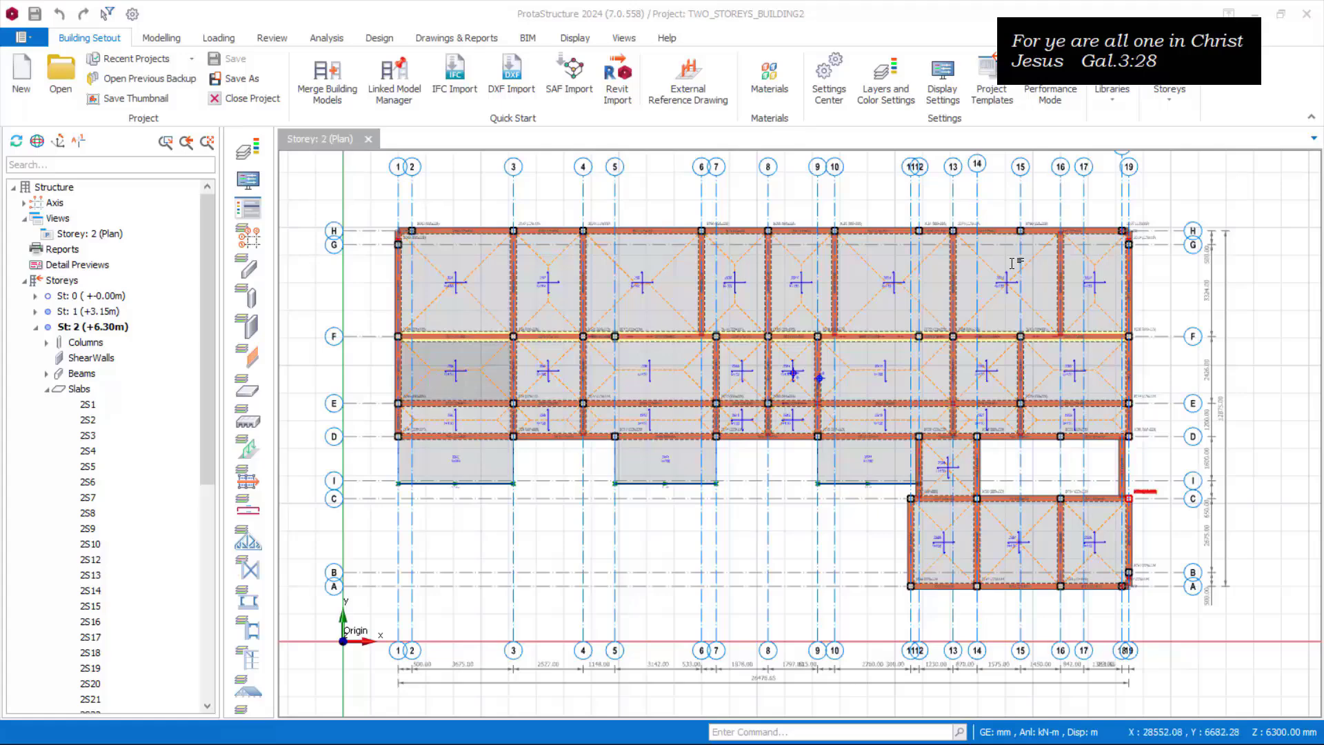
click(663, 460)
key(Escape)
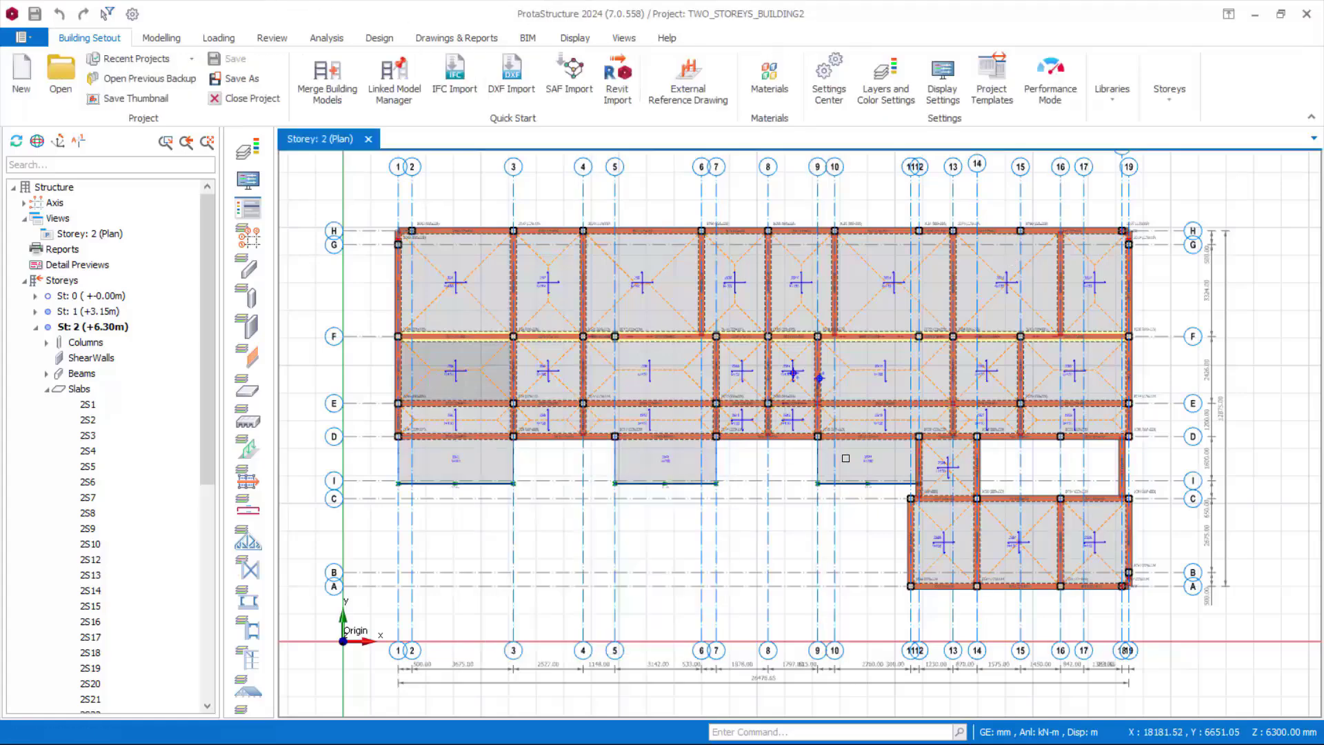
scroll(881, 288, down, 1)
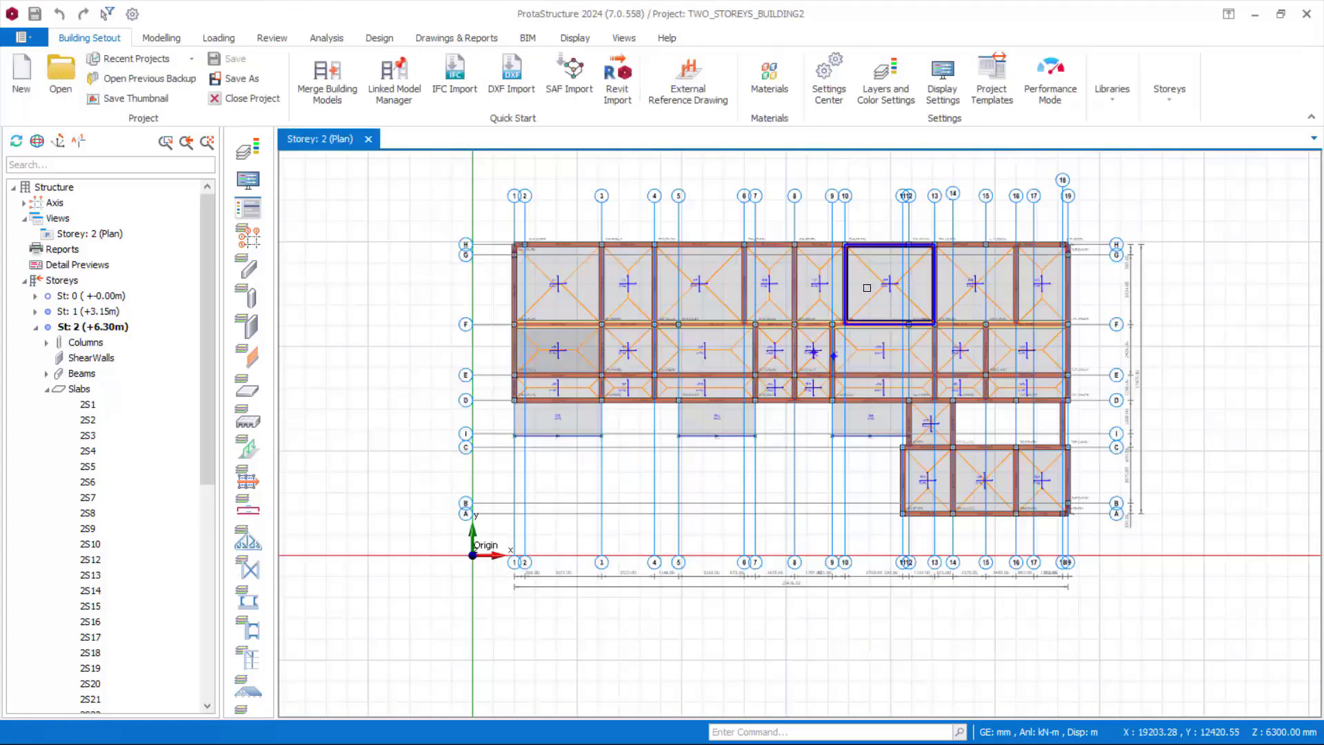
Review the design codes and the slab rebar settings in the project options, and close them without changes
click(132, 13)
click(298, 230)
click(303, 274)
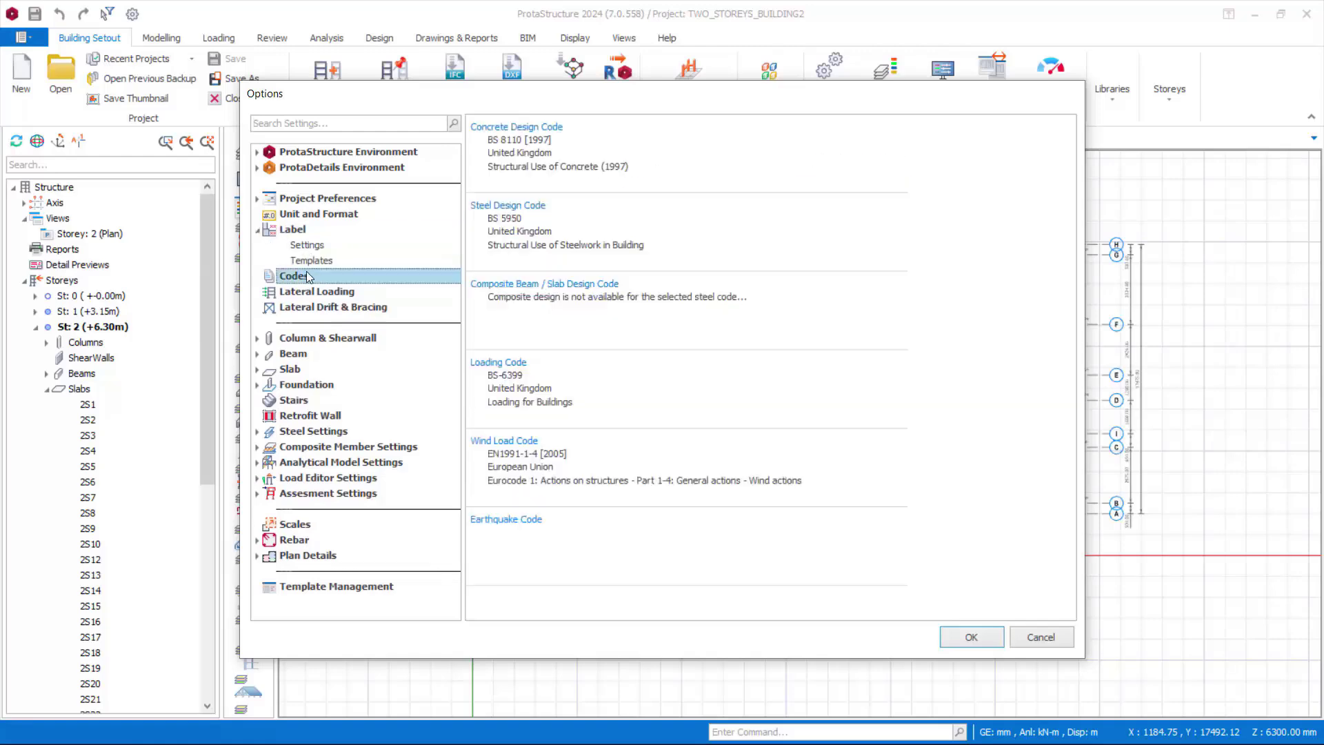
click(284, 370)
click(305, 400)
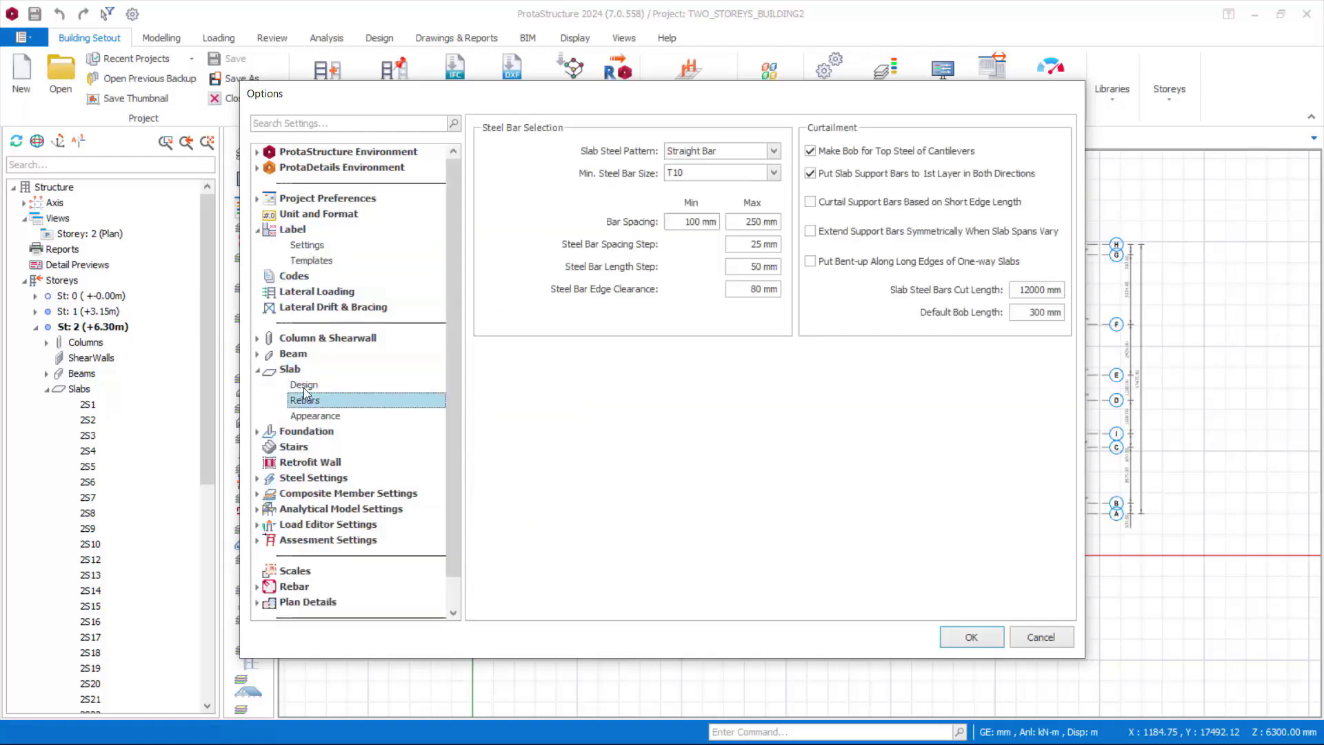
click(1040, 636)
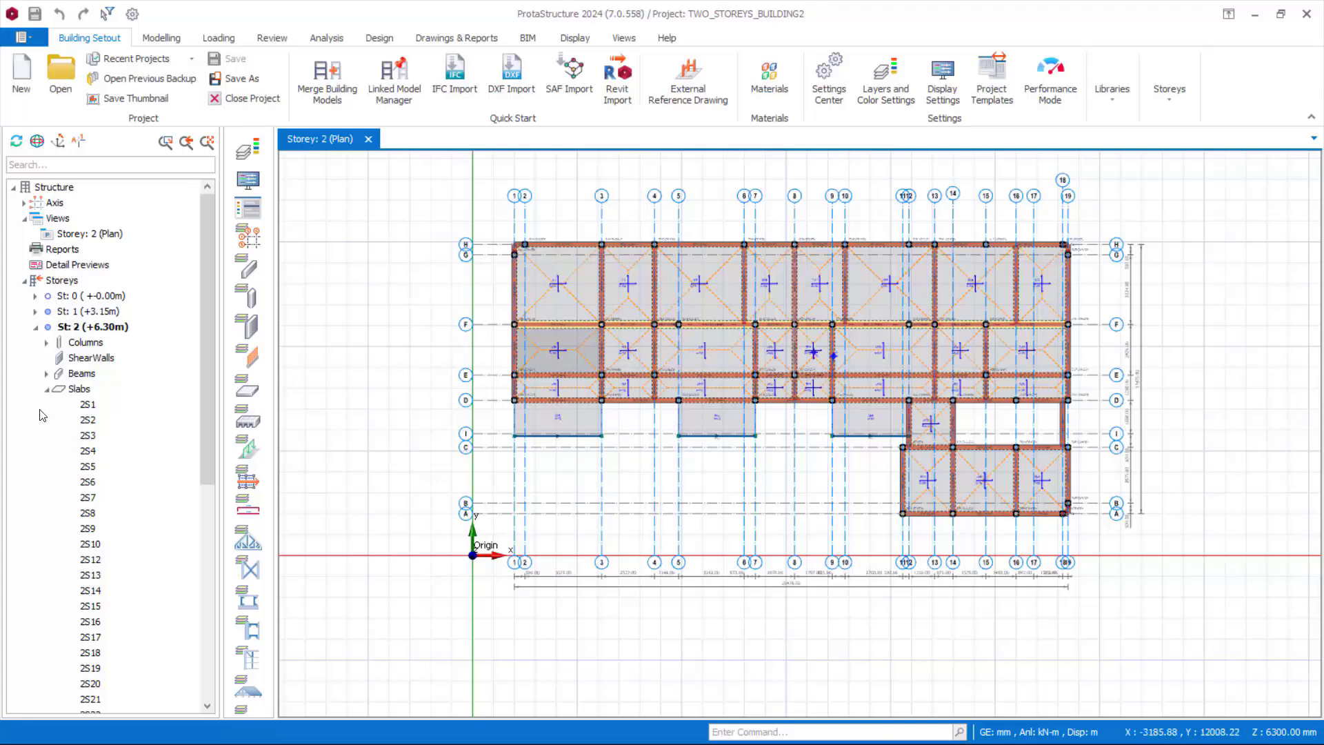
Open the slab deflection and crack width check for the Storey 2 slabs, review its options and cancel it
double_click(78, 388)
right_click(78, 389)
click(129, 439)
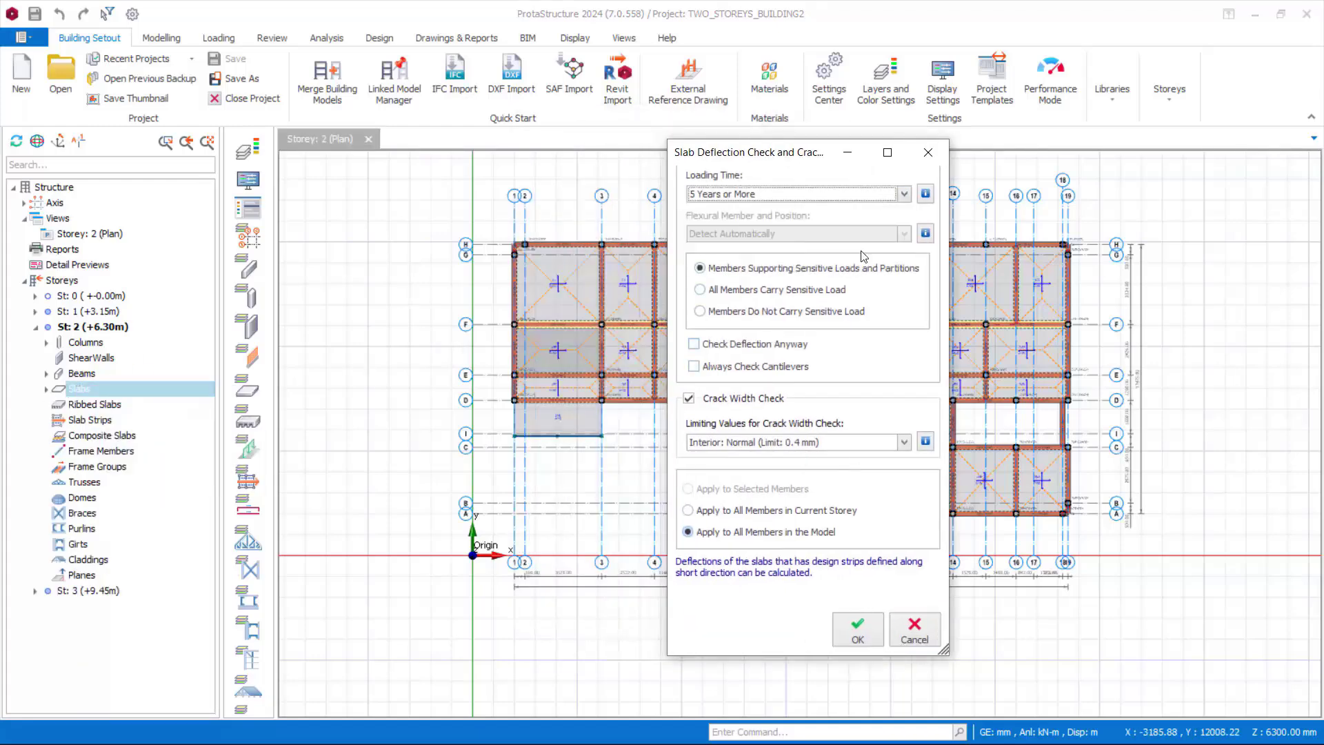
click(914, 628)
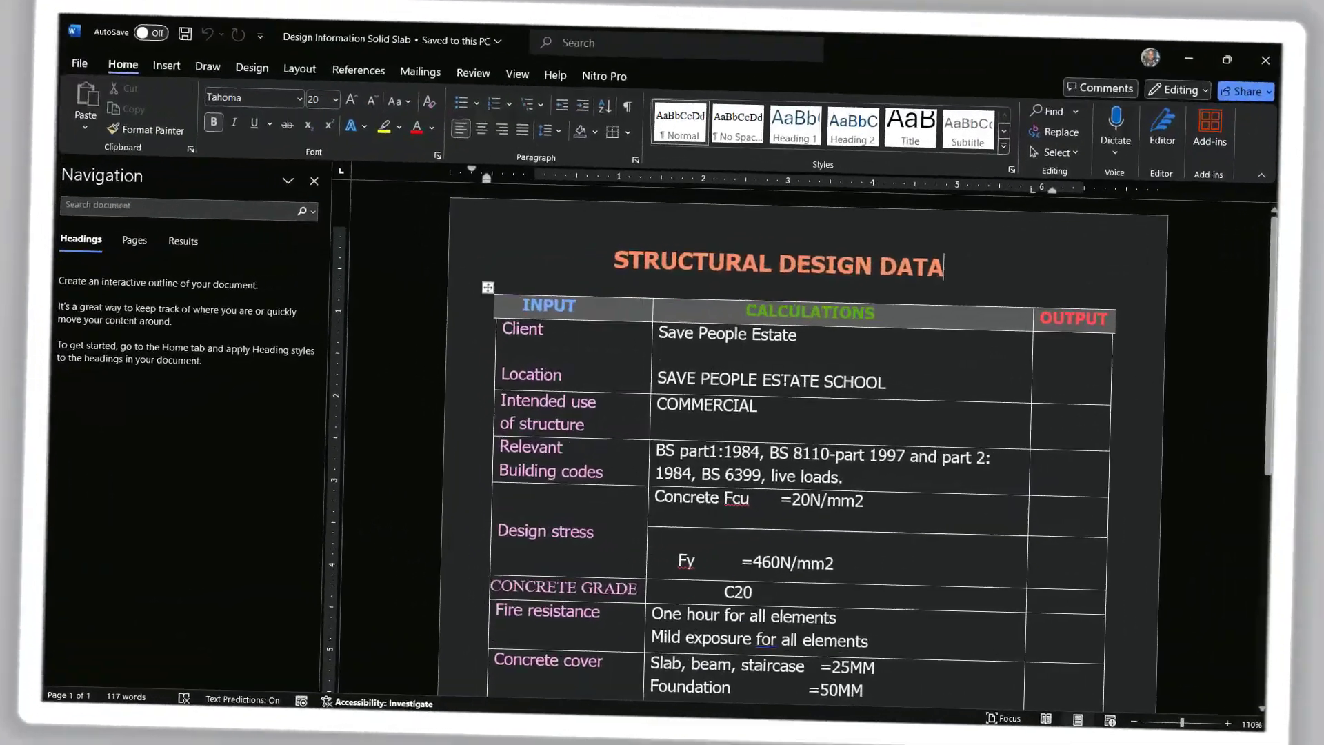
Examine the beam and column layout of the Storey 1 plan, including the panels between axes D and H
scroll(943, 400, up, 3)
scroll(943, 400, up, 5)
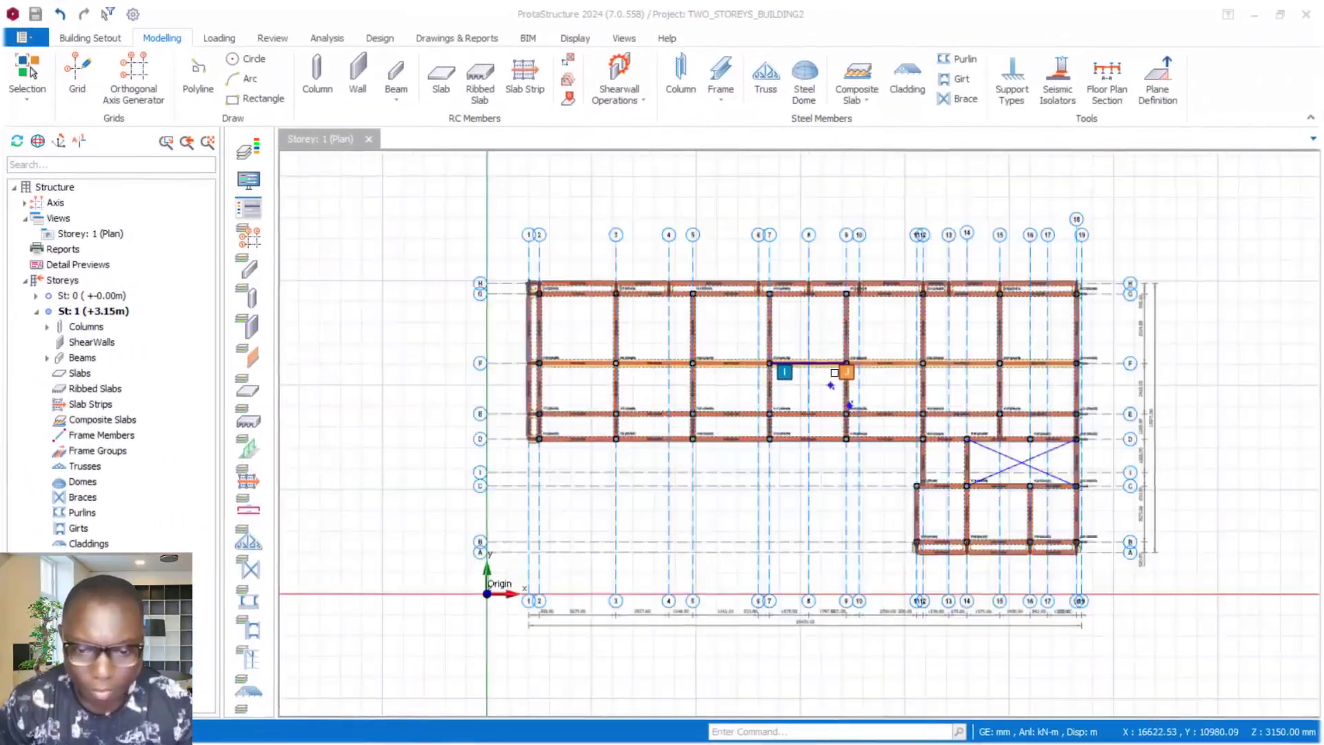
scroll(796, 393, up, 2)
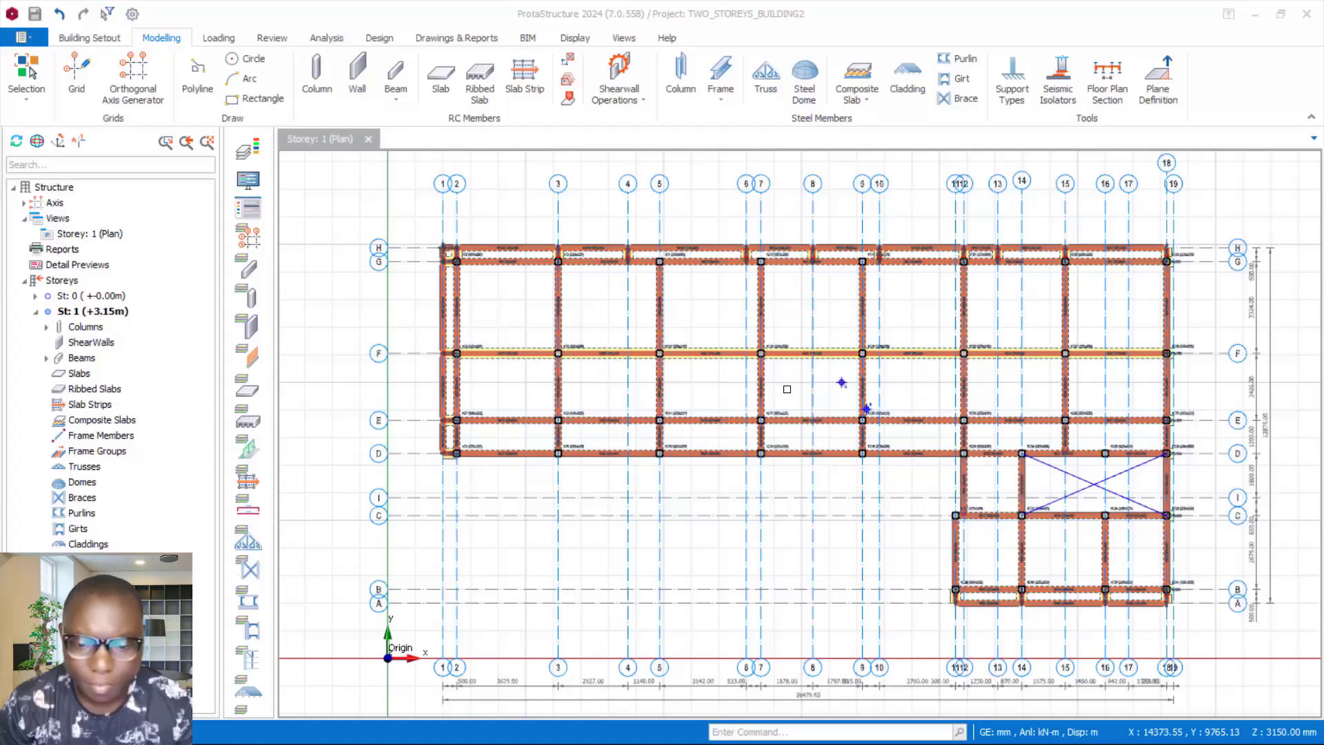
scroll(787, 389, up, 3)
scroll(810, 407, down, 3)
click(794, 394)
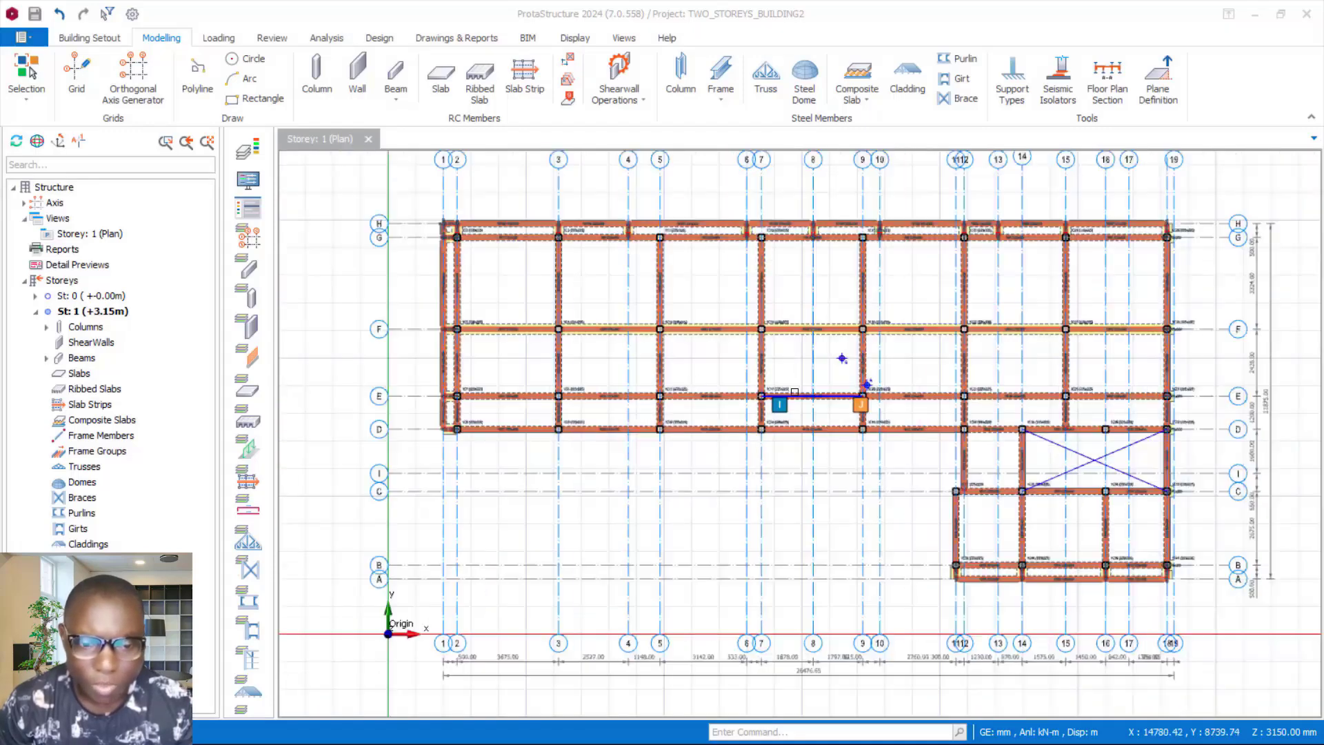
key(Escape)
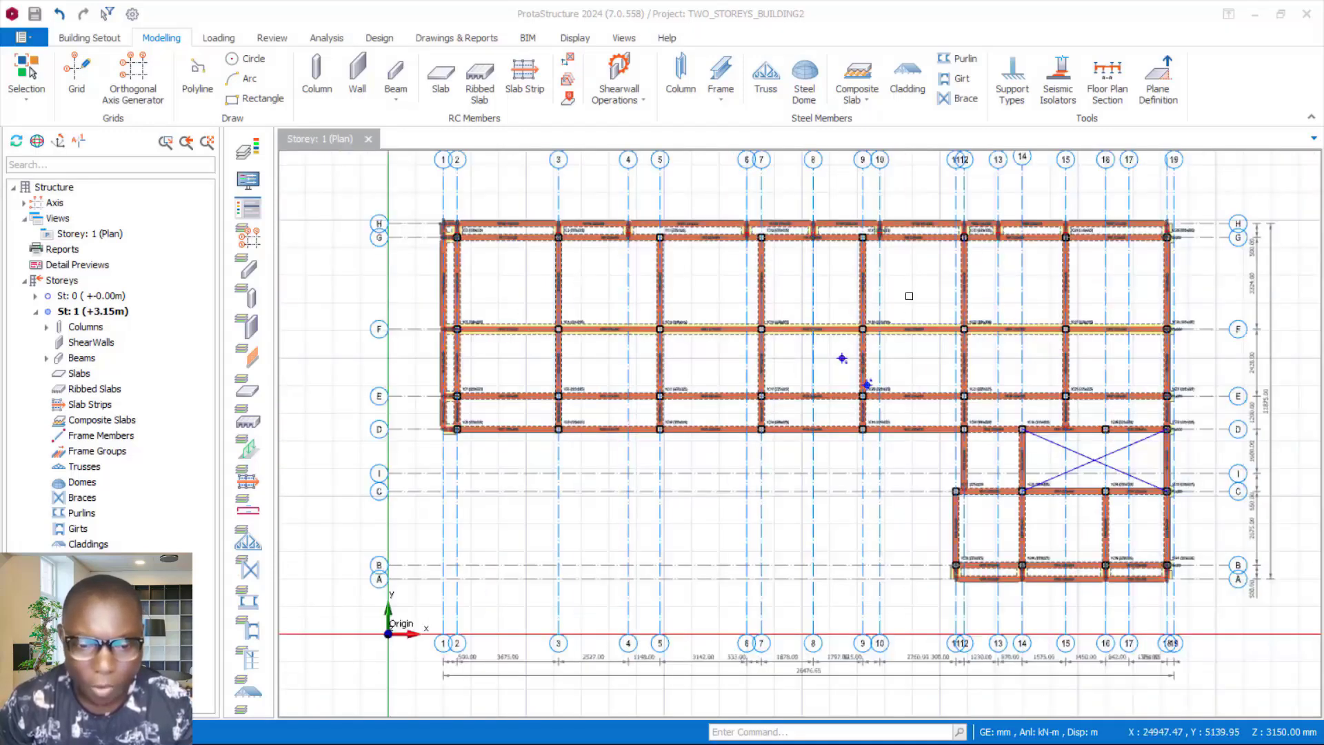
click(476, 283)
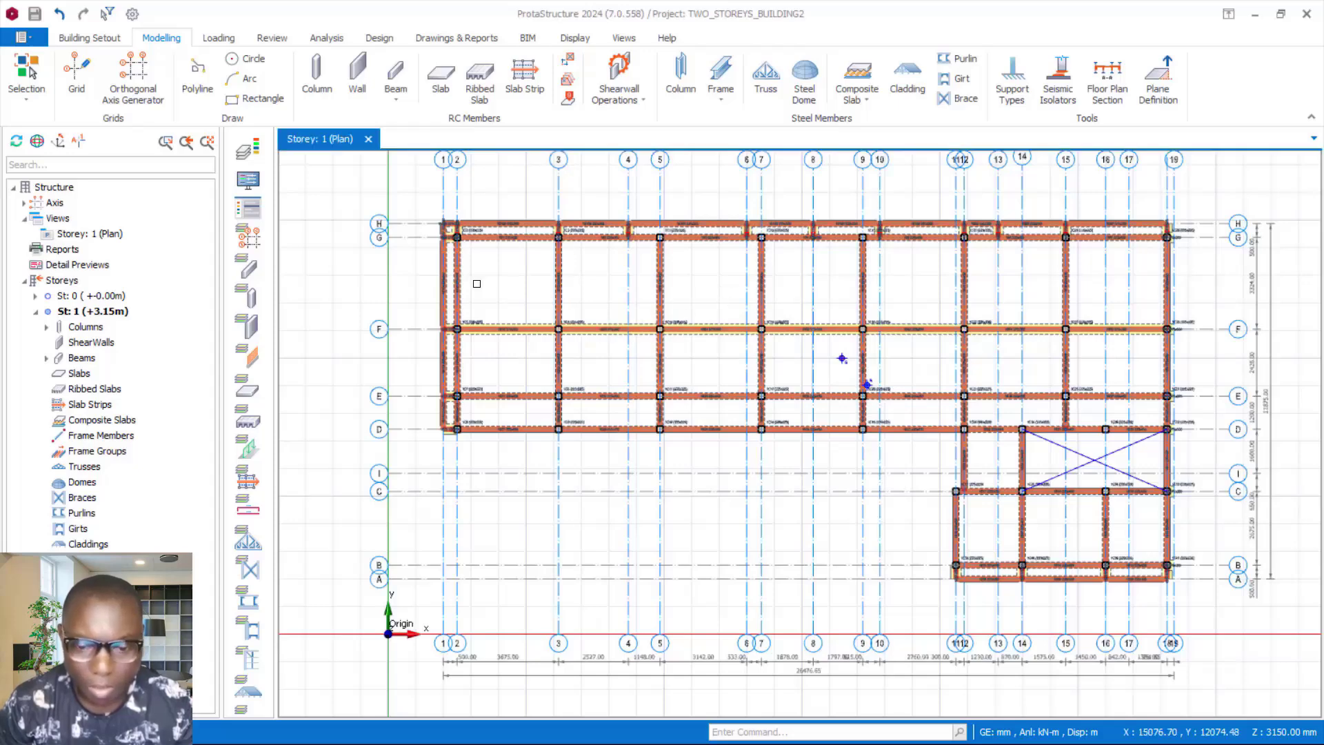
scroll(859, 371, up, 3)
scroll(856, 376, down, 3)
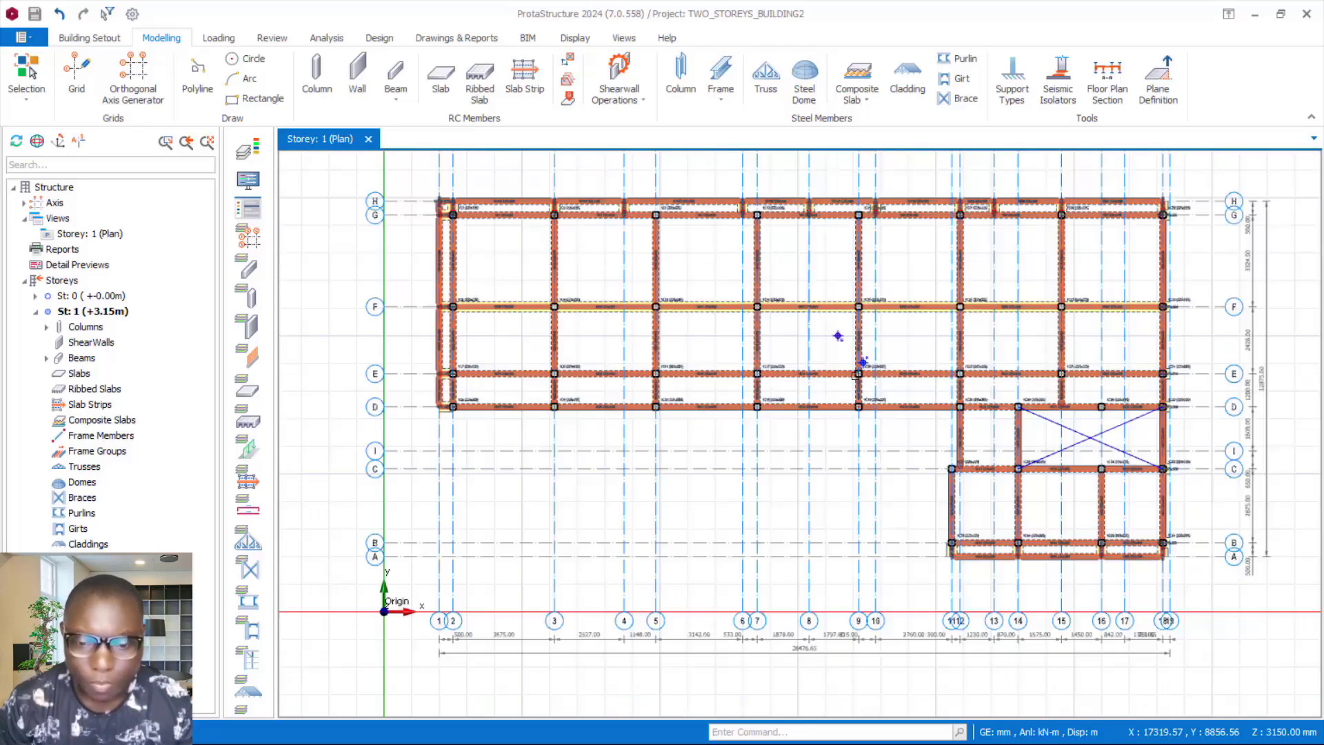
click(856, 376)
scroll(856, 376, up, 3)
scroll(858, 358, down, 3)
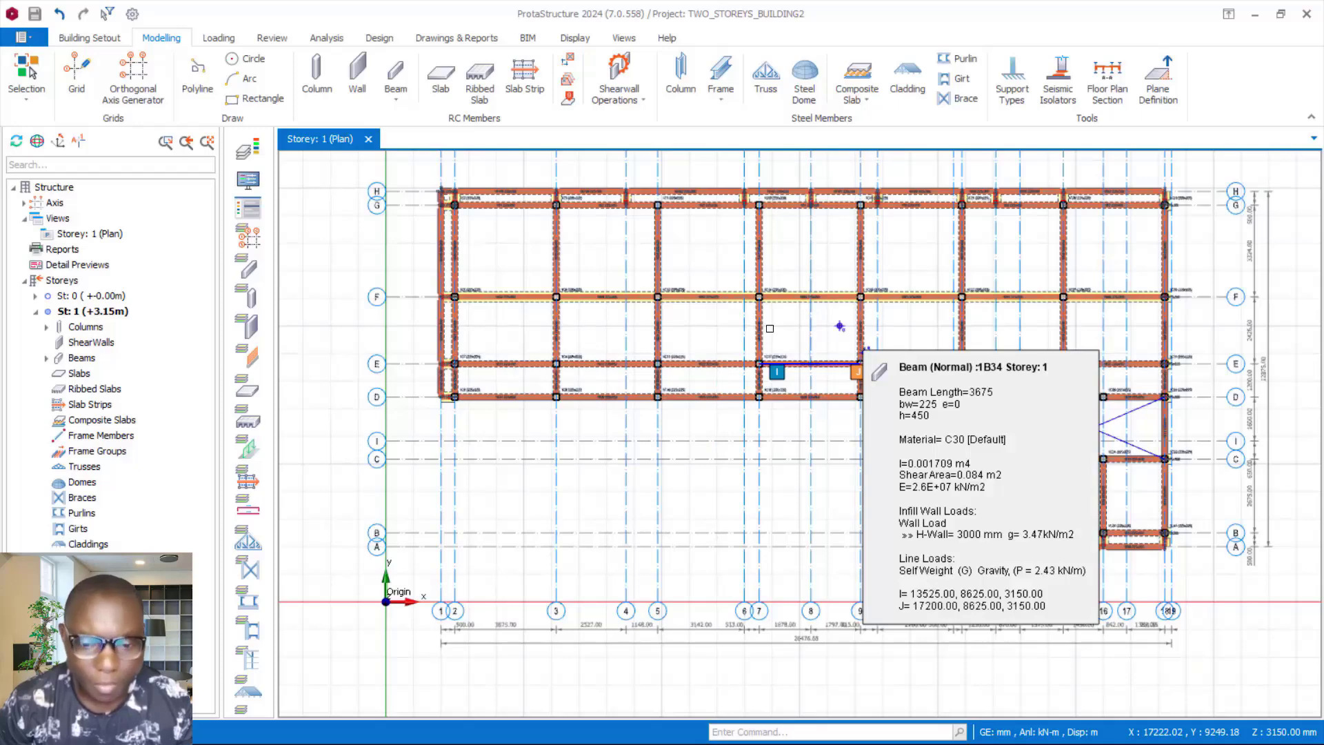
scroll(792, 254, up, 2)
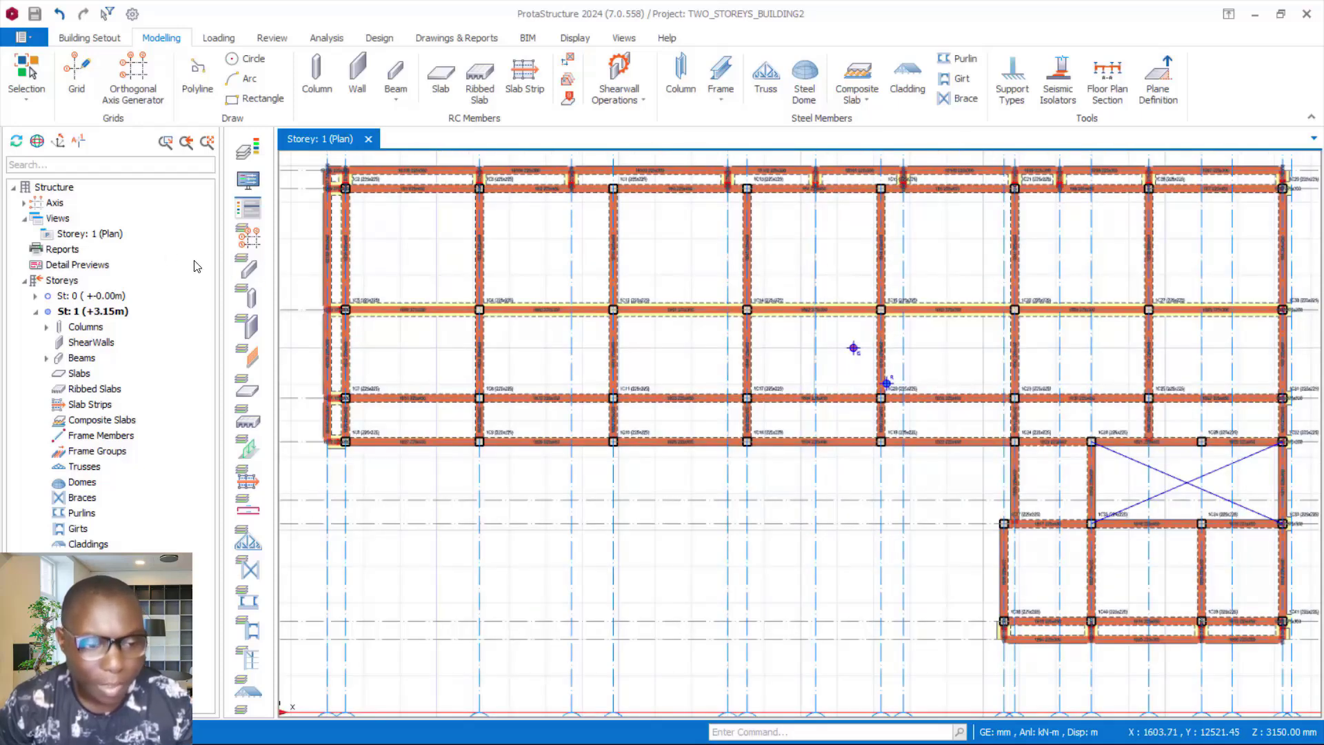
Change the Storey 1 view to 3D and inspect the whole building and its balconies from several sides
click(105, 237)
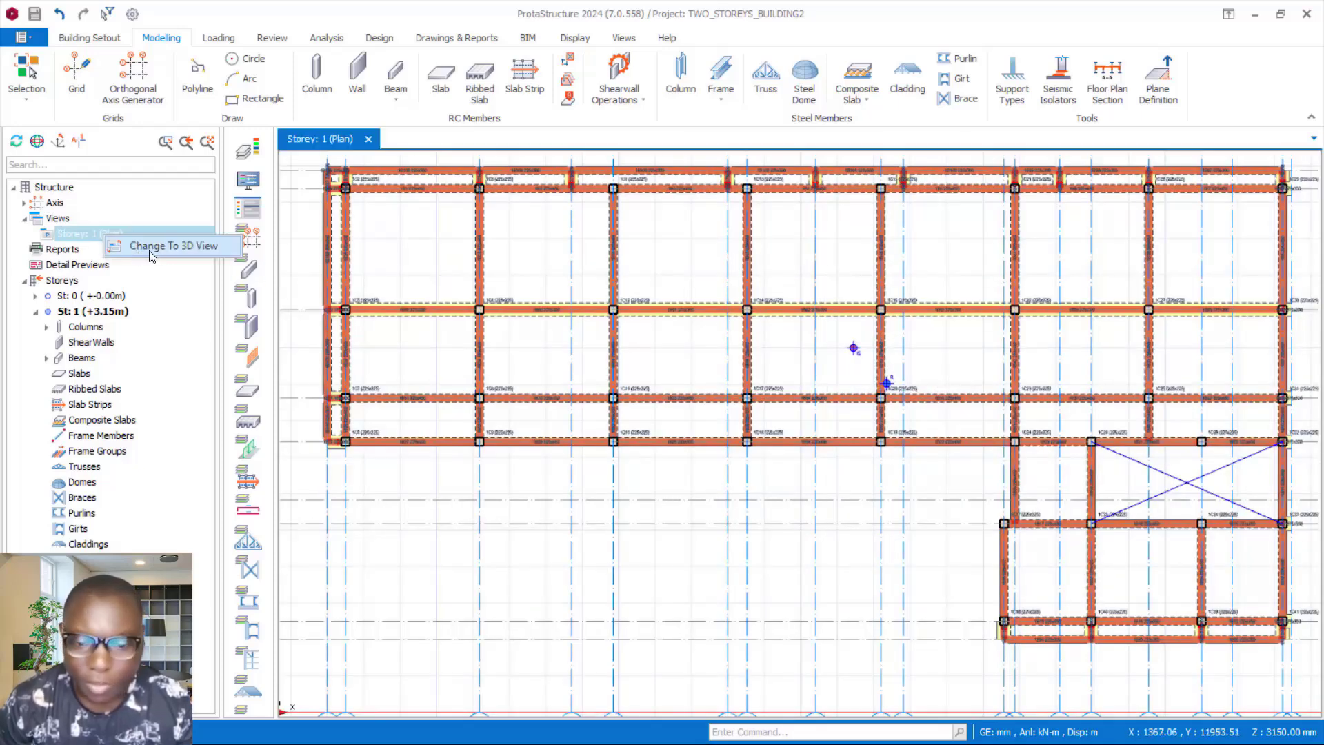
double_click(155, 248)
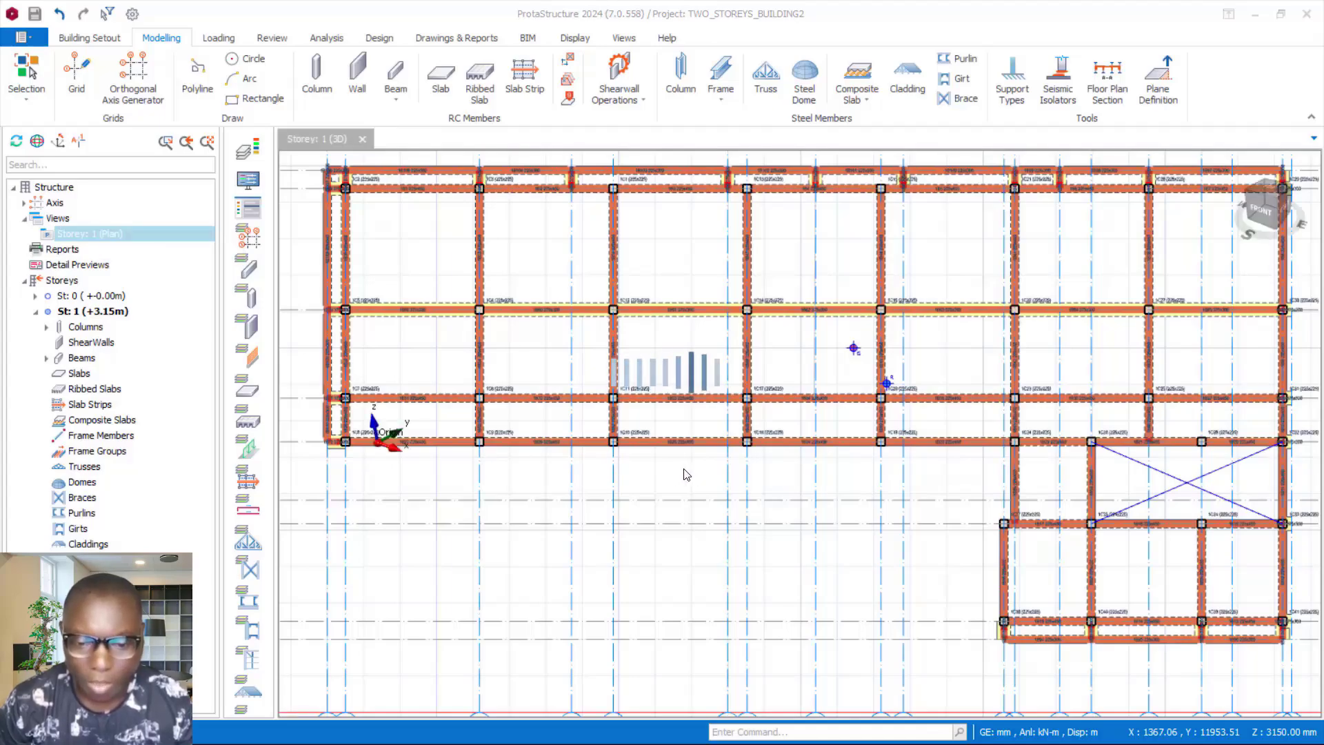
scroll(676, 415, up, 5)
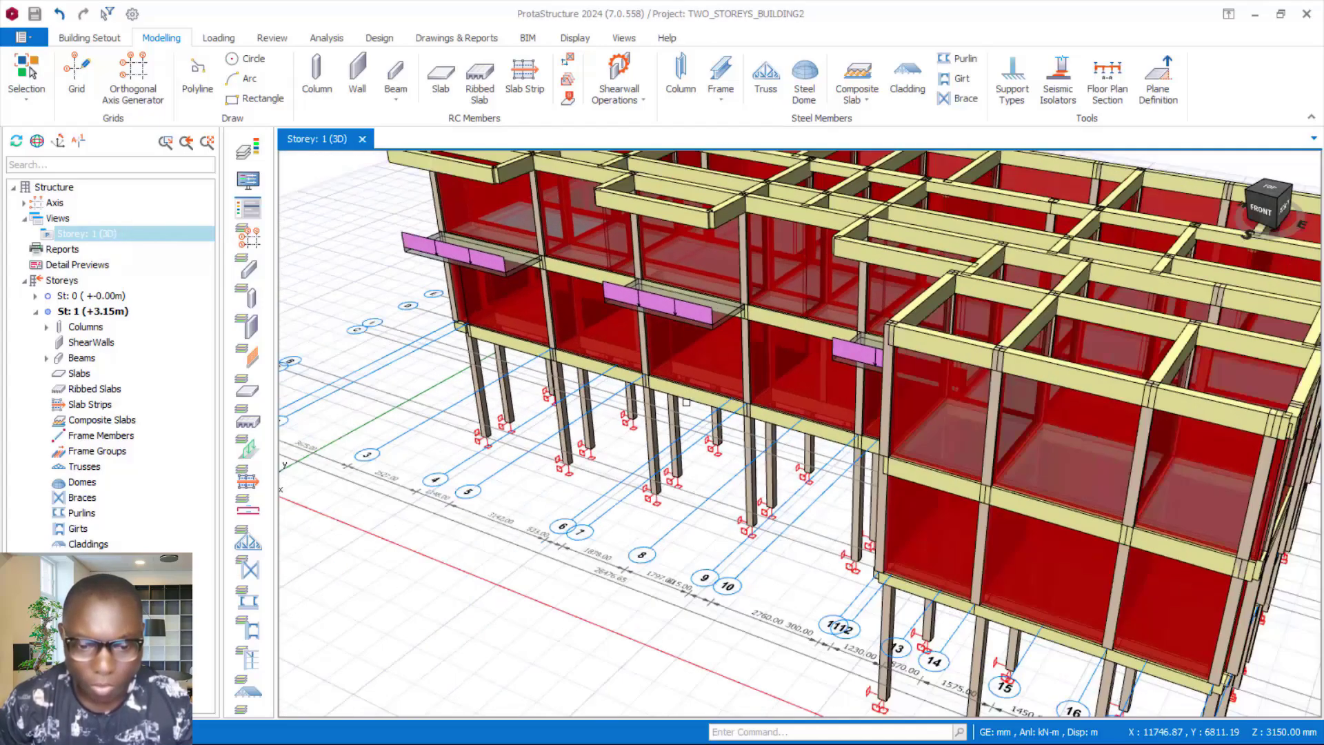
mouse_move(679, 403)
middle_down()
mouse_move(744, 414)
mouse_move(840, 345)
mouse_move(788, 384)
mouse_move(774, 369)
mouse_move(587, 382)
middle_up()
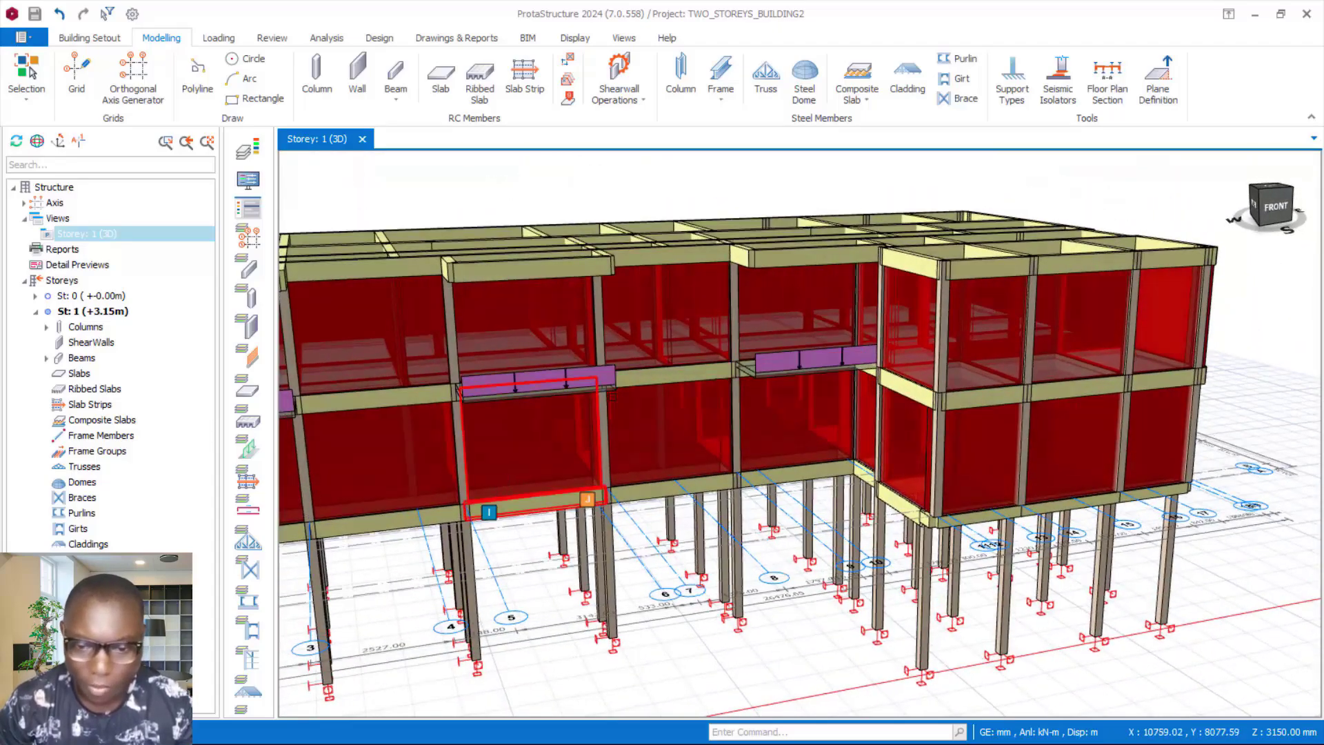
scroll(583, 448, down, 2)
mouse_move(582, 448)
middle_down()
mouse_move(701, 449)
mouse_move(655, 420)
mouse_move(630, 446)
mouse_move(662, 424)
middle_up()
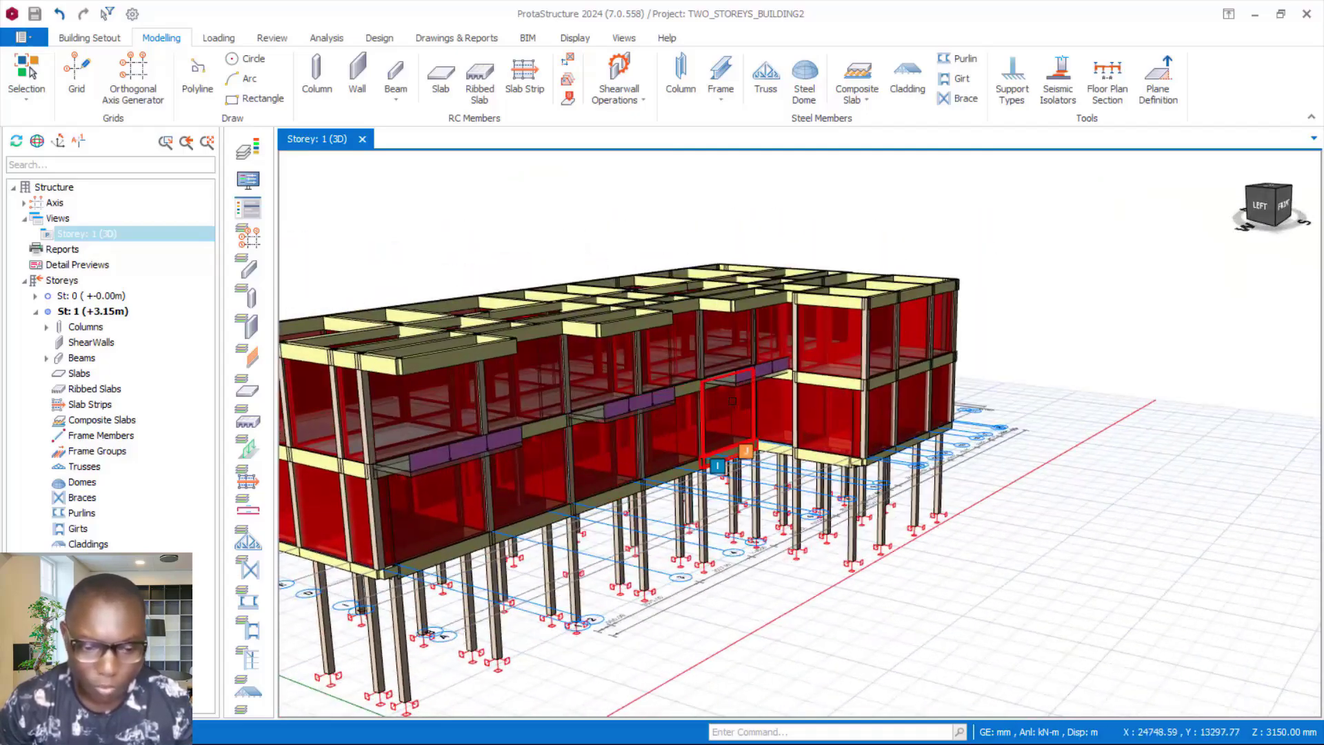
scroll(778, 557, down, 3)
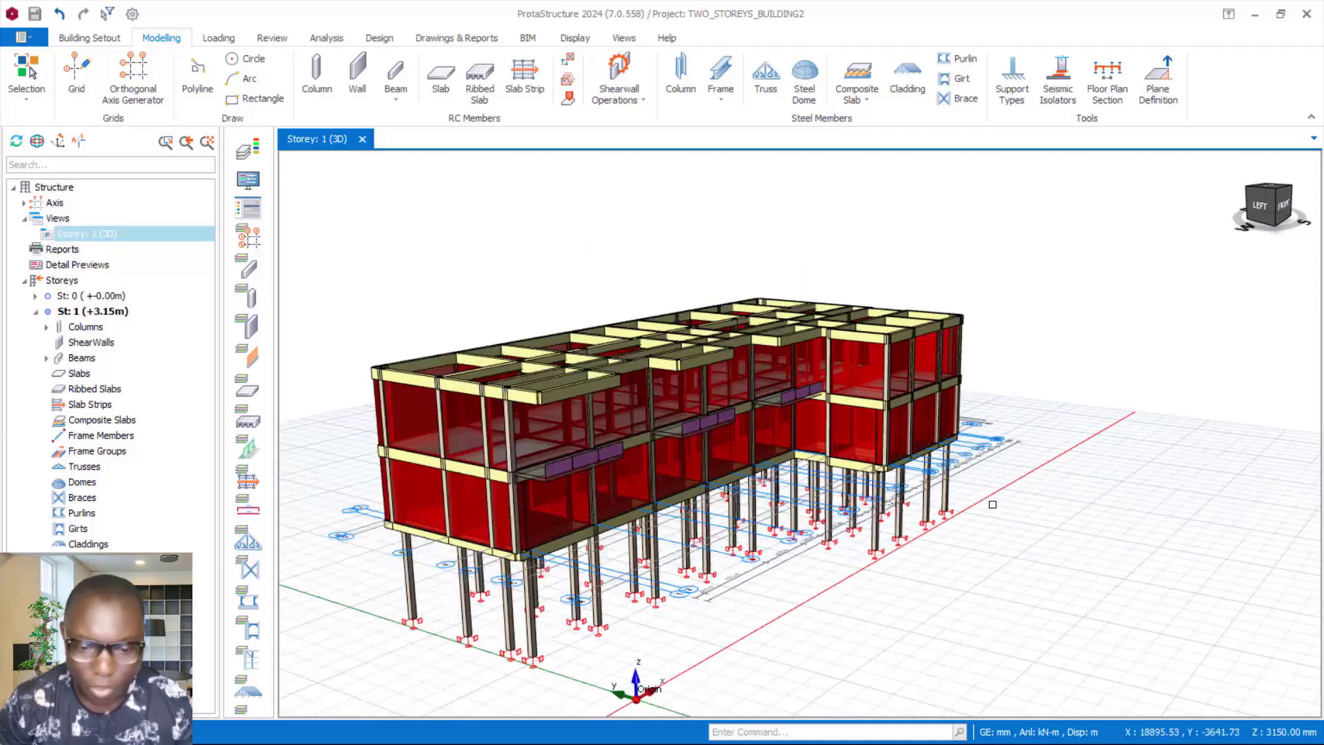
mouse_move(778, 557)
middle_down()
mouse_move(764, 532)
mouse_move(813, 629)
middle_up()
scroll(764, 532, up, 3)
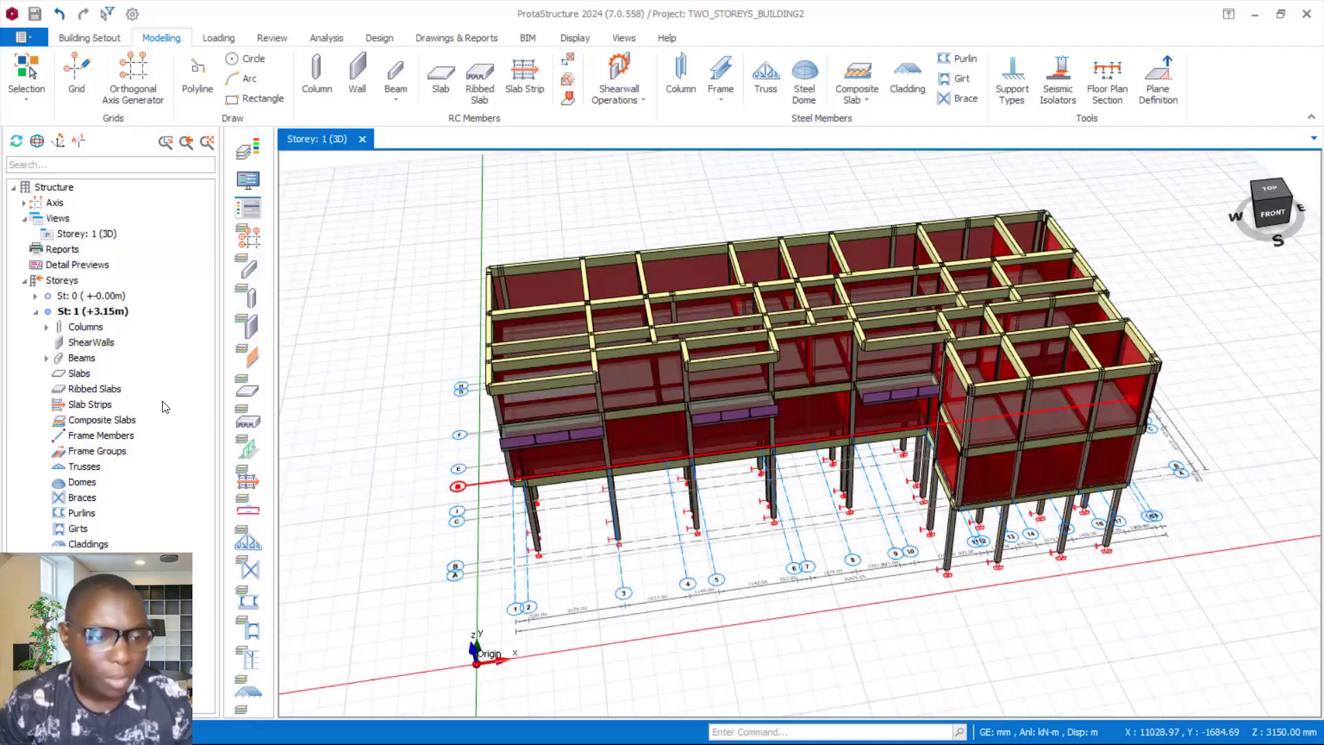
Return the Storey 1 view to plan and examine the floor panels, the crossed opening and the lower wing
click(102, 233)
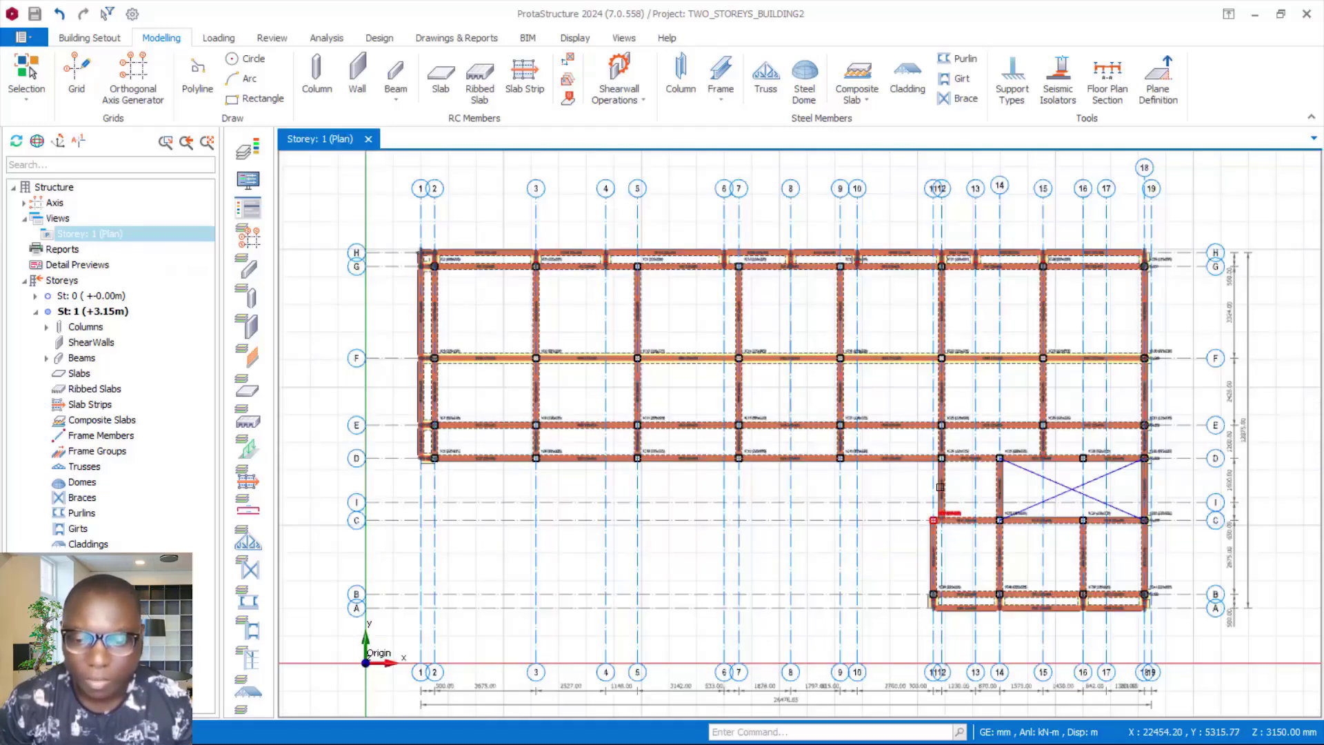
scroll(915, 375, up, 3)
scroll(613, 346, down, 5)
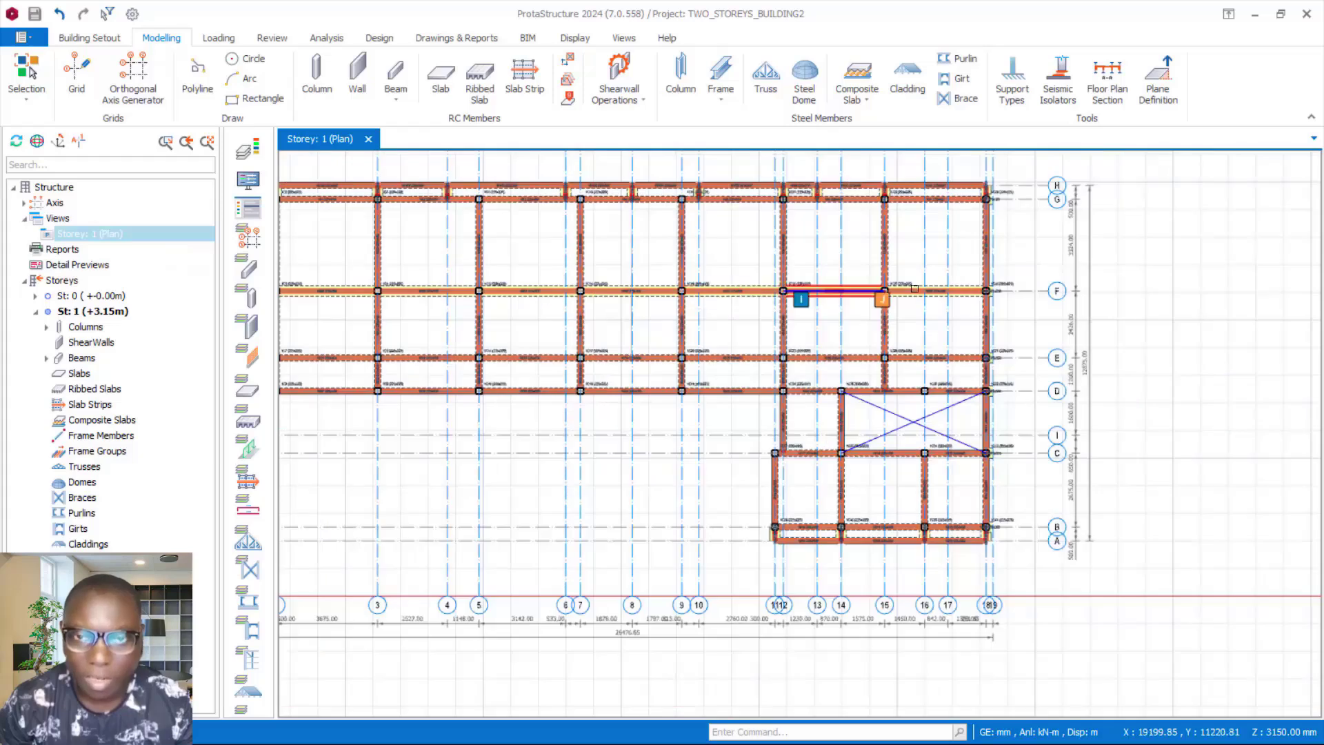
scroll(930, 469, down, 2)
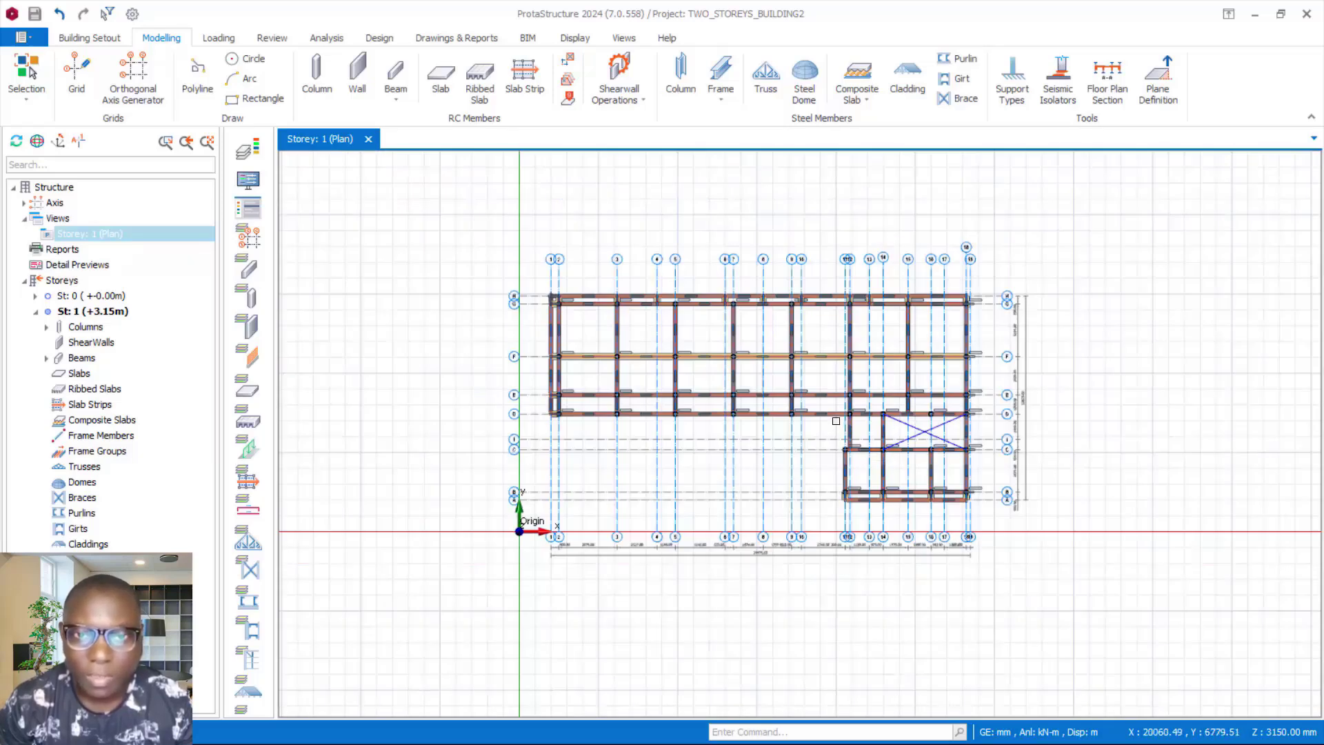
scroll(835, 417, up, 1)
scroll(479, 288, up, 1)
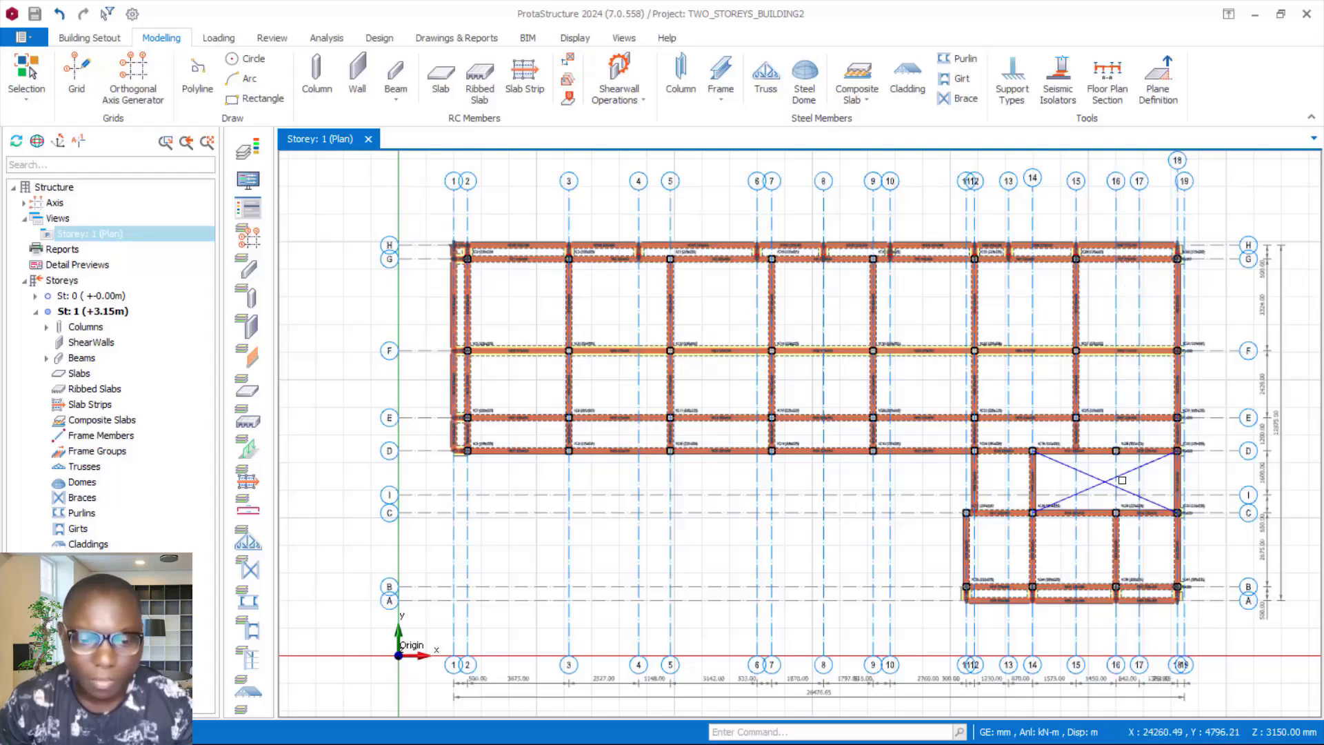
click(1117, 319)
key(Escape)
scroll(634, 292, up, 2)
scroll(607, 283, down, 2)
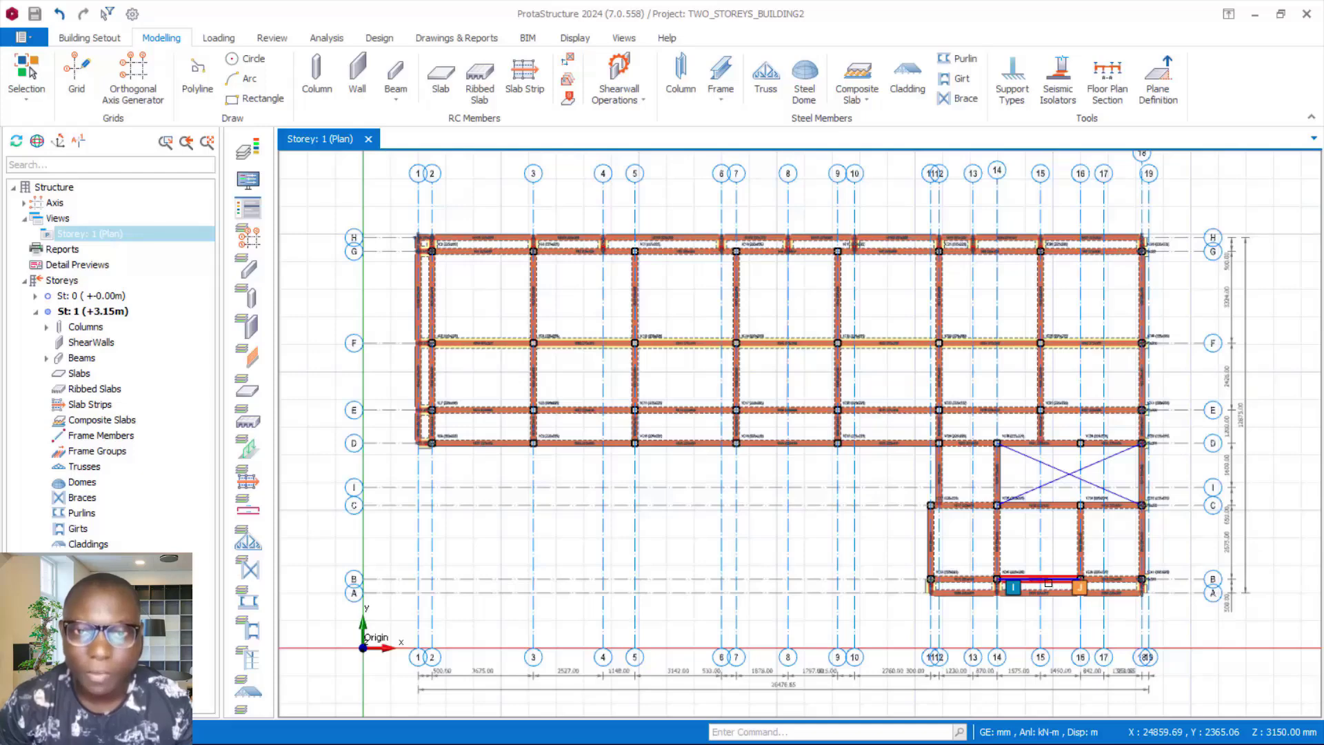
scroll(1048, 583, up, 2)
scroll(1062, 458, down, 2)
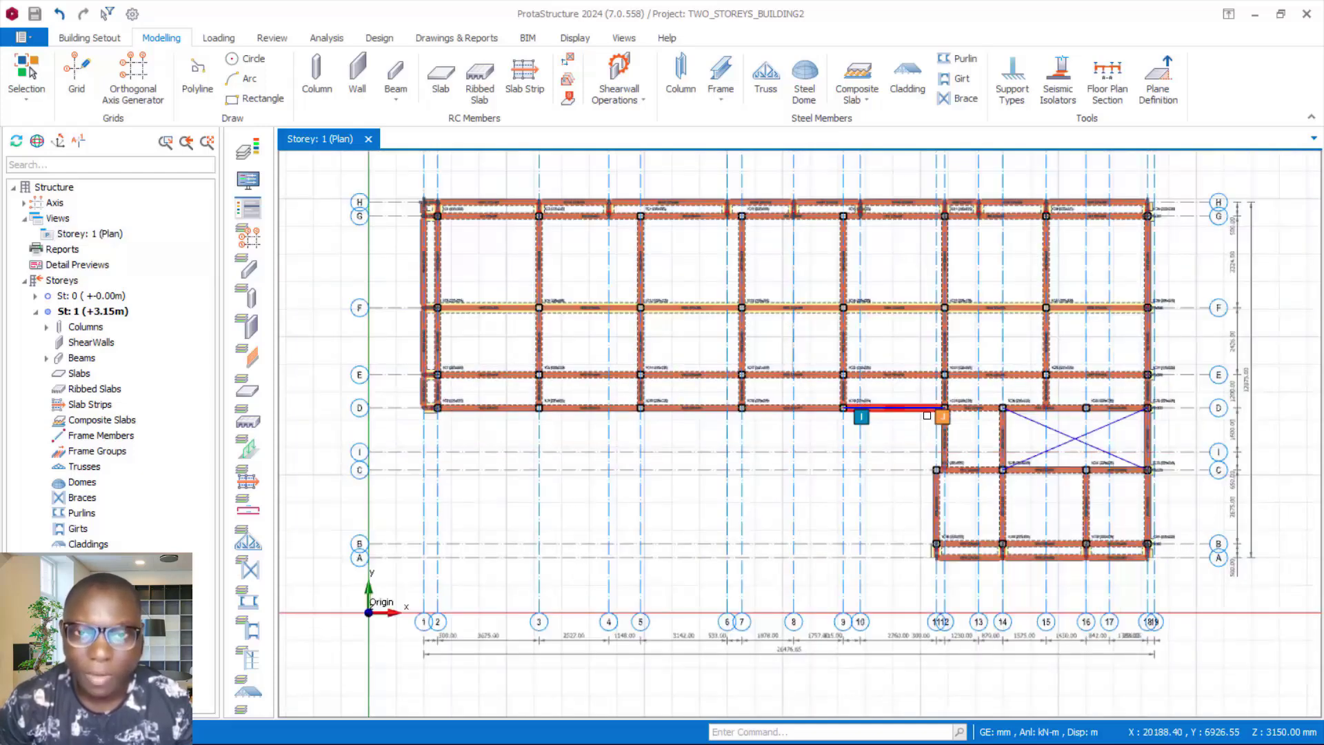
scroll(863, 390, up, 1)
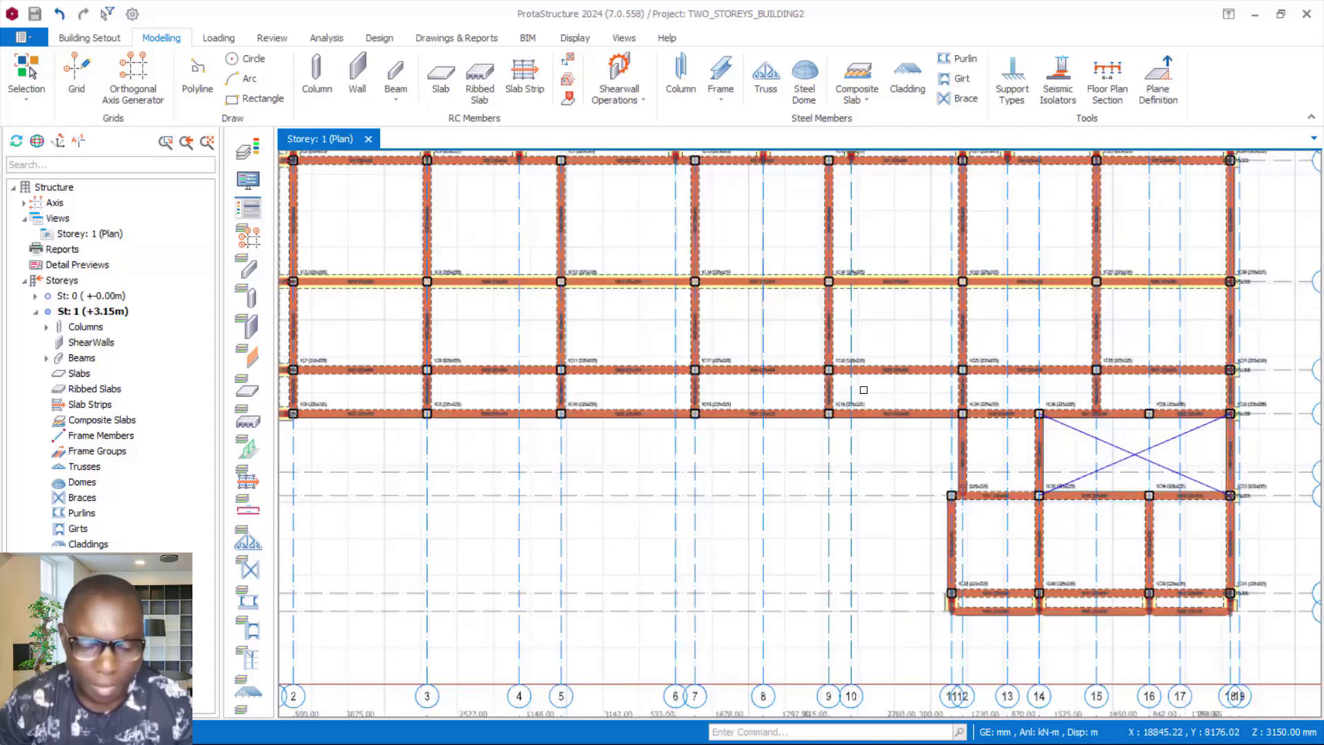
scroll(864, 390, down, 1)
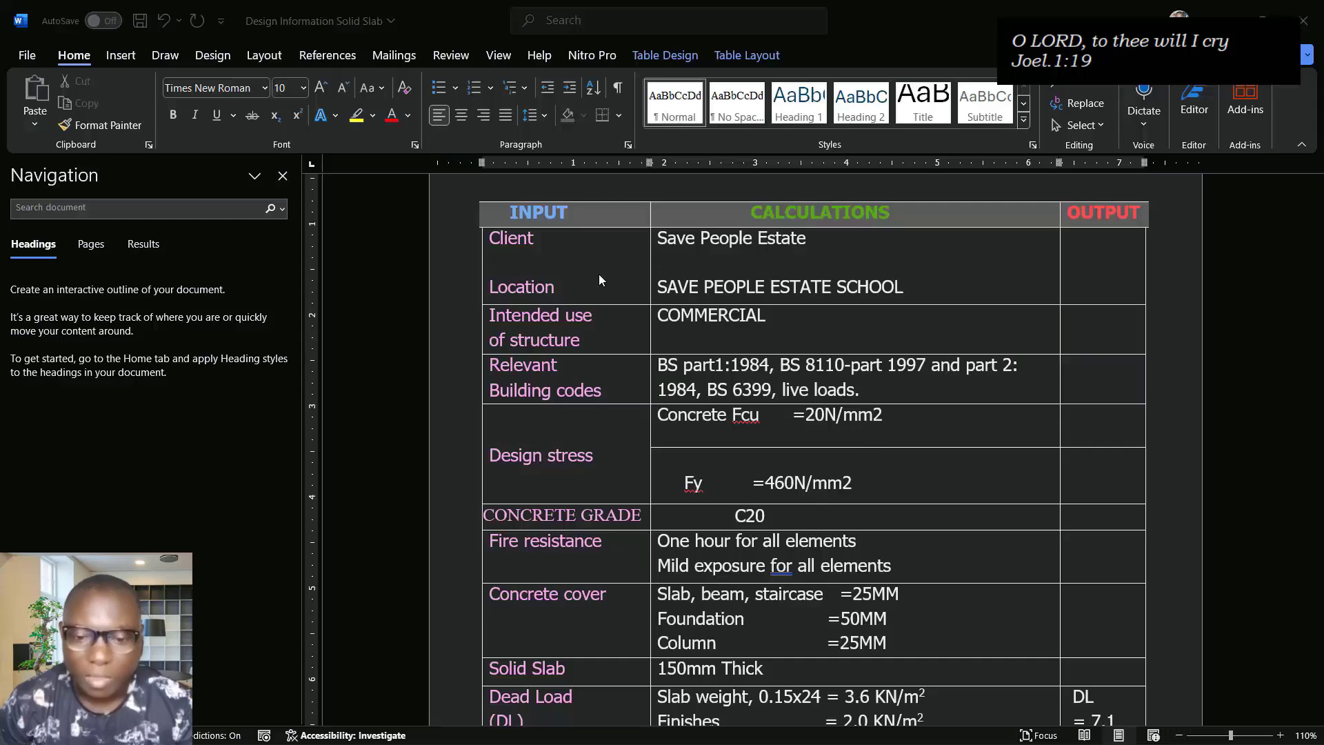
In Word, examine the structural design data table, from the project details and building codes to the design stresses, fire resistance and concrete cover
scroll(696, 257, up, 2)
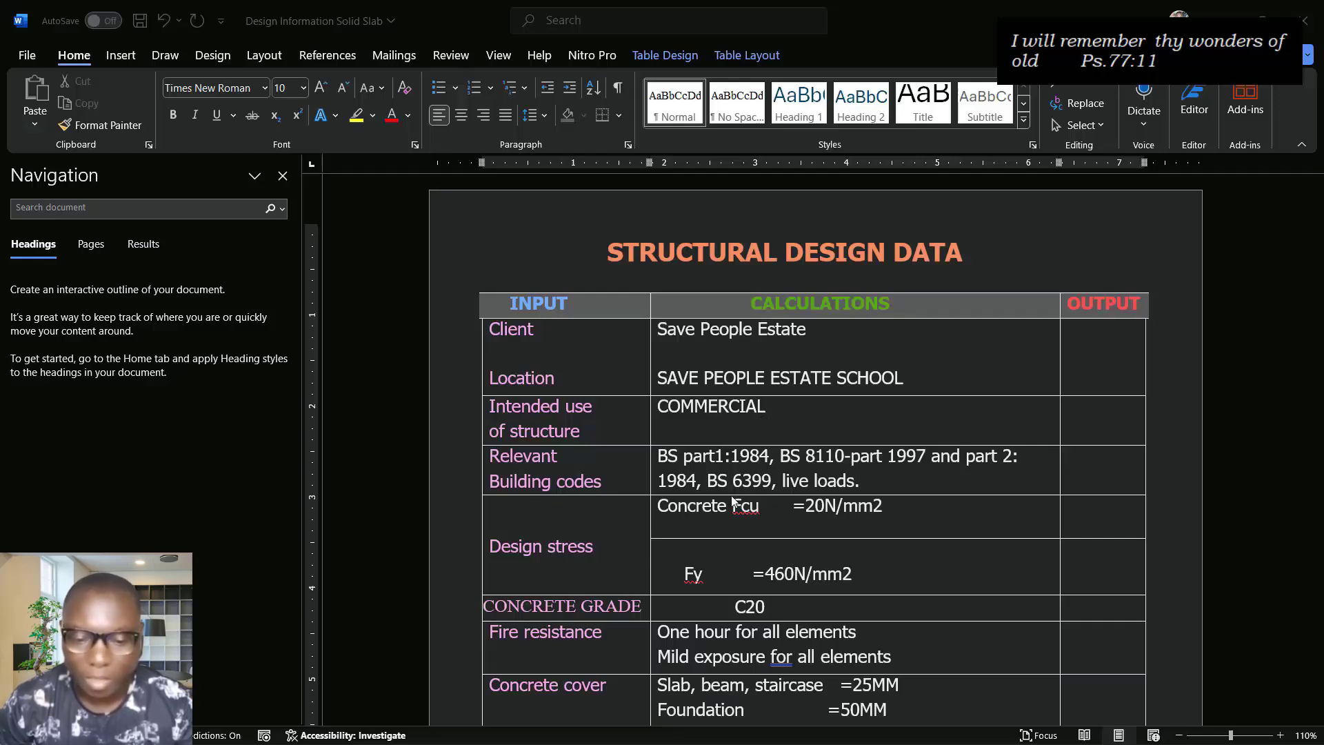
scroll(858, 496, down, 1)
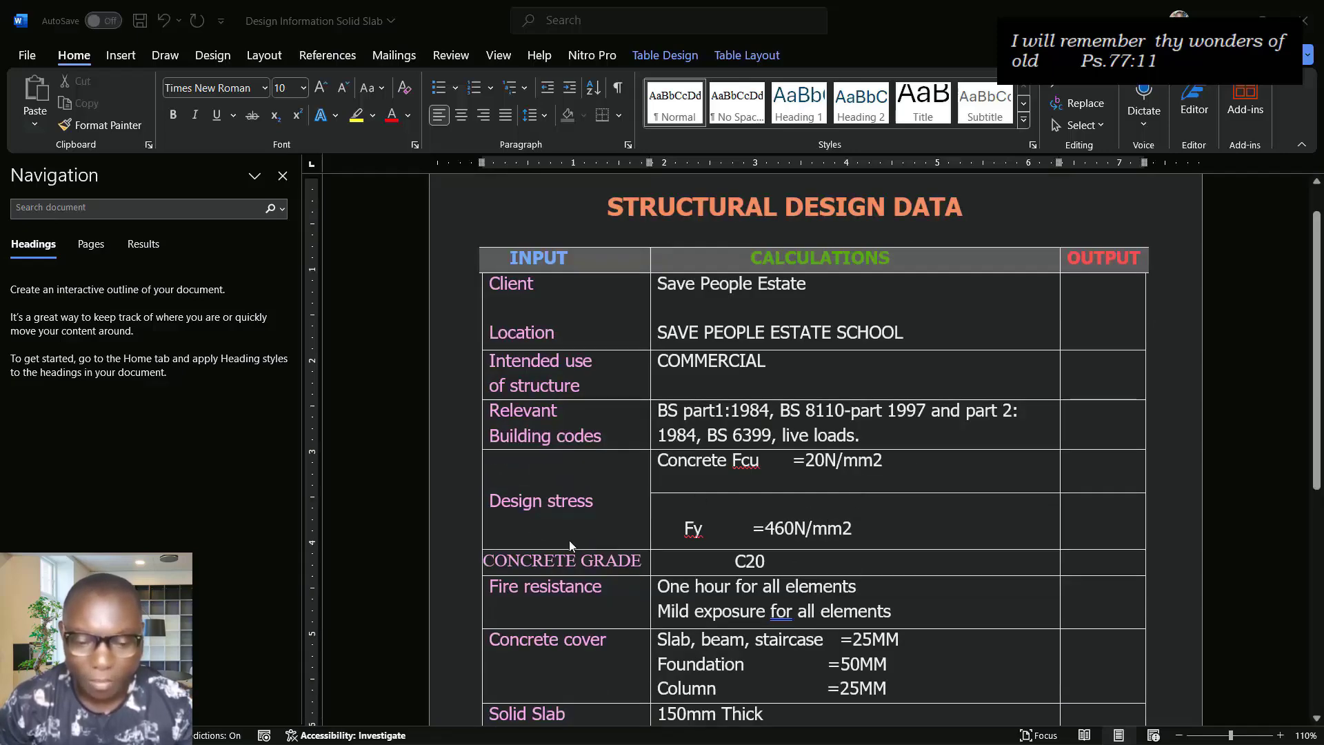
scroll(728, 560, up, 1)
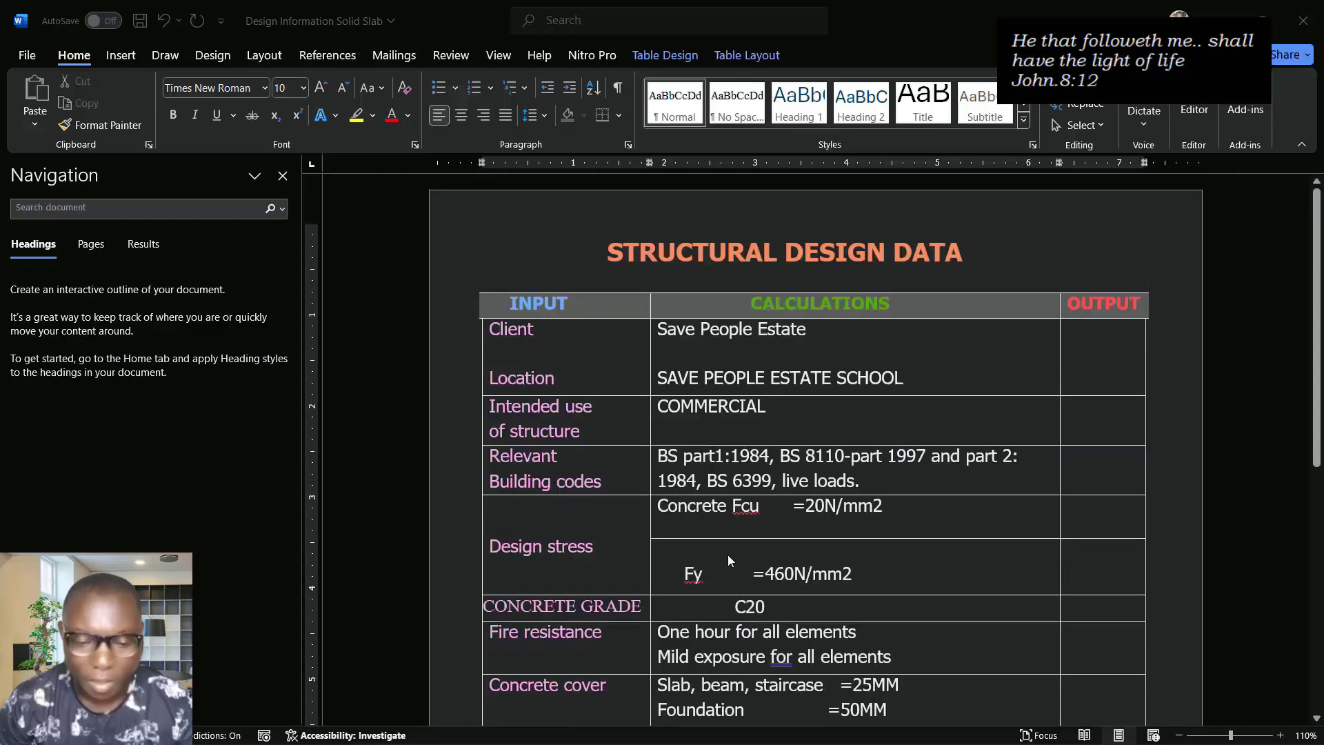
scroll(726, 554, down, 3)
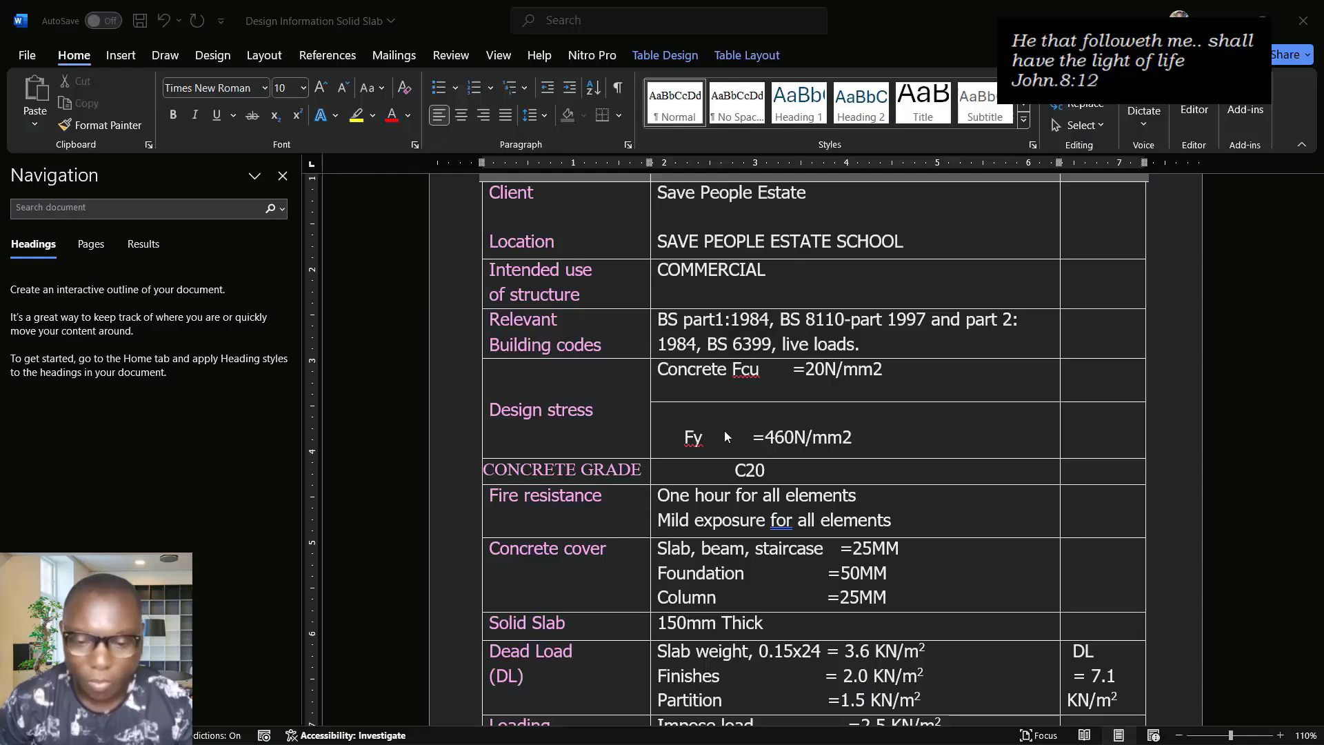
scroll(850, 493, up, 1)
scroll(799, 551, down, 2)
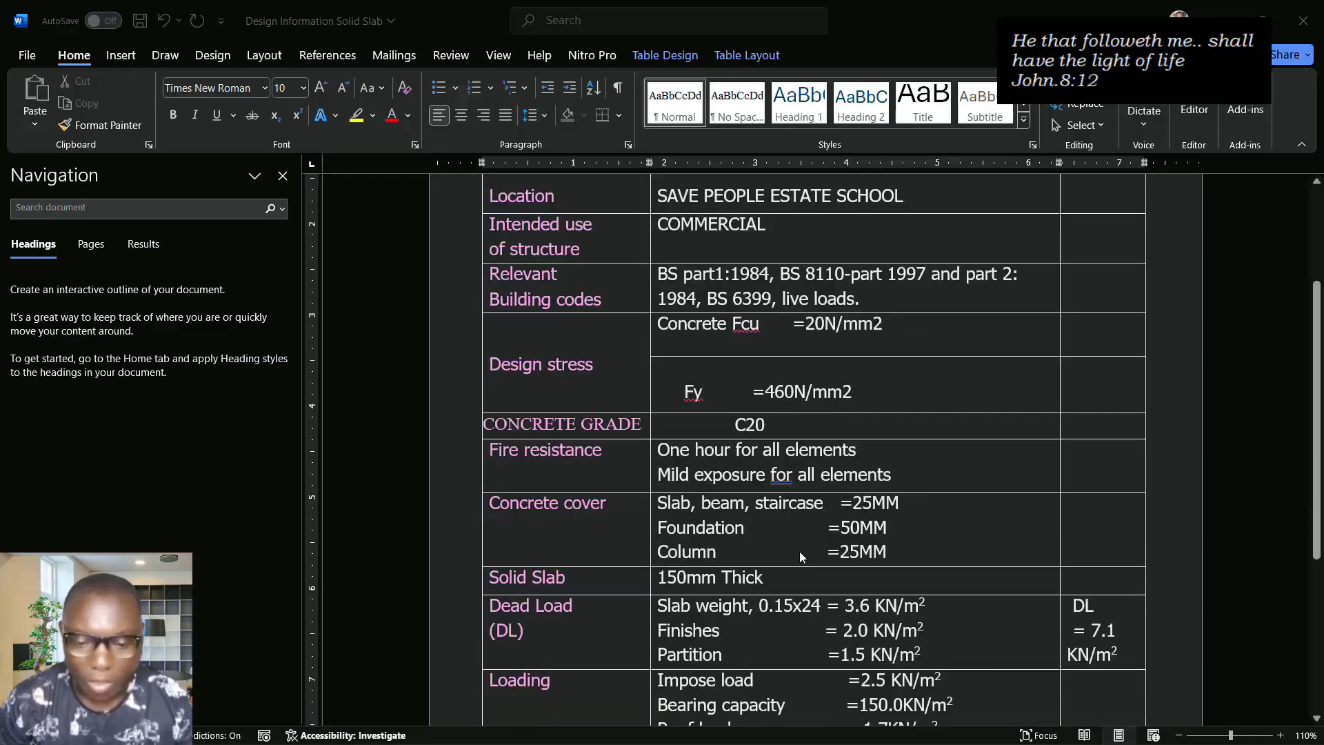
scroll(796, 537, up, 3)
scroll(793, 563, down, 1)
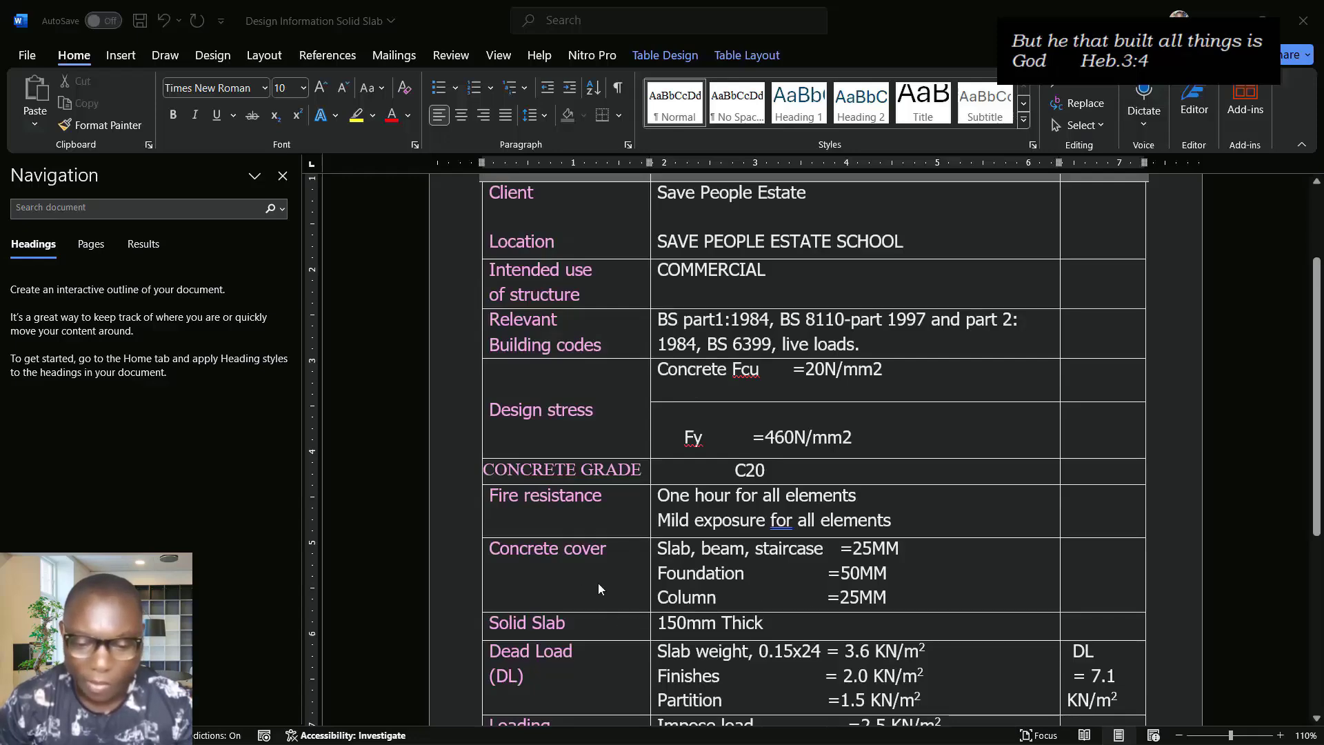
scroll(767, 628, down, 1)
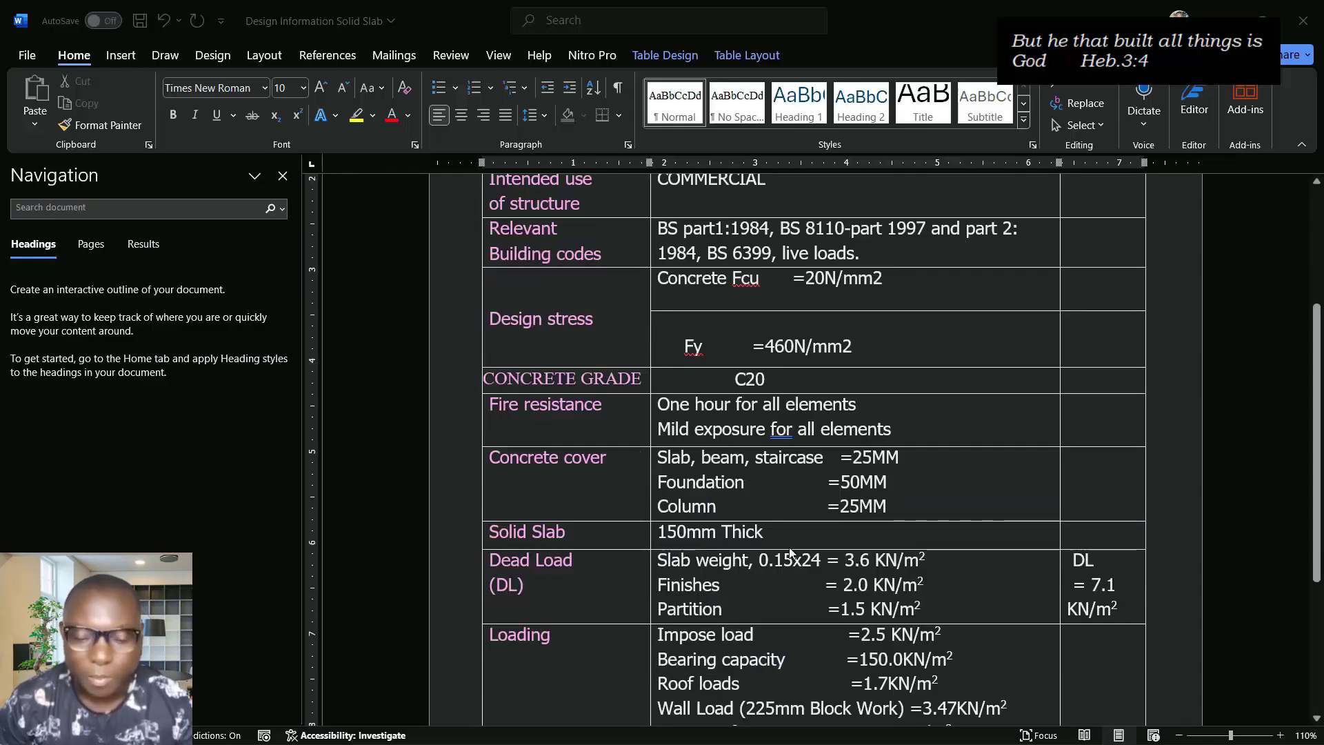
scroll(786, 600, up, 1)
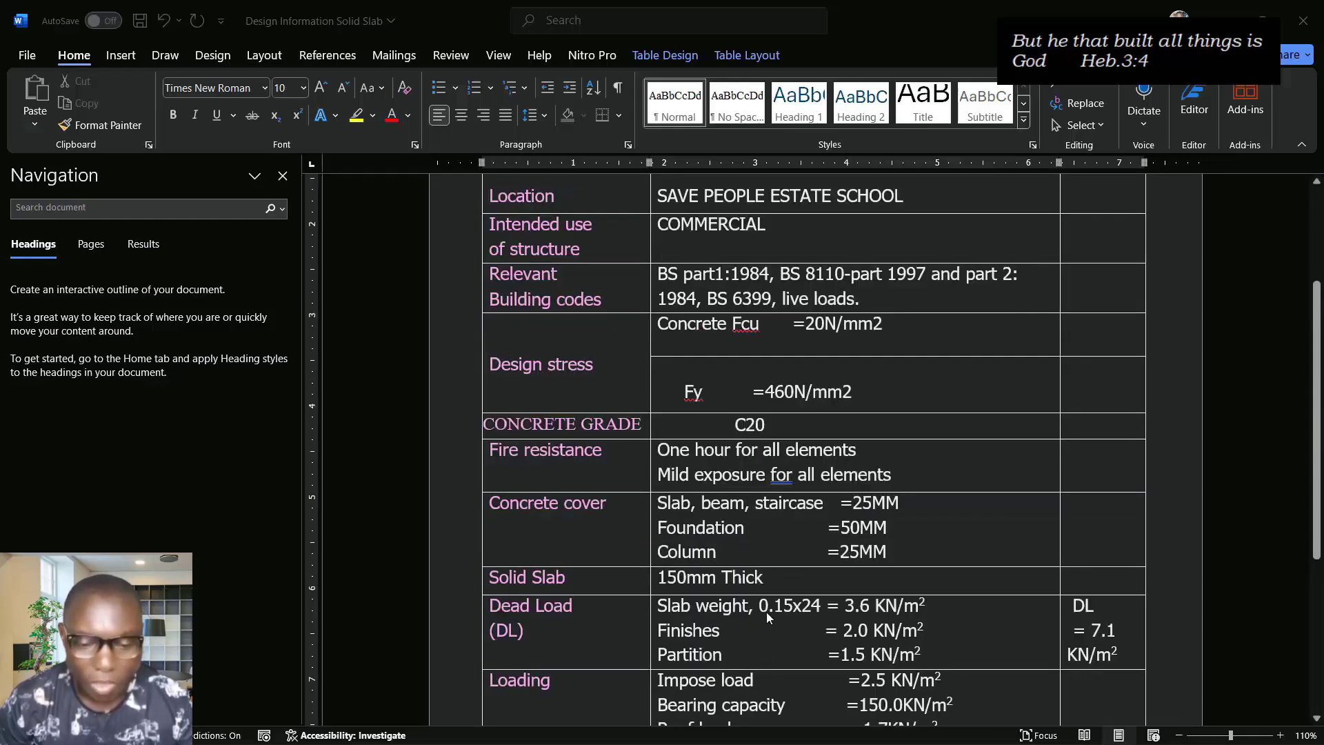
Examine the solid slab thickness, dead load, imposed load, wall load and foundation entries of the design data table
scroll(767, 611, down, 2)
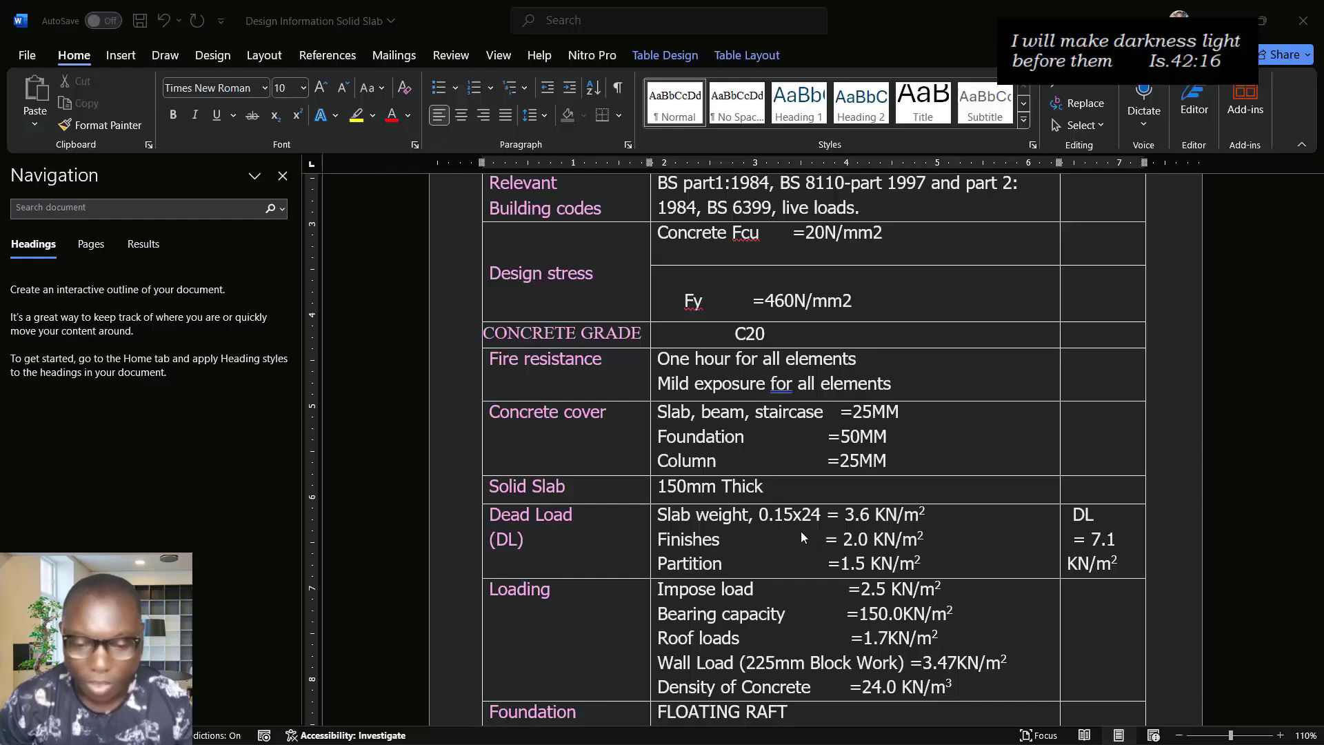
scroll(801, 537, down, 1)
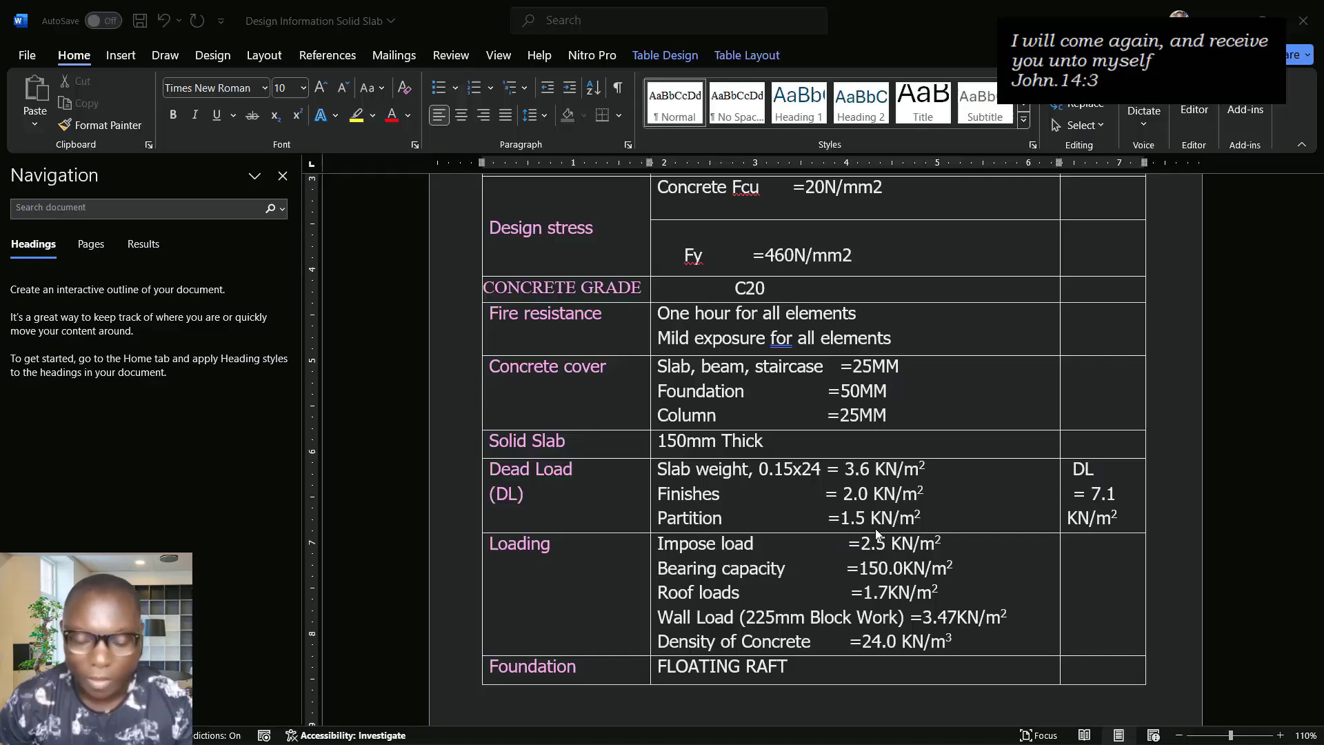
scroll(762, 512, down, 2)
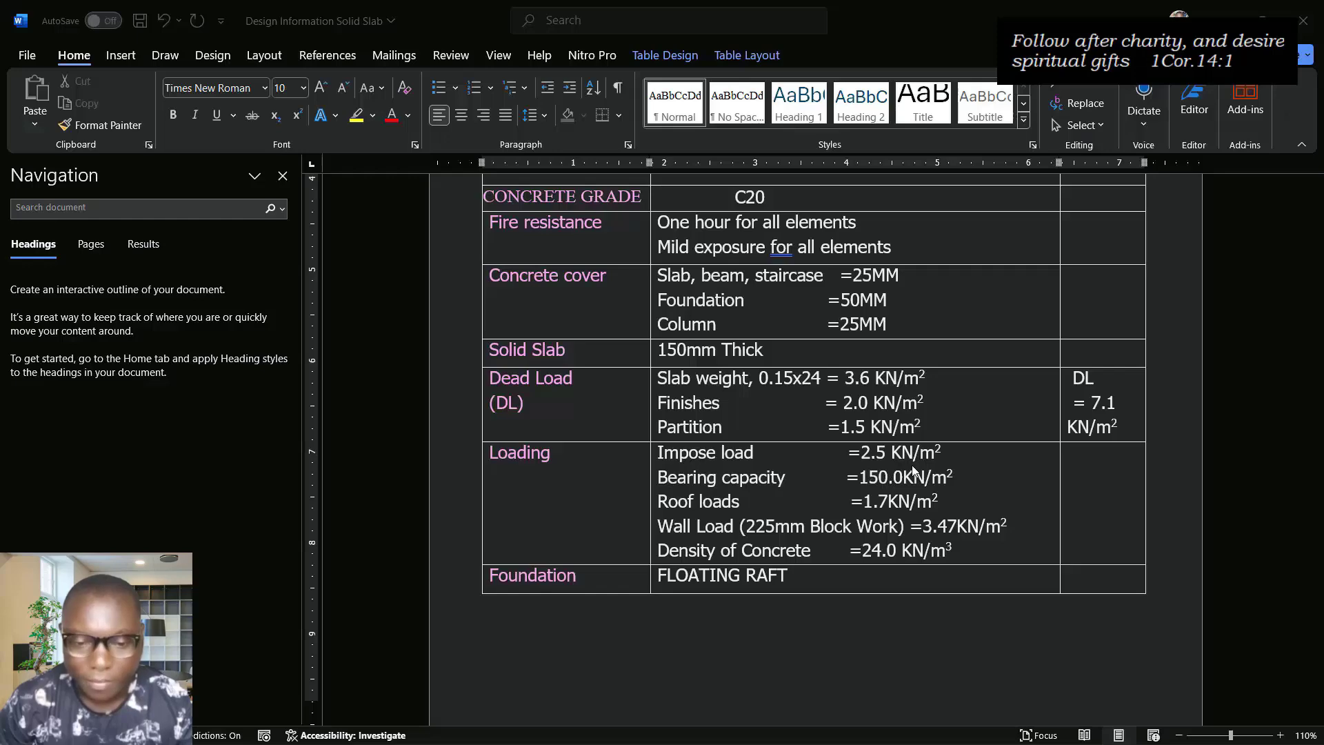
scroll(896, 465, up, 2)
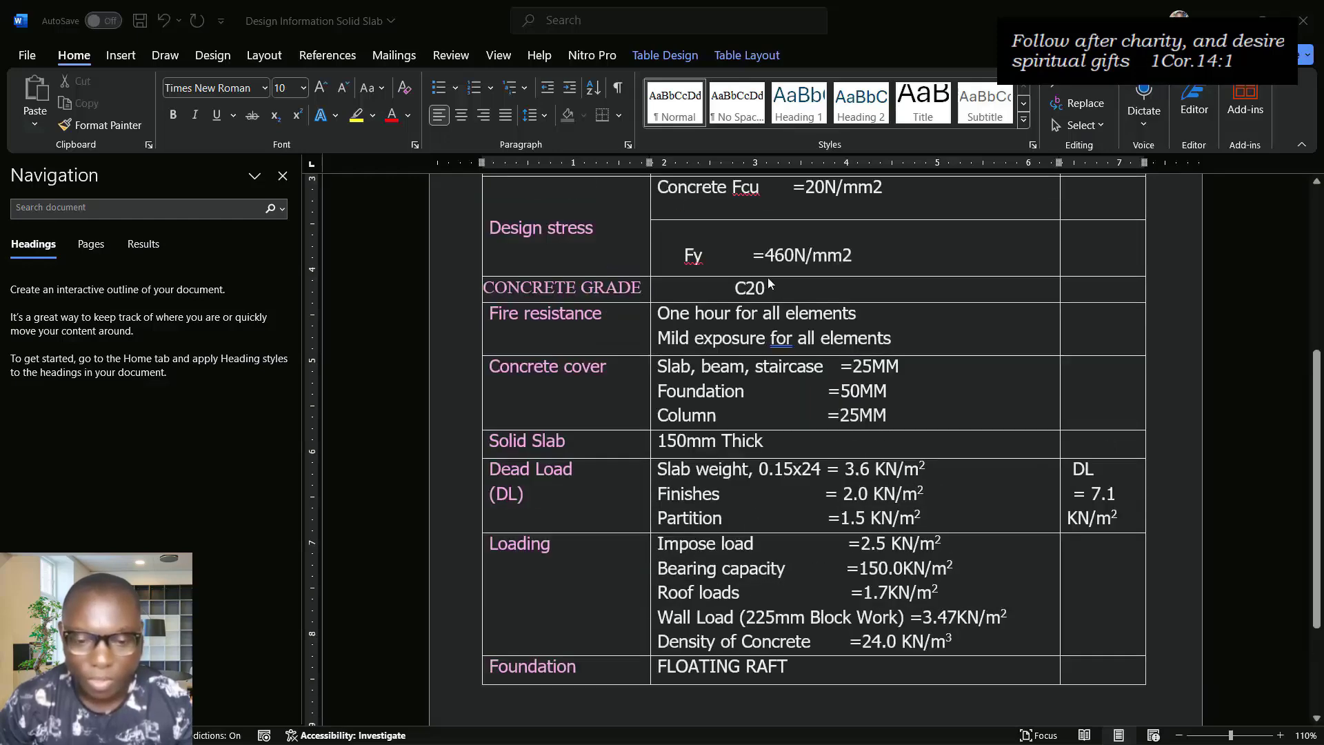
scroll(768, 282, up, 2)
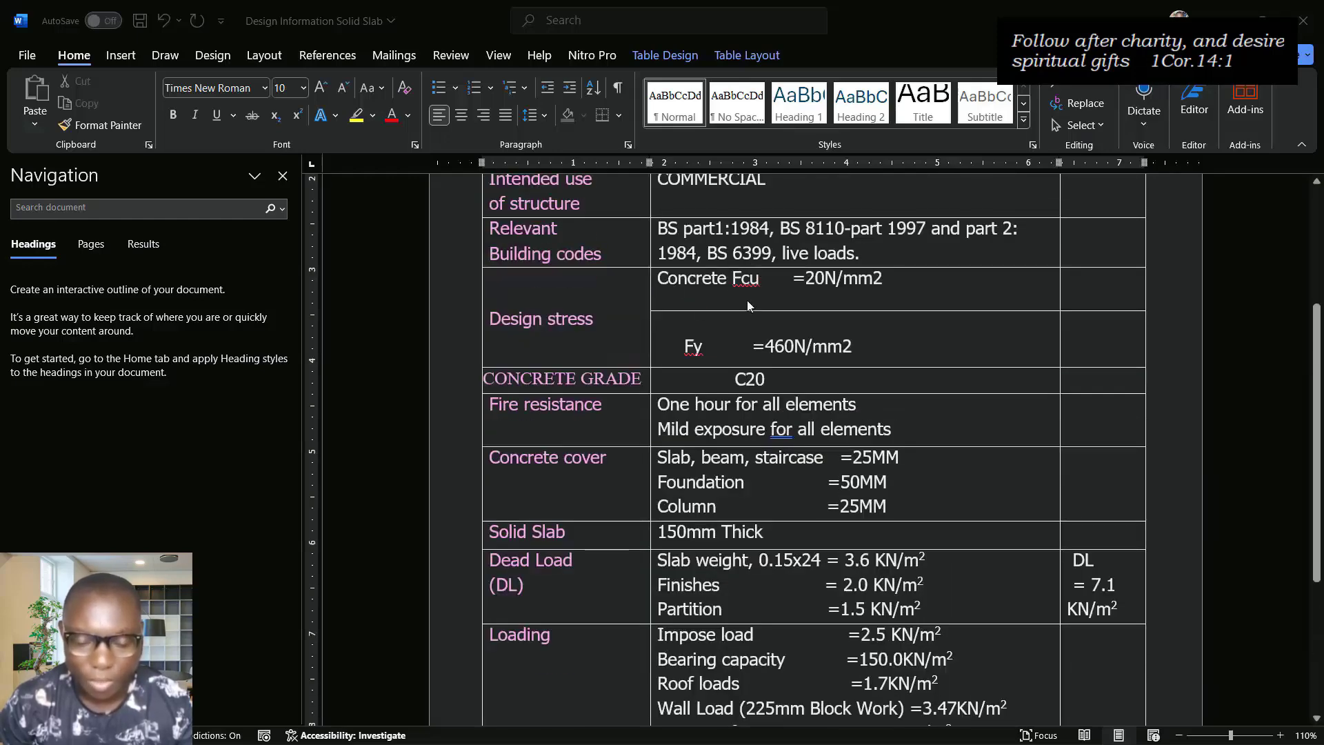
scroll(800, 400, down, 5)
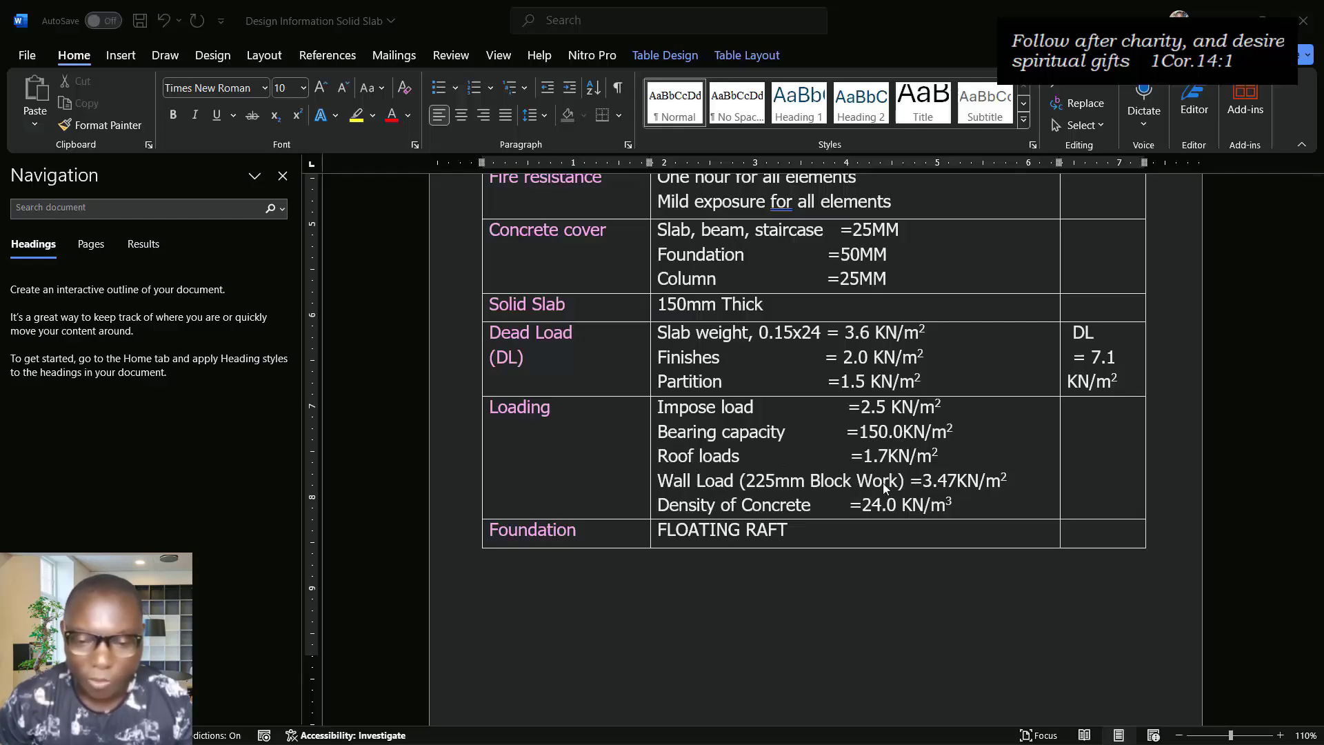
scroll(853, 470, up, 6)
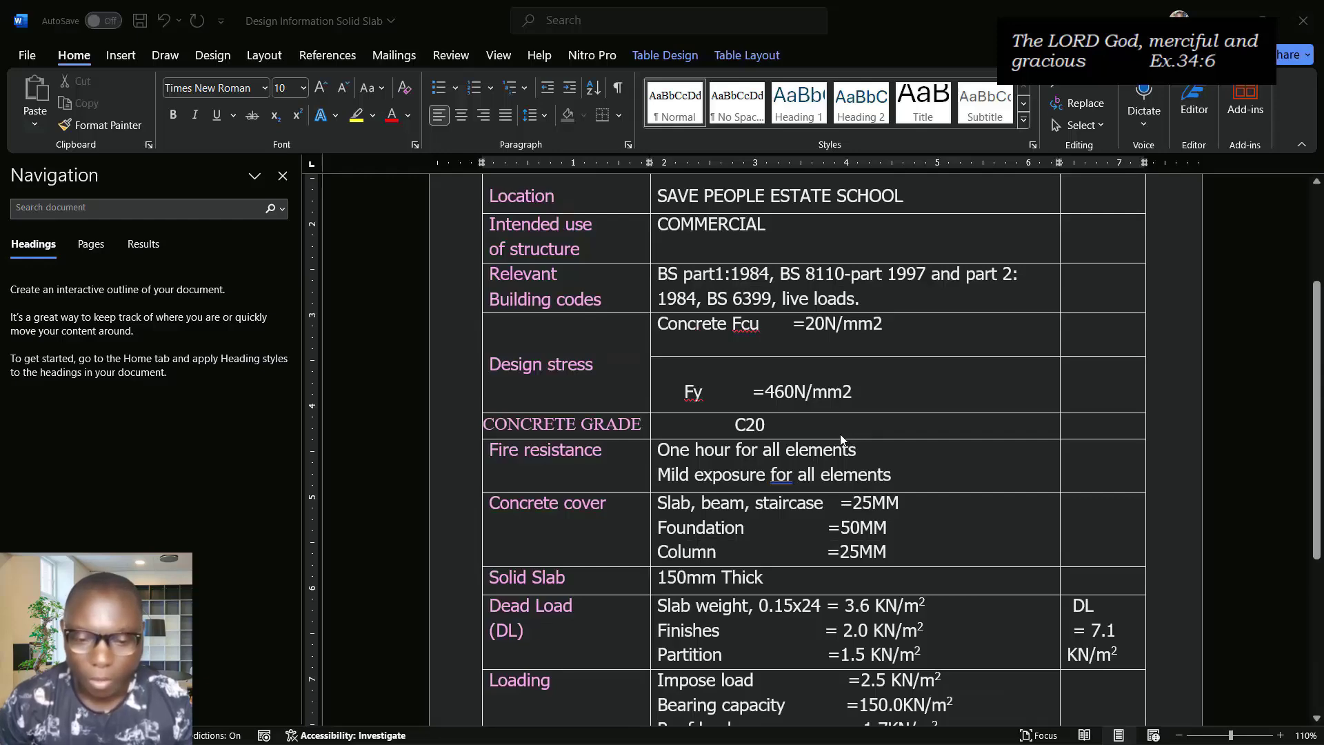
Recheck the concrete and steel design stresses, the concrete grade and the loading entries in the design data table
scroll(814, 471, up, 1)
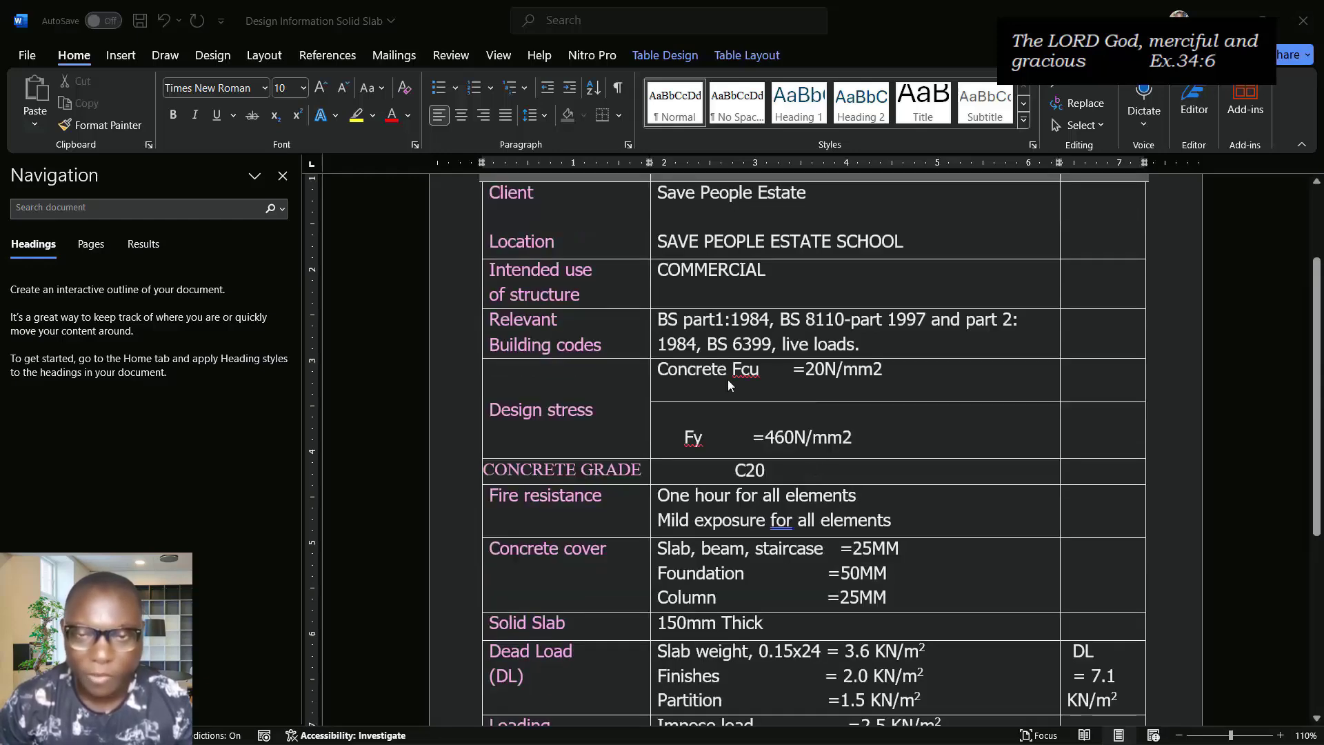
scroll(814, 510, up, 1)
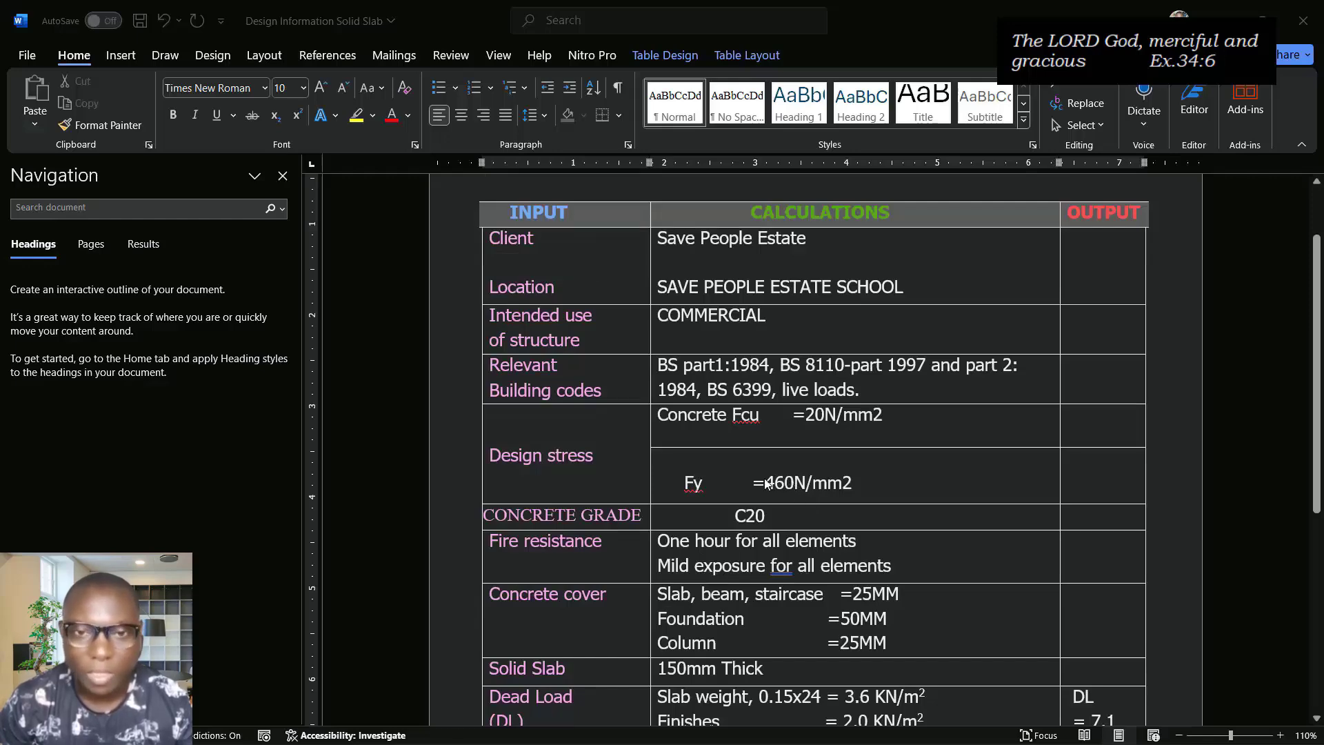
scroll(754, 418, down, 2)
scroll(755, 467, up, 1)
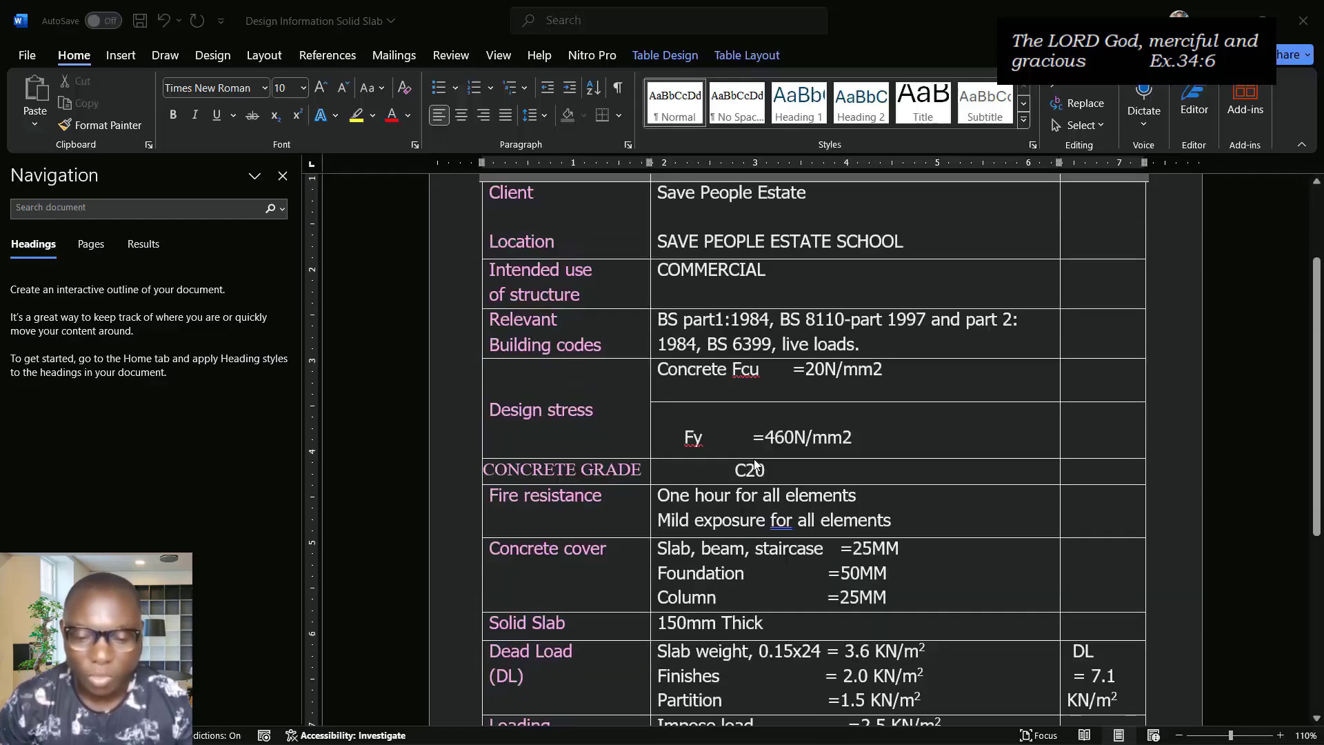
scroll(772, 510, down, 3)
scroll(775, 545, down, 1)
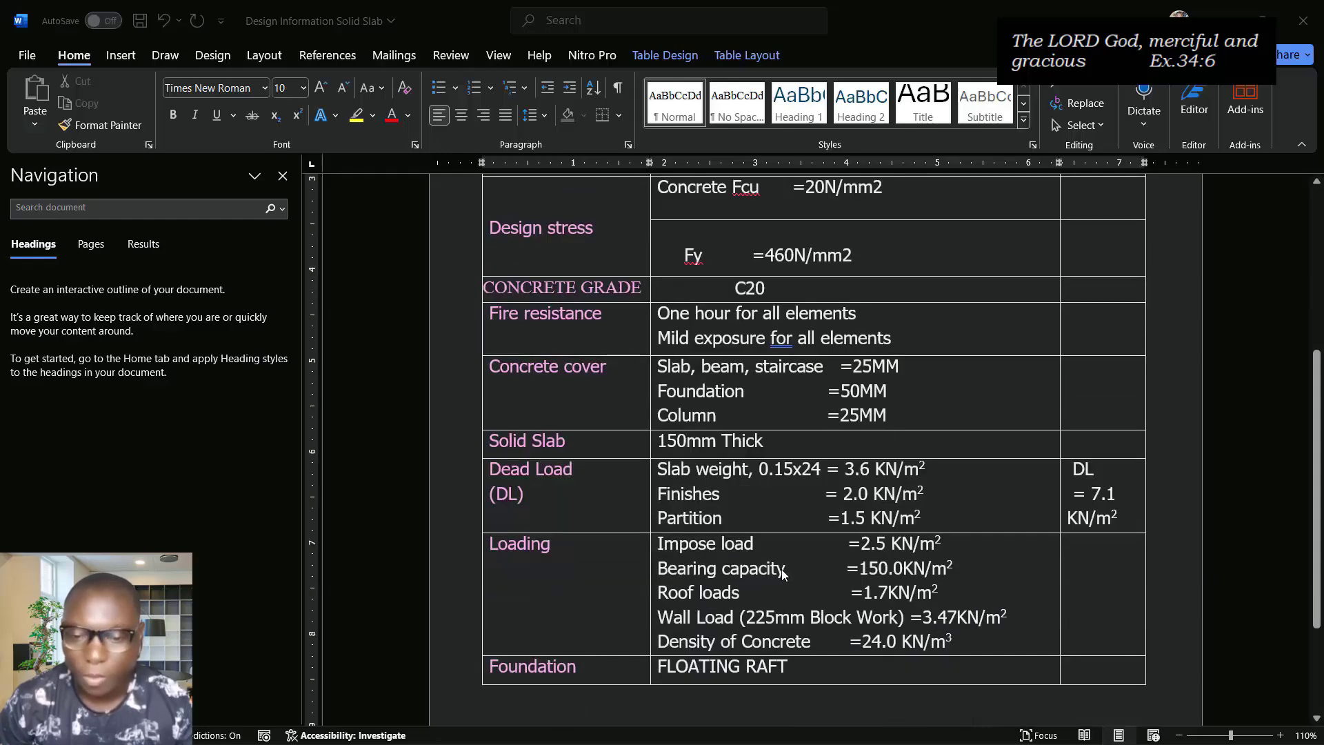
scroll(781, 569, up, 4)
scroll(789, 551, up, 3)
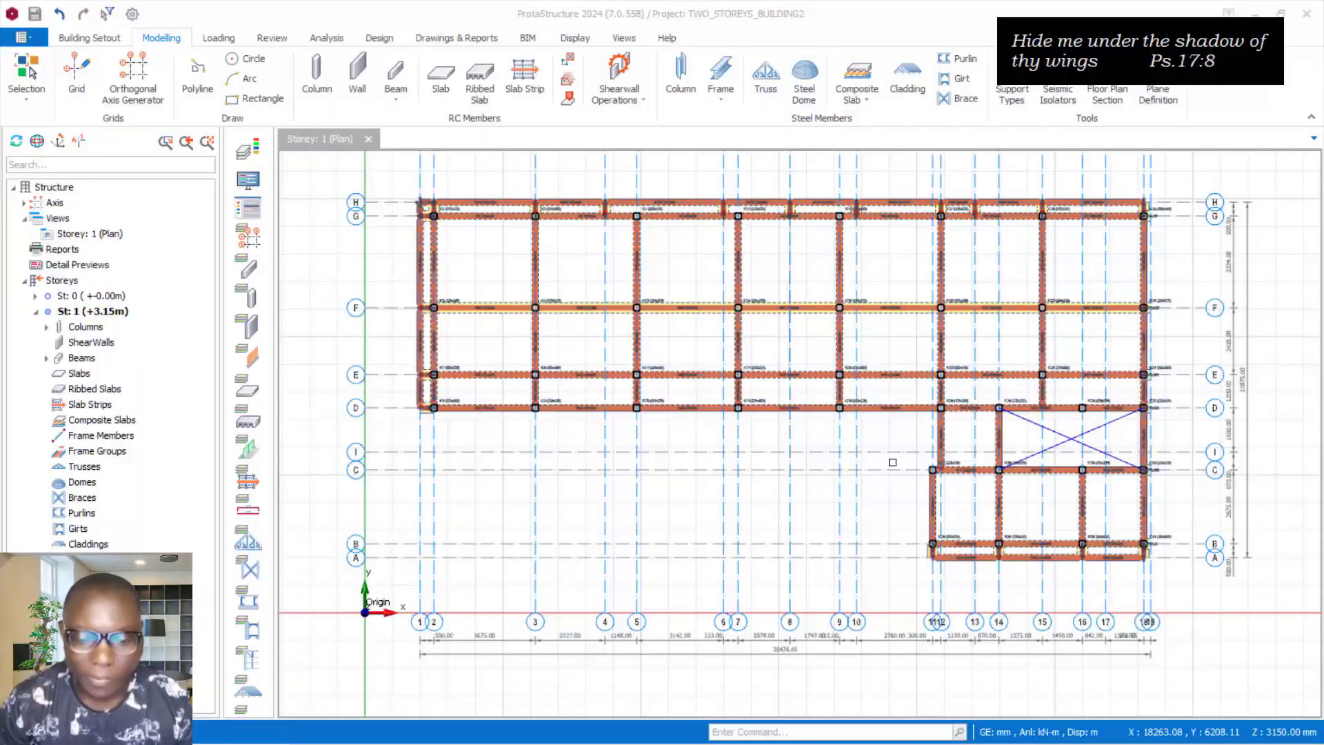
Switch to ProtaStructure and start the Slab command on the Storey 1 plan with its general settings showing
scroll(670, 436, up, 3)
scroll(683, 441, down, 5)
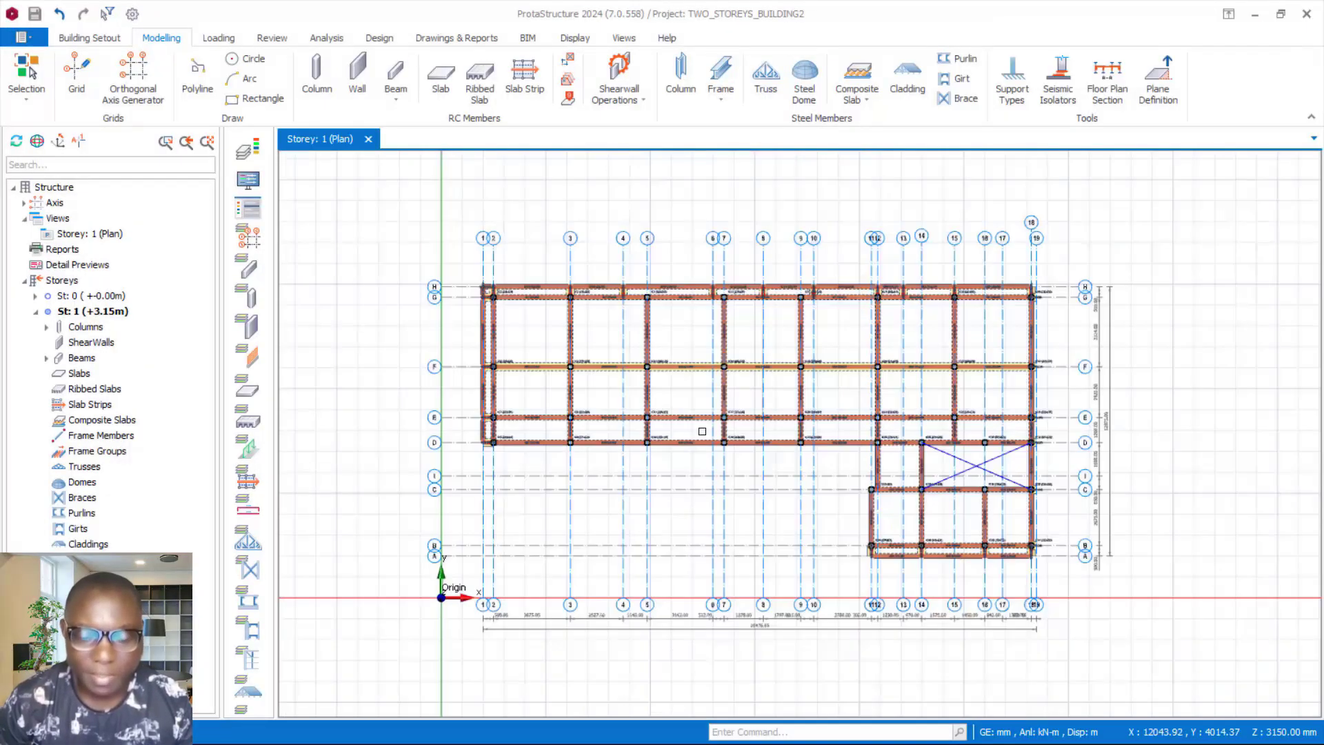
scroll(696, 427, up, 2)
scroll(710, 422, down, 2)
scroll(712, 420, up, 3)
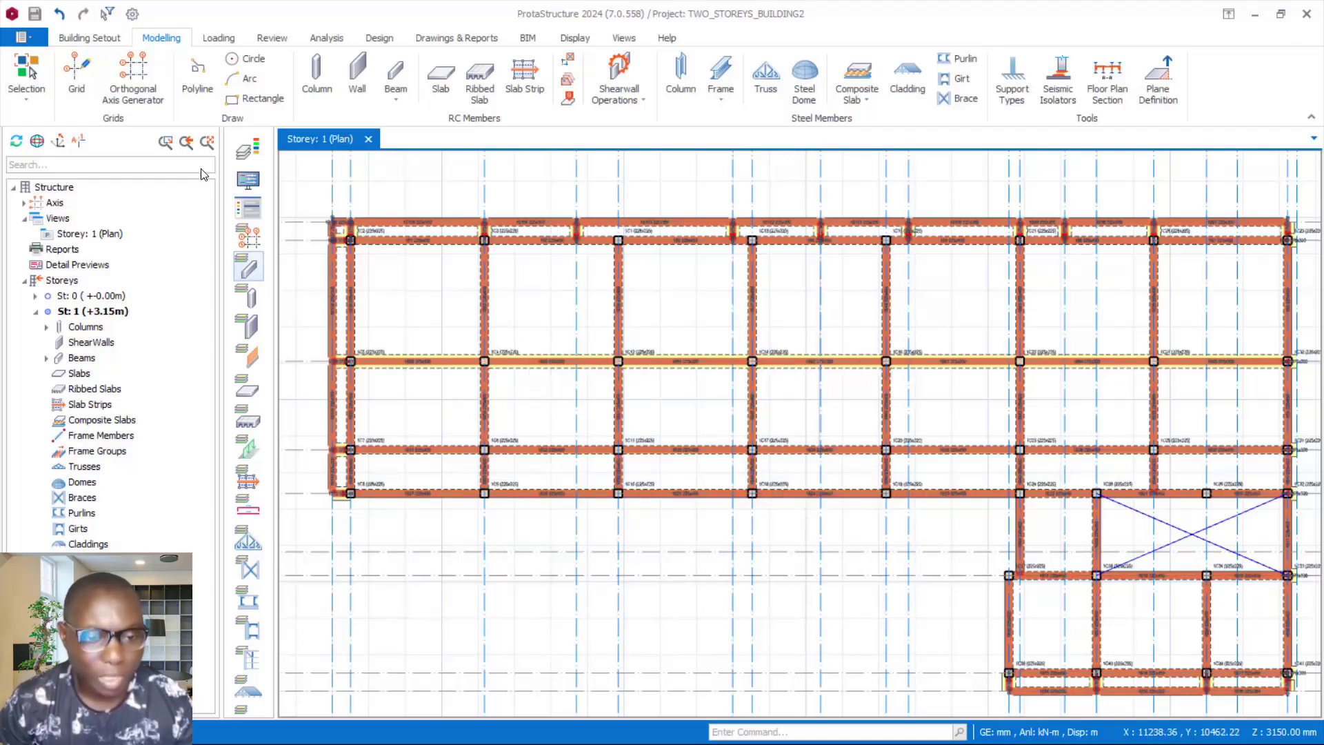
click(446, 85)
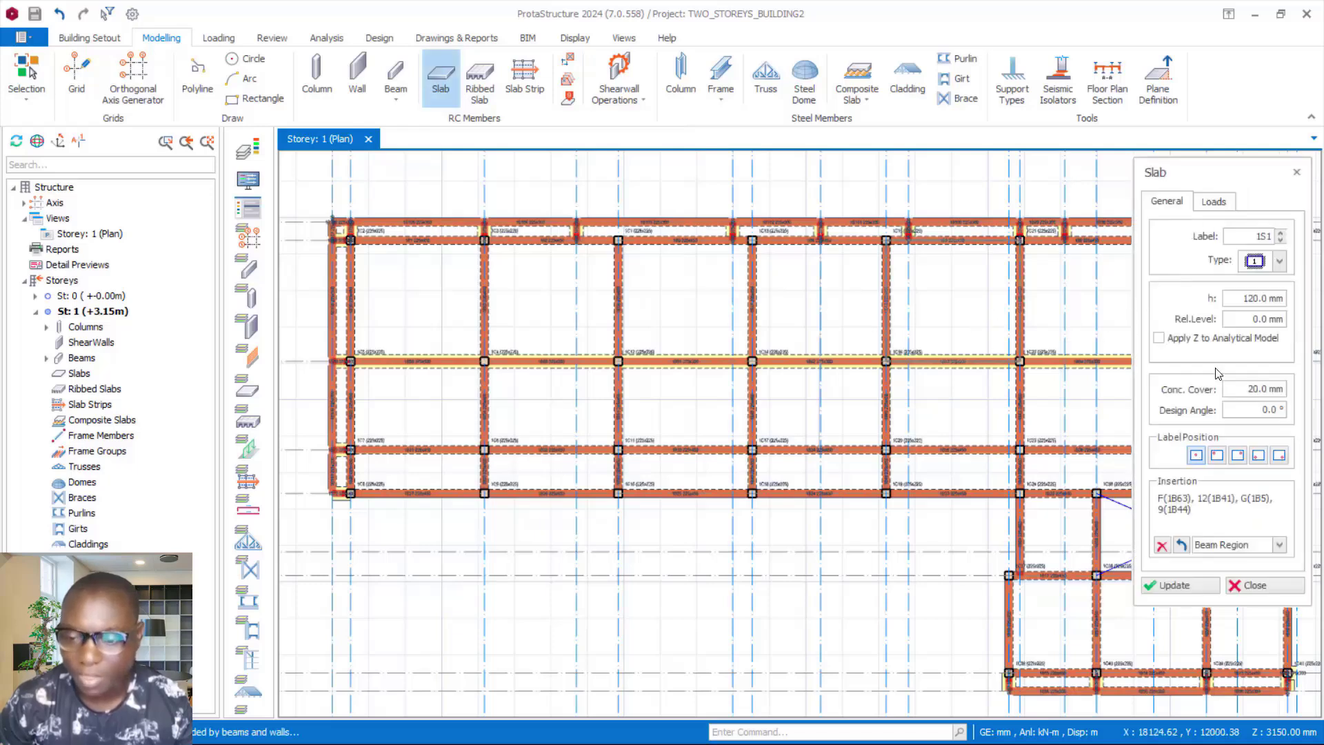
drag(1248, 172, 1233, 170)
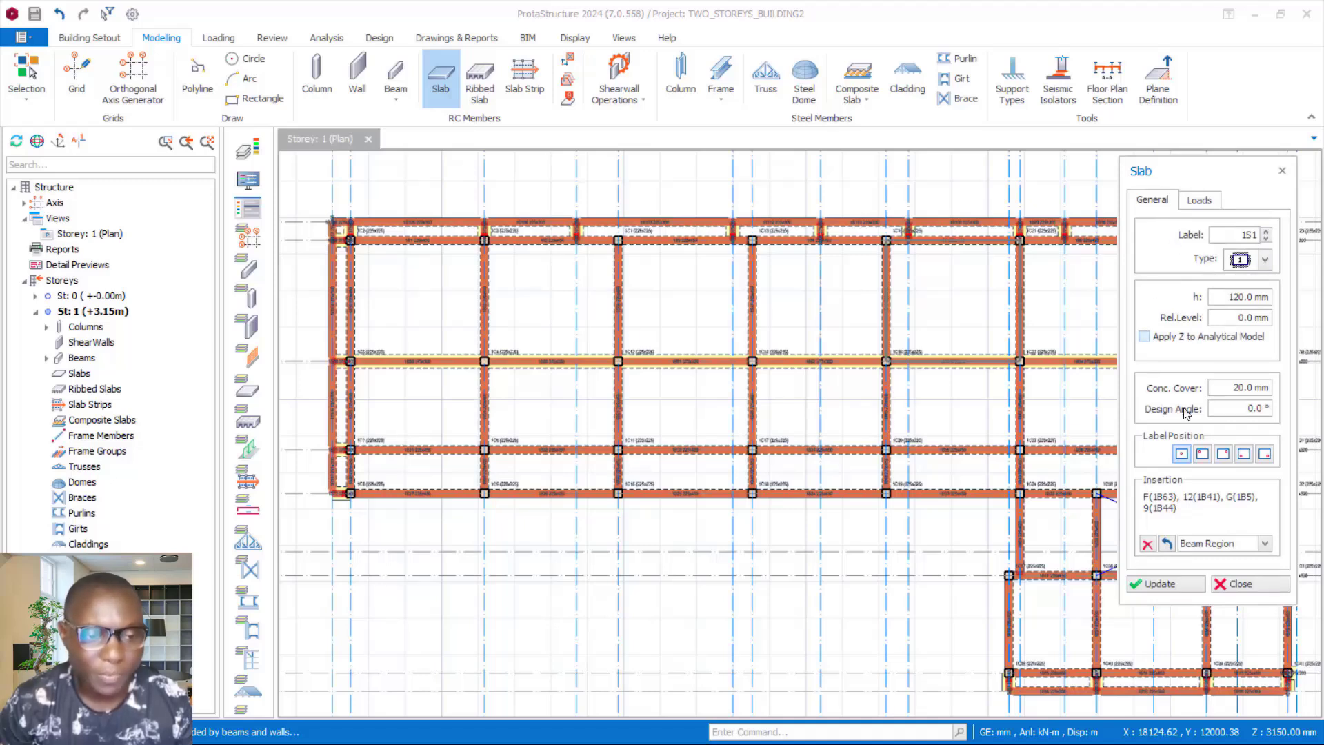
Open the load combination editor, review the vertical load combination settings of the loading generator and cancel the generator
click(220, 37)
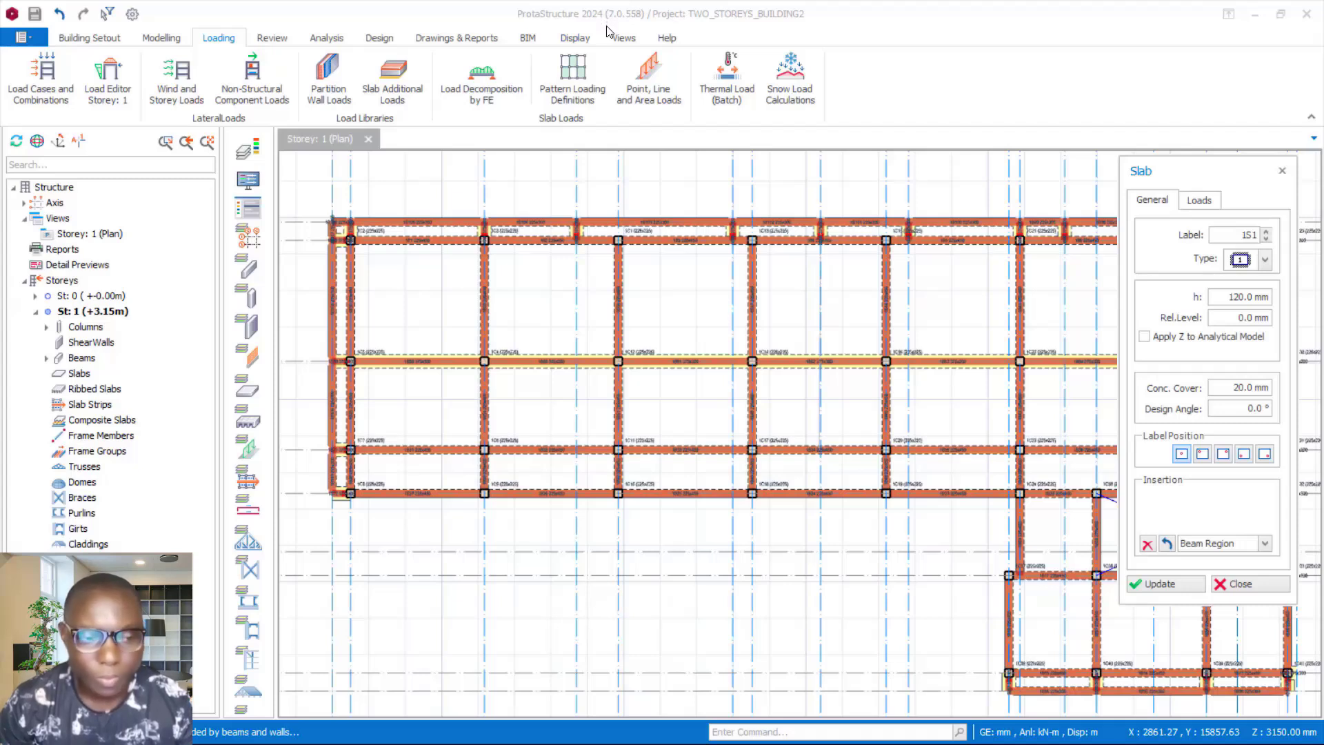
click(1093, 296)
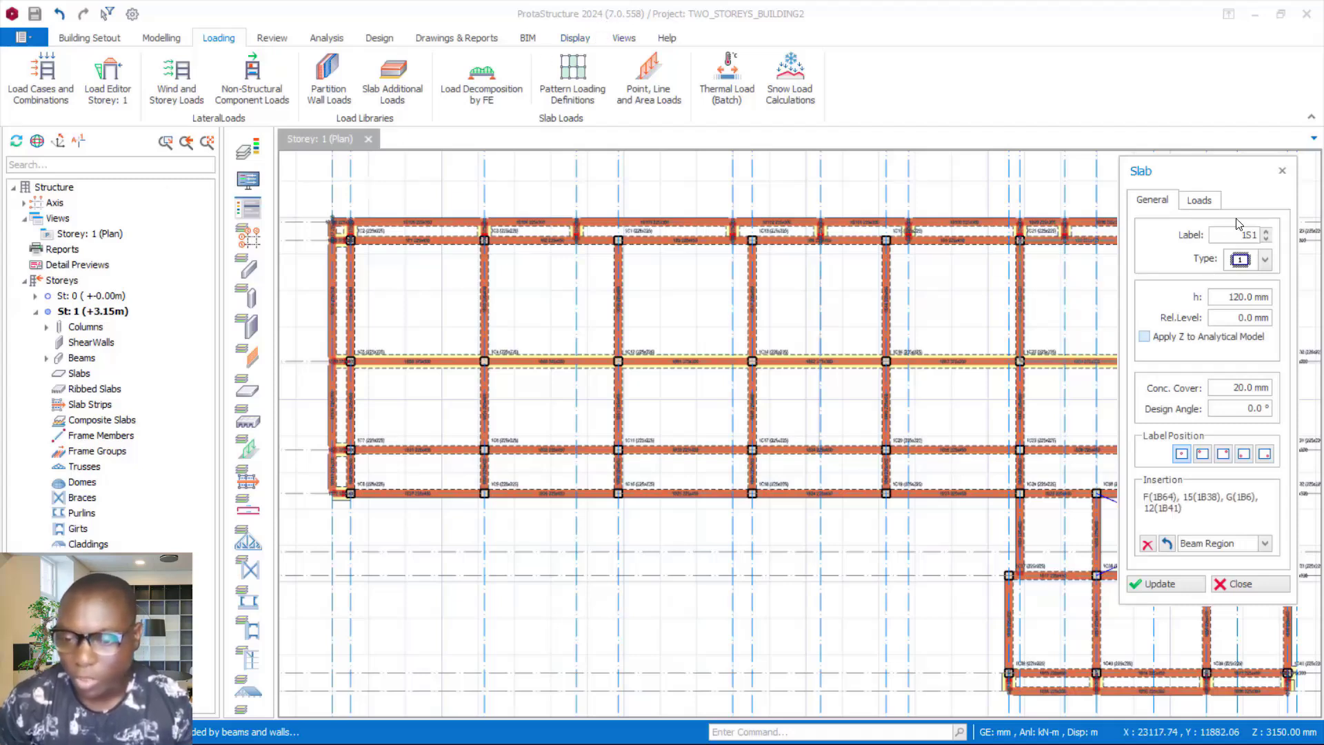
mouse_move(1179, 172)
mouse_down()
mouse_move(1150, 207)
mouse_move(1160, 168)
mouse_up()
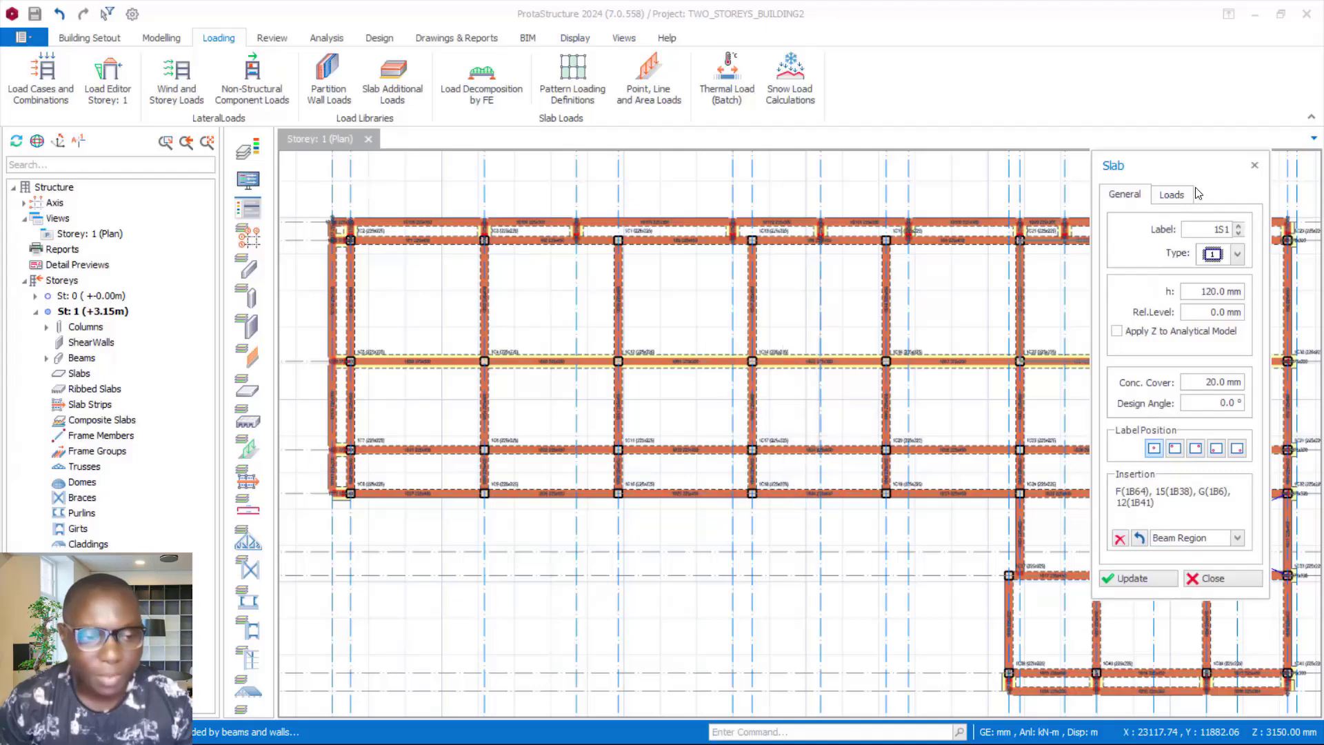
click(42, 93)
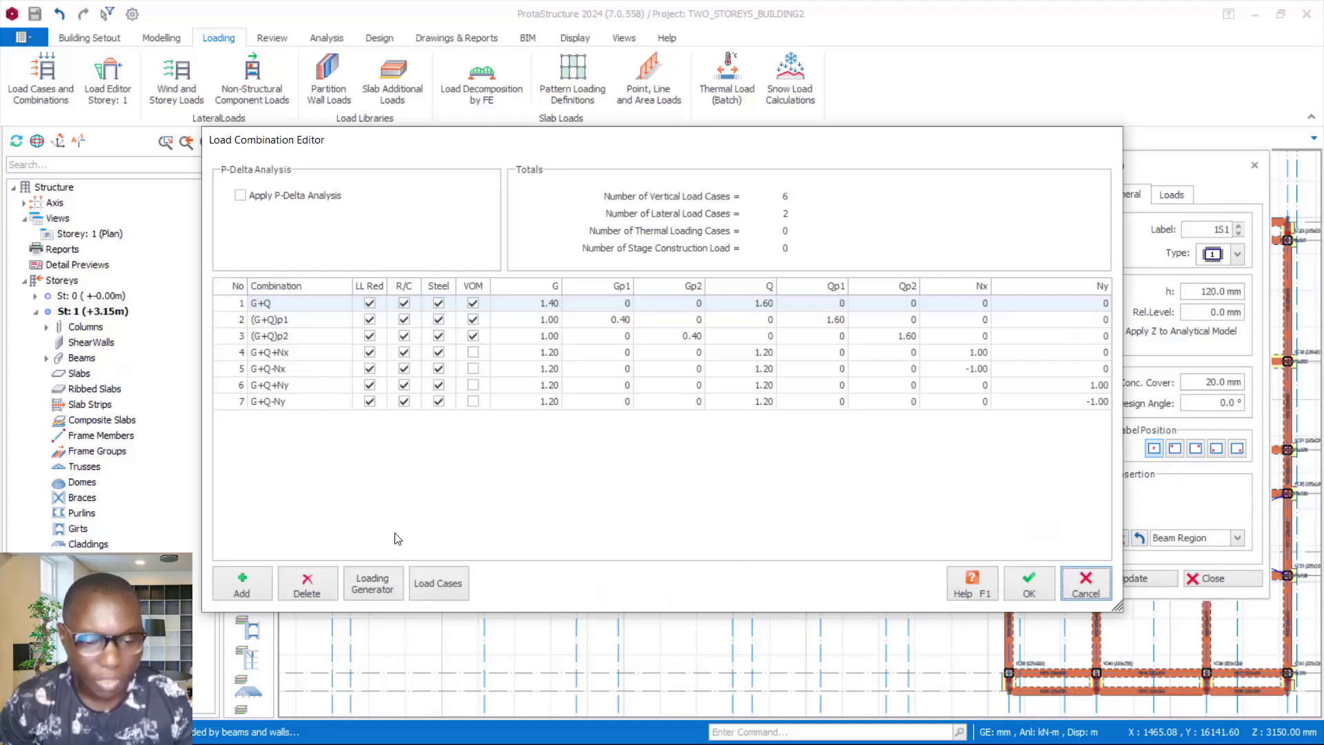
click(375, 593)
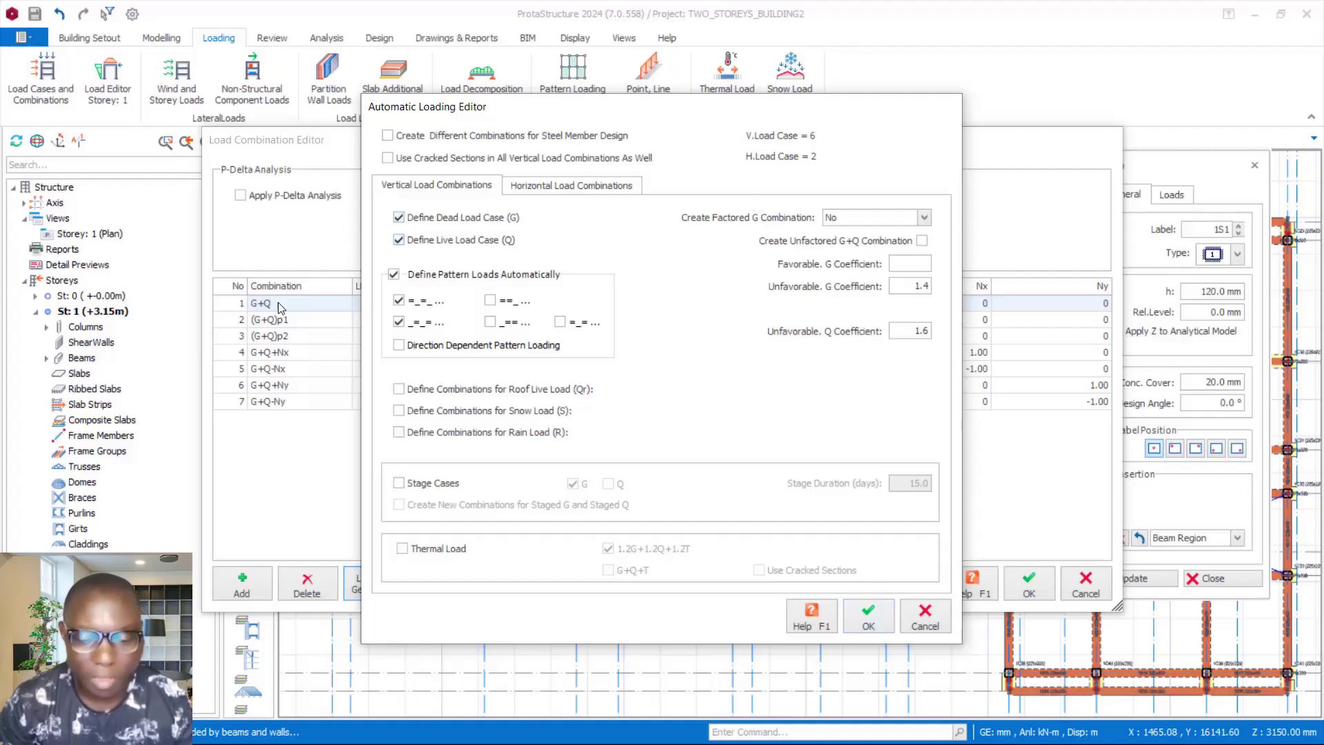
click(924, 625)
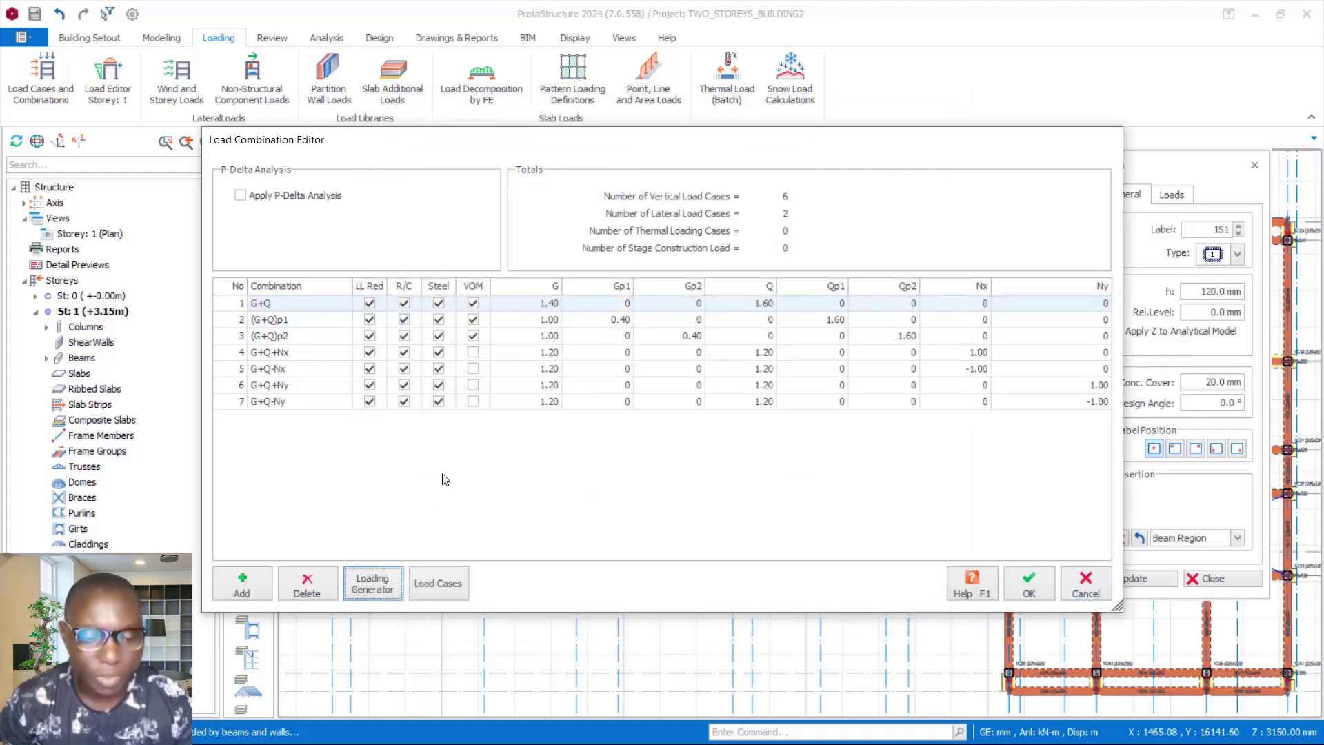
Review the loading generator's horizontal load combination settings, and cancel both the generator and the load combination editor
click(365, 581)
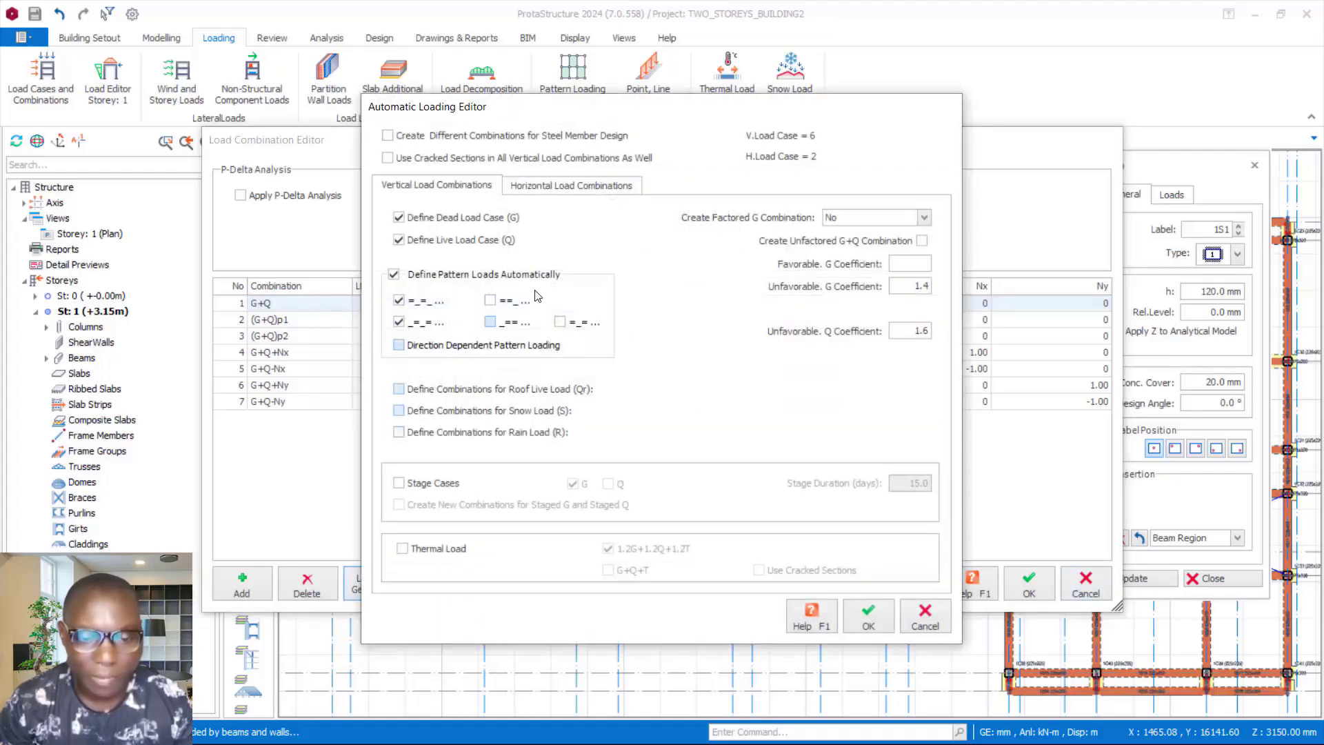
click(563, 187)
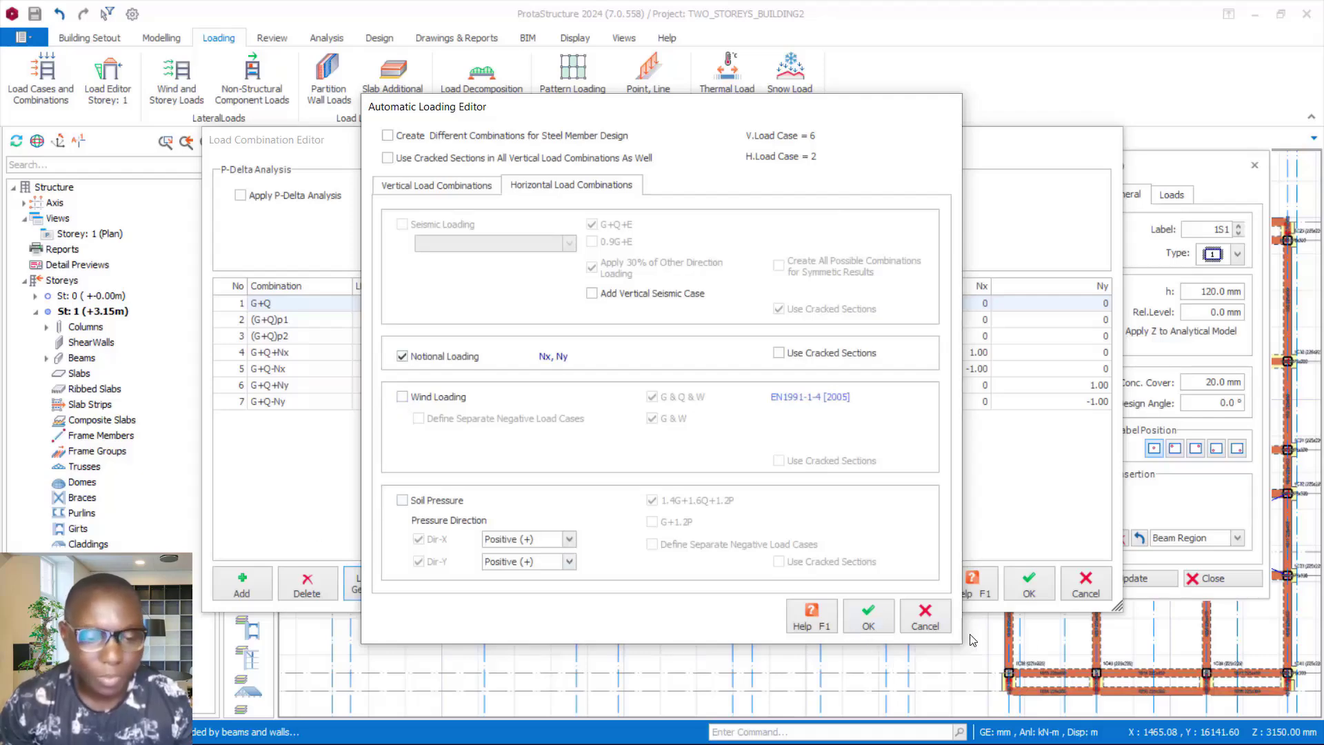
click(925, 616)
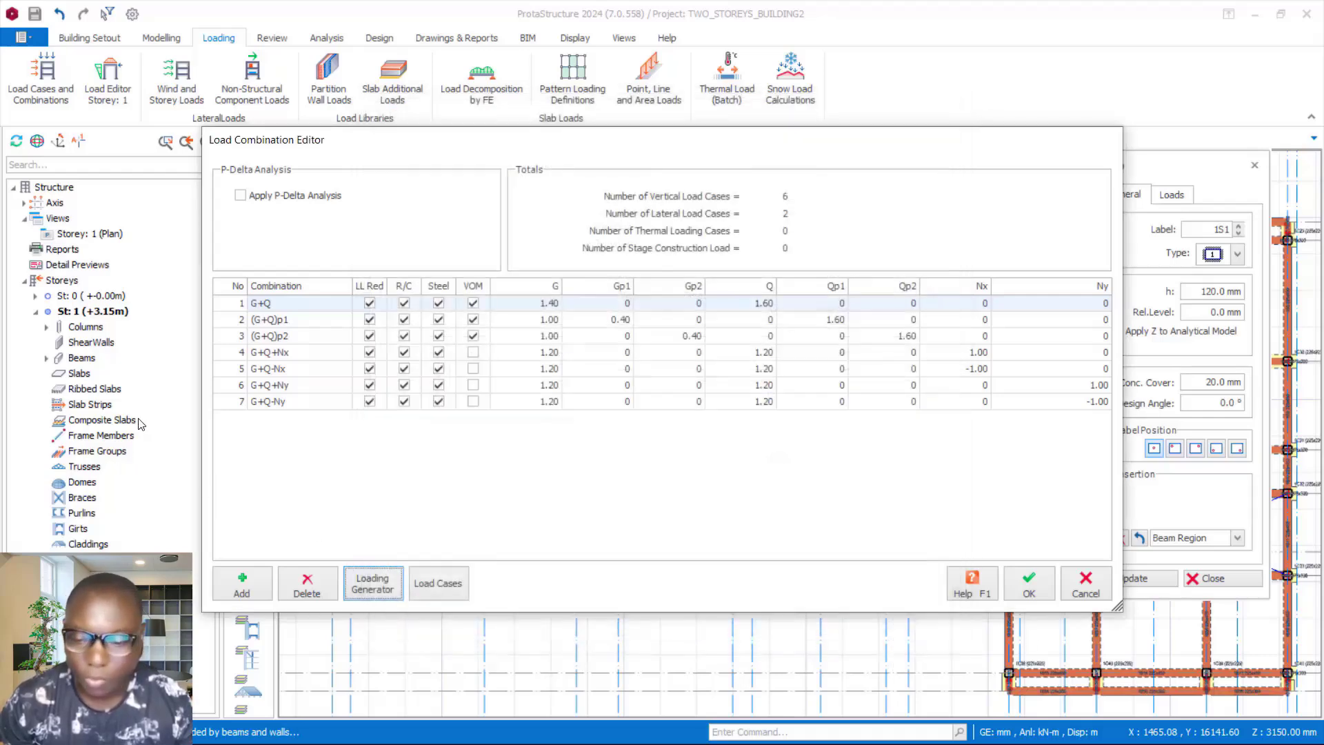
click(1067, 586)
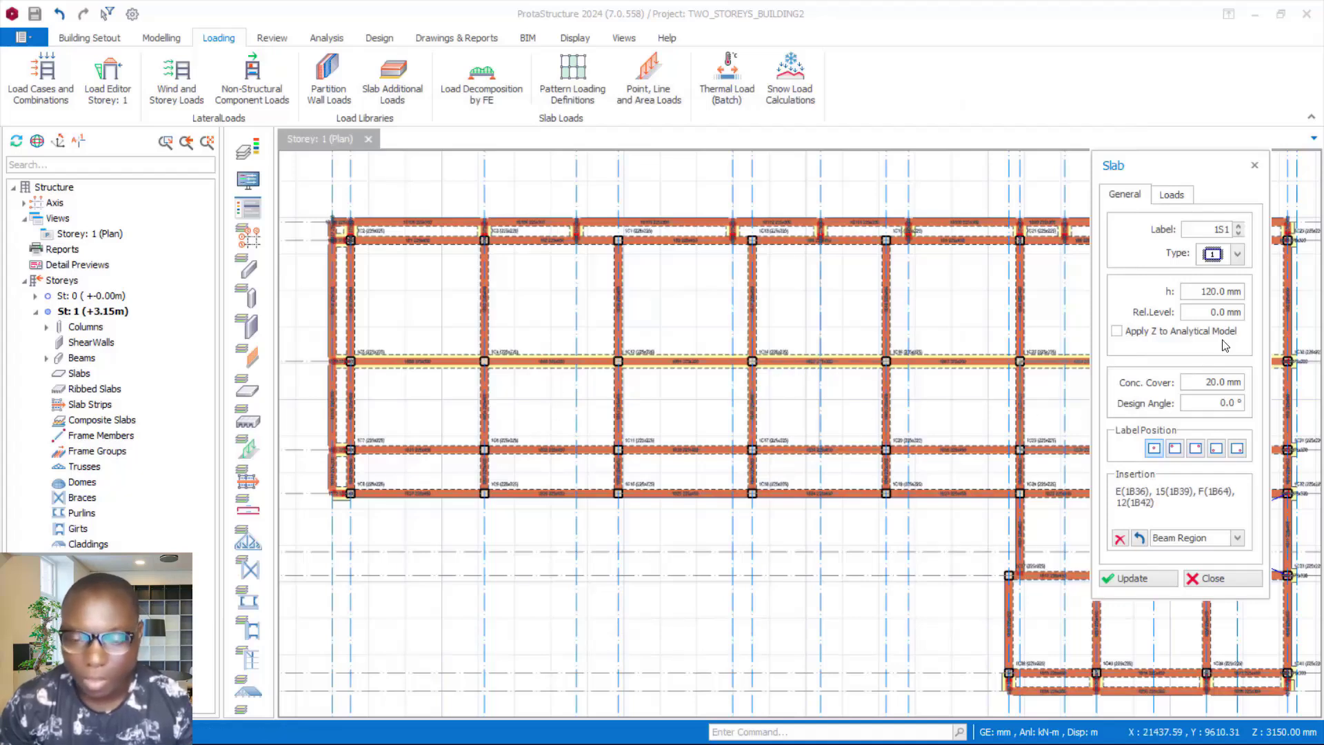
Set the slab thickness to 150 mm and keep its relative level at 0 mm
double_click(1219, 289)
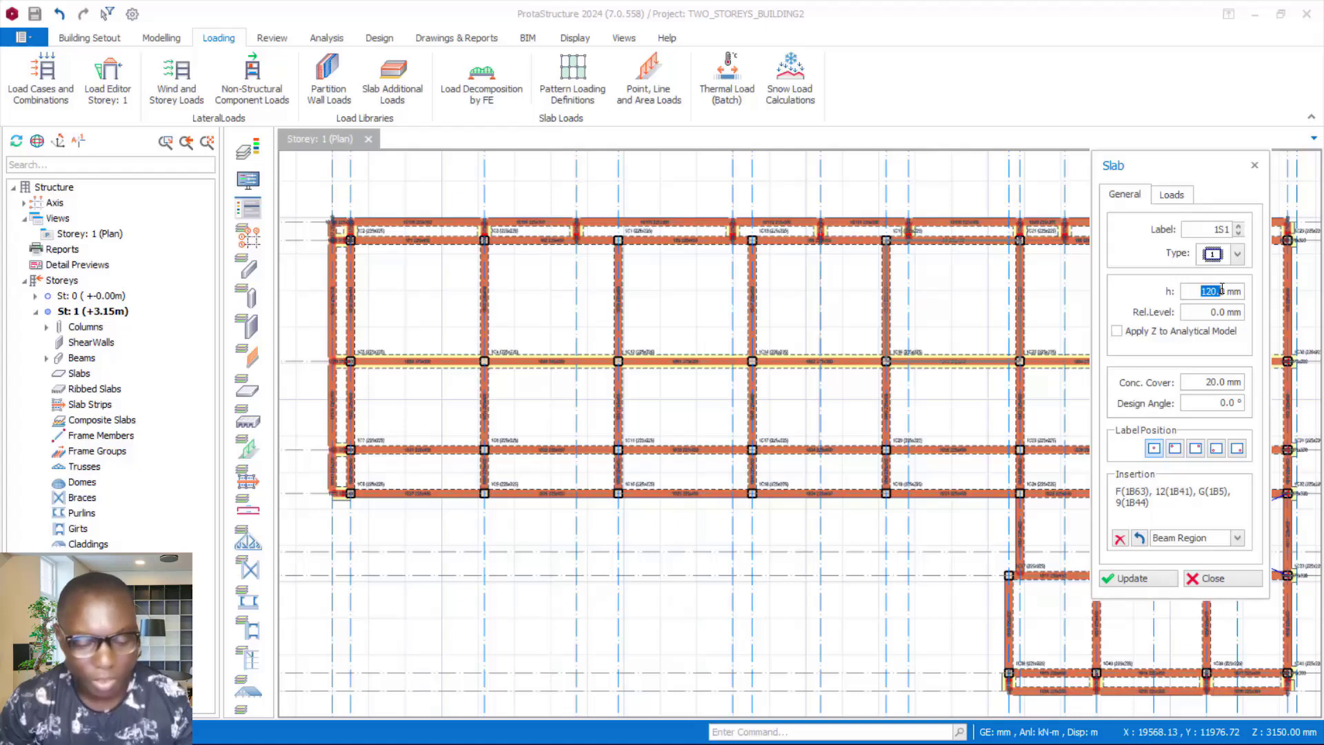
text(150)
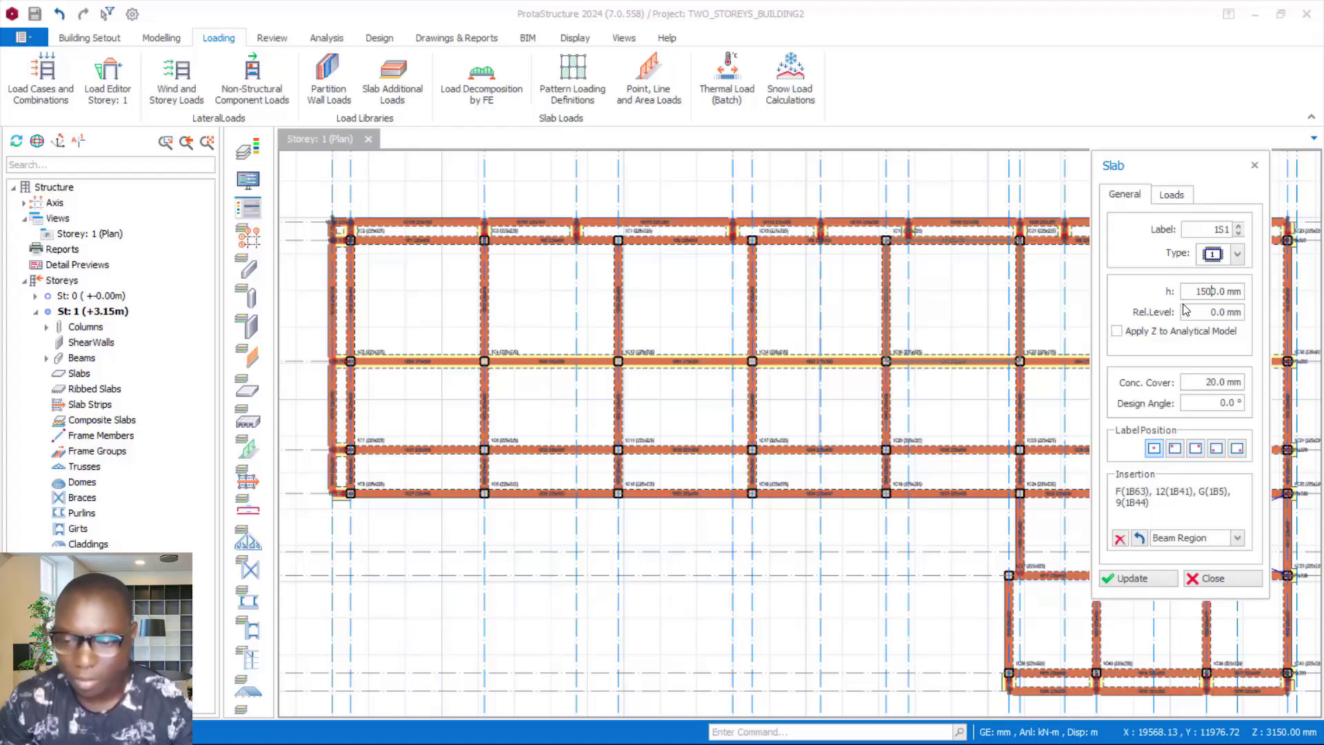
key(BackSpace)
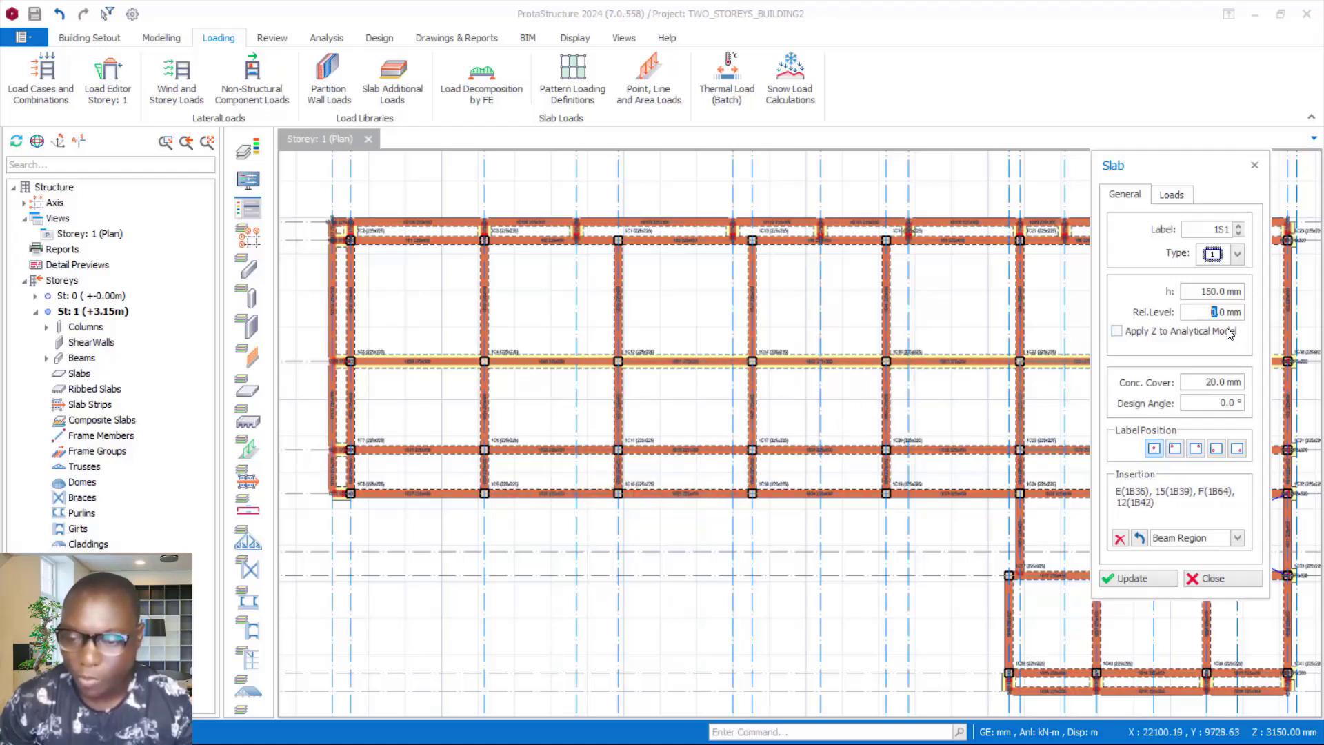
drag(1212, 312, 1235, 315)
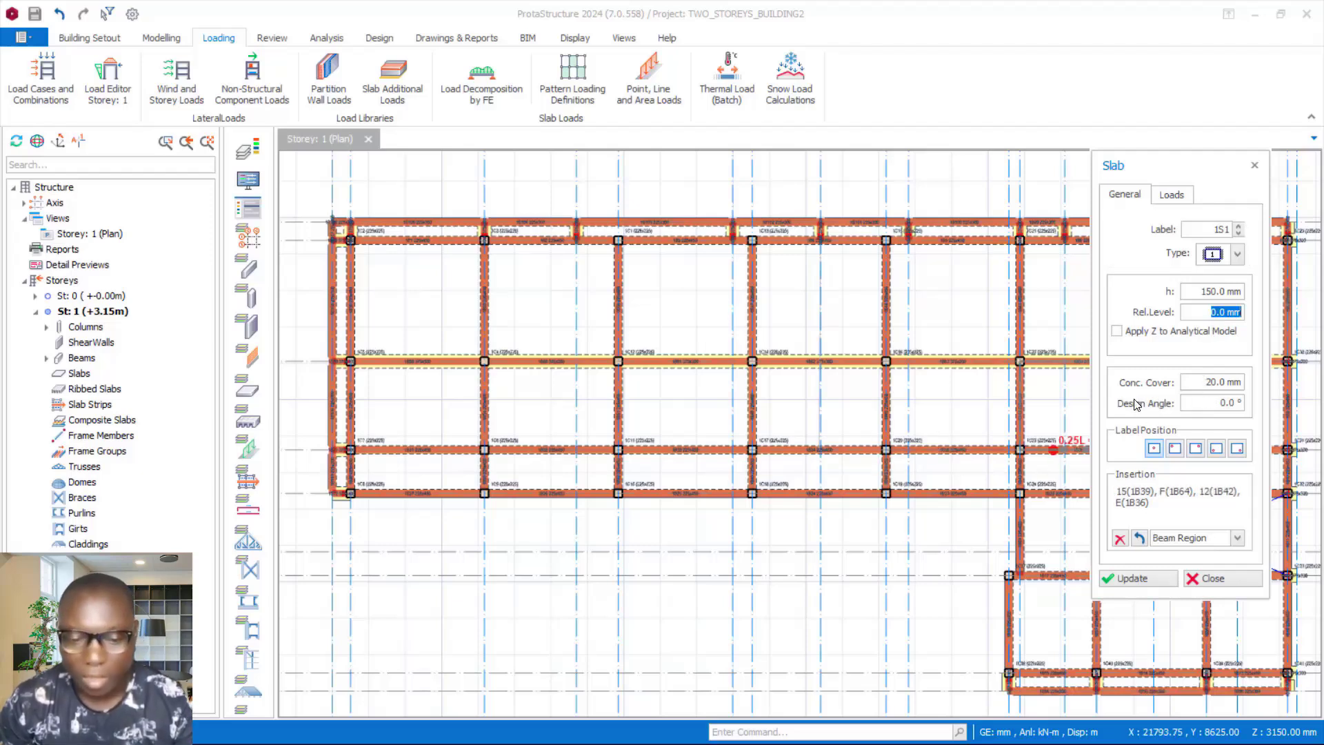
Check the slab cover in the design data document and set the slab's concrete cover to 25 mm in ProtaStructure
key(alt+Tab)
scroll(849, 527, down, 1)
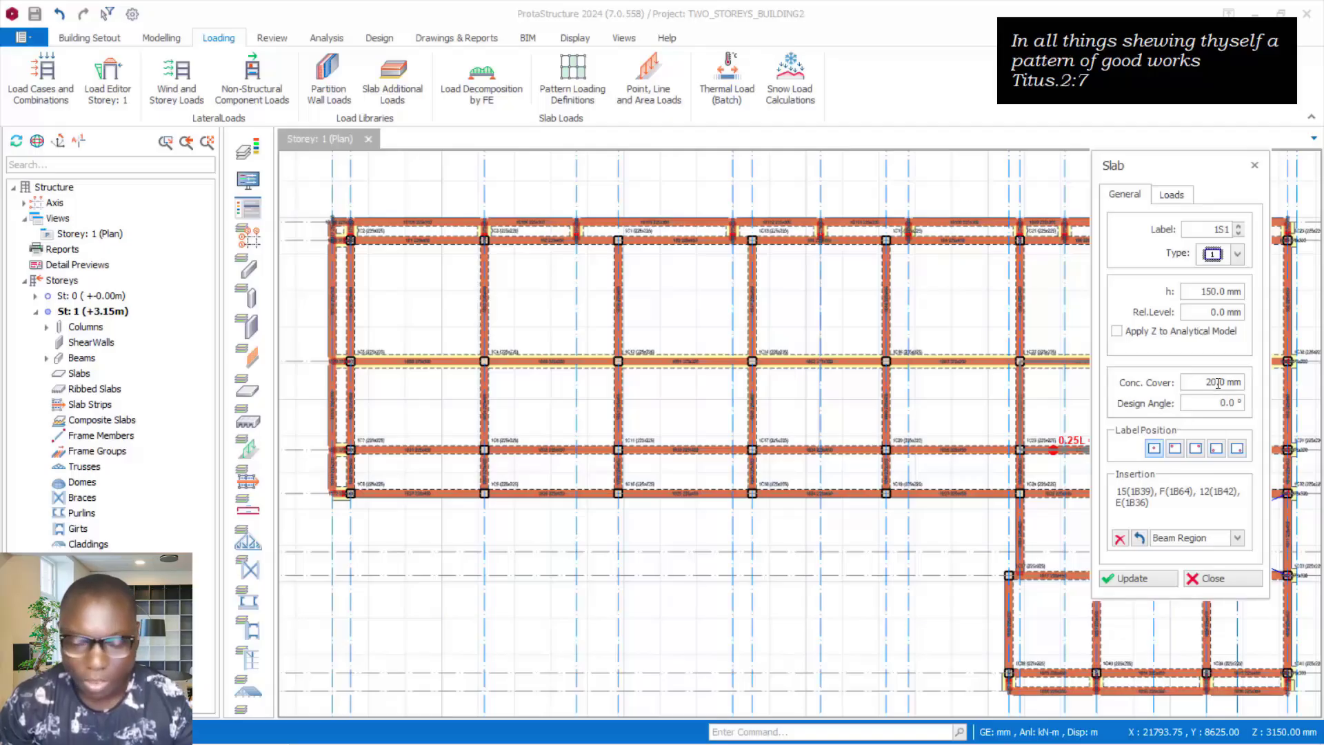
drag(1206, 383, 1236, 385)
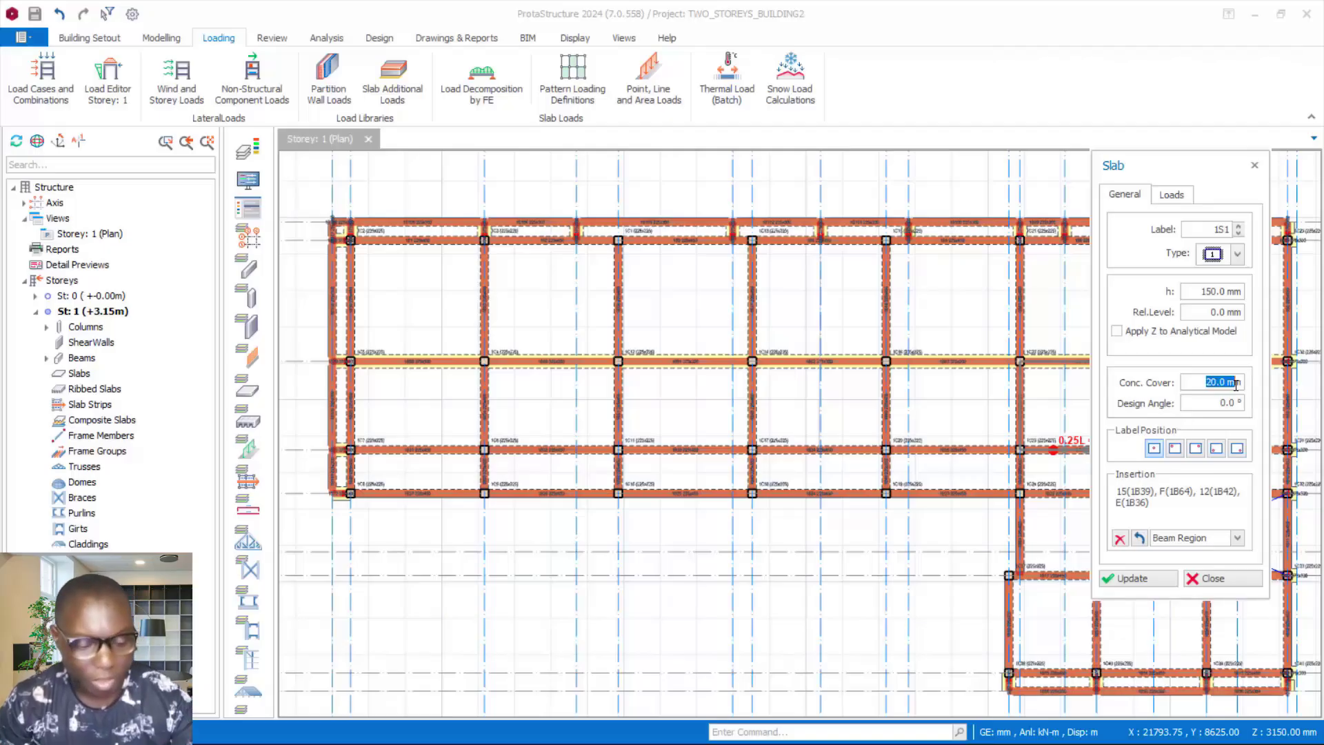
text(25)
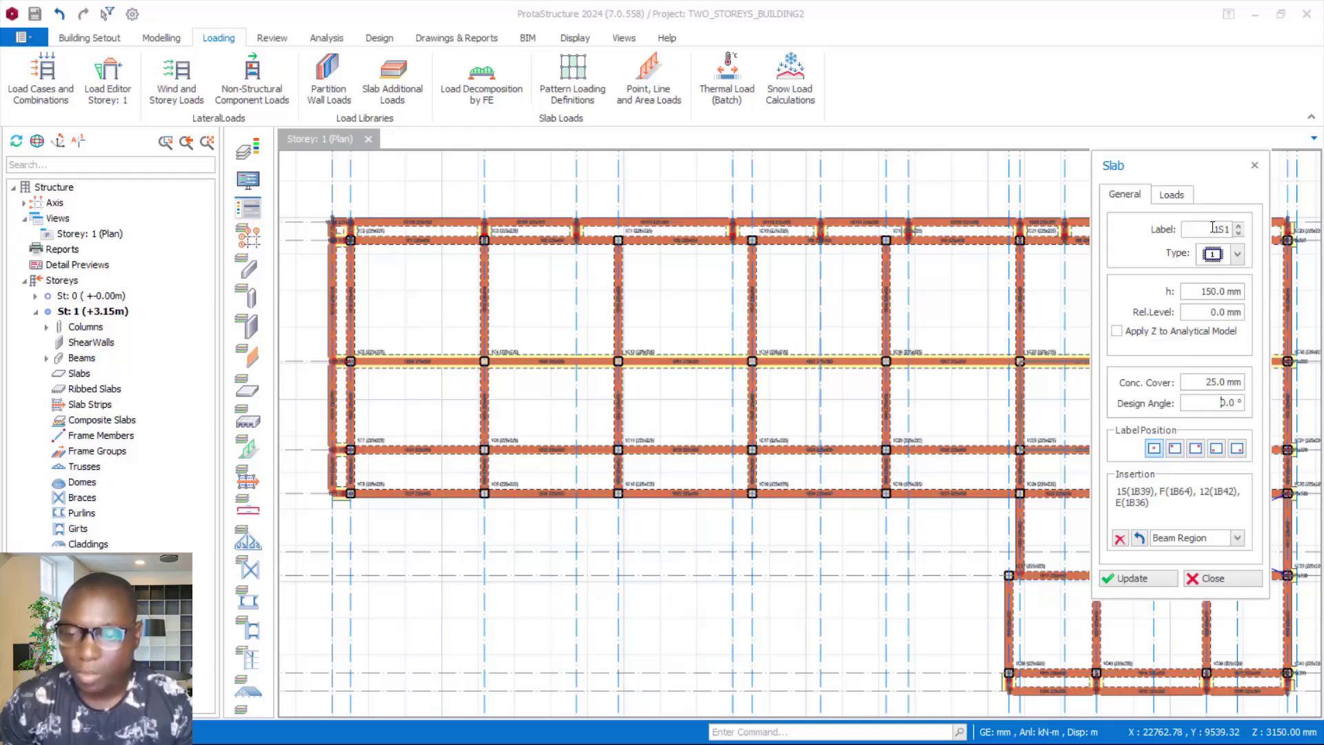
Review the slab's label and the available slab types, keeping both as they are
drag(1213, 227, 1228, 229)
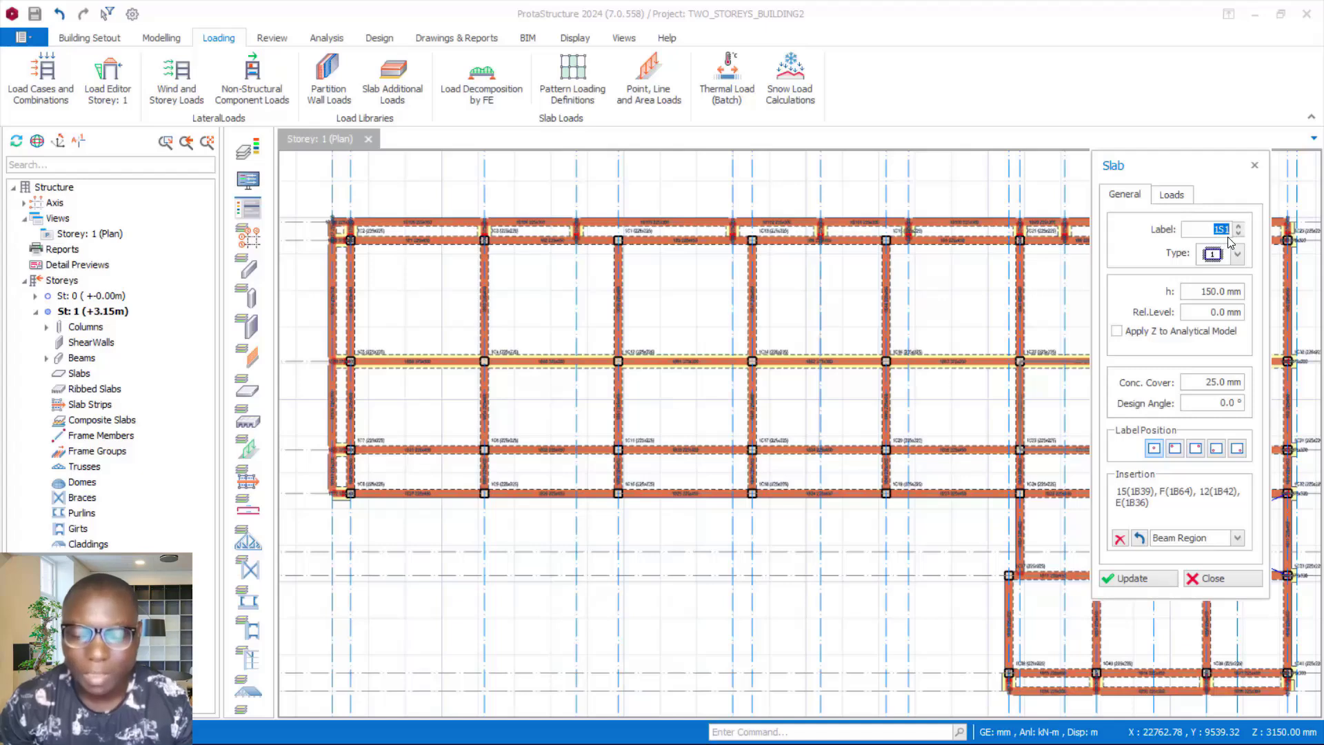
click(1225, 230)
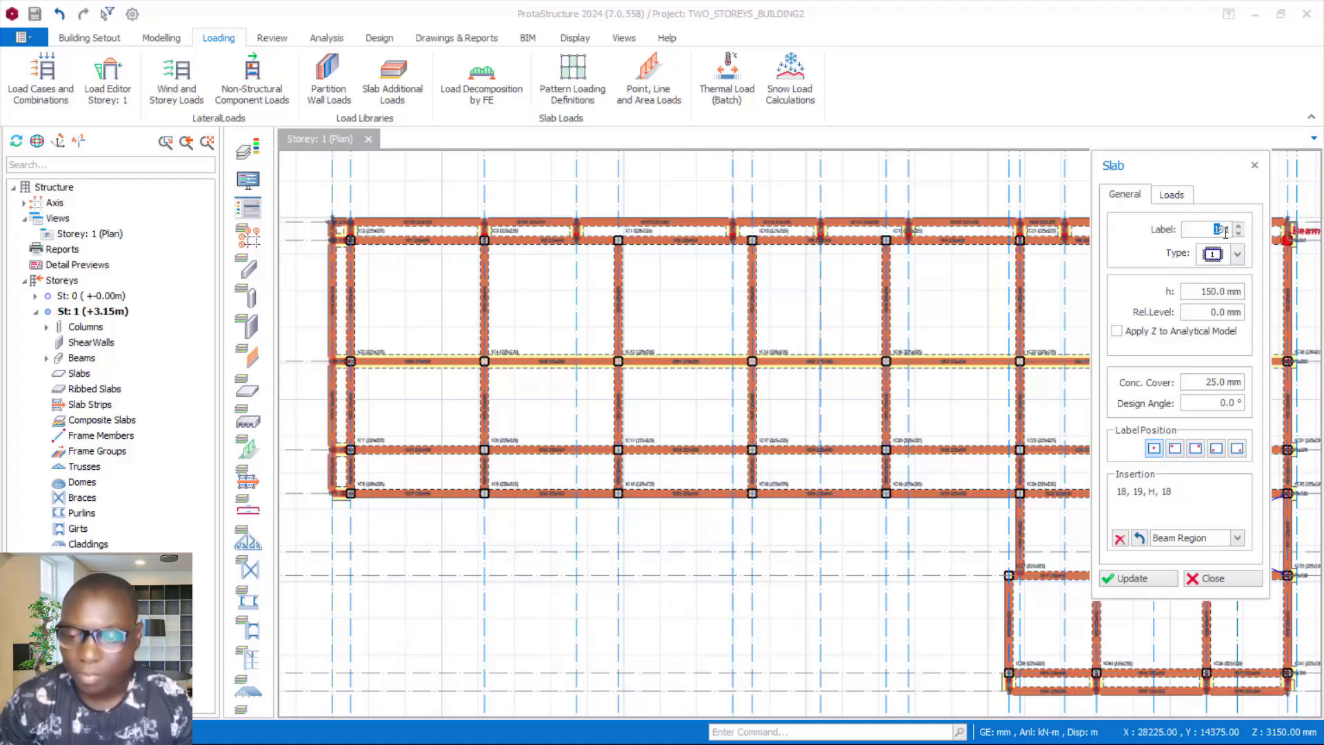
click(1225, 231)
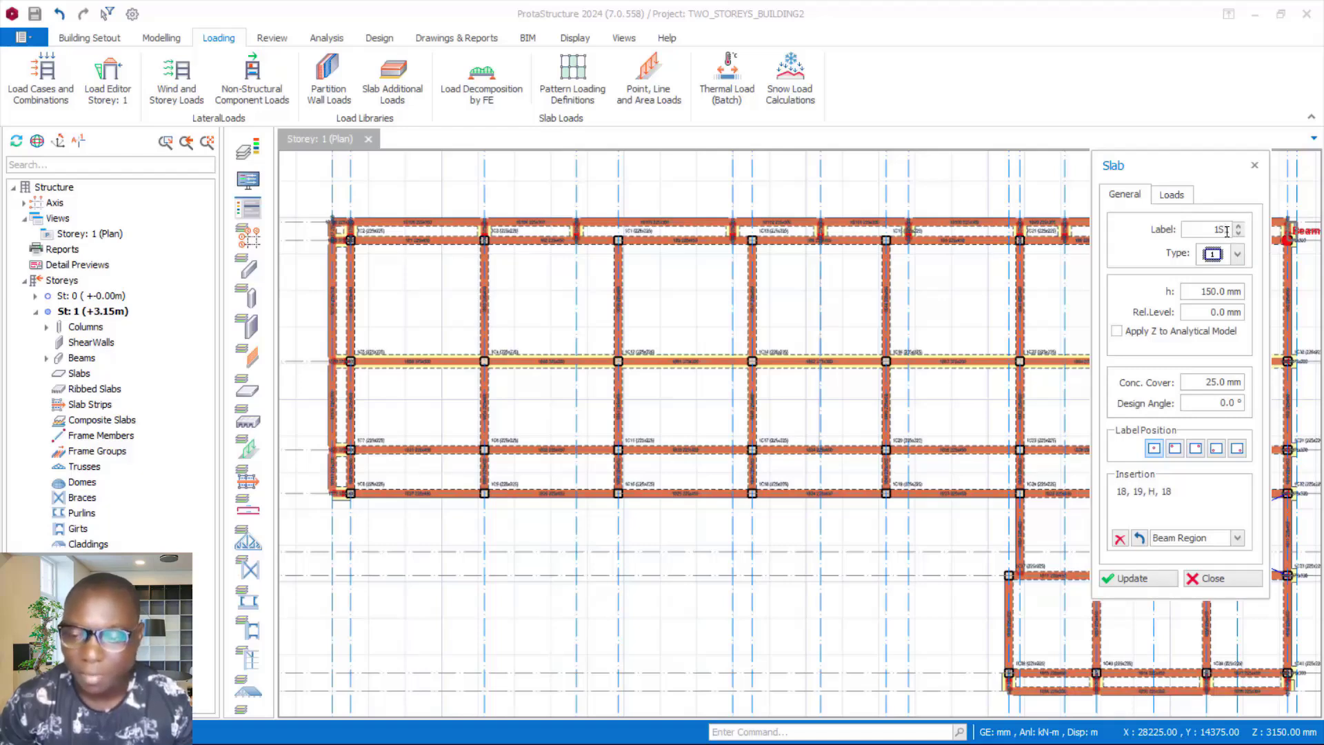
drag(1226, 231, 1232, 233)
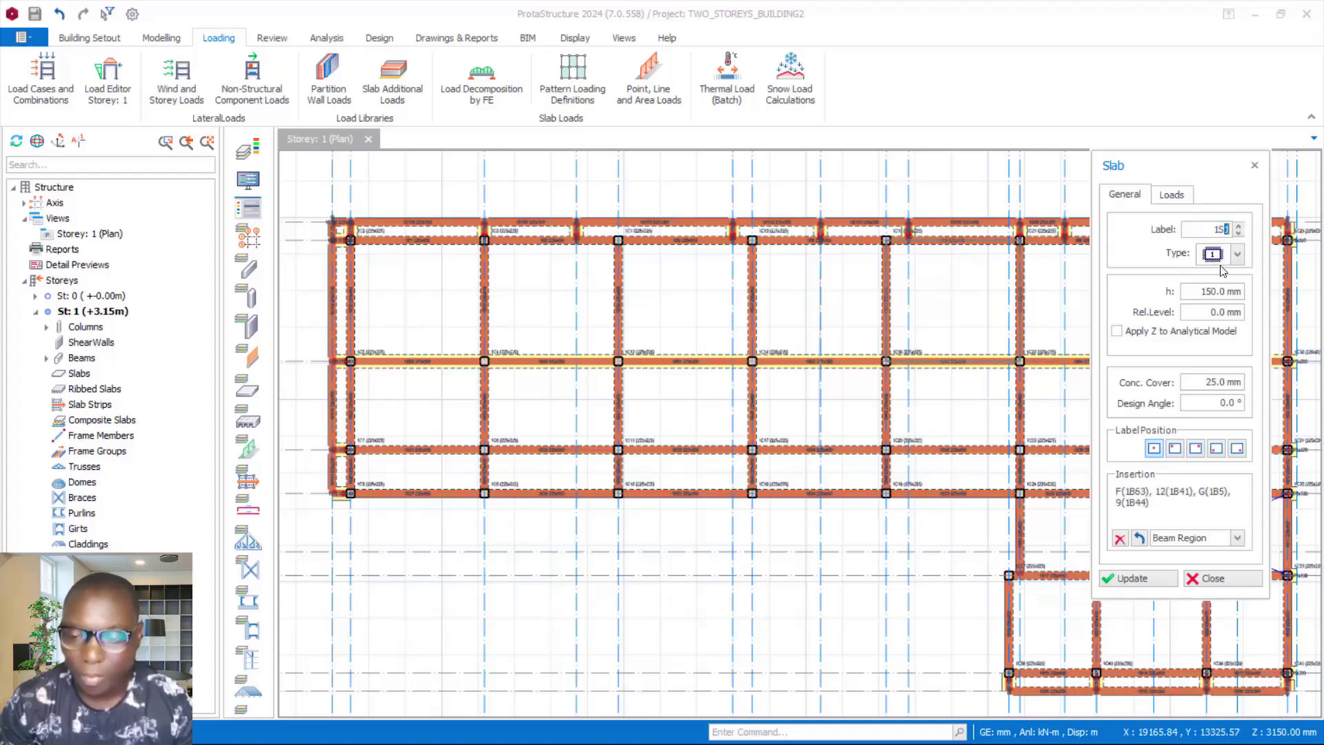
click(1236, 254)
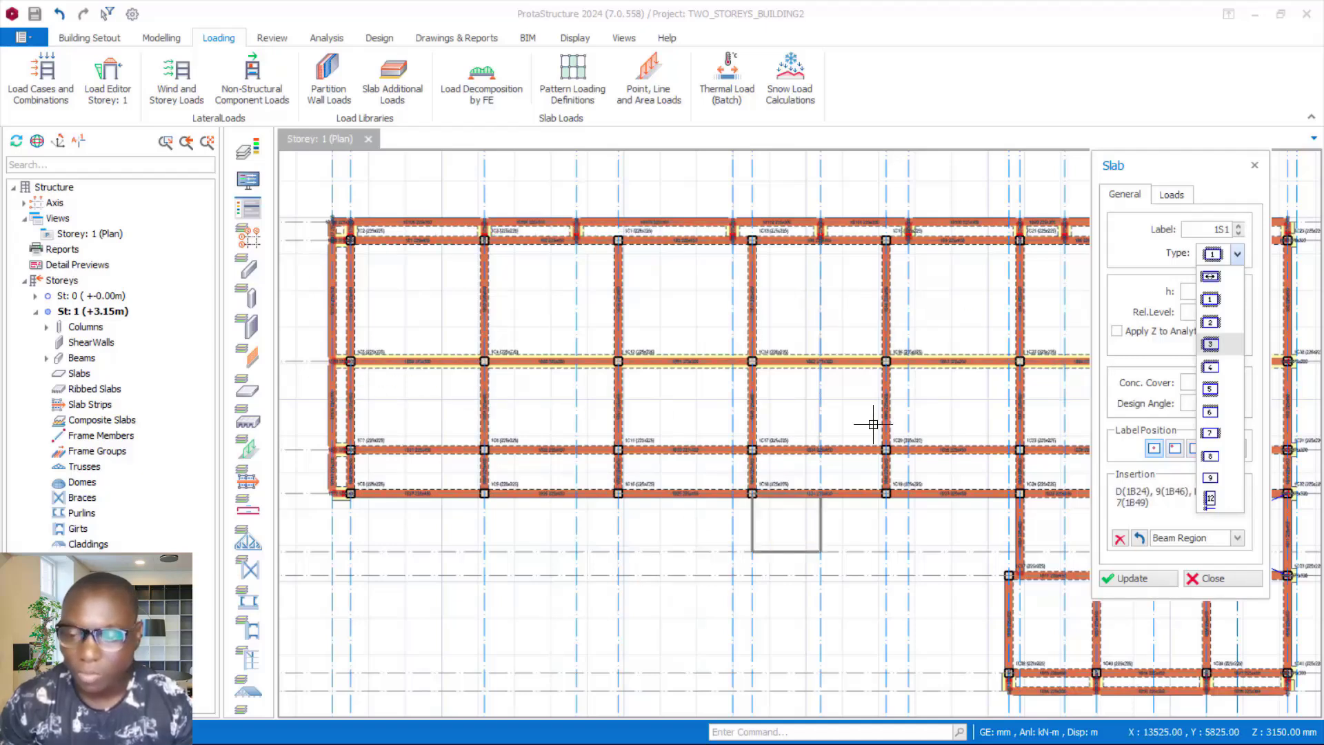
click(1148, 259)
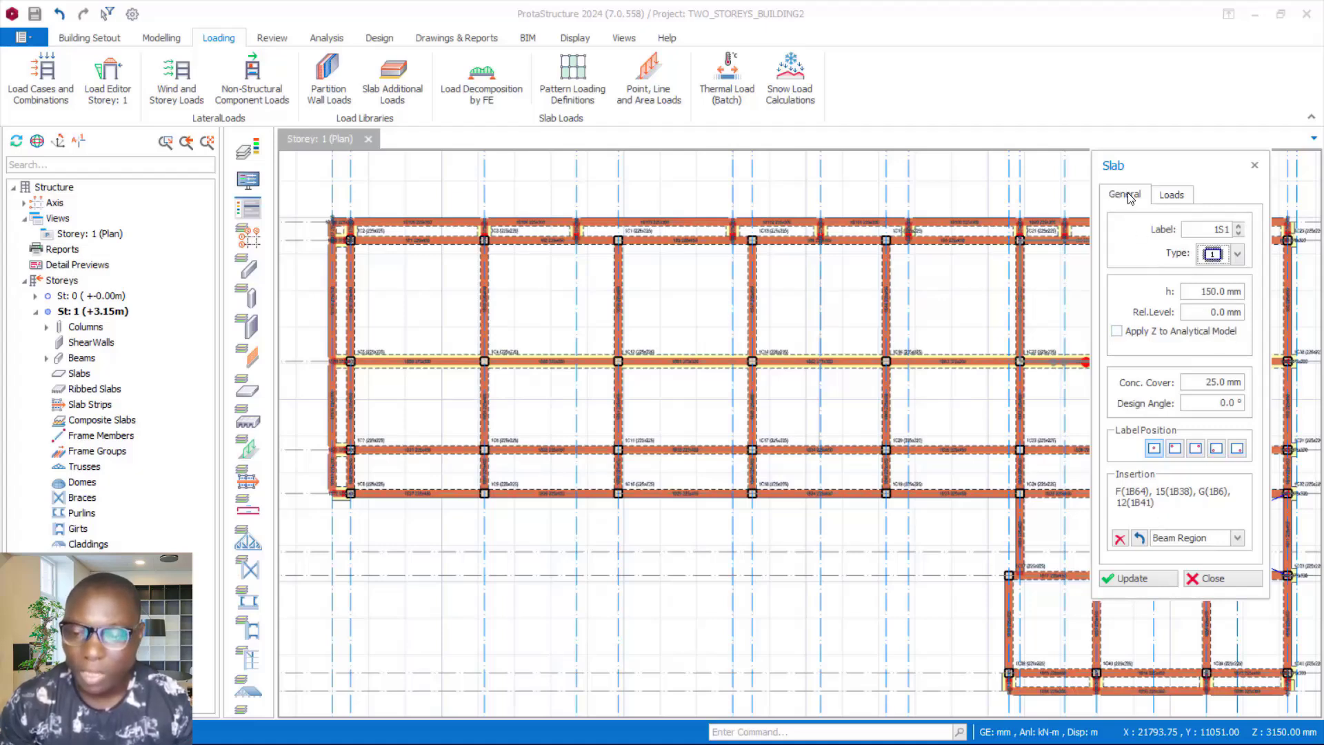
Compare the self weight in the slab's load settings with its thickness and the slab weight in the design data document
click(1172, 195)
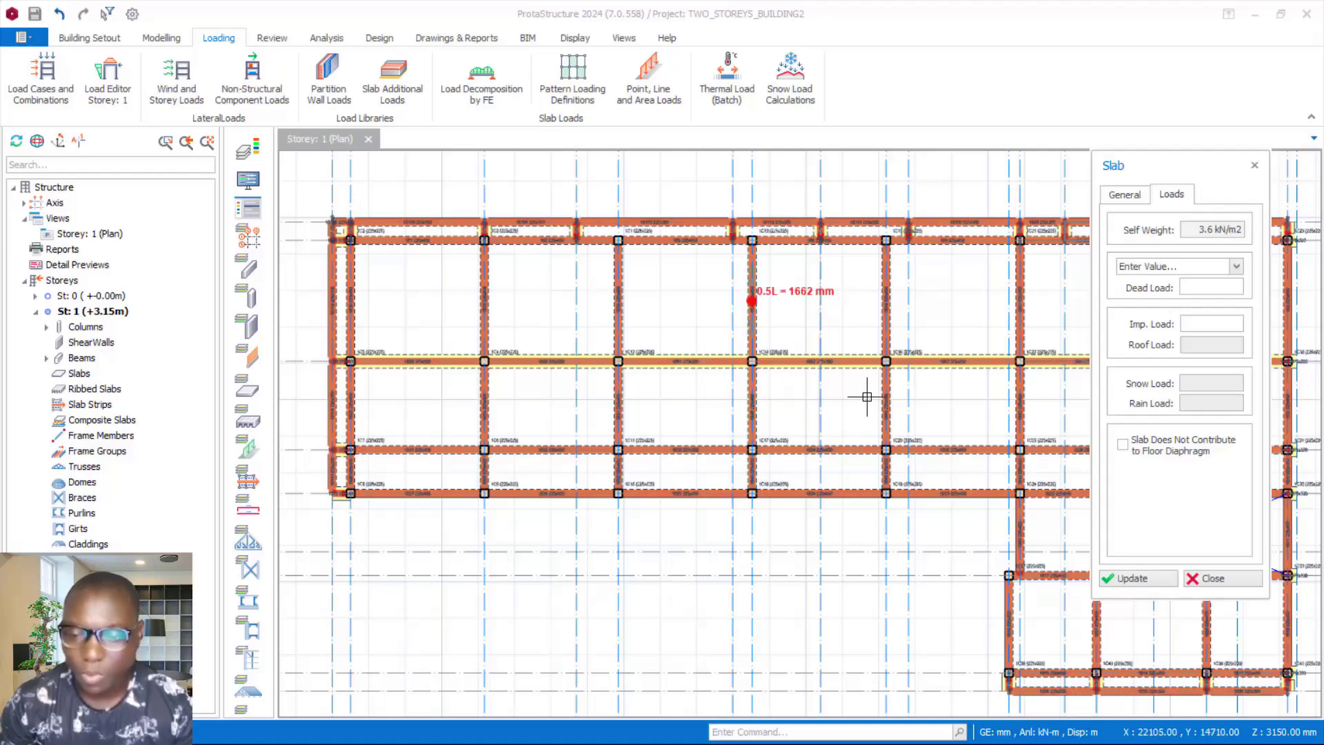
click(1130, 200)
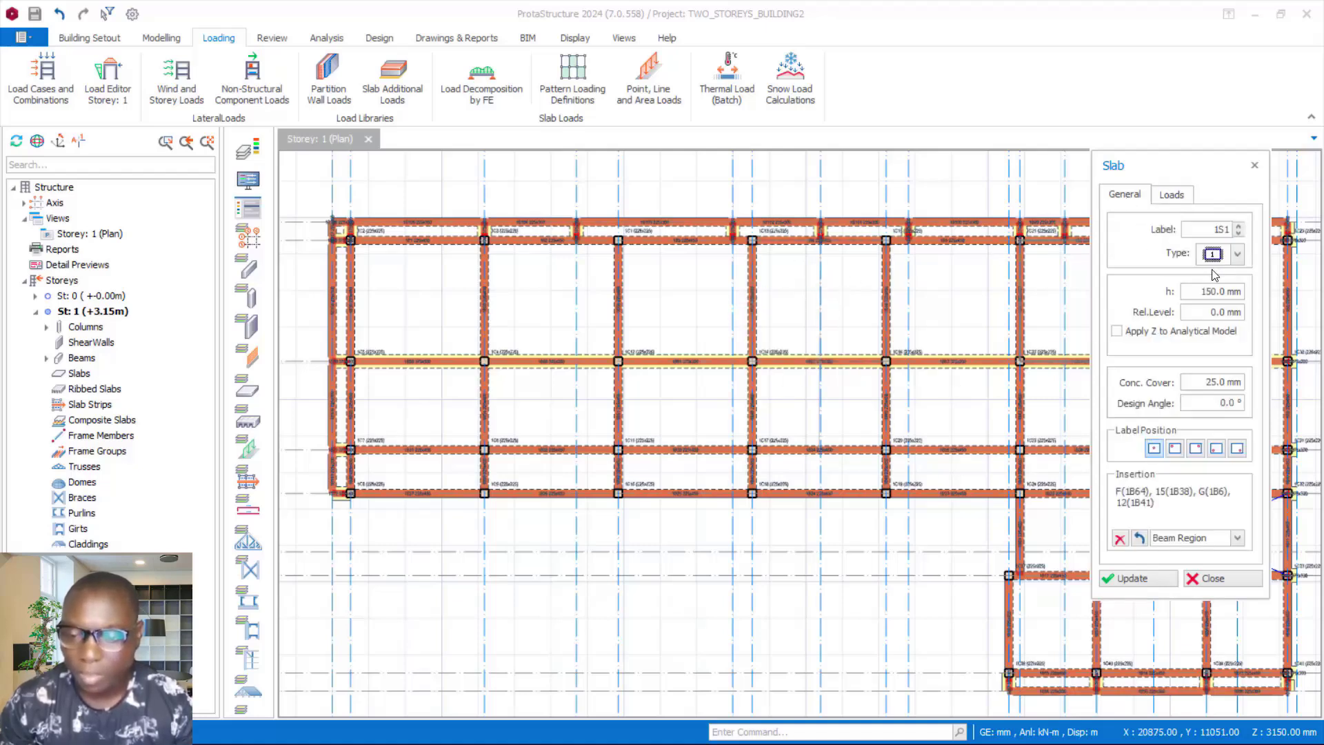
click(1172, 195)
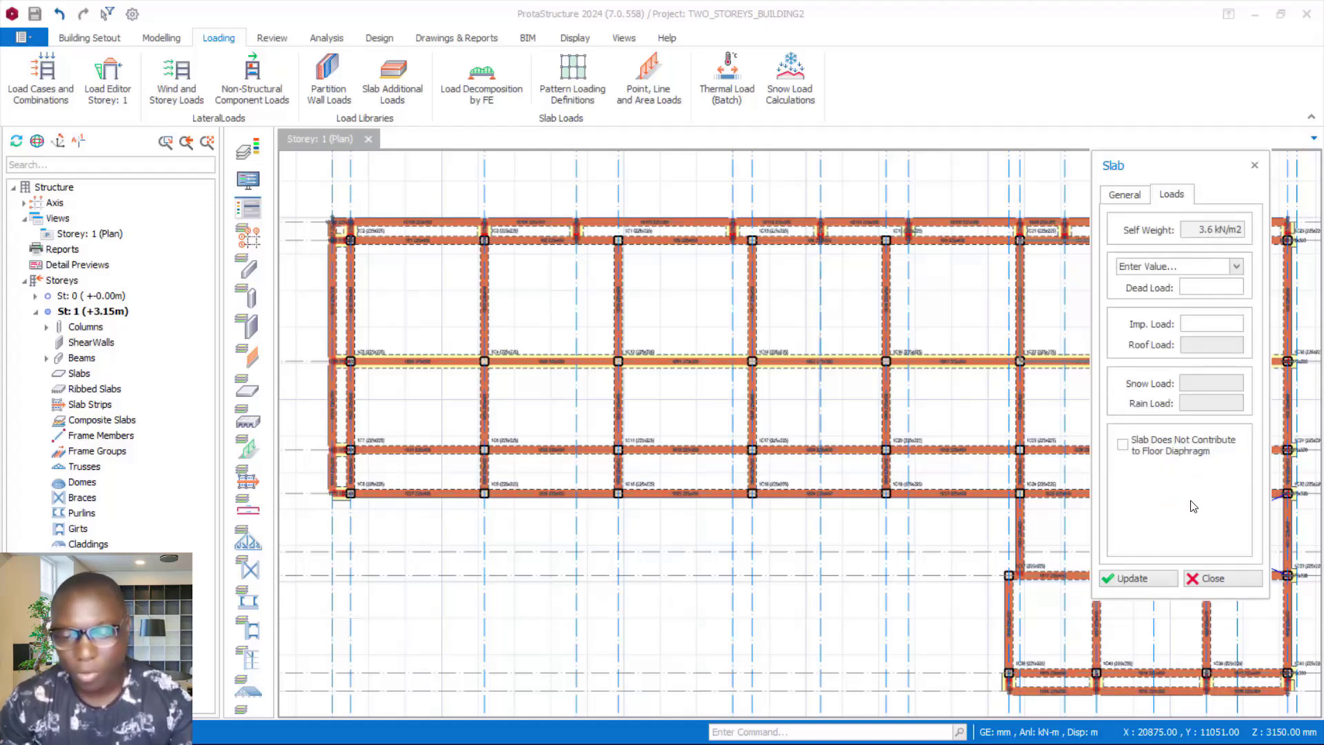
key(alt+Tab)
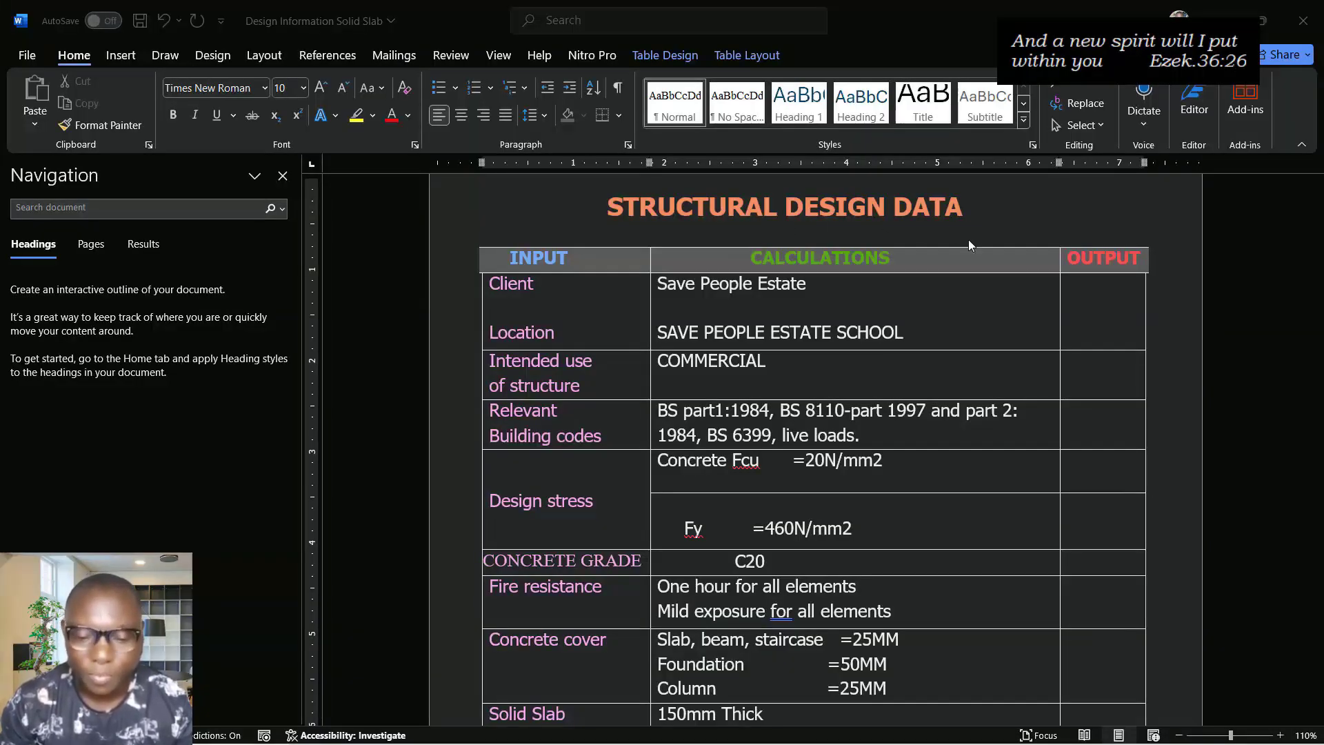
scroll(866, 464, down, 3)
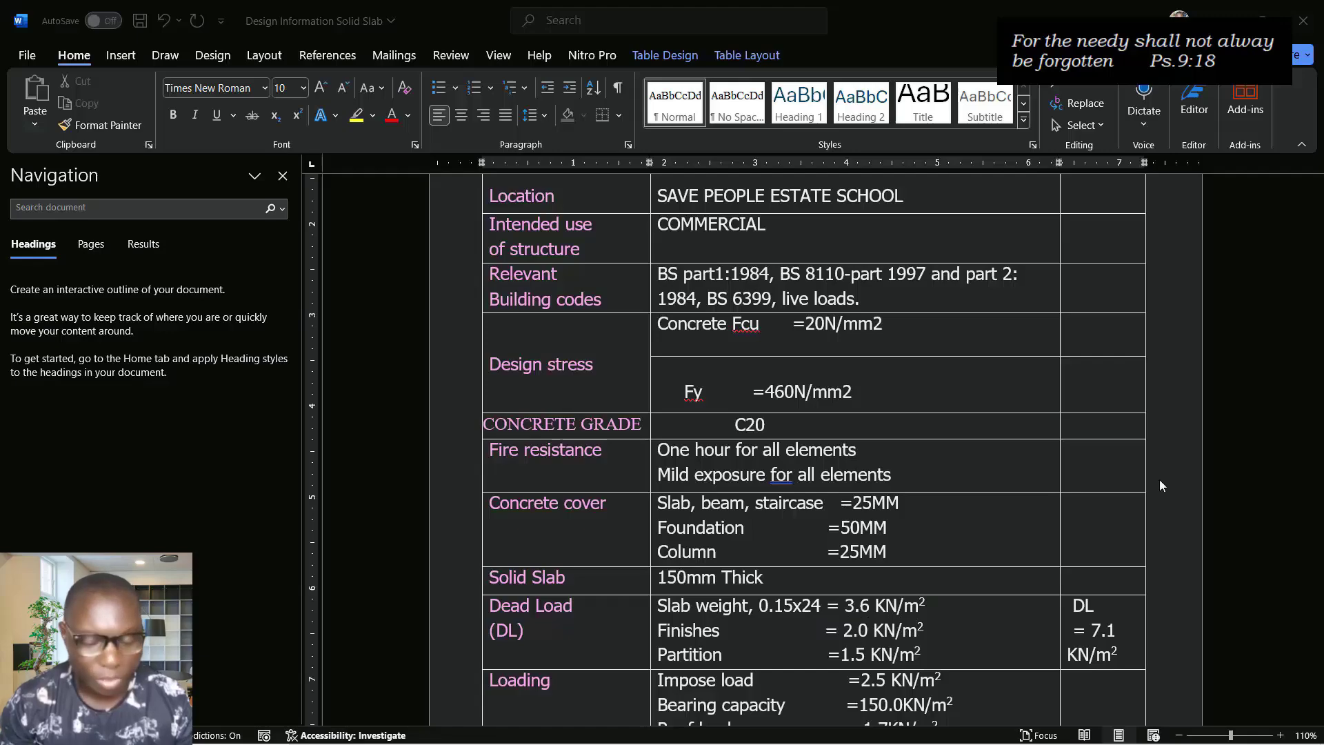
key(alt+Tab)
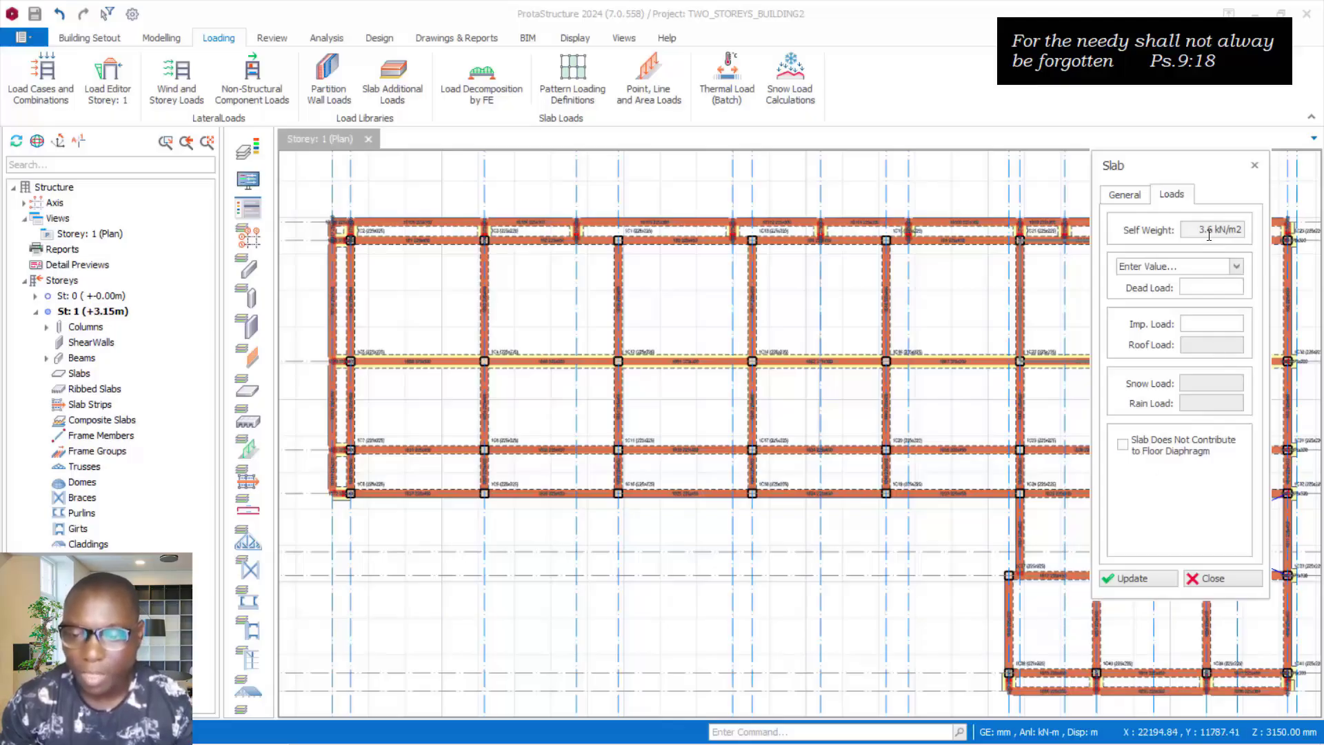
click(1136, 199)
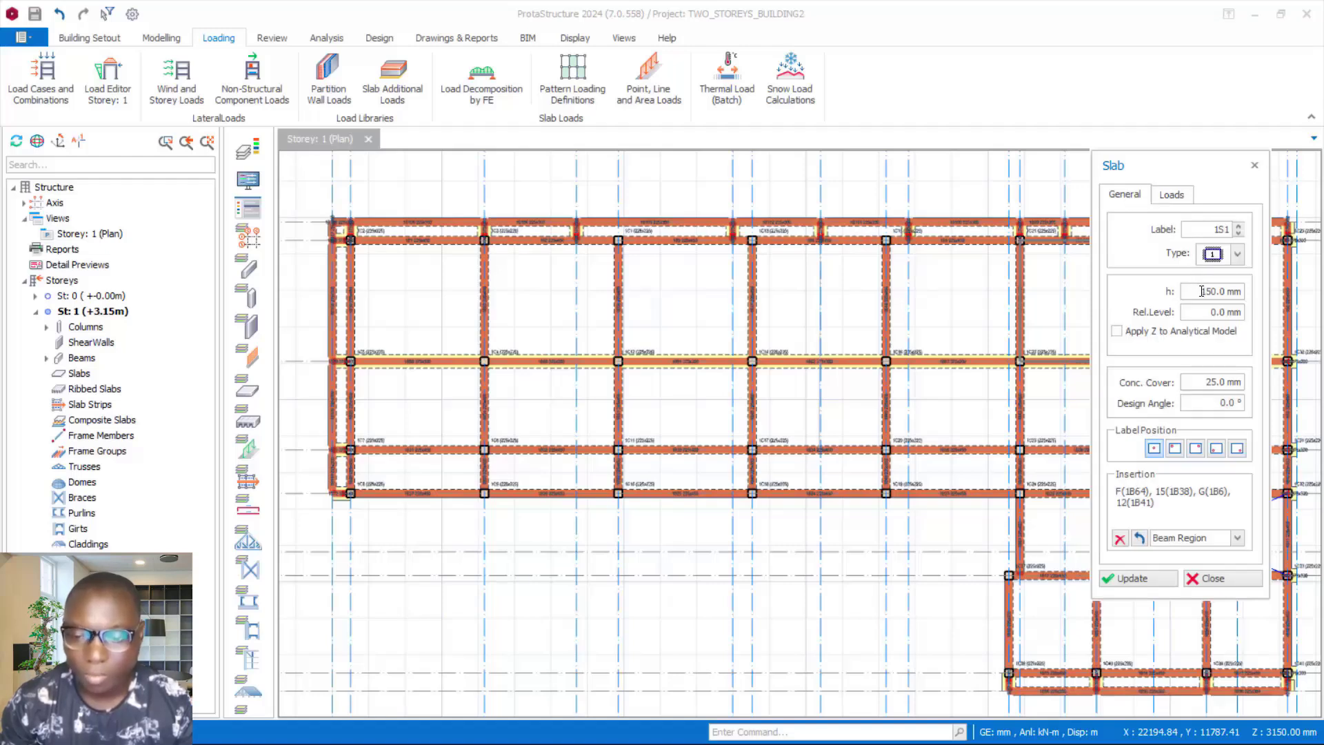
drag(1202, 291, 1231, 291)
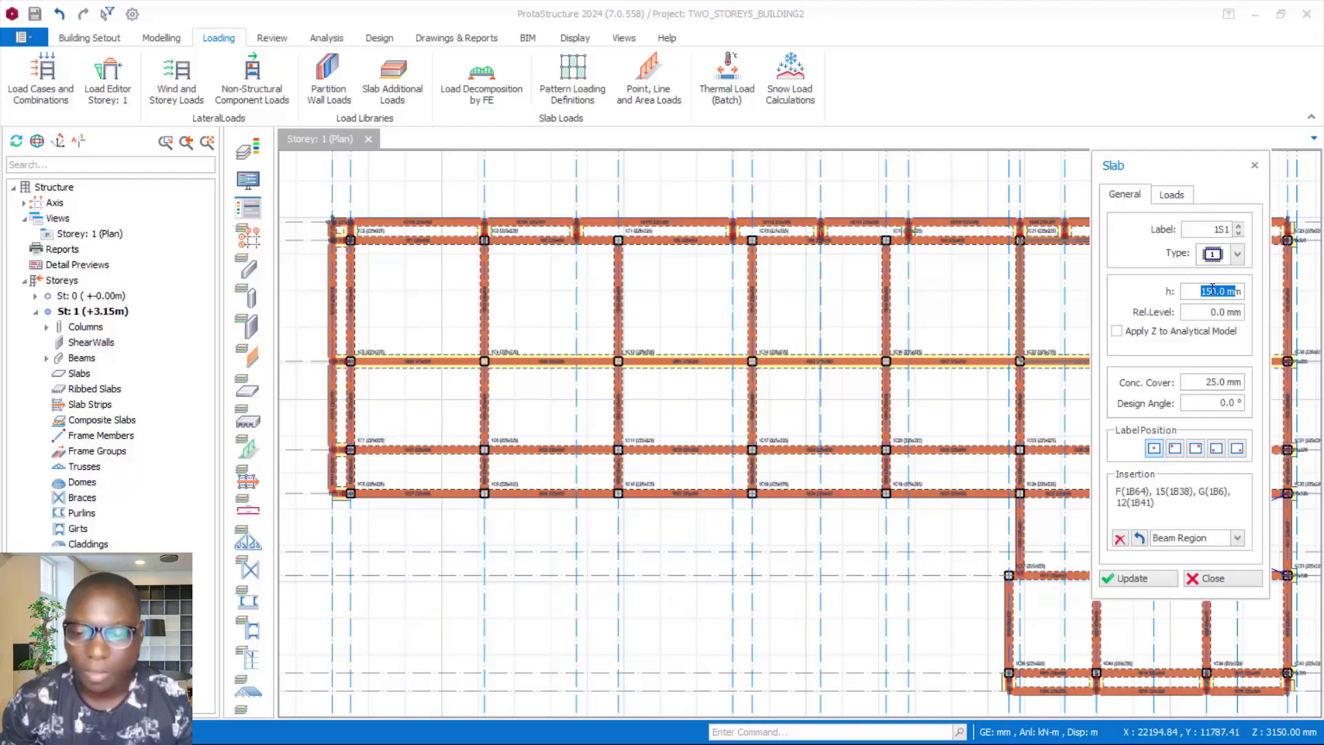
click(1171, 198)
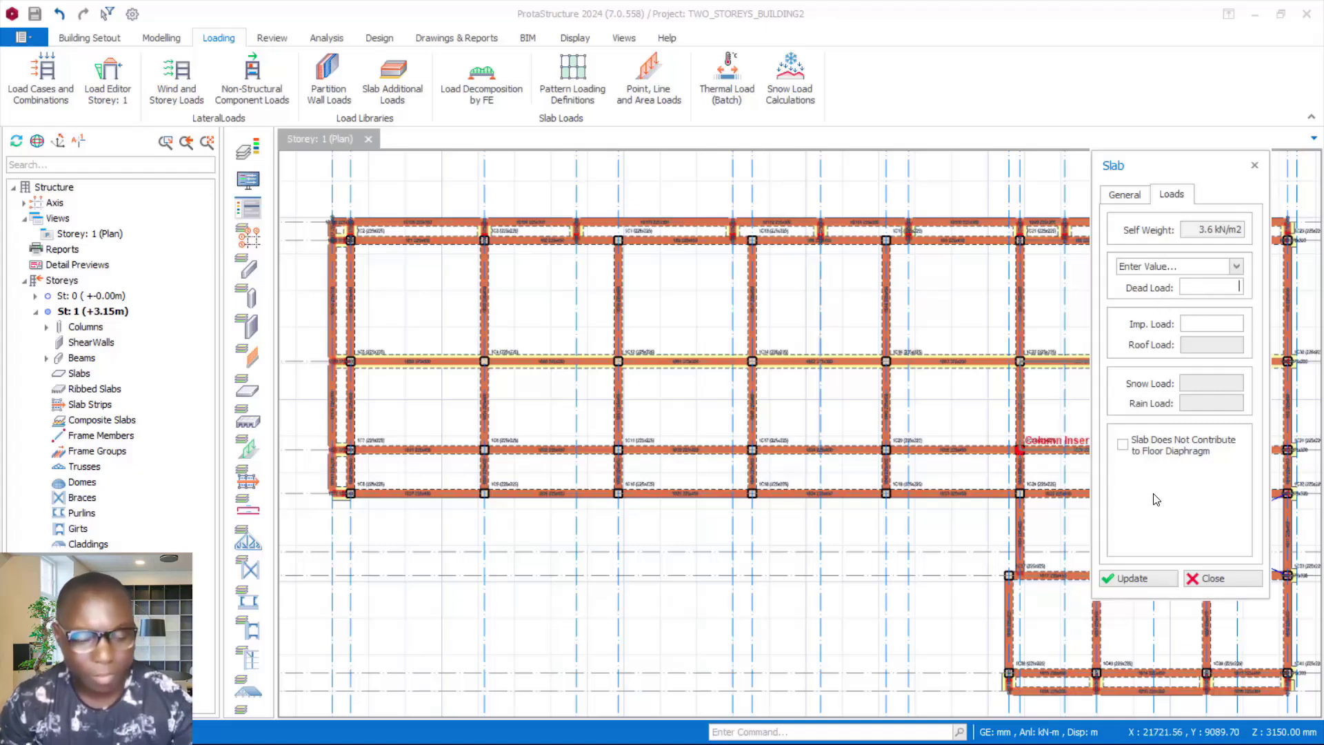
Look up the finishes and partition loads in the design data document and set the slab's dead load to 3.5 kN/m2 in ProtaStructure
key(alt+Tab)
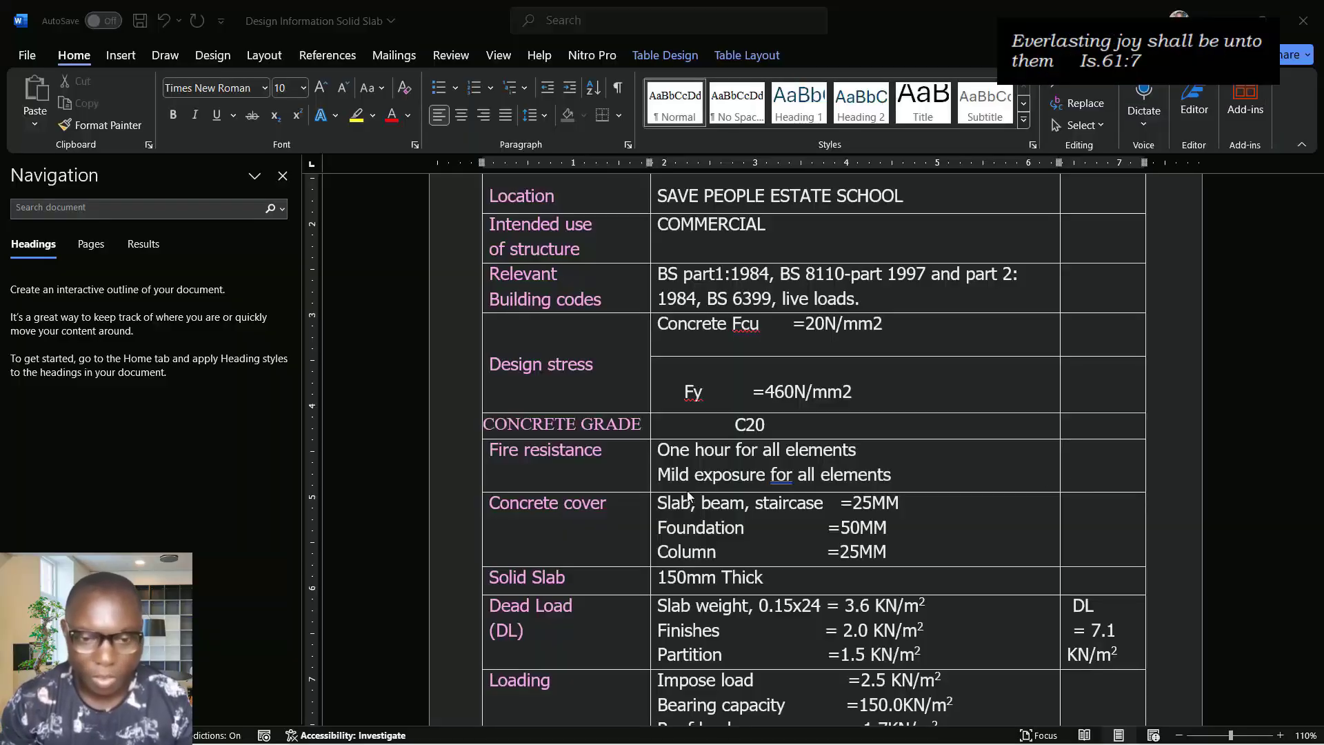
scroll(672, 555, down, 2)
scroll(696, 572, up, 4)
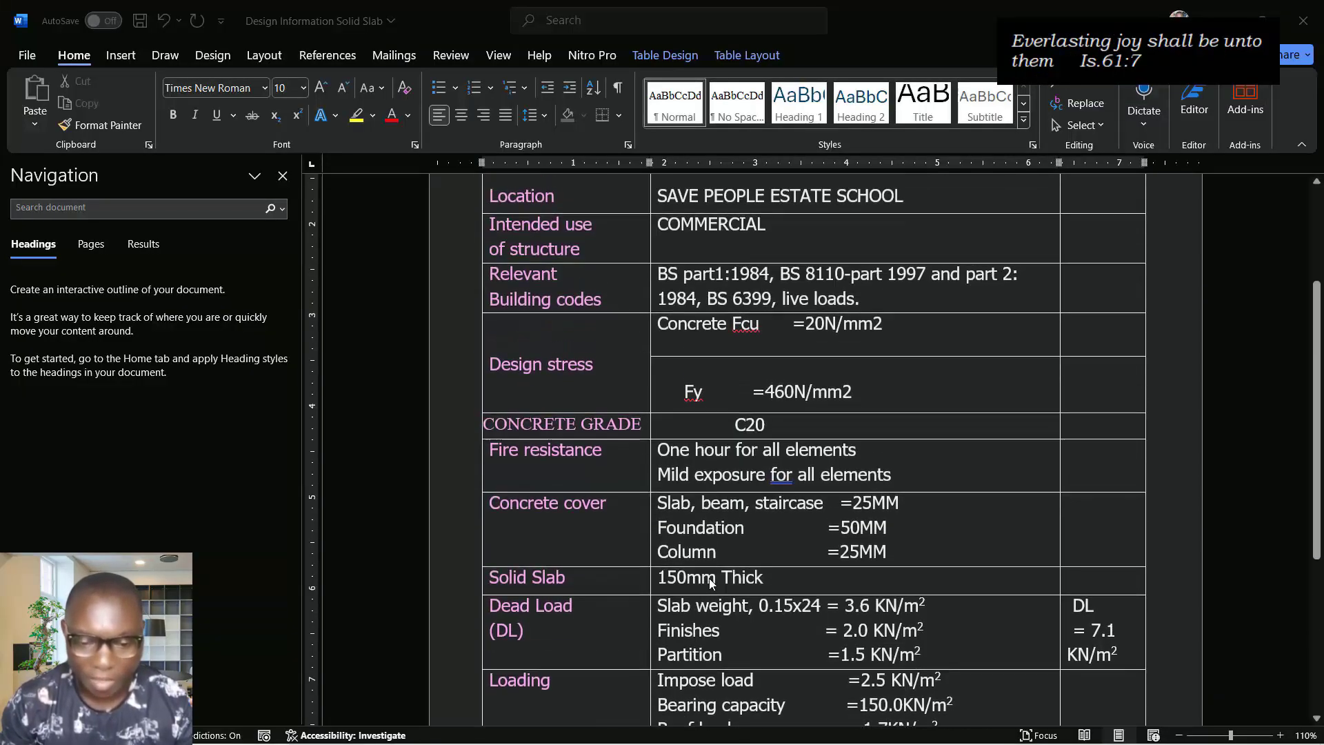
scroll(708, 578, down, 5)
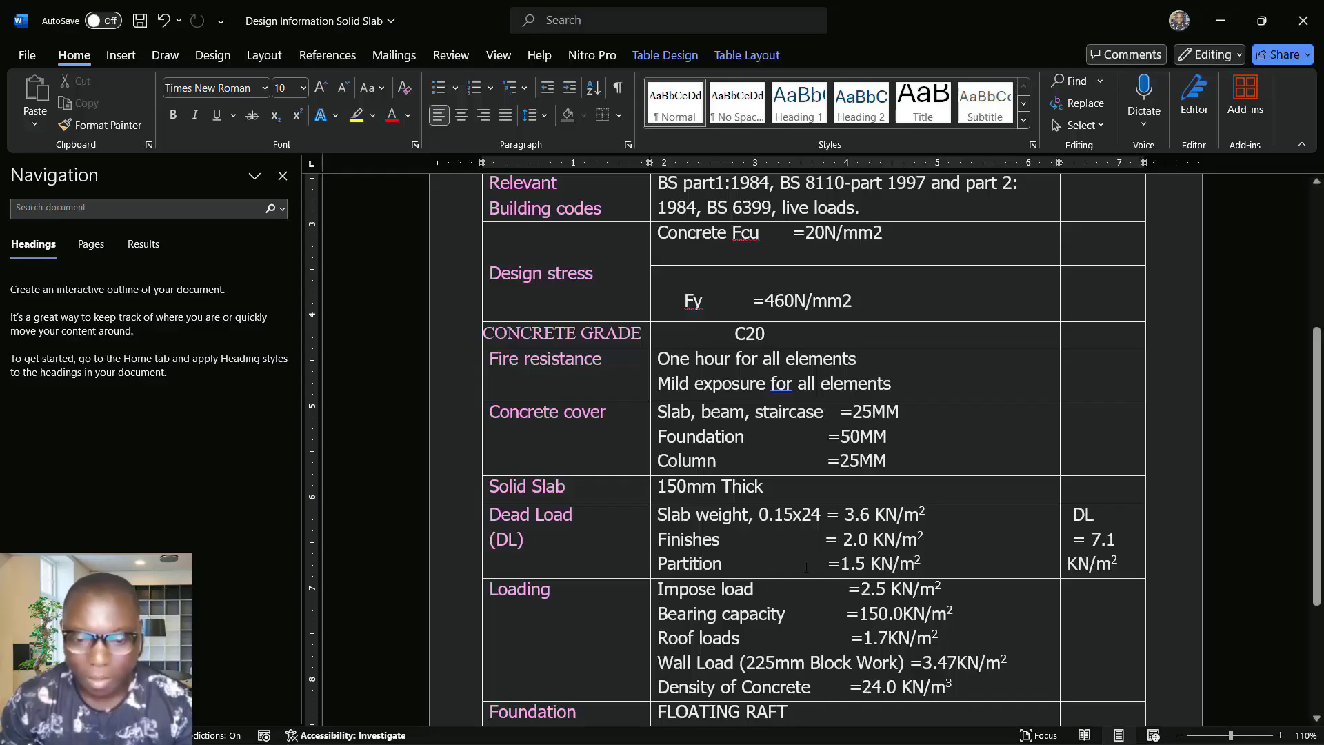
key(alt+Tab)
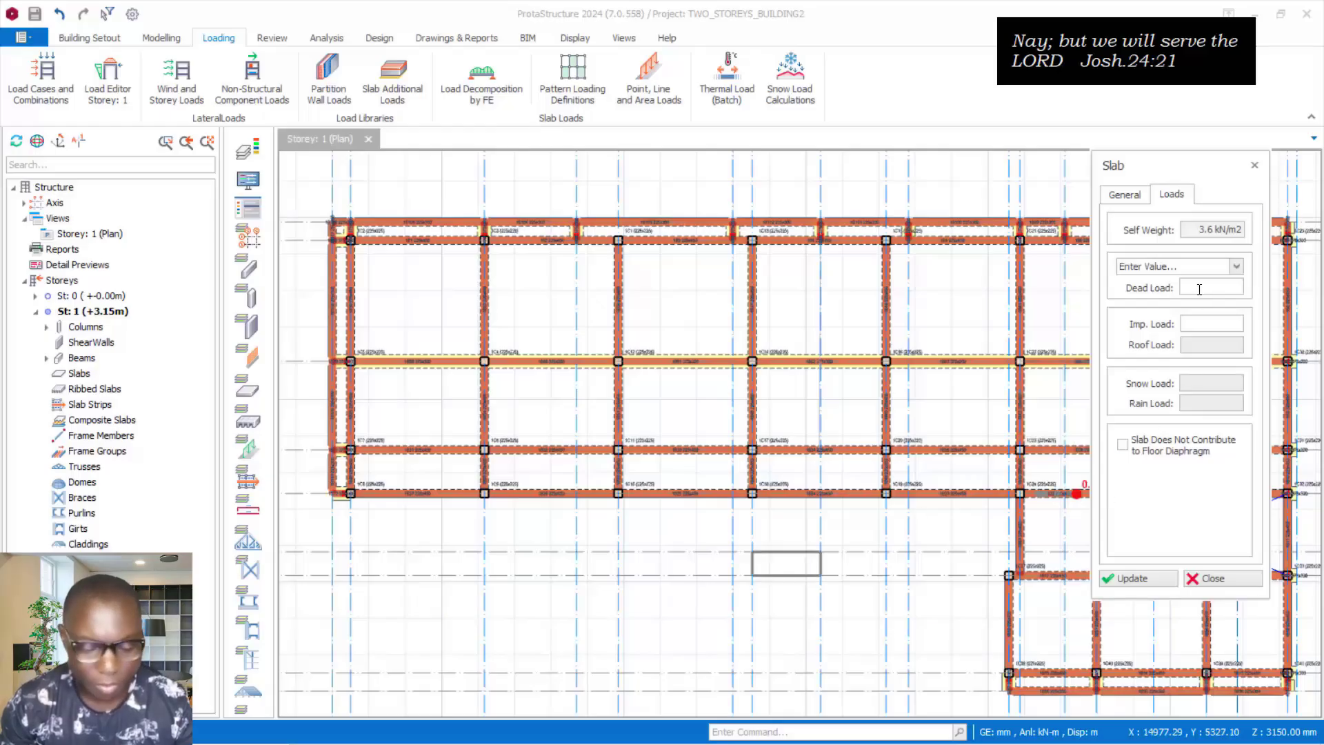
click(1199, 289)
text(3.5 kN/m2)
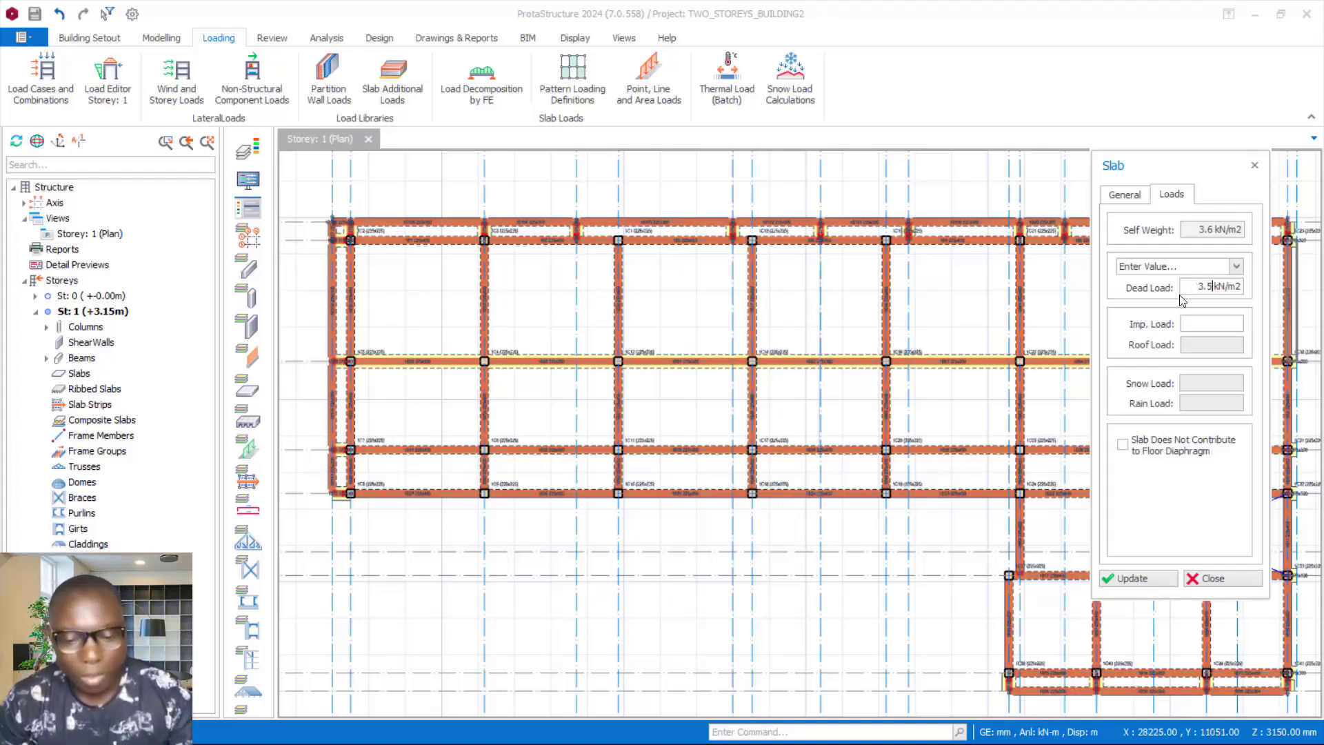
Switch to the design data document and recheck its dead load and imposed load entries against the slab's load settings
key(alt+Tab)
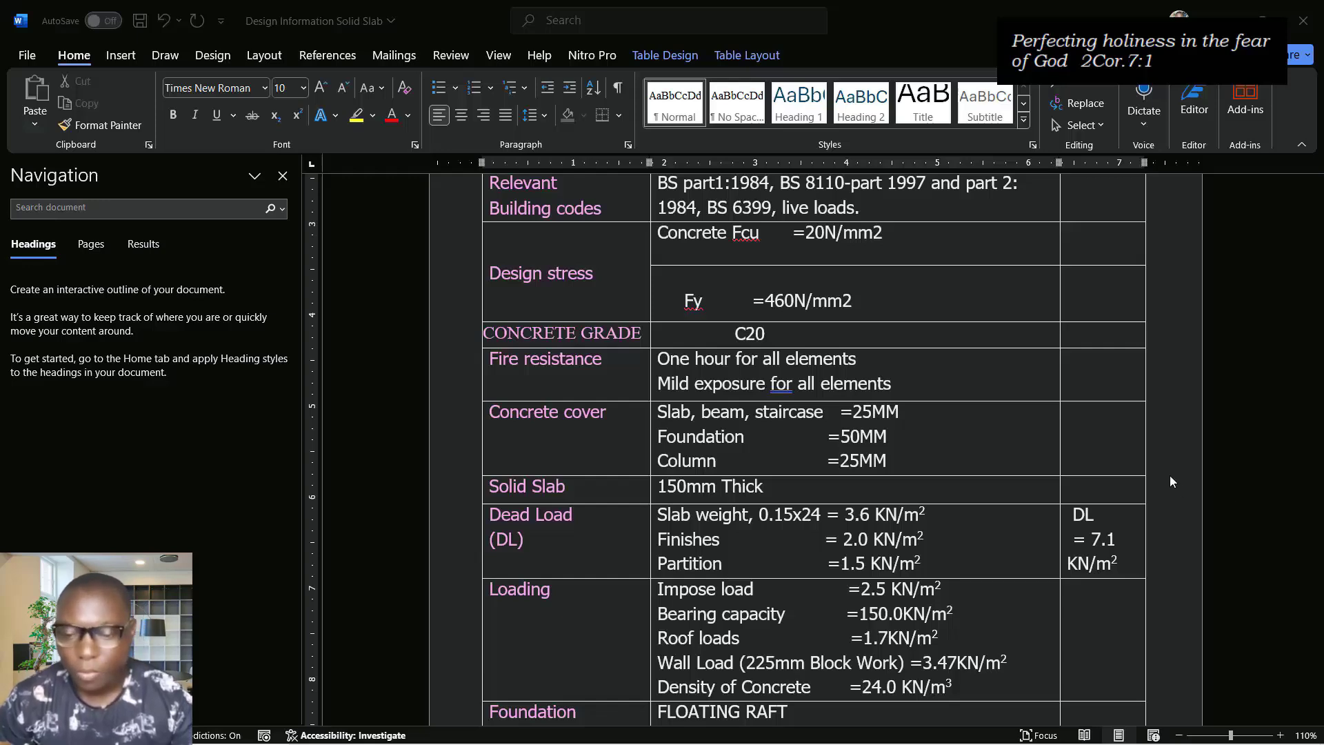
key(alt+Tab)
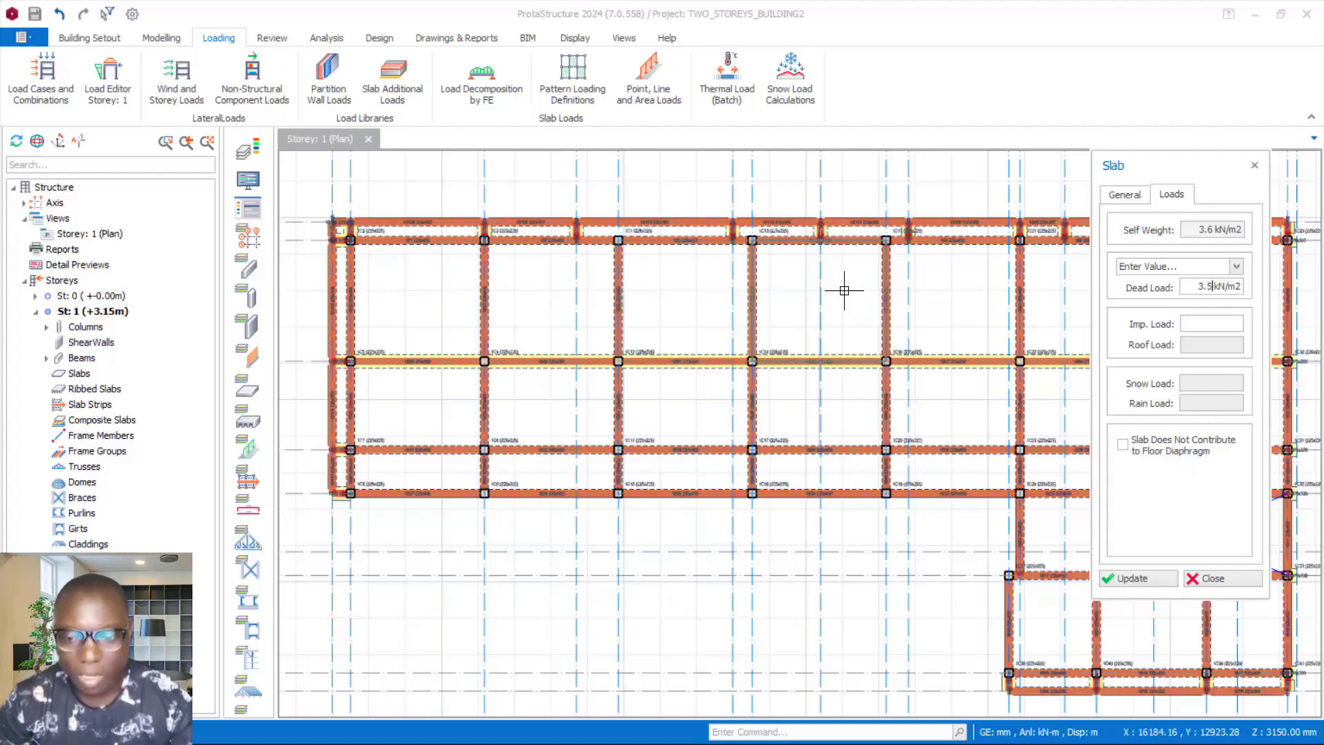
key(alt+Tab)
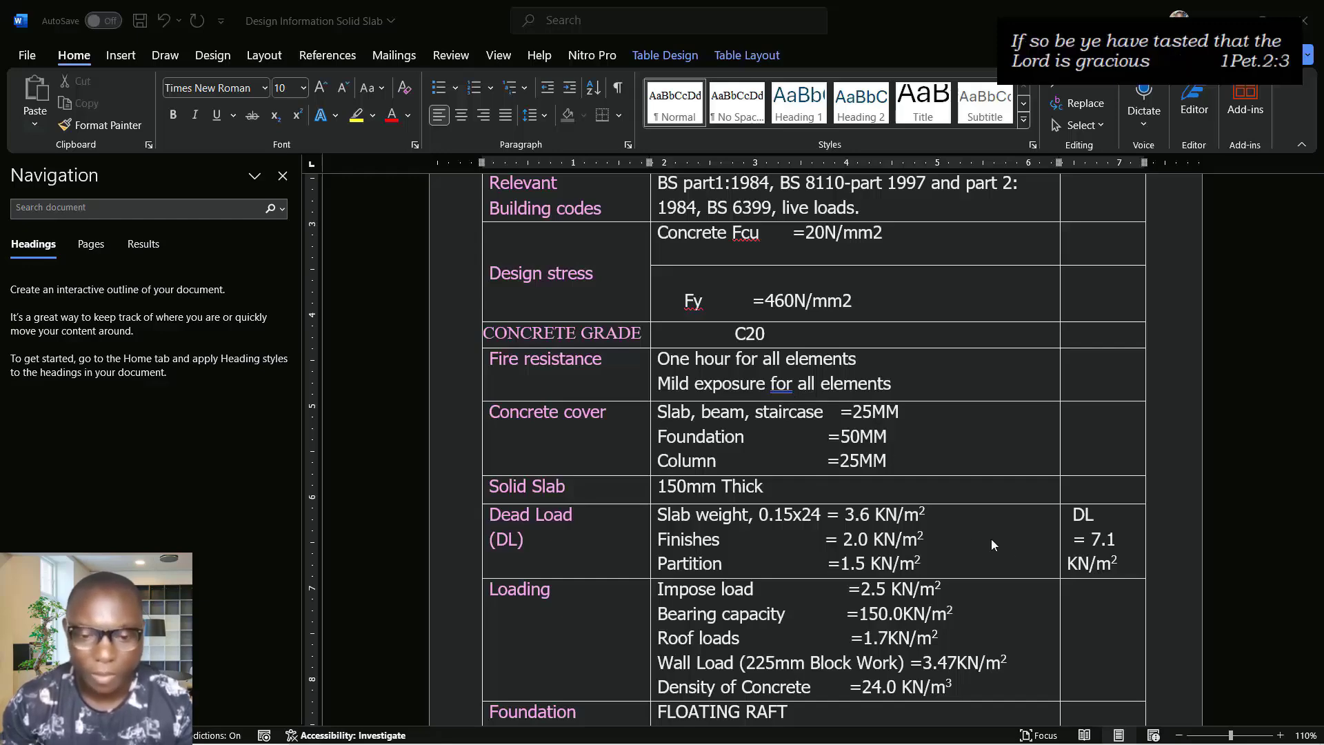
scroll(832, 556, down, 1)
scroll(824, 557, up, 4)
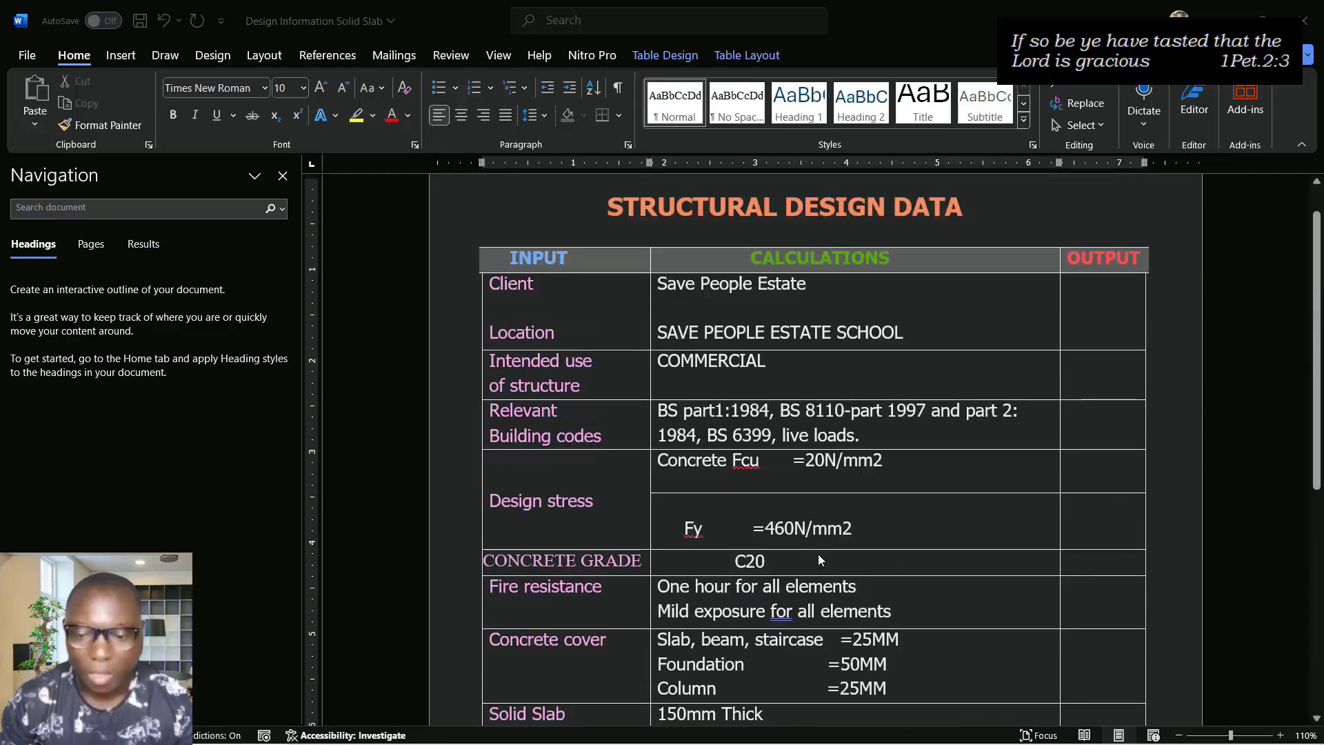
scroll(822, 551, down, 1)
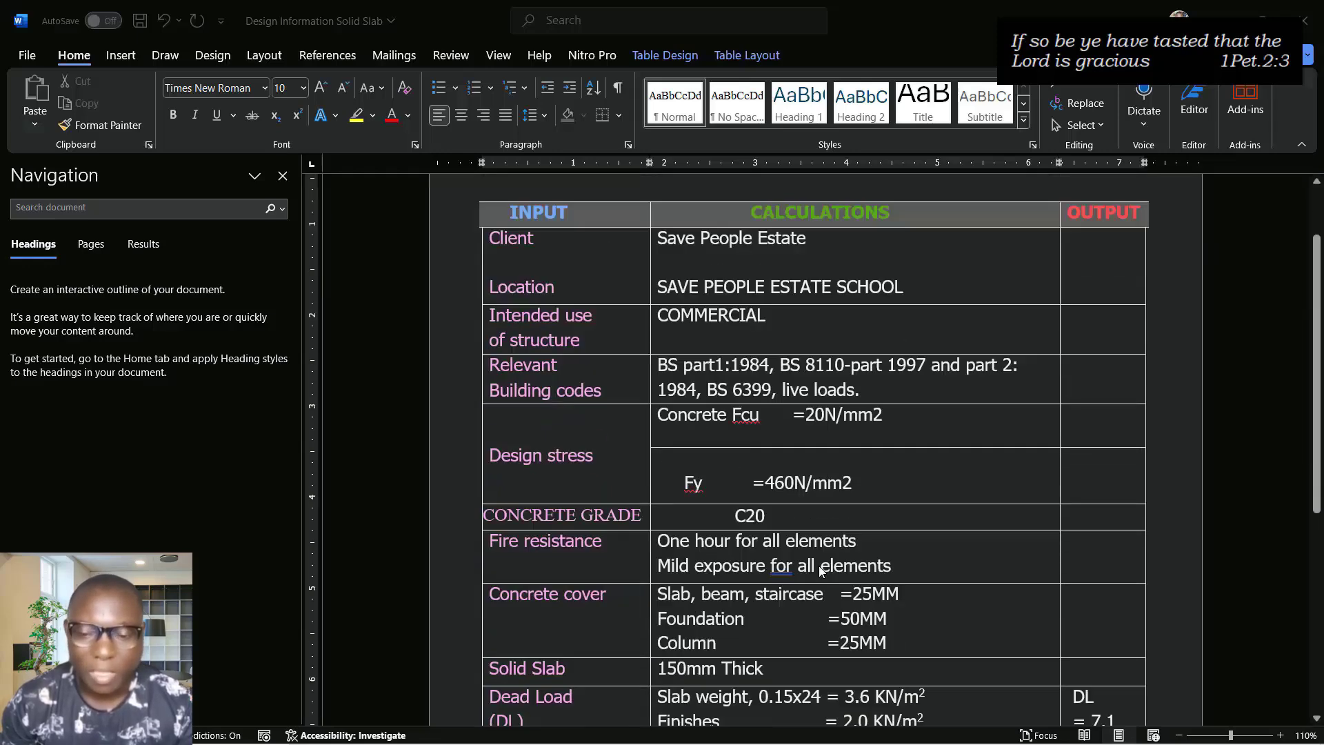
scroll(870, 560, down, 3)
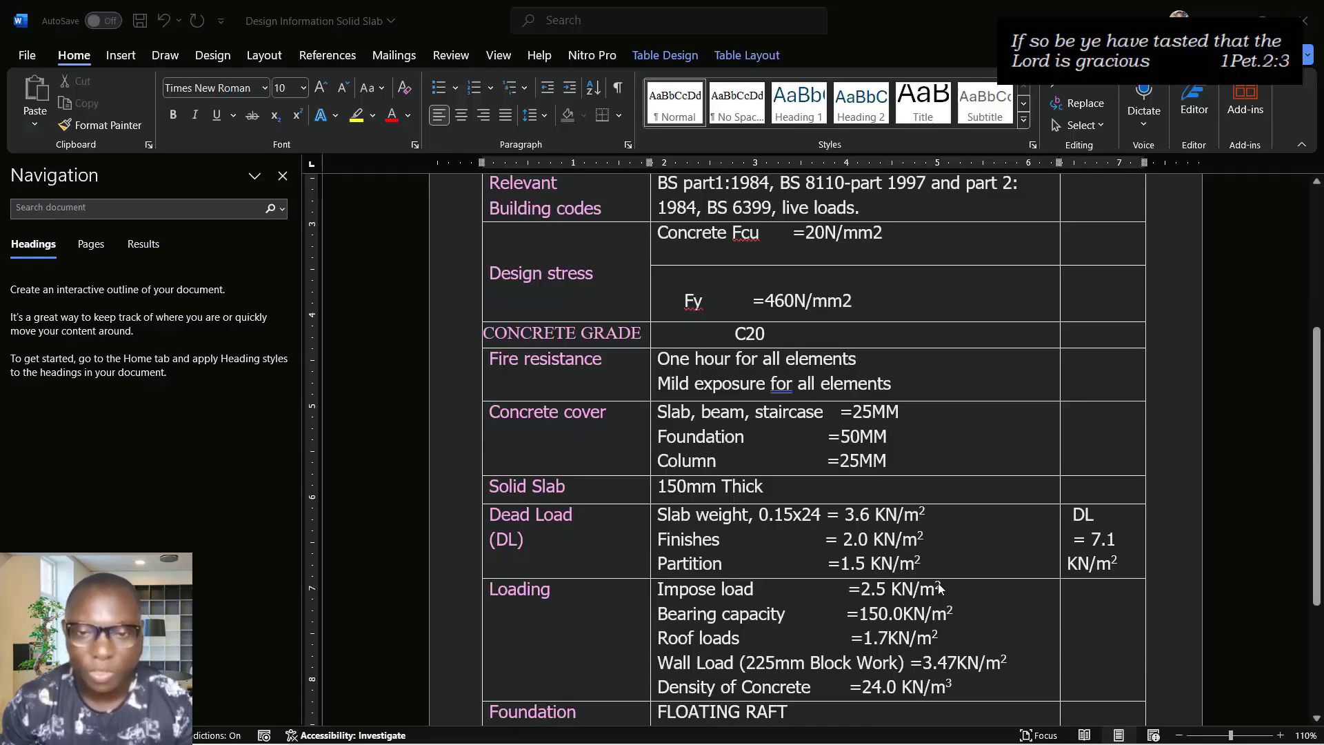
scroll(906, 598, up, 2)
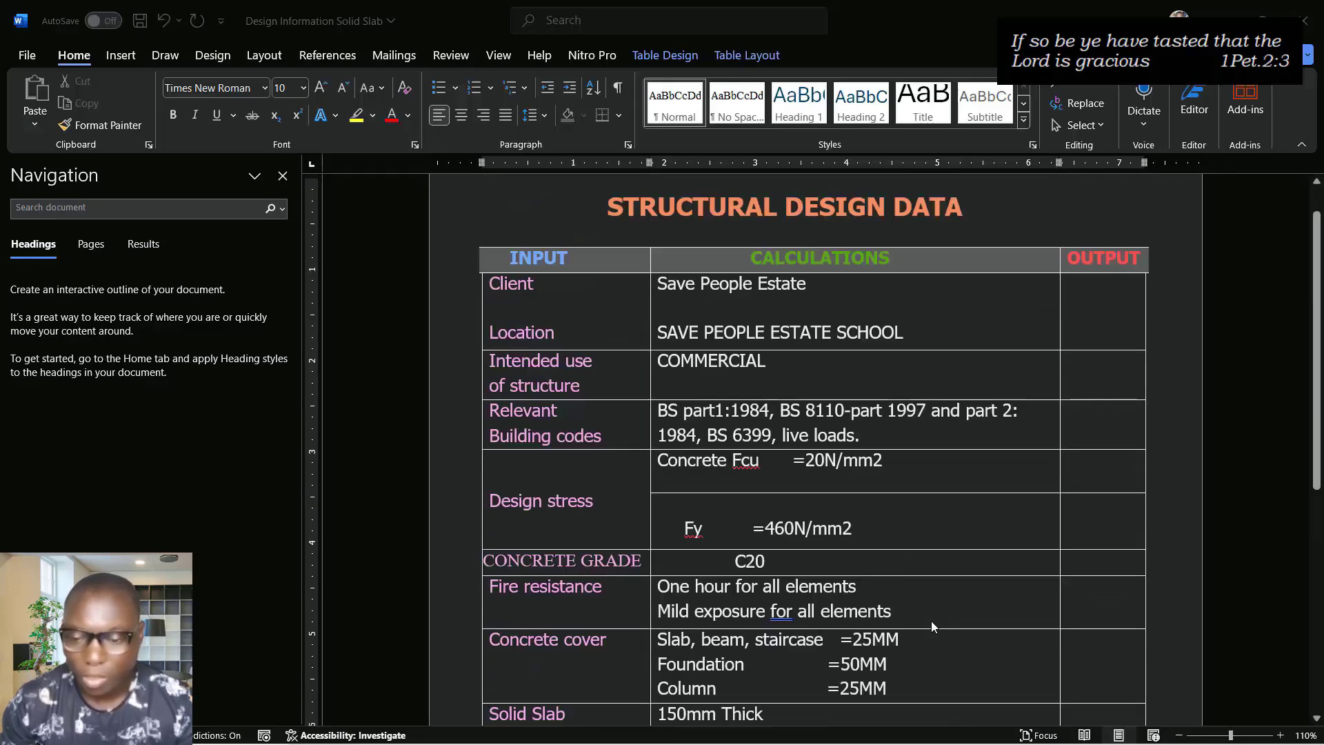
scroll(930, 621, down, 1)
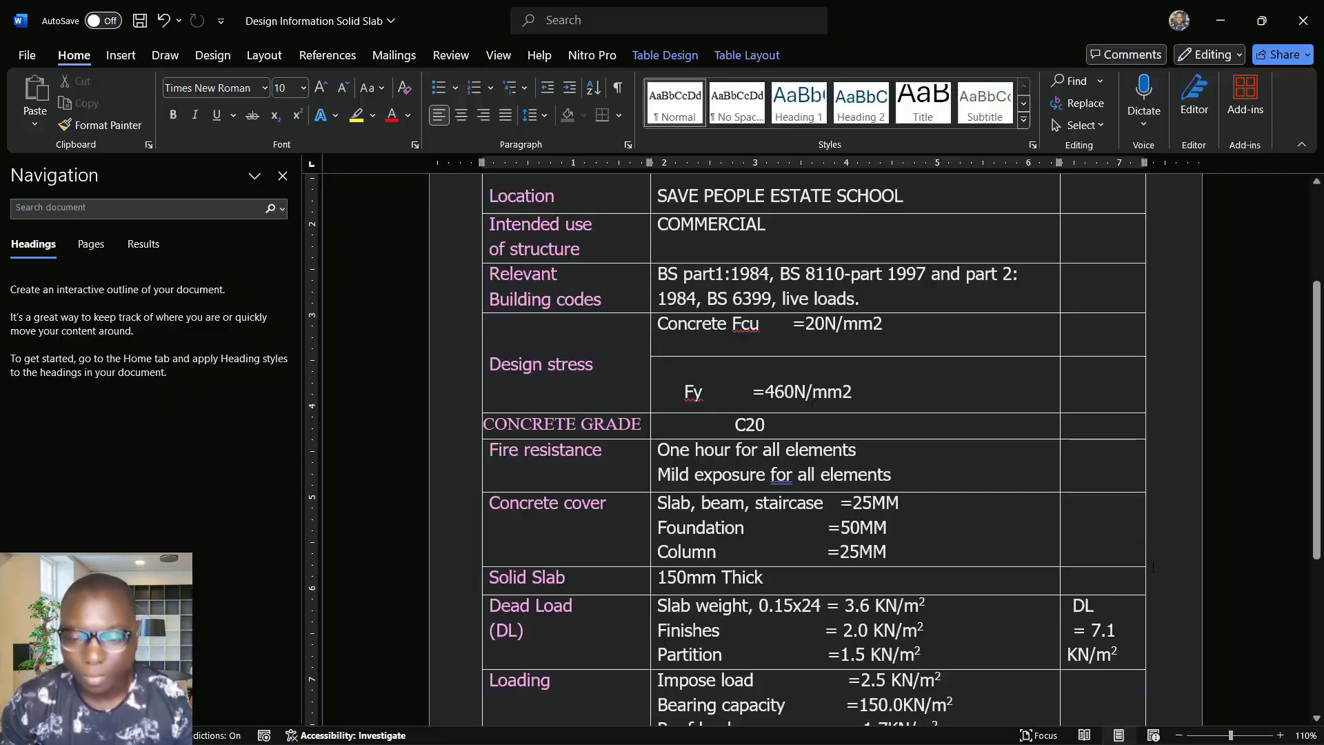
Switch back to ProtaStructure and set the slab's imposed load to 2.5 kN/m2 using the Offices for General Use category
key(alt+Tab)
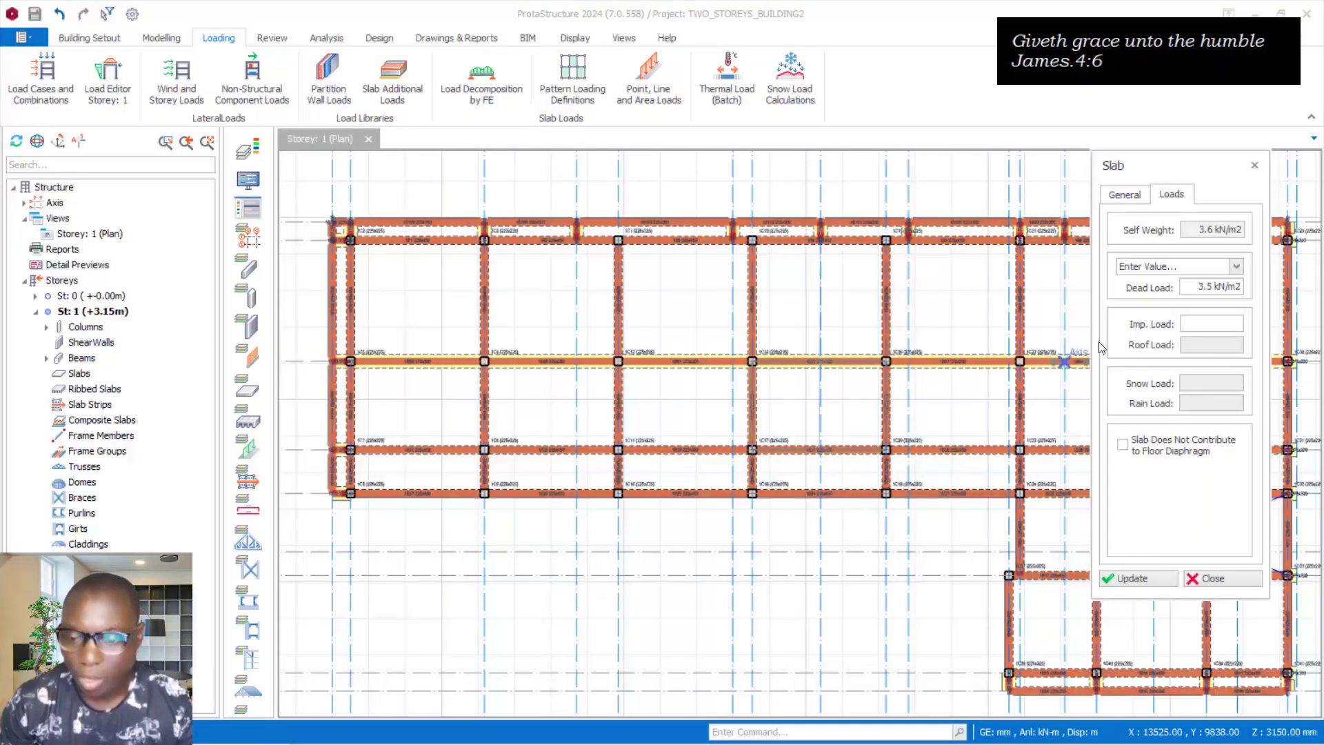
click(1203, 325)
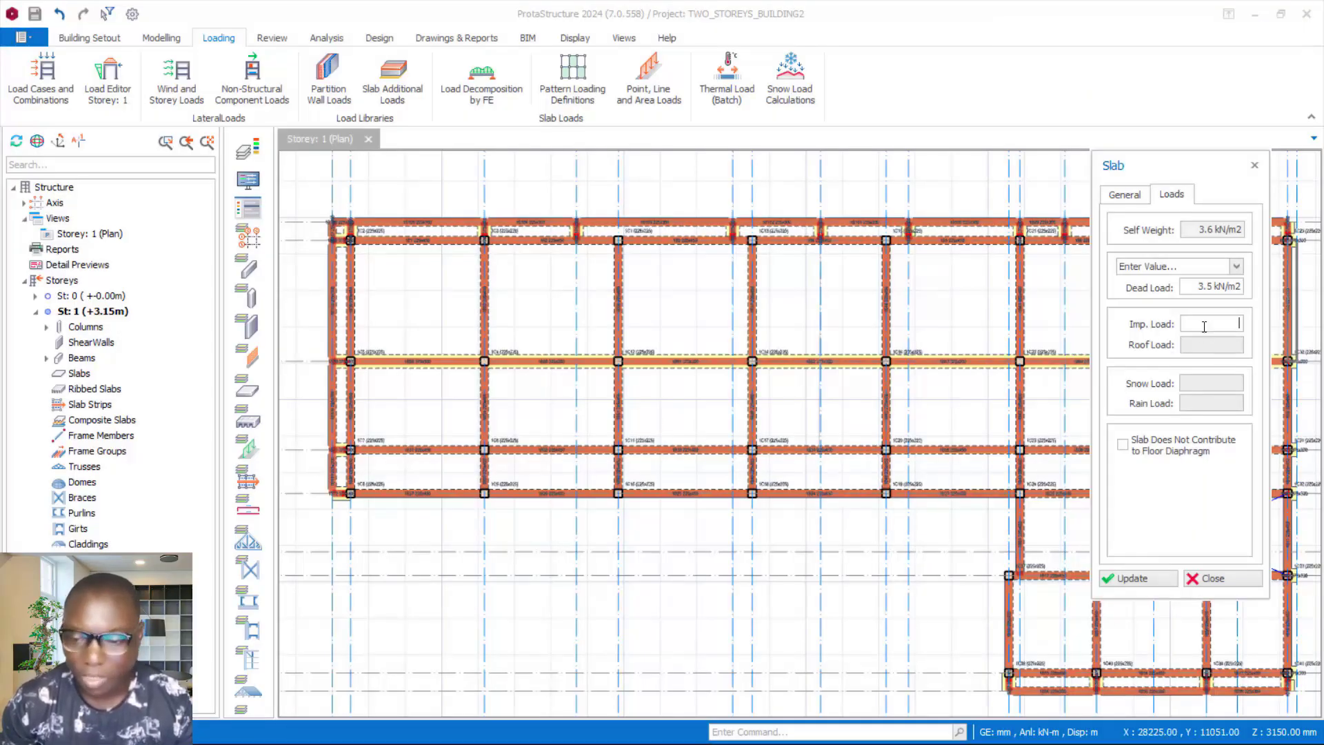
click(1203, 325)
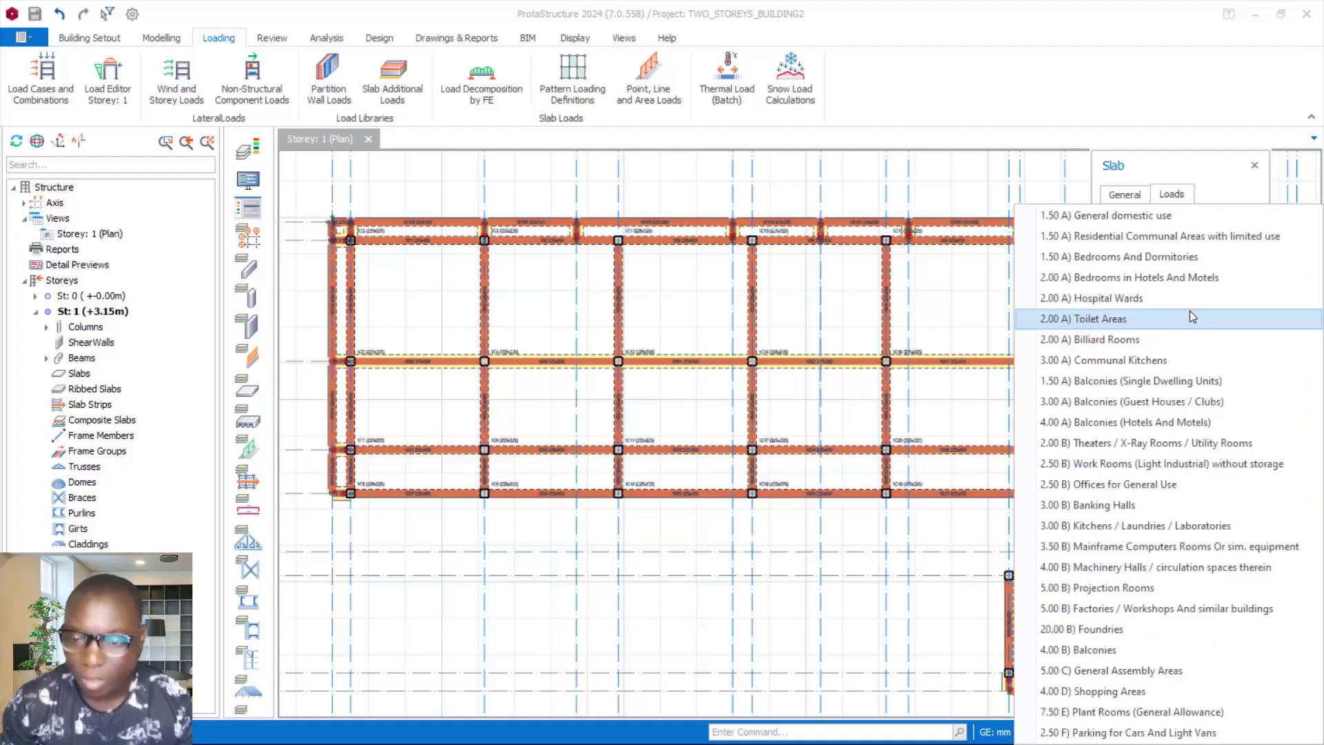
click(1192, 165)
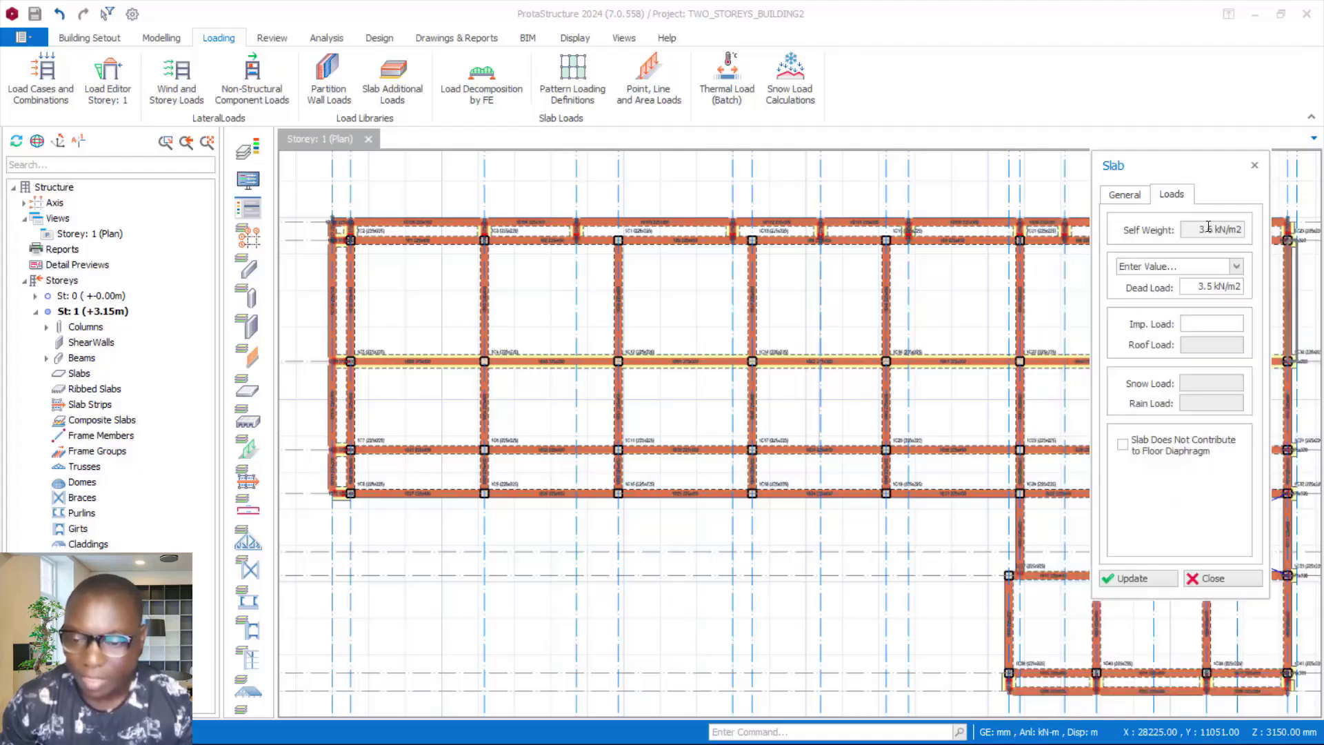
click(1200, 326)
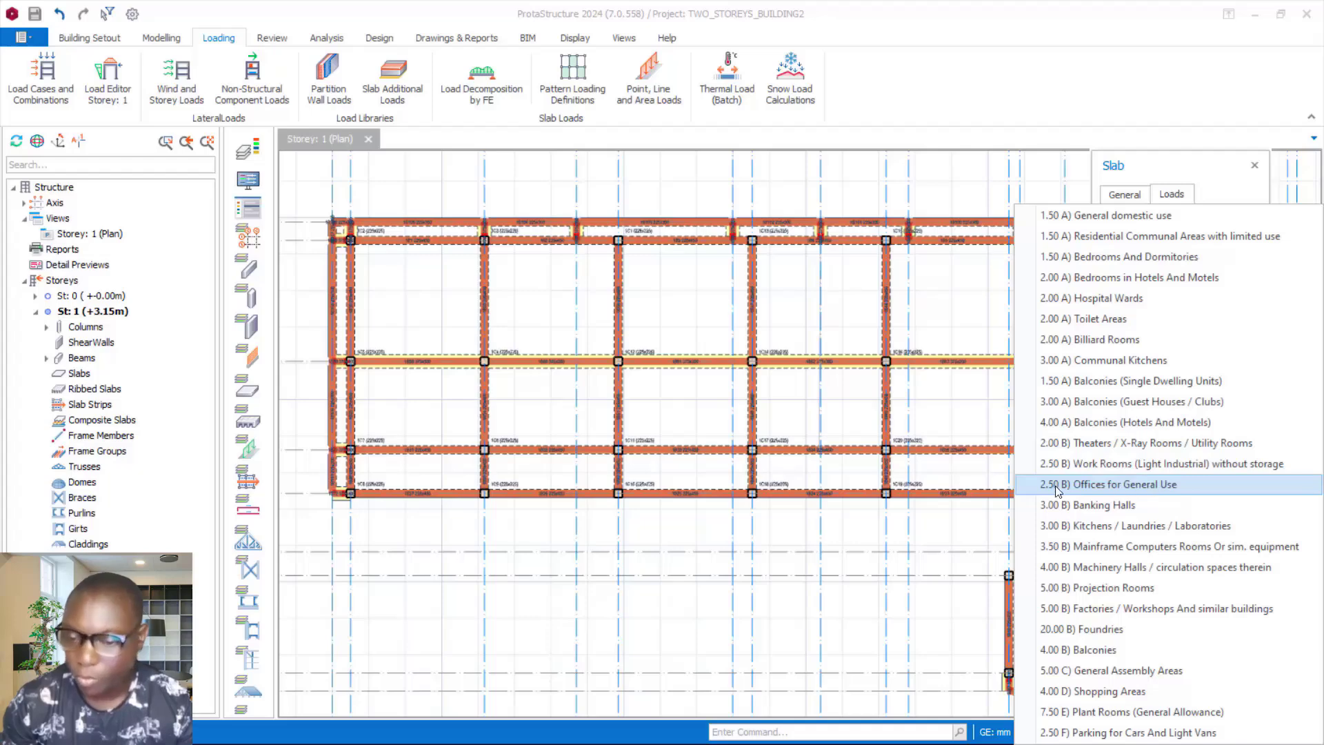
click(1127, 486)
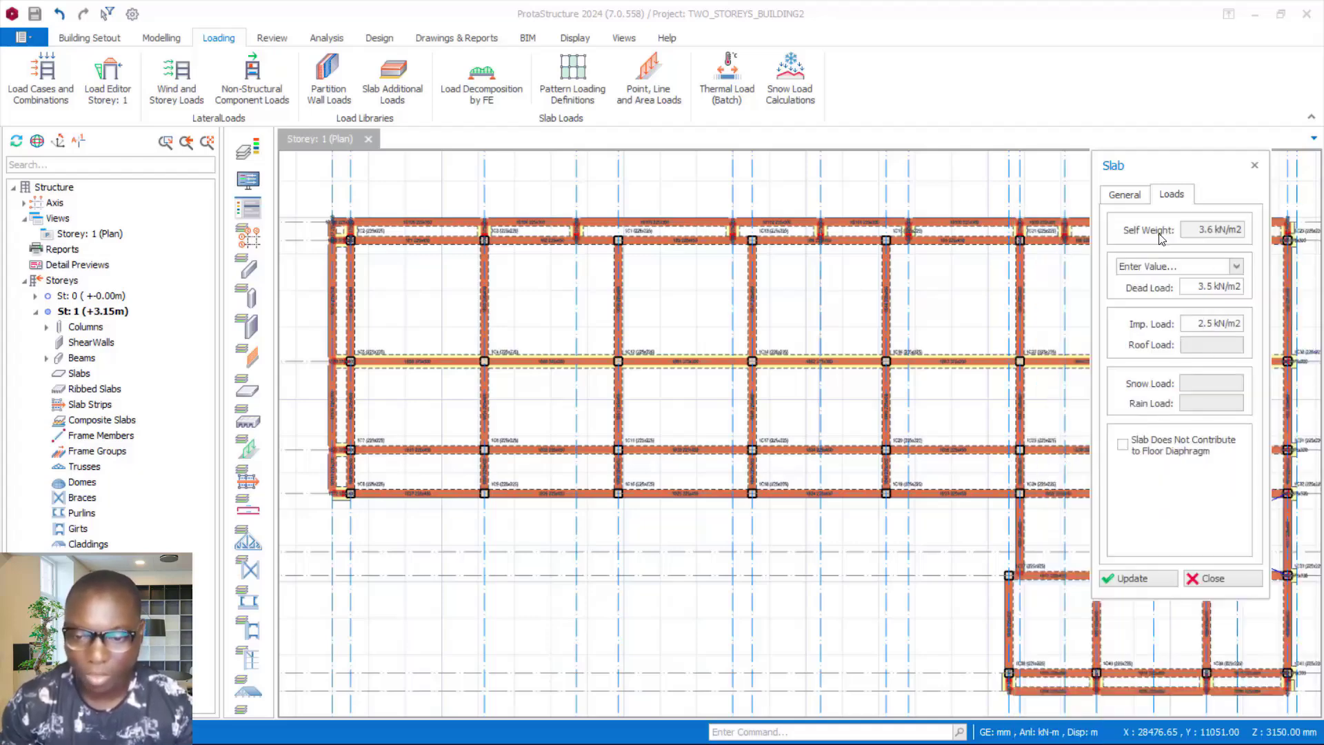
Insert 150 mm slabs by Beam Region in panels 1-2/F-G, 2-3/F-G and 2-3/G-H and the corner panel 1-2/G-H
click(1135, 197)
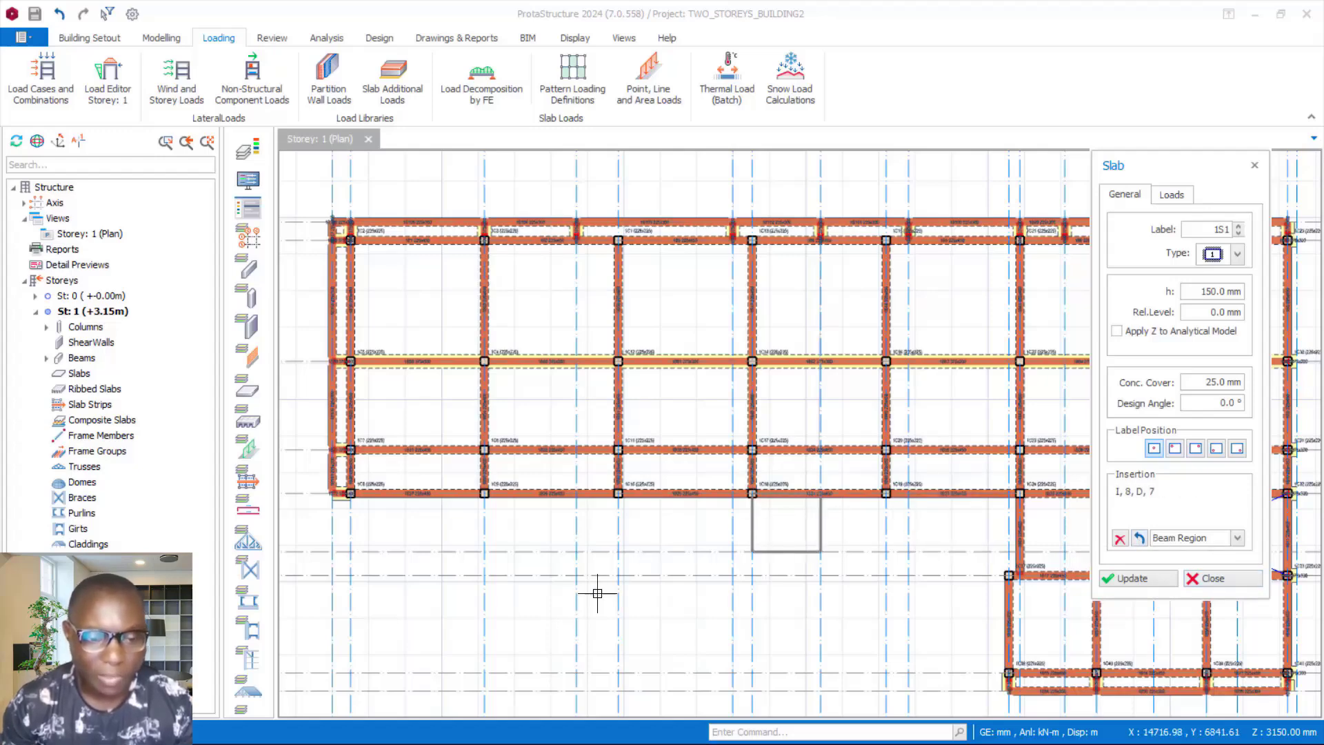
scroll(448, 378, up, 5)
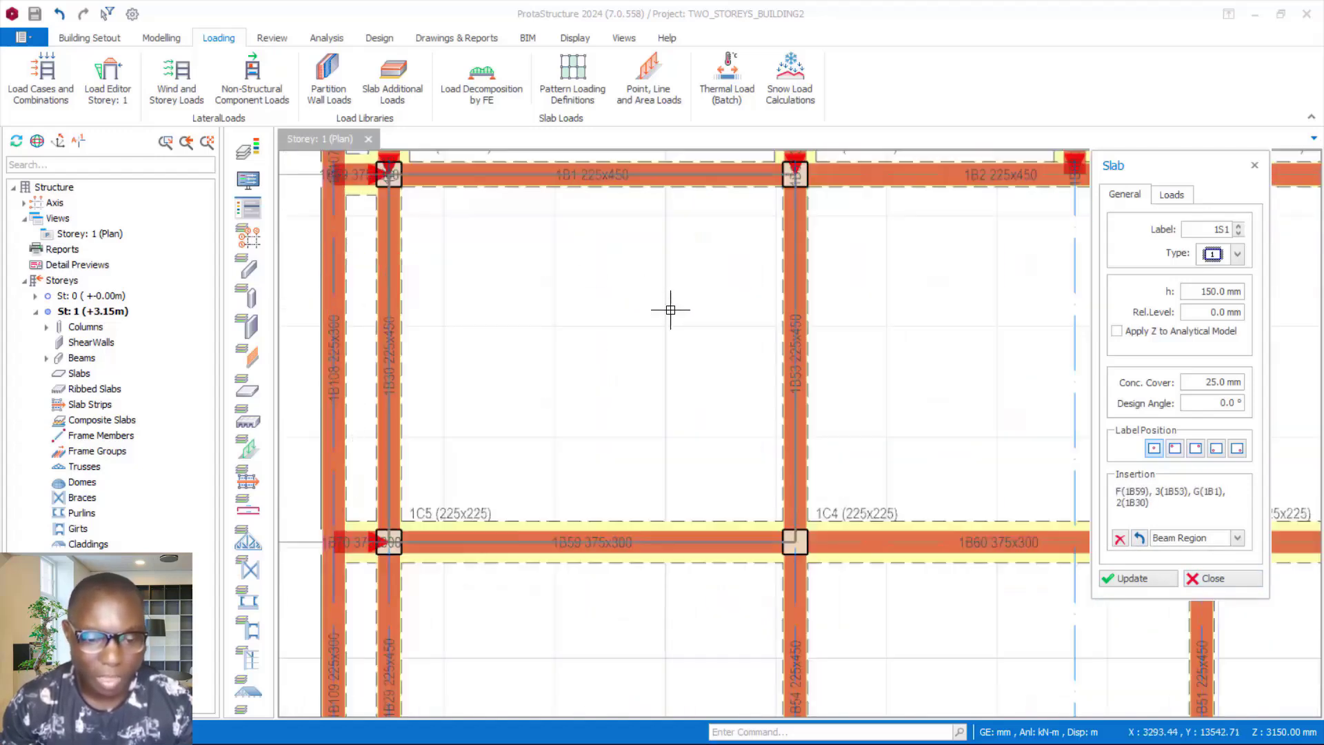
scroll(528, 368, down, 3)
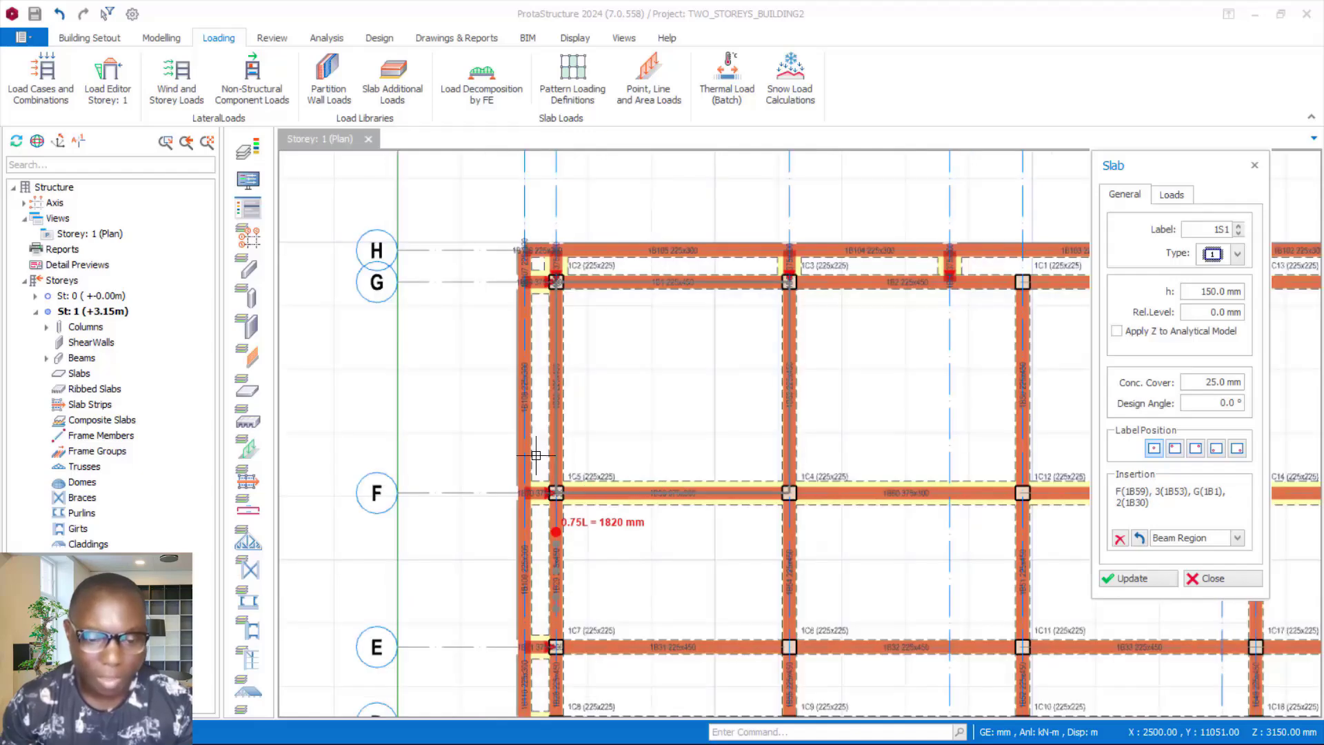
scroll(541, 295, up, 3)
click(540, 332)
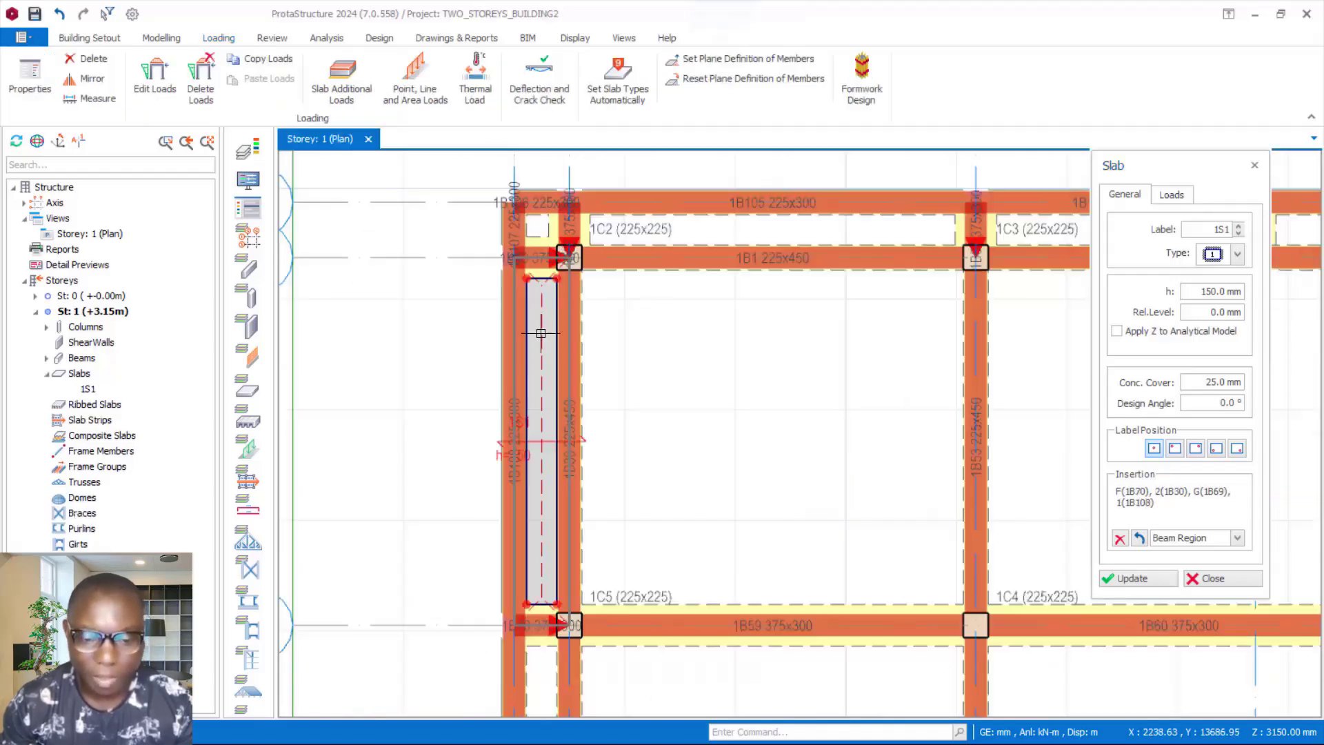
click(768, 384)
click(723, 233)
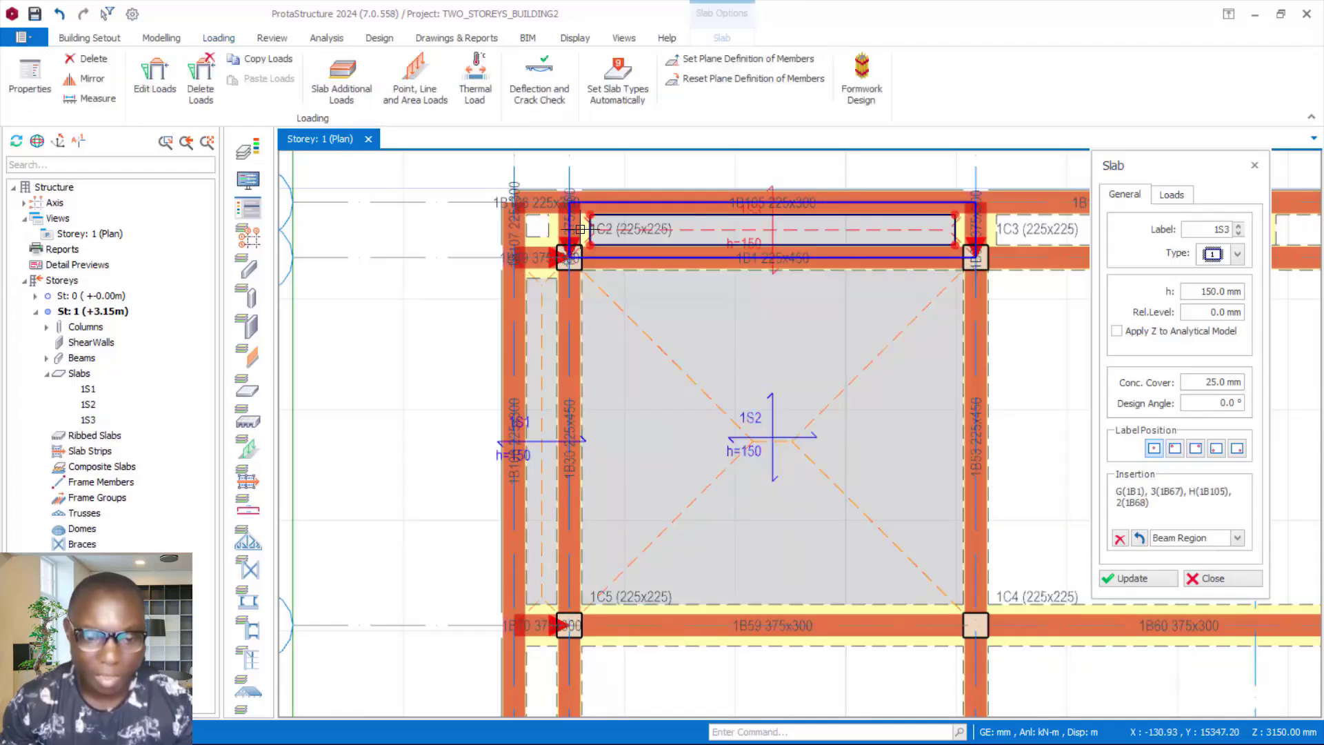
scroll(575, 228, up, 1)
click(525, 222)
scroll(500, 305, down, 4)
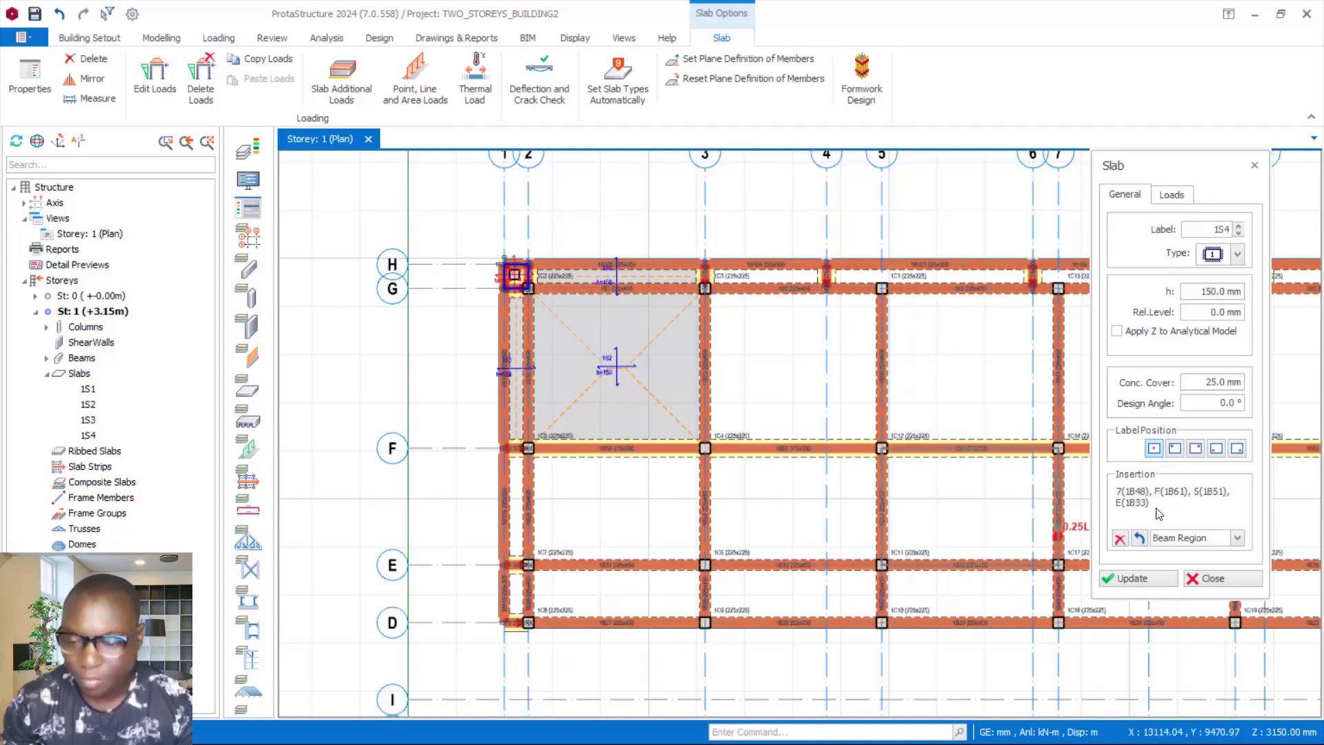
Insert a 150 mm slab with the Pick Axis method, bounded by axes F, 5, G and 3
click(1235, 539)
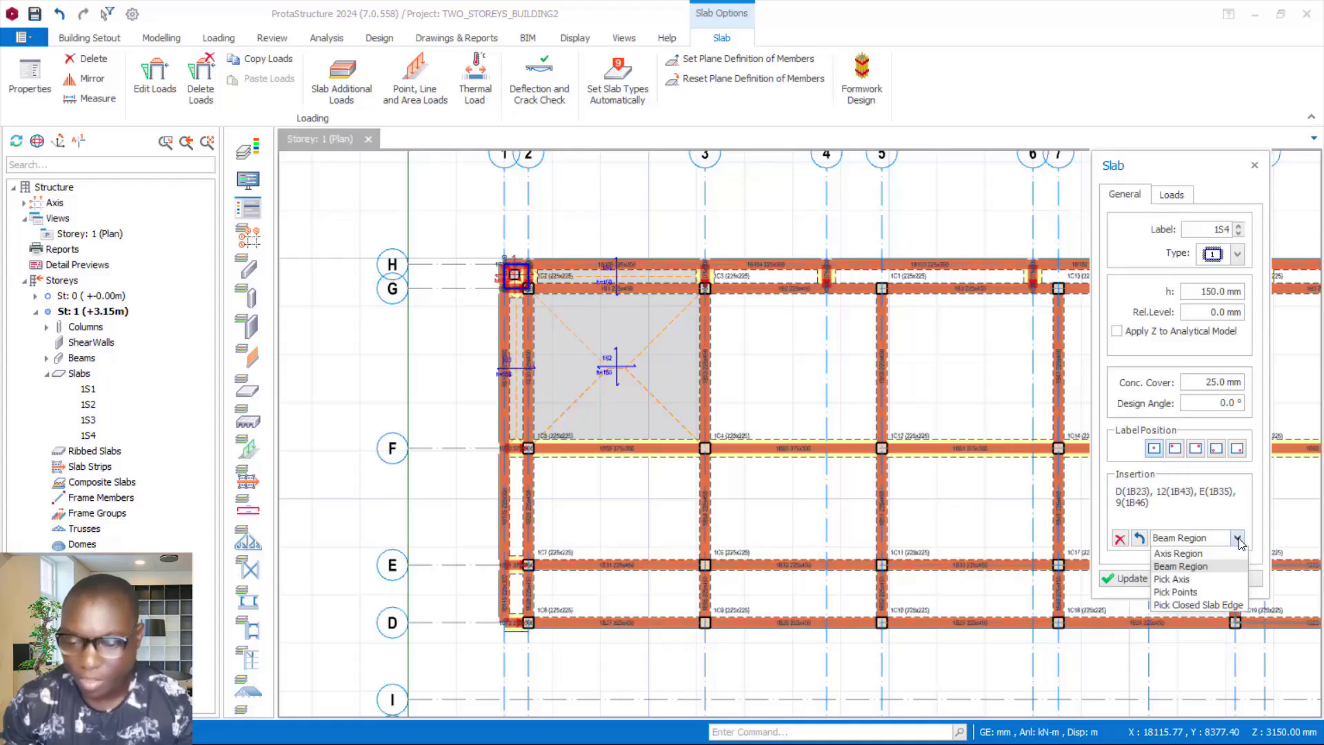
click(1175, 583)
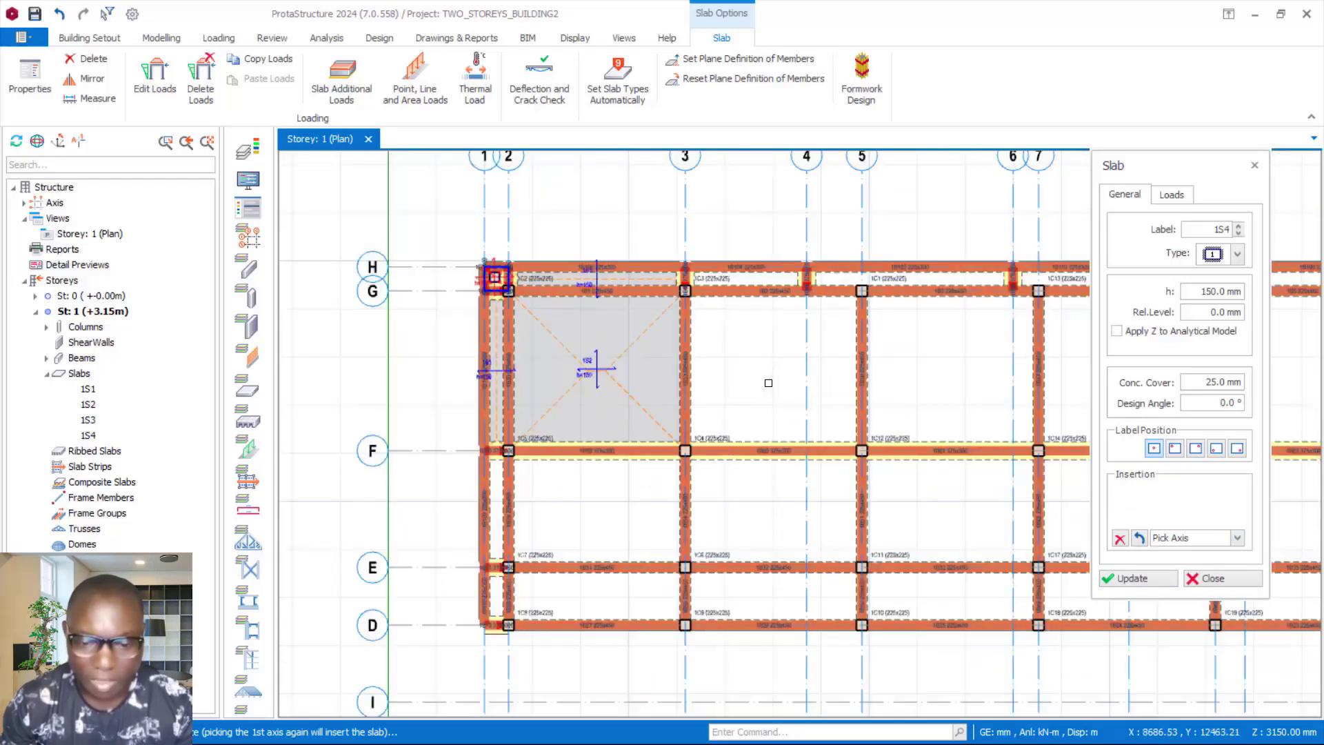
scroll(835, 368, up, 2)
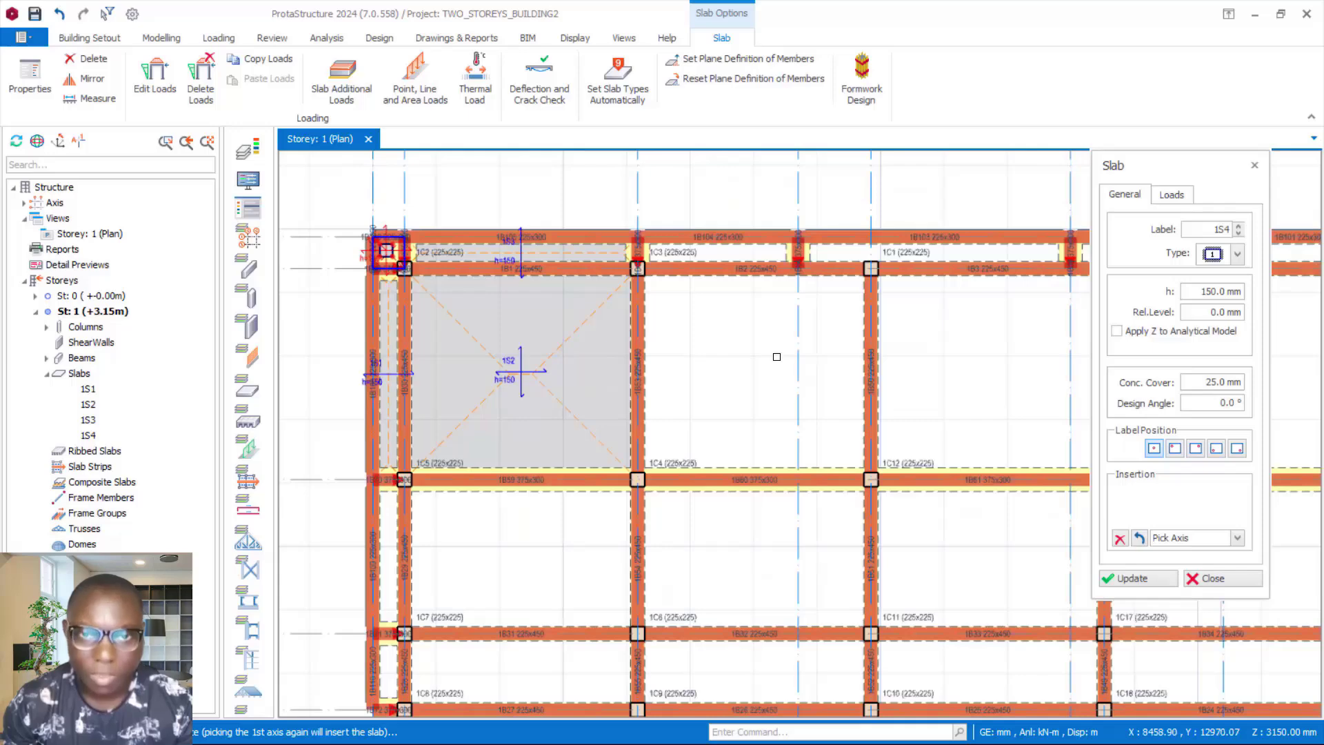
scroll(811, 391, down, 1)
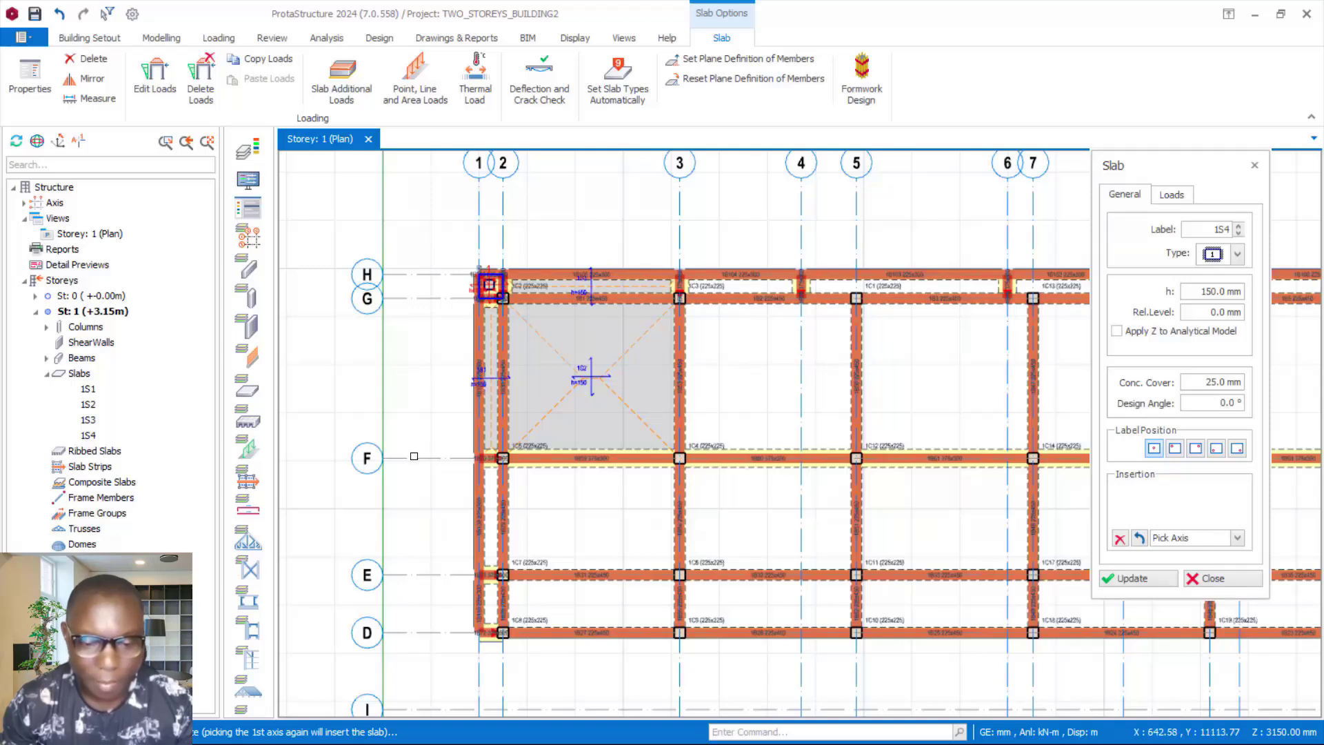
click(414, 457)
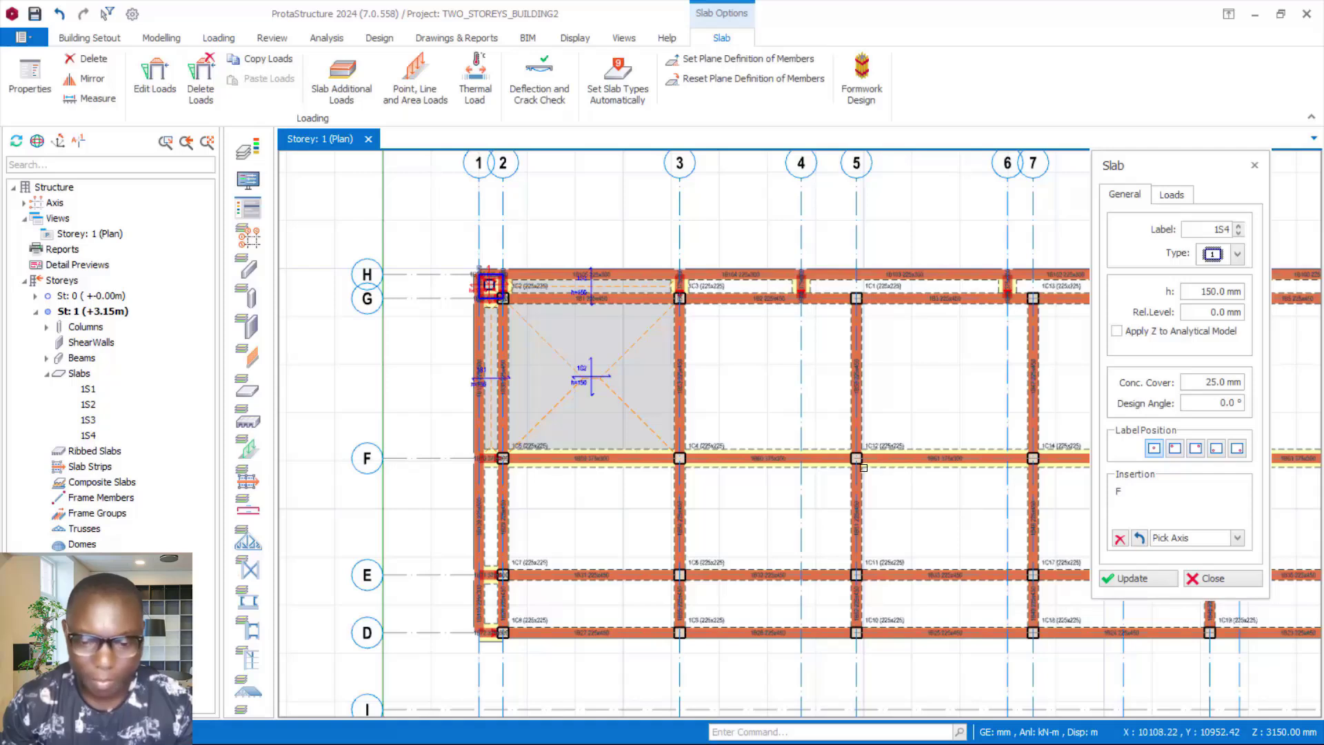
click(856, 203)
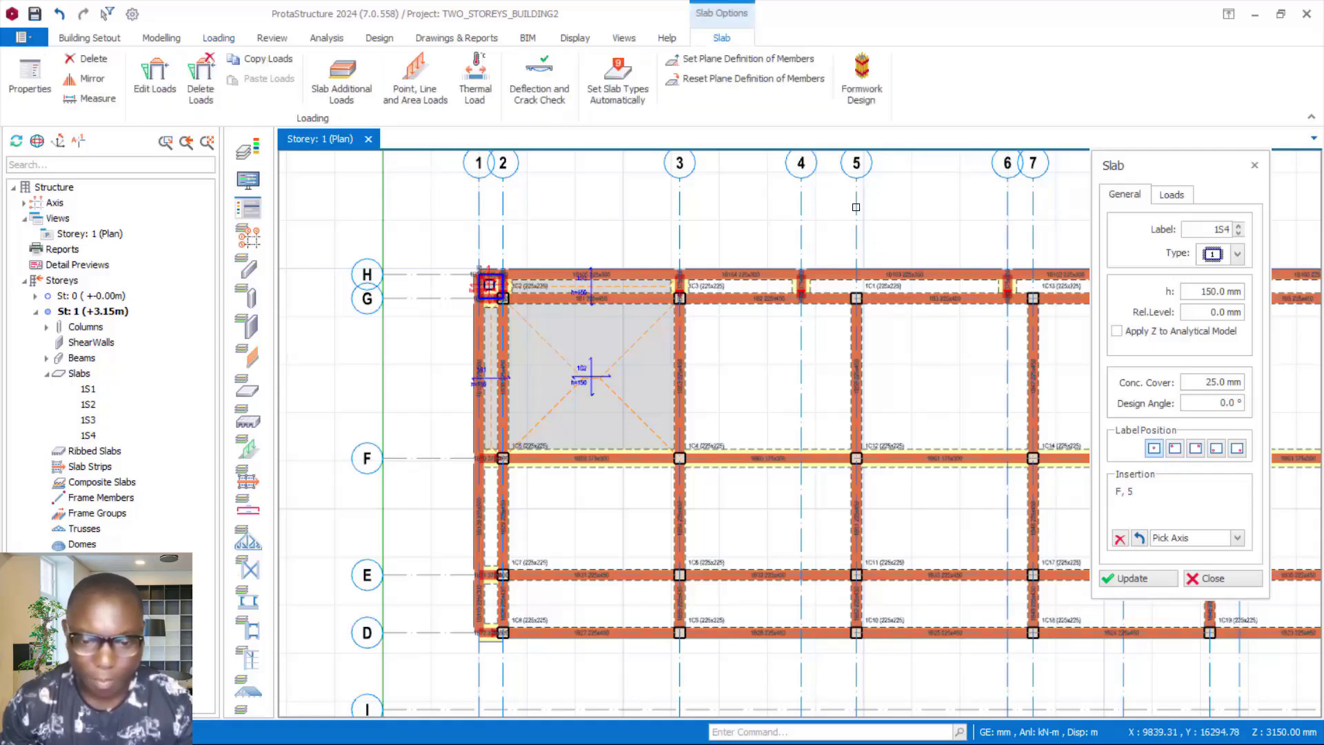
click(414, 301)
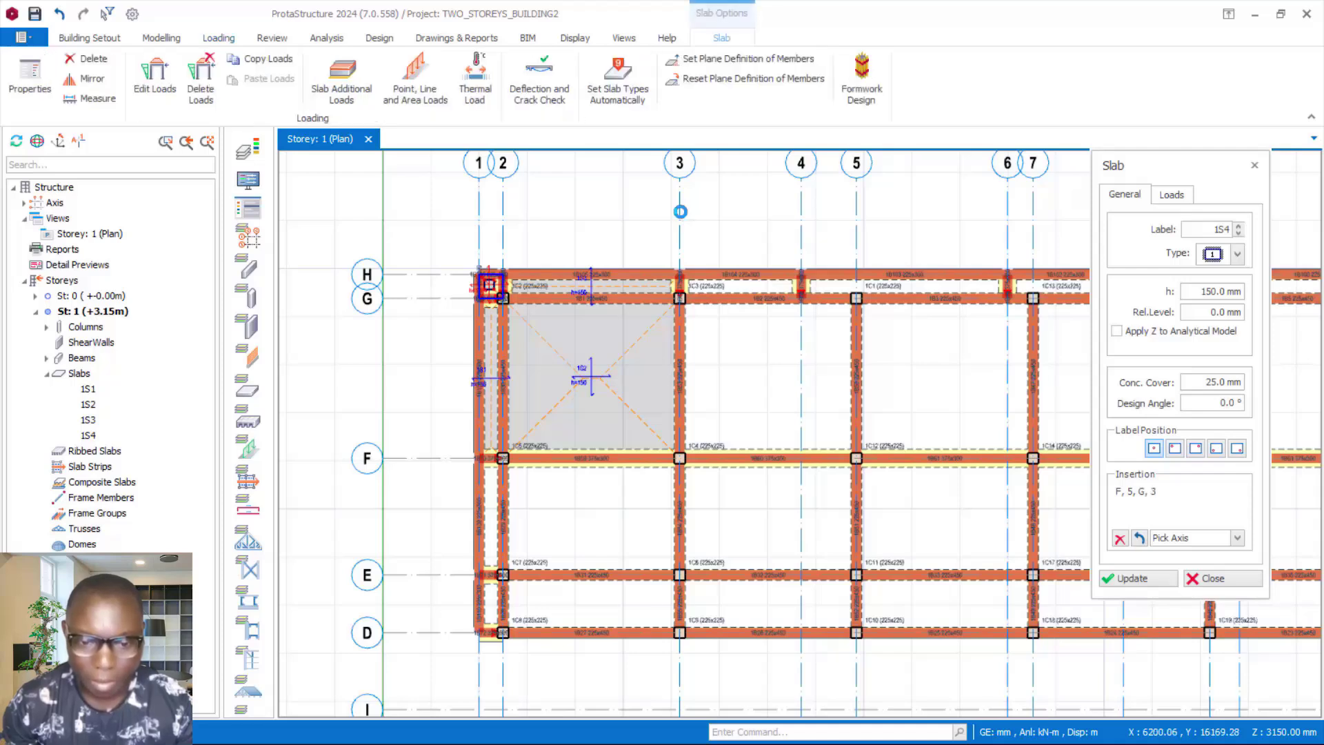
click(679, 212)
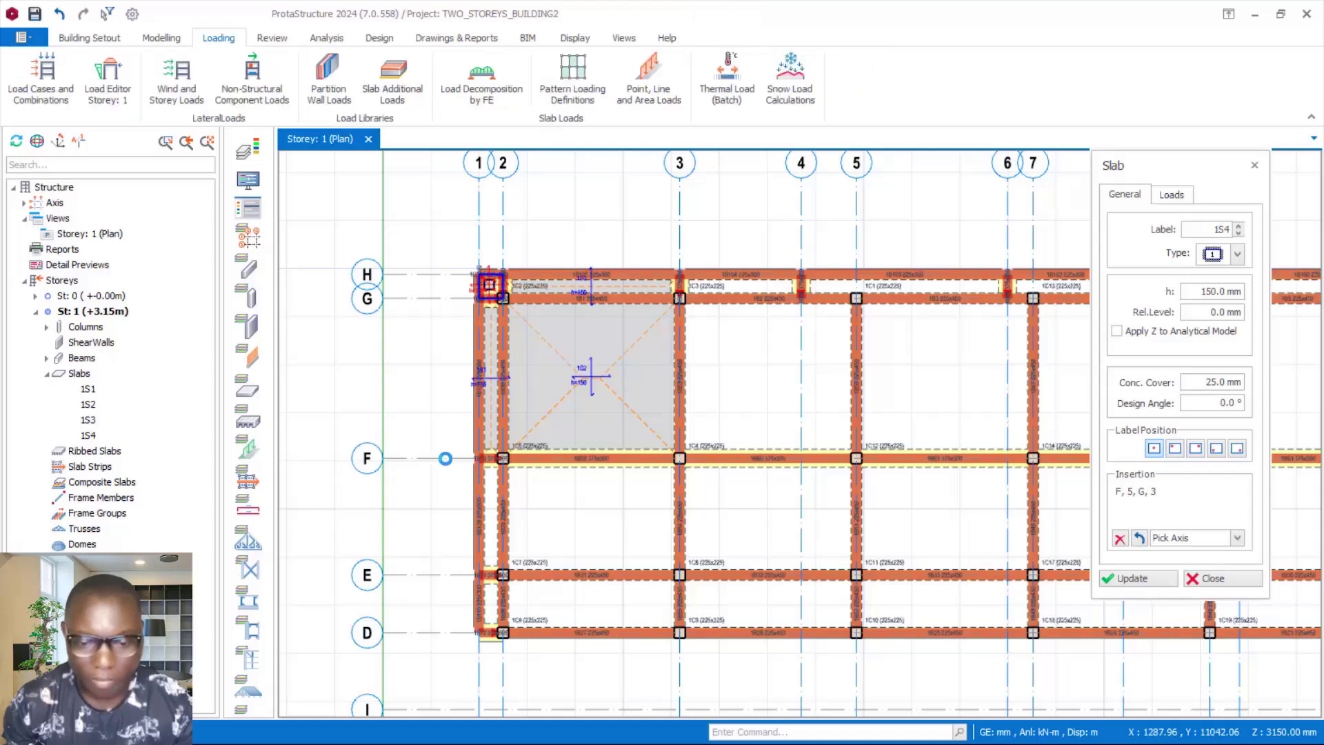
key(Return)
scroll(775, 403, up, 3)
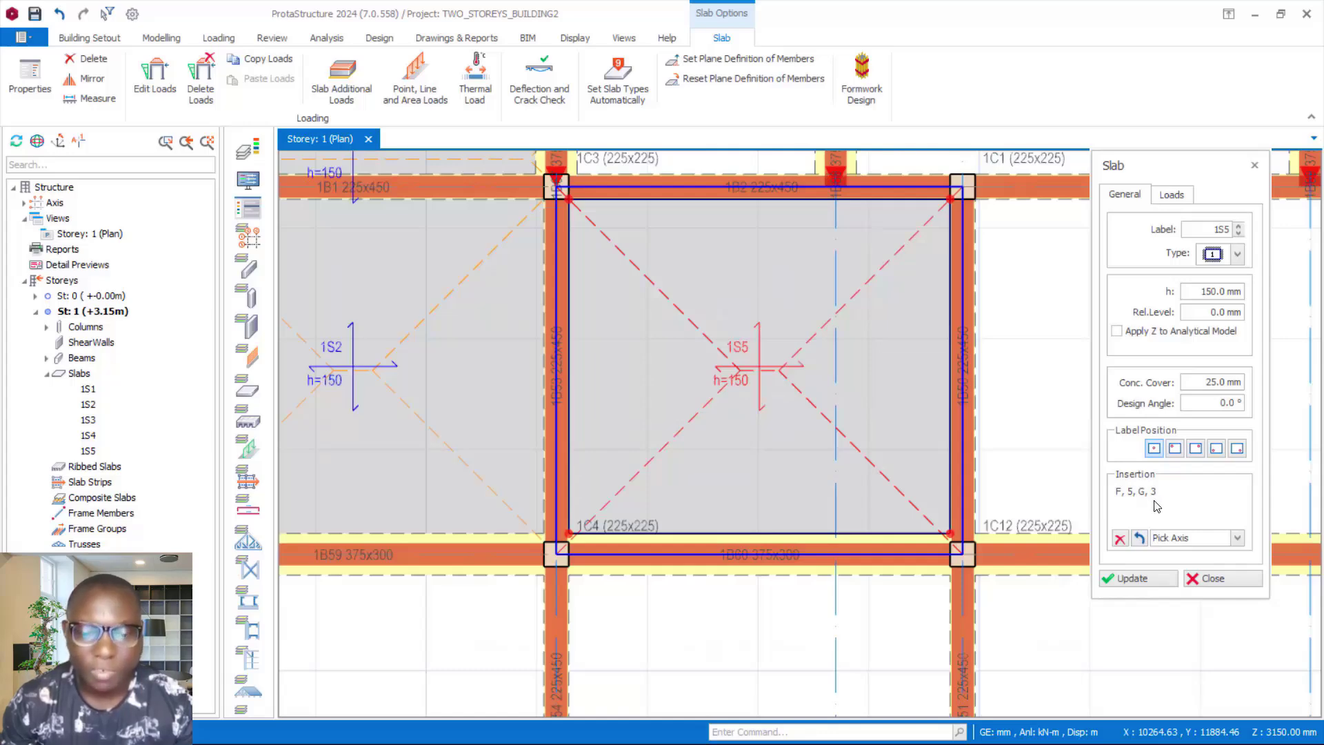
scroll(710, 427, down, 3)
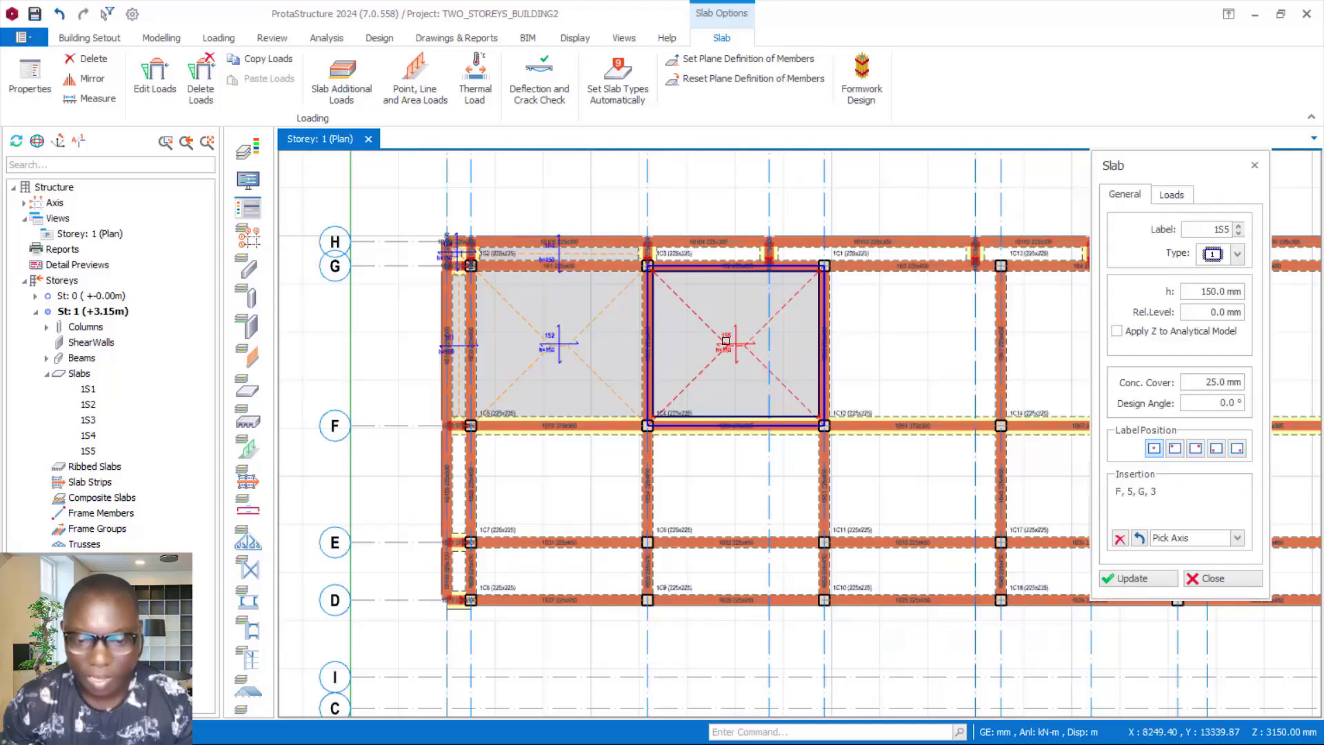
Insert a 150 mm slab with the Pick Points method through the column corners of the panel between axes 2-3 and E-F
click(1218, 541)
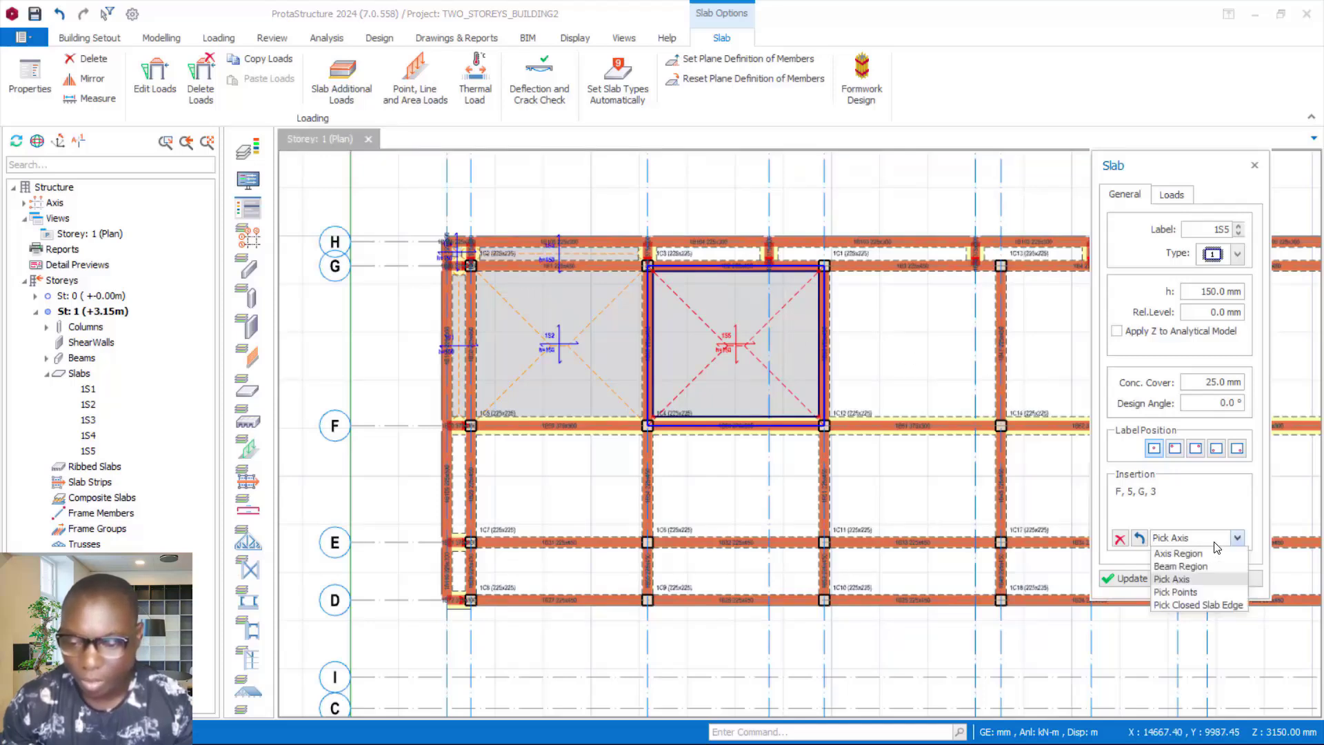
click(1174, 592)
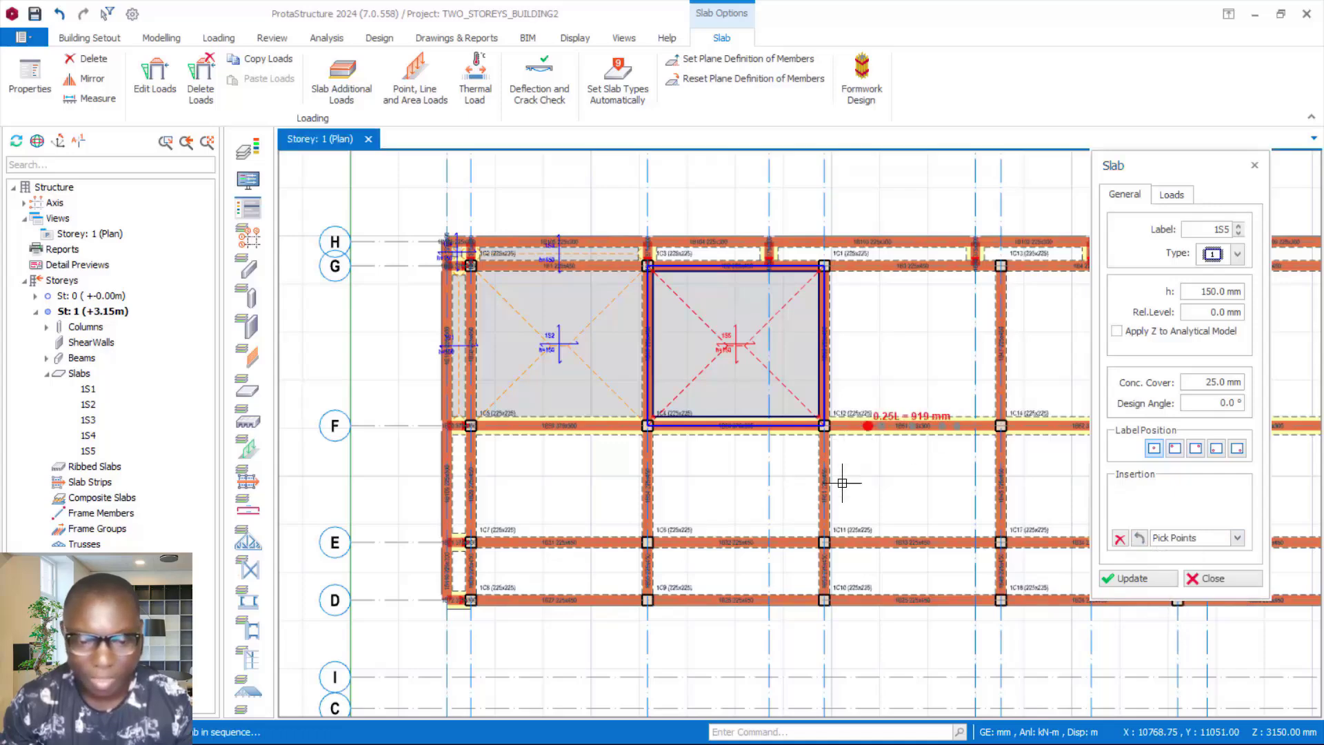
scroll(746, 514, up, 1)
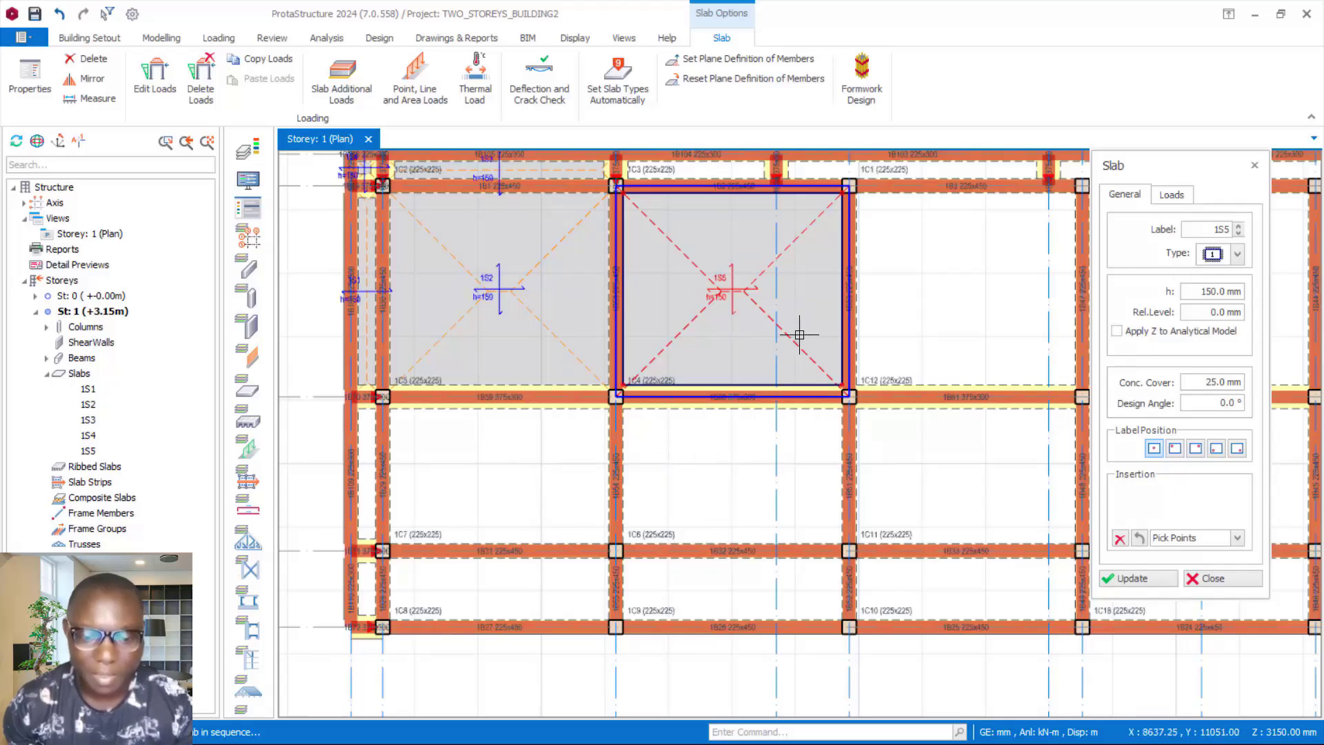
scroll(682, 334, down, 3)
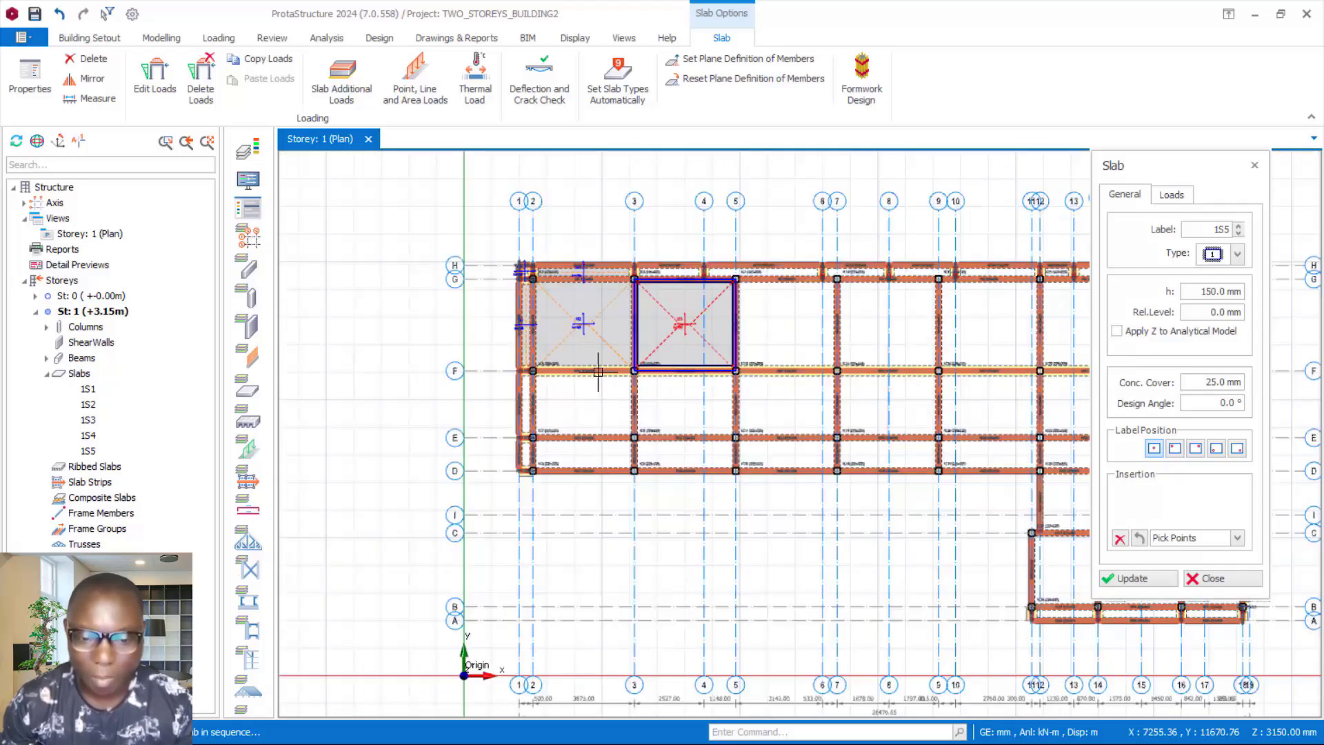
scroll(633, 395, up, 2)
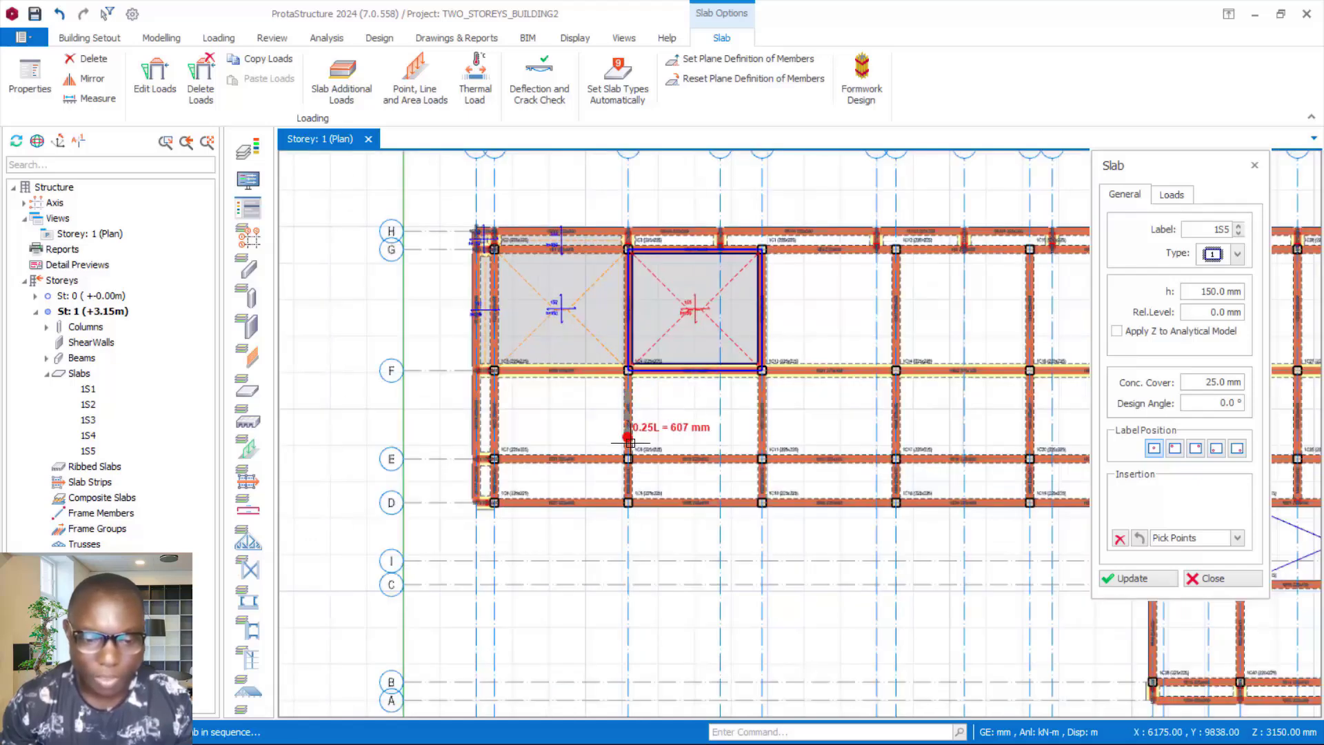
scroll(531, 421, up, 1)
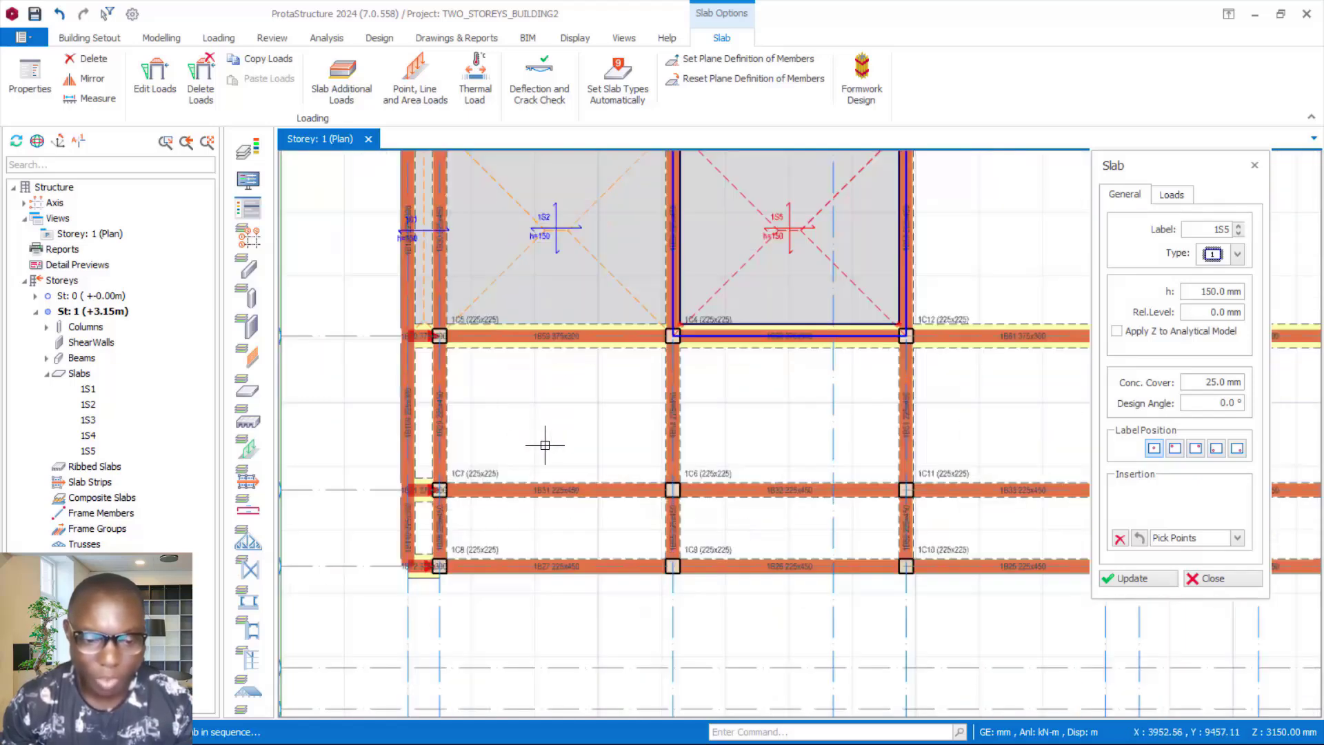
scroll(544, 443, down, 2)
scroll(482, 407, up, 3)
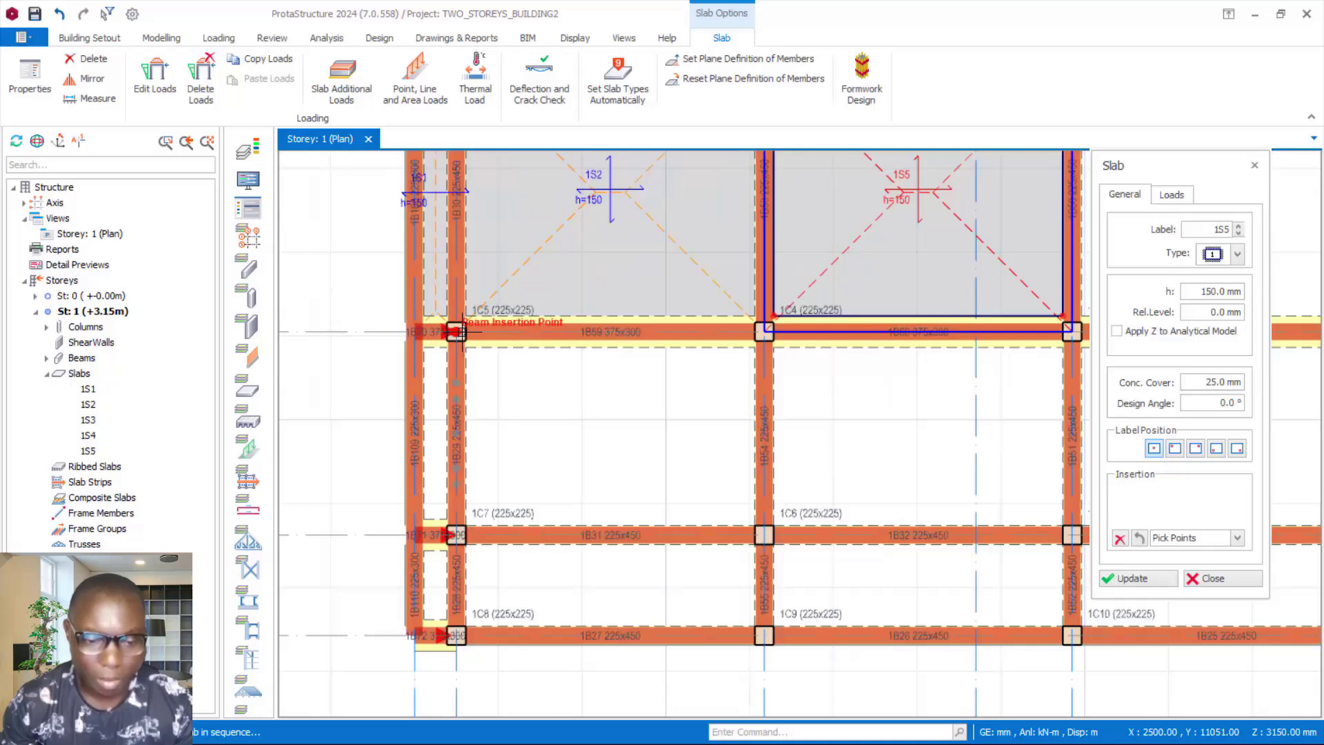
click(456, 534)
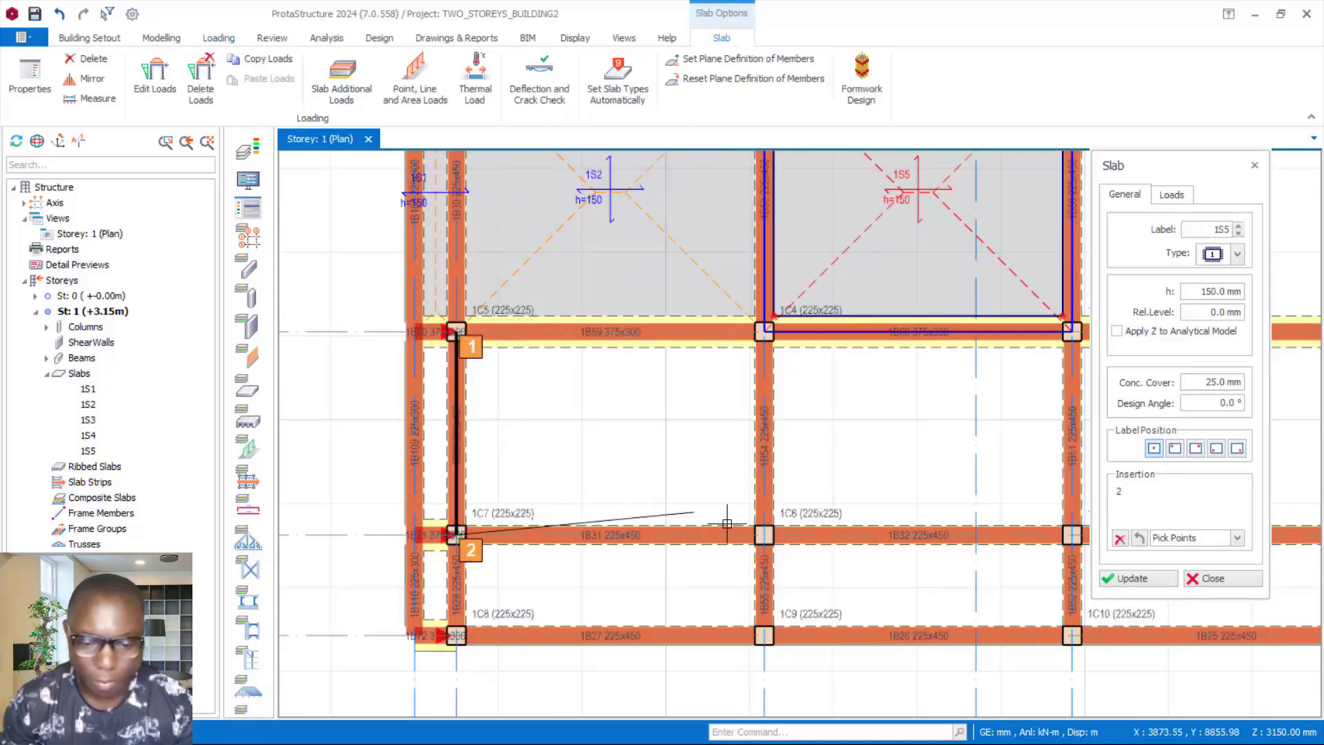
click(764, 534)
click(764, 331)
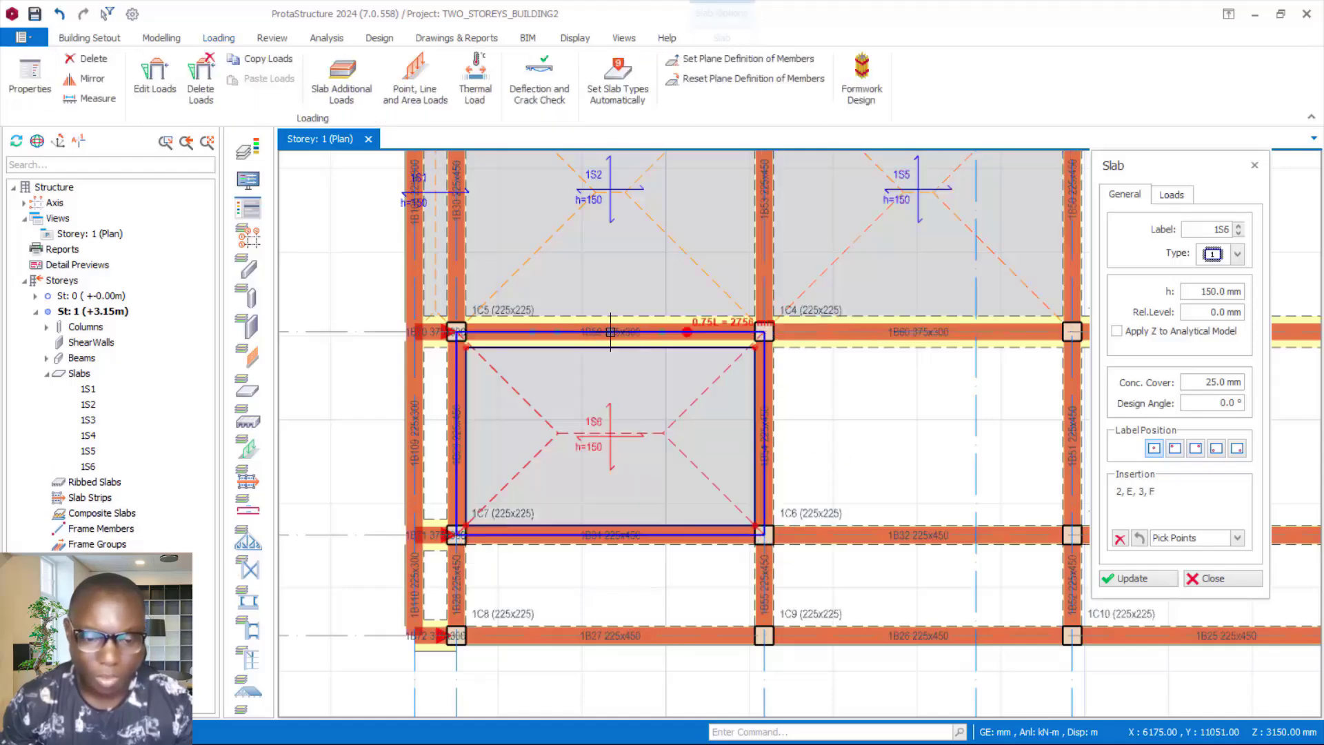
scroll(616, 438, up, 2)
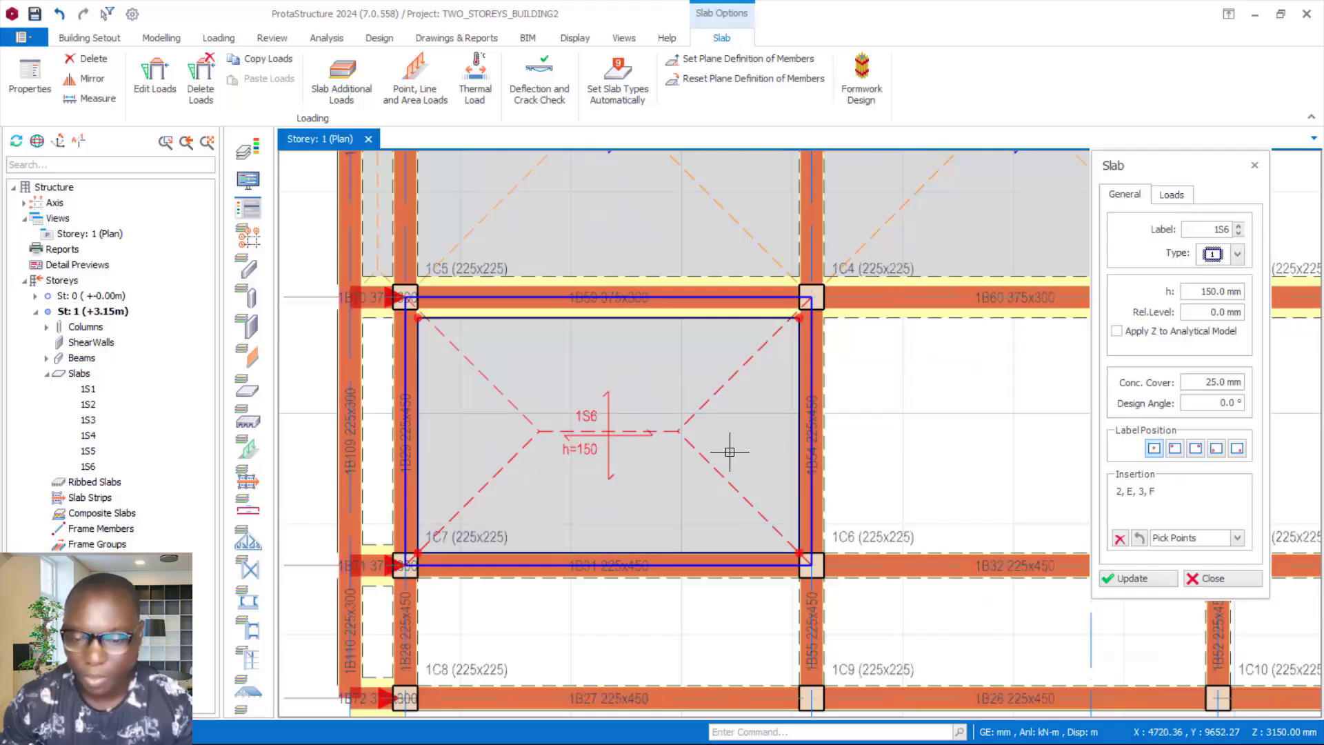
scroll(658, 457, down, 1)
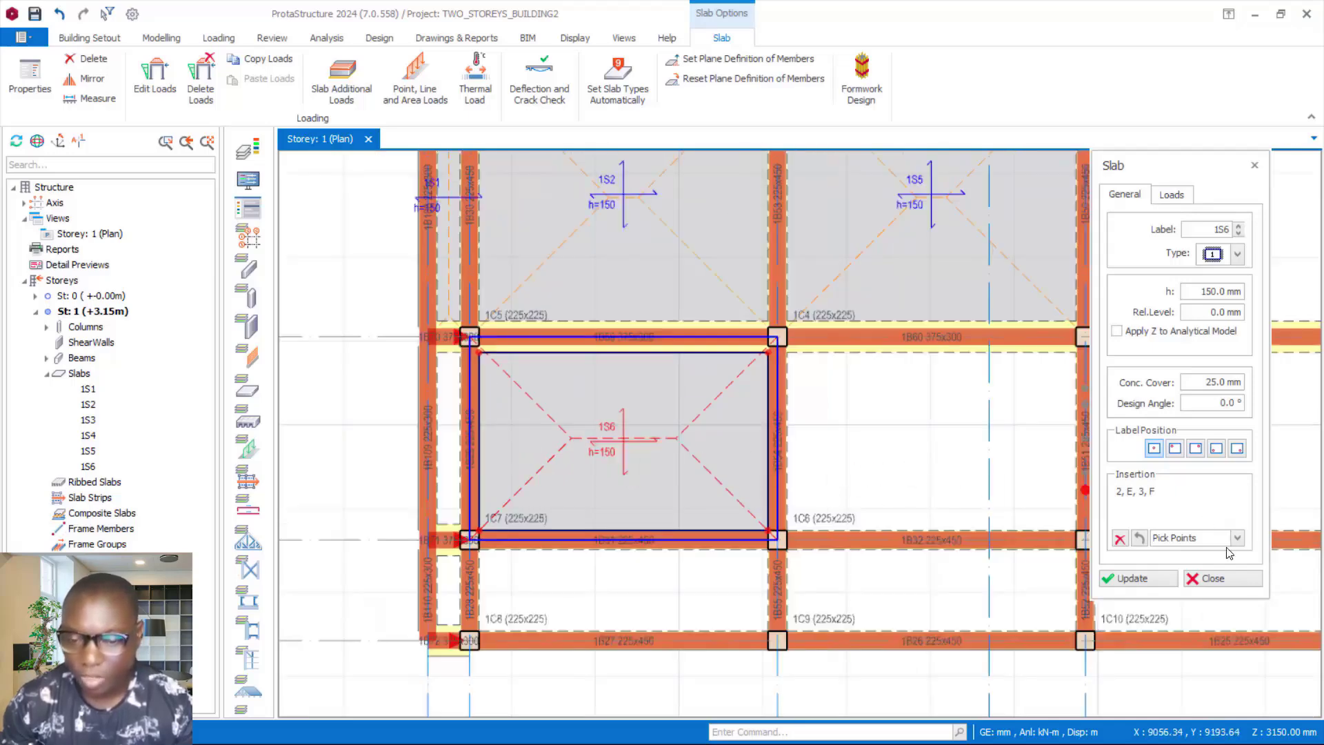
Insert a 150 mm slab with the Axis Region method in the panel between axes 2-3 and D-E
scroll(817, 430, down, 2)
scroll(886, 466, up, 1)
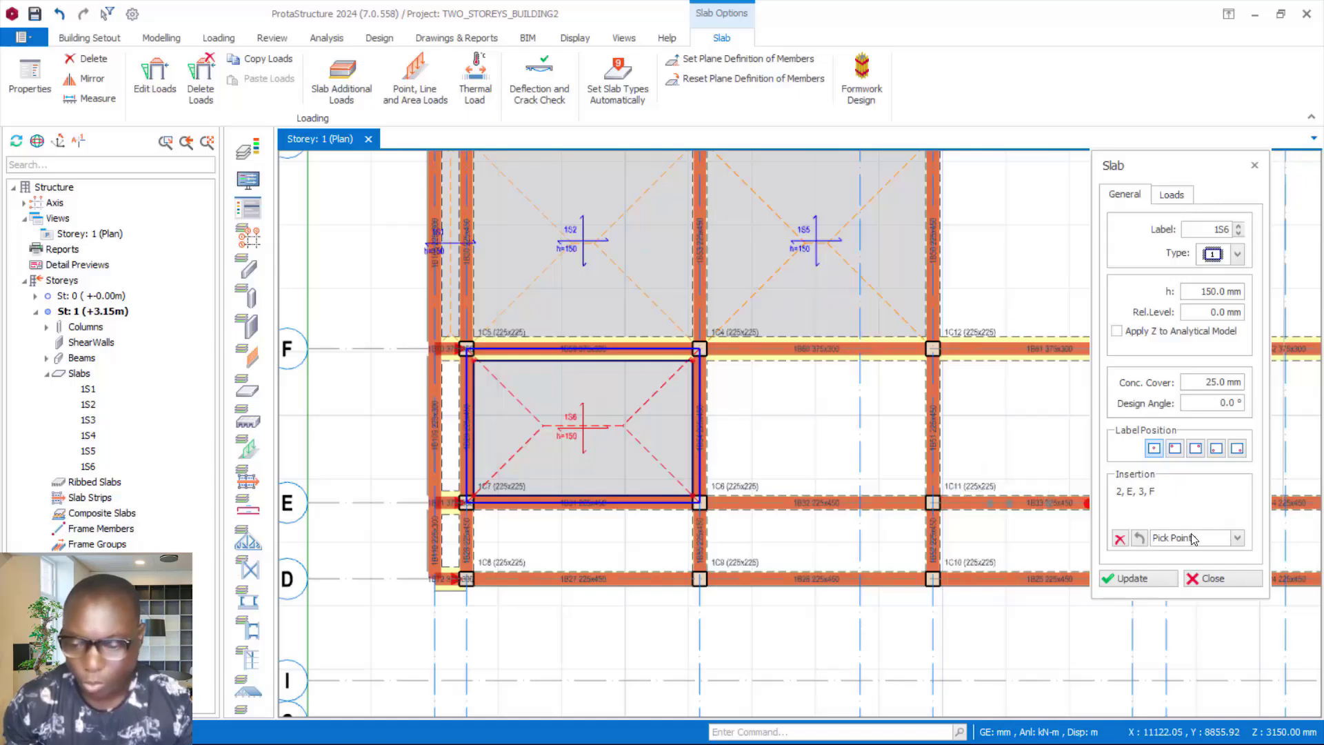
click(1216, 539)
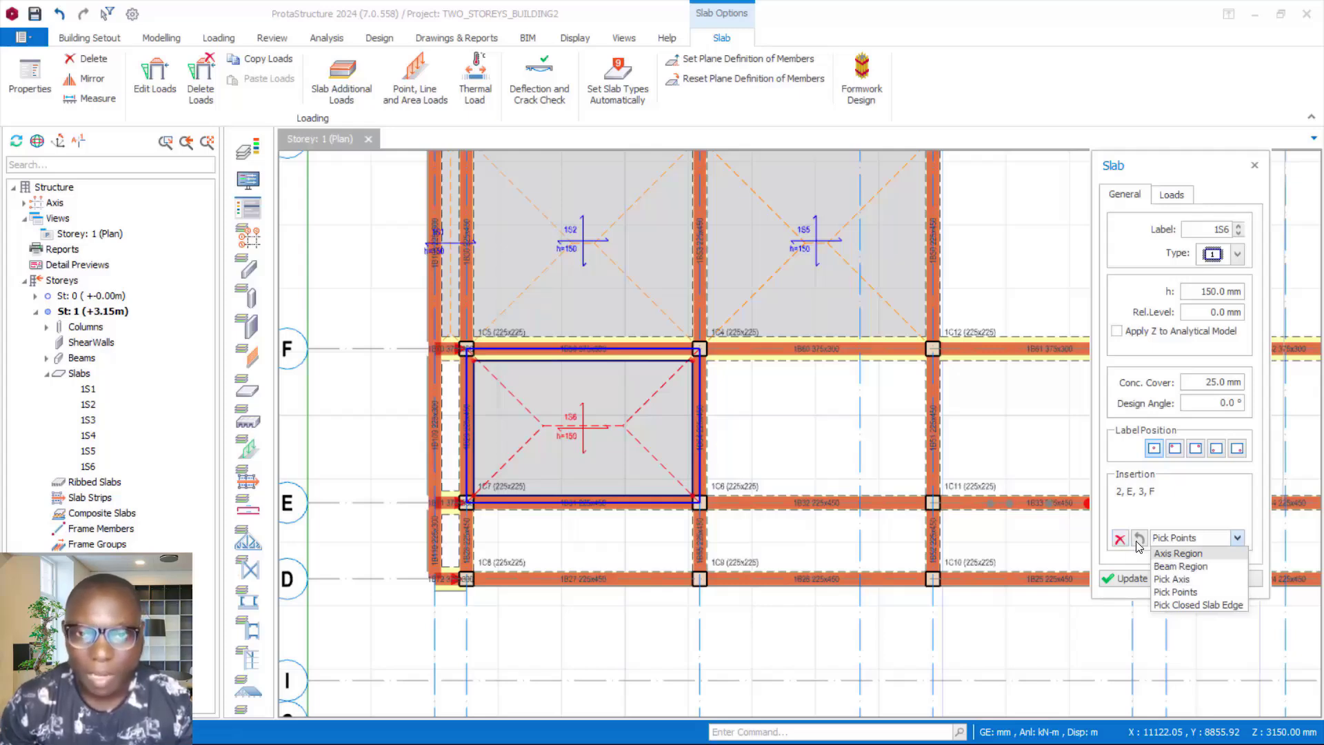
click(1177, 554)
scroll(999, 452, down, 4)
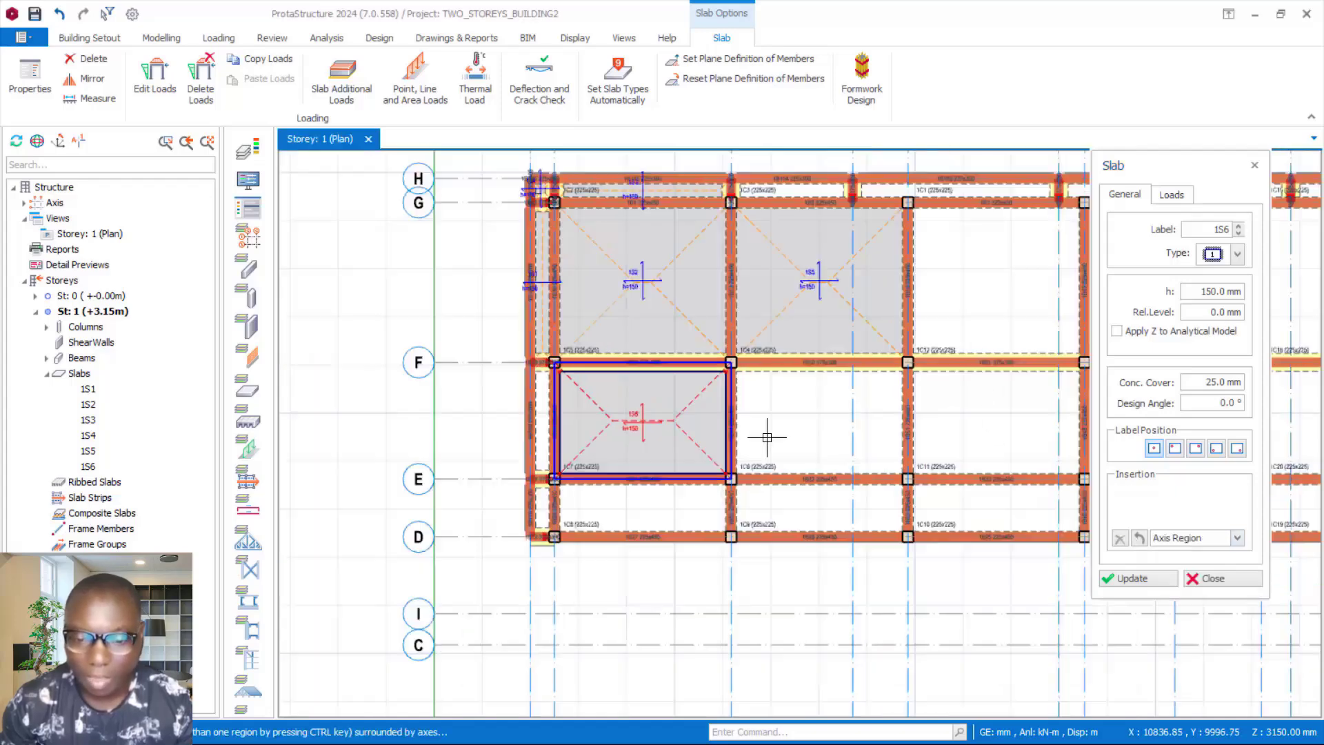
scroll(964, 360, up, 3)
scroll(873, 329, down, 3)
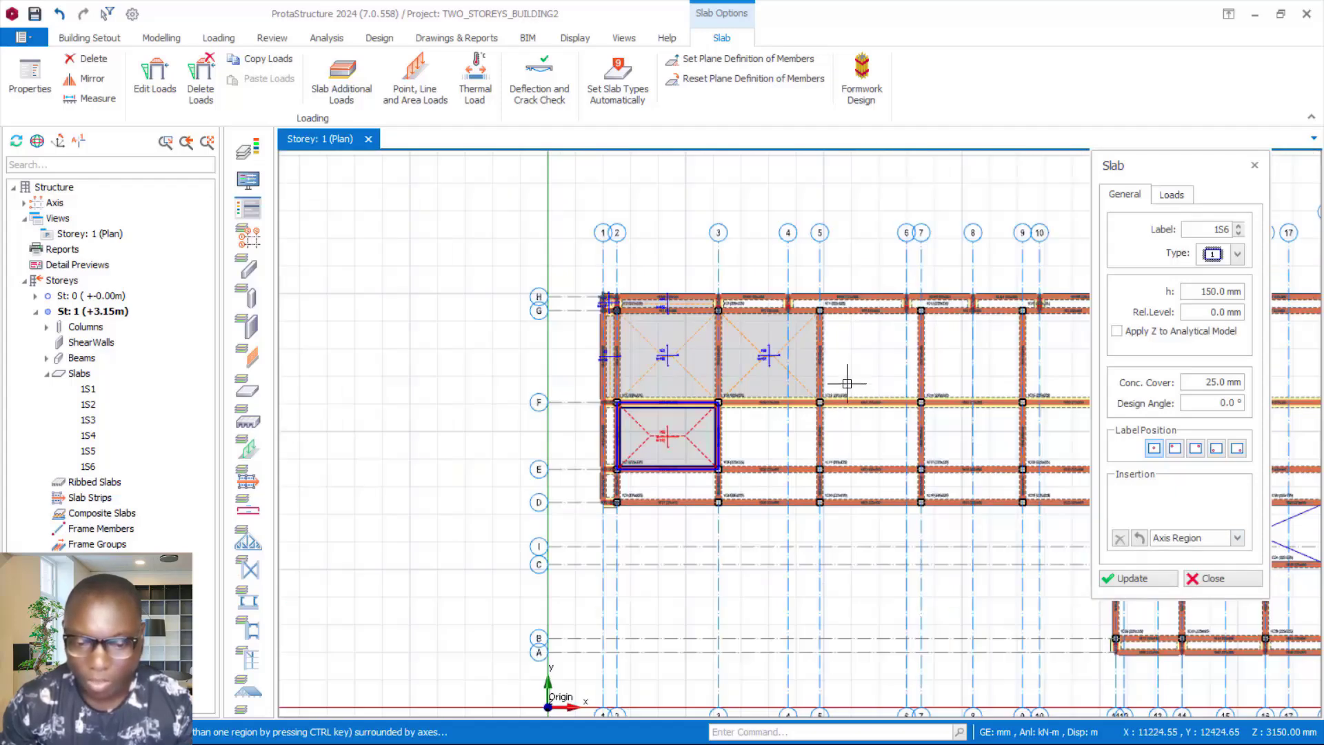
scroll(662, 491, up, 3)
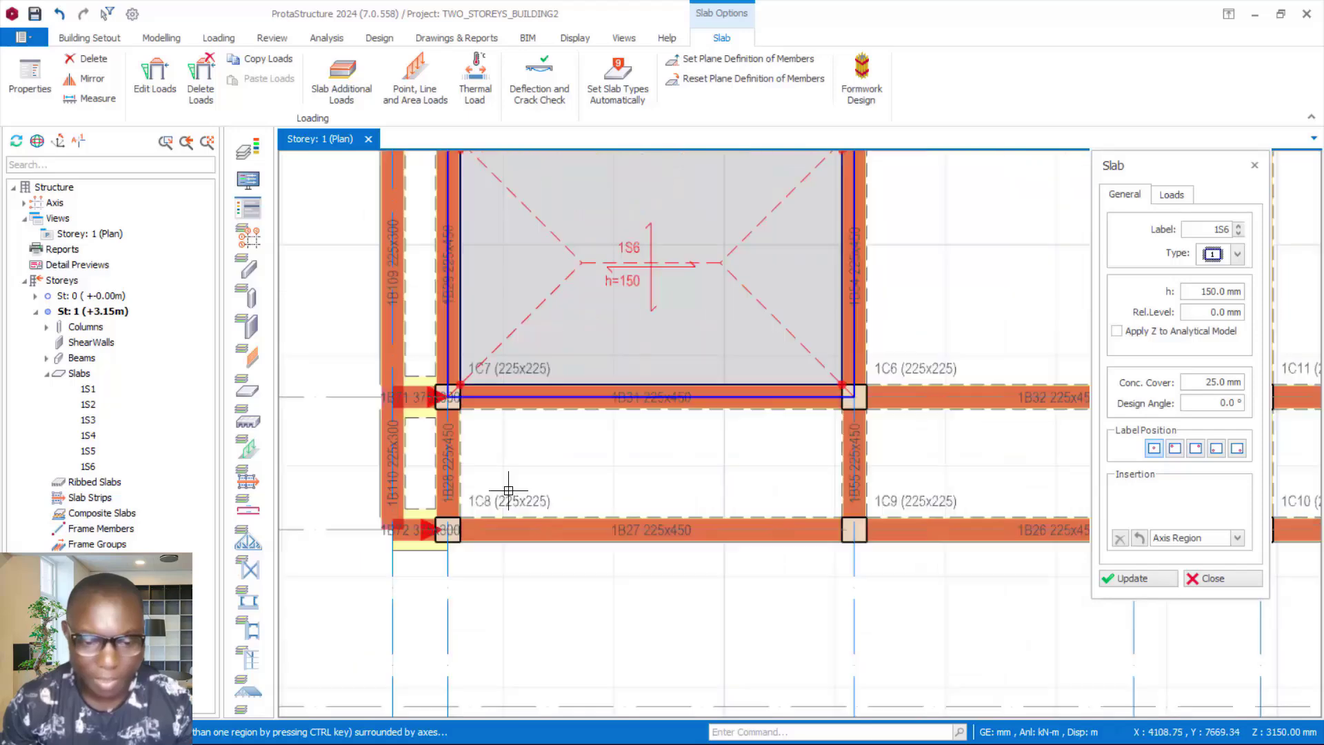
click(615, 465)
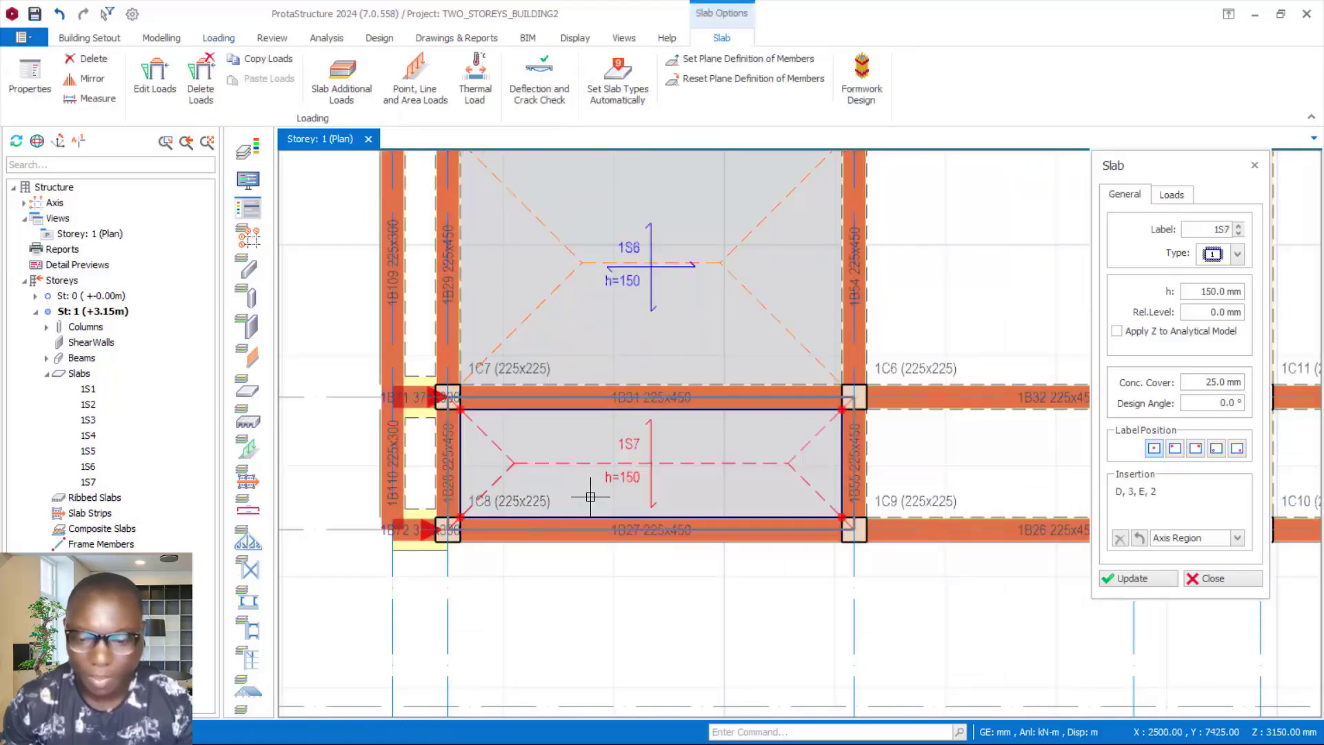
Try the Axis Region method in the region between axes 5-6 and F-G, and delete the resulting slab
scroll(633, 462, down, 5)
scroll(763, 473, up, 3)
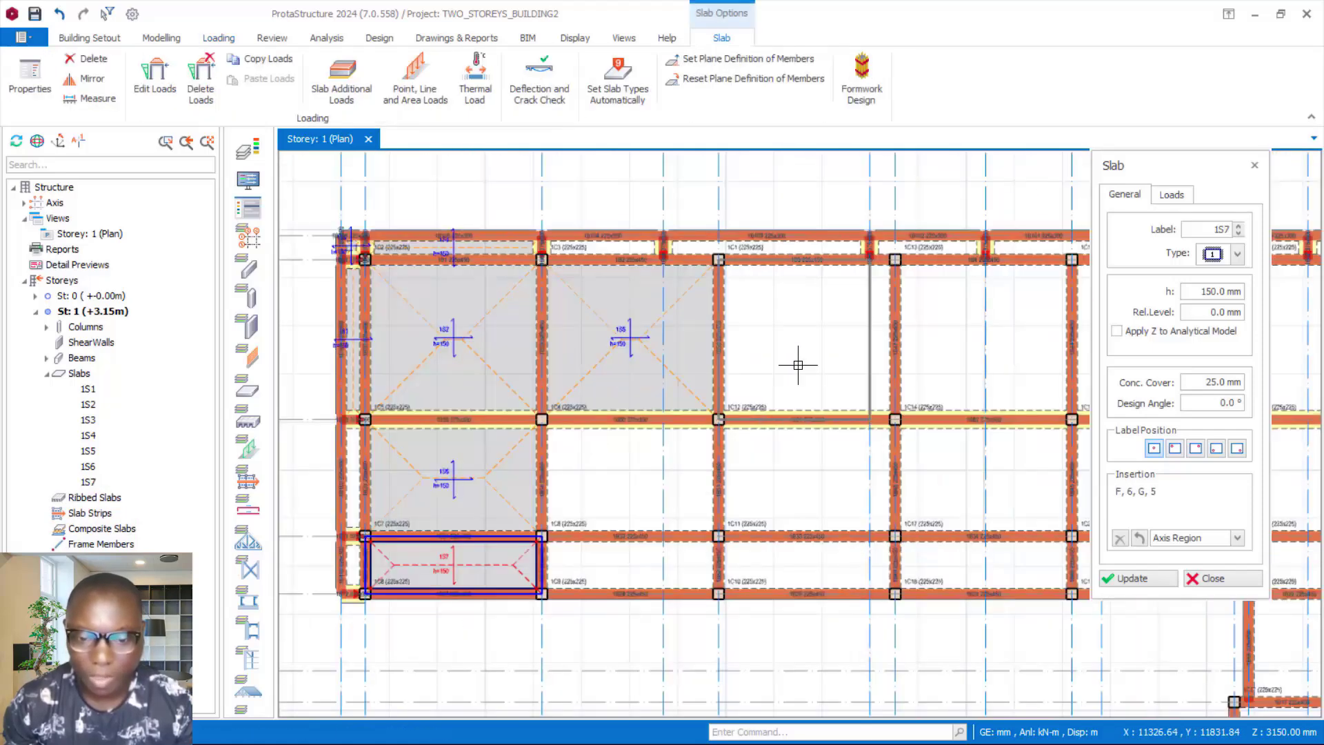
click(799, 350)
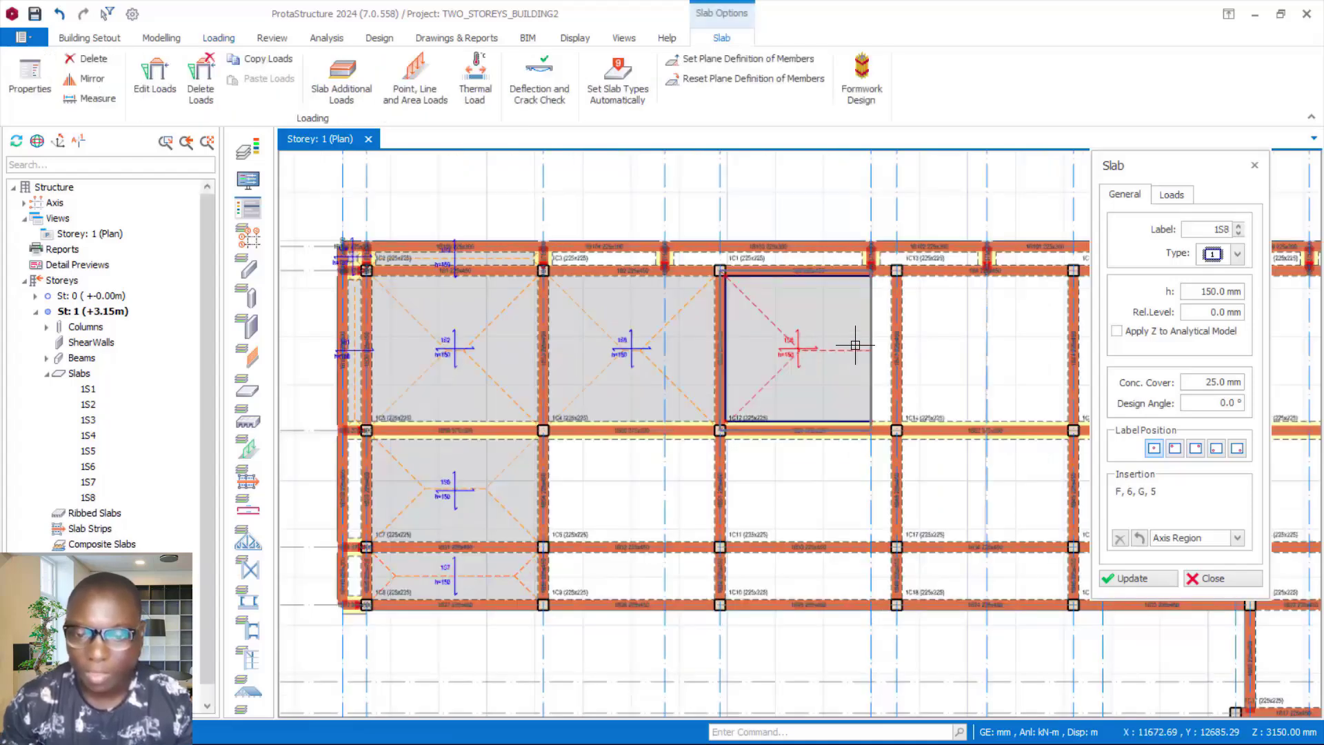
scroll(887, 353, up, 2)
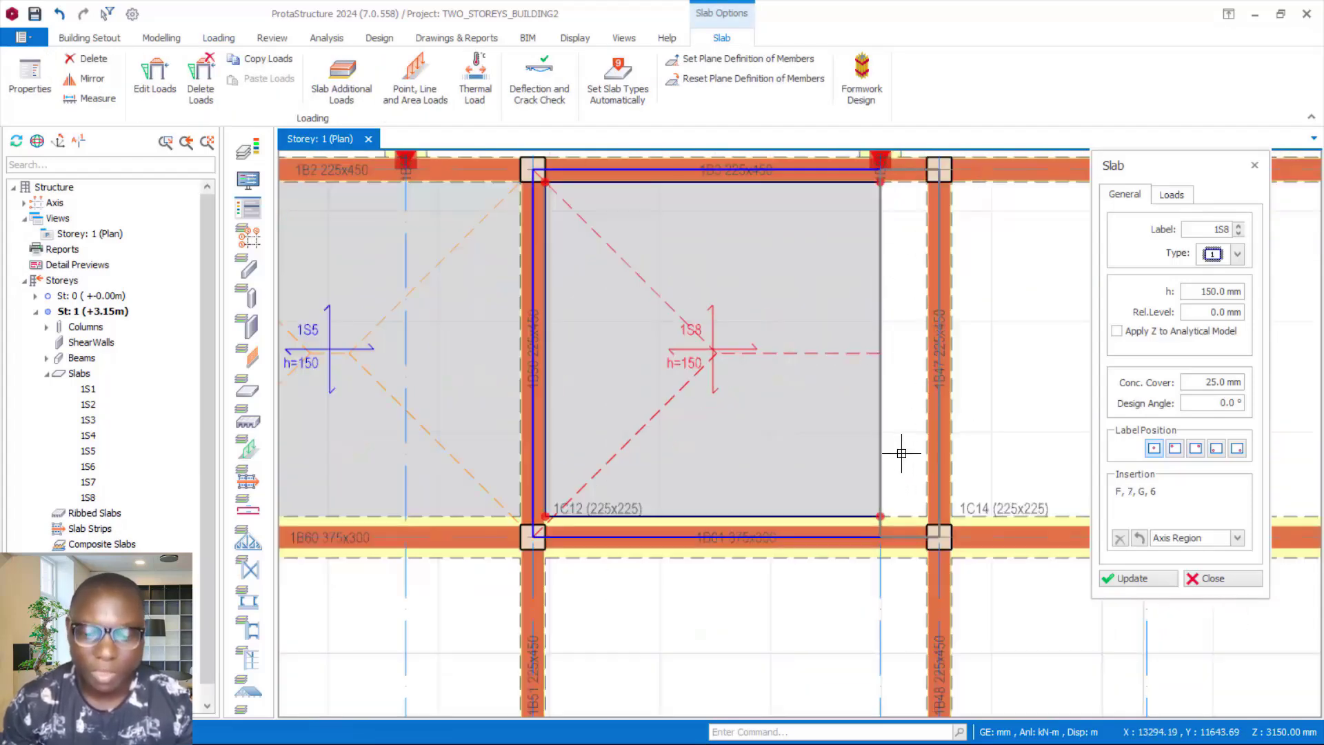
scroll(811, 566, down, 1)
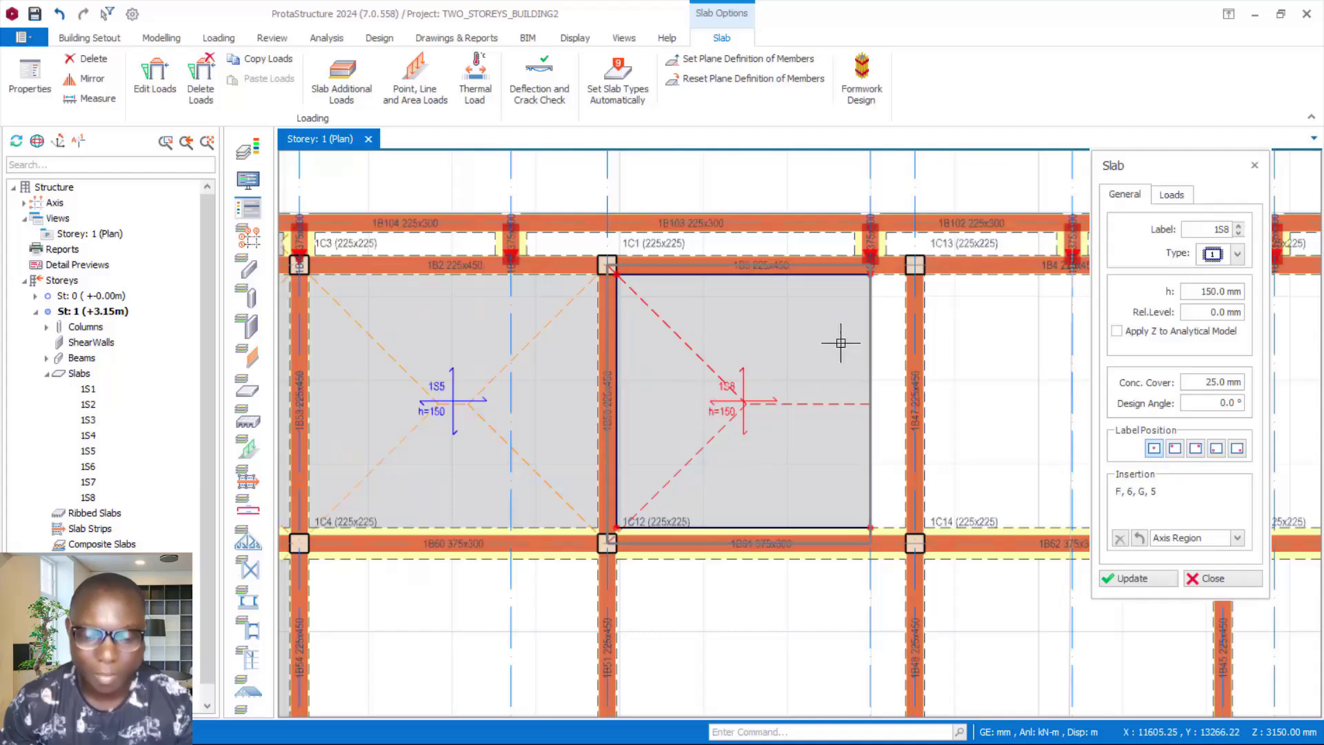
scroll(763, 493, down, 2)
scroll(763, 488, up, 2)
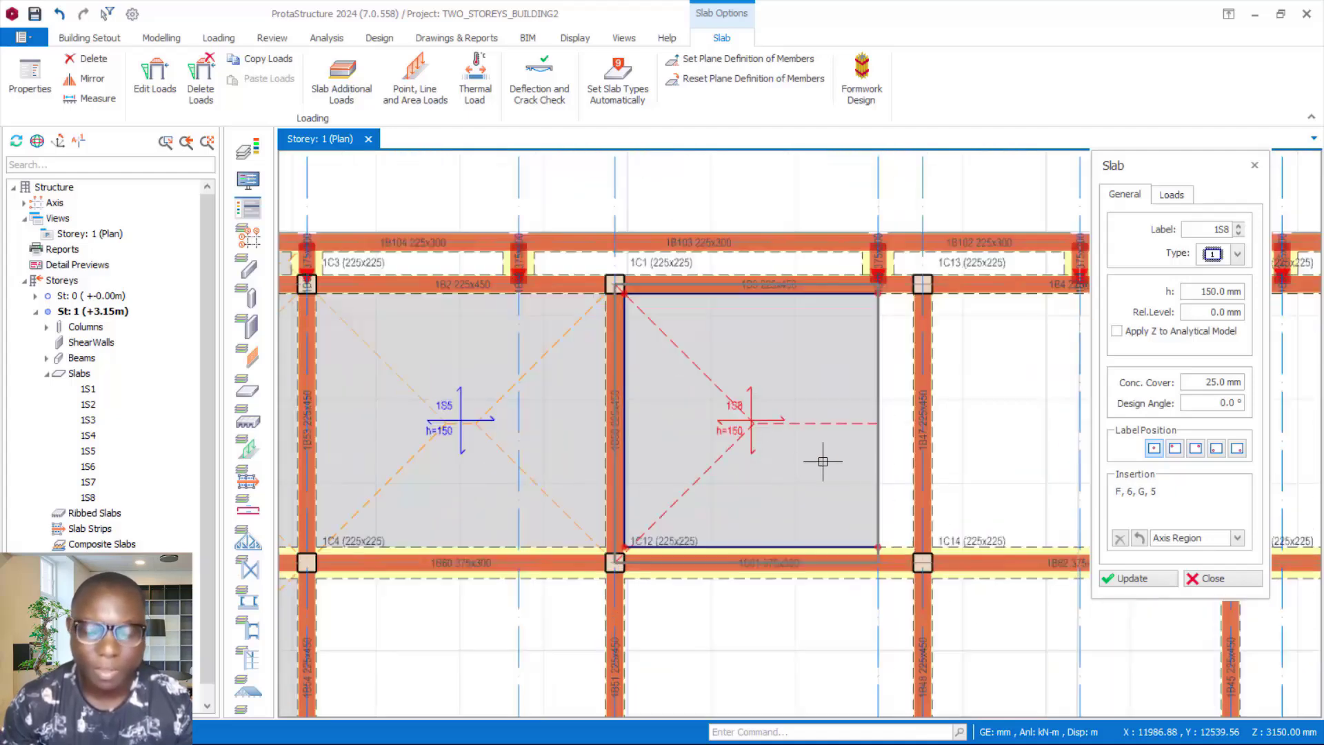
right_click(828, 403)
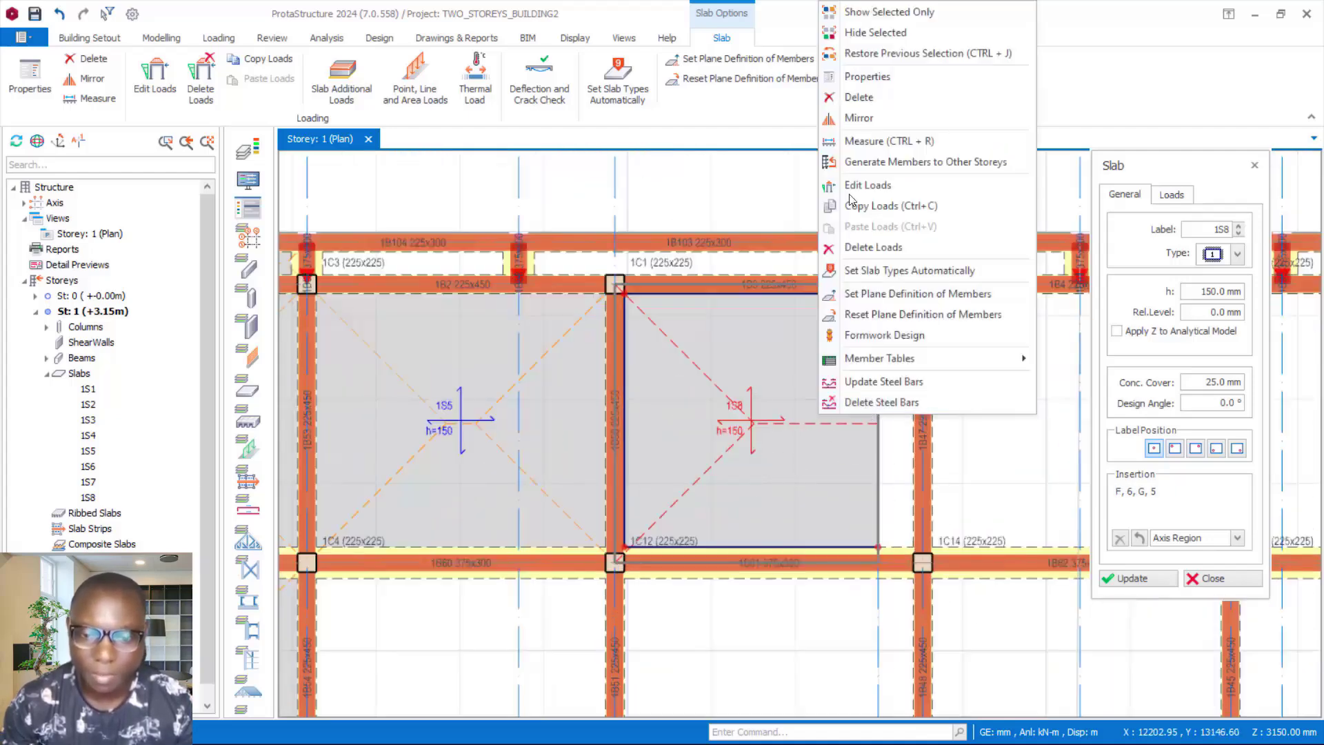
click(859, 96)
scroll(830, 366, down, 3)
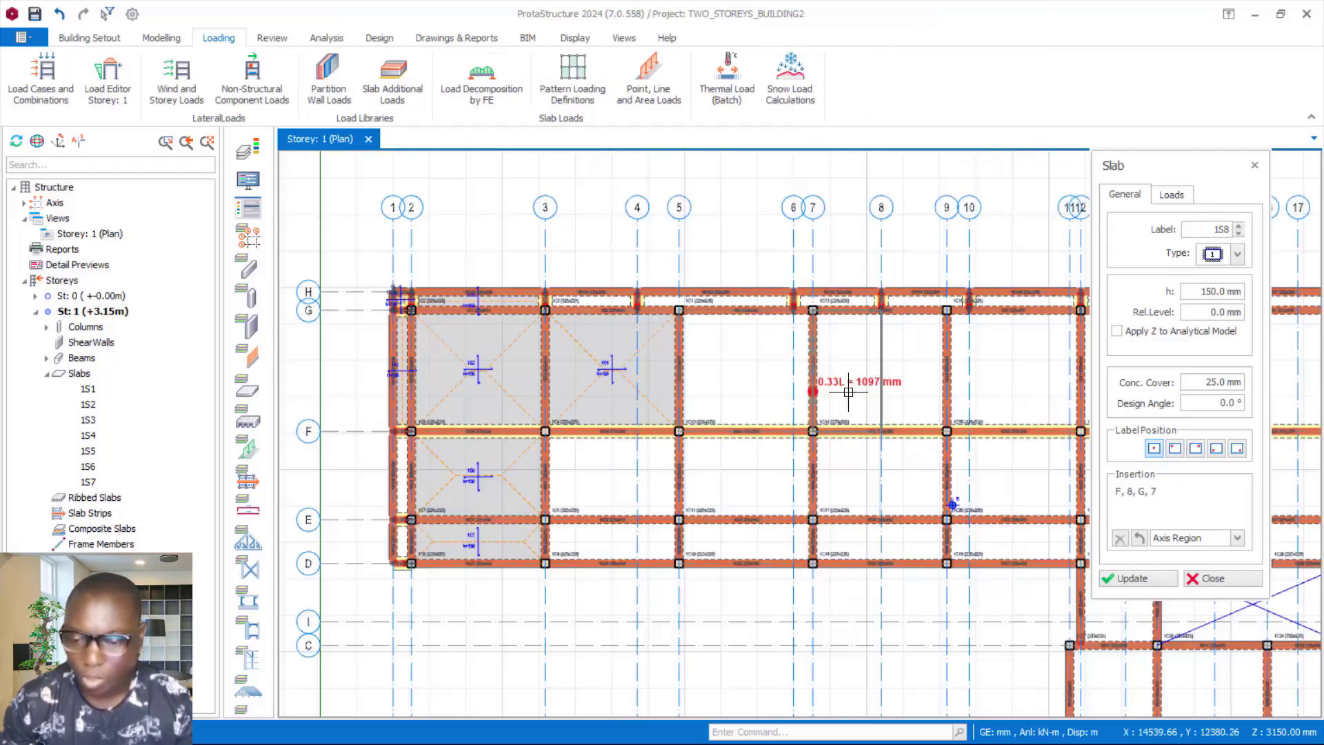
Insert 150 mm slabs by Beam Region in the five F-G panels between axes 5 and 18
click(1201, 541)
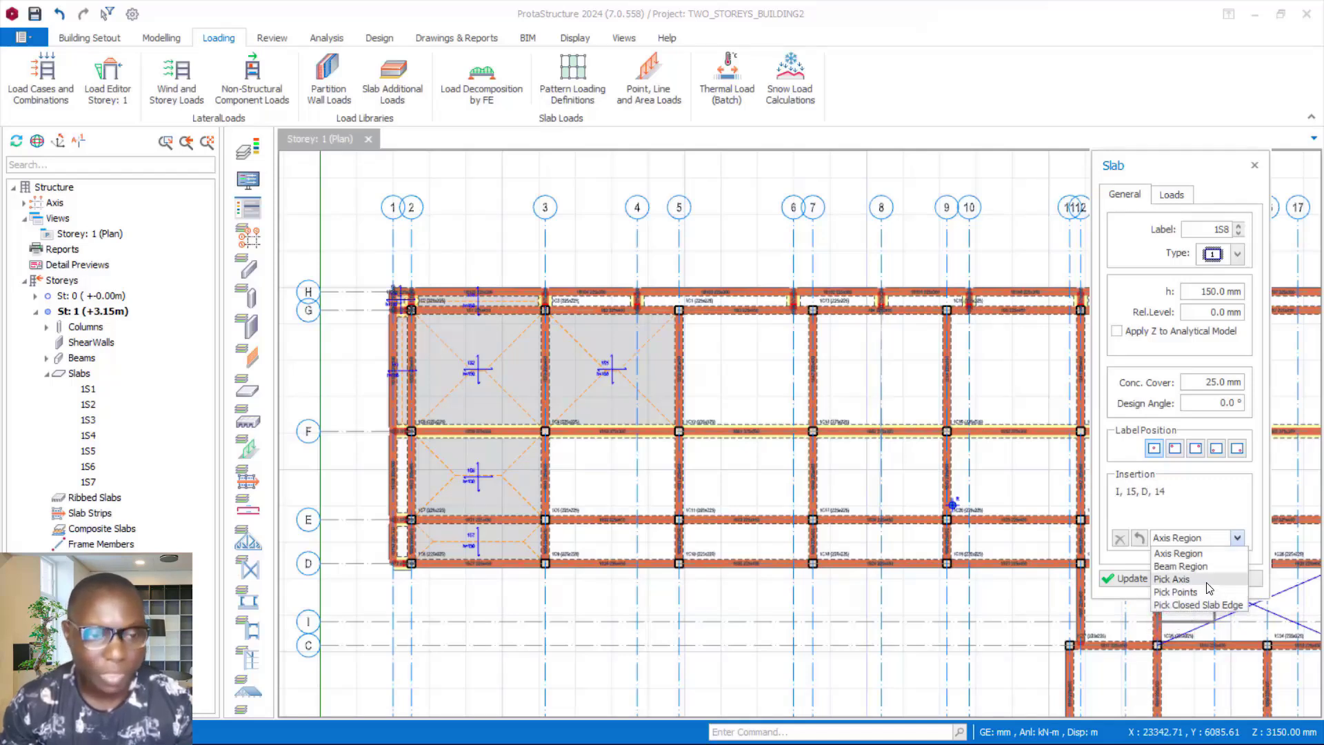
click(164, 38)
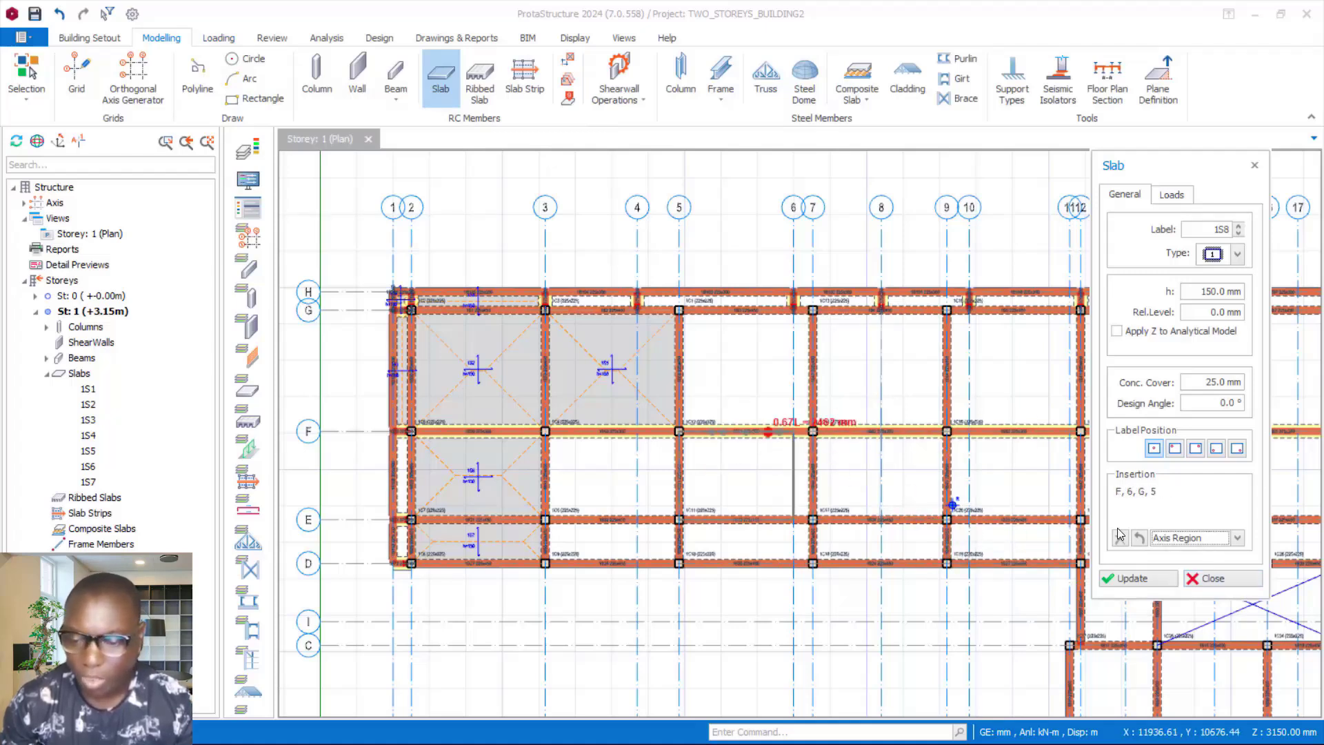
click(1212, 539)
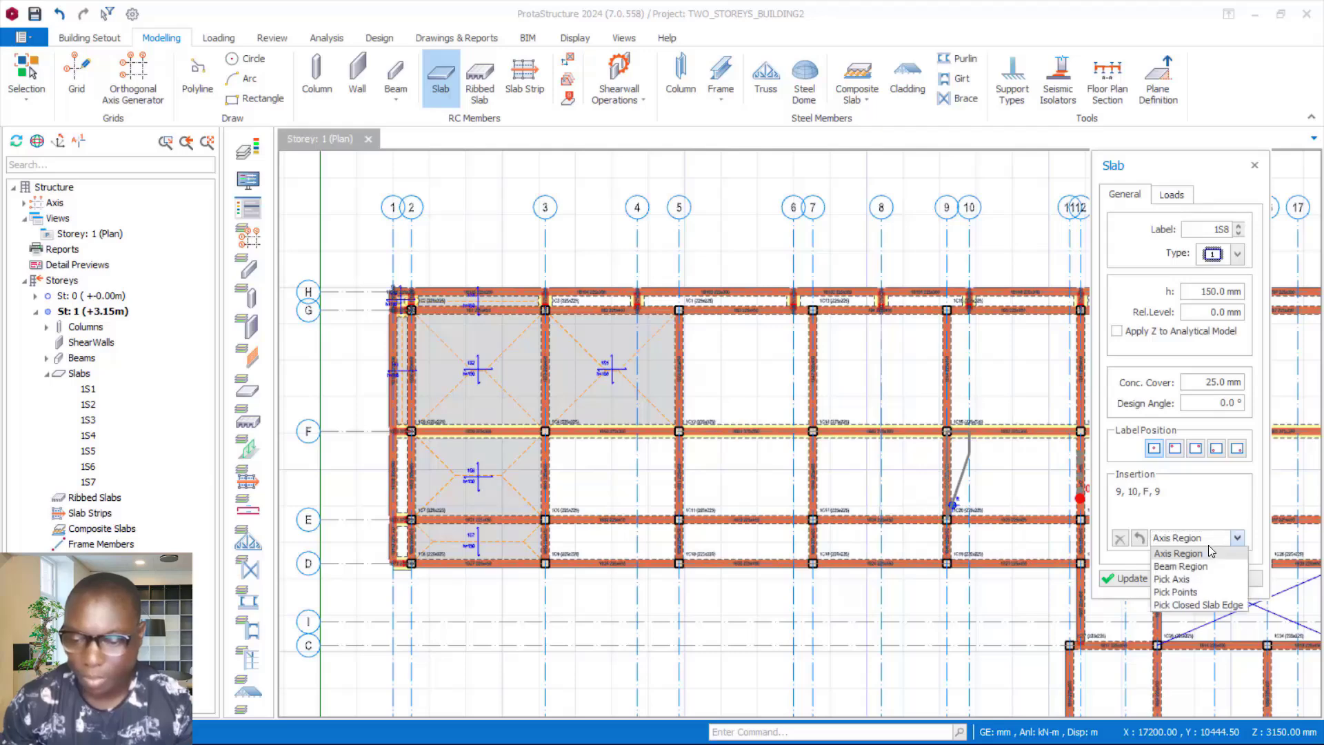
click(1180, 566)
click(894, 391)
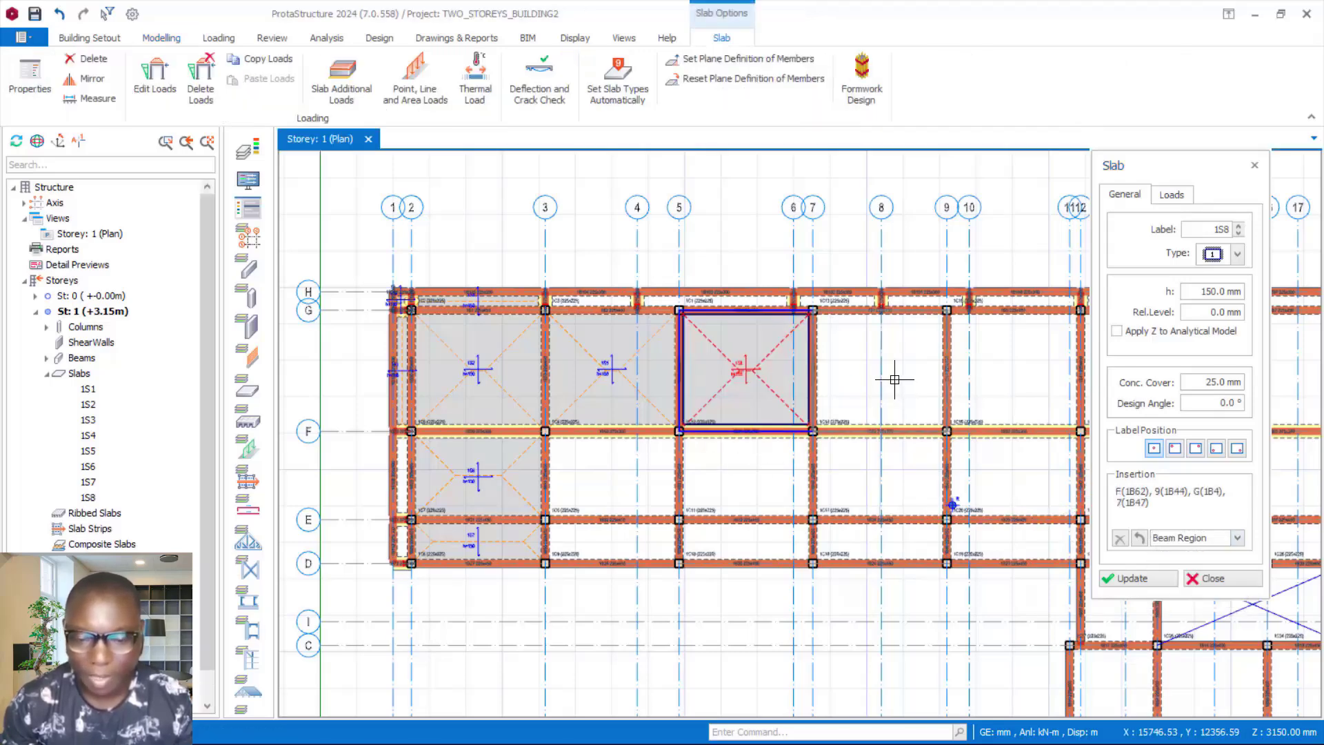
click(886, 379)
scroll(783, 437, down, 3)
click(801, 387)
scroll(899, 404, up, 2)
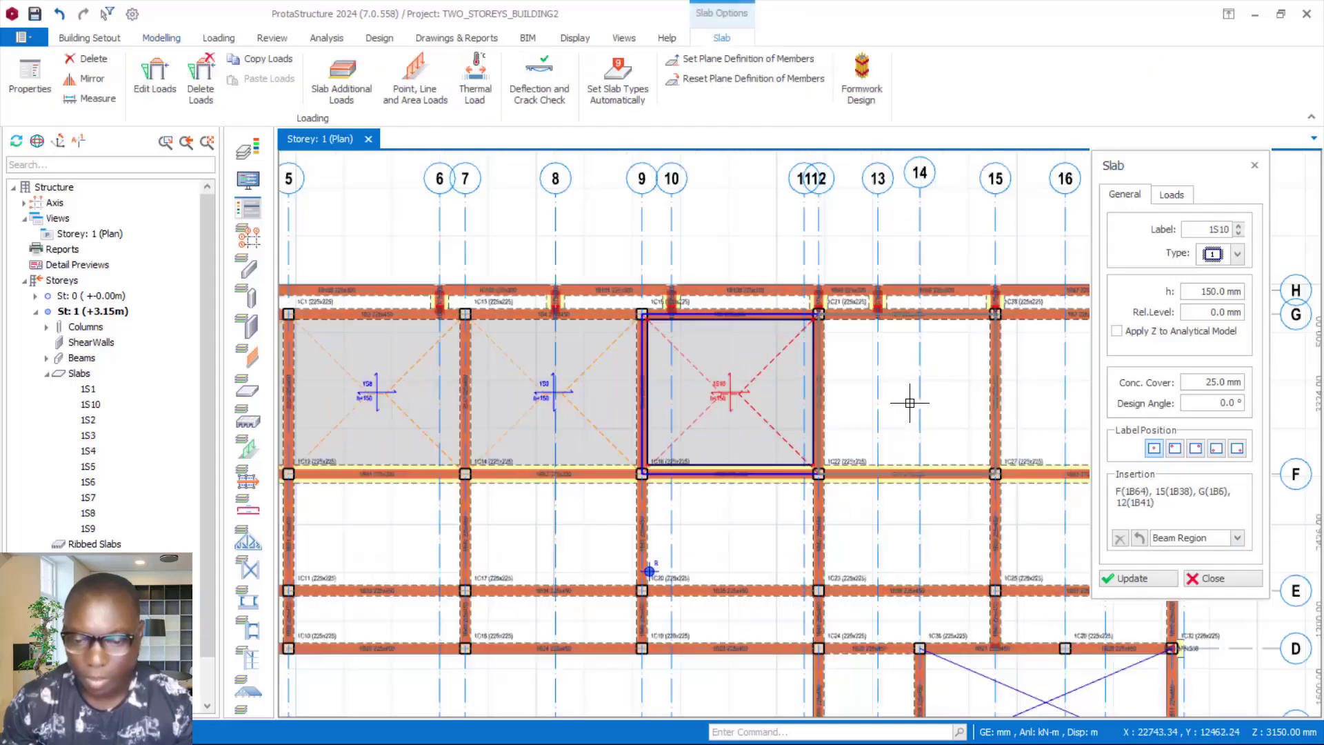
click(909, 401)
scroll(870, 421, down, 2)
click(996, 413)
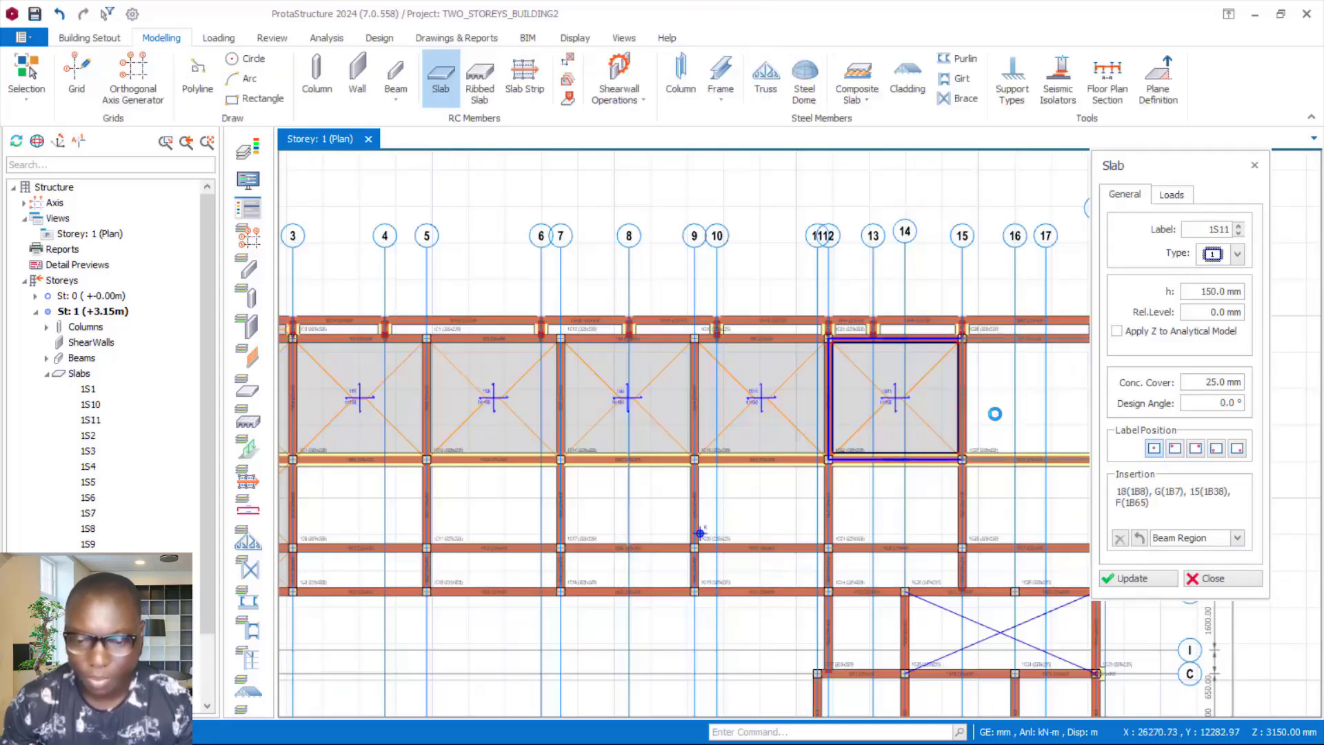
Insert 150 mm slabs by Beam Region in the six E-F panels from axis 18 back to axis 3
scroll(791, 360, down, 2)
scroll(791, 359, up, 3)
click(933, 443)
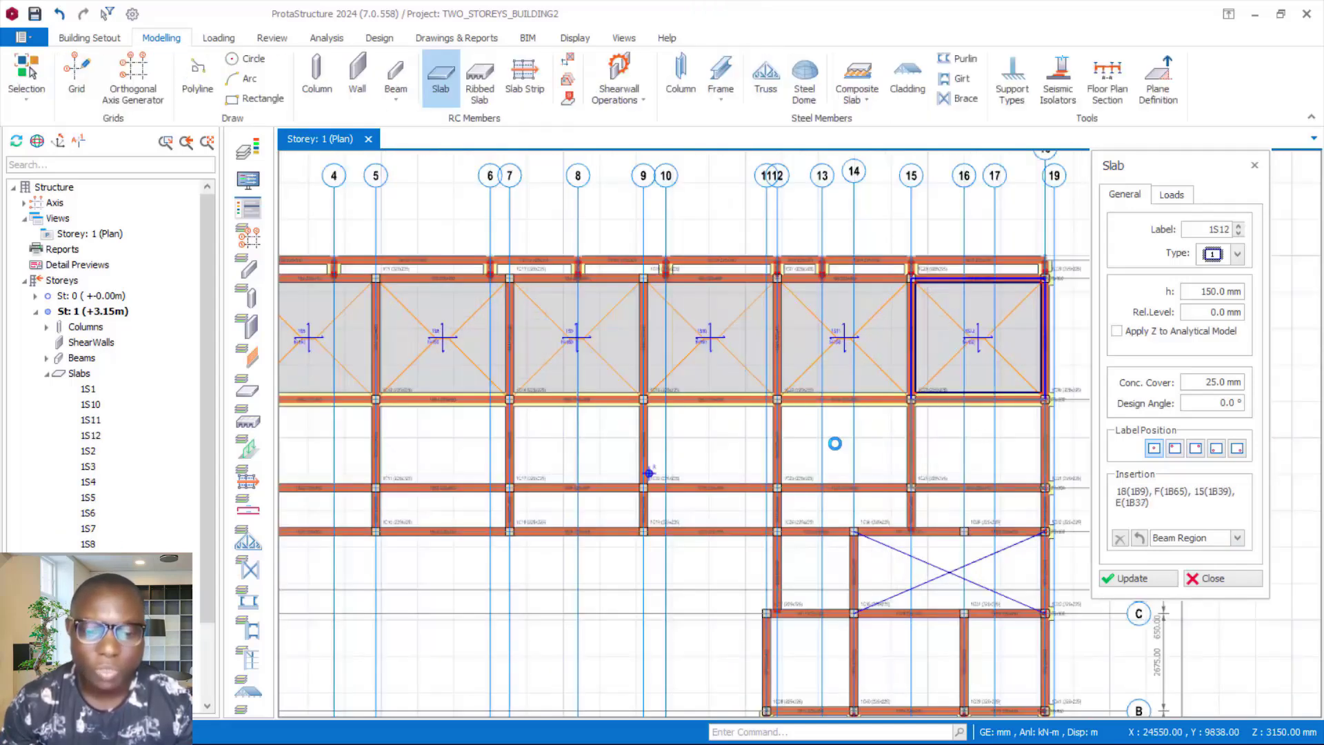
click(826, 447)
click(717, 450)
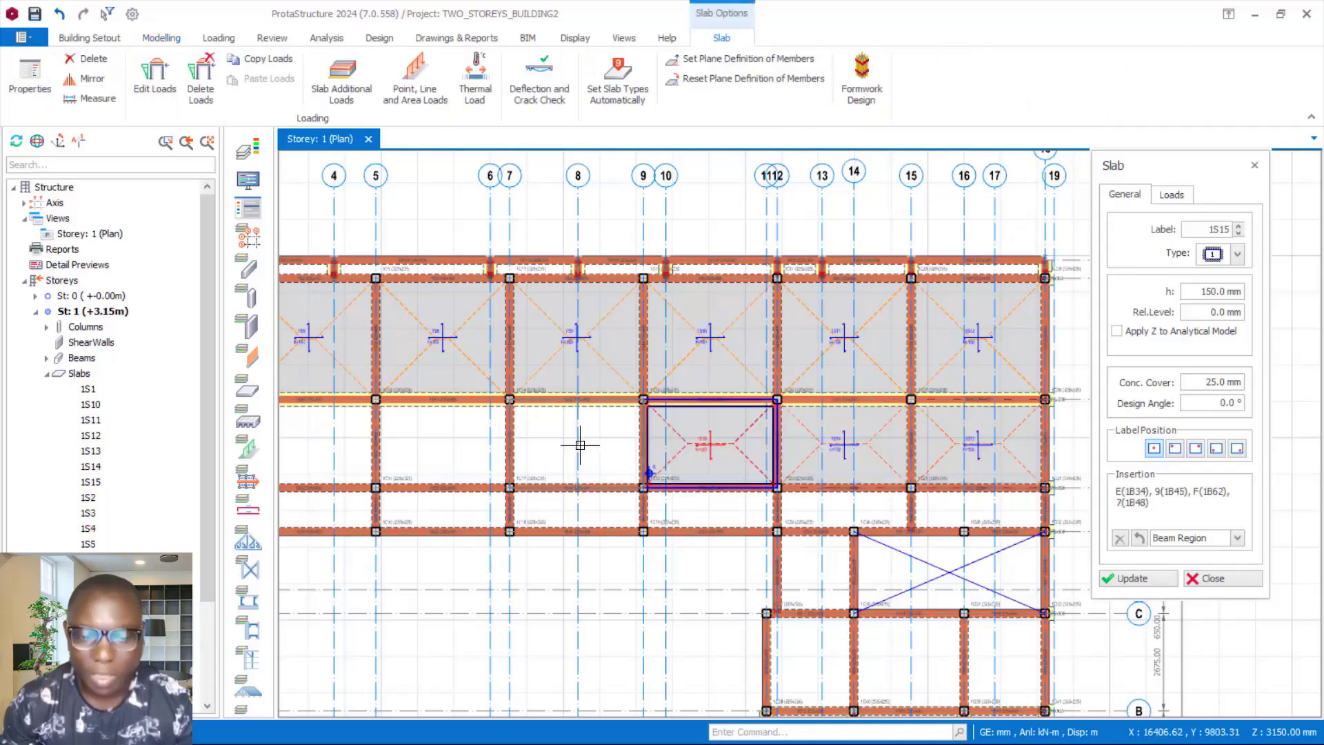
click(551, 434)
scroll(802, 400, down, 2)
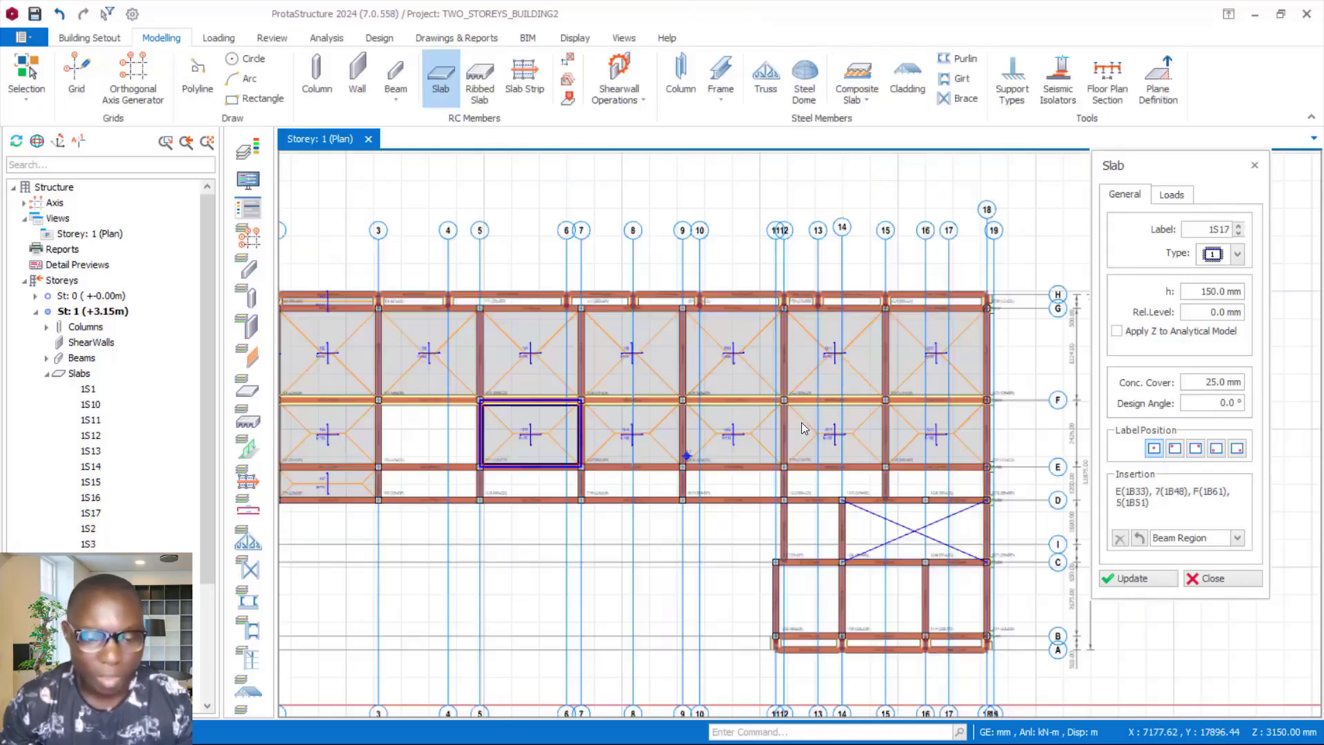
click(517, 443)
click(463, 437)
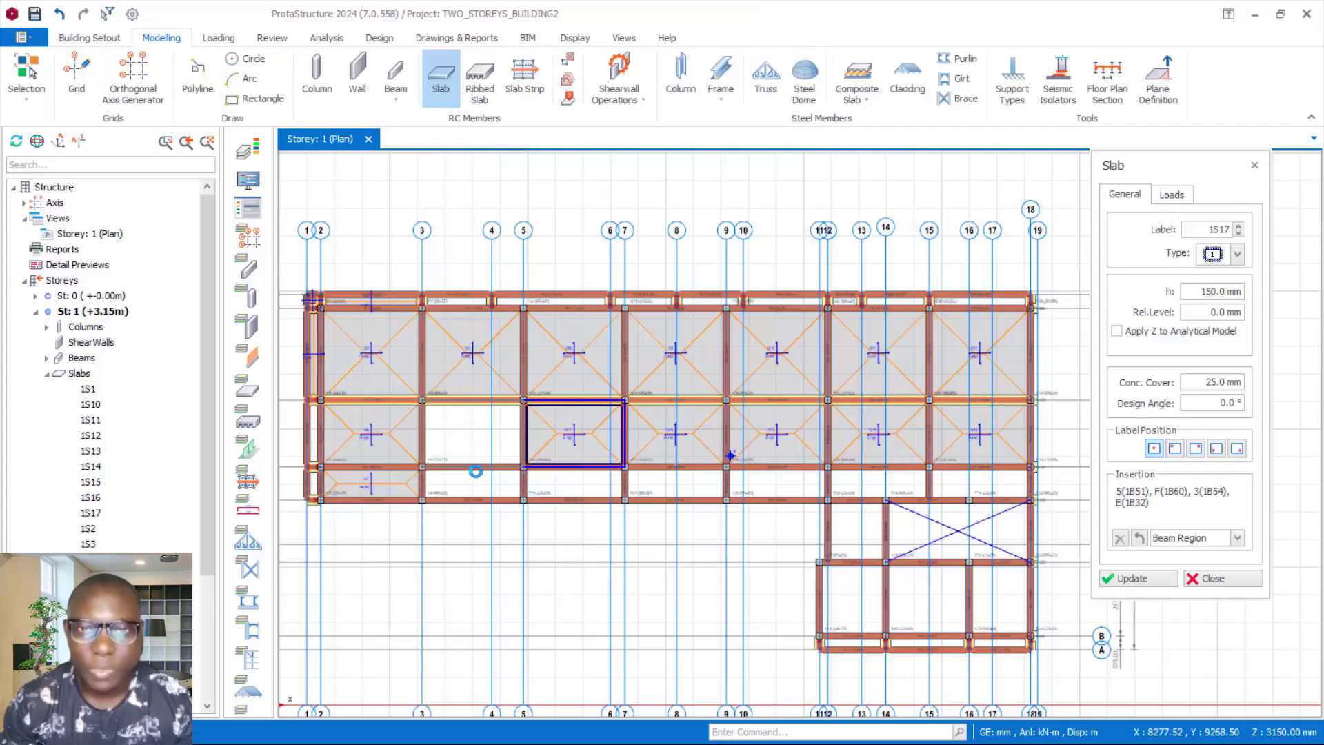
Insert 150 mm slabs by Beam Region in the six narrow D-E panels from axis 3 to axis 18
scroll(488, 516, up, 1)
scroll(488, 515, up, 2)
click(463, 469)
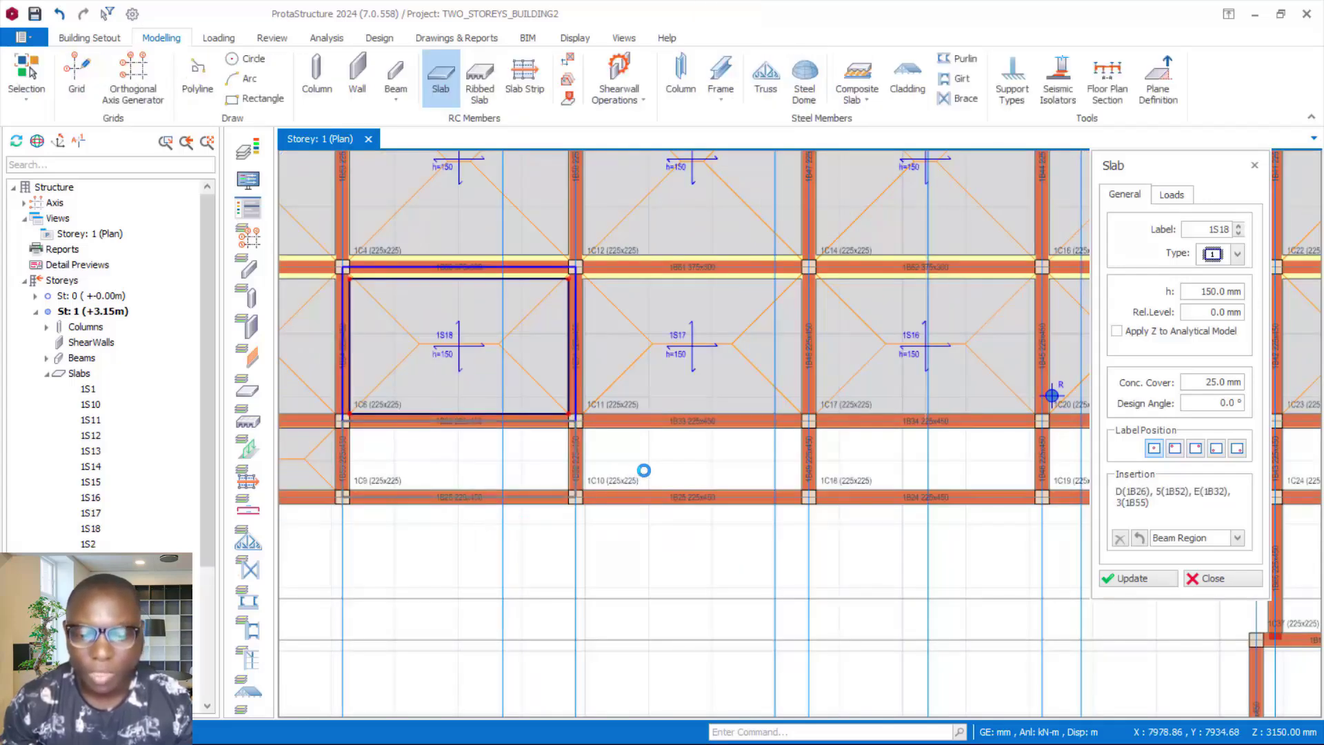
scroll(492, 476, down, 1)
click(656, 468)
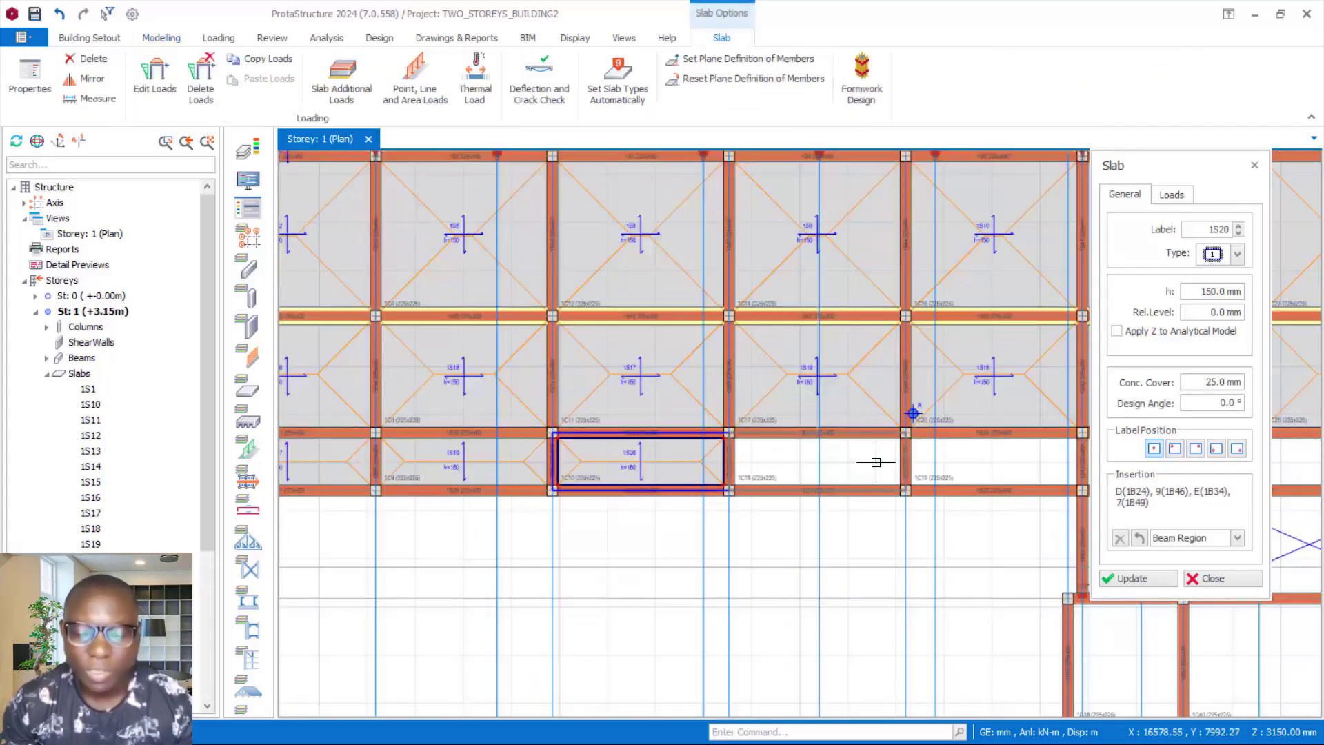
scroll(666, 441, down, 2)
click(817, 462)
scroll(783, 420, up, 2)
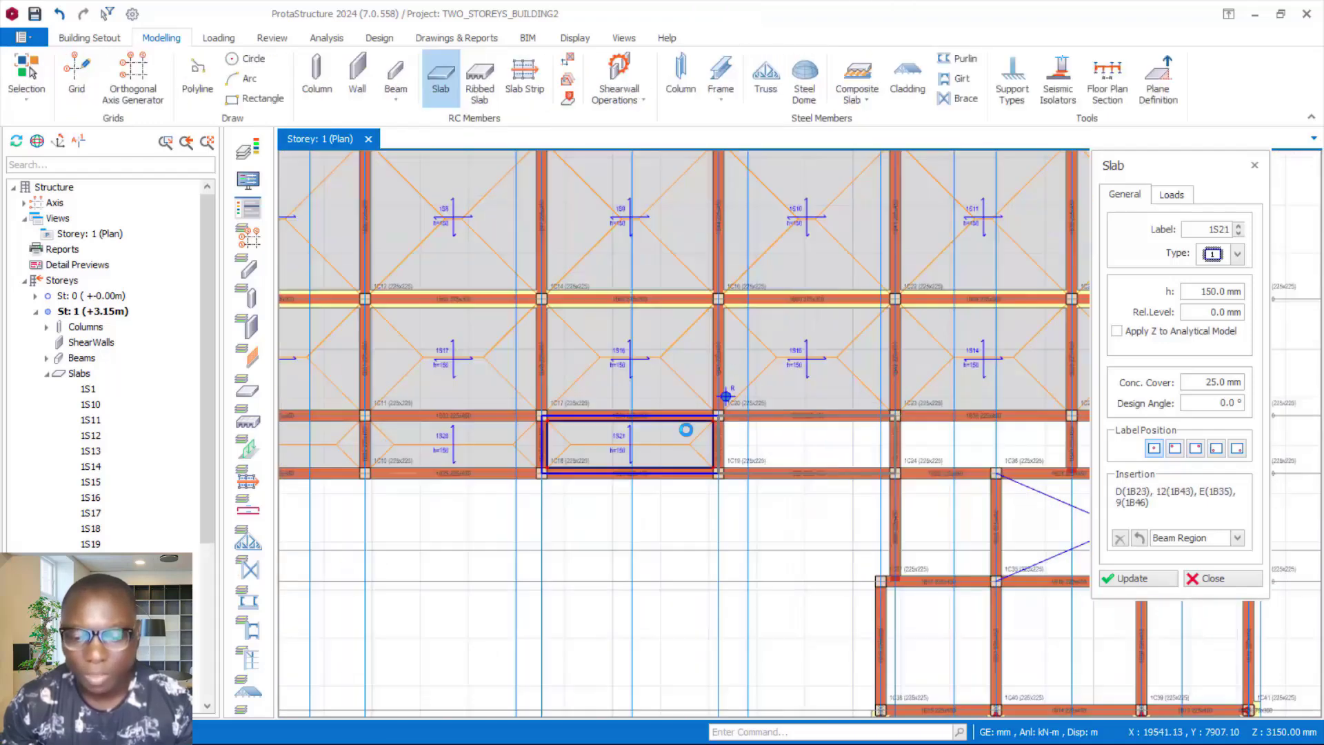
click(993, 462)
scroll(790, 475, down, 1)
scroll(896, 469, up, 2)
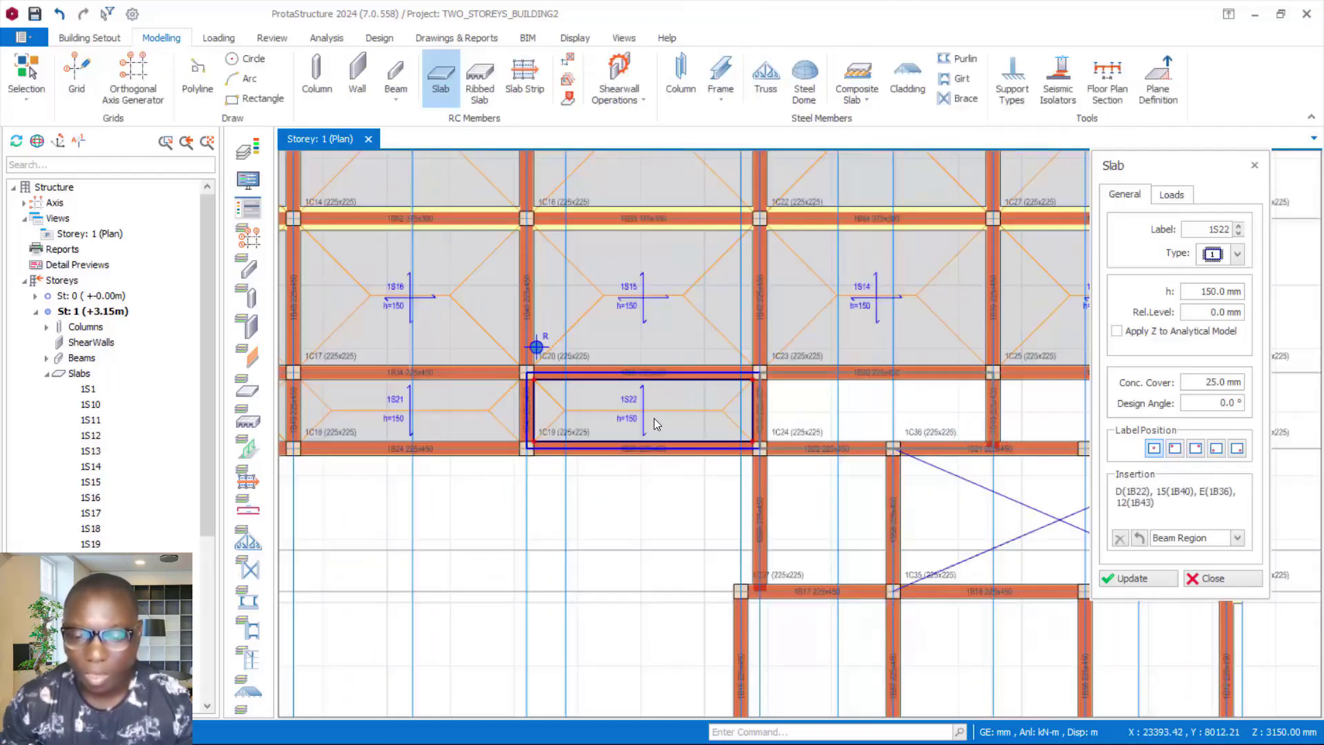
scroll(675, 428, down, 1)
click(876, 410)
scroll(965, 414, up, 1)
click(1048, 410)
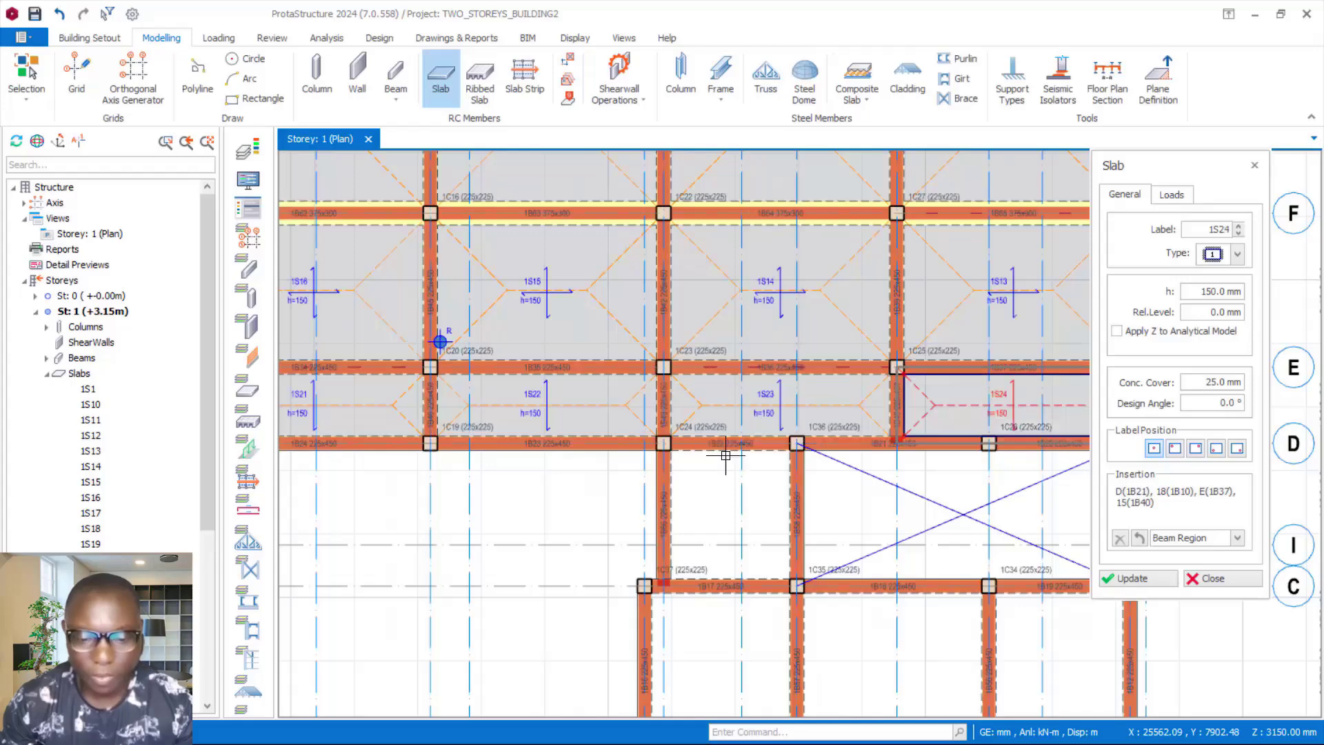
Insert 150 mm slabs by Beam Region in panel 12-14/C-D and in the B-C panels 11-14, 14-16 and 16-18
scroll(725, 455, down, 2)
click(717, 476)
scroll(731, 524, down, 1)
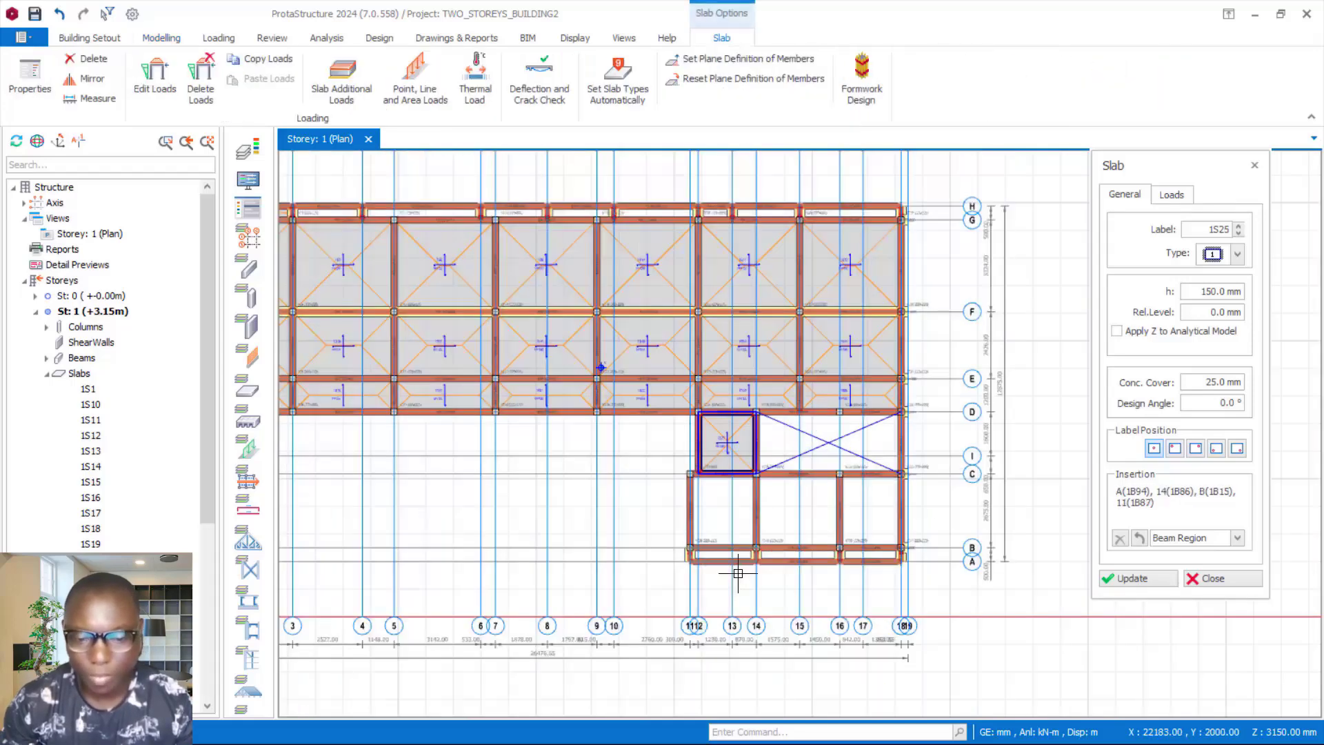
scroll(717, 469, up, 2)
click(681, 443)
scroll(865, 435, down, 1)
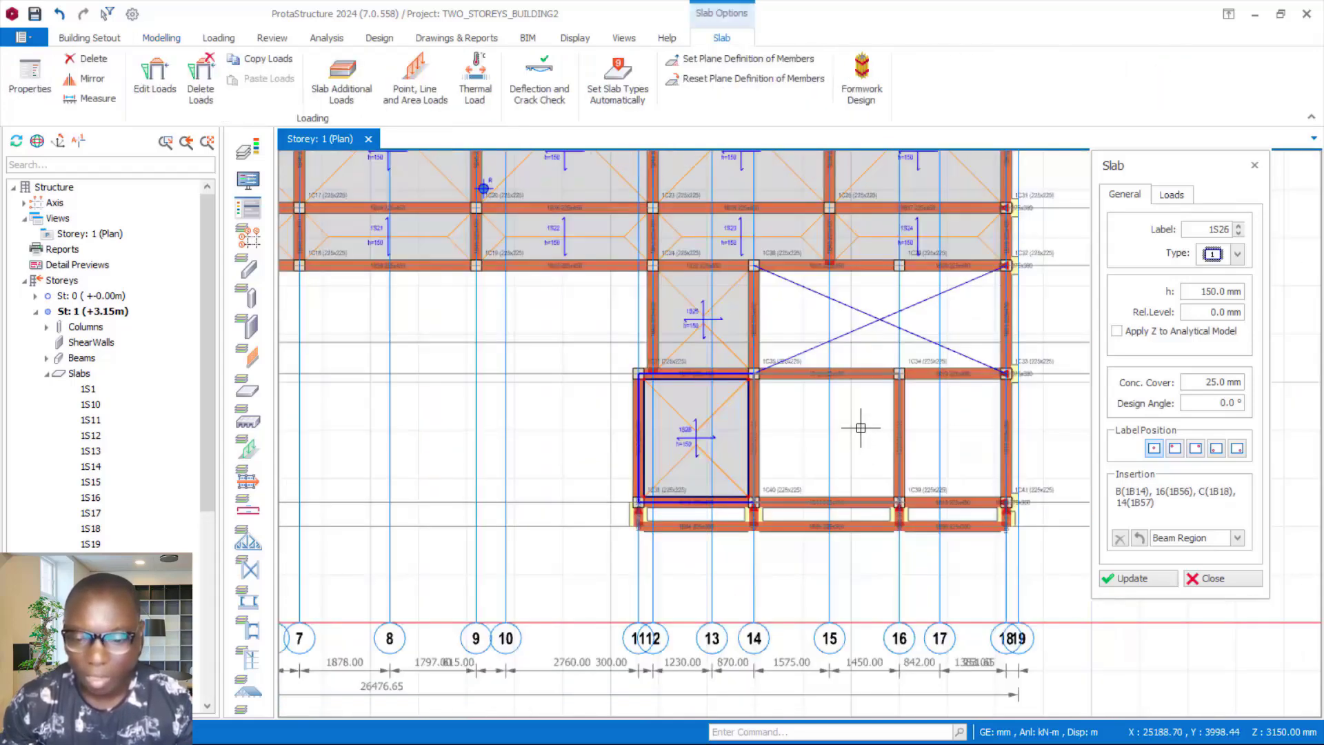
click(860, 427)
click(975, 433)
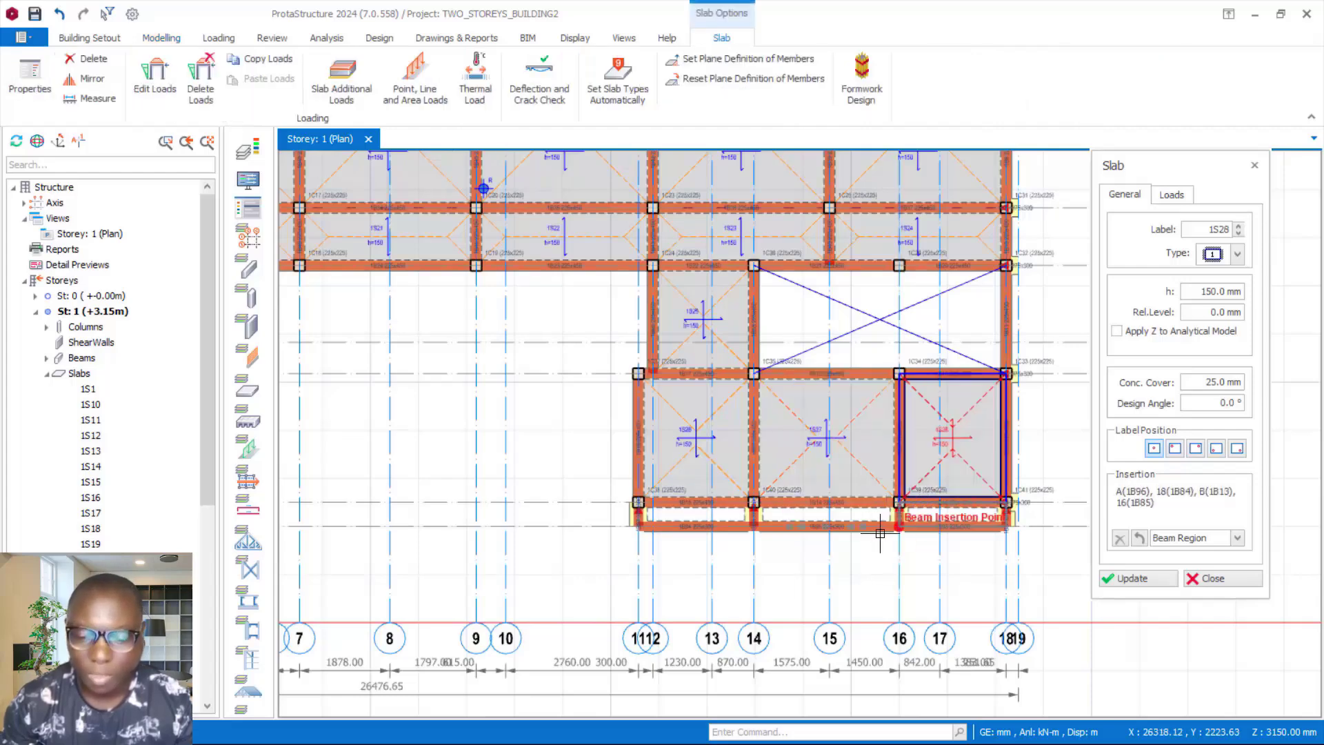
Insert 150 mm slabs by Beam Region in the narrow A-B edge panels 16-18, 14-16 and 11-14
scroll(999, 552, up, 2)
scroll(996, 467, up, 2)
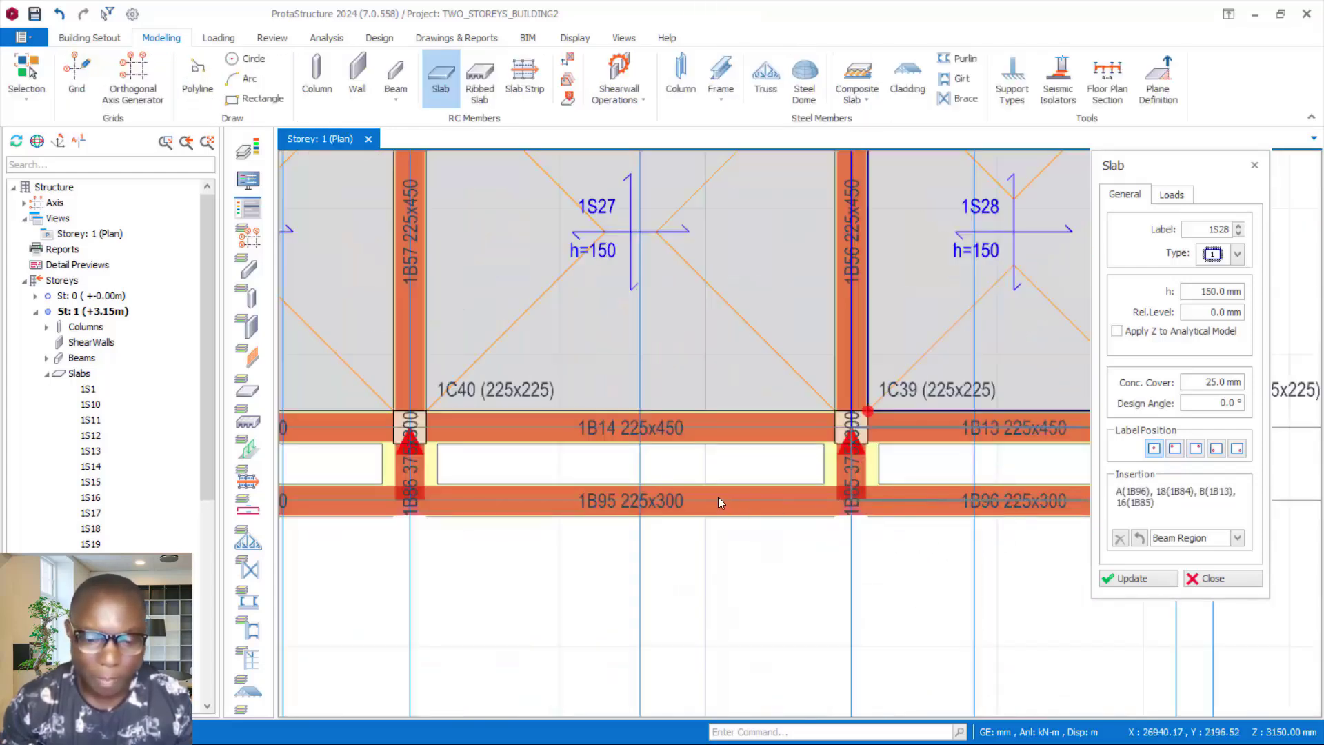
scroll(720, 502, down, 2)
click(979, 463)
click(755, 471)
scroll(690, 510, down, 1)
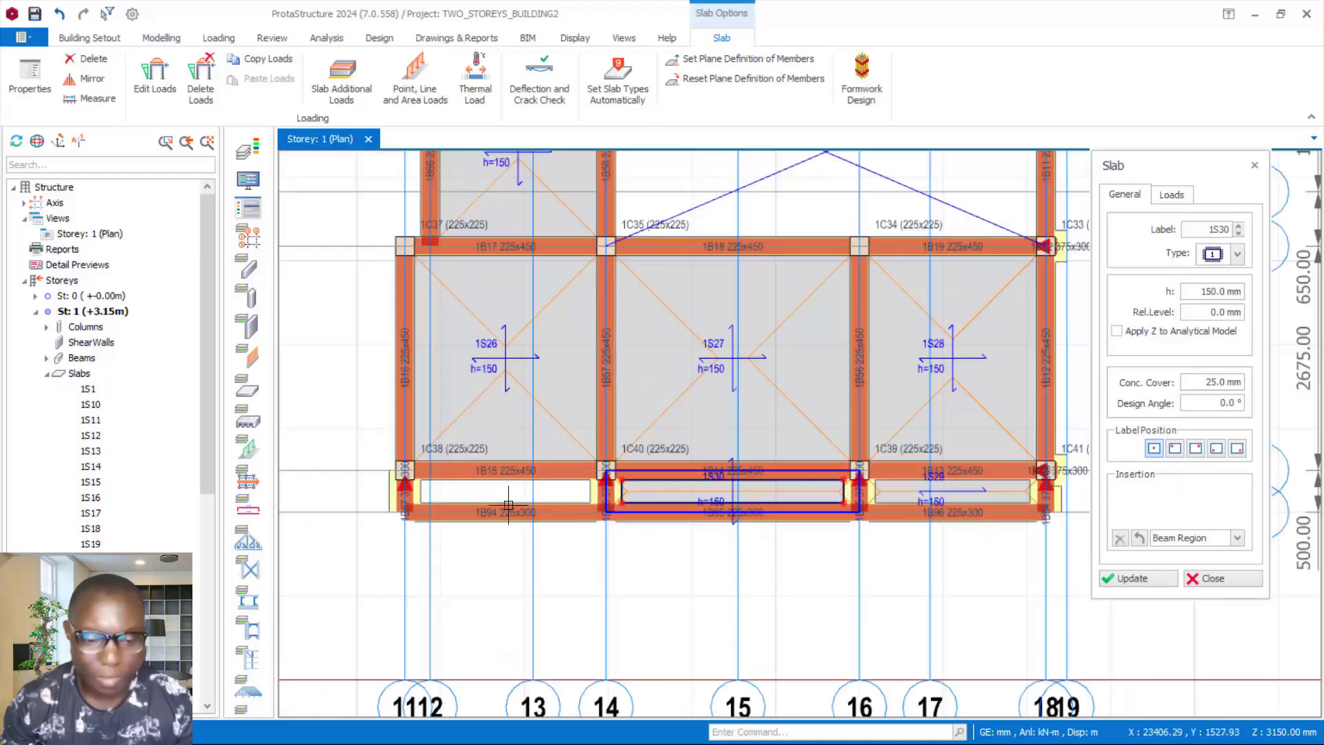
click(509, 505)
scroll(996, 557, down, 2)
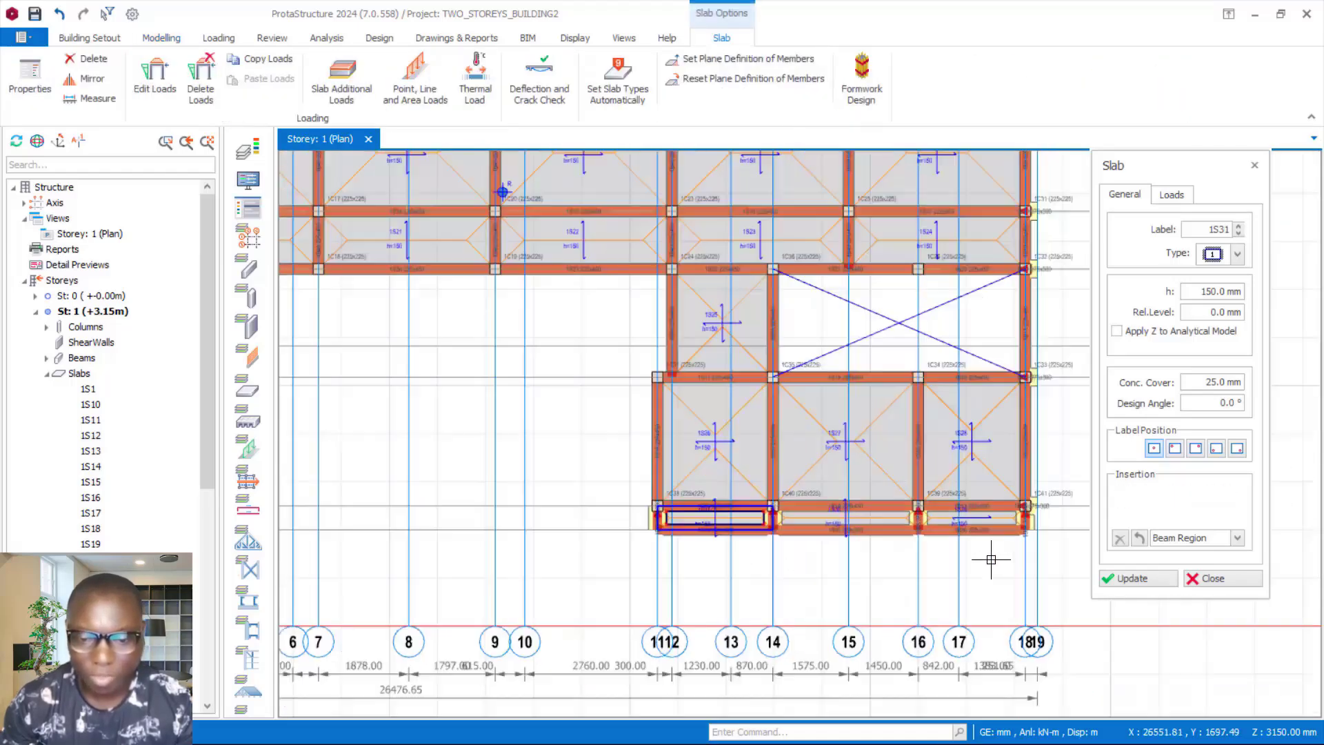
scroll(761, 495, down, 2)
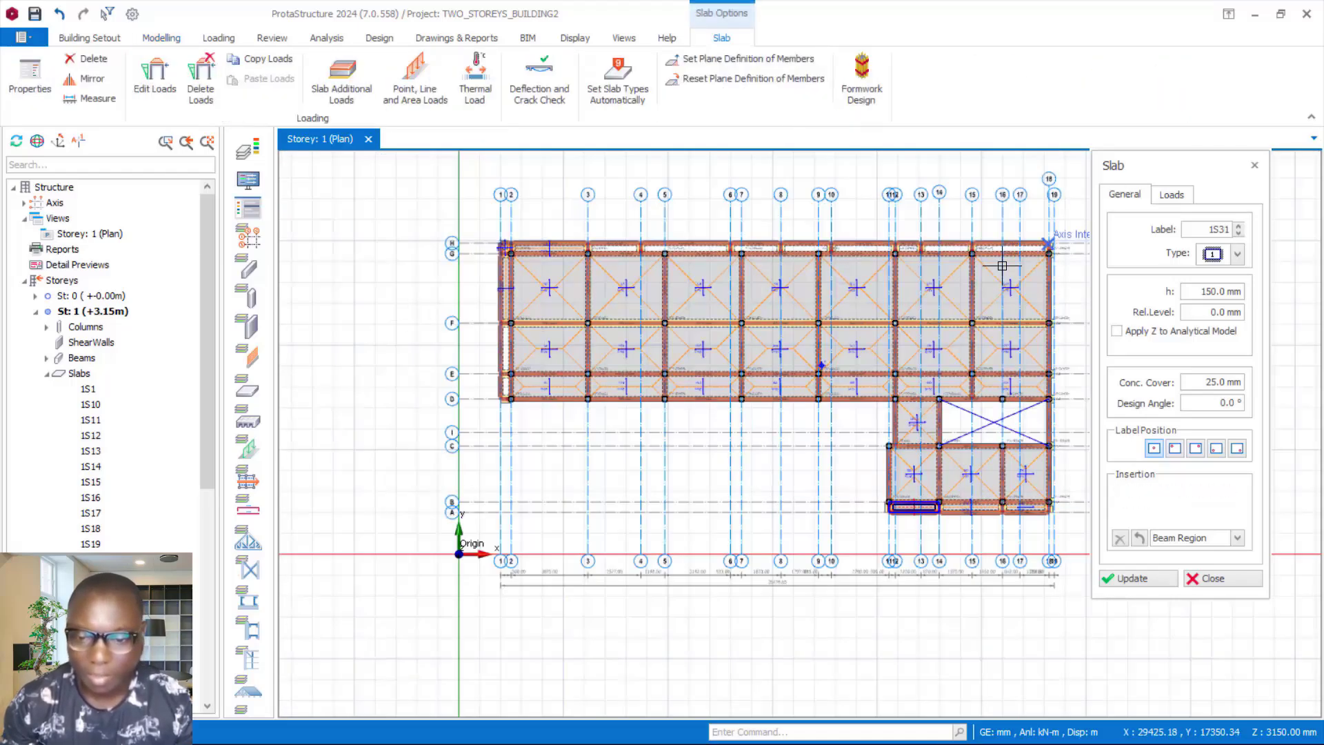
Insert 150 mm slabs by Beam Region in the narrow G-H edge panels 15-18, 13-15 and 12-13
scroll(1043, 207, up, 3)
scroll(1043, 207, up, 2)
click(881, 260)
scroll(881, 260, down, 2)
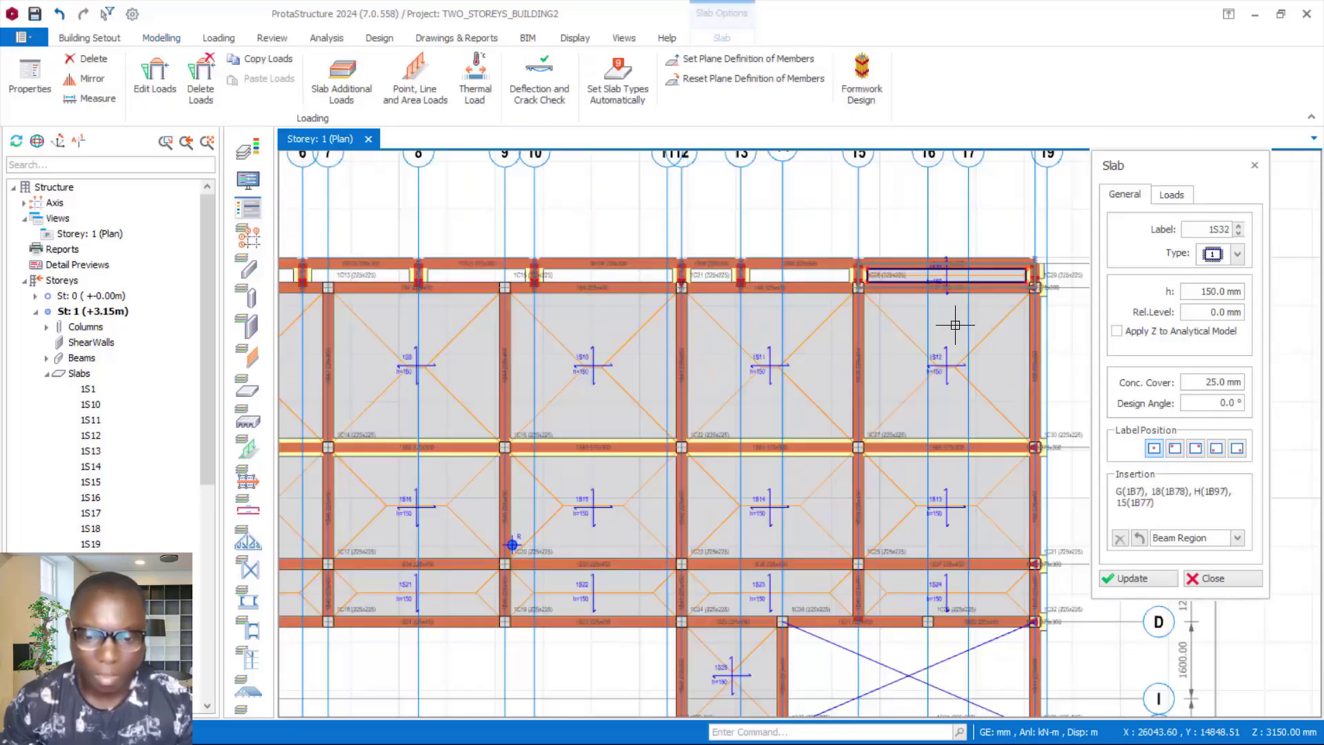
scroll(782, 281, up, 2)
click(818, 259)
scroll(841, 283, up, 2)
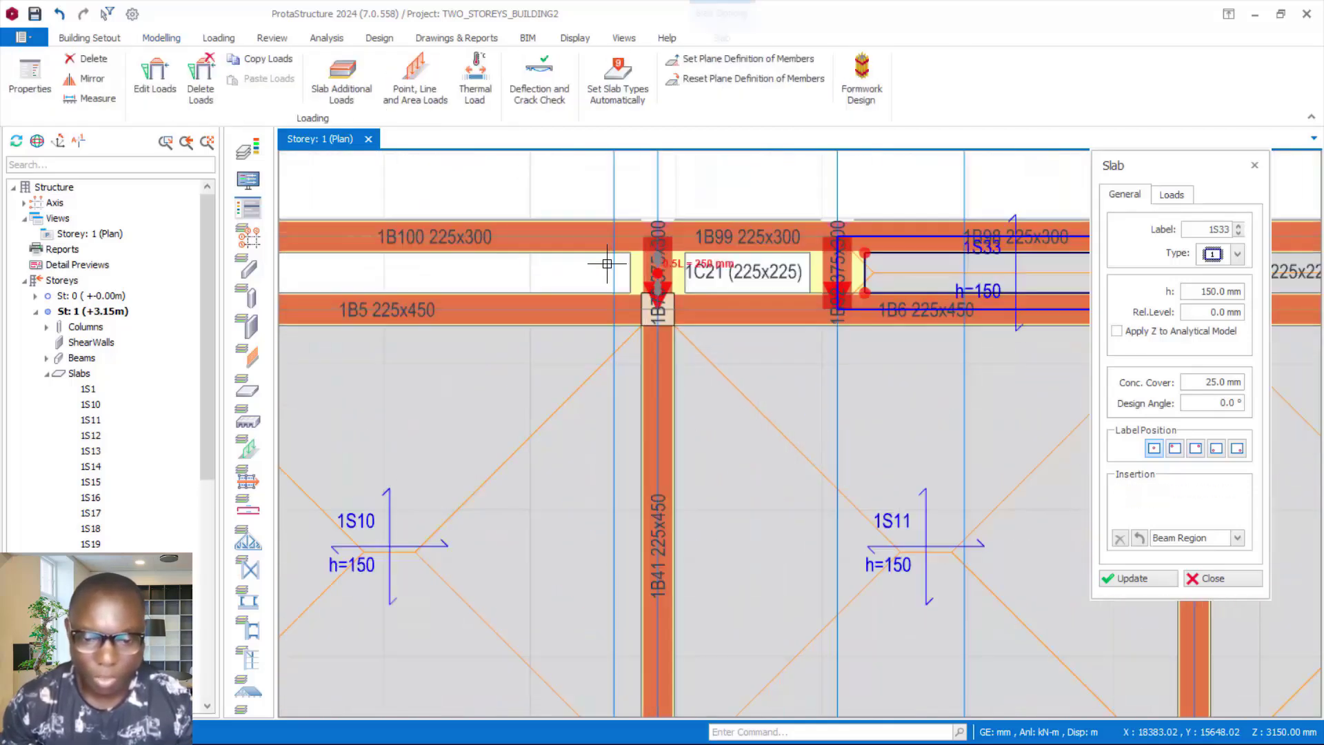
click(793, 282)
scroll(759, 287, down, 3)
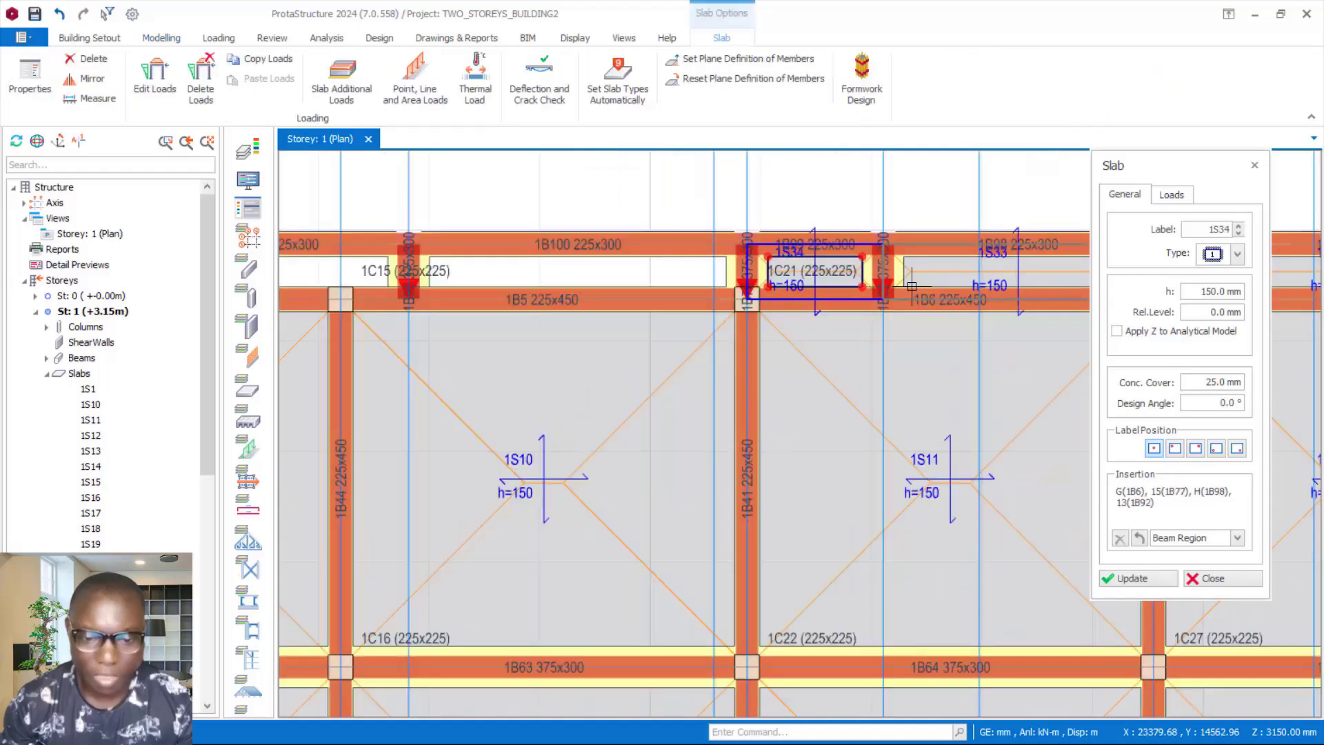
Insert 150 mm slabs by Beam Region in the narrow G-H edge panels 10-12, 8-10 and 6-8
scroll(733, 289, up, 2)
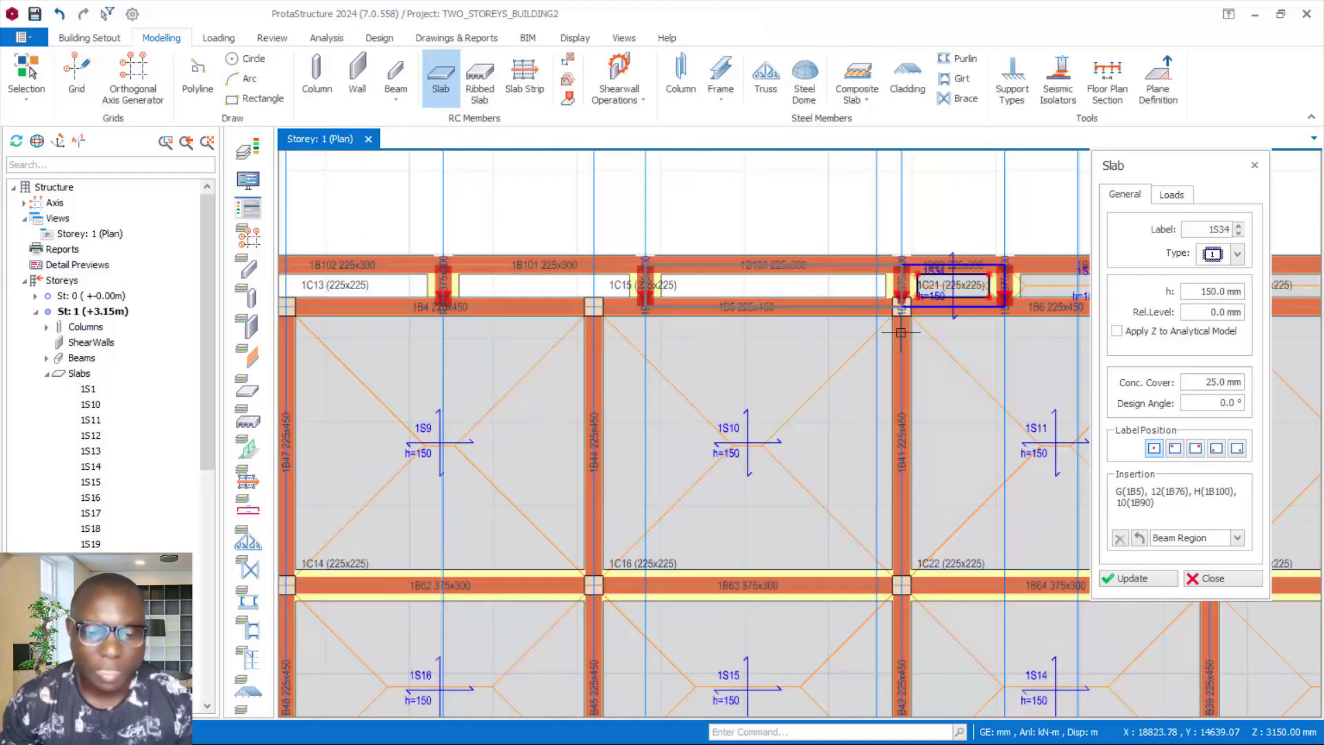
scroll(900, 332, down, 3)
click(662, 299)
scroll(701, 292, up, 3)
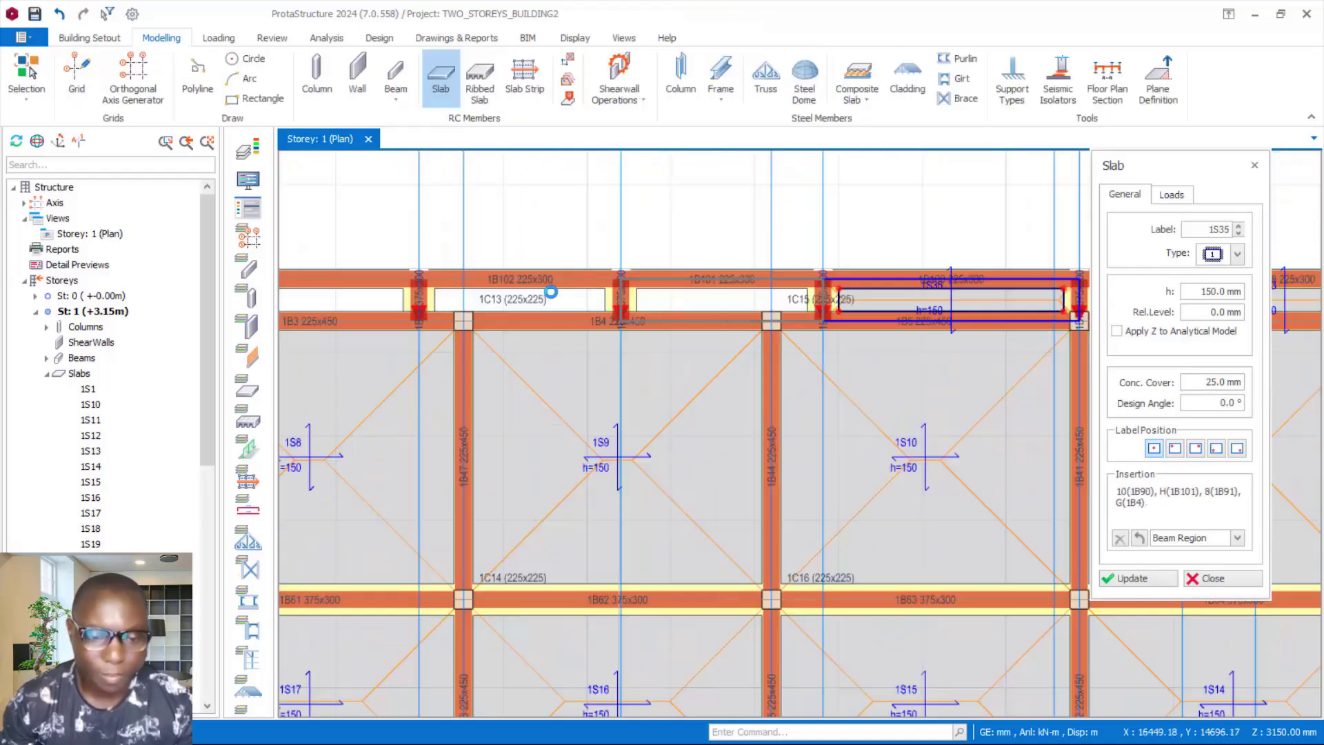
click(703, 299)
scroll(915, 352, down, 3)
click(697, 311)
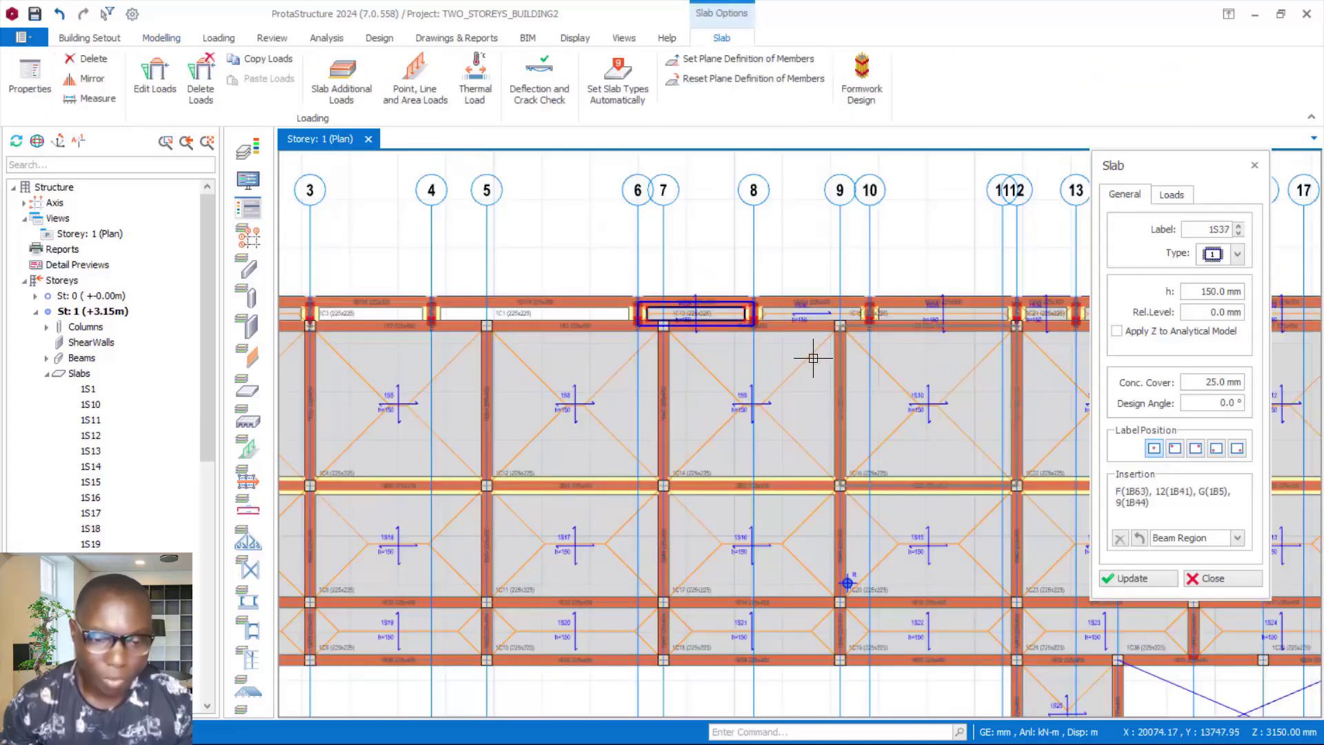
Insert 150 mm slabs by Beam Region in the narrow G-H edge panels 4-6 and 3-4
scroll(512, 310, up, 3)
scroll(566, 306, down, 3)
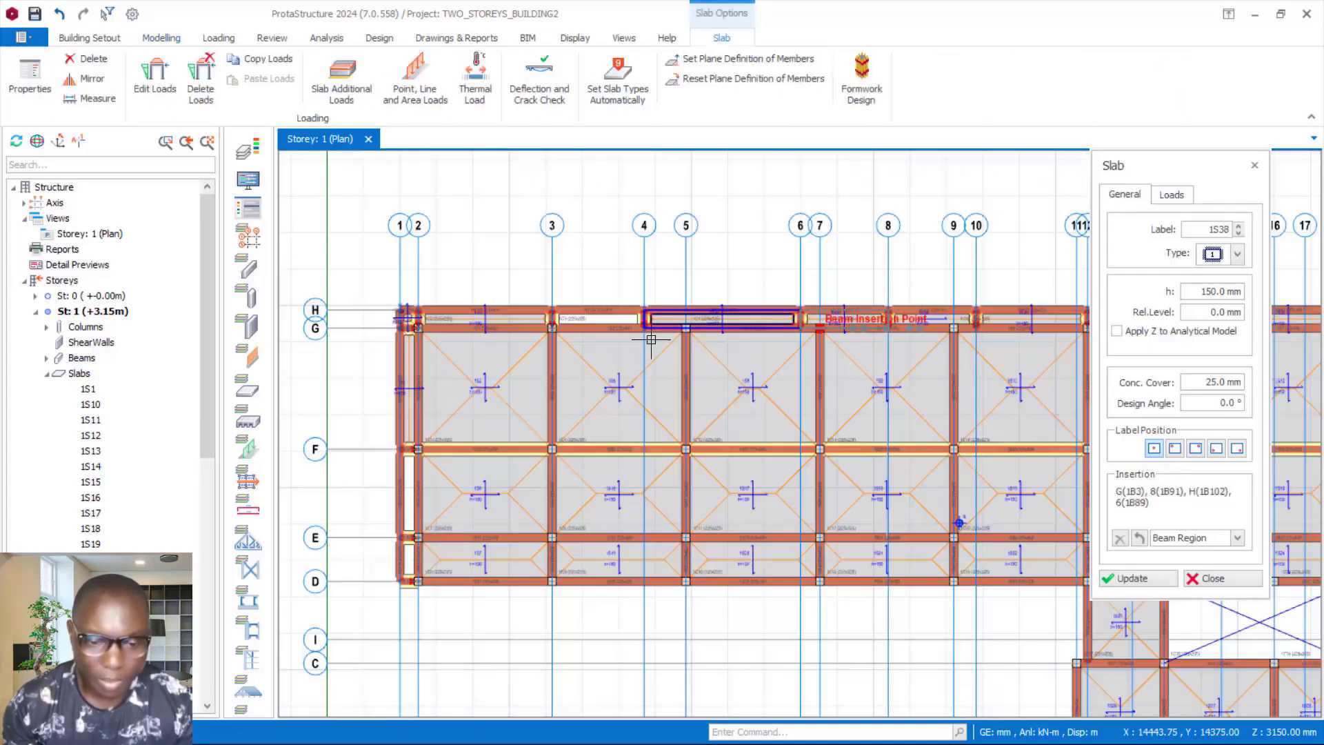
click(586, 308)
scroll(607, 308, up, 3)
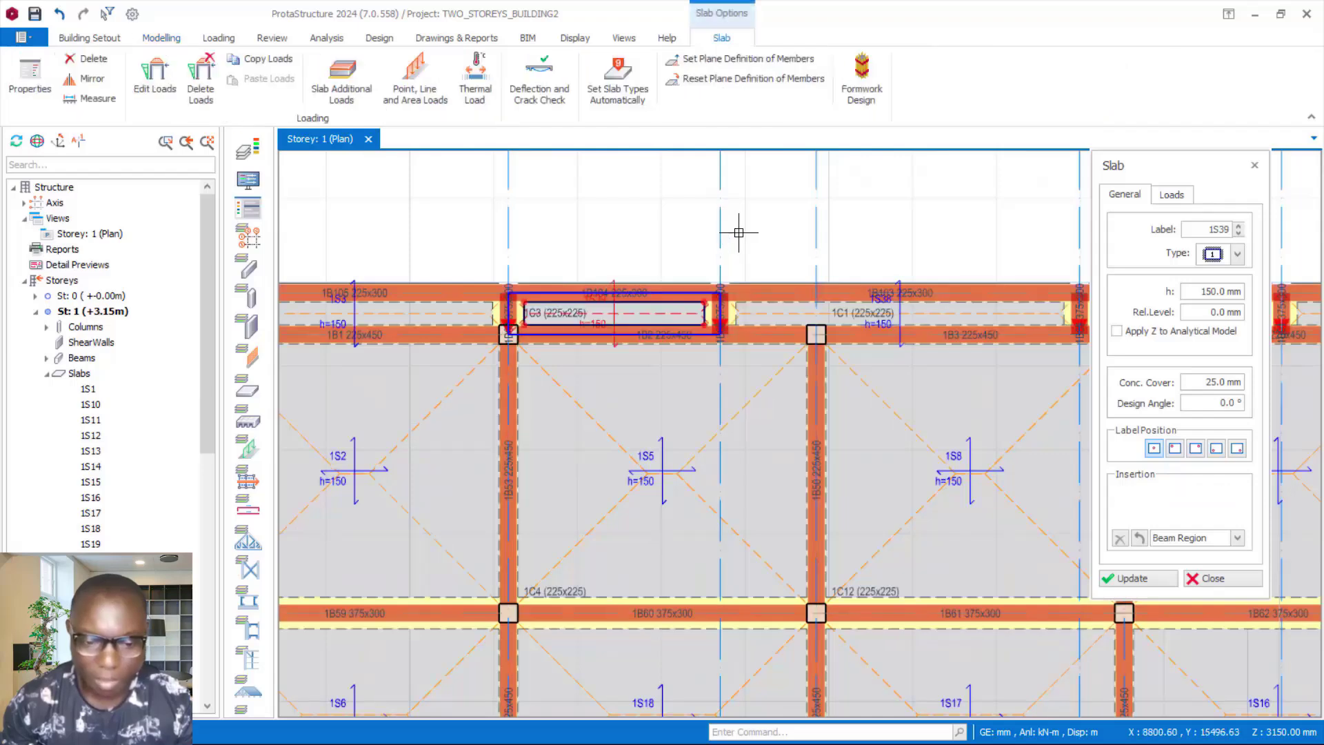
Insert 150 mm slabs by Beam Region in the narrow 1-2 edge panels E-F and D-E
scroll(731, 238, down, 3)
click(488, 476)
scroll(484, 492, up, 3)
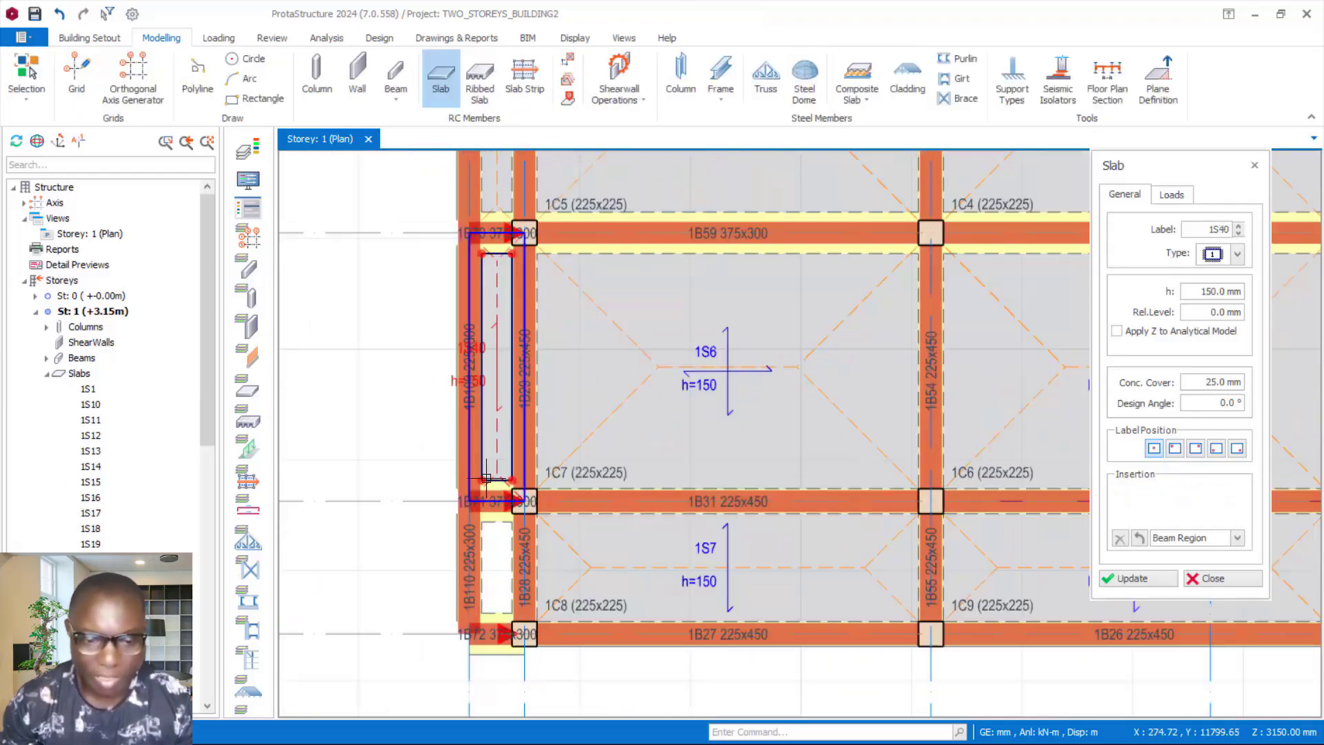
click(491, 559)
scroll(491, 558, down, 3)
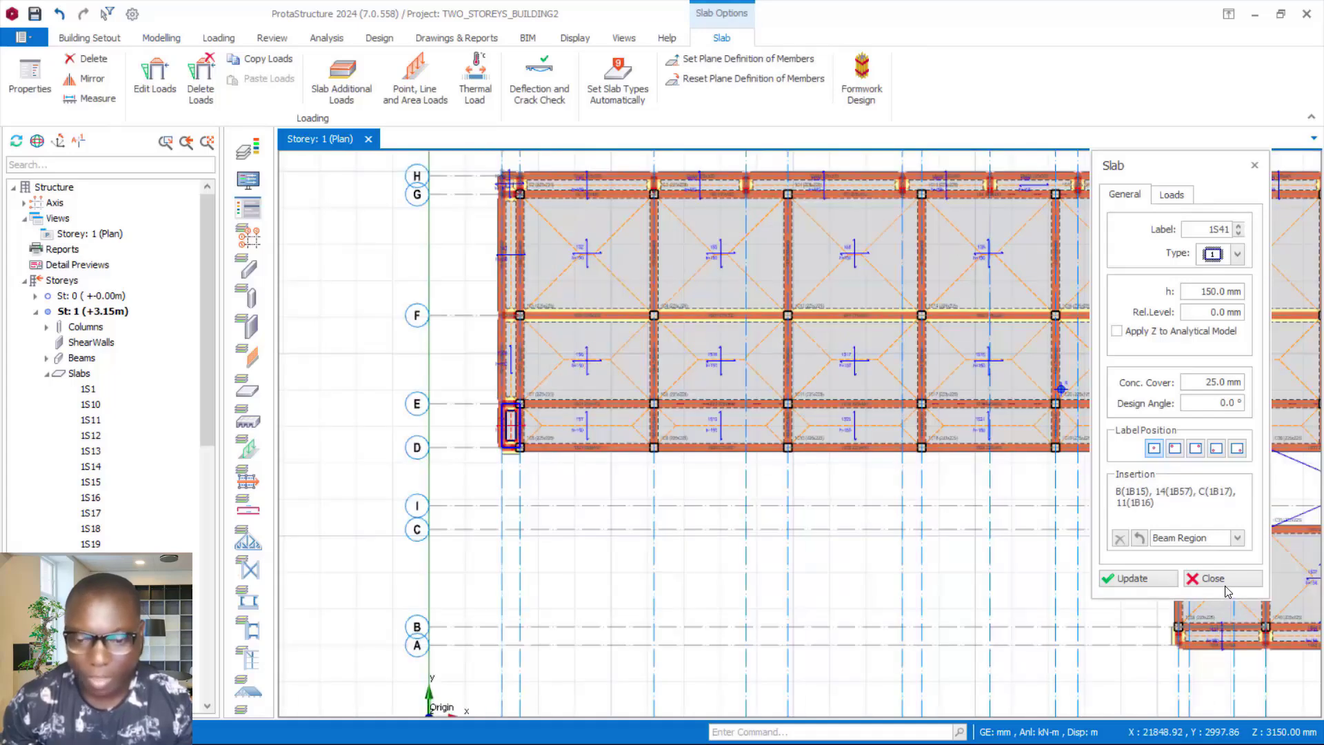
End slab insertion and delete the two crossing model lines in the open panel 14-18/C-D
scroll(449, 473, down, 3)
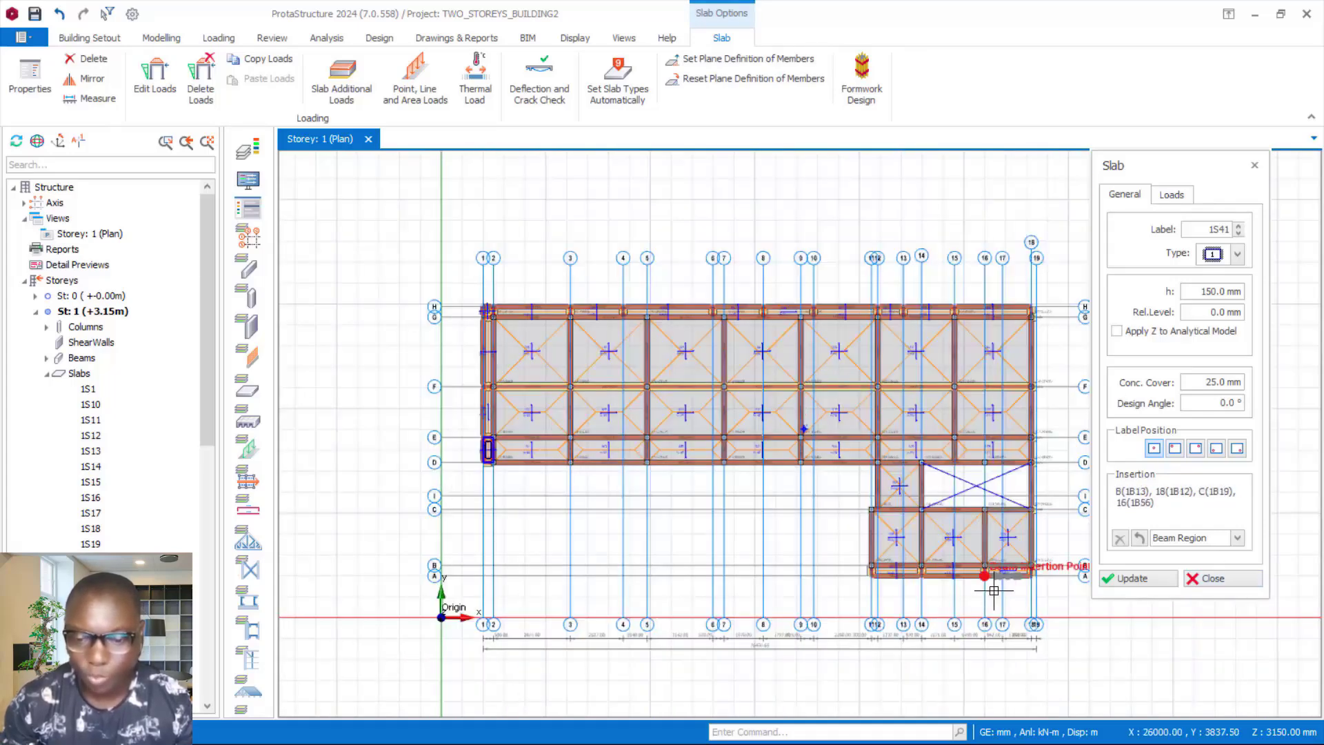
scroll(1020, 485, up, 3)
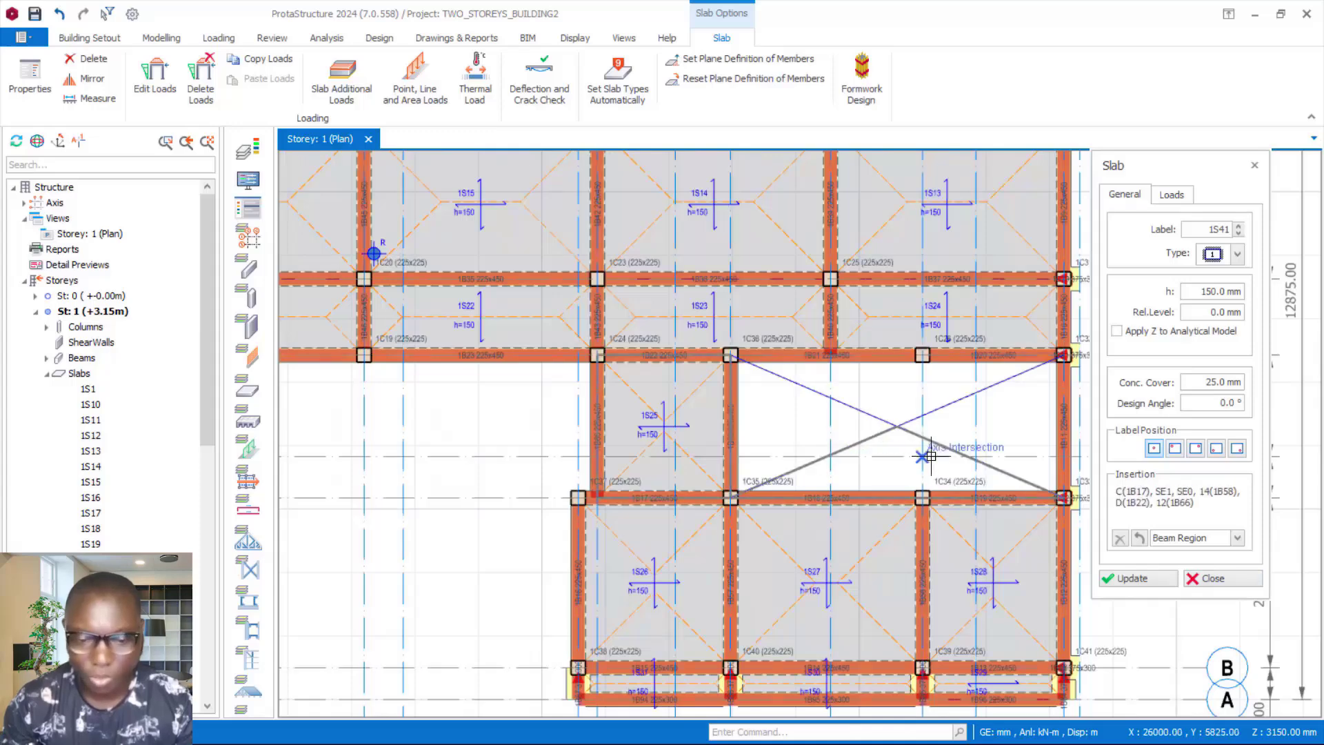
scroll(983, 450, up, 3)
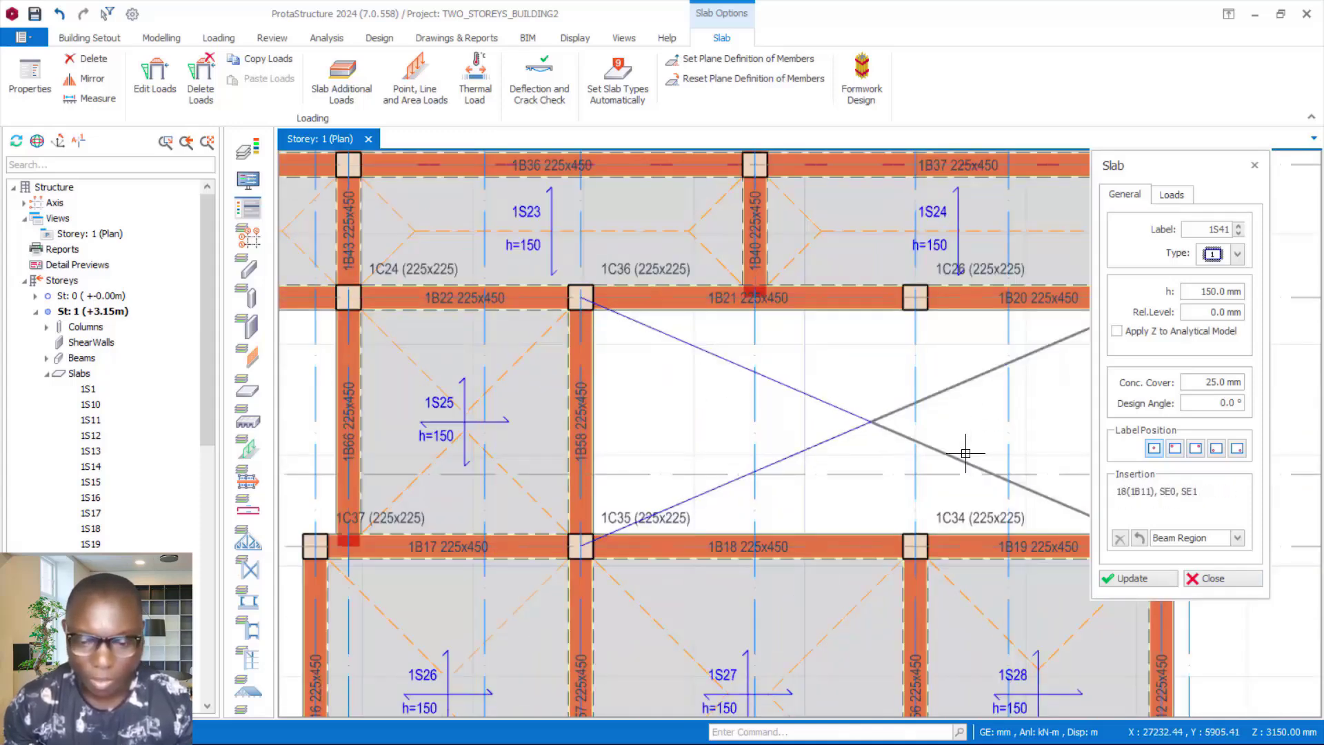
scroll(763, 442, down, 2)
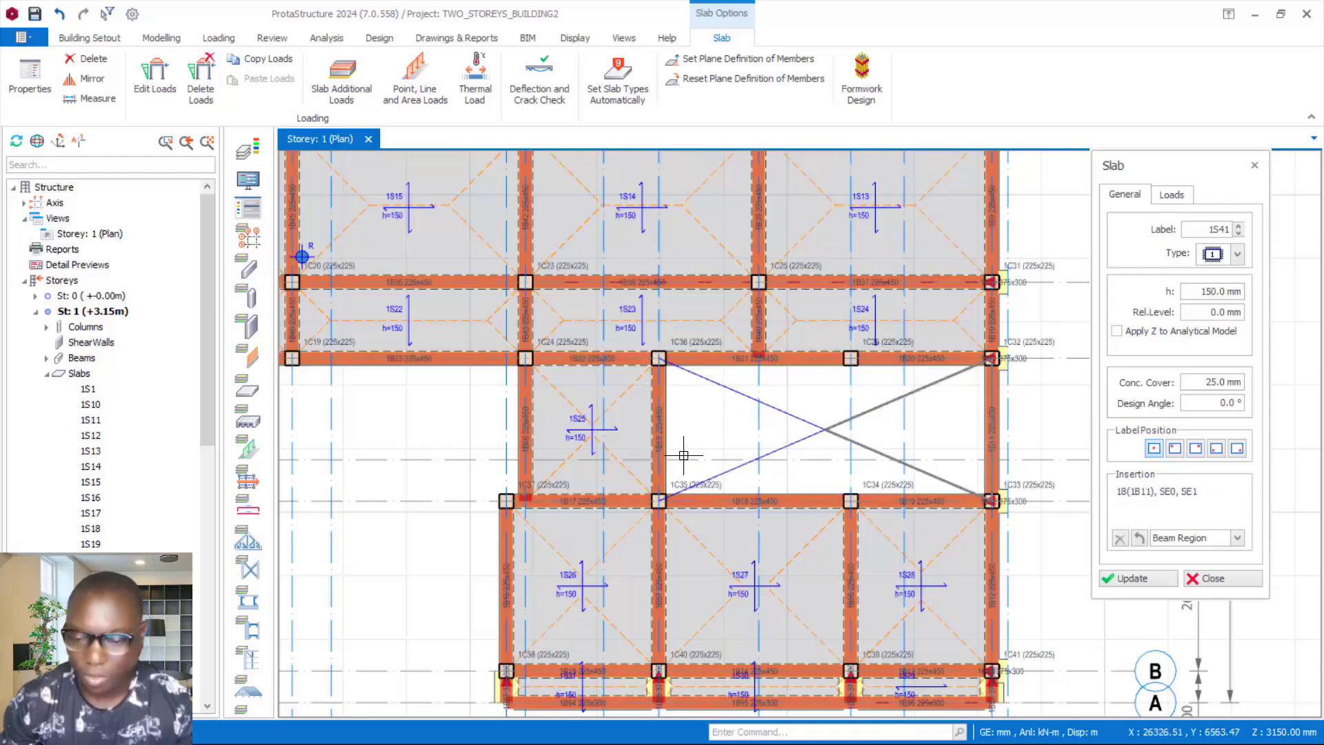
scroll(682, 455, up, 1)
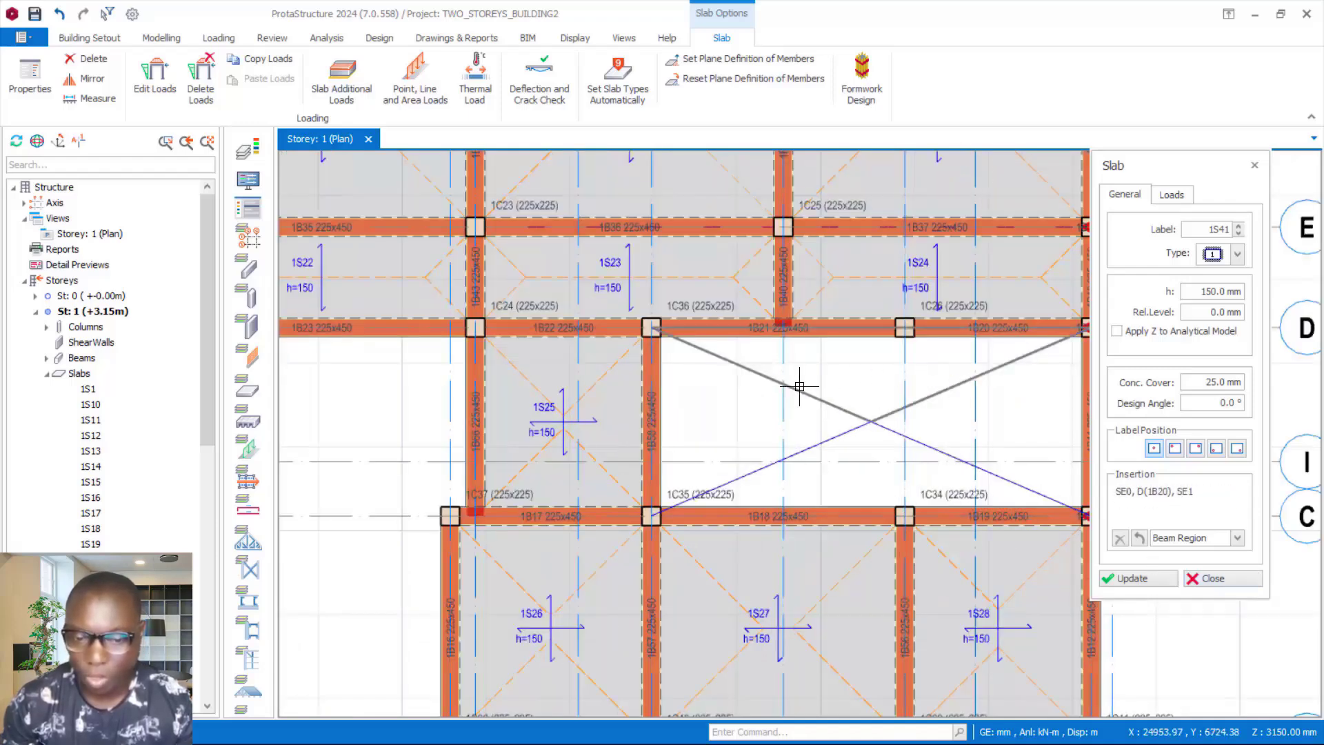
click(1212, 579)
scroll(817, 379, up, 2)
click(858, 492)
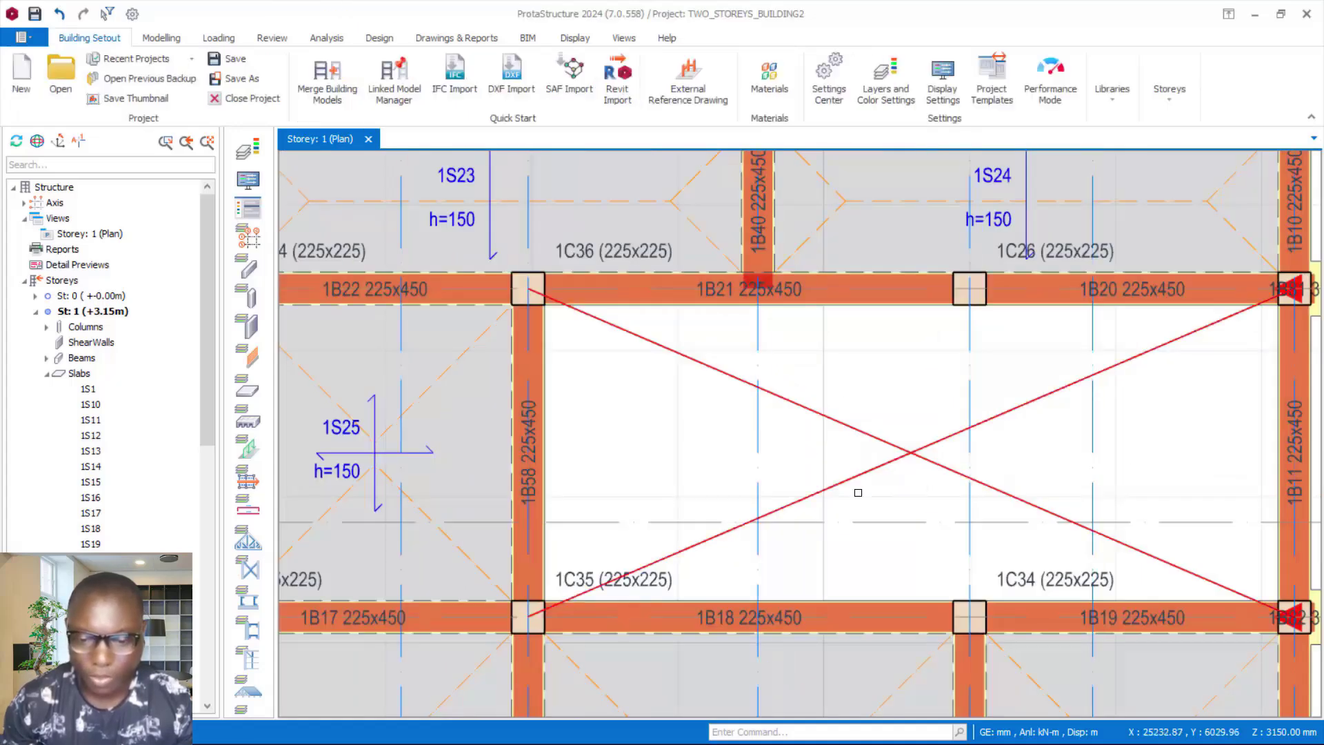
right_click(867, 391)
click(896, 493)
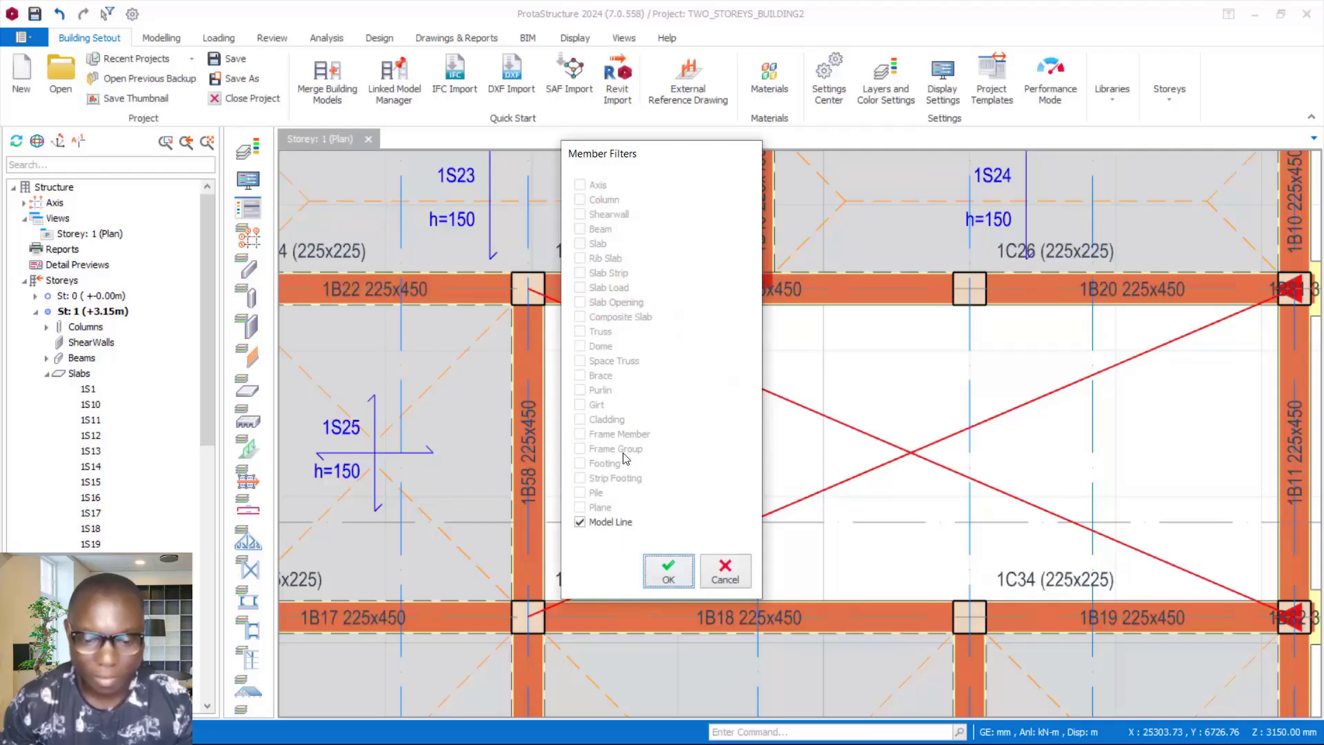
click(668, 572)
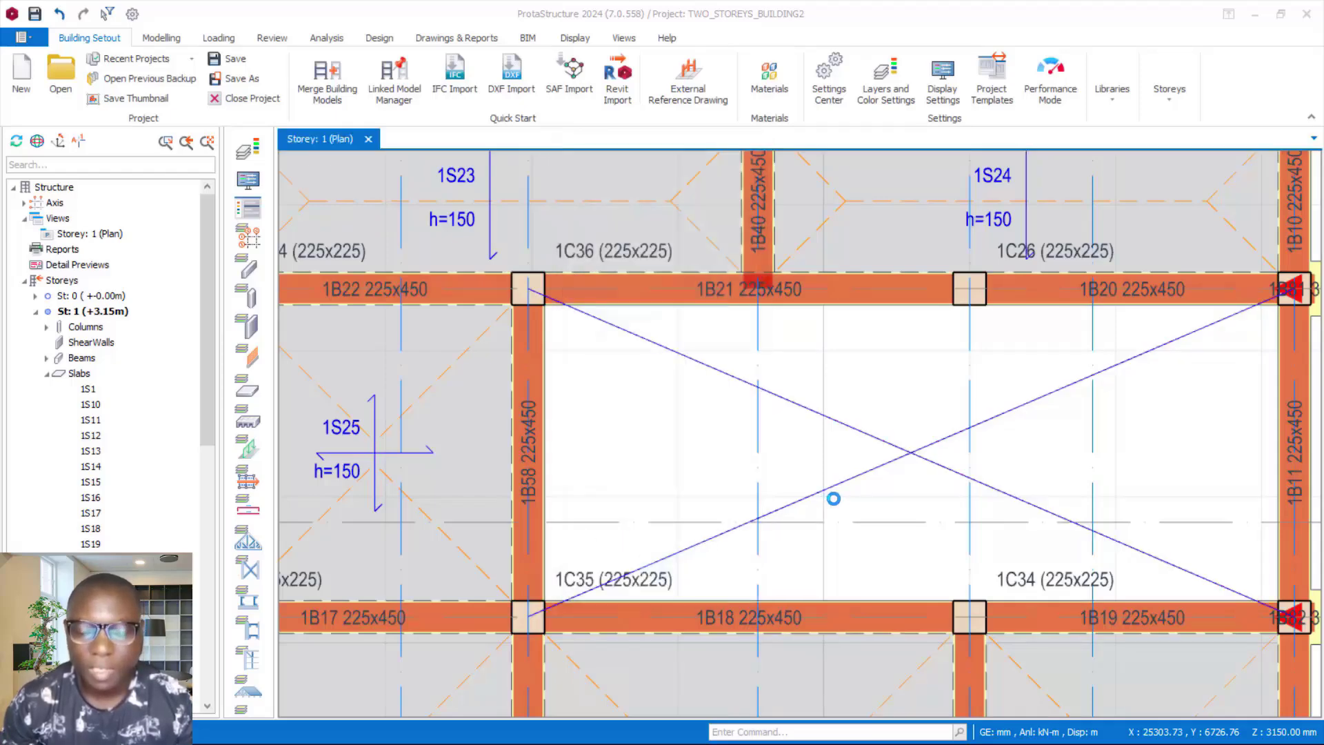
scroll(792, 432, down, 3)
scroll(935, 528, up, 3)
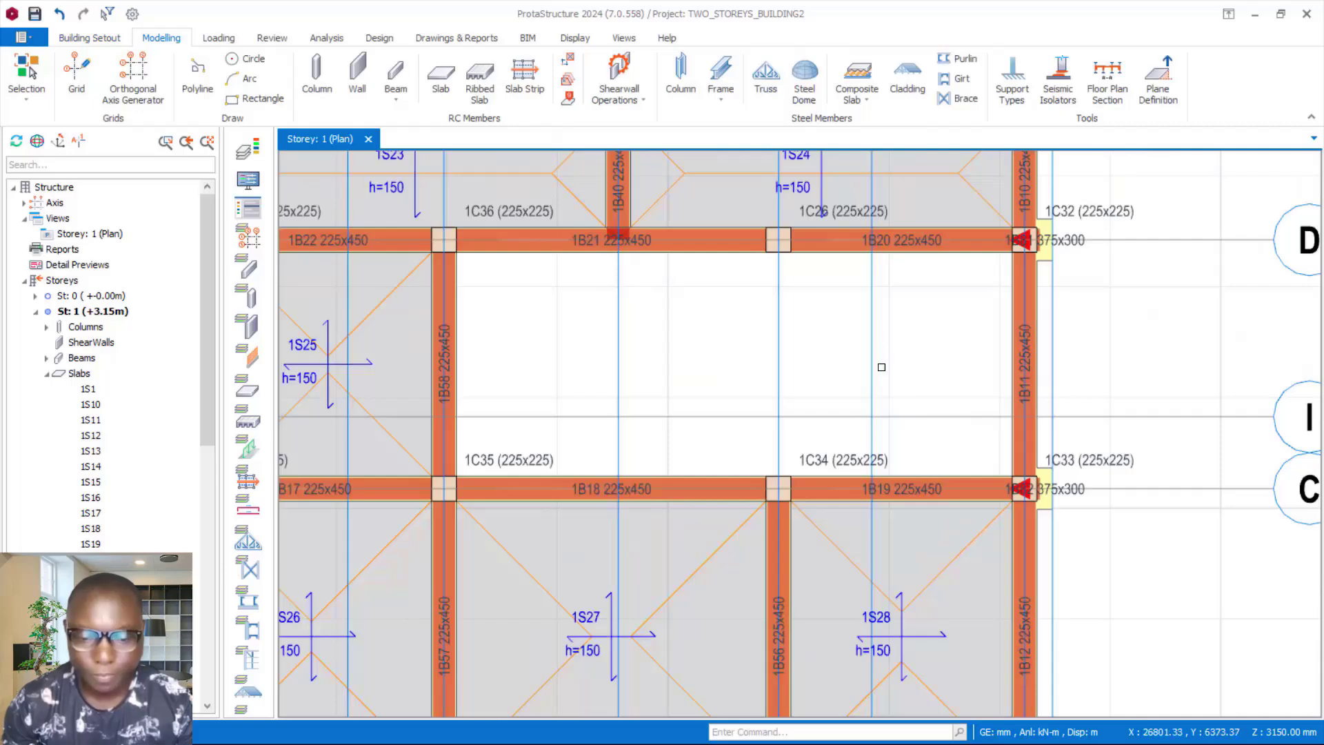
scroll(876, 362, down, 3)
scroll(855, 357, up, 3)
scroll(863, 390, down, 3)
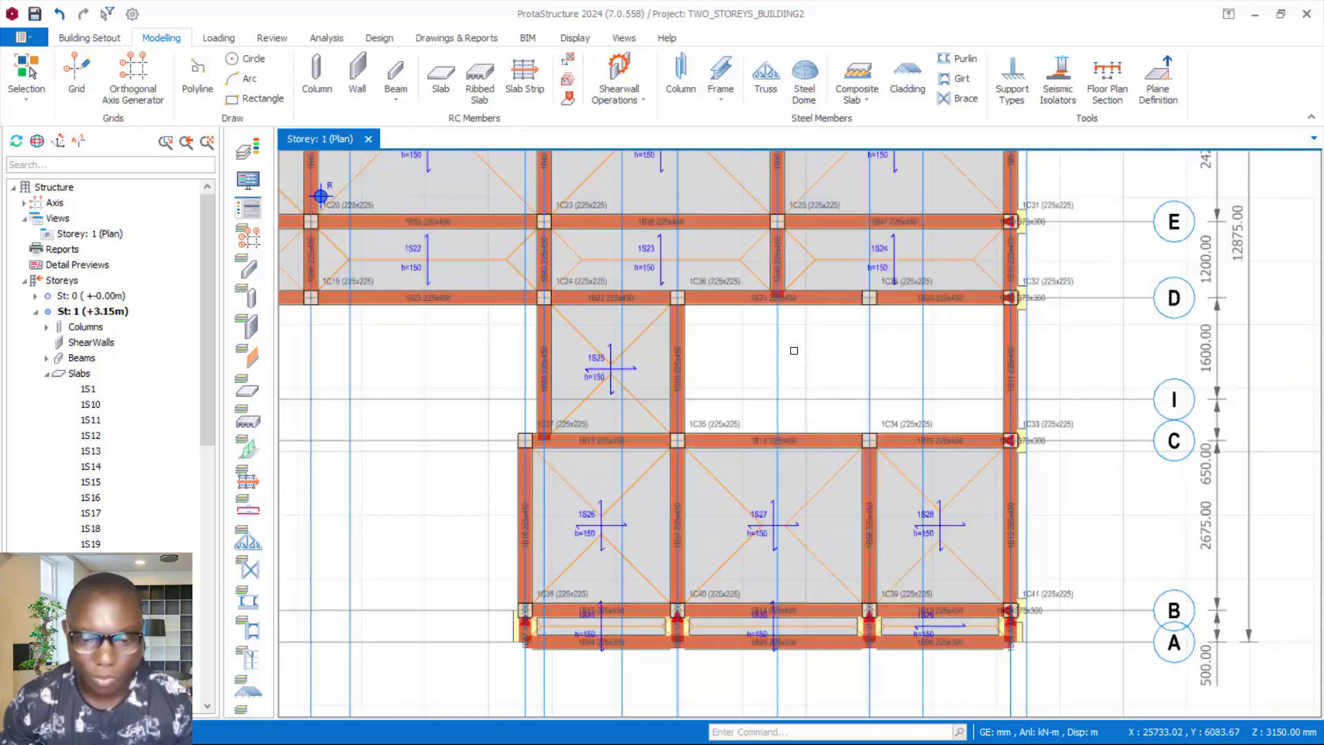
key(ctrl+a)
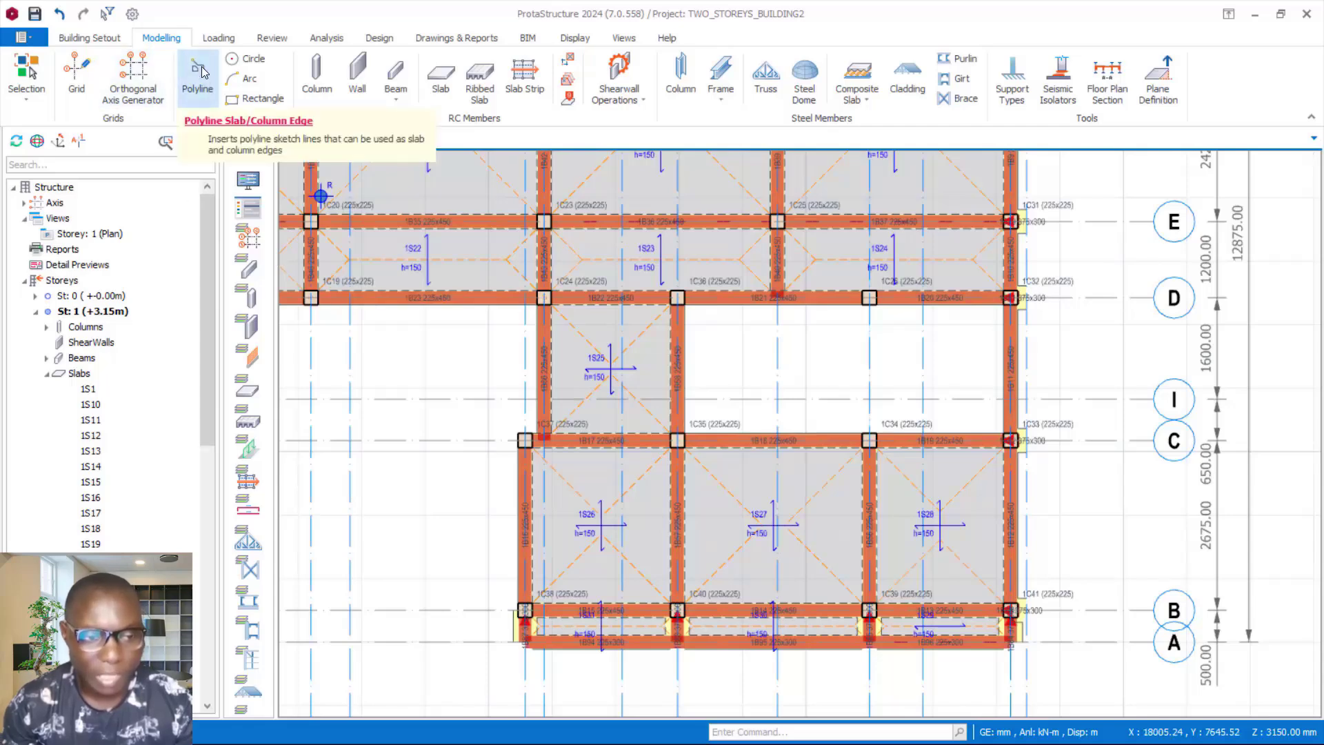
Draw a diagonal polyline across the open panel from the column at 14/D to the column at 18/C
click(192, 82)
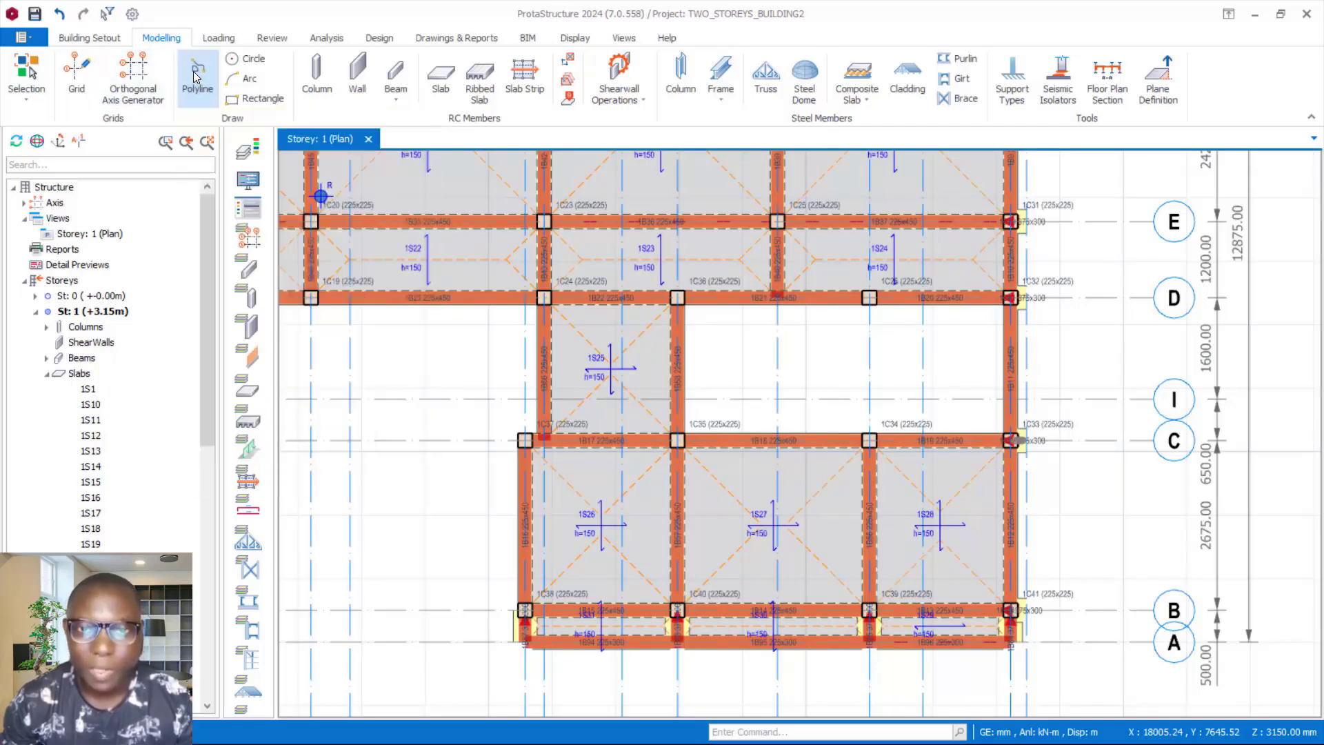
scroll(802, 384, up, 1)
scroll(677, 318, up, 1)
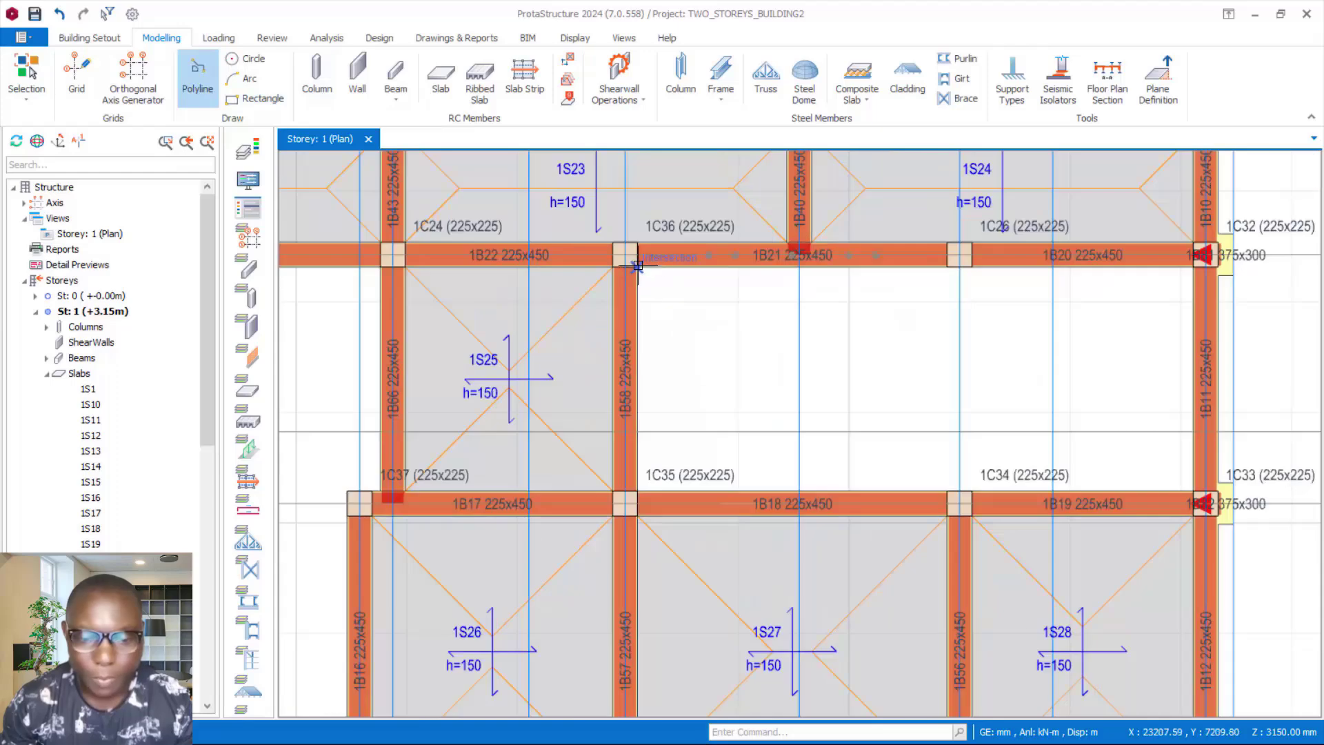
click(623, 256)
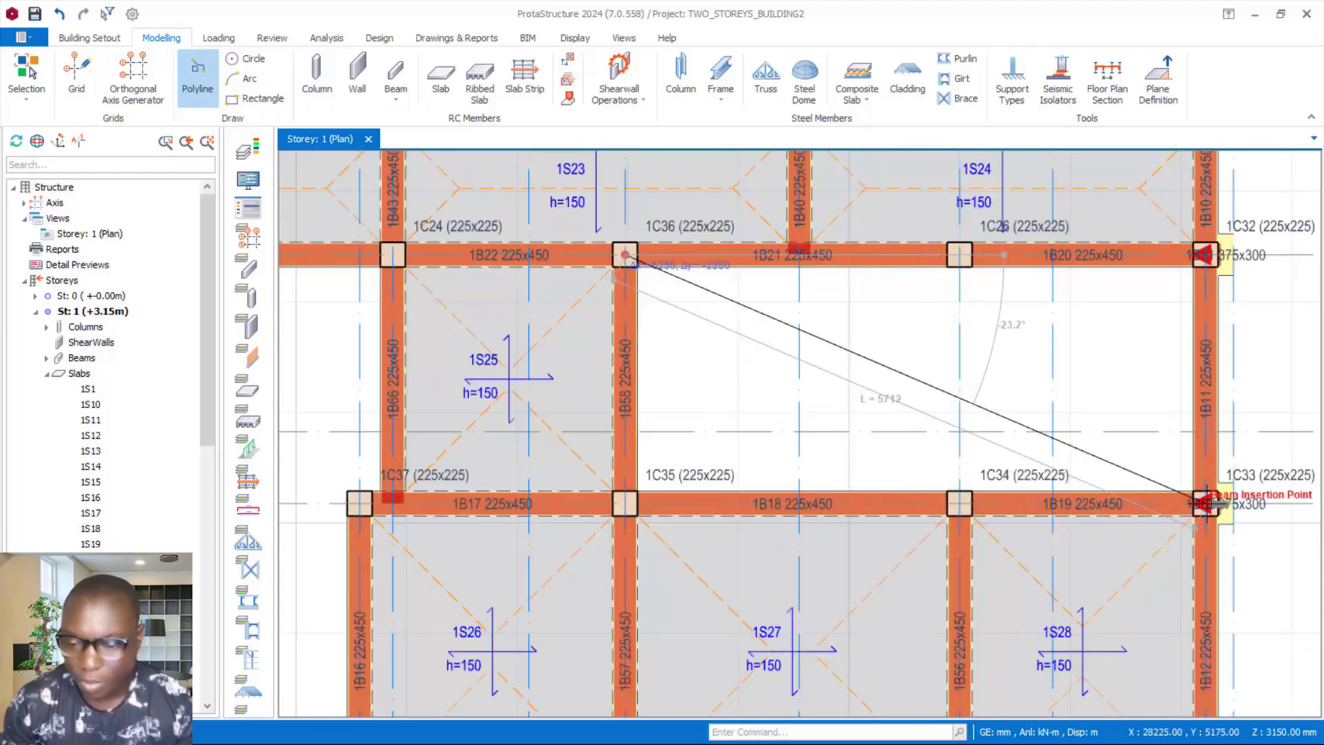
scroll(1206, 506, up, 2)
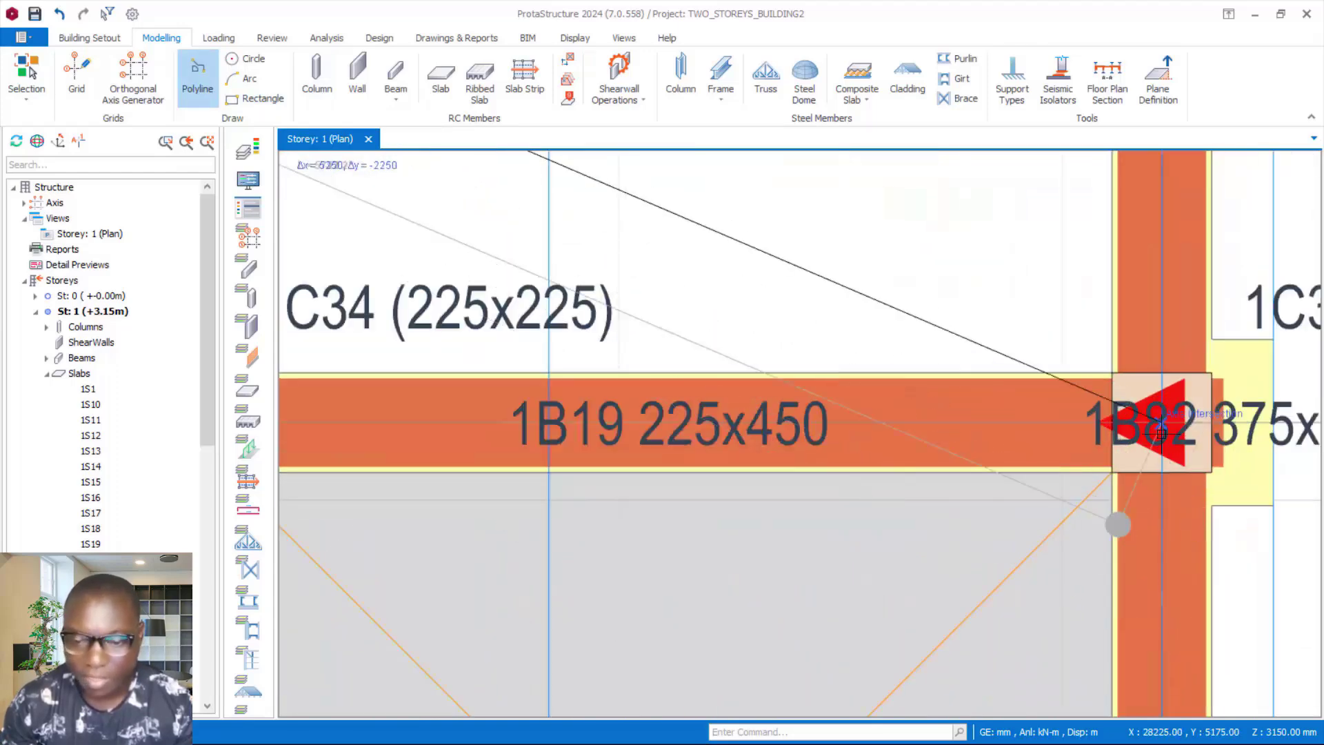
click(1119, 456)
scroll(1120, 457, down, 3)
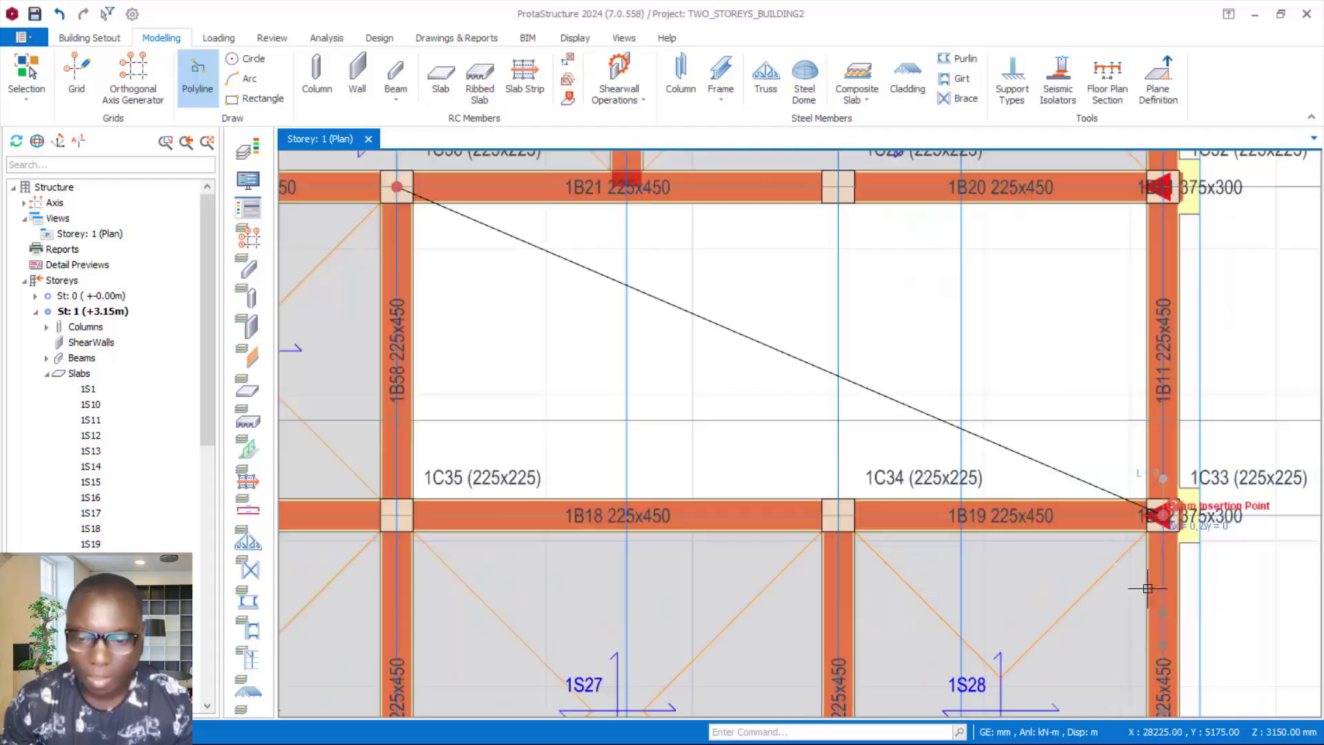
right_click(997, 298)
click(1032, 310)
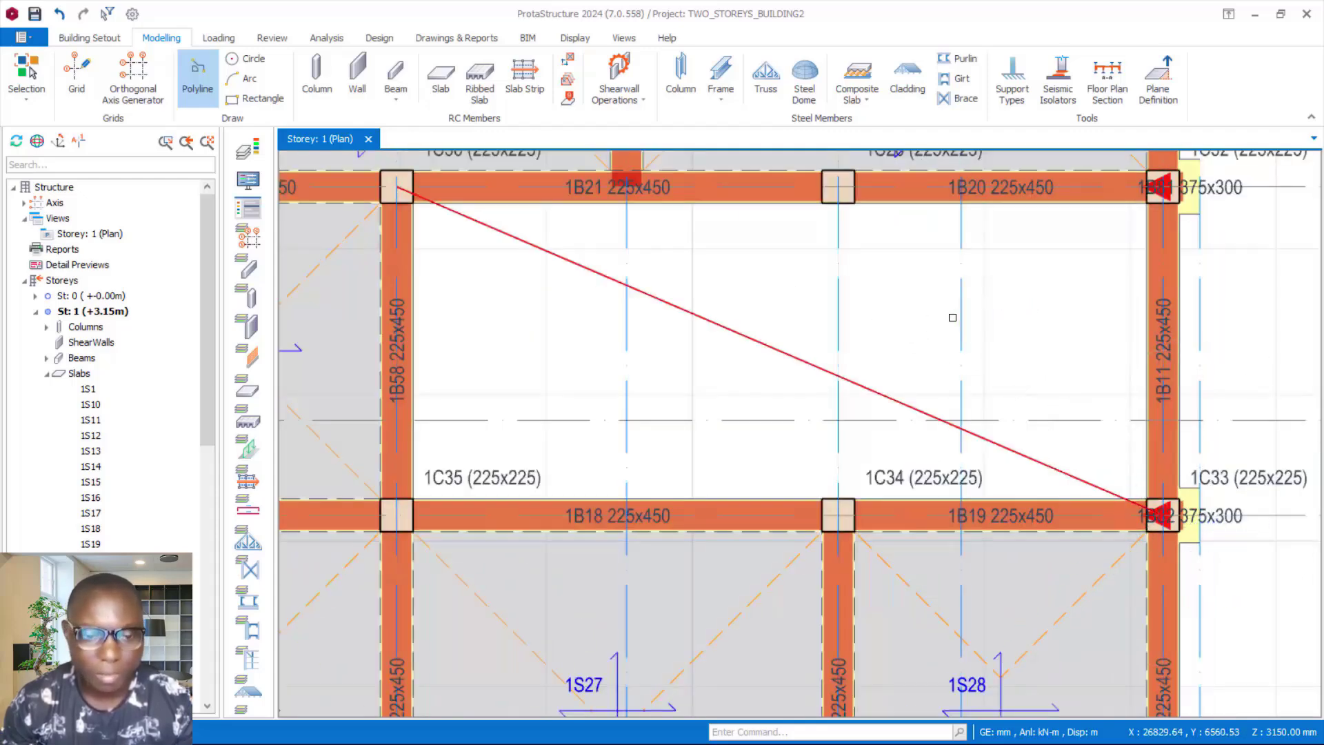
key(Escape)
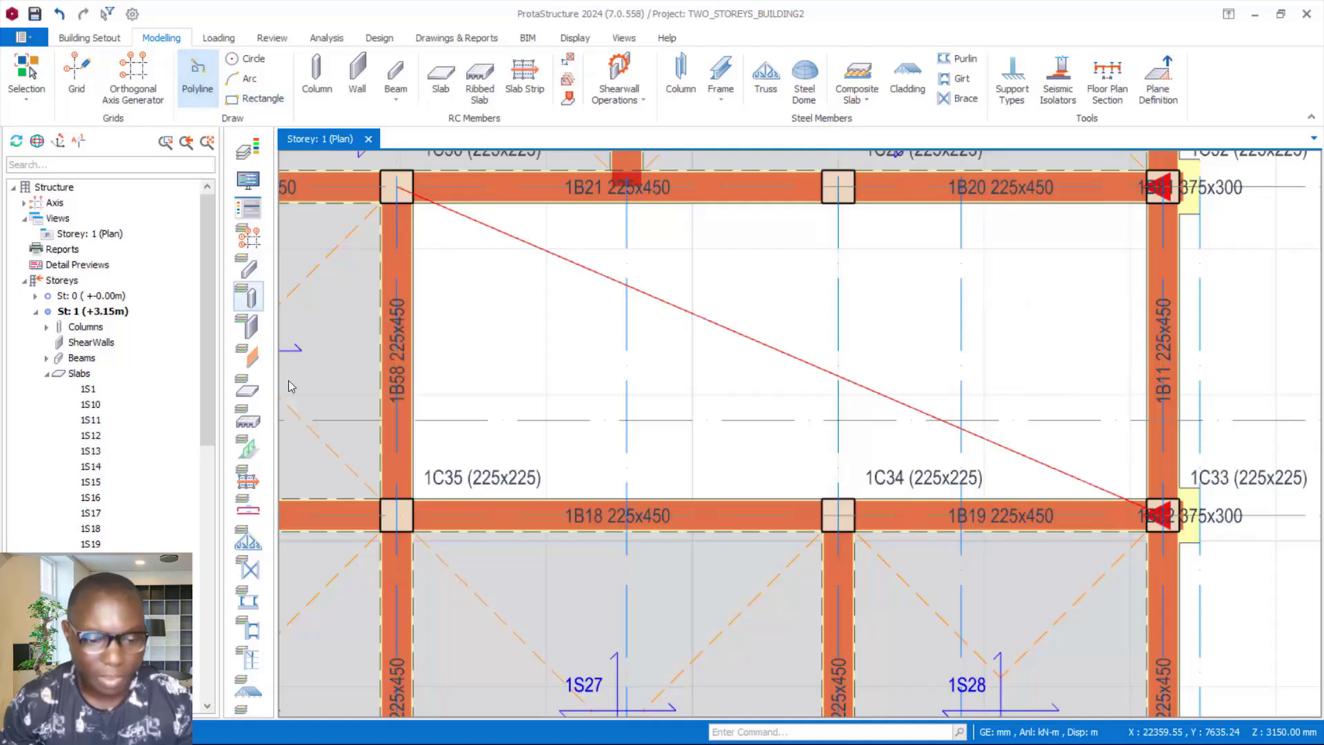
Draw the opposite diagonal polyline from the column at 14/C to the column at 18/D
click(398, 516)
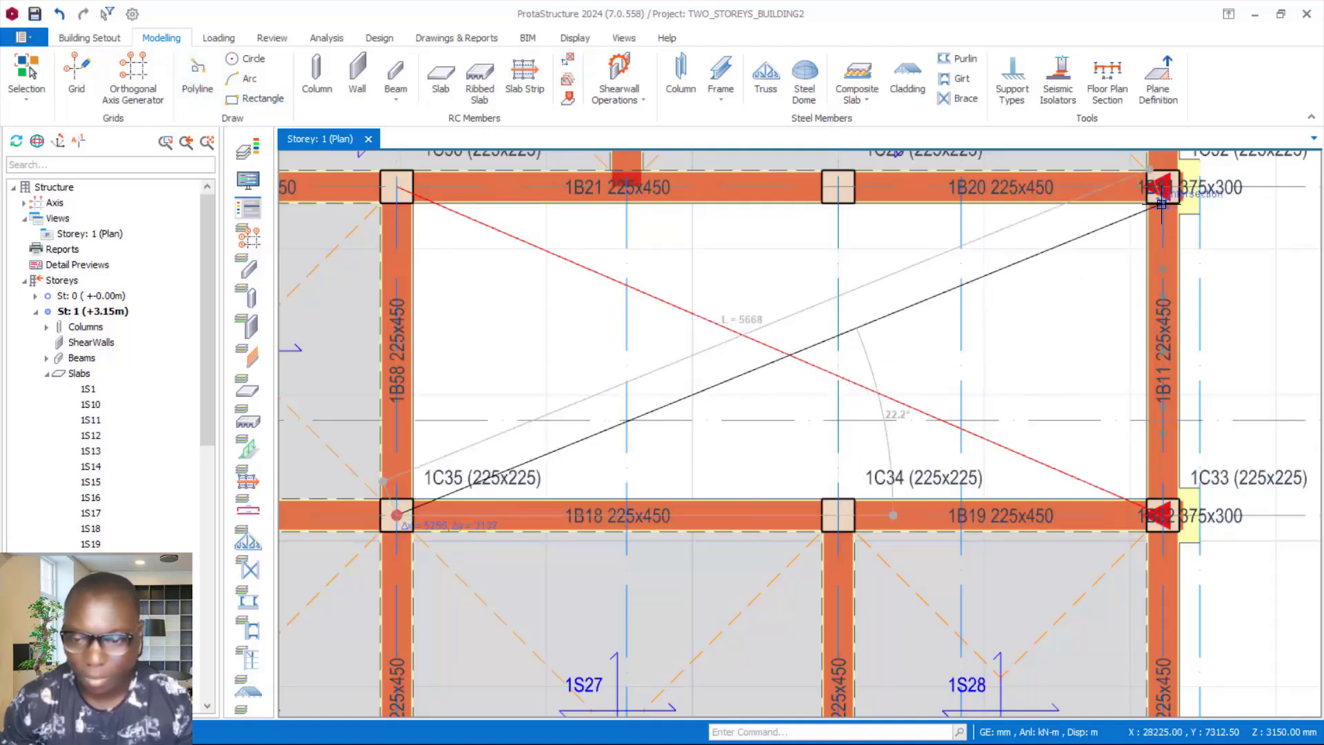
click(1162, 199)
right_click(837, 277)
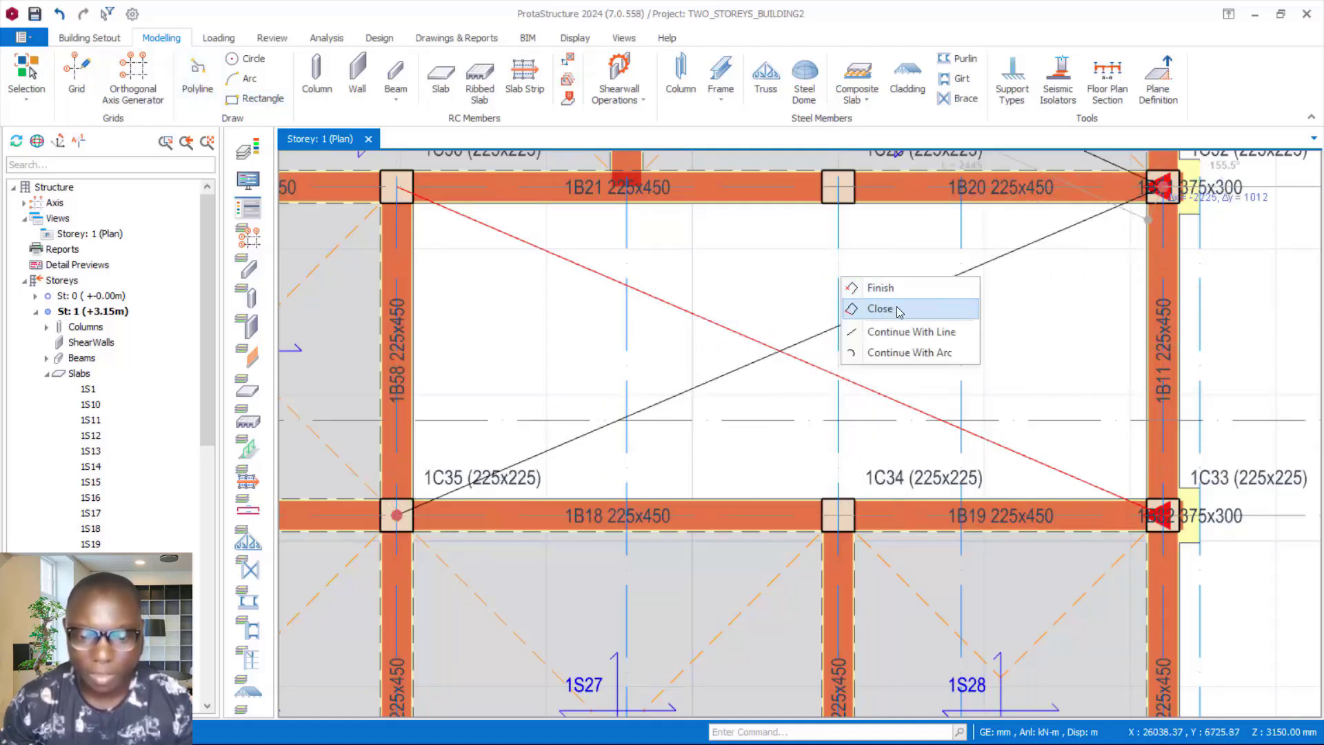
click(886, 290)
Review the Storey 1 slab layout, including the crossed void panel 14-18/C-D
scroll(932, 352, down, 2)
scroll(932, 353, down, 2)
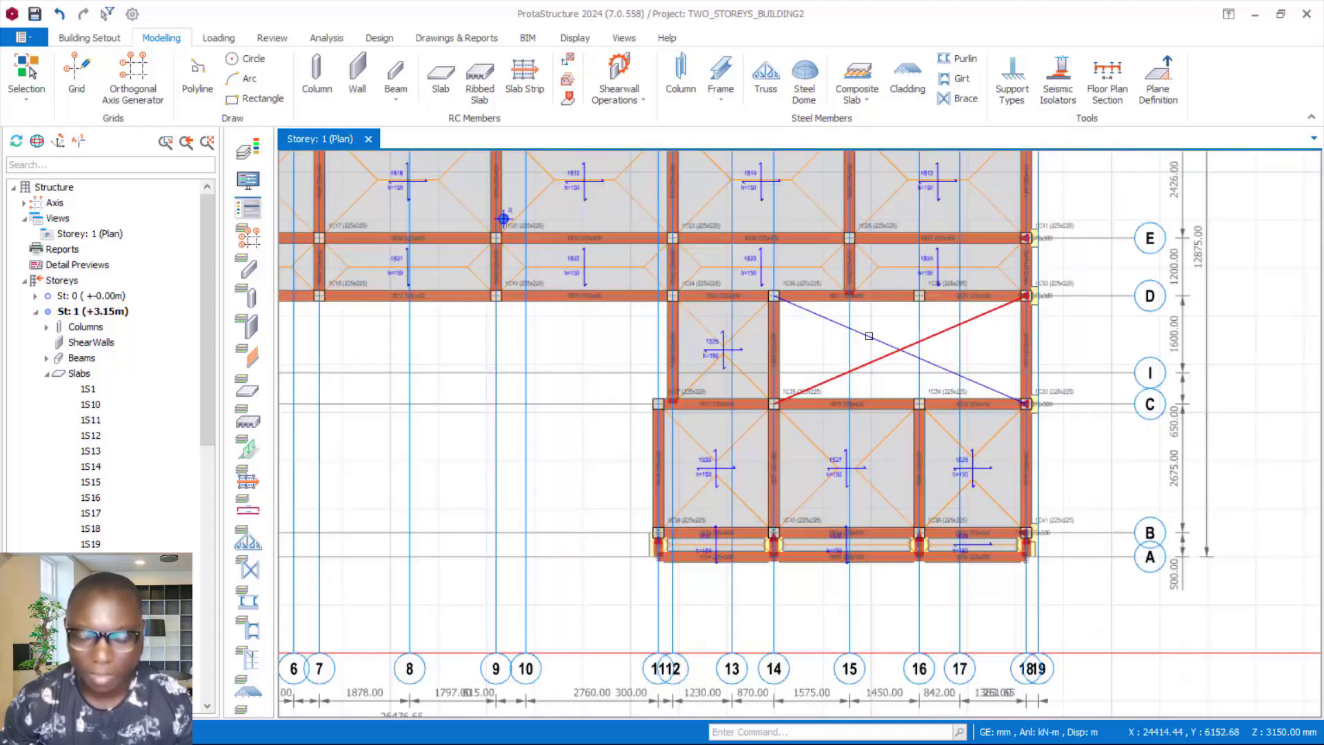
scroll(942, 331, down, 2)
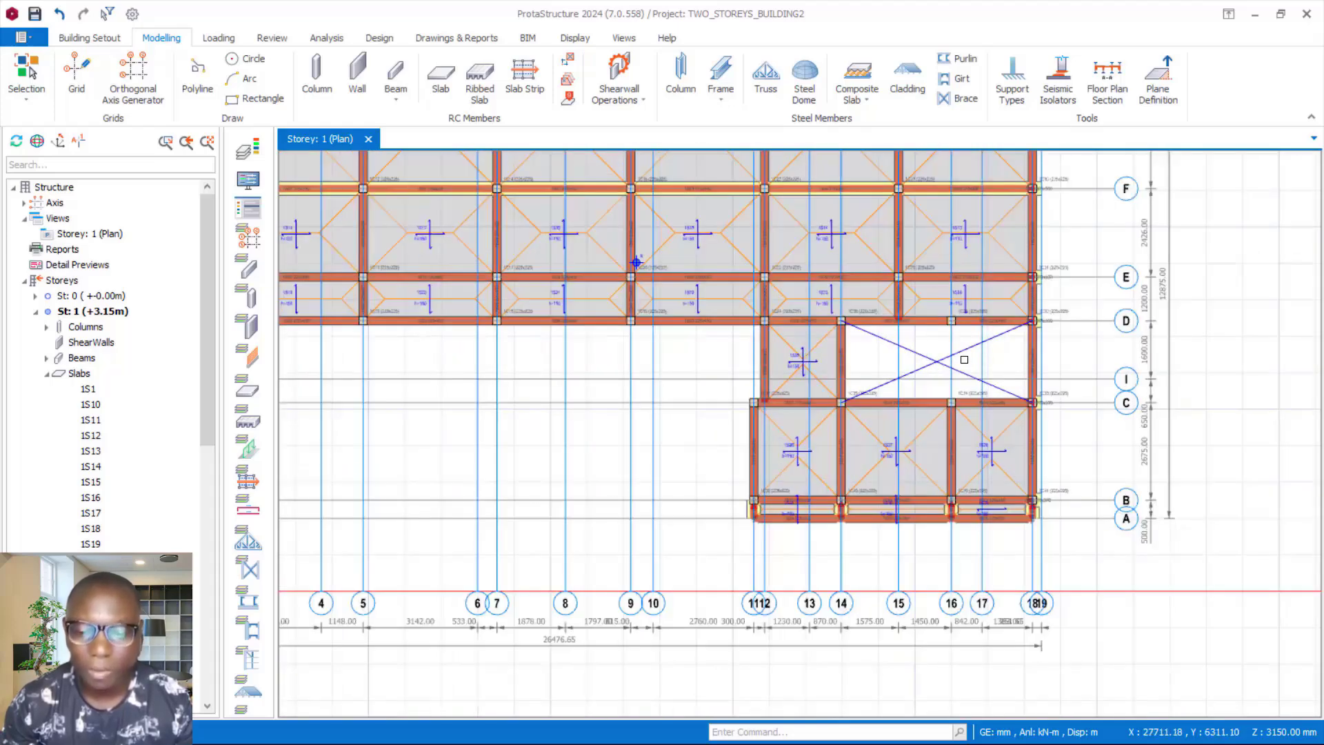
scroll(964, 360, up, 2)
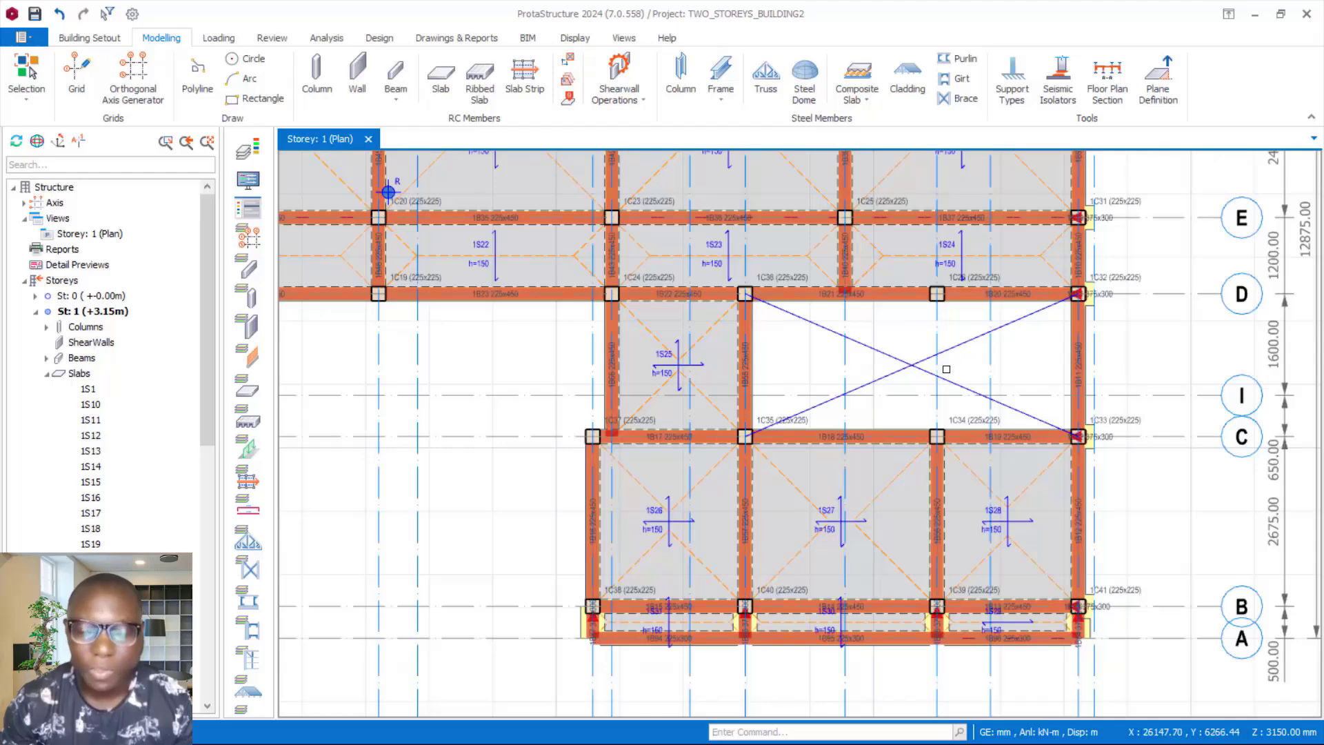
scroll(838, 355, up, 2)
scroll(855, 406, down, 2)
scroll(908, 427, down, 4)
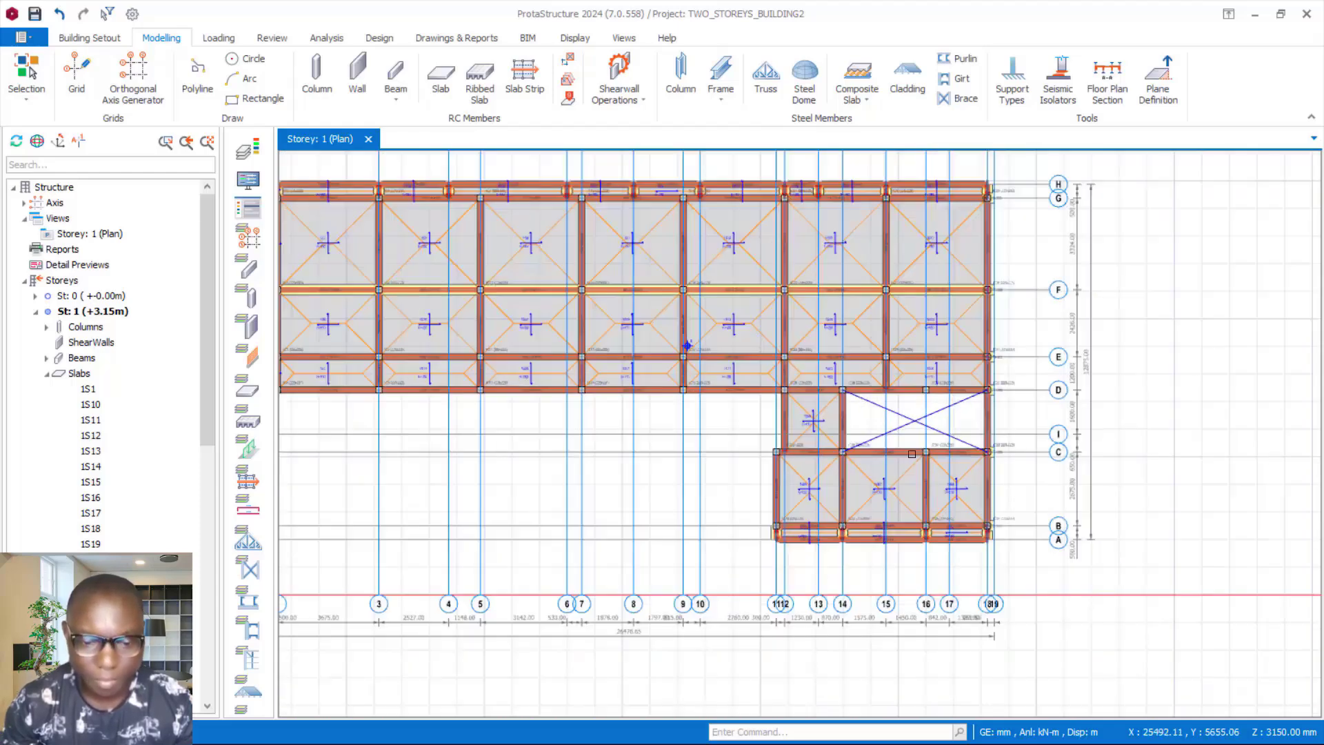
scroll(688, 366, up, 1)
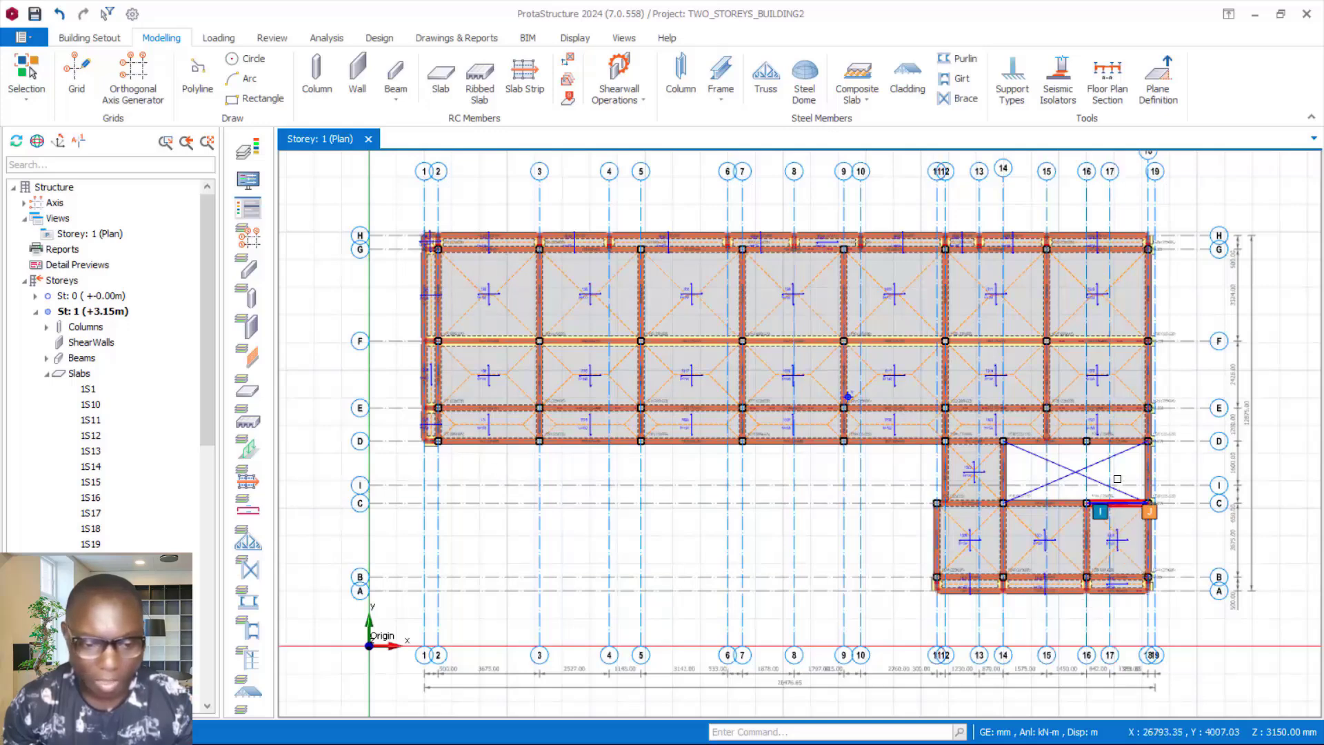
Open the properties of the slab in panel 2-3/E-F and choose the cantilever slab type
scroll(508, 467, up, 5)
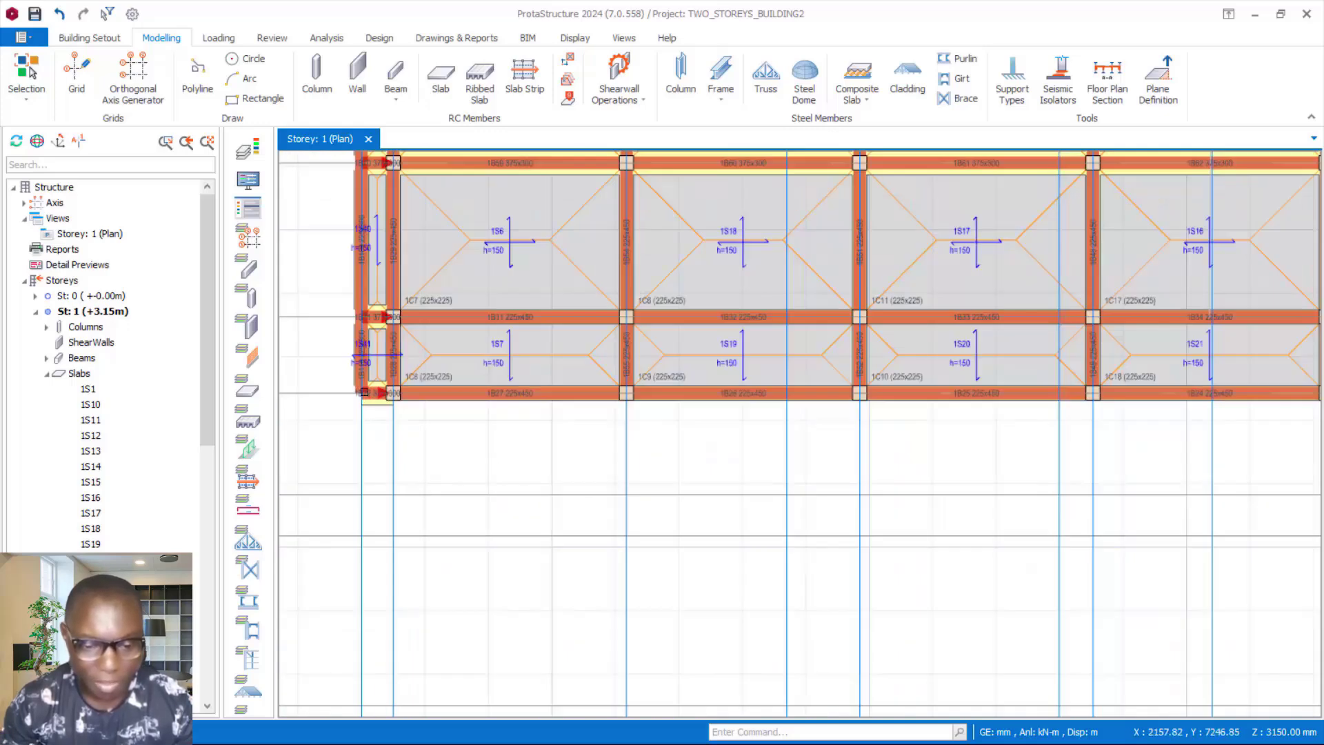
key(ctrl+a)
scroll(631, 424, down, 3)
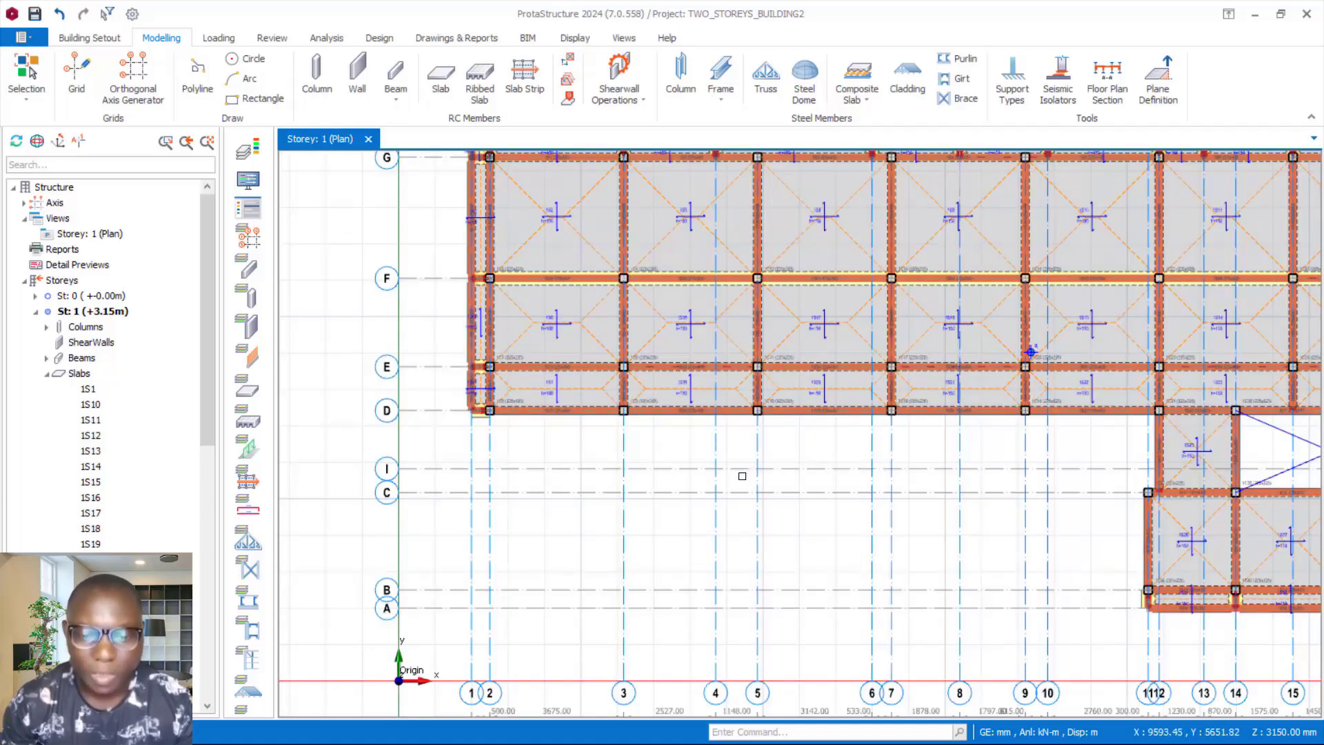
scroll(751, 469, up, 1)
scroll(495, 468, down, 1)
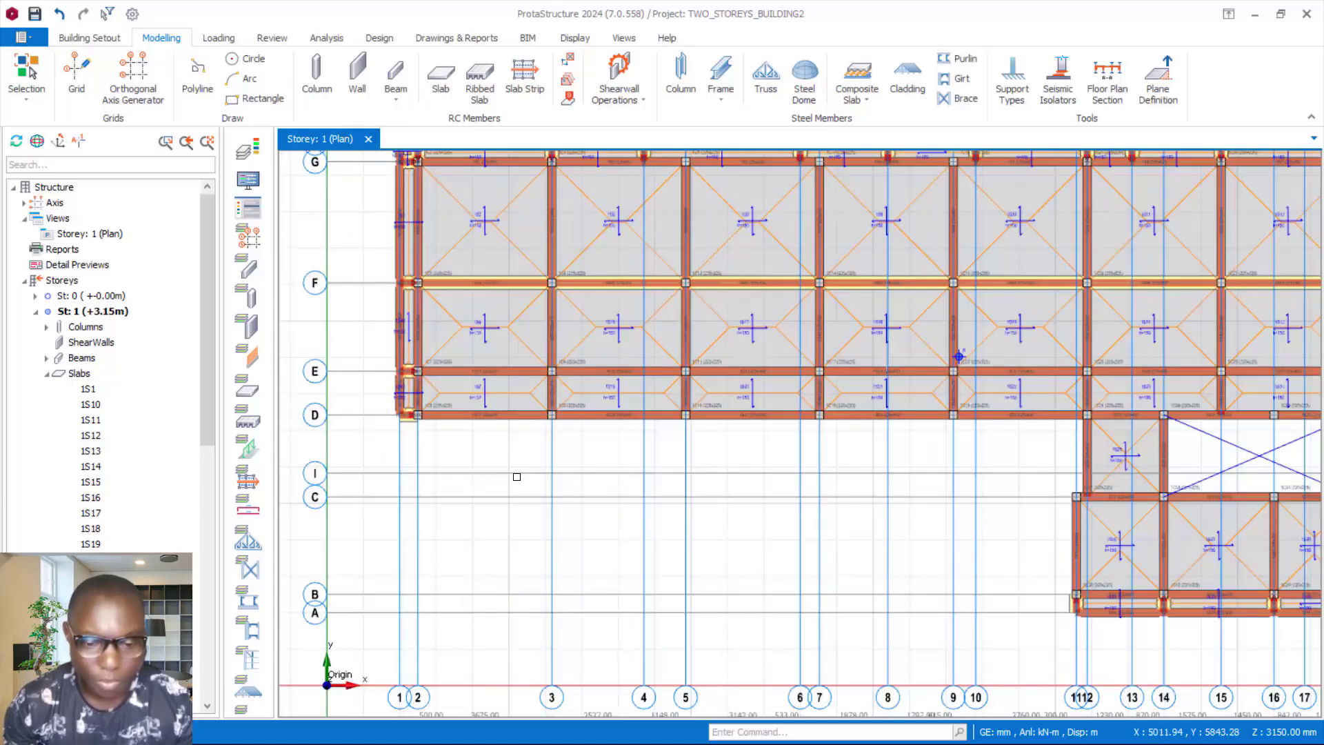
scroll(467, 461, up, 2)
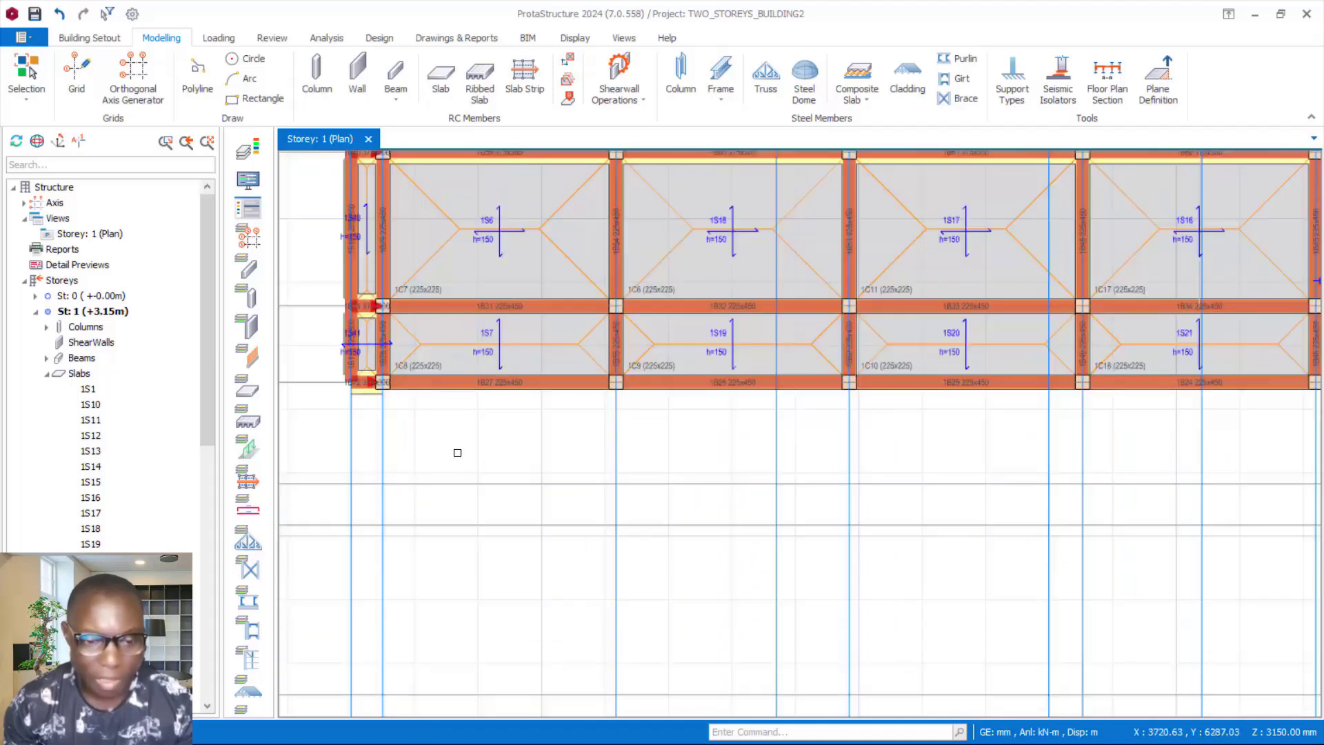
scroll(529, 446, down, 2)
scroll(501, 369, up, 1)
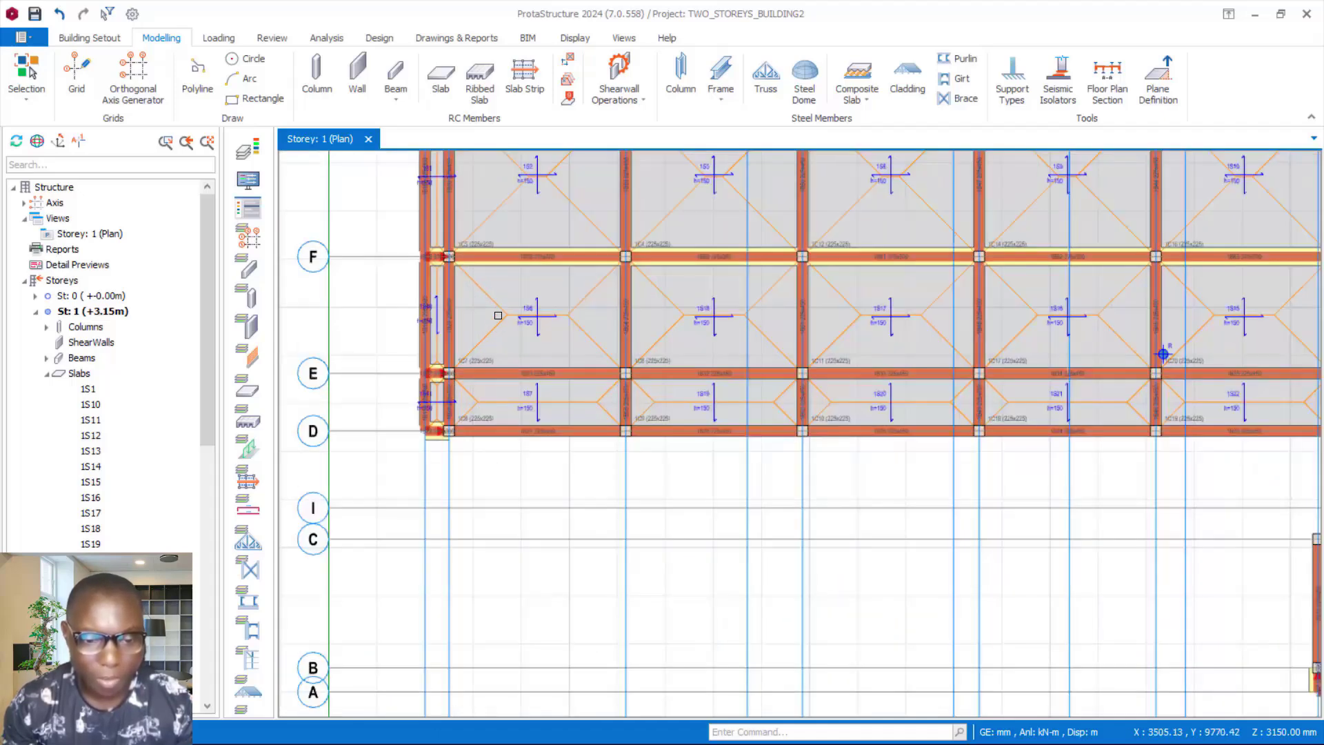
click(499, 314)
right_click(502, 314)
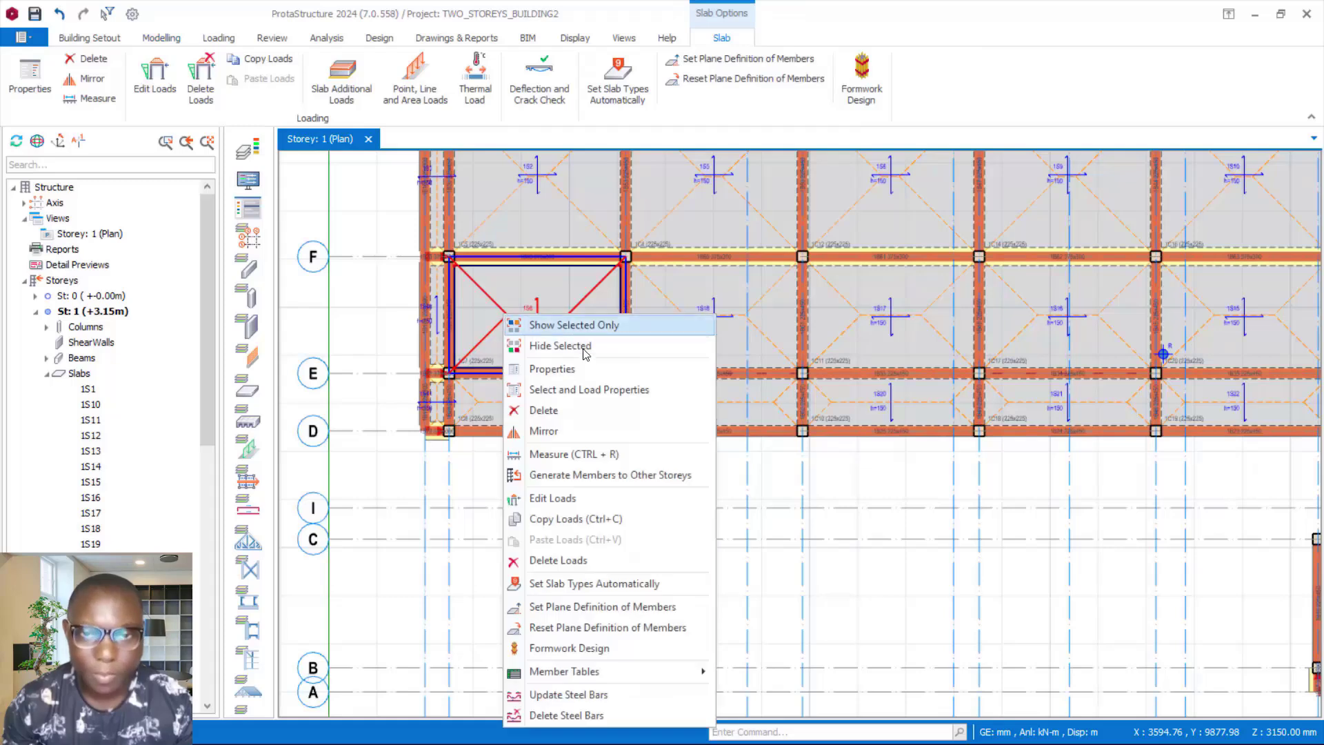
click(552, 368)
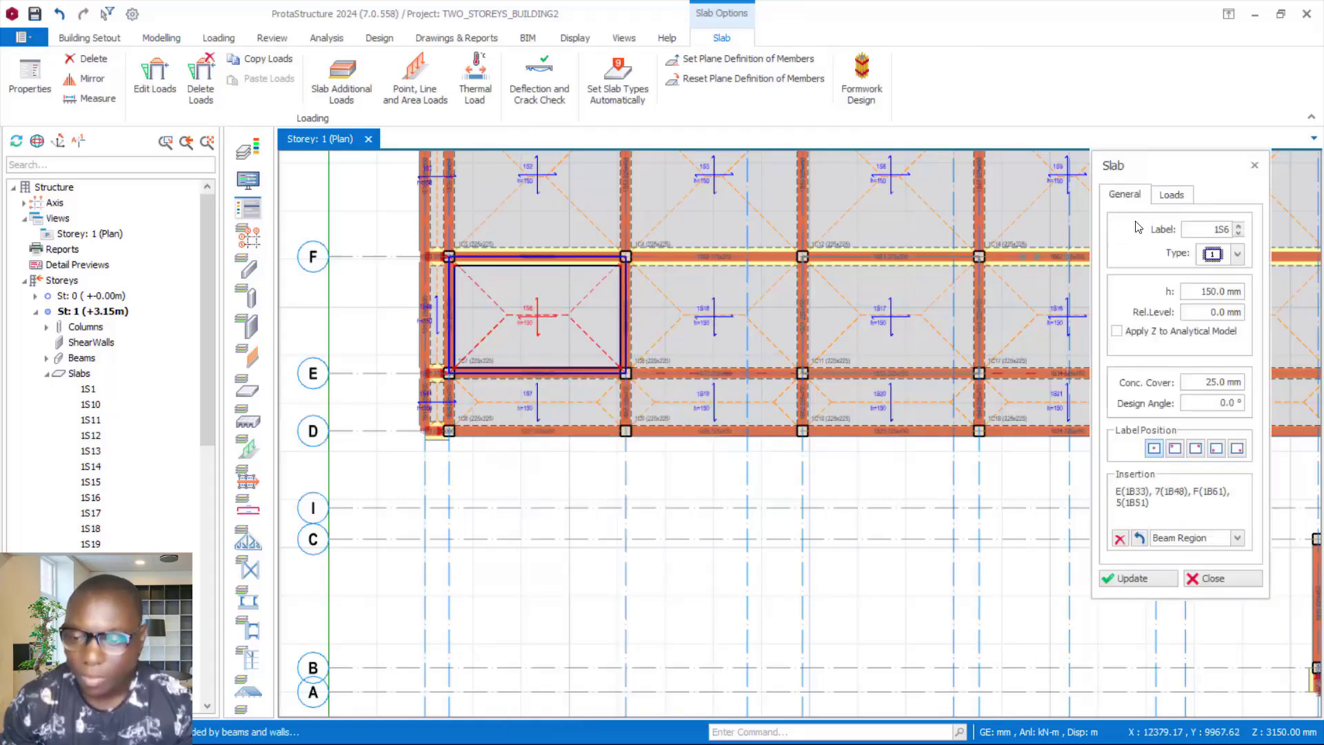
click(1237, 255)
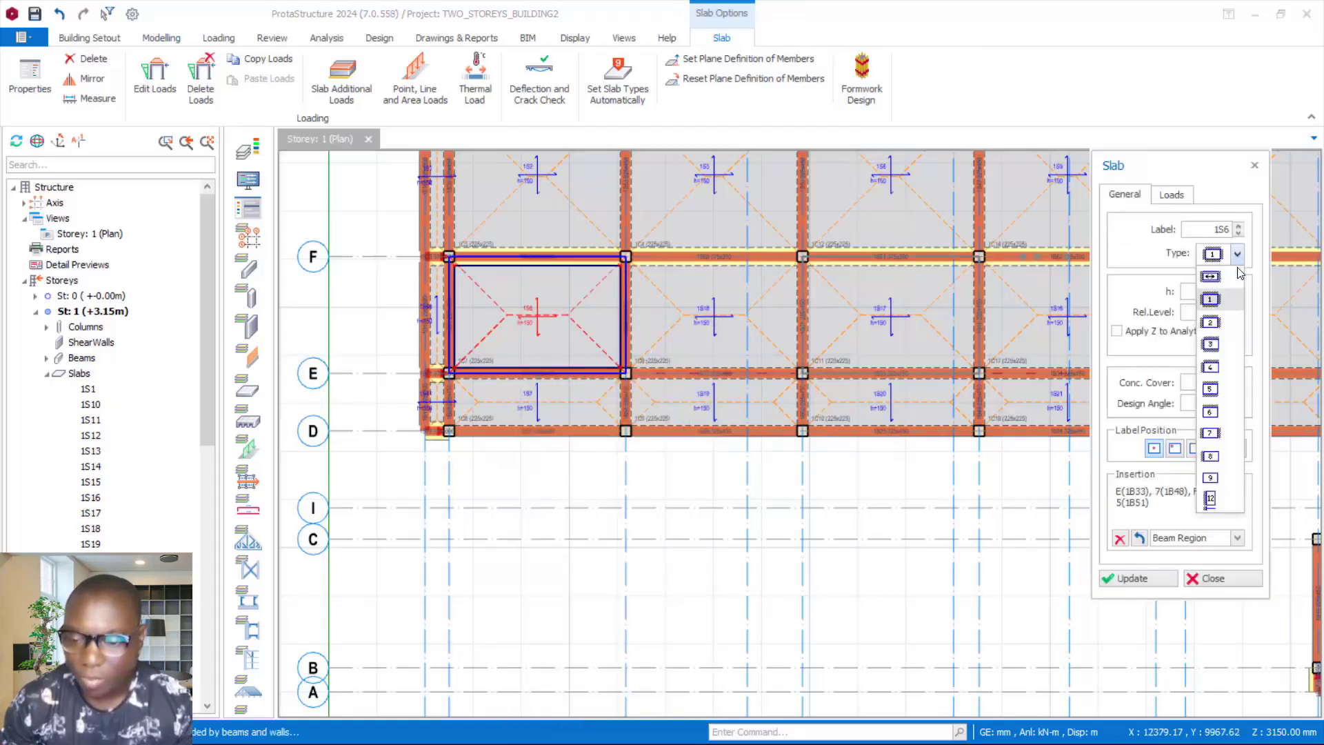
click(1210, 499)
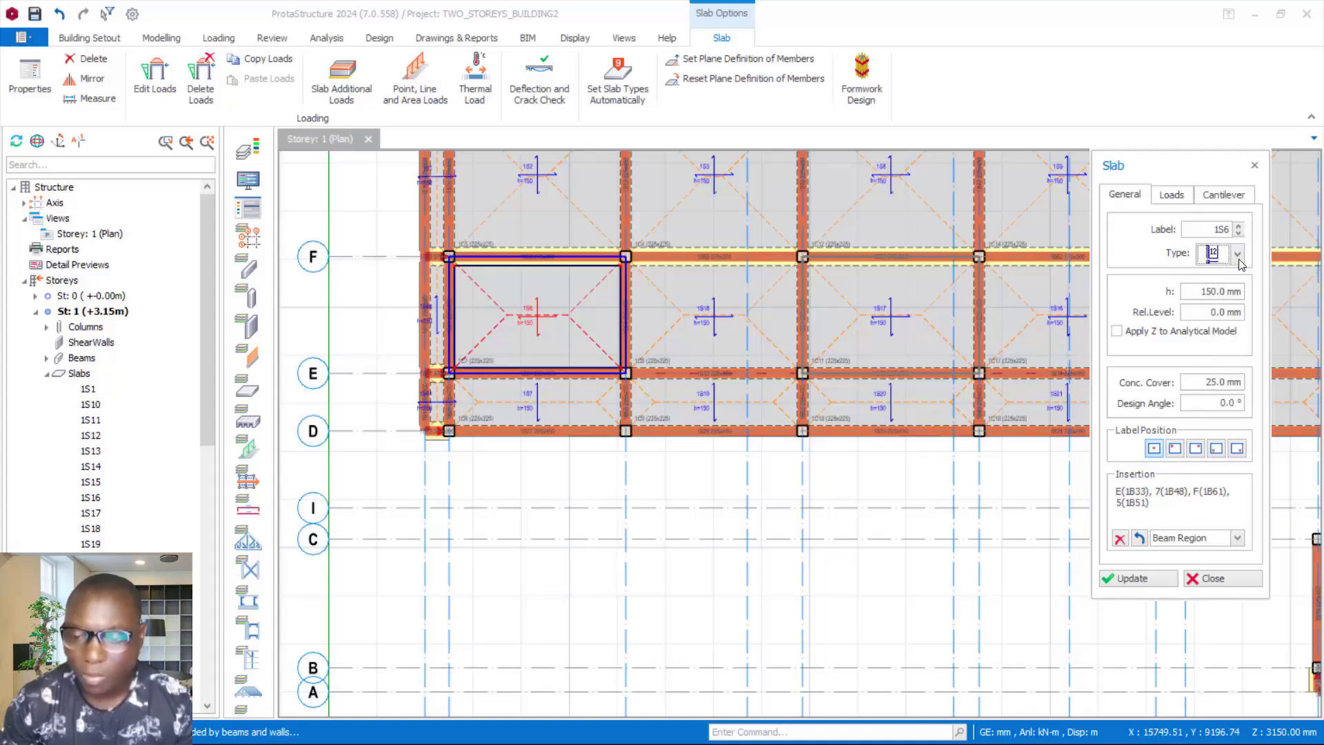
Configure the cantilever slab with a 1600 mm cantilever length and a 5.0 kN/m parapet load
click(1216, 197)
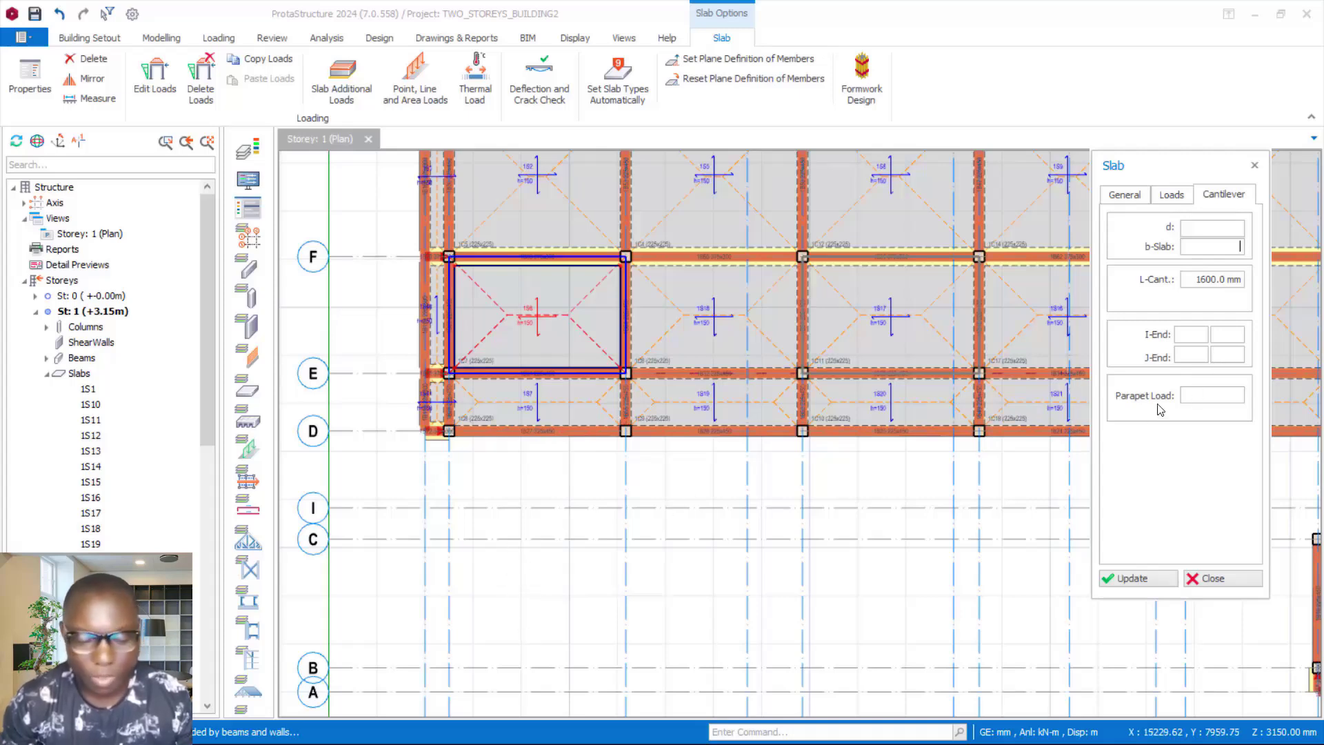
click(1192, 389)
text(5.0 kN/m)
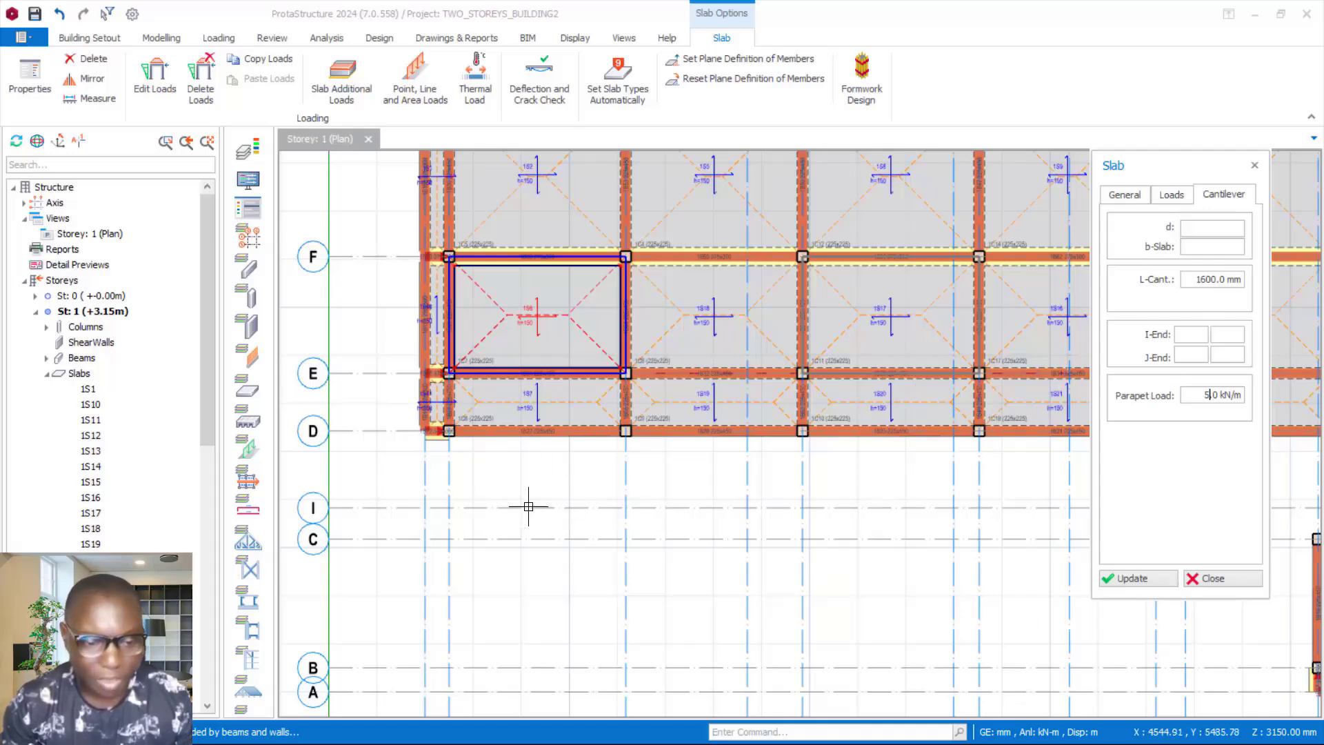
Insert a cantilever slab along axis D from axis 1 to axis 3, projecting outward toward axis I
scroll(526, 508, up, 3)
click(349, 374)
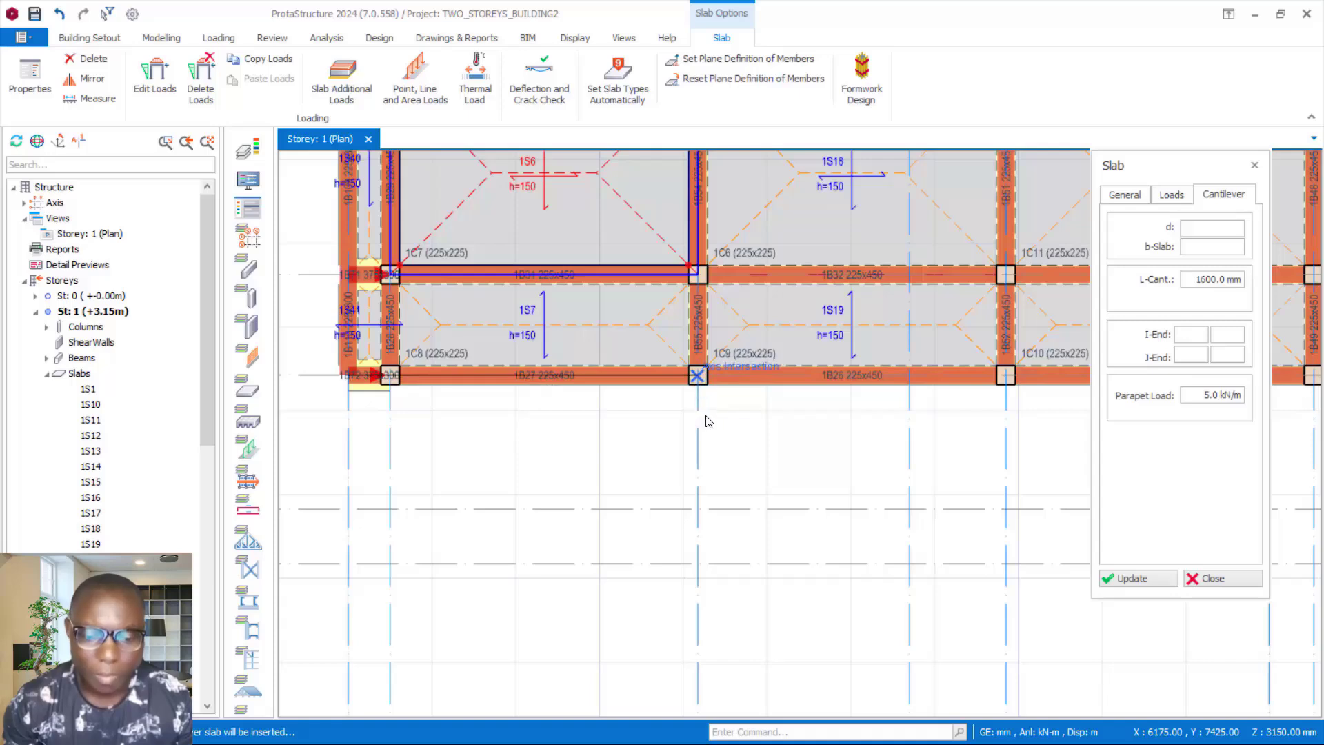
click(700, 380)
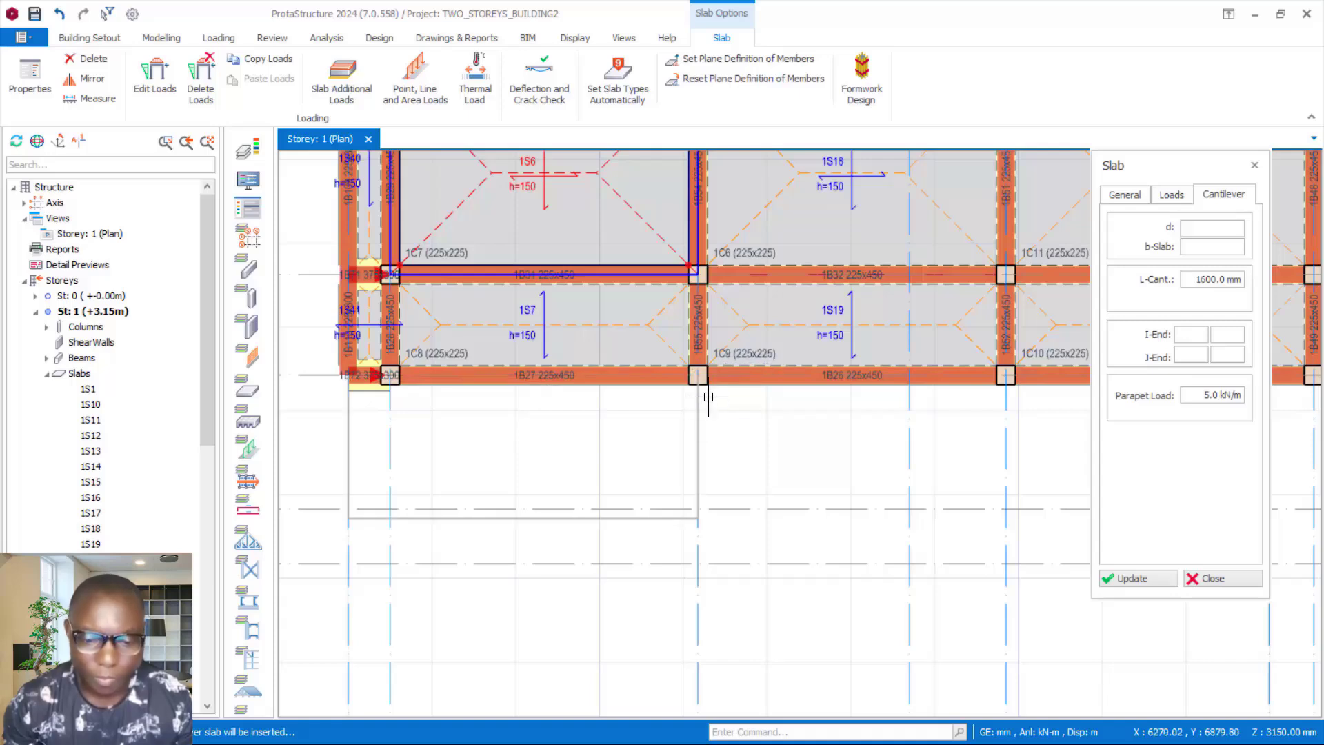
click(652, 569)
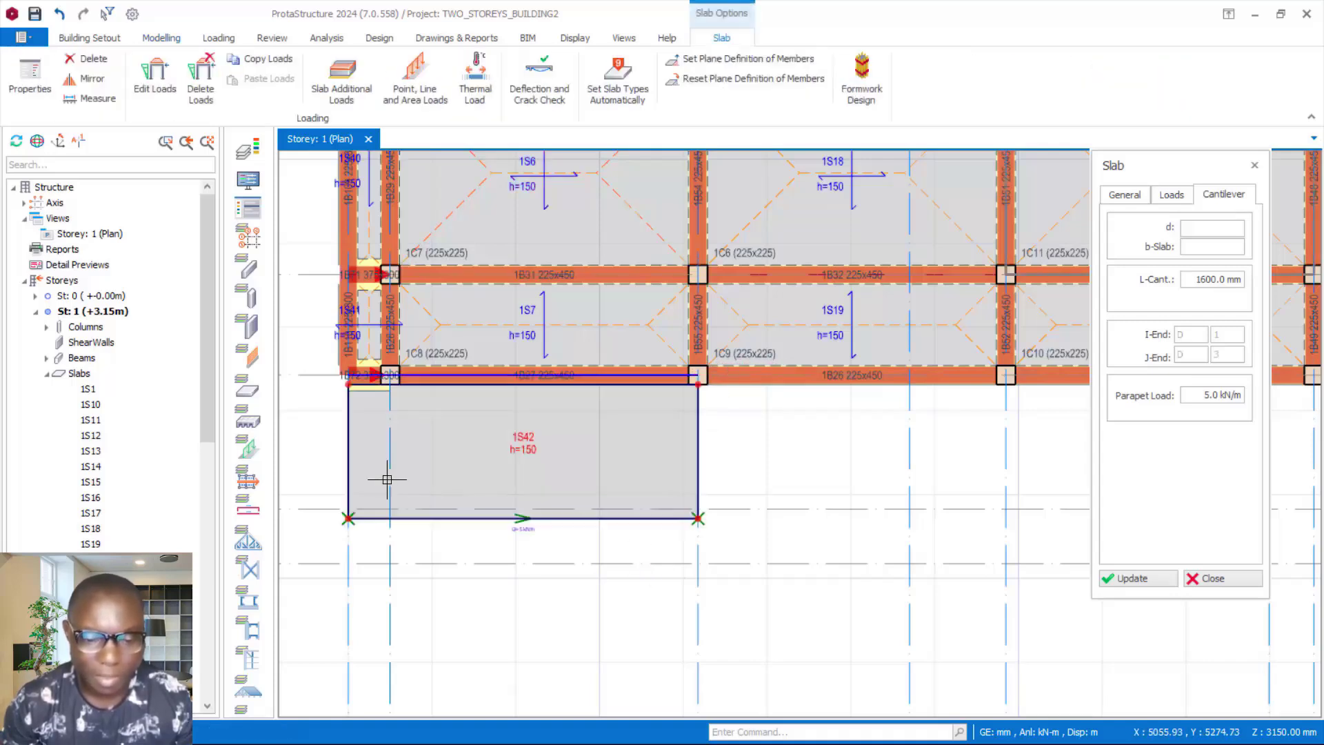
Insert a matching cantilever slab along axis D from axis 5 to axis 7 and check its parapet load label
scroll(503, 479, down, 4)
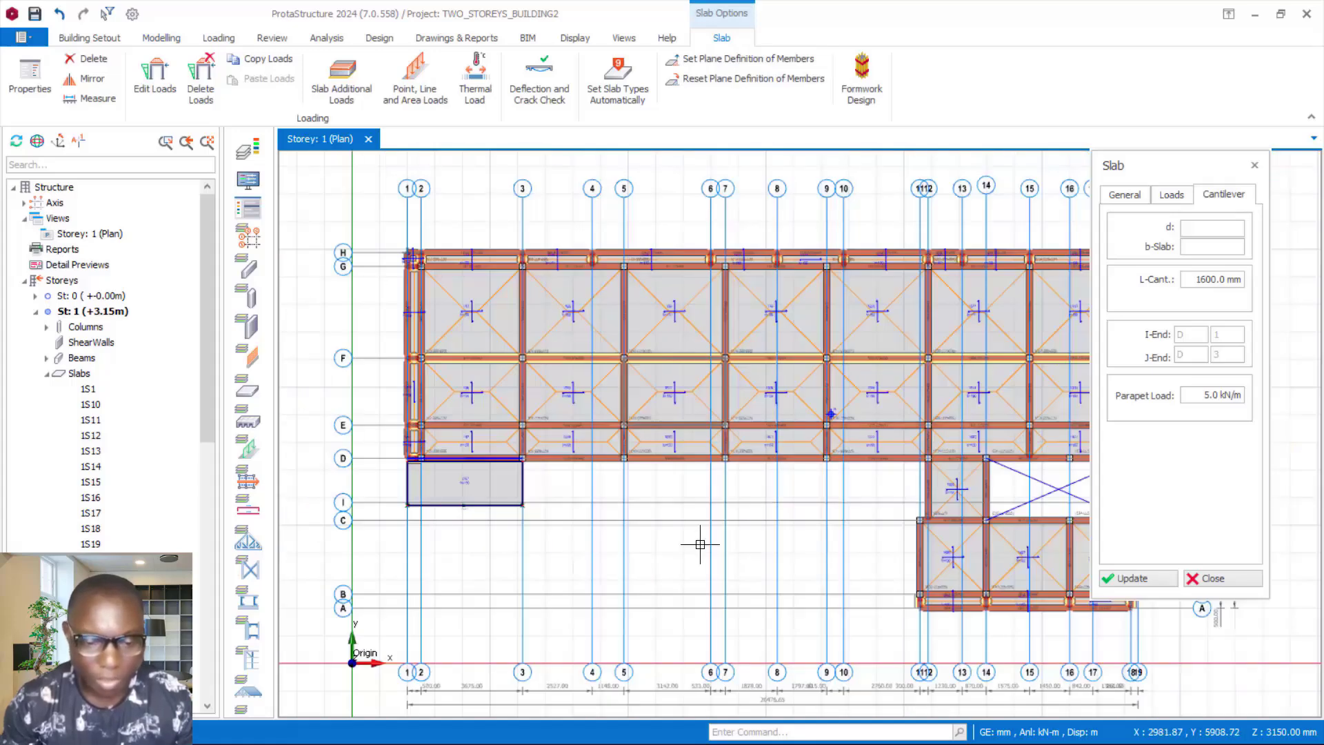
scroll(580, 446, up, 2)
click(544, 416)
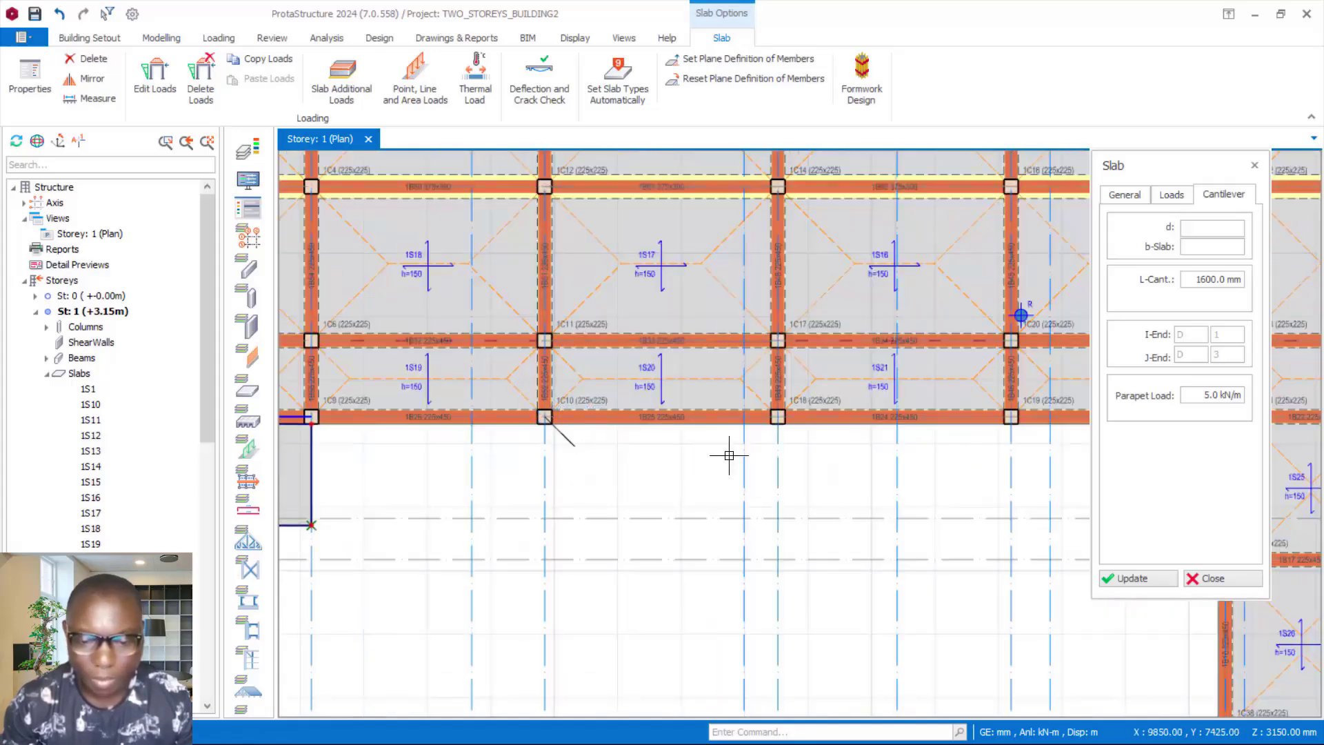
click(778, 416)
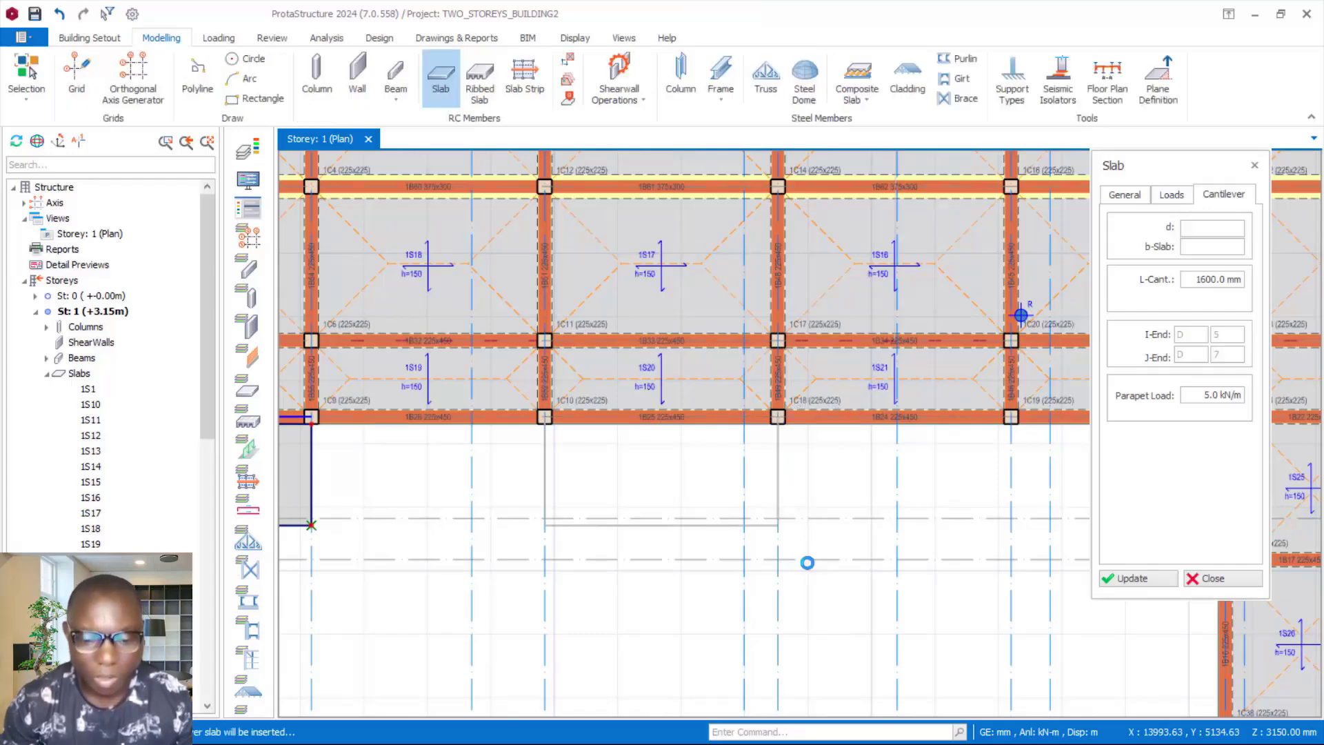
click(808, 562)
scroll(661, 527, up, 2)
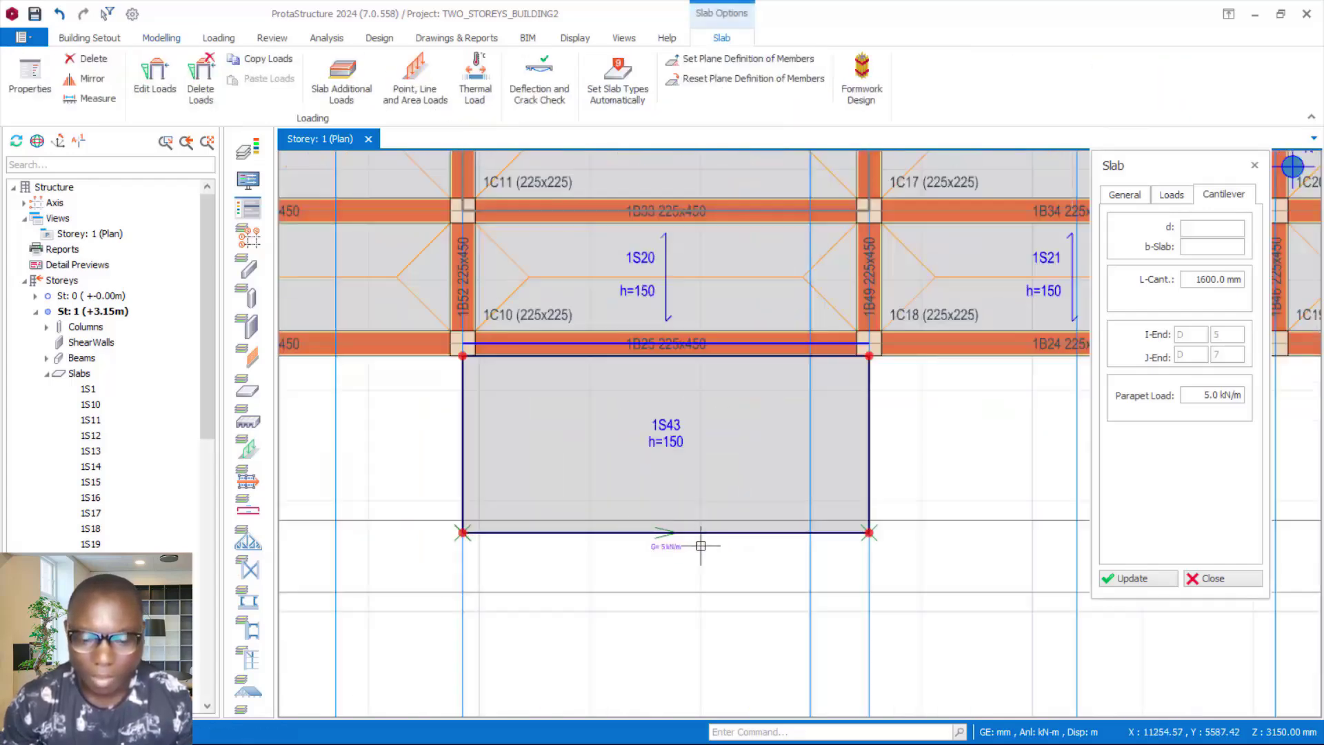
scroll(664, 540, up, 3)
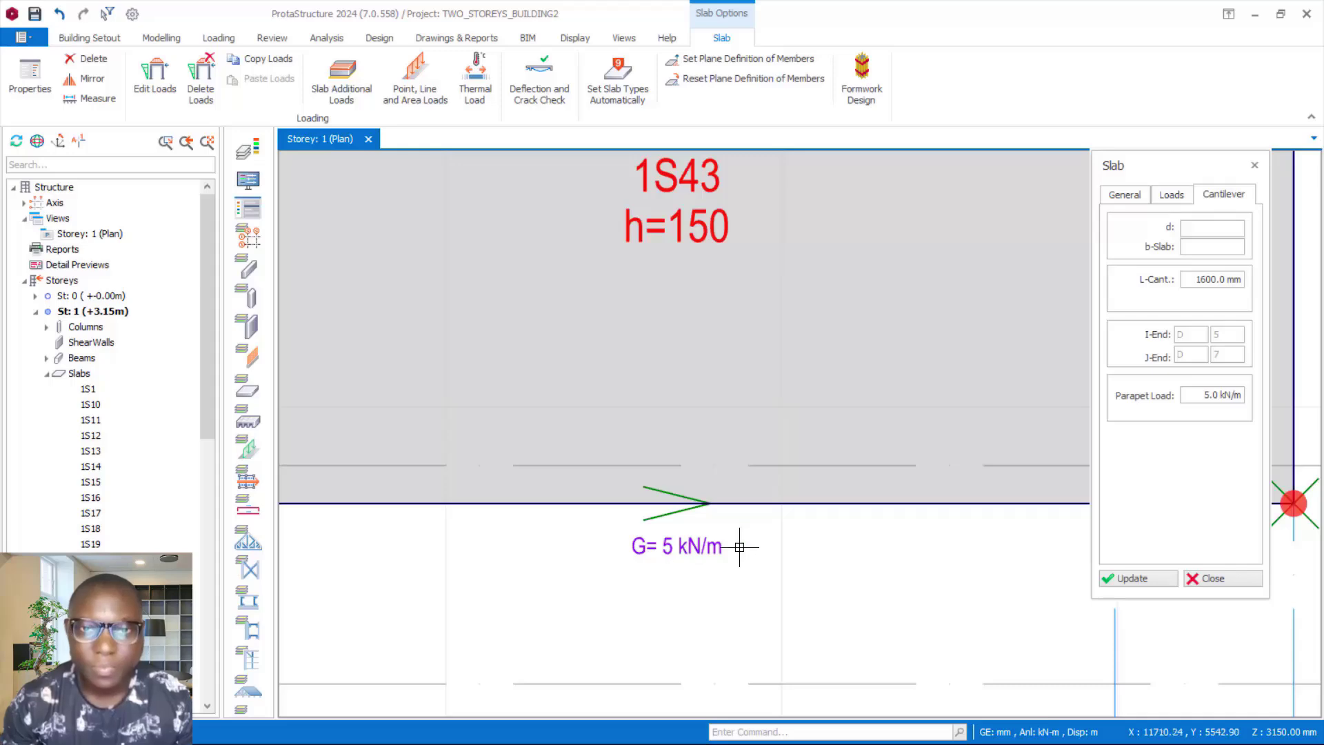
Insert the third cantilever slab along axis D from axis 9 to axis 12 and end slab insertion
scroll(606, 452, down, 5)
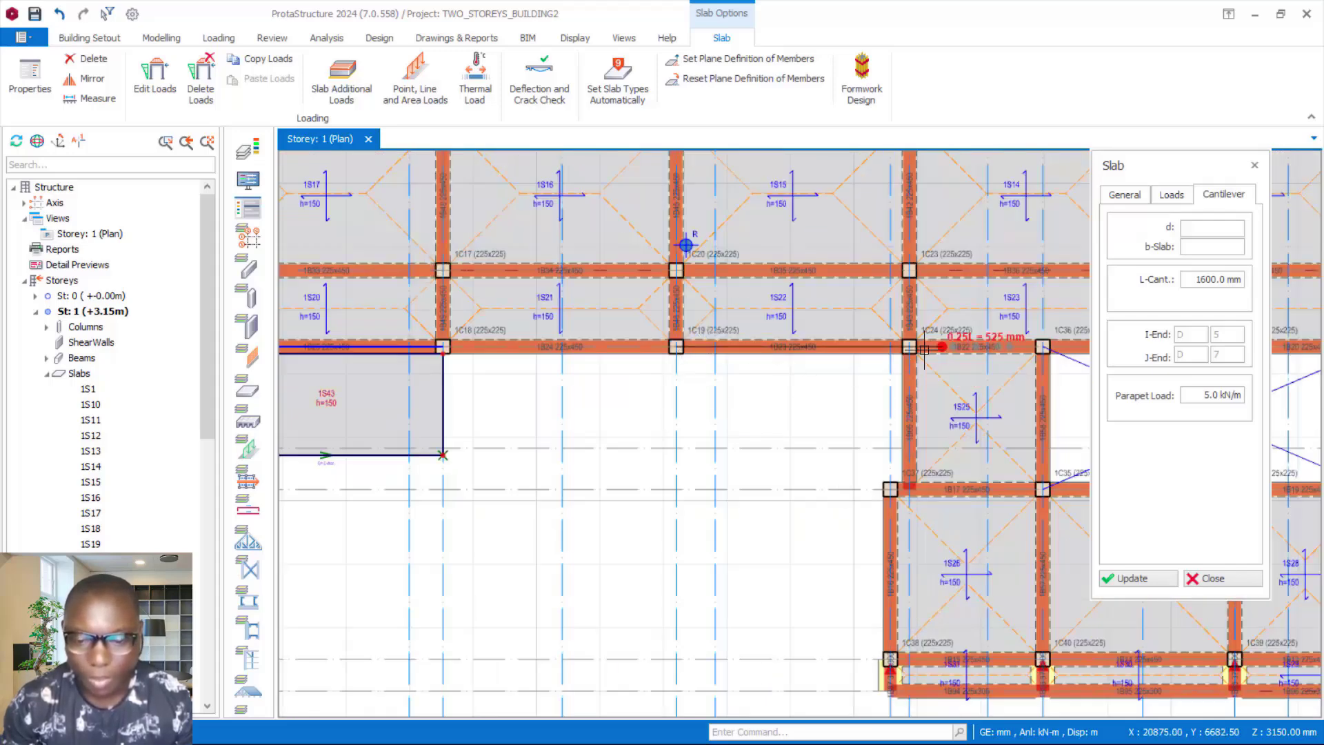
click(810, 482)
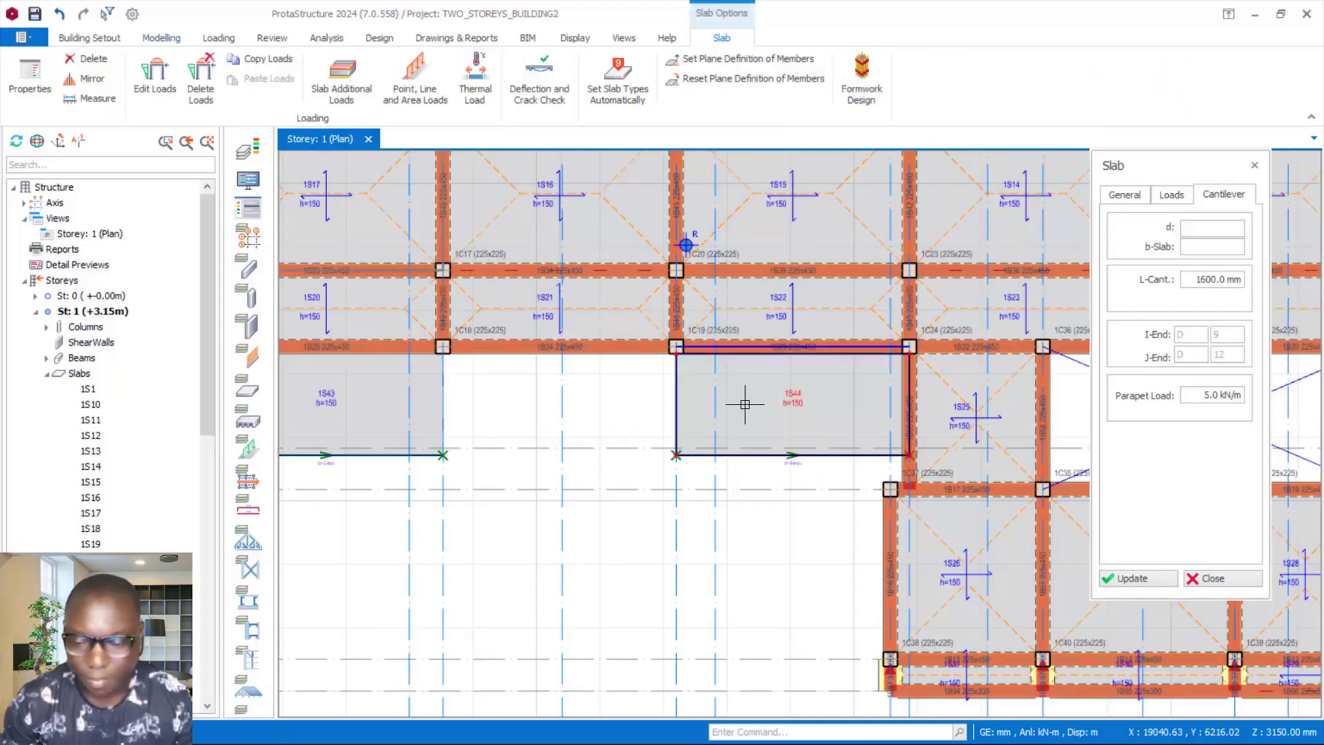
click(1213, 578)
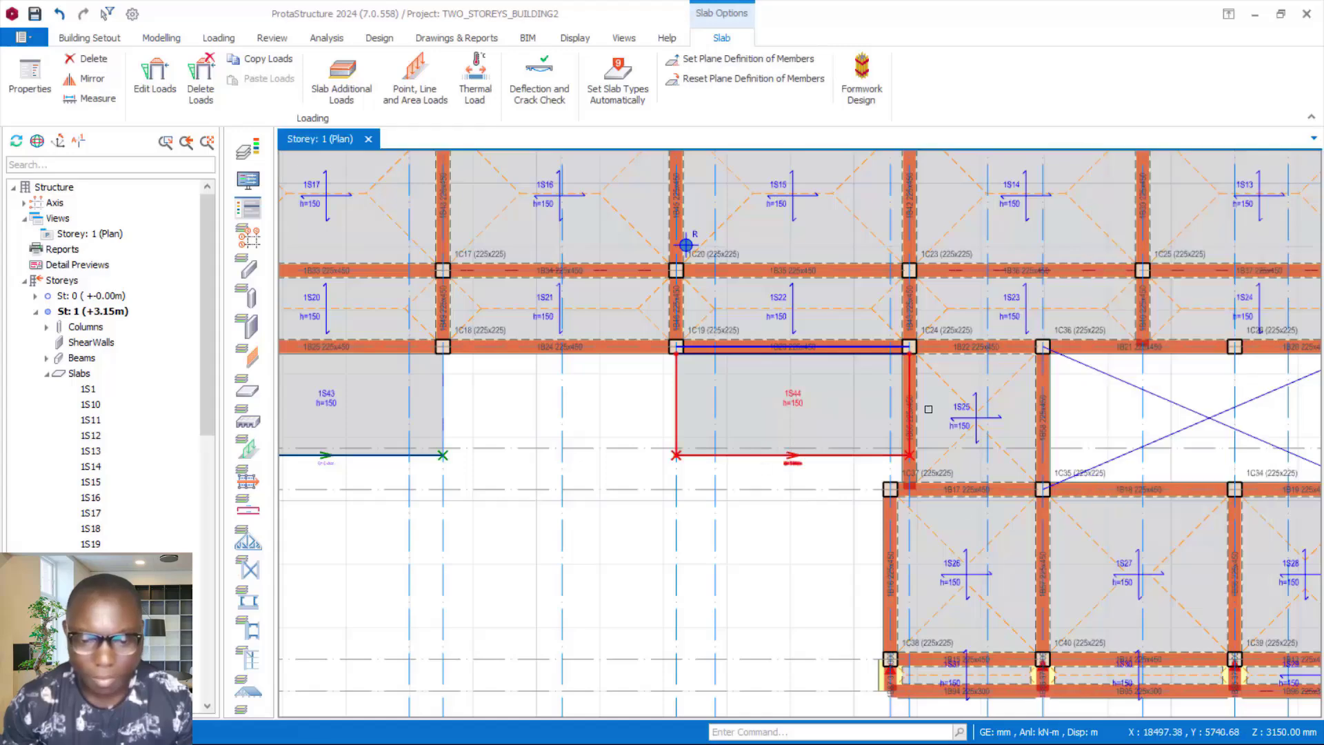
Save the project and clear the selection of the cantilever slab between axes 9 and 12
scroll(862, 454, down, 5)
scroll(931, 349, up, 2)
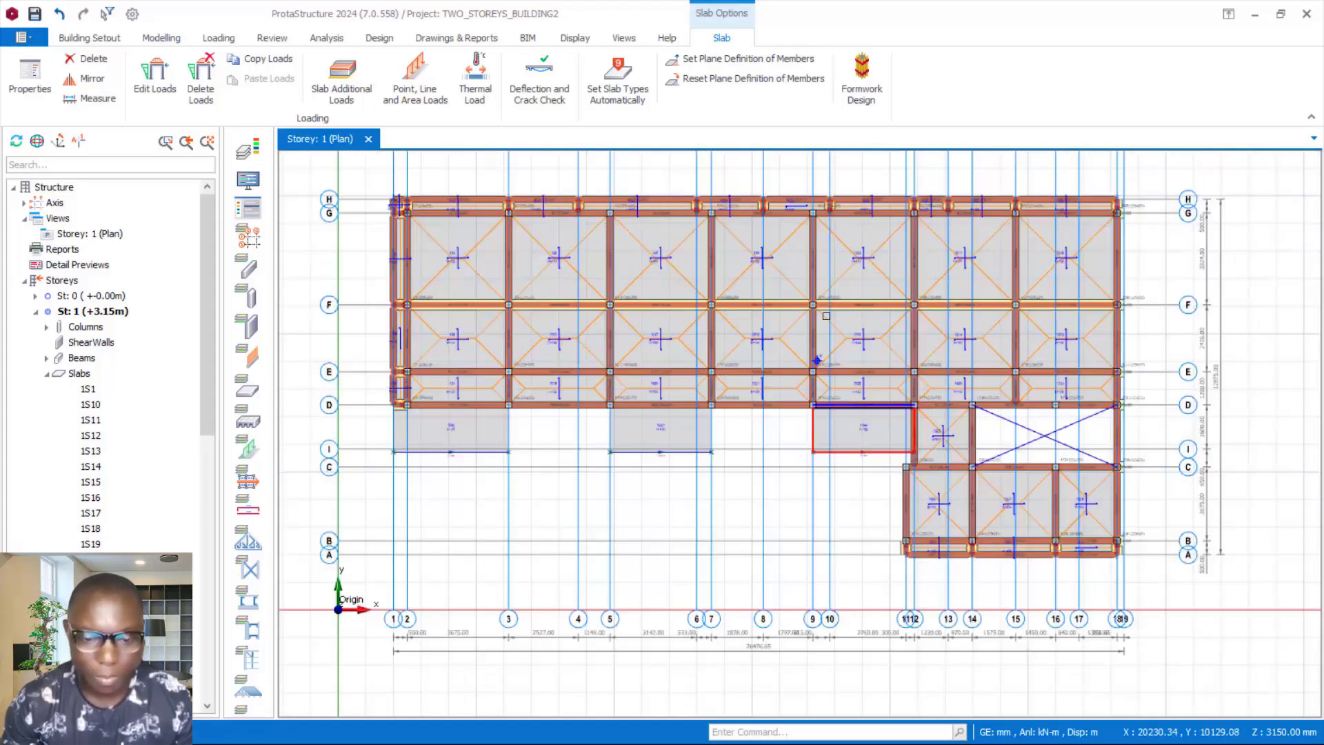
scroll(691, 350, up, 2)
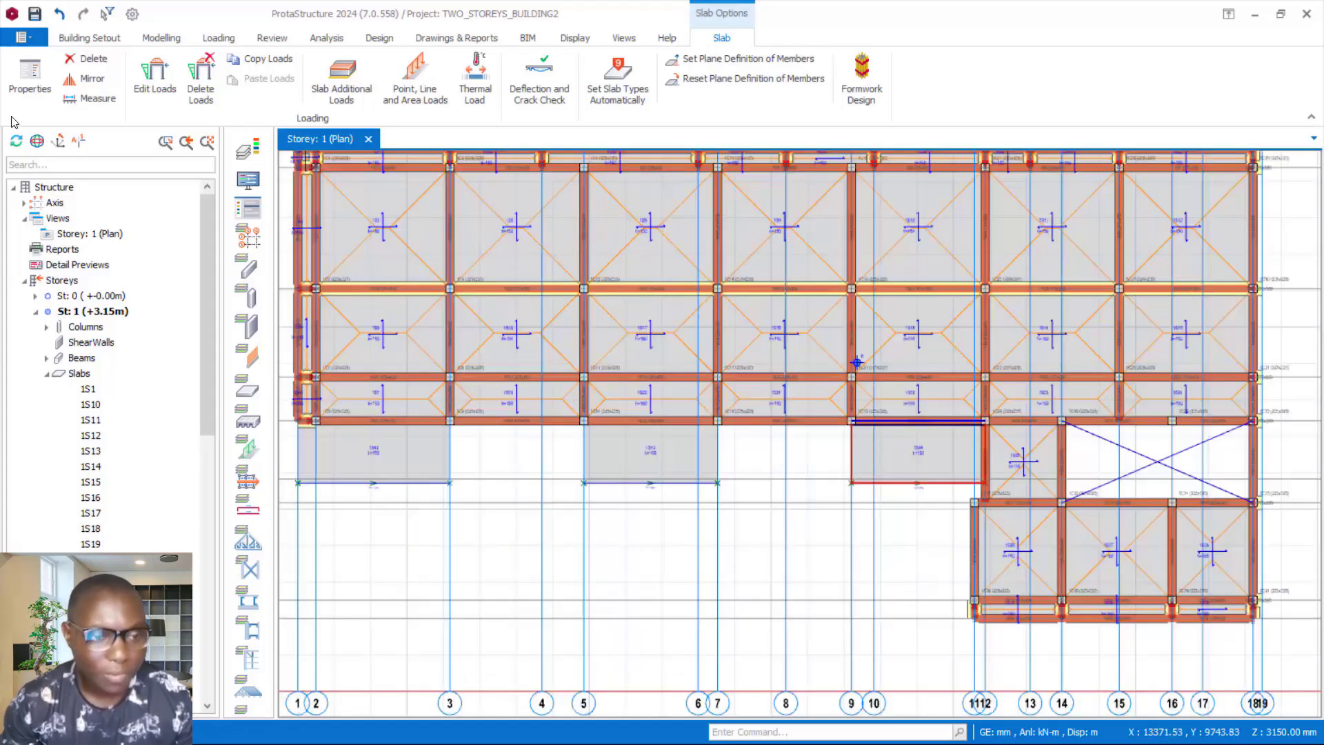
click(35, 13)
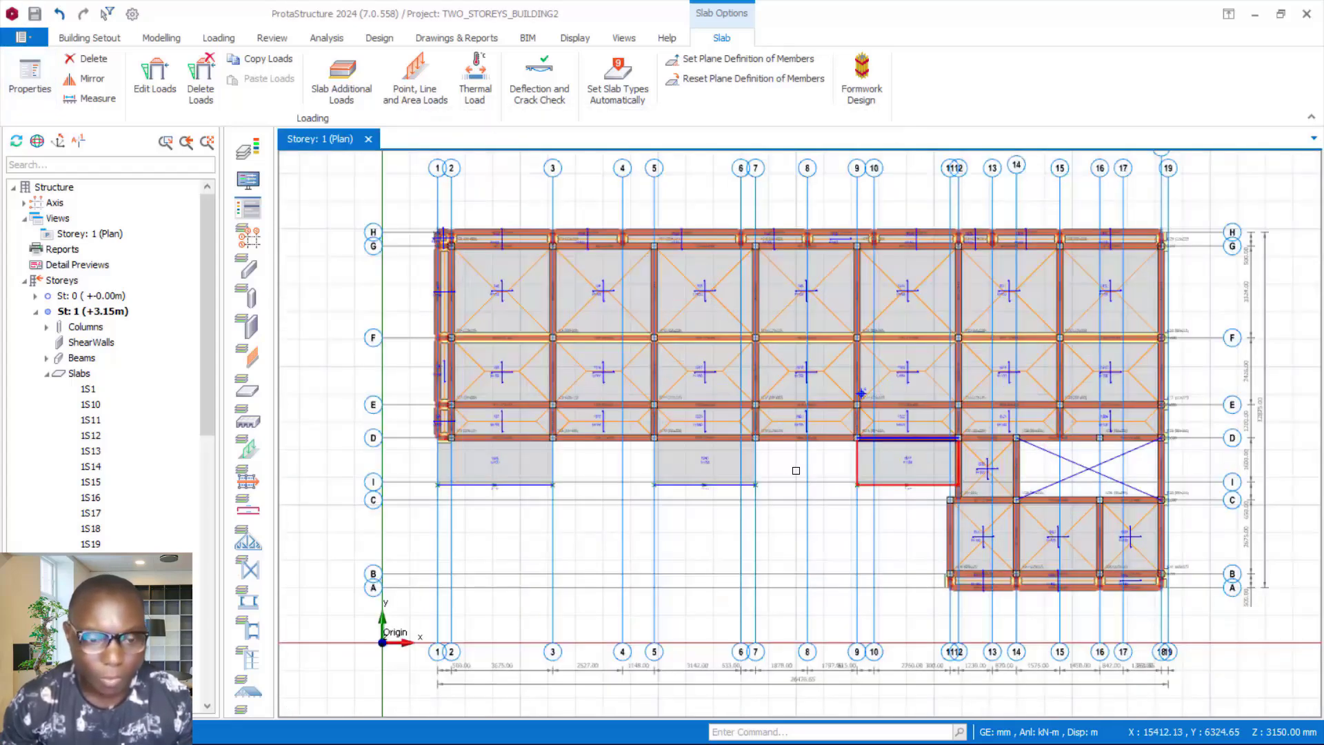
key(Escape)
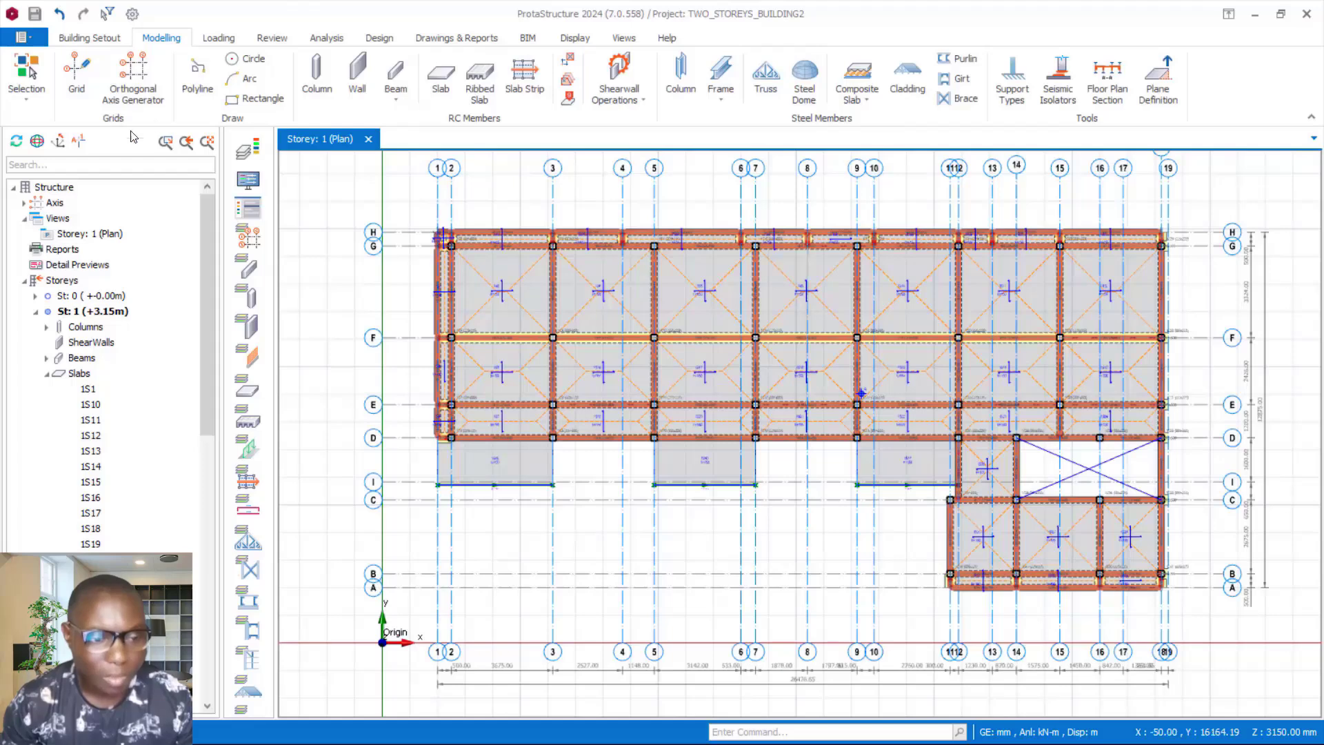
Show the building in 3D and examine the cantilever slabs and their parapets from several sides
drag(89, 234, 872, 458)
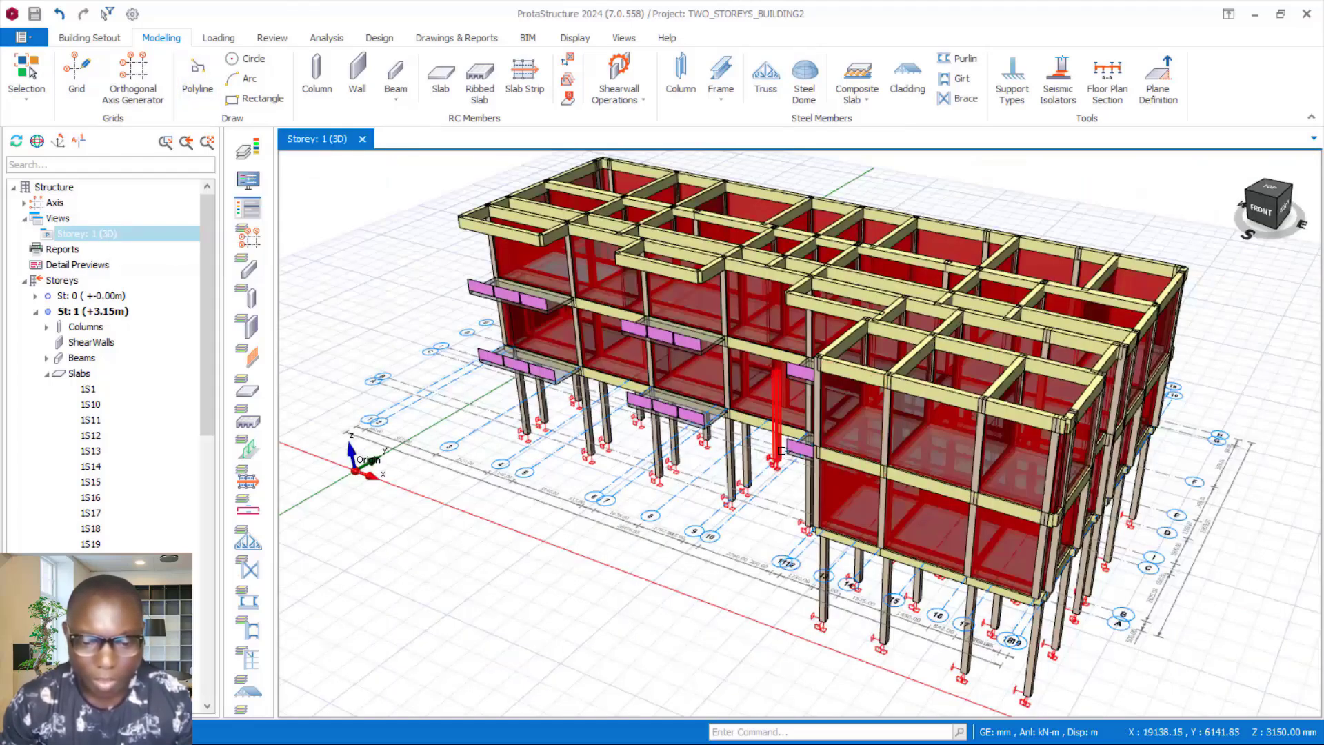
middle_drag(685, 446, 295, 616)
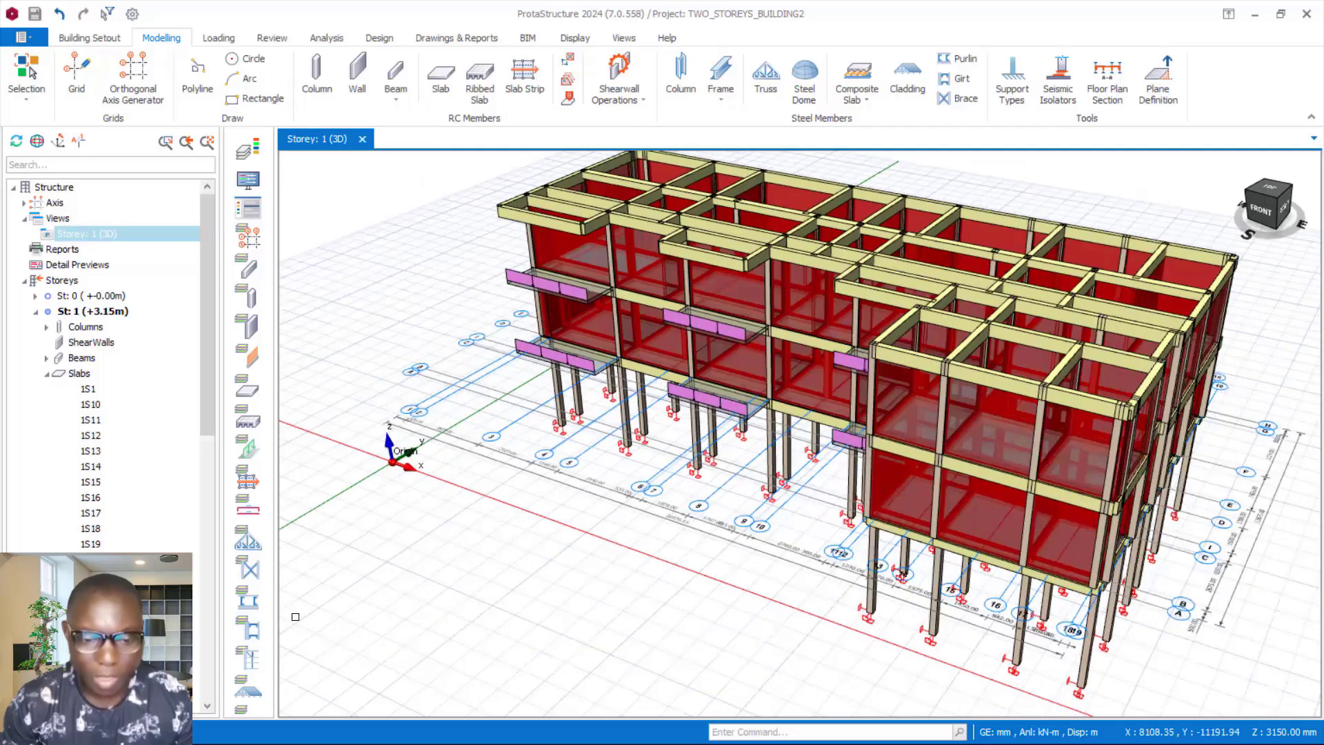
scroll(482, 413, up, 2)
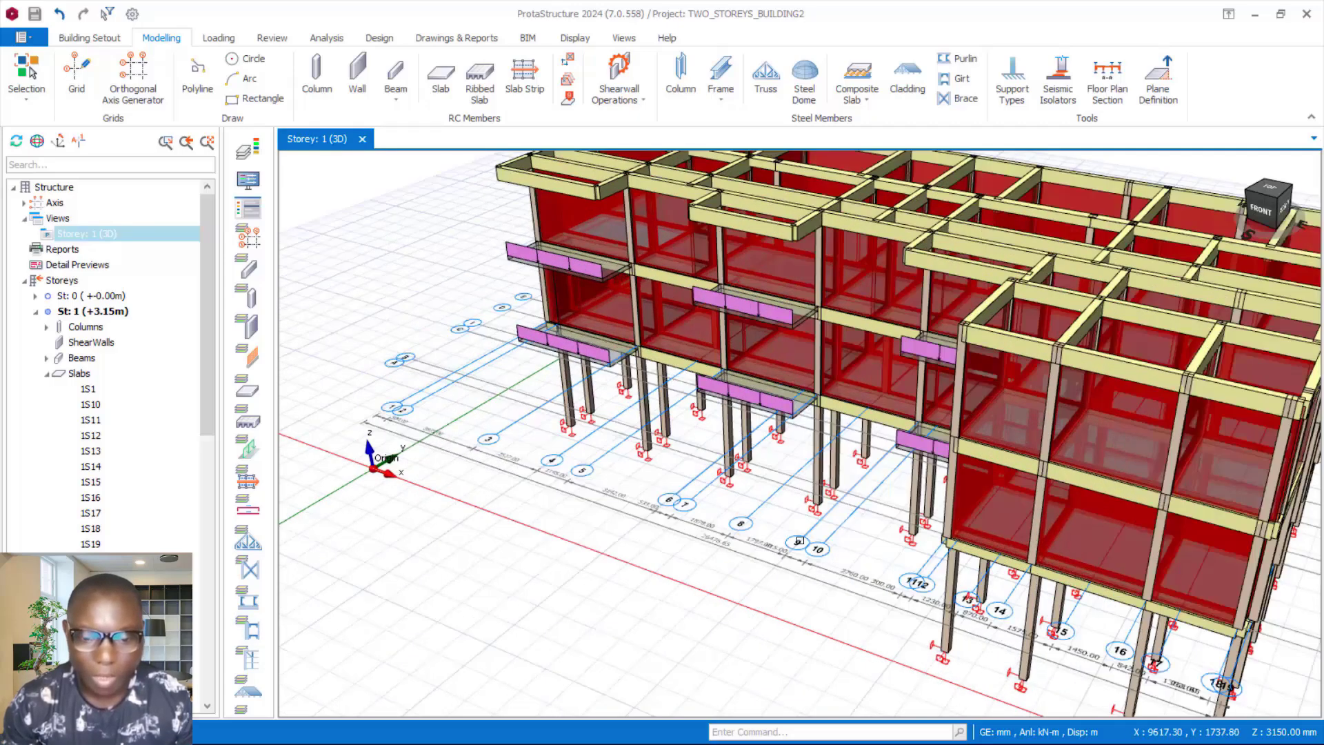
scroll(621, 421, down, 3)
middle_drag(663, 467, 710, 486)
scroll(530, 542, up, 2)
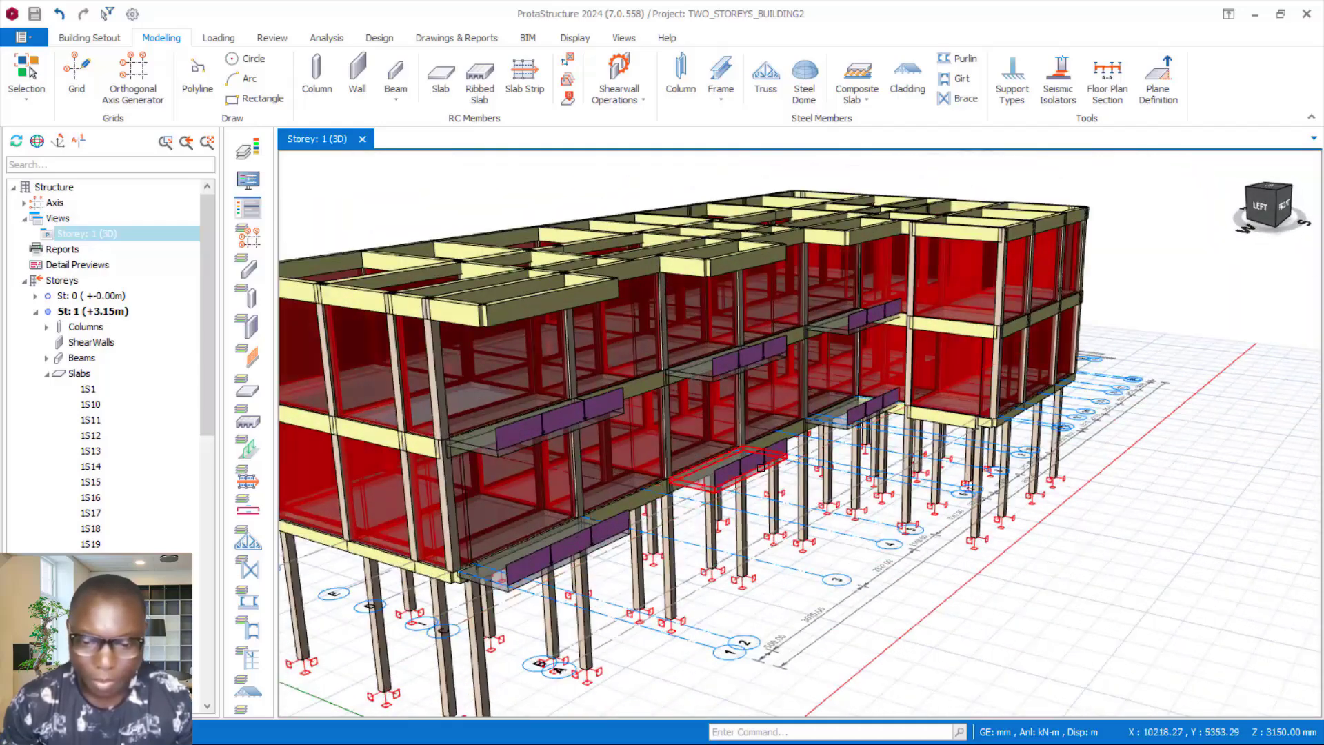
scroll(896, 448, down, 2)
mouse_move(945, 441)
middle_down()
mouse_move(943, 424)
mouse_move(941, 439)
middle_up()
scroll(941, 439, up, 2)
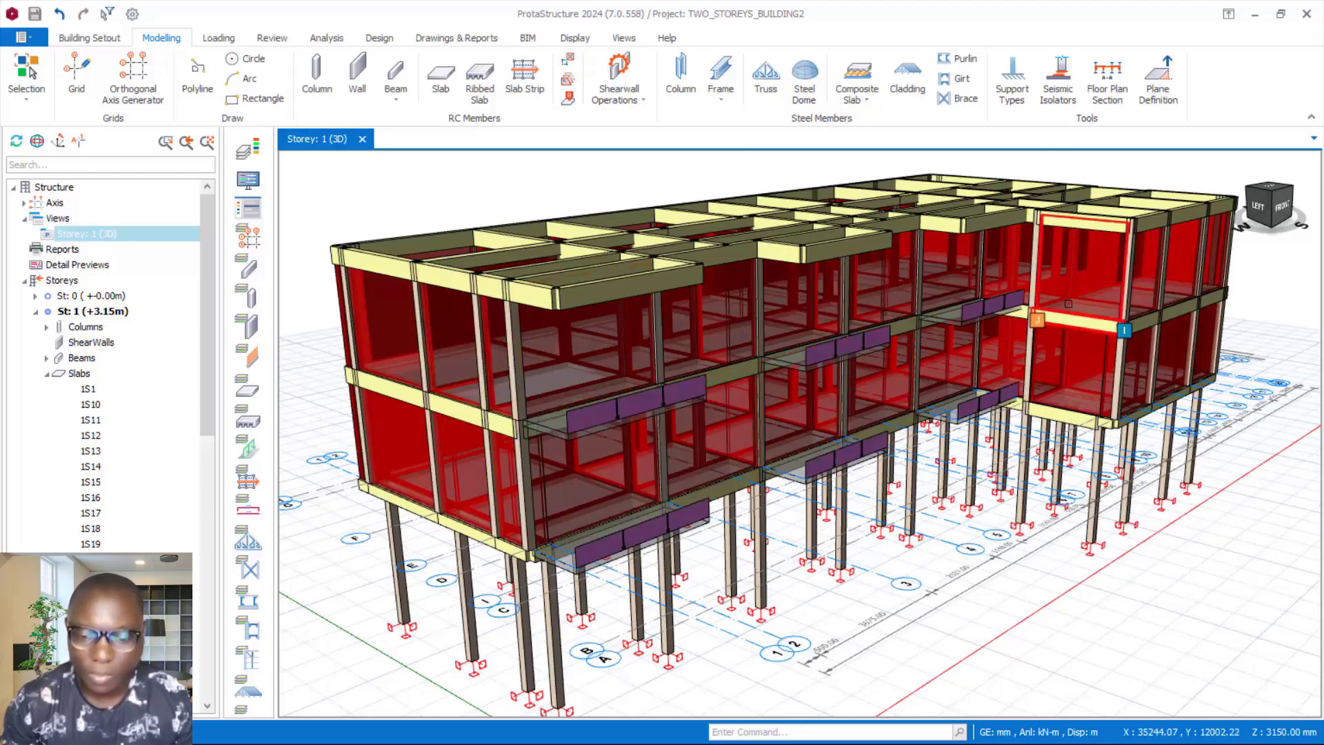
scroll(970, 515, up, 2)
mouse_move(970, 515)
middle_down()
mouse_move(890, 496)
mouse_move(876, 526)
middle_up()
scroll(876, 526, down, 5)
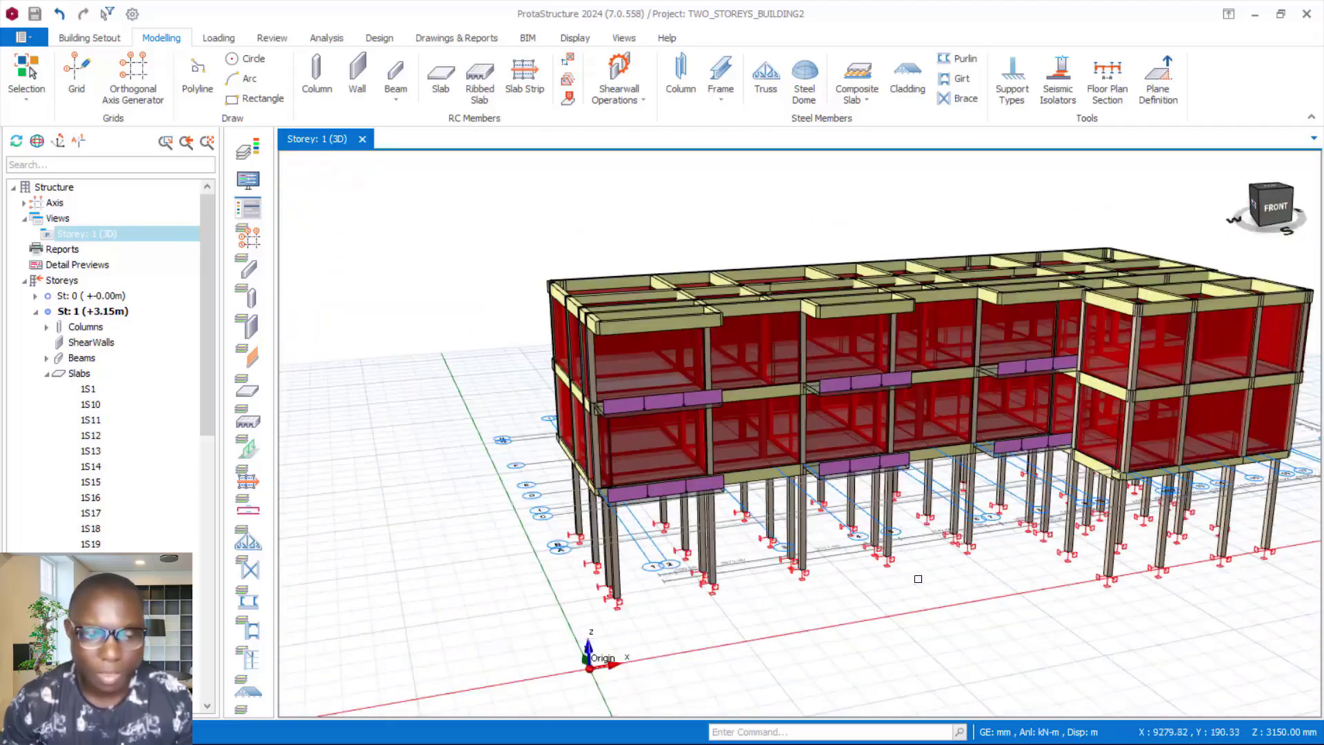
Return to the Storey 1 plan view and review the completed slab layout
click(96, 235)
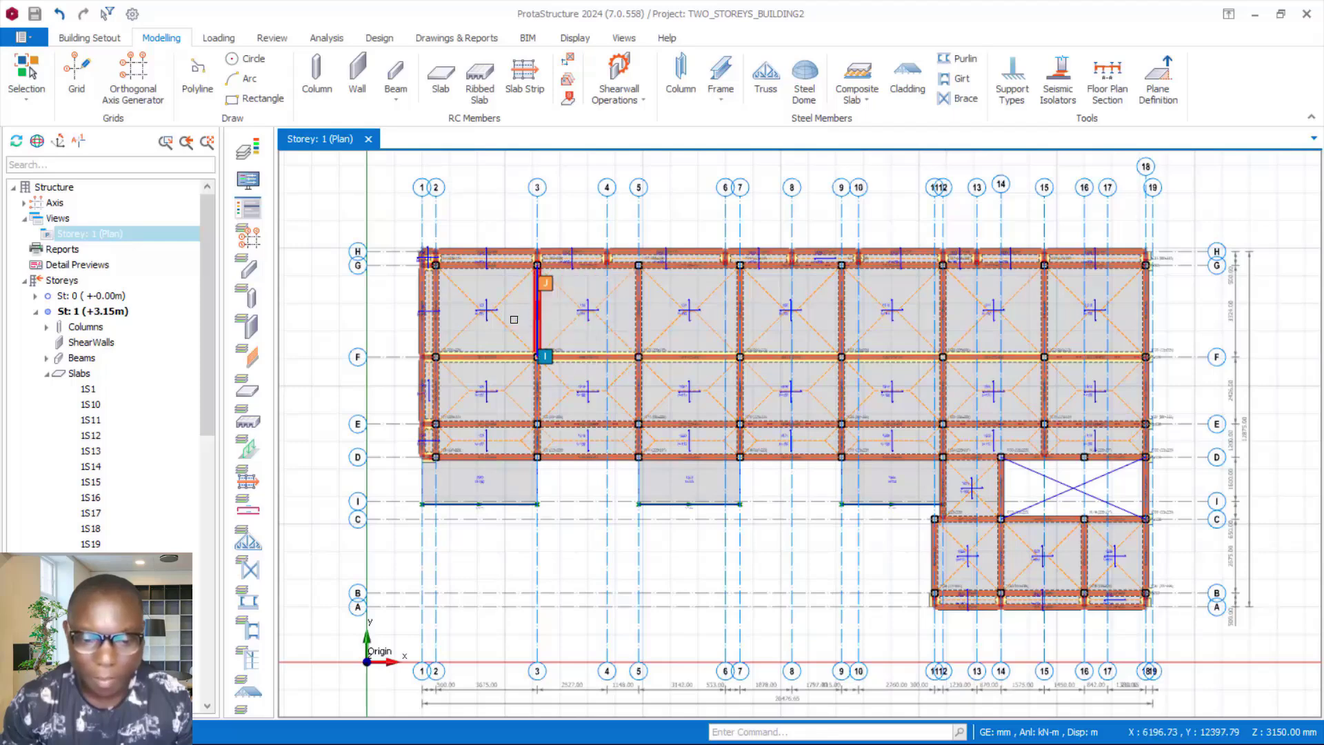
mouse_move(482, 319)
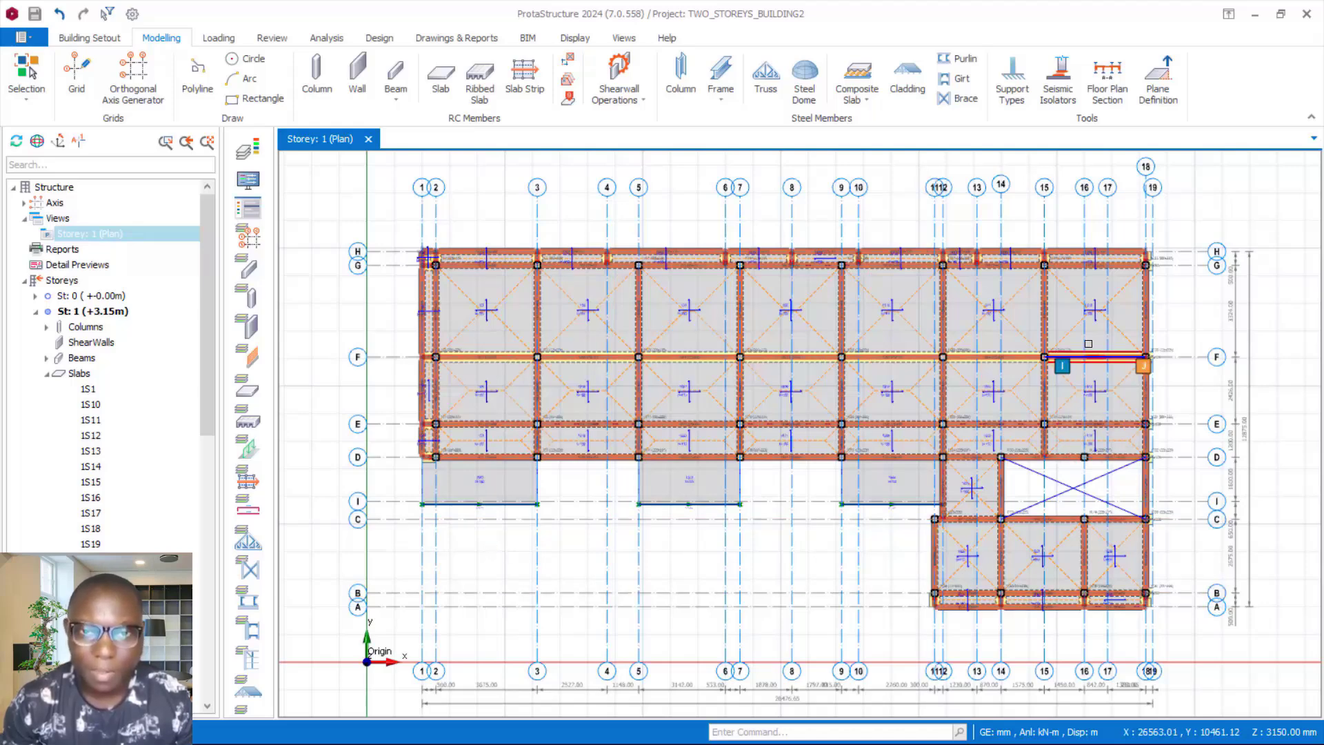
scroll(1000, 552, up, 1)
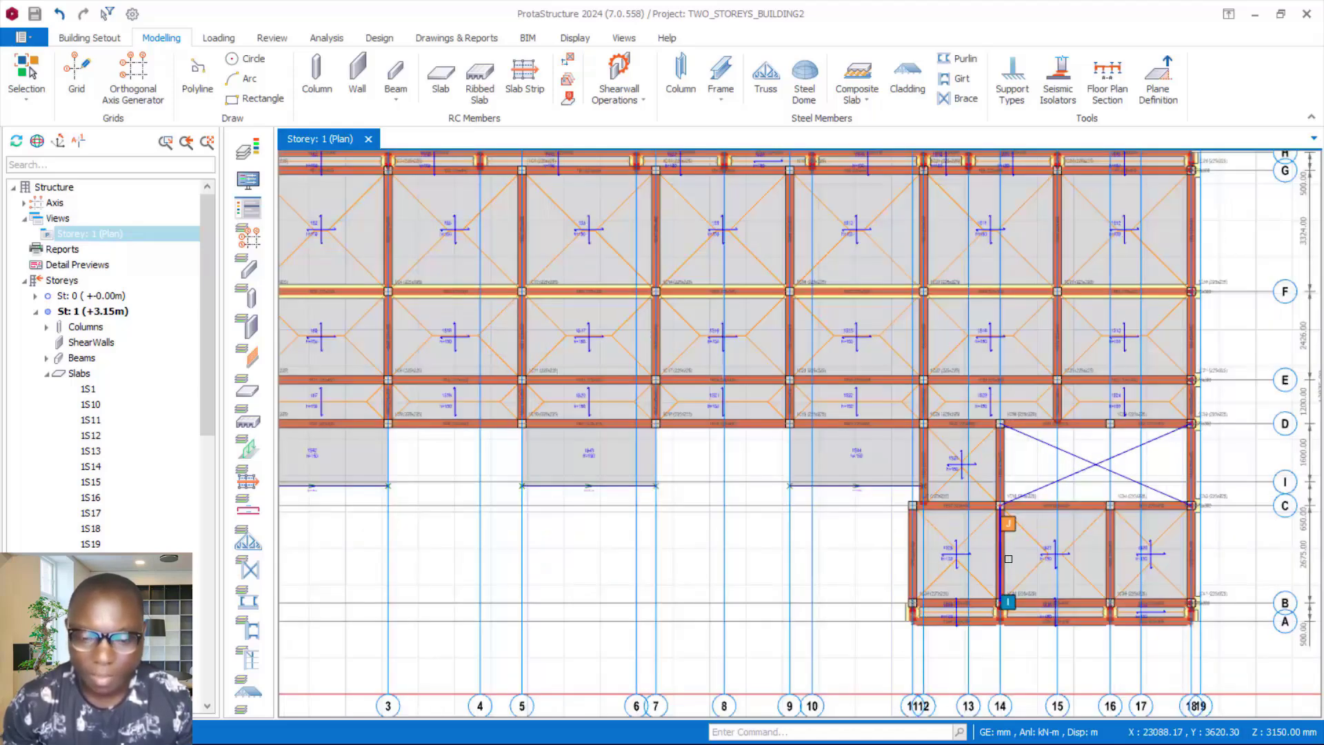
Switch to the Word design information document and review the structural design data, including the relevant building codes
scroll(992, 412, down, 1)
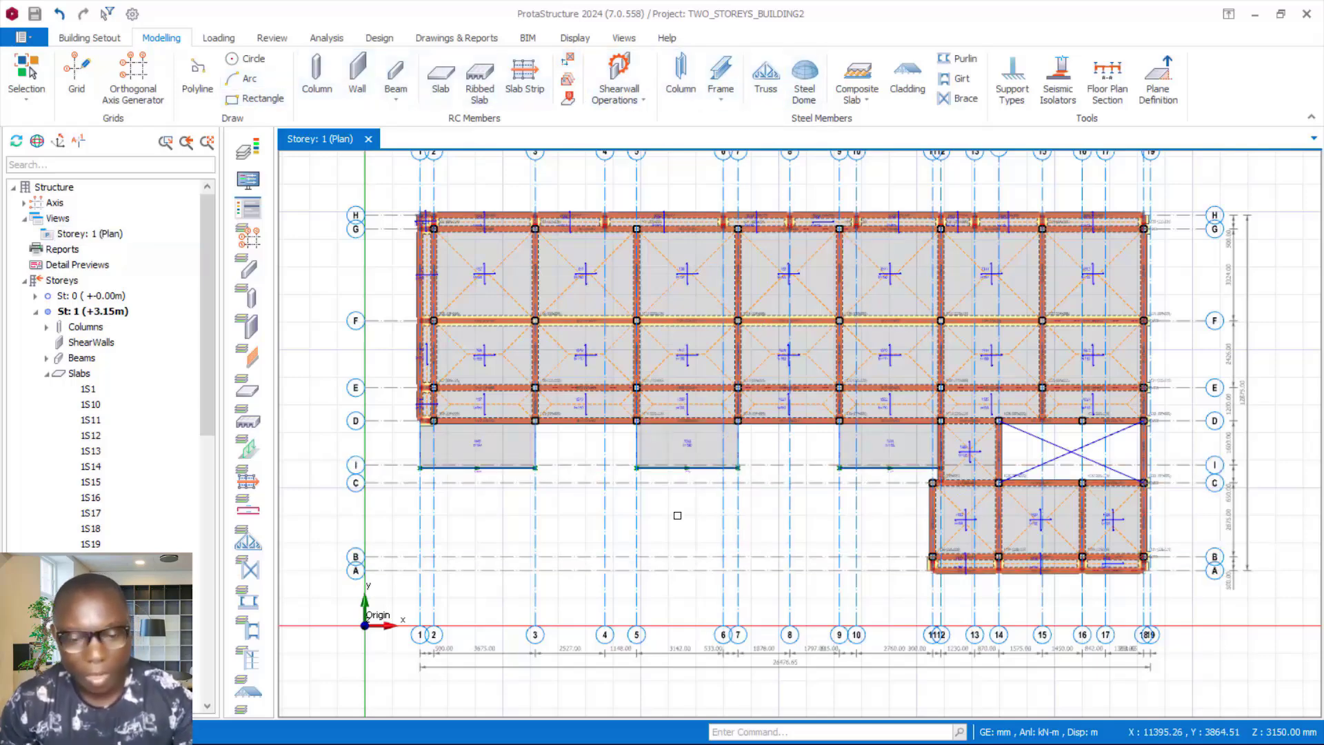
key(alt+Tab)
scroll(683, 238, up, 5)
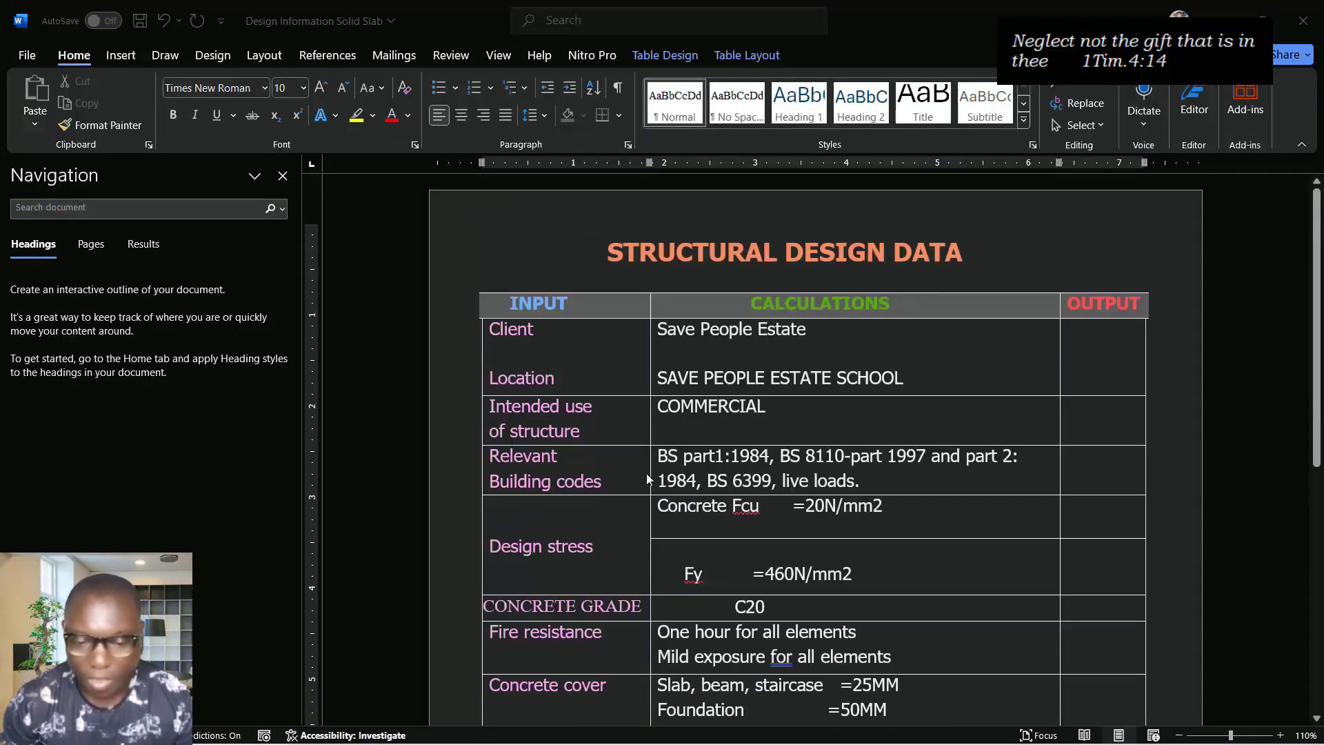
scroll(774, 496, down, 2)
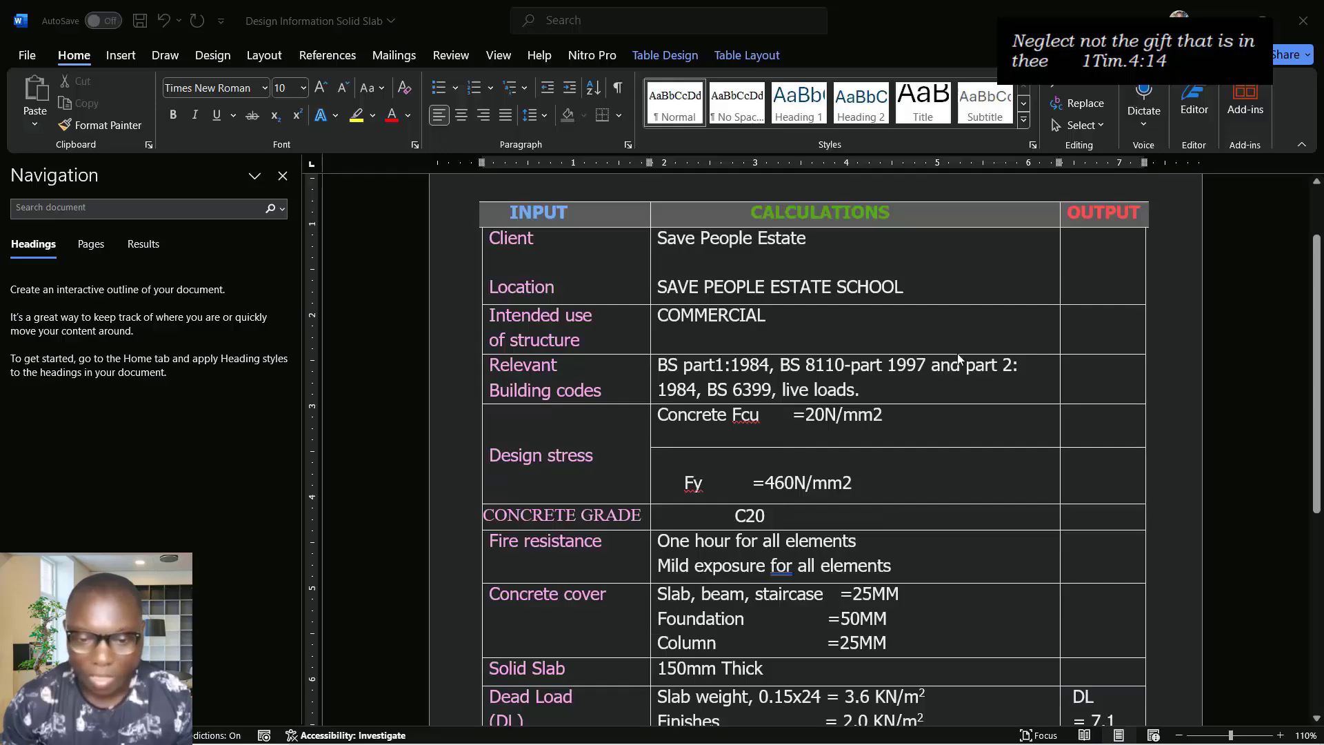
scroll(740, 424, up, 2)
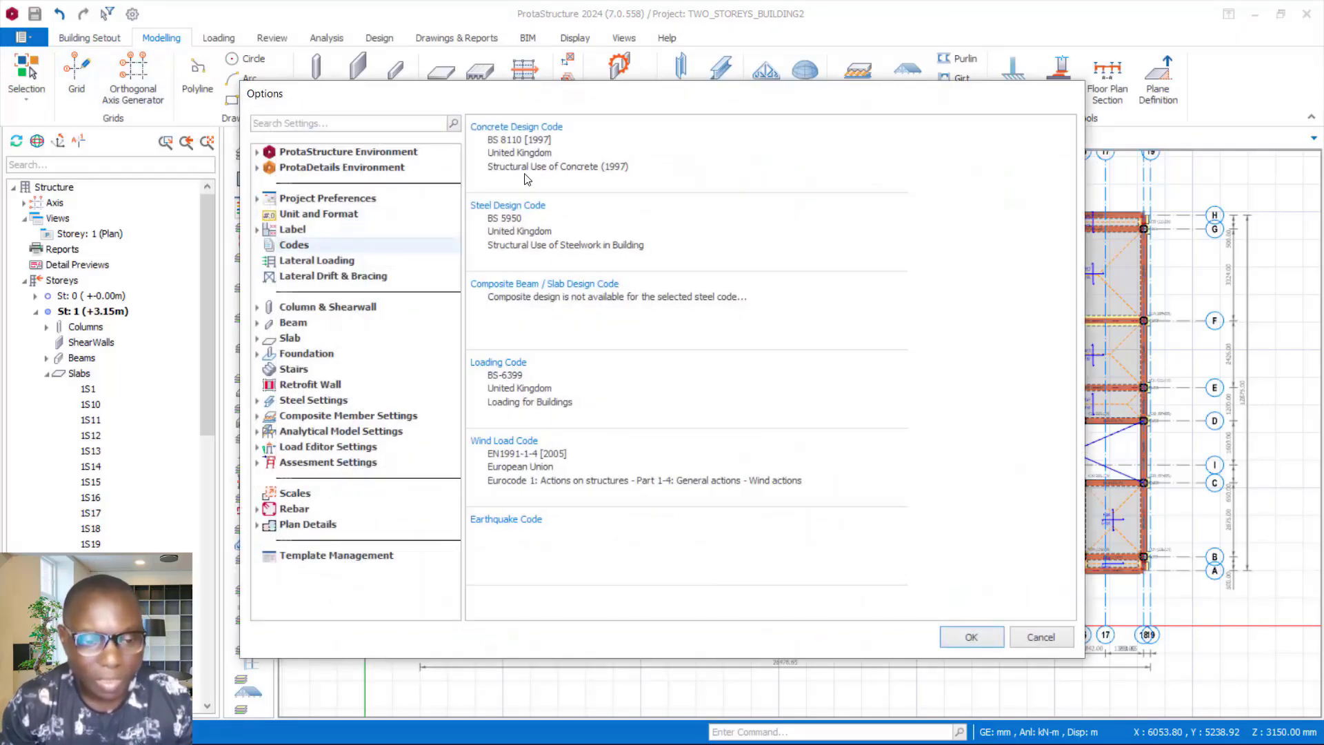
In ProtaStructure, review the project's concrete, steel and loading design codes and accept the options
click(292, 250)
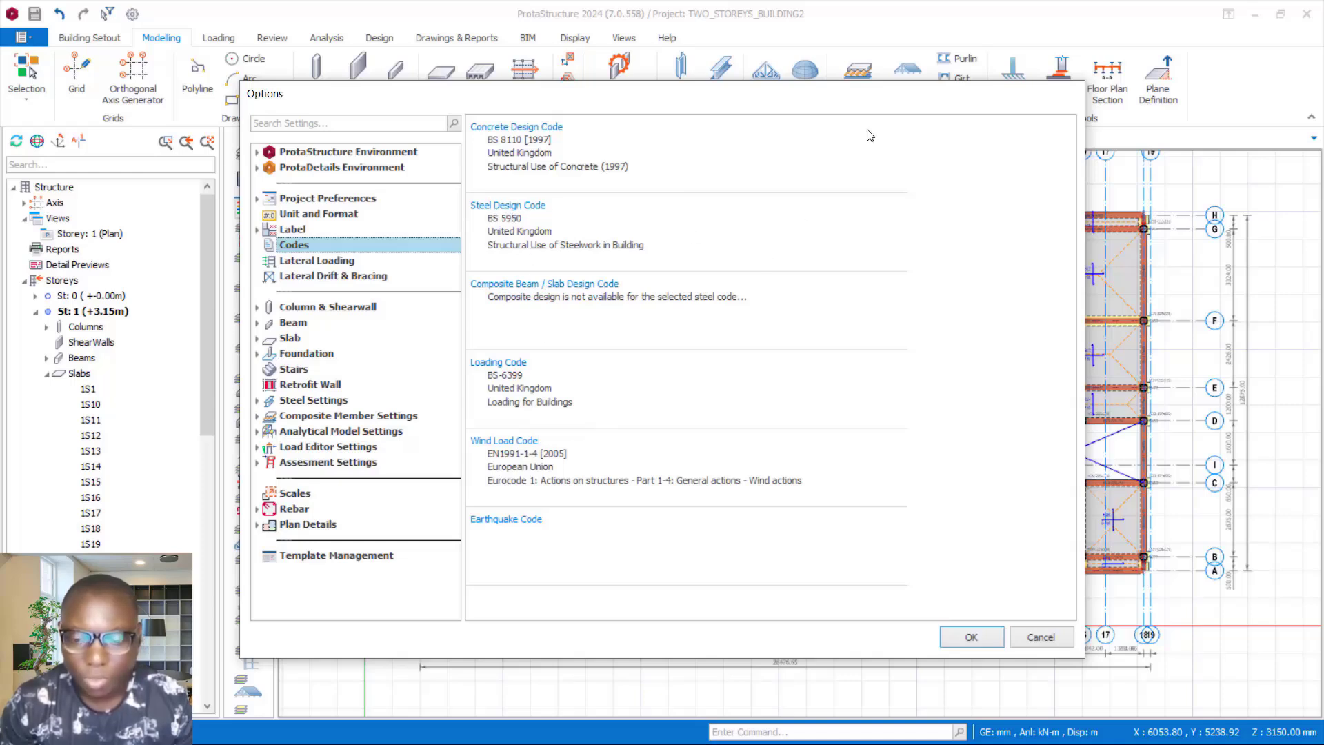
drag(870, 103, 907, 121)
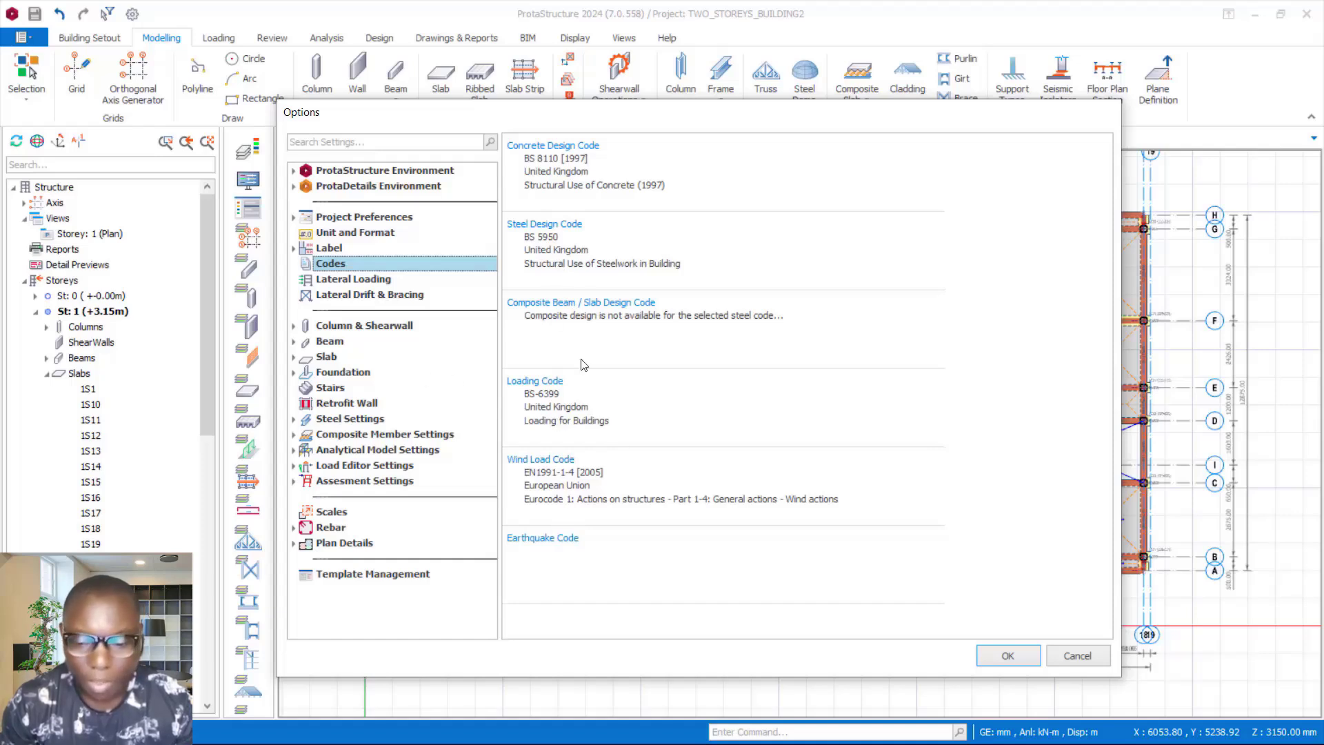
click(1025, 660)
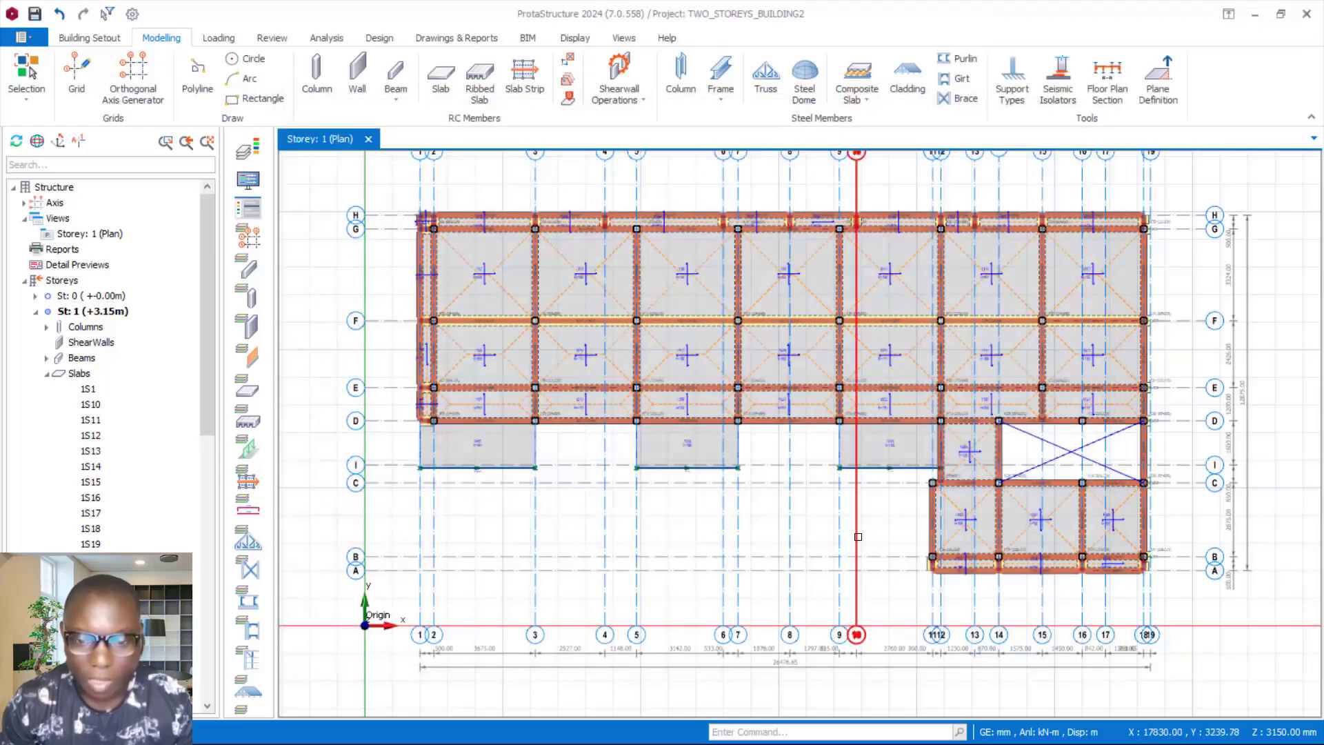
scroll(728, 338, up, 2)
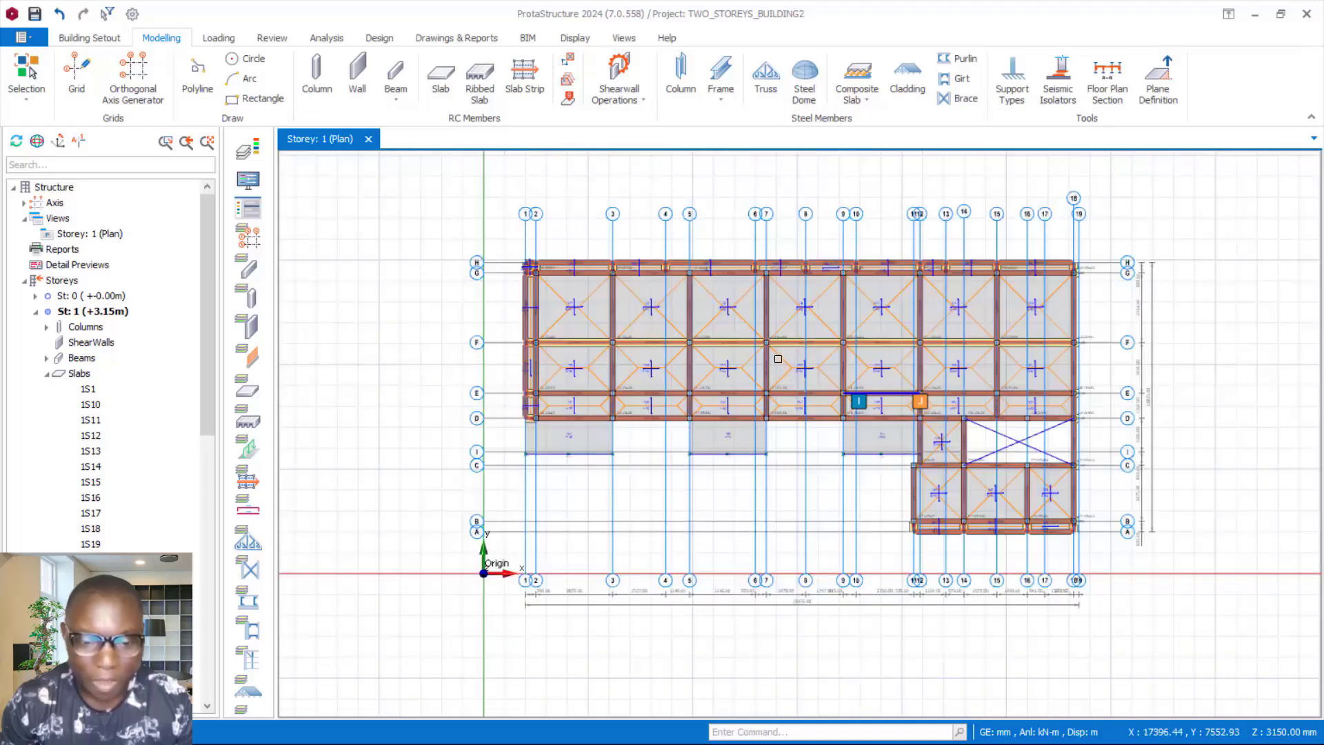
scroll(596, 293, up, 2)
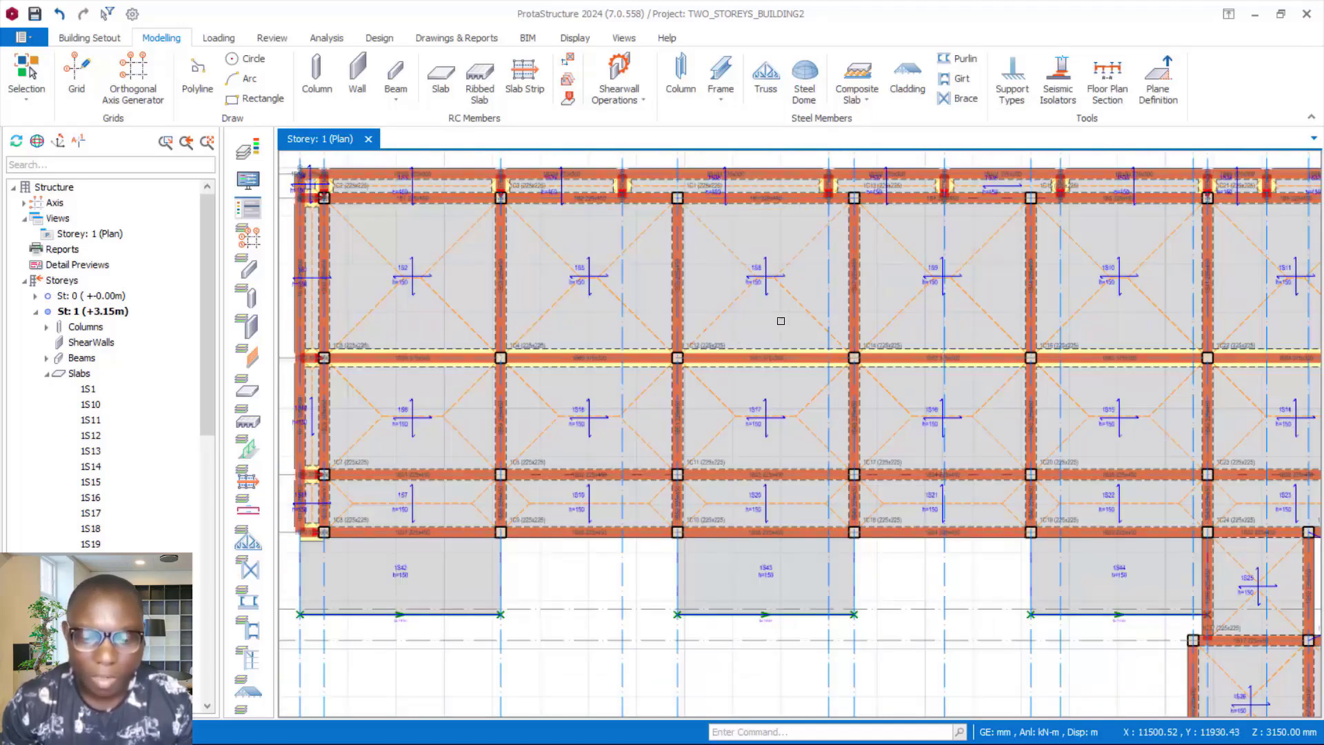
click(749, 280)
scroll(733, 296, down, 4)
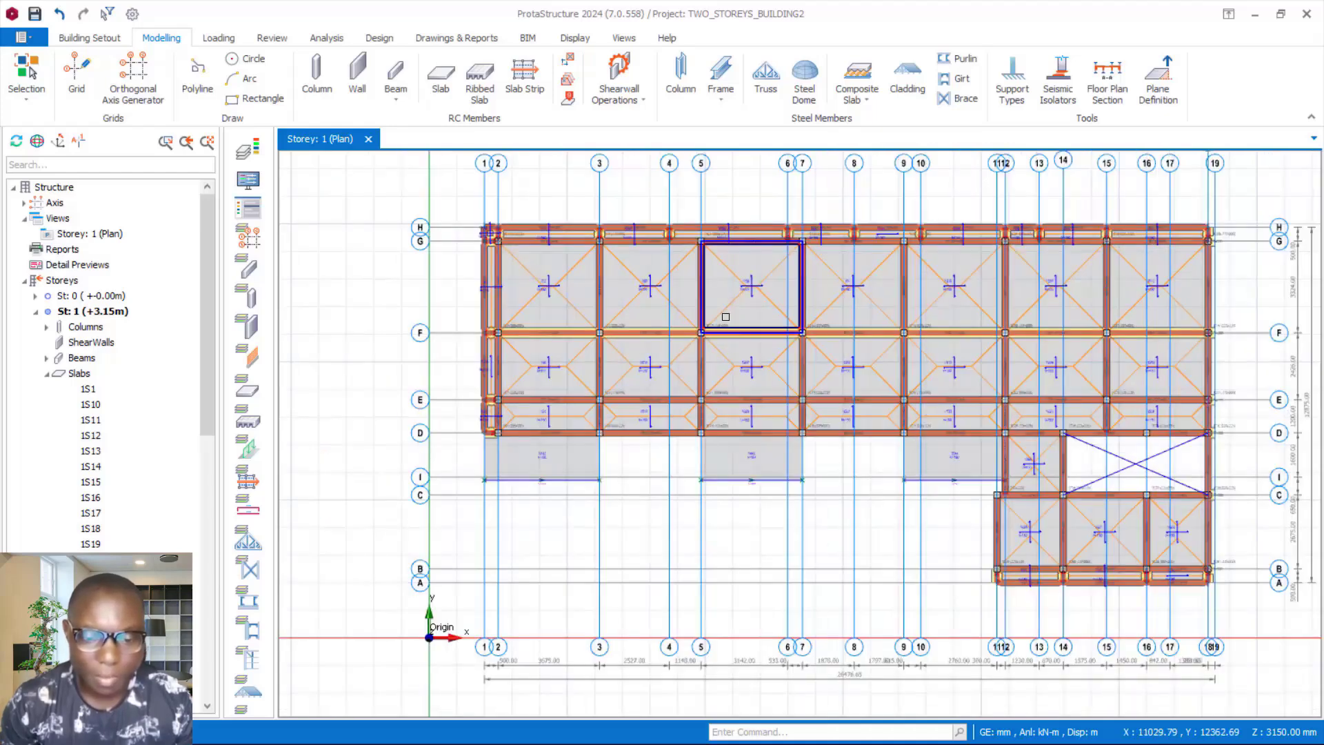
scroll(633, 354, up, 2)
scroll(634, 353, up, 1)
scroll(575, 351, down, 2)
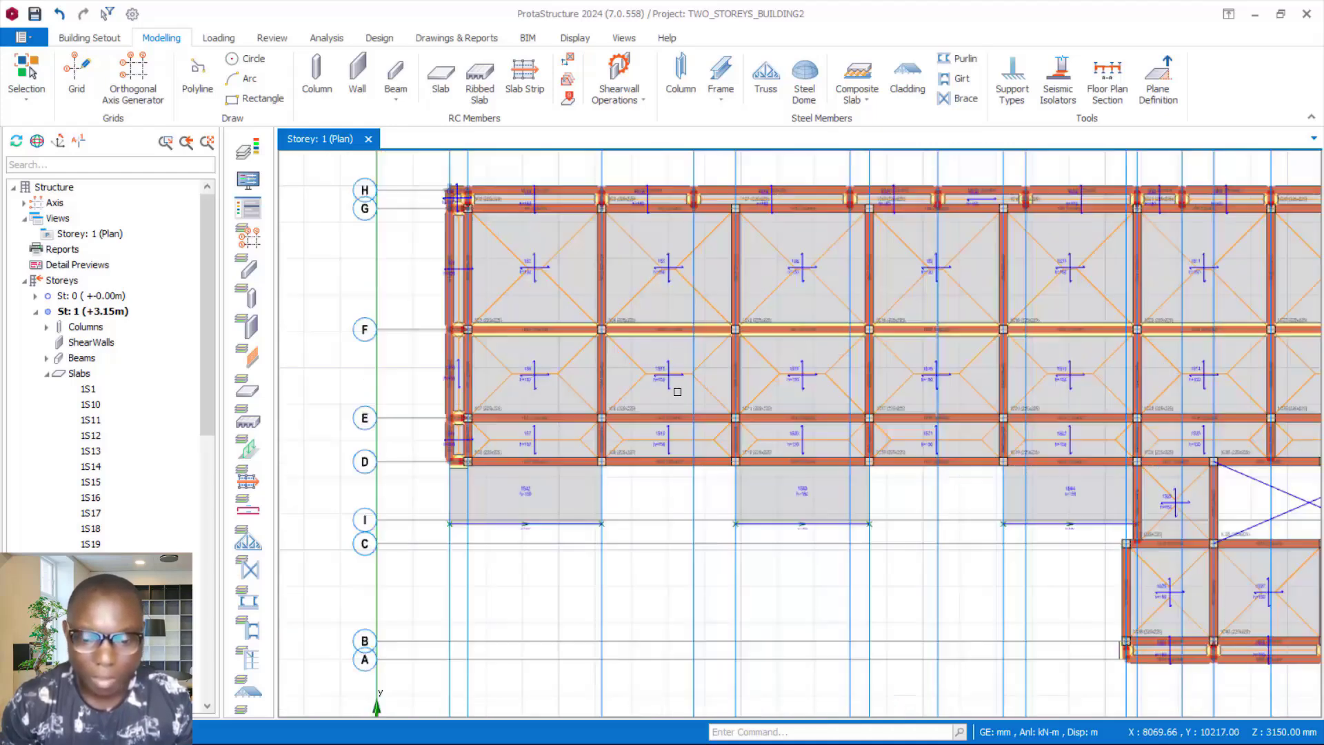
scroll(661, 514, up, 2)
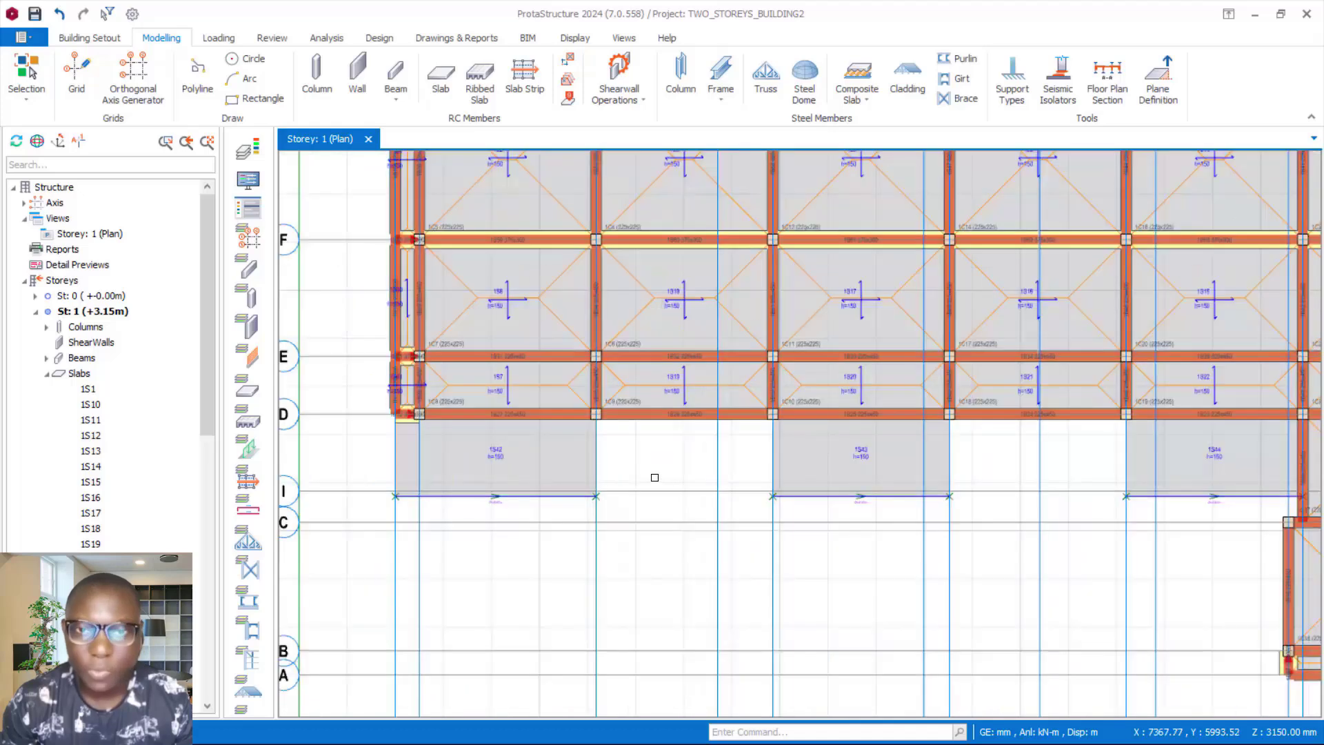
scroll(653, 476, down, 4)
click(716, 464)
scroll(748, 441, up, 3)
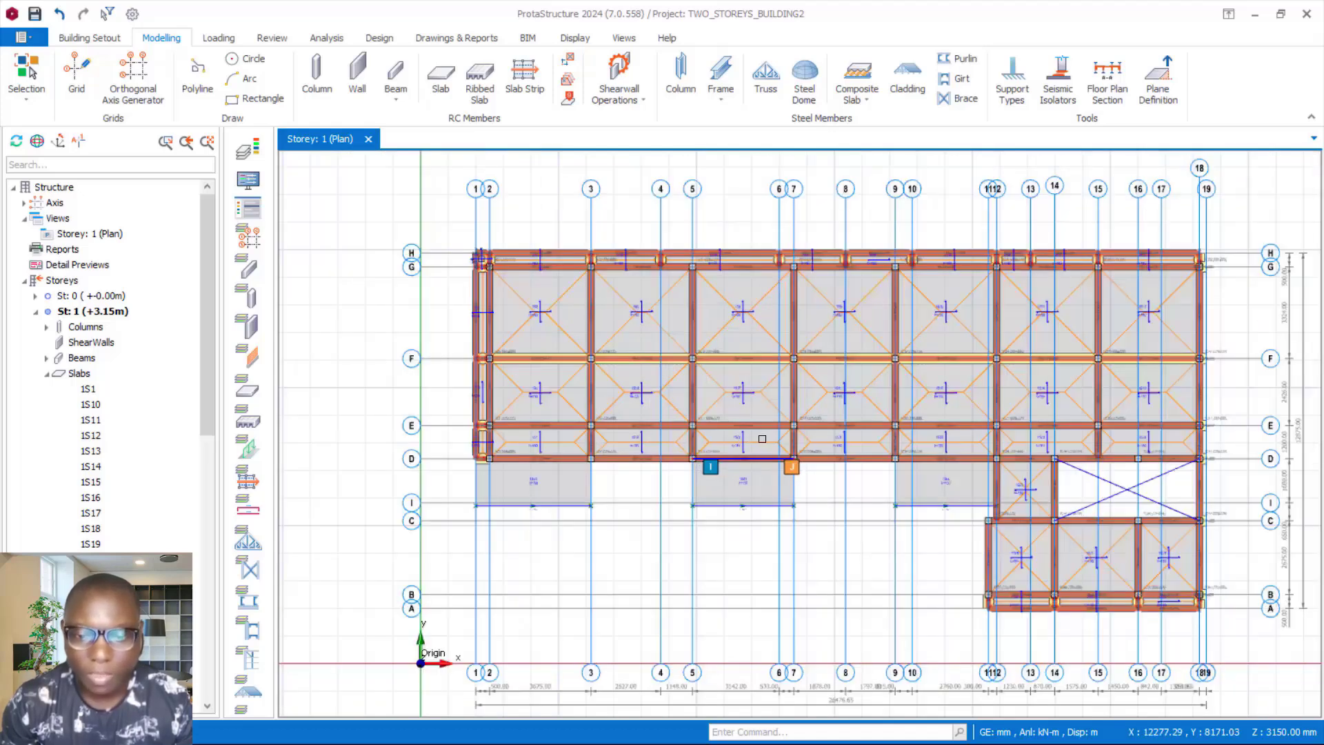
key(ctrl+a)
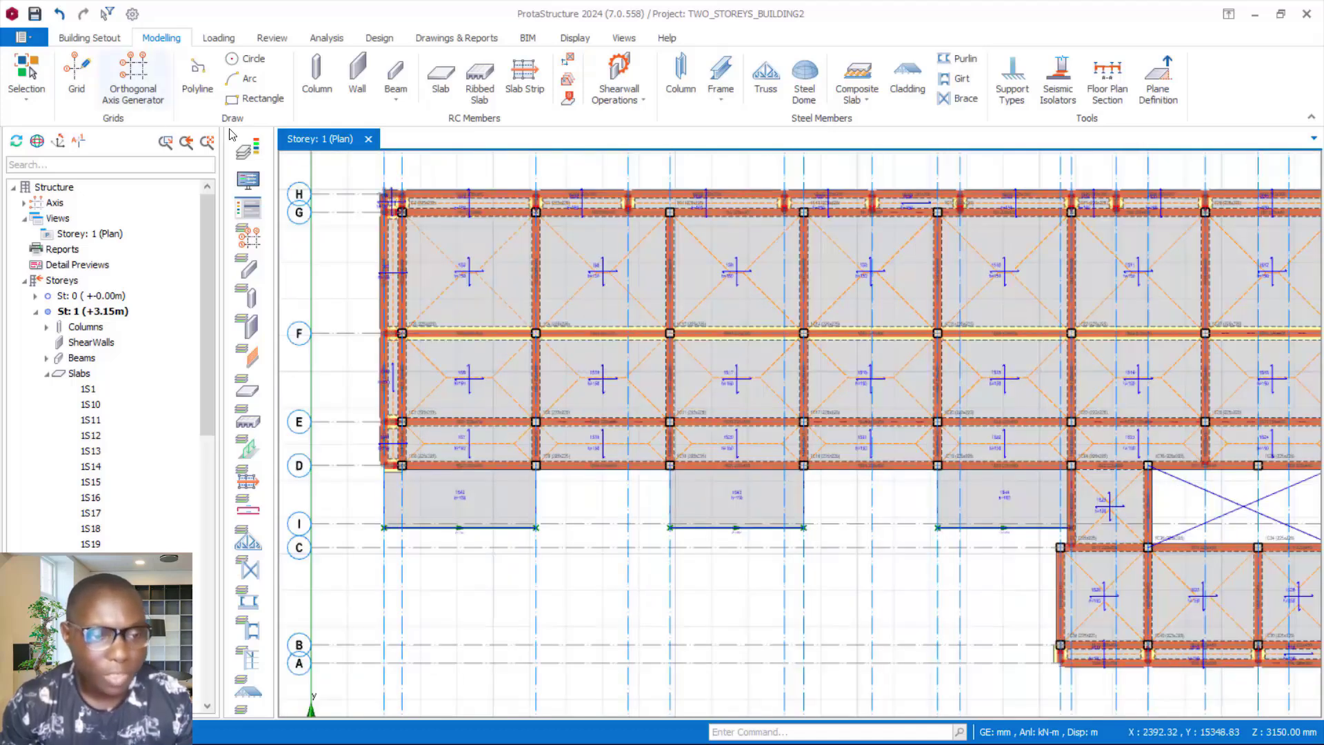
Save the project and consult the concrete grade and design stresses in the Word design data
click(34, 14)
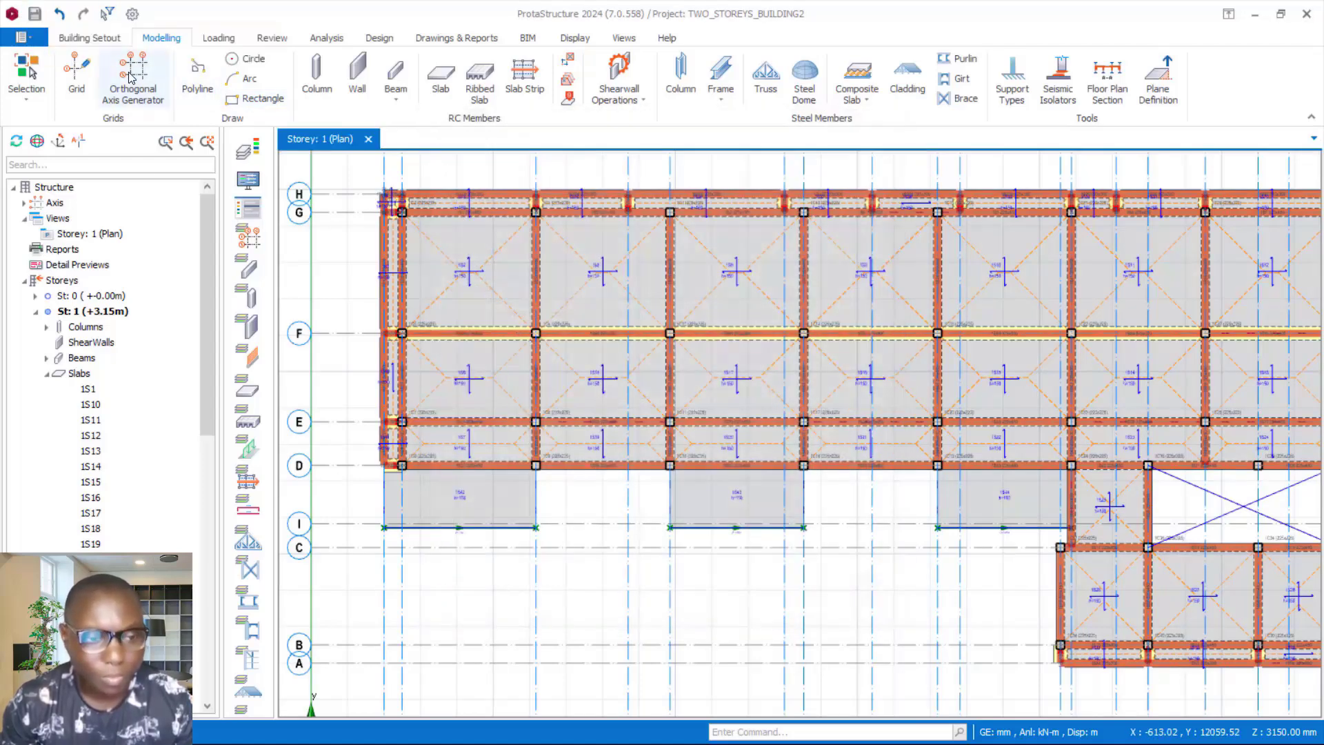
click(86, 40)
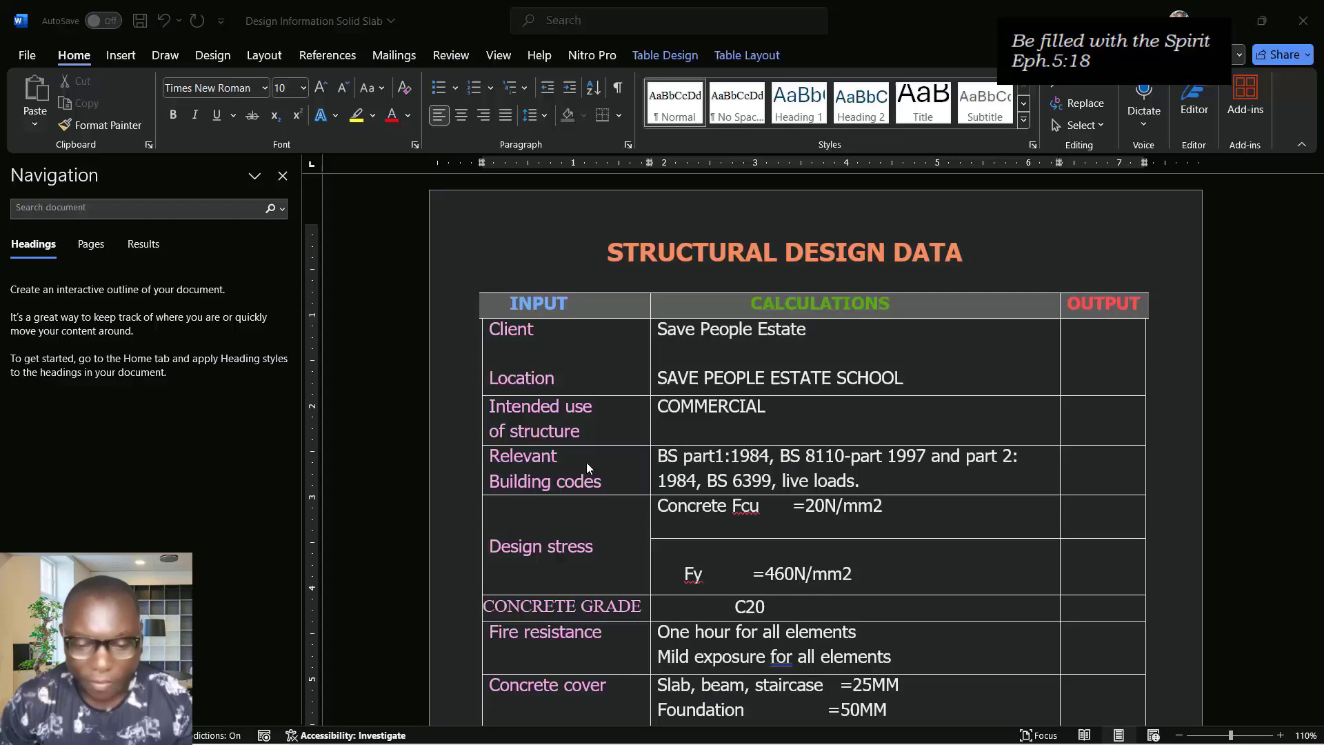
scroll(652, 437, down, 3)
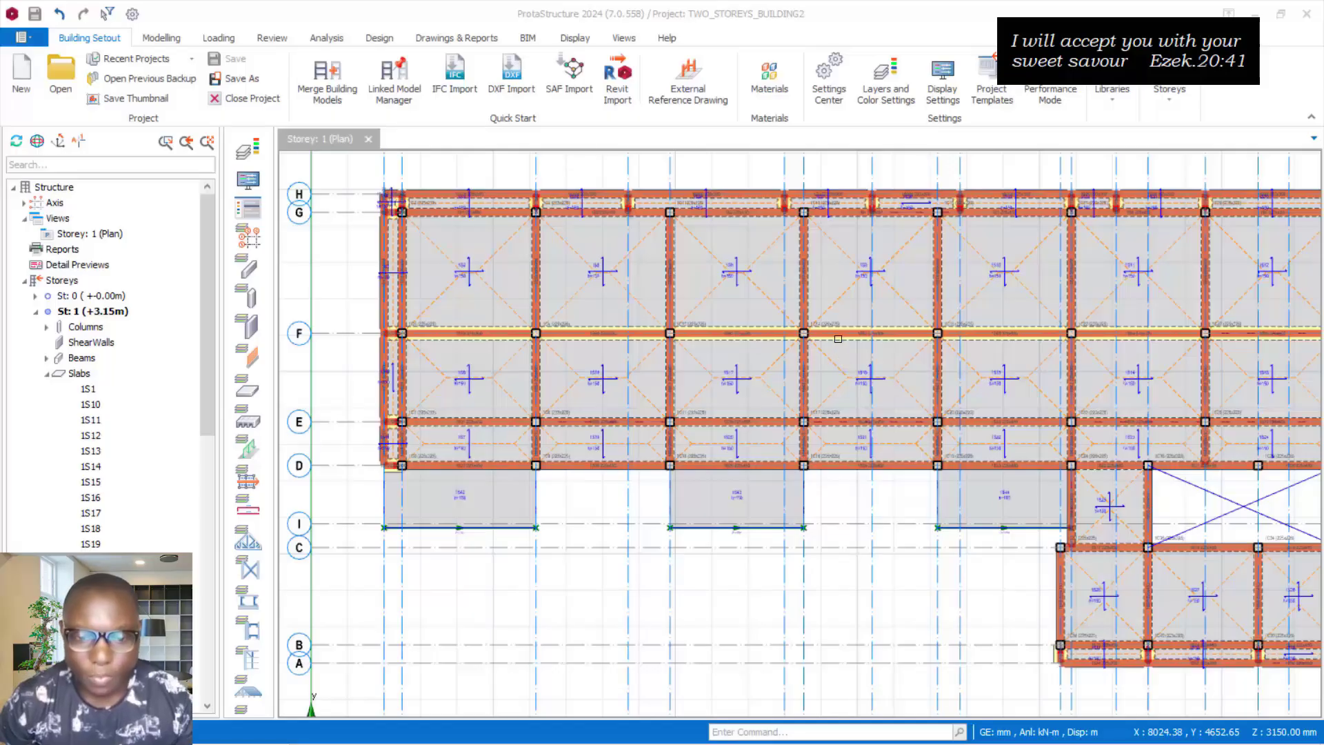
In the default materials, set the concrete to C20 and apply it to all members of this material class in the storey
click(765, 79)
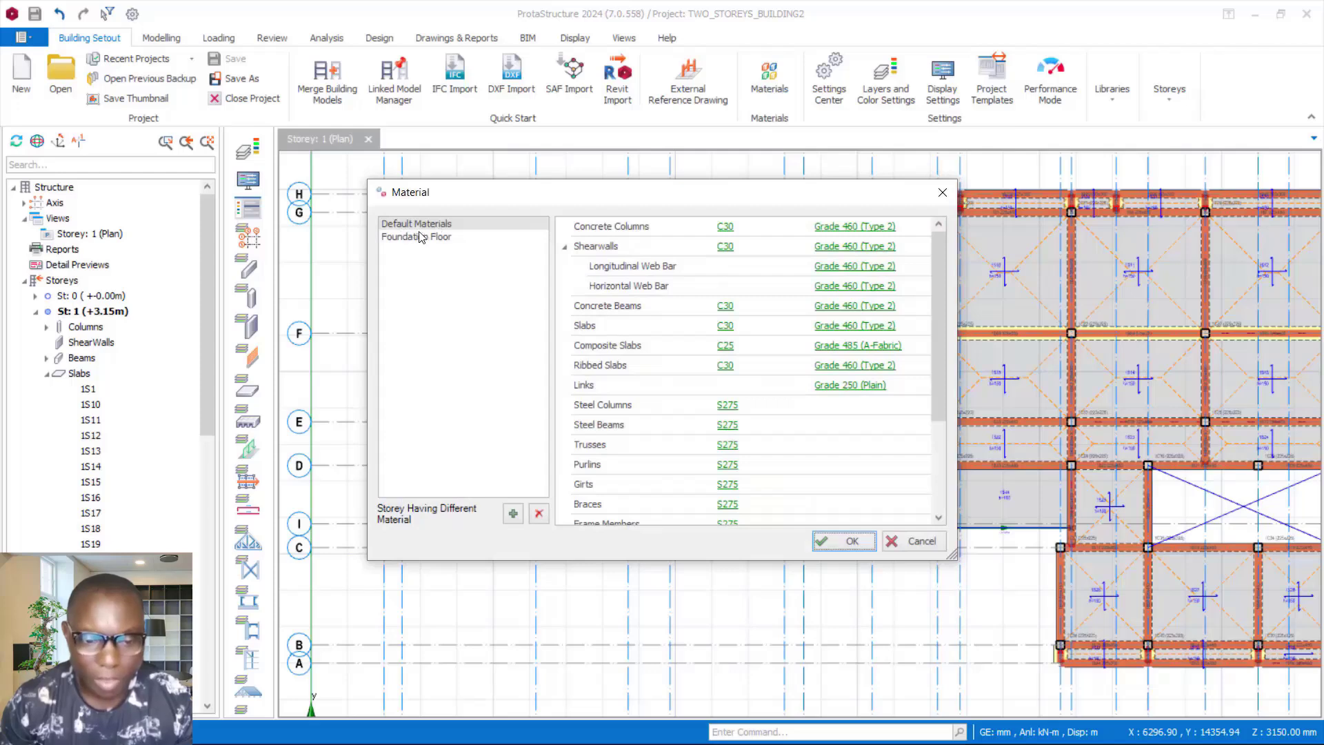
click(451, 228)
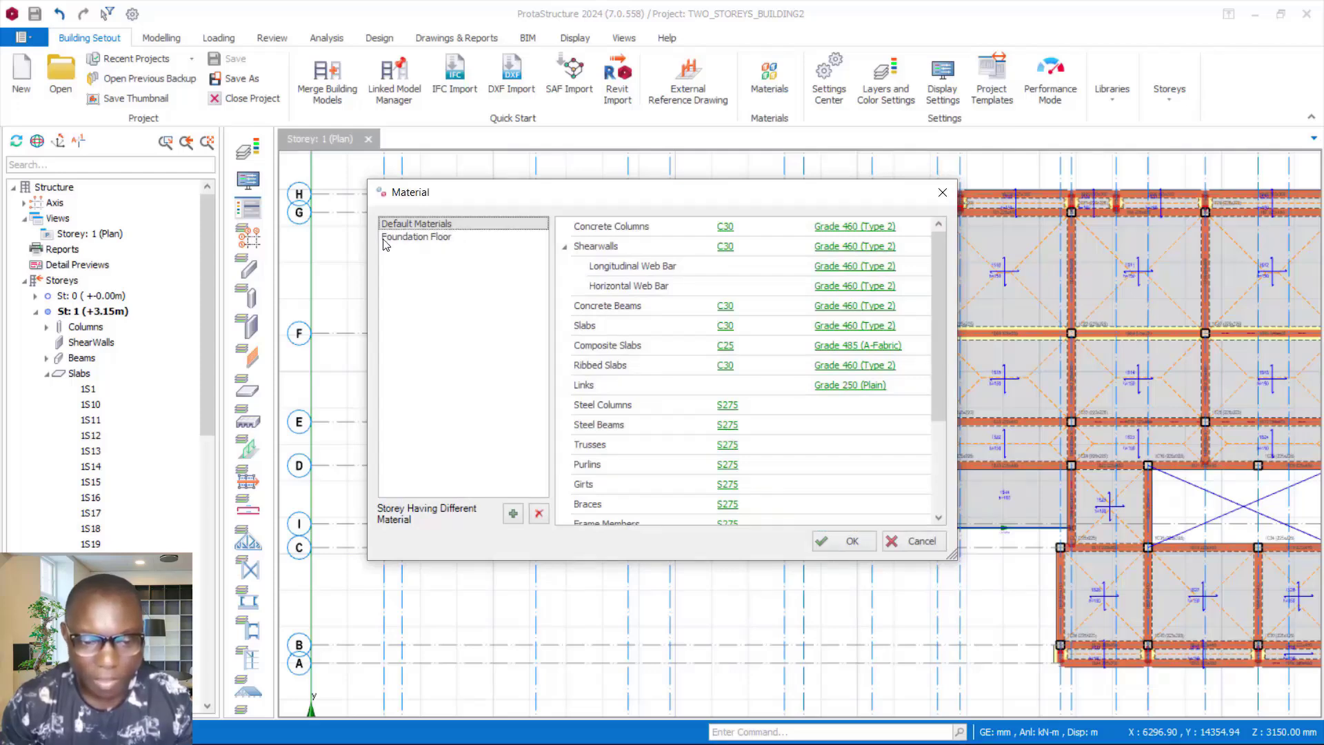
click(428, 237)
click(428, 225)
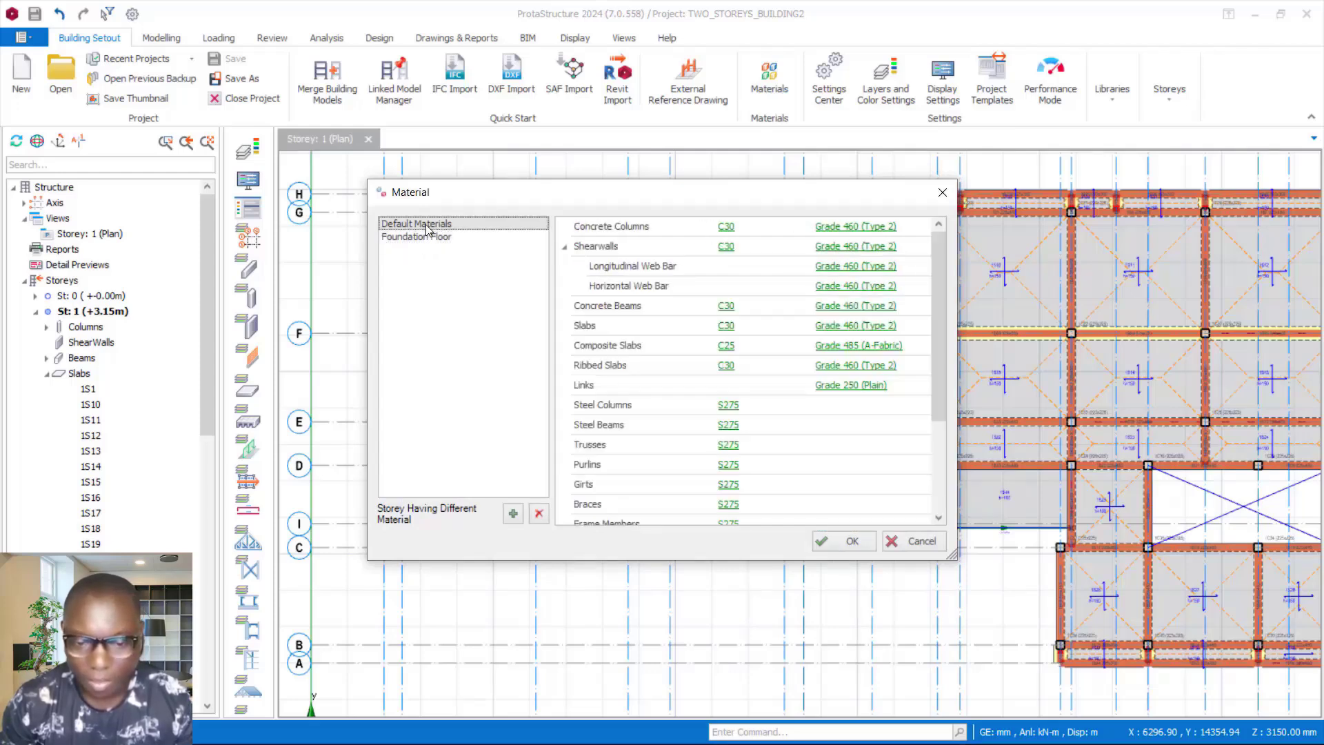
click(727, 227)
click(378, 181)
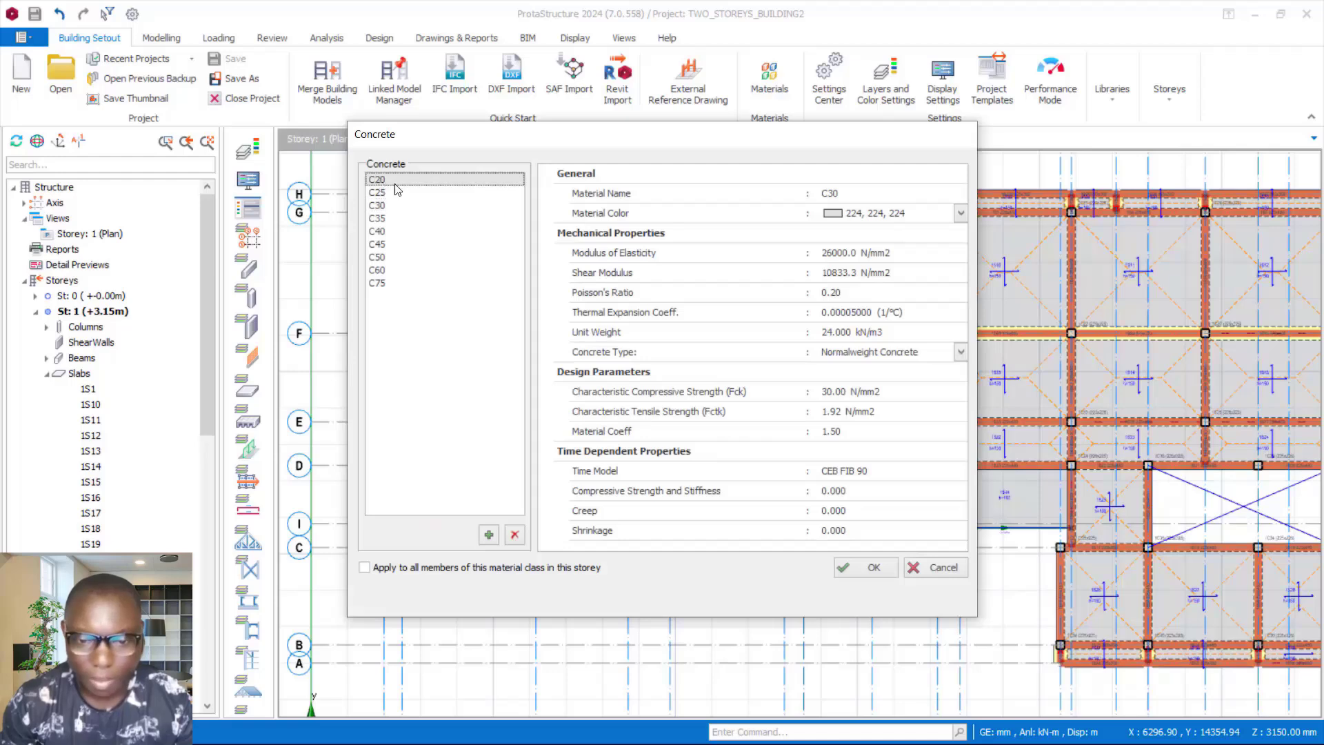
drag(751, 144, 748, 122)
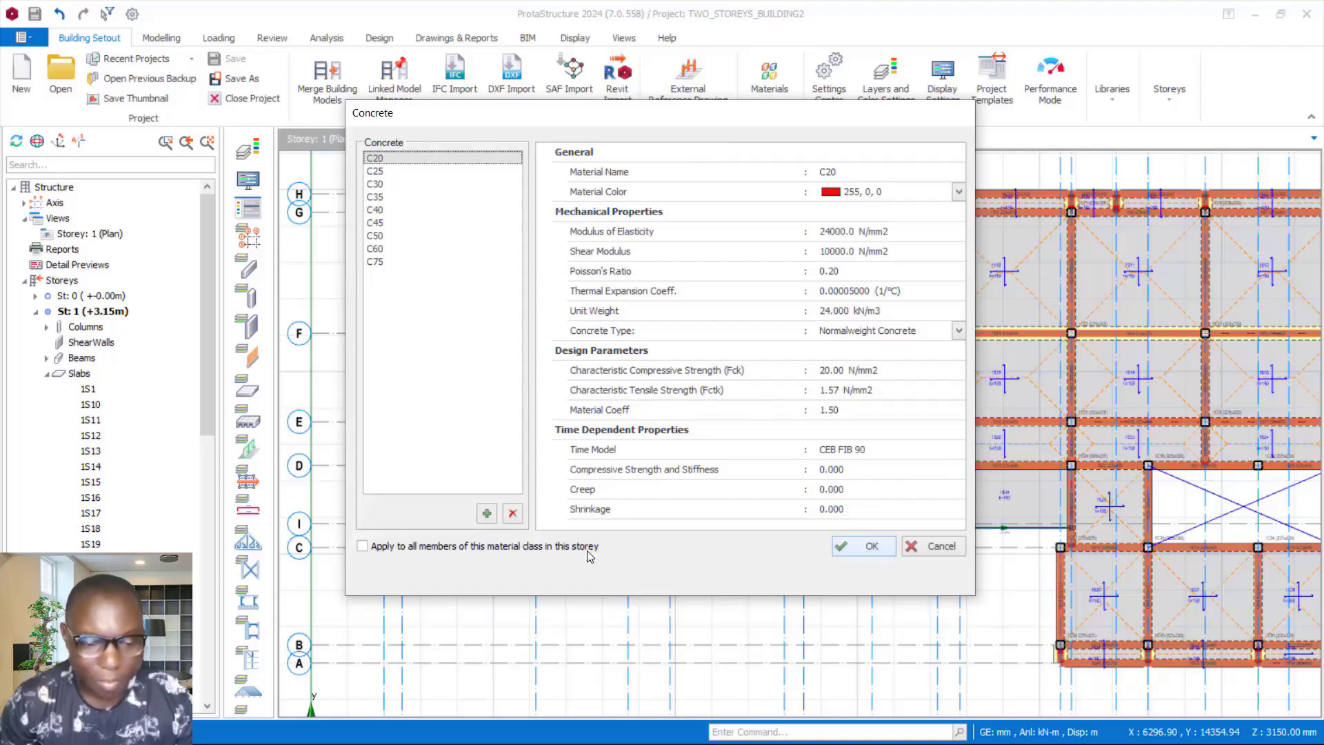
click(362, 546)
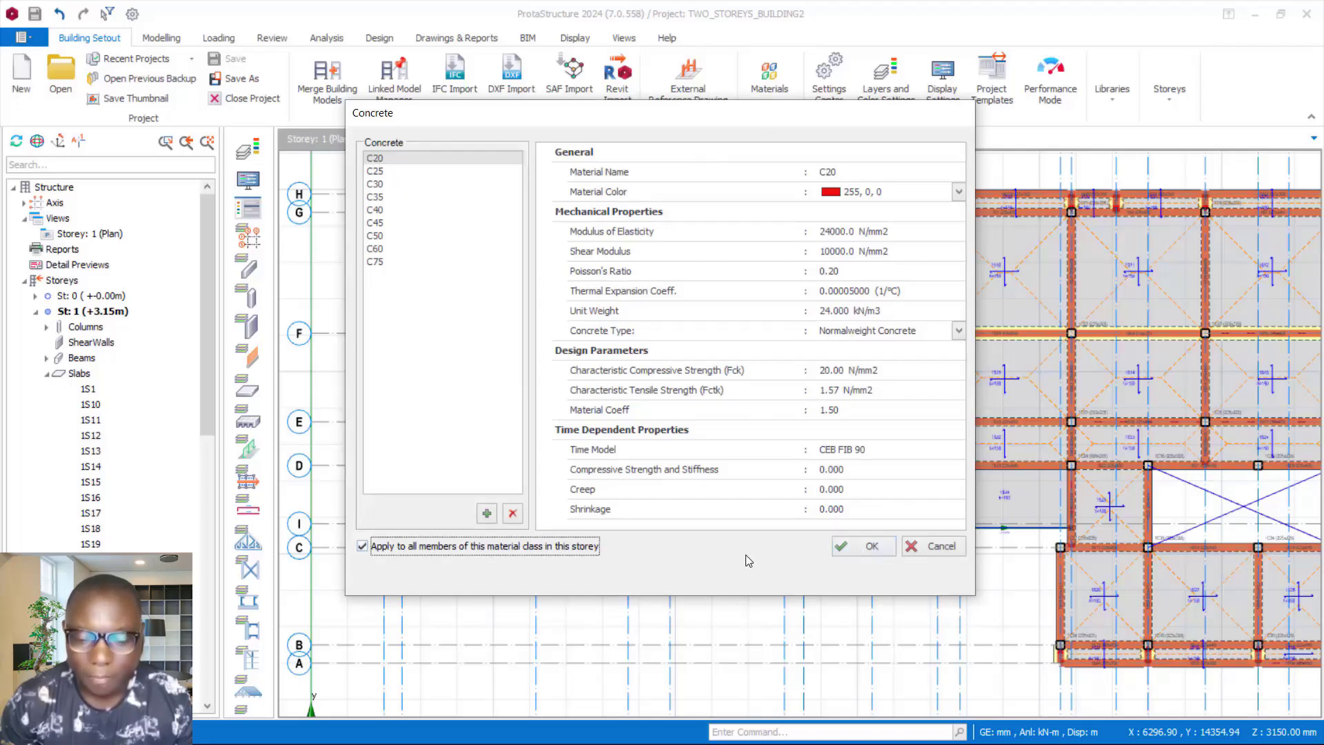
click(866, 548)
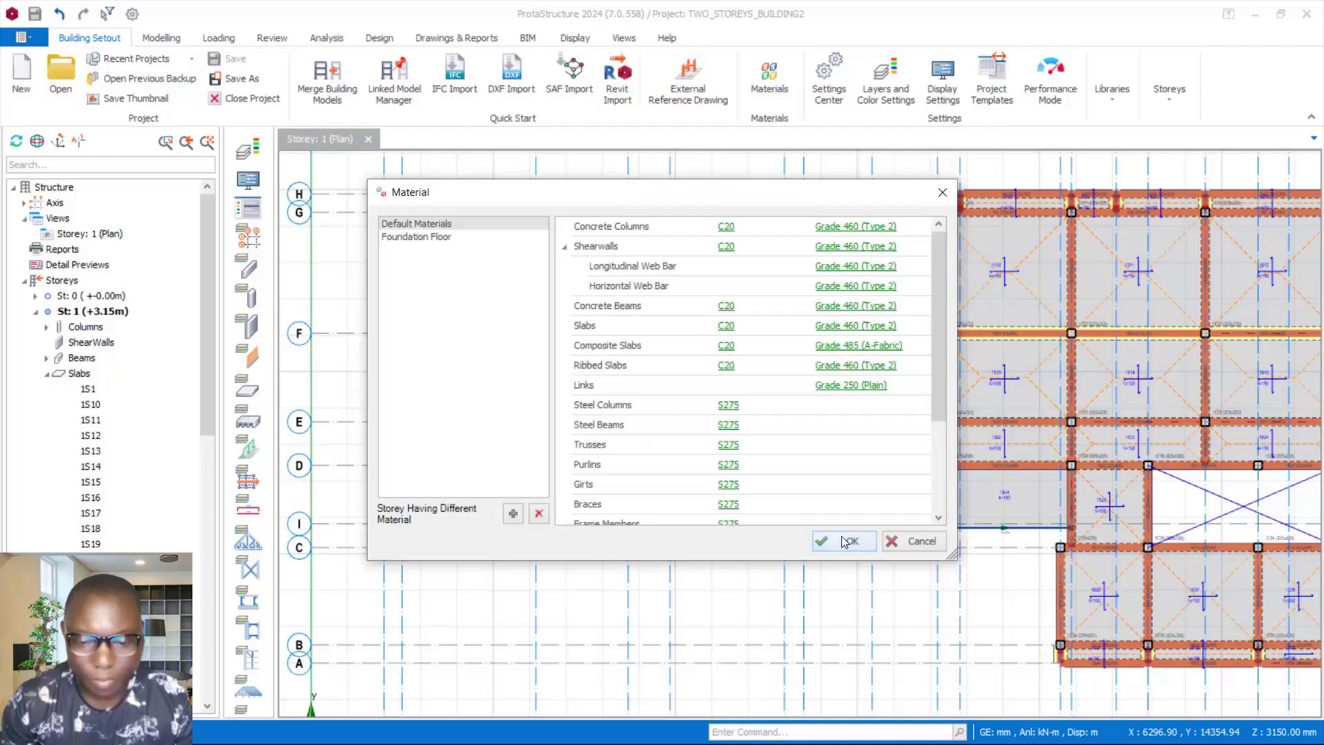
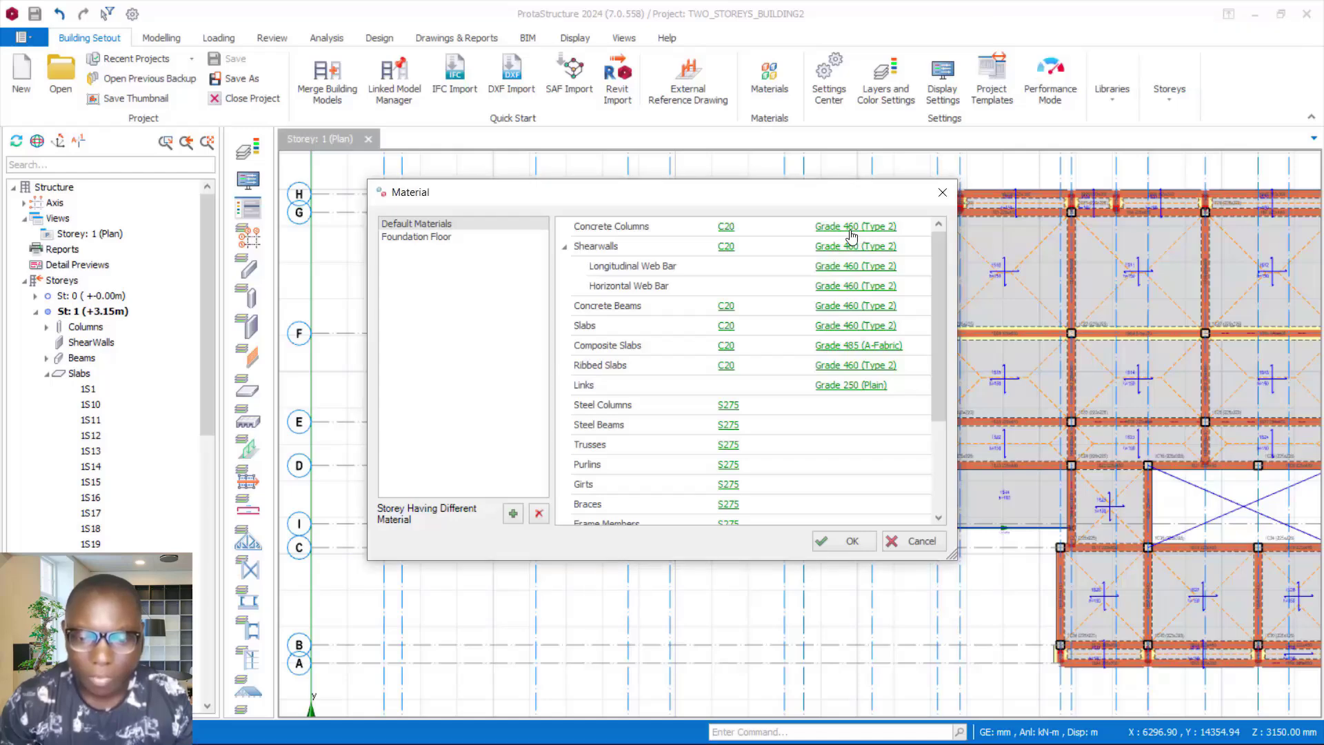
Open the concrete columns' rebar material and examine the Grade 460 (Type 1) properties and rebar symbol
click(852, 232)
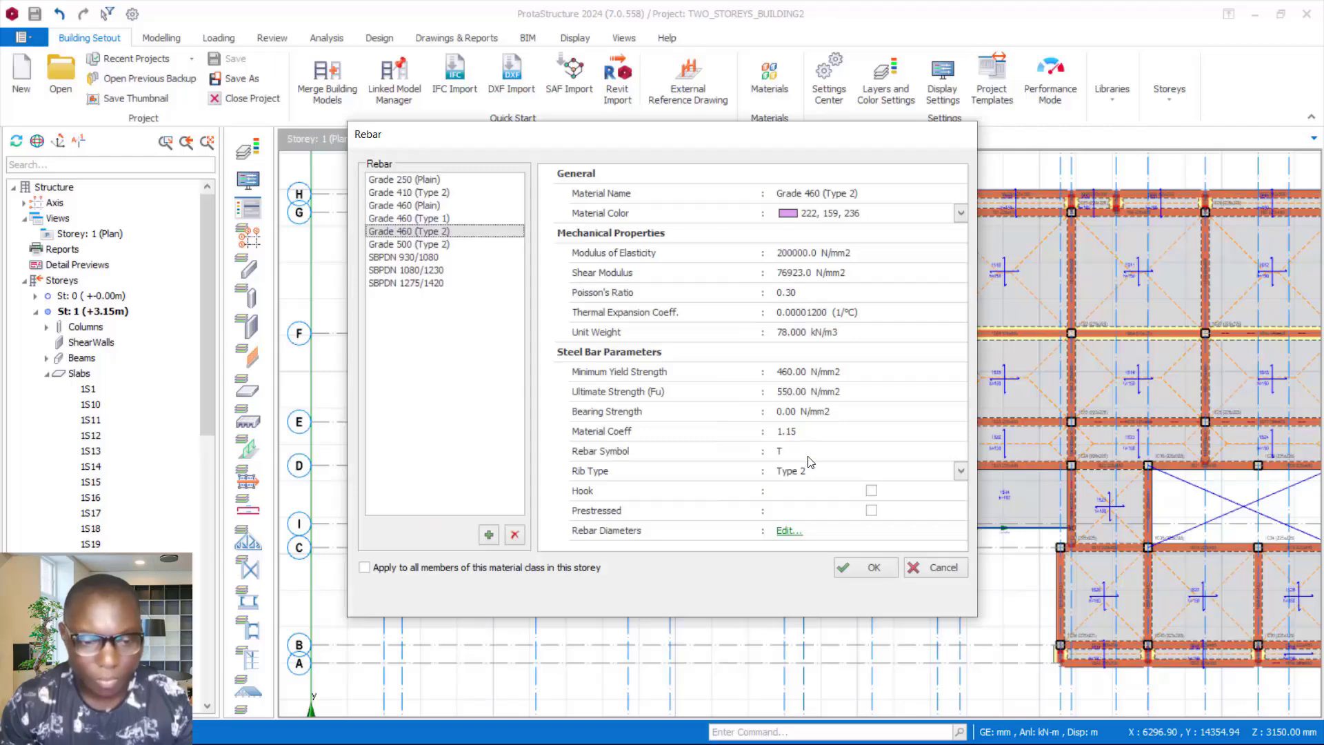
click(416, 219)
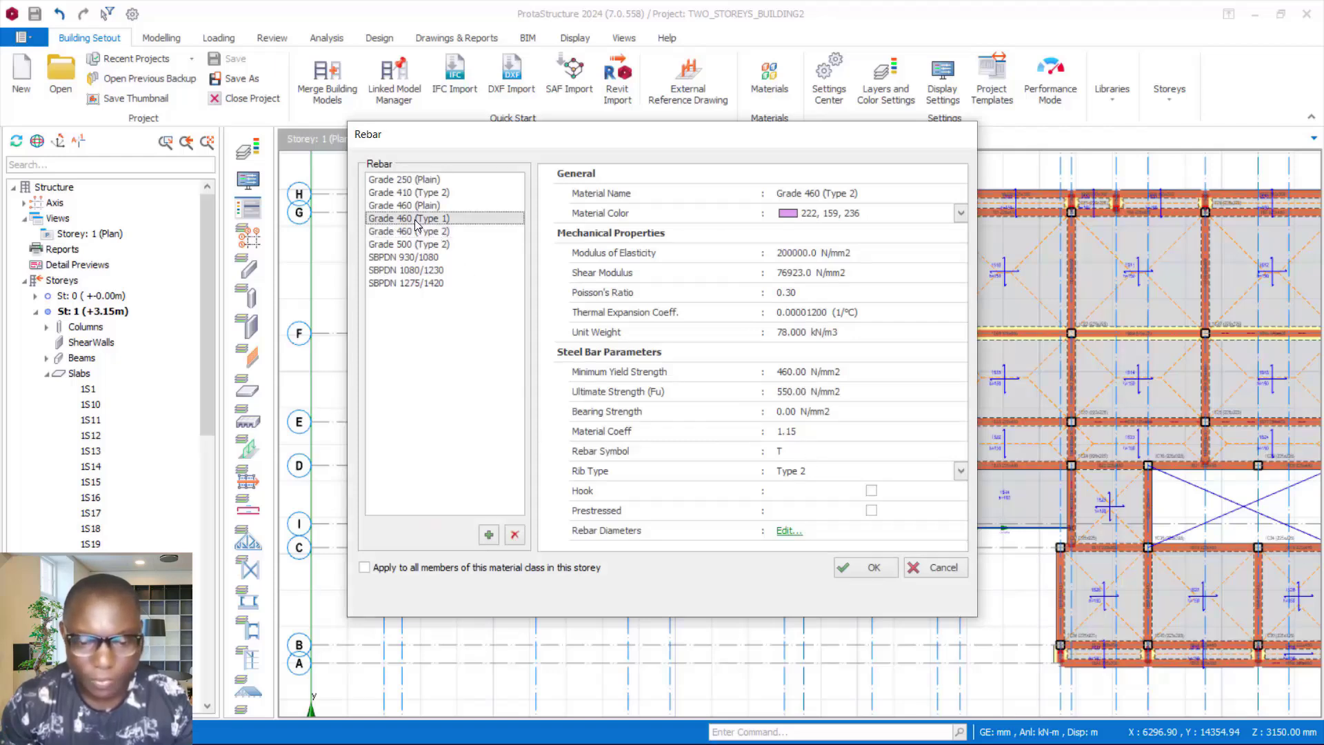
click(825, 455)
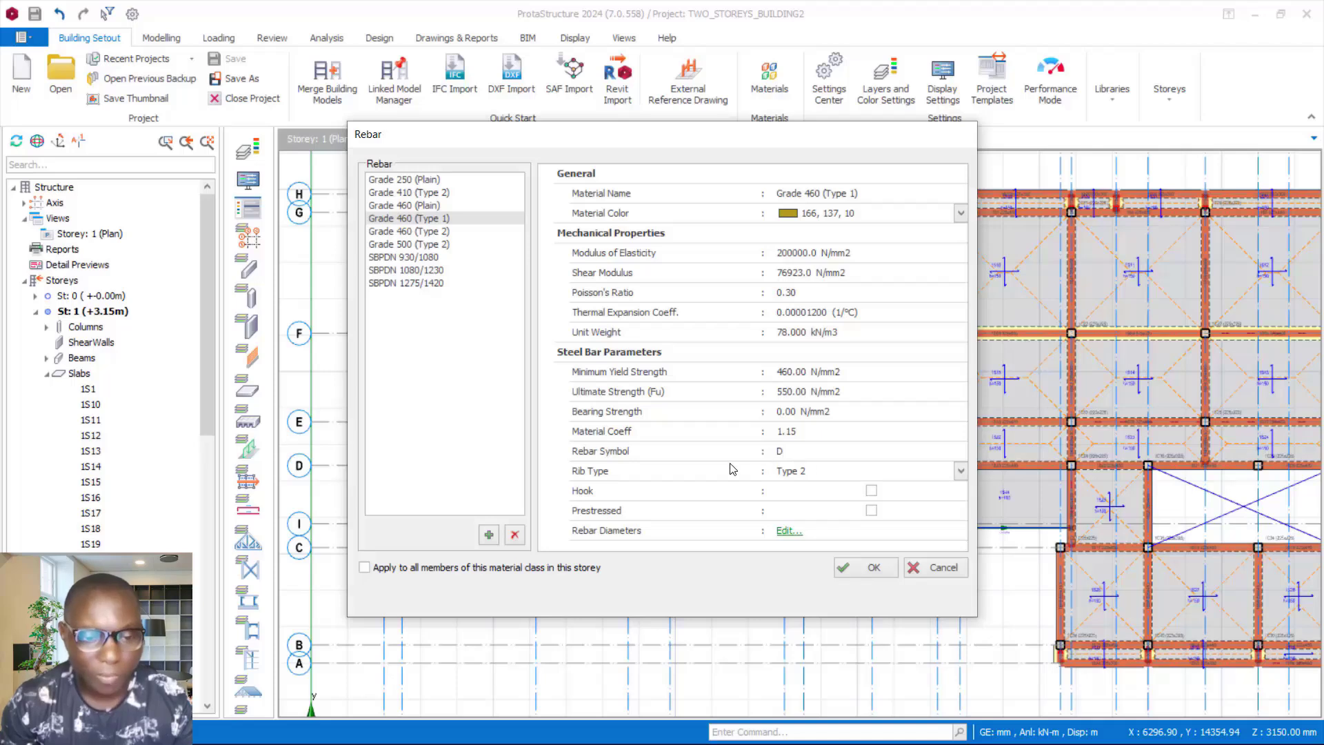
Choose Grade 460 (Type 2) rebar with symbol T and rib Type 2, applied to all members of this material class in the storey
click(409, 232)
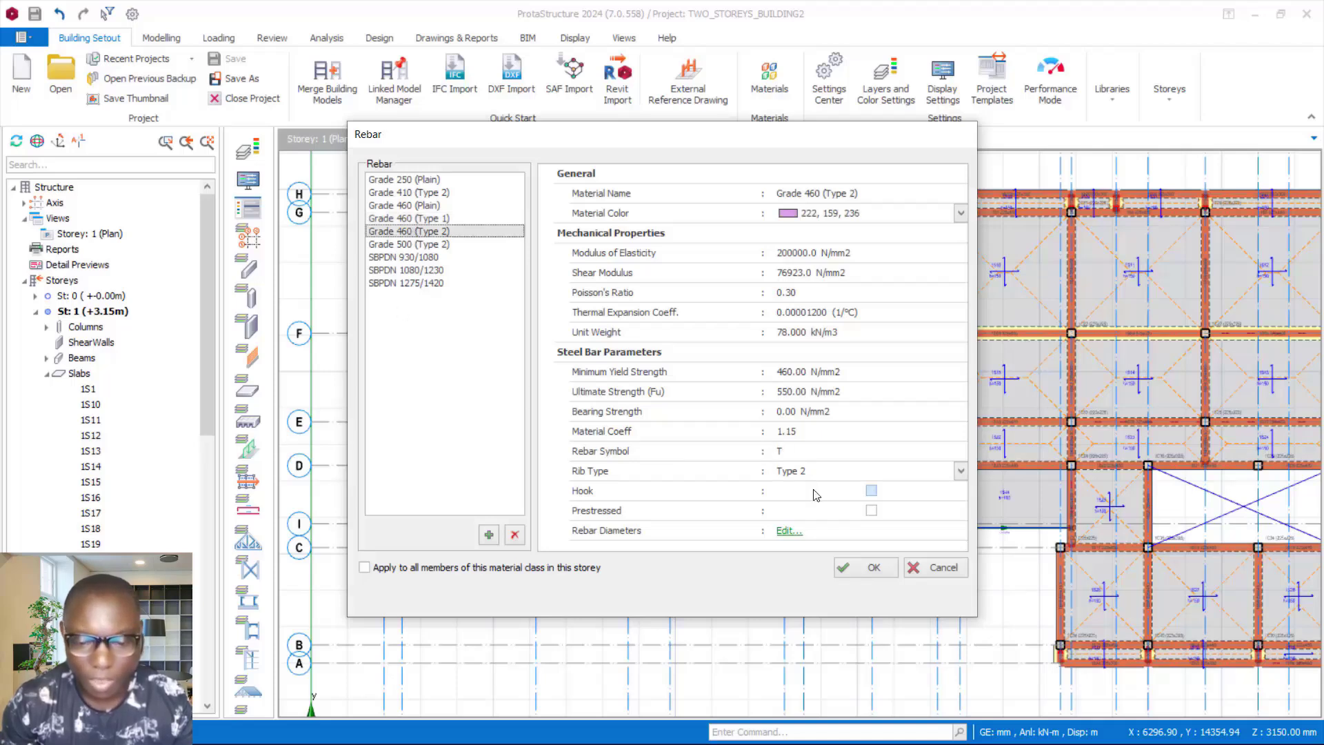
click(788, 454)
text(T)
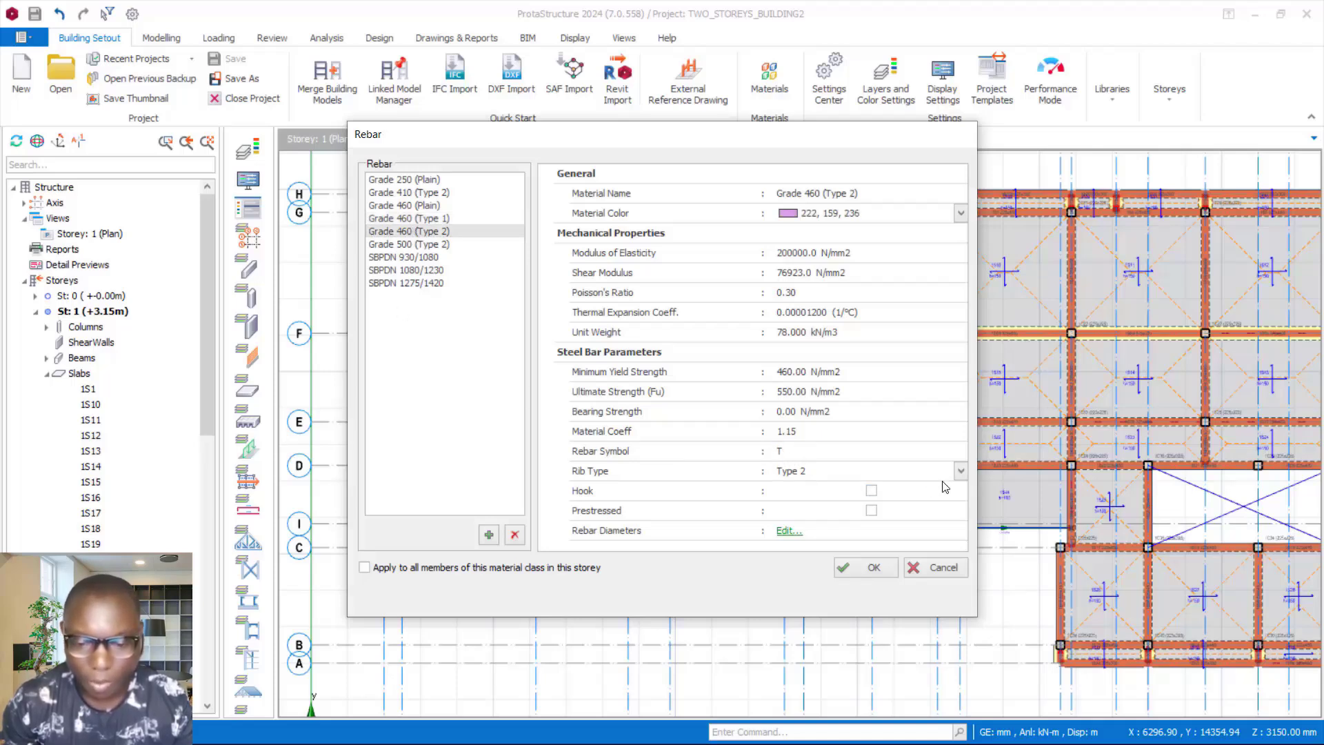
click(959, 472)
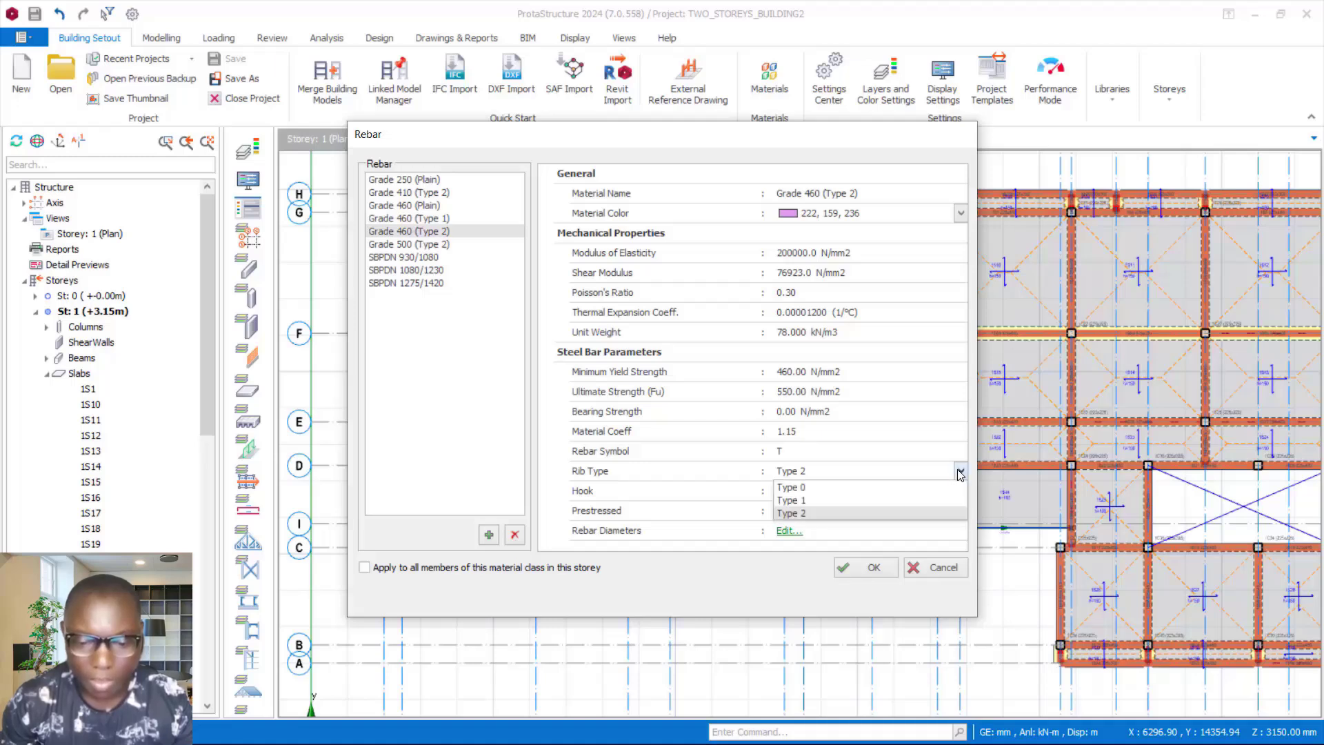
click(832, 471)
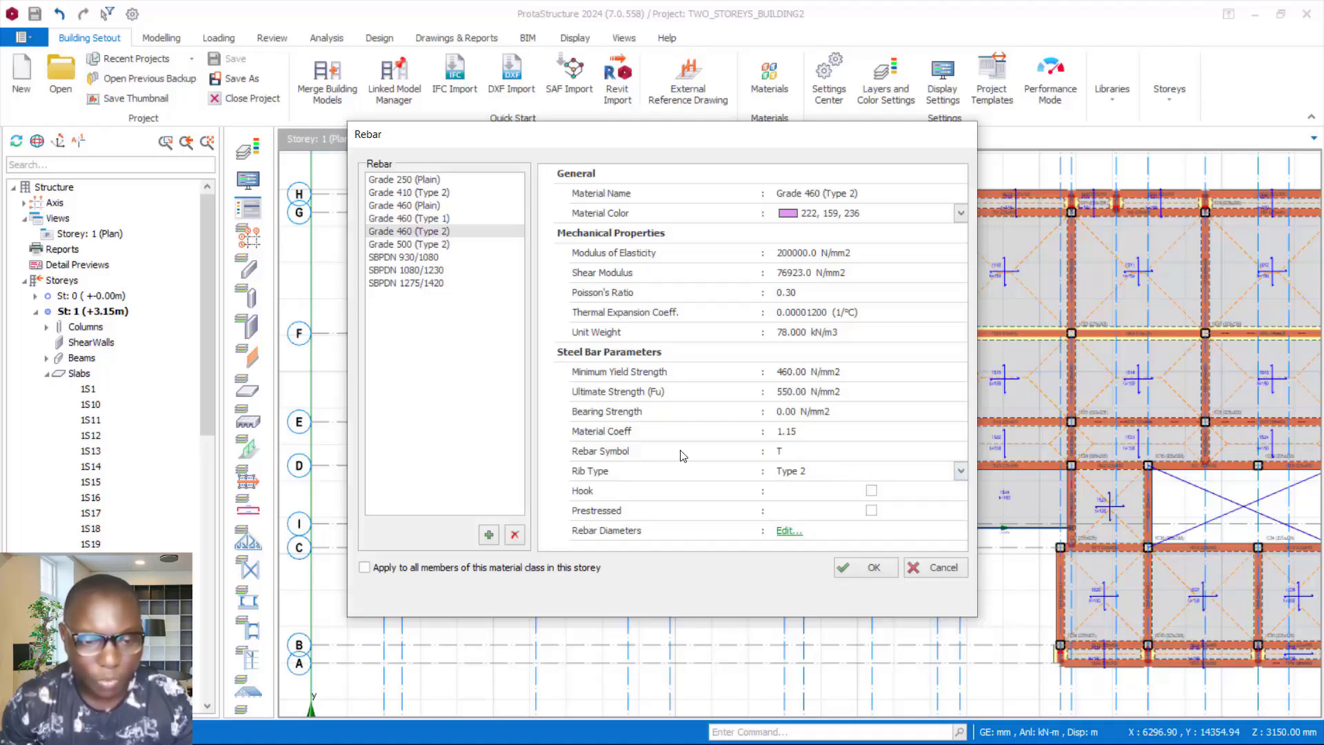
click(414, 236)
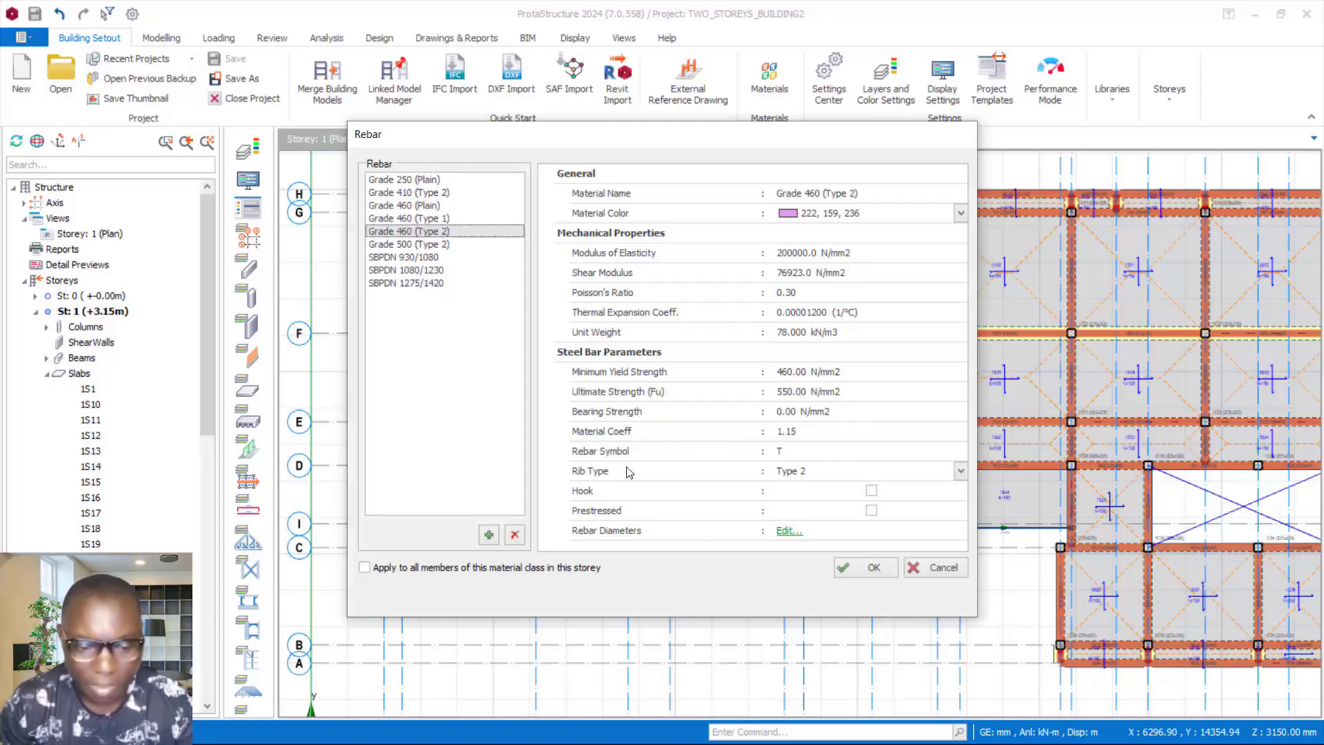
click(383, 569)
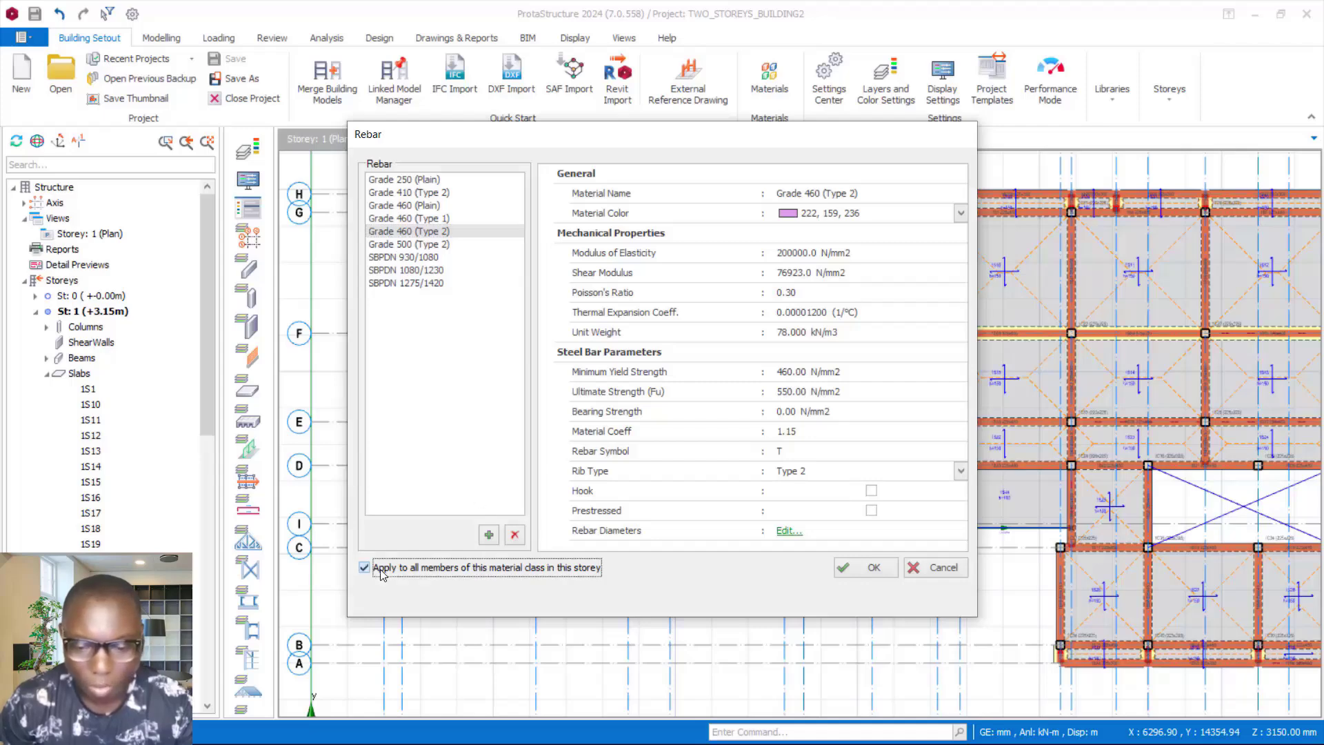
In the Grade 460 (Type 2) rebar table, exclude the 10, 12 and 32 mm diameters for columns and beams
click(786, 531)
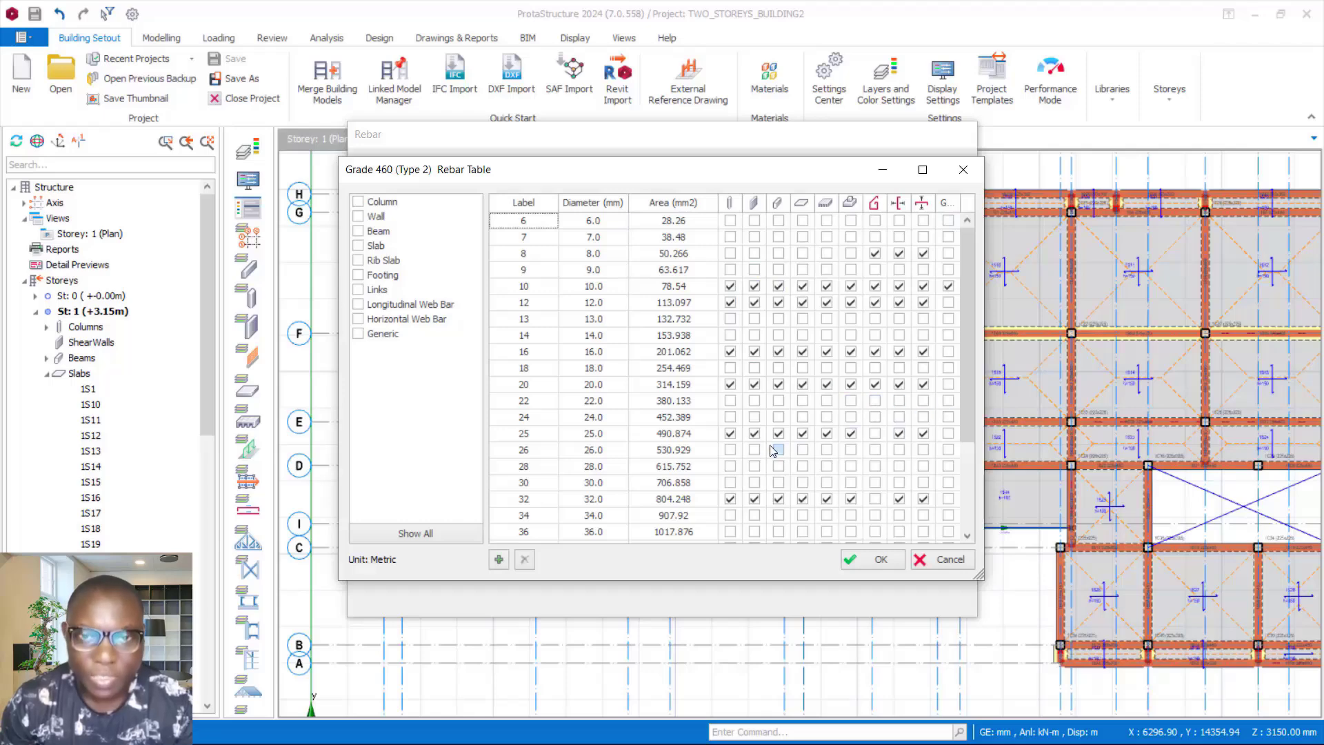
click(729, 286)
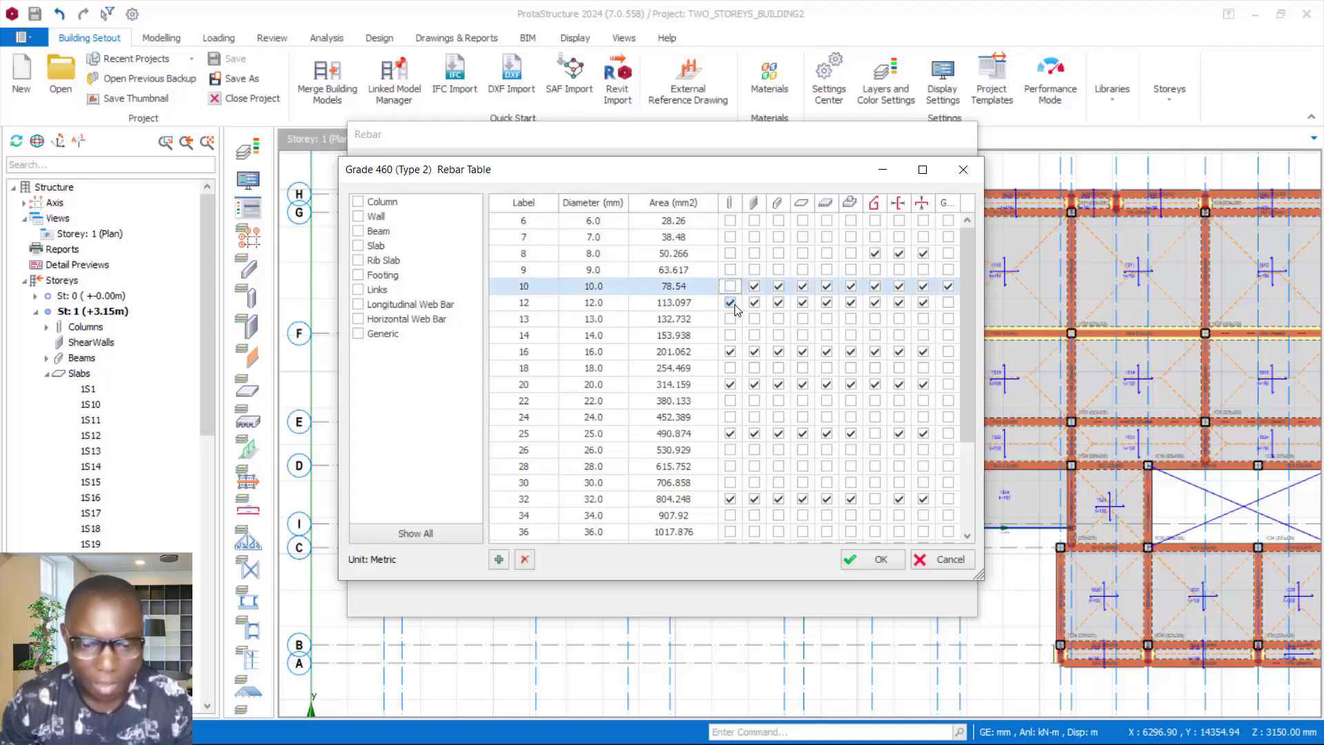
click(732, 304)
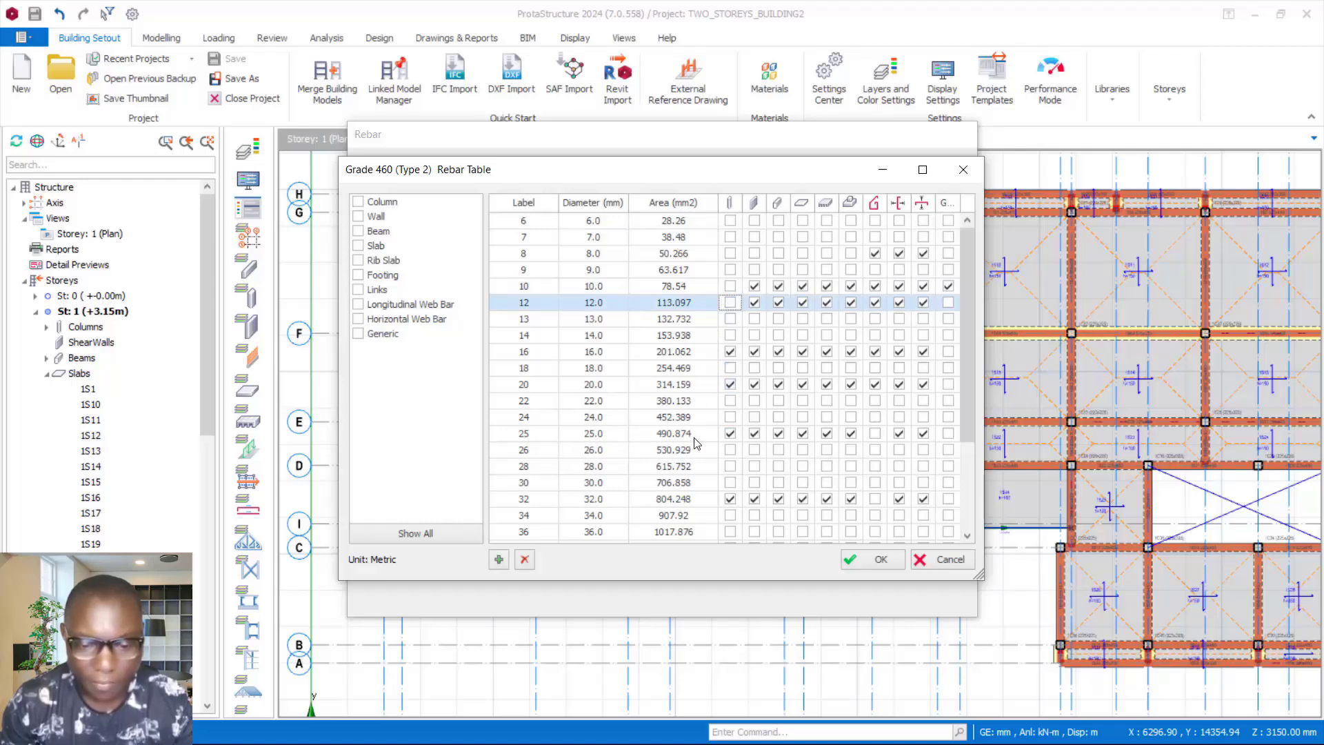
click(731, 499)
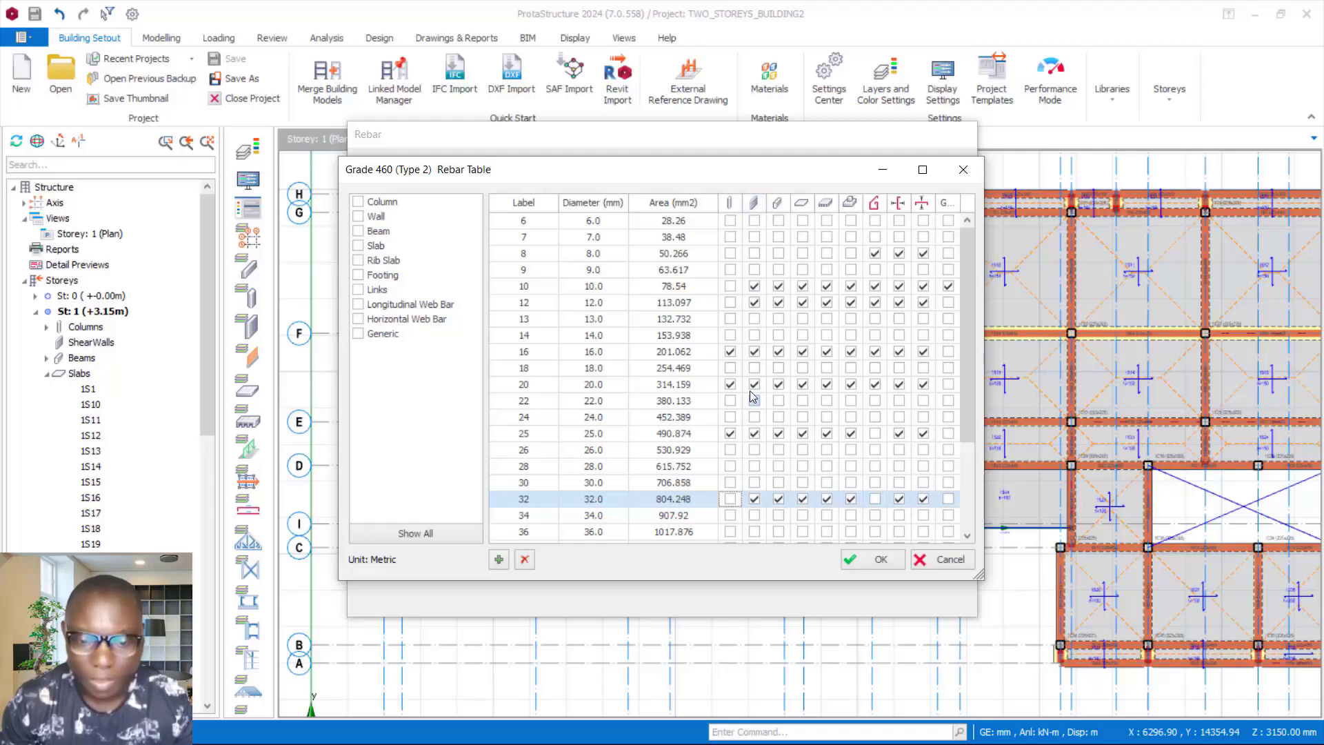
click(778, 285)
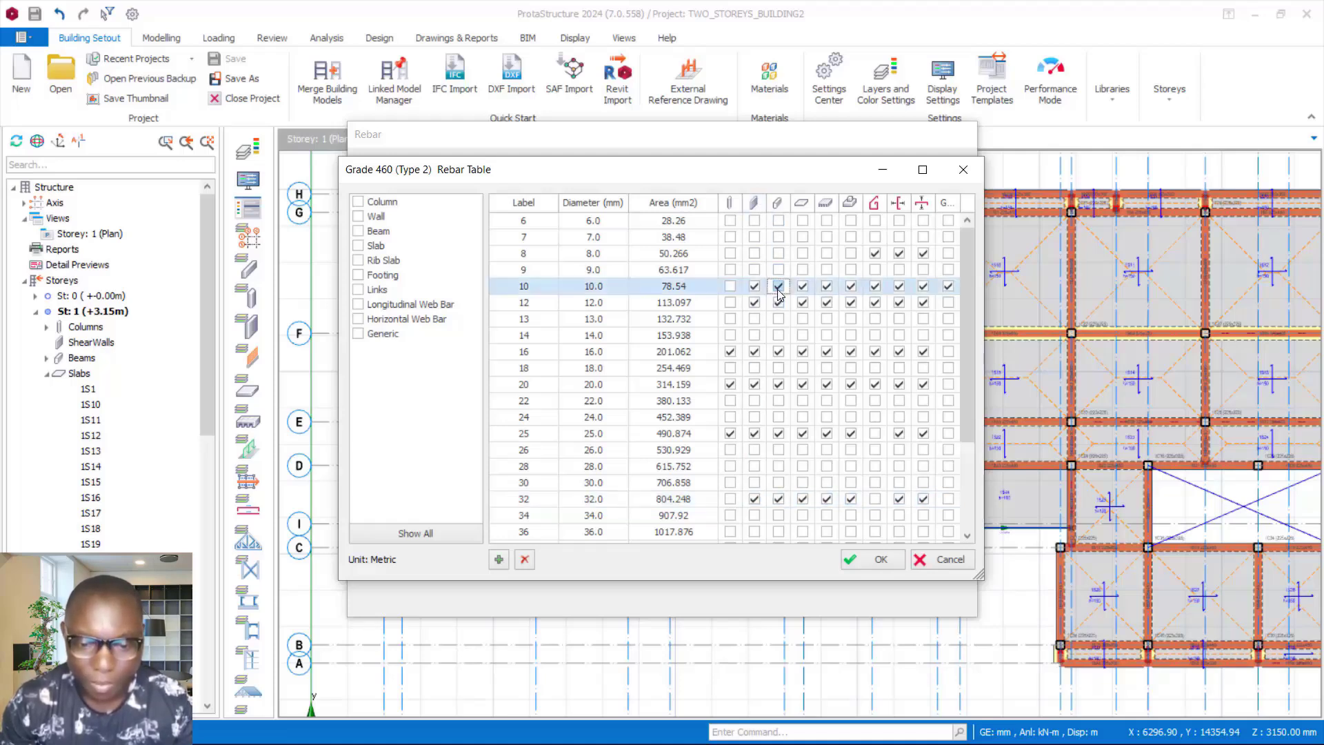
click(777, 302)
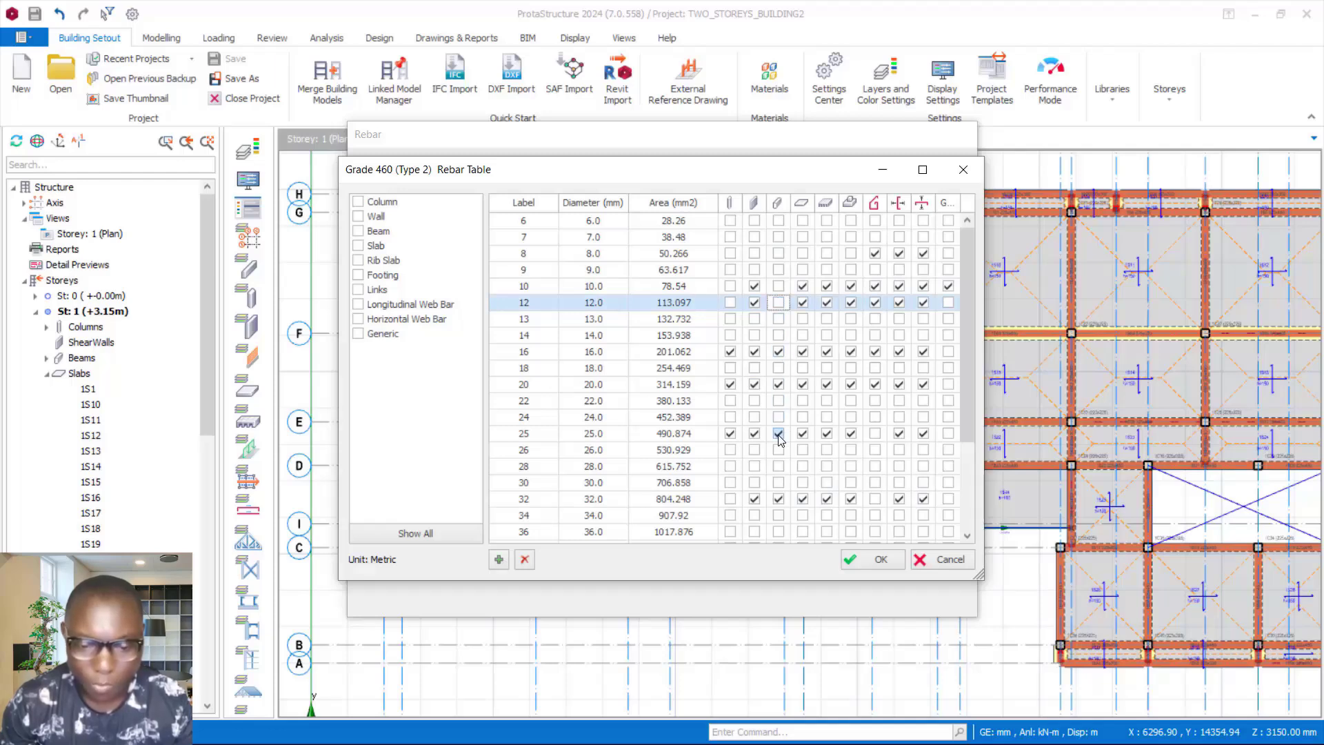
click(778, 498)
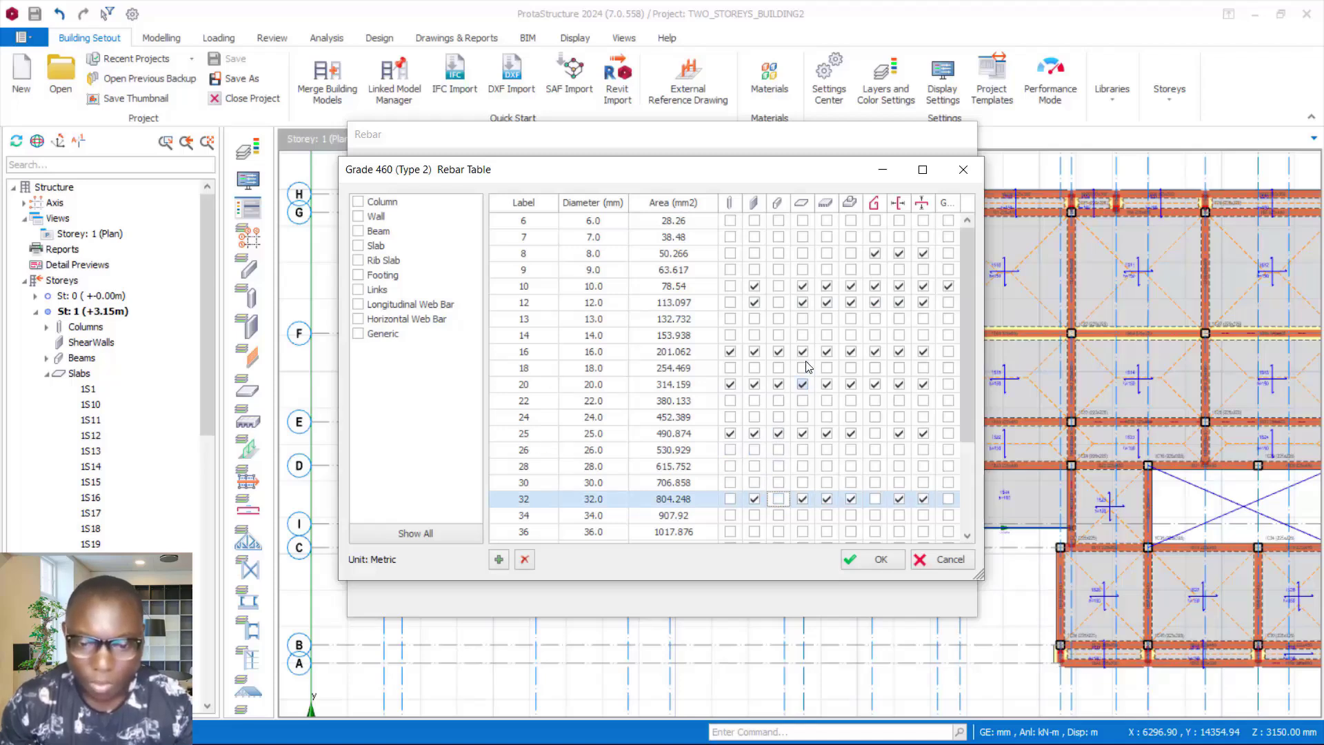
Exclude the 20, 25 and 32 mm rebar diameters for slabs, keeping 10 mm enabled
click(803, 286)
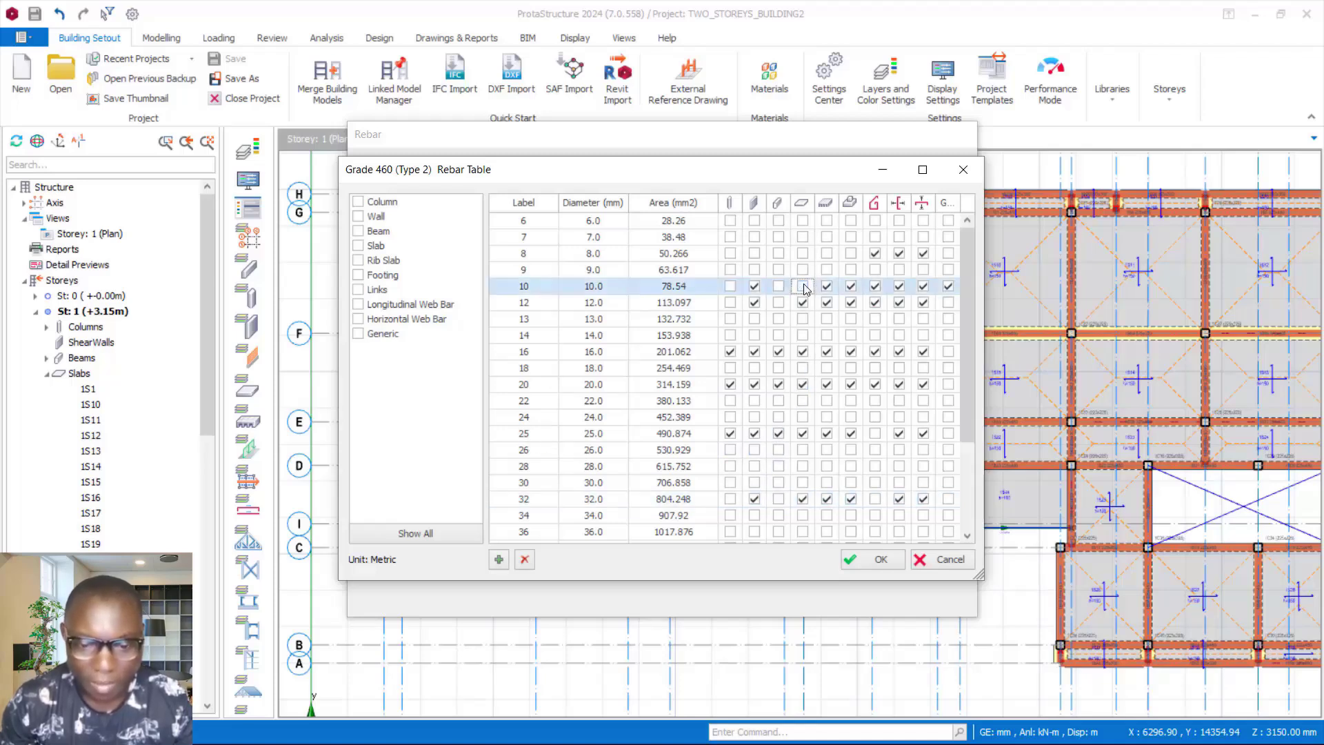
click(803, 287)
click(802, 384)
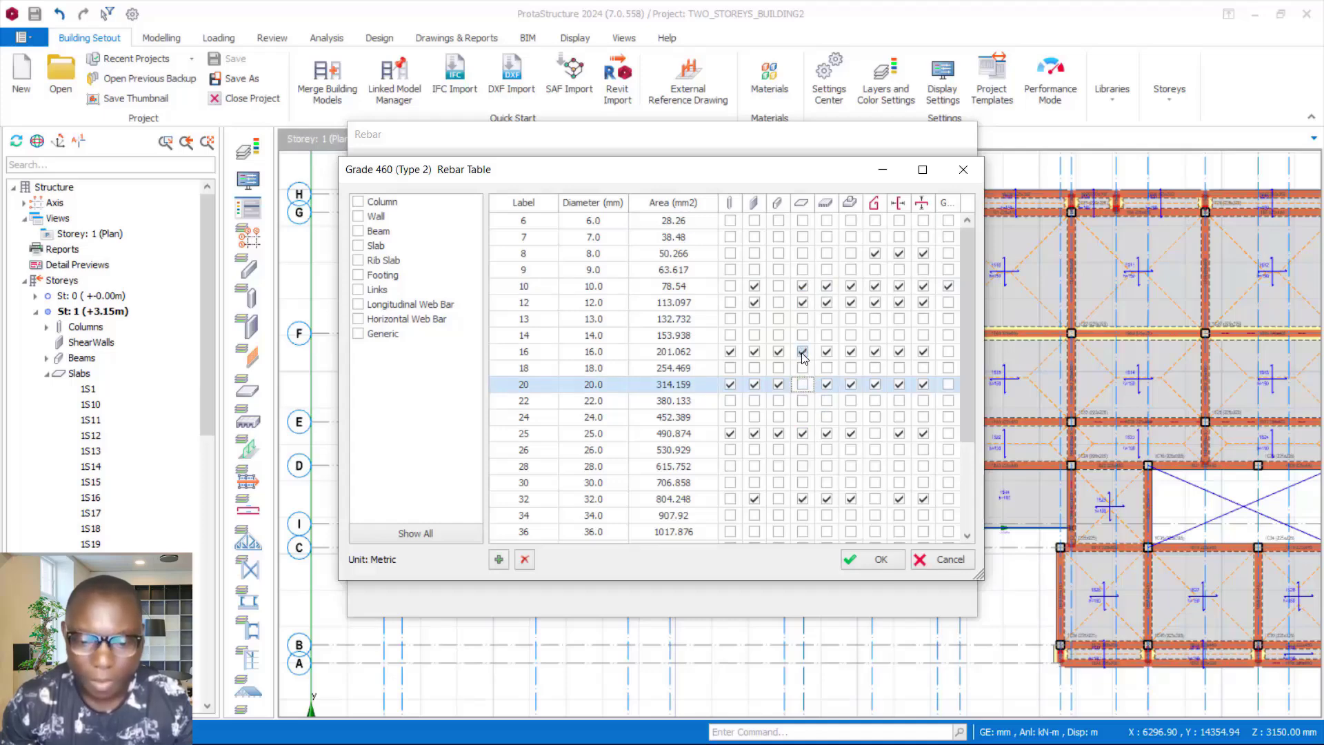
click(802, 433)
click(802, 499)
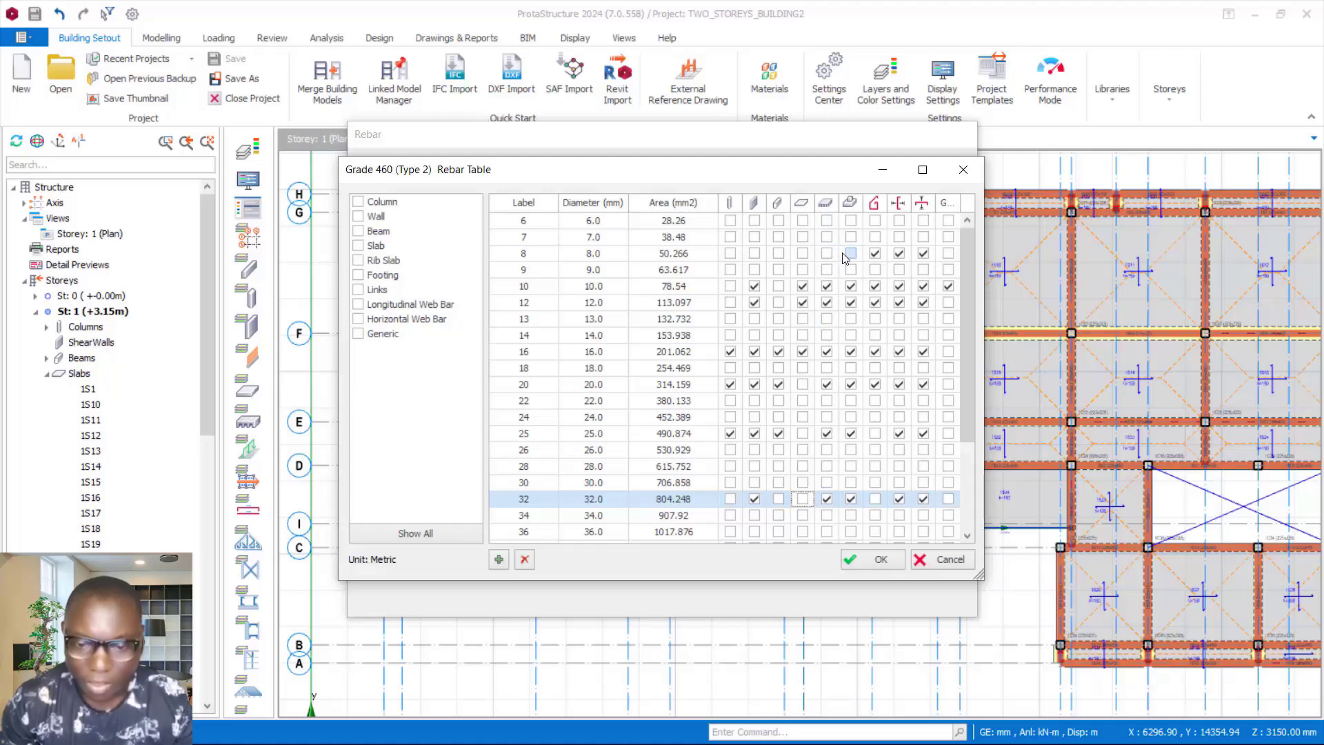
Exclude the 10, 25 and 32 mm rebar diameters for footings
click(851, 287)
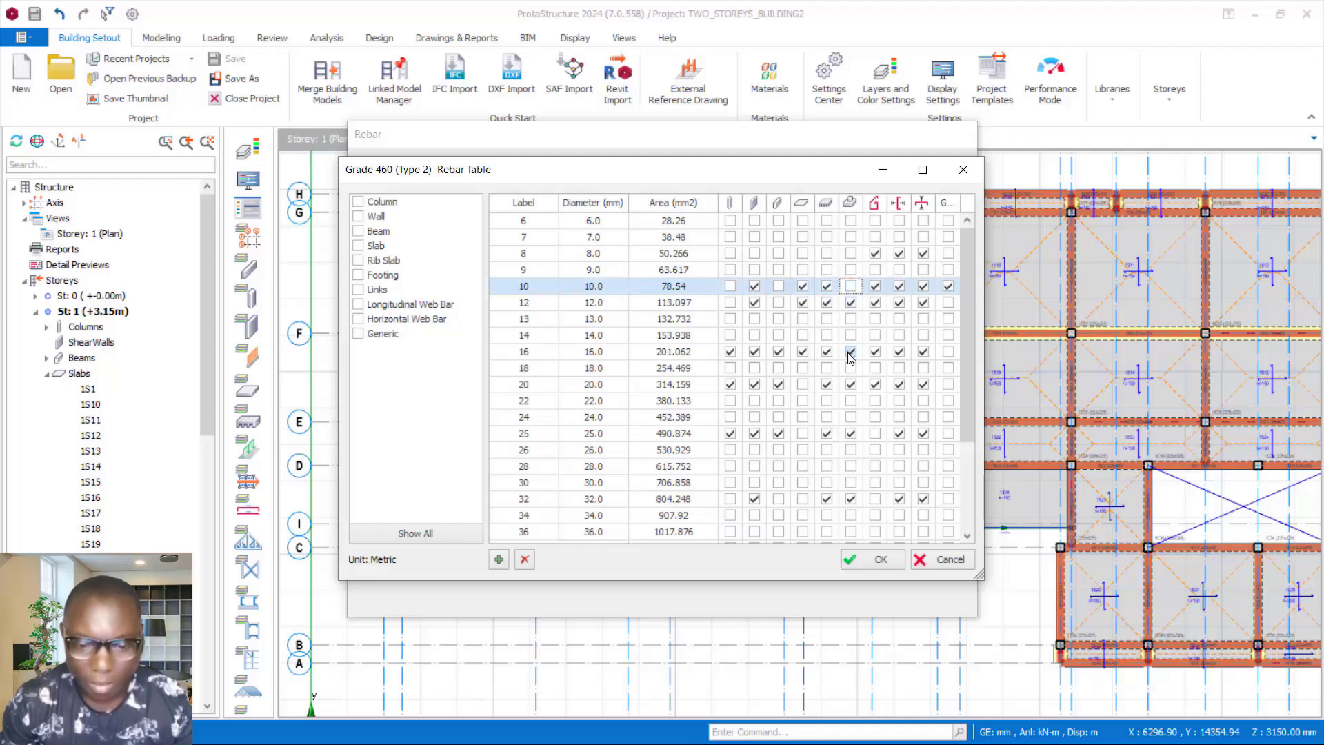
click(851, 434)
click(851, 498)
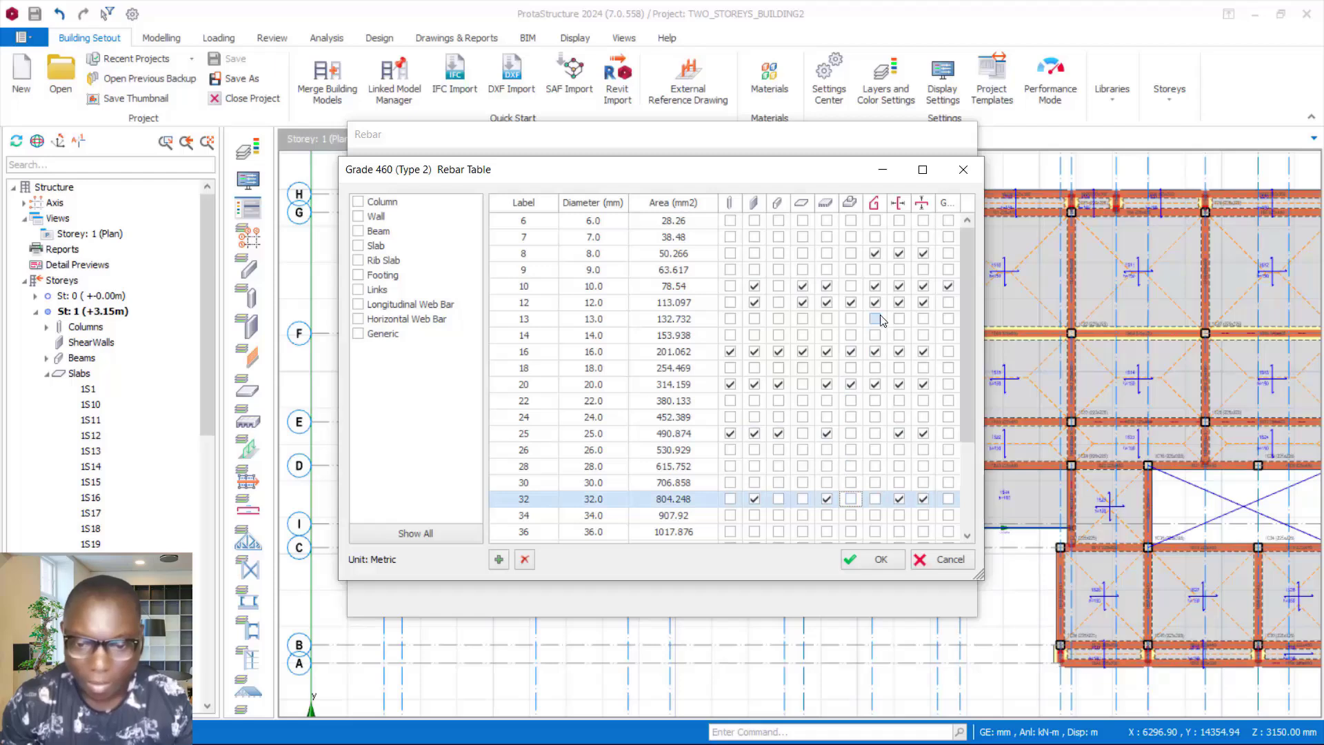
Exclude the 8, 16 and 20 mm rebar diameters for links, keeping 10 mm enabled
click(875, 254)
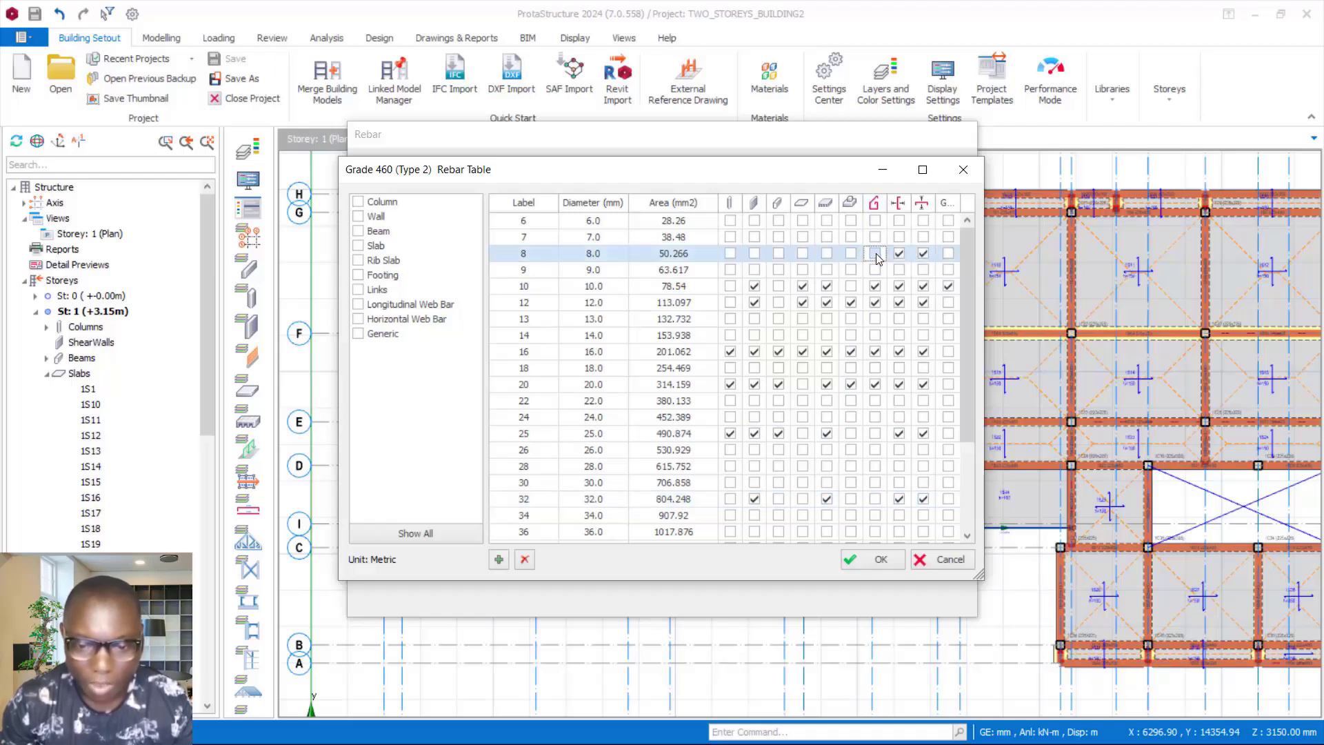
click(875, 286)
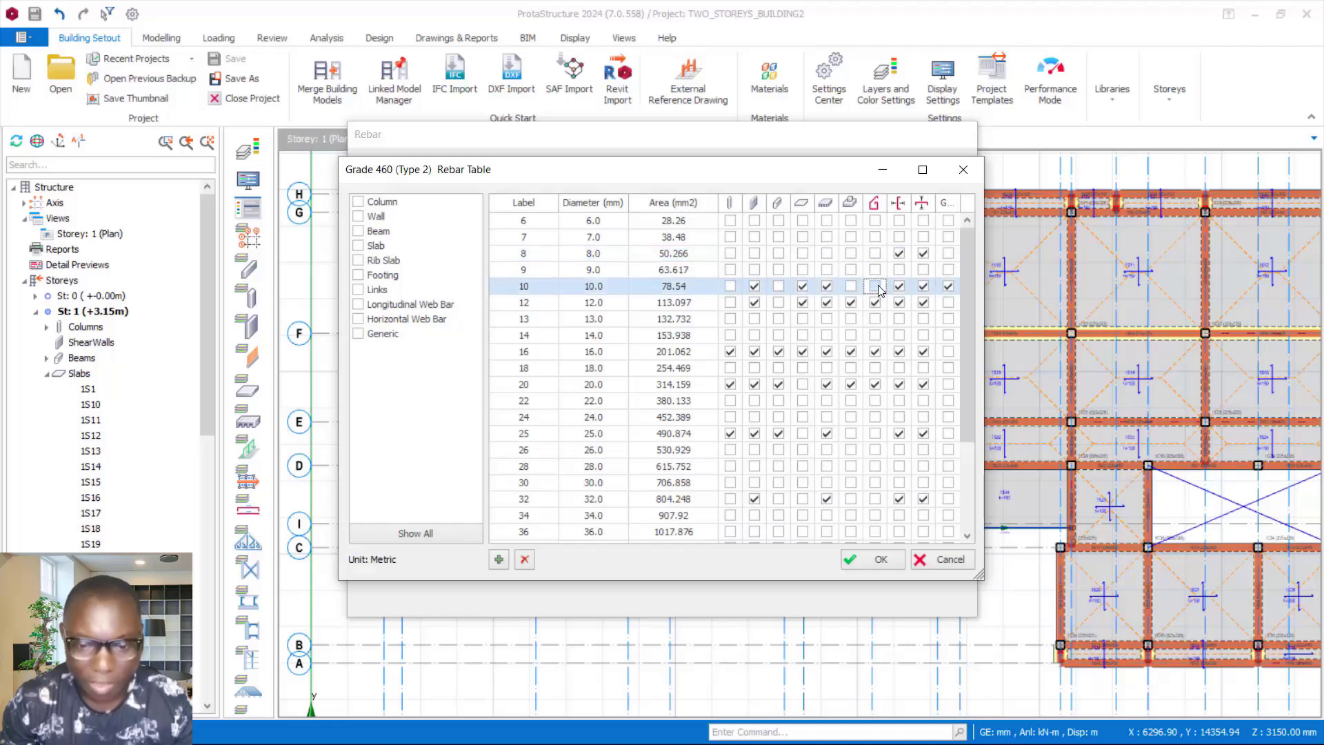
click(875, 286)
click(876, 352)
click(875, 384)
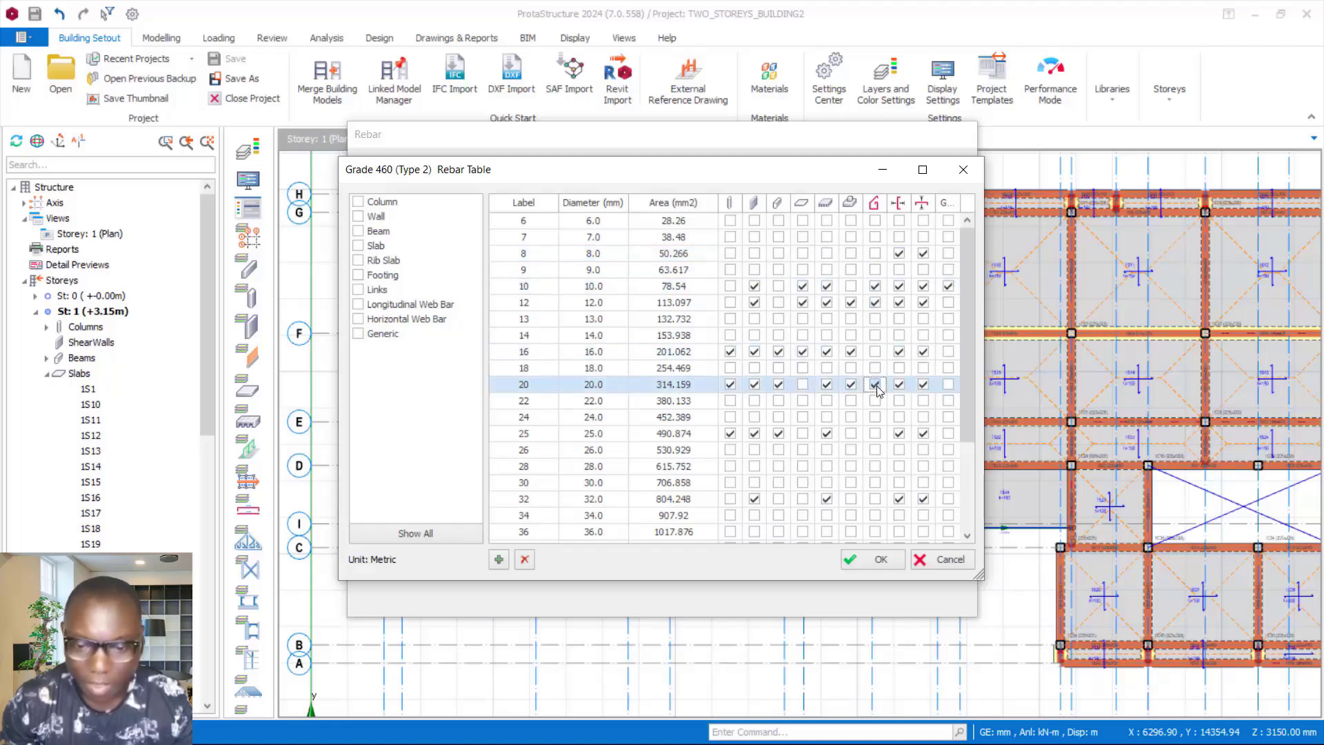
click(875, 384)
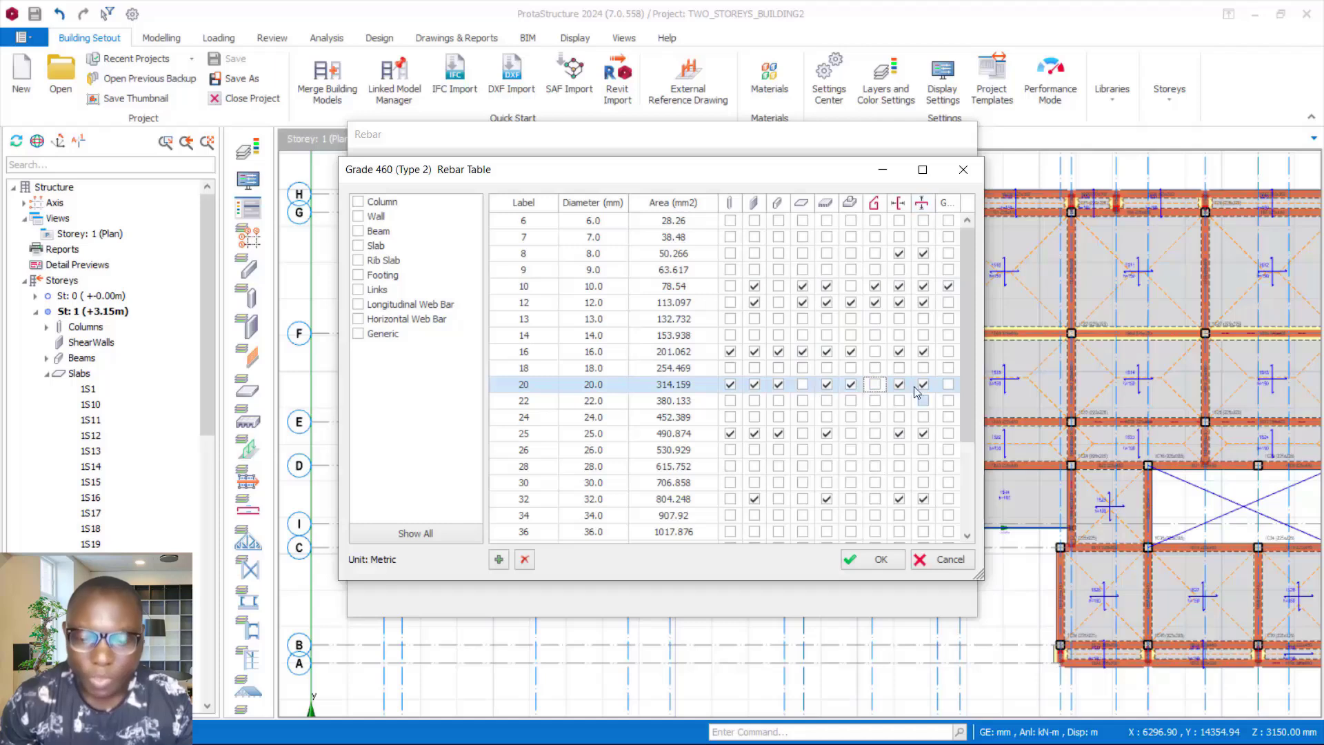
Exclude the 16, 20, 25 and 32 mm rebar diameters for longitudinal web bars, keeping 8 mm enabled
click(899, 254)
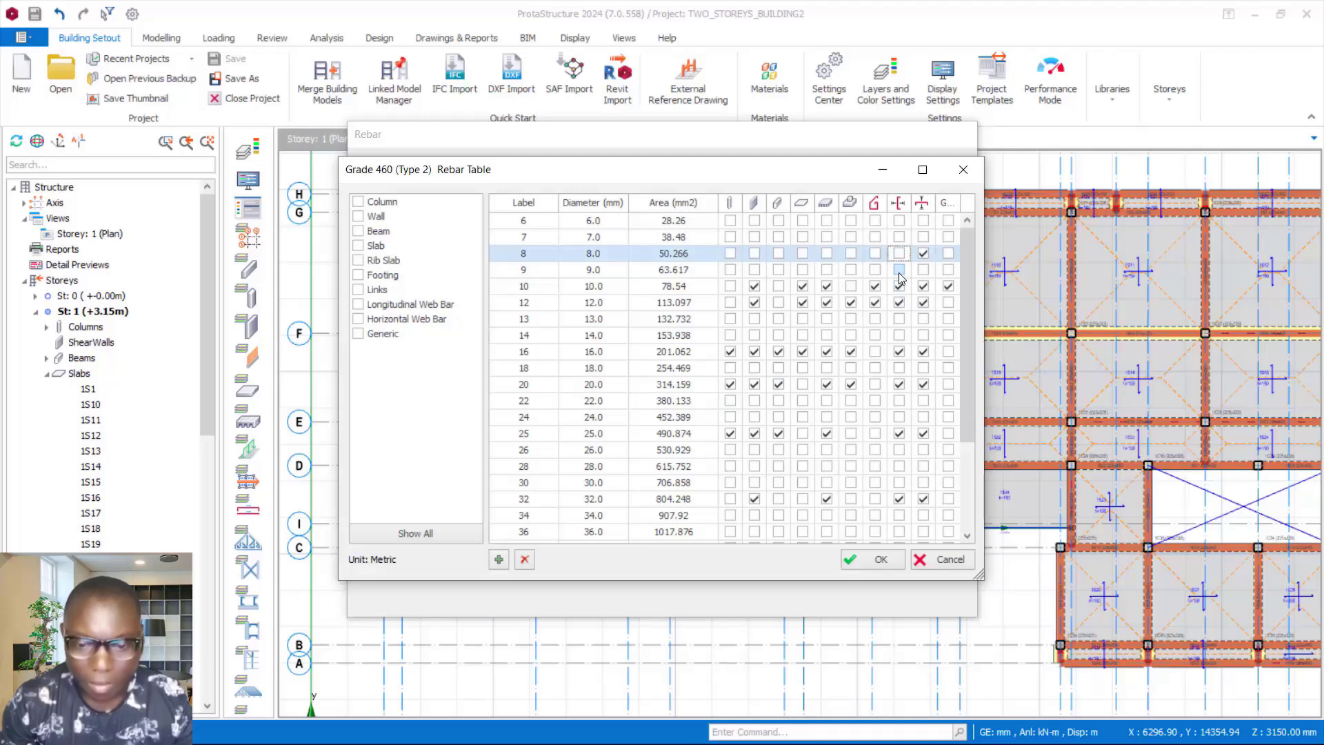
click(899, 270)
click(899, 254)
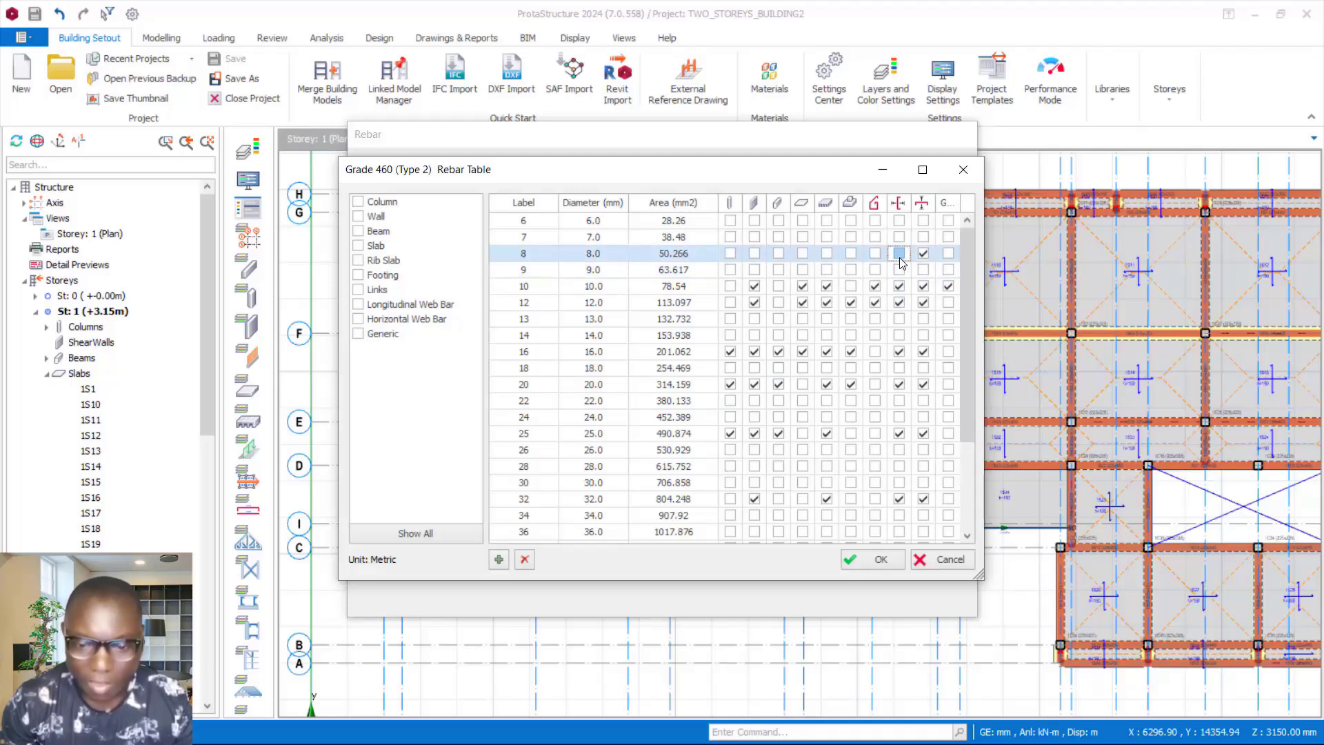
click(899, 352)
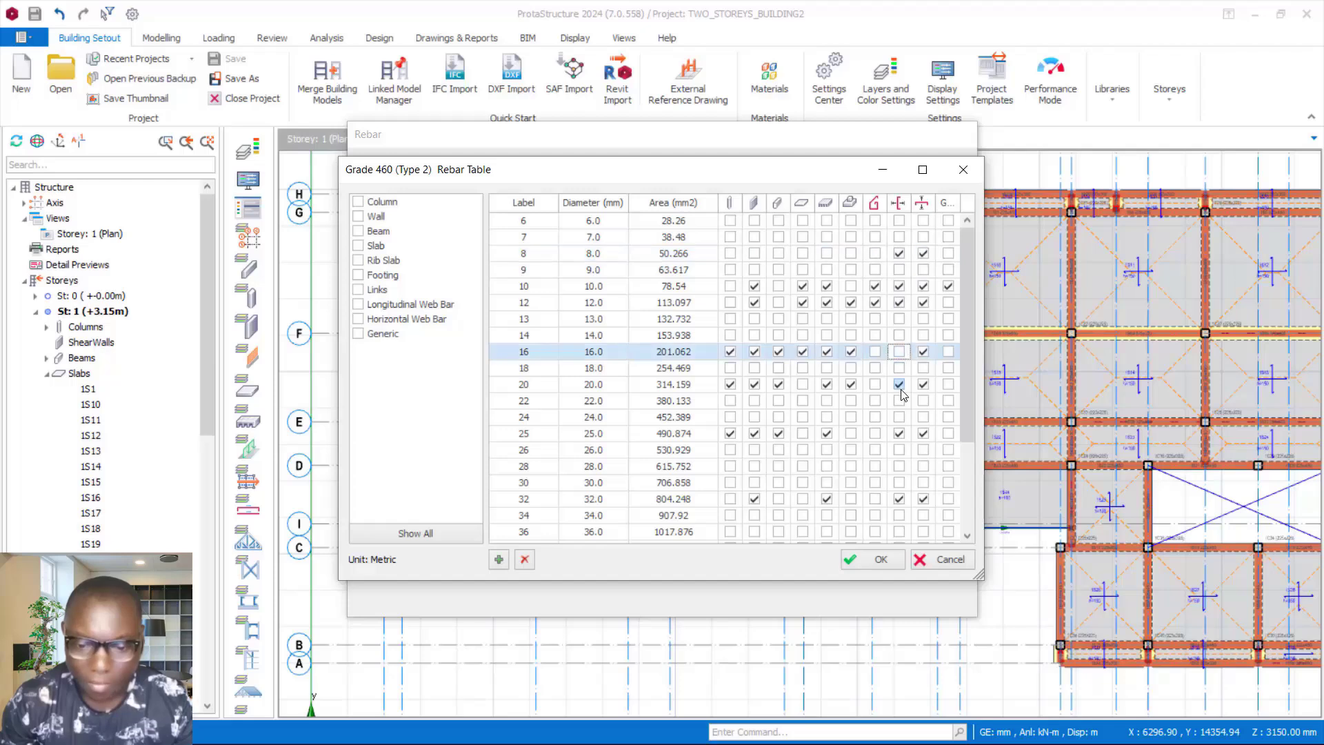
click(899, 384)
click(899, 433)
click(899, 499)
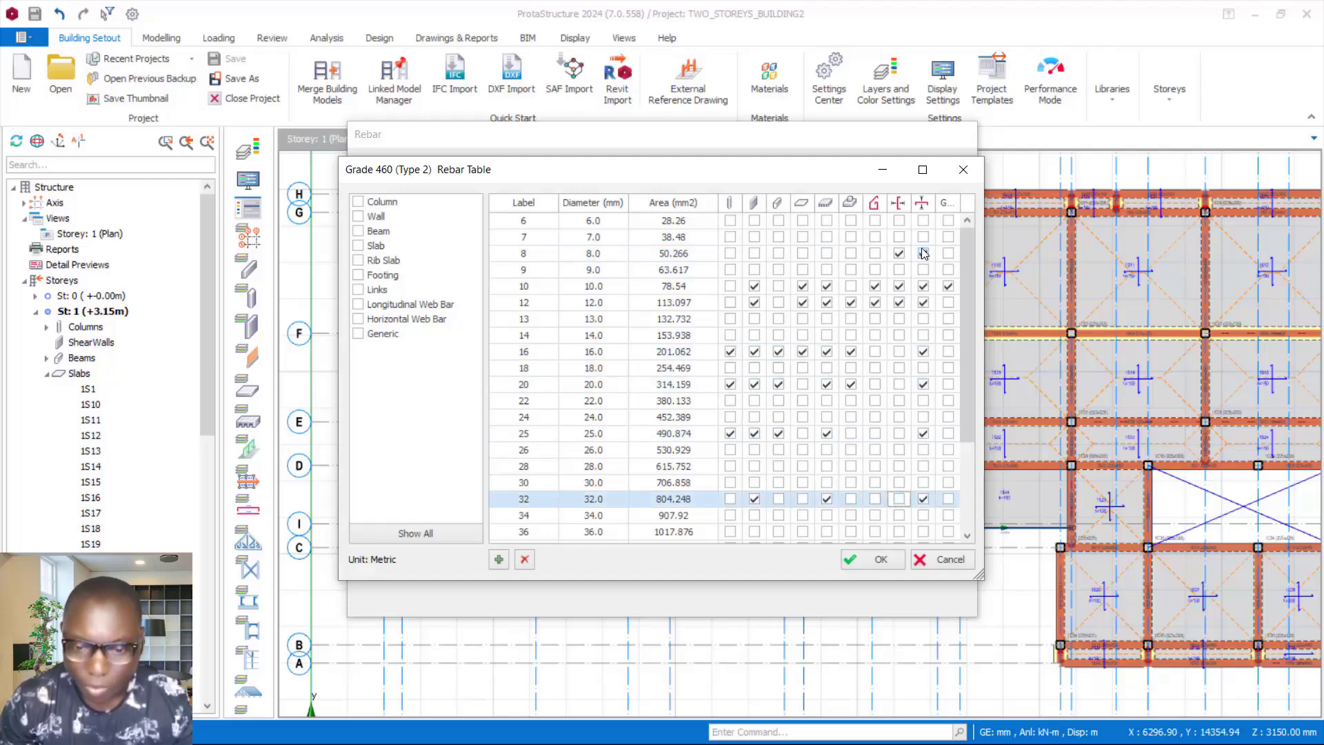
Exclude the 16, 20, 25 and 32 mm diameters for horizontal web bars and accept the rebar table and Grade 460 (Type 2) settings
click(923, 351)
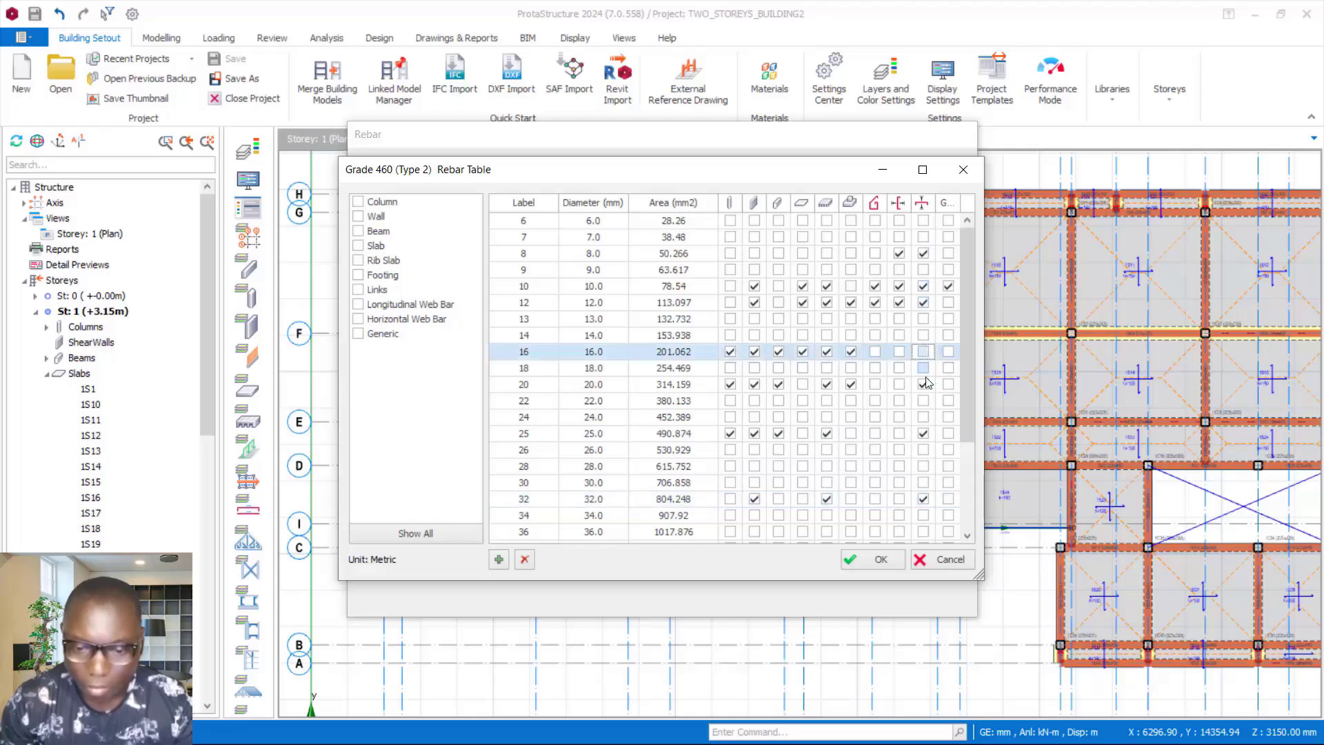
click(924, 384)
click(923, 433)
click(923, 499)
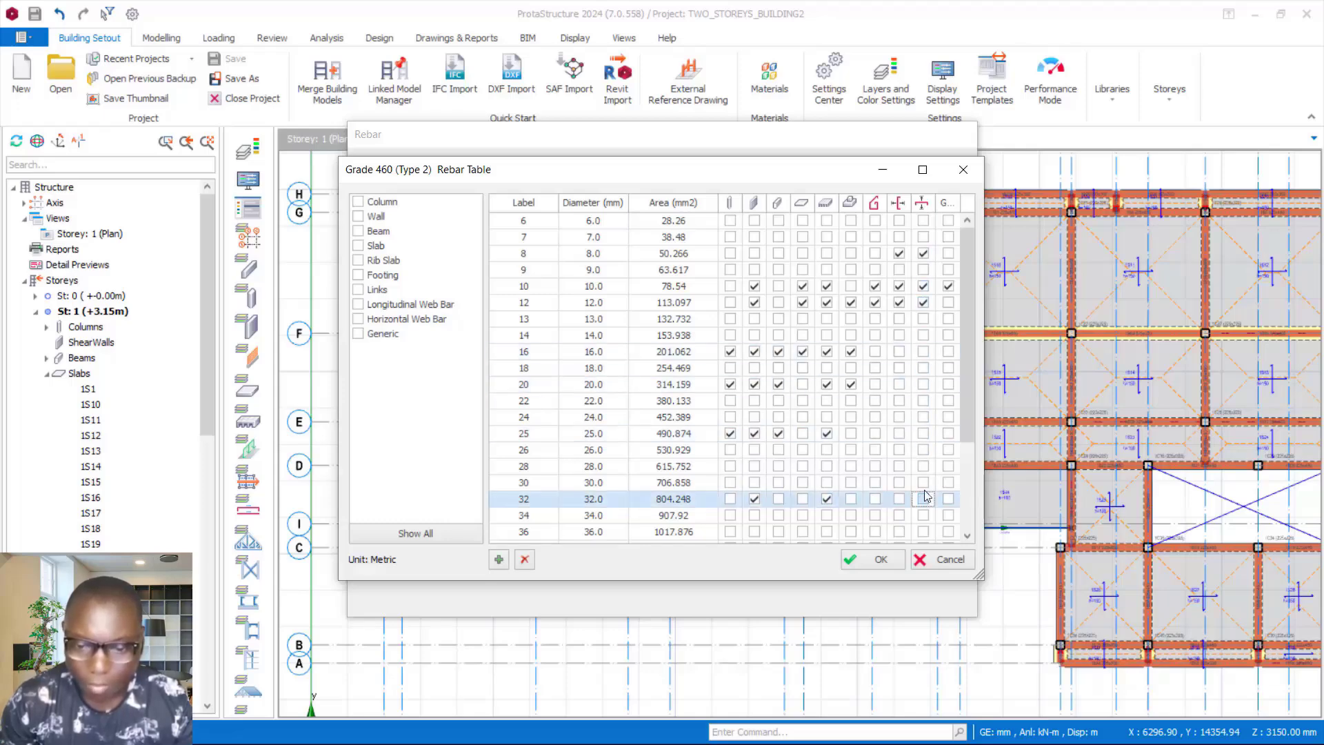
drag(963, 317, 949, 222)
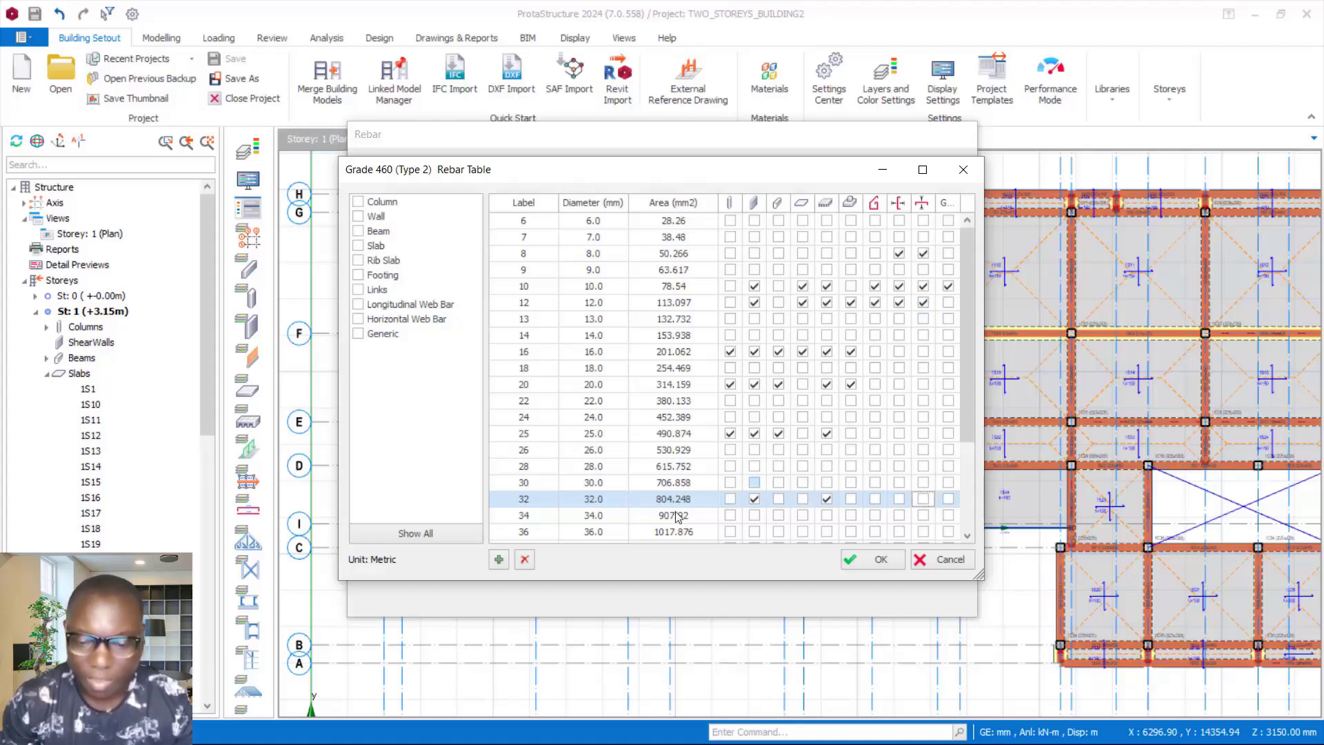
click(874, 559)
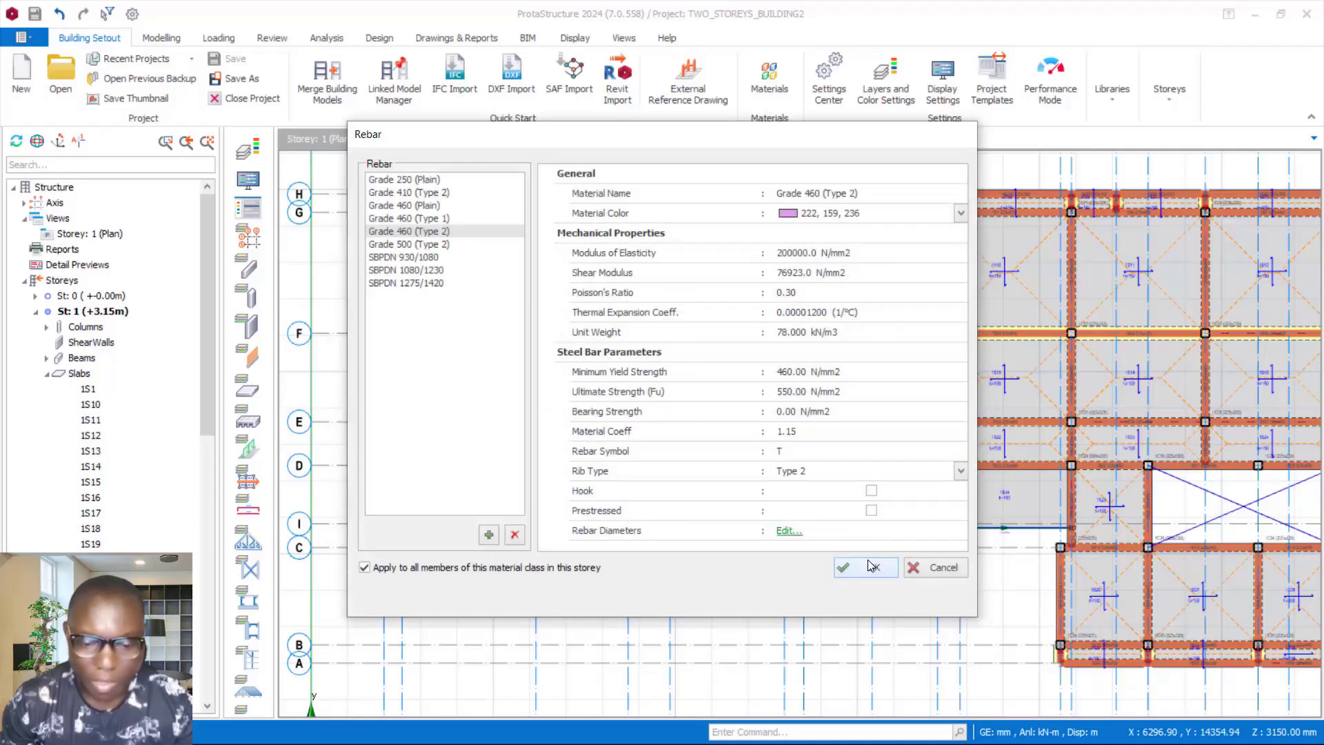
click(871, 567)
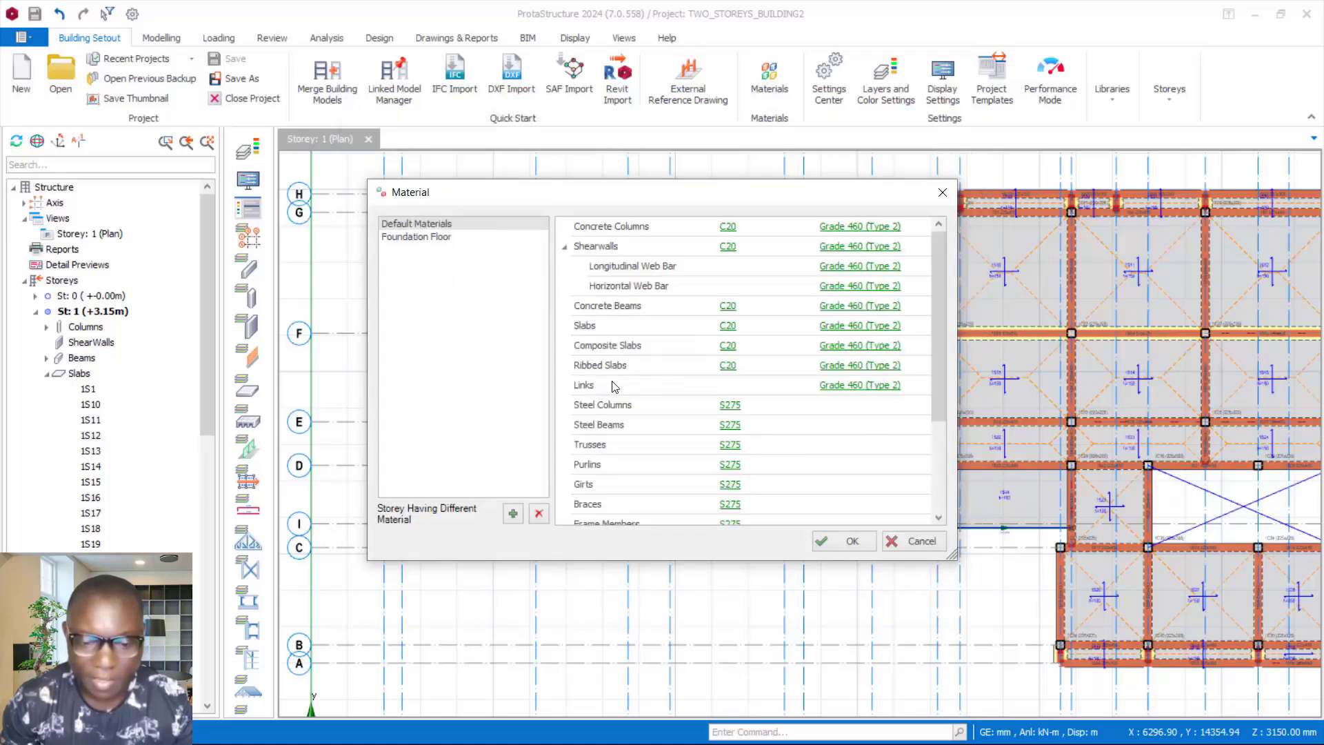
Set the links' default rebar material to Grade 250 (Plain) and accept the material settings
click(854, 387)
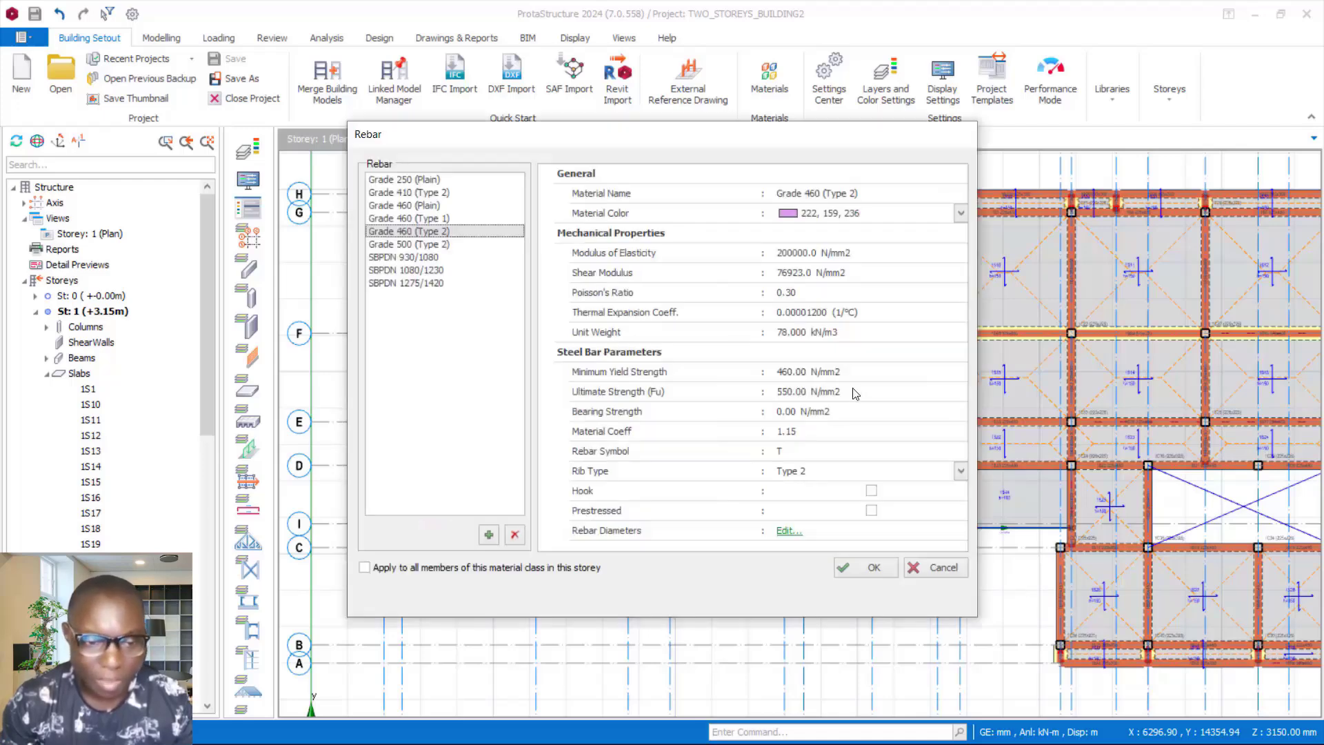
click(391, 181)
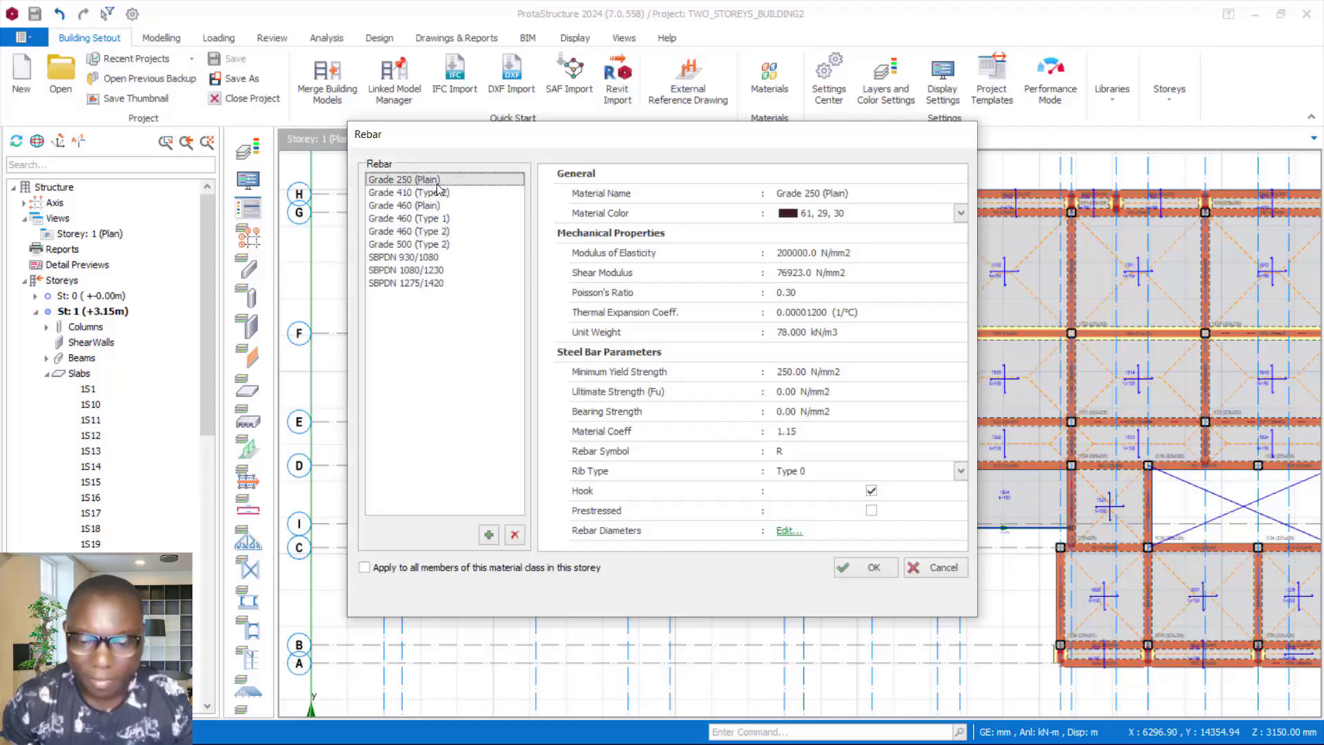
click(872, 567)
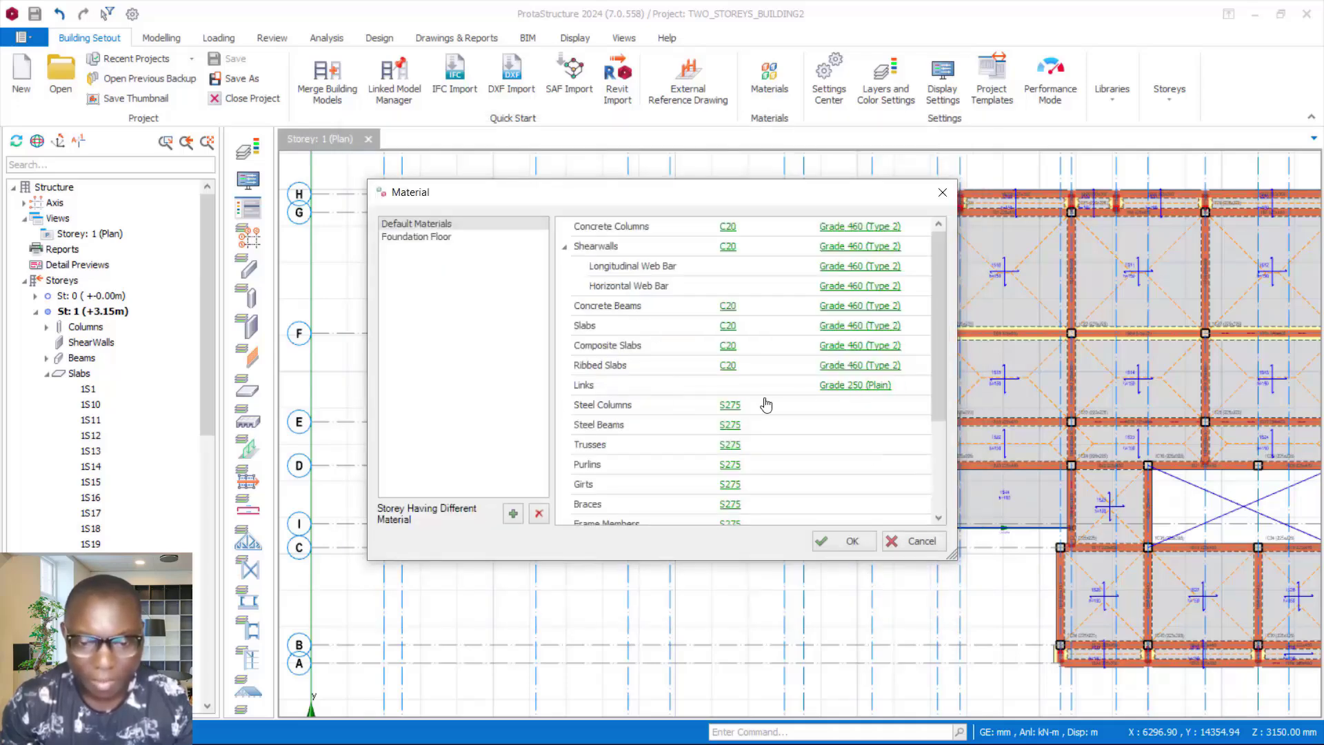
drag(772, 199, 808, 124)
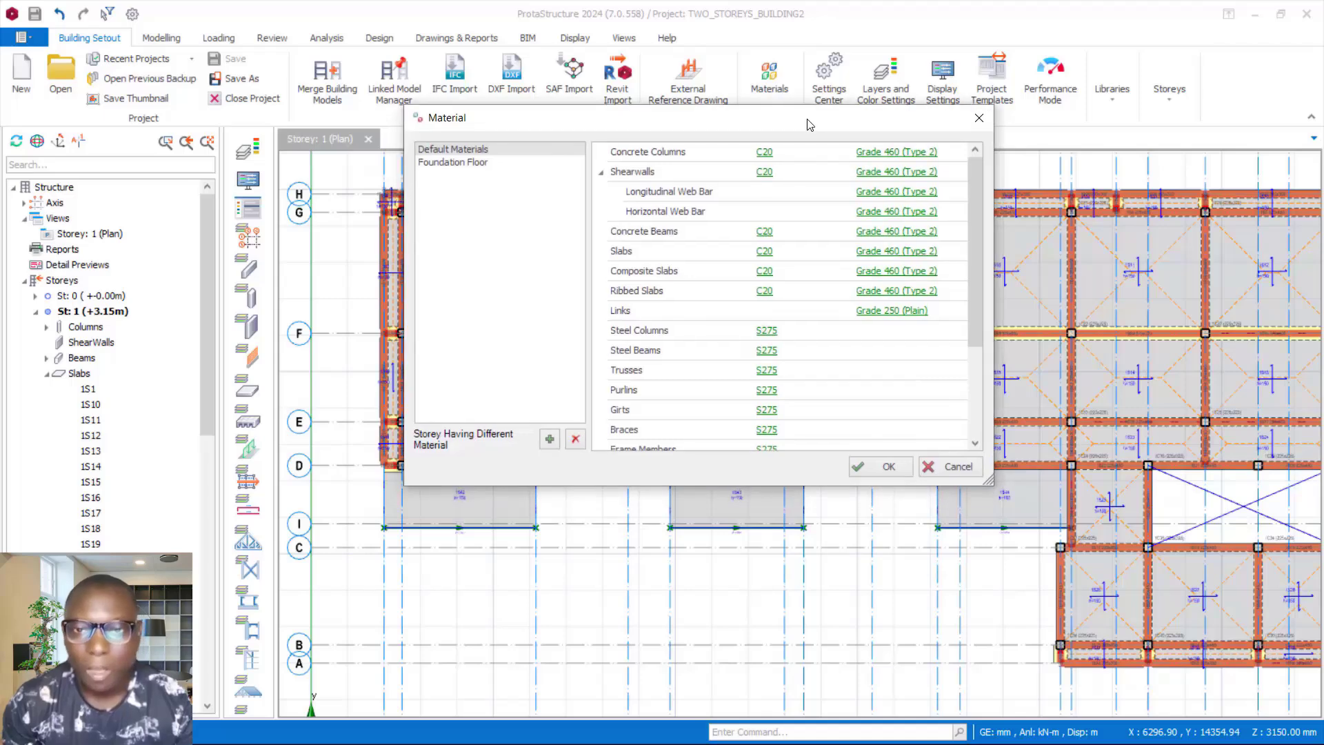
click(888, 468)
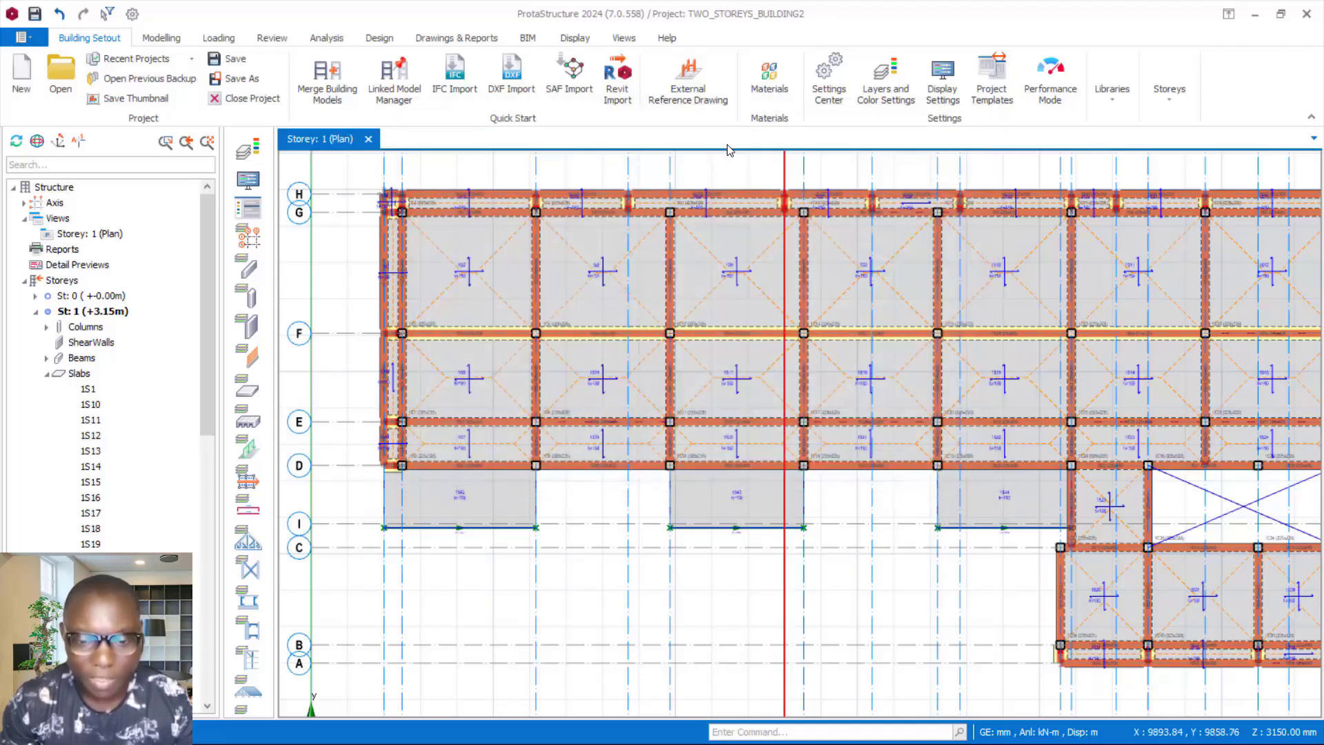
Consult the Word design data below the design stresses, and save the ProtaStructure project
scroll(708, 248, down, 3)
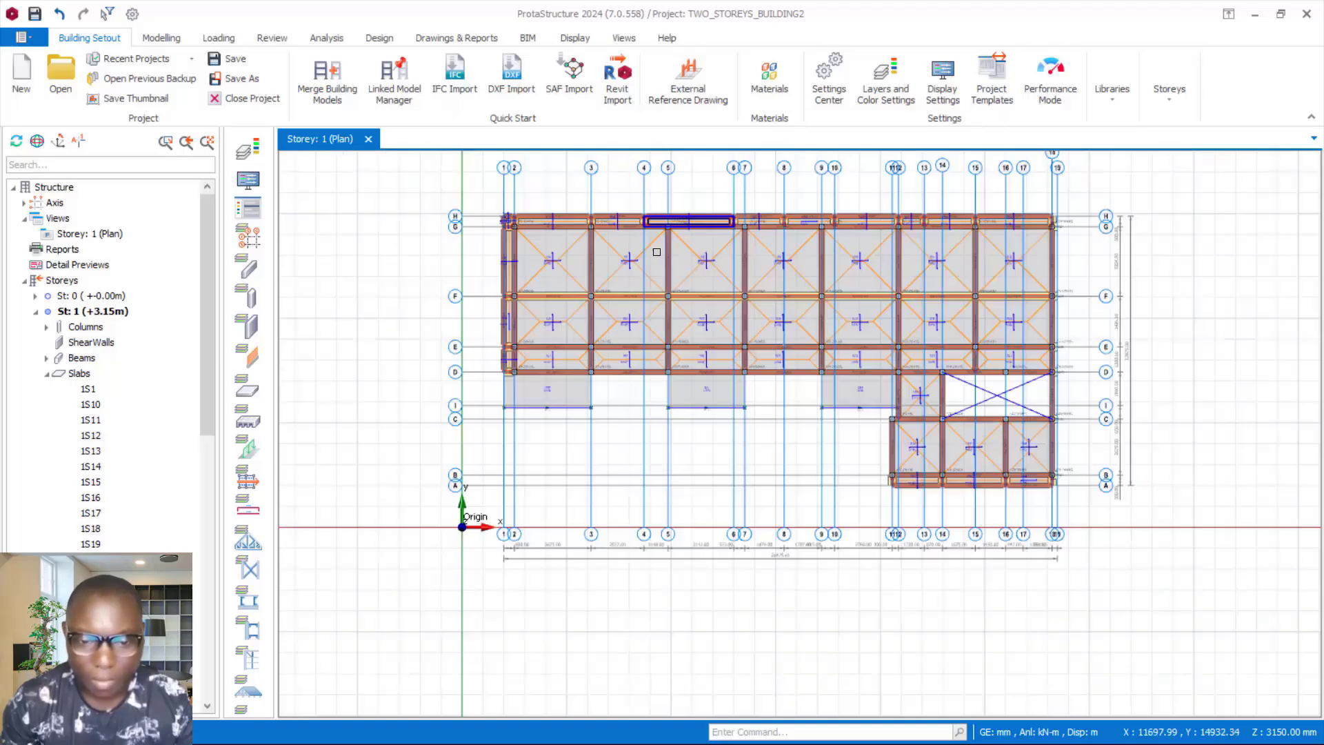
scroll(686, 233, up, 2)
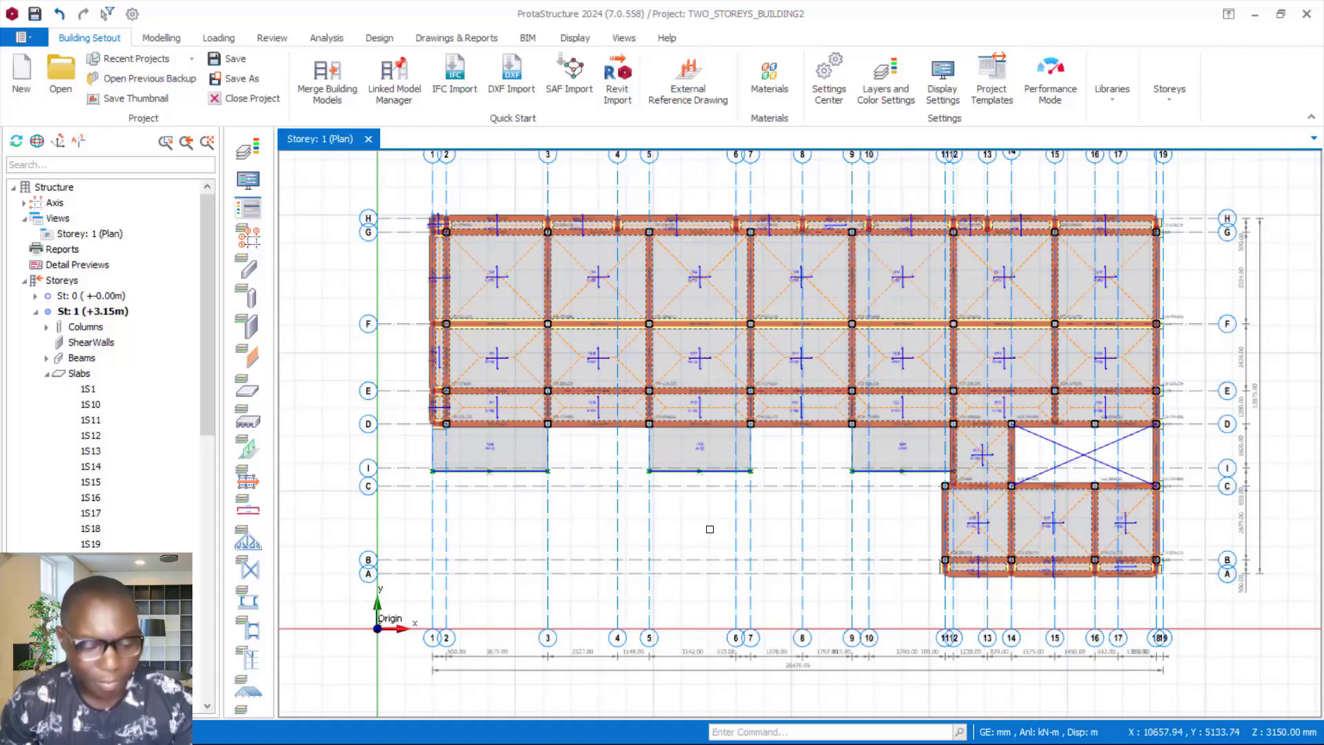
key(alt+Tab)
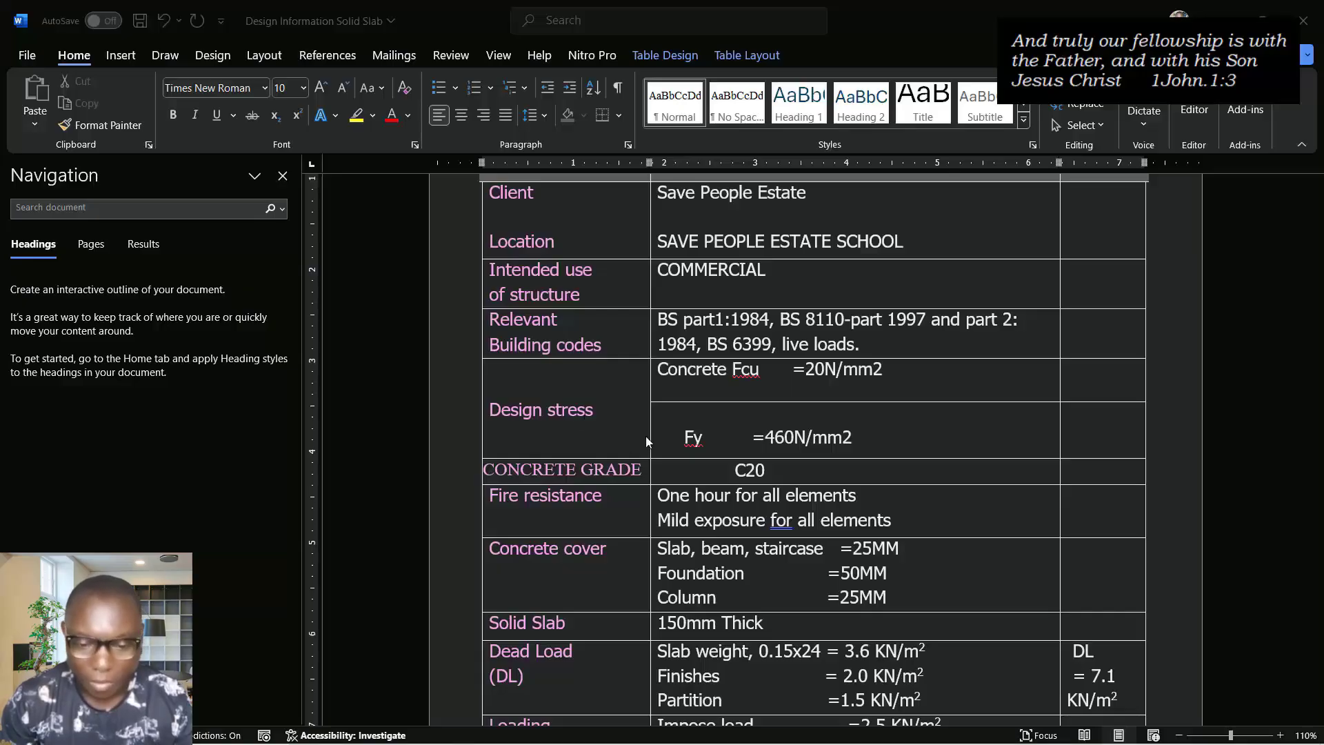
scroll(768, 524, down, 3)
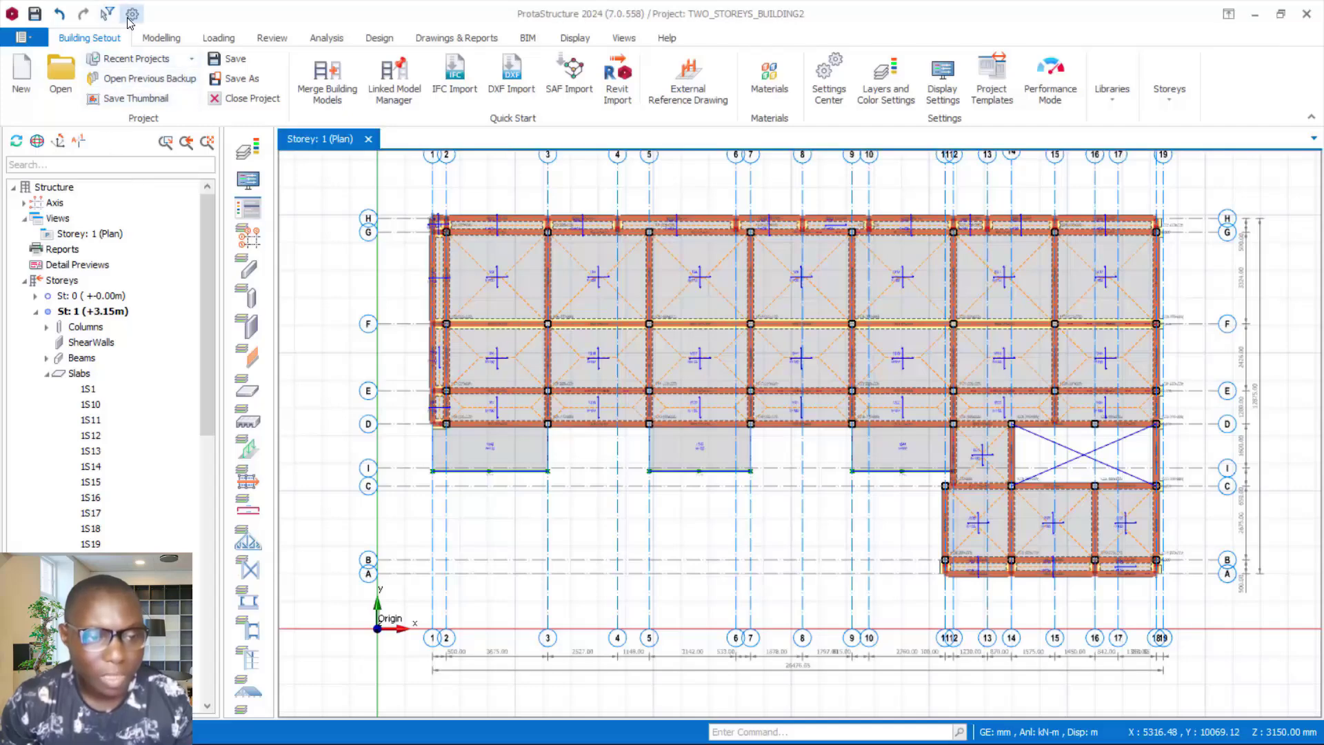
click(34, 14)
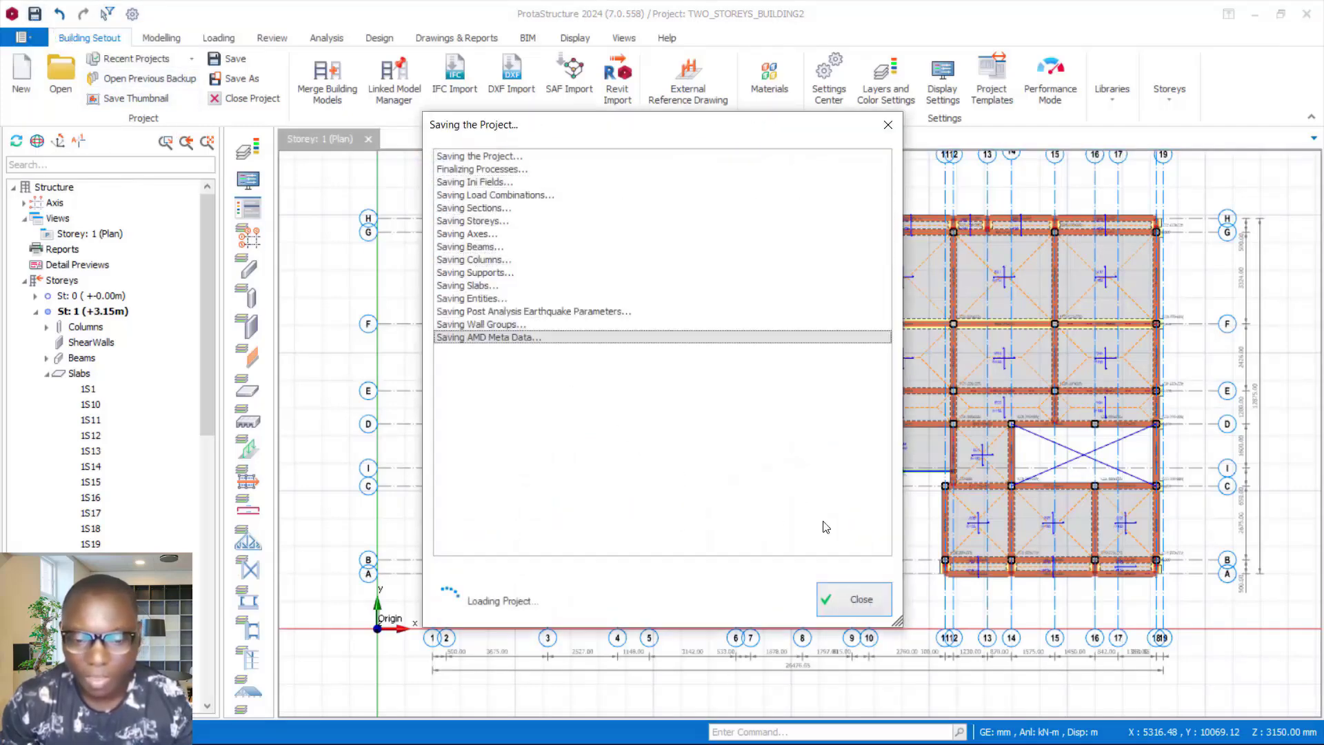
In the foundation settings, set the allowable stress of soil to 150 kN/m2 and the lean concrete thickness to 50 mm
click(132, 14)
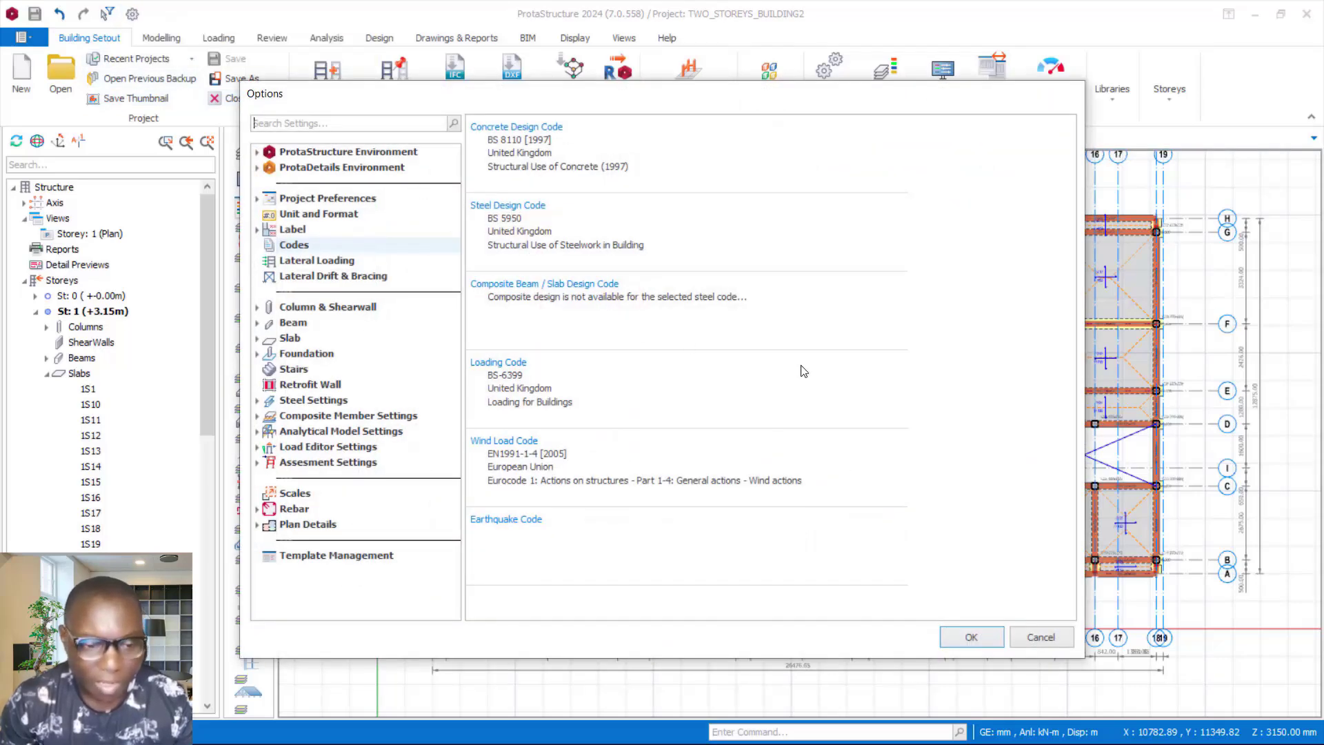
click(307, 354)
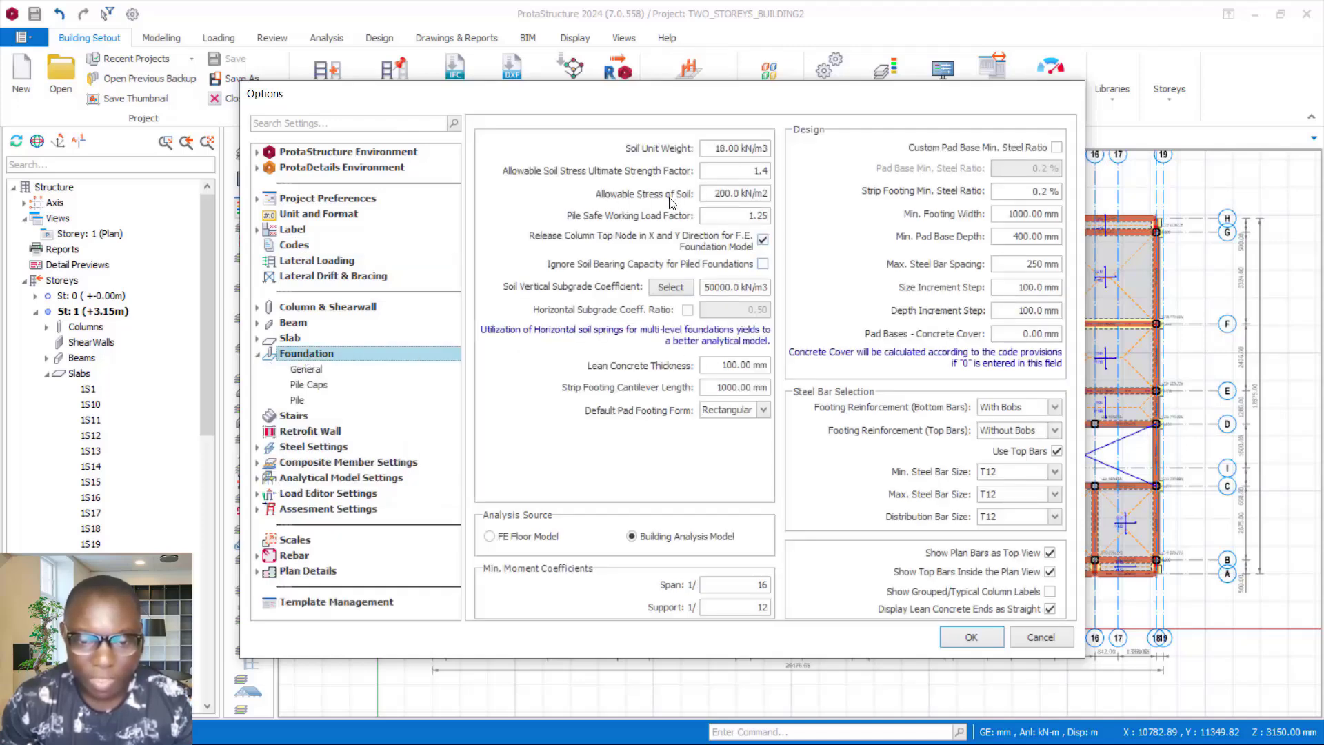
drag(708, 195, 737, 198)
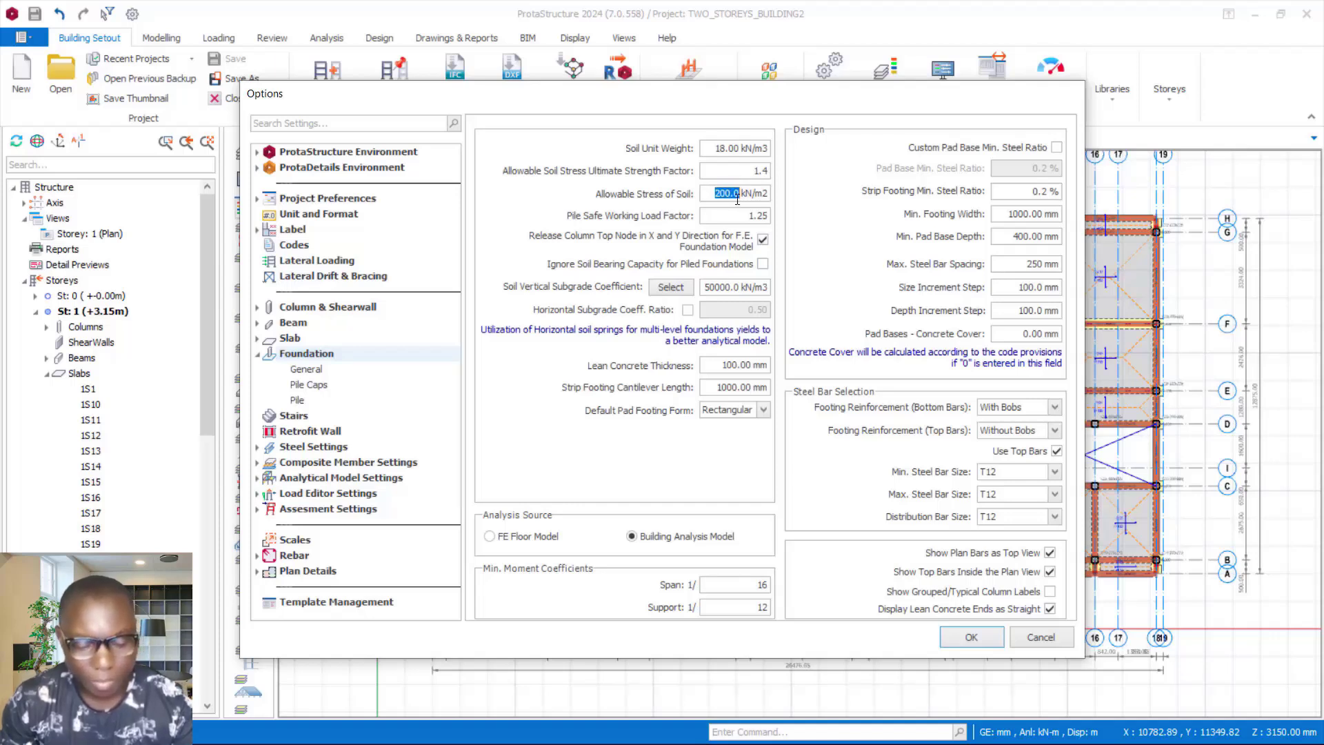
text(150)
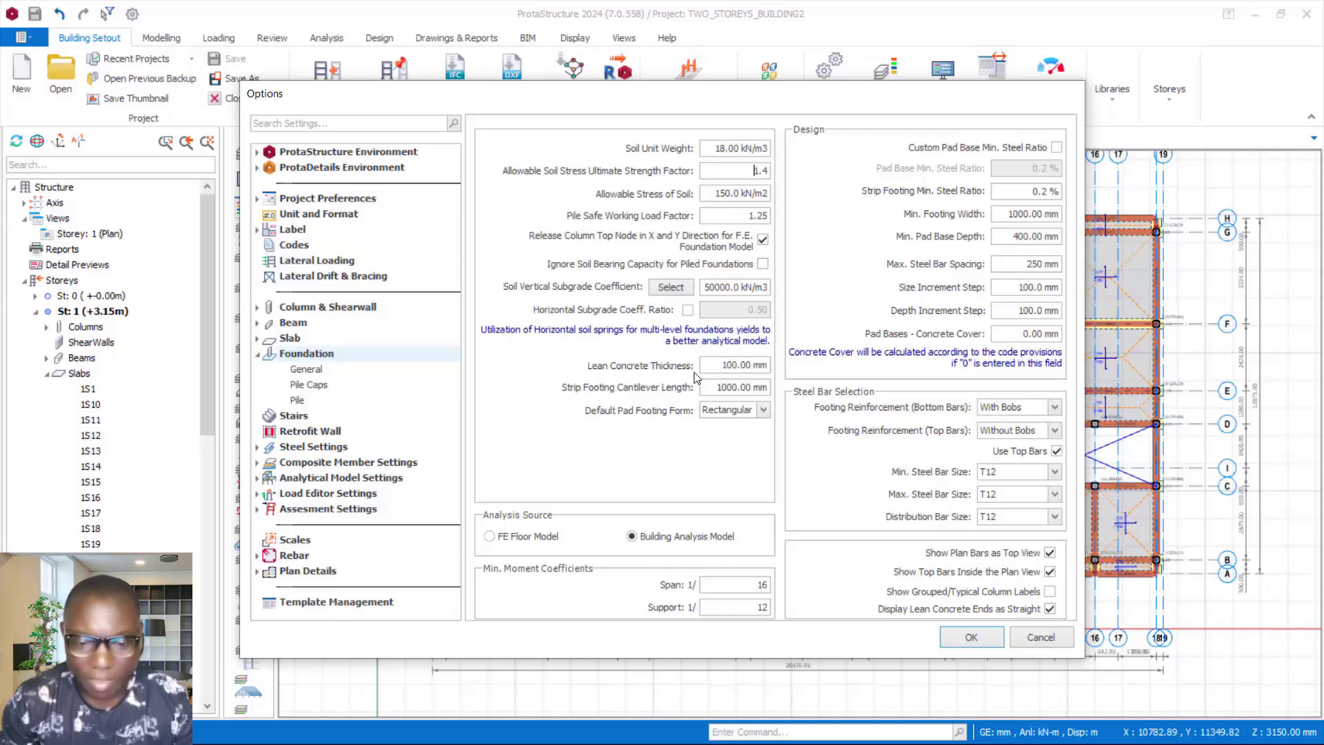
drag(730, 367, 764, 366)
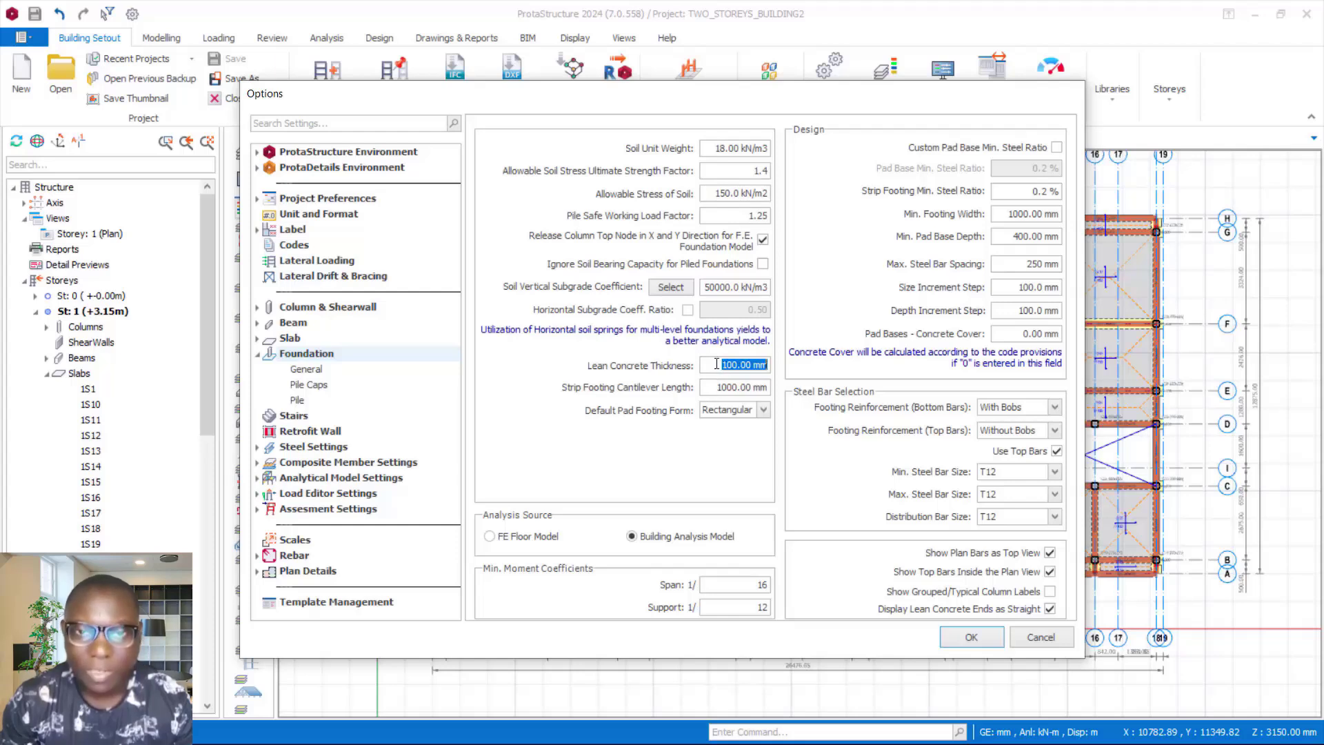
drag(716, 364, 750, 370)
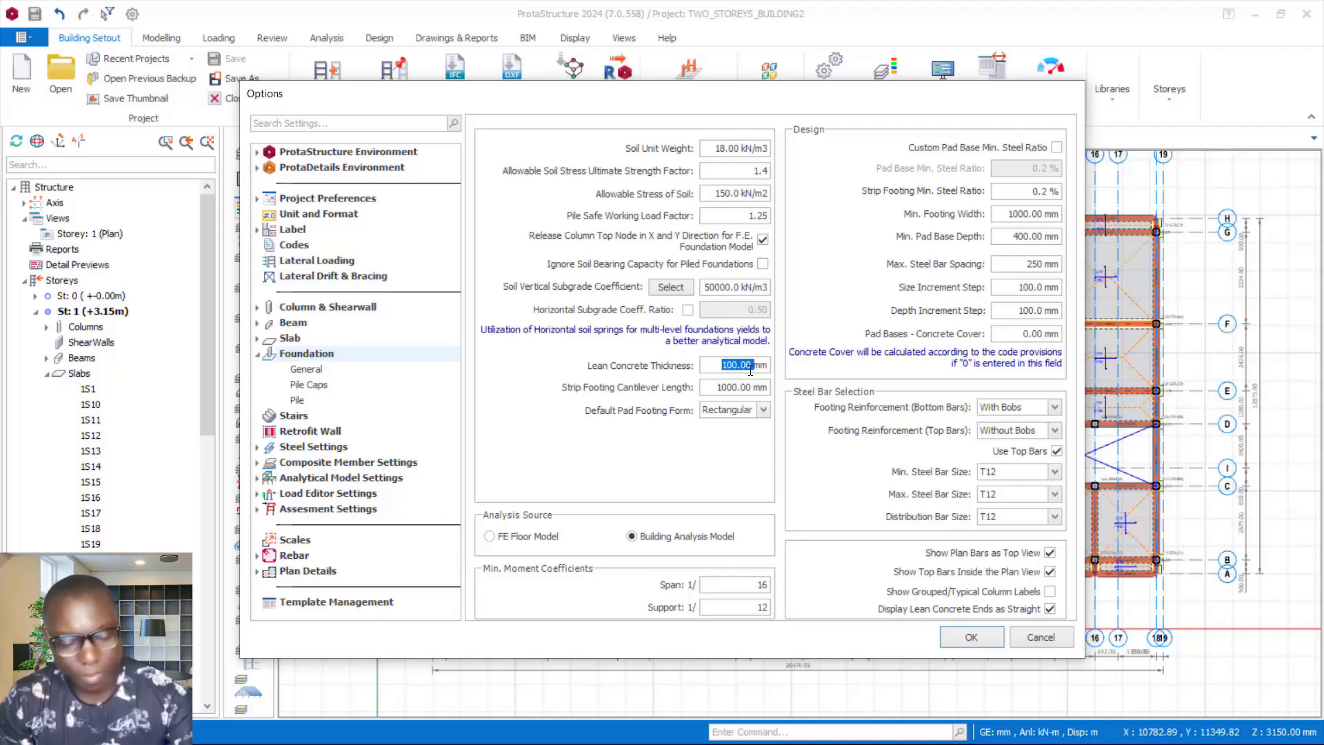
text(50)
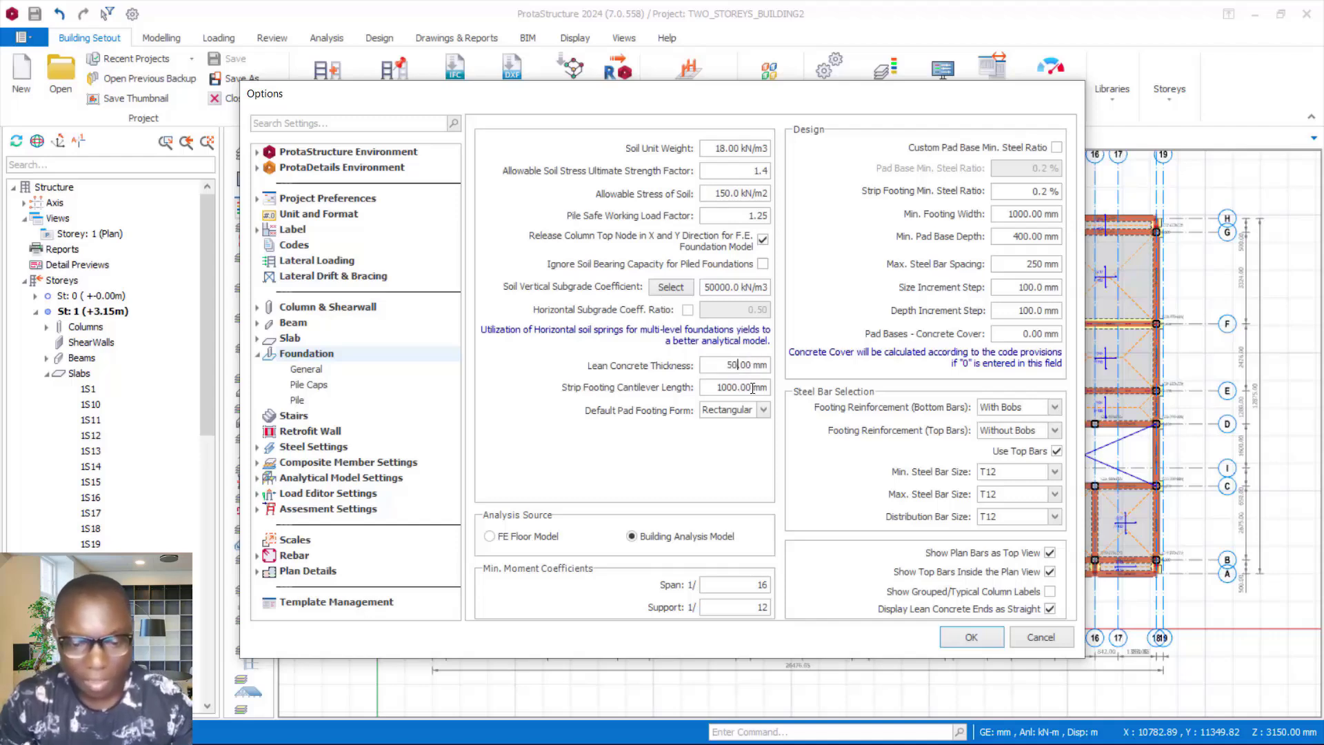
click(735, 388)
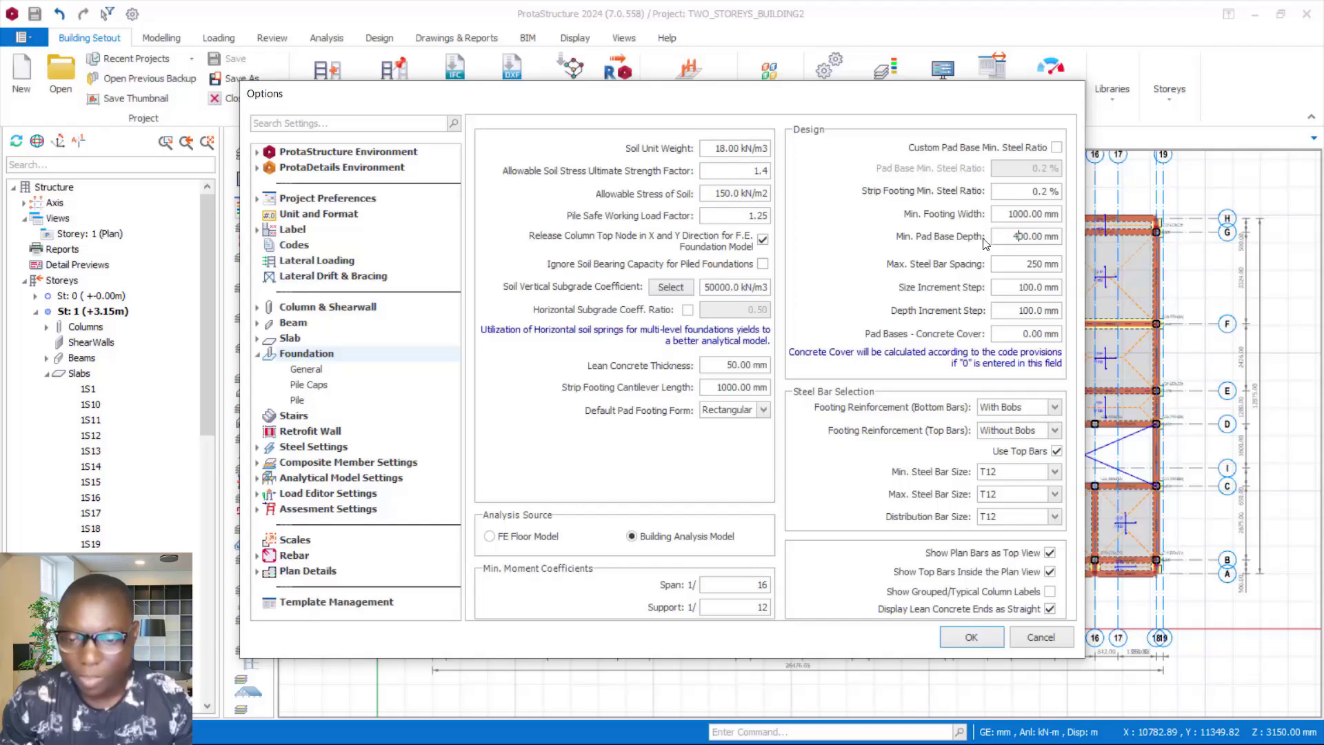
Set the minimum pad base depth to 350 mm and the minimum footing width to 1200 mm, and accept the foundation settings
drag(1015, 237, 1057, 237)
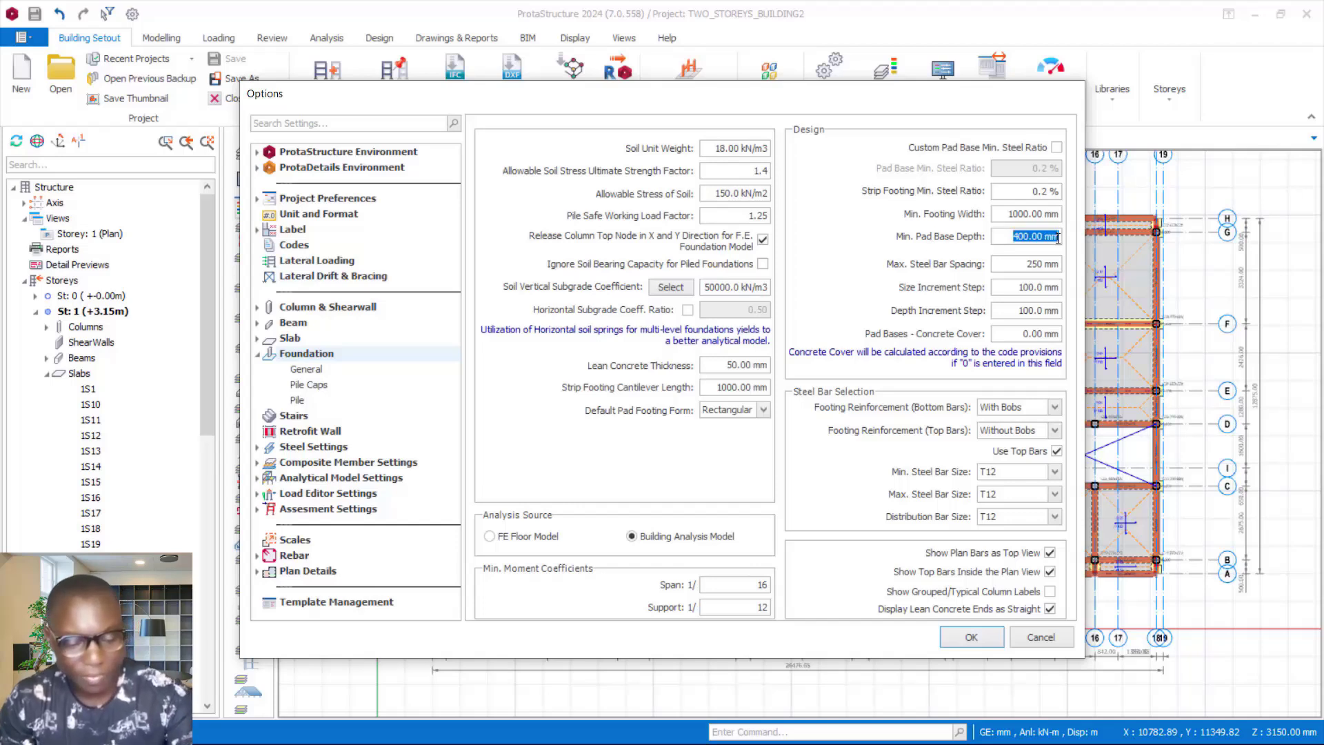
text(35)
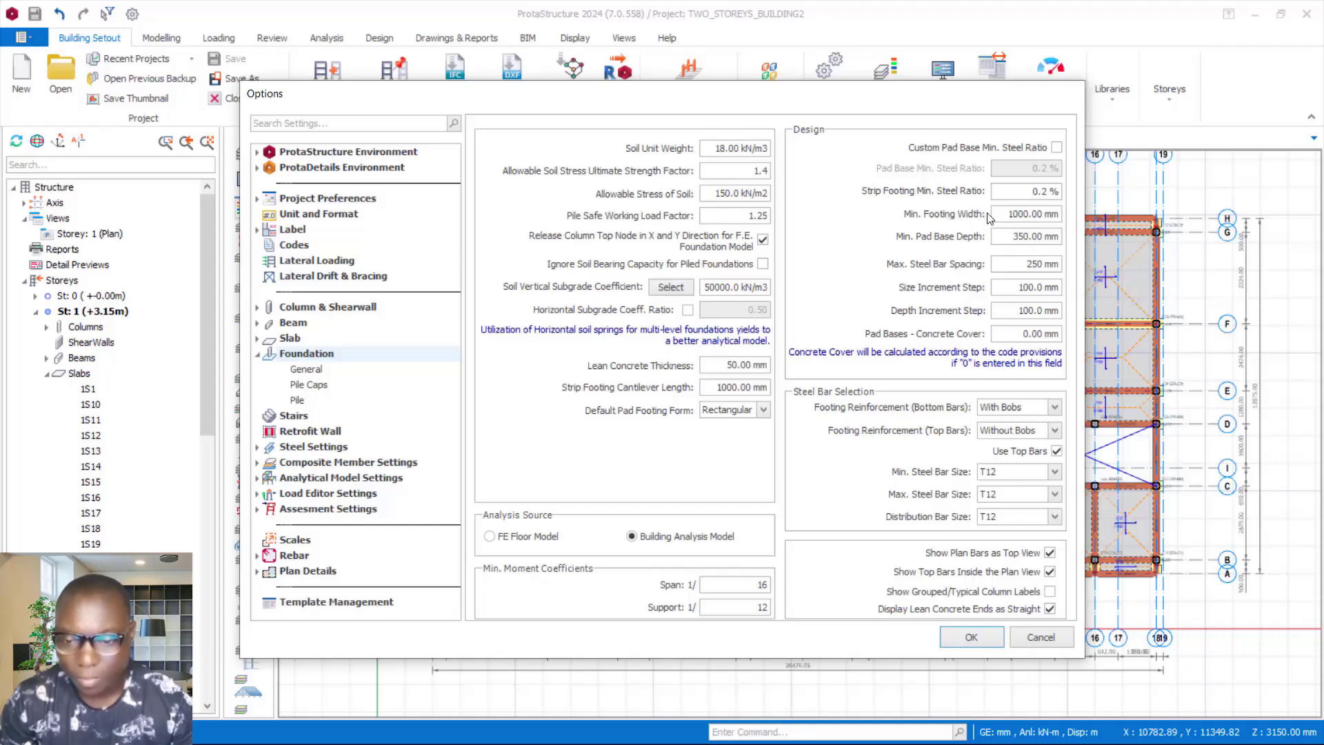
drag(1011, 214, 1057, 219)
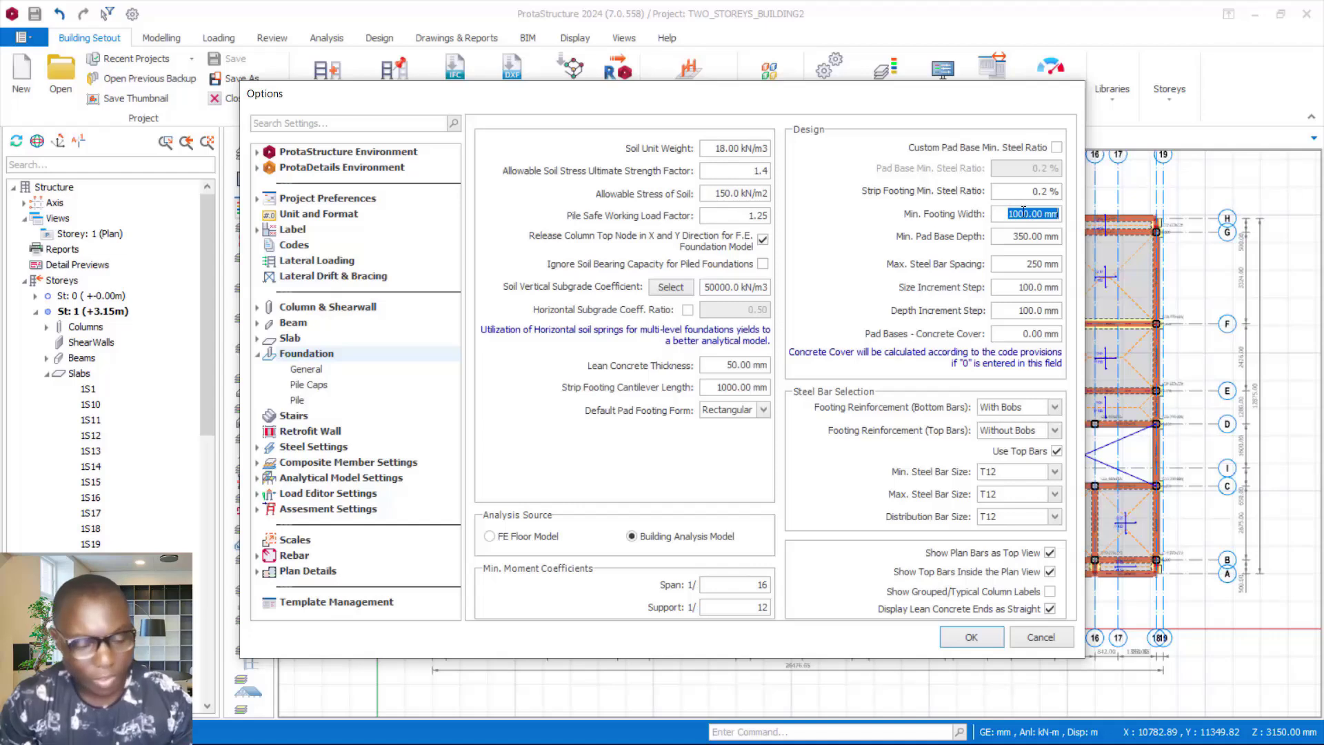
text(12)
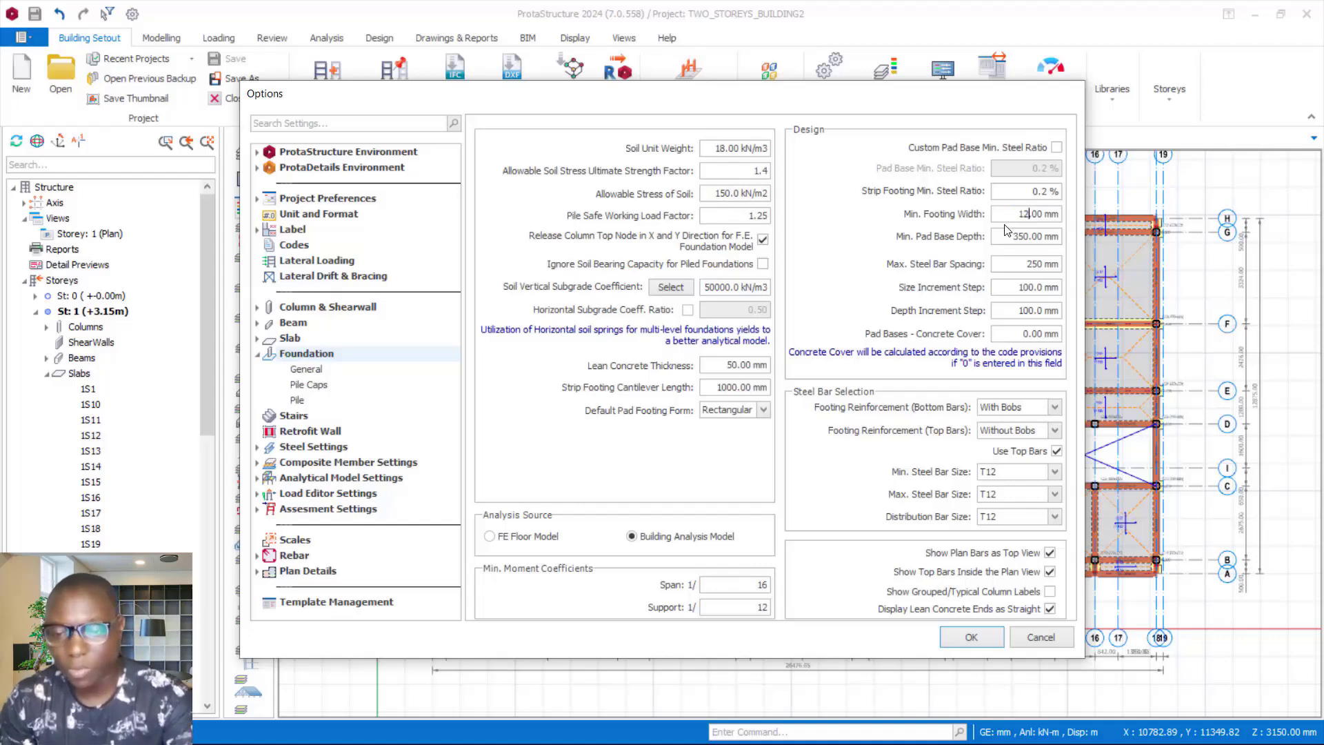
text(00)
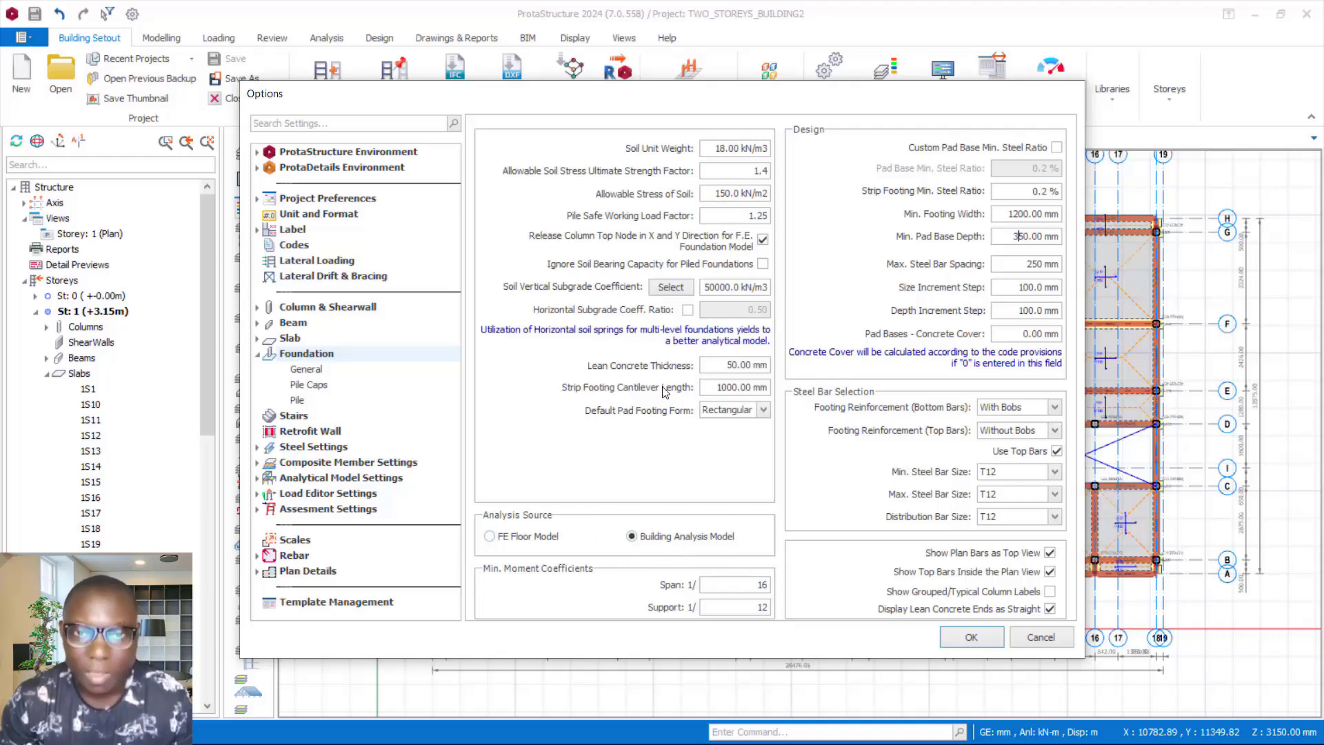
click(970, 634)
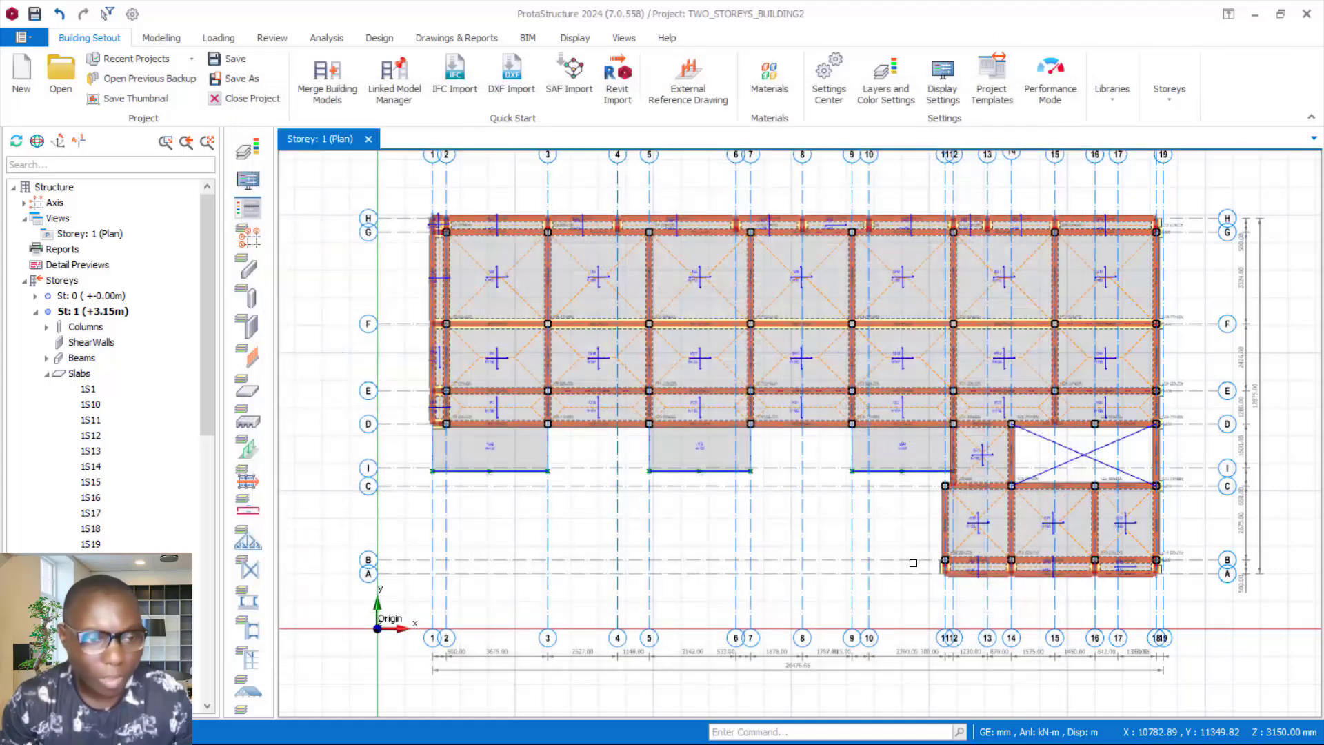
Save the project and look over the Storey 1 plan
click(34, 13)
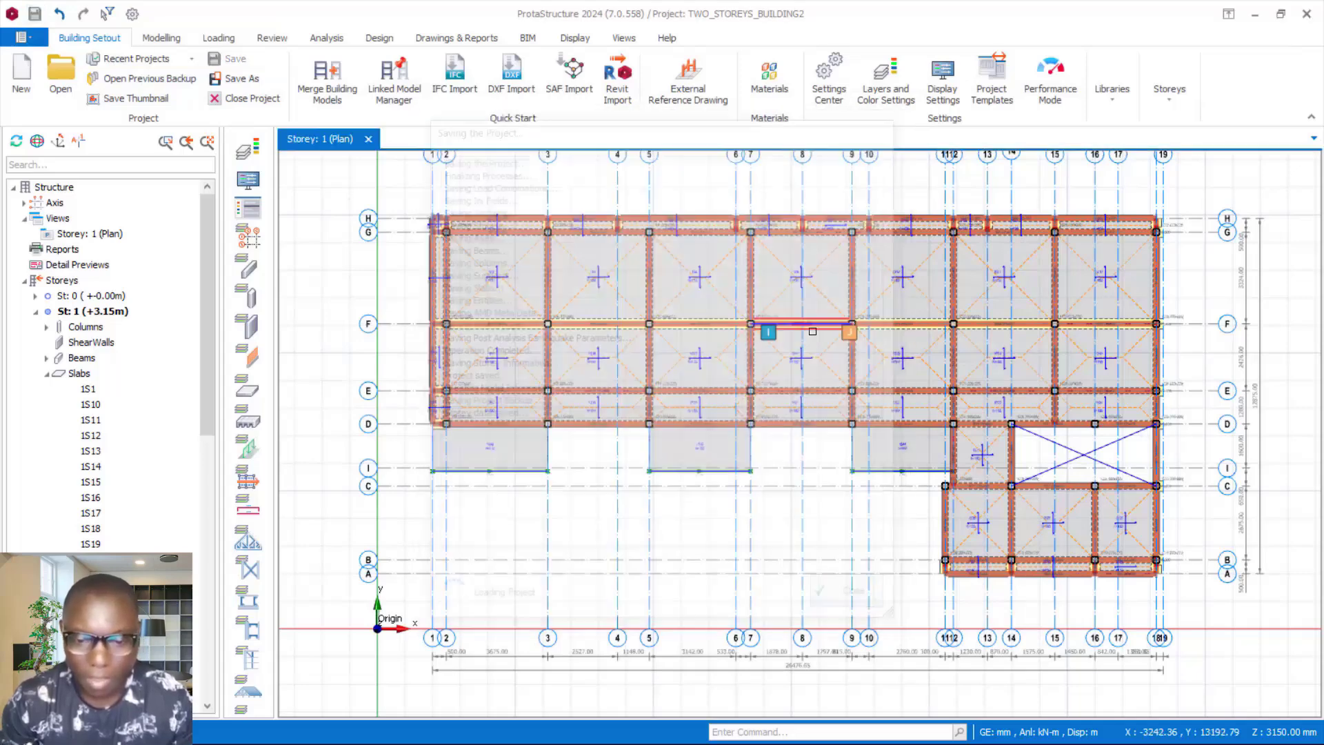
scroll(847, 377, up, 1)
scroll(847, 377, down, 2)
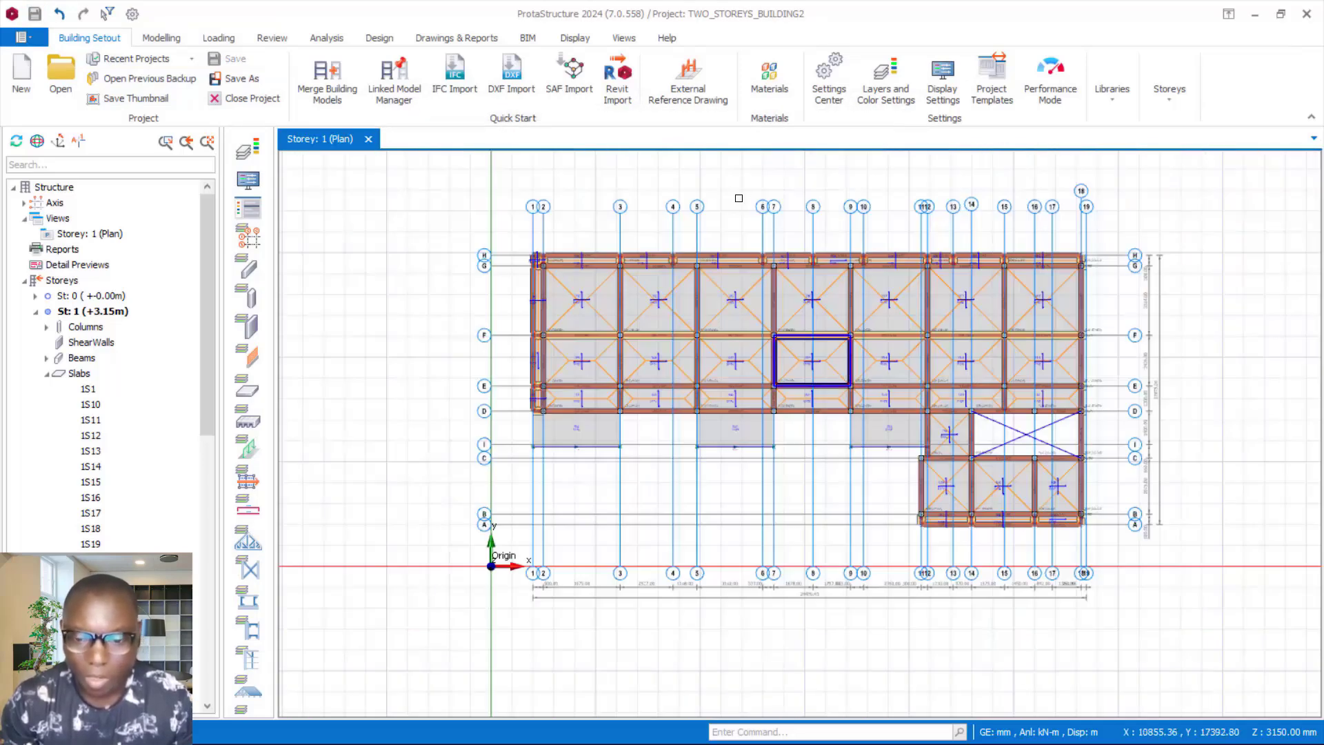
scroll(1027, 301, up, 3)
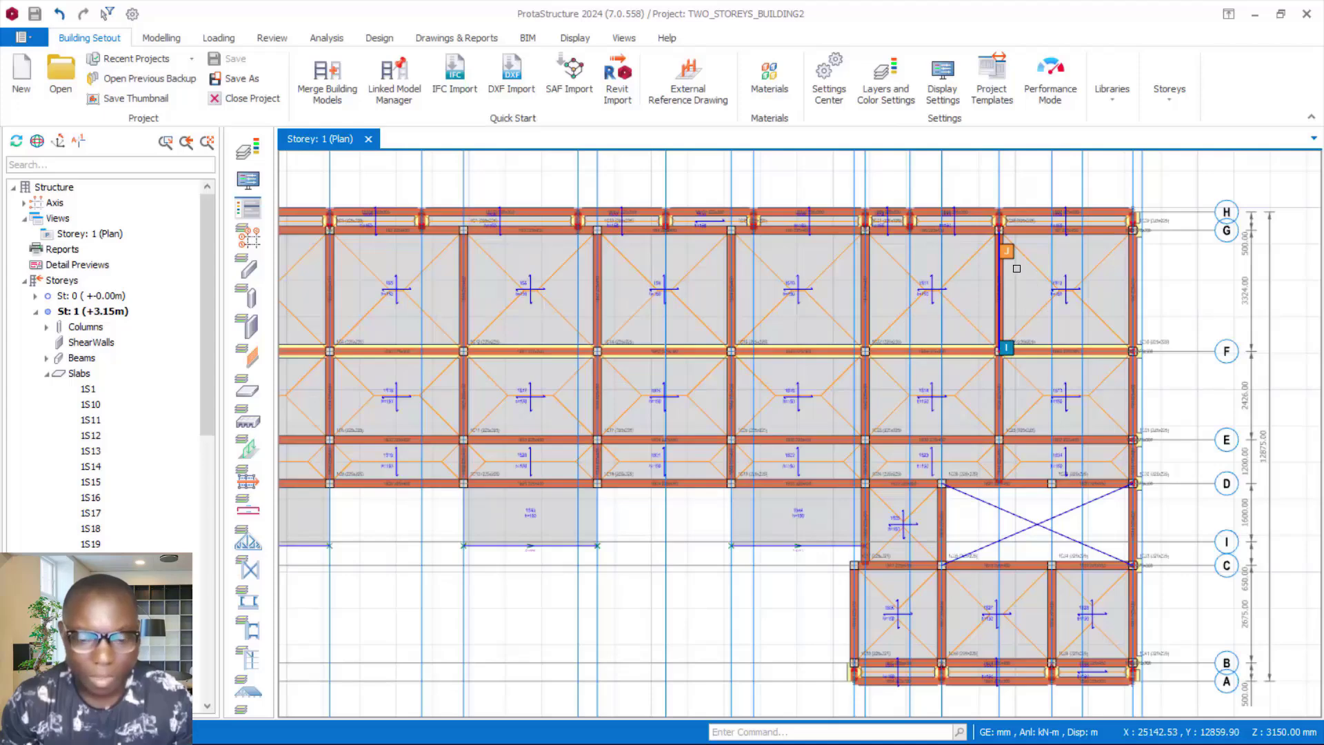
scroll(1016, 268, down, 1)
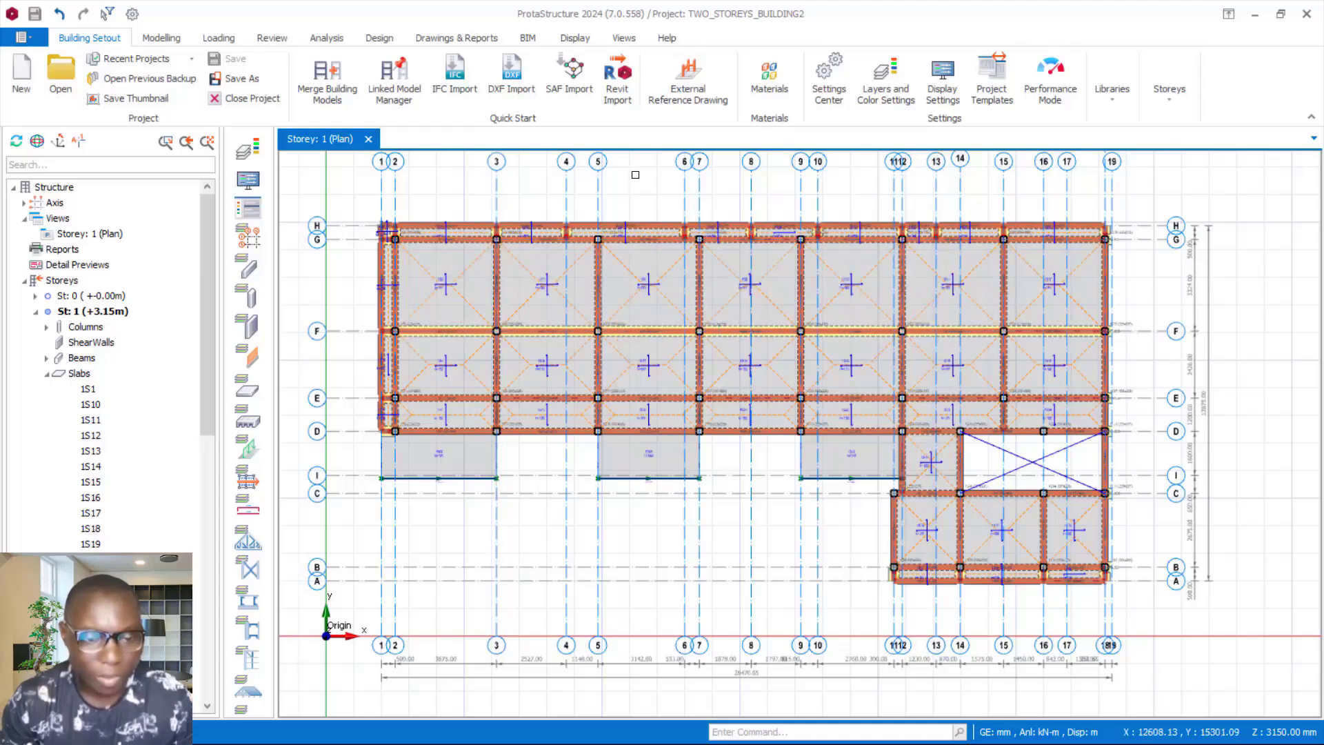
Review the beam design settings and the floor beam parameters, including the available minimum link diameters
click(132, 14)
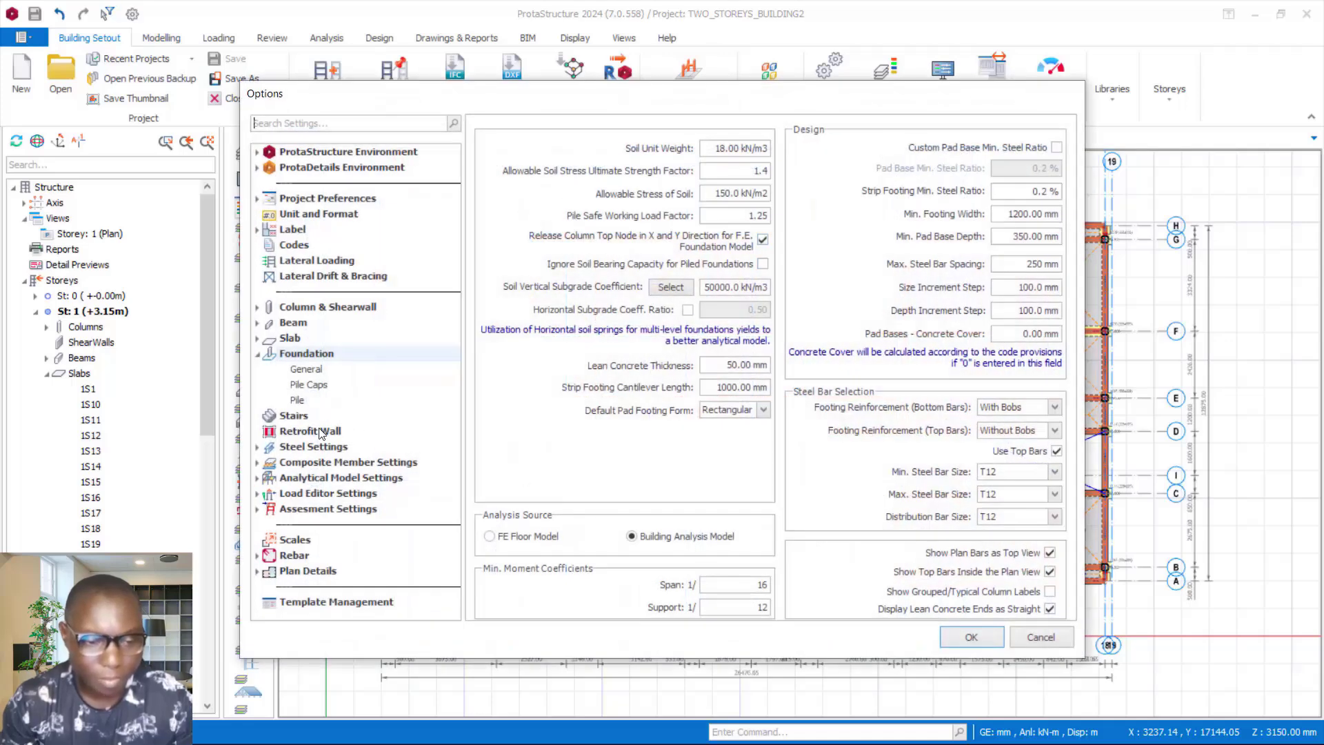
click(293, 322)
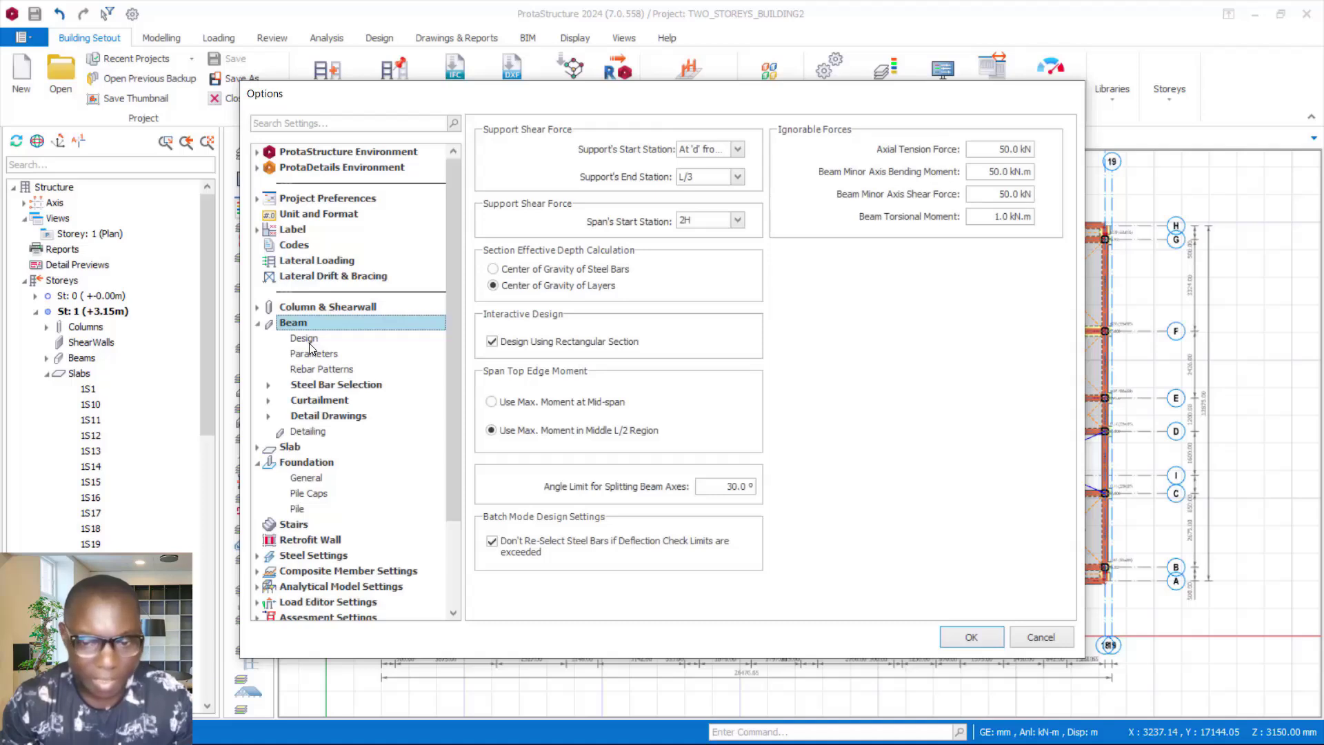
click(305, 338)
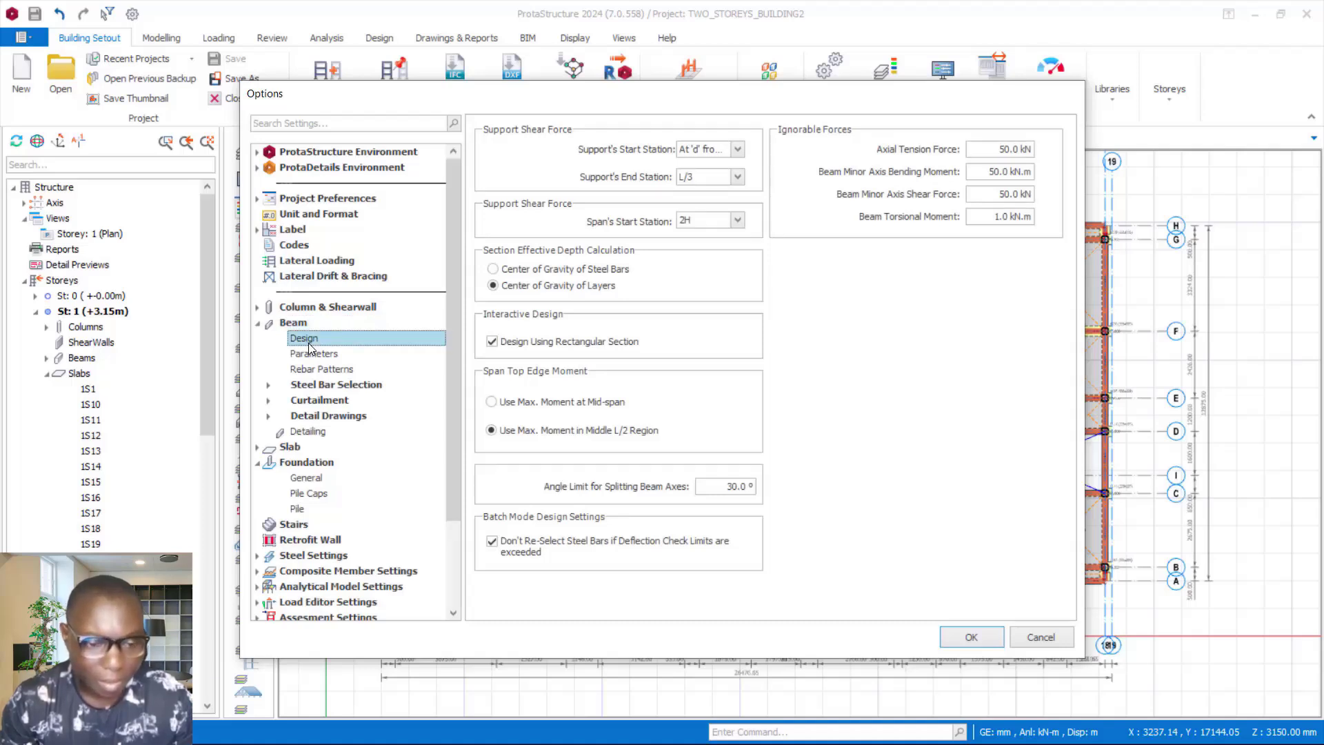
click(317, 354)
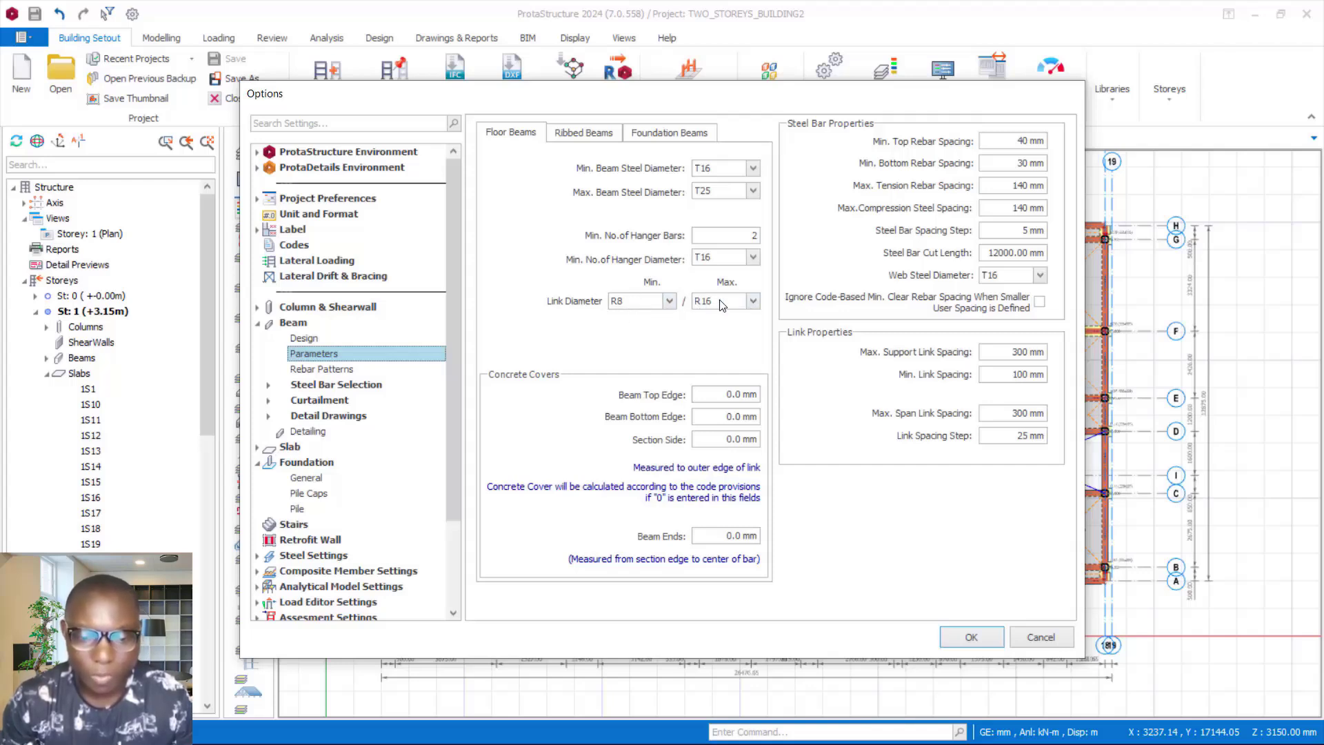
click(659, 304)
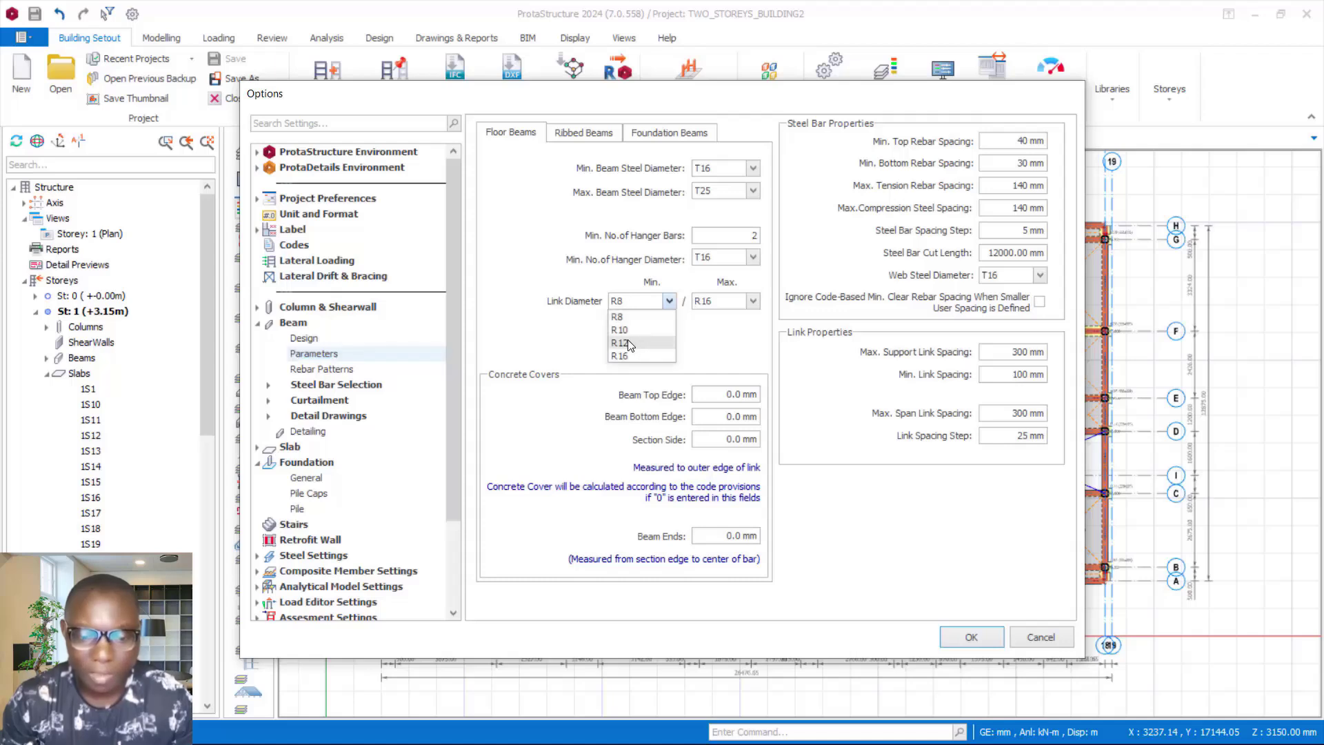
click(695, 325)
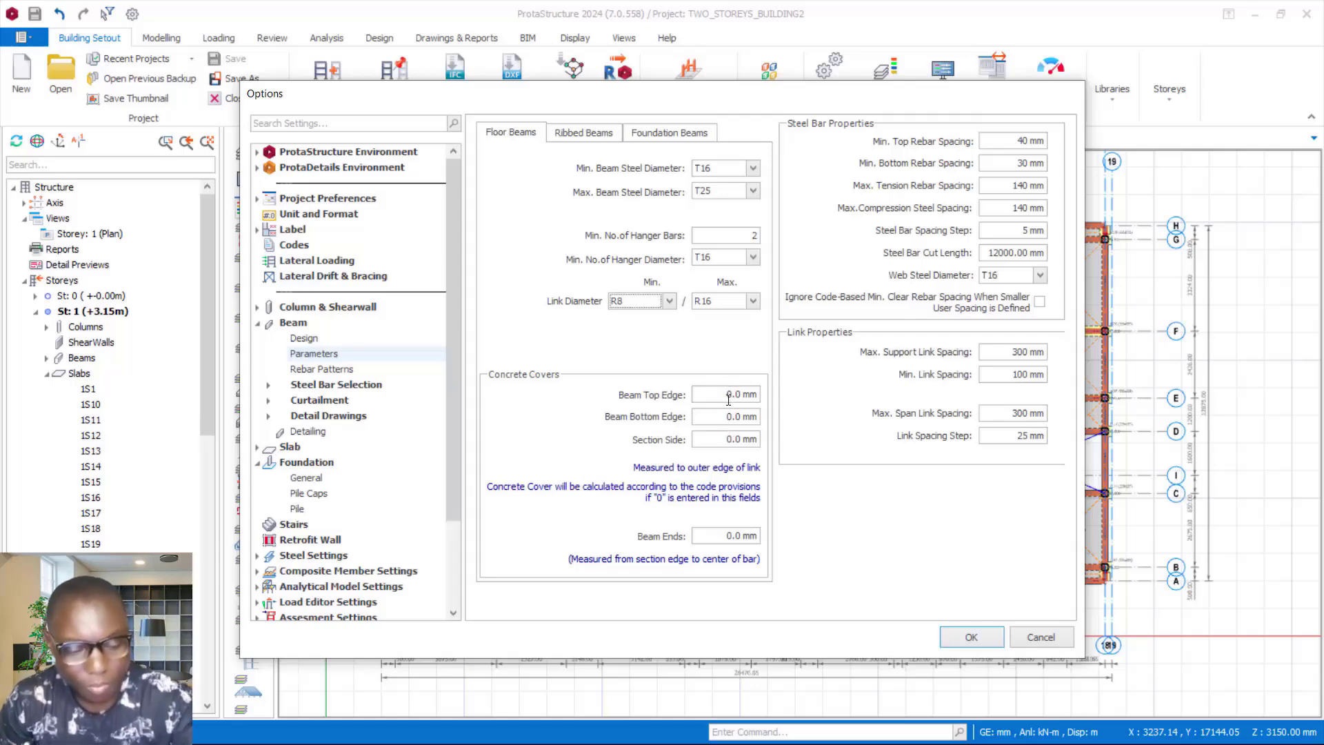
Consult the Word design information for the concrete cover required for beams, and return to the ProtaStructure beam parameters
key(alt+Tab)
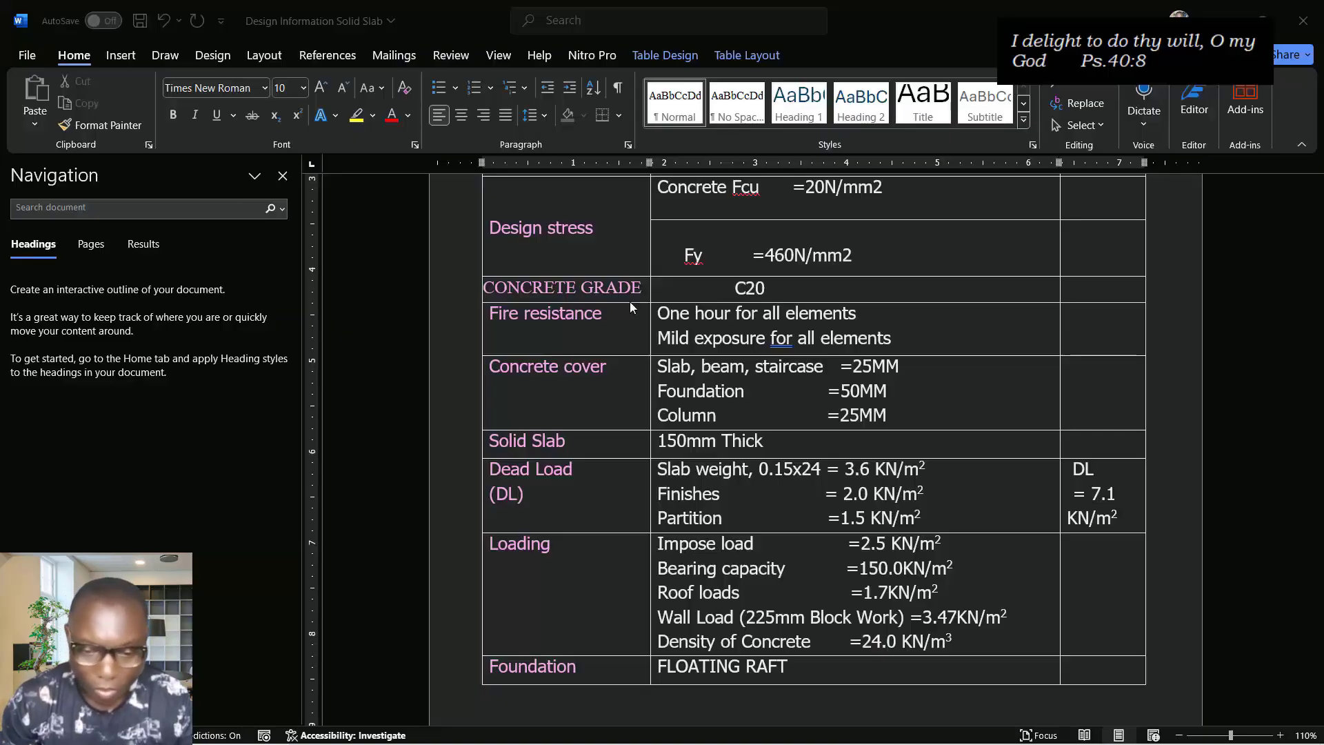
scroll(835, 535, up, 3)
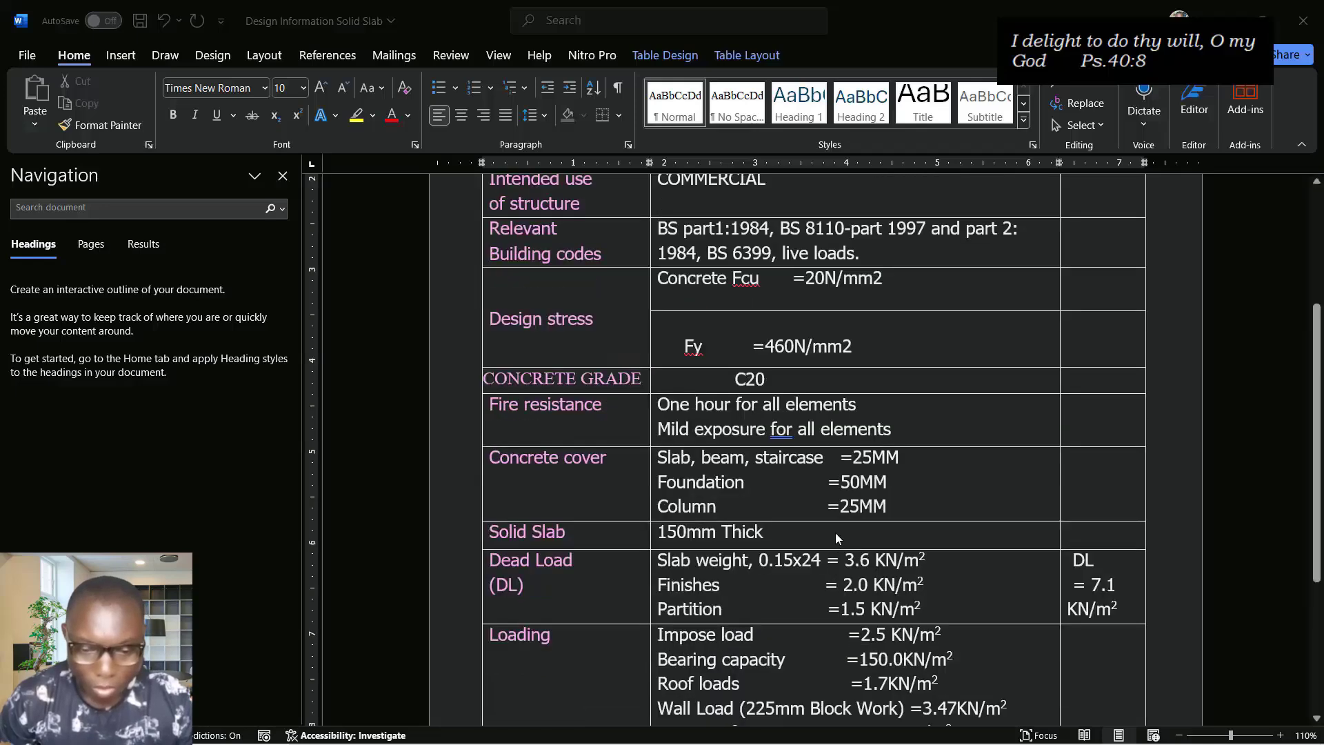
scroll(780, 498, down, 5)
scroll(840, 509, up, 1)
scroll(818, 447, up, 7)
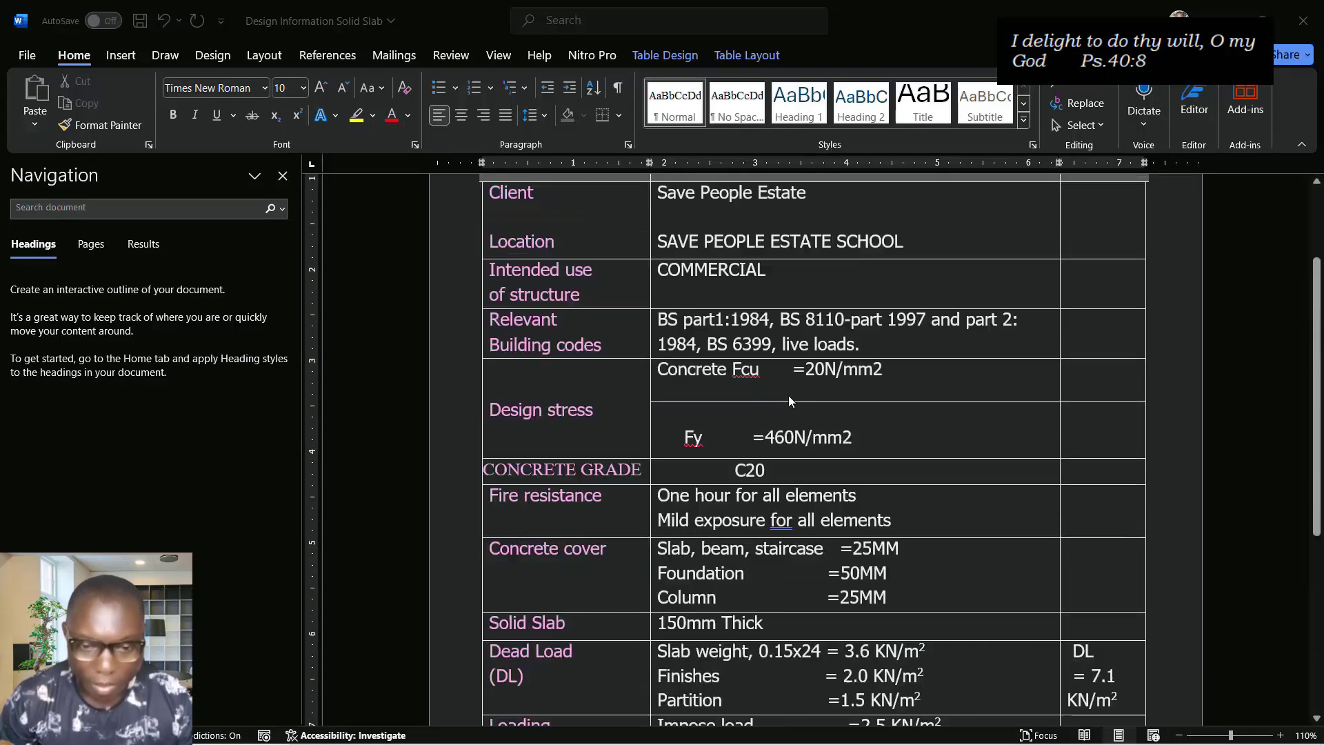
scroll(845, 313, down, 6)
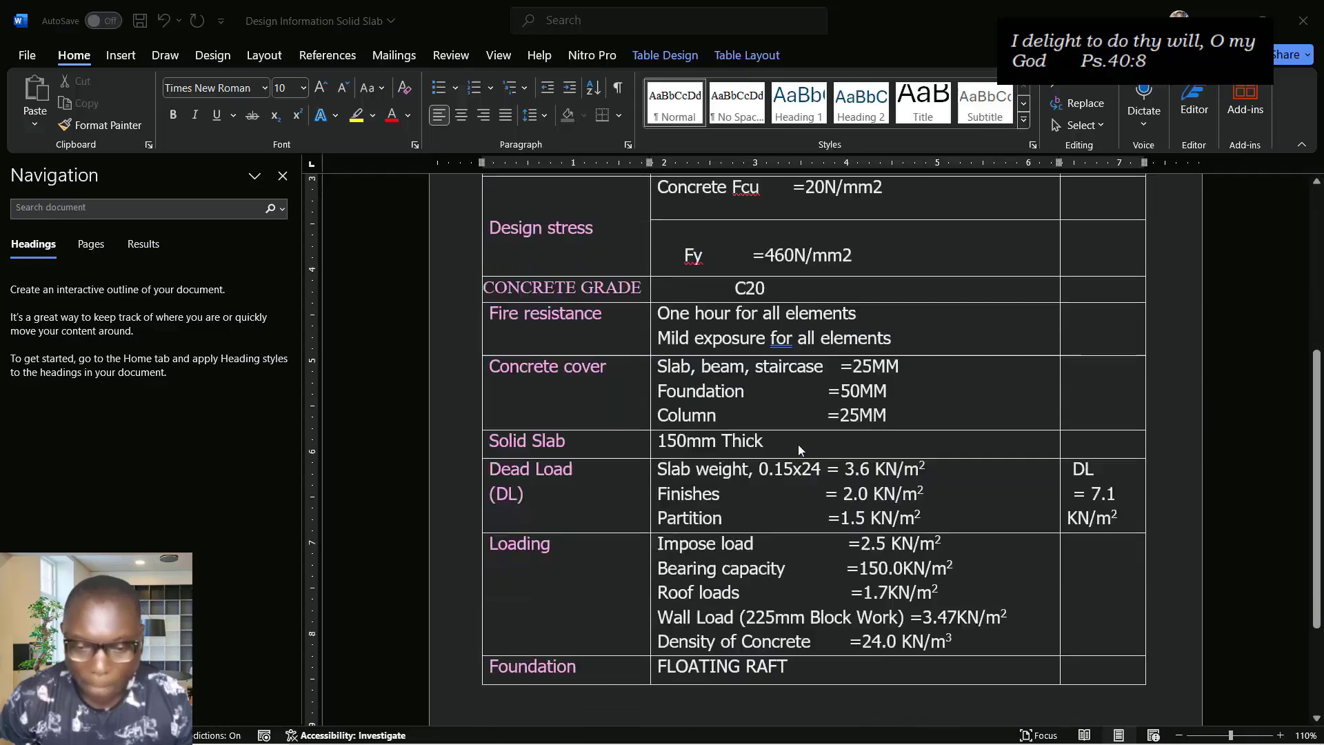
scroll(850, 492, up, 3)
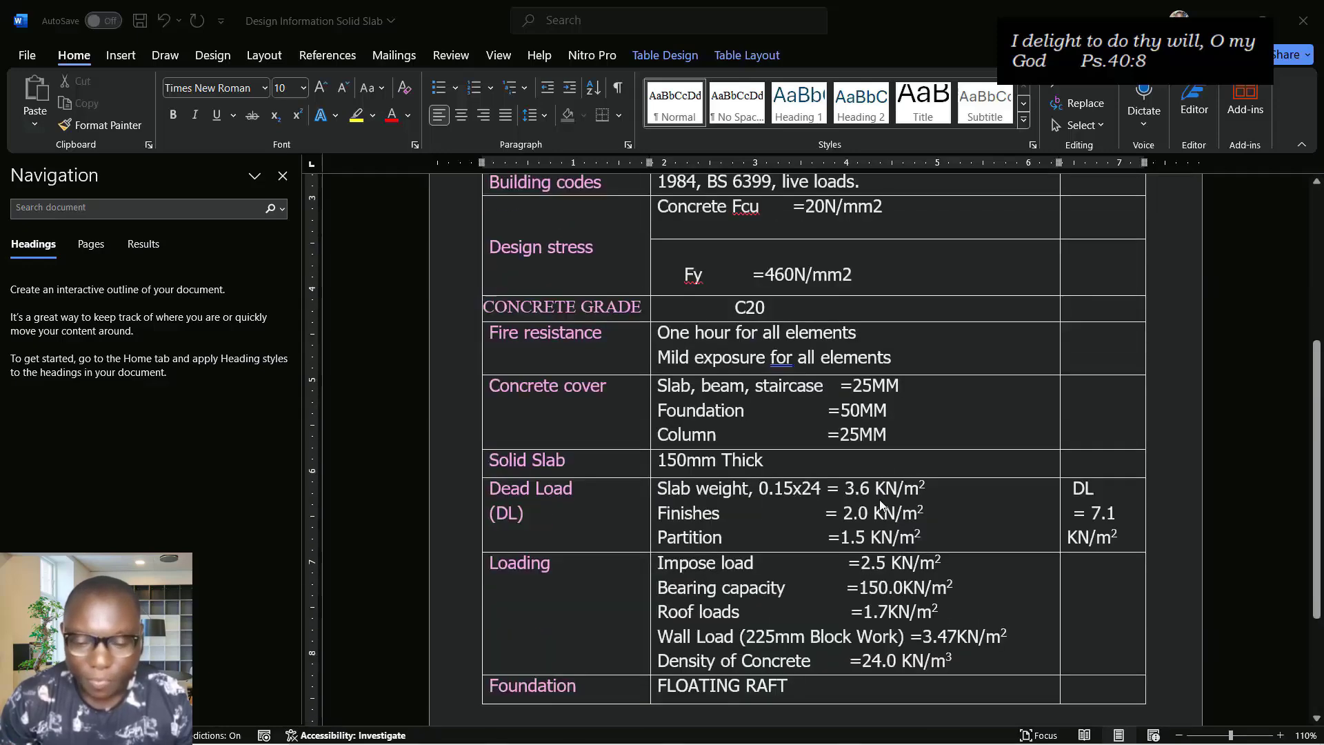
scroll(879, 594, down, 2)
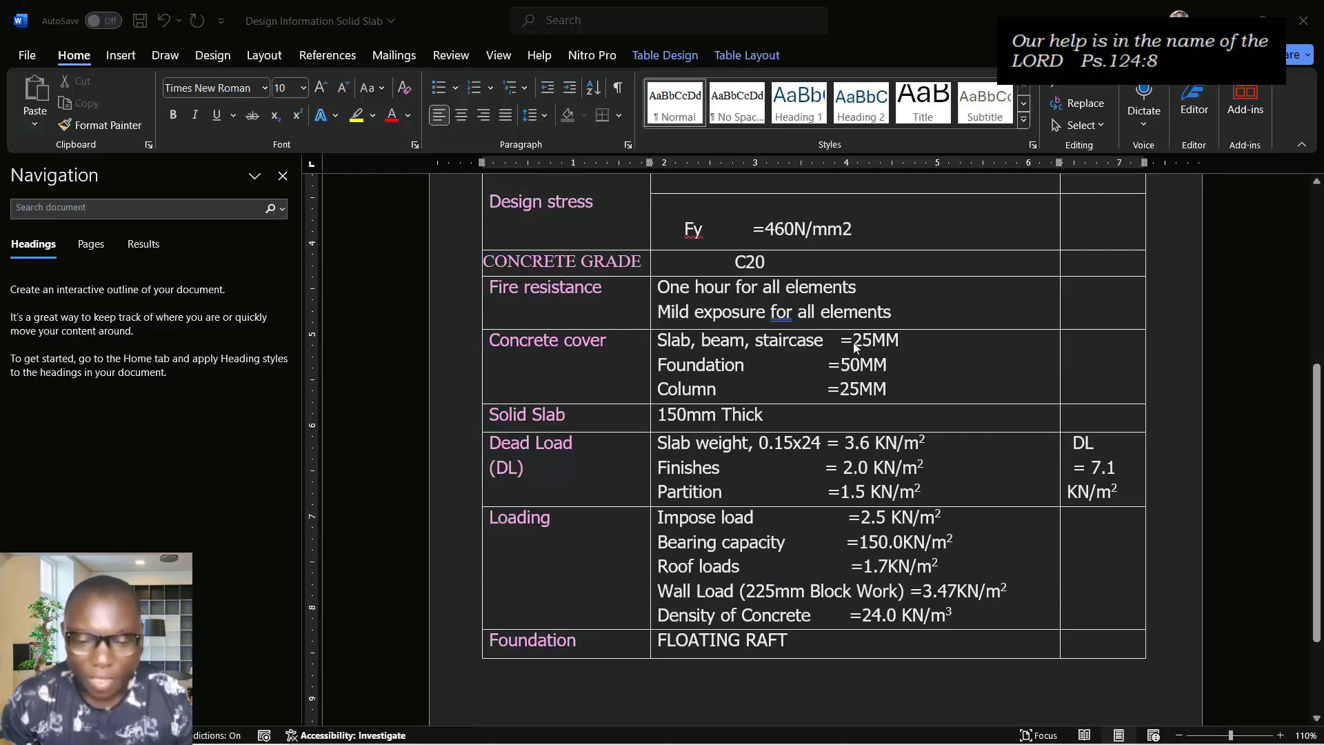
scroll(852, 360, up, 1)
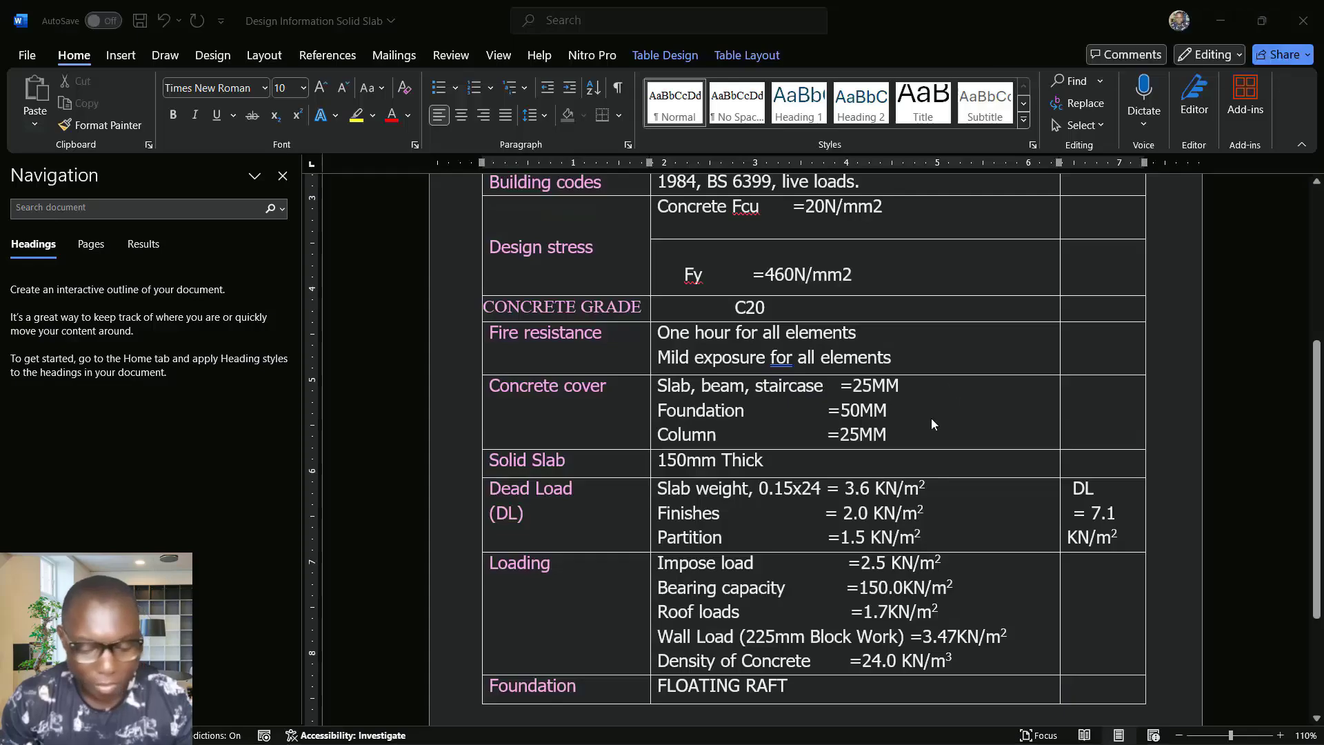
key(alt+Tab)
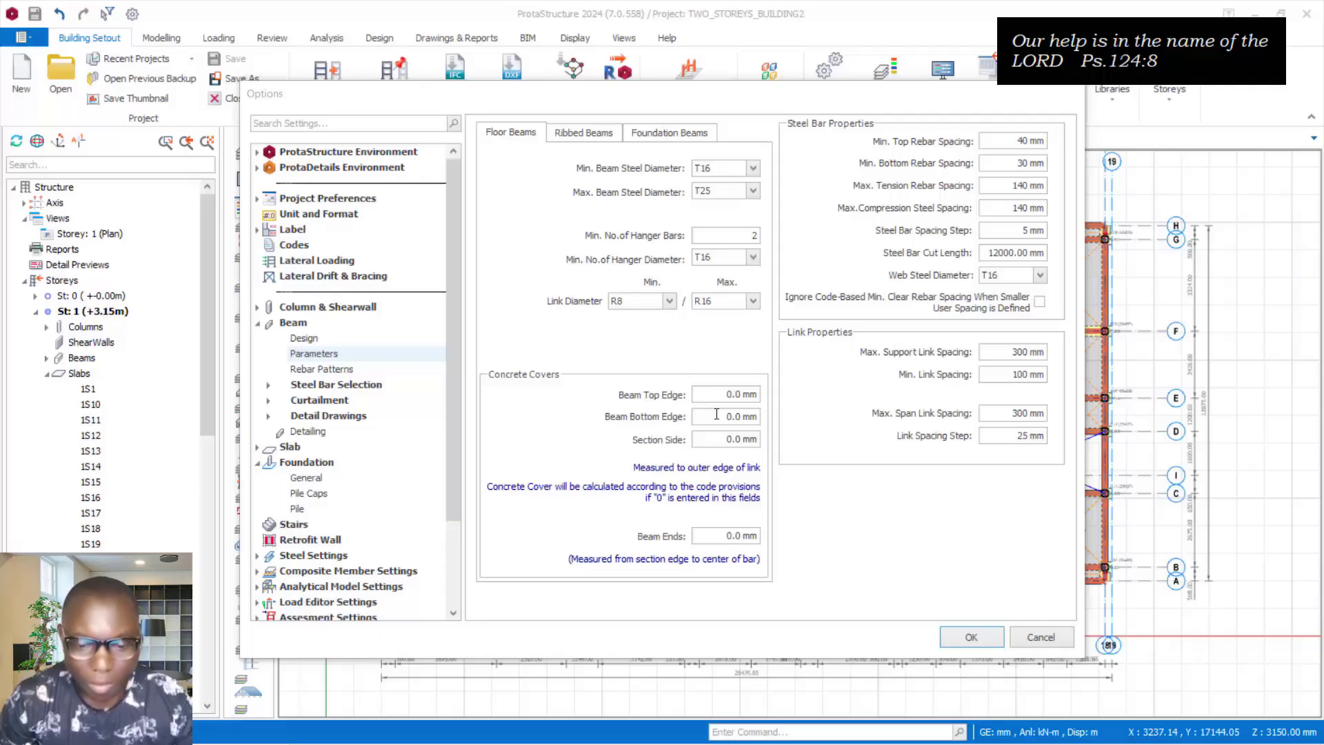
Set the floor beams' section side concrete cover to 1 mm, accept the beam parameters and save the project
mouse_move(726, 417)
mouse_down()
mouse_move(742, 421)
mouse_move(731, 437)
mouse_up()
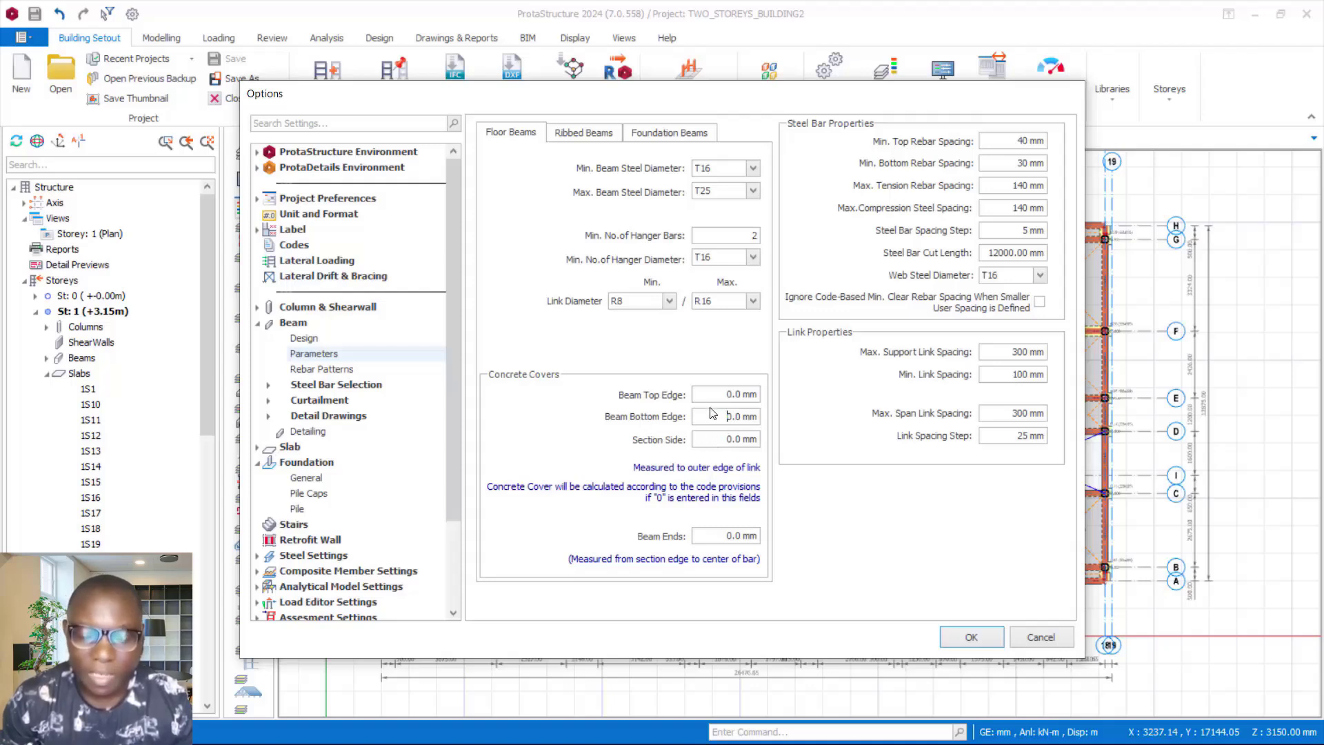
double_click(735, 439)
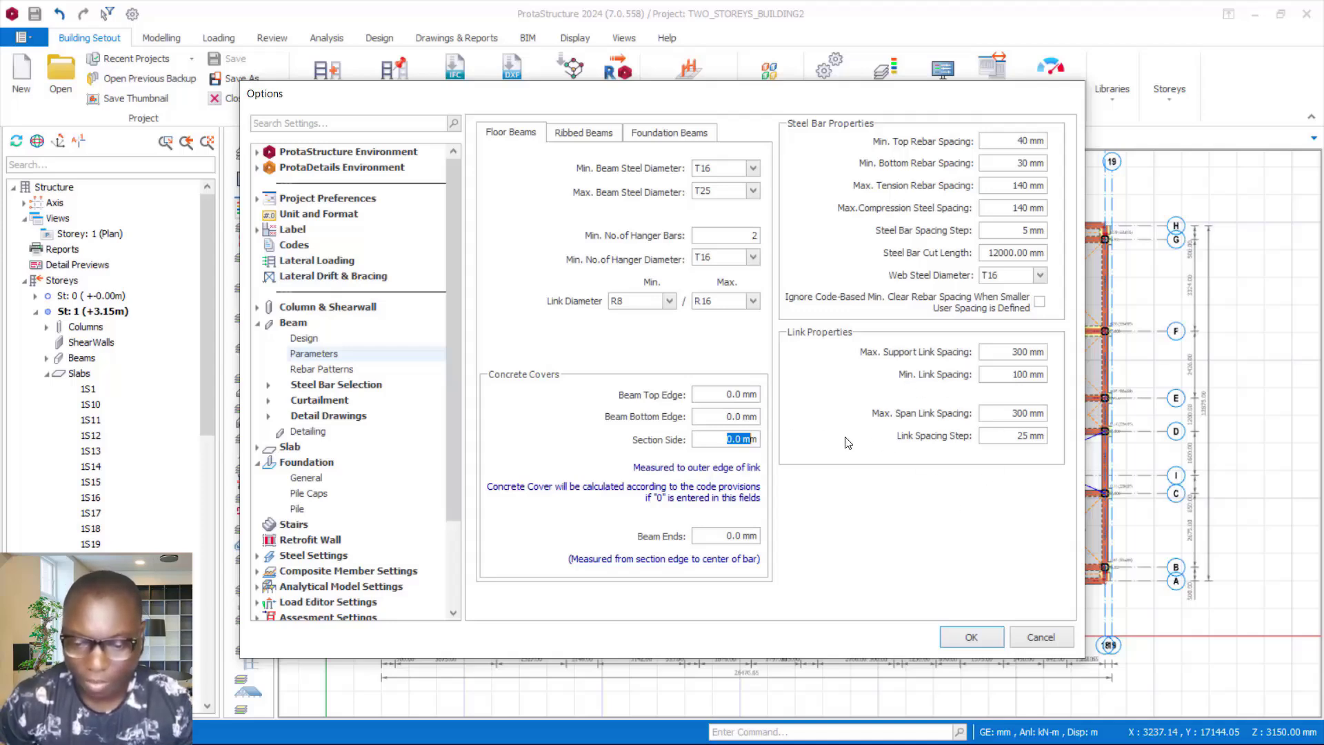
text(1)
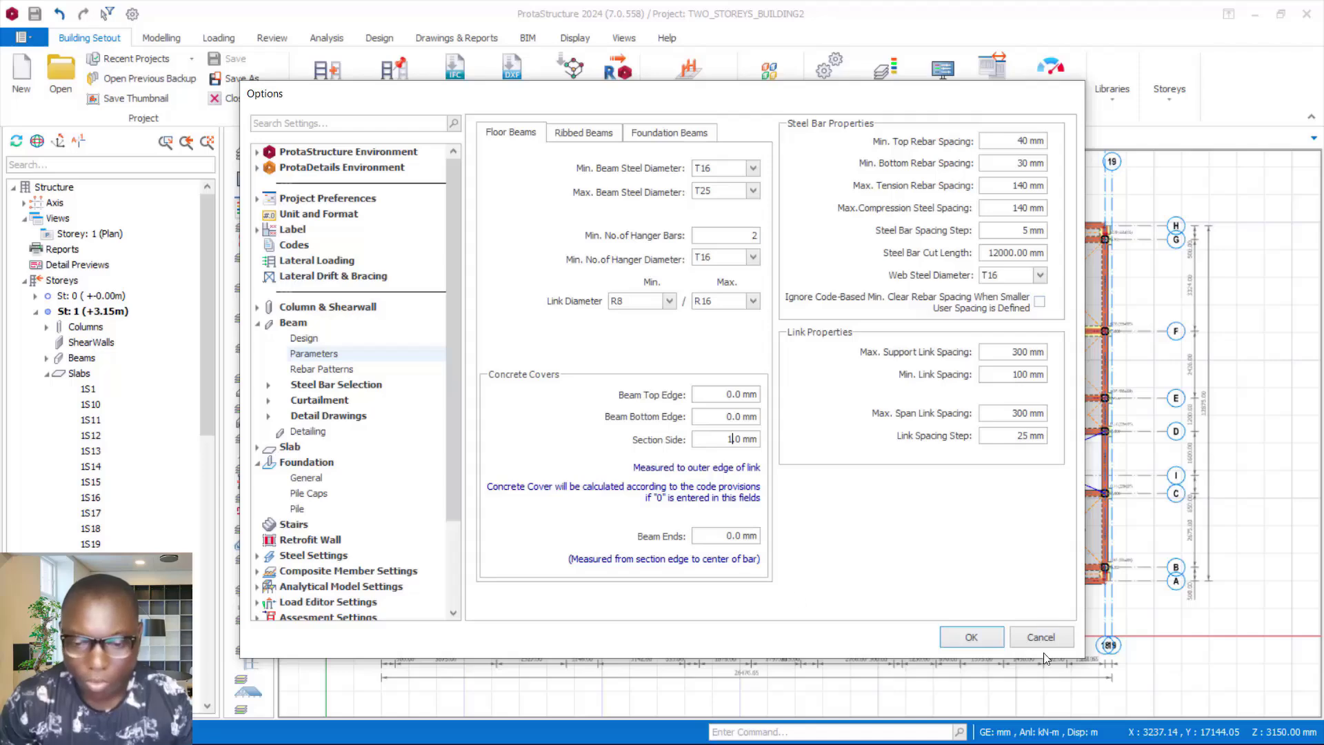
click(971, 637)
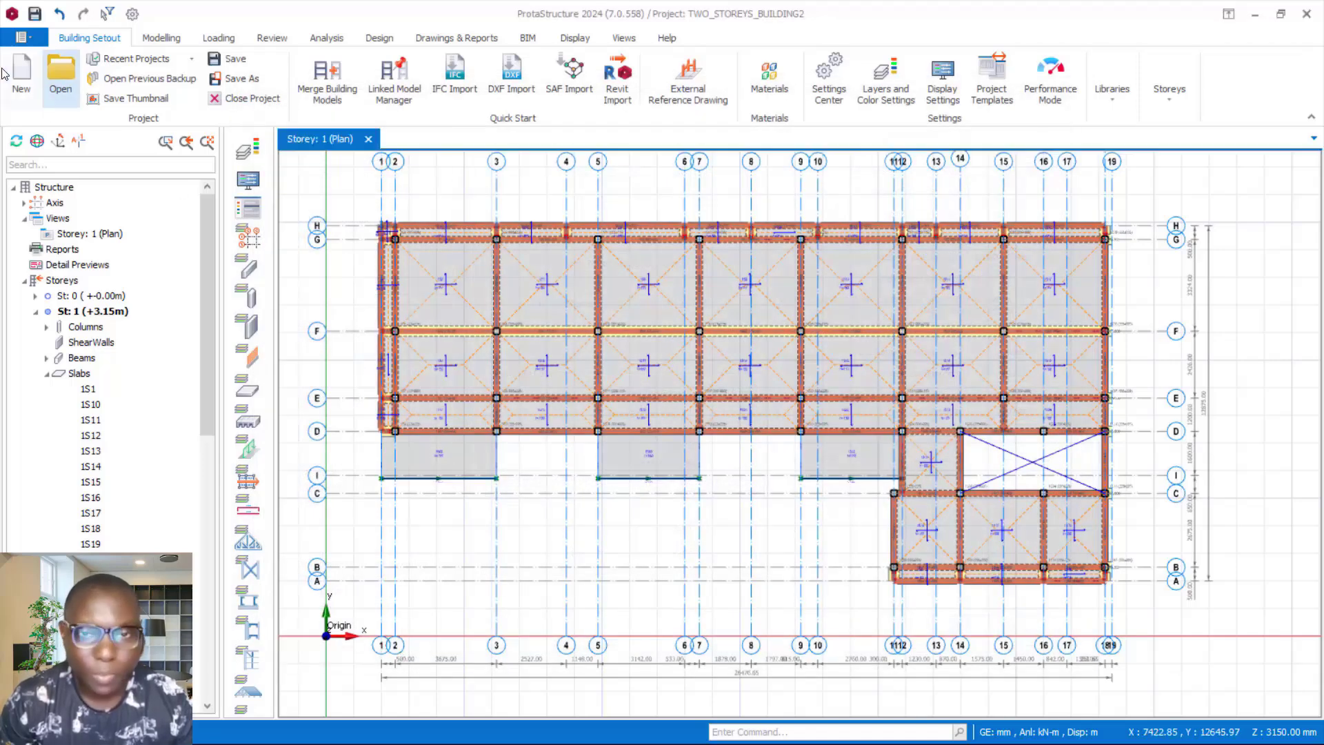
click(233, 58)
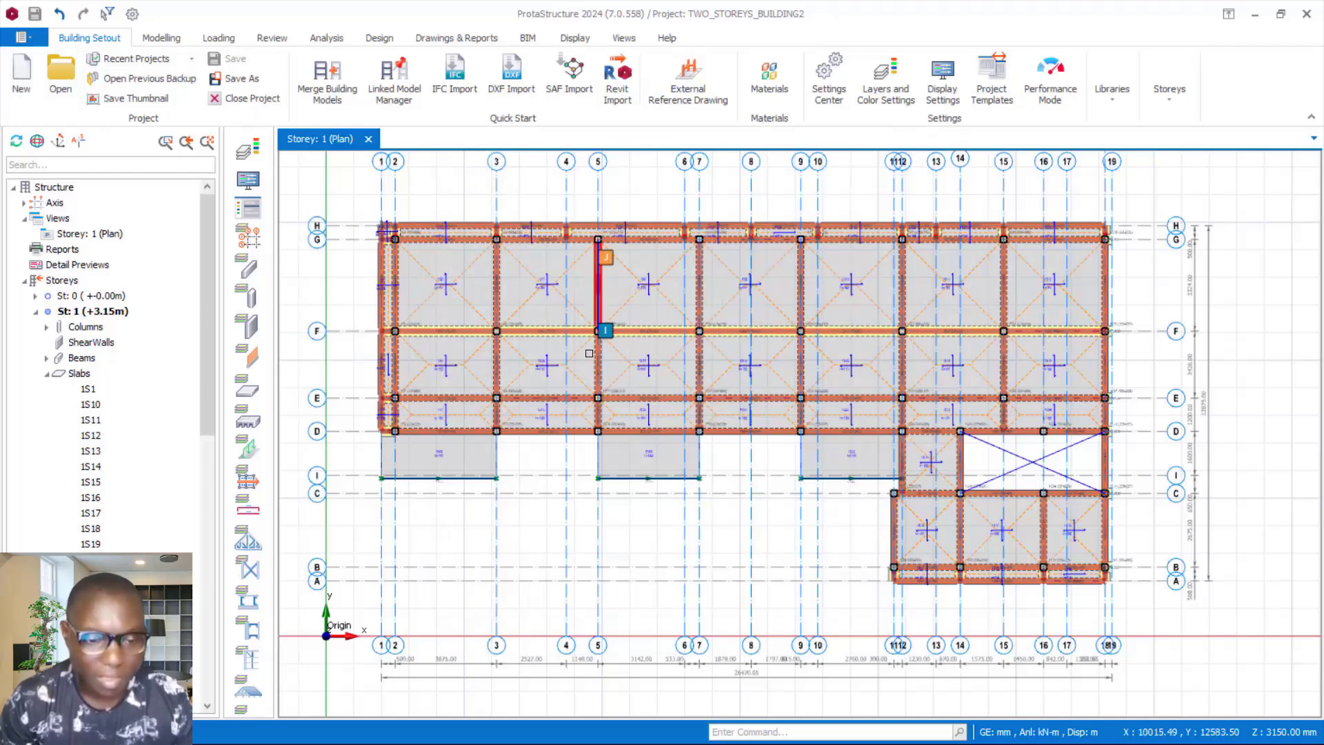
Determine the slab types automatically for all slabs in the model, keeping the 70% minimum edge coverage length ratio for continuity
mouse_move(426, 269)
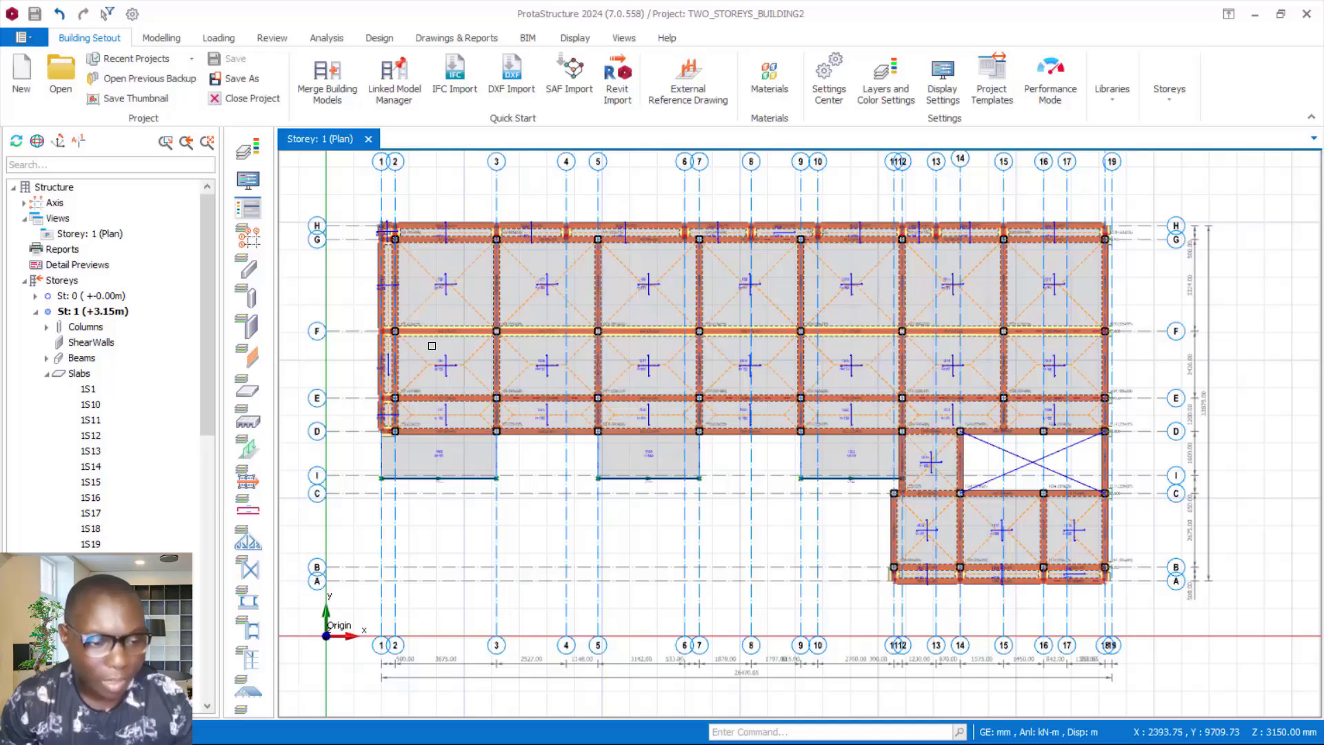
click(78, 375)
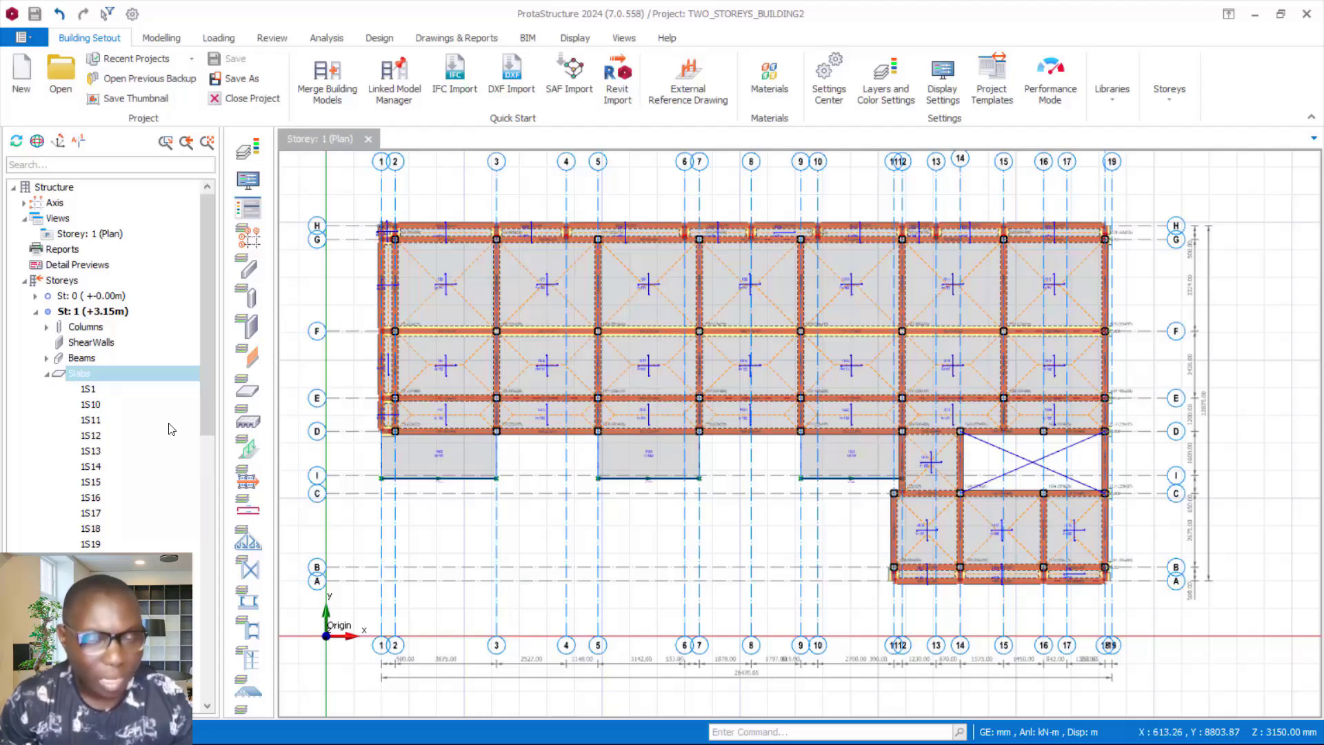
right_click(86, 378)
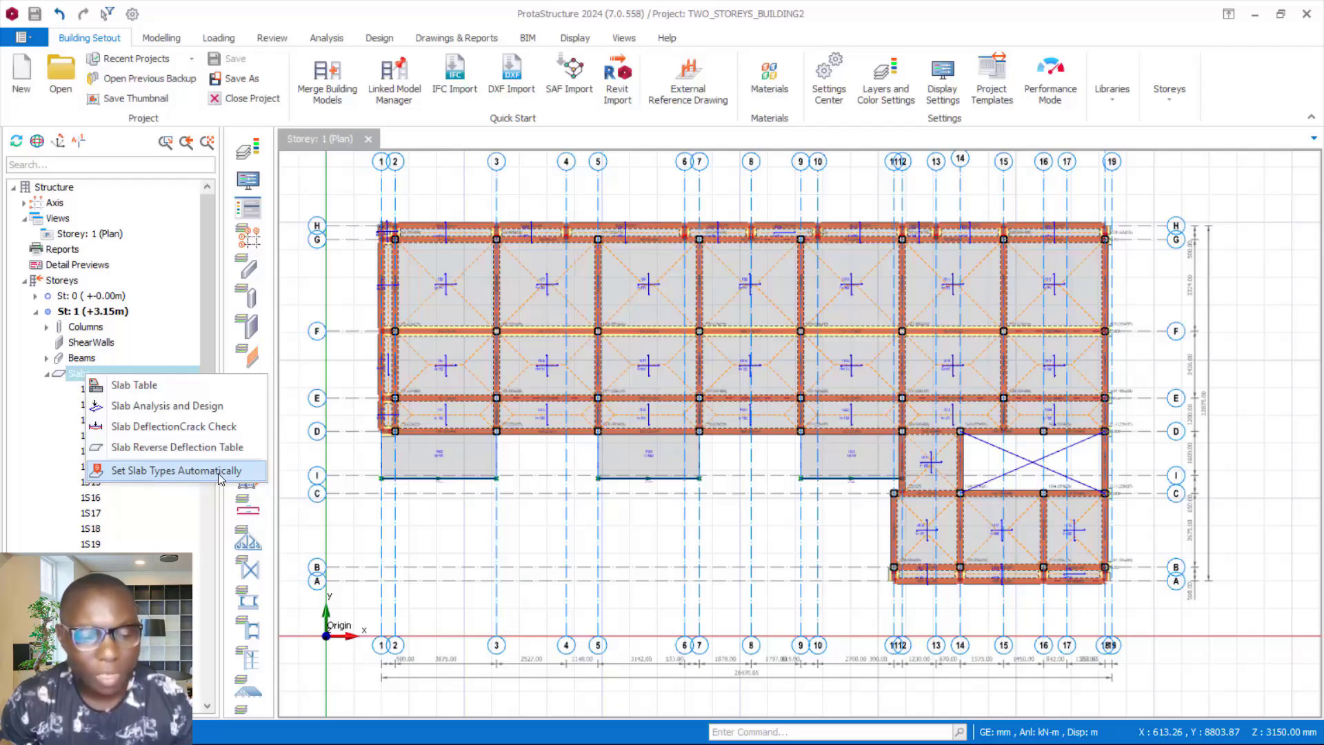
click(197, 472)
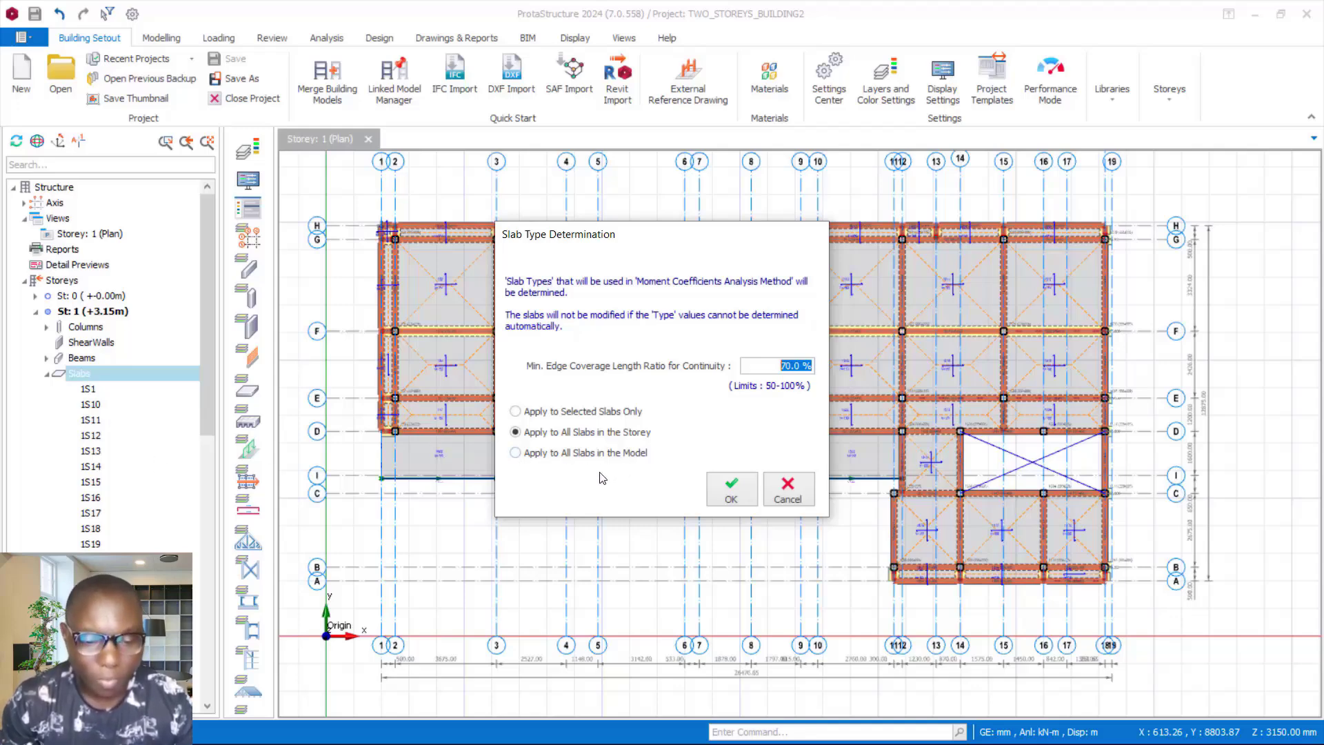
click(525, 453)
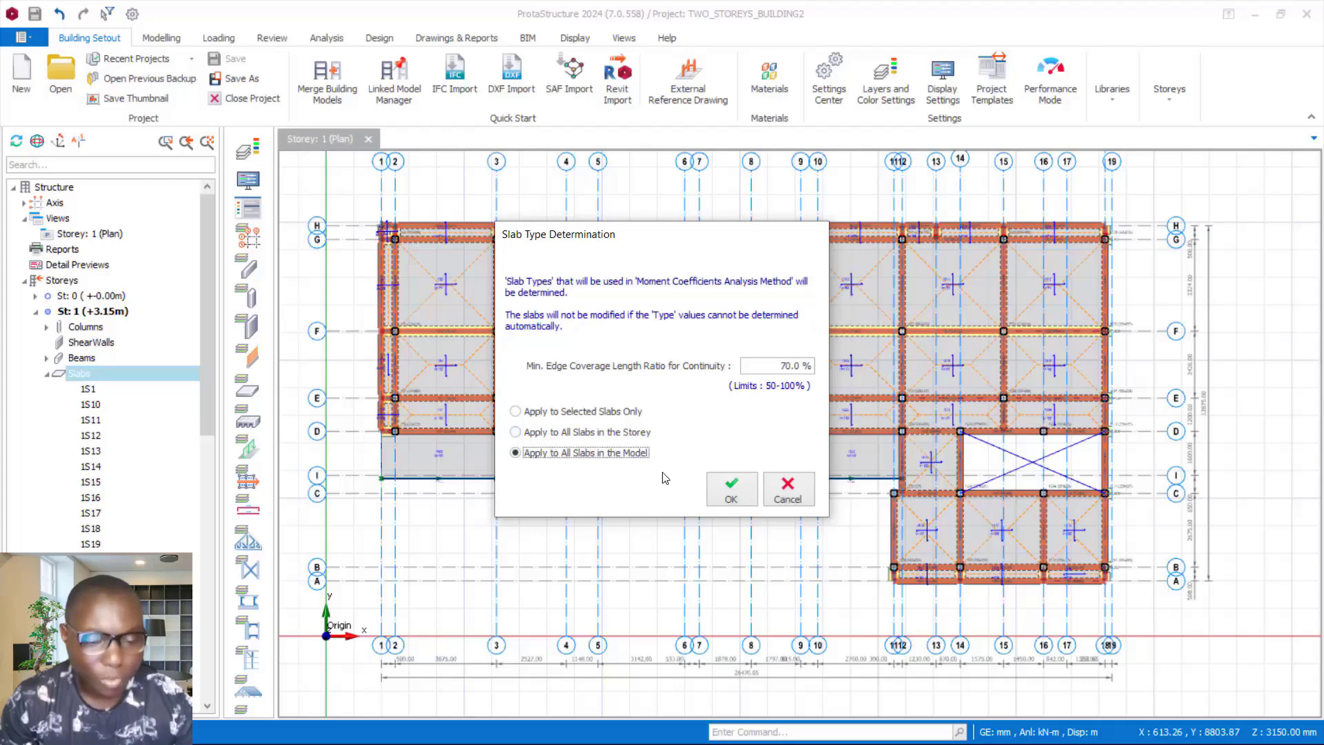
click(528, 433)
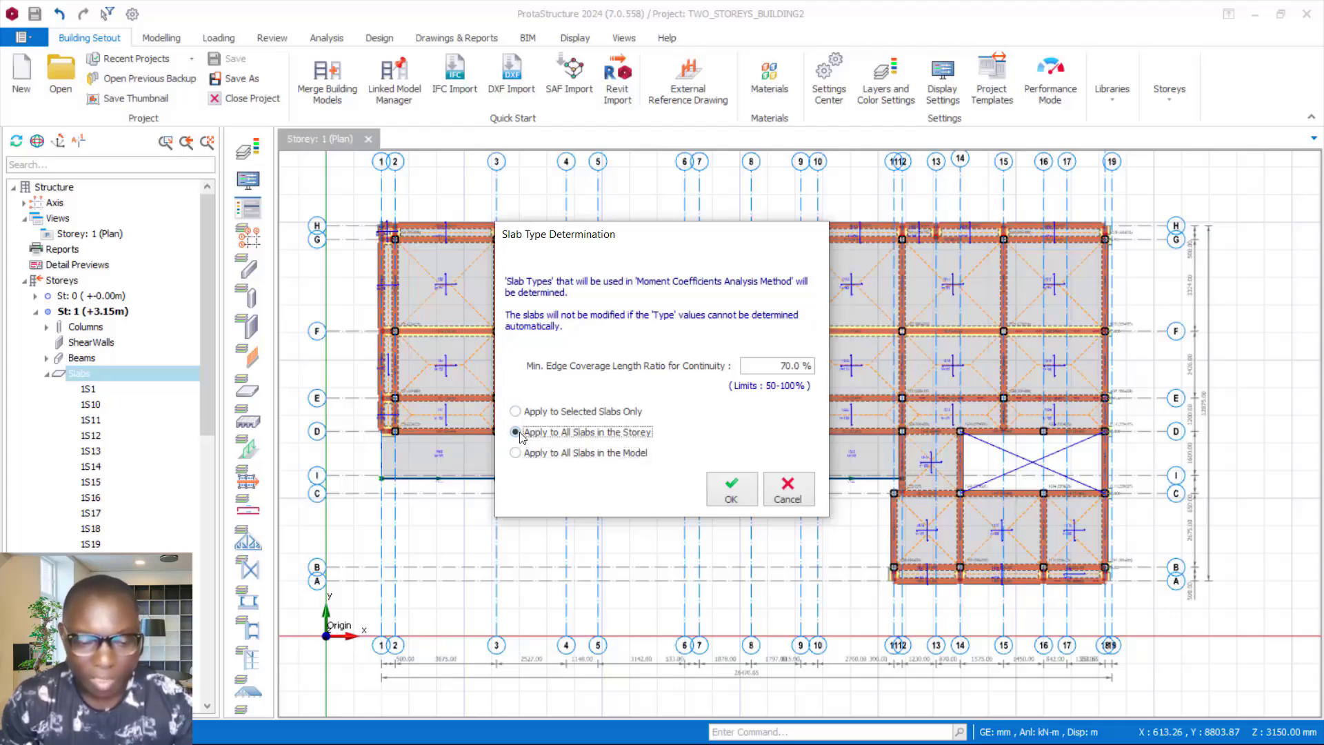
drag(685, 238, 1048, 198)
click(879, 412)
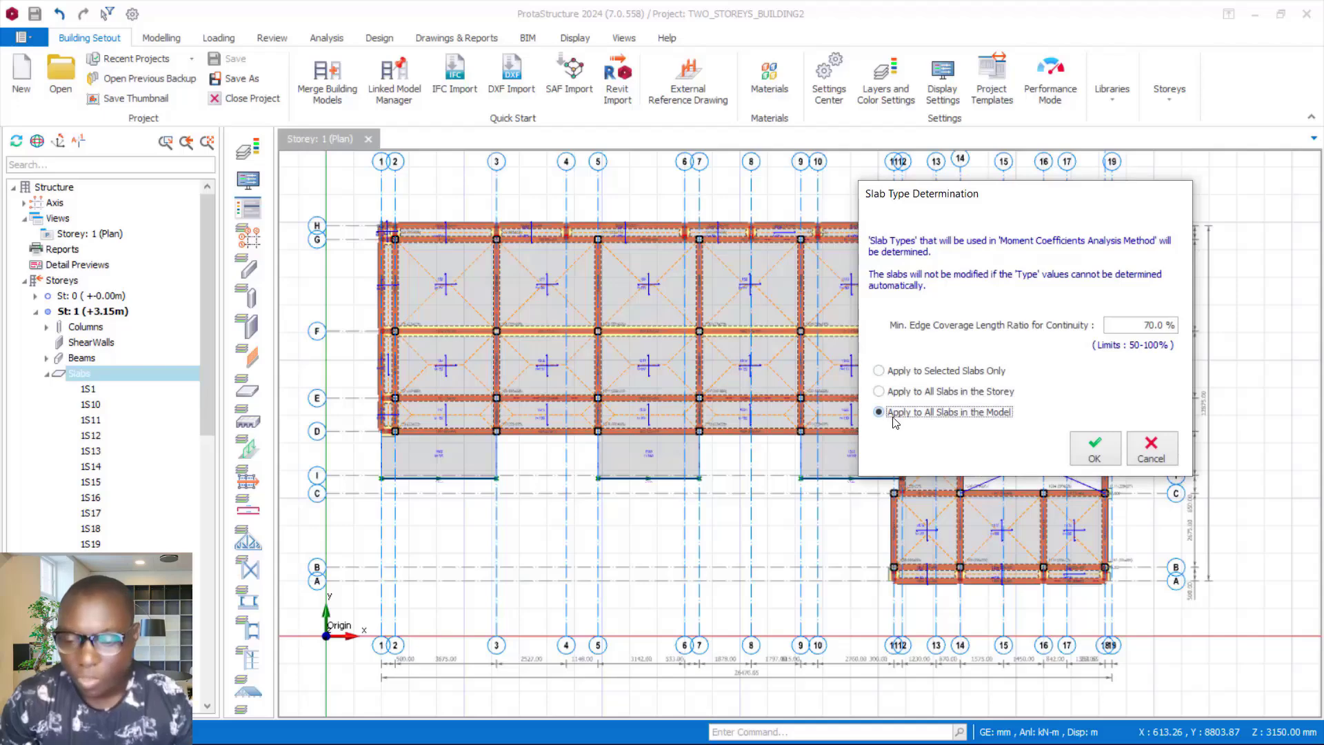
click(1094, 450)
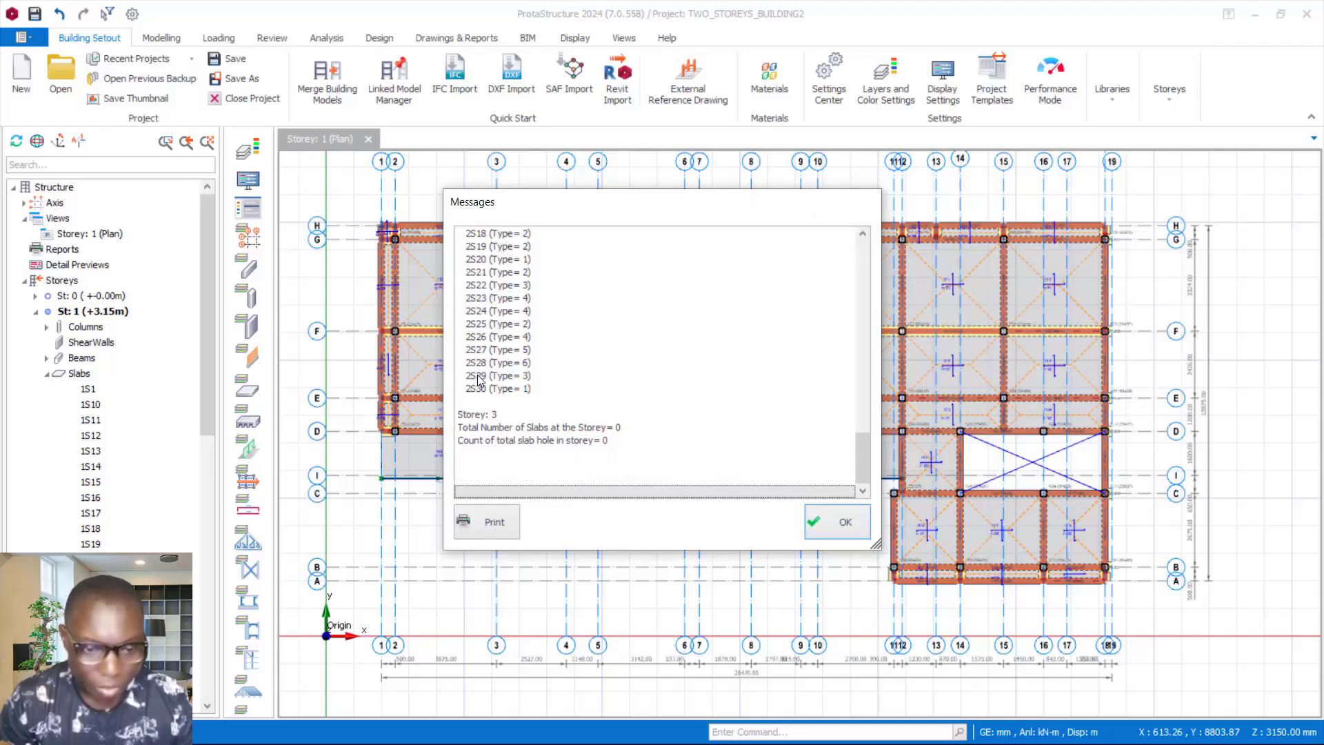
Review the slab type report for every storey, checking the specified slab types and the unspecified slabs
scroll(477, 380, up, 7)
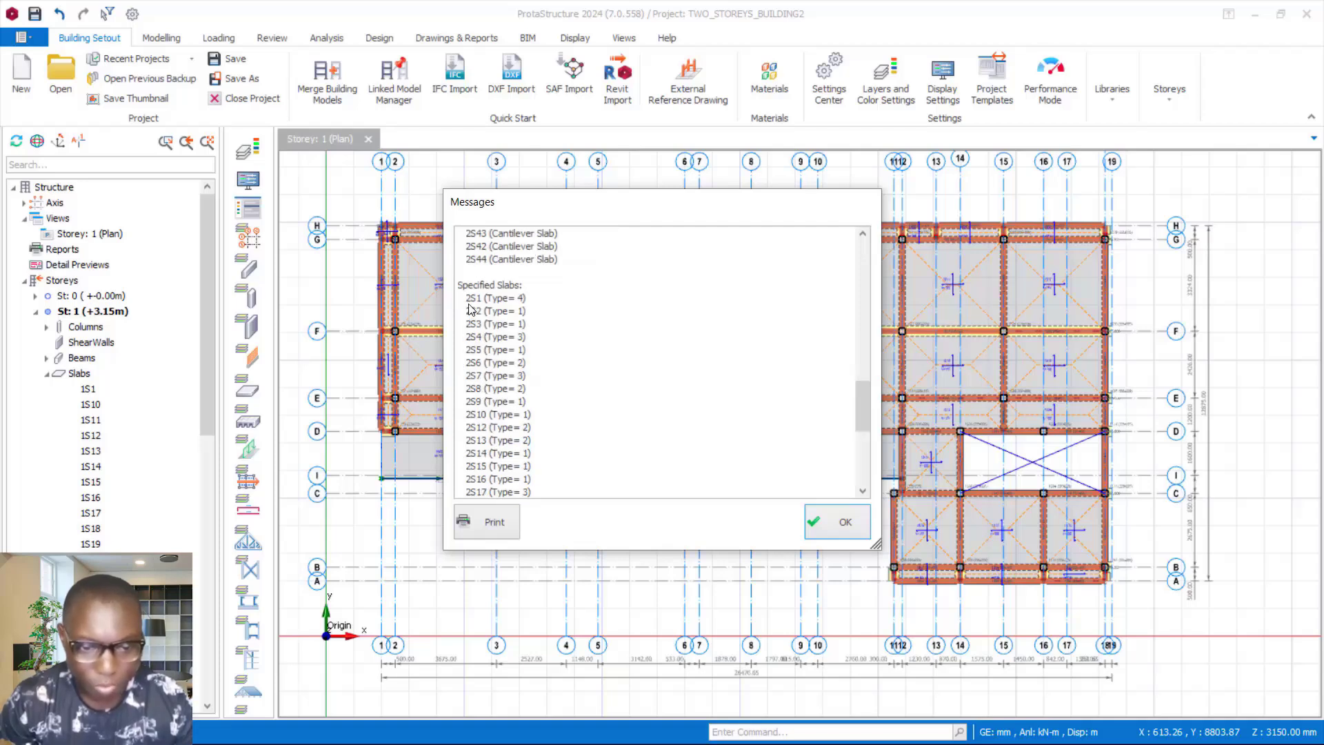
scroll(477, 309, up, 10)
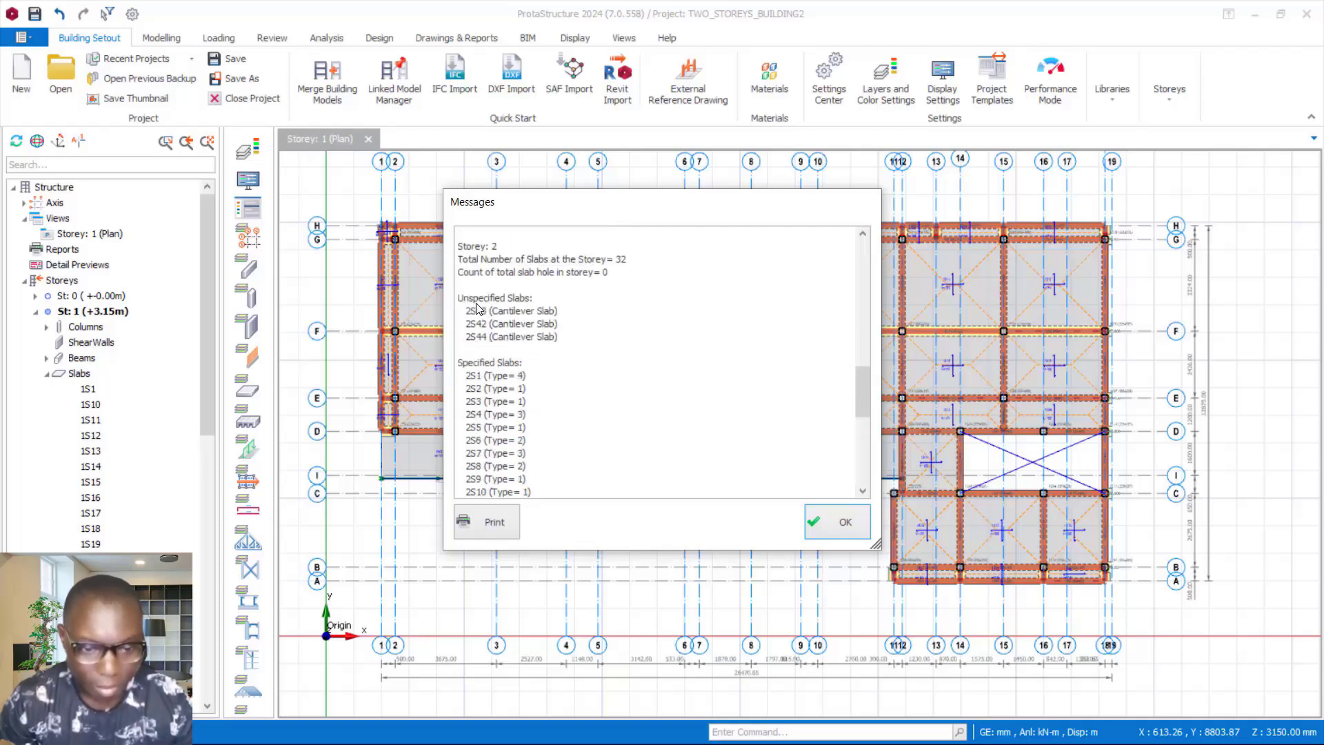
scroll(481, 312, up, 7)
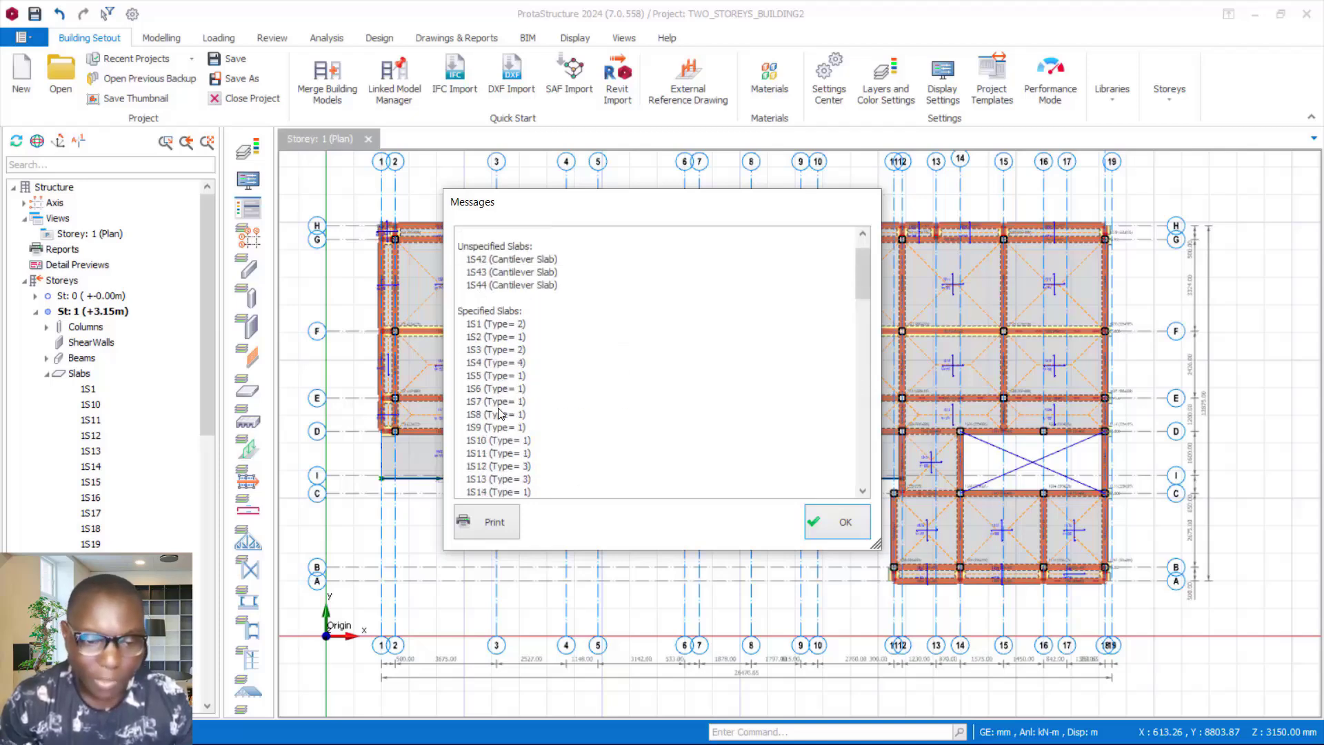
scroll(489, 389, up, 1)
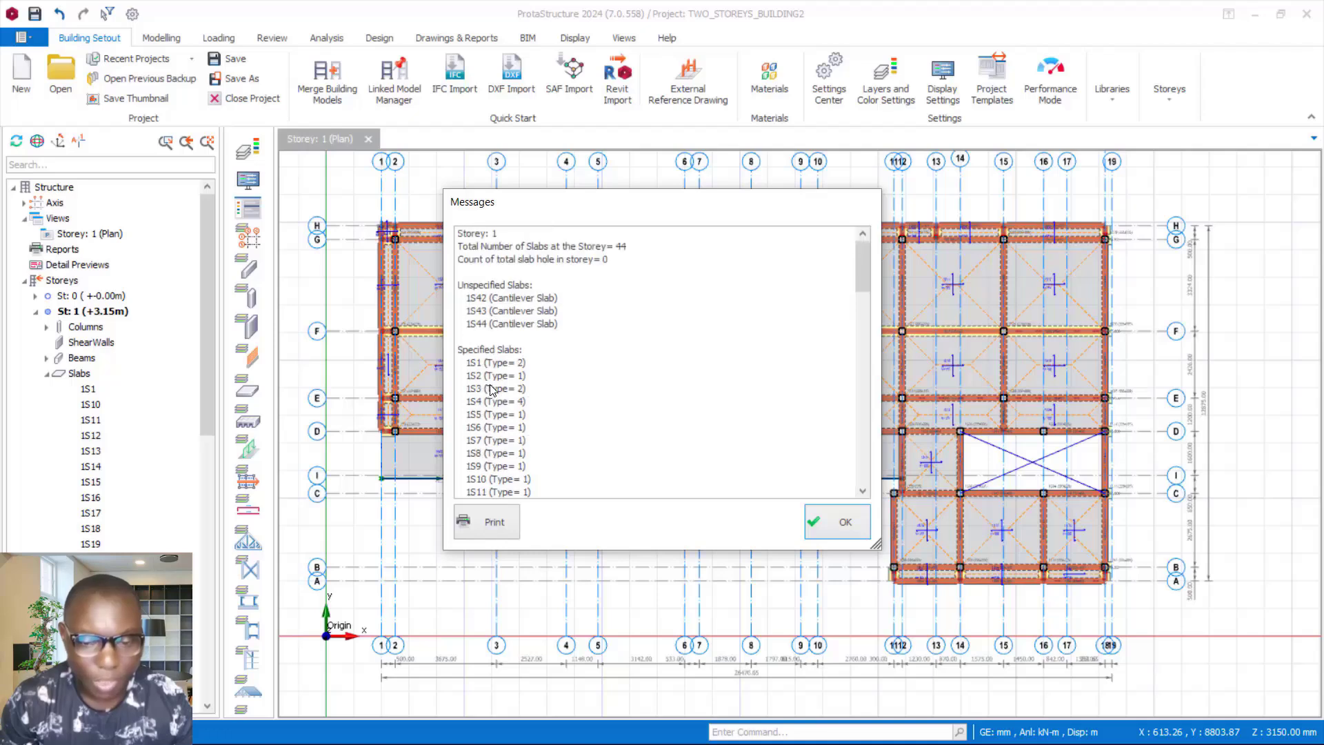
scroll(496, 383, down, 14)
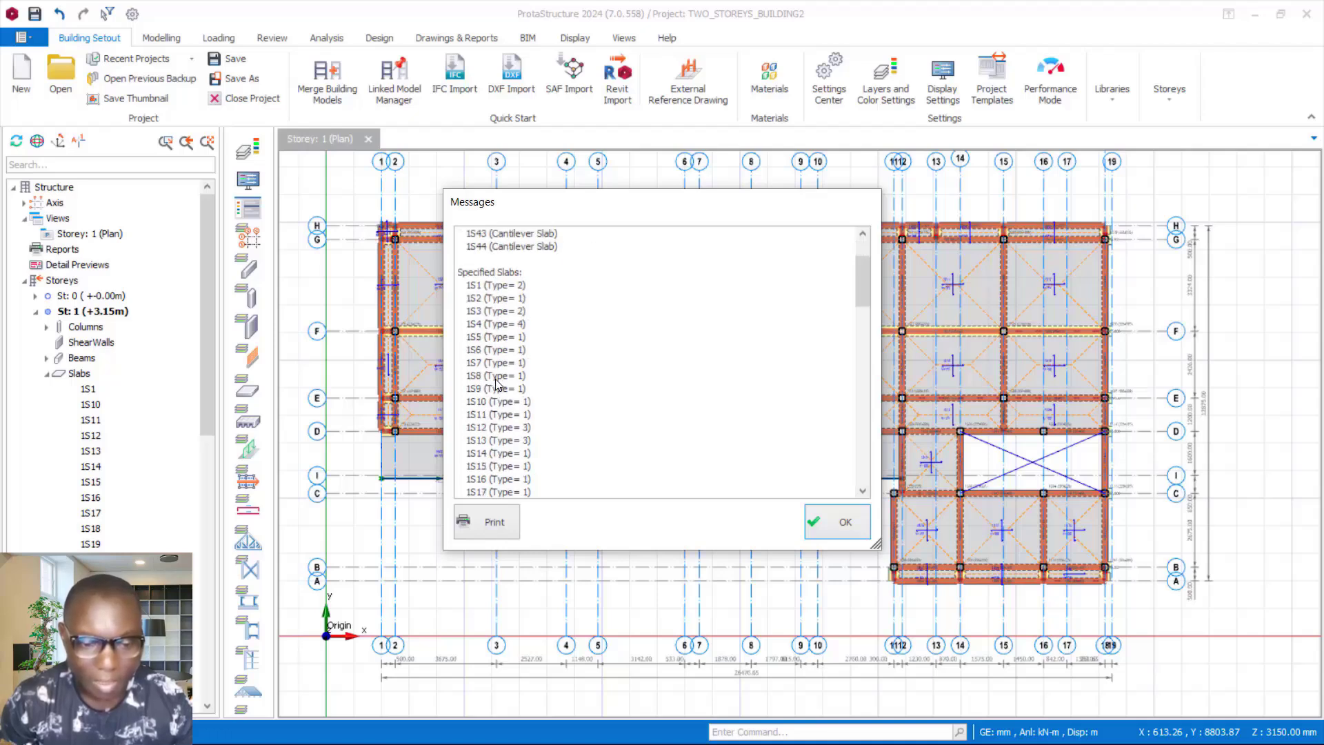
scroll(502, 447, down, 1)
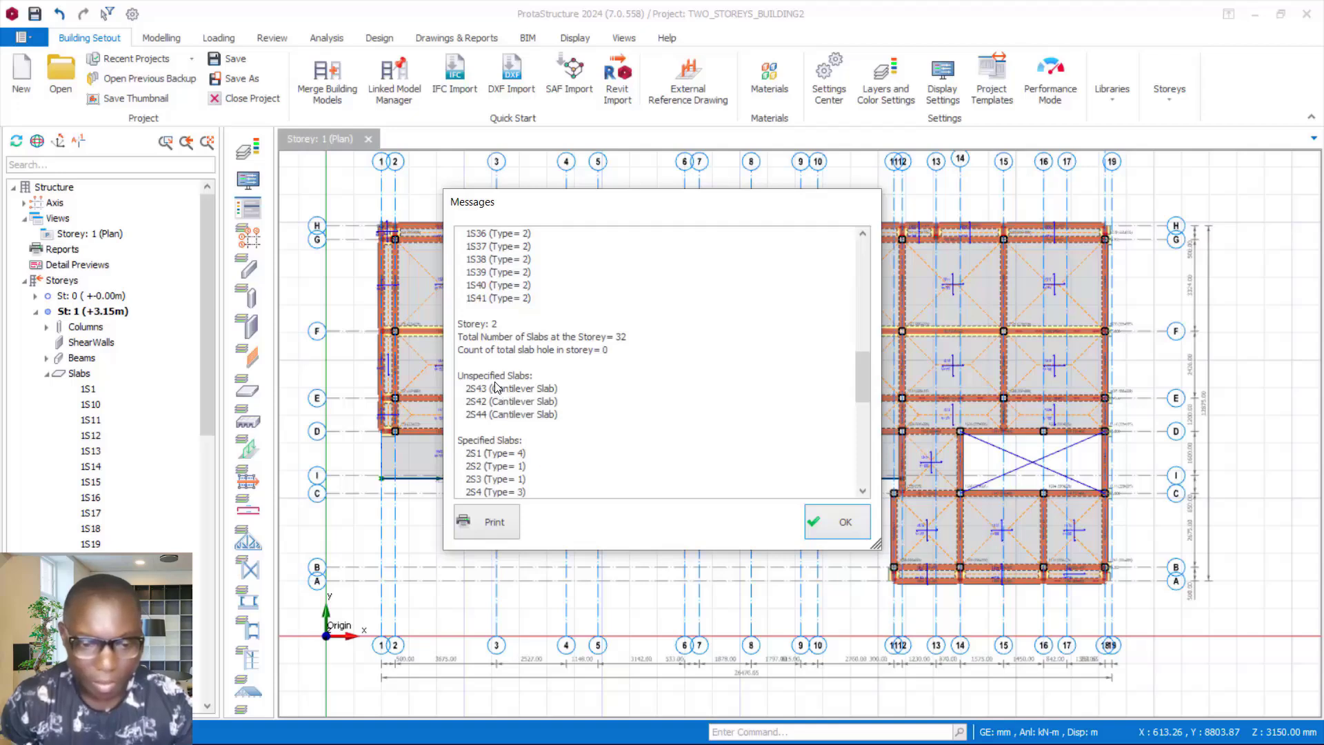
scroll(503, 400, down, 4)
scroll(510, 434, up, 2)
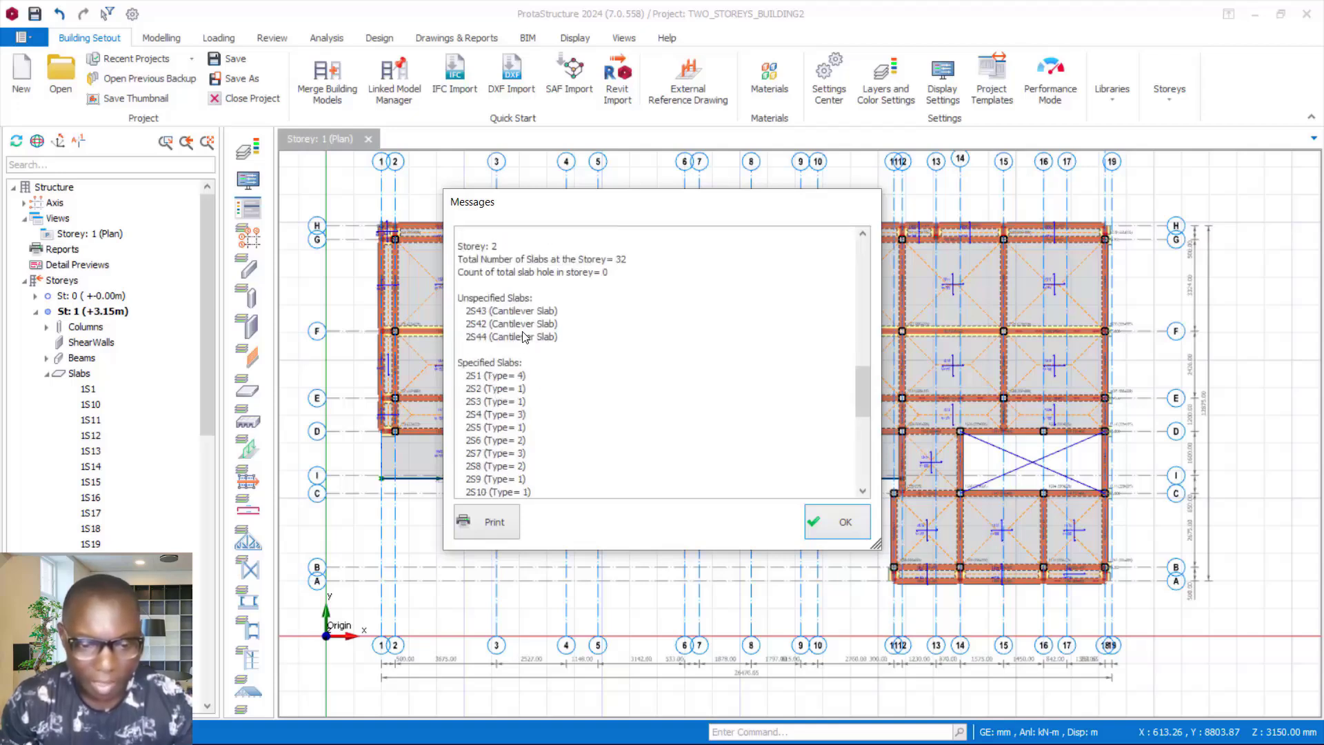
scroll(480, 333, up, 1)
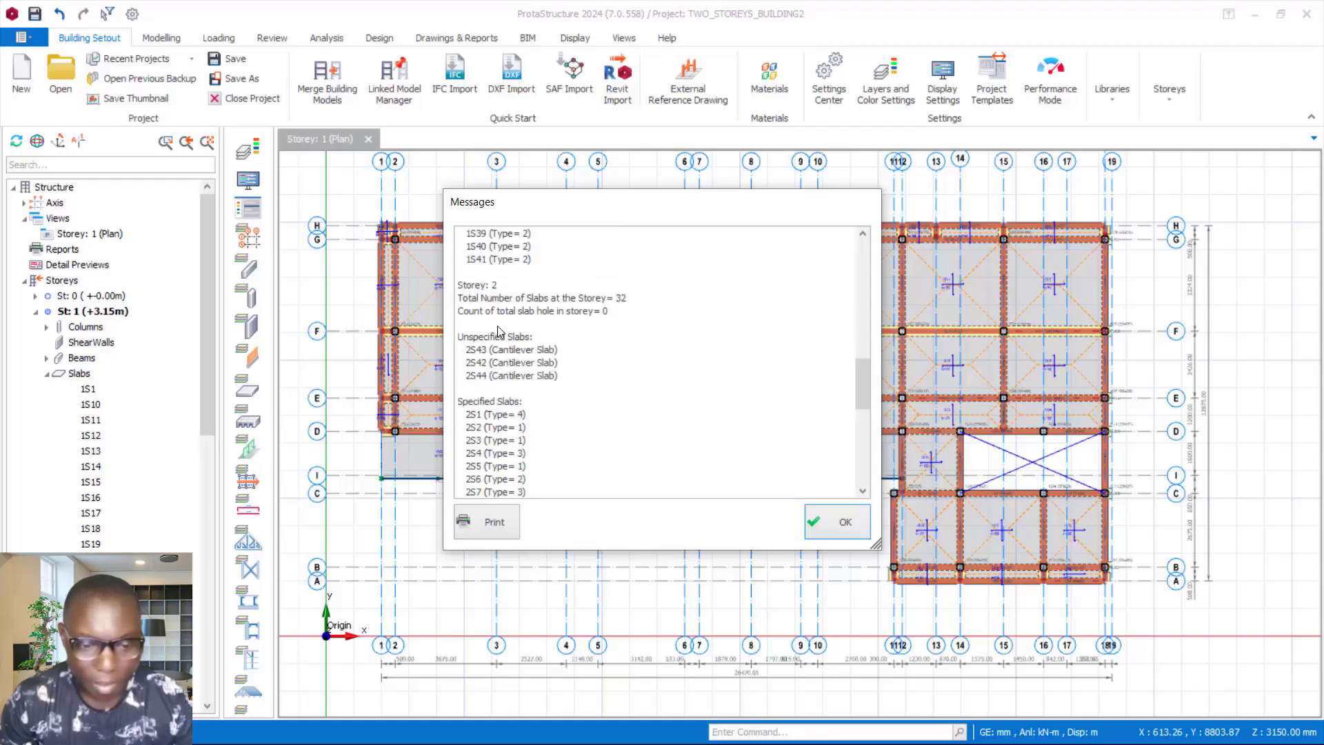
scroll(500, 379, up, 5)
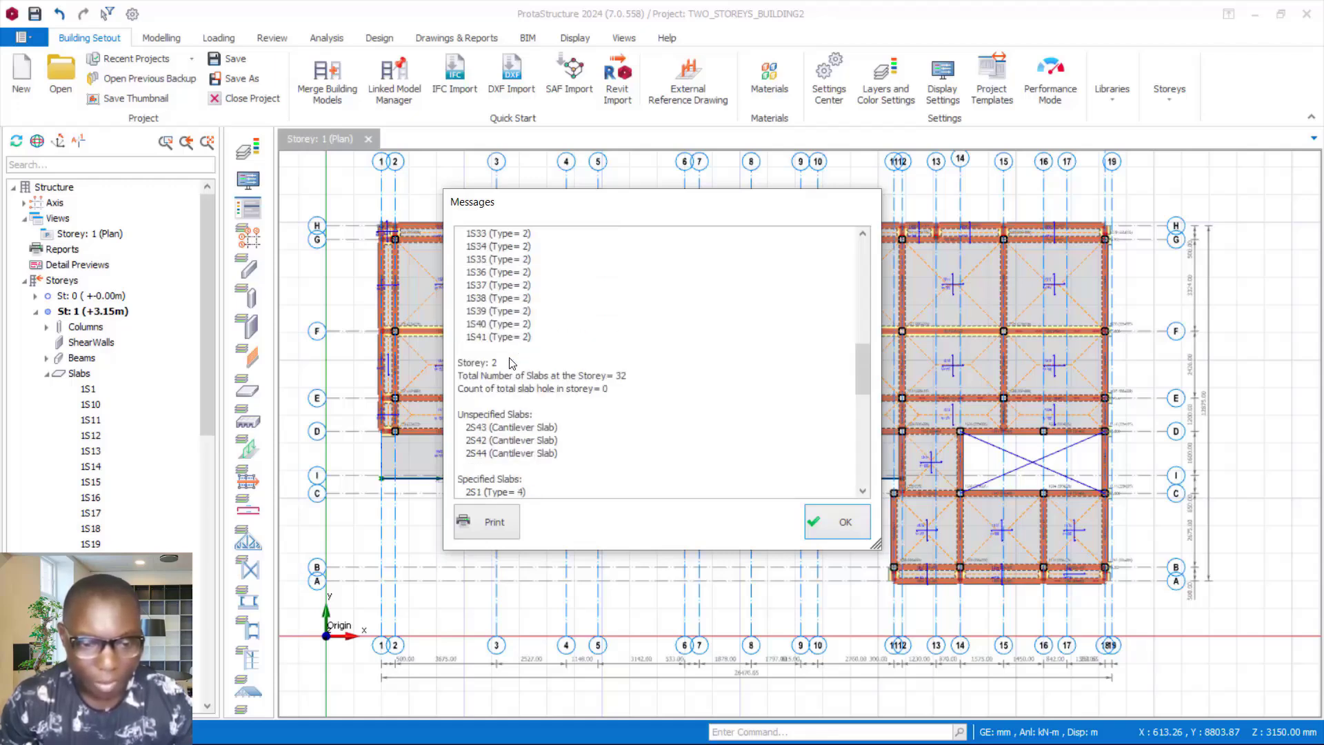
scroll(494, 384, up, 3)
scroll(535, 387, down, 5)
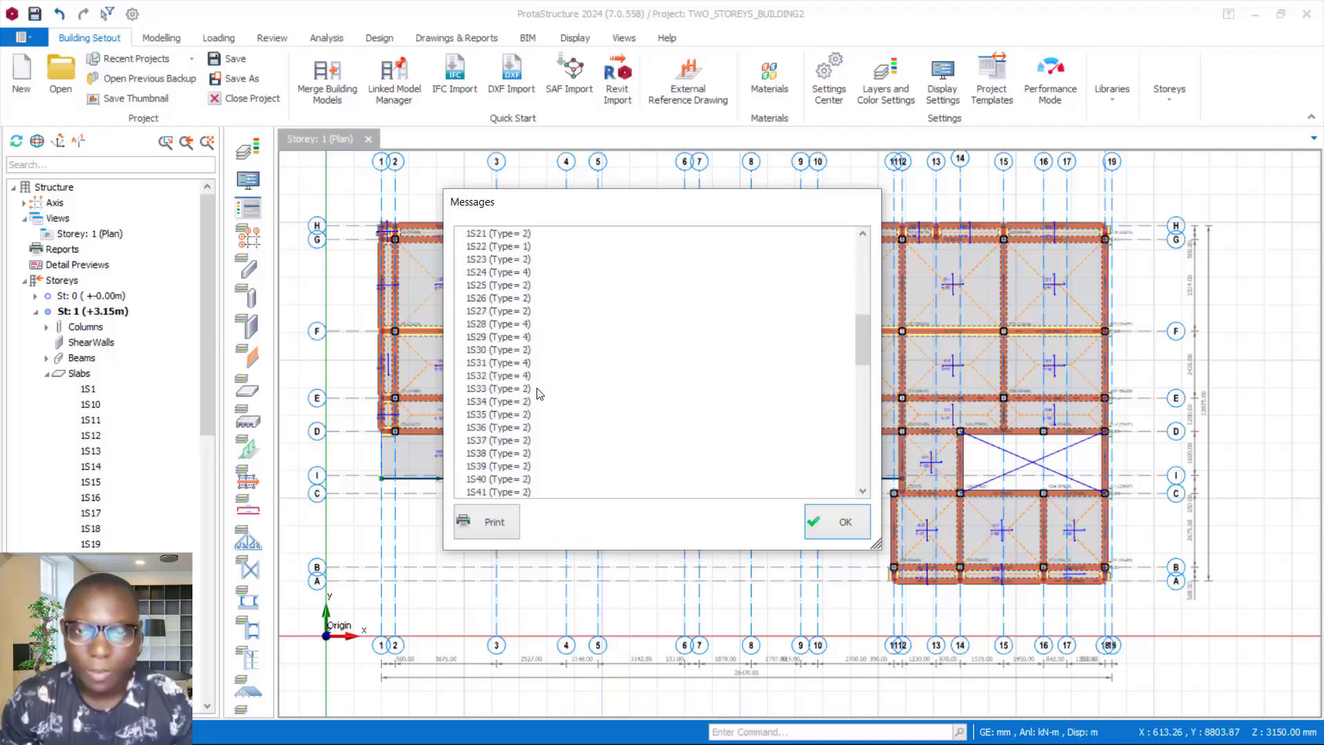
scroll(541, 394, down, 15)
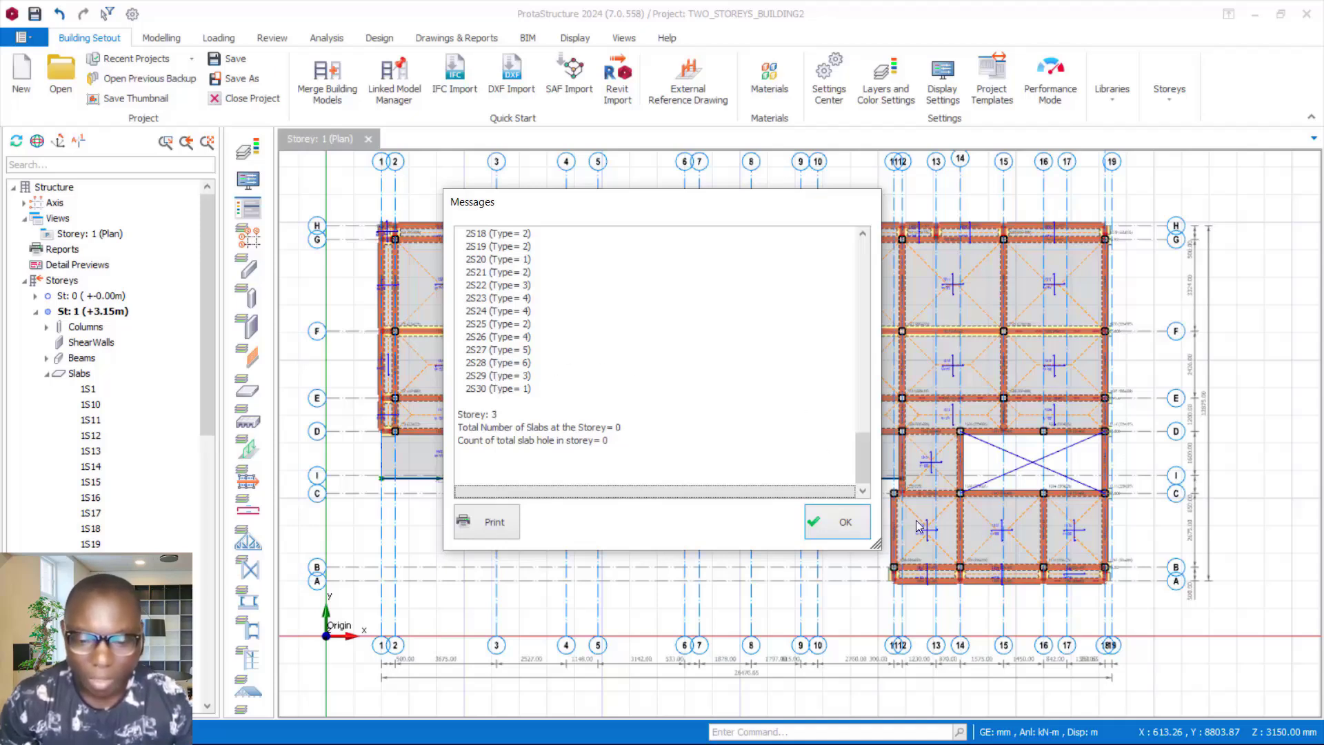
Dismiss the slab type report, save the project, and collapse the slab list of storey 1 in the structure tree
click(842, 528)
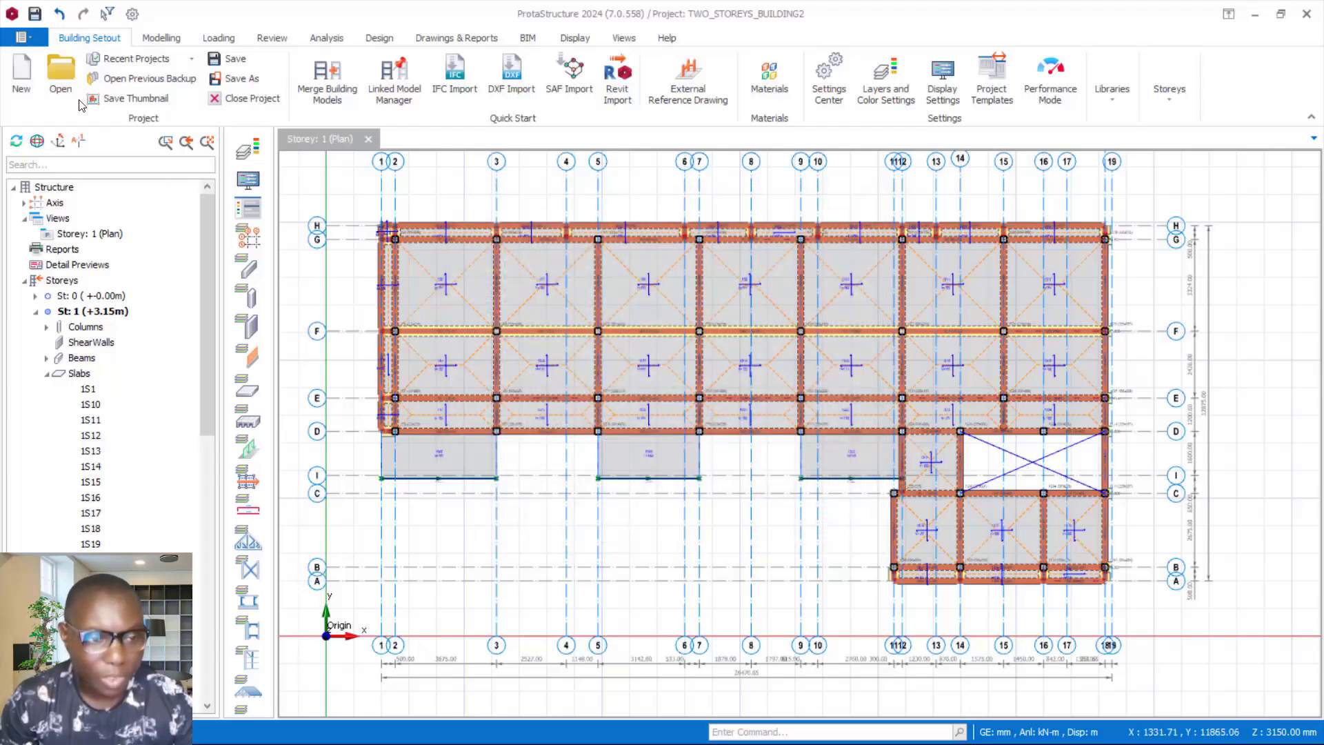
click(34, 14)
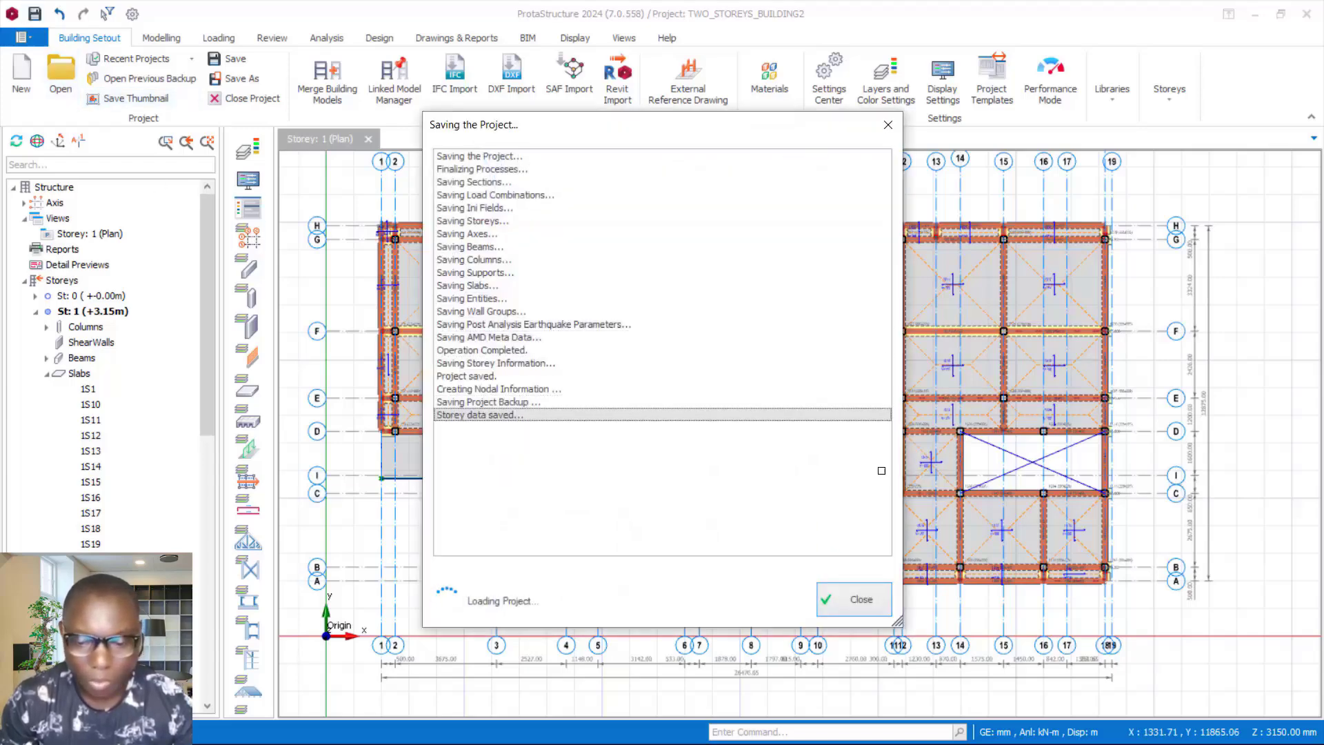
scroll(824, 422, up, 4)
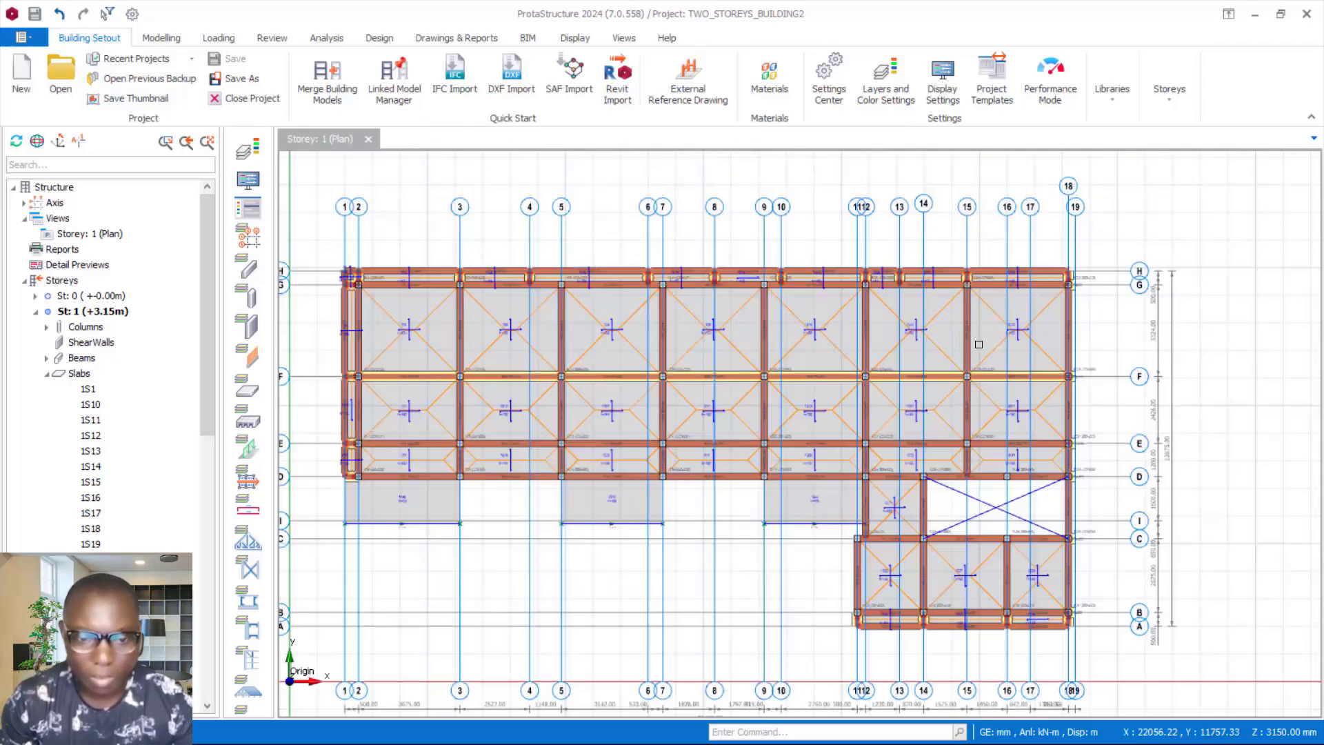
scroll(605, 359, down, 3)
scroll(600, 341, up, 3)
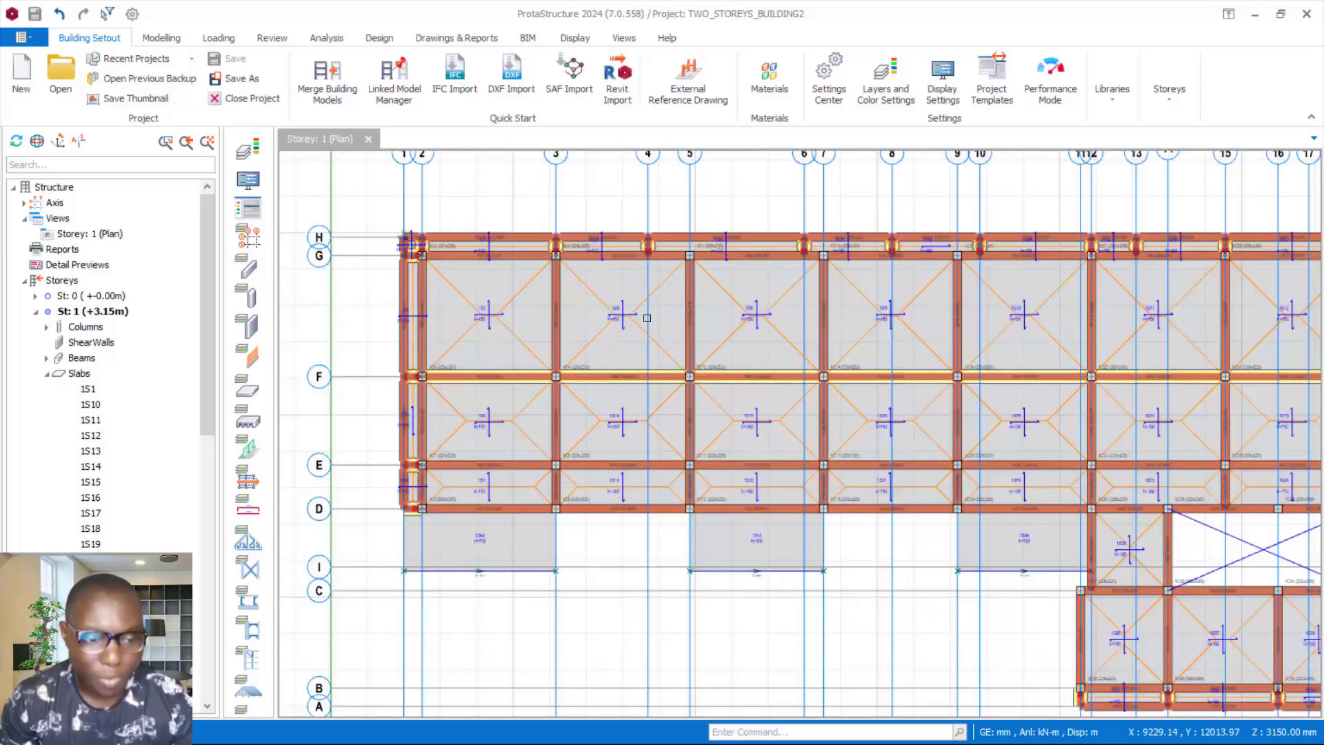
click(47, 375)
scroll(440, 394, down, 3)
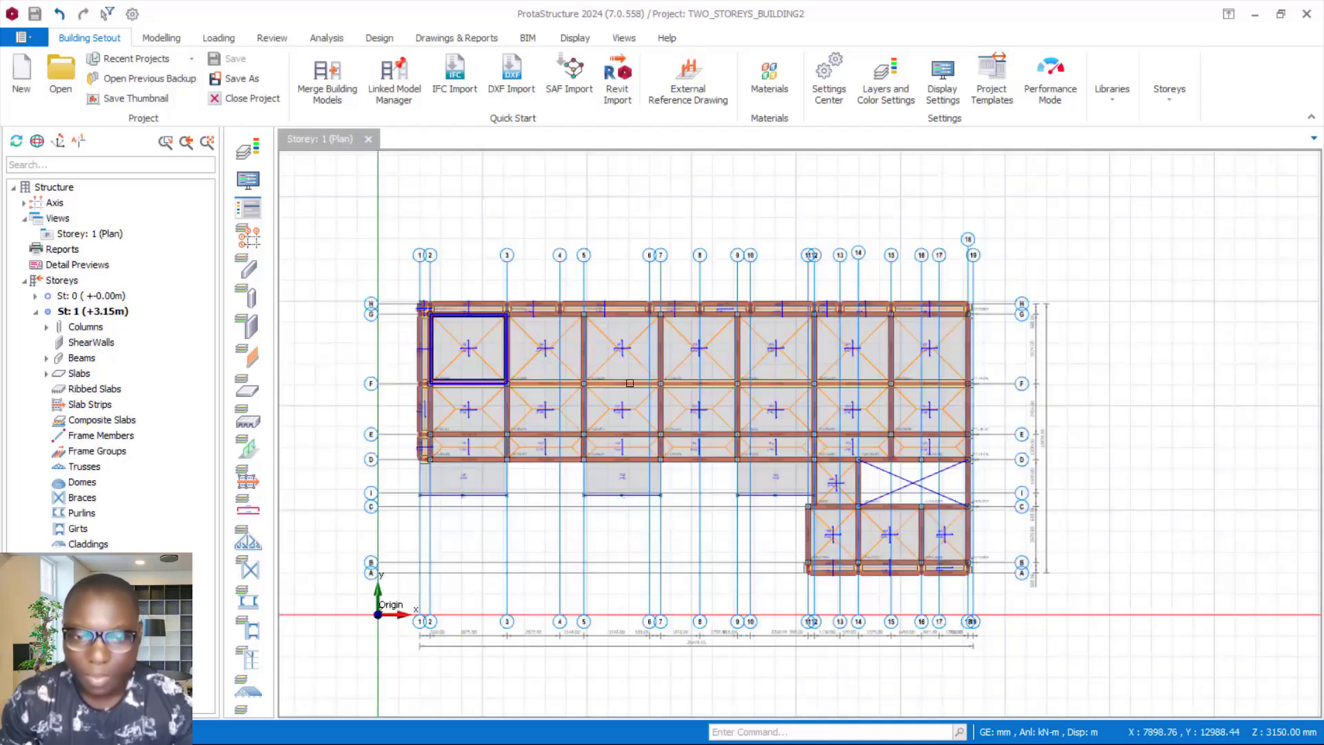
scroll(629, 382, up, 2)
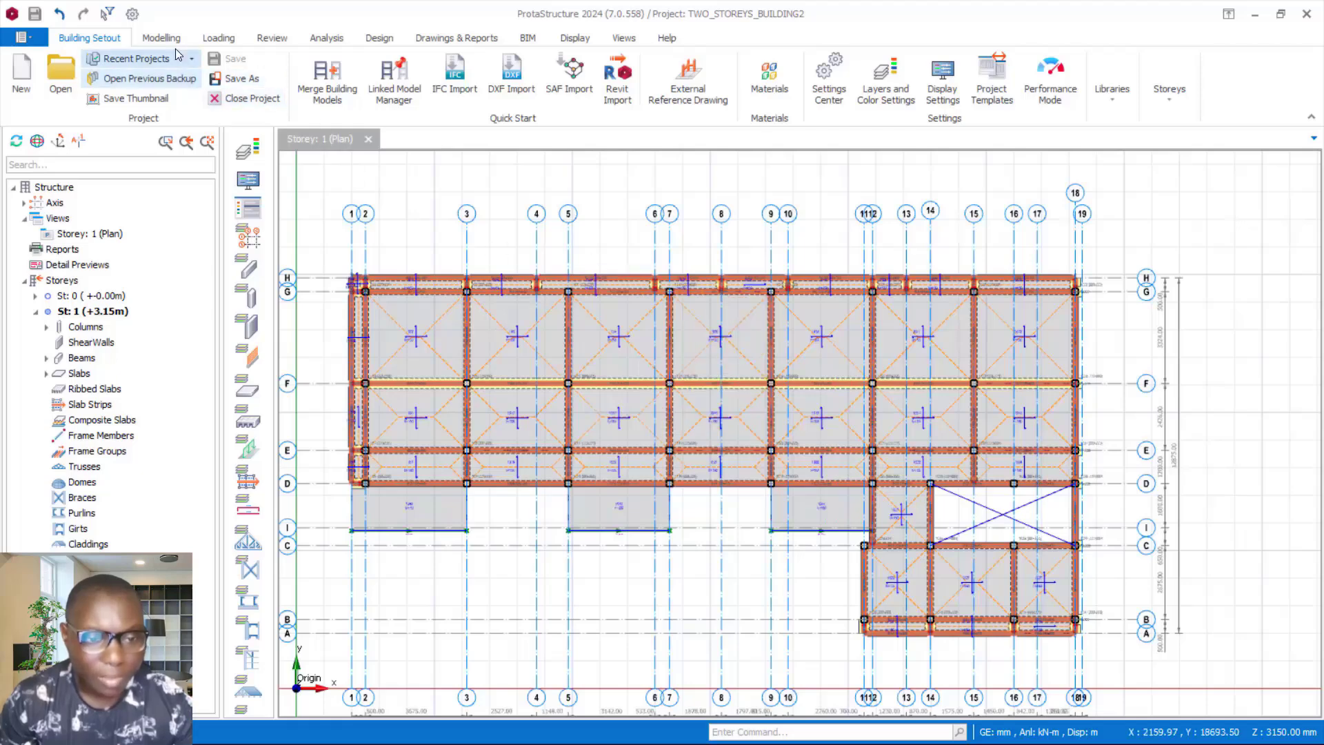
Run the static building analysis with all batch design options left off, then dismiss the storey drift report and close the analysis dialog
click(326, 40)
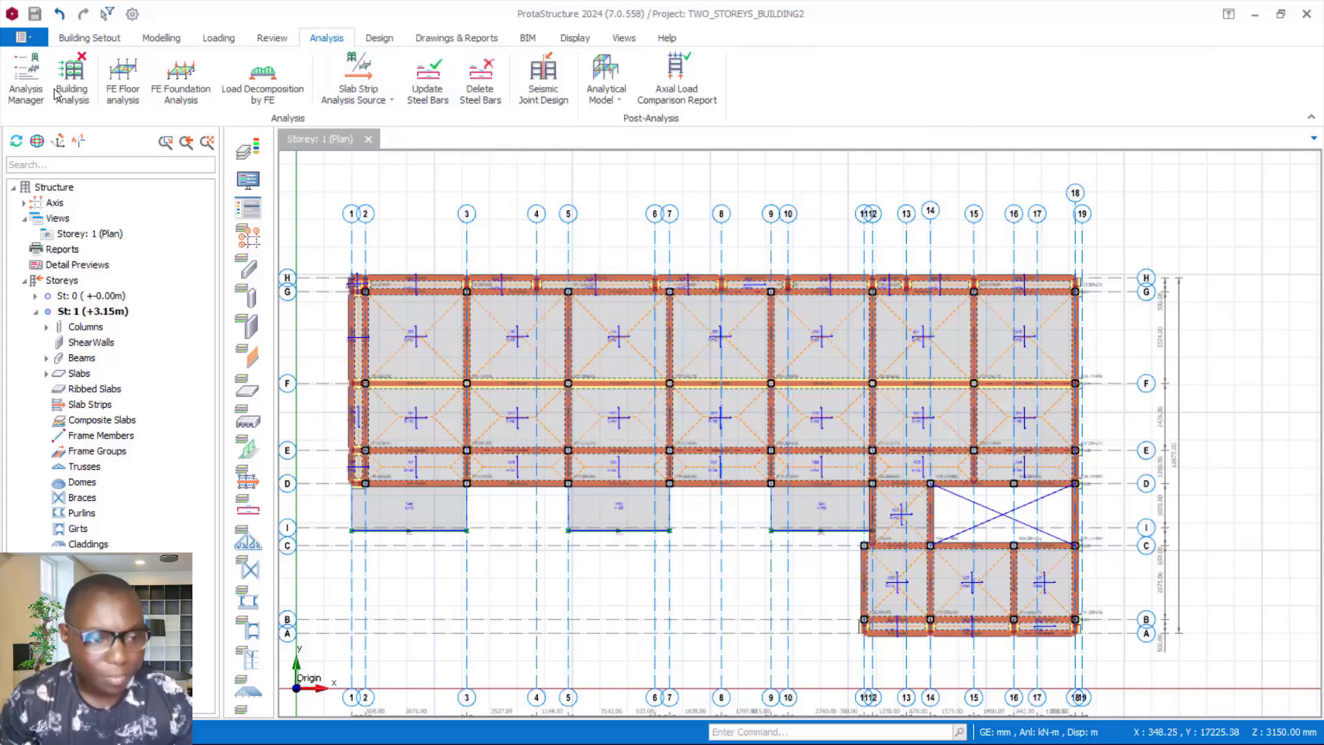
click(77, 84)
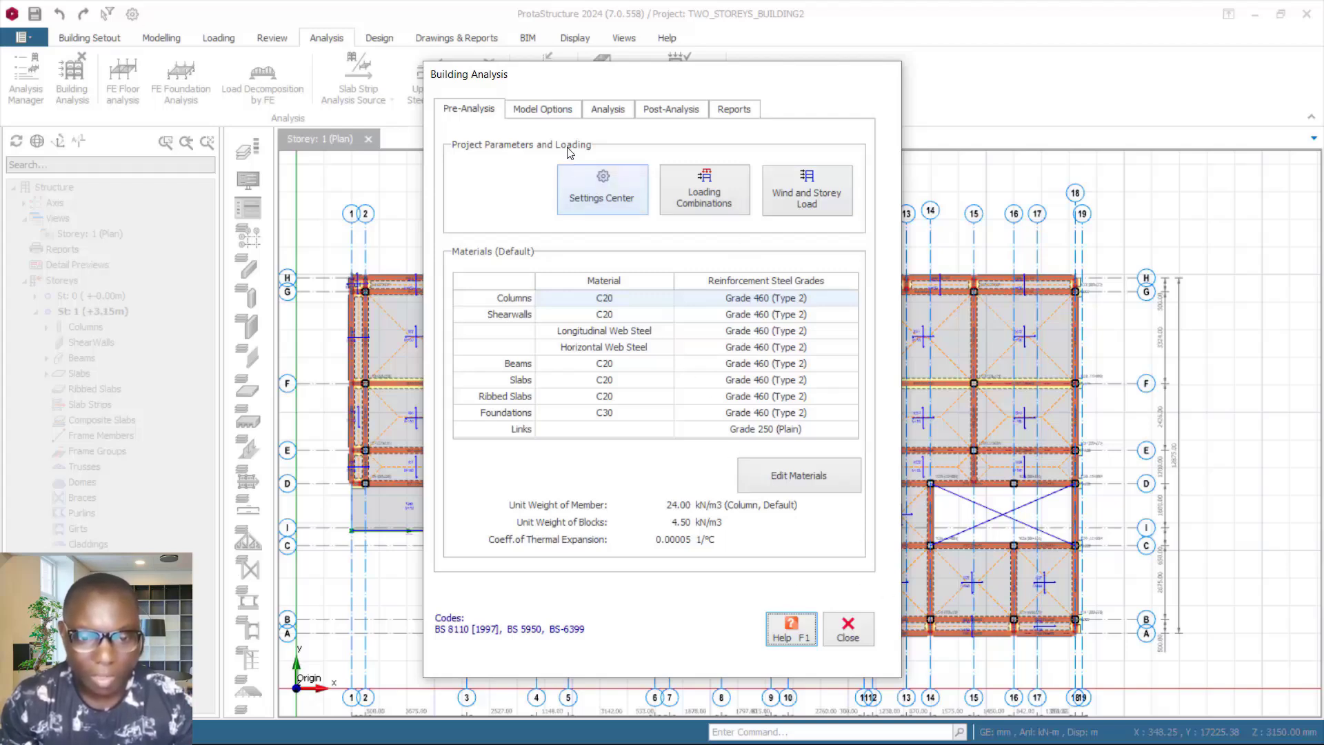
click(608, 112)
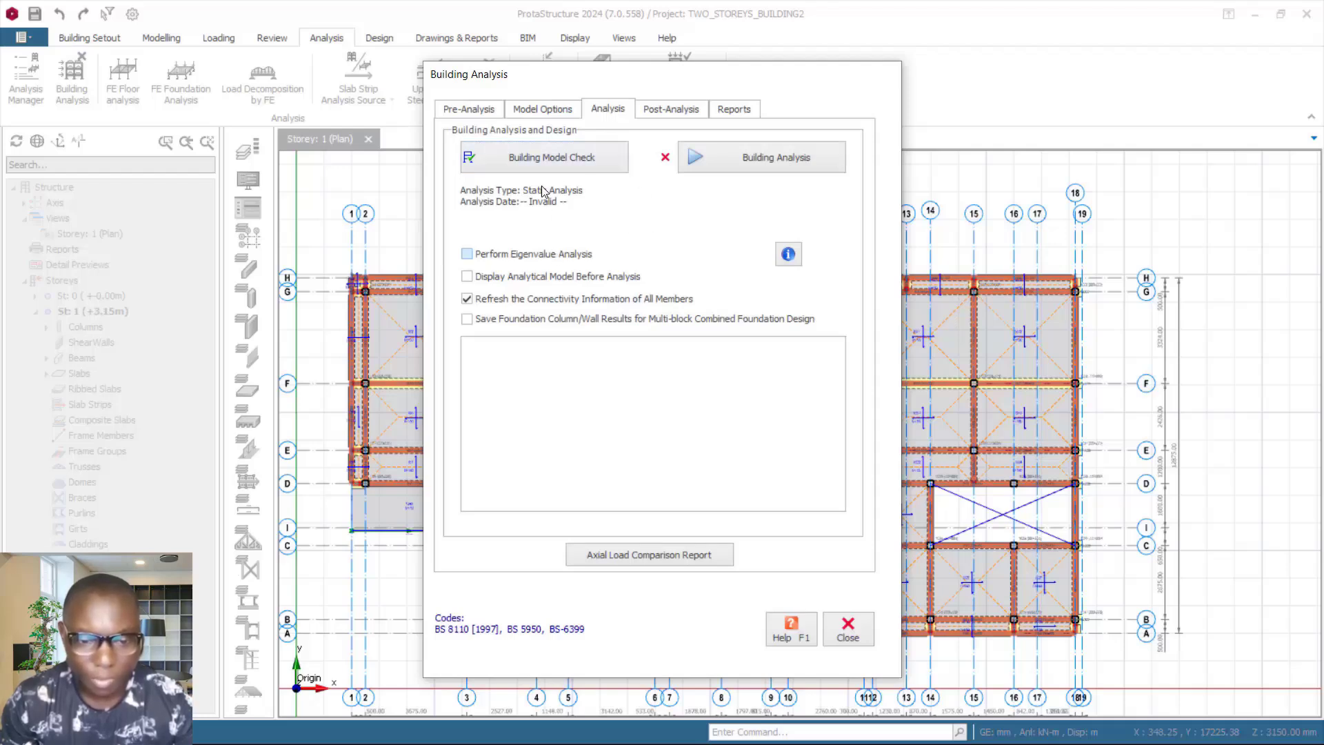
click(755, 166)
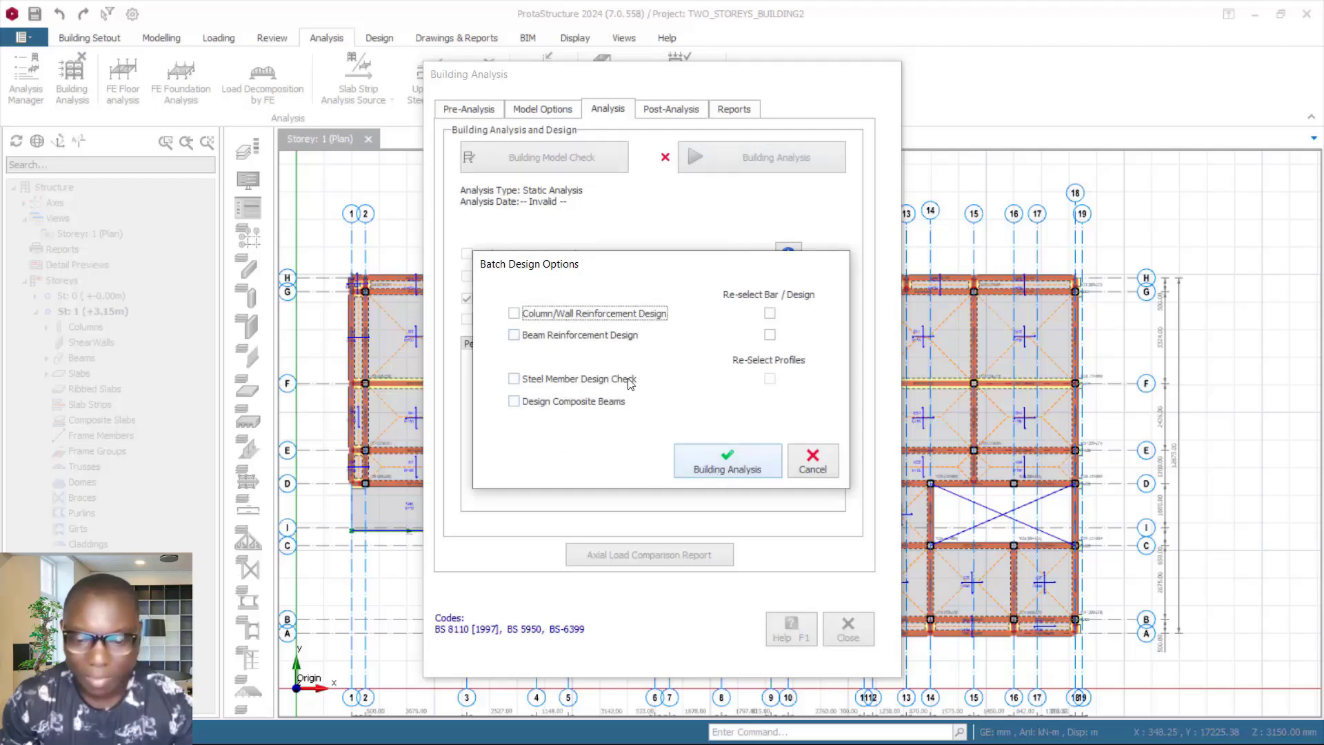
click(737, 469)
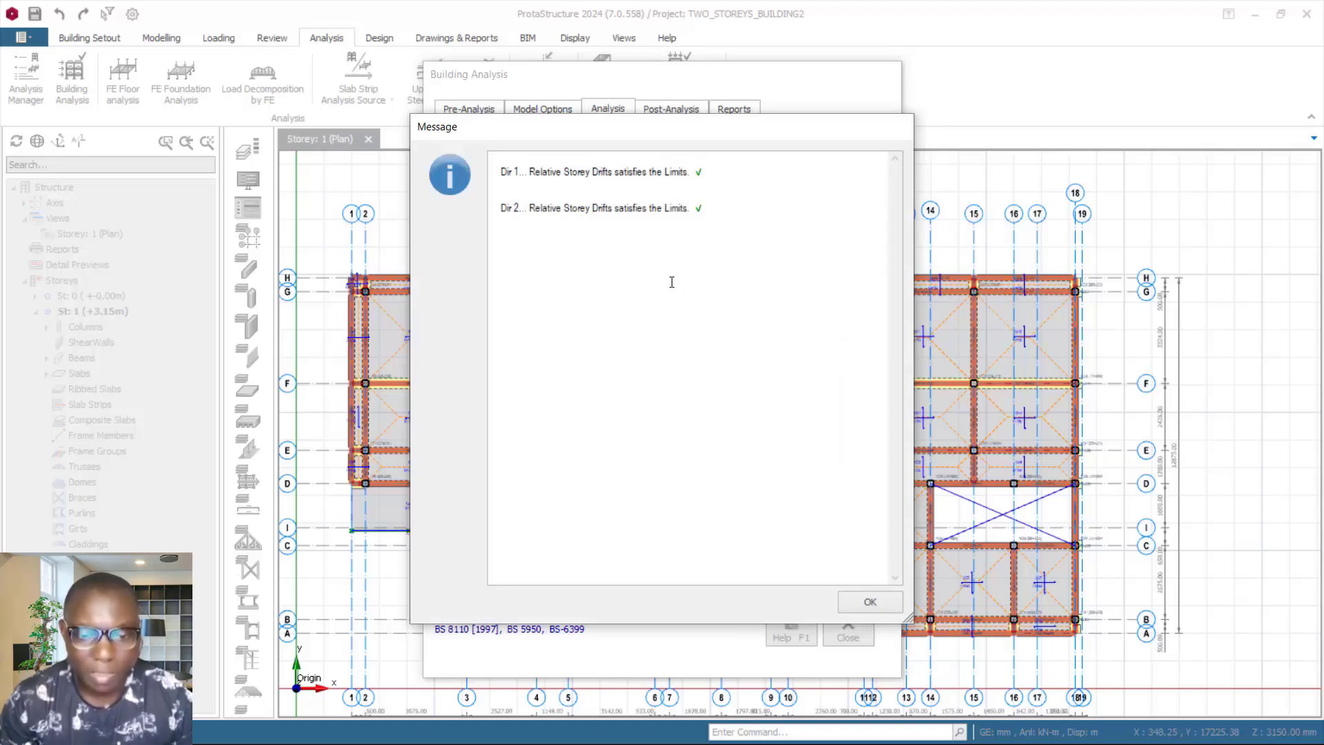
drag(615, 146, 866, 129)
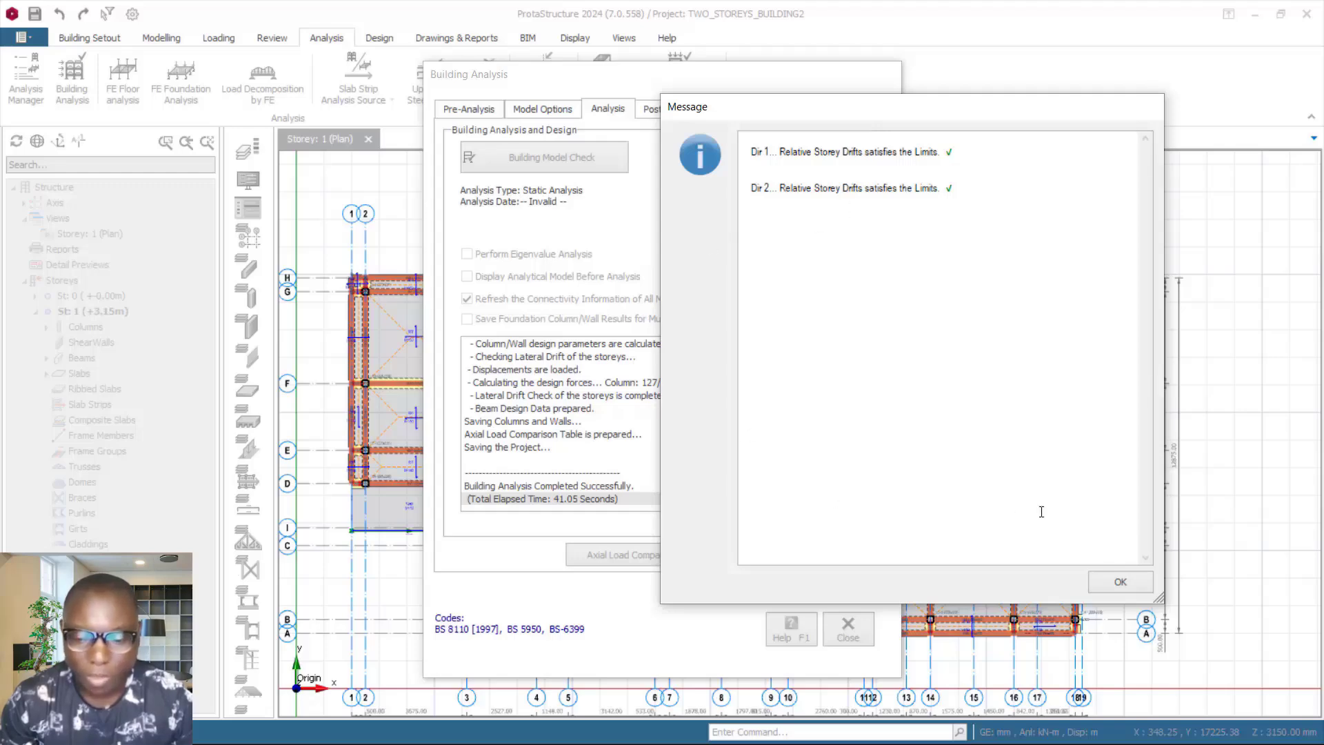
click(1121, 582)
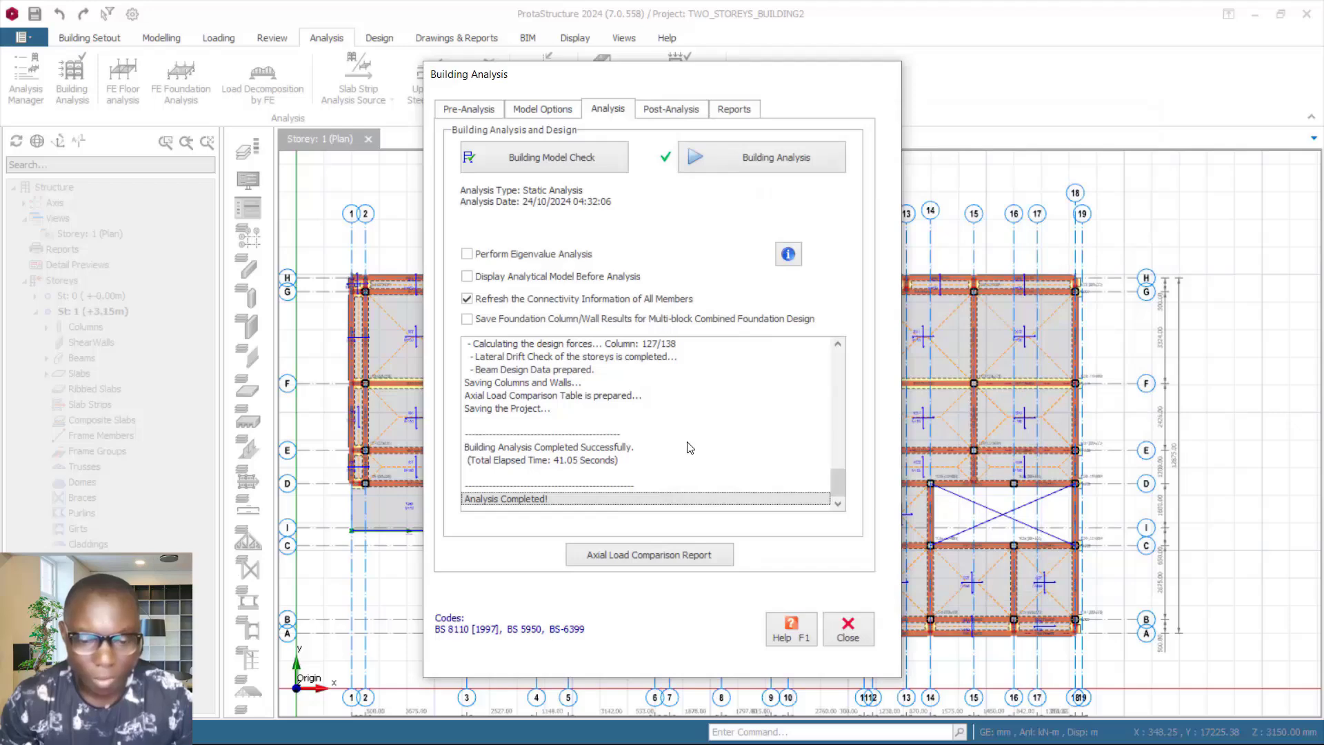
click(847, 641)
click(723, 483)
scroll(818, 381, up, 3)
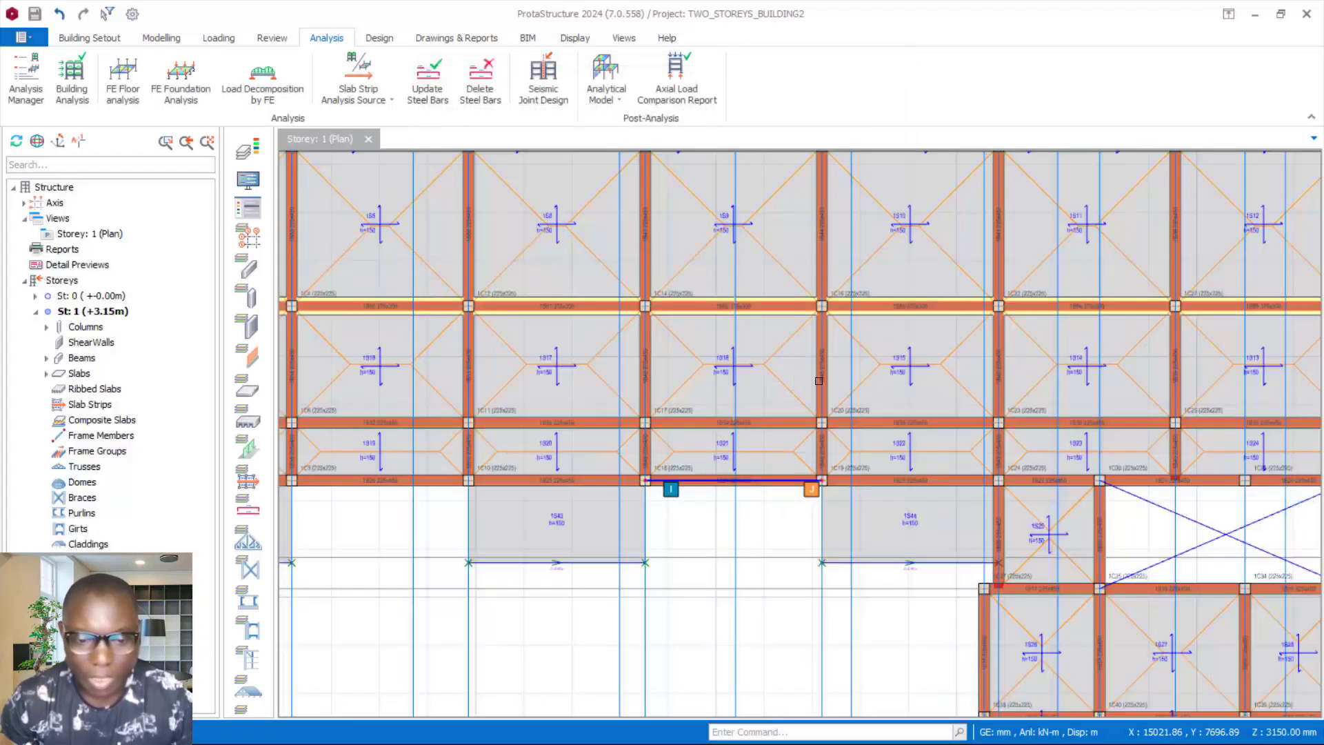
scroll(818, 381, down, 3)
key(Escape)
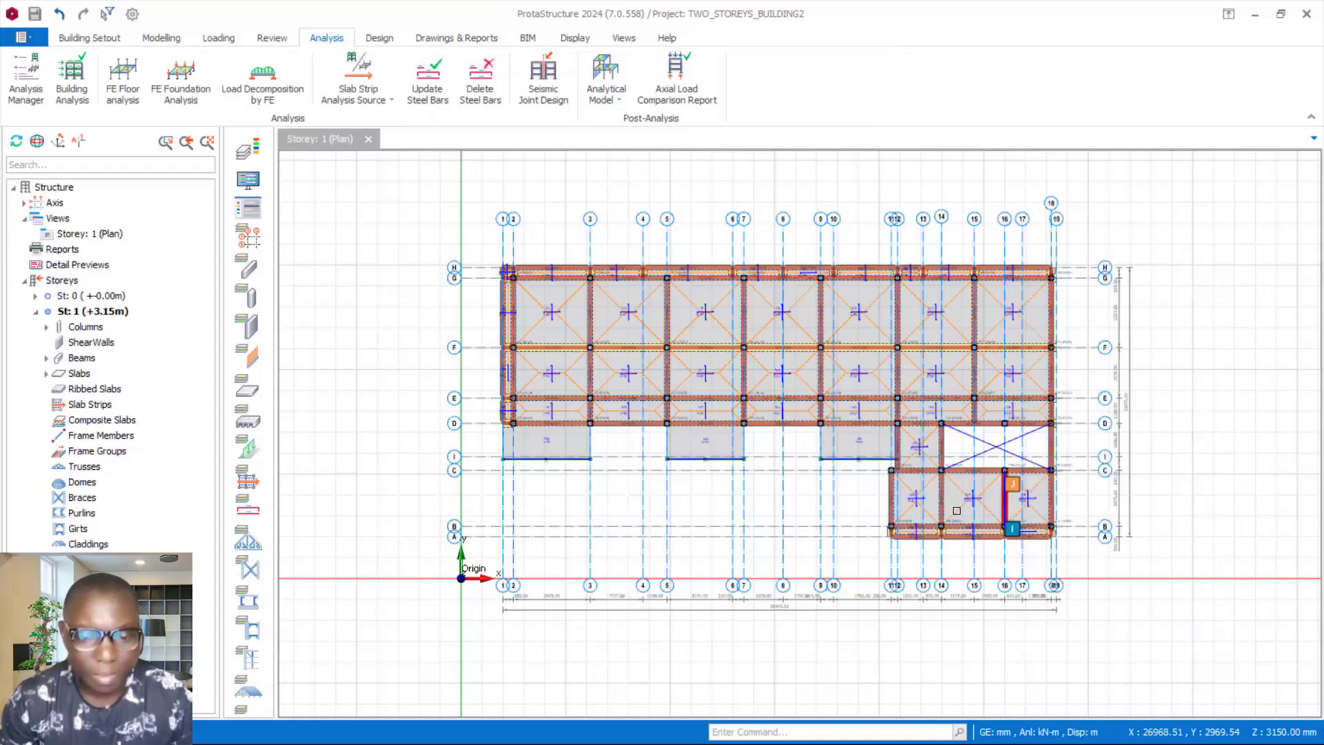
scroll(791, 457, up, 1)
scroll(784, 459, down, 2)
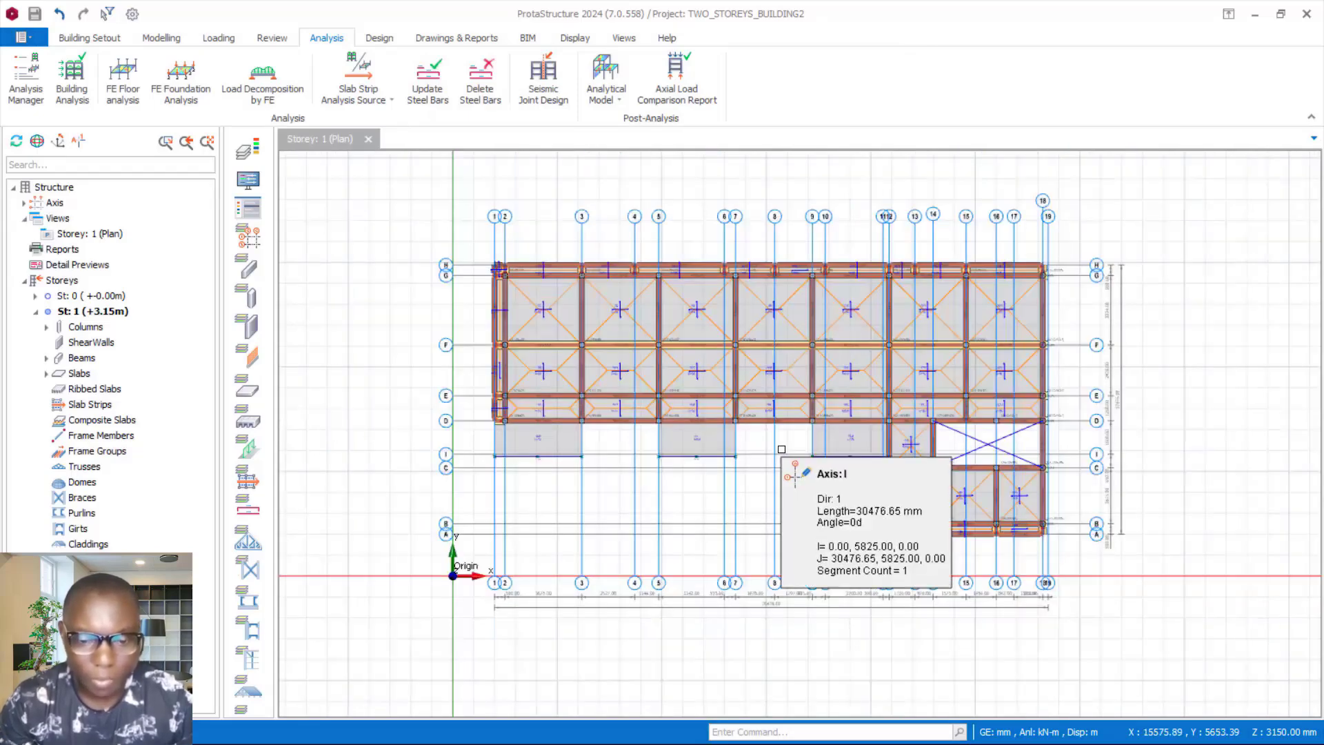
click(826, 287)
click(659, 369)
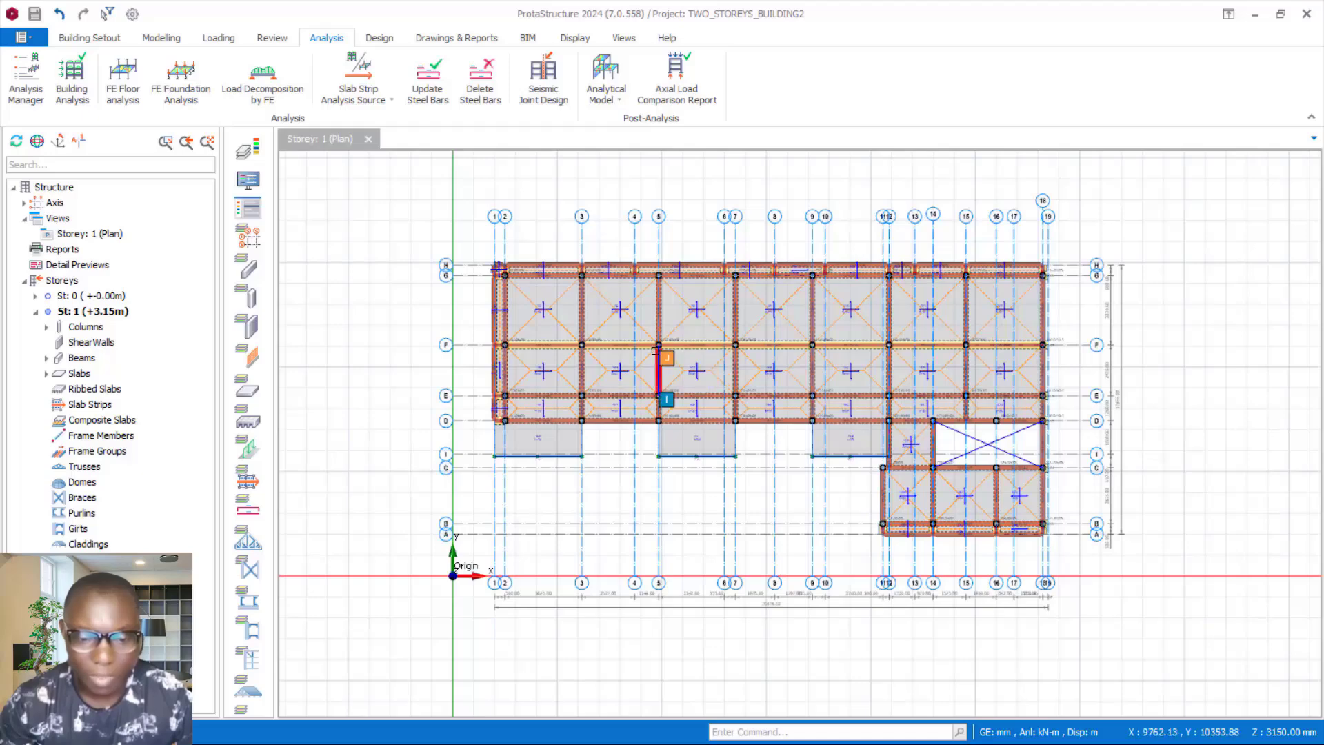
scroll(654, 351, up, 1)
key(ctrl+a)
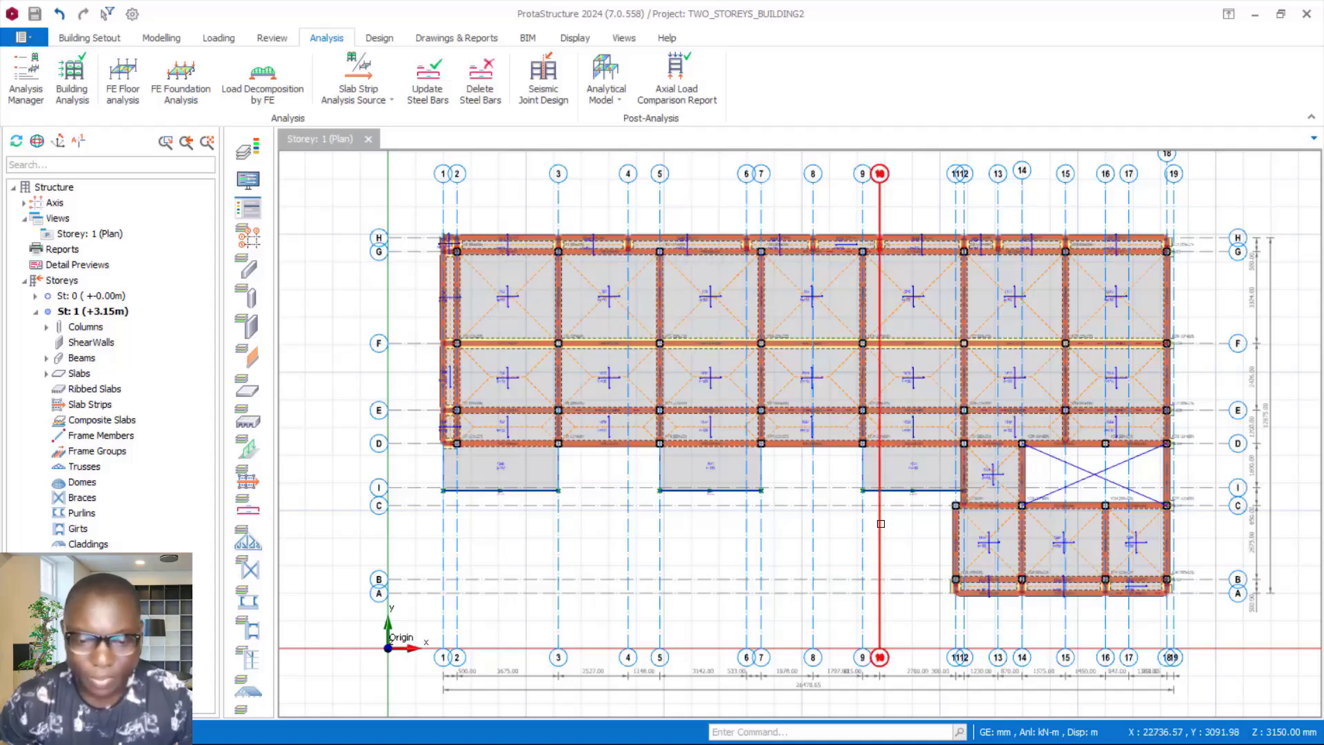
scroll(777, 328, up, 2)
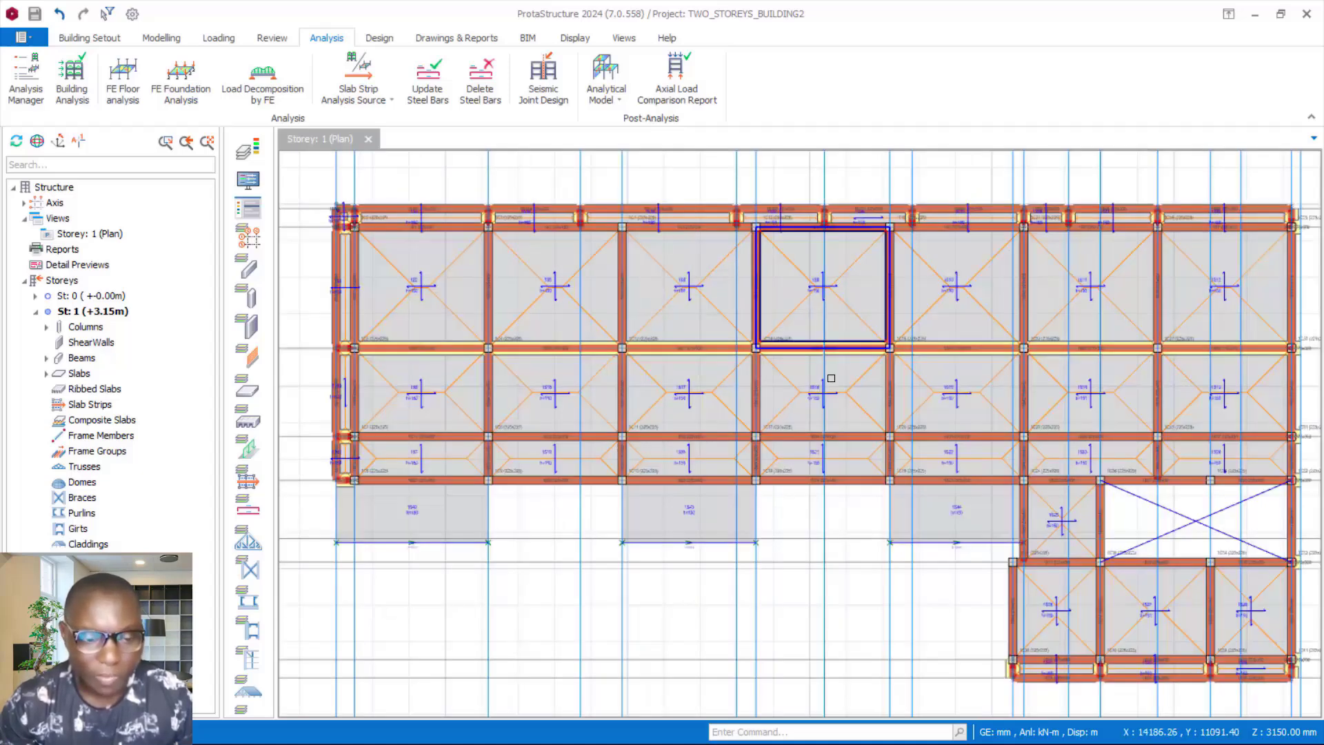
scroll(745, 362, down, 2)
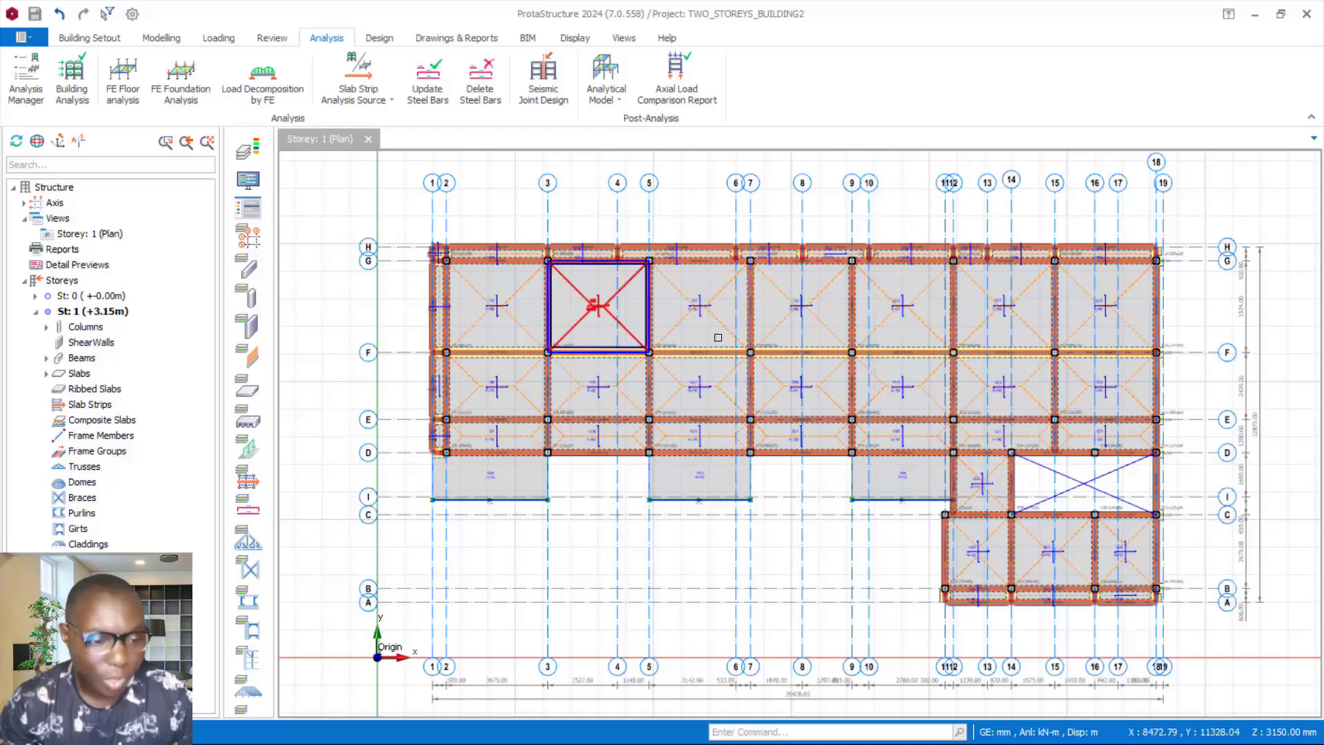
Open the RC column and wall design for all storeys in a maximized window and look through the column list
click(84, 329)
right_click(79, 329)
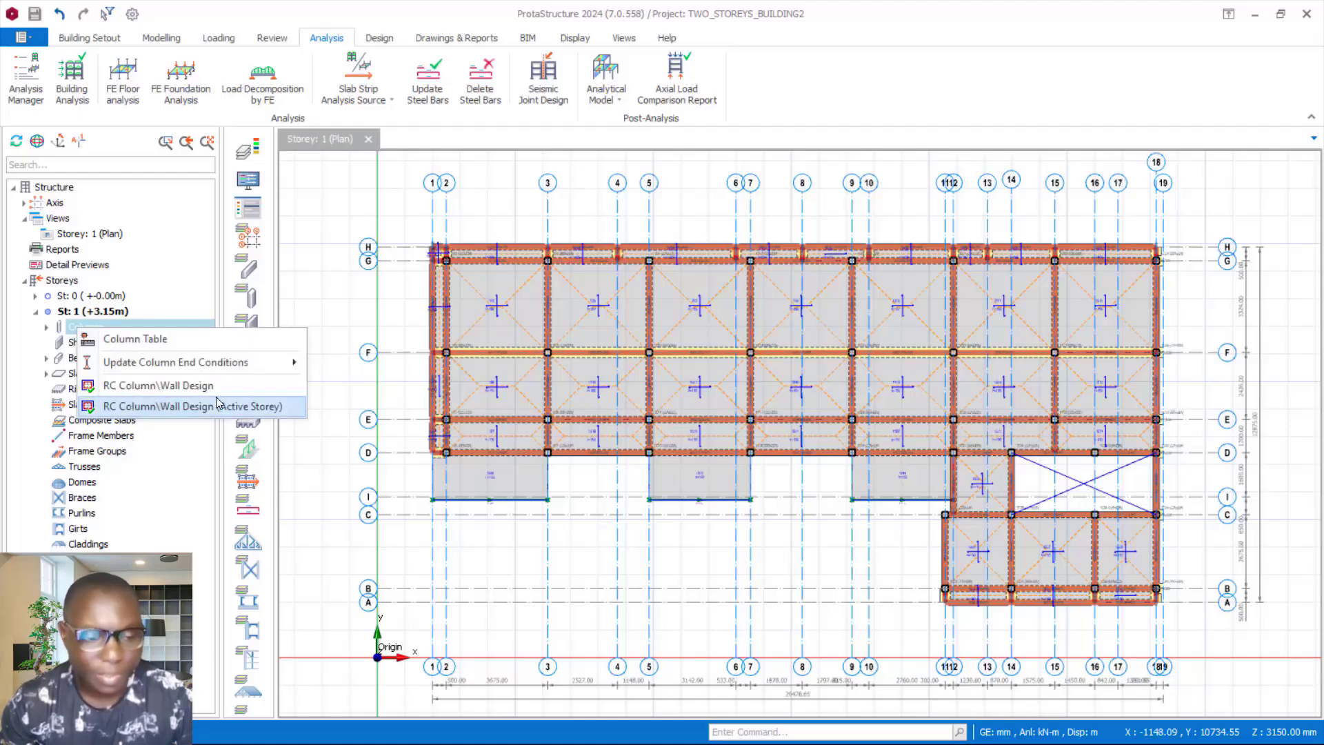
click(143, 386)
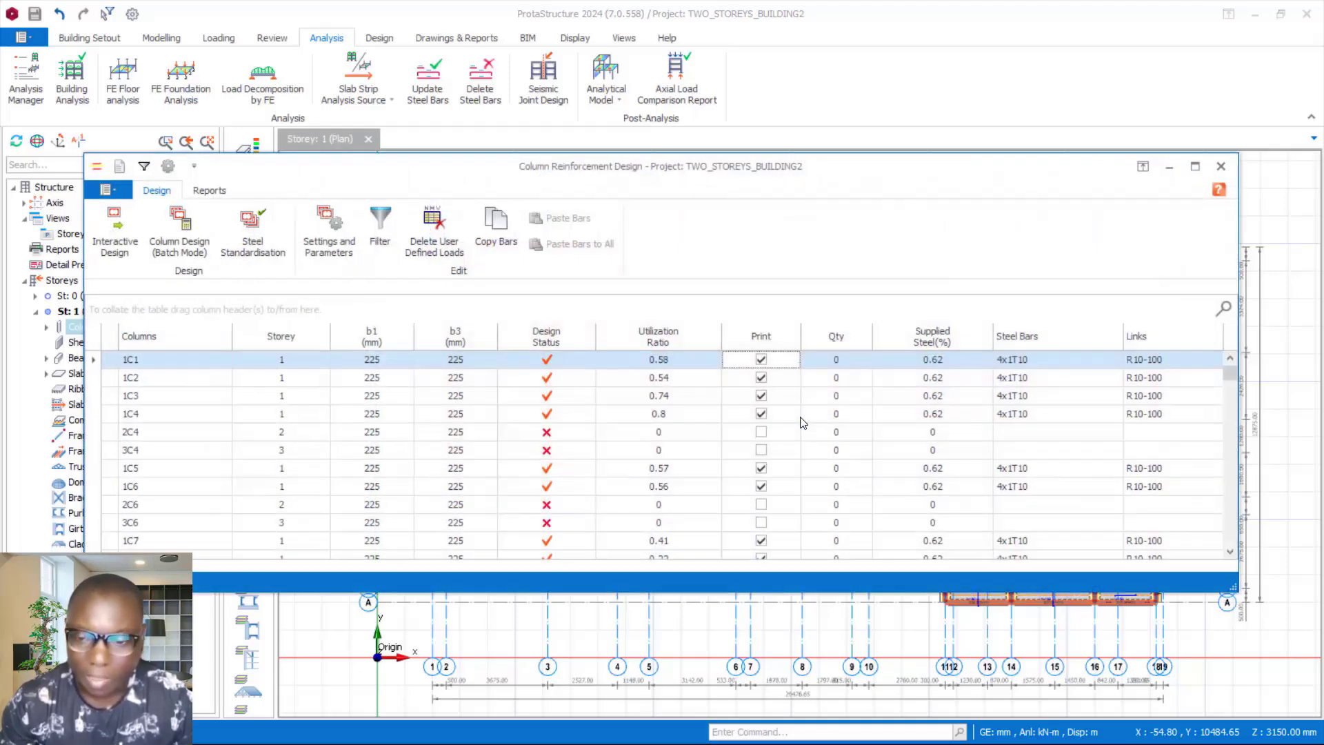
click(1195, 167)
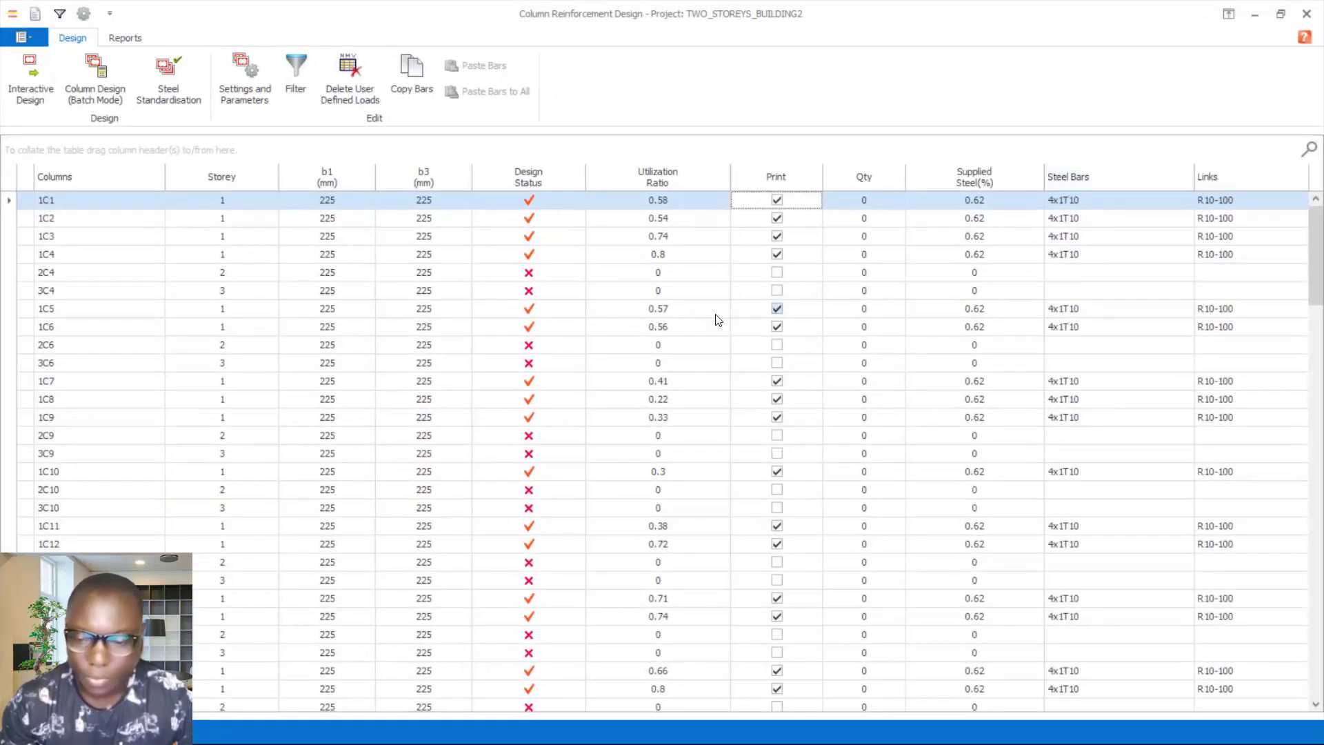
scroll(629, 535, down, 7)
scroll(577, 673, up, 7)
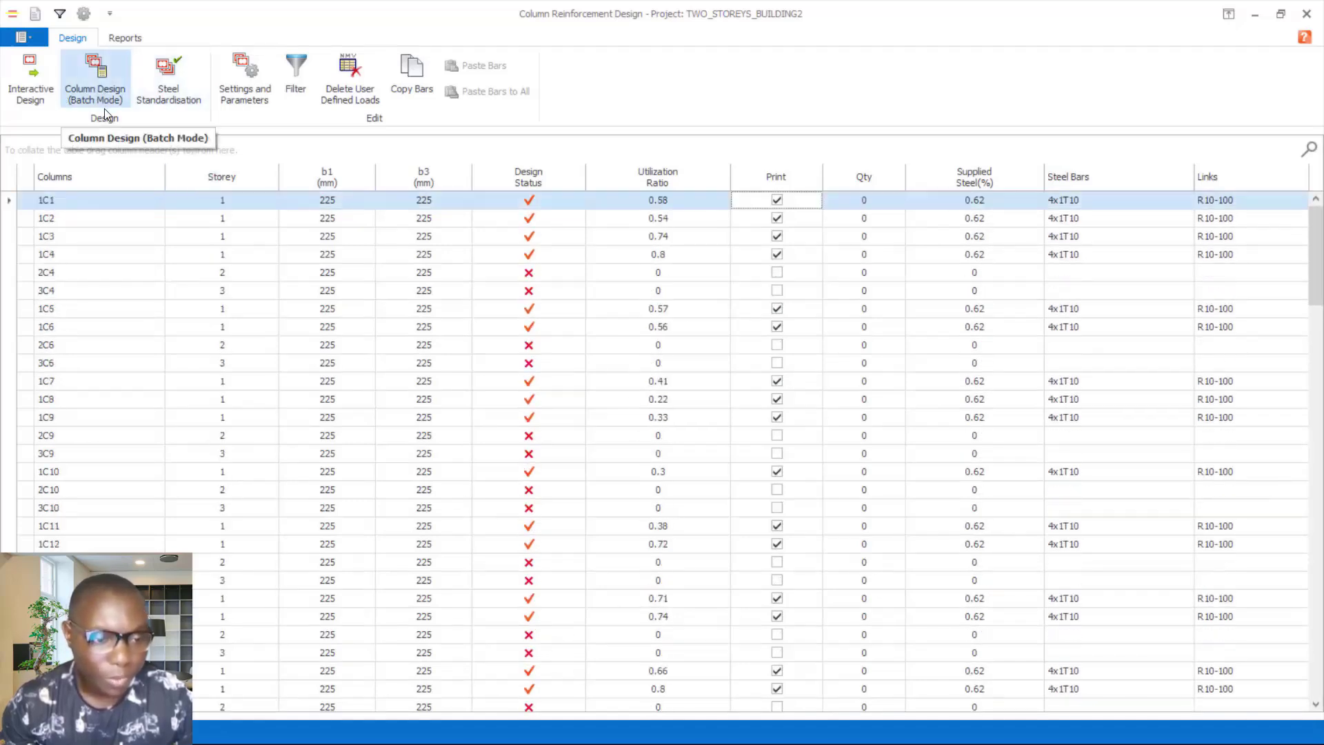
Run the batch column design for all storeys with the Re-select All Bars option
click(88, 85)
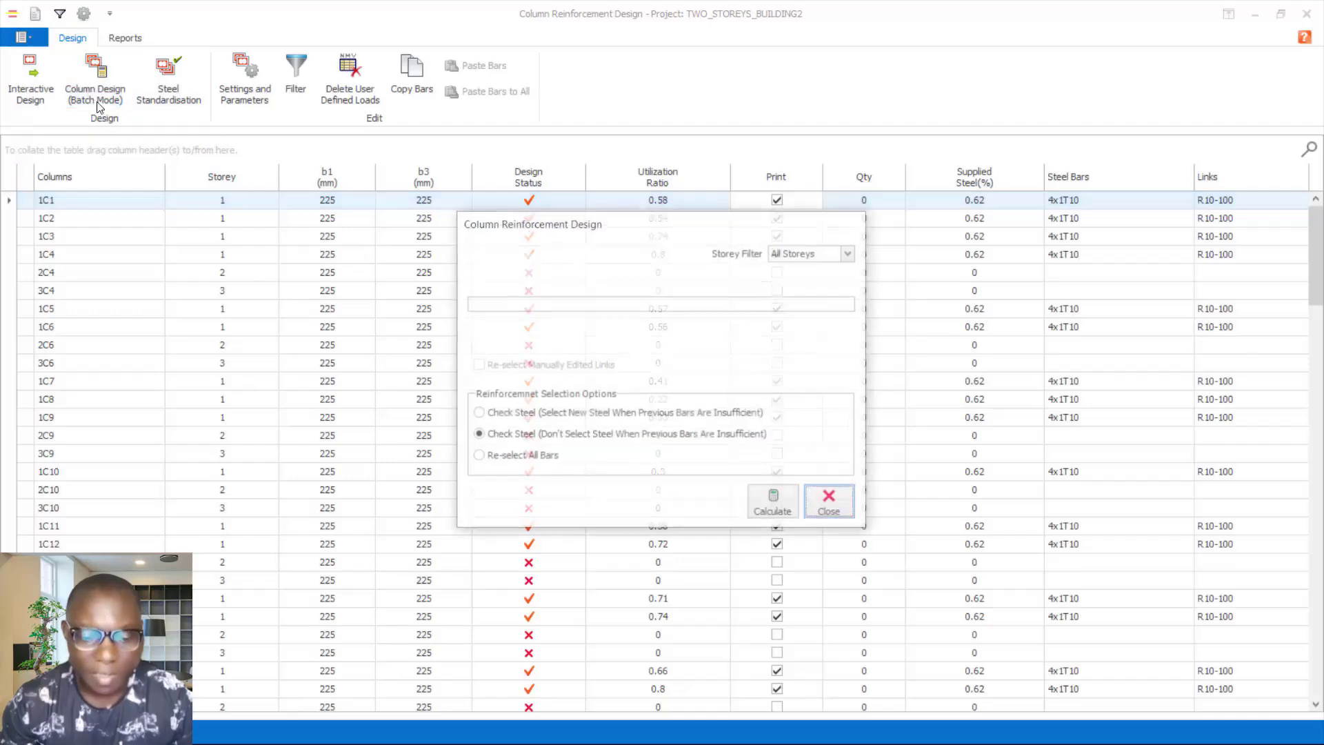
click(486, 462)
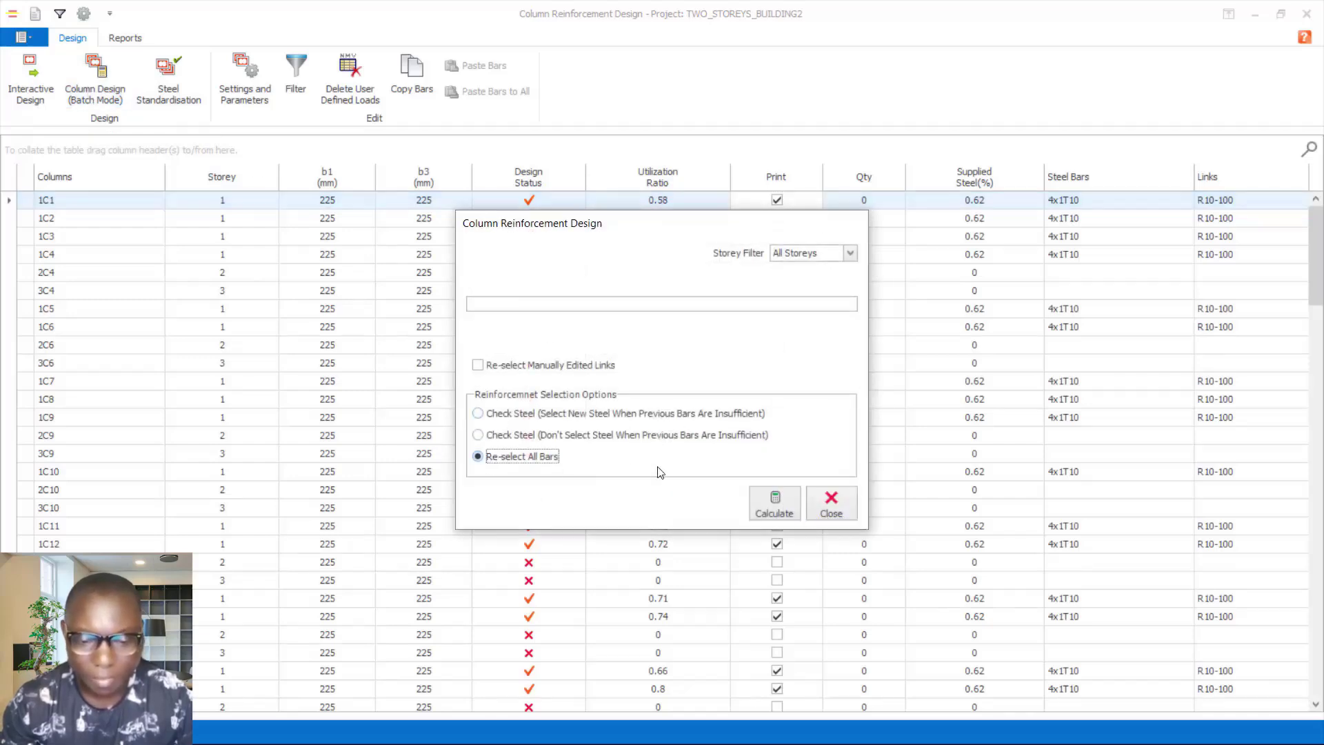
click(775, 512)
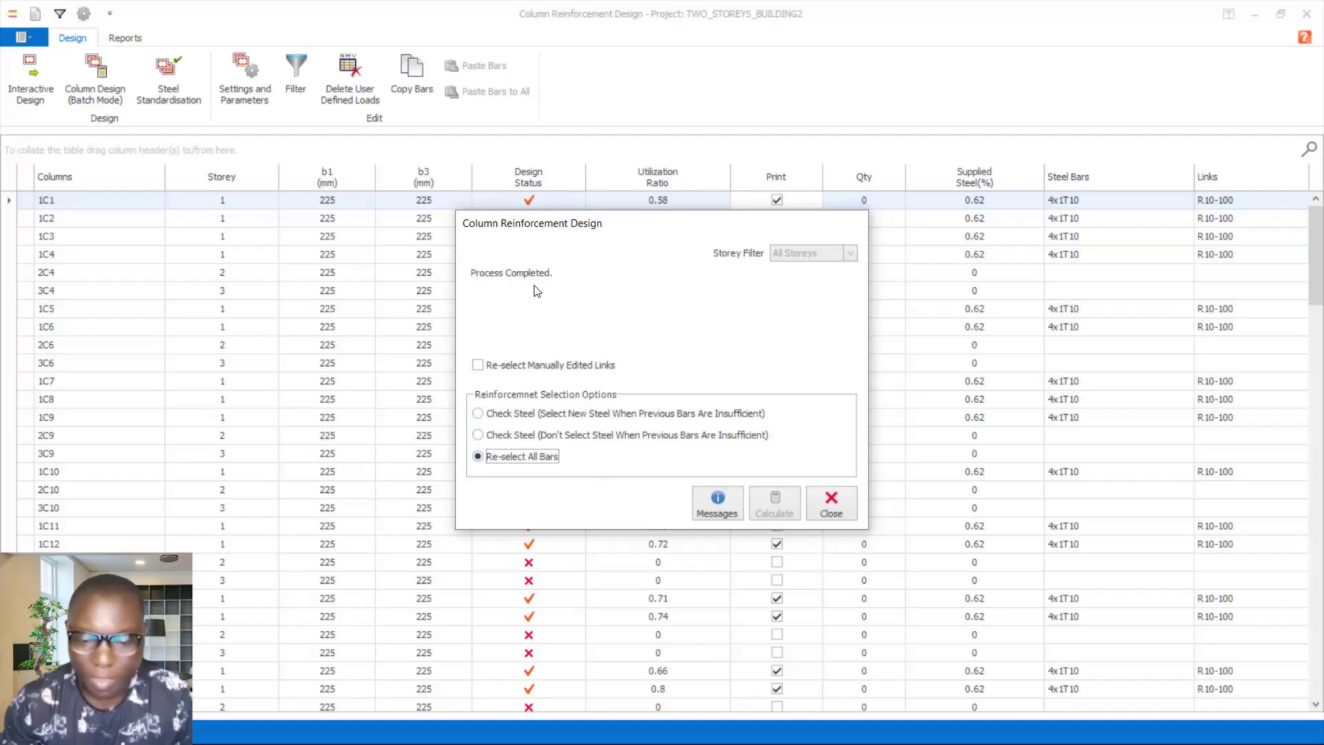
click(830, 510)
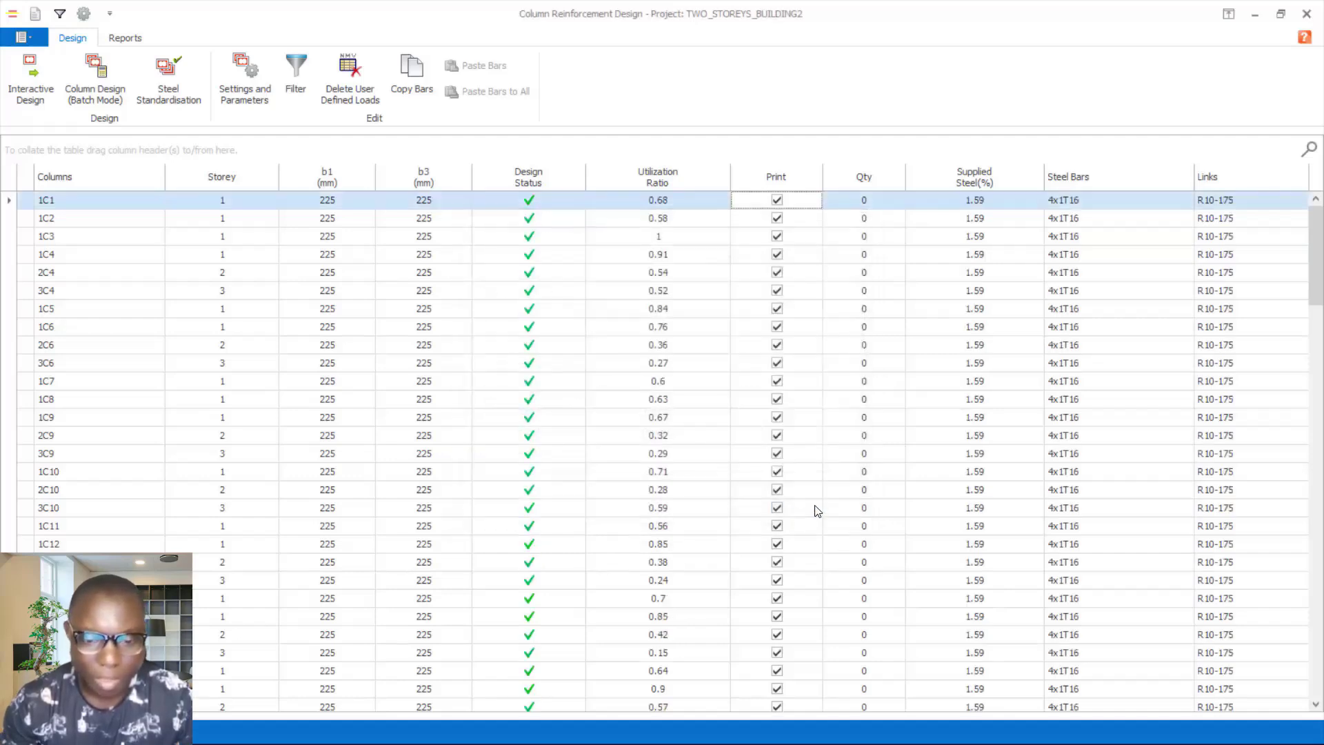
Review the design status and utilization ratios of all columns, including column 1C3
scroll(557, 527, down, 15)
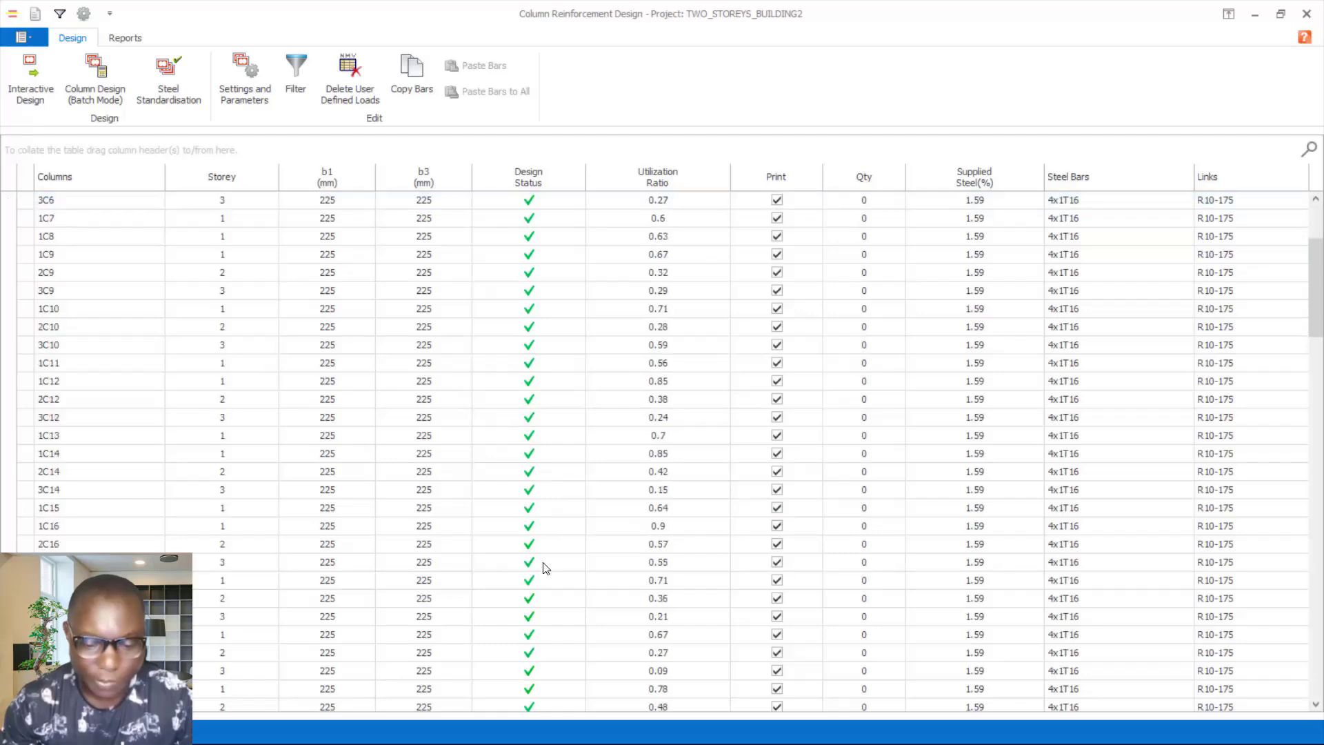
scroll(607, 655, down, 20)
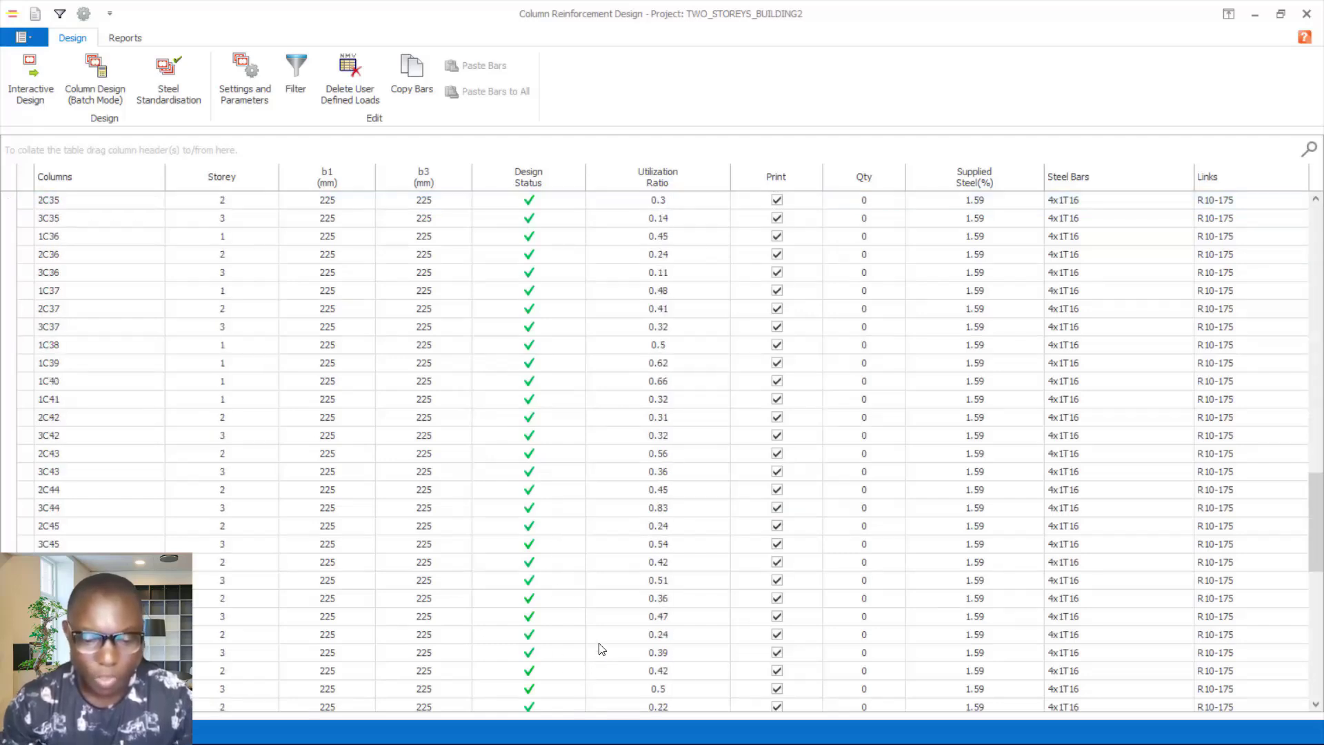
scroll(627, 646, up, 20)
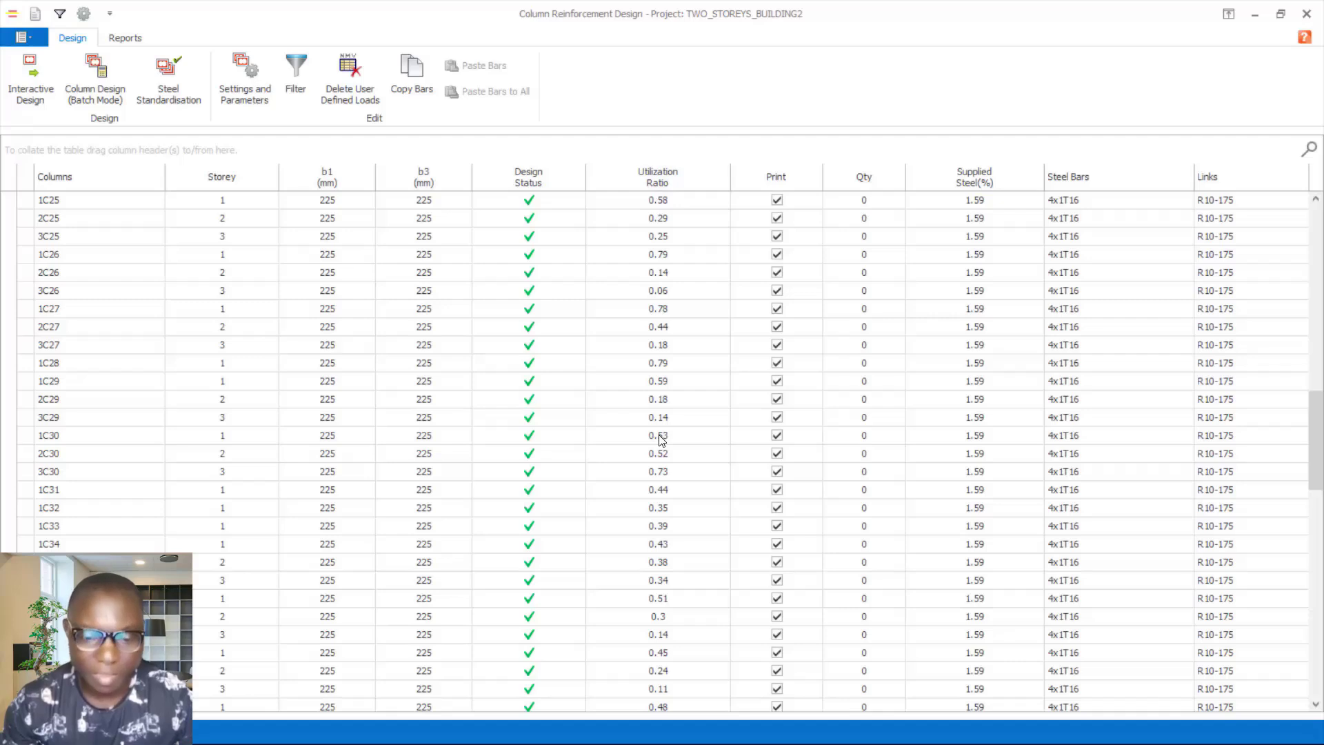
scroll(631, 452, up, 6)
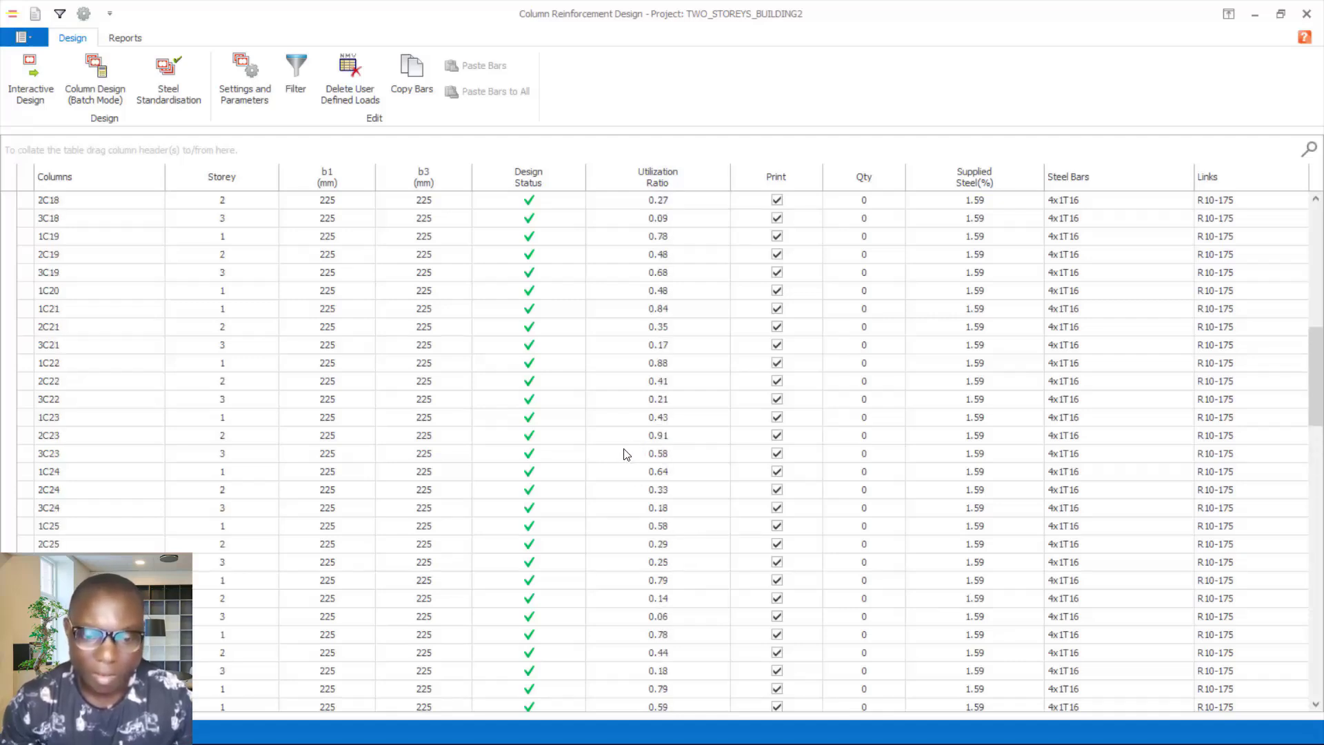
scroll(626, 454, up, 6)
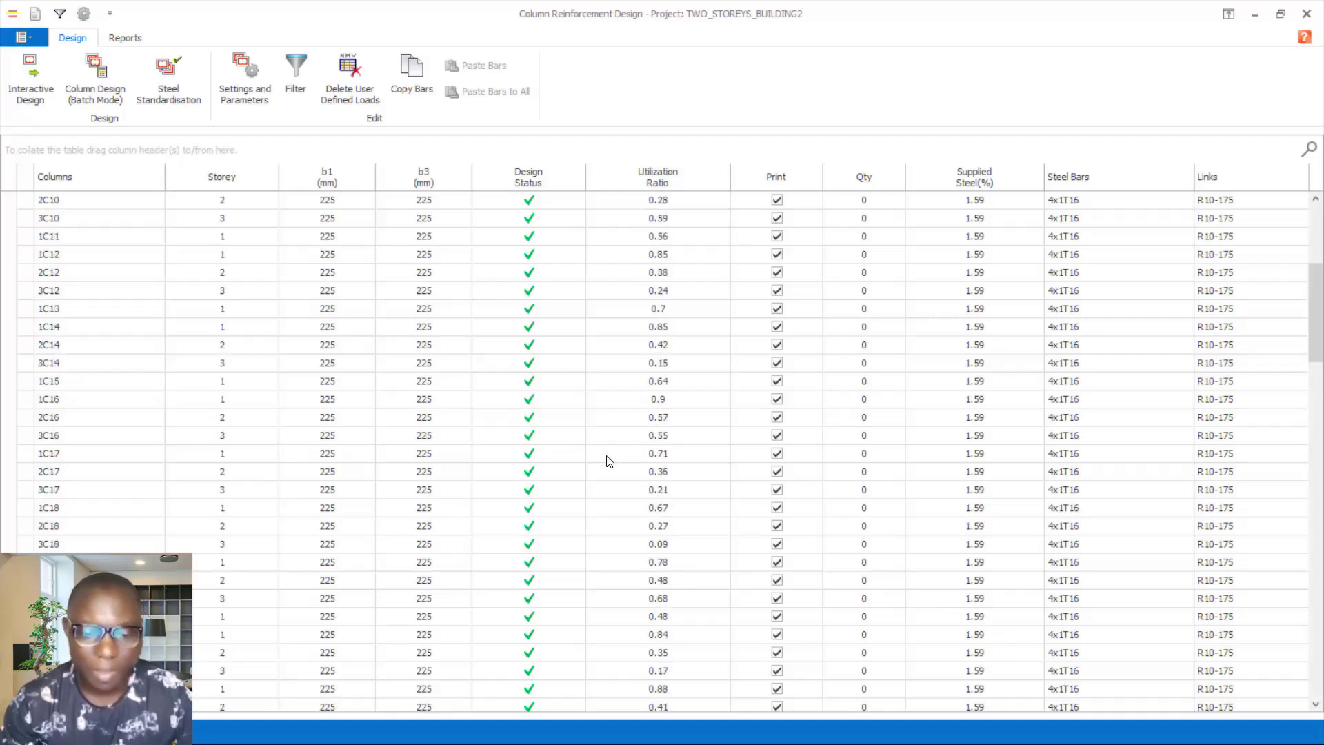
scroll(651, 420, up, 6)
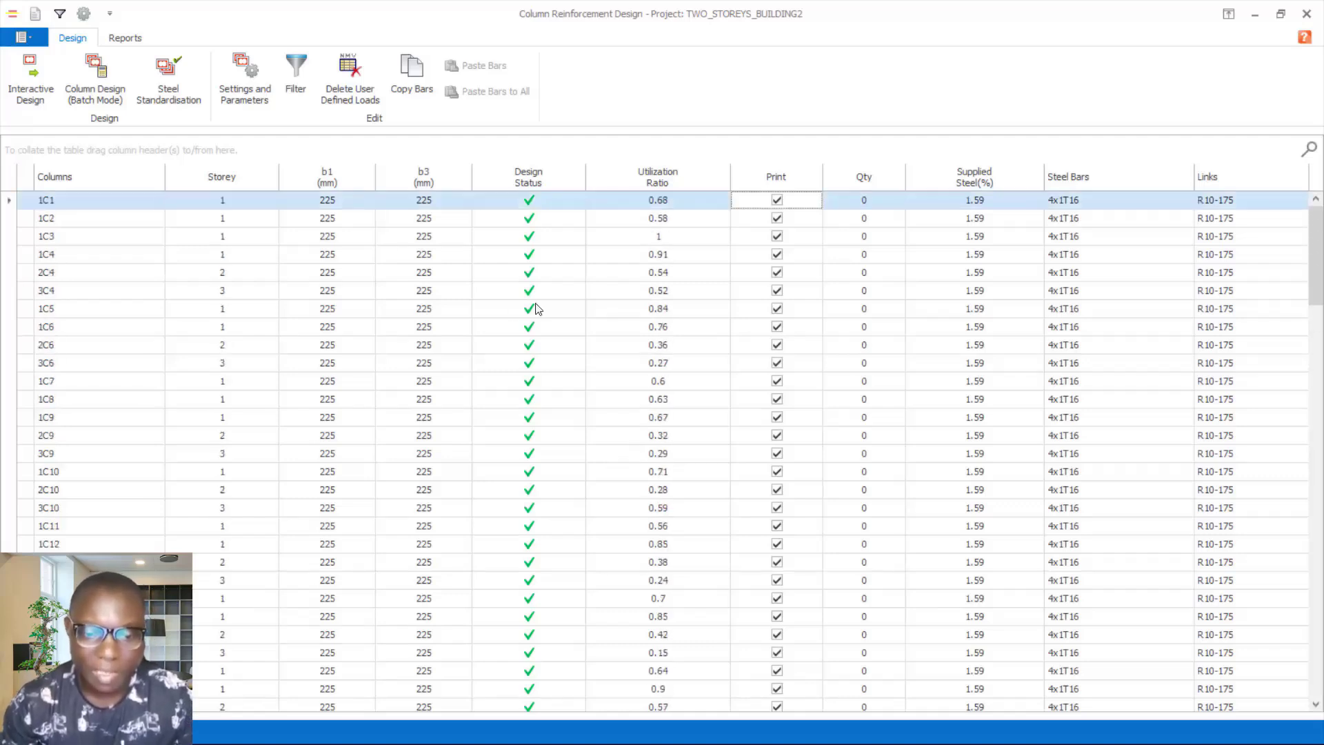
click(661, 241)
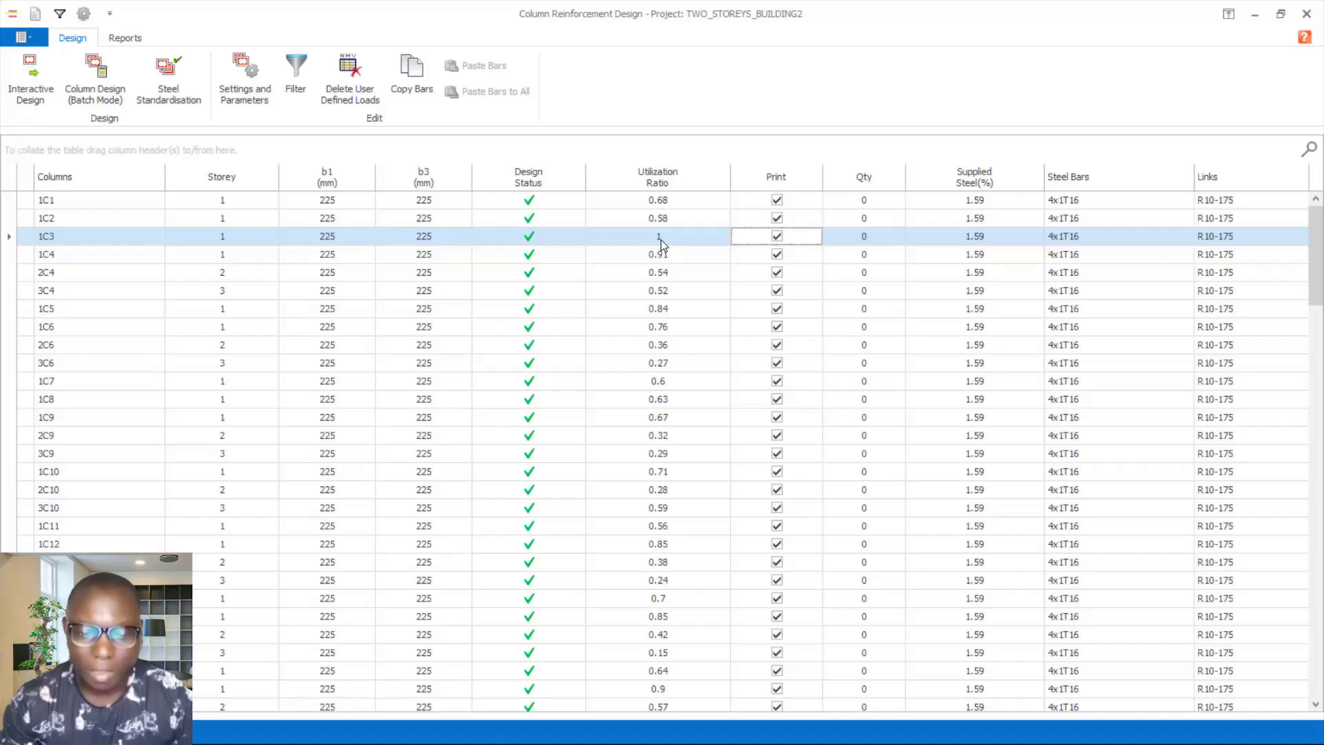
Open the interactive design of storey 1 column 1C3, run the reinforcement design with its existing section and close the results
click(660, 259)
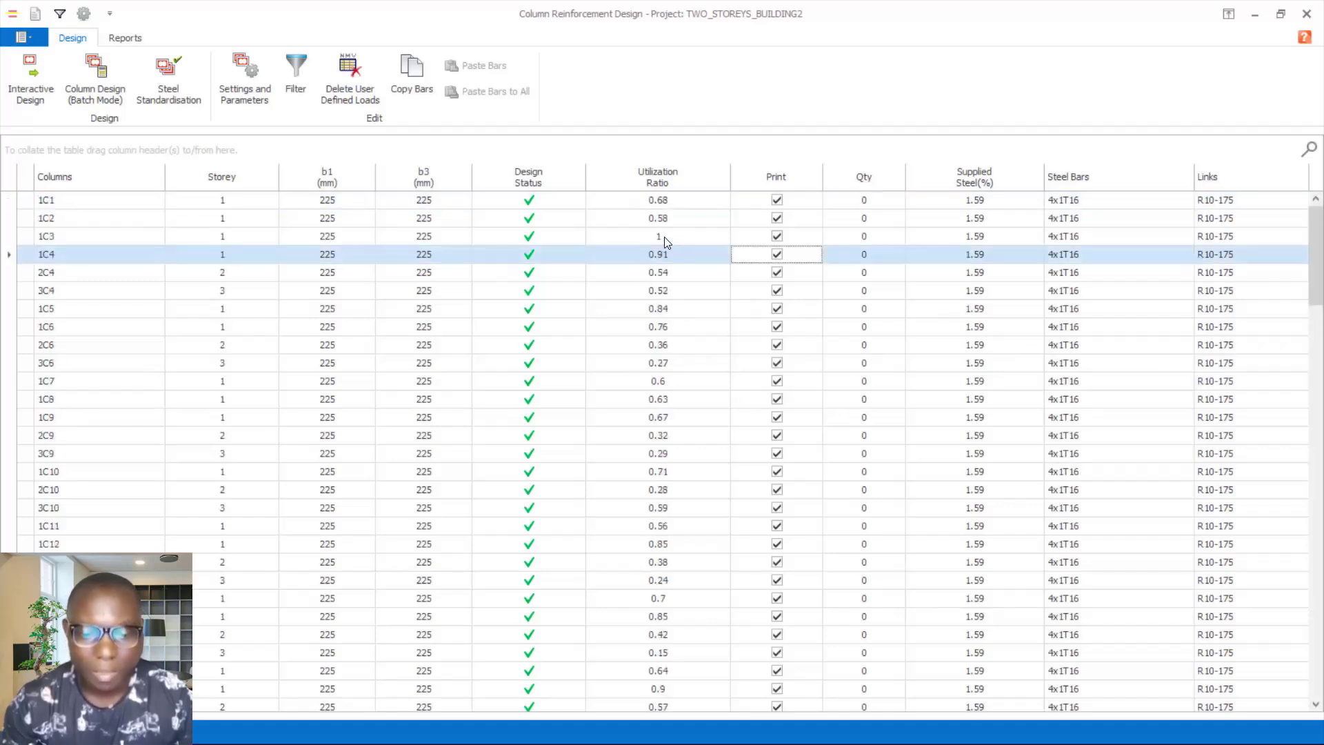
click(666, 239)
scroll(884, 298, down, 13)
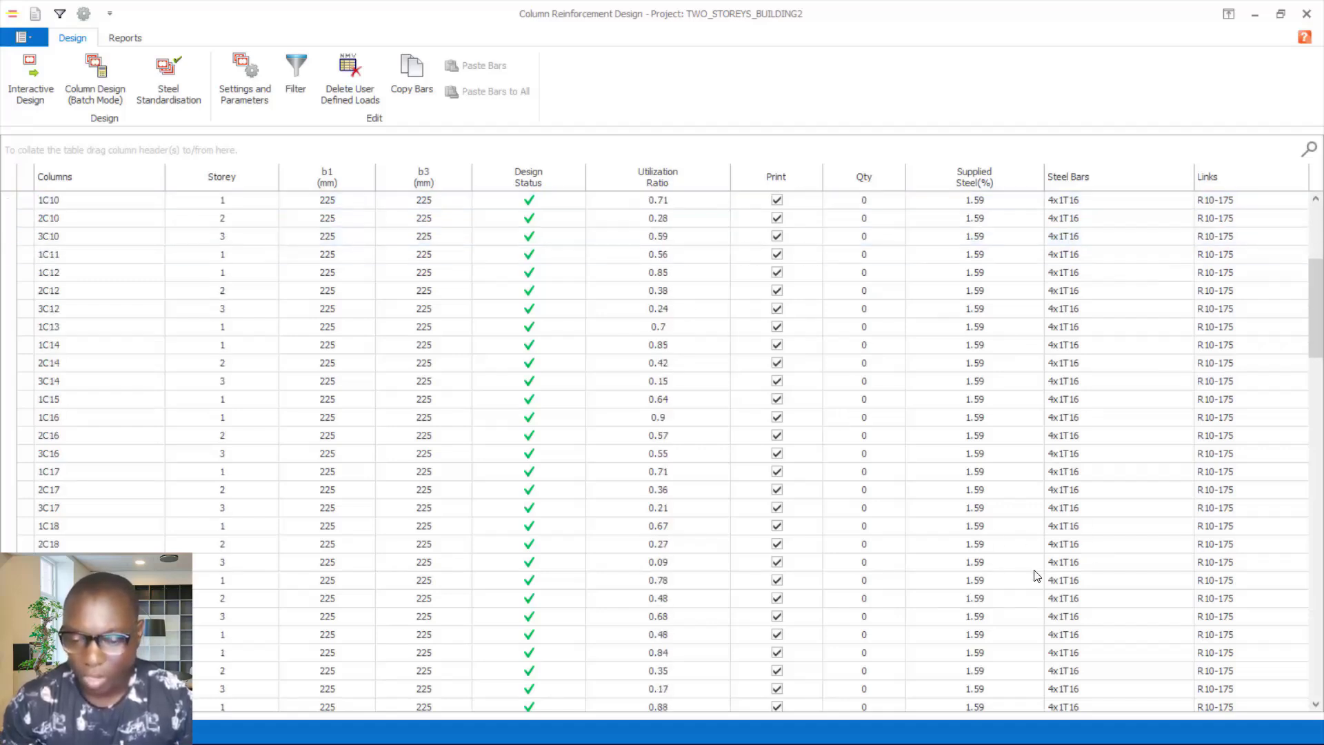
scroll(671, 393, up, 13)
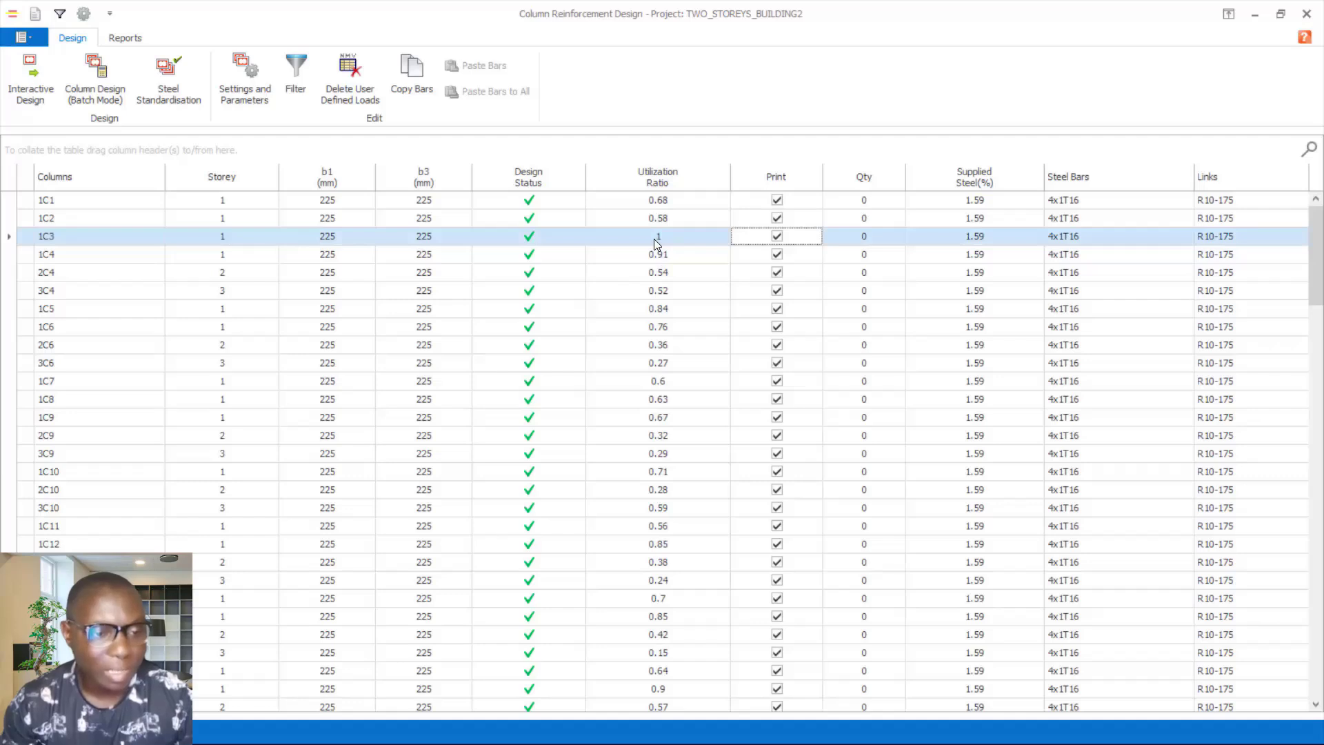
click(25, 96)
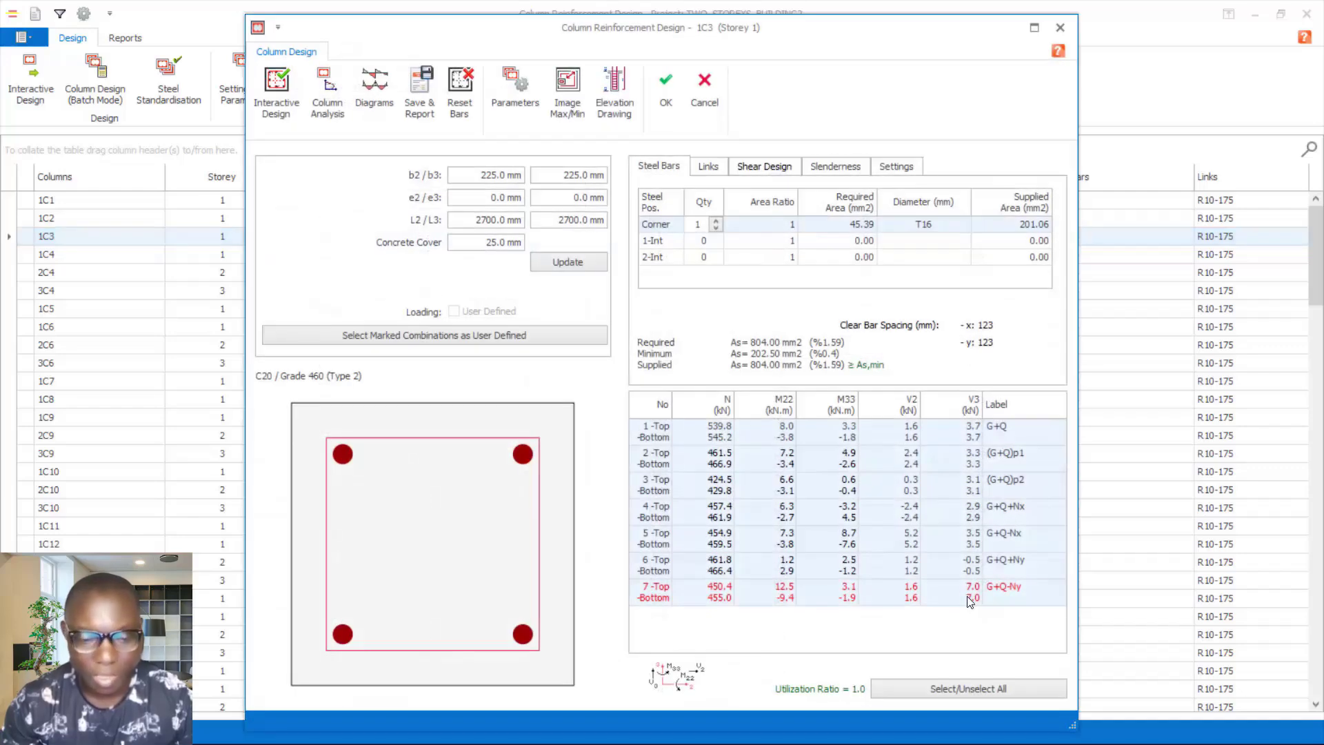
click(276, 92)
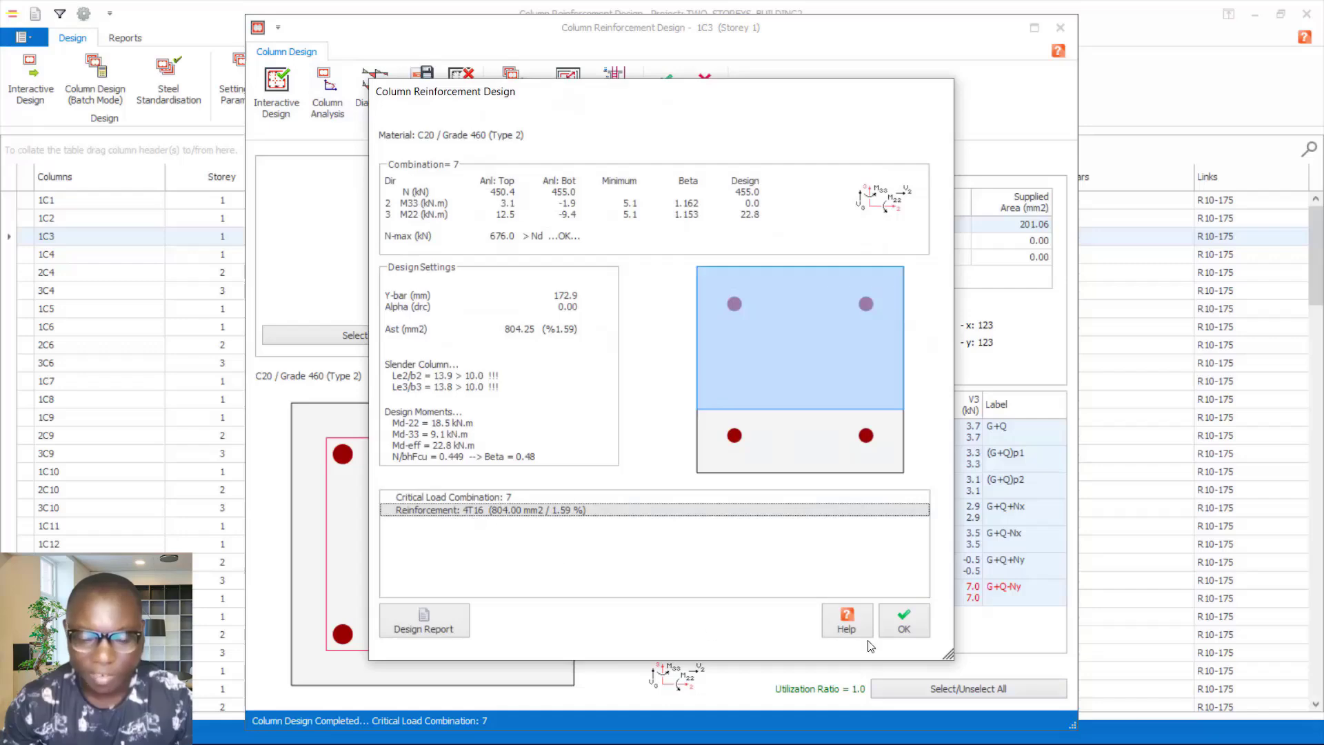
click(901, 624)
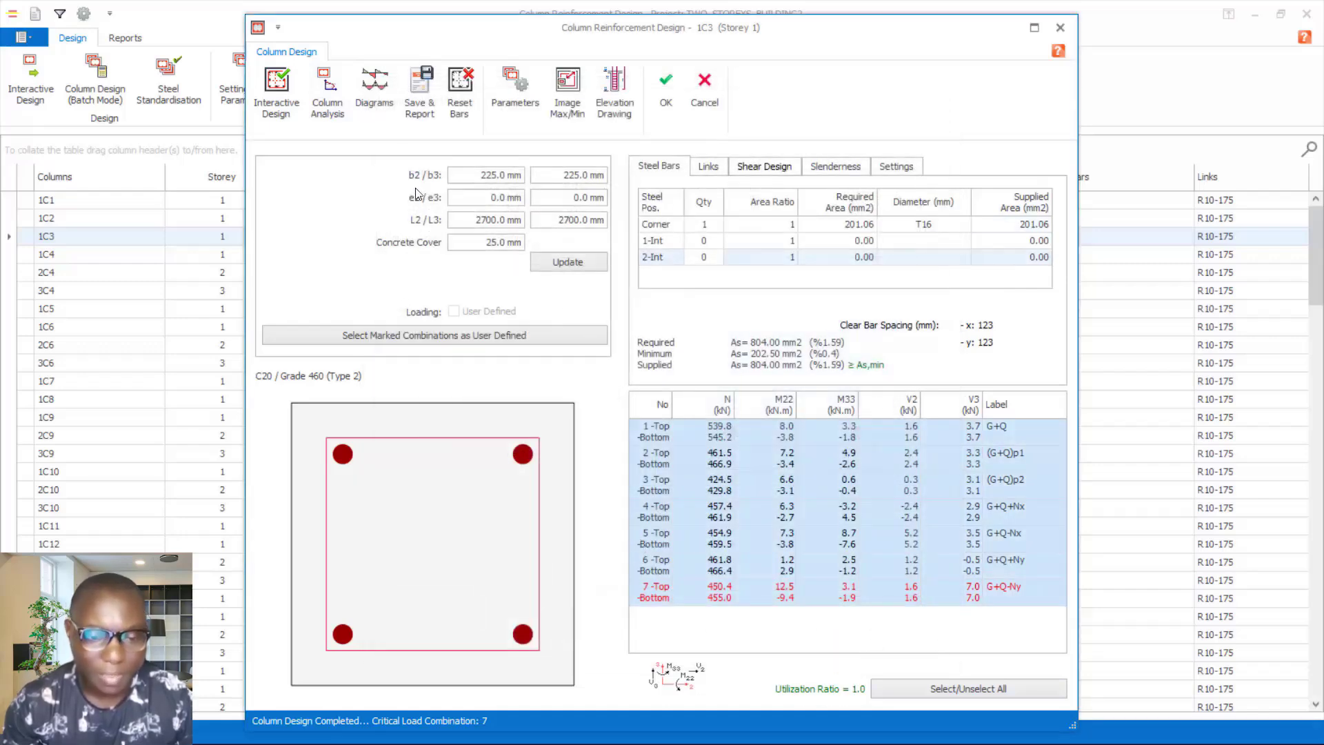
Set both section dimensions b2 and b3 of column 1C3 to 250 mm, update the section and rerun its reinforcement design
click(510, 177)
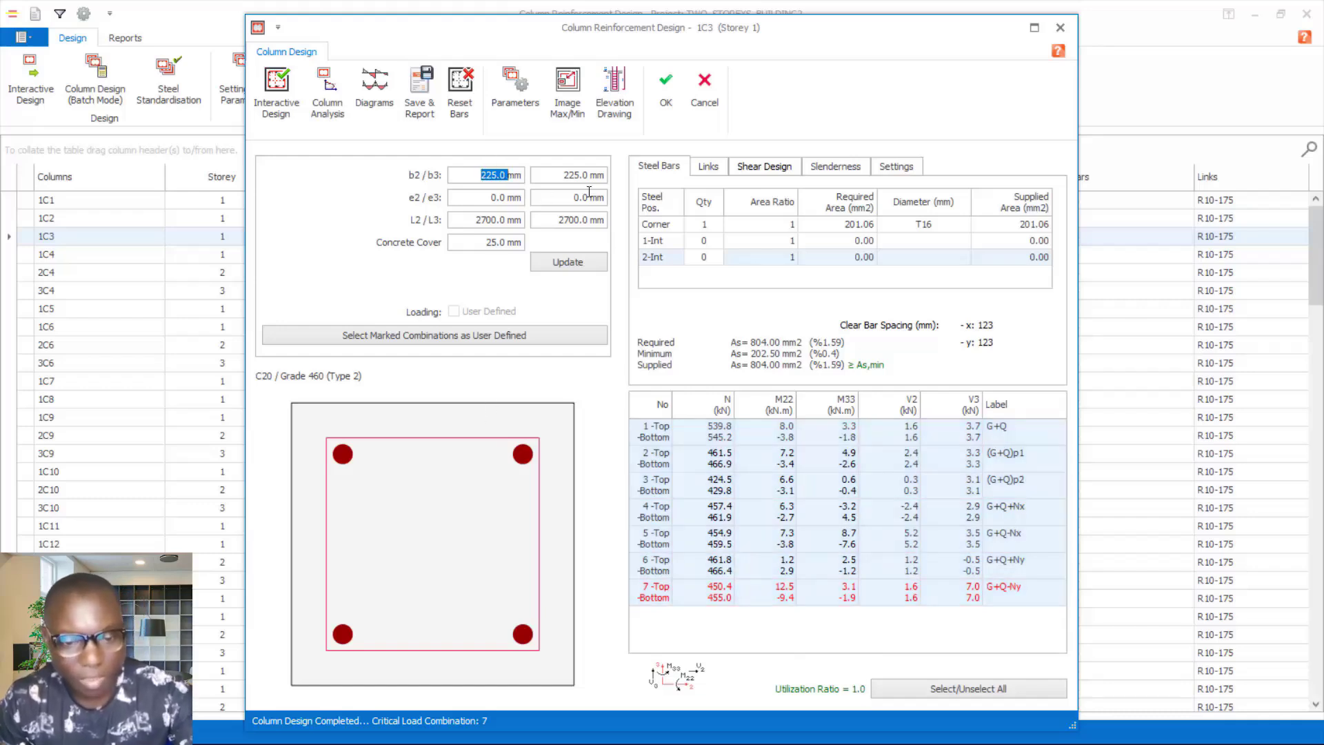
click(568, 177)
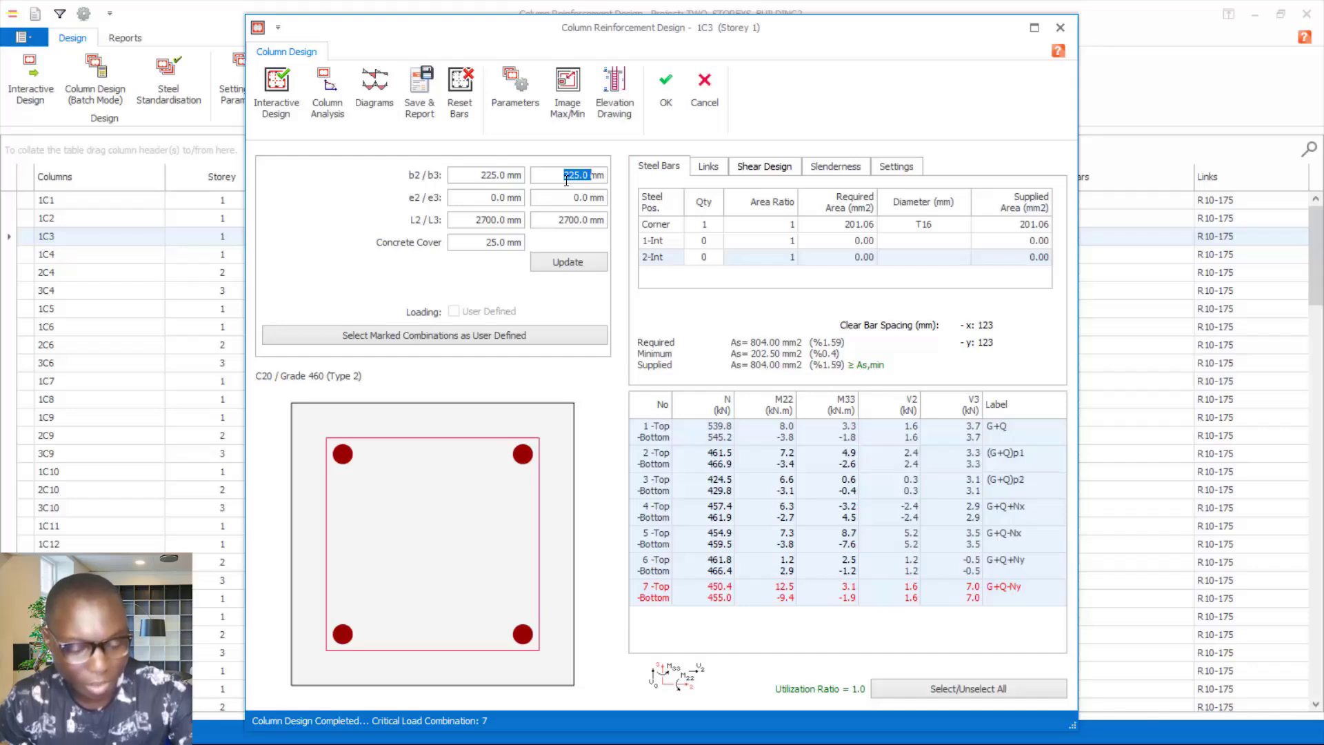
text(25)
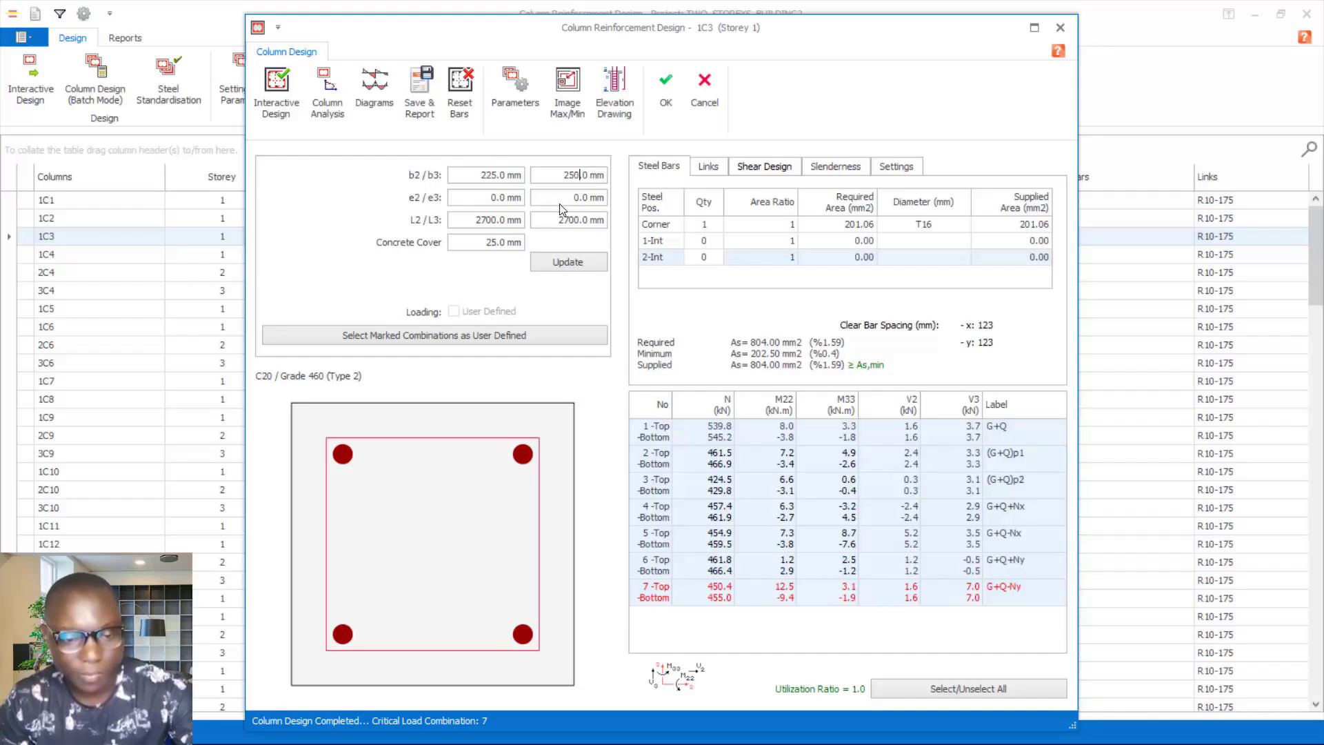
click(500, 177)
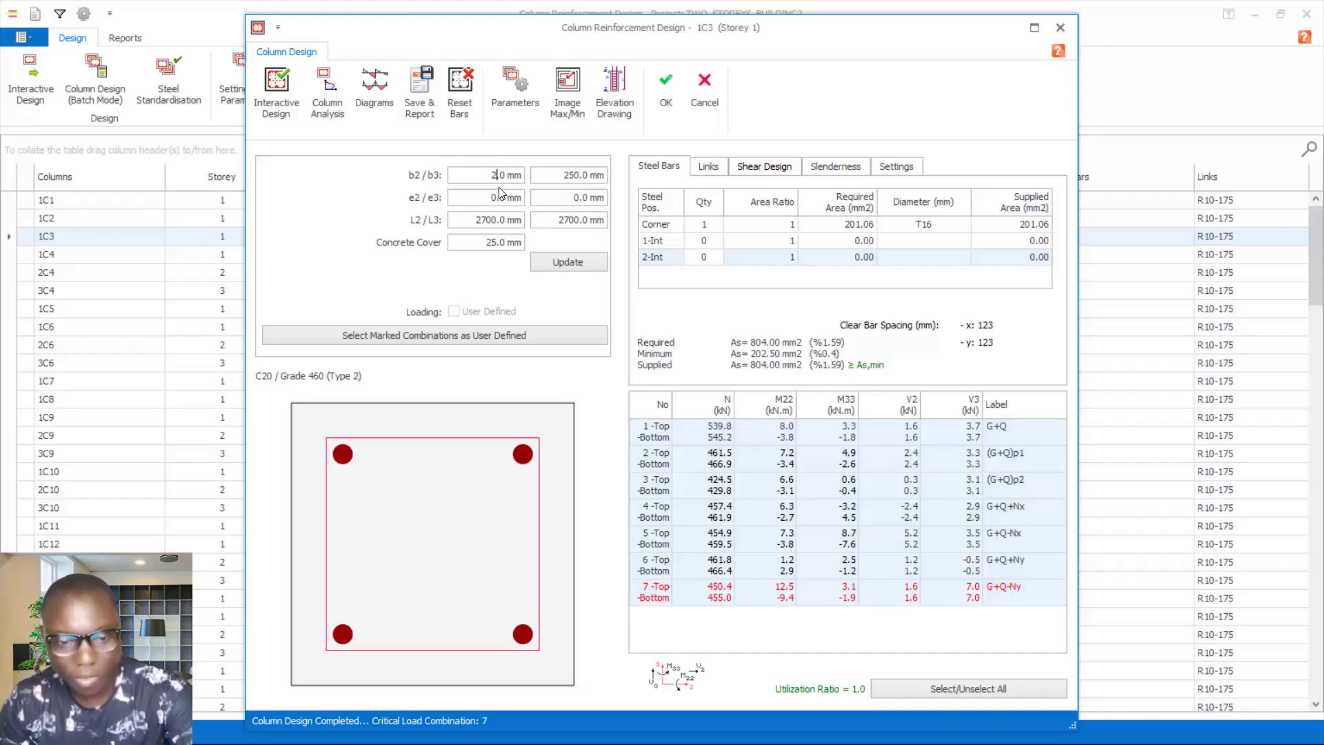
text(250)
click(567, 262)
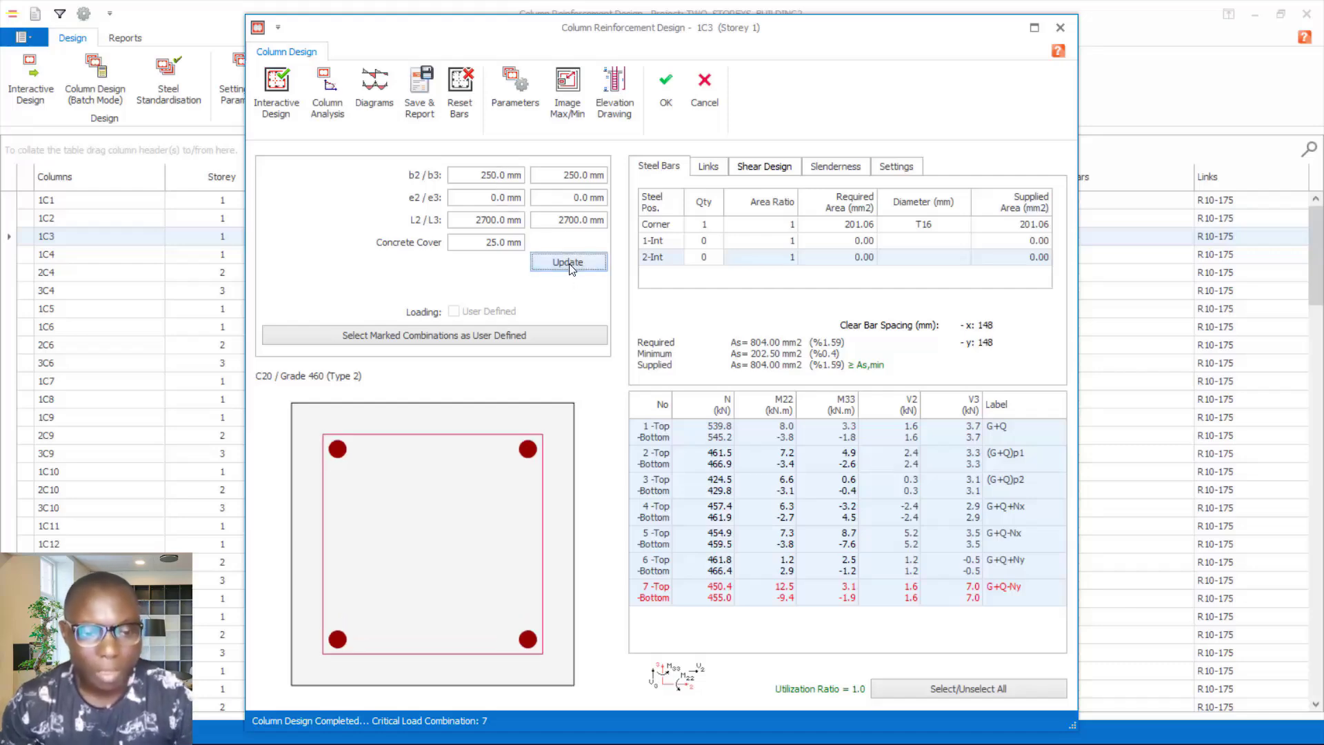
click(327, 90)
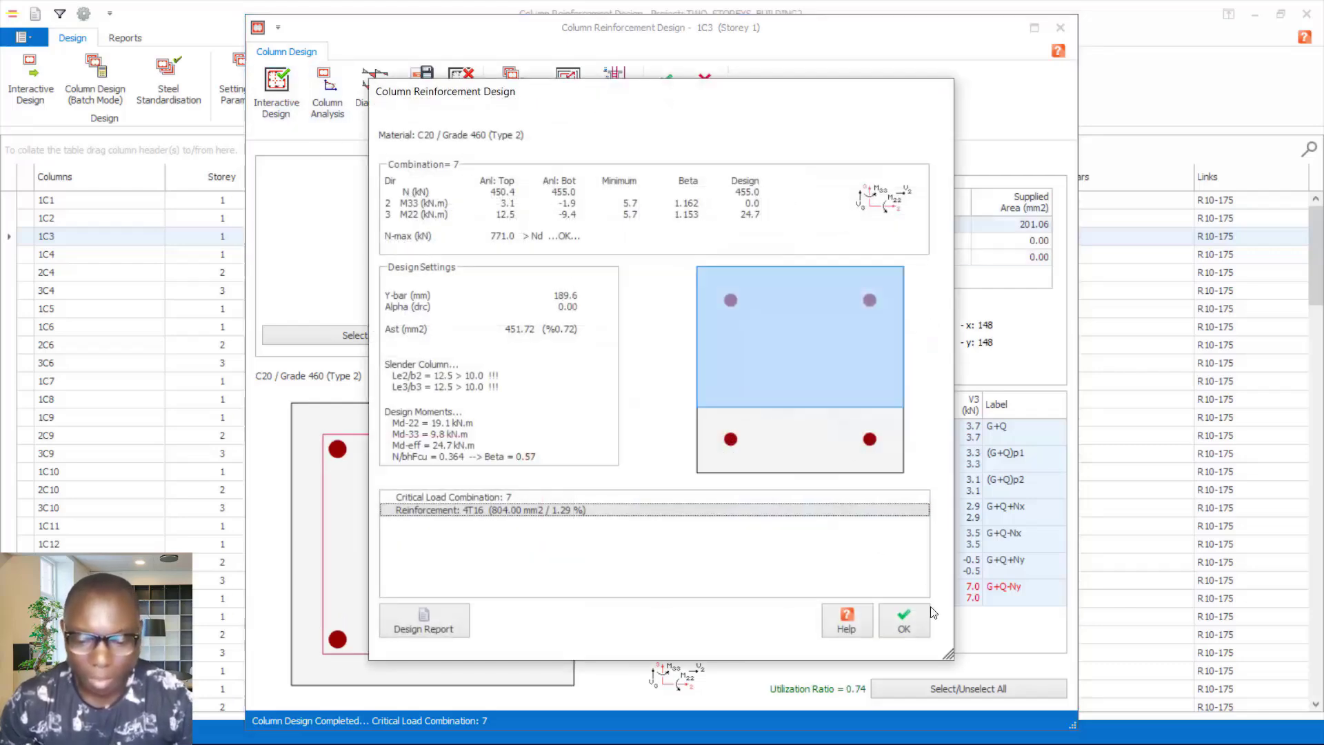
click(908, 623)
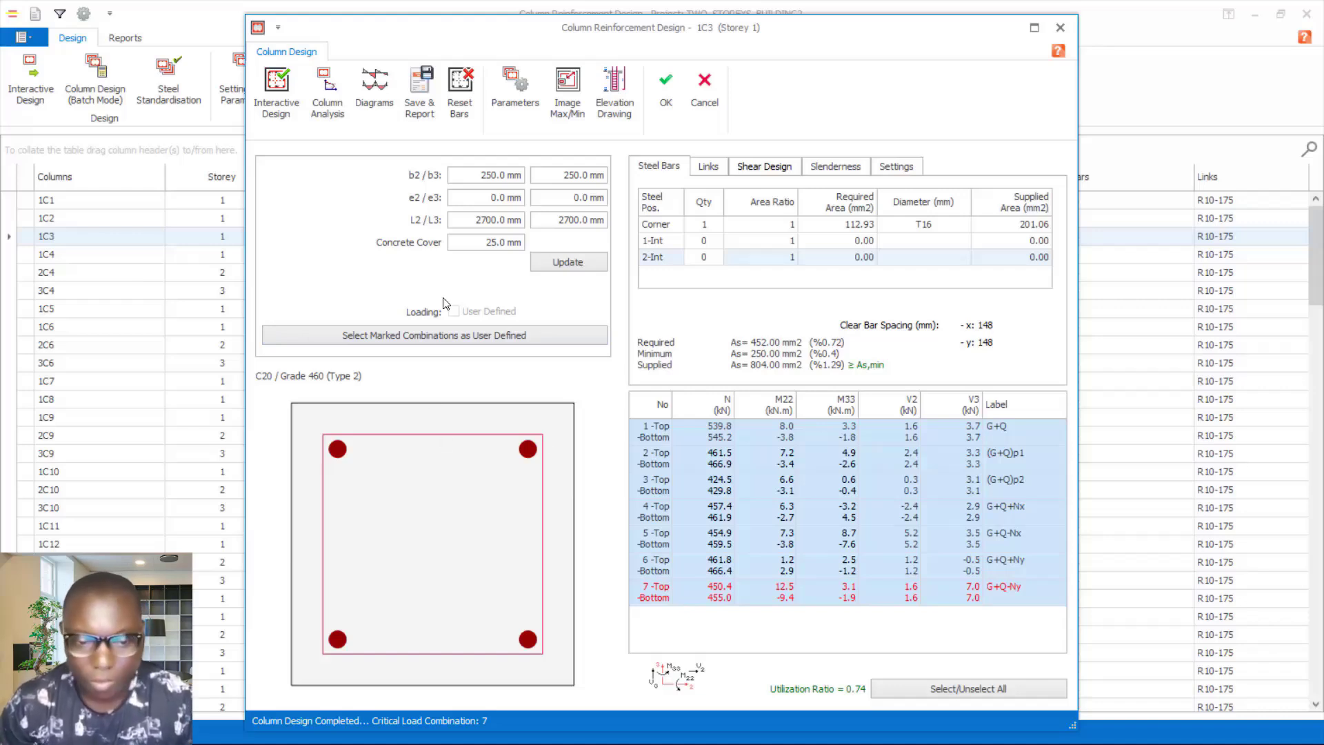
Try a 230 mm by 230 mm section for column 1C3, update it and run the reinforcement design again
double_click(484, 175)
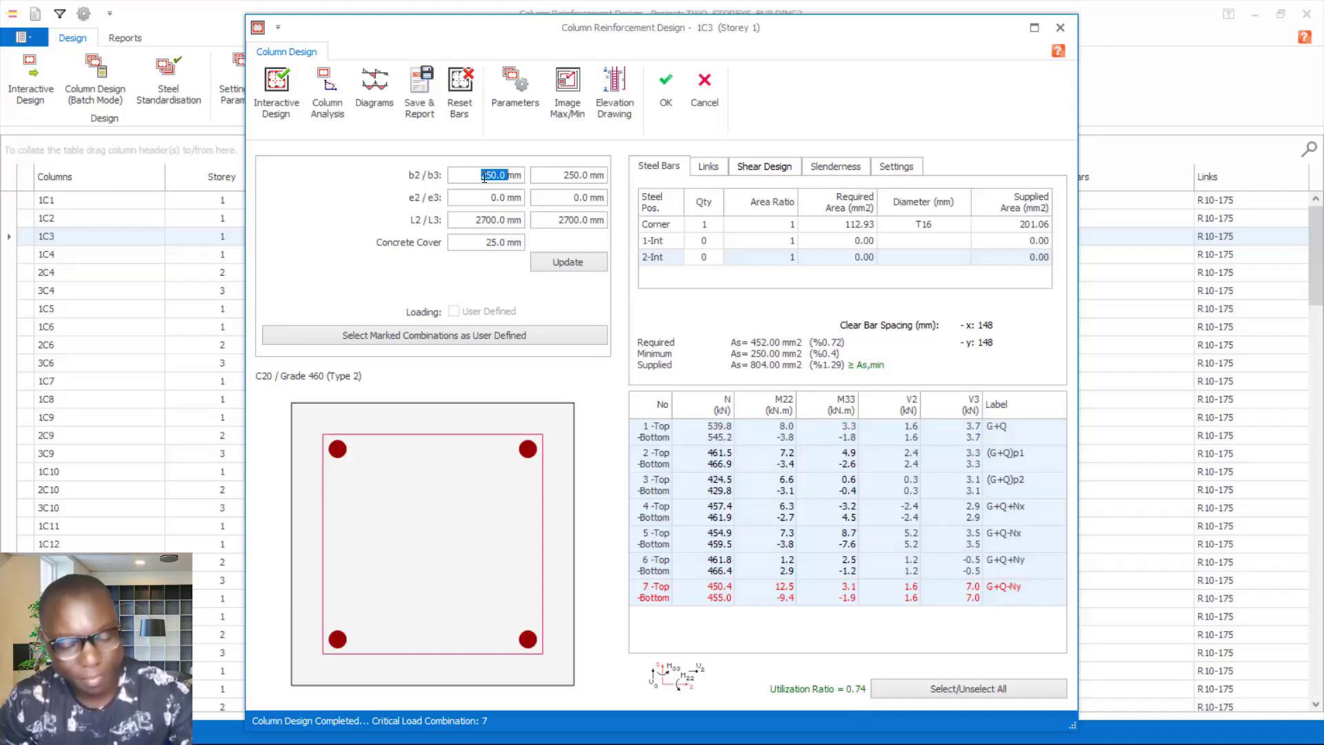
text(23)
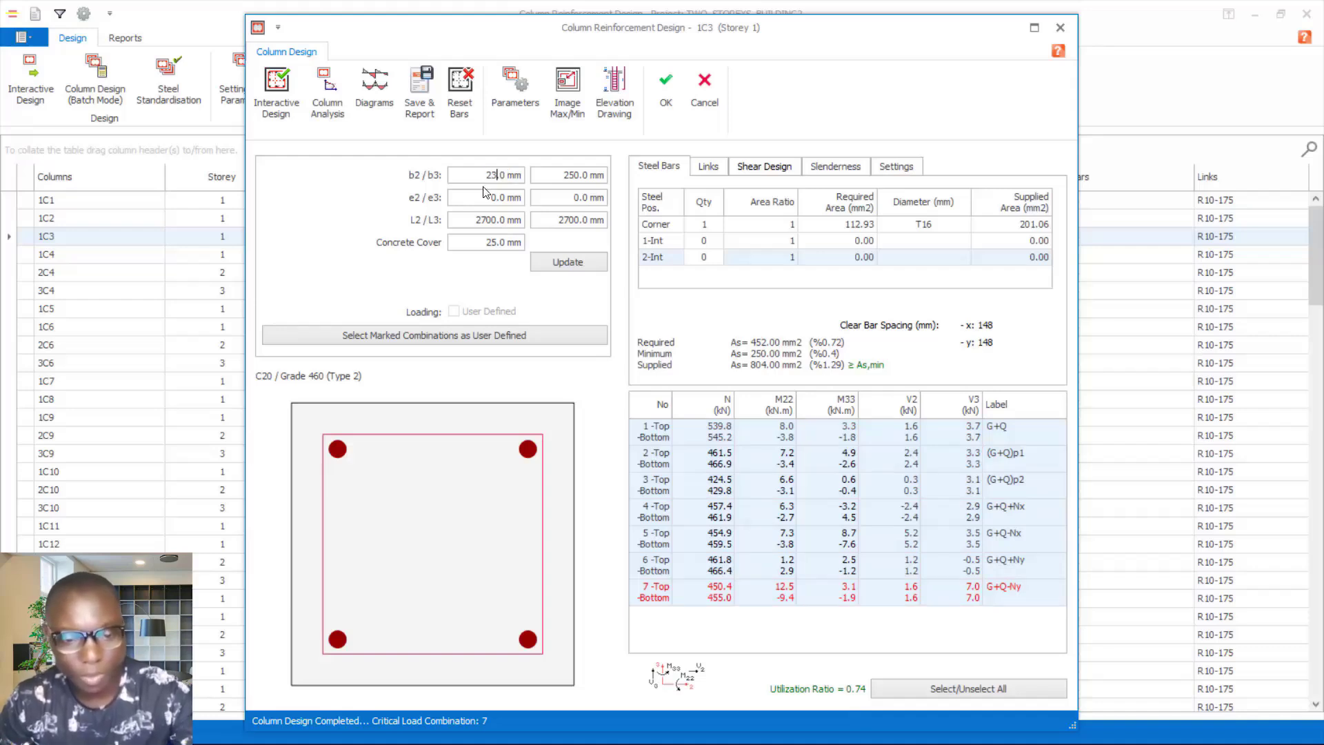
text(0)
double_click(563, 180)
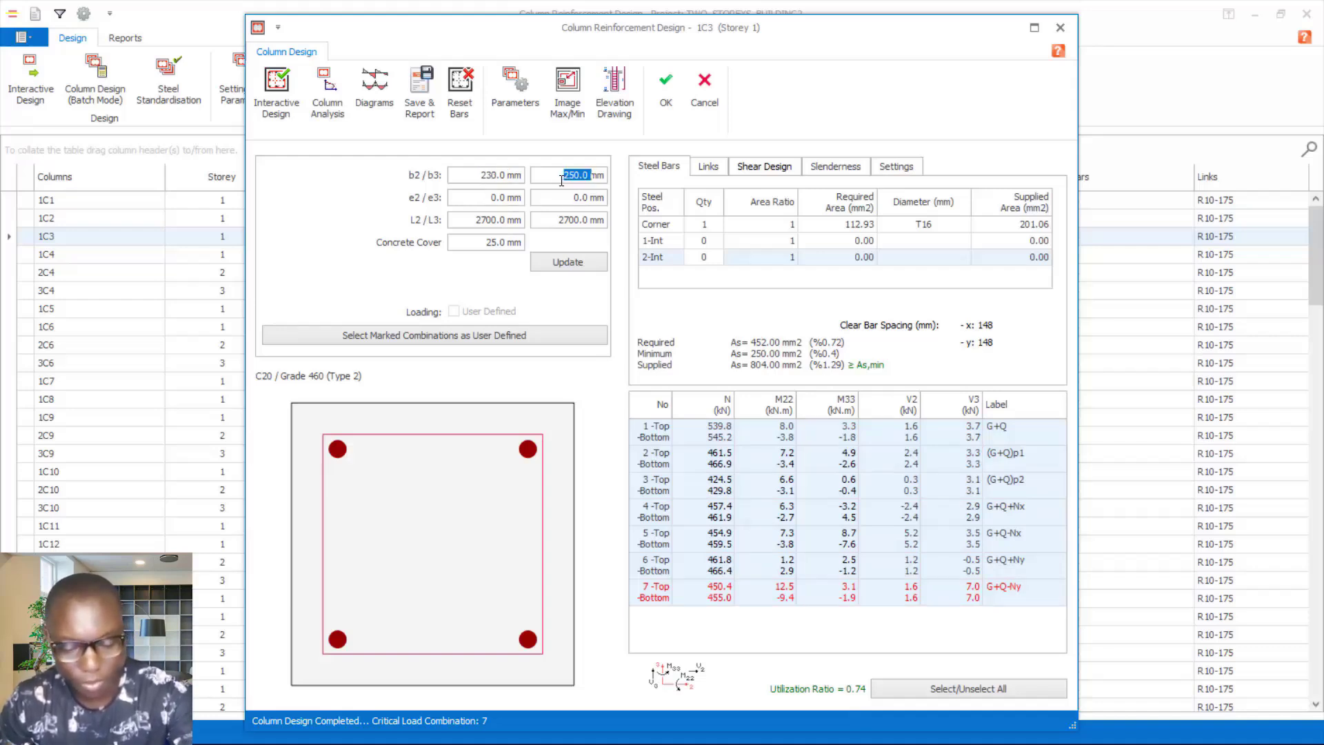
text(230)
click(568, 262)
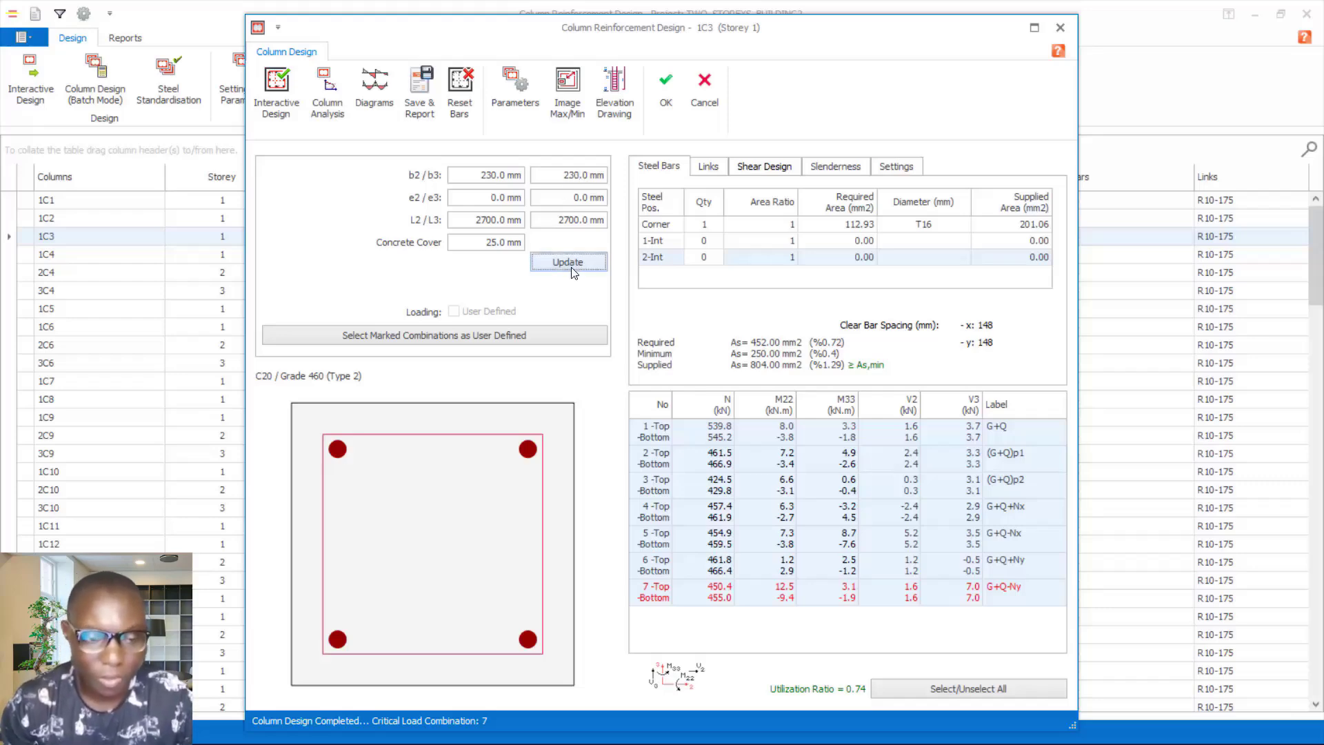
click(276, 100)
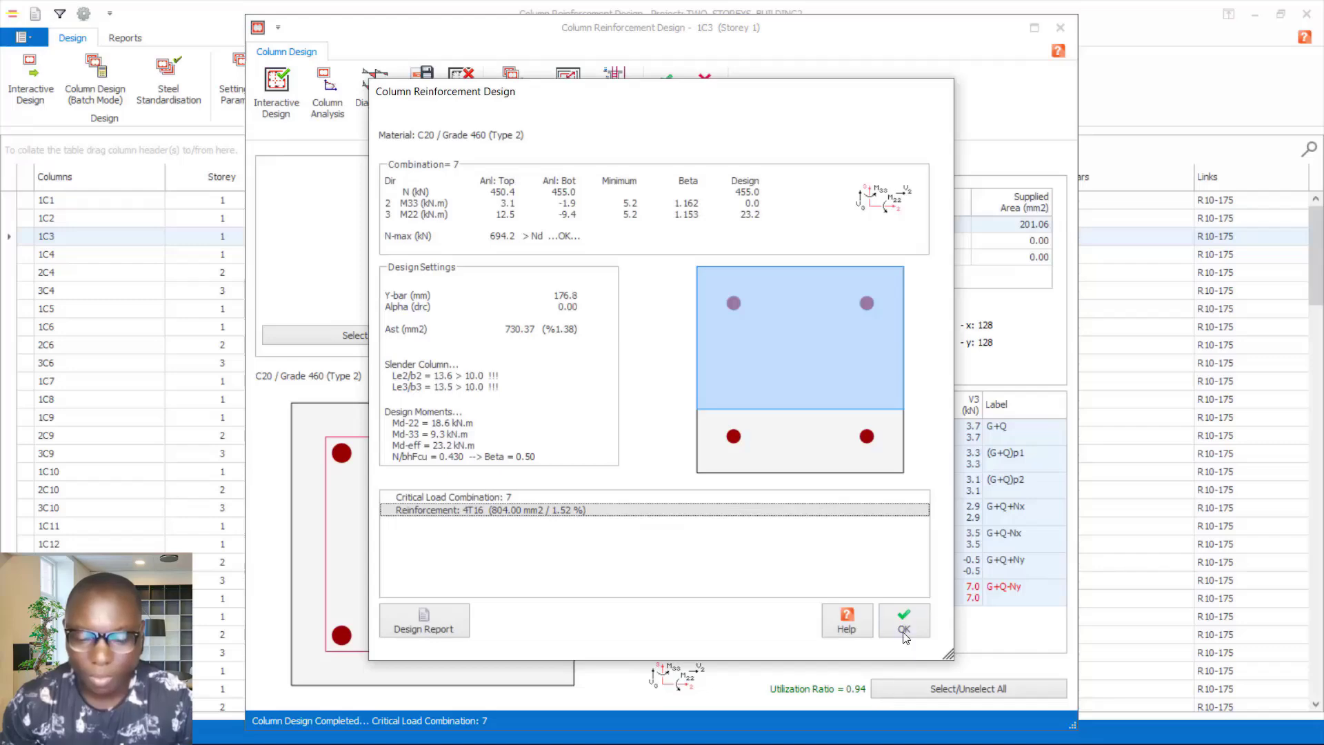
click(904, 631)
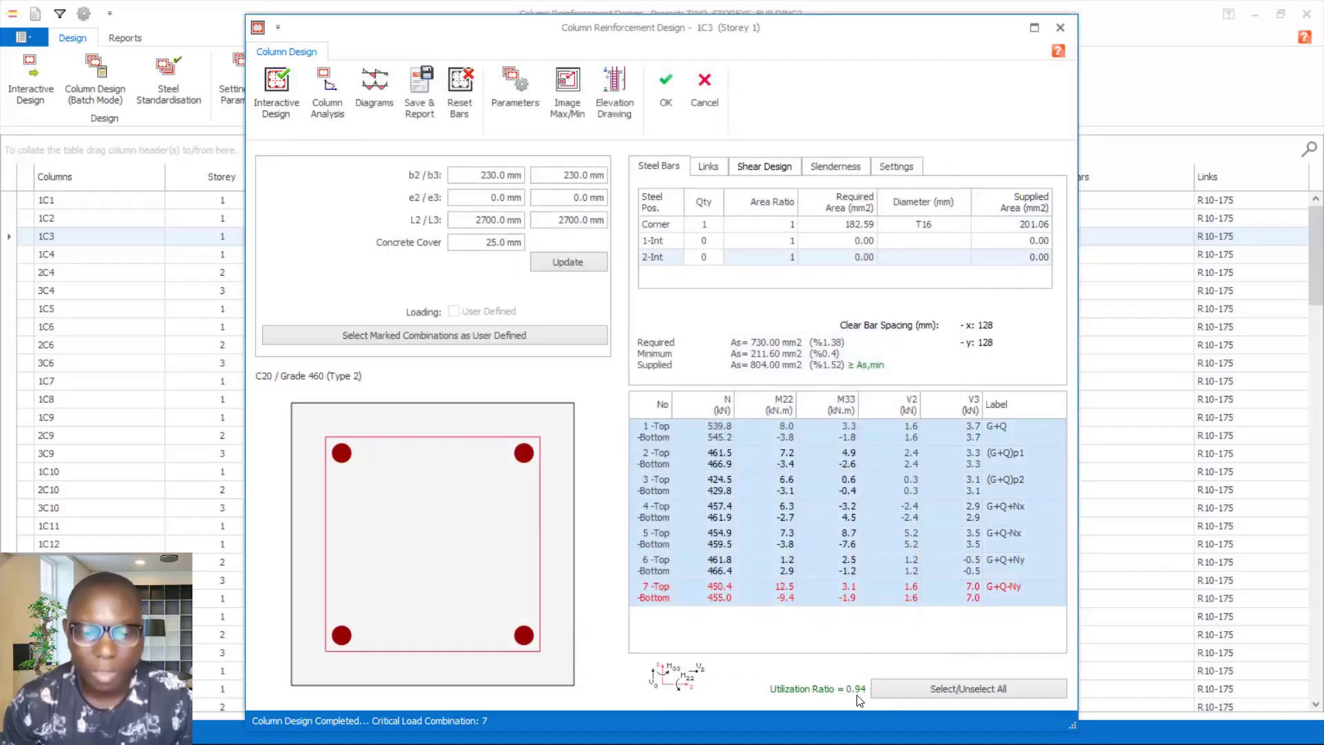
Change the b2 and b3 dimensions of column 1C3 back to 250 mm, update the section and redesign its reinforcement
double_click(489, 175)
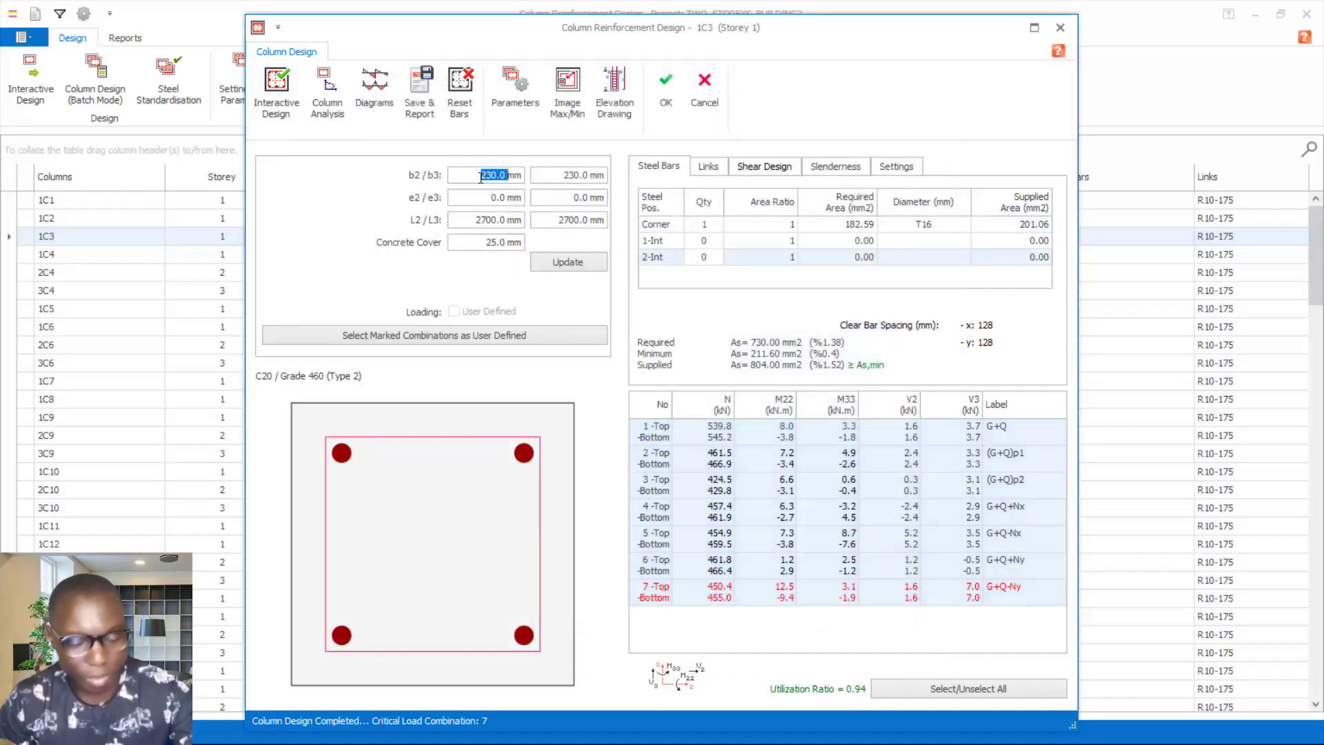
text(2)
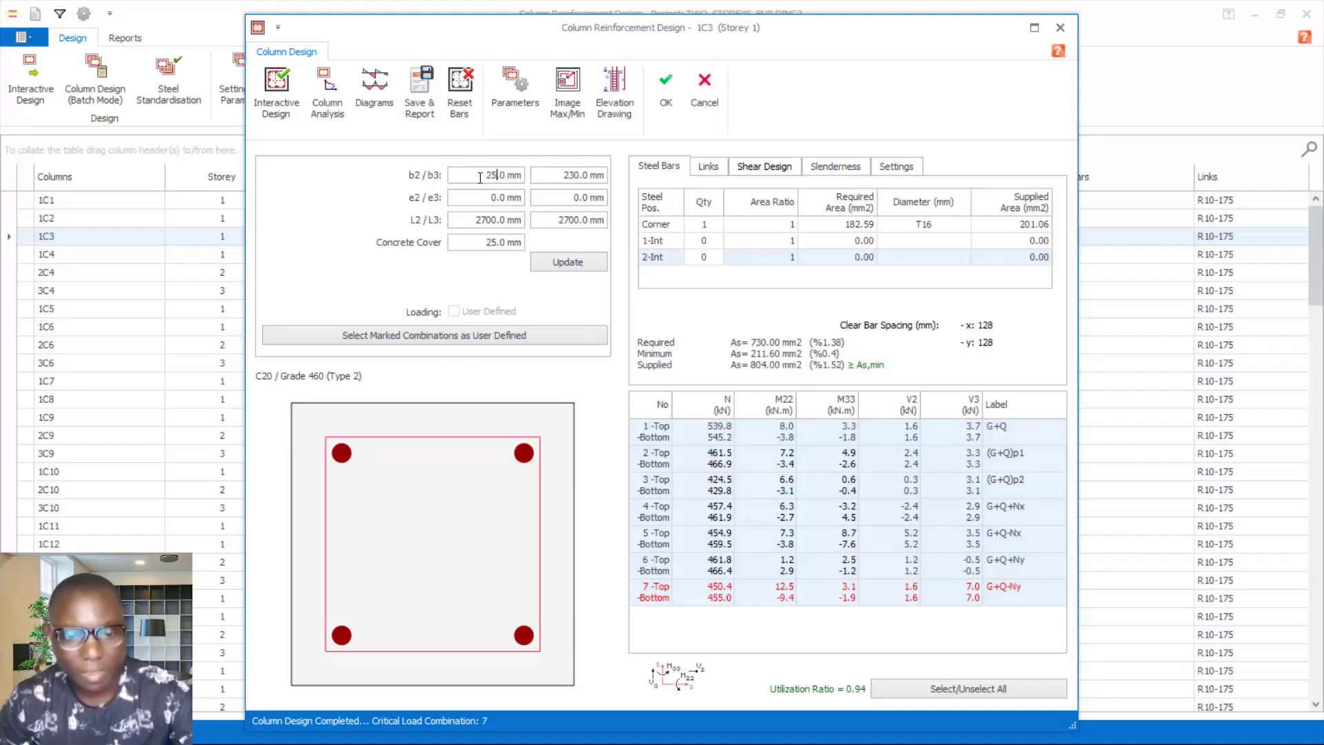
double_click(573, 175)
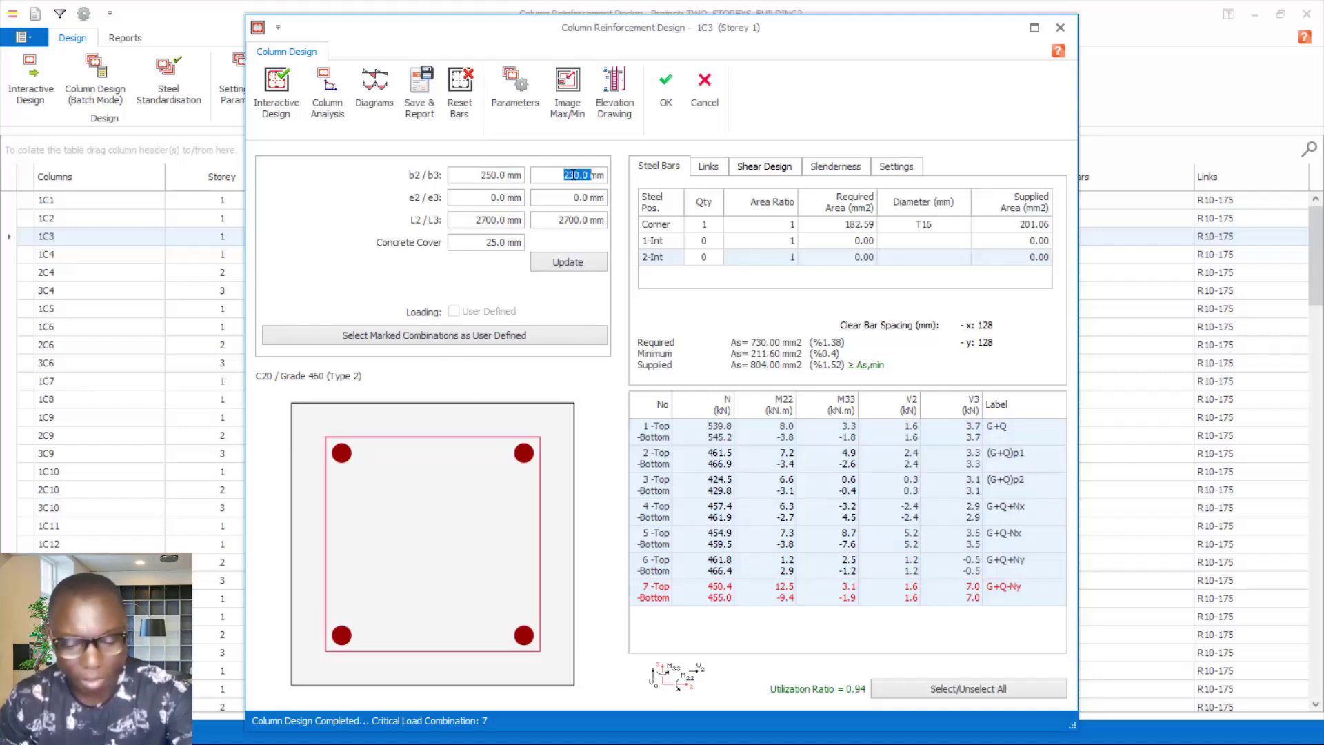
text(25)
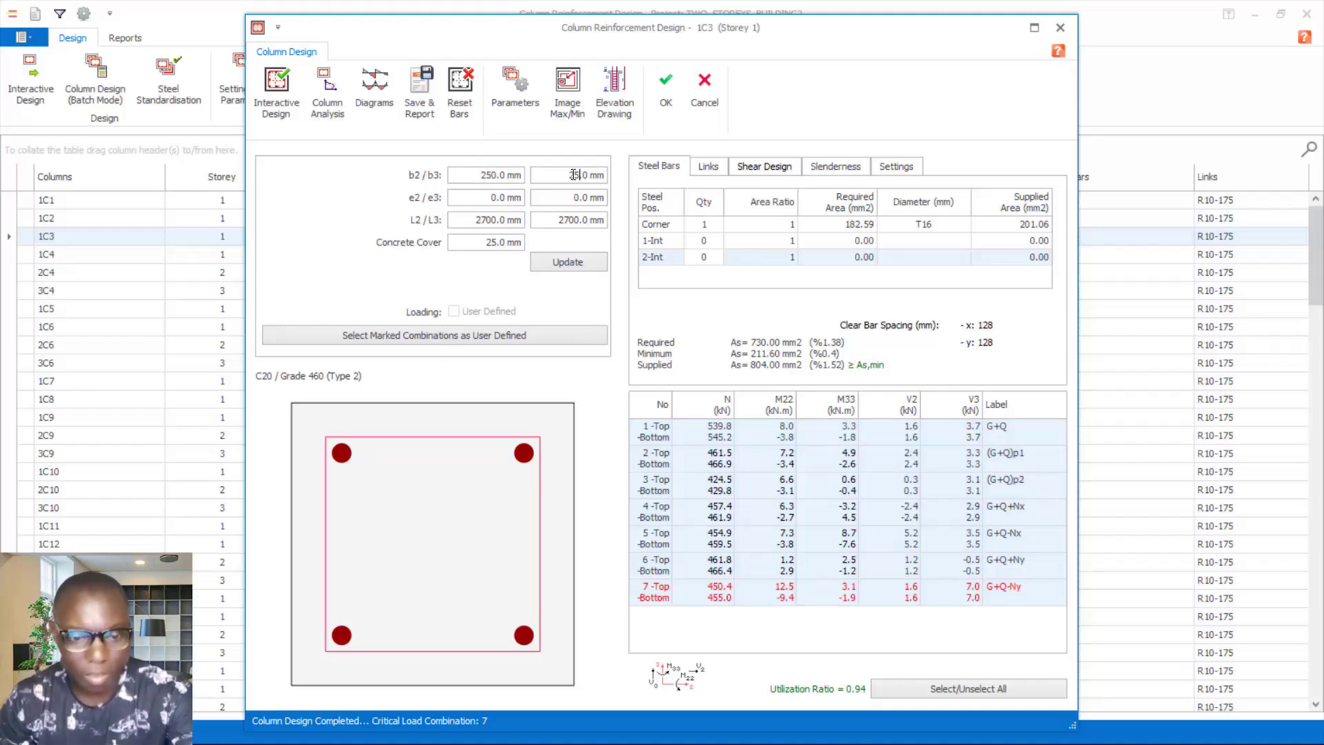
click(575, 262)
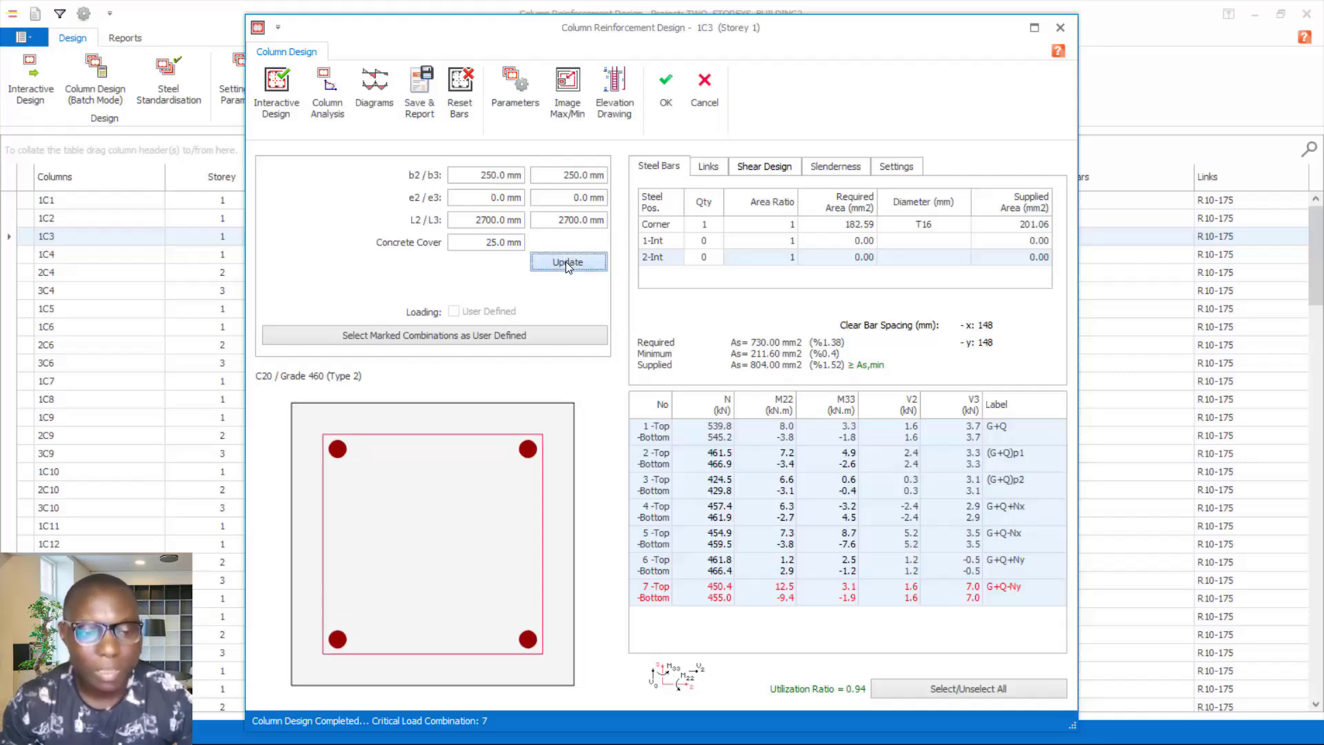
click(267, 96)
click(898, 618)
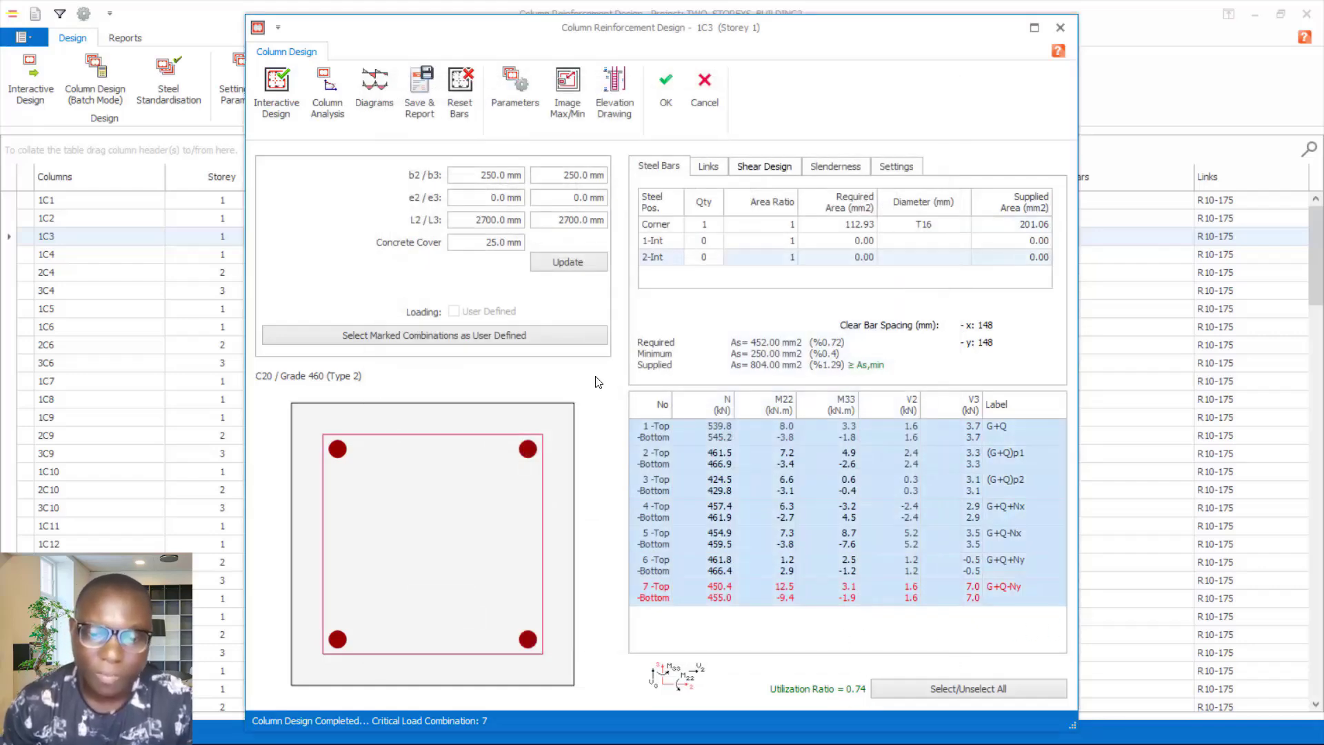
Accept the redesigned column 1C3 and agree to invalidate the building analysis results
click(666, 110)
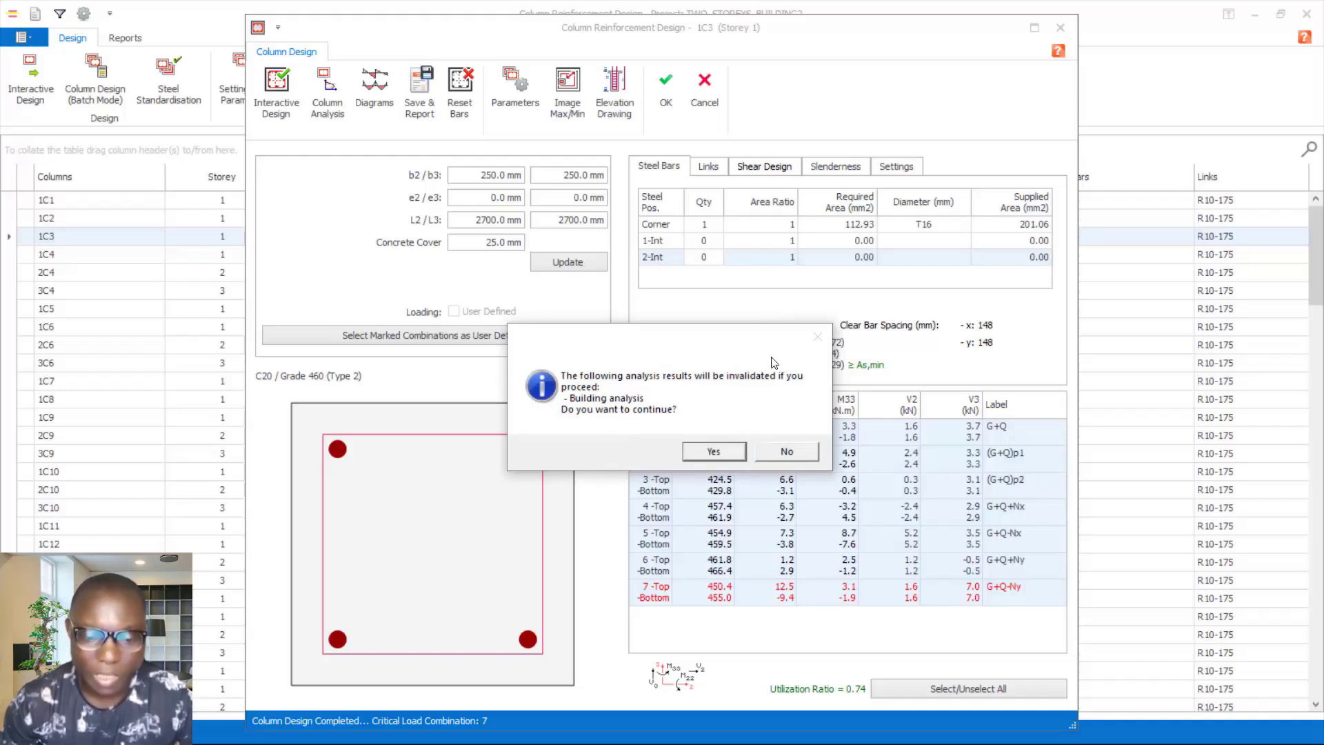
drag(701, 343, 675, 173)
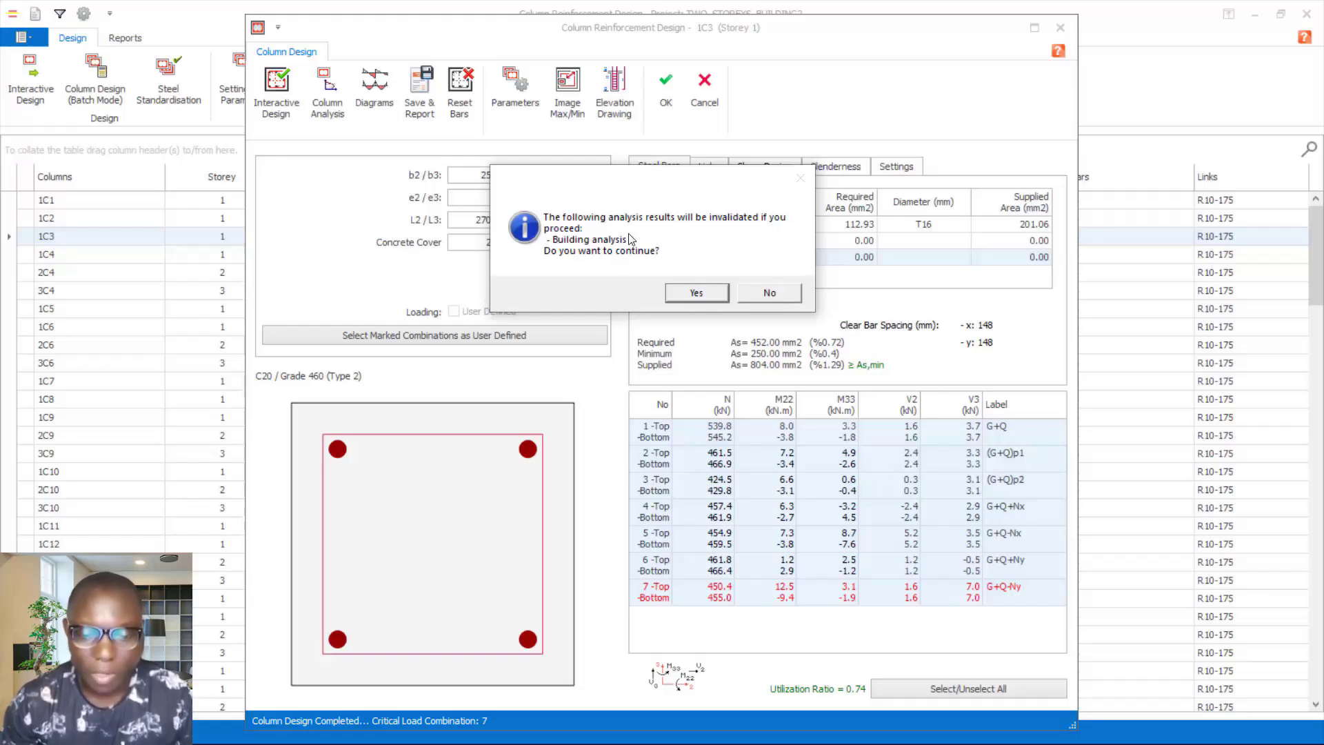
click(771, 292)
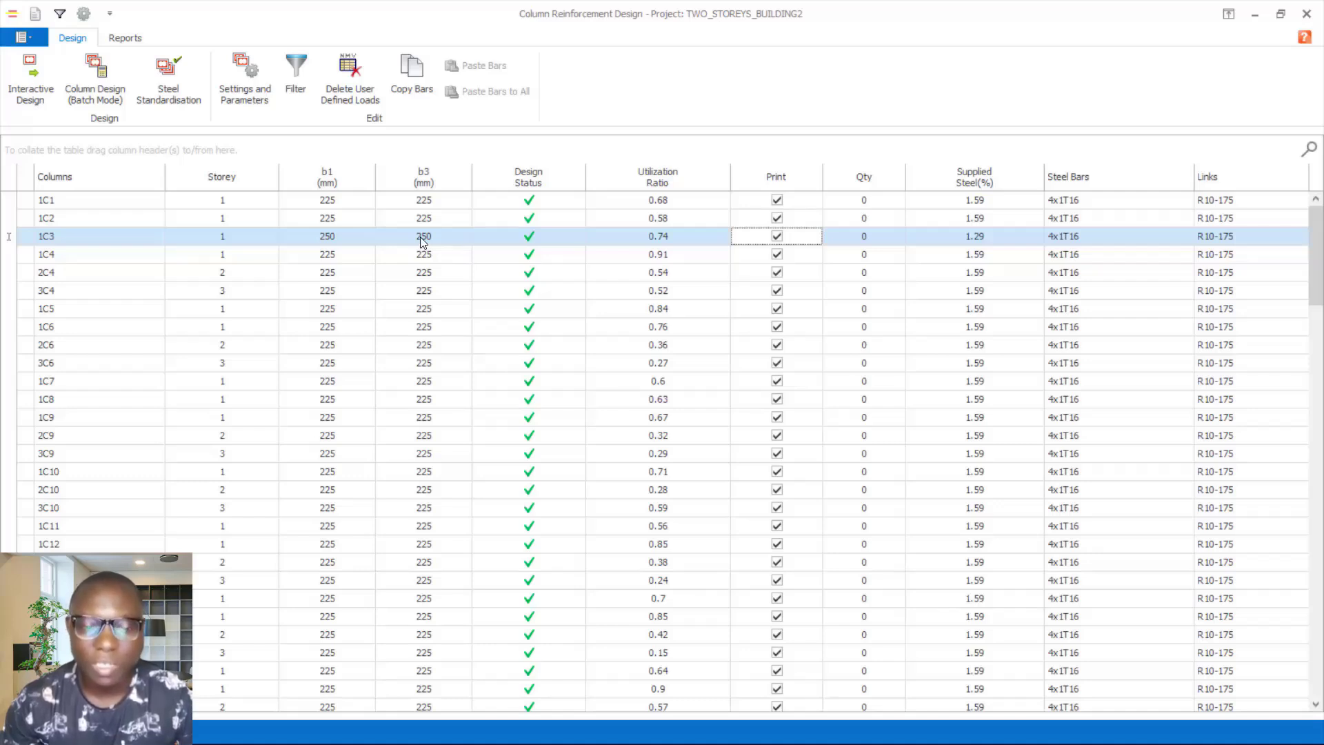
Review the section sizes, design status, utilization ratios and links throughout the column list
scroll(613, 458, down, 13)
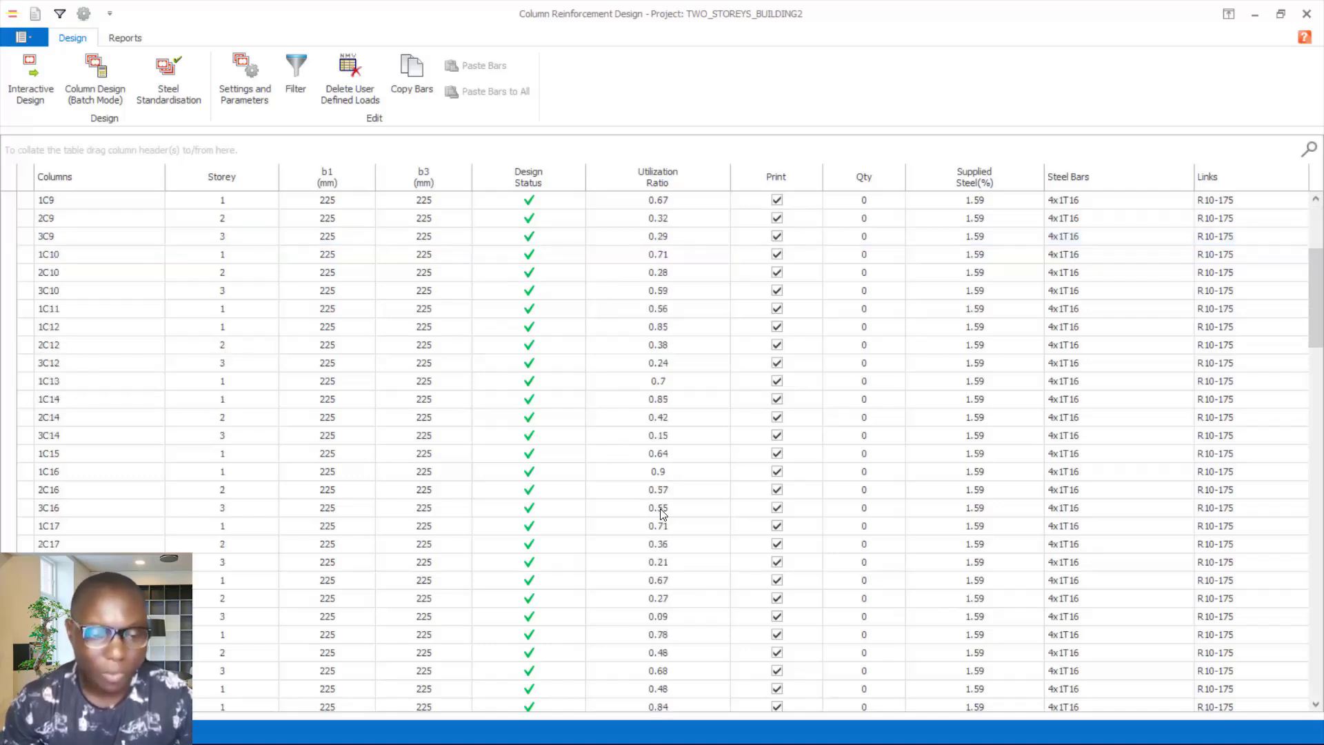
scroll(501, 443, up, 11)
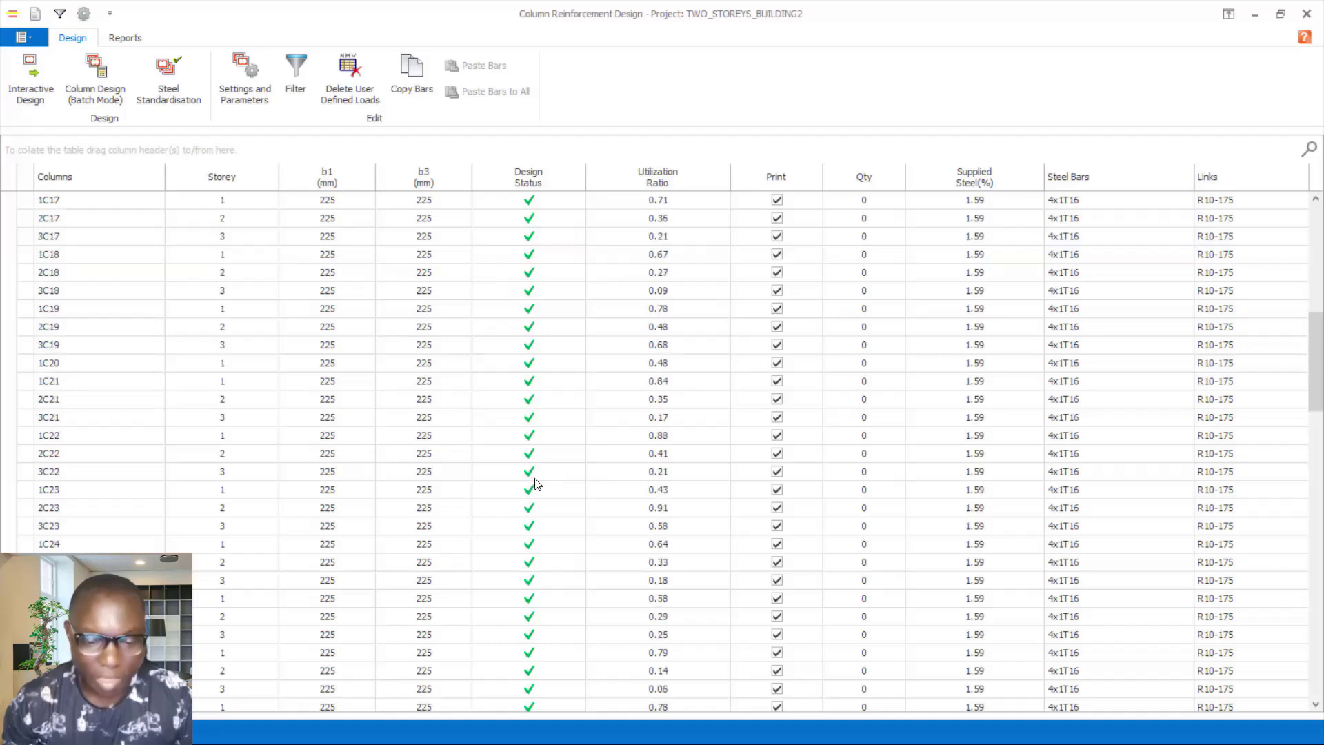
scroll(550, 484, up, 3)
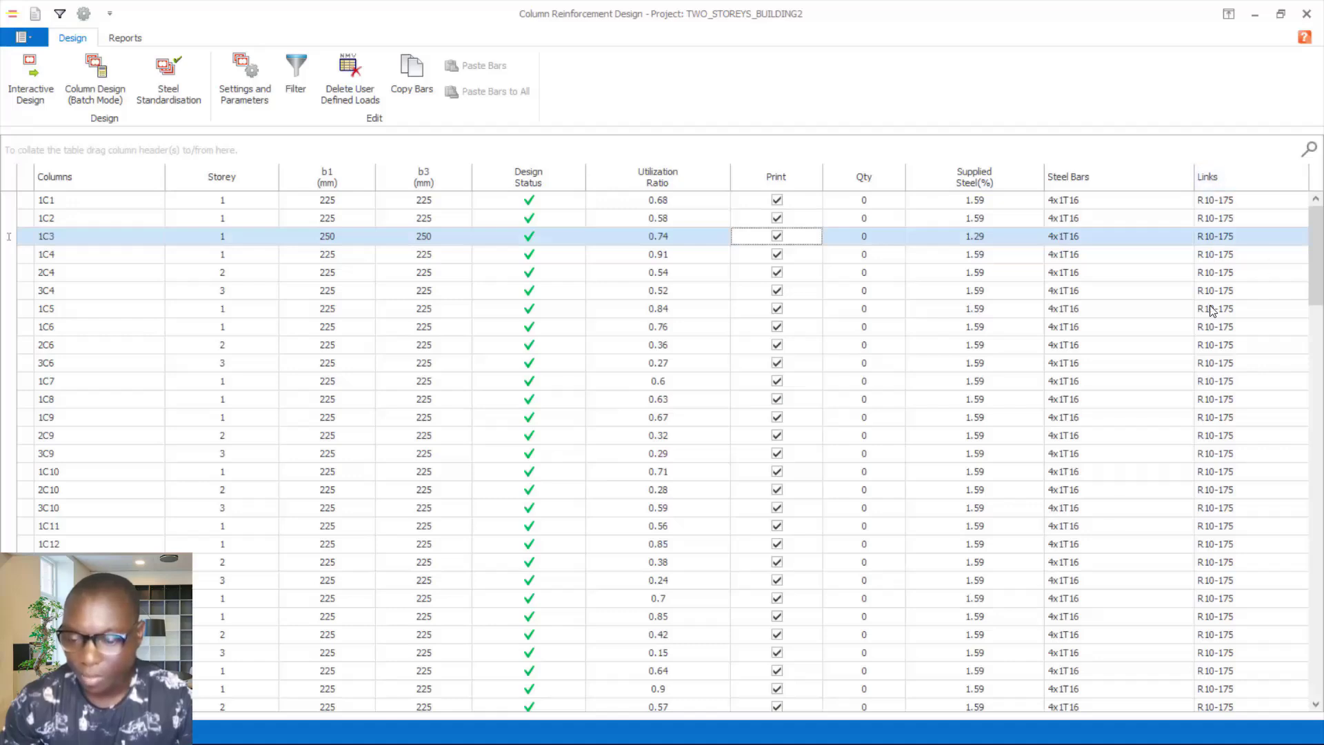
scroll(1213, 628, down, 4)
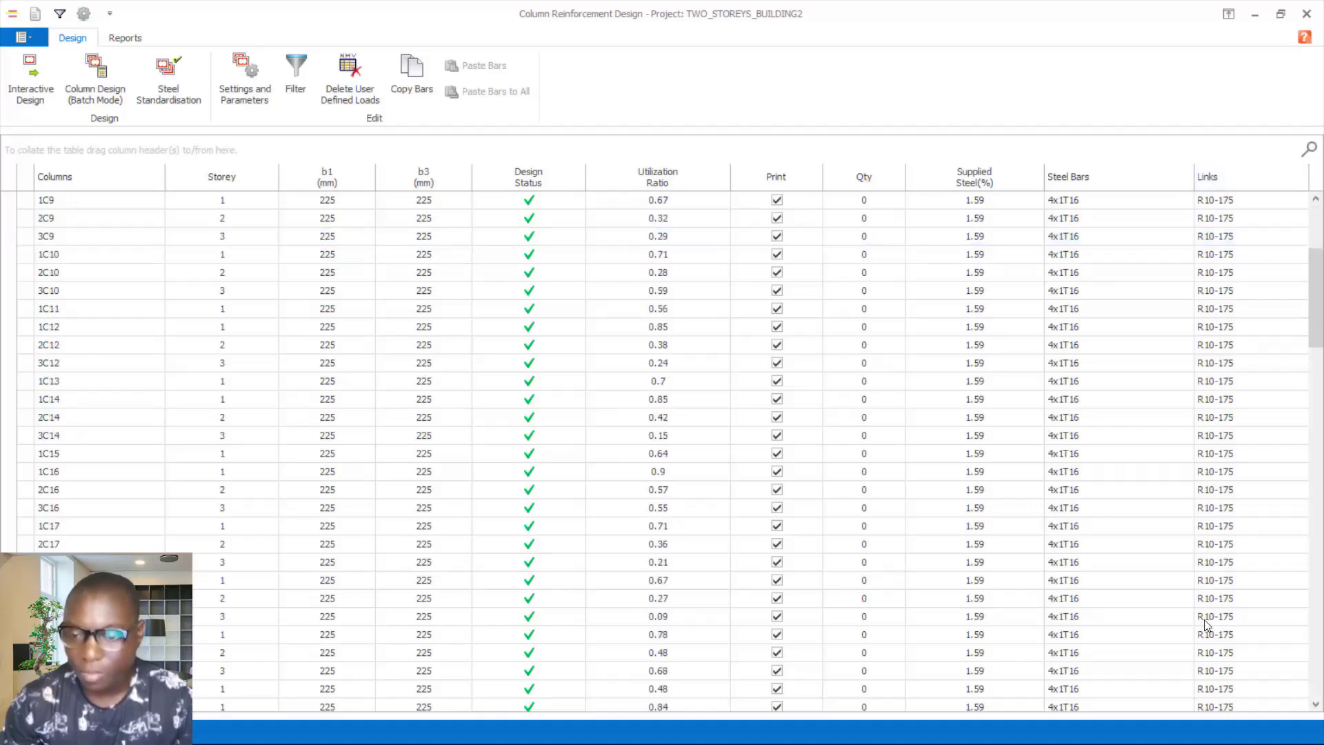
scroll(1204, 619, up, 4)
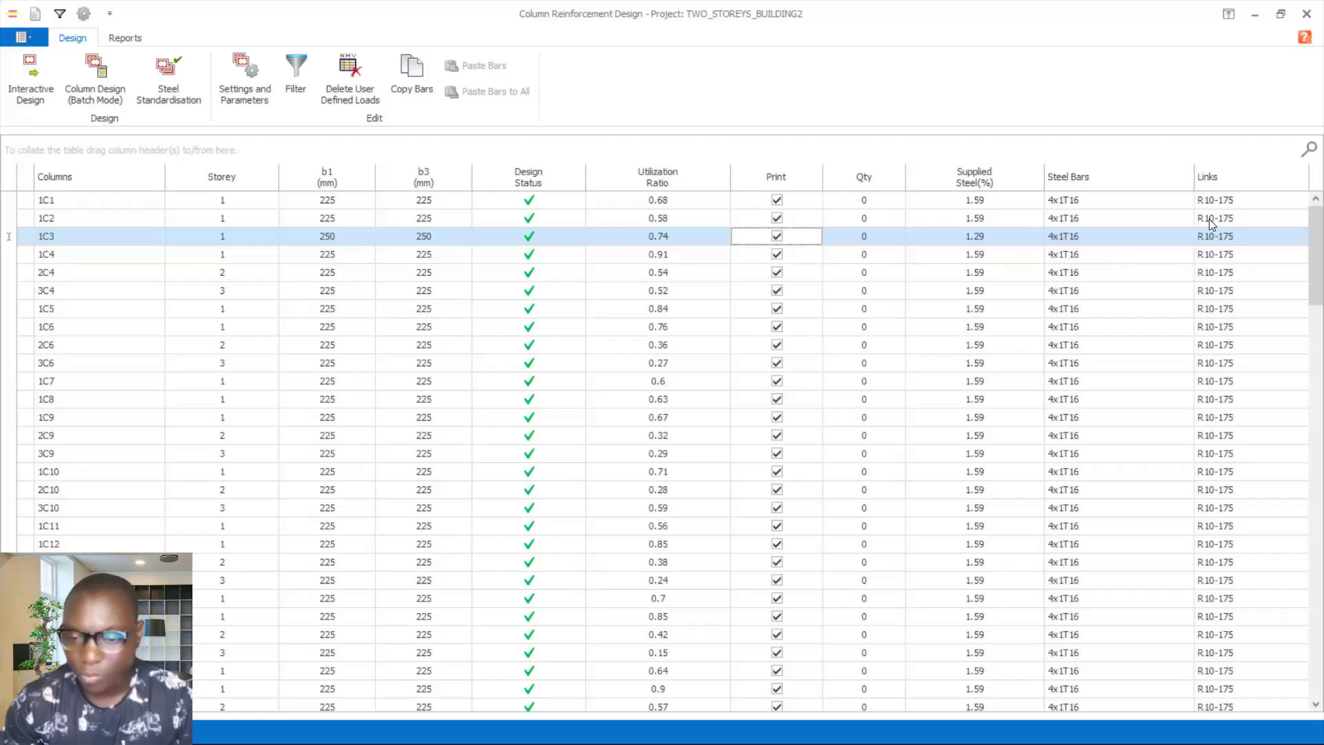
scroll(683, 290, down, 3)
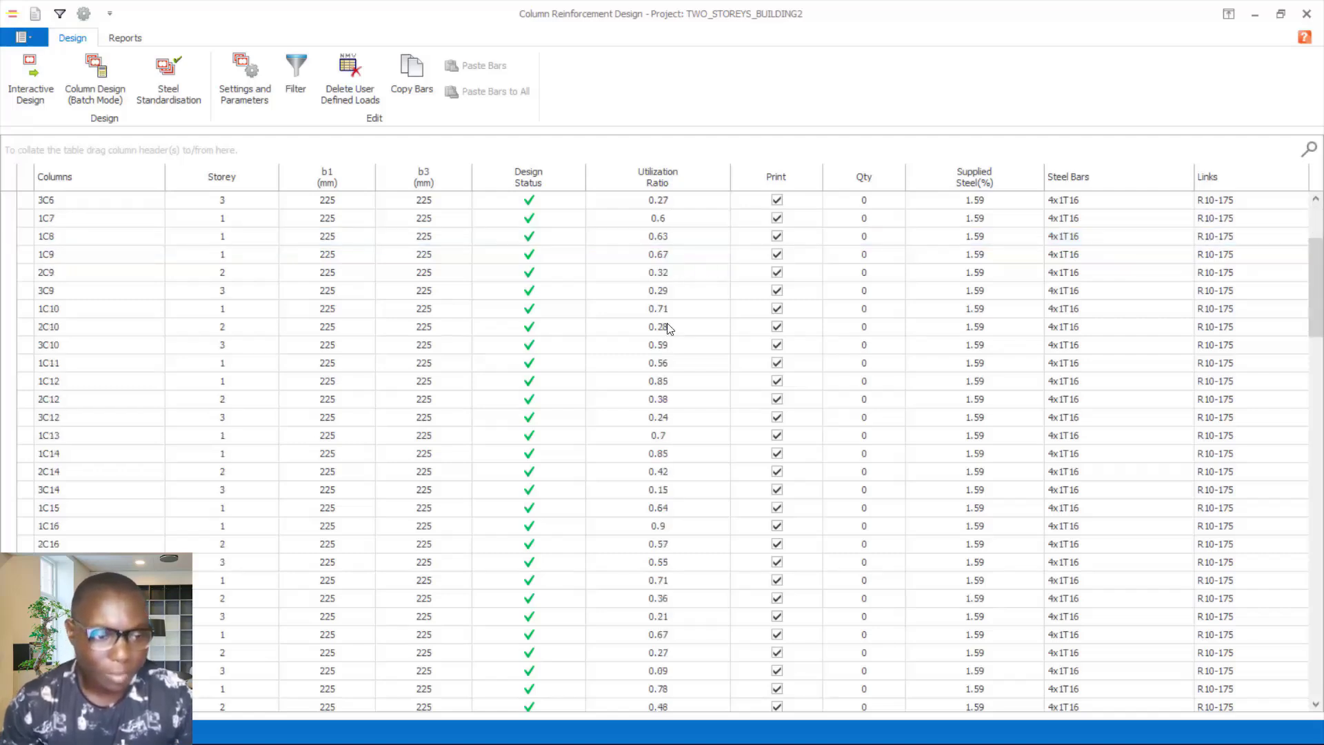
scroll(427, 276, down, 2)
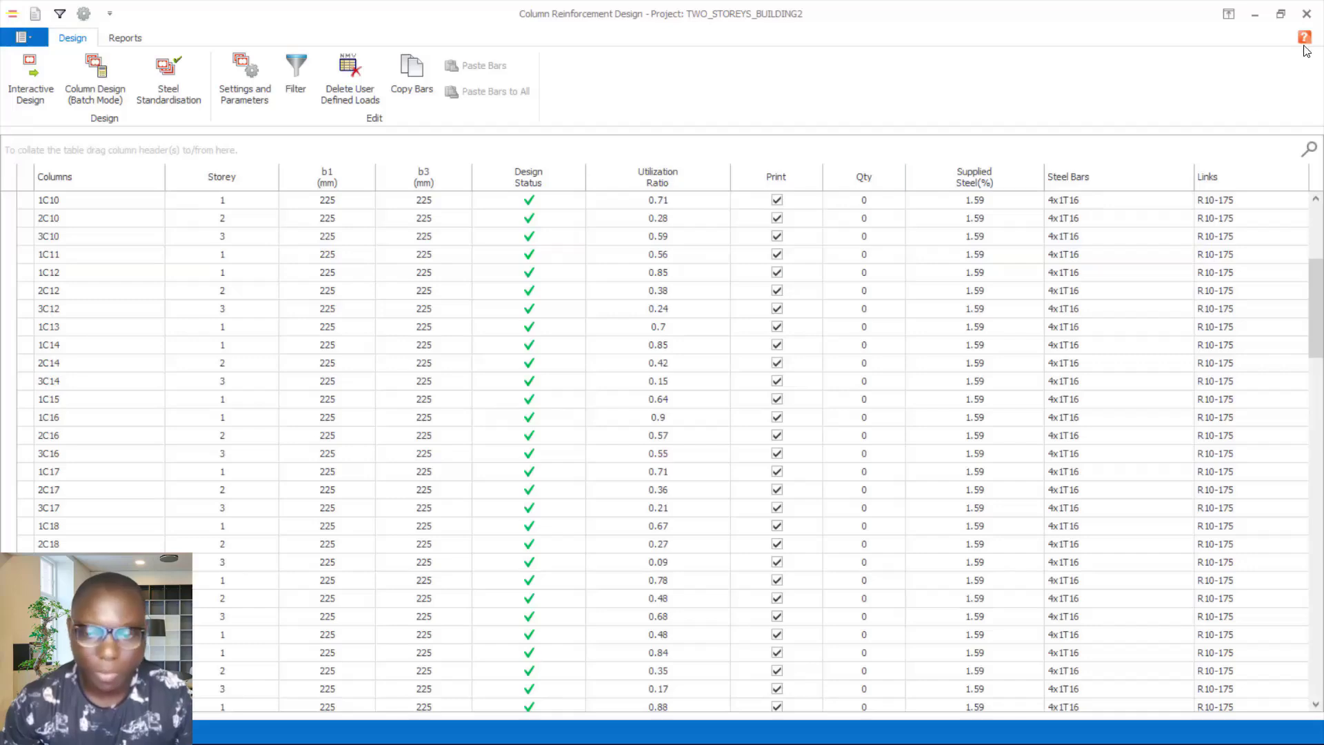
Leave the column reinforcement design and open RC Beam Design for the beams of all storeys
click(1306, 13)
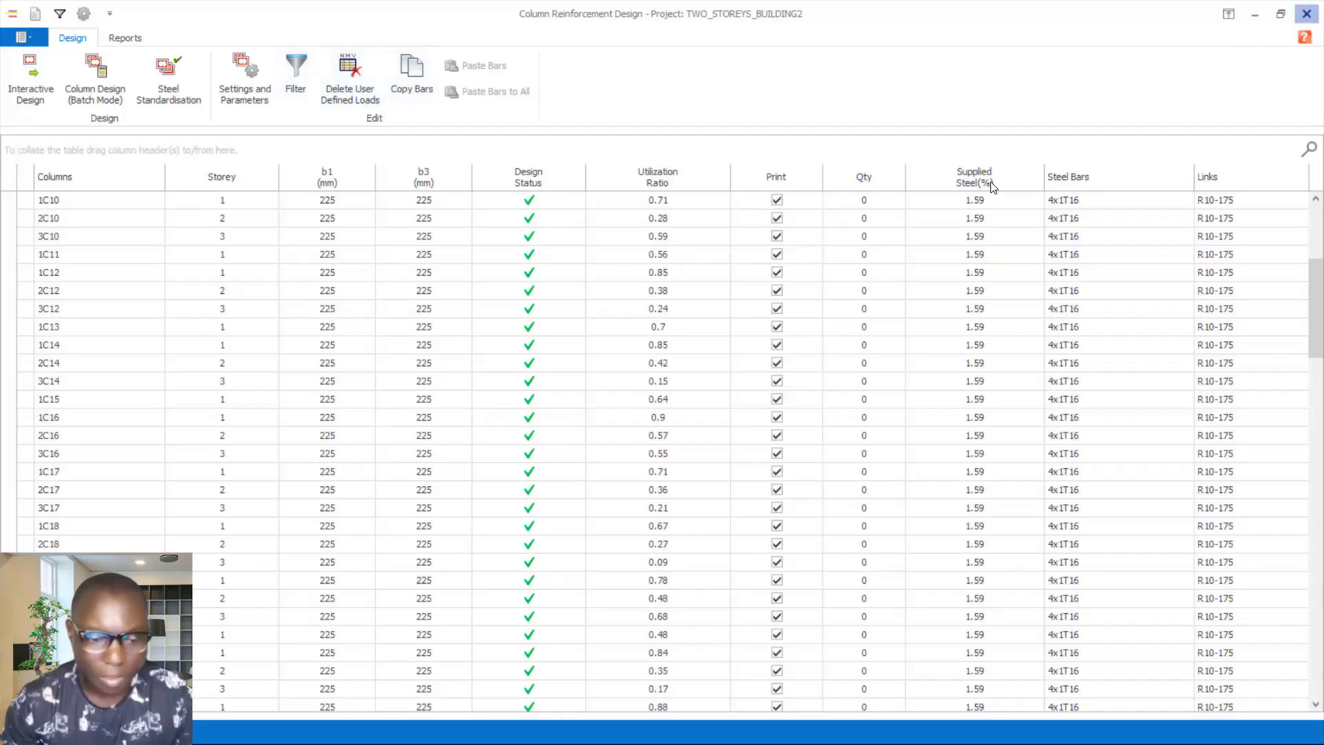
scroll(111, 497, up, 10)
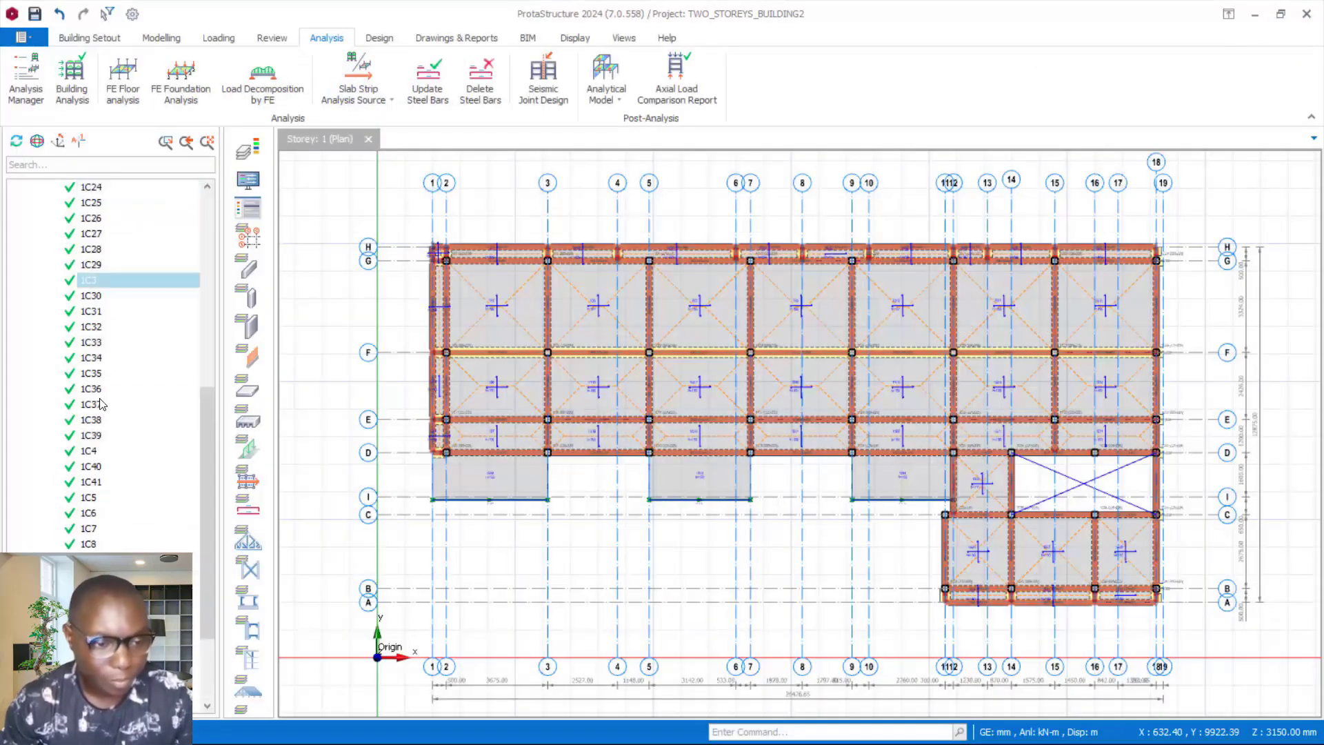
click(47, 327)
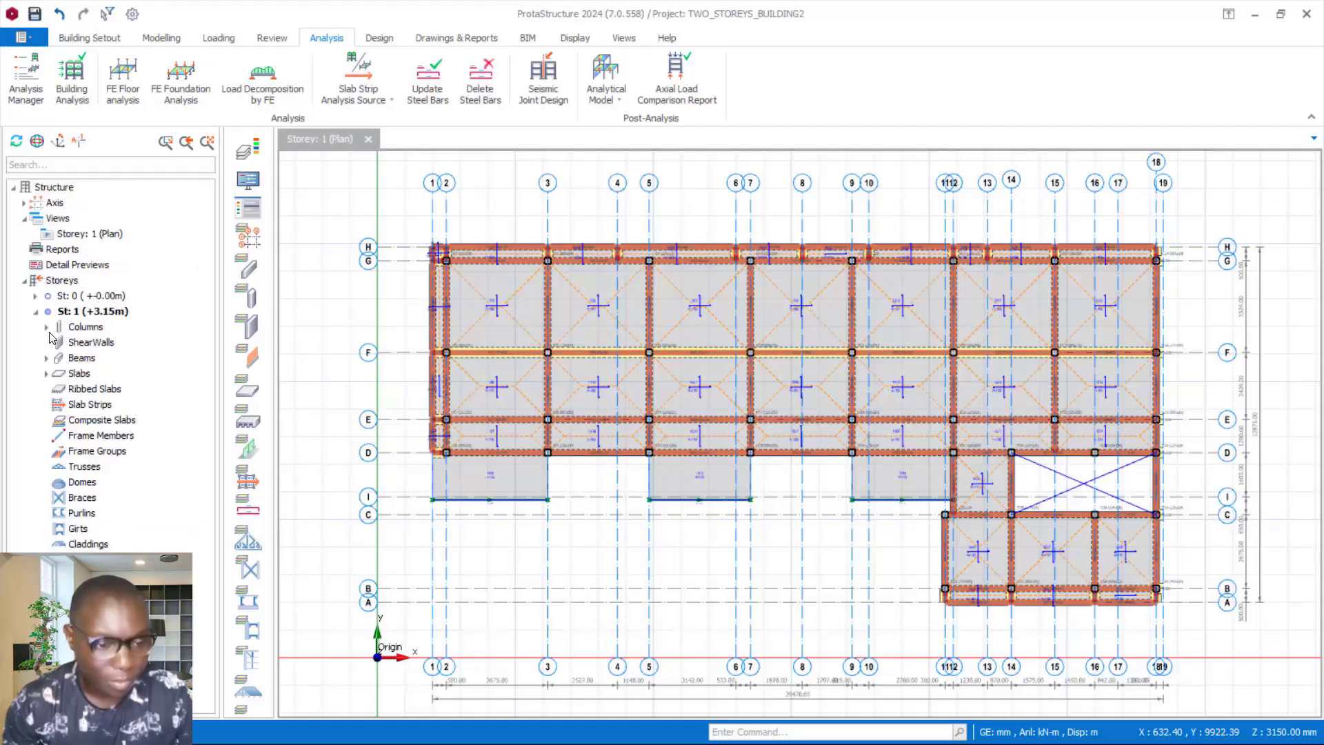
click(82, 360)
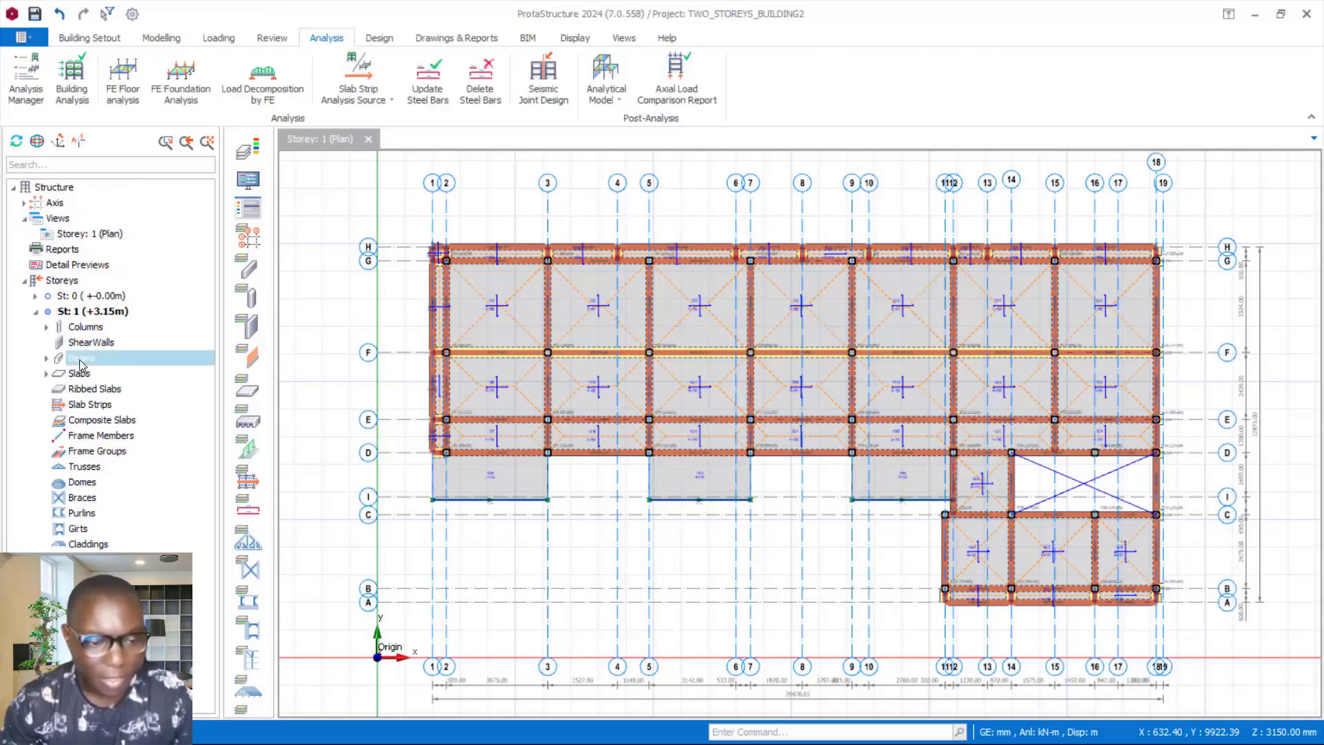
right_click(81, 361)
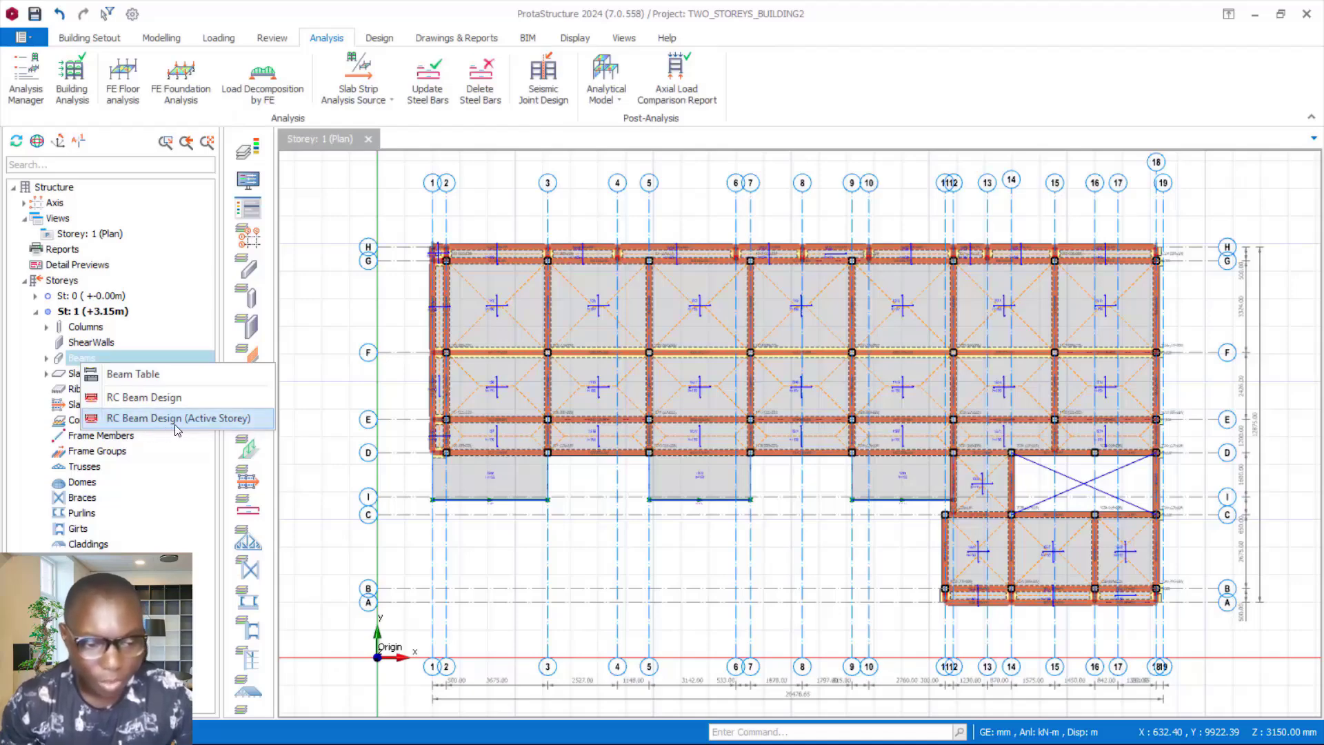
click(118, 400)
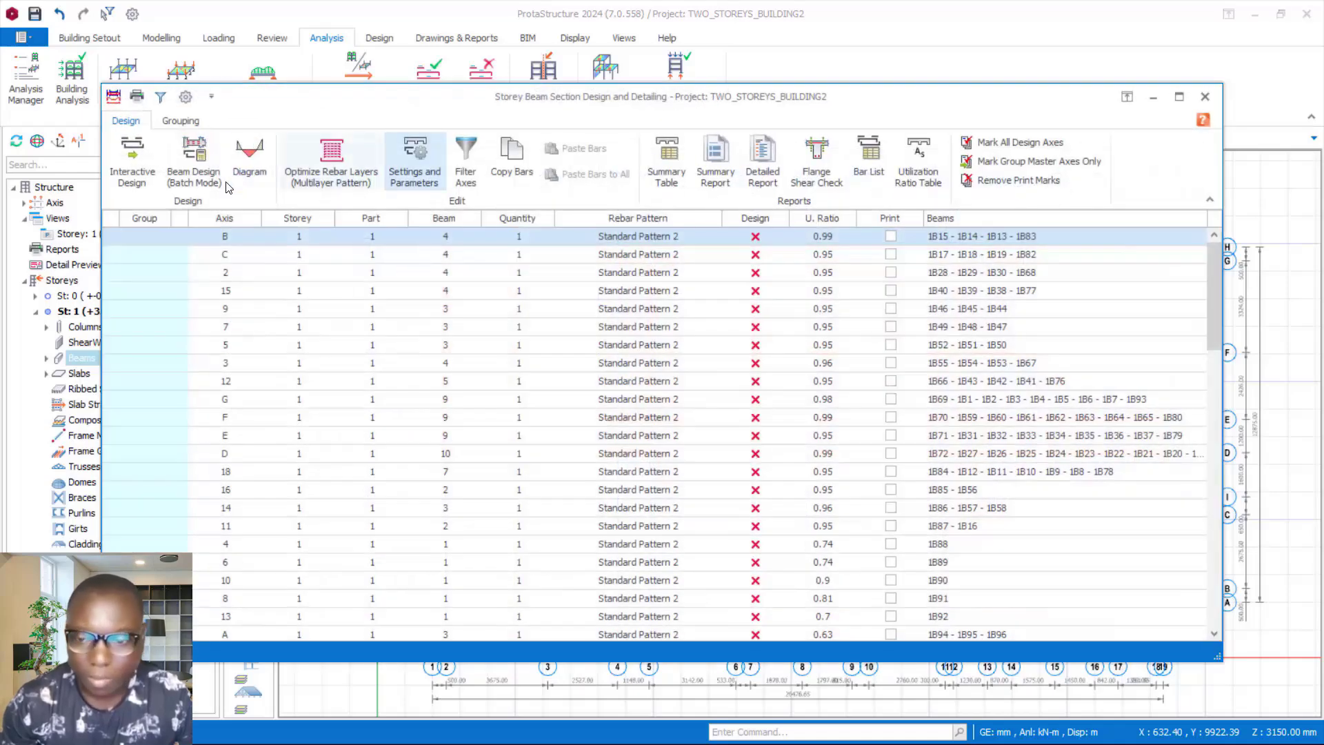
click(1179, 96)
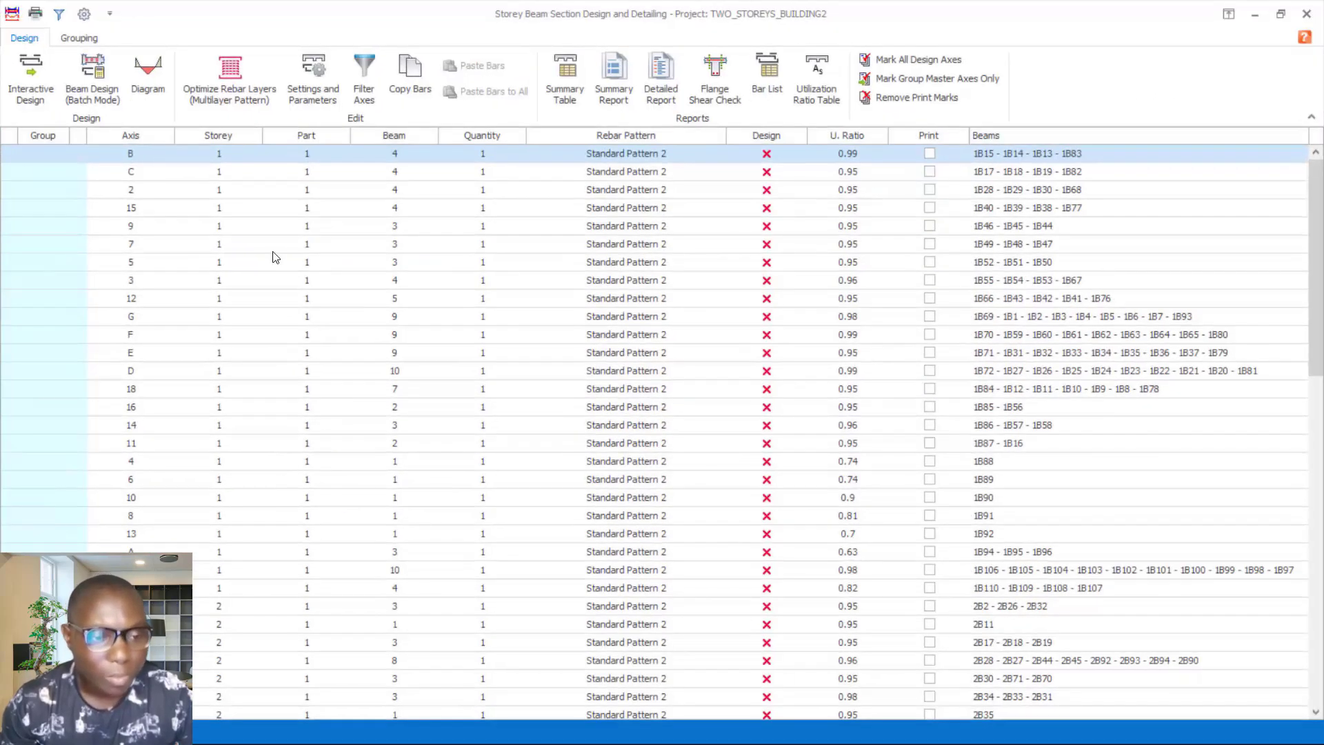
Run the batch beam reinforcement design for all storeys with Re-select All Bars, keeping the existing rebar patterns
click(101, 103)
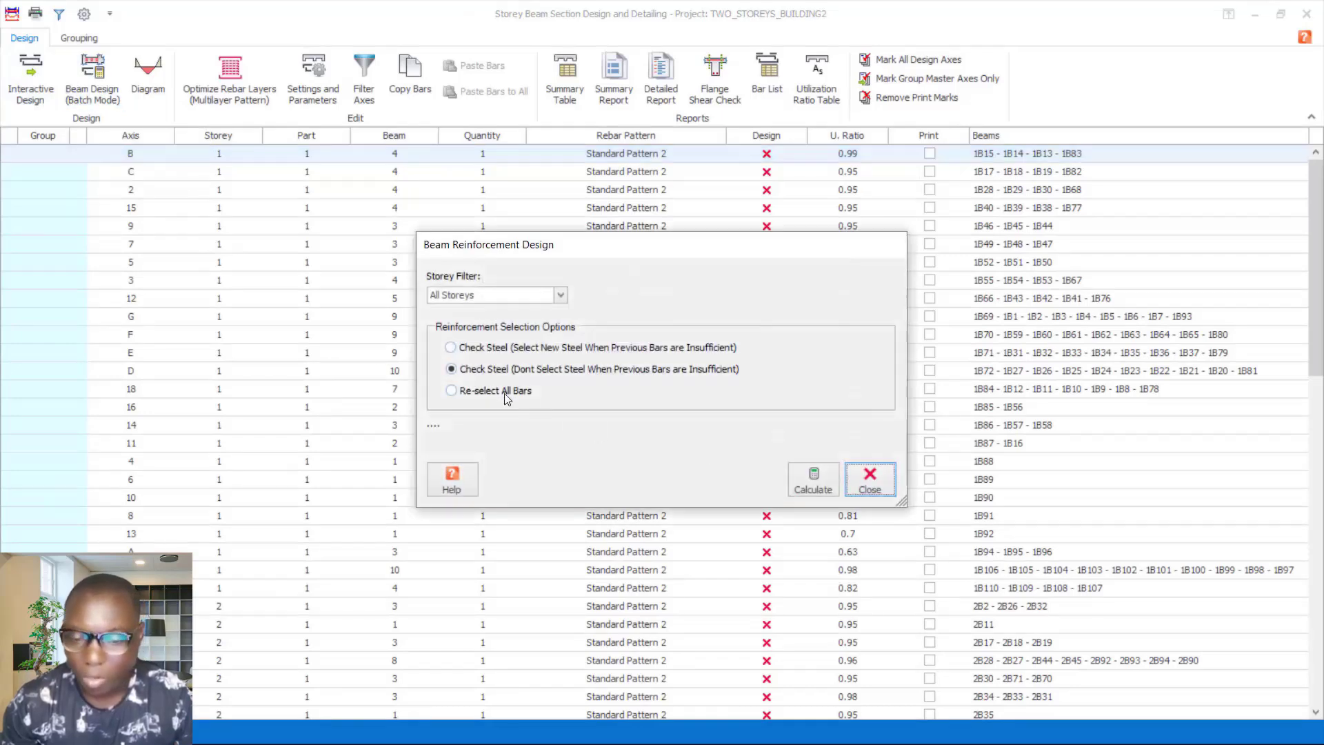
click(503, 391)
click(827, 482)
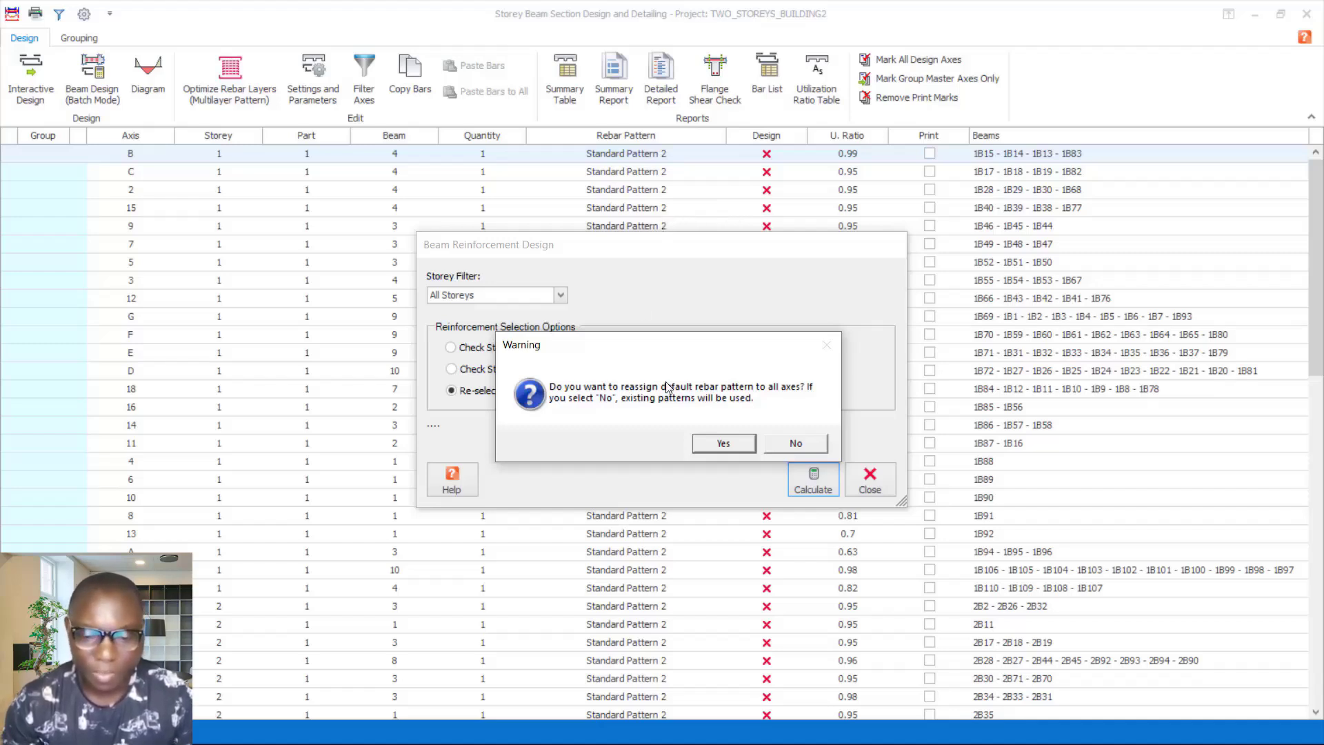
click(777, 449)
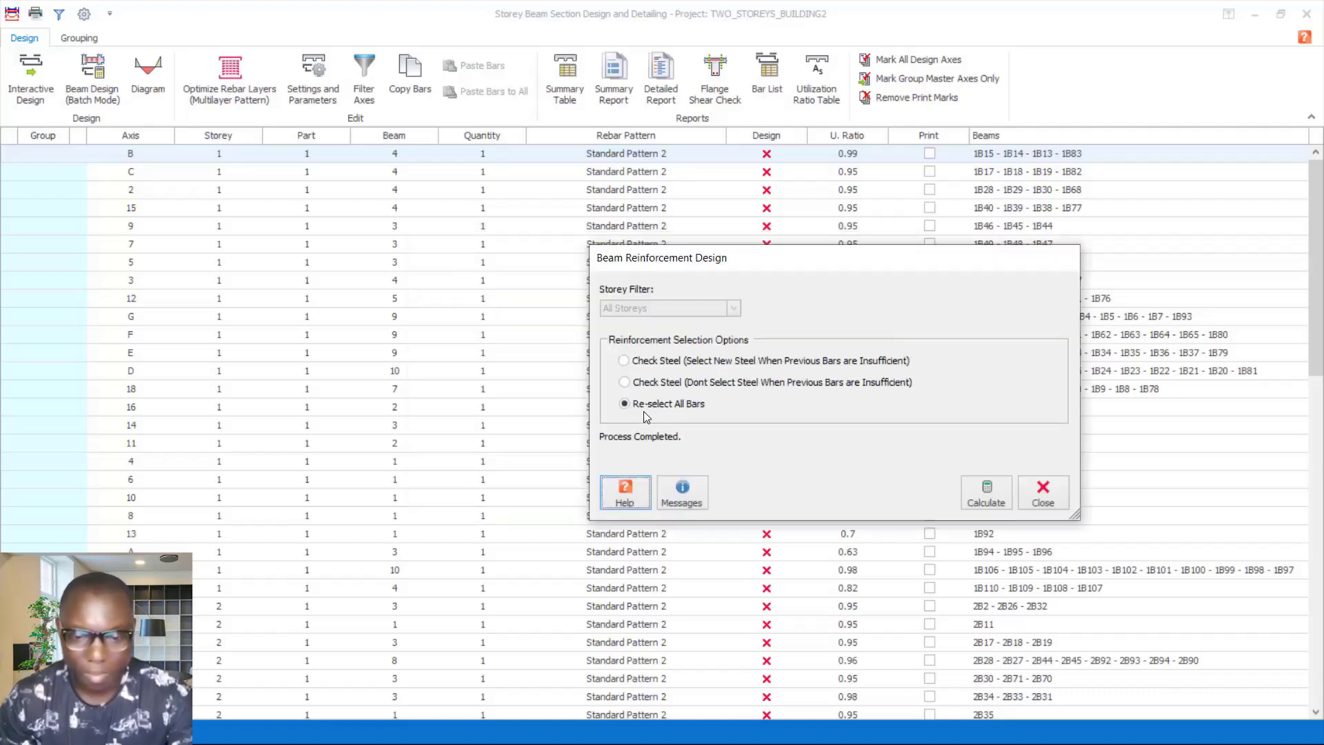
drag(819, 263, 969, 189)
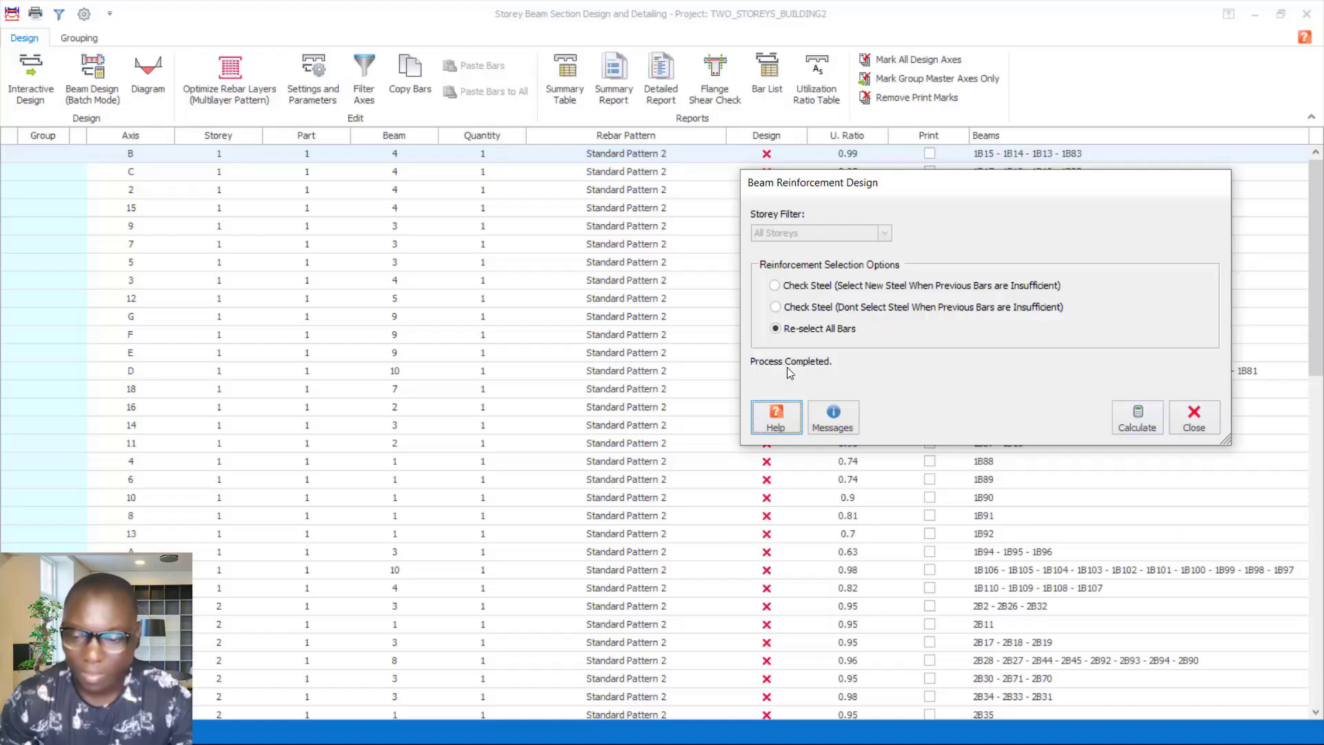
click(1195, 419)
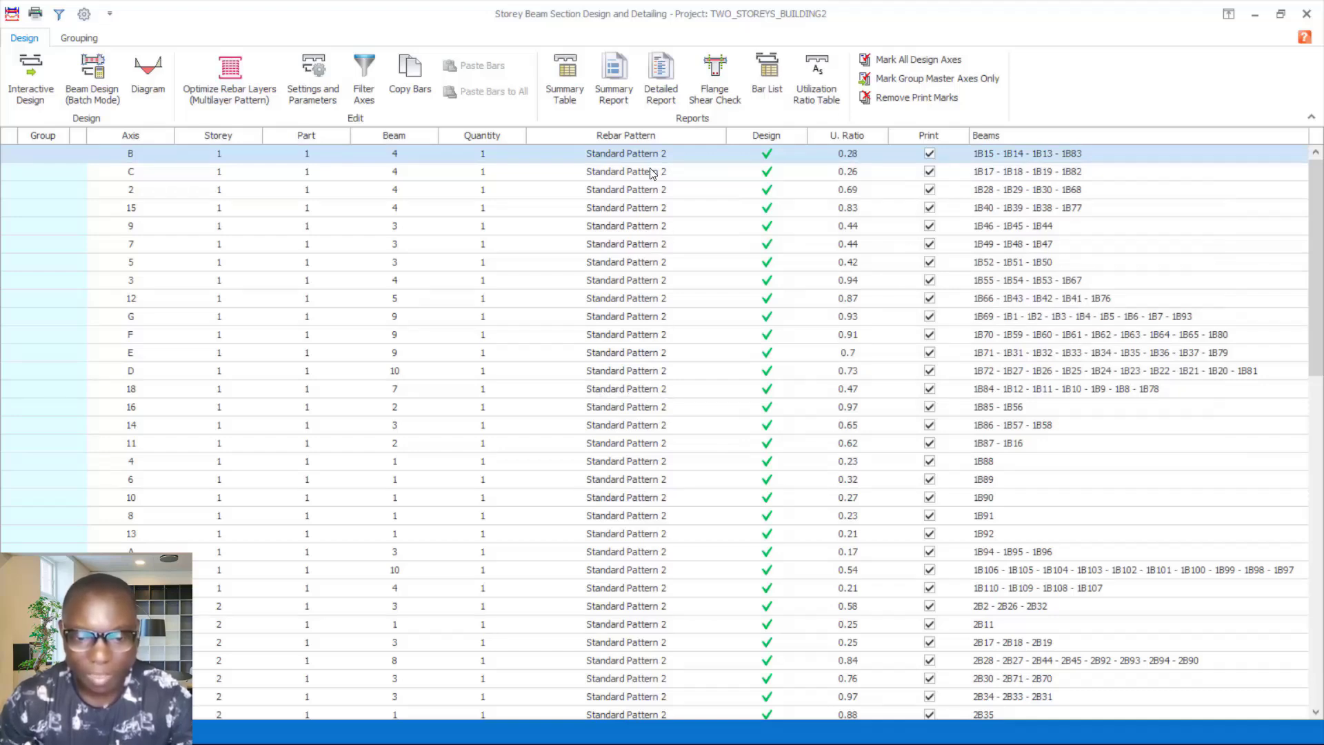
Review the design status and utilization ratios of the beam axes on every storey, and leave the beam design
scroll(729, 487, down, 5)
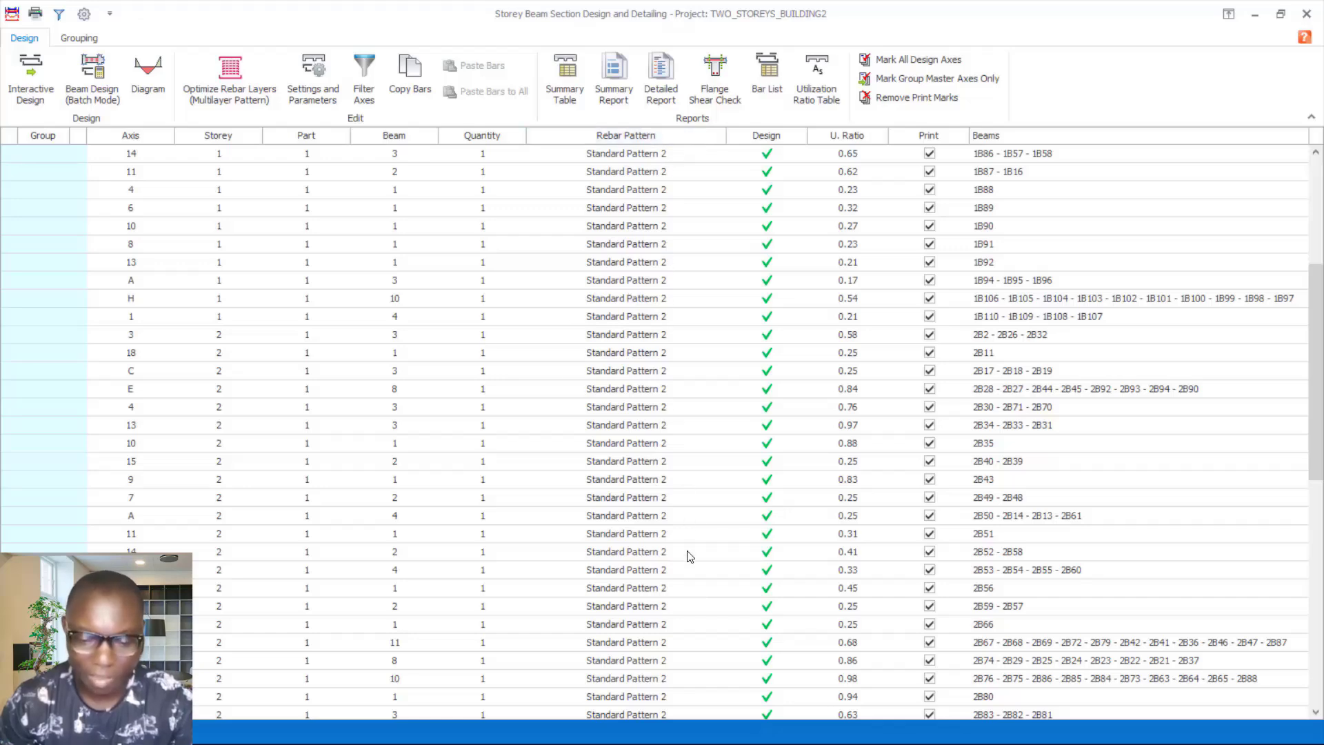
scroll(689, 604, down, 6)
scroll(763, 580, up, 9)
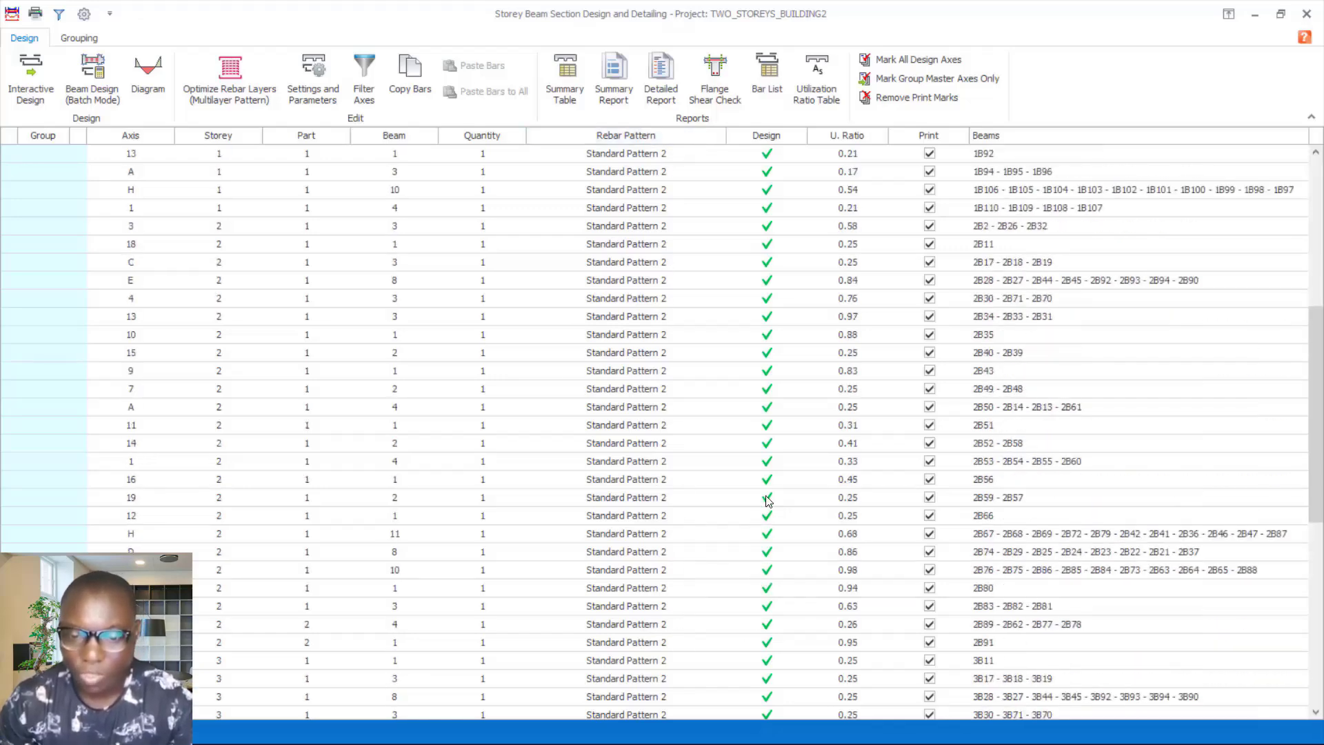
scroll(872, 653, down, 11)
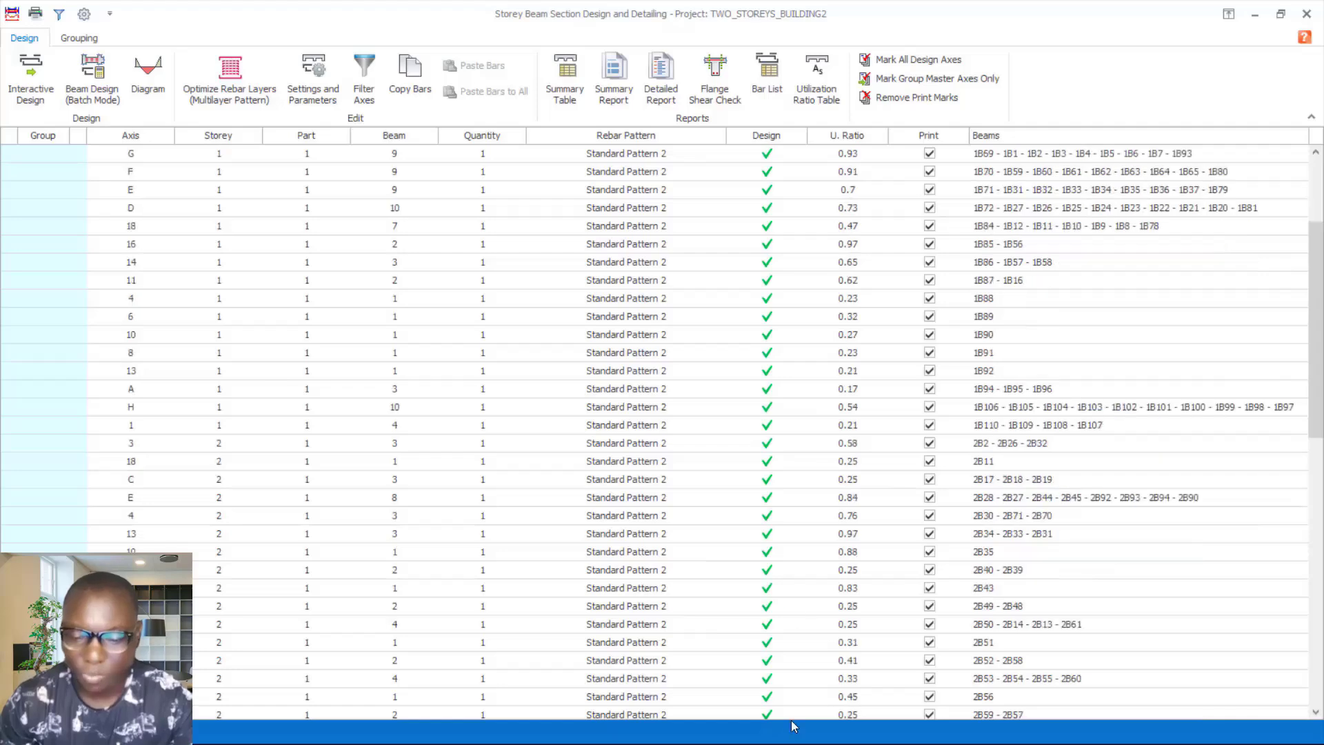
scroll(872, 652, down, 3)
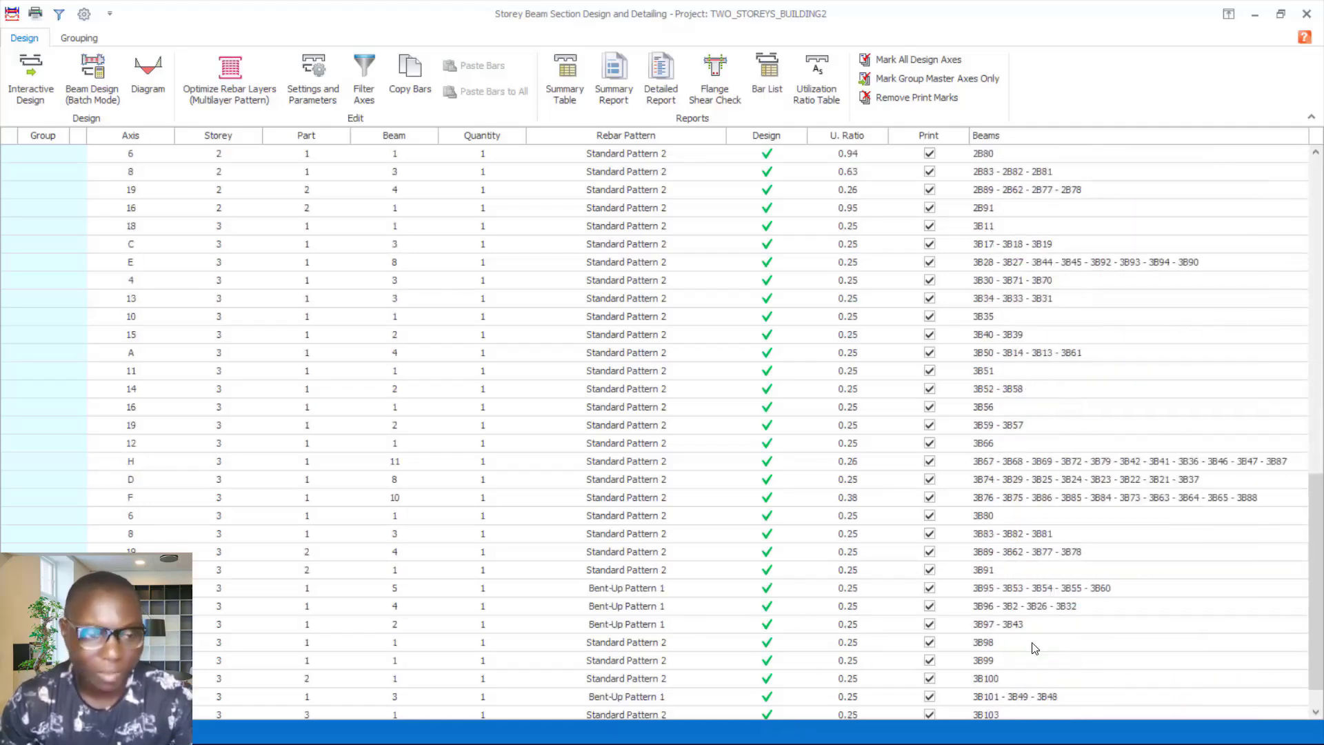
click(1305, 14)
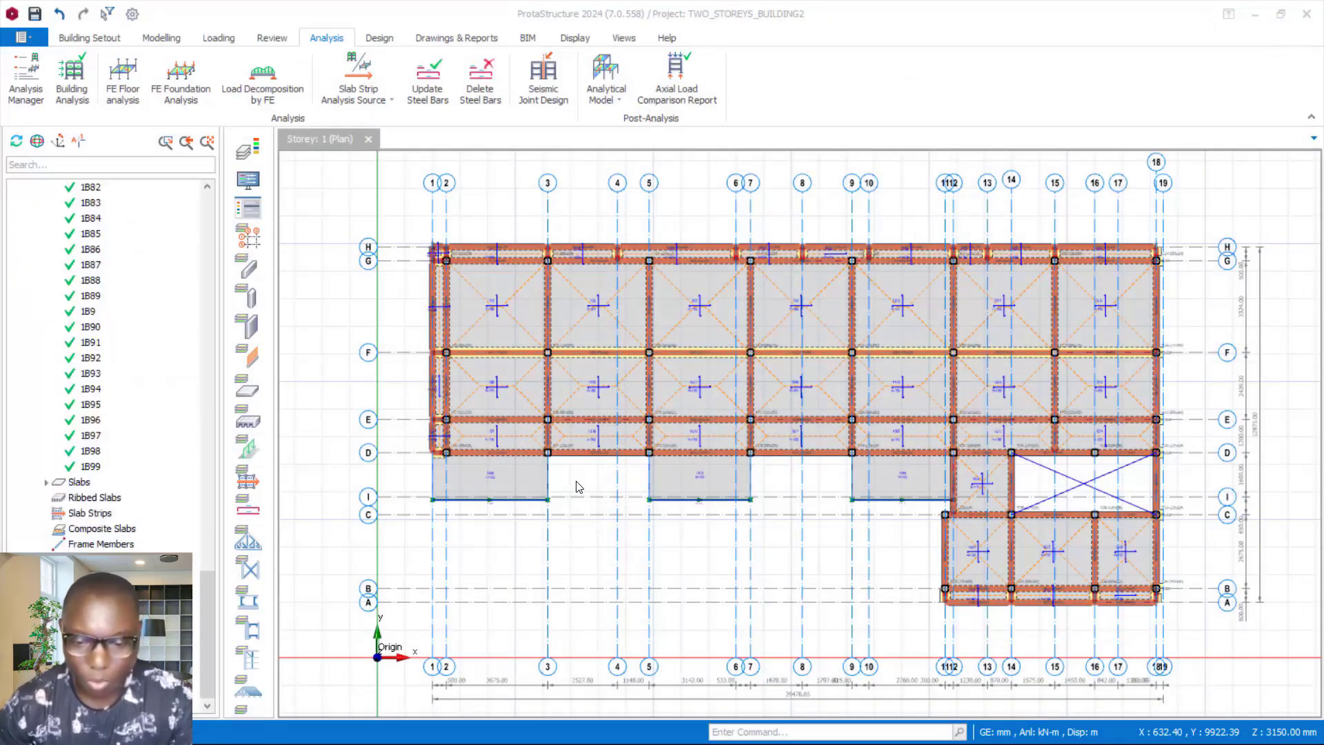
Examine the beams and slab panels on the storey 1 plan
click(773, 353)
scroll(768, 345, up, 2)
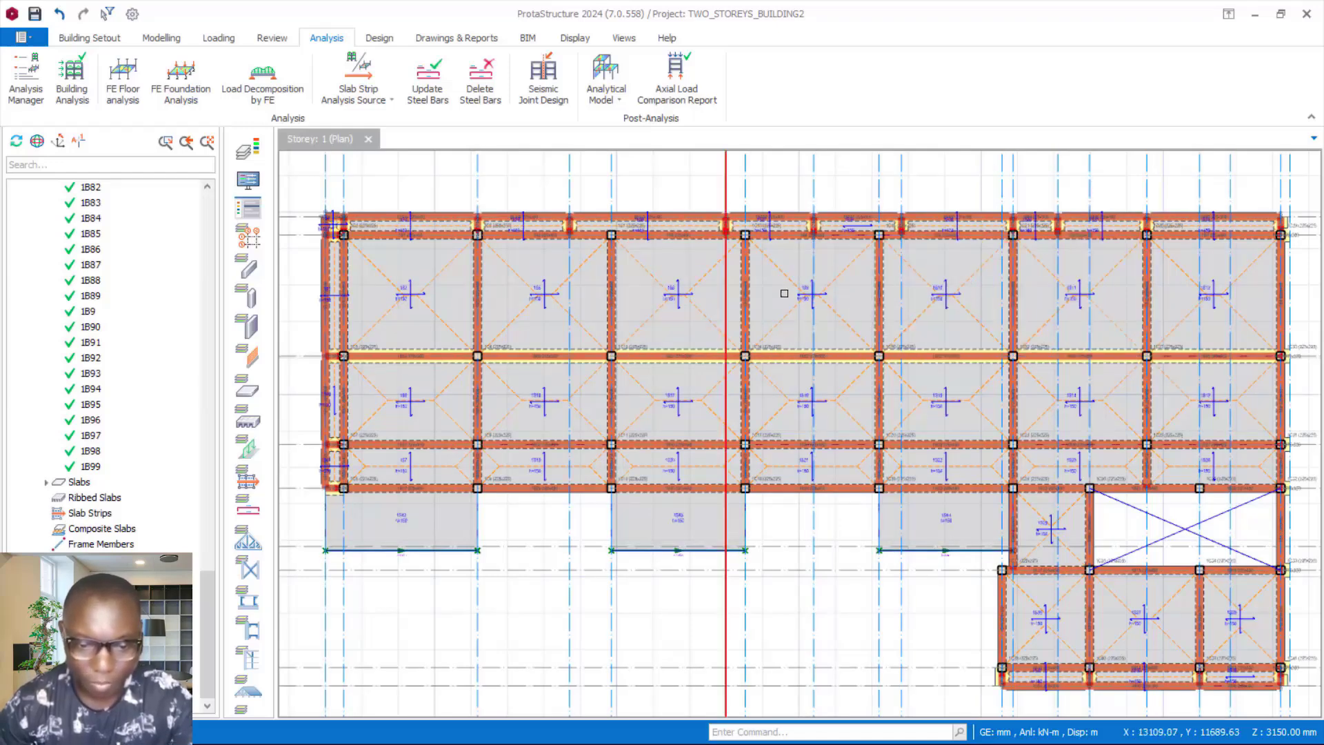
scroll(784, 293, down, 3)
scroll(1059, 271, up, 1)
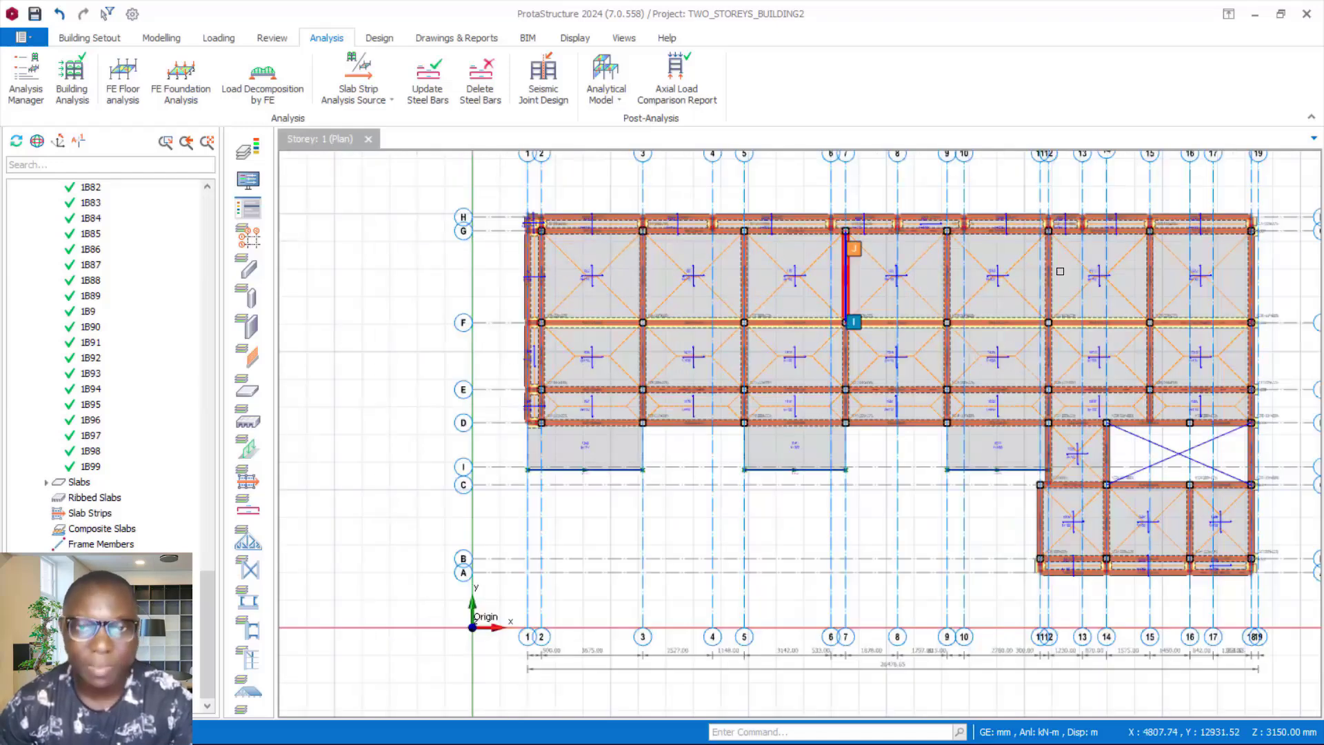
scroll(767, 256, up, 1)
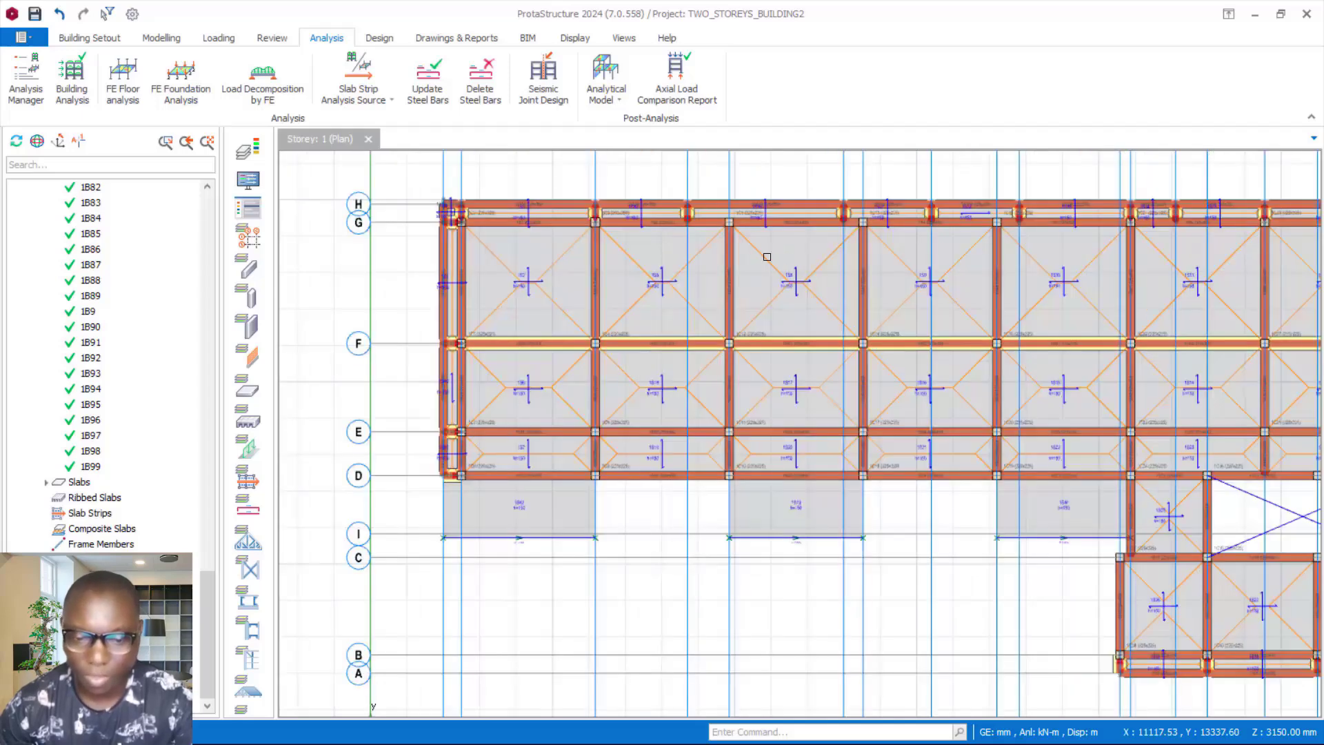
scroll(766, 256, down, 3)
scroll(801, 306, up, 1)
scroll(457, 288, up, 1)
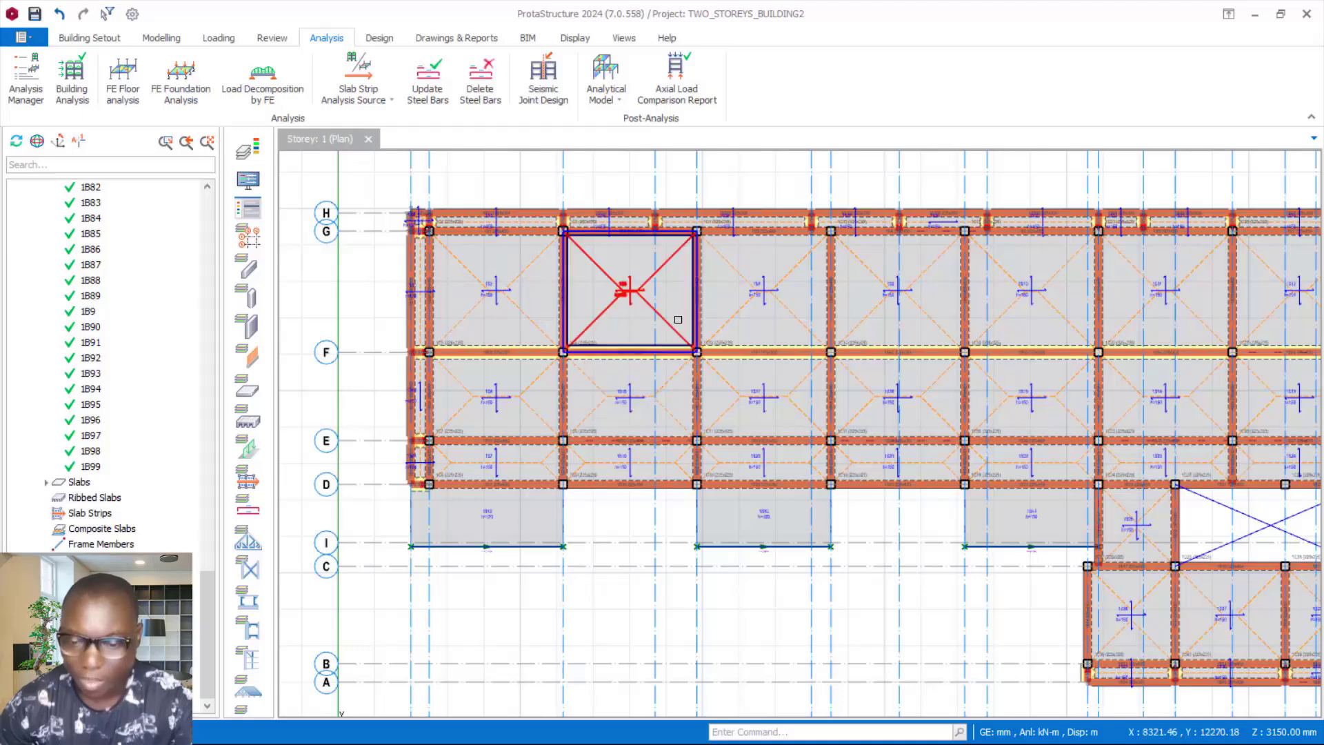
mouse_move(633, 392)
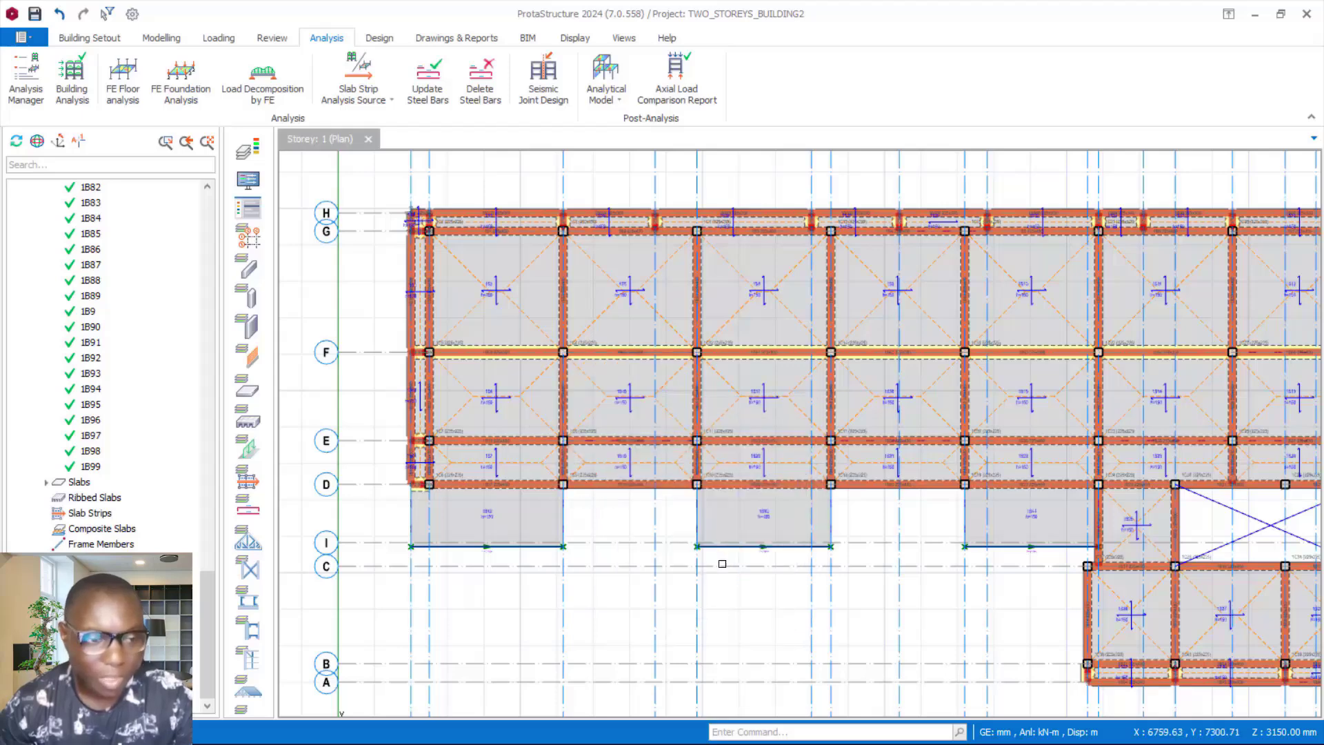
scroll(367, 301, down, 1)
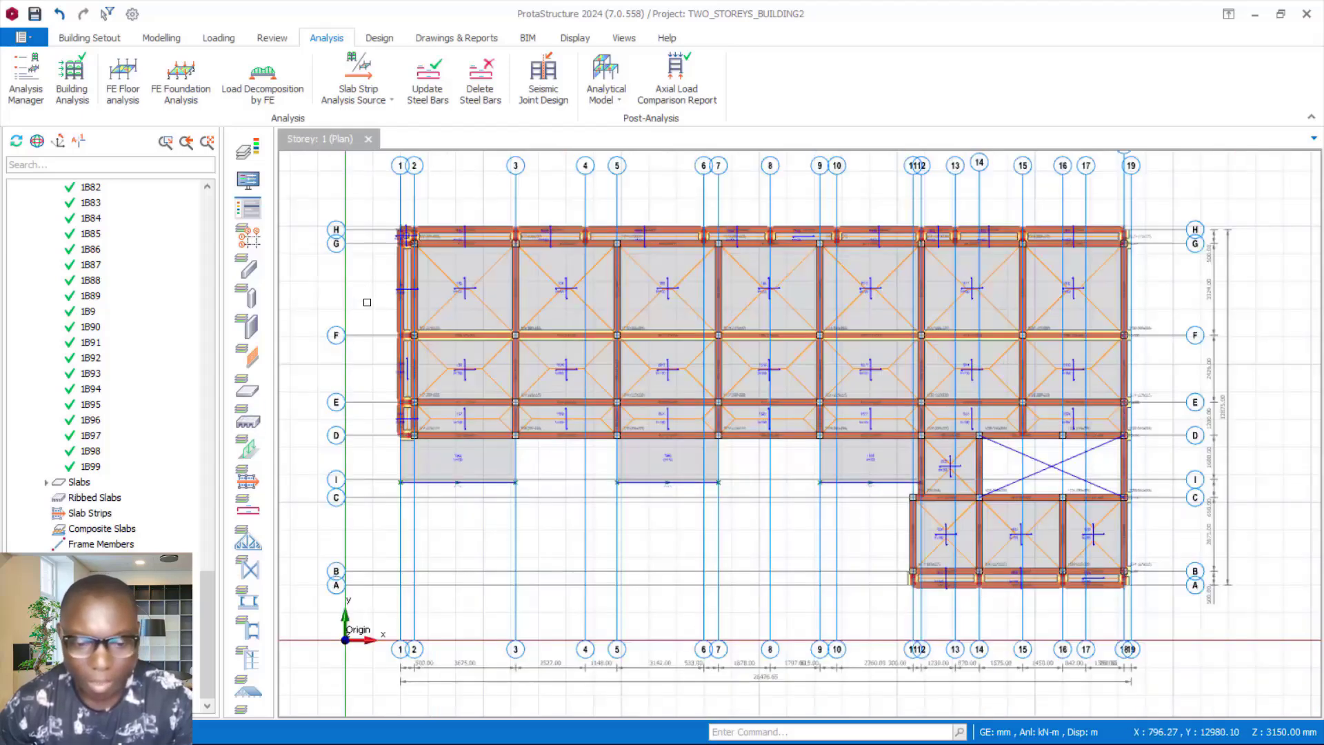
scroll(647, 415, up, 1)
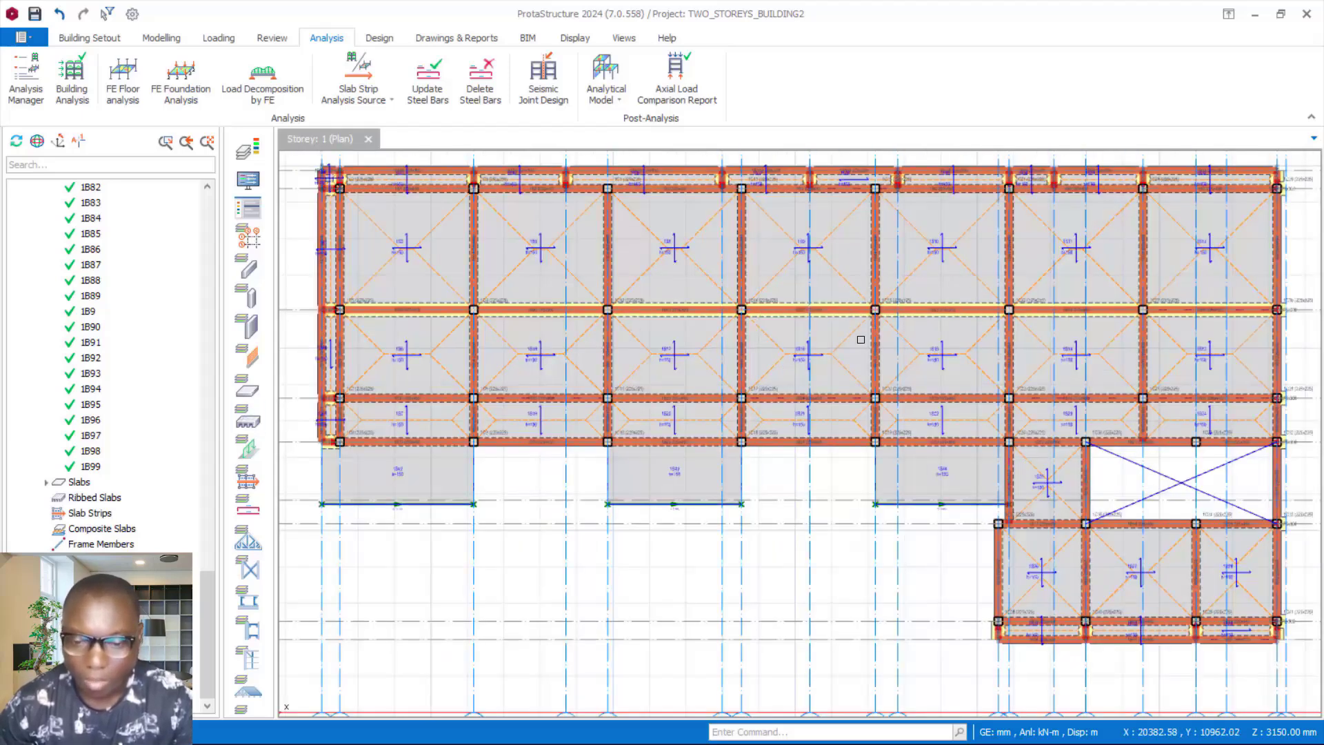
scroll(862, 344, down, 1)
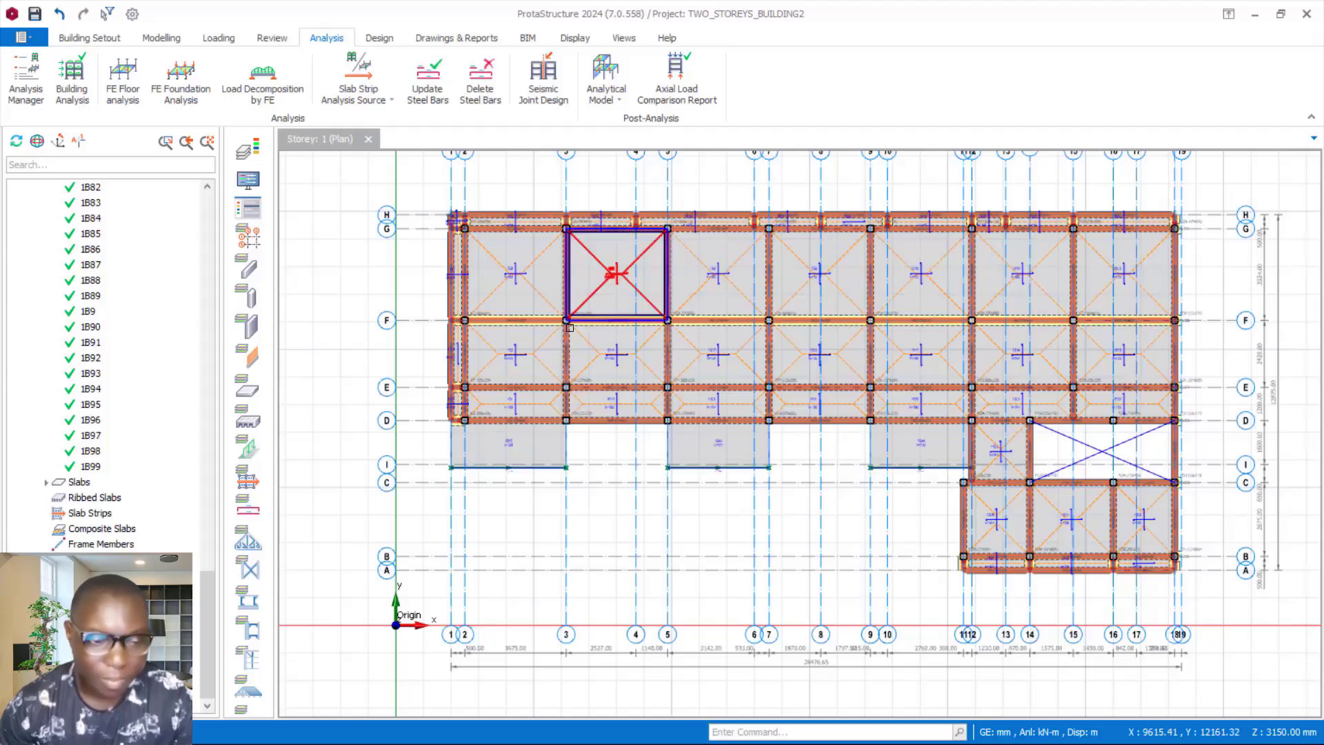
Save the project
click(35, 13)
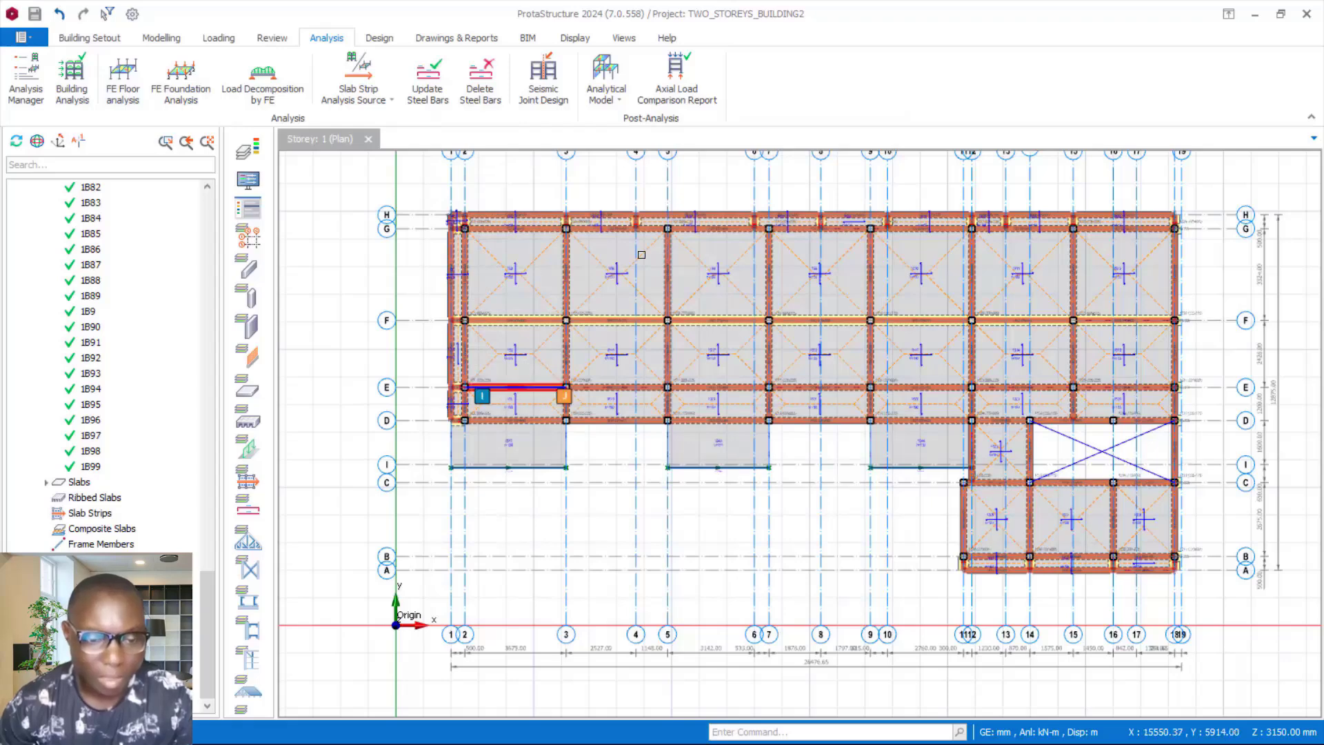
scroll(614, 258, up, 1)
scroll(689, 282, down, 1)
scroll(956, 302, up, 1)
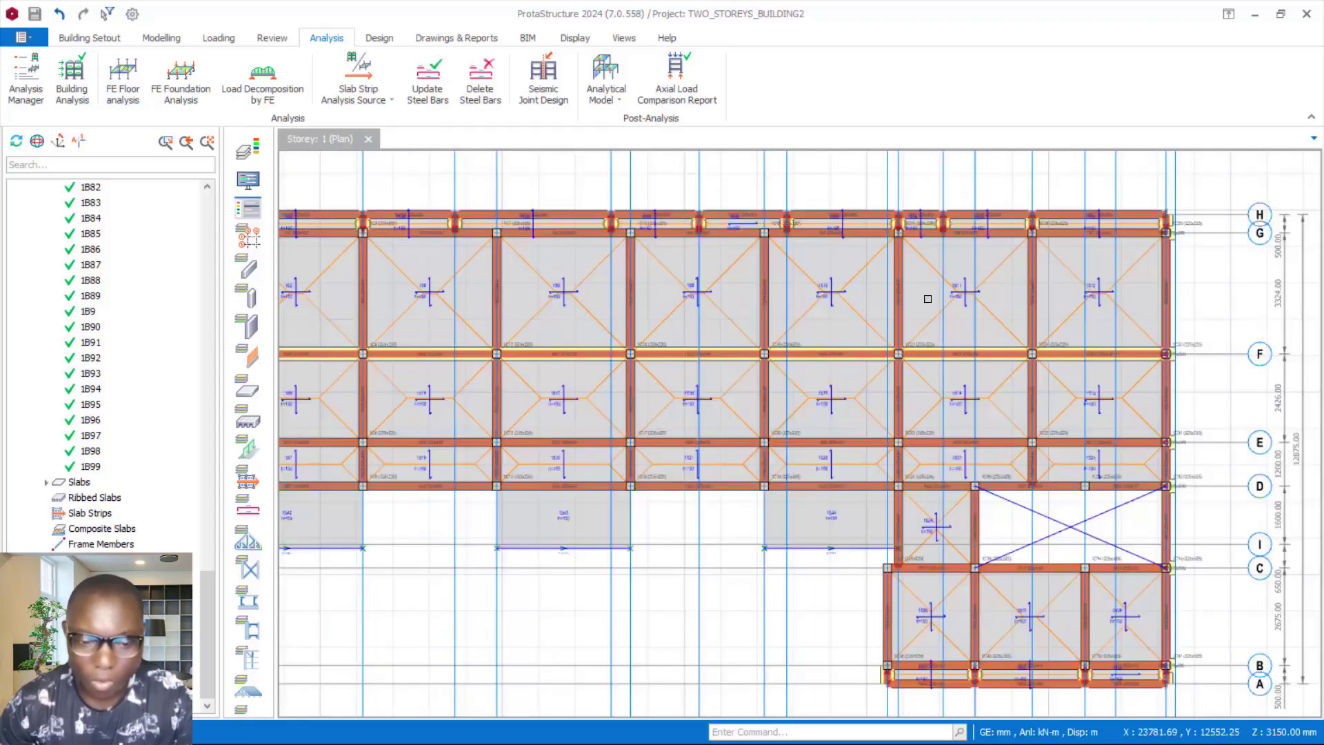
scroll(760, 304, down, 1)
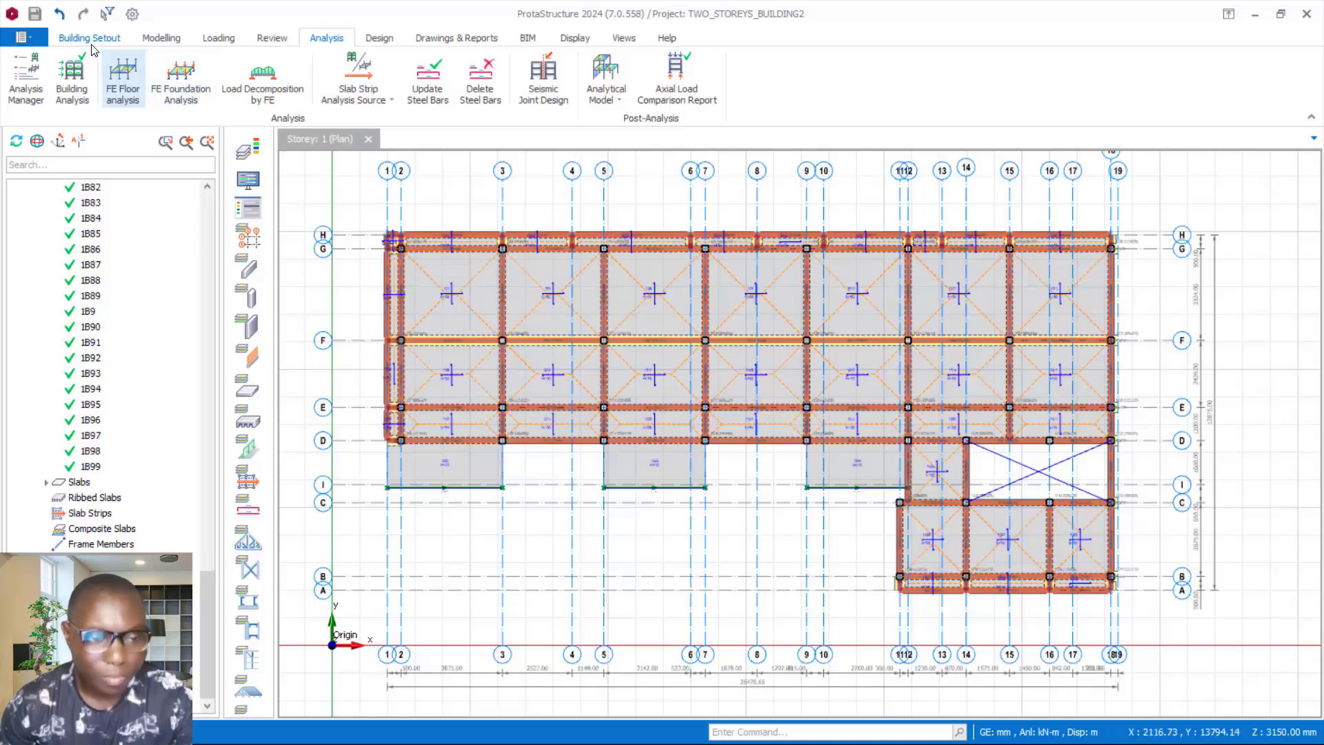
Start an X-direction slab strip for the storey 1 plan, using the Analytical Strip type
click(163, 38)
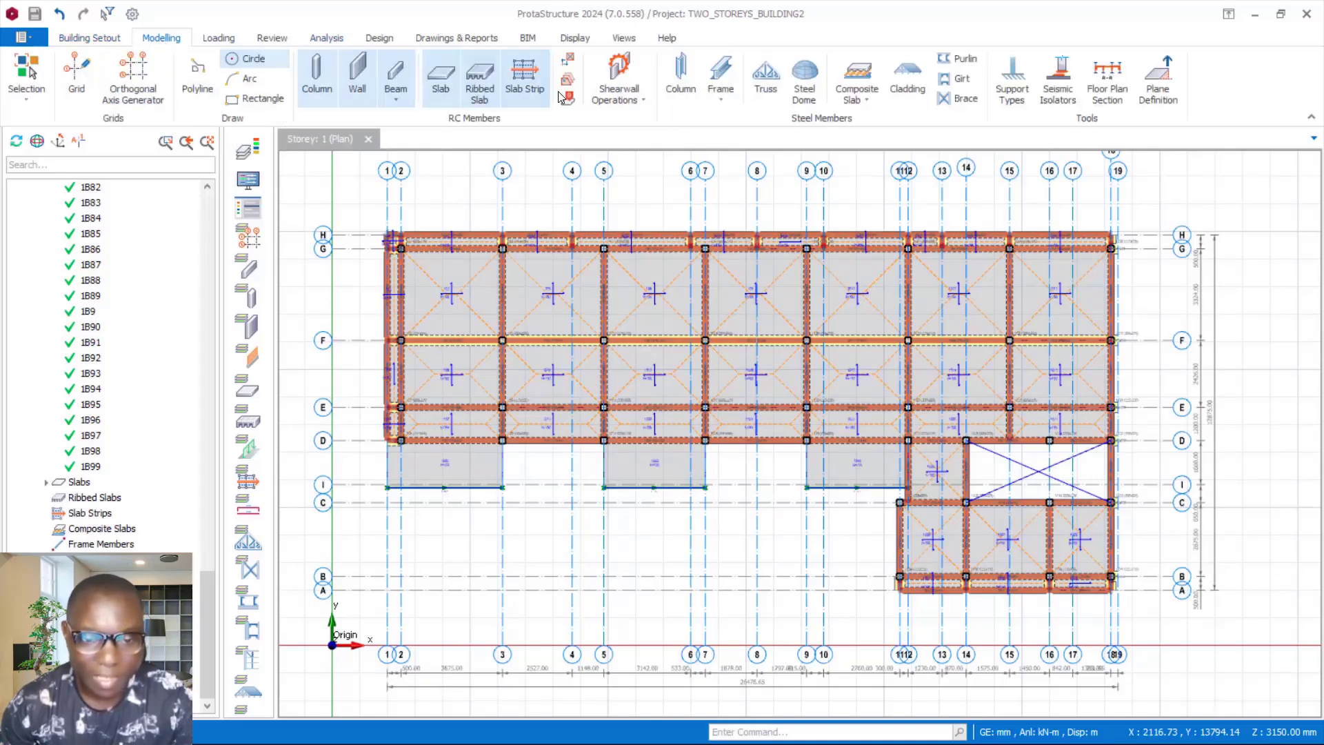
click(524, 85)
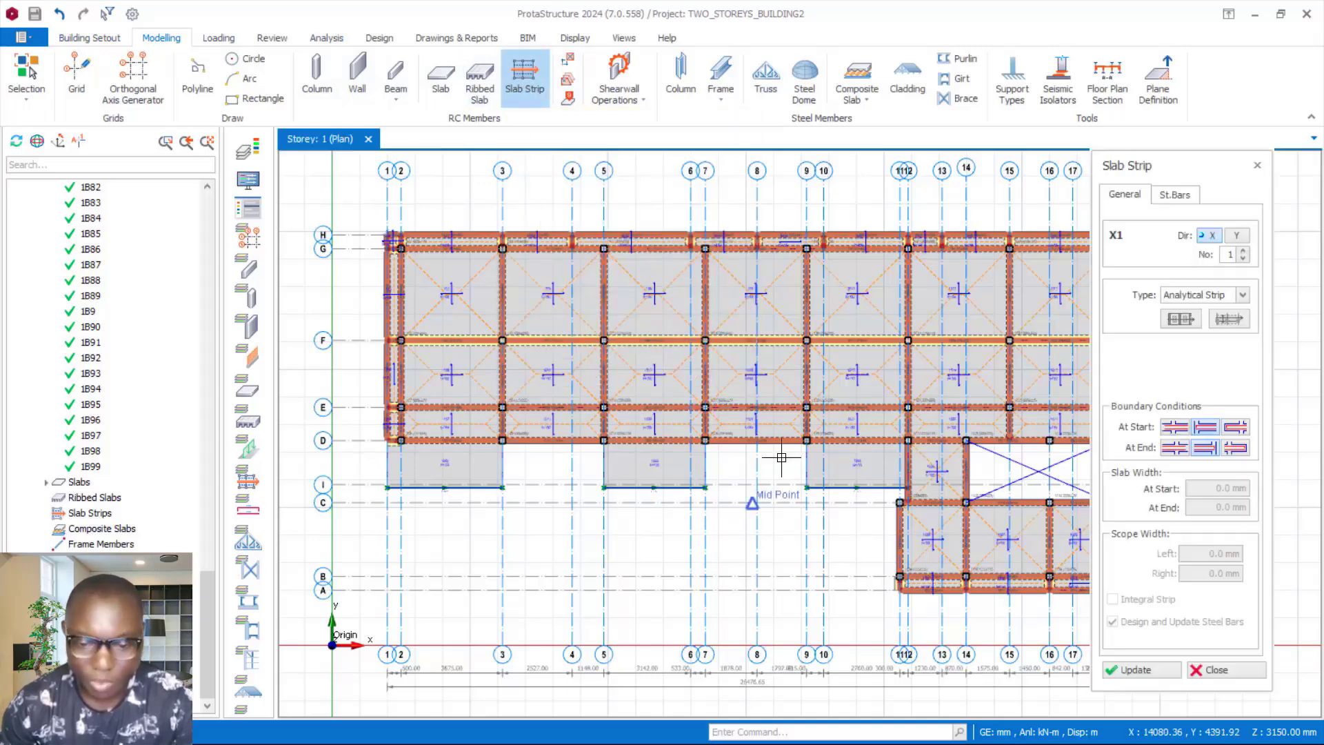
scroll(778, 459, down, 3)
scroll(744, 423, up, 4)
click(712, 448)
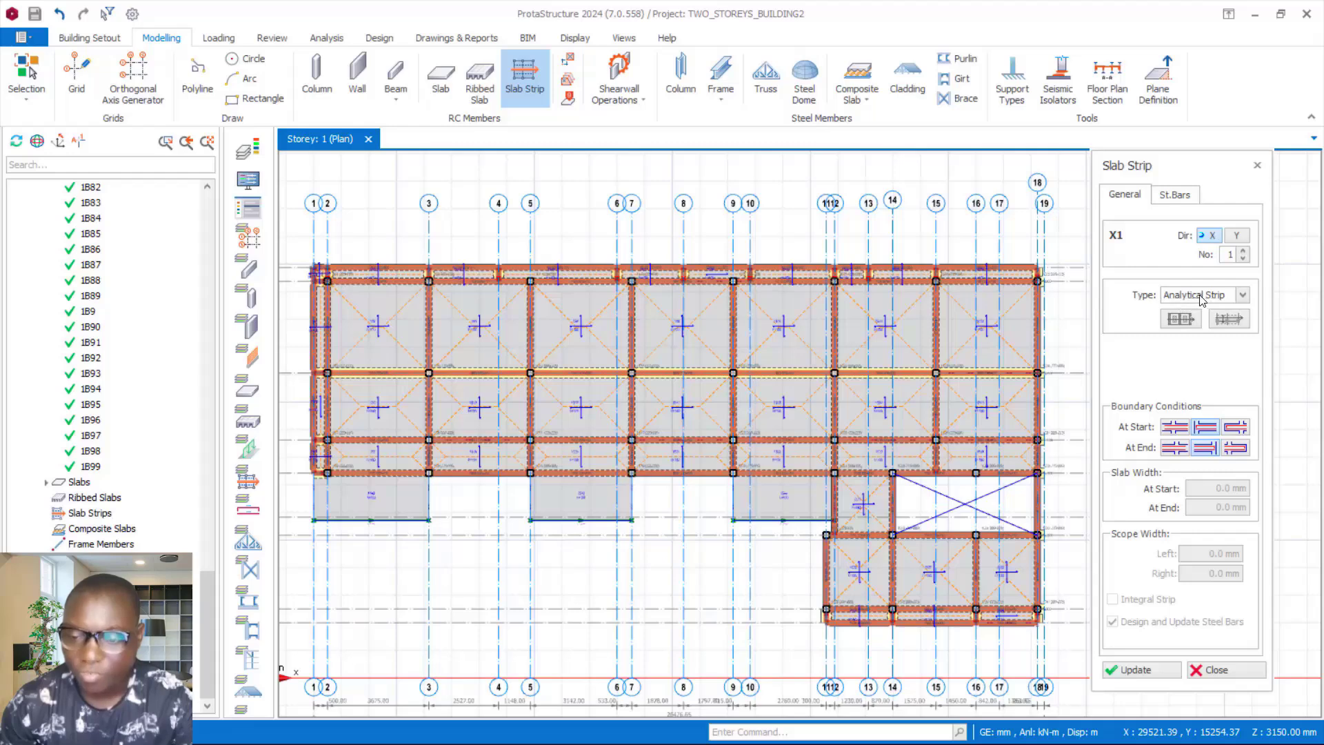
click(1241, 297)
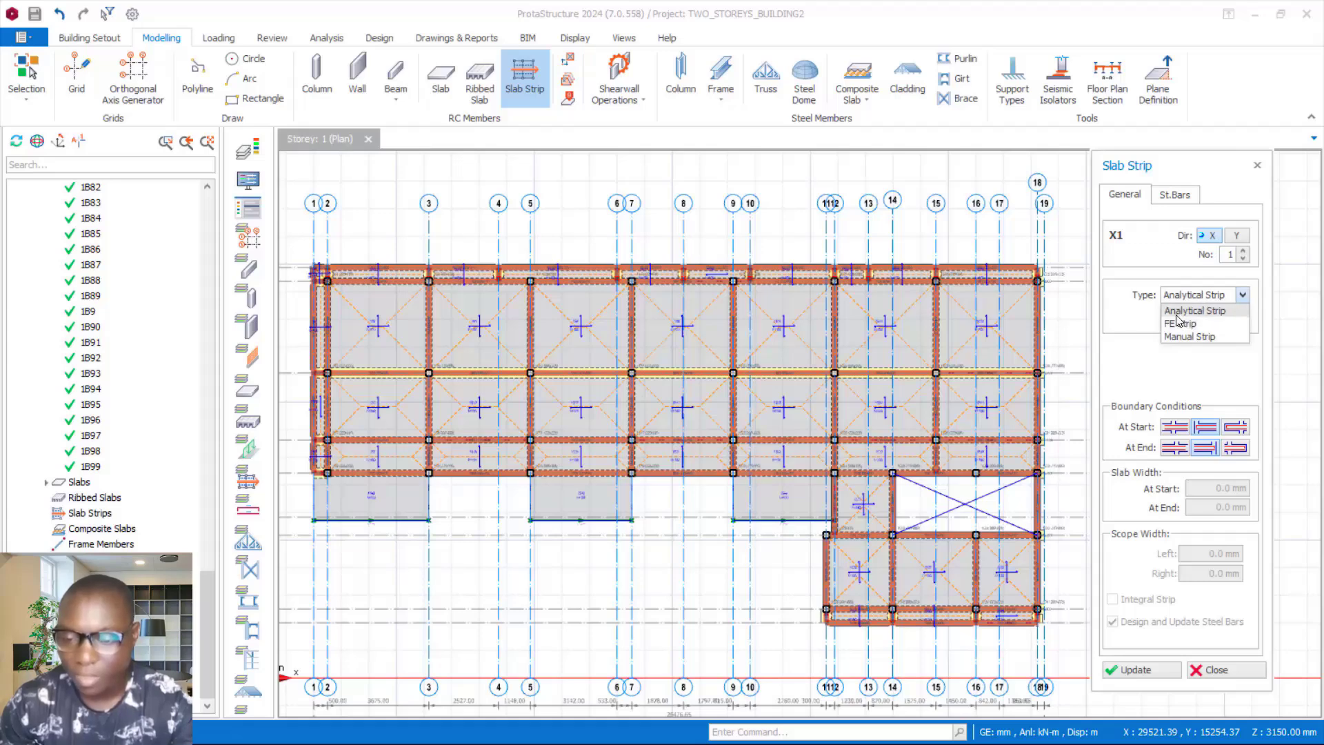
click(1186, 312)
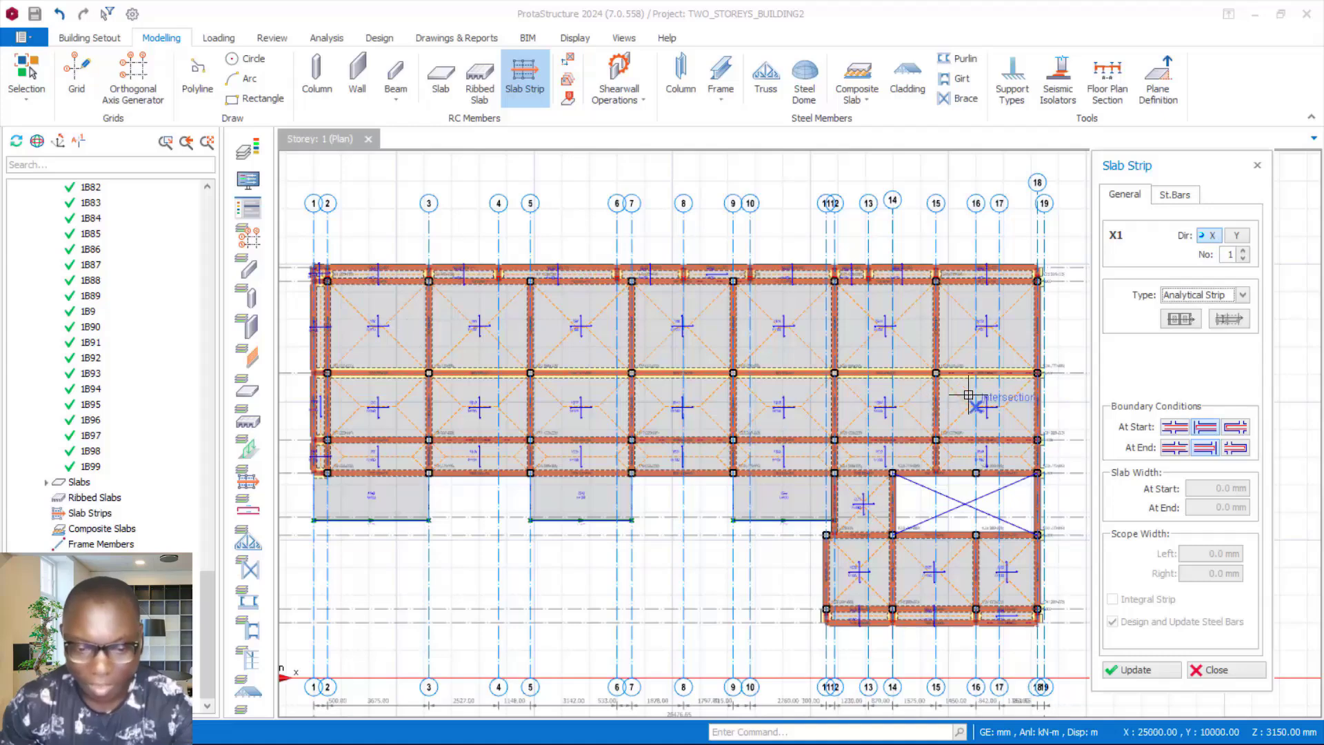
click(583, 337)
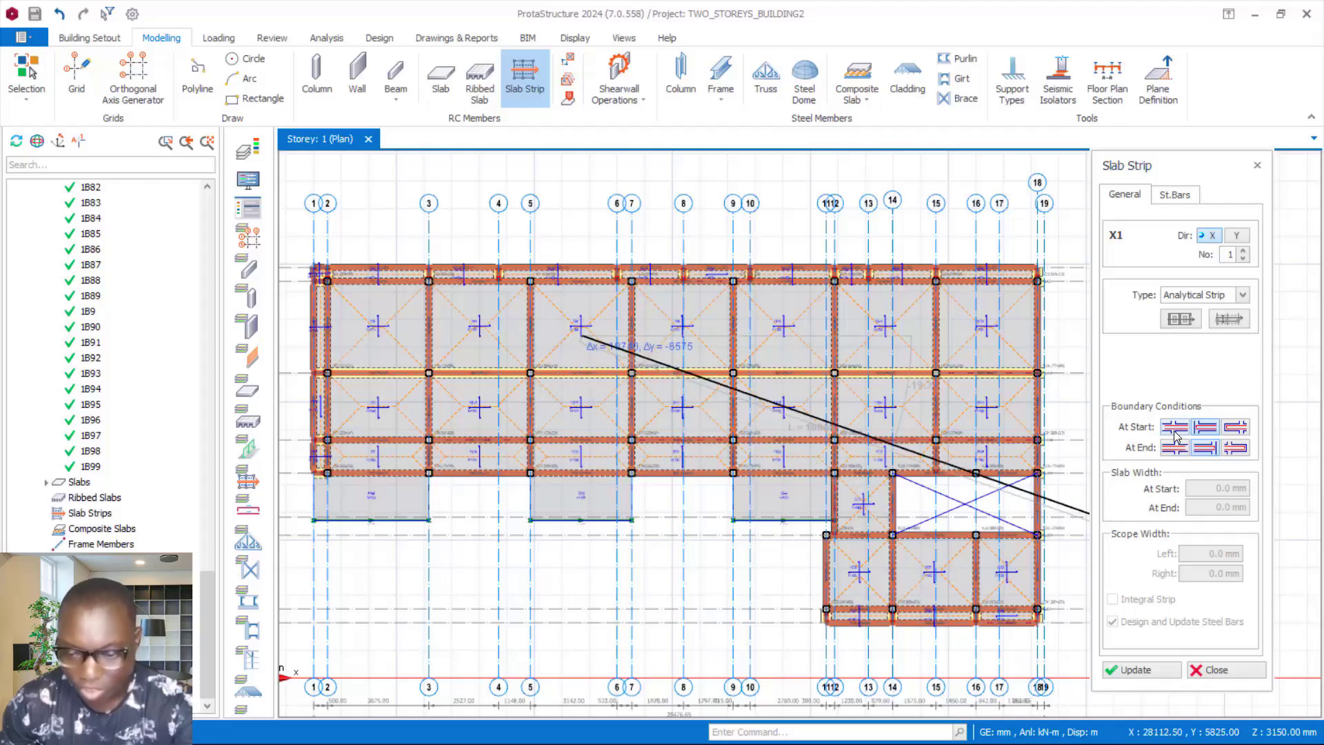
right_click(589, 184)
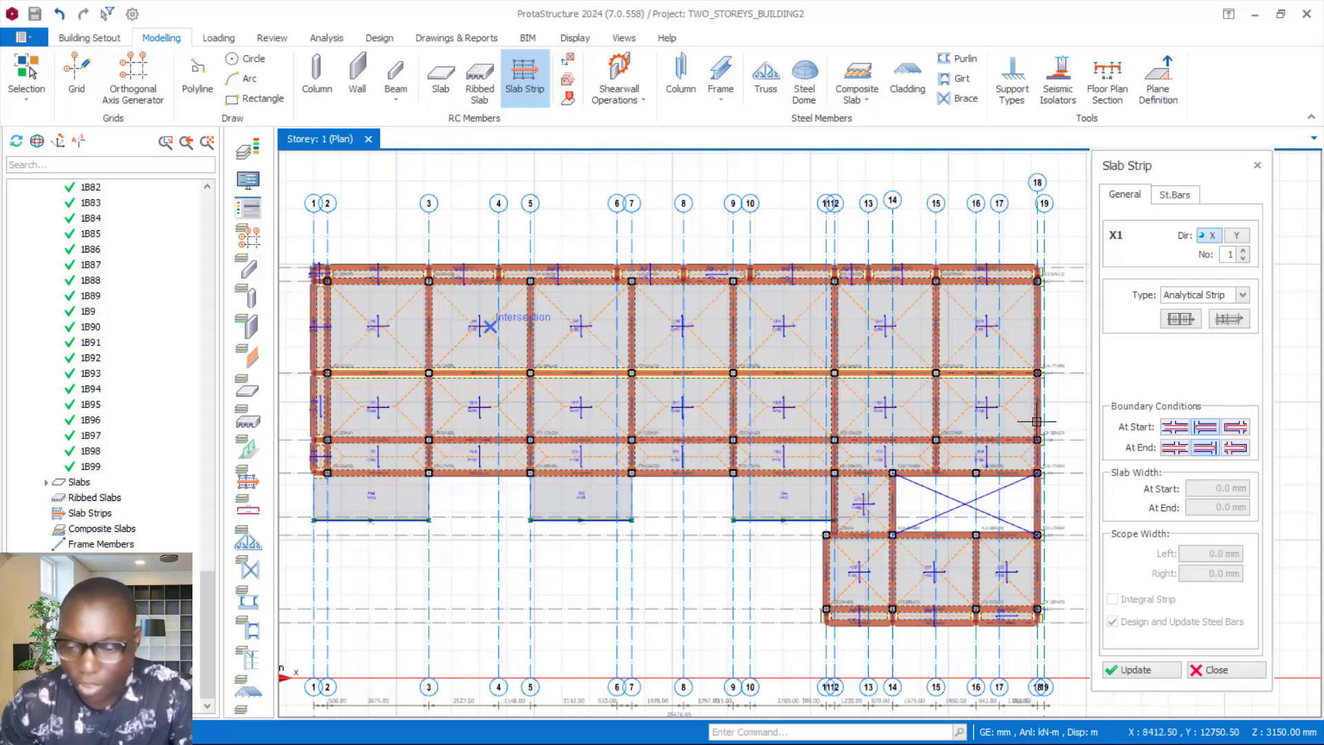
Try the alternative boundary conditions at the strip's start and return to the bent-bar edge option
click(1175, 429)
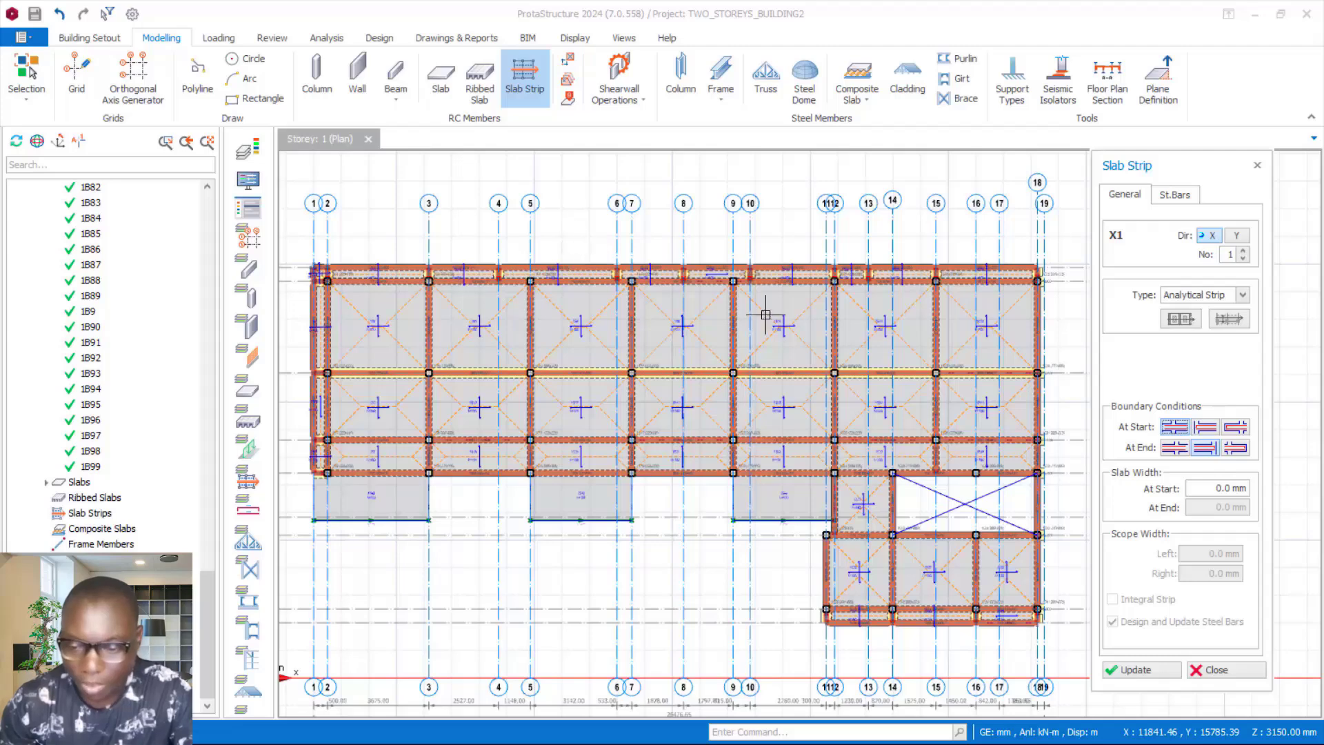
click(1205, 427)
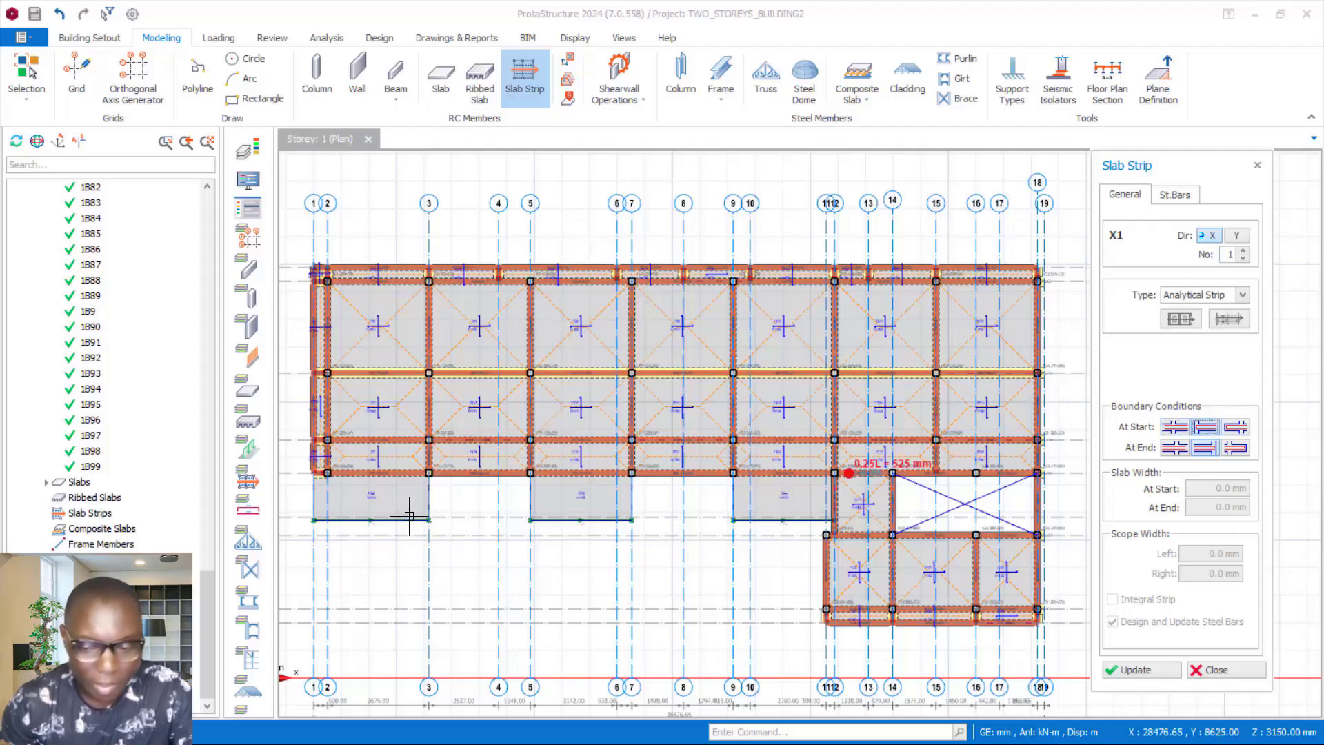
click(1235, 427)
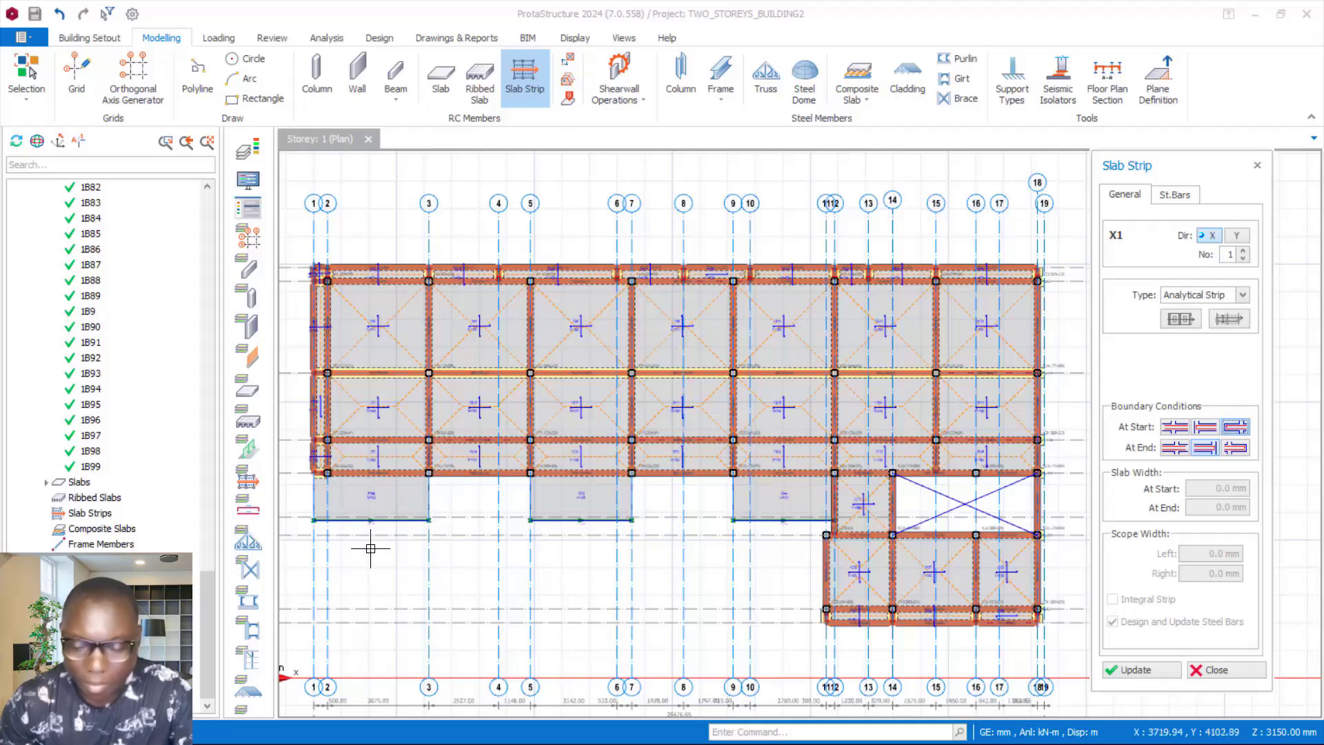
click(1174, 427)
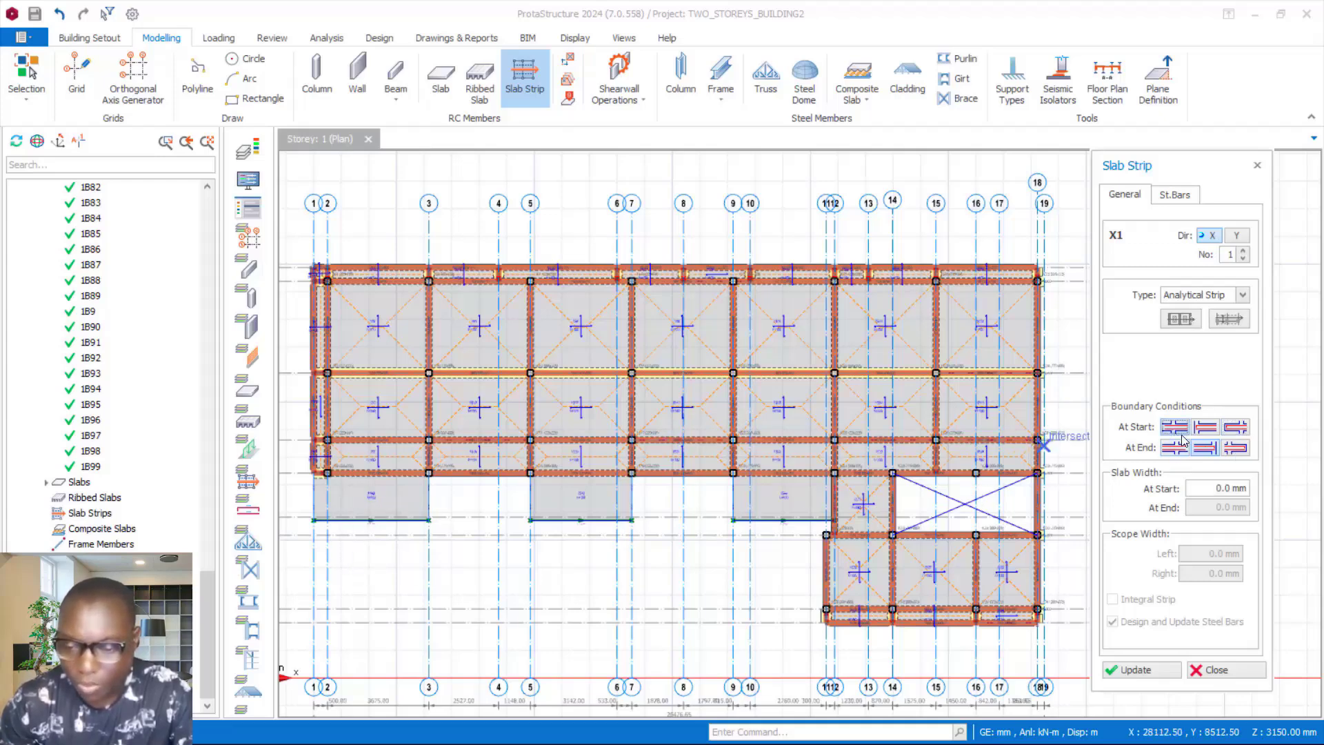
click(1204, 428)
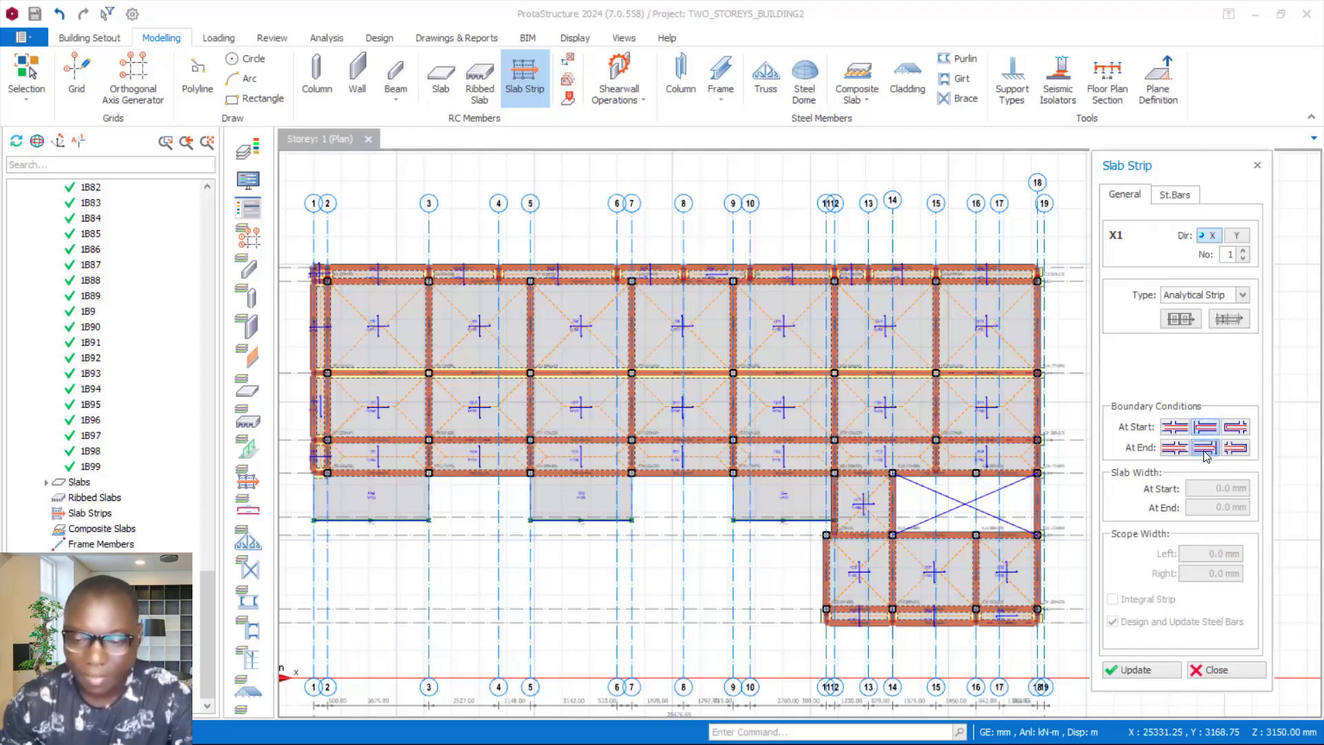
Draw a horizontal analytical strip about 28000 mm long through the slabs between axes G and F, extending past axes 1 and 19
click(295, 312)
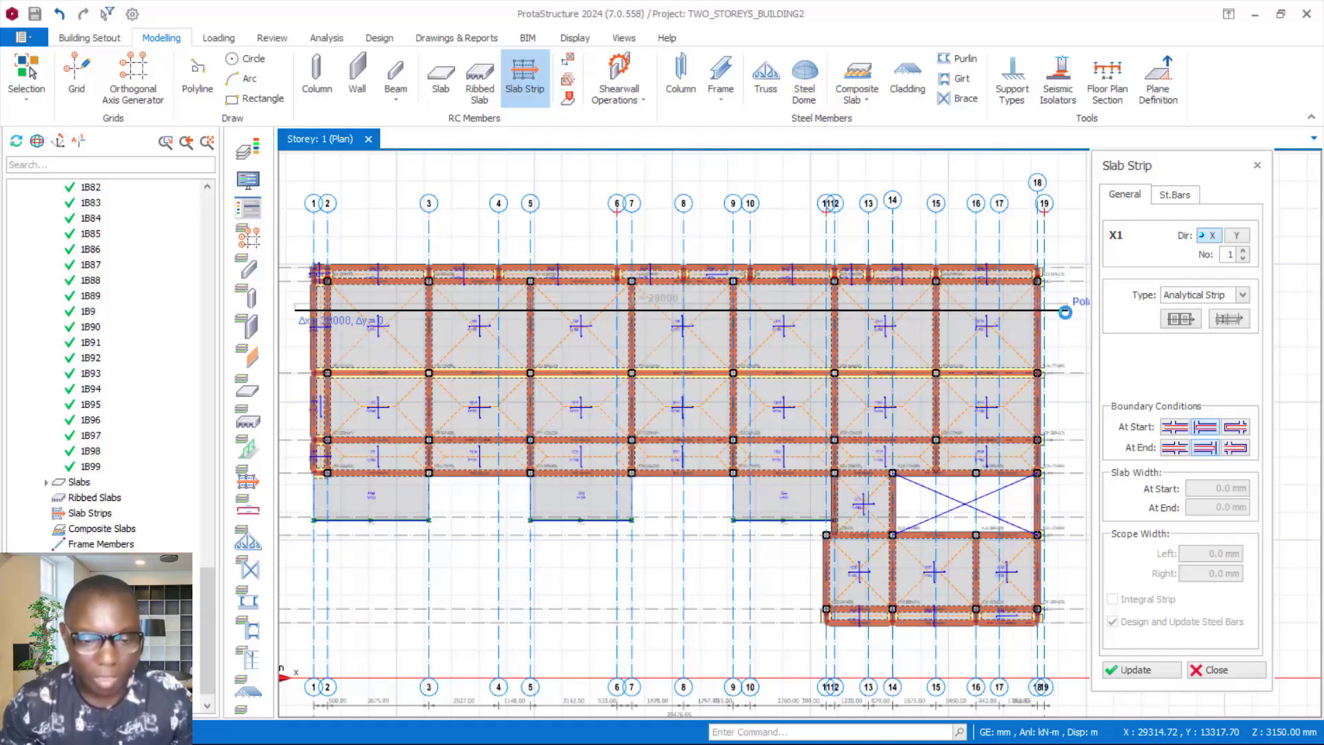
click(1065, 312)
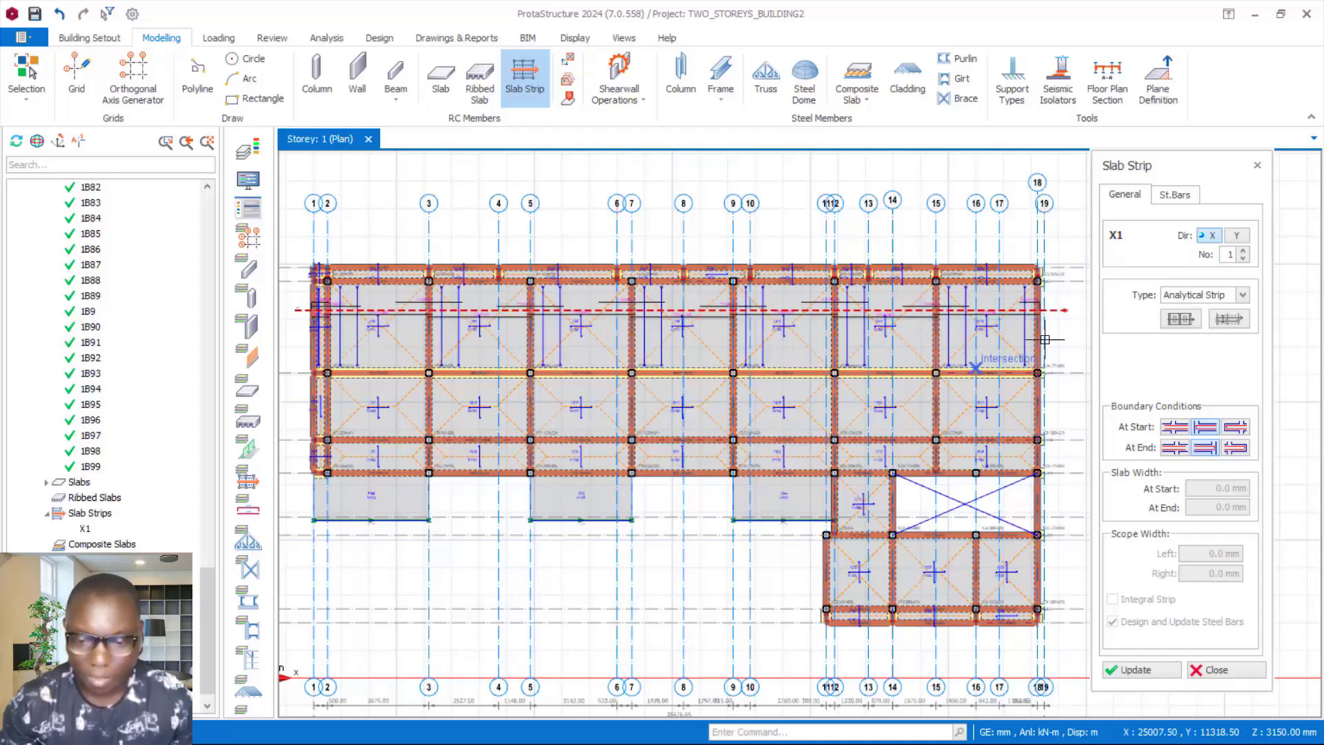
Examine the top and bottom bars that strip X1 places in slabs 1S11 and 1S12 and over their supporting beams
scroll(1044, 340, up, 1)
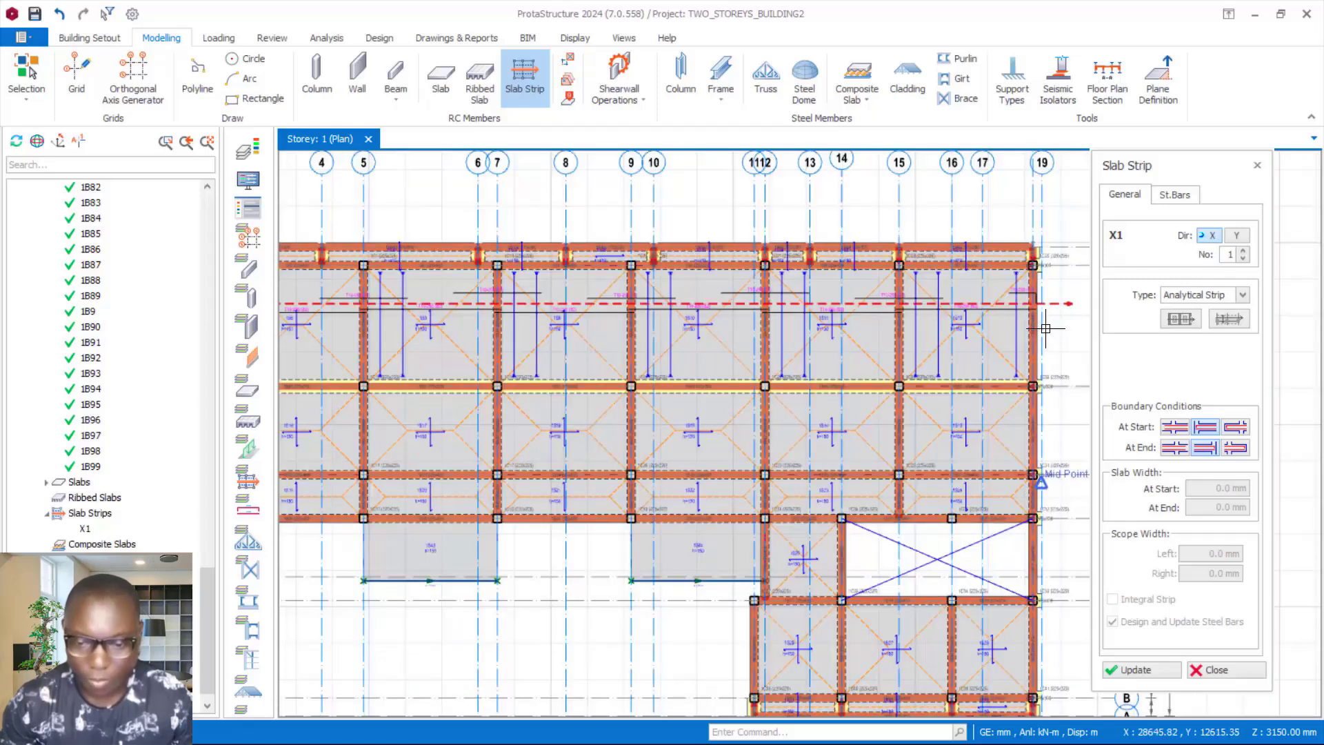
scroll(1046, 329, up, 2)
scroll(1041, 328, up, 2)
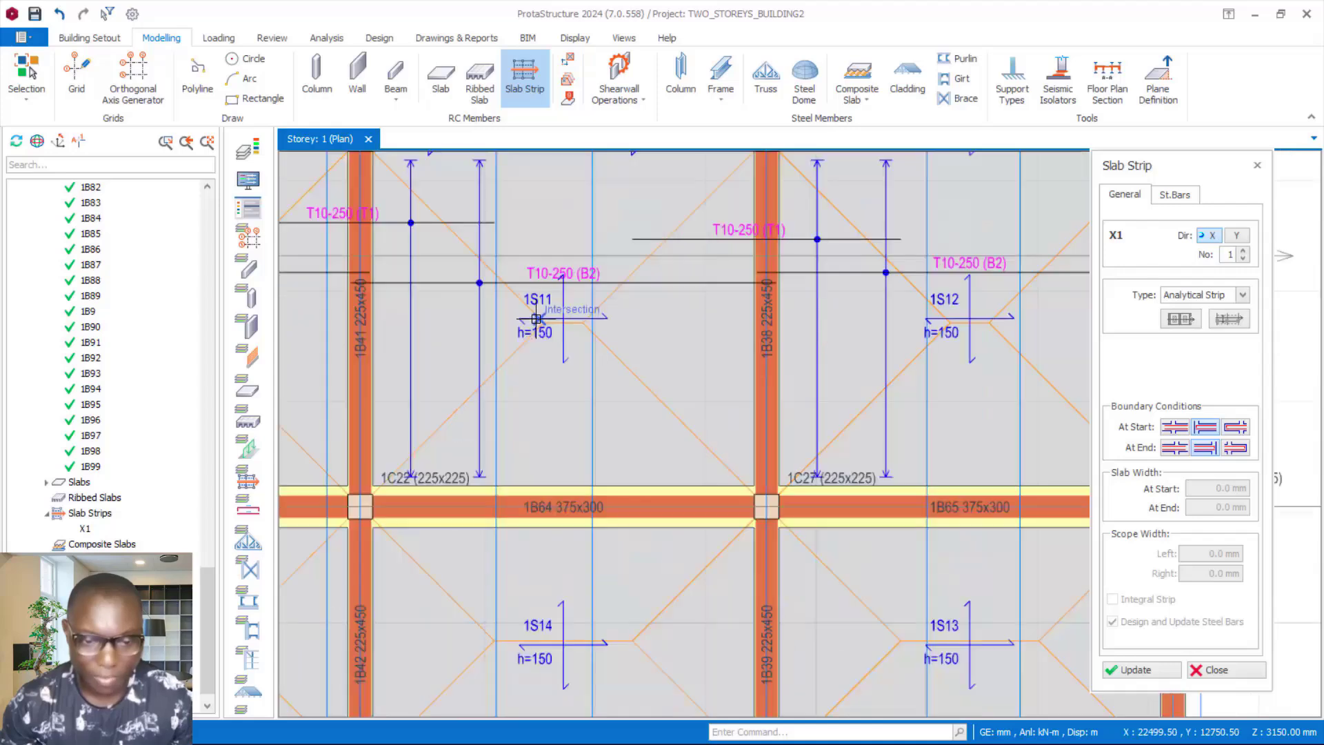
scroll(532, 302, up, 1)
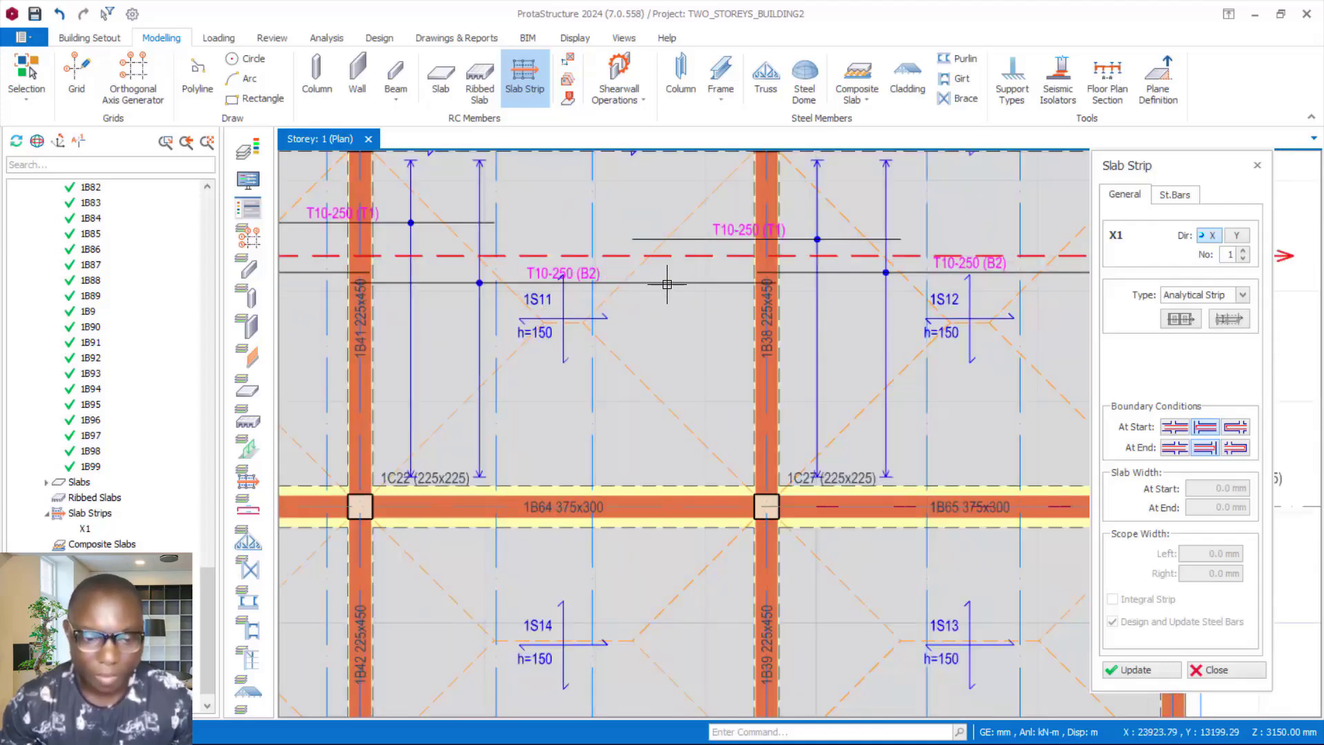
scroll(500, 314, down, 1)
scroll(365, 258, up, 2)
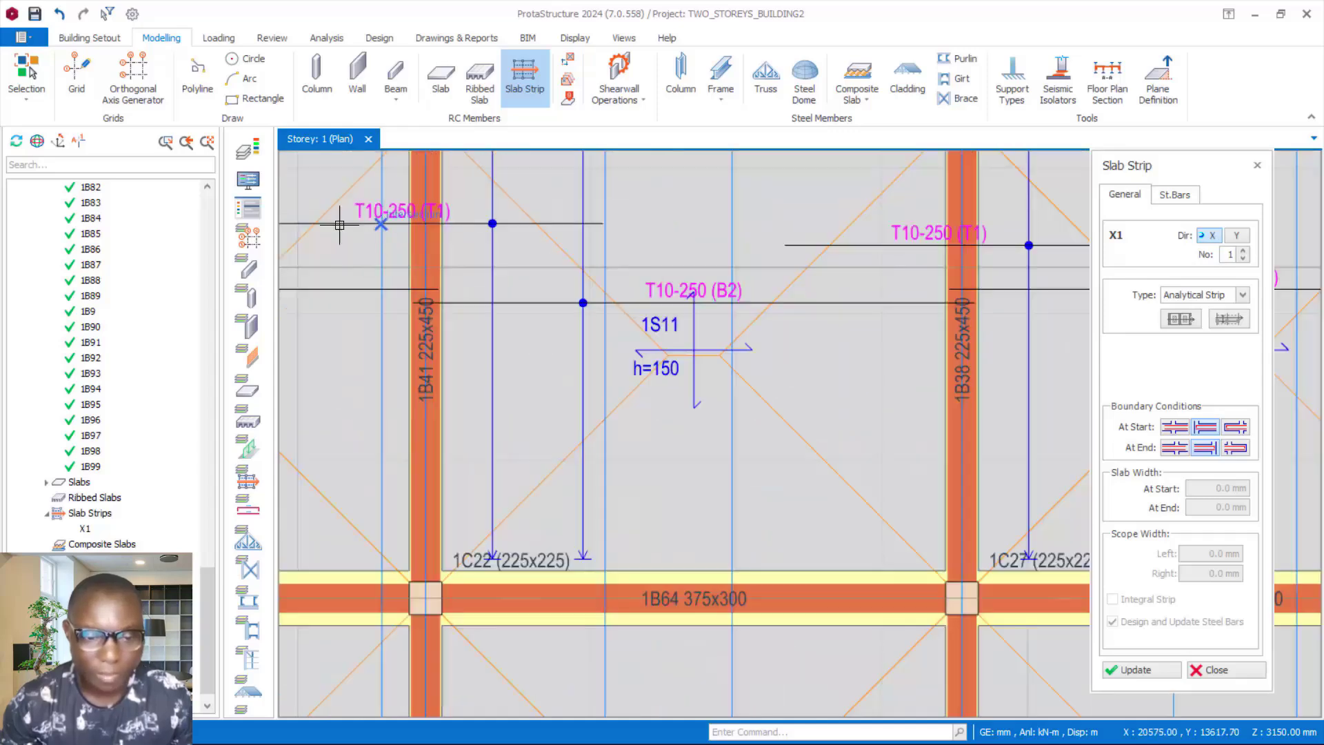
scroll(462, 256, down, 2)
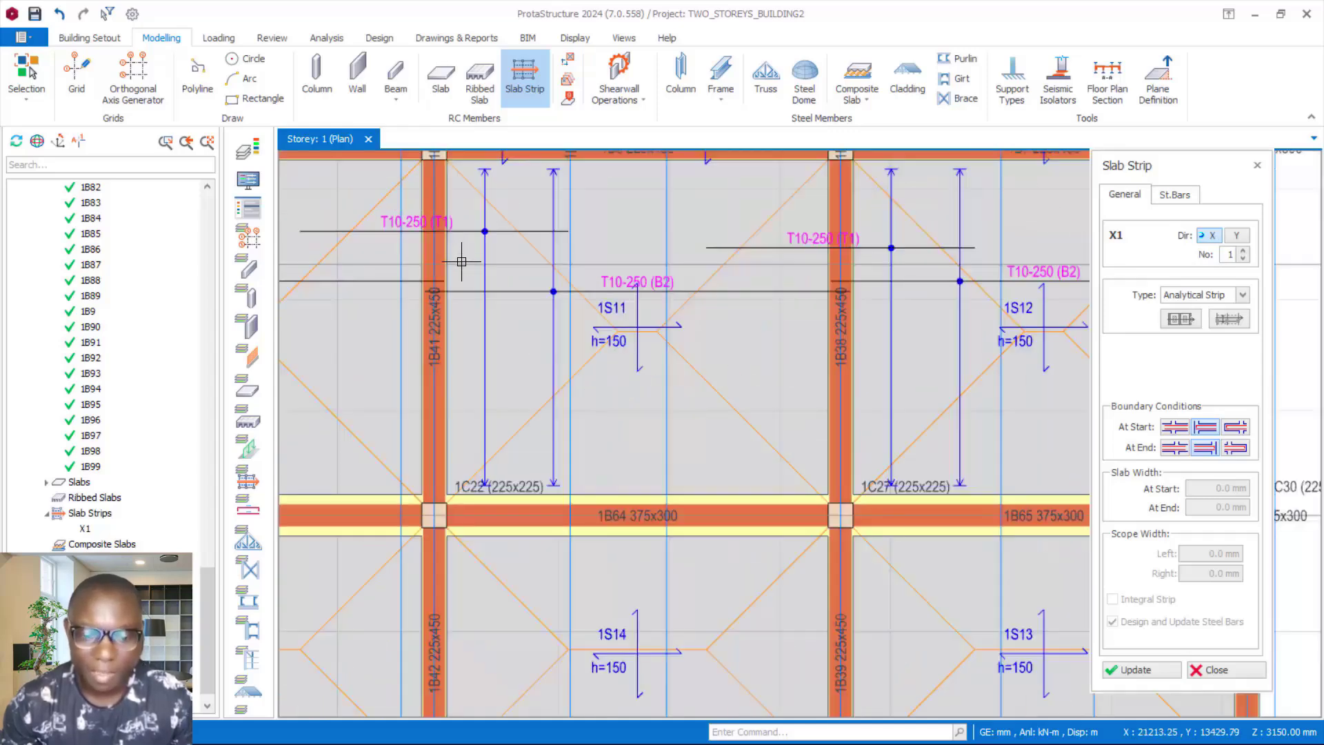
scroll(912, 261, up, 1)
scroll(912, 261, up, 1)
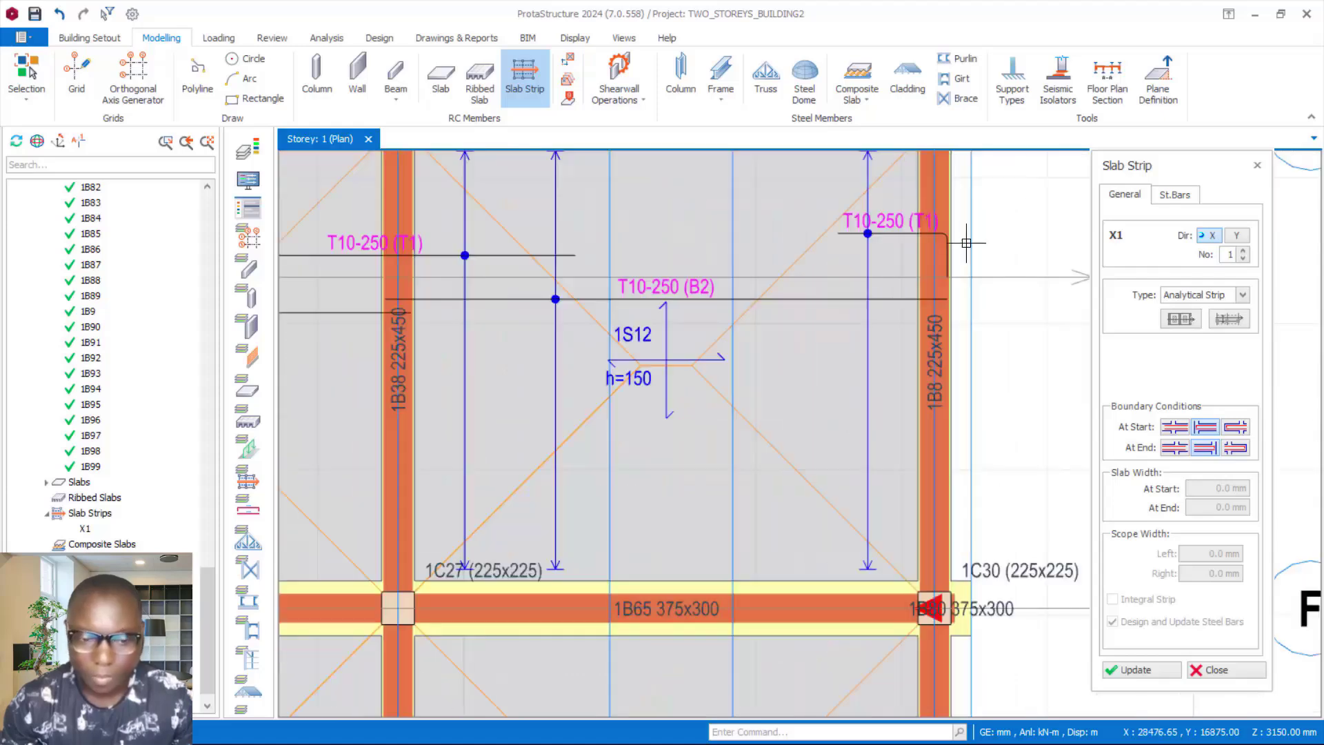
Examine the bent top bar and the bottom bar of strip X1 where they end at edge beam 1B8
scroll(944, 345, down, 2)
scroll(947, 338, up, 2)
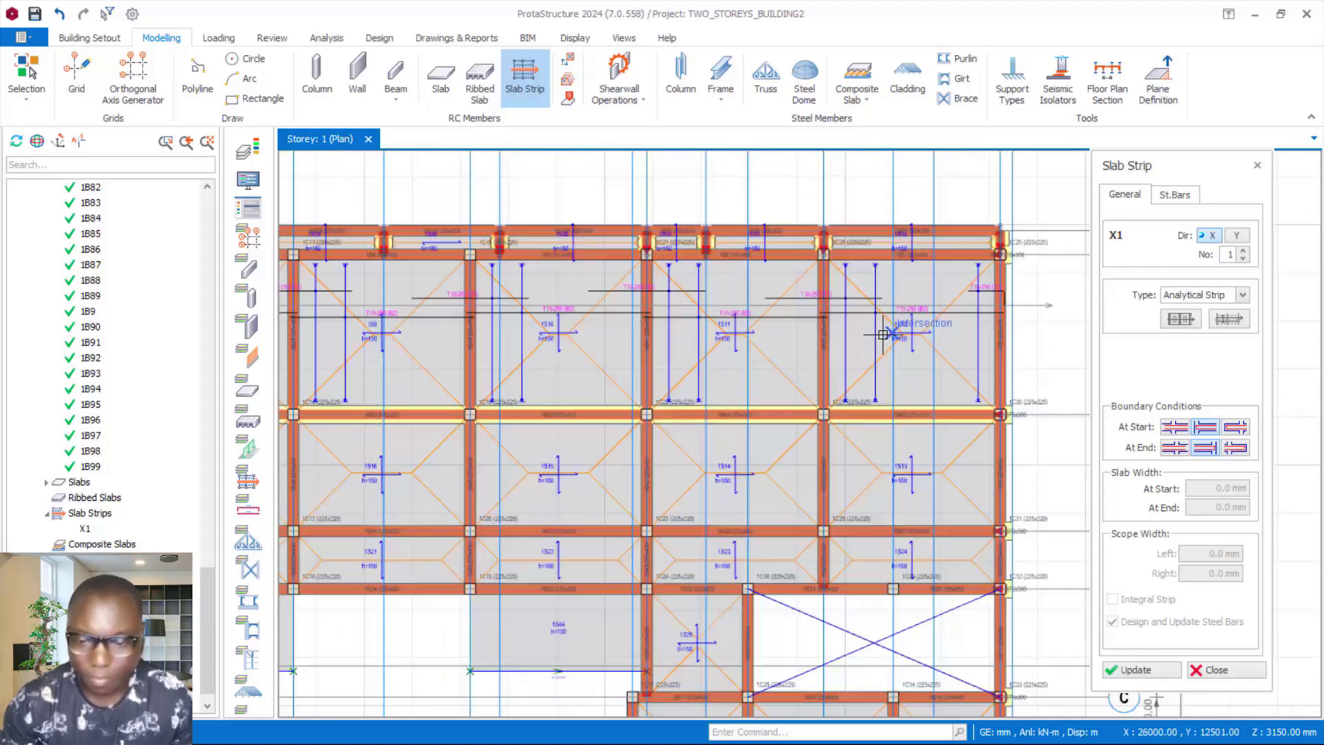
scroll(896, 390, down, 1)
scroll(1002, 388, up, 2)
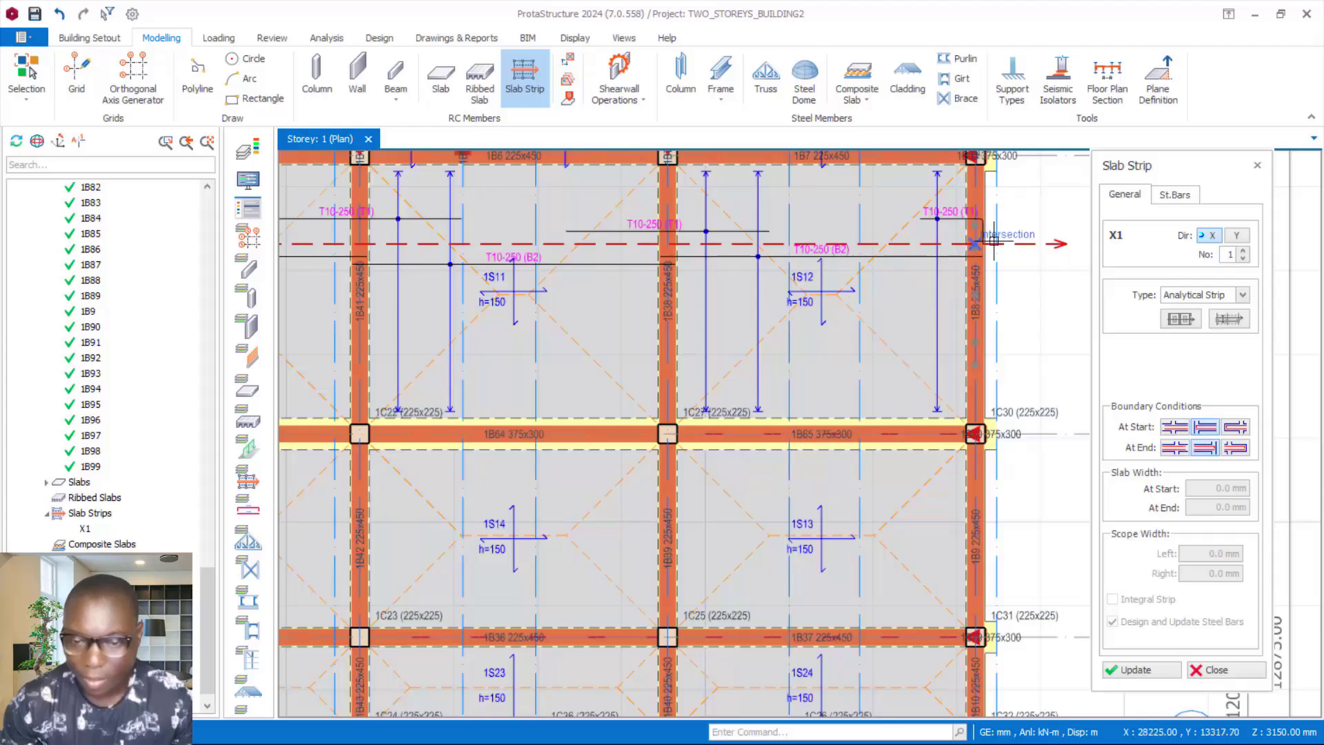
scroll(994, 233, up, 1)
scroll(994, 233, up, 1)
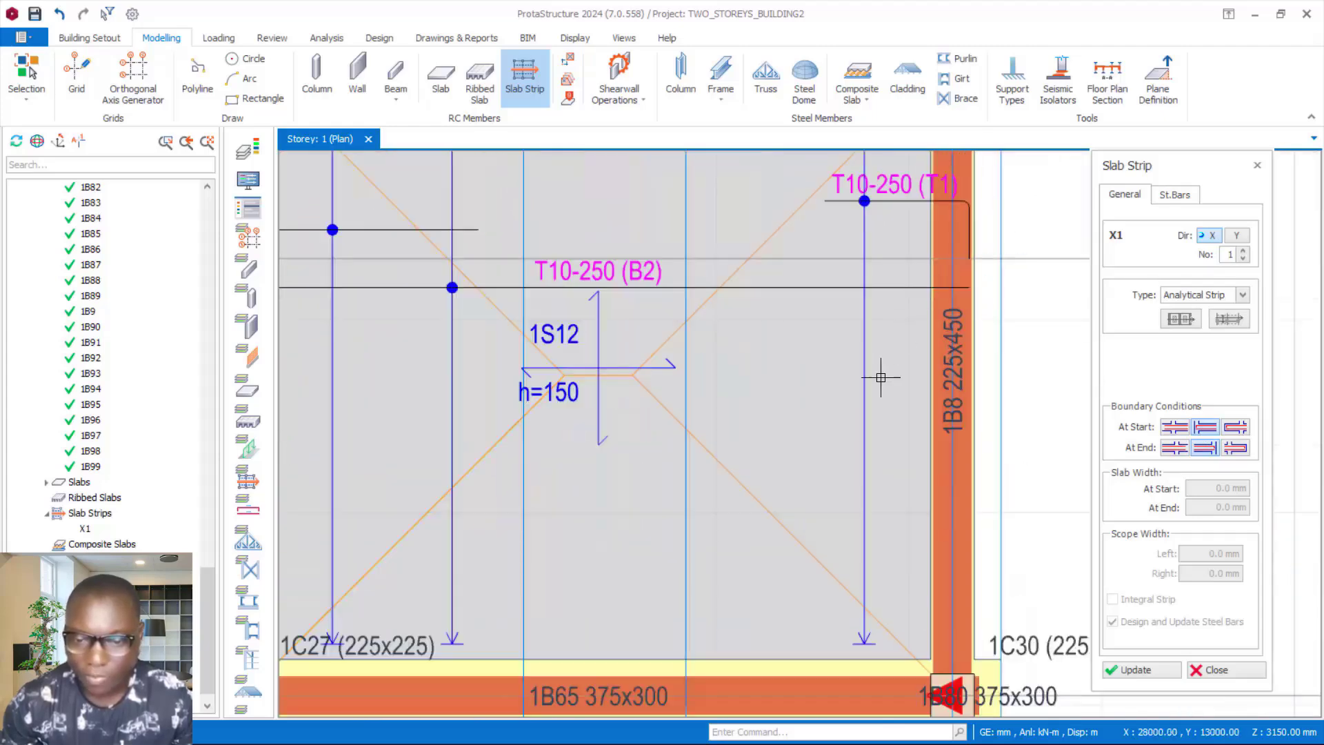
scroll(945, 200, up, 2)
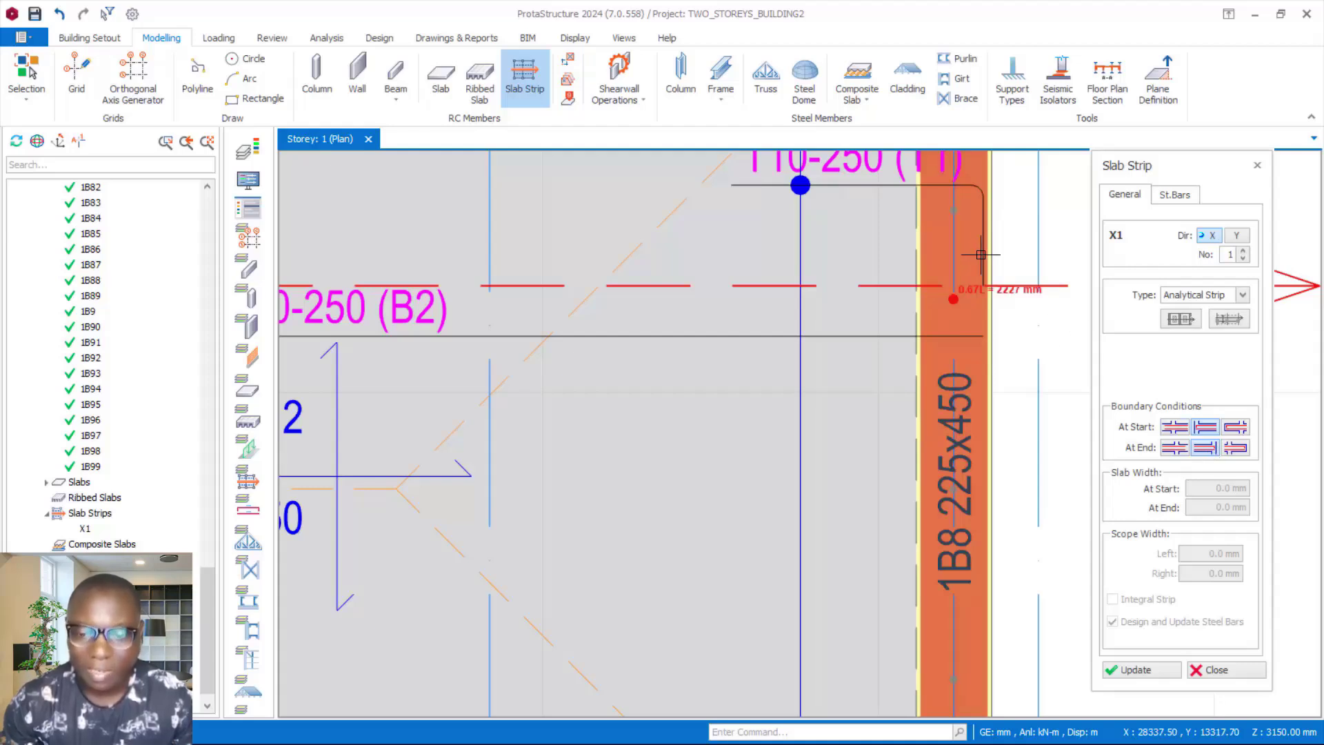
scroll(835, 387, down, 1)
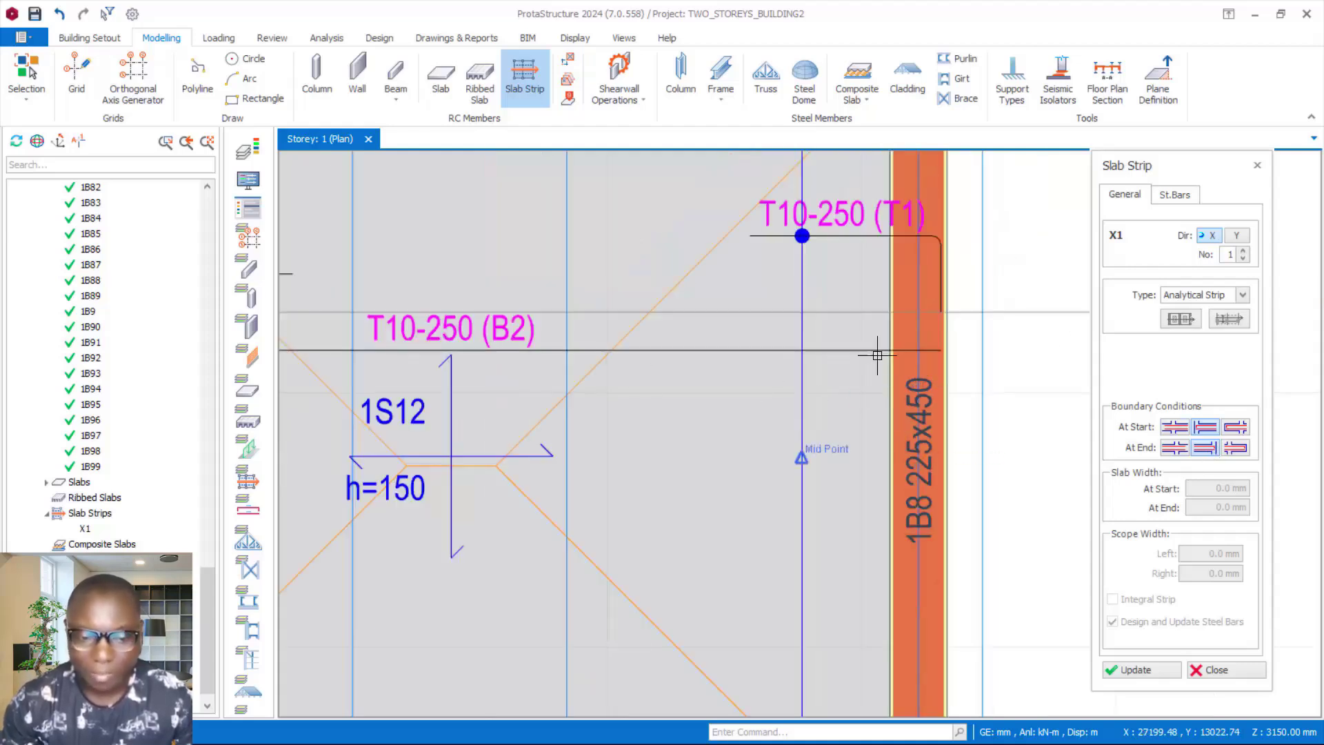
Compare both ends of strip X1 with the chosen boundary conditions, checking the bar shape at the outer edge beams
scroll(871, 354, down, 3)
click(949, 341)
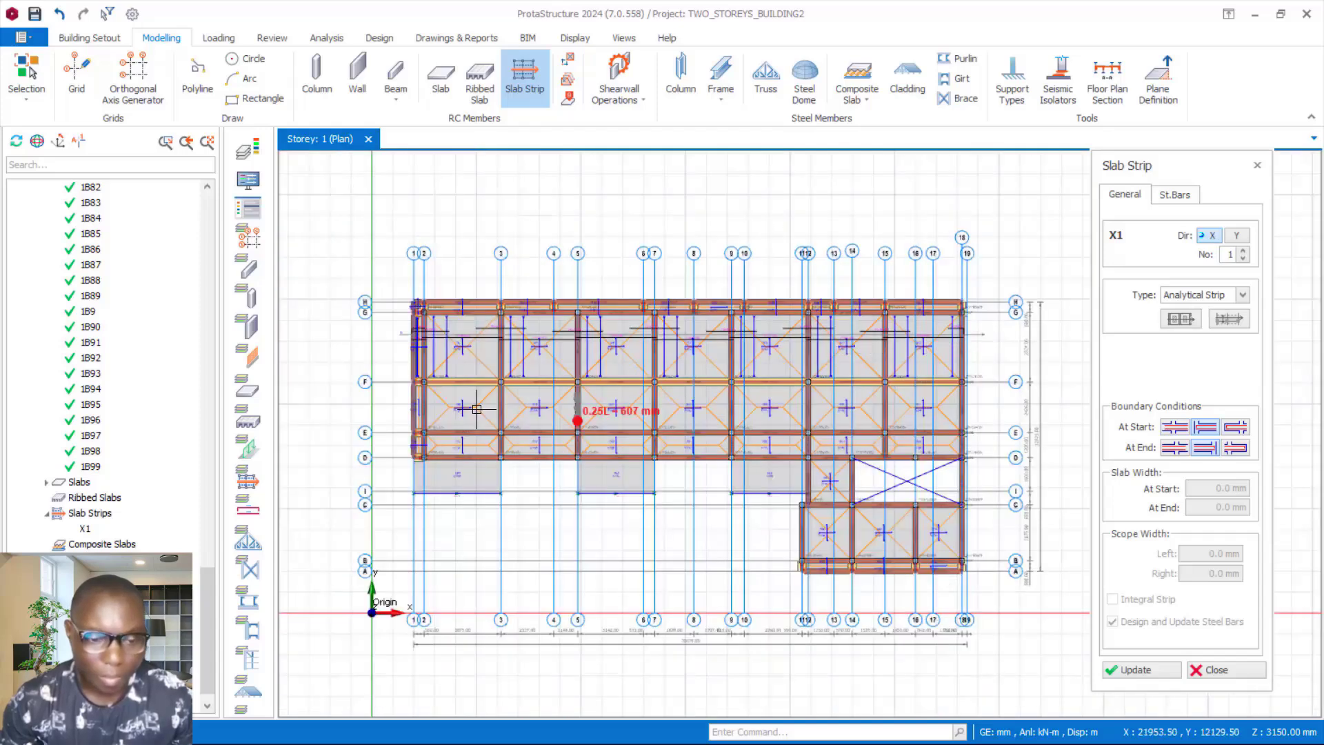
scroll(356, 305, up, 3)
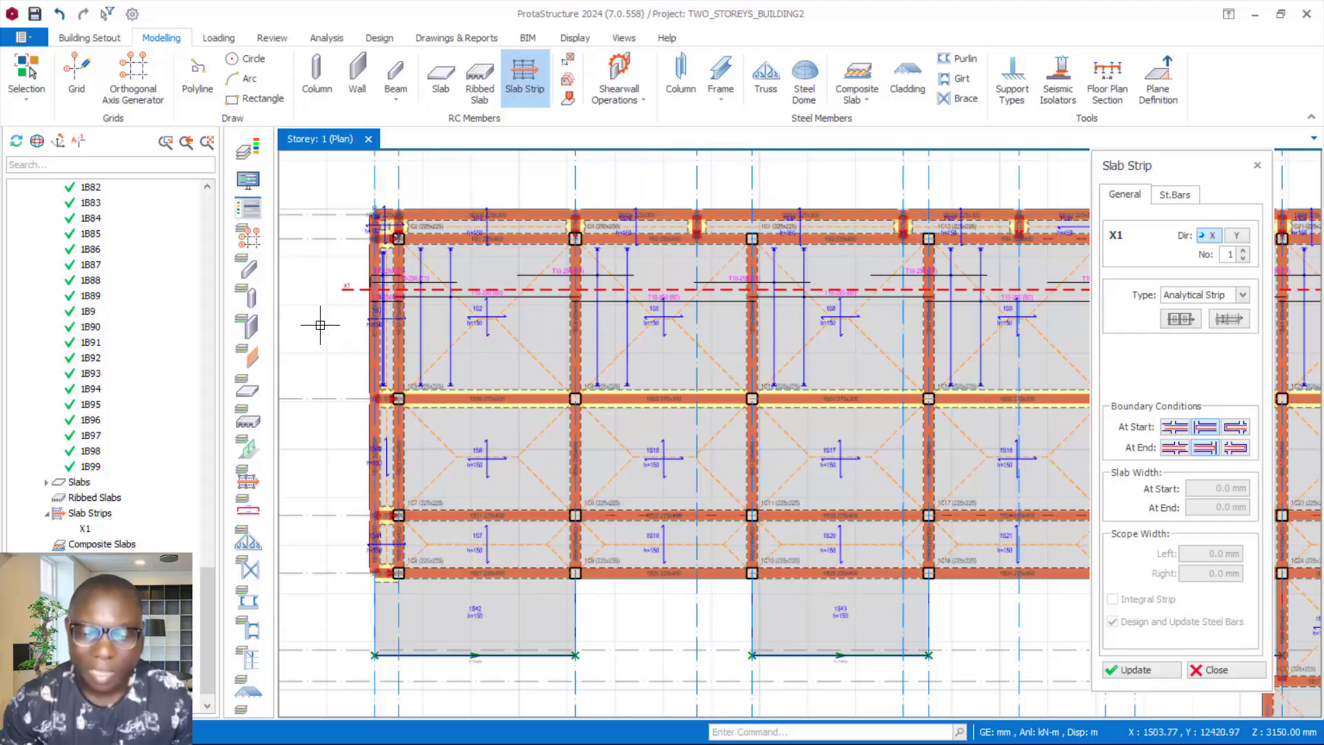
scroll(320, 324, down, 4)
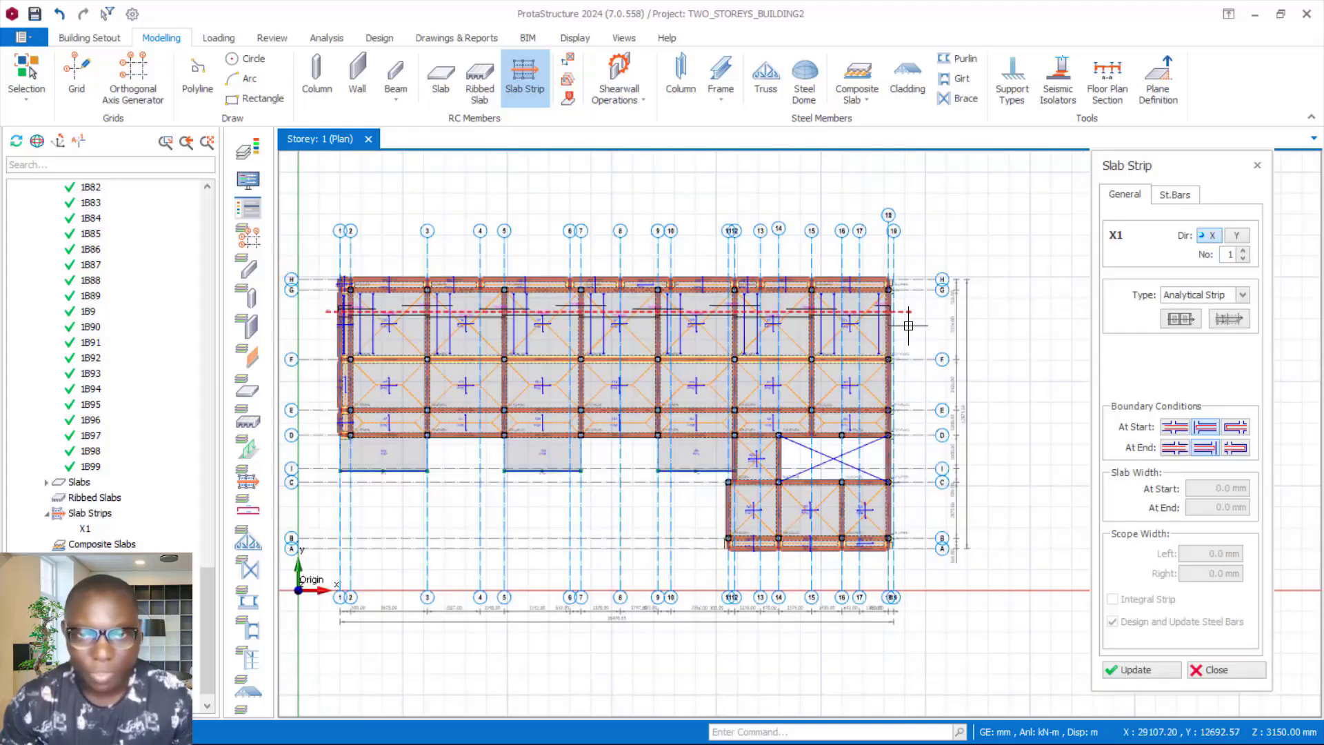
scroll(929, 326, up, 8)
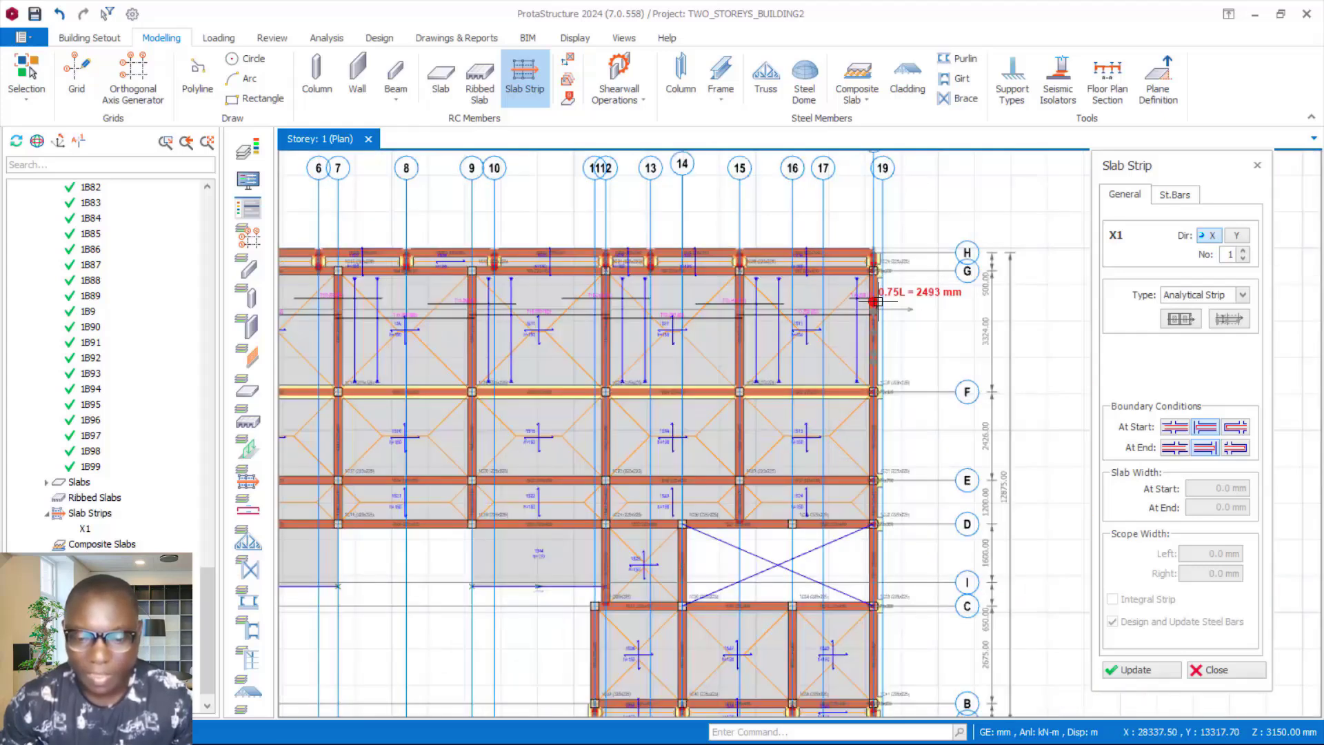
scroll(824, 313, up, 1)
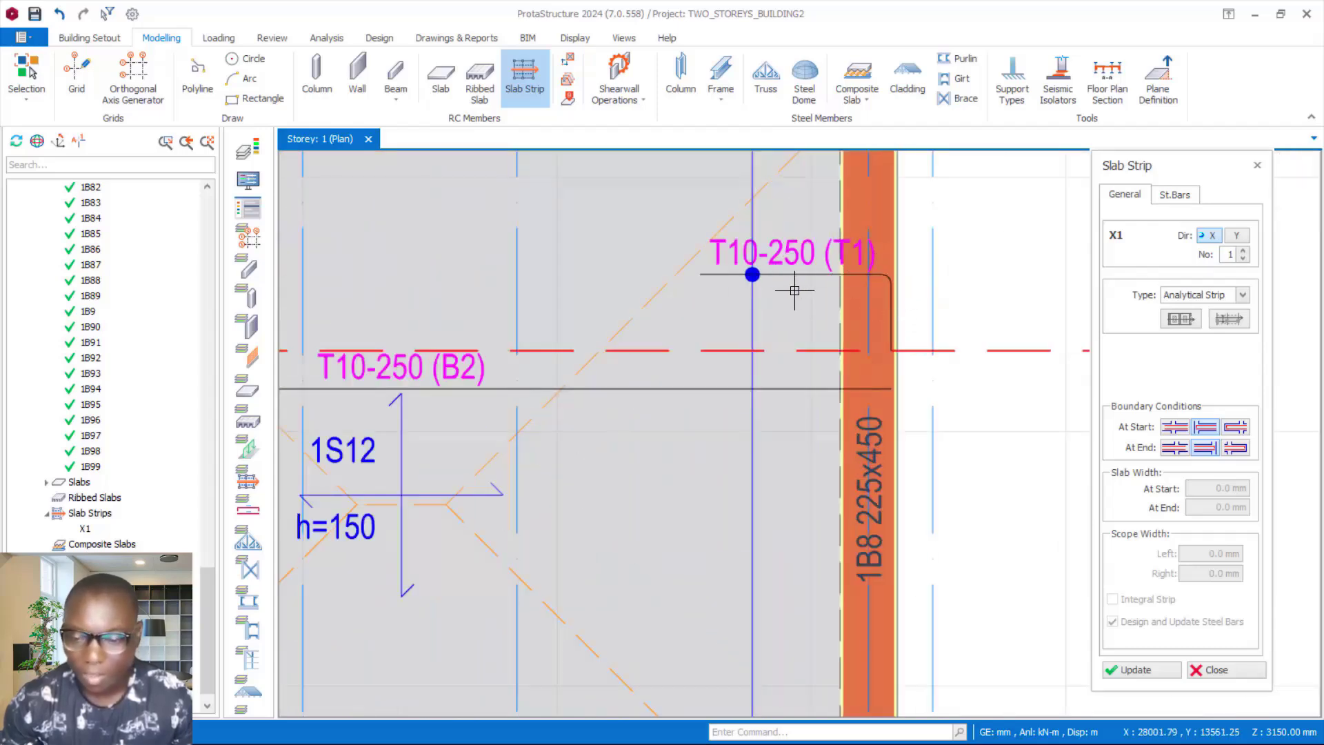
scroll(995, 298, down, 2)
click(1177, 449)
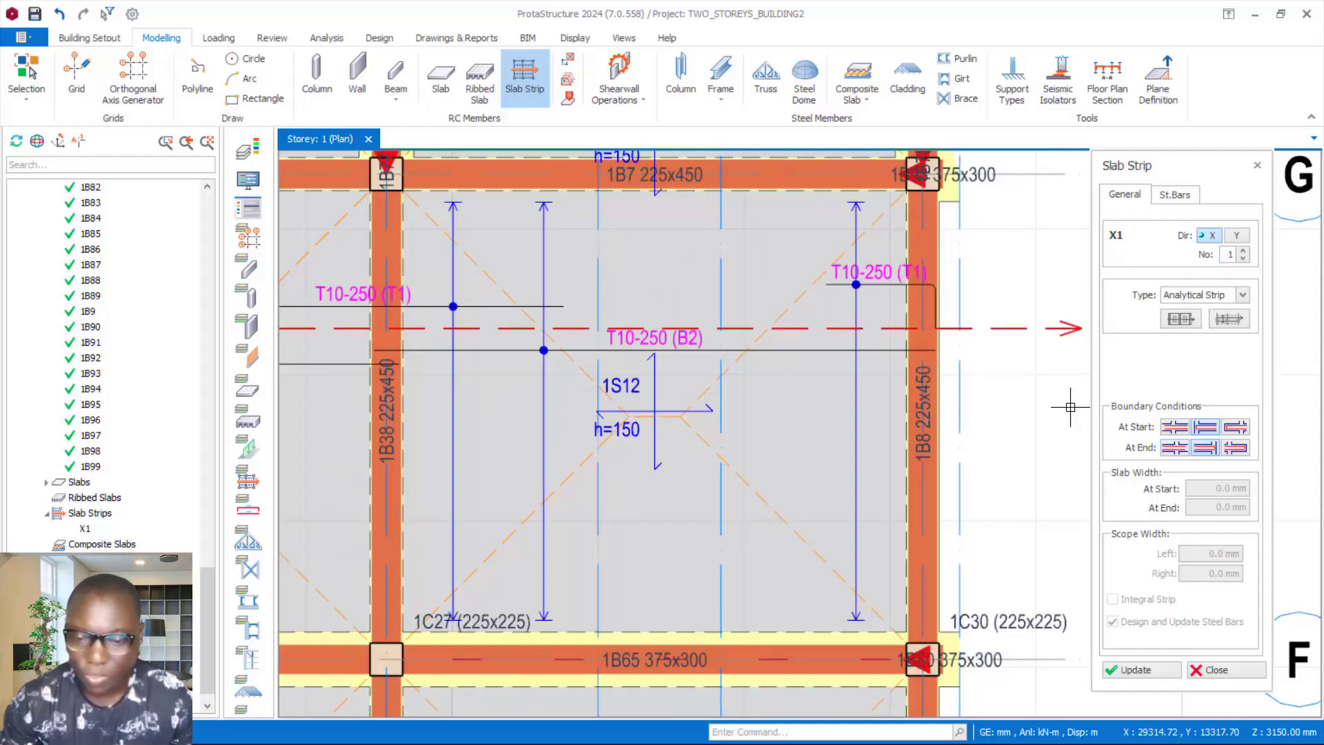
scroll(934, 295, up, 2)
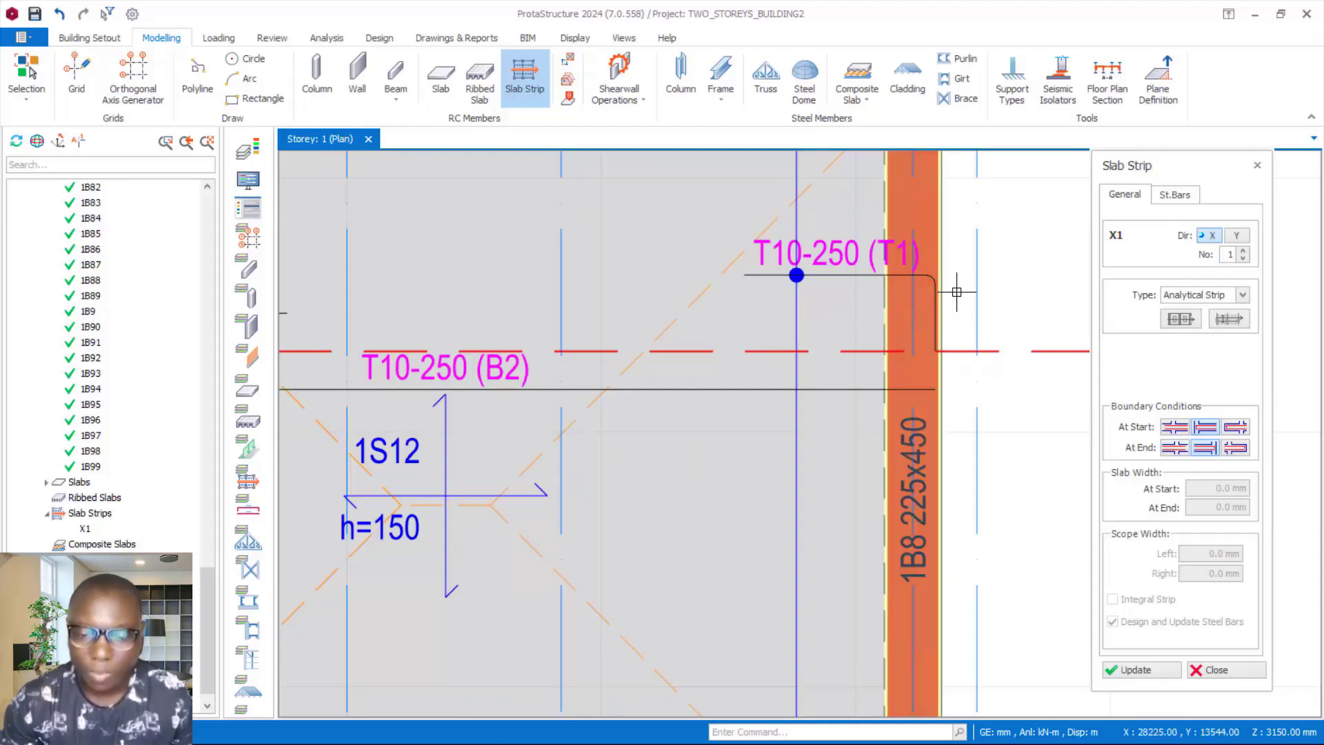
scroll(956, 292, up, 2)
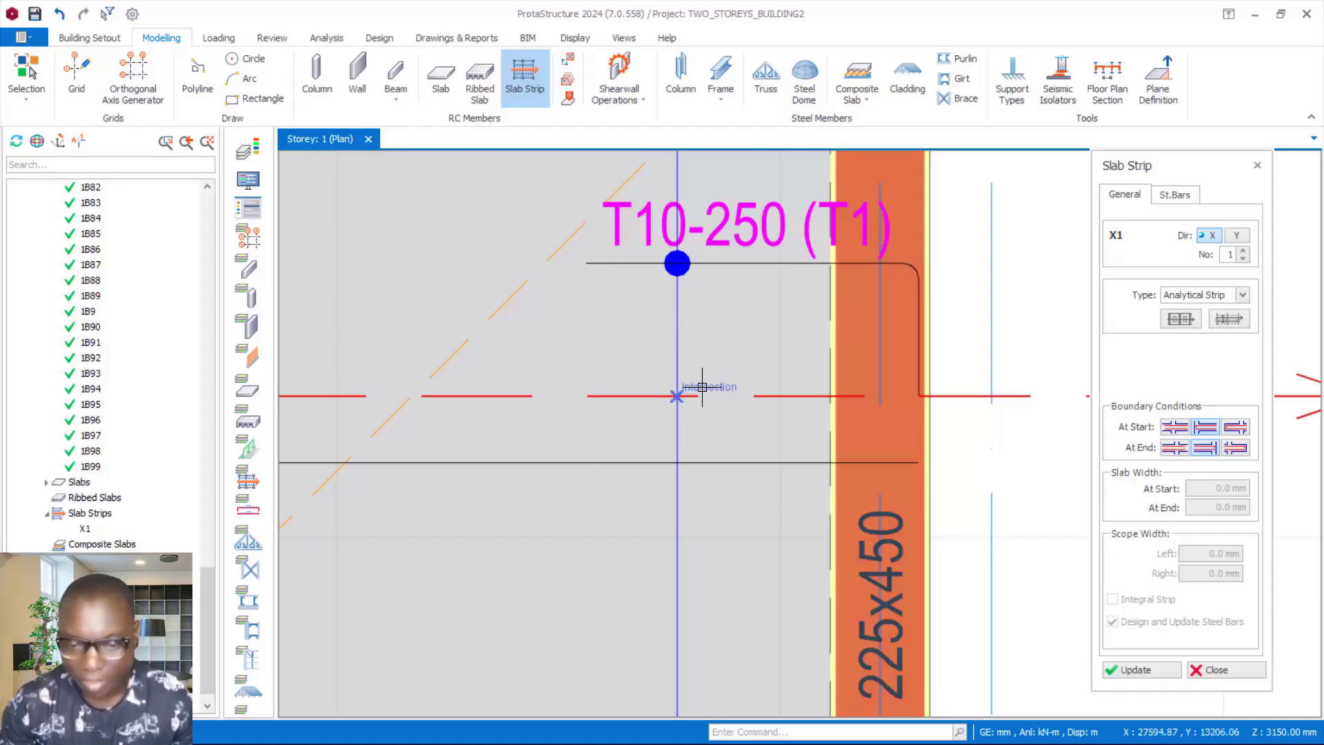
scroll(921, 283, down, 3)
scroll(629, 400, down, 2)
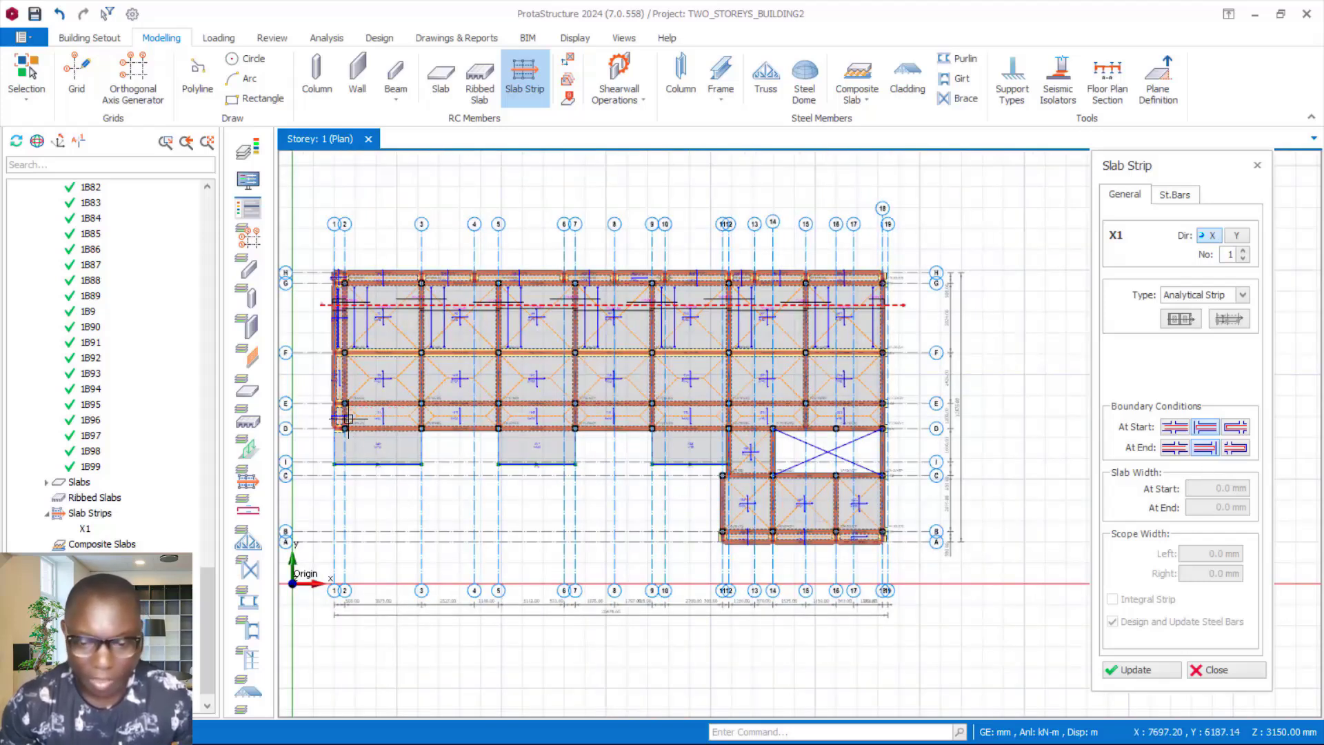
Try a horizontal analytical strip about 27900 mm long between axes F and E, using the first, continuous boundary condition at its end
click(1204, 429)
click(1175, 448)
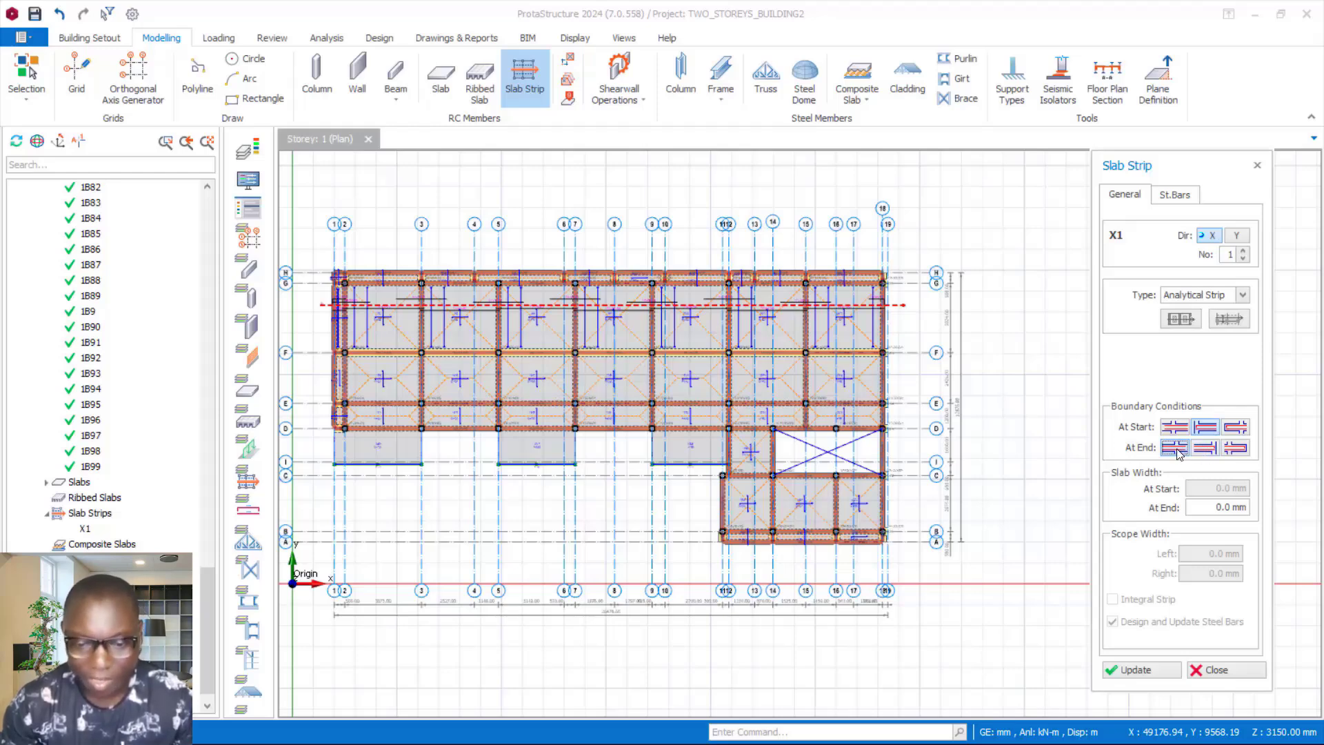
scroll(881, 309, up, 2)
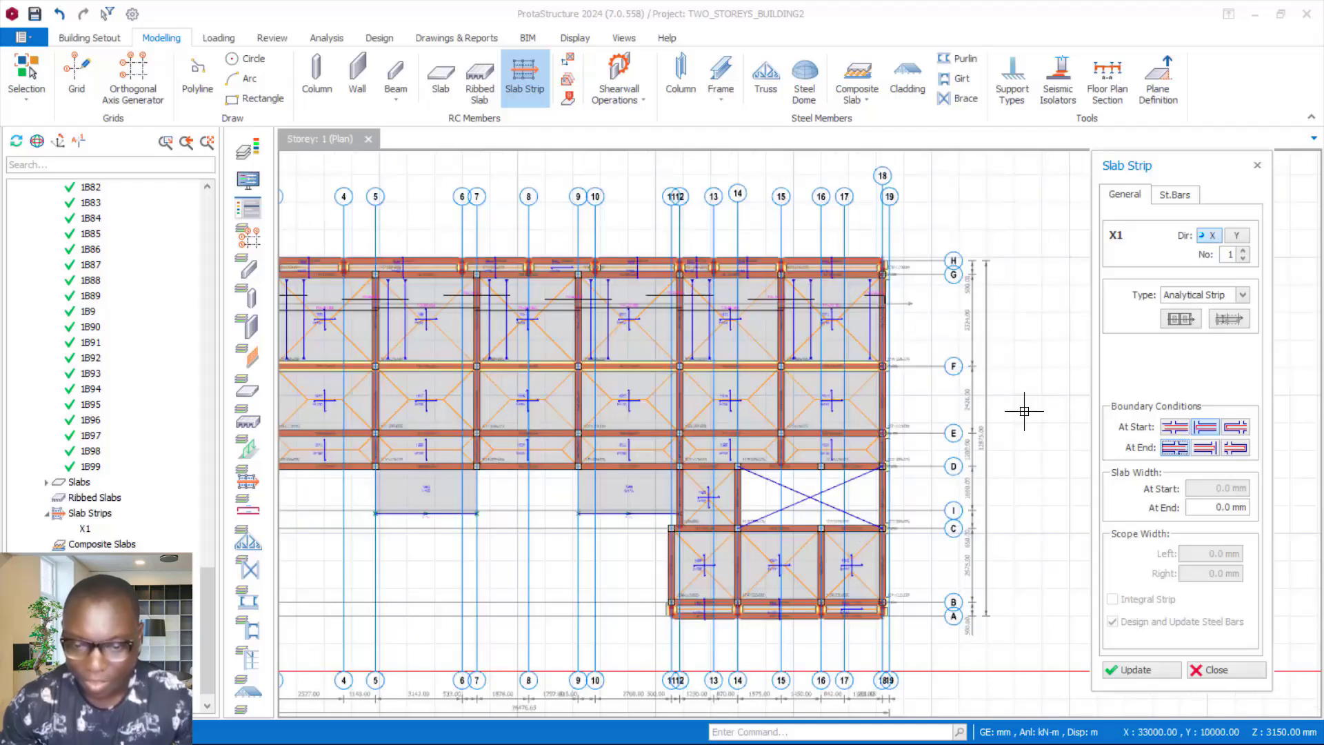
scroll(689, 386, down, 3)
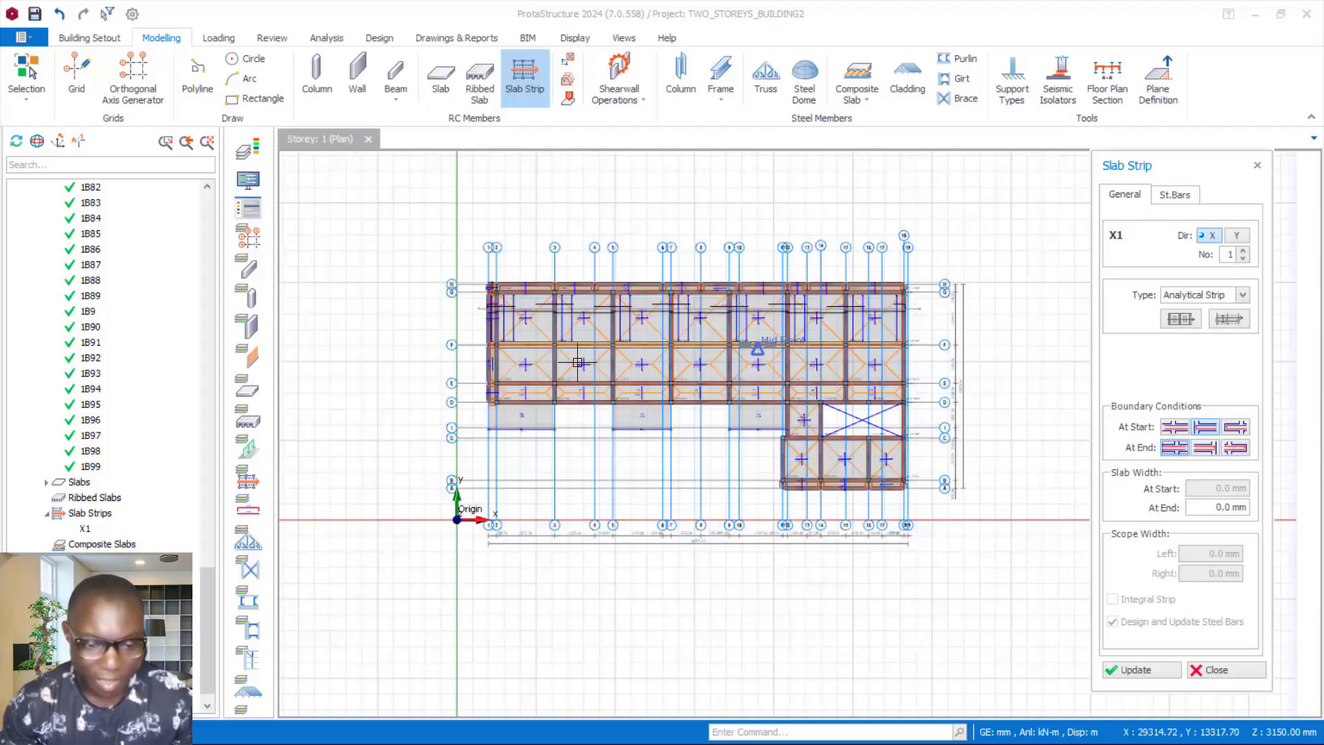
scroll(490, 368, up, 1)
scroll(490, 367, up, 3)
click(445, 366)
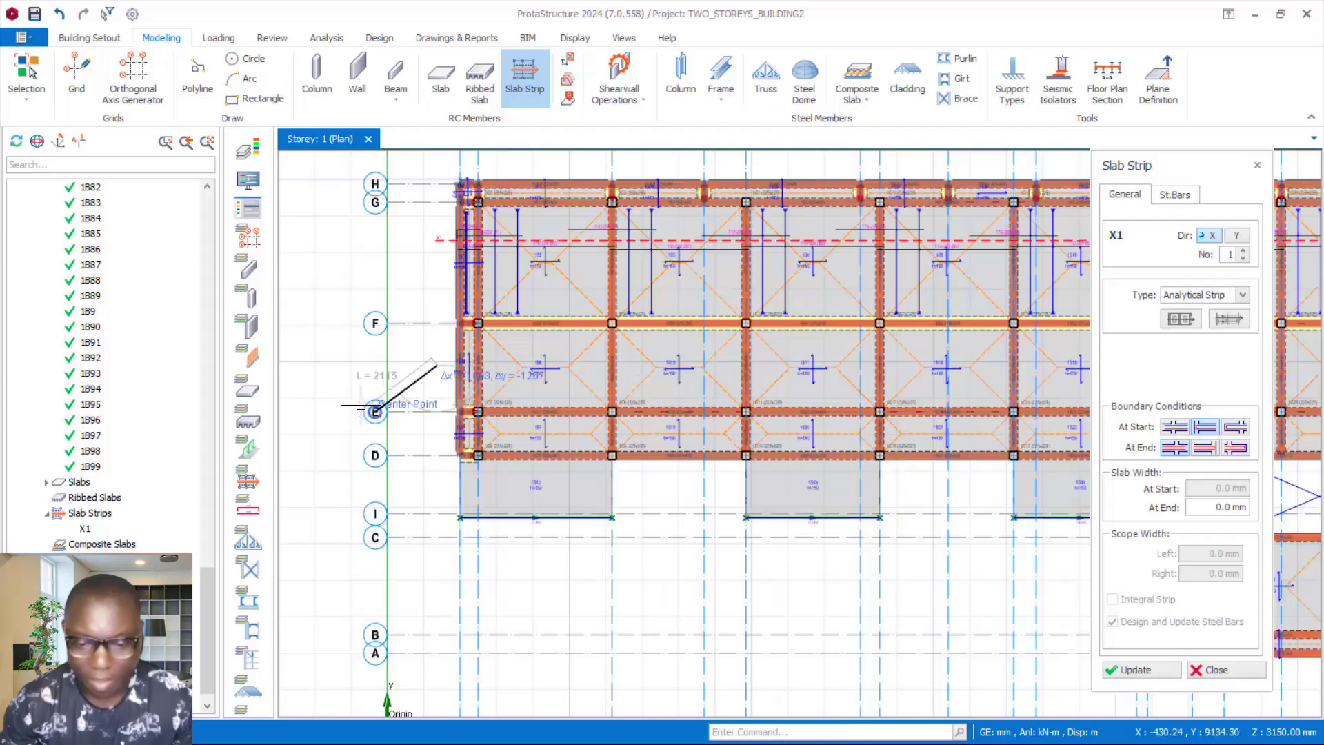
scroll(386, 405, down, 4)
scroll(777, 394, up, 2)
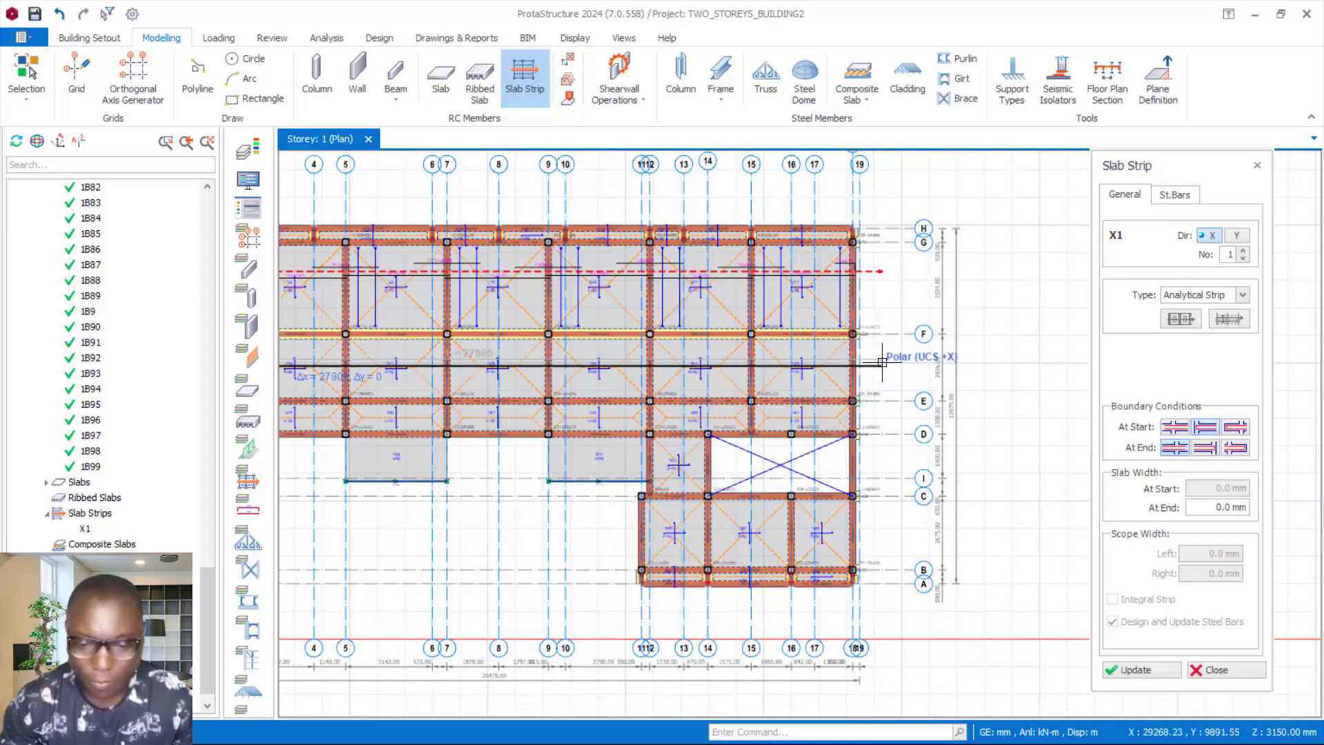
click(881, 361)
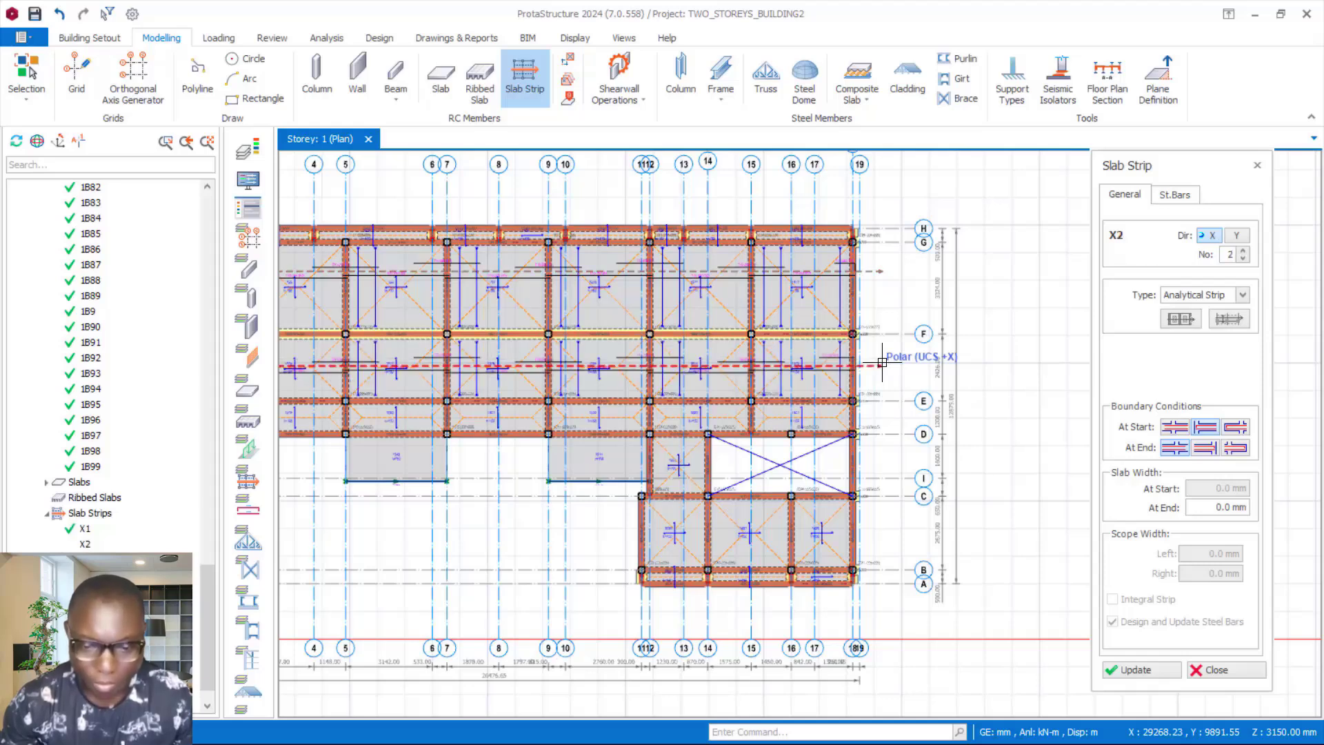
Compare the top bar shape of strip X2 at edge beam 1B9 with the strip X1 bar in the slab above
scroll(853, 329, up, 3)
scroll(848, 387, up, 4)
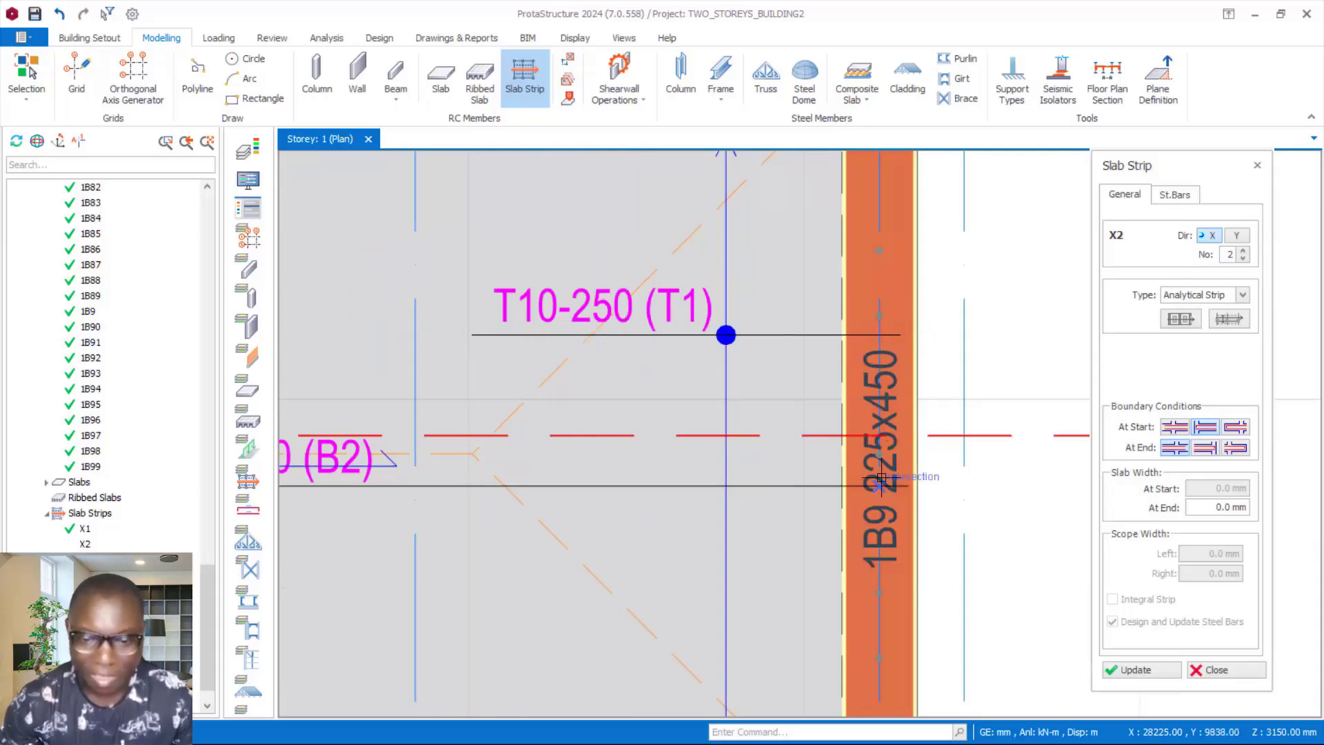
scroll(857, 458, down, 4)
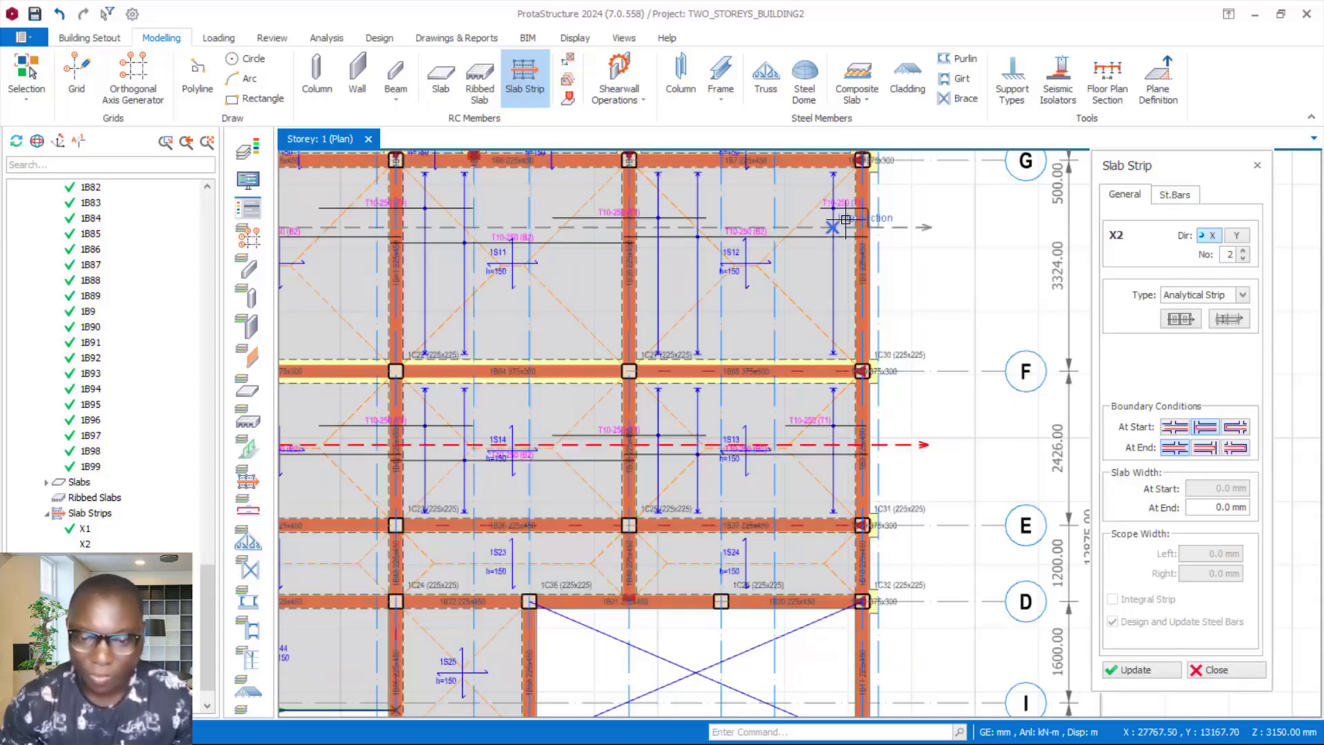
scroll(827, 282, up, 3)
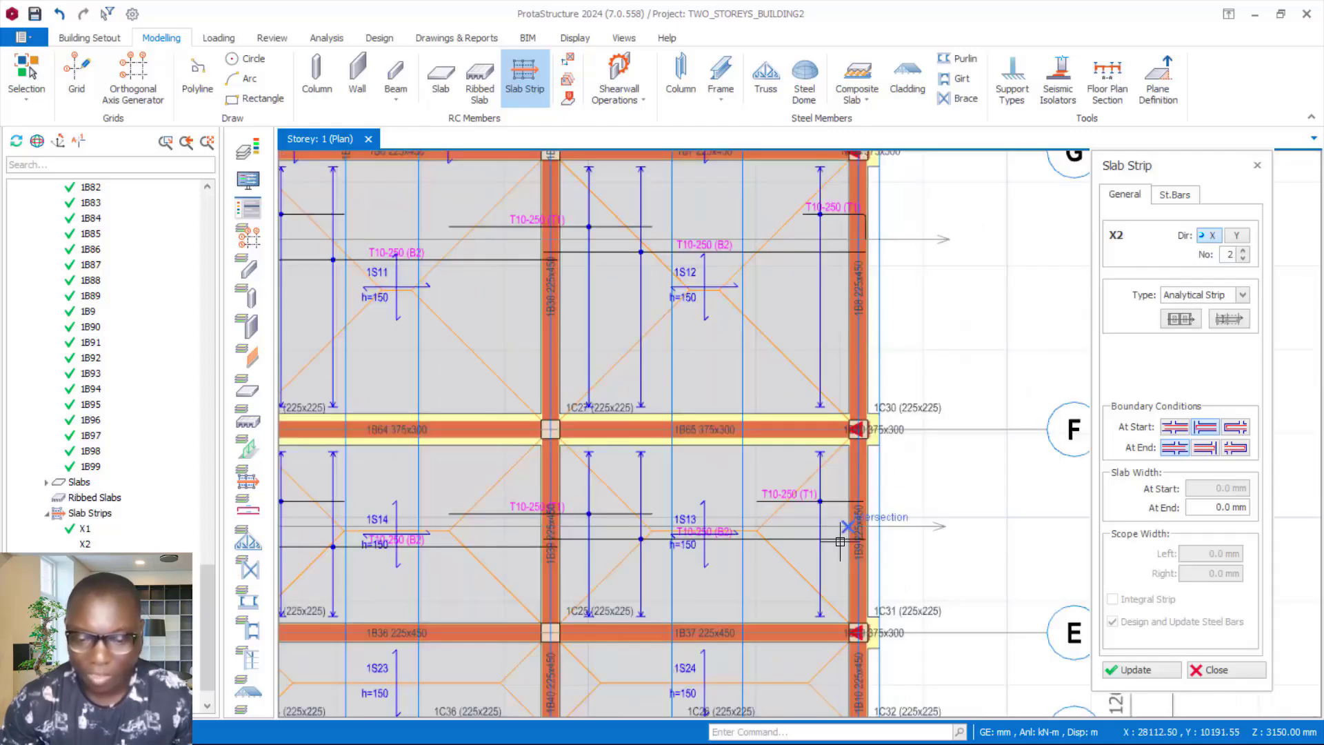
scroll(840, 540, up, 2)
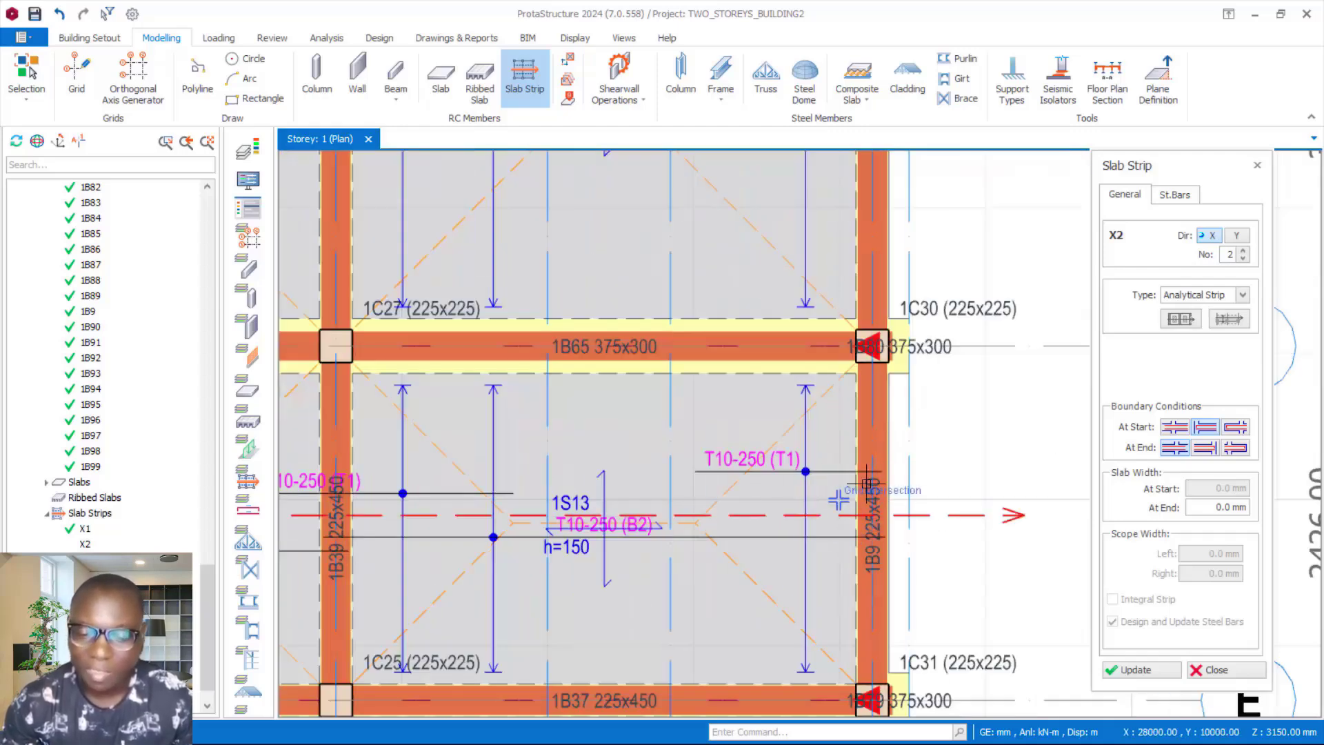
scroll(834, 502, down, 2)
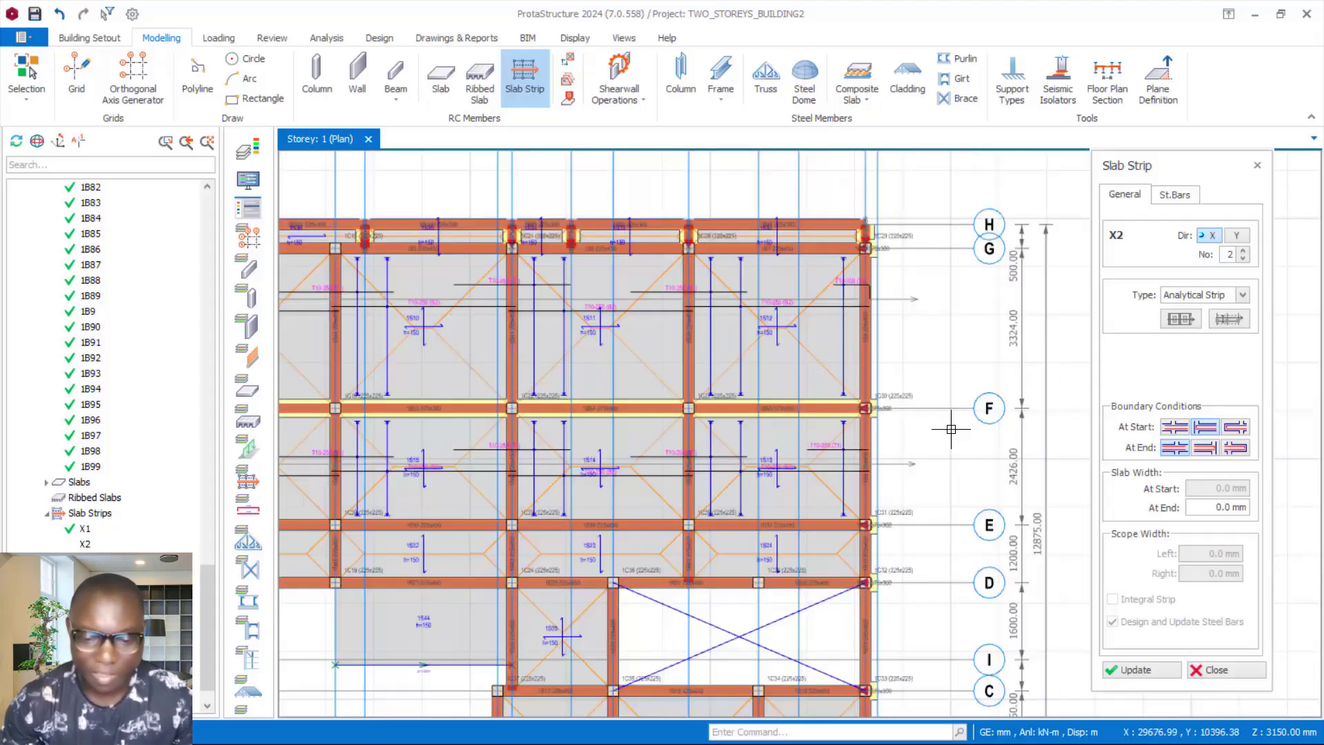
Delete analytical strip X2 between axes F and E
scroll(932, 462, down, 5)
scroll(613, 390, up, 1)
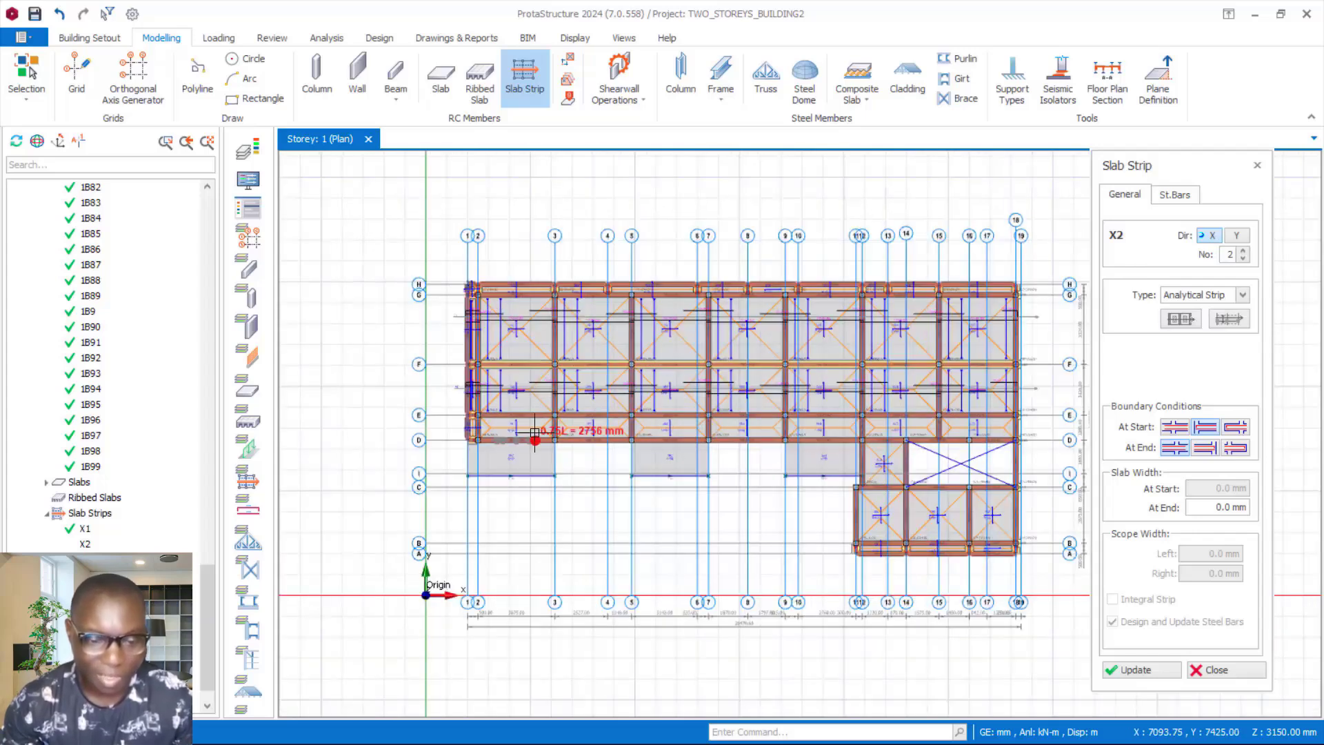
scroll(493, 426, up, 3)
click(427, 343)
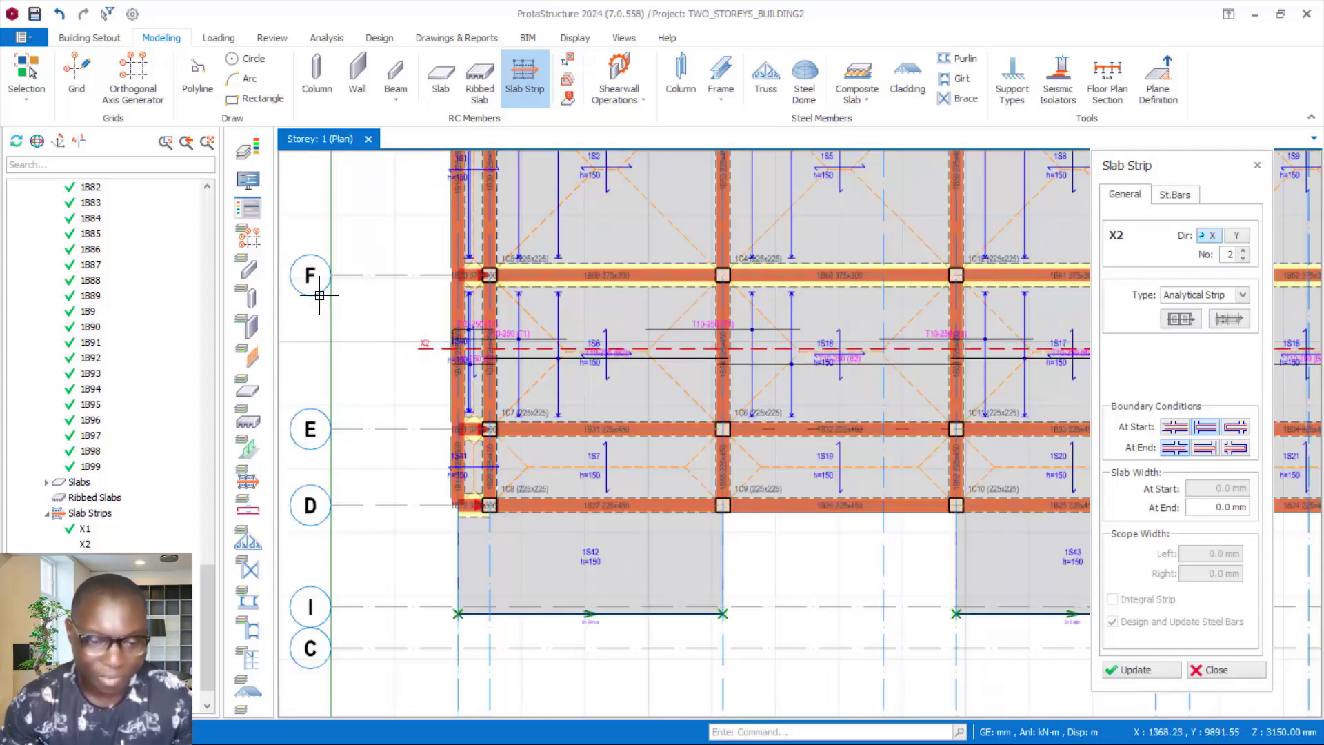
right_click(366, 297)
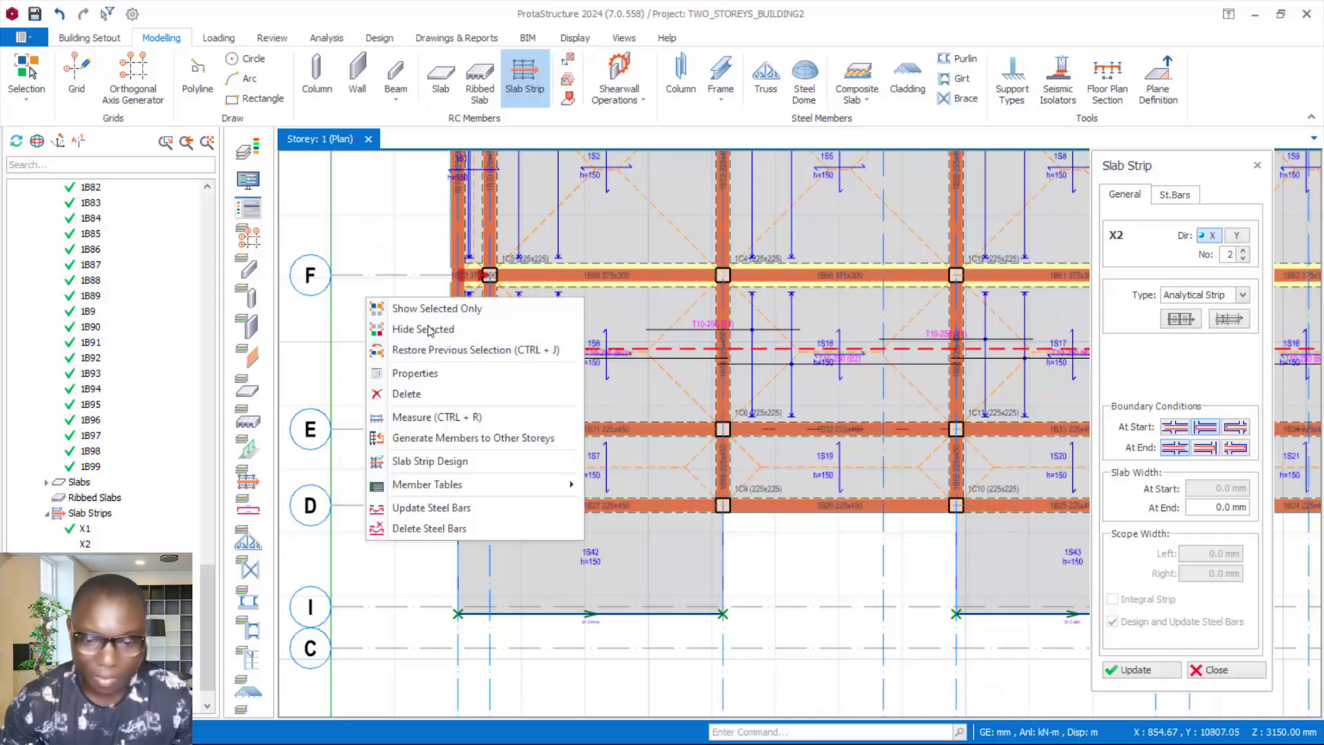
click(405, 400)
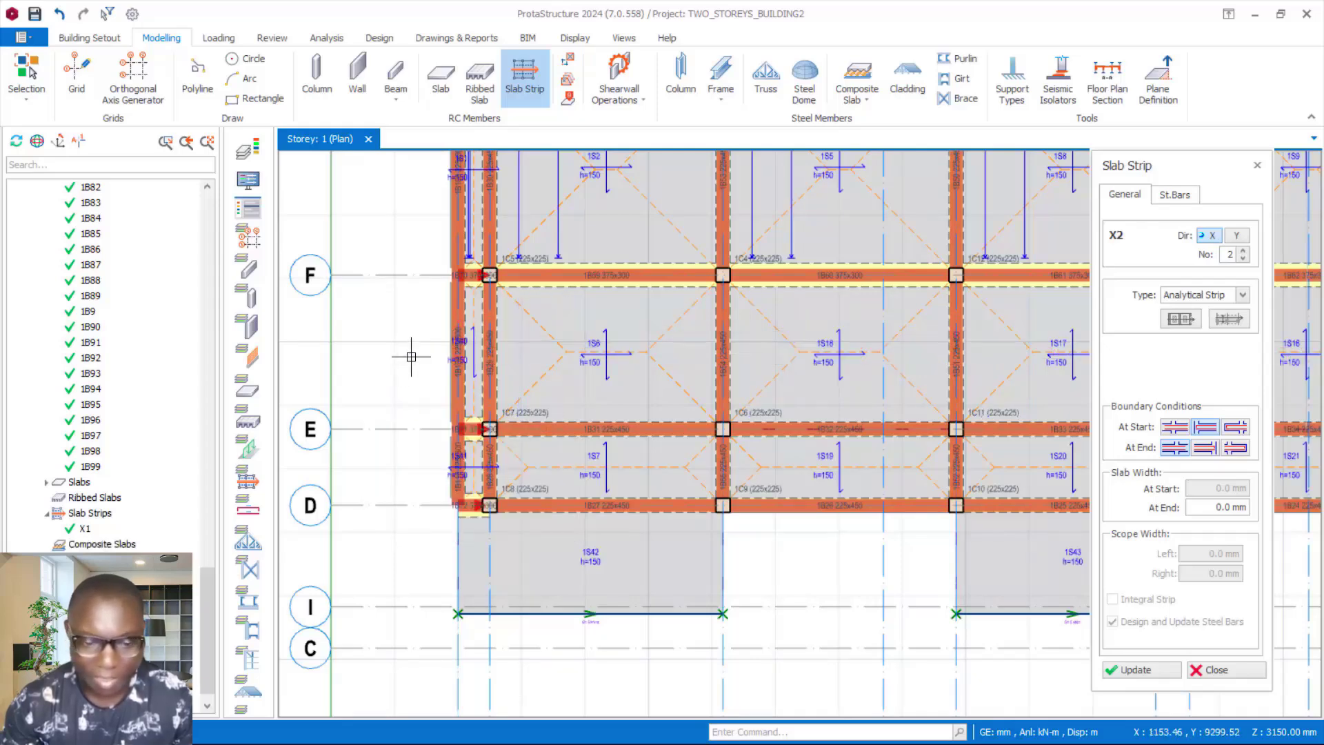
Draw a horizontal analytical strip about 28200 mm long between axes F and E, using the second, edge boundary condition at its end
scroll(414, 355, down, 5)
scroll(371, 397, down, 1)
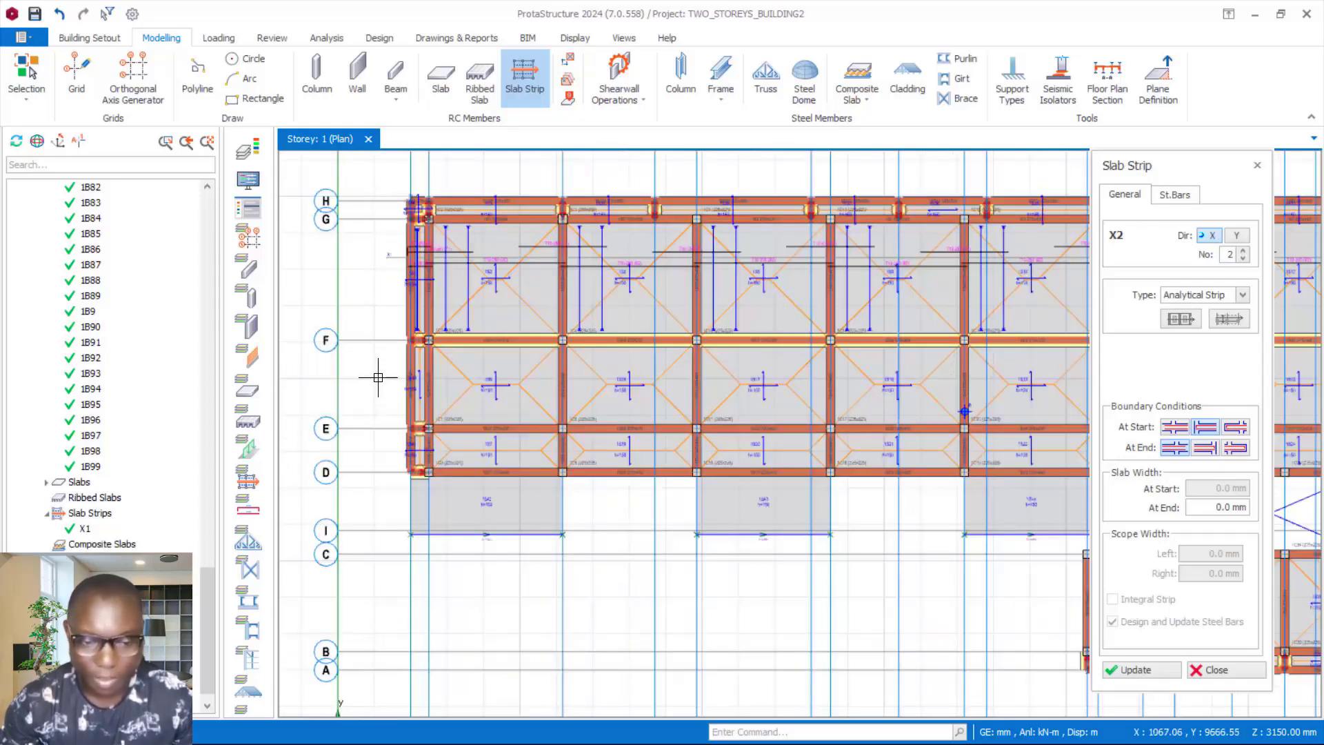
click(375, 375)
scroll(370, 452, down, 2)
scroll(612, 423, up, 3)
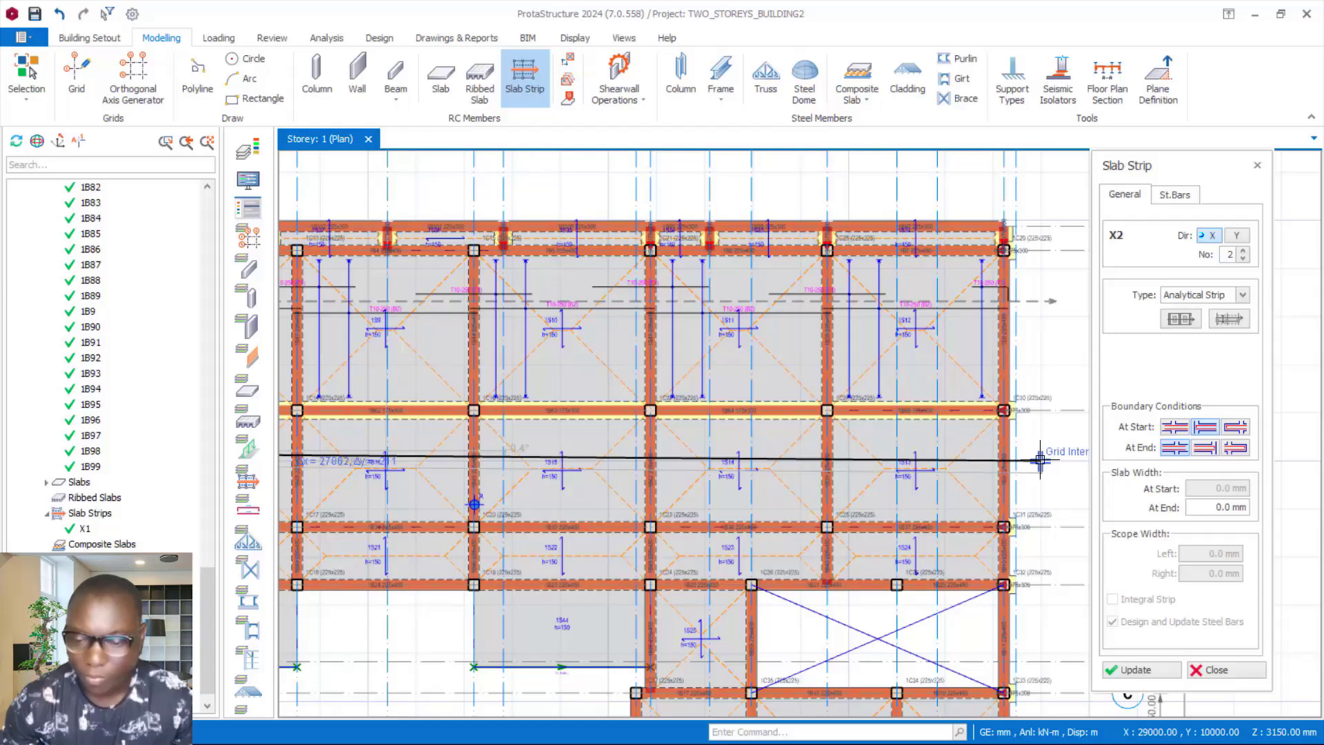
click(1213, 449)
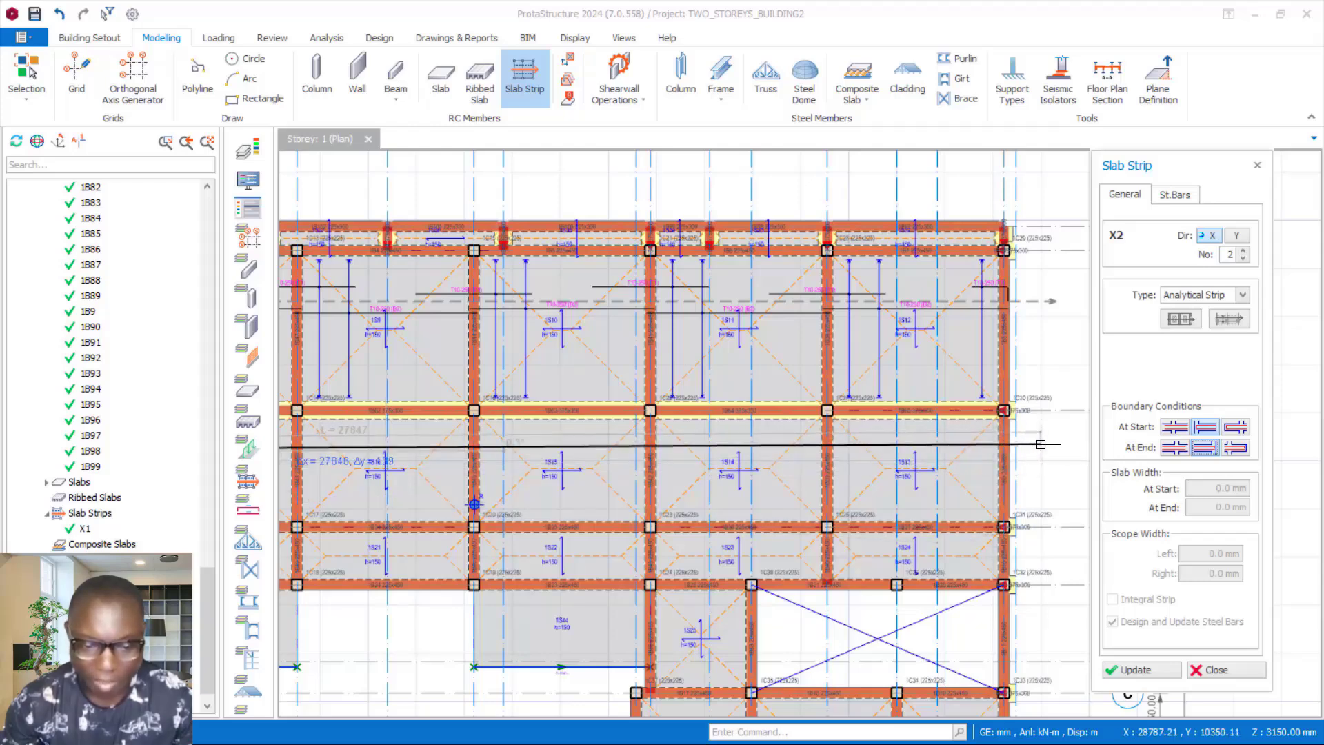
scroll(1041, 444, down, 4)
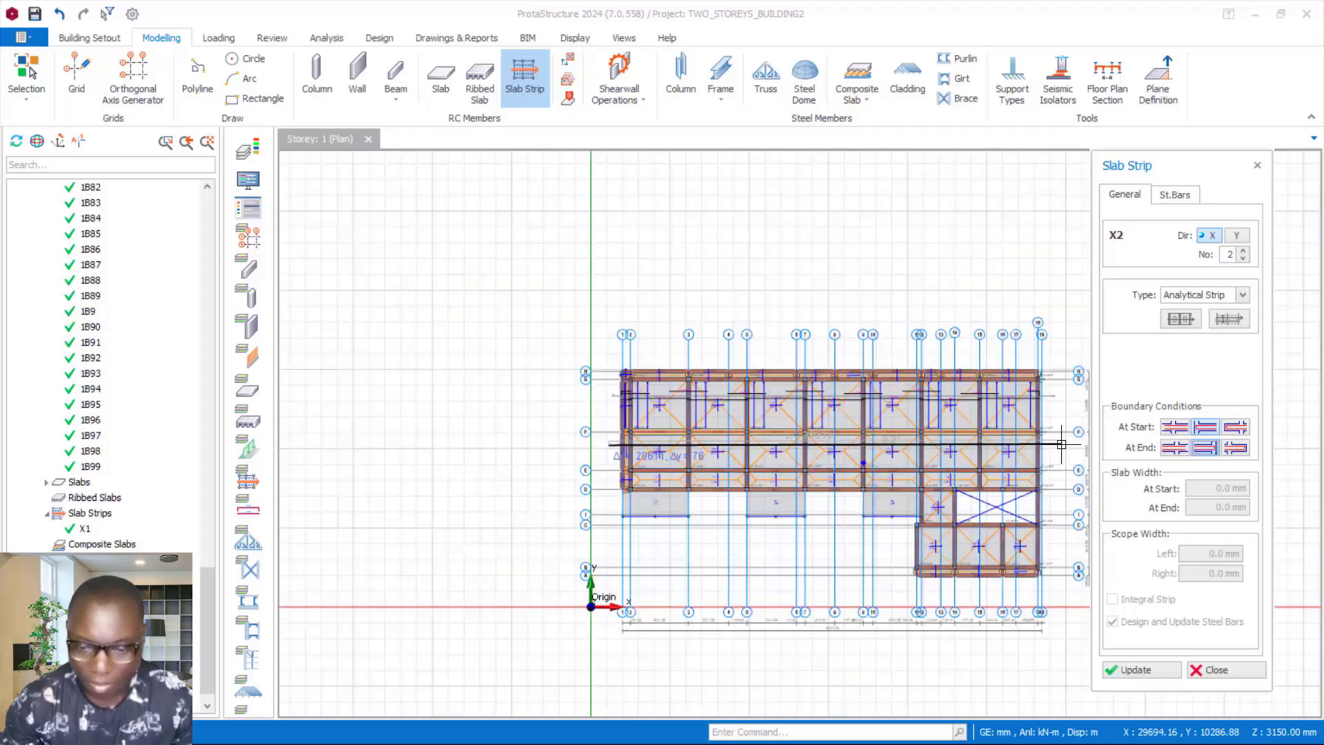
scroll(1062, 447, up, 2)
scroll(1057, 446, up, 1)
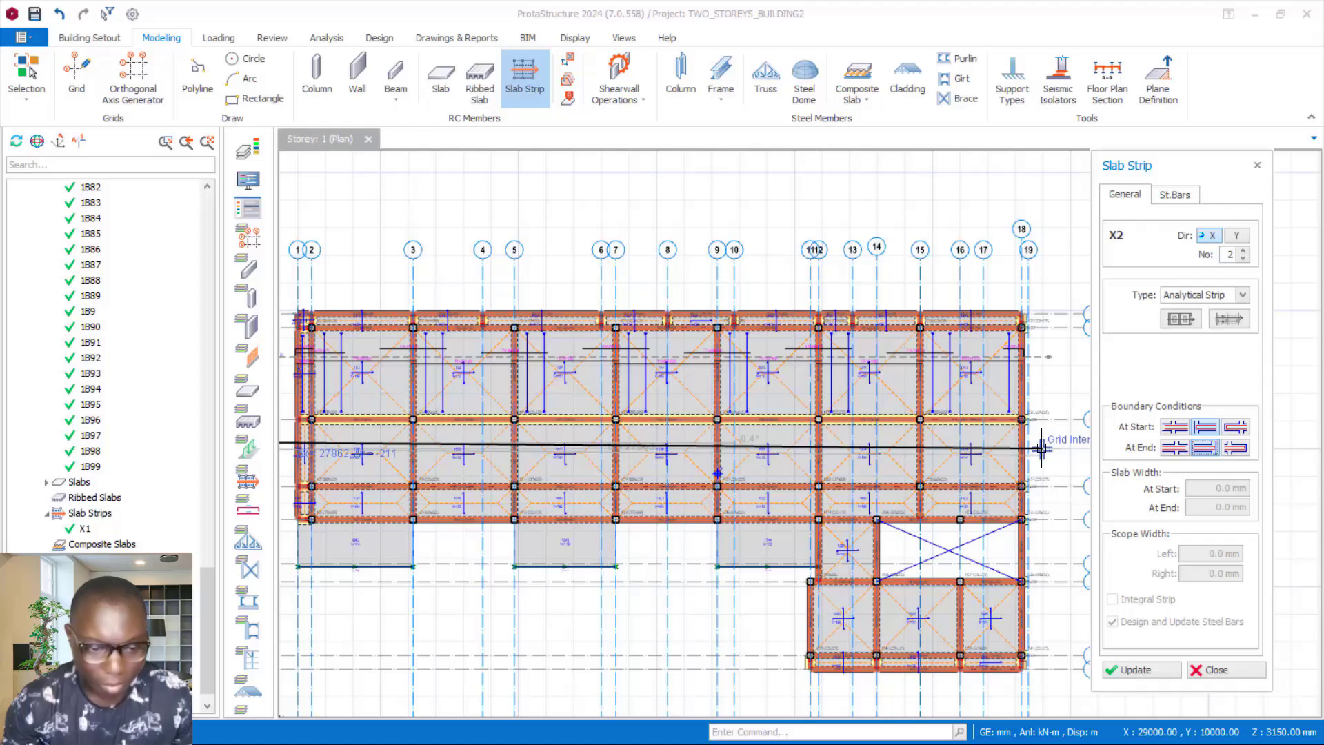
scroll(1048, 441, down, 1)
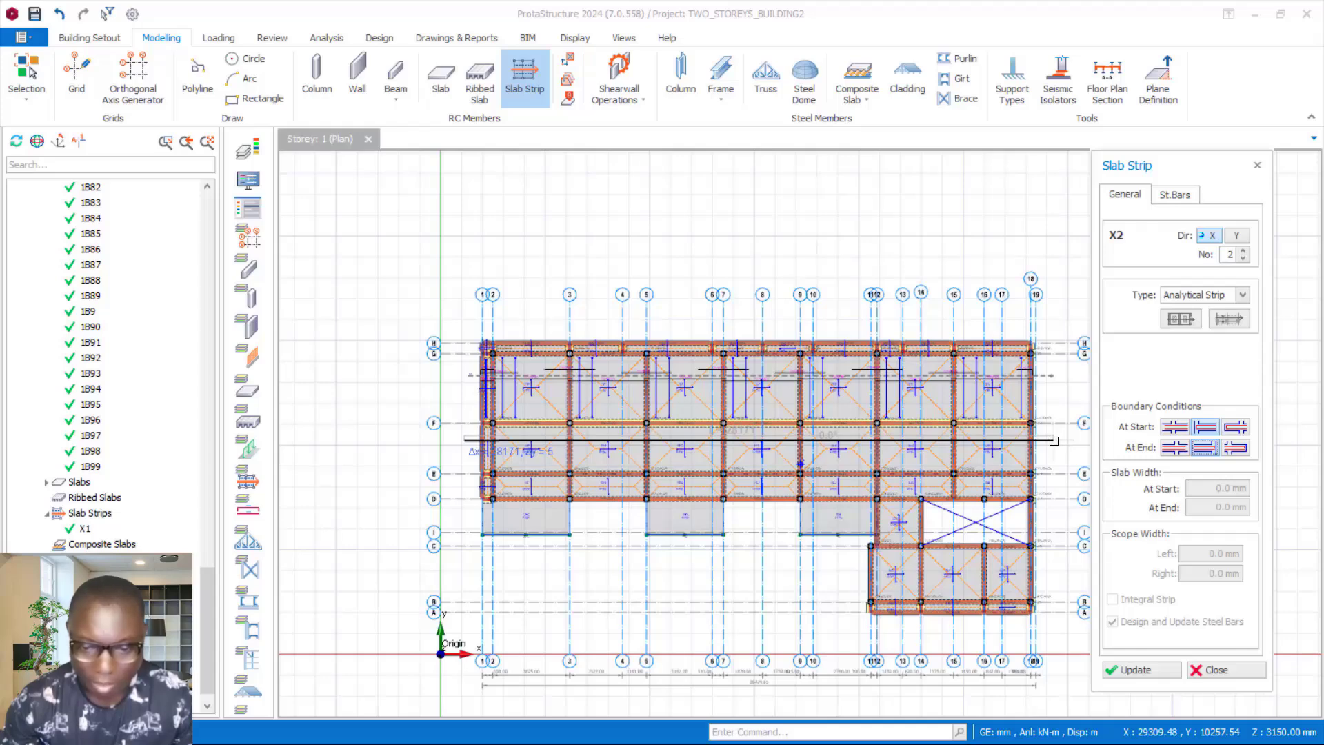
click(1052, 440)
scroll(1052, 440, up, 5)
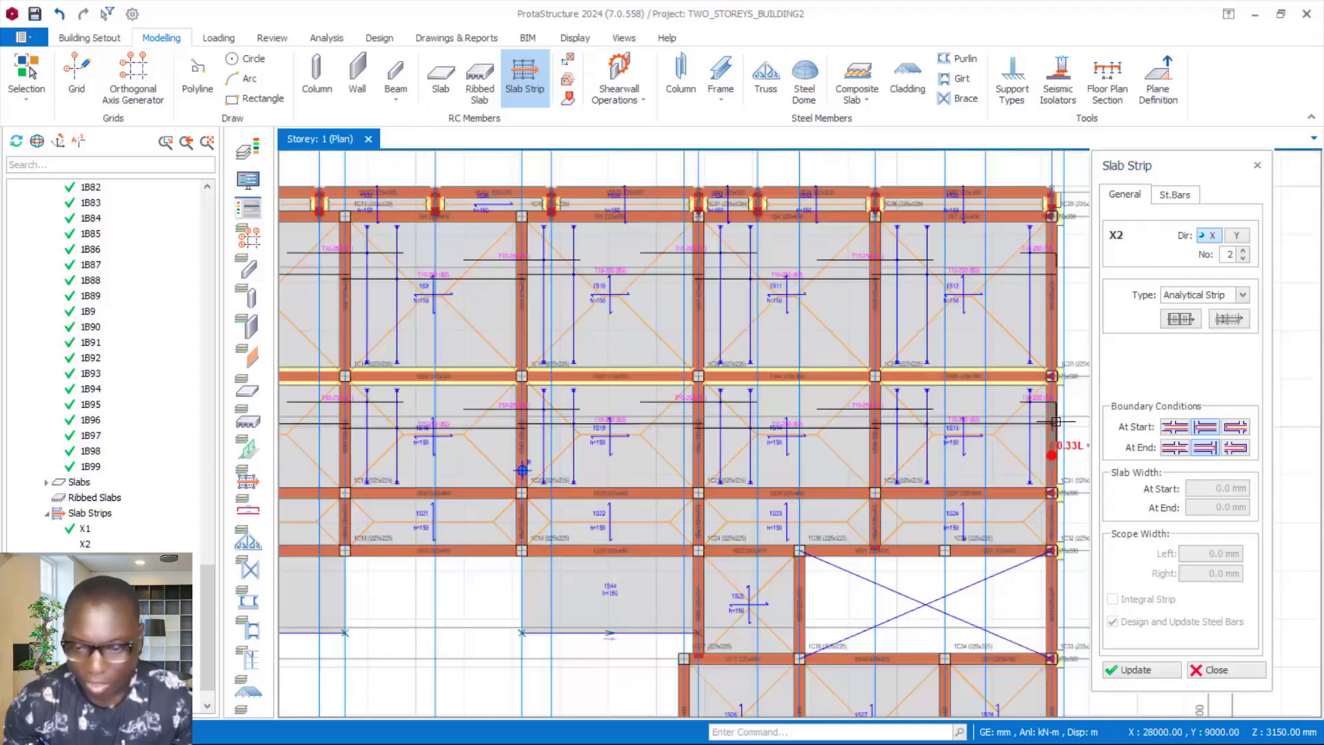
scroll(1084, 393, up, 2)
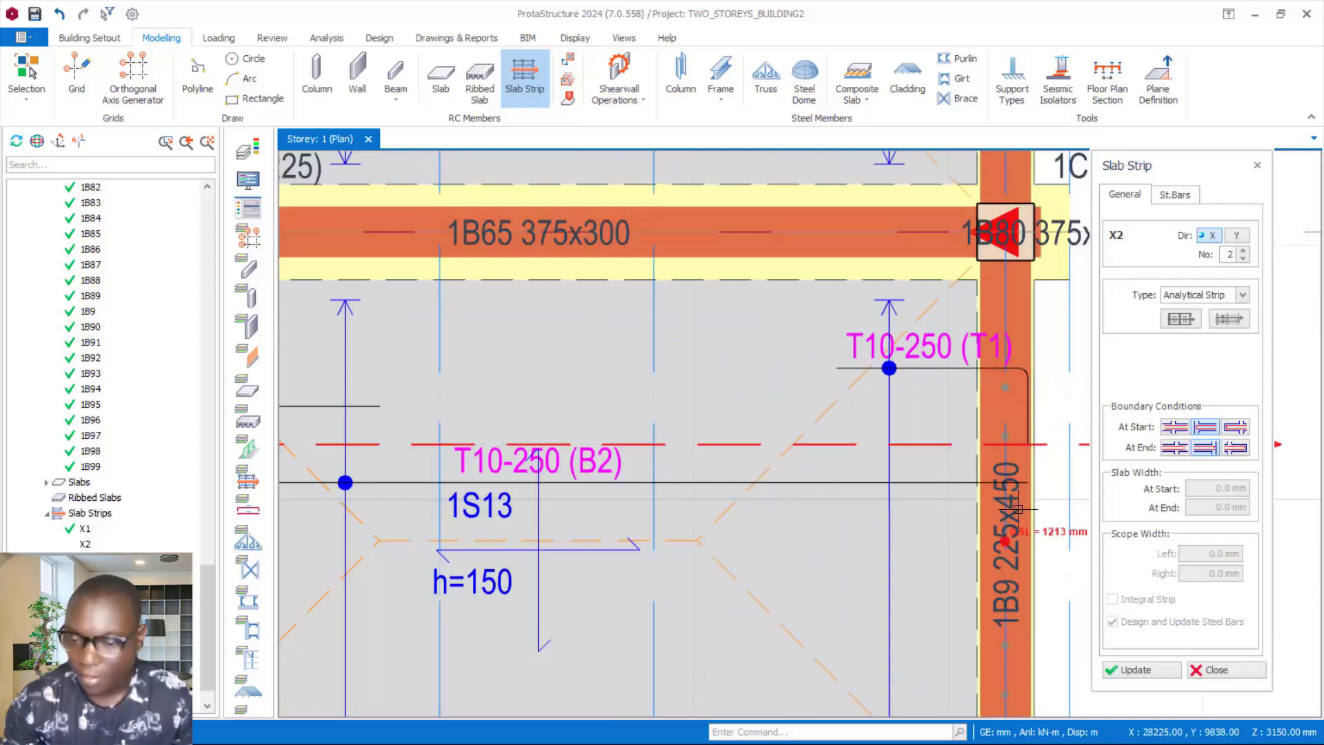
scroll(827, 375, down, 6)
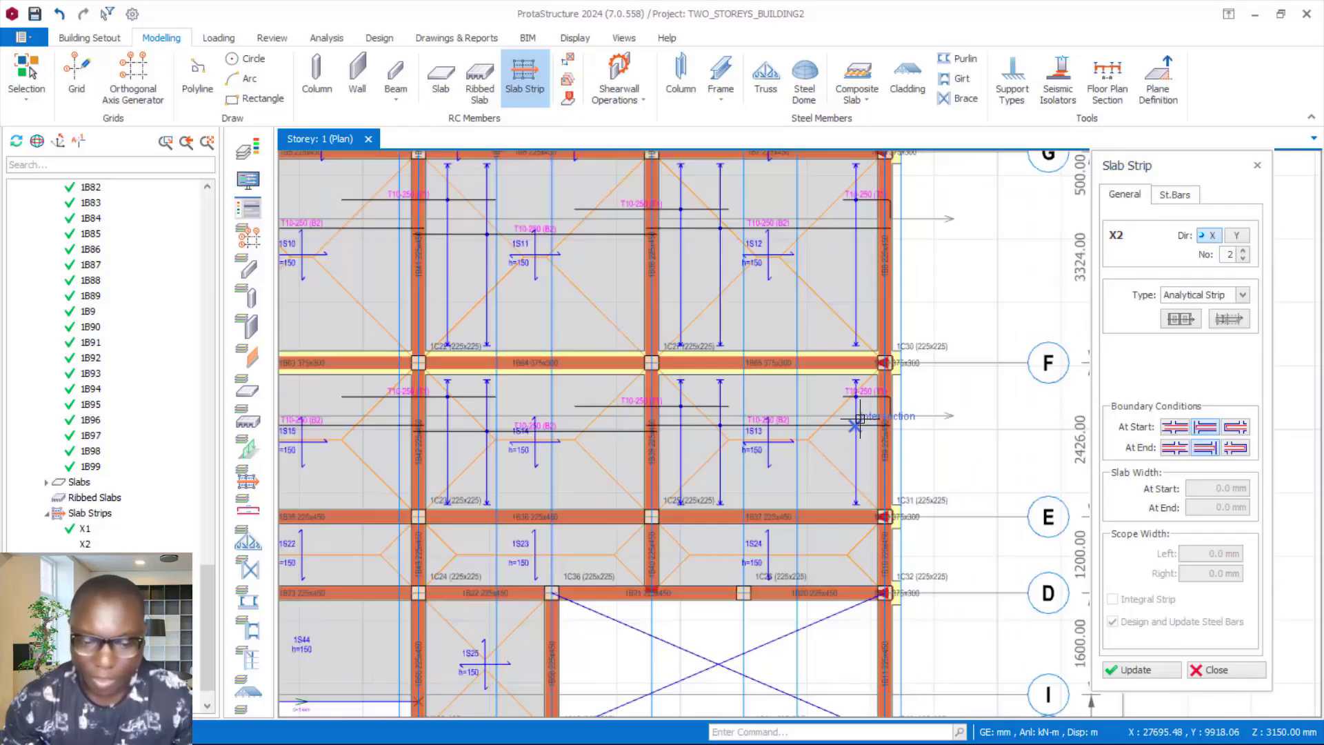
Draw a horizontal analytical strip through the narrow slabs between axes E and D, extending past axes 1 and 19
scroll(652, 507, down, 1)
scroll(416, 535, up, 1)
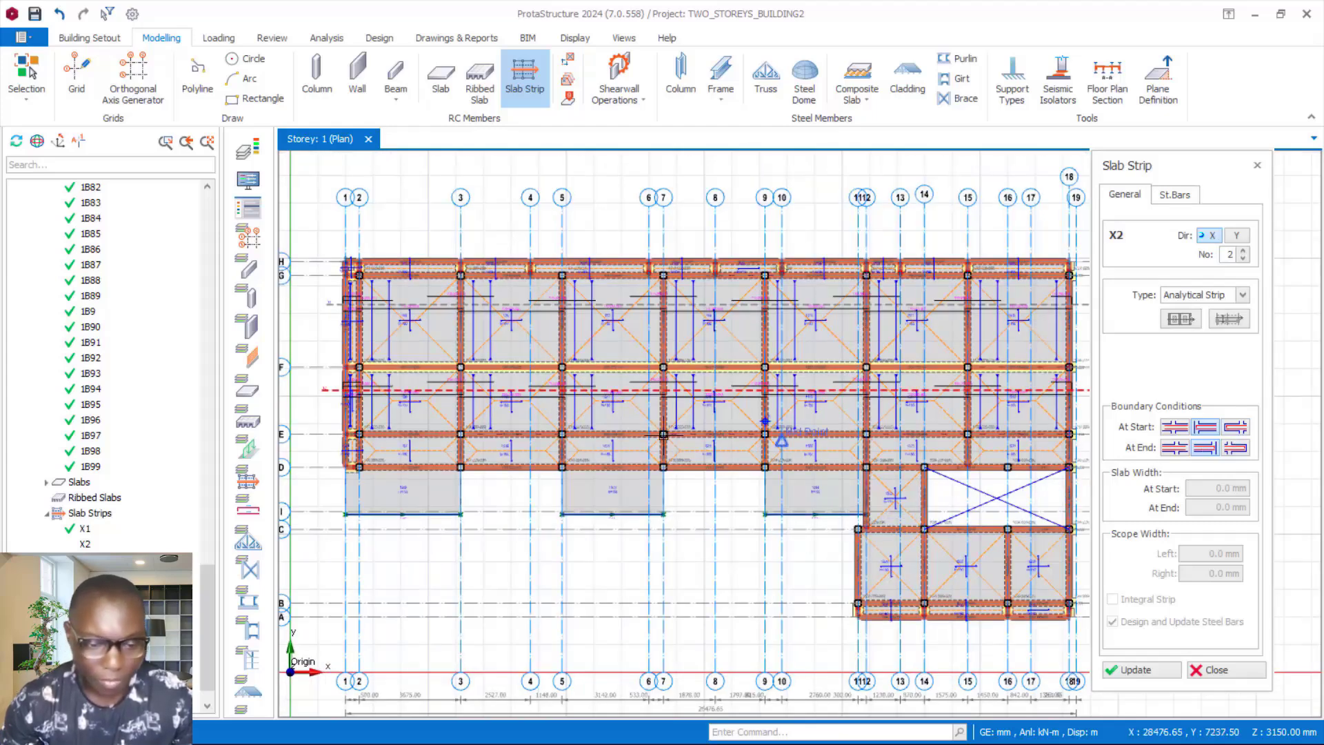
scroll(663, 434, up, 2)
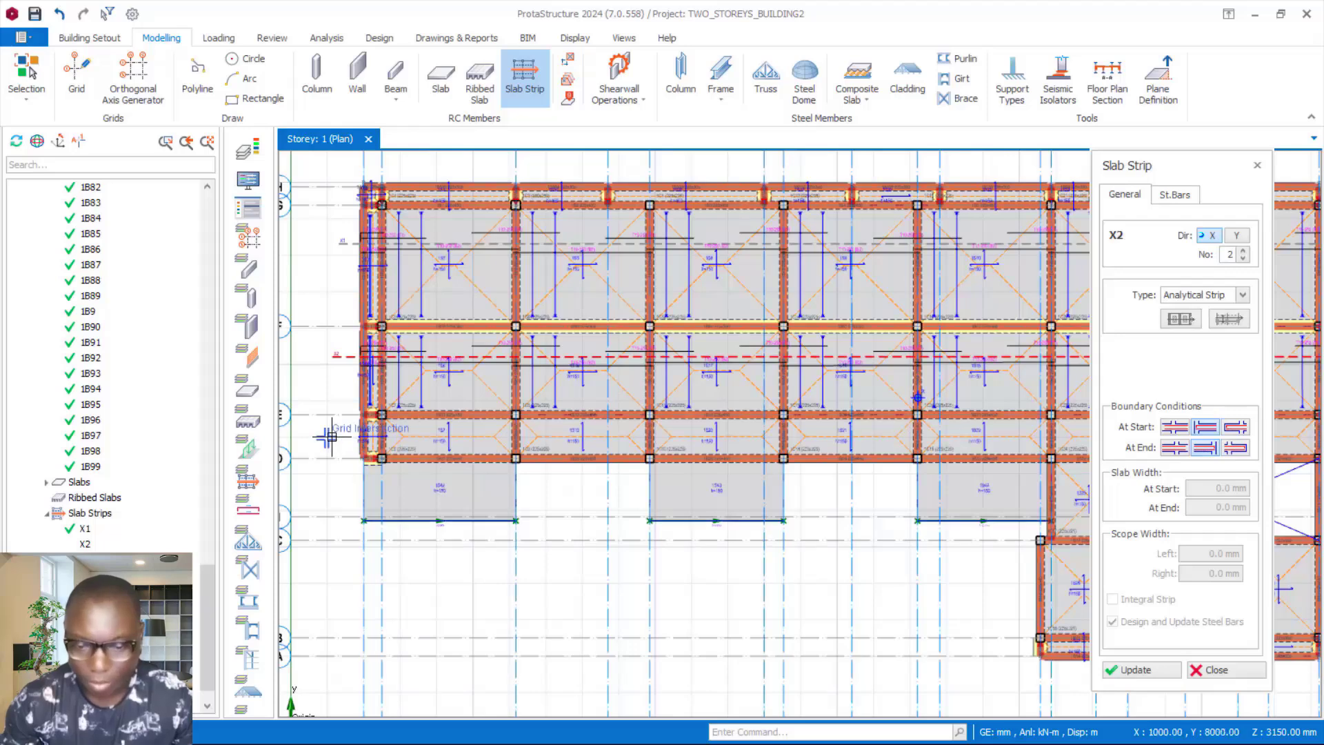
scroll(331, 435, down, 4)
scroll(690, 441, up, 2)
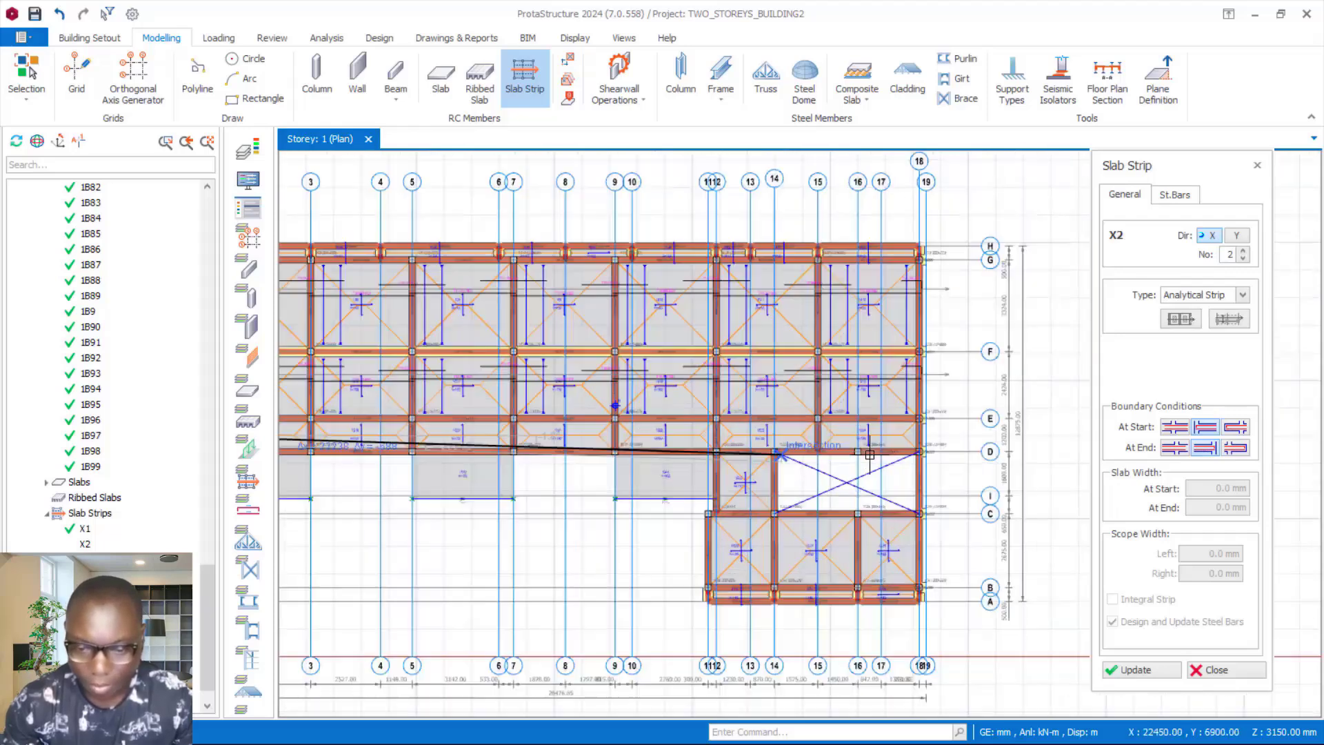
click(949, 434)
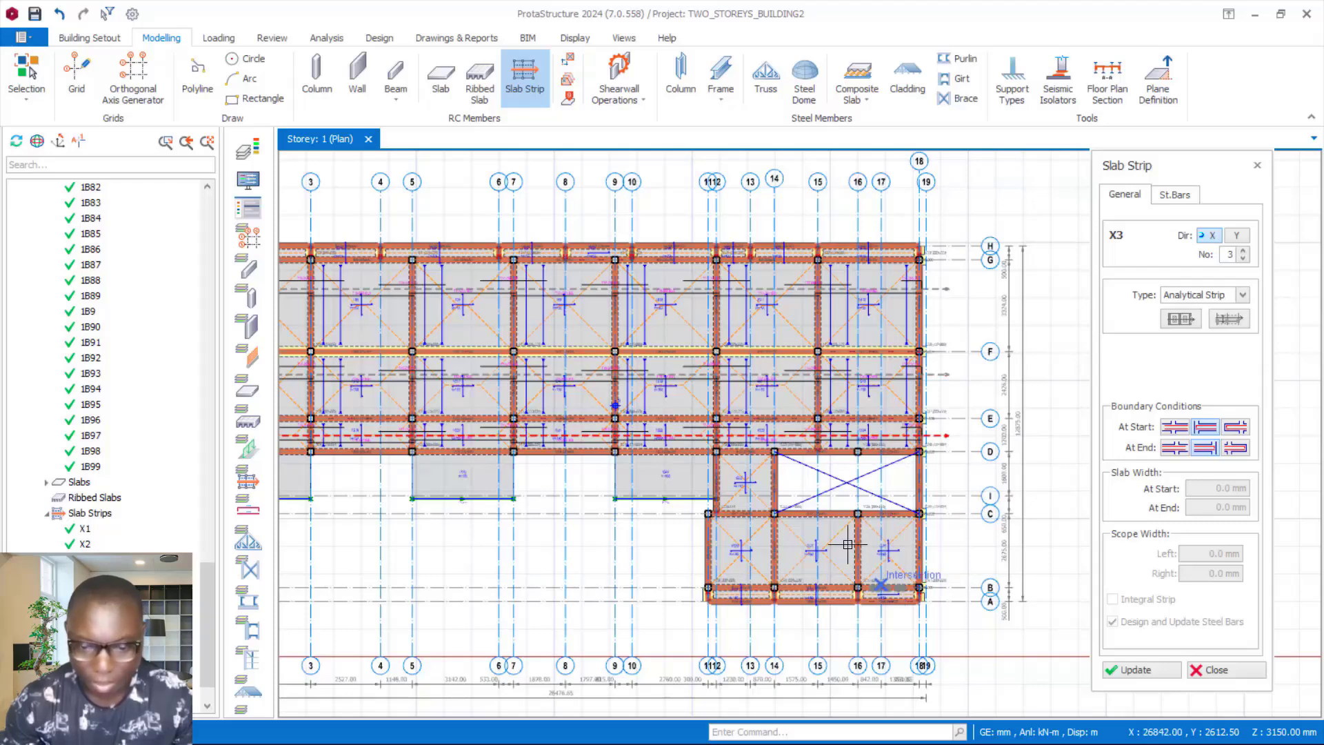
Draw a horizontal analytical strip through slabs 1S26, 1S27 and 1S28 between axes C and B, extending past axes 11 and 19
scroll(861, 565, down, 1)
scroll(687, 526, up, 2)
click(548, 492)
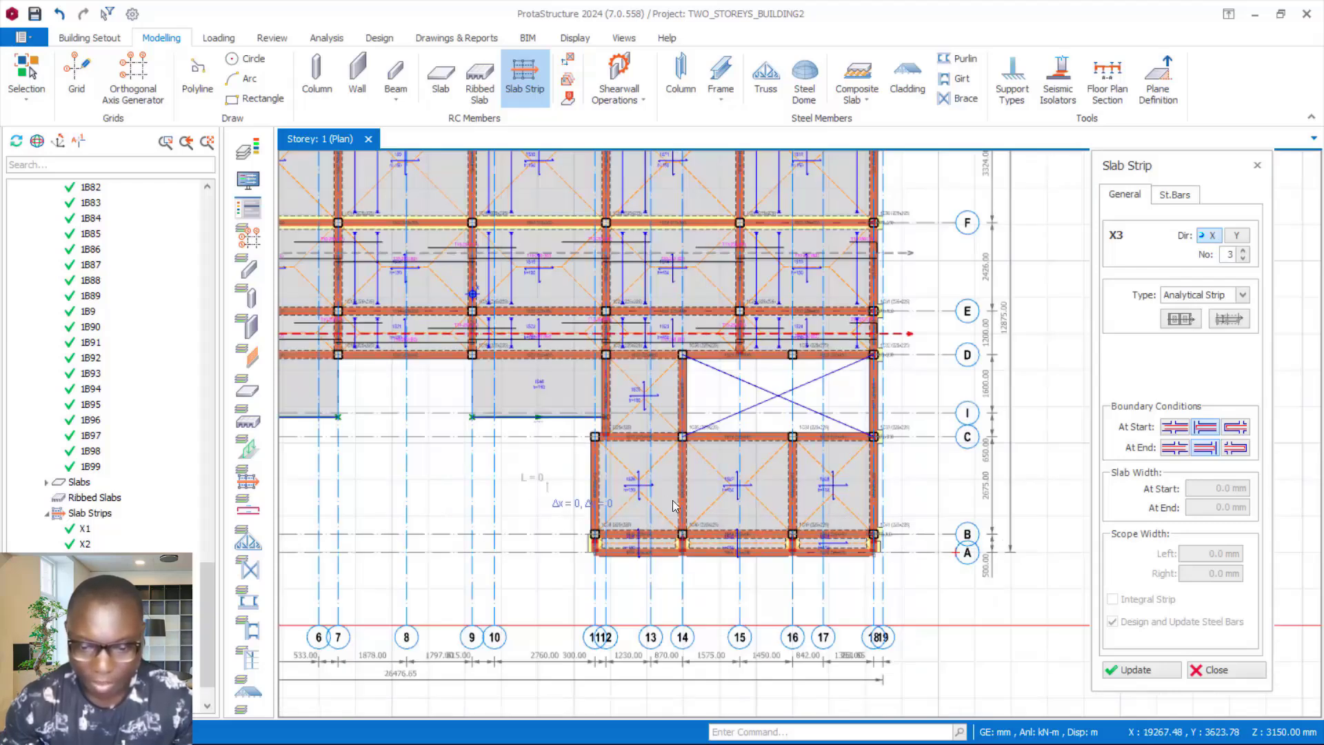
click(913, 492)
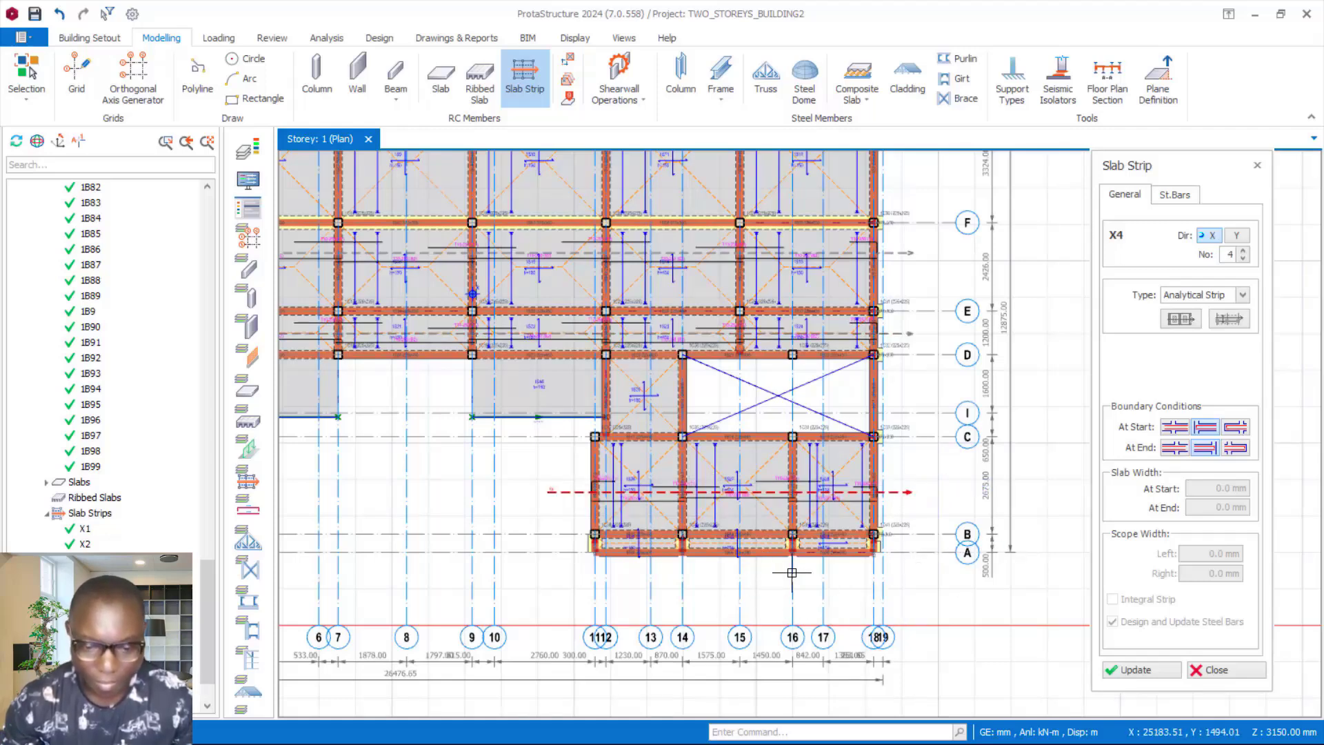
Draw a horizontal analytical strip through the narrow edge slabs between axes B and A, extending past axes 11 and 19
scroll(739, 571, up, 2)
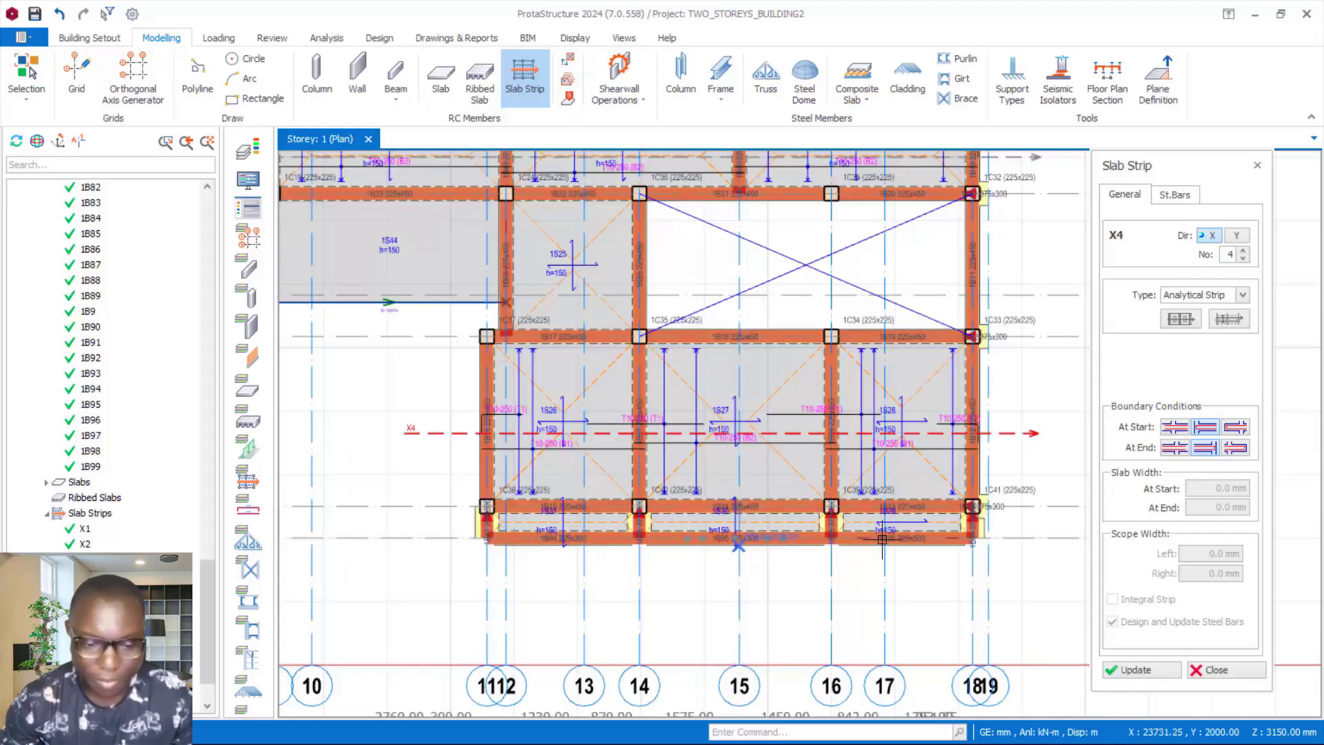
click(460, 523)
middle_drag(355, 582, 220, 589)
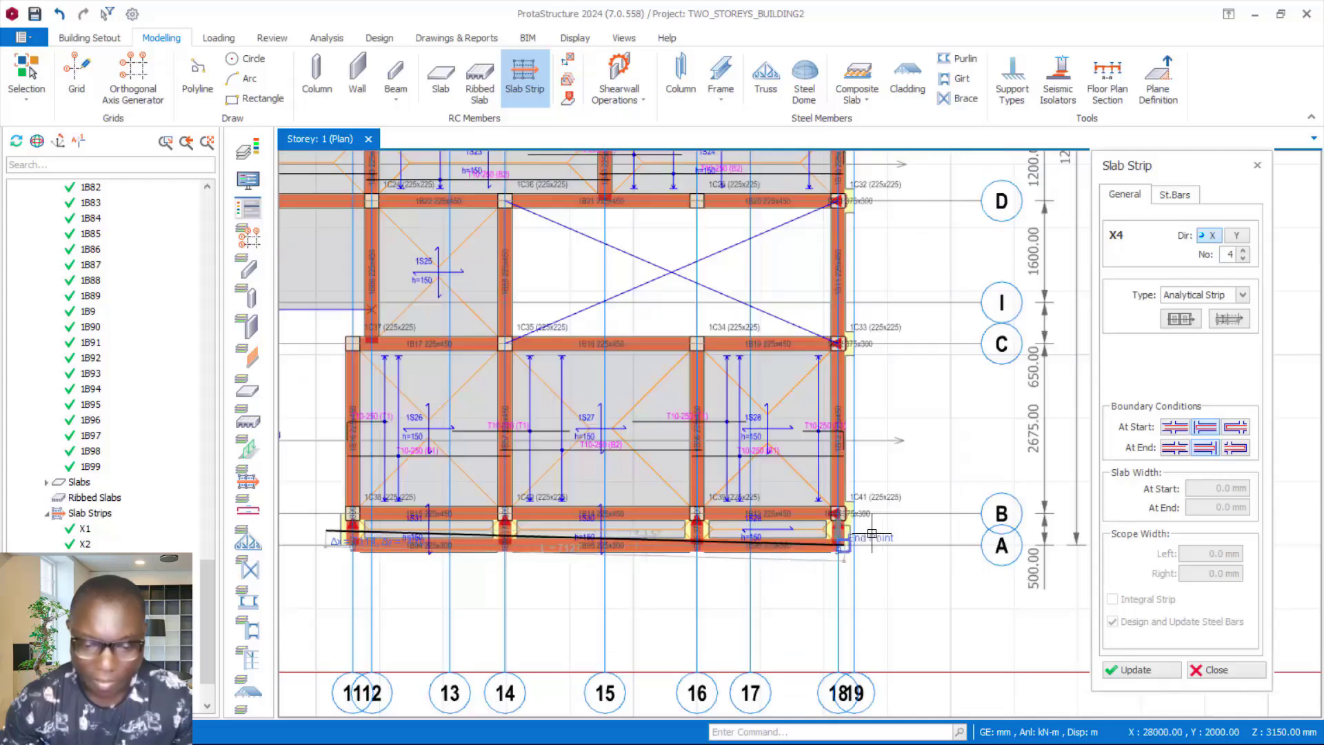
scroll(876, 532, up, 1)
scroll(896, 530, down, 1)
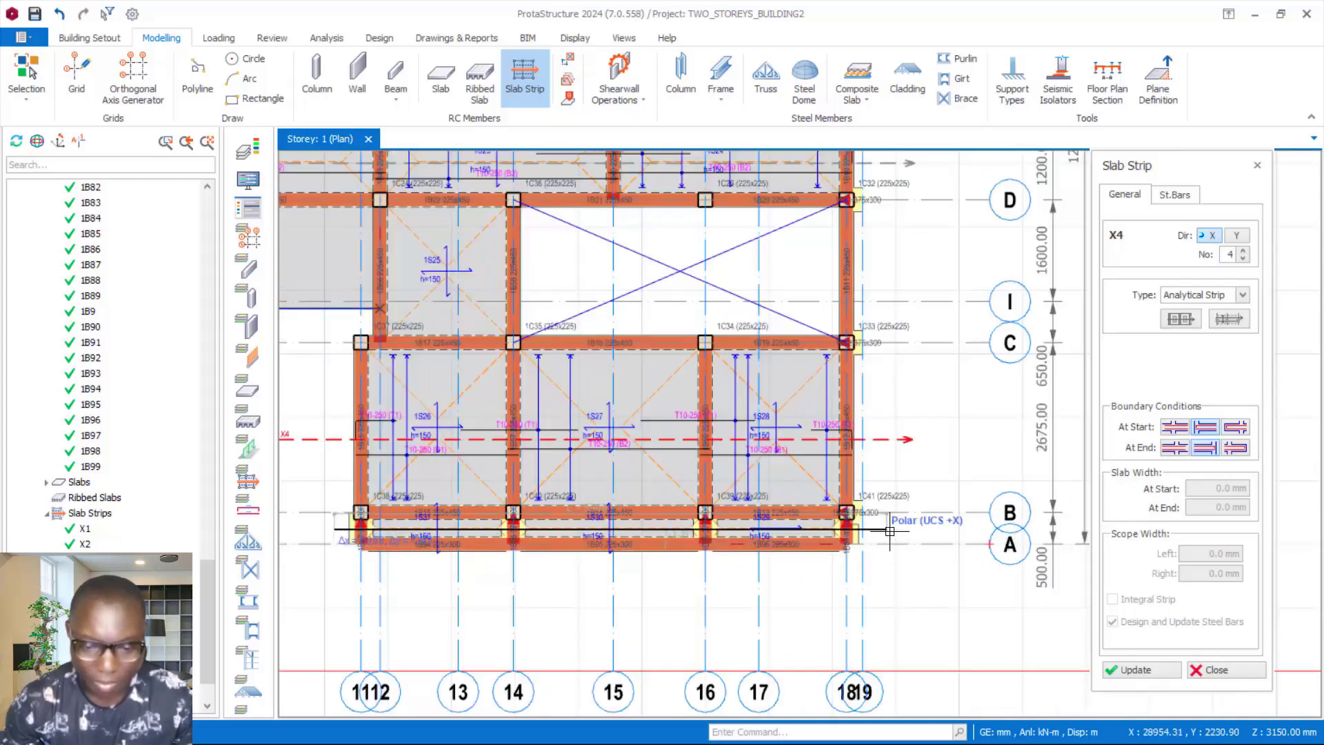
click(443, 562)
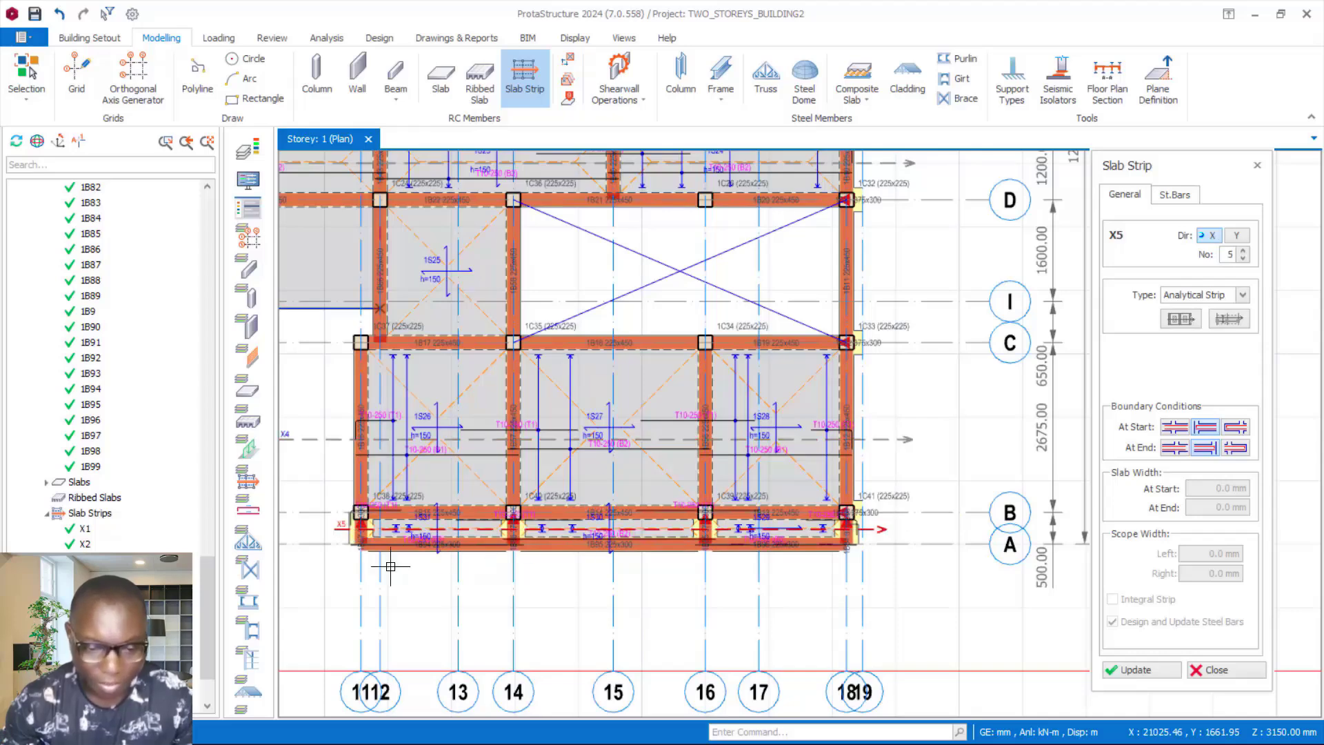
scroll(524, 548, up, 3)
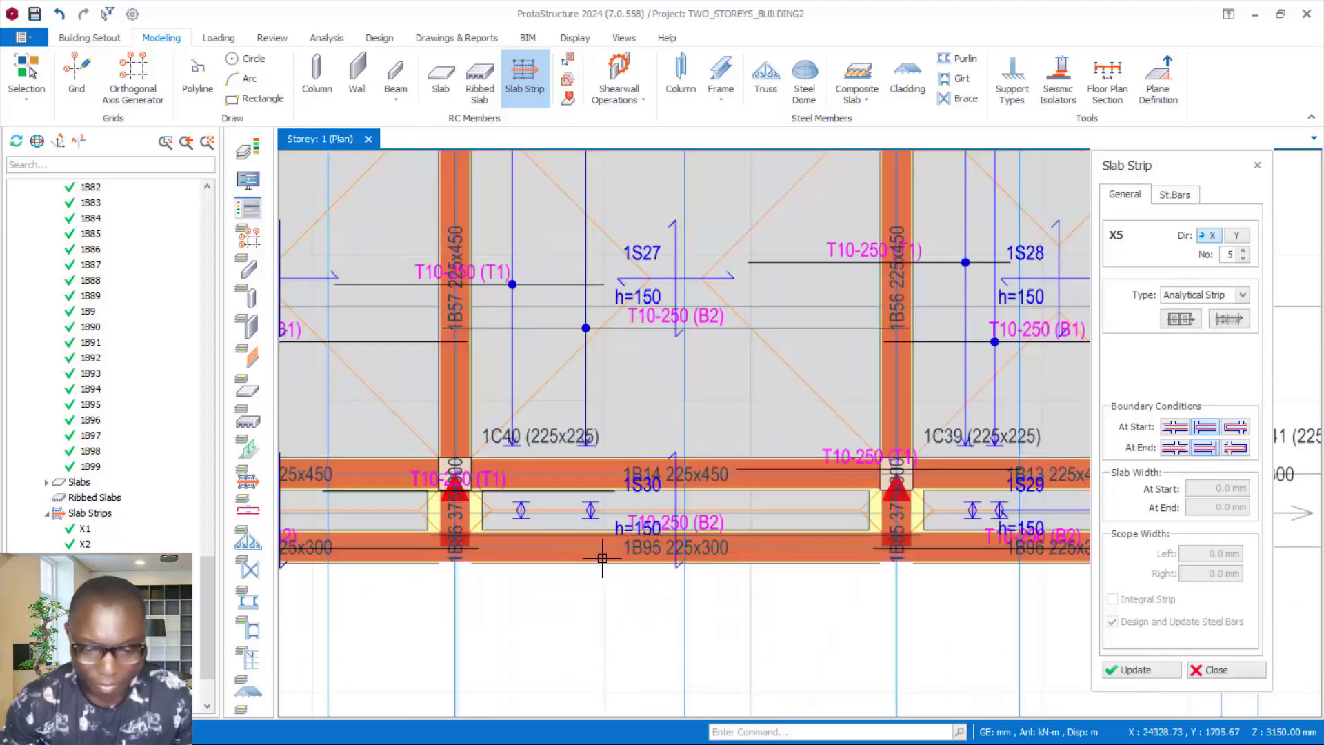
Examine the strip through the edge slabs between axes B and A and the edge slabs between axes H and G
scroll(602, 557, up, 1)
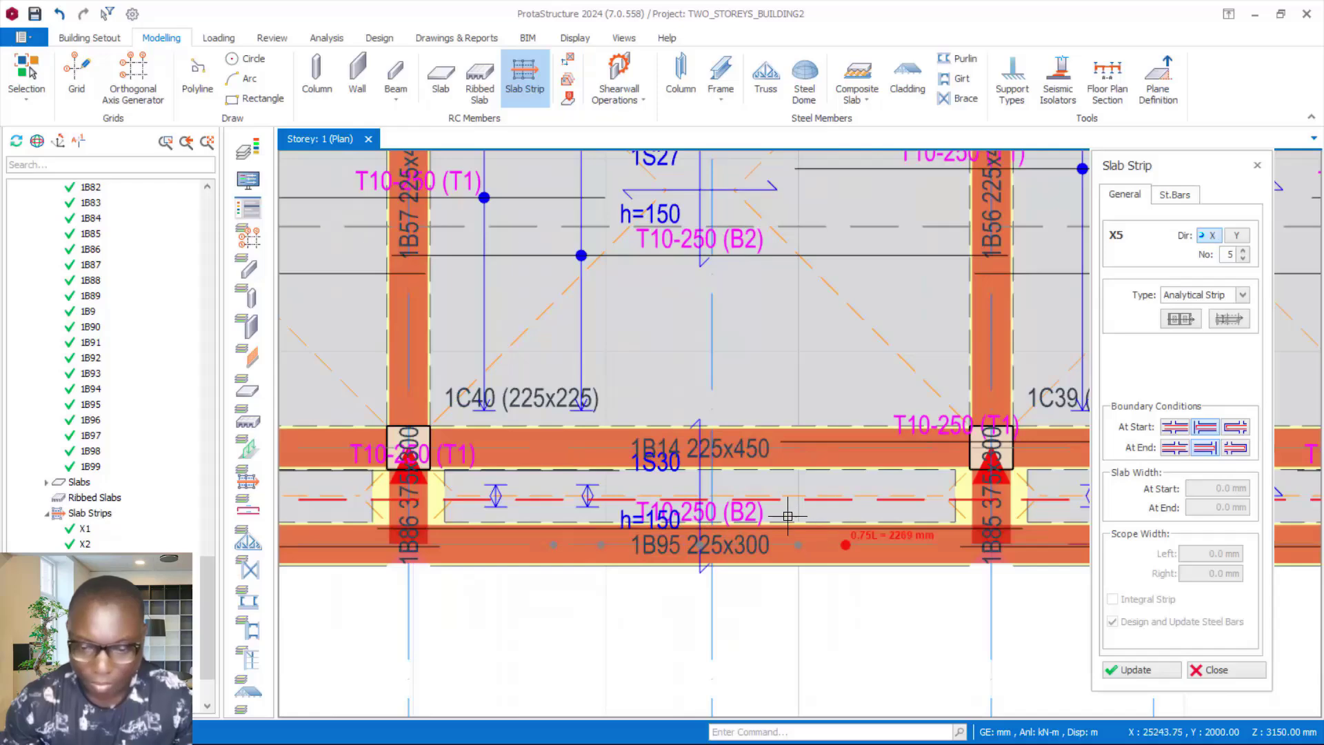
scroll(834, 506, down, 2)
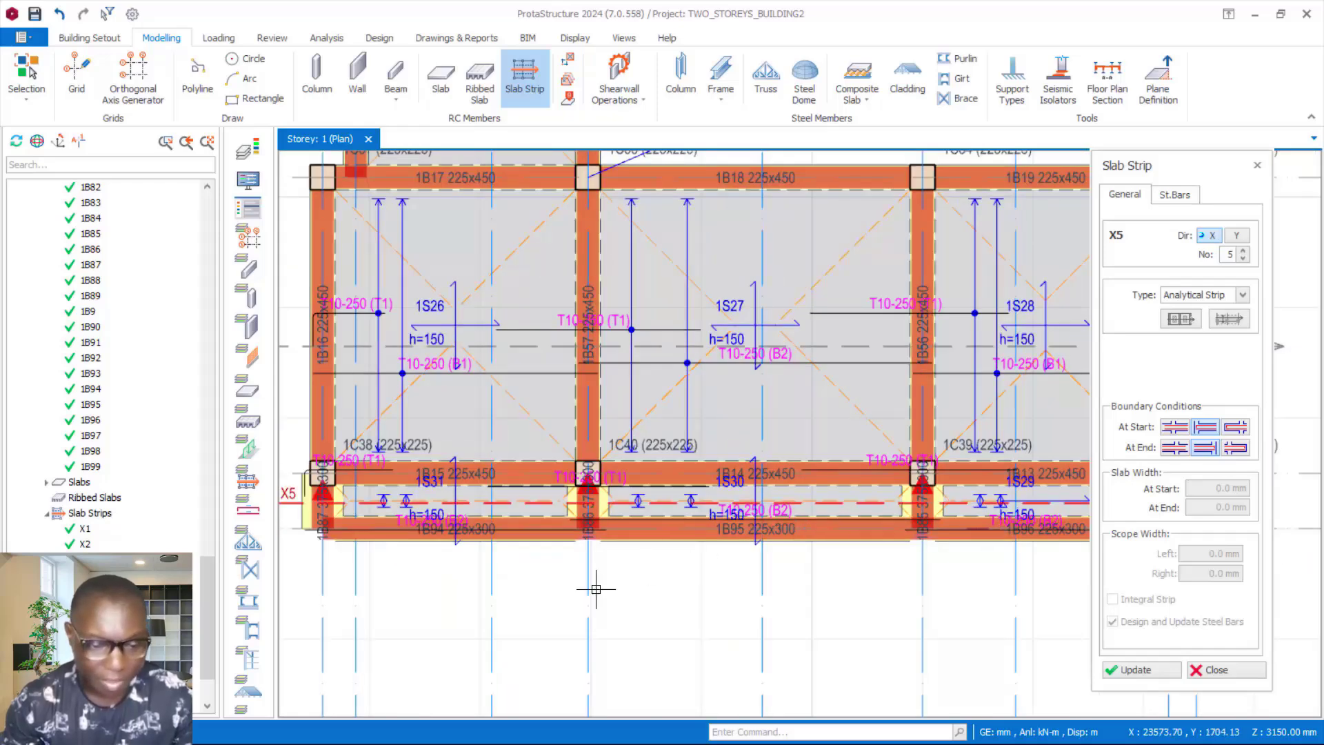
scroll(699, 504, down, 2)
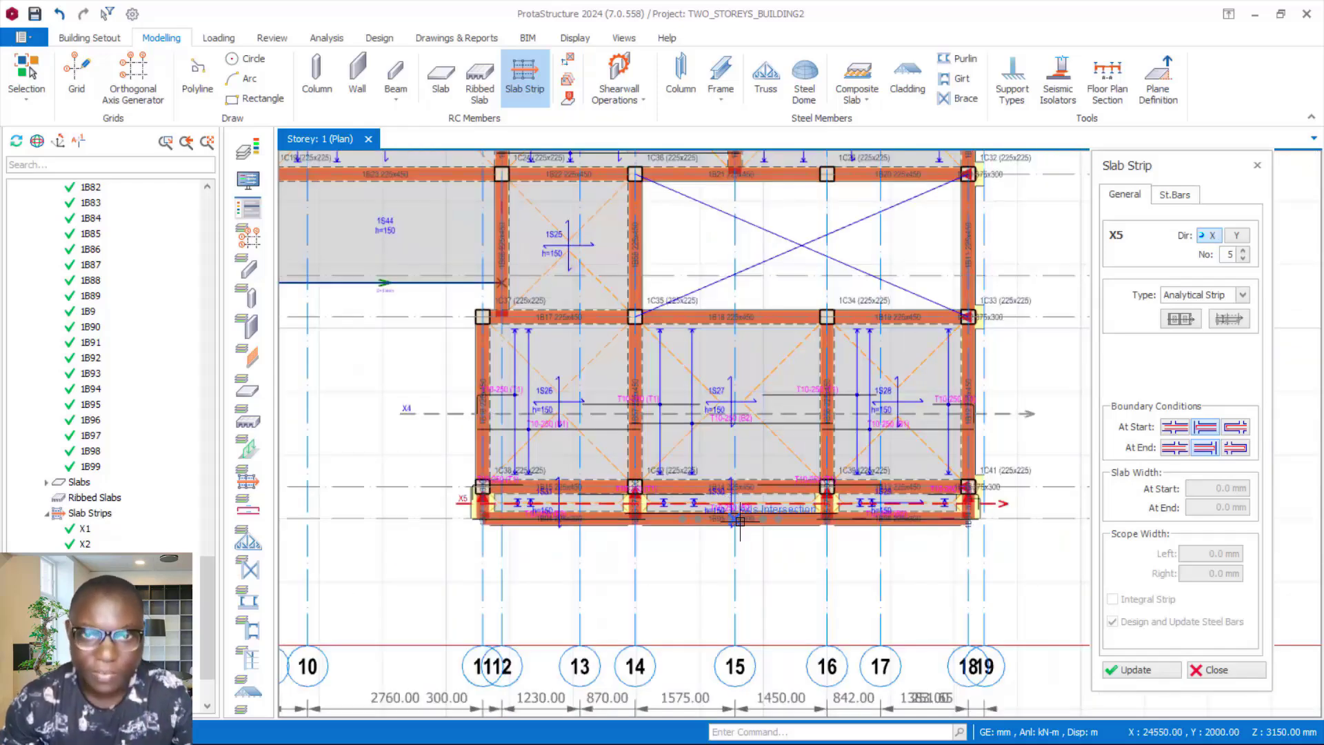
scroll(813, 513, down, 2)
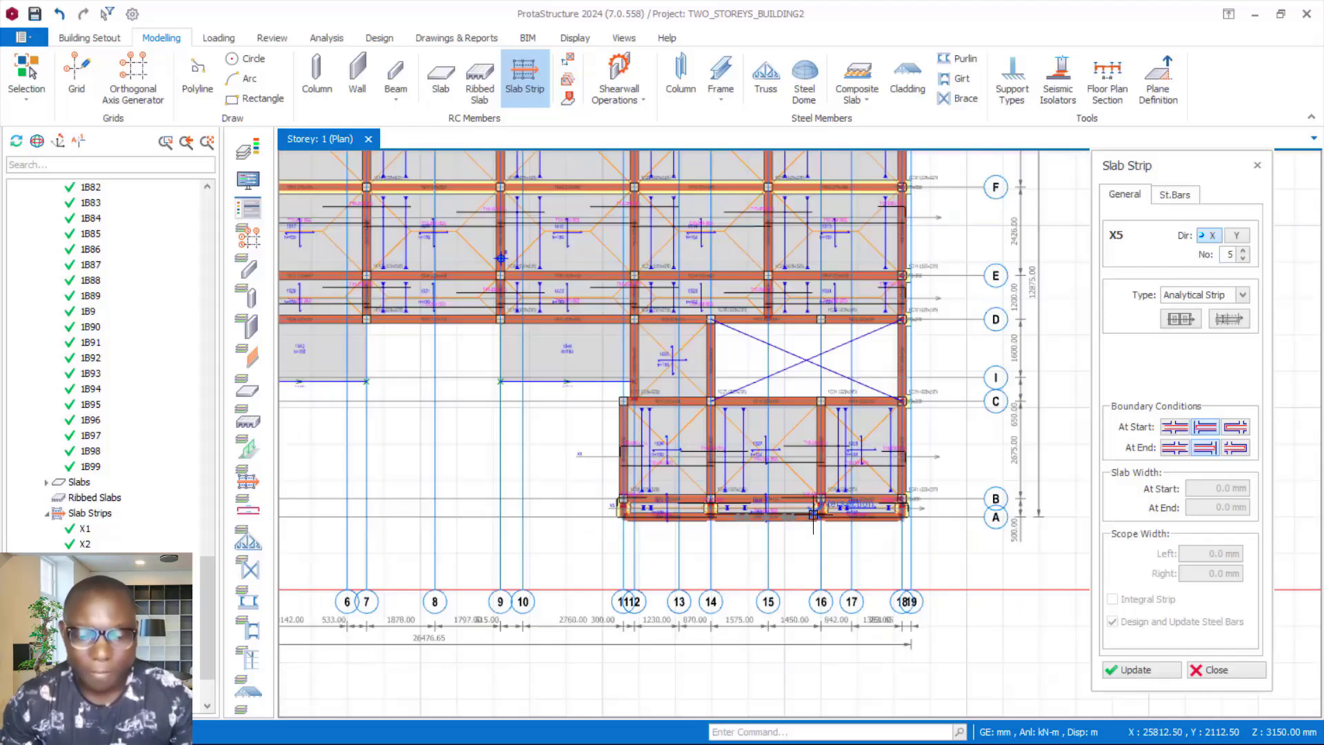
scroll(868, 507, down, 2)
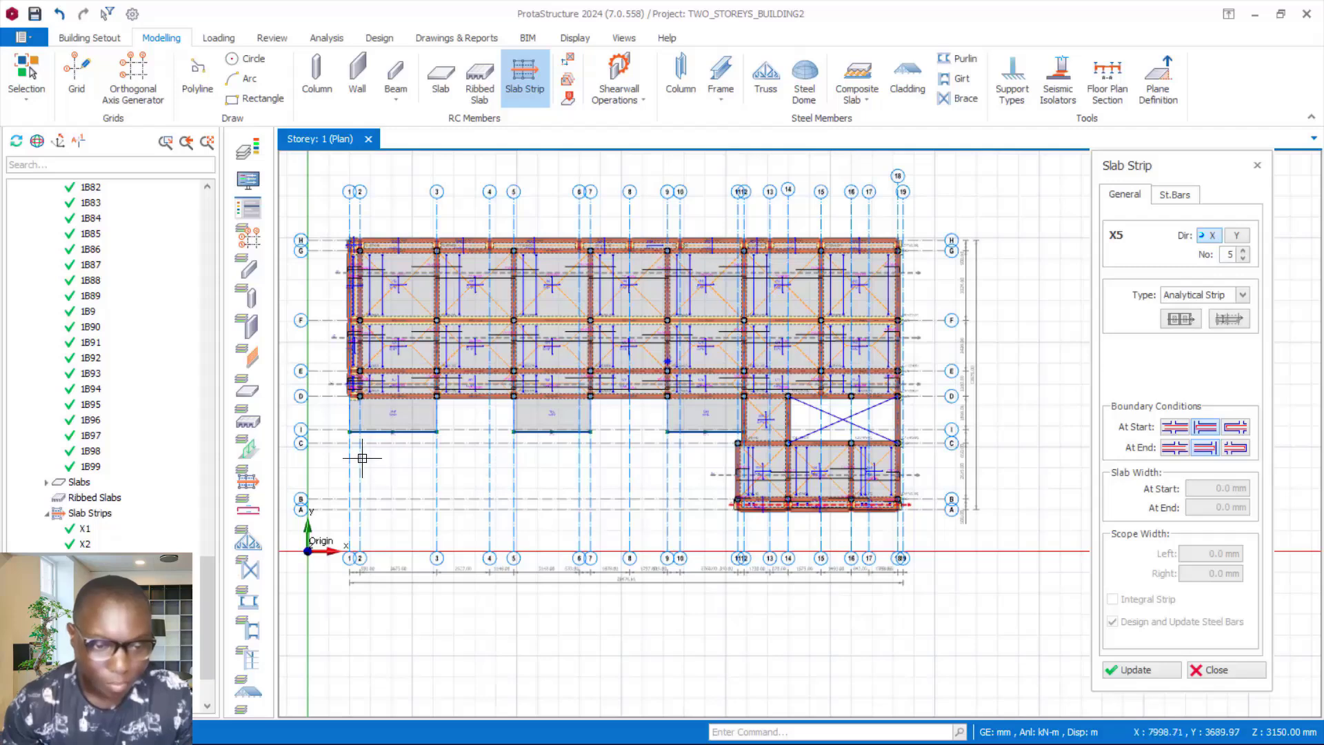
scroll(357, 262, up, 2)
scroll(478, 201, up, 3)
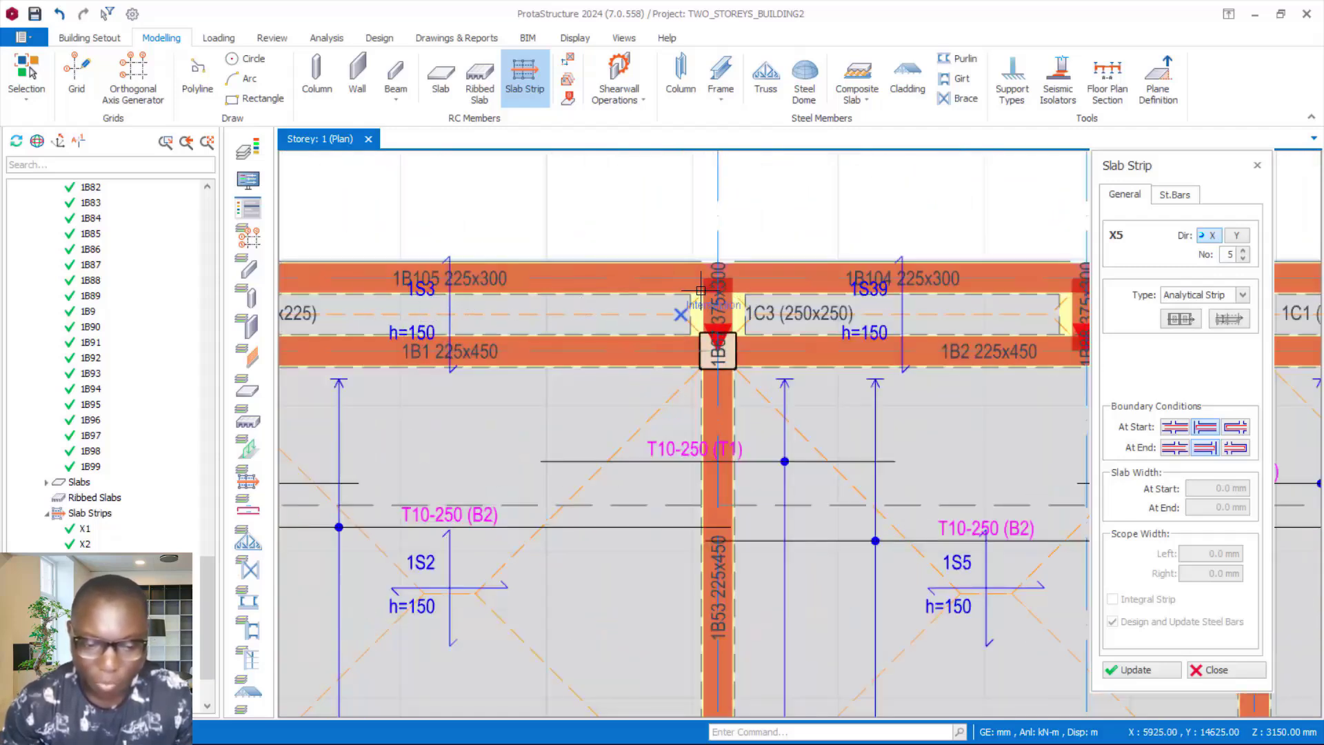
scroll(690, 260, down, 1)
scroll(690, 259, down, 2)
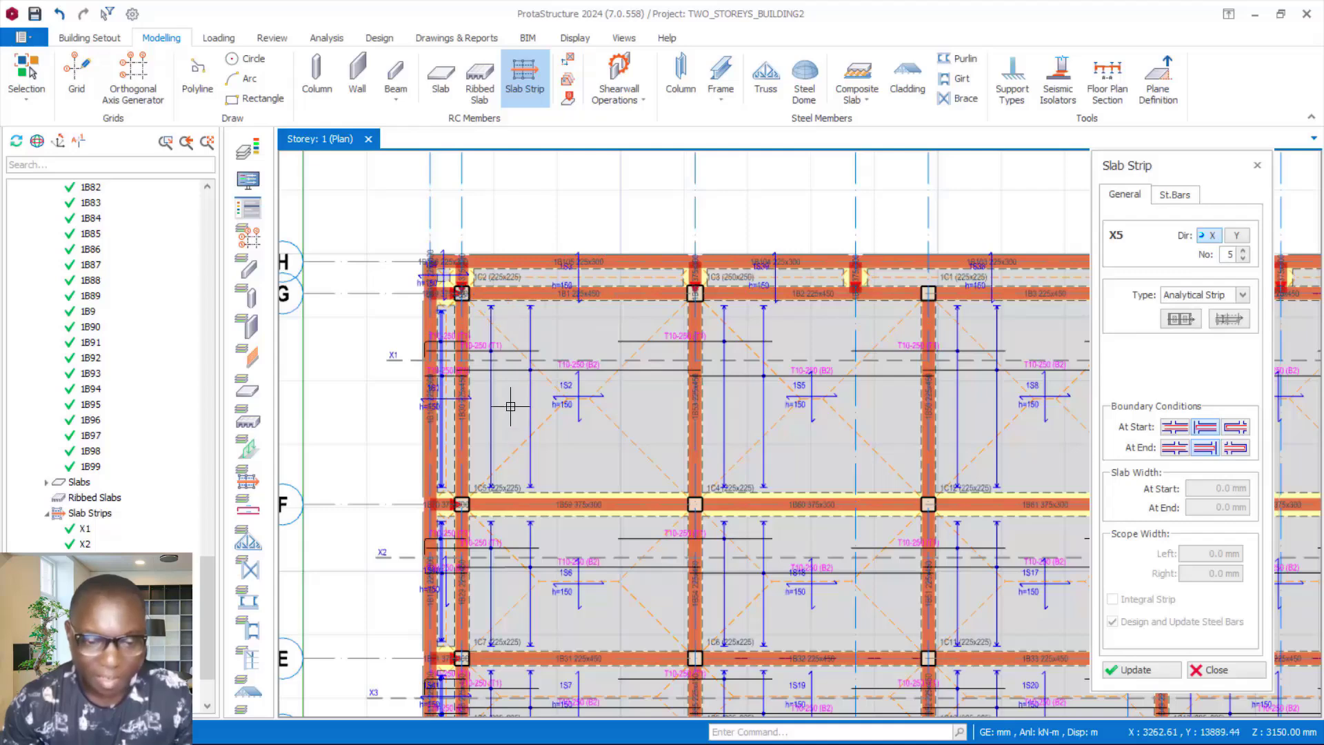
Switch the slab strip direction to Y, keeping the analytical strip type
scroll(407, 342, down, 3)
scroll(404, 342, up, 1)
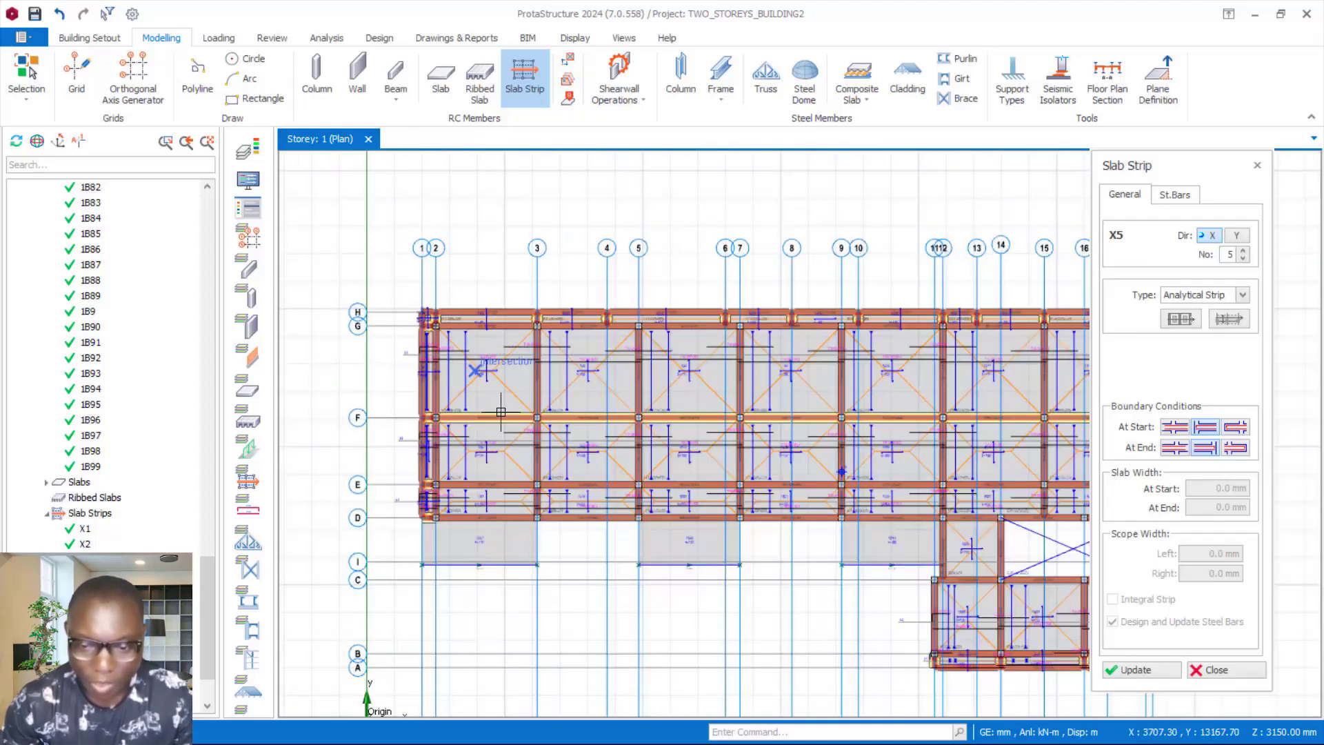
scroll(469, 357, down, 1)
scroll(883, 350, down, 1)
scroll(1034, 414, up, 1)
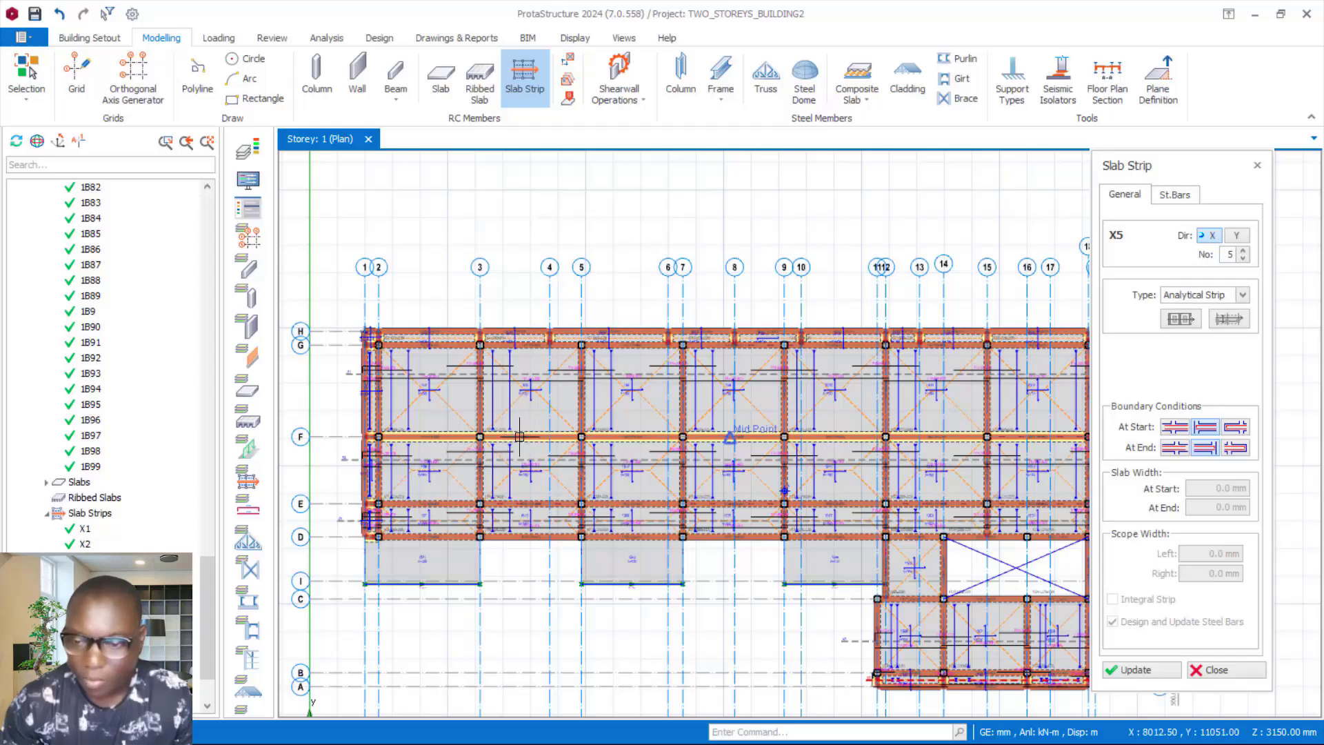
click(1235, 237)
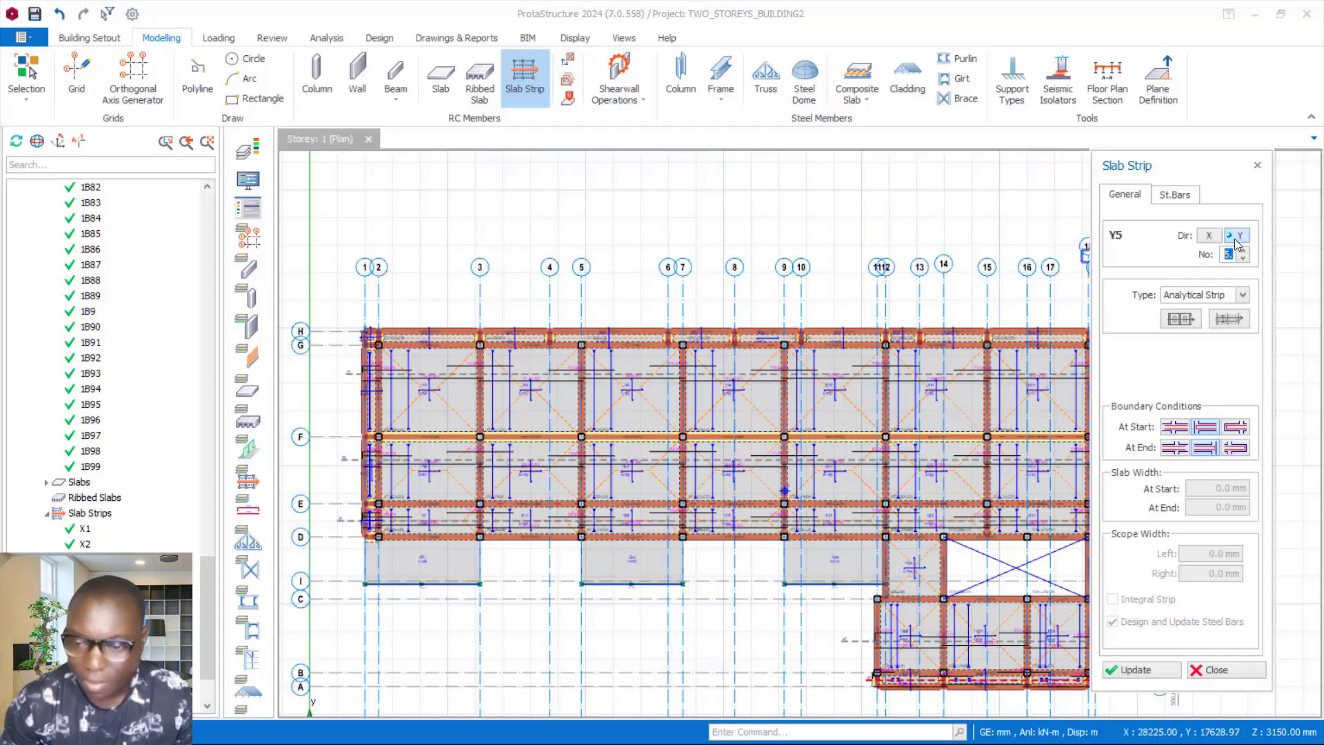
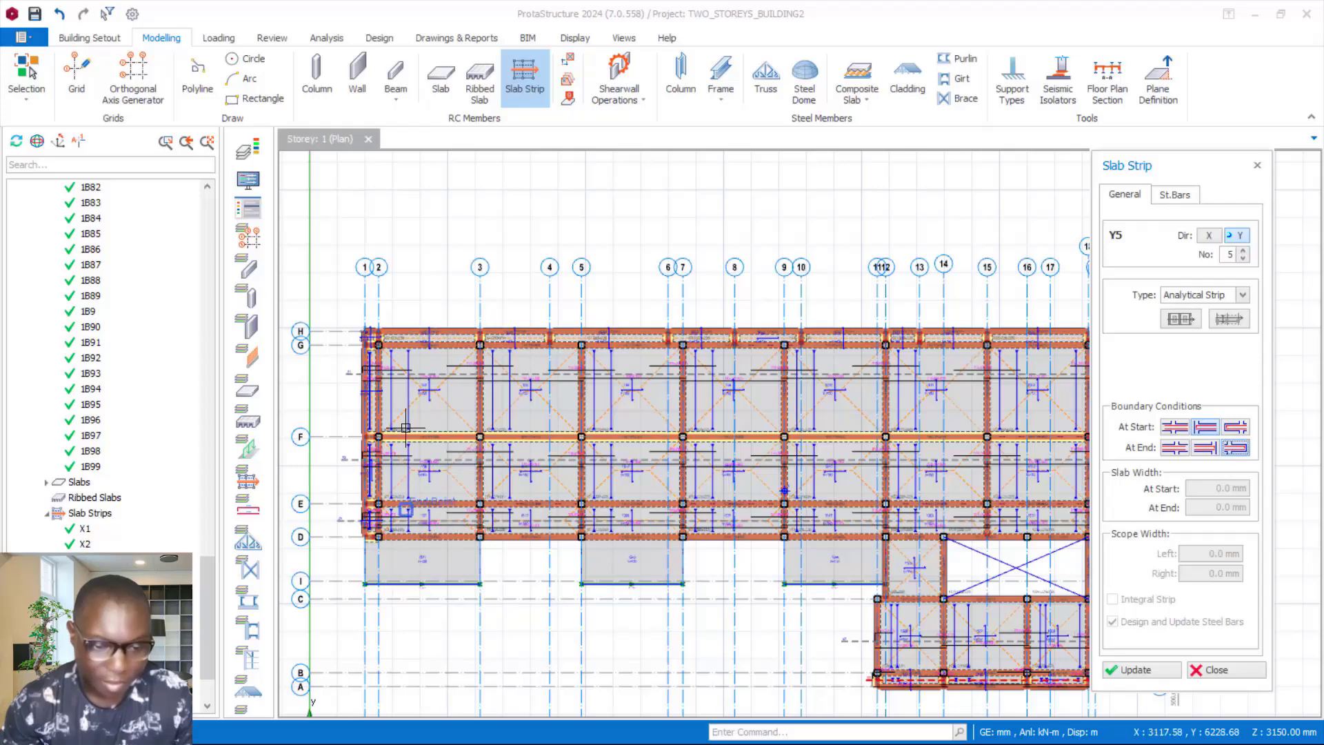
Try a vertical analytical strip between axes 2 and 3 from above axis H down past axis I, using the third boundary condition at its end
scroll(353, 585, up, 3)
scroll(353, 586, down, 3)
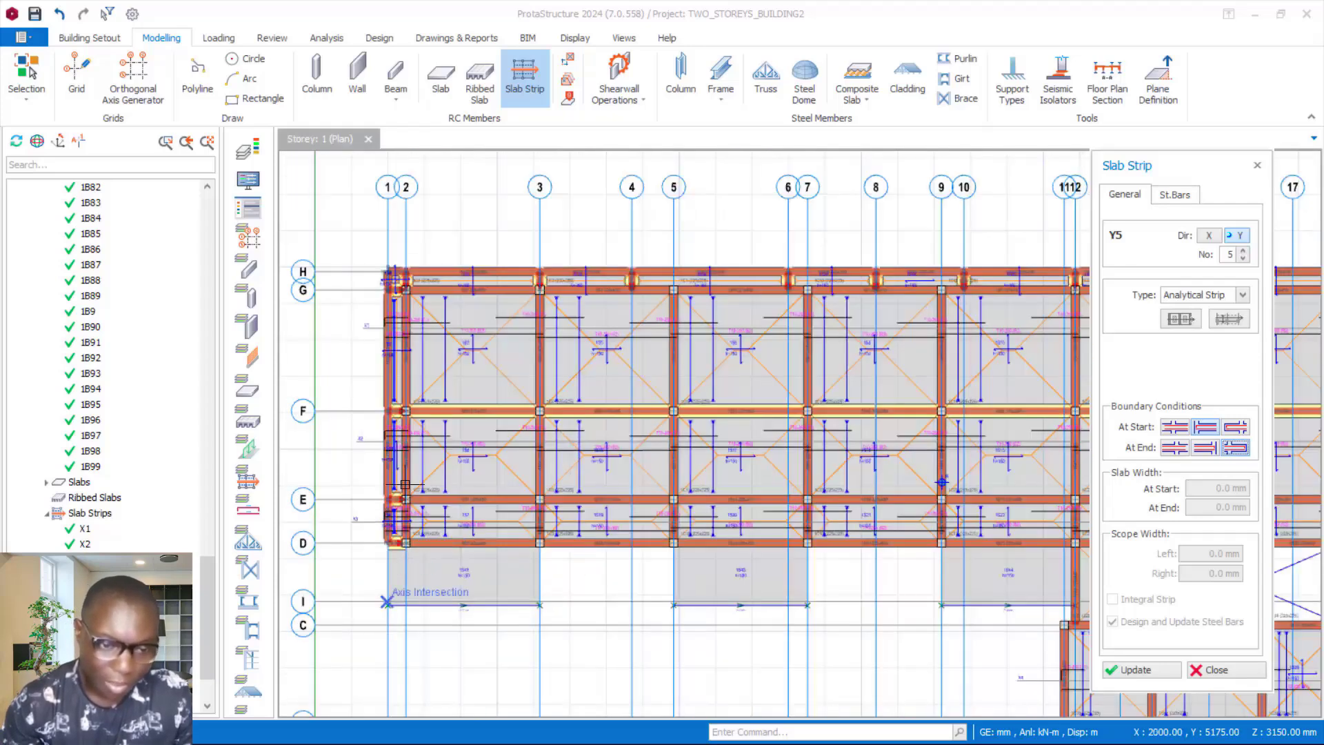
click(467, 252)
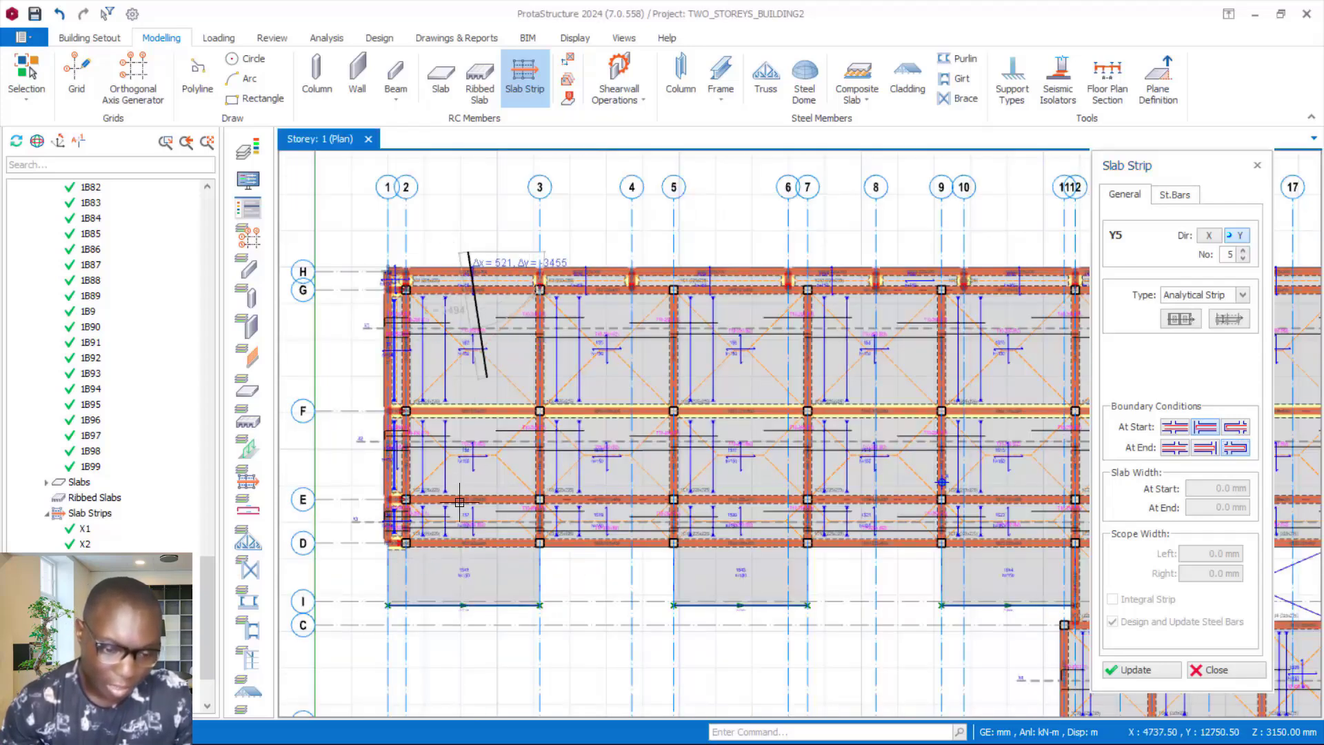
click(463, 645)
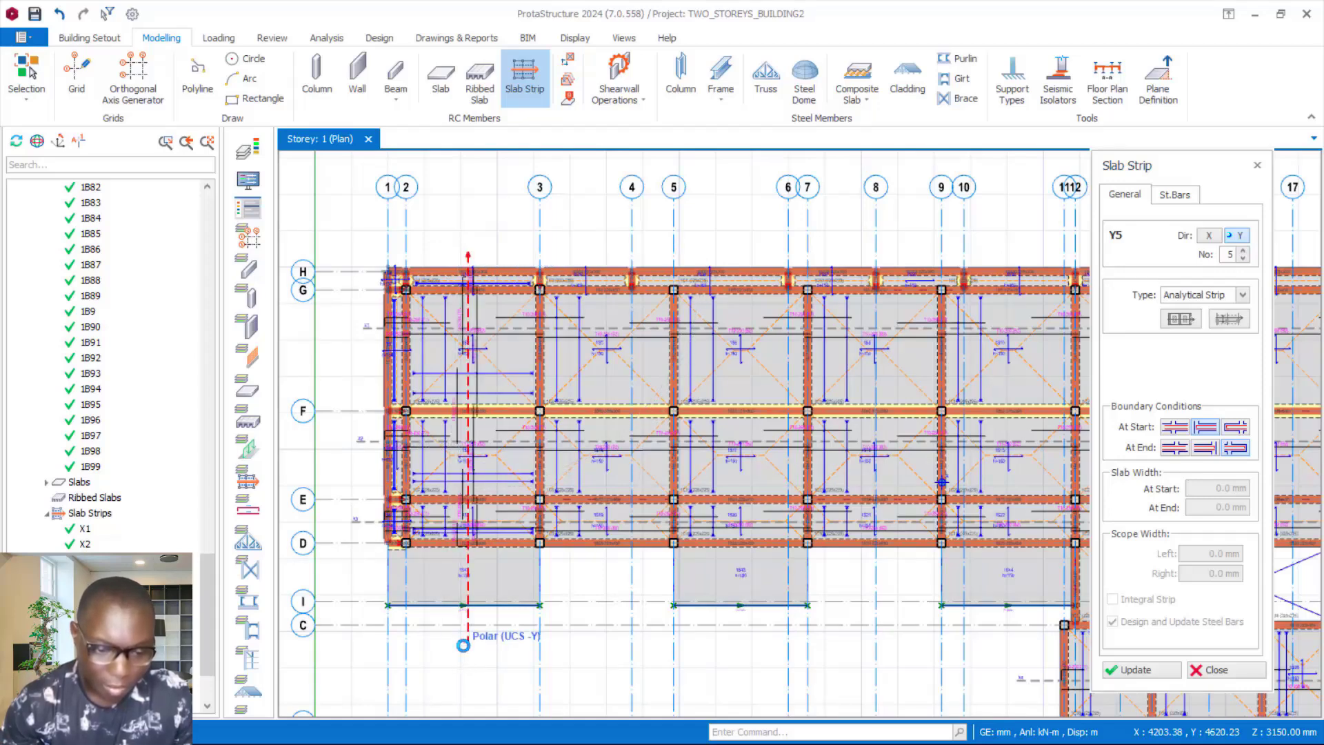
Inspect the bars around slab 1S42 and delete the vertical strip between axes 2 and 3
scroll(399, 568, up, 5)
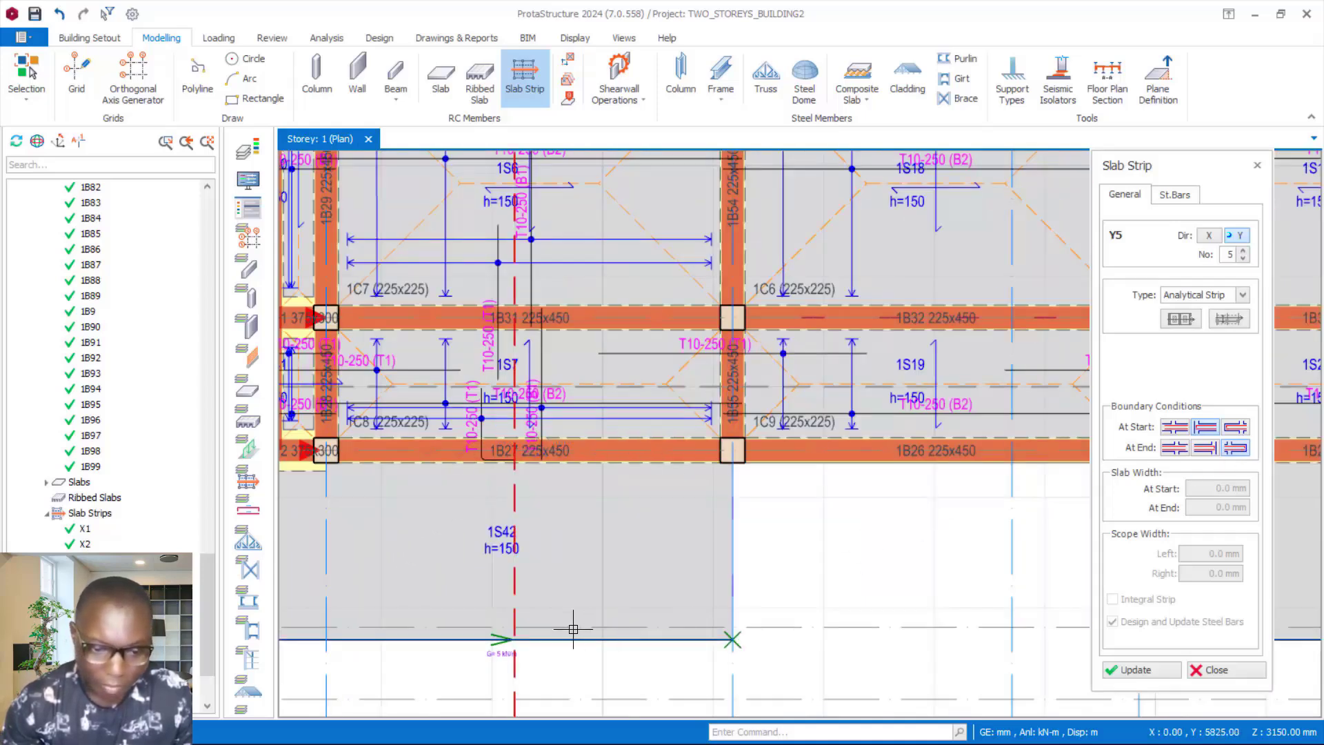
scroll(528, 543, down, 3)
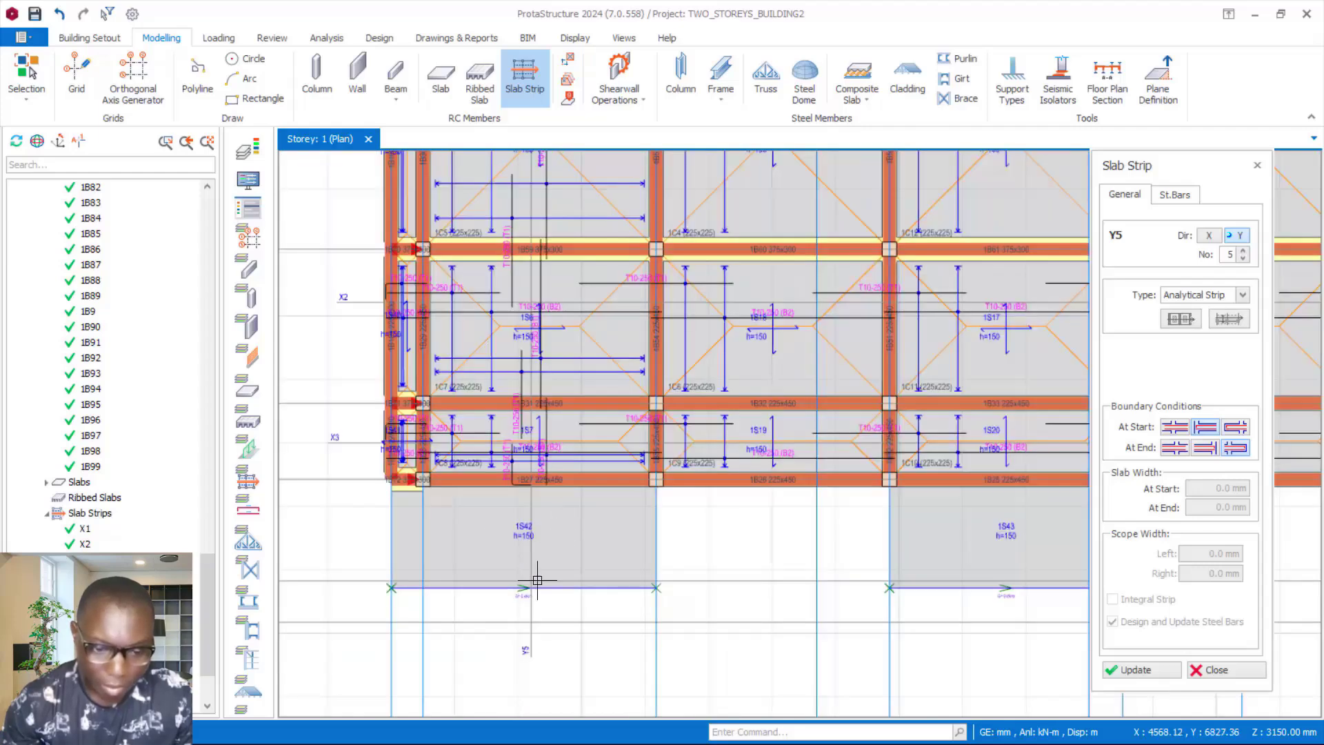
scroll(517, 479, up, 2)
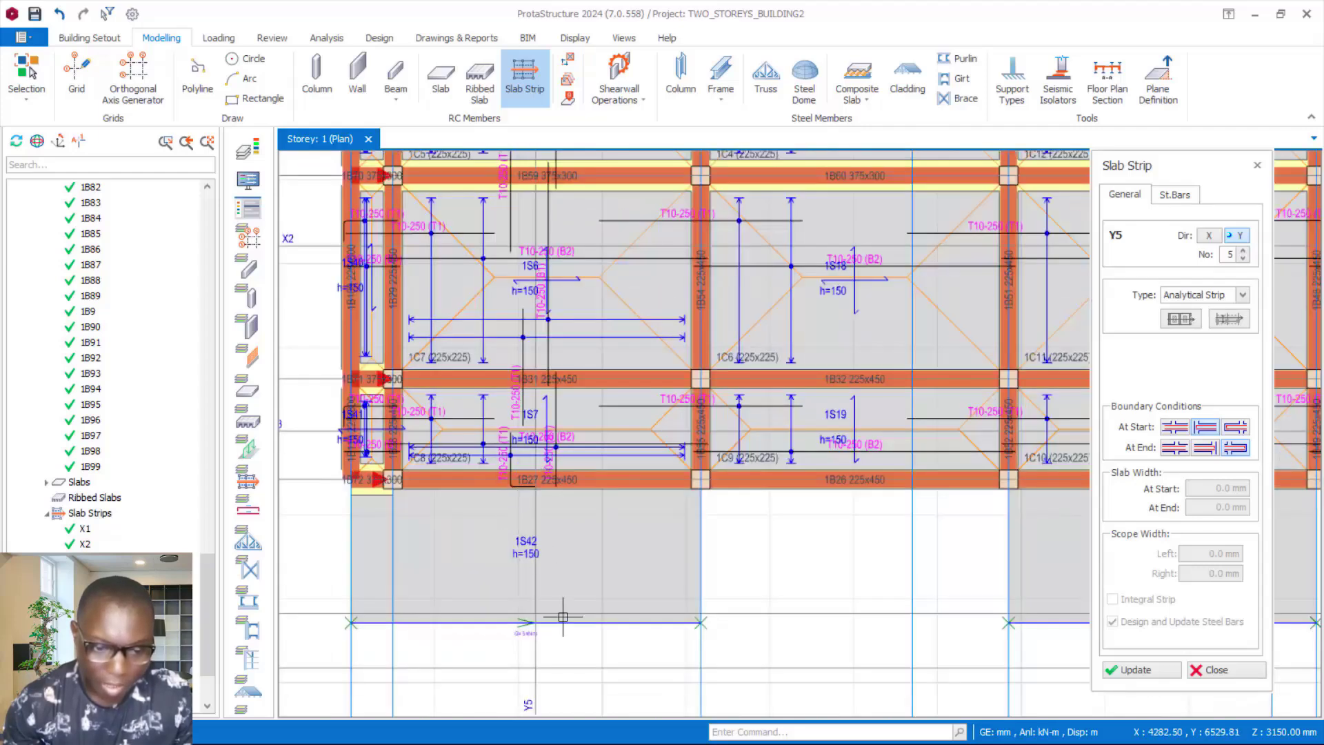
scroll(503, 383, down, 2)
click(525, 491)
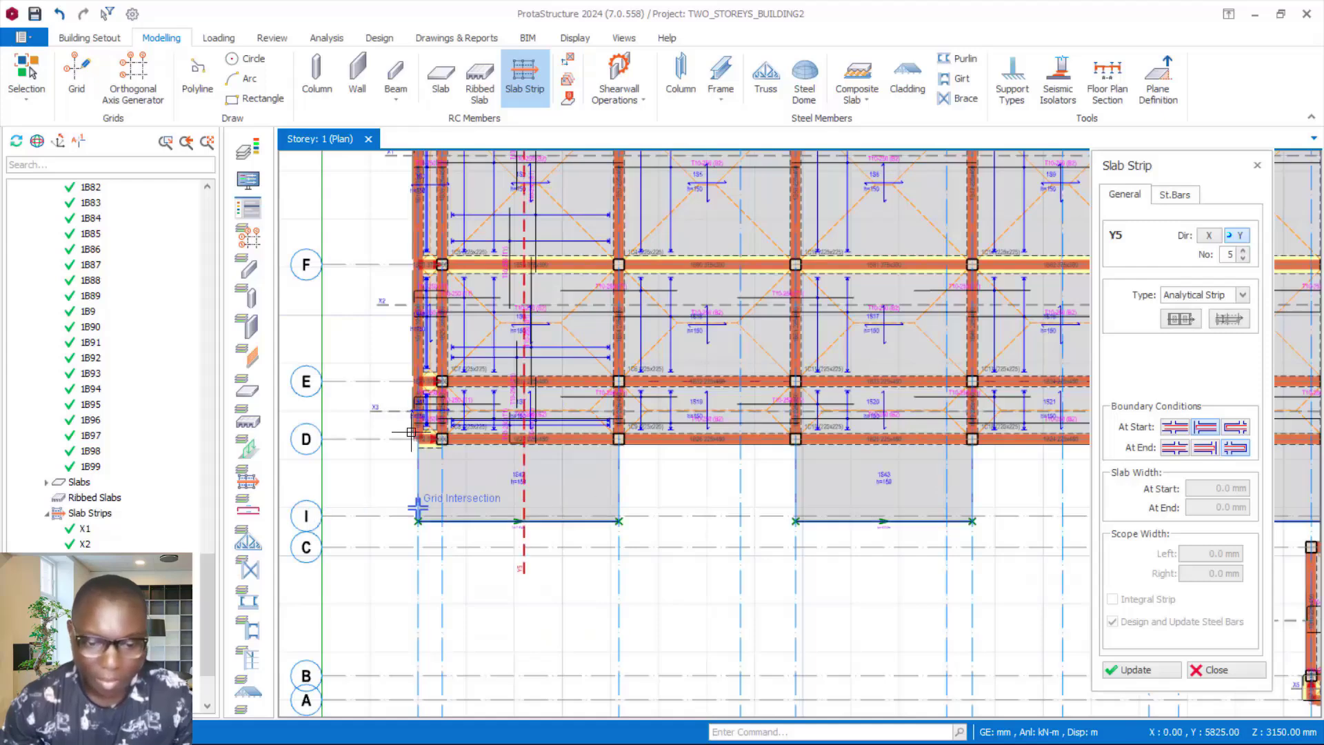
right_click(678, 479)
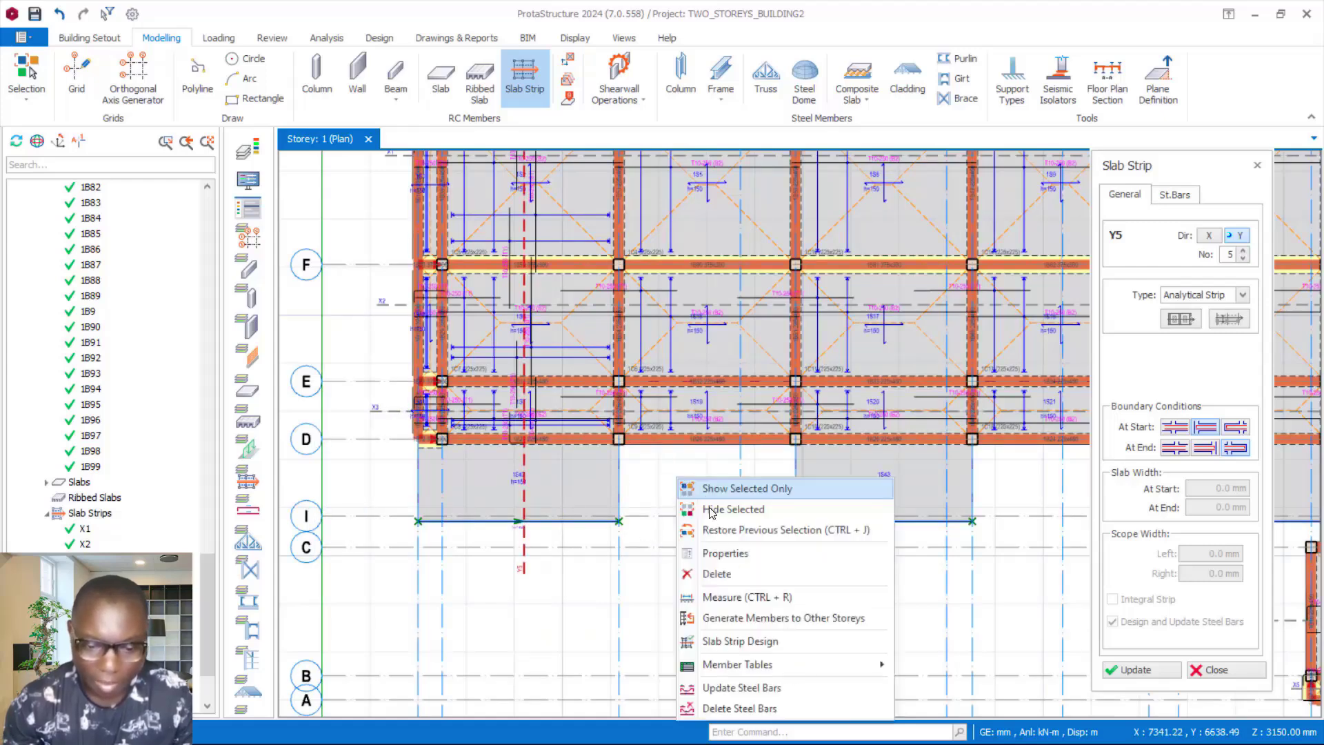
click(719, 583)
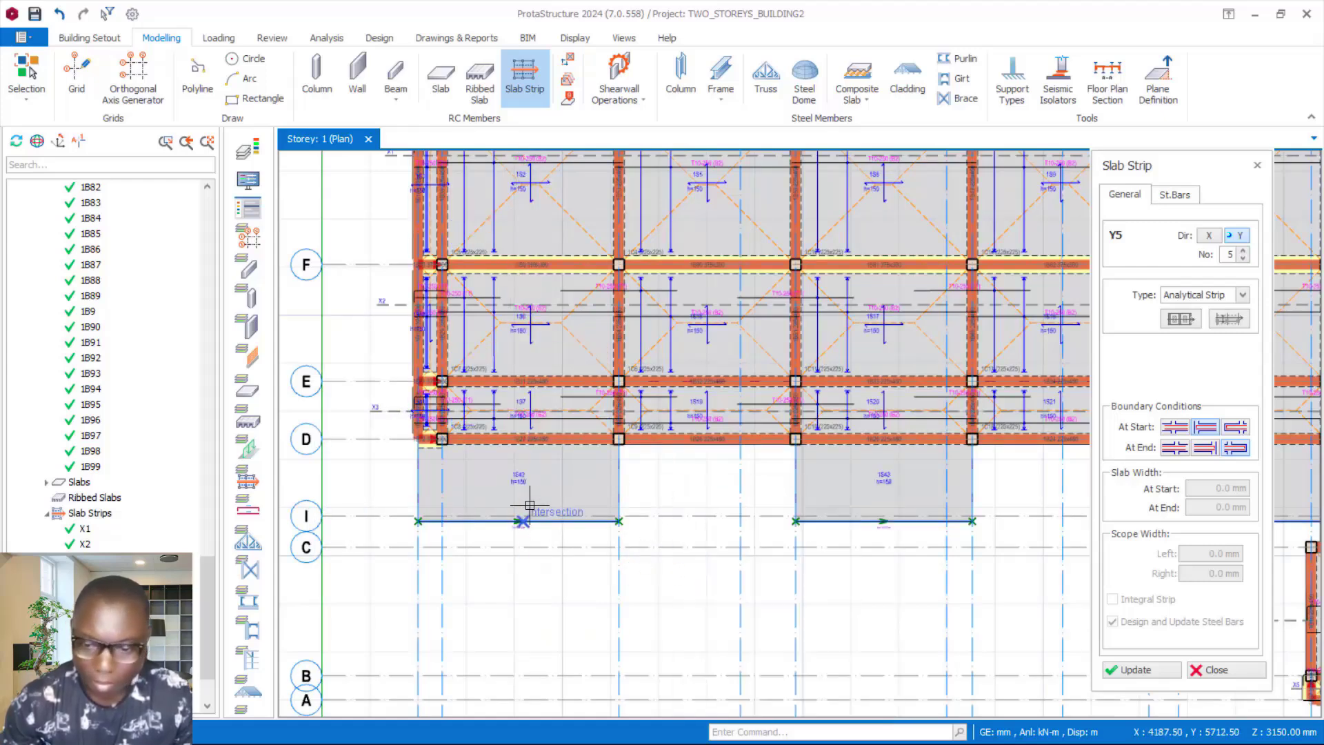
Set the strip's boundary conditions to the third option at the start and the second option at the end
scroll(557, 489, down, 2)
click(1216, 447)
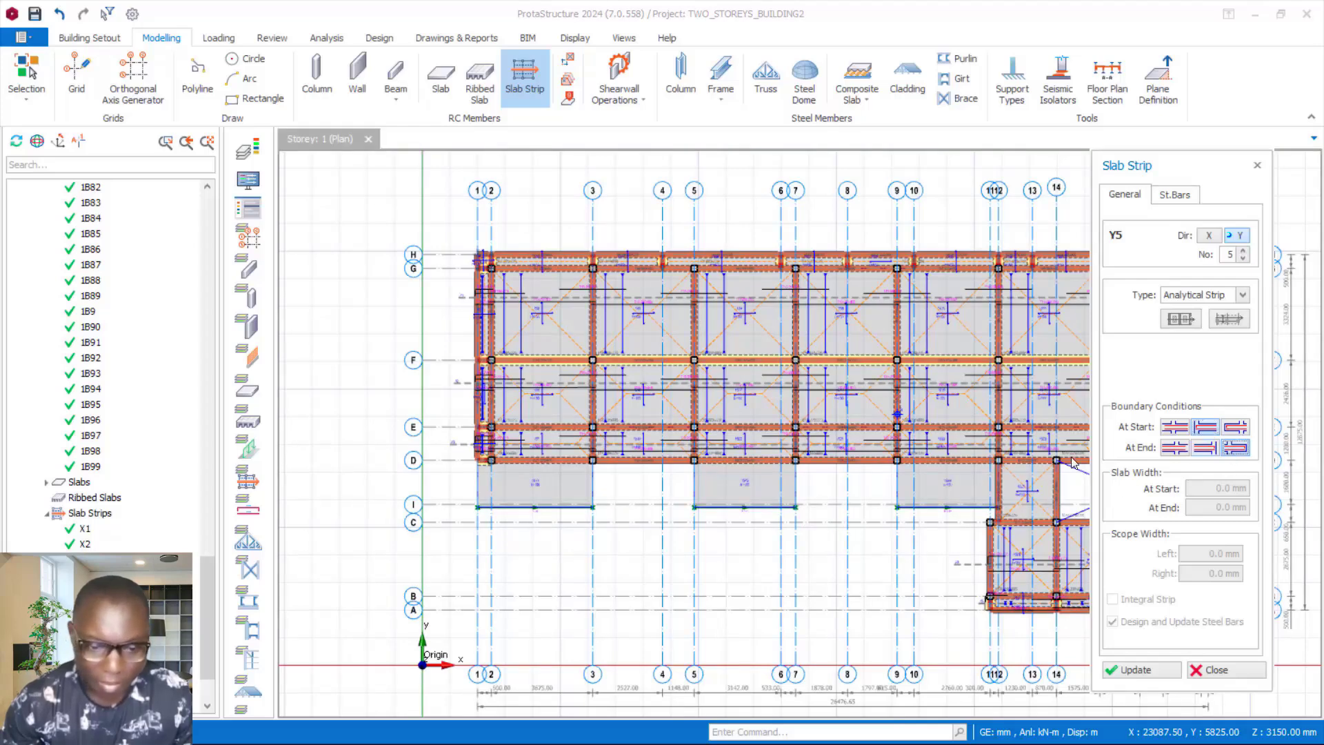
scroll(538, 510, up, 2)
scroll(531, 561, down, 2)
scroll(522, 517, up, 2)
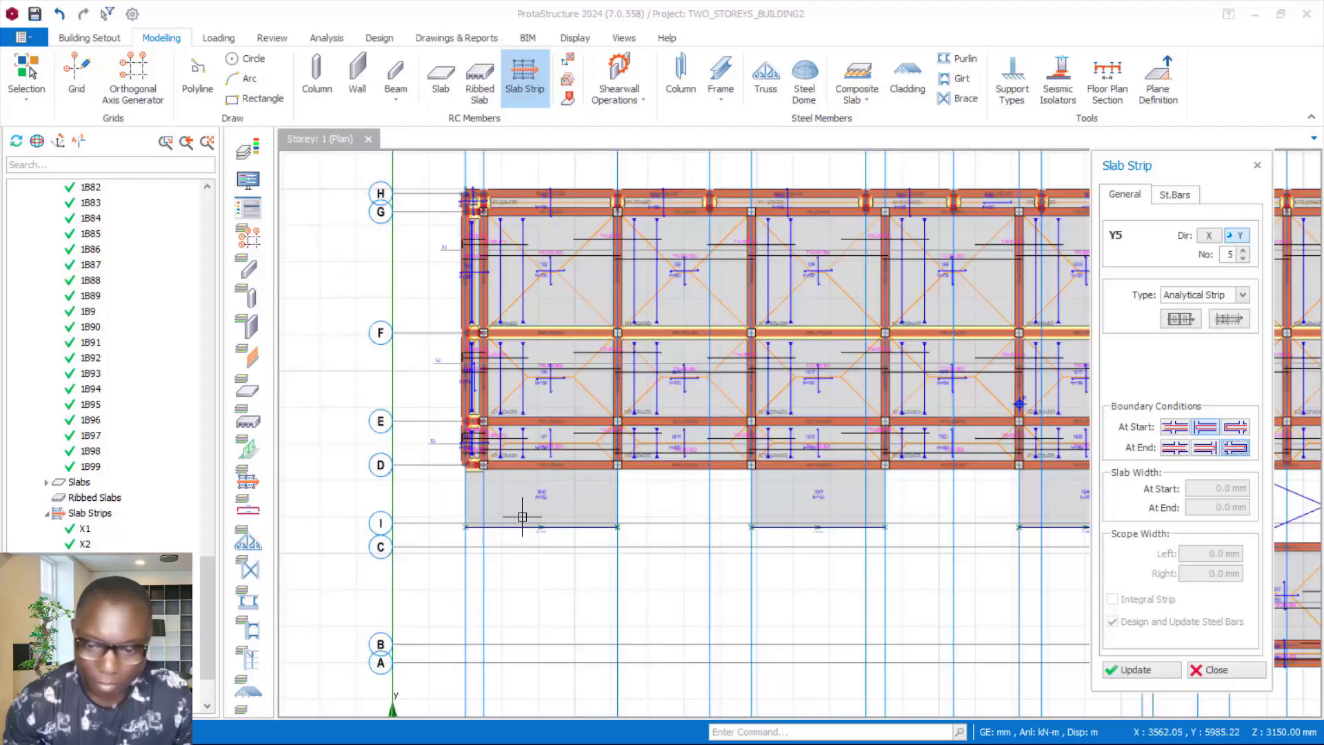
click(526, 527)
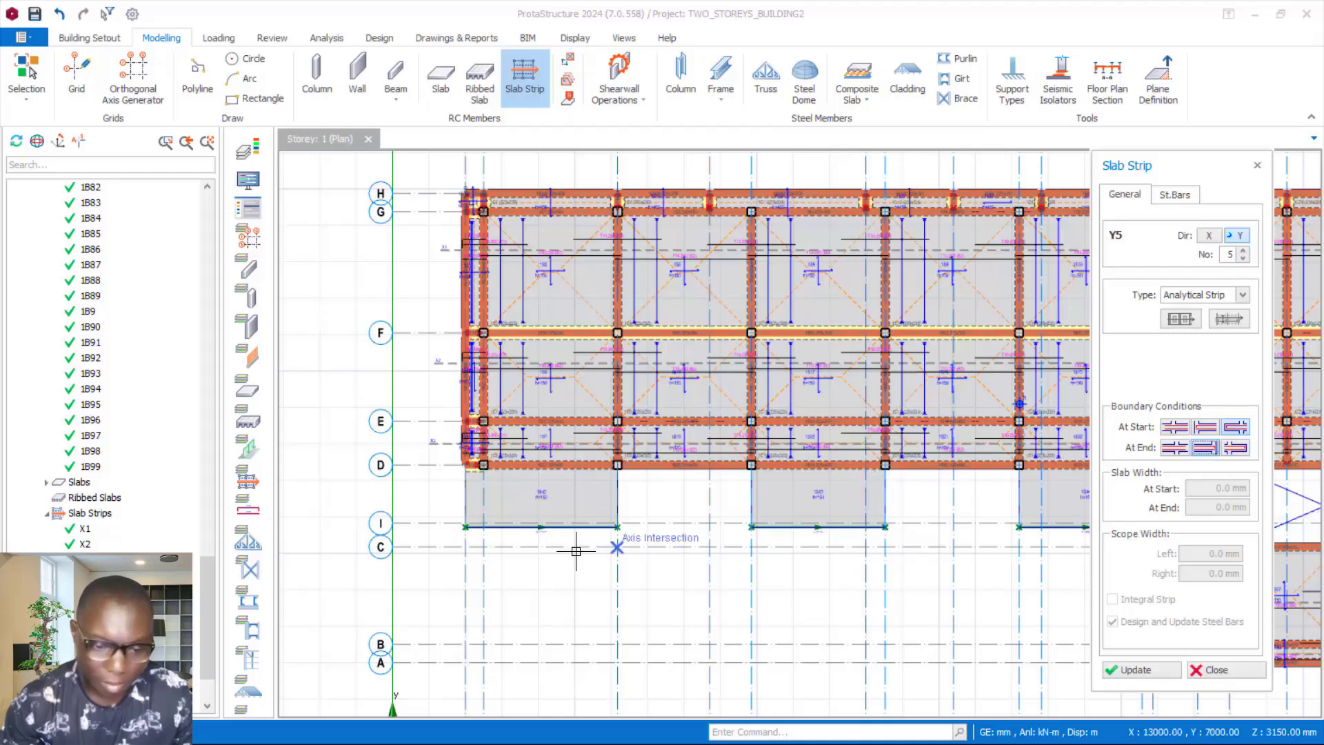
Draw a vertical analytical strip about 10600 mm long between axes 2 and 3, from below slab 1S42 up past axis H
scroll(555, 493, up, 3)
scroll(535, 606, up, 1)
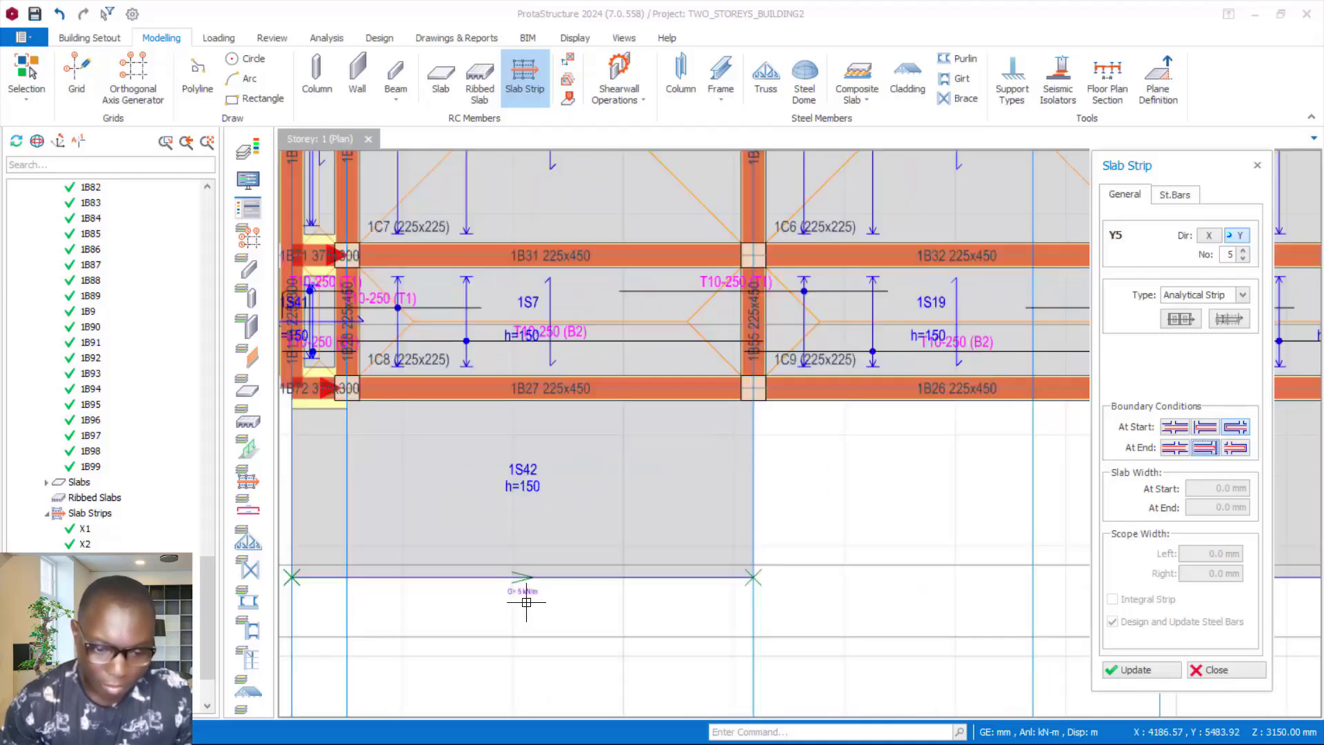
click(553, 594)
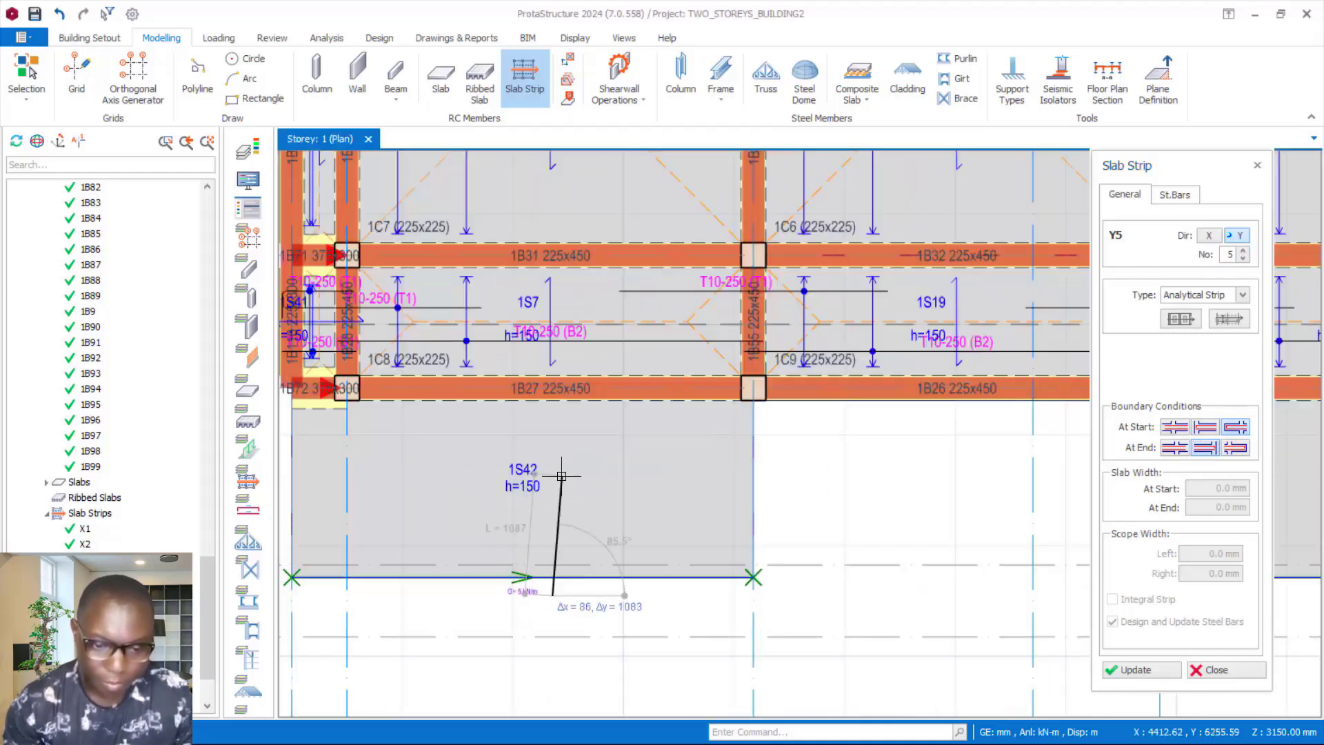
scroll(606, 593, down, 7)
scroll(601, 515, up, 1)
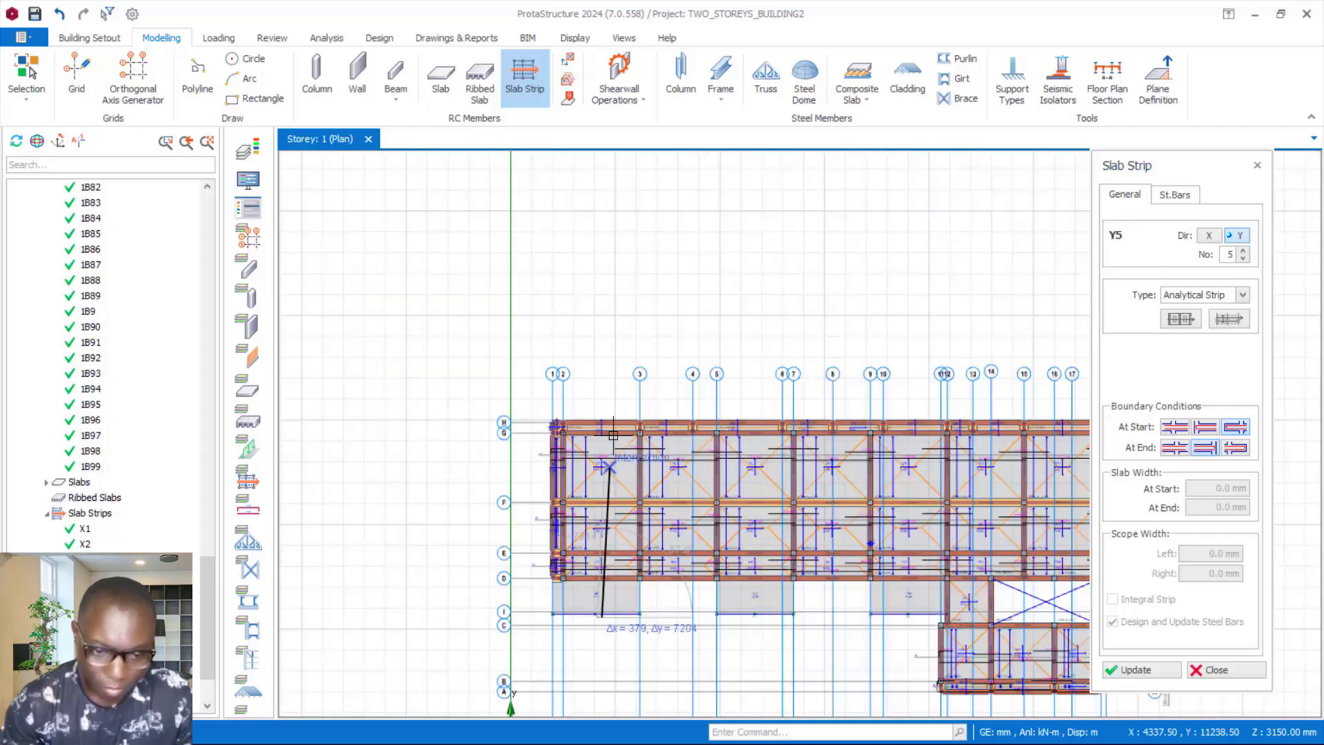
scroll(604, 386, up, 1)
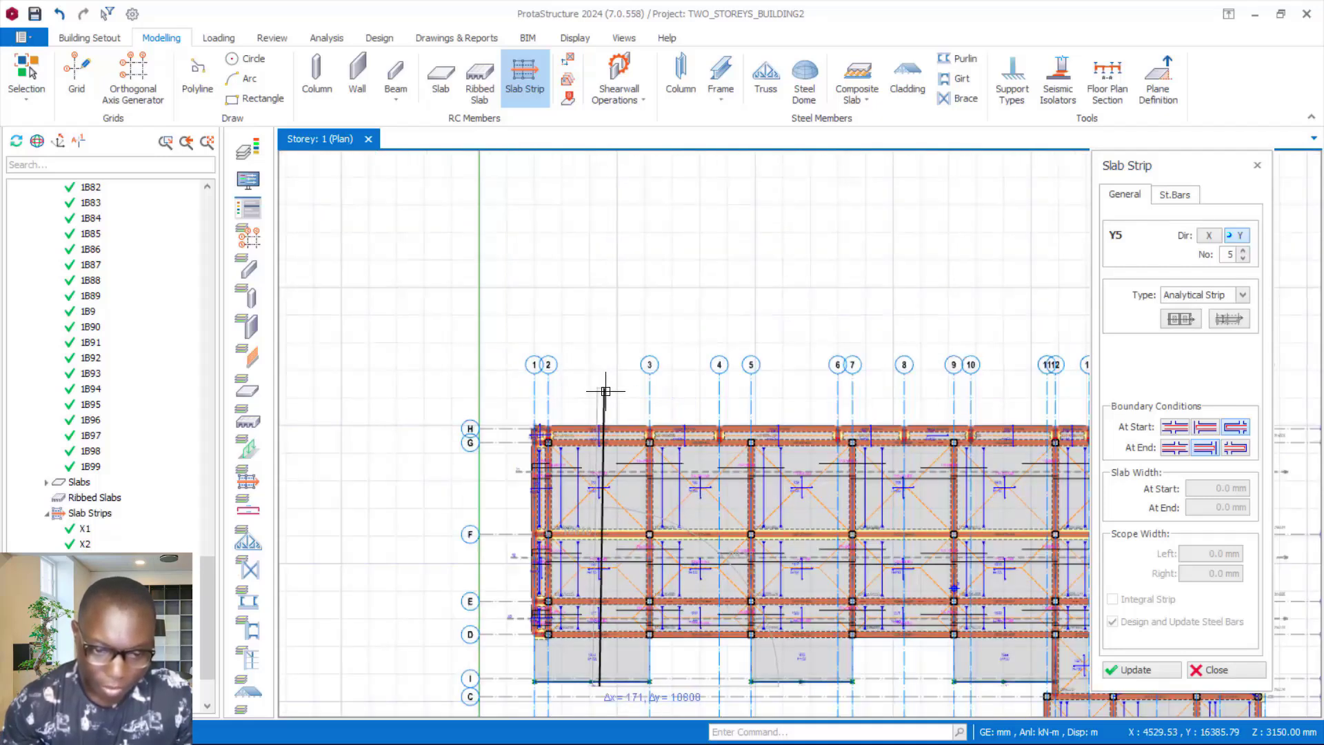
click(607, 395)
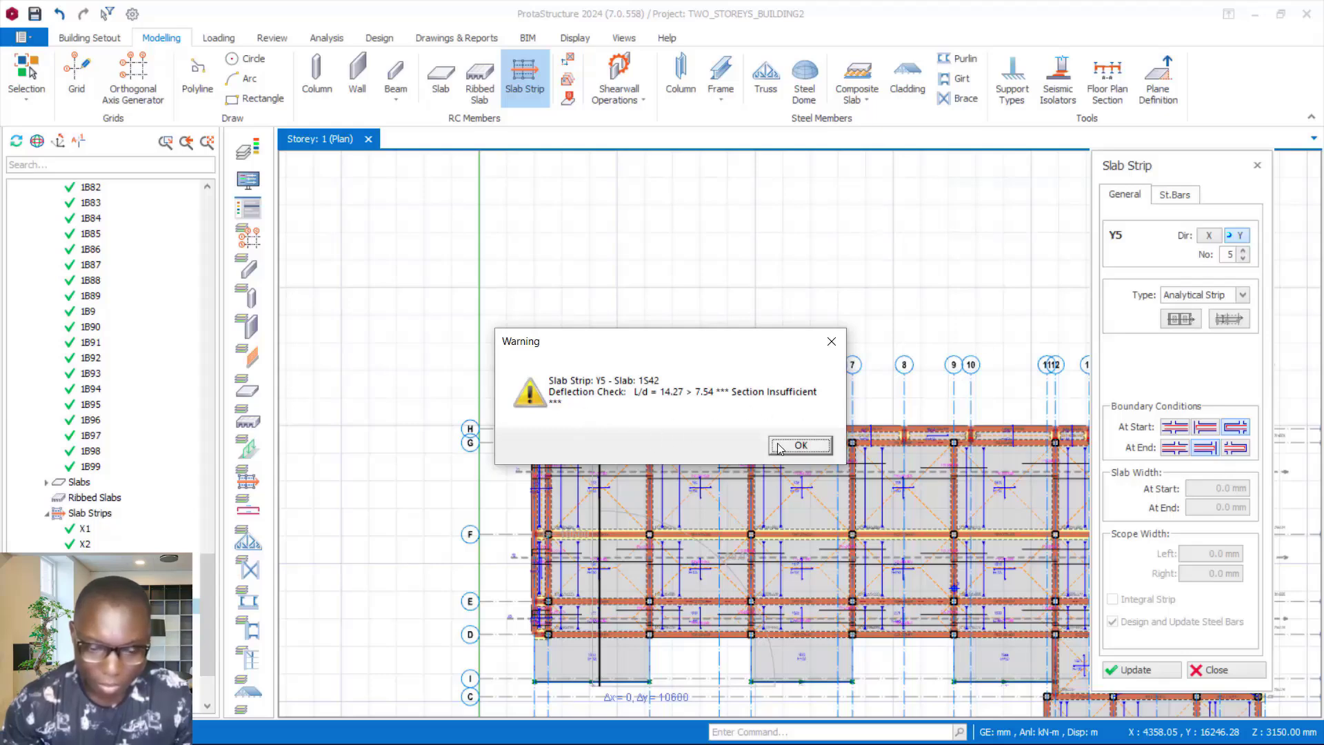
click(799, 446)
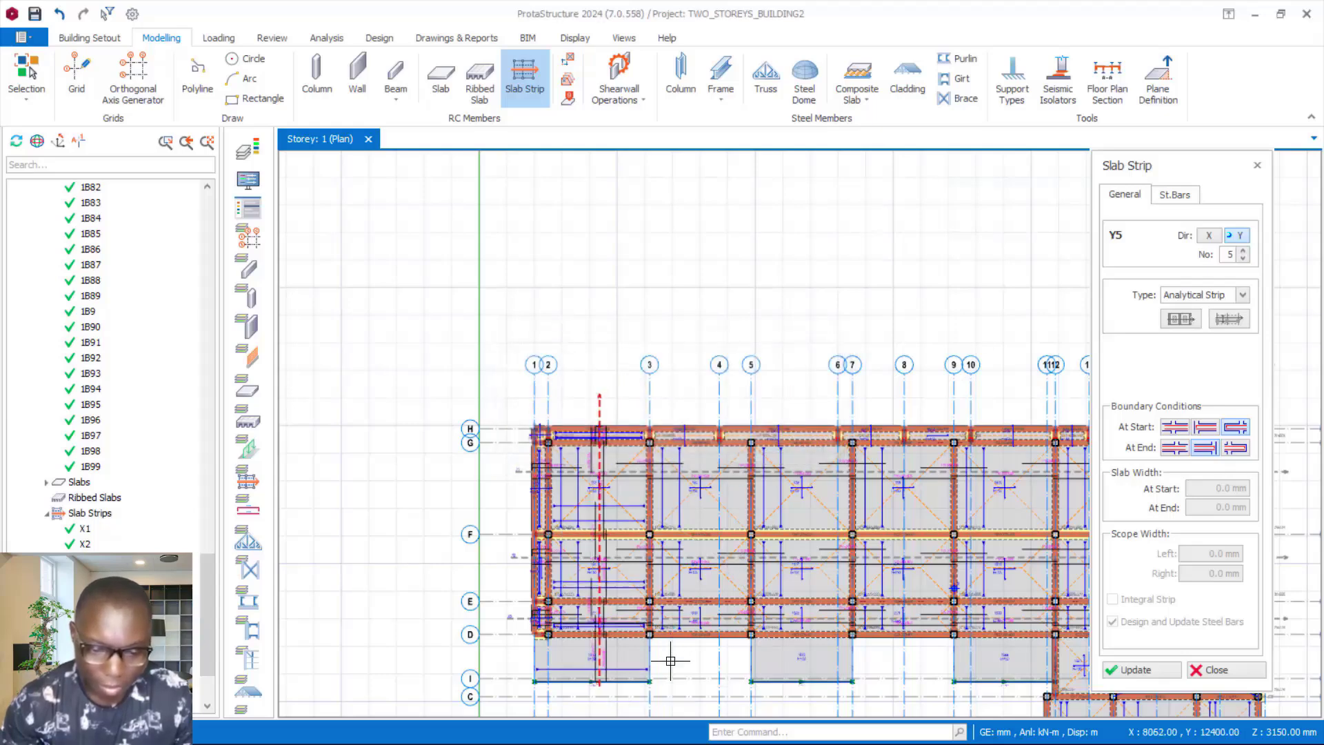
Examine the top and bottom bars the vertical strip generates in cantilever slab 1S42 below beam 1B27
scroll(573, 640, up, 5)
scroll(572, 641, up, 1)
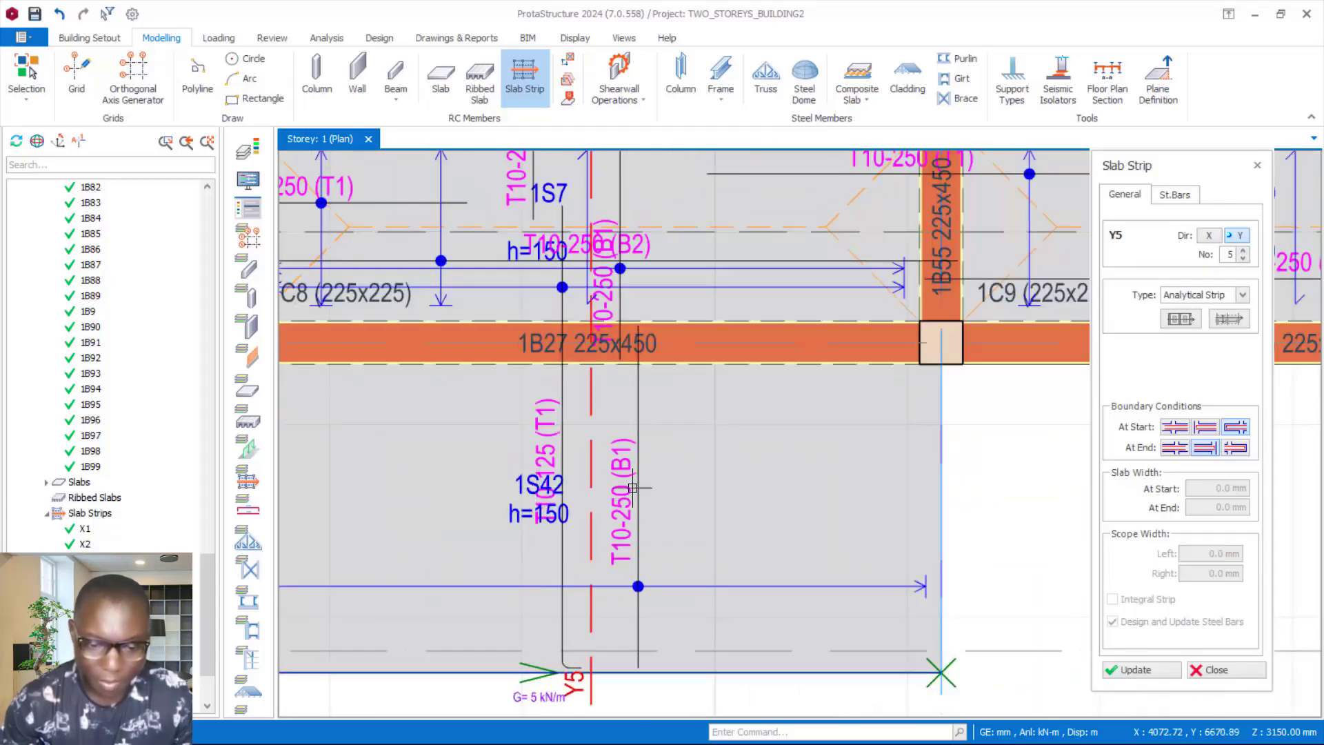
scroll(801, 506, down, 2)
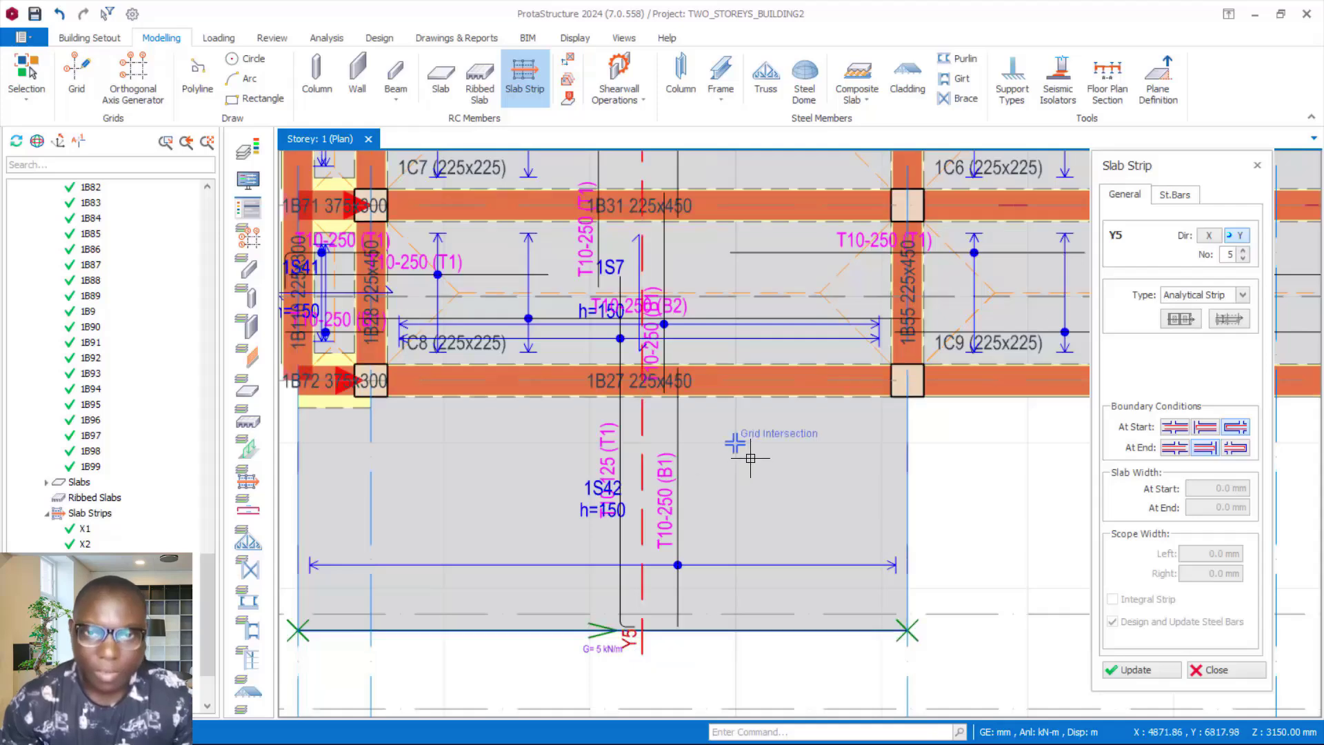
scroll(698, 588, up, 1)
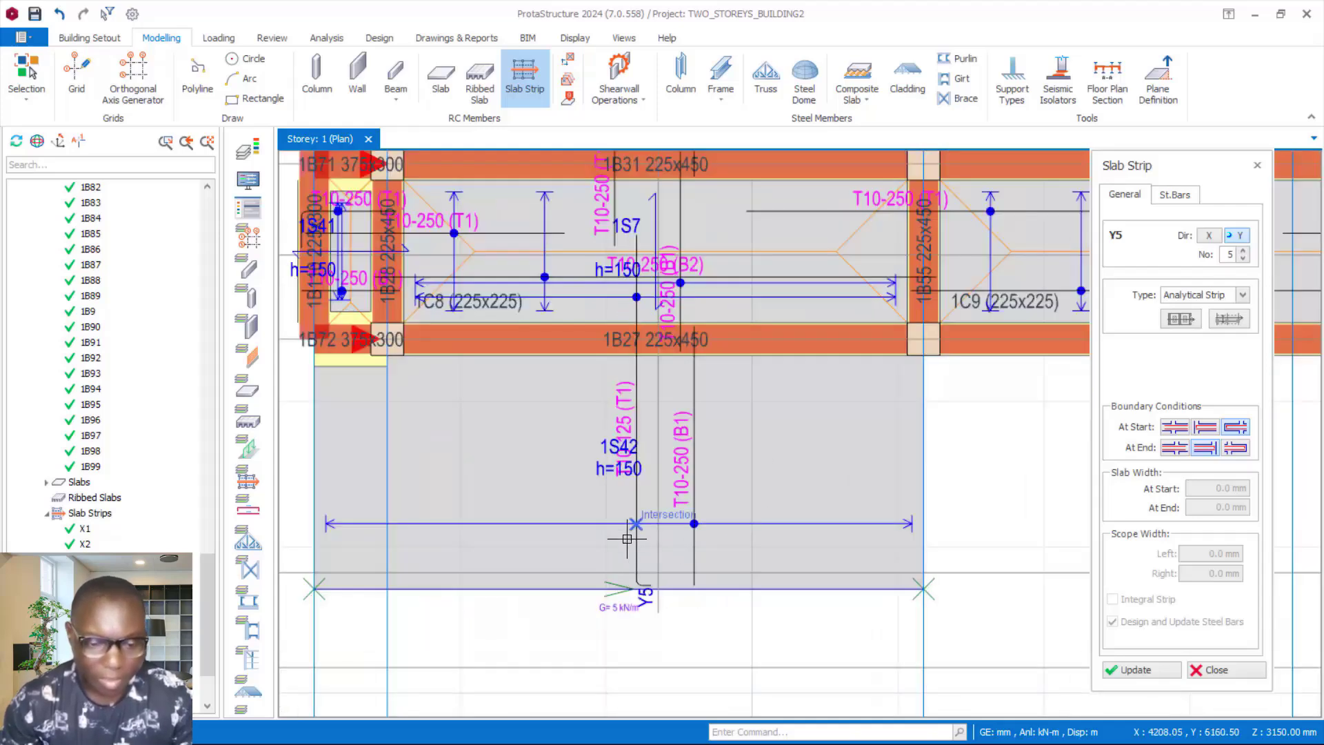
scroll(628, 485, up, 1)
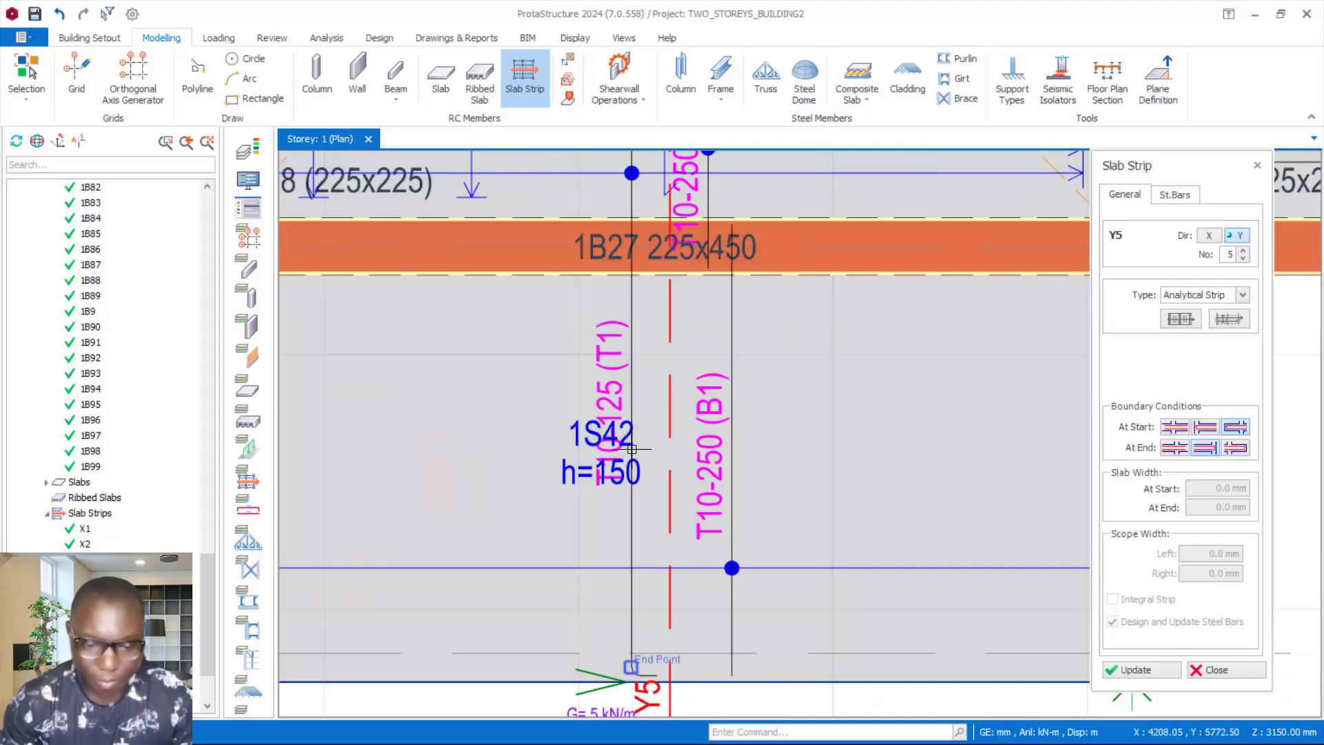
scroll(609, 449, down, 2)
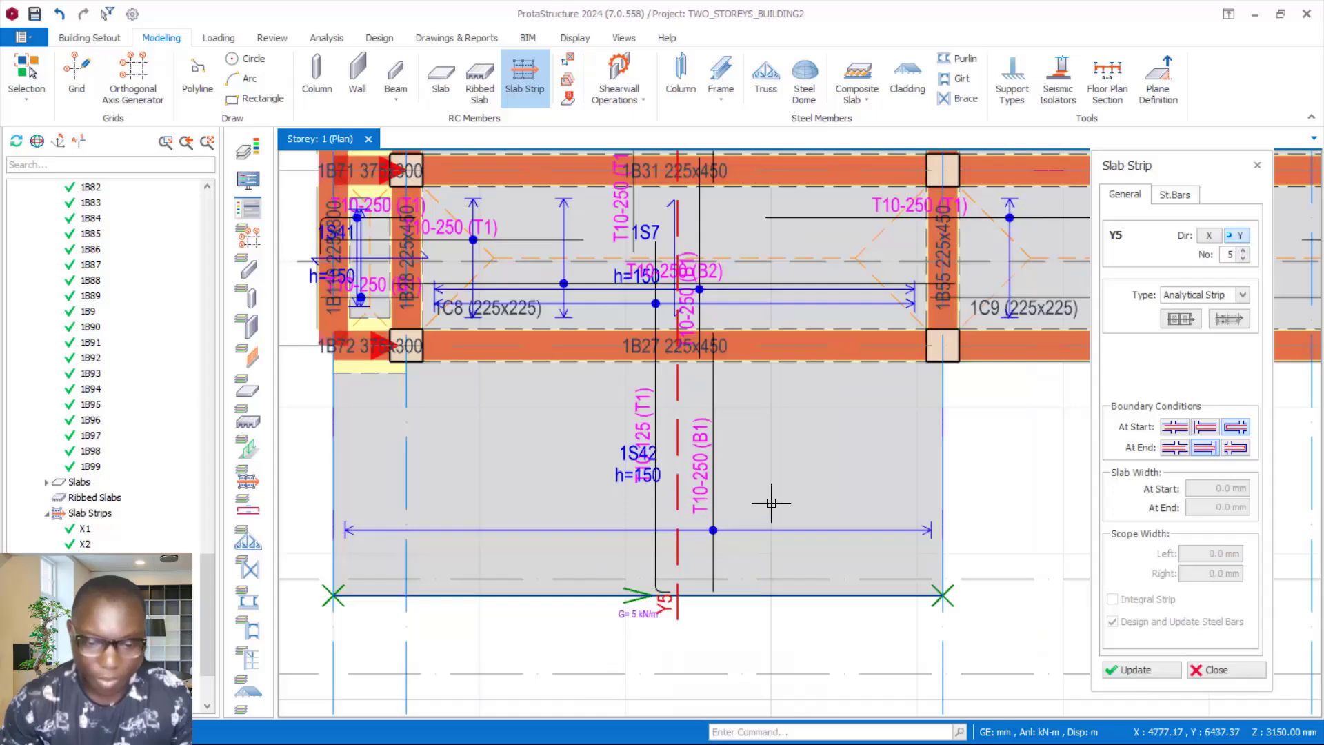
scroll(661, 488, up, 1)
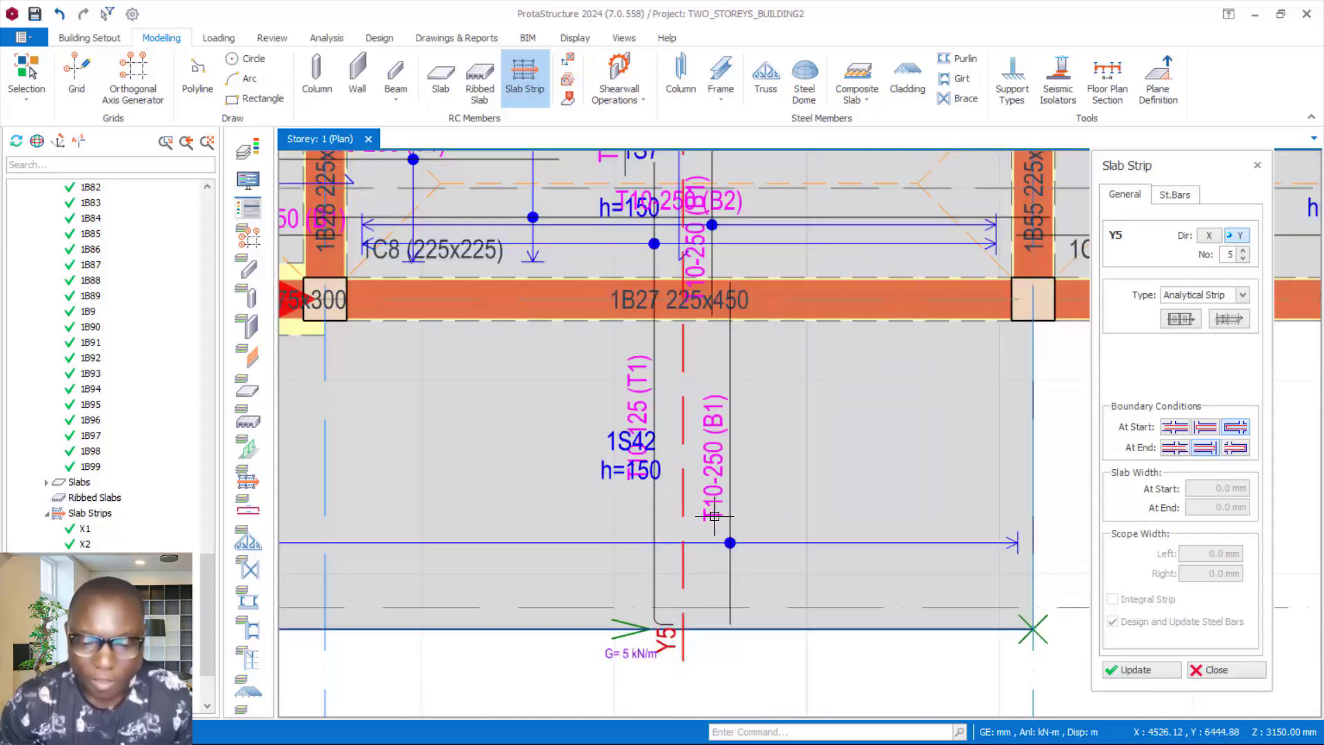
Inspect how the vertical strip's bars run from cantilever slab 1S42 across beam 1B27 into slab 1S7
scroll(714, 516, down, 3)
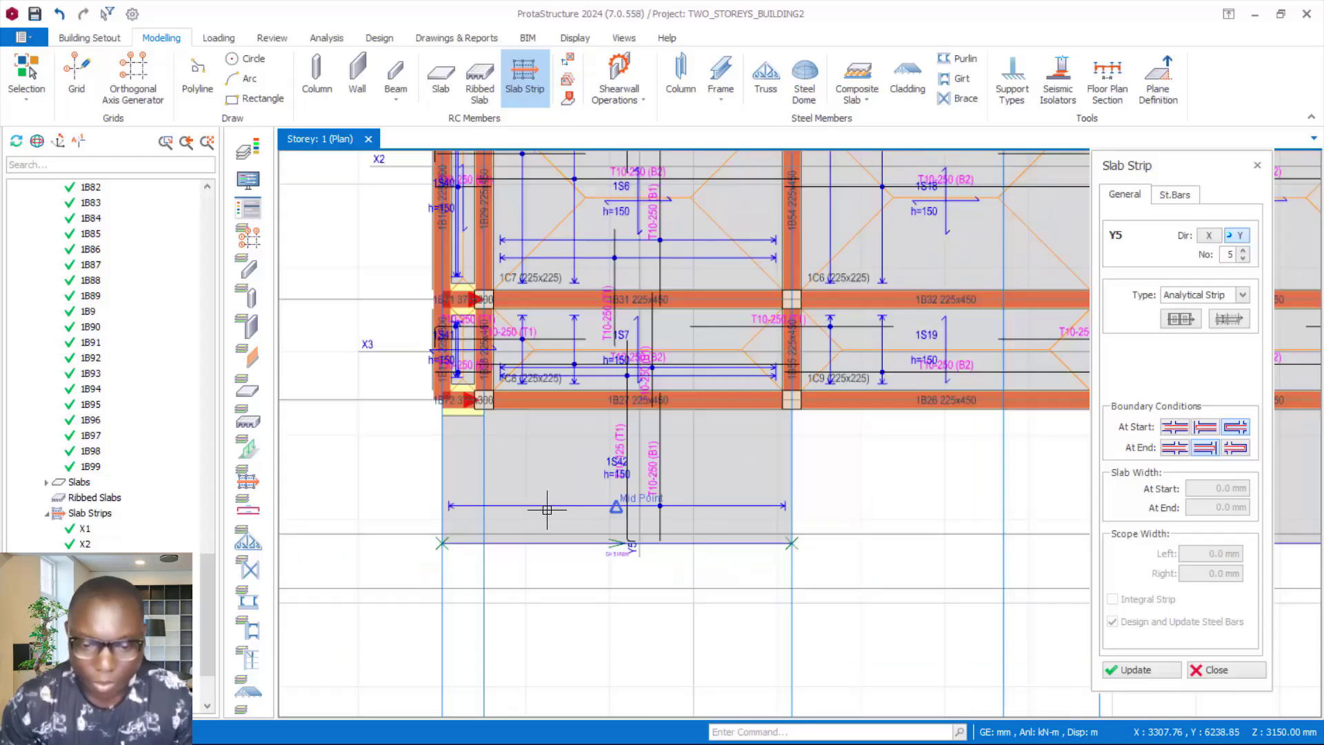
scroll(547, 510, down, 2)
scroll(610, 534, up, 2)
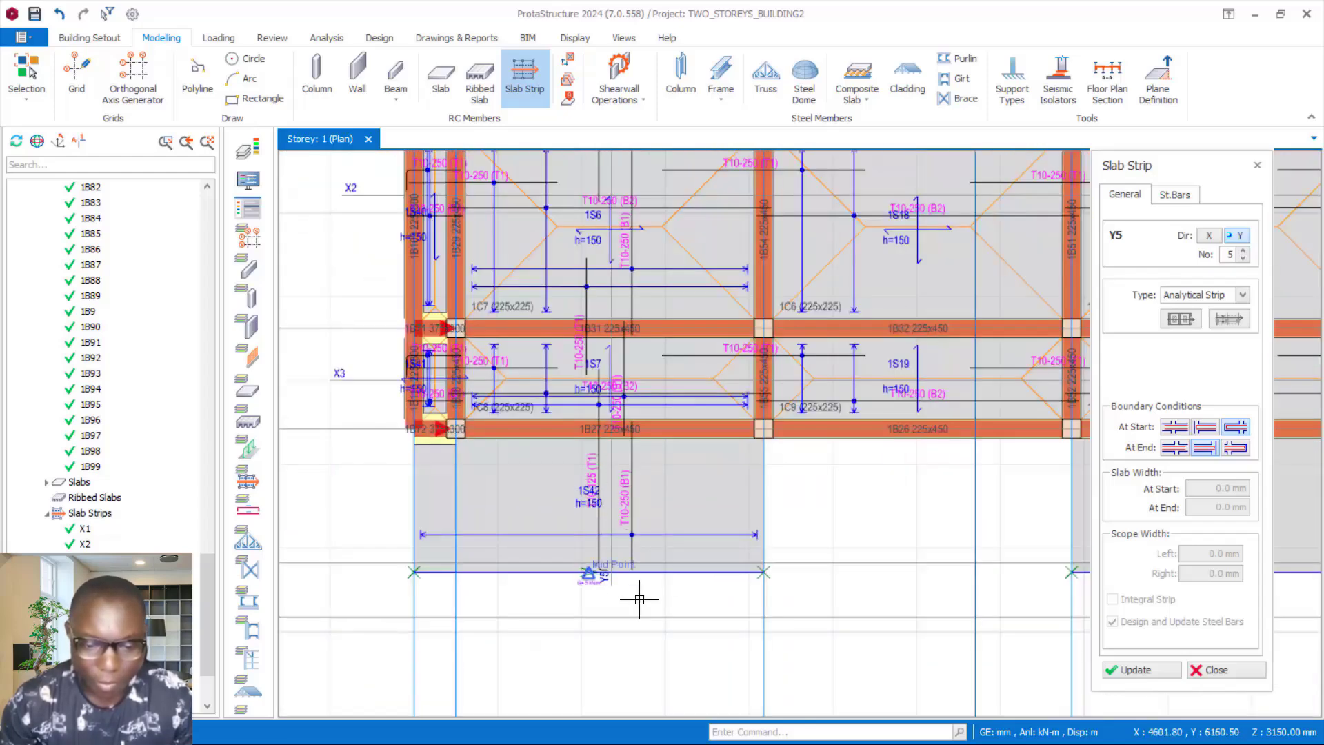
scroll(640, 600, up, 2)
scroll(728, 440, down, 2)
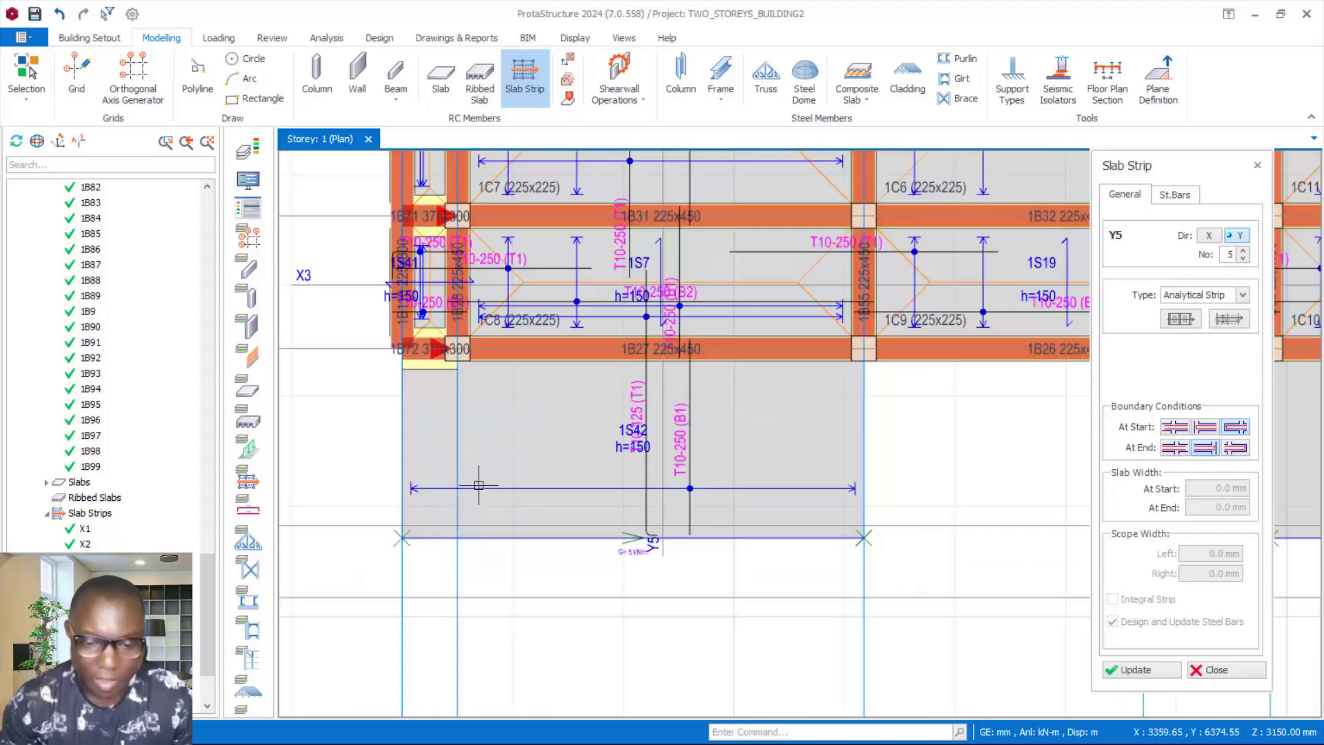
scroll(638, 324, up, 1)
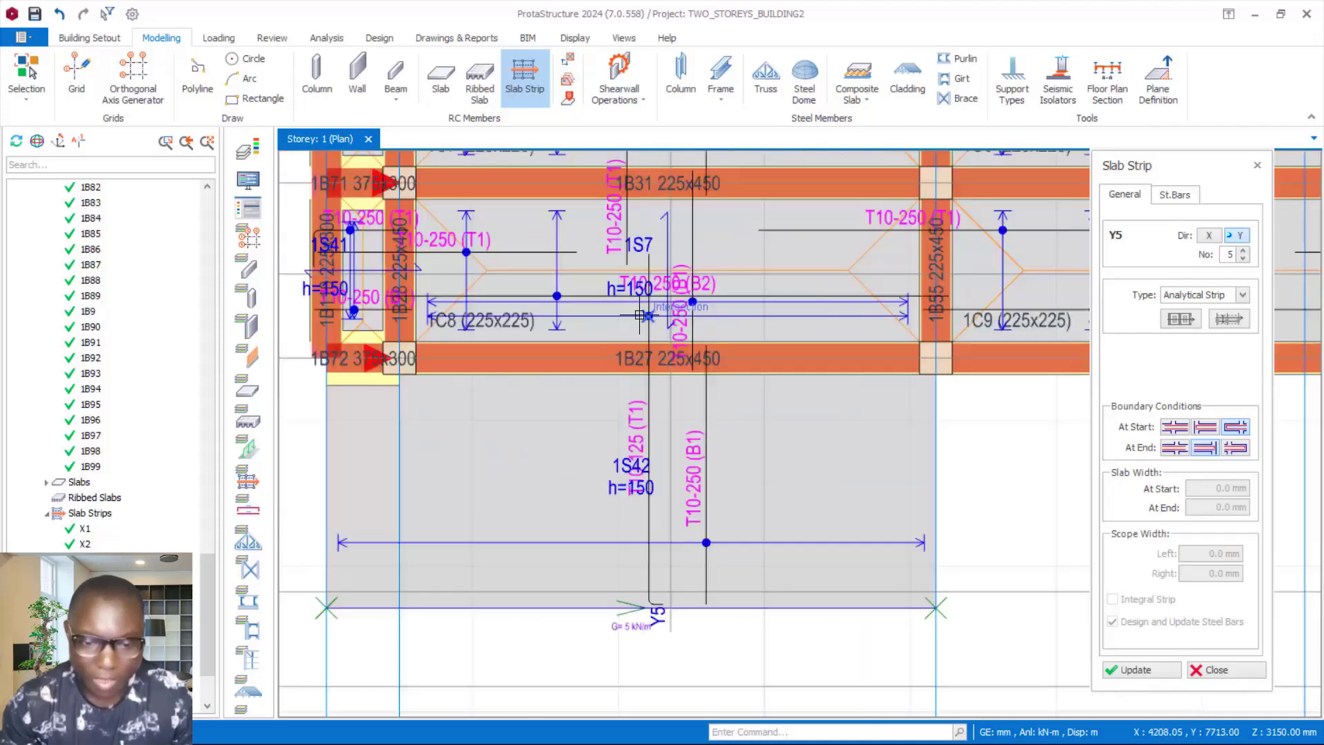
scroll(659, 263, up, 2)
scroll(653, 235, down, 2)
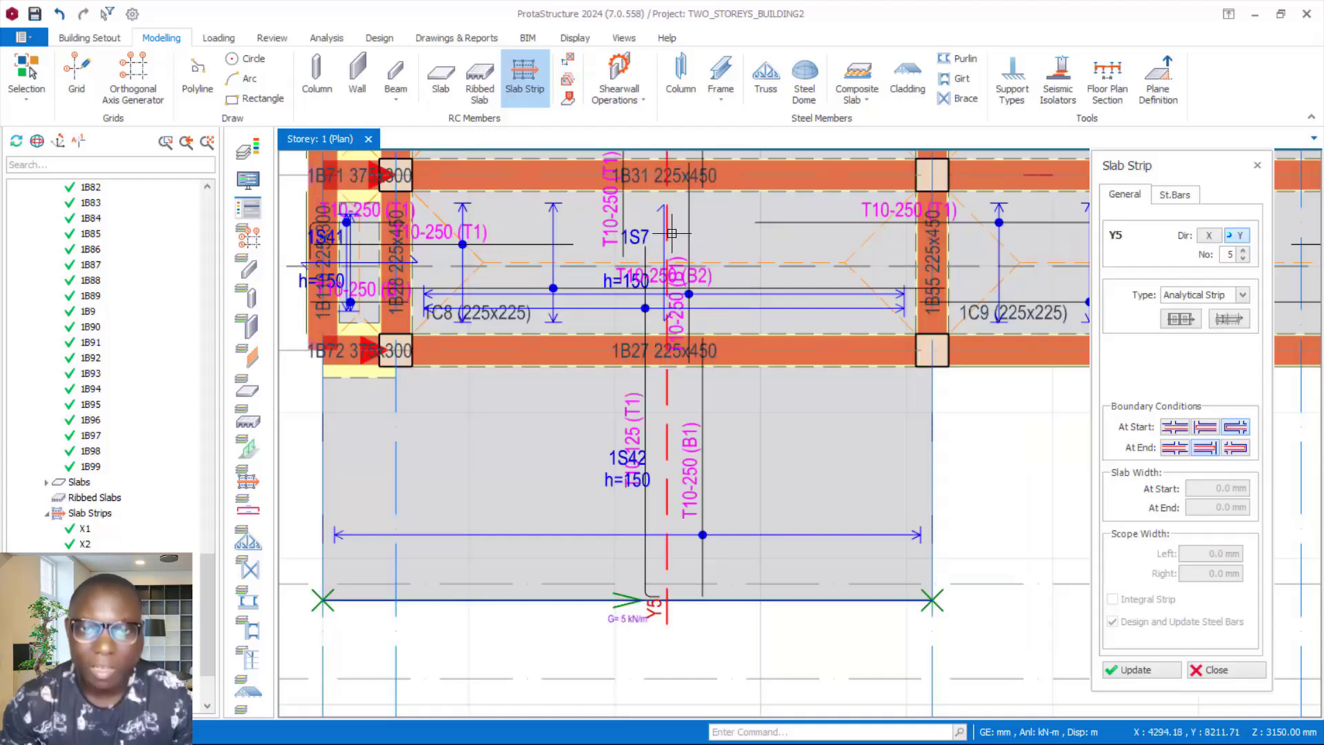
scroll(662, 290, down, 2)
scroll(717, 458, up, 2)
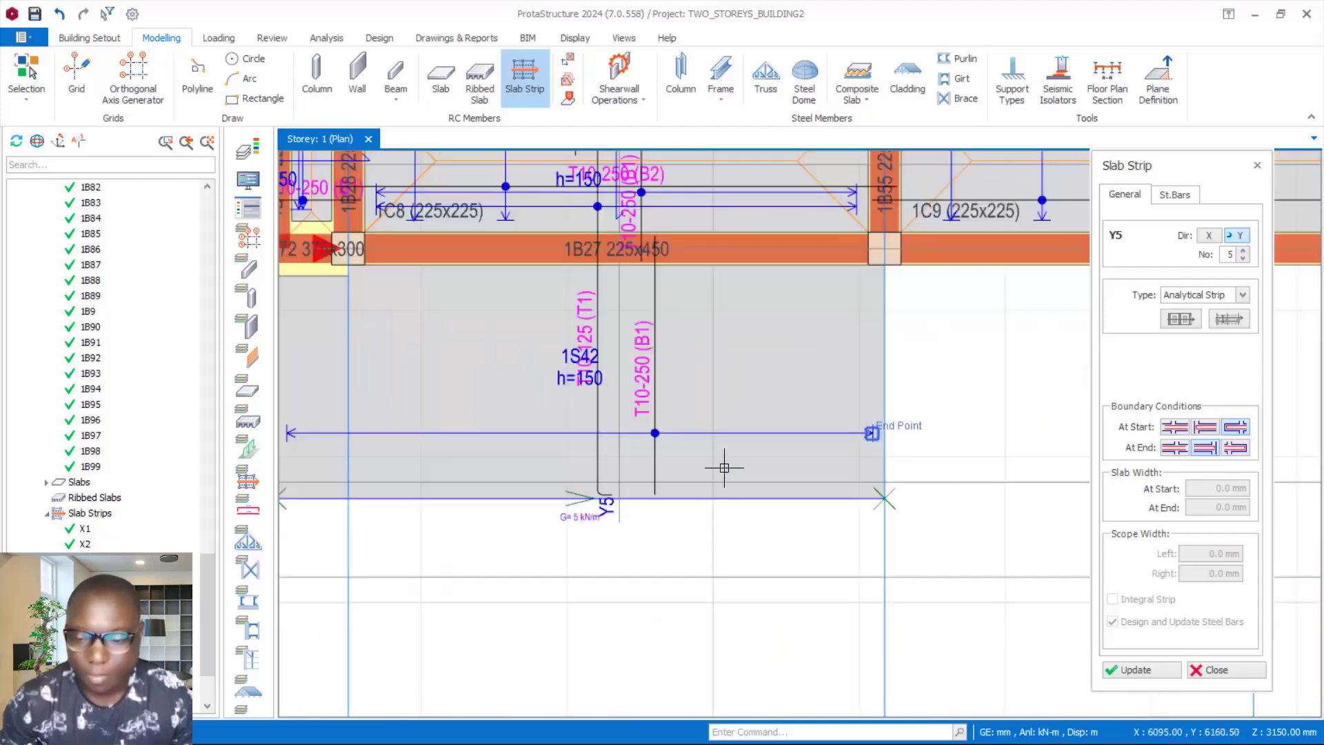
Draw a vertical analytical strip between axes 3 and 5, from below axis D past axis H, using the second start boundary condition
scroll(734, 524, down, 2)
scroll(591, 549, down, 2)
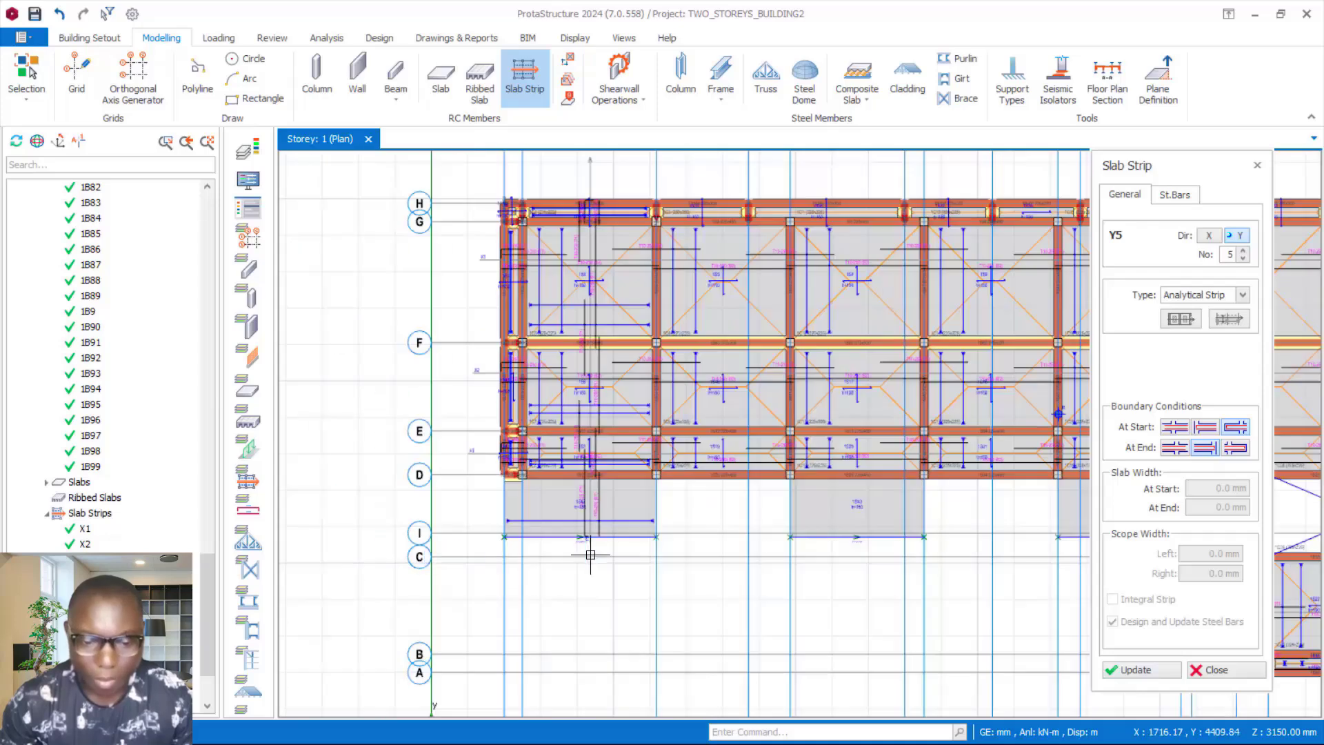
scroll(580, 524, up, 1)
scroll(580, 524, down, 1)
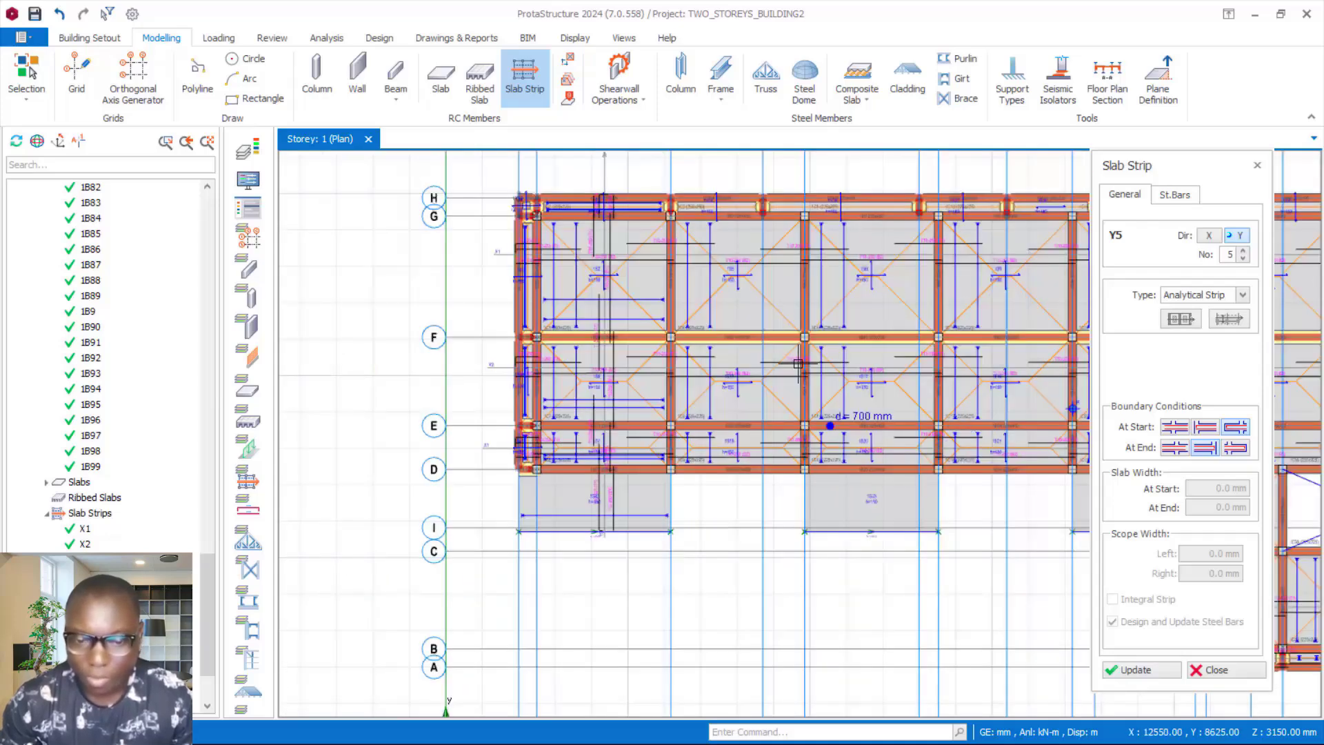
click(1206, 428)
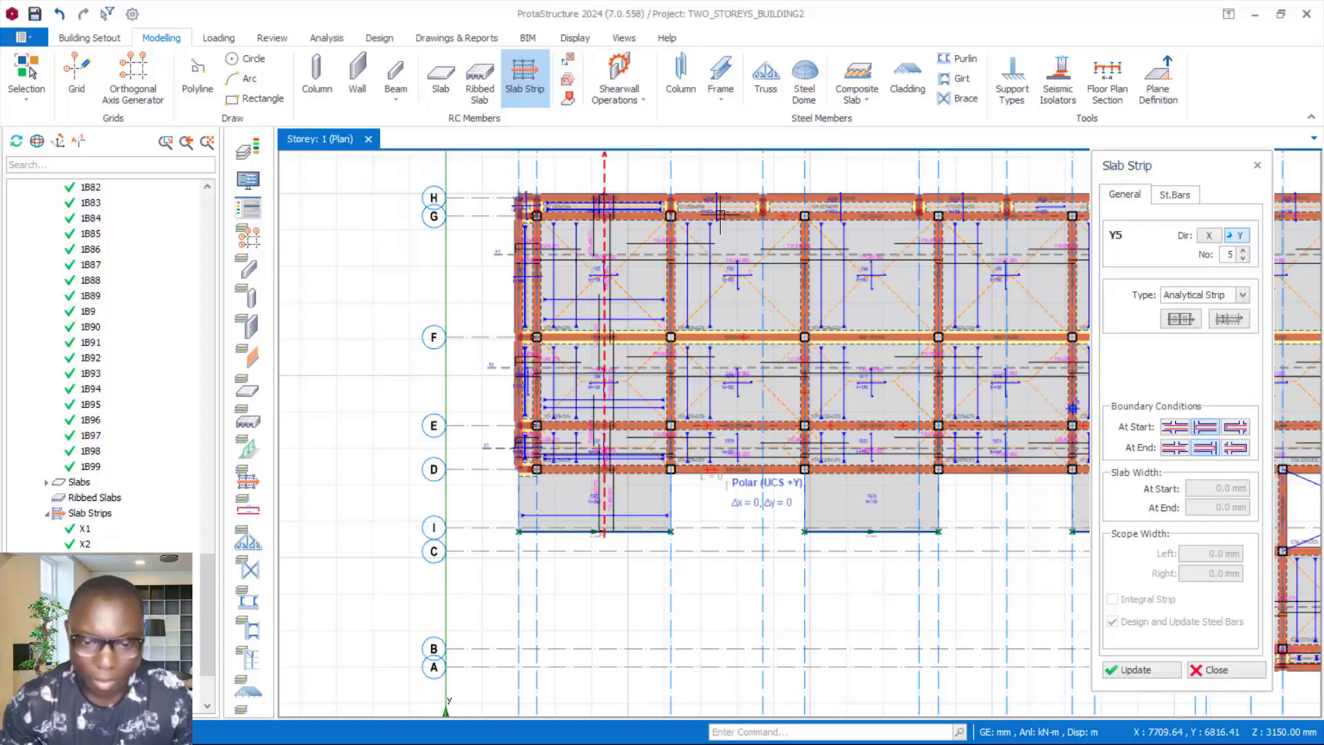
click(724, 176)
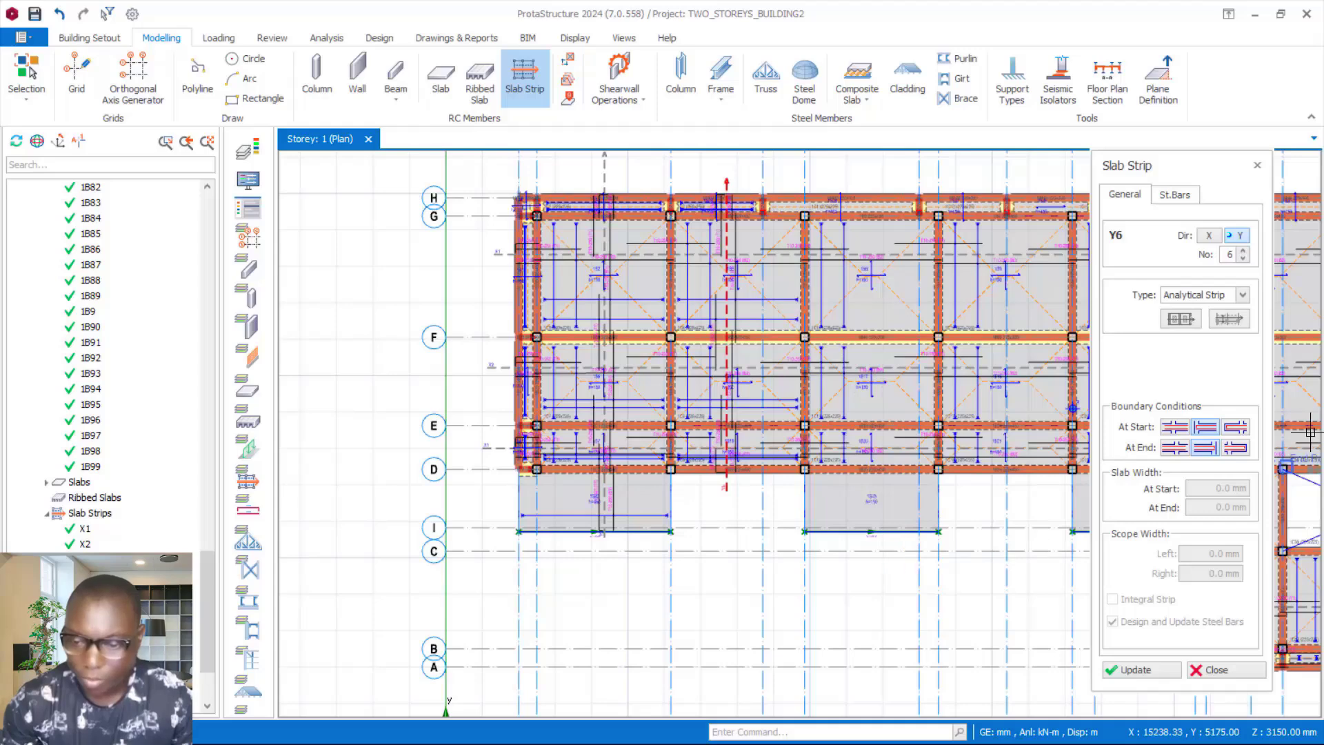
Draw a vertical strip through slab 1S43 between axes 5 and 7 up past axis H, using the third end boundary condition
click(1233, 448)
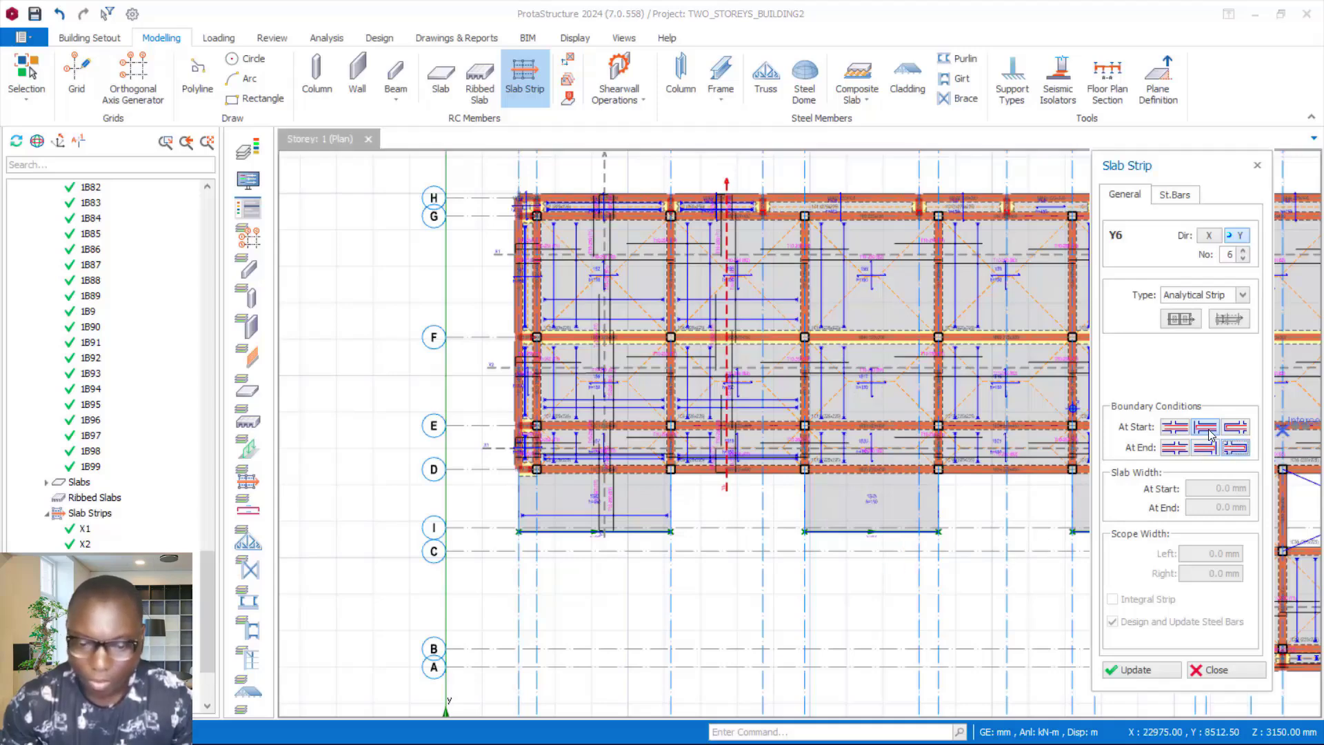
scroll(815, 578, up, 2)
scroll(895, 520, up, 1)
click(905, 515)
scroll(830, 693, down, 2)
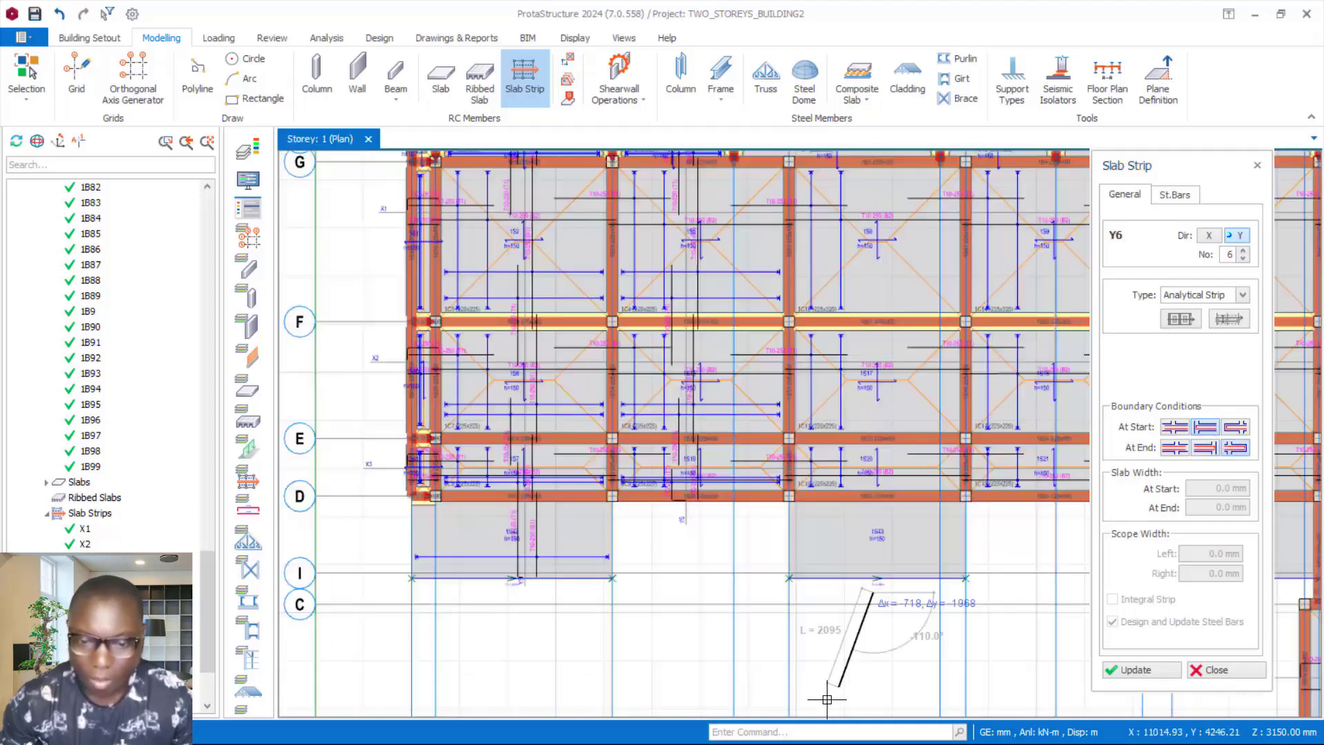
scroll(827, 699, down, 1)
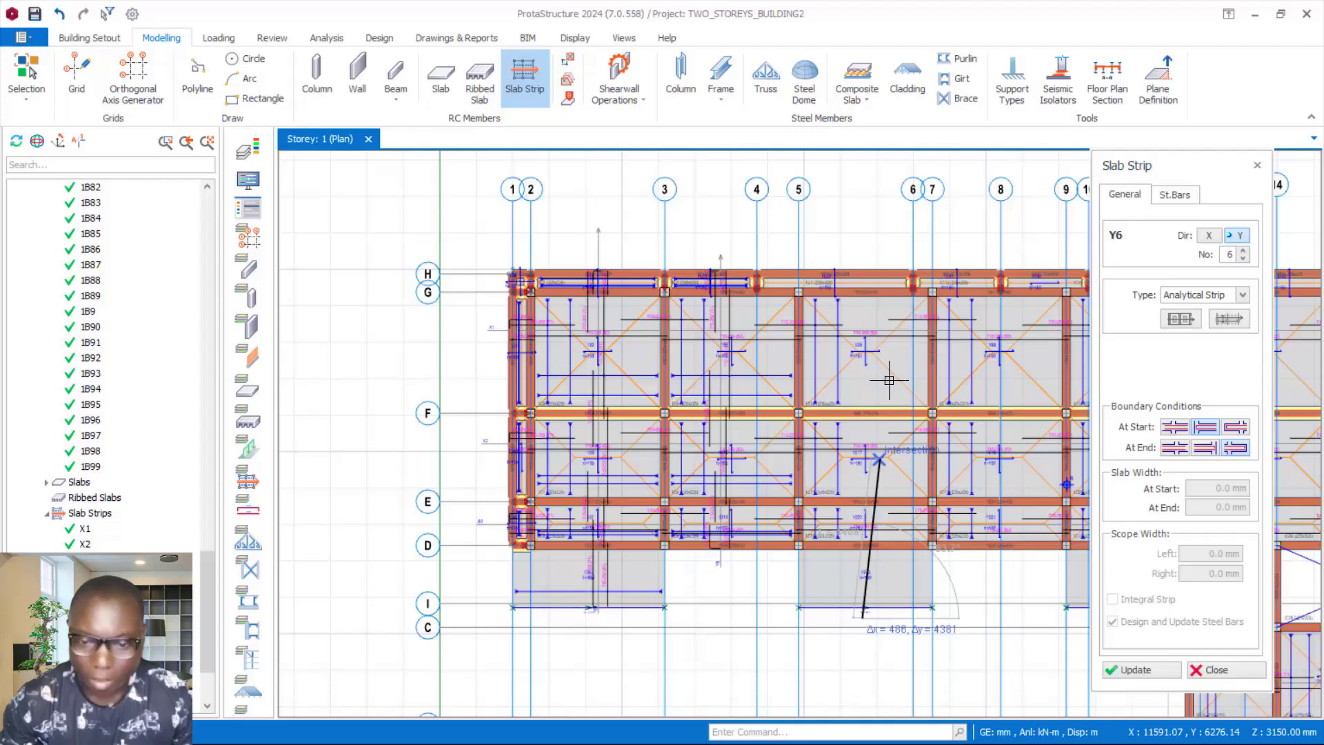
click(871, 250)
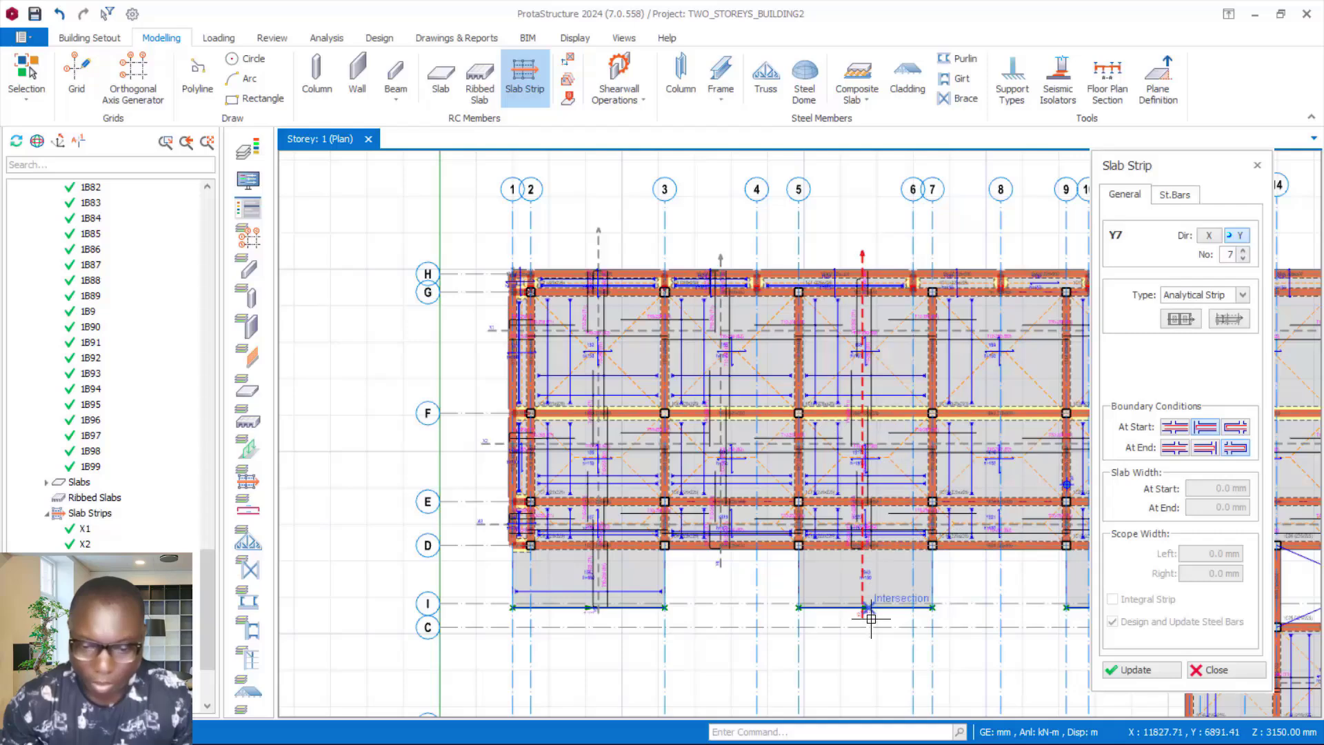
Delete the vertical strip running through slab 1S43 and leave the slab strip command
scroll(876, 621, up, 4)
click(851, 468)
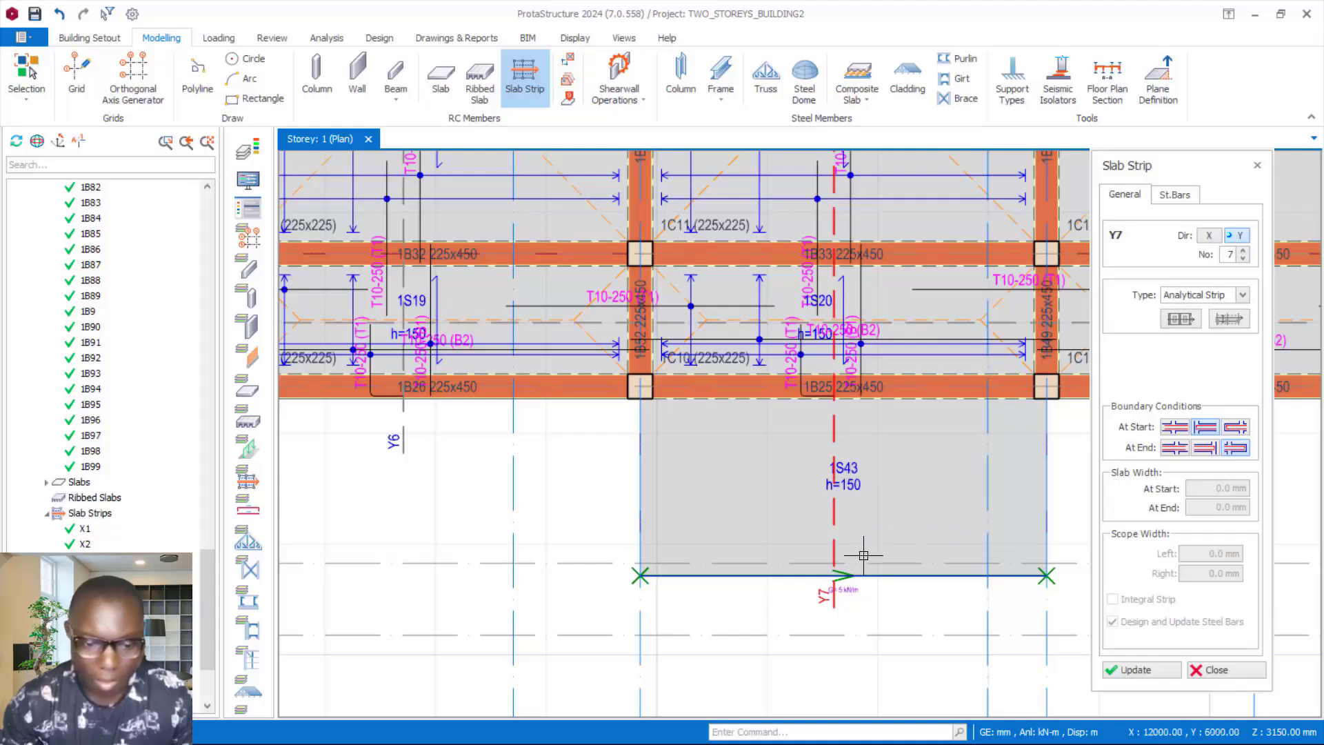
right_click(536, 470)
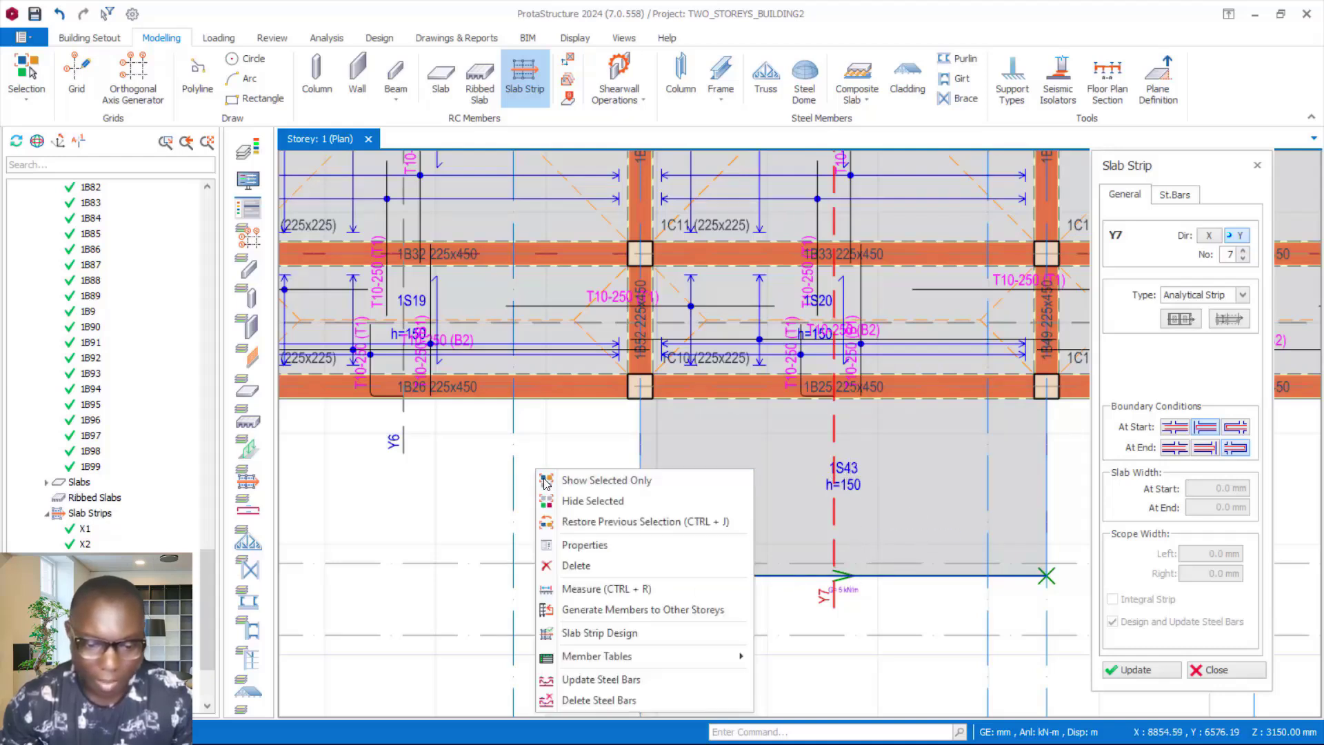
click(573, 564)
scroll(690, 462, down, 3)
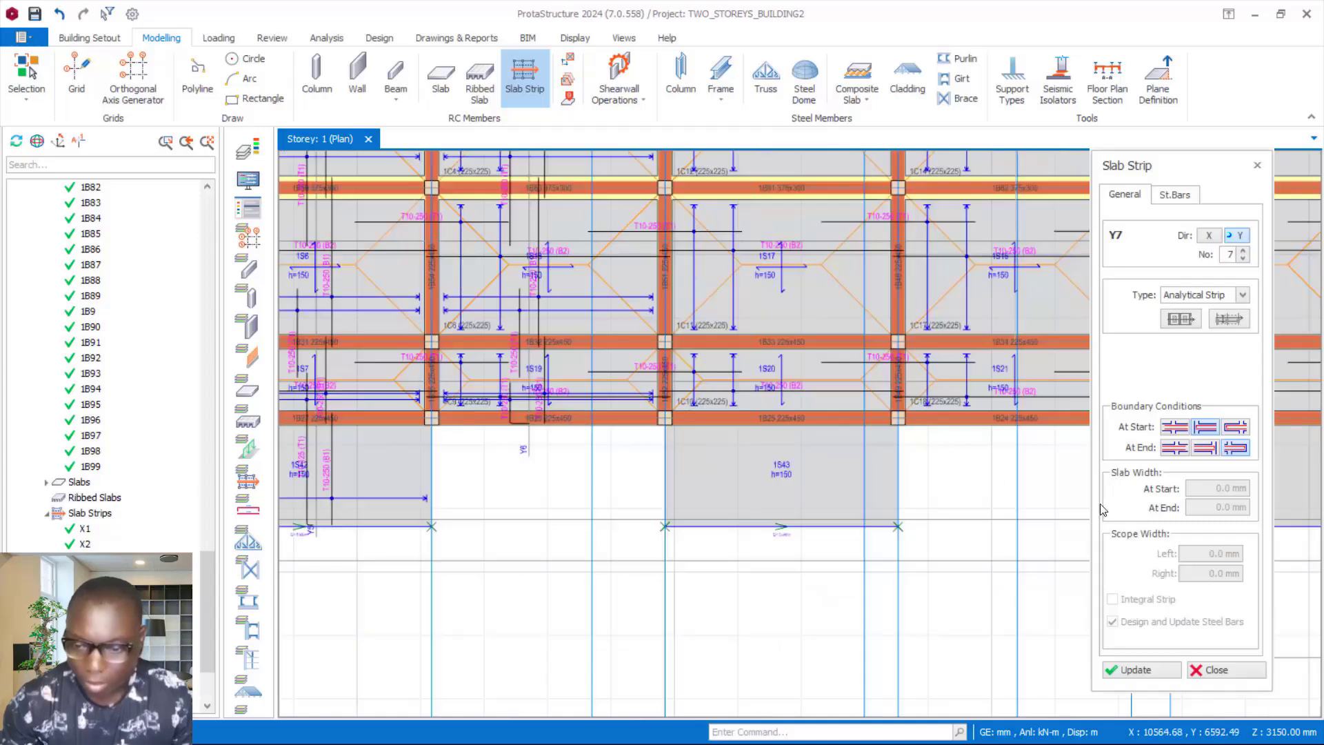
click(1174, 427)
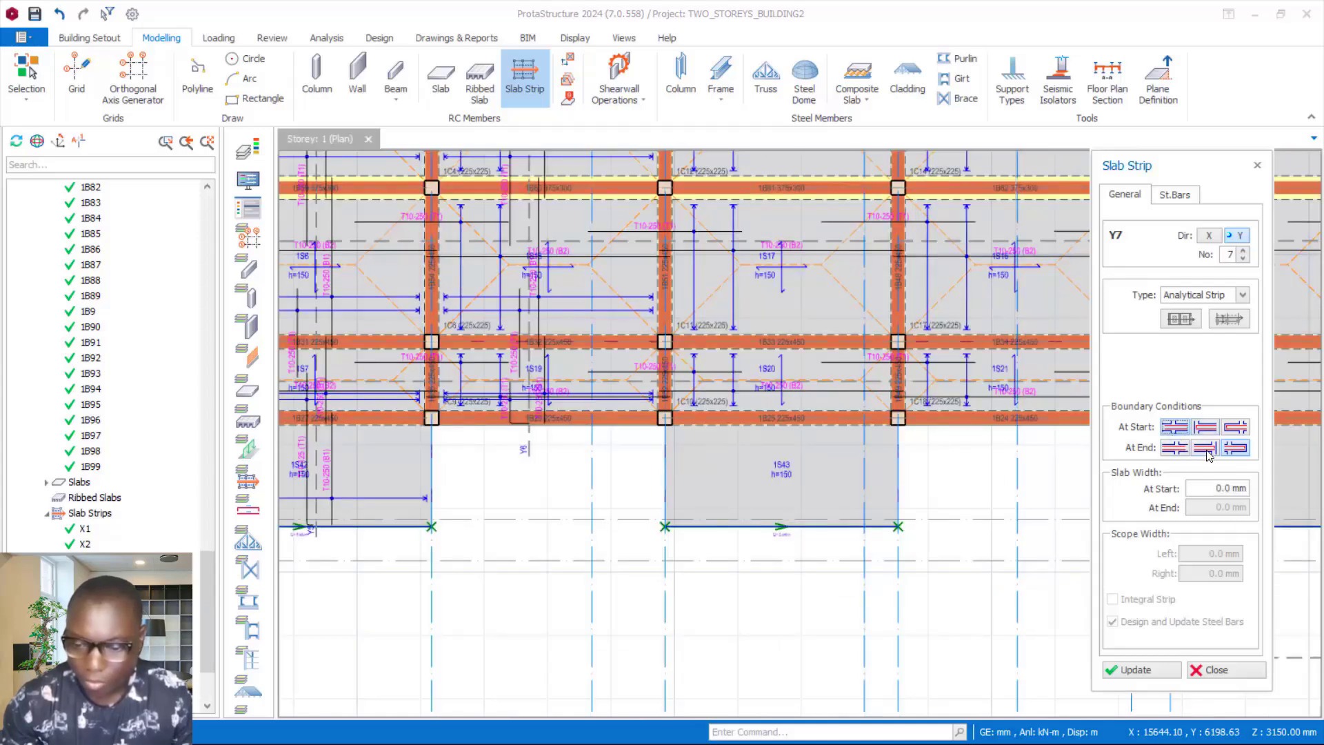
click(1211, 670)
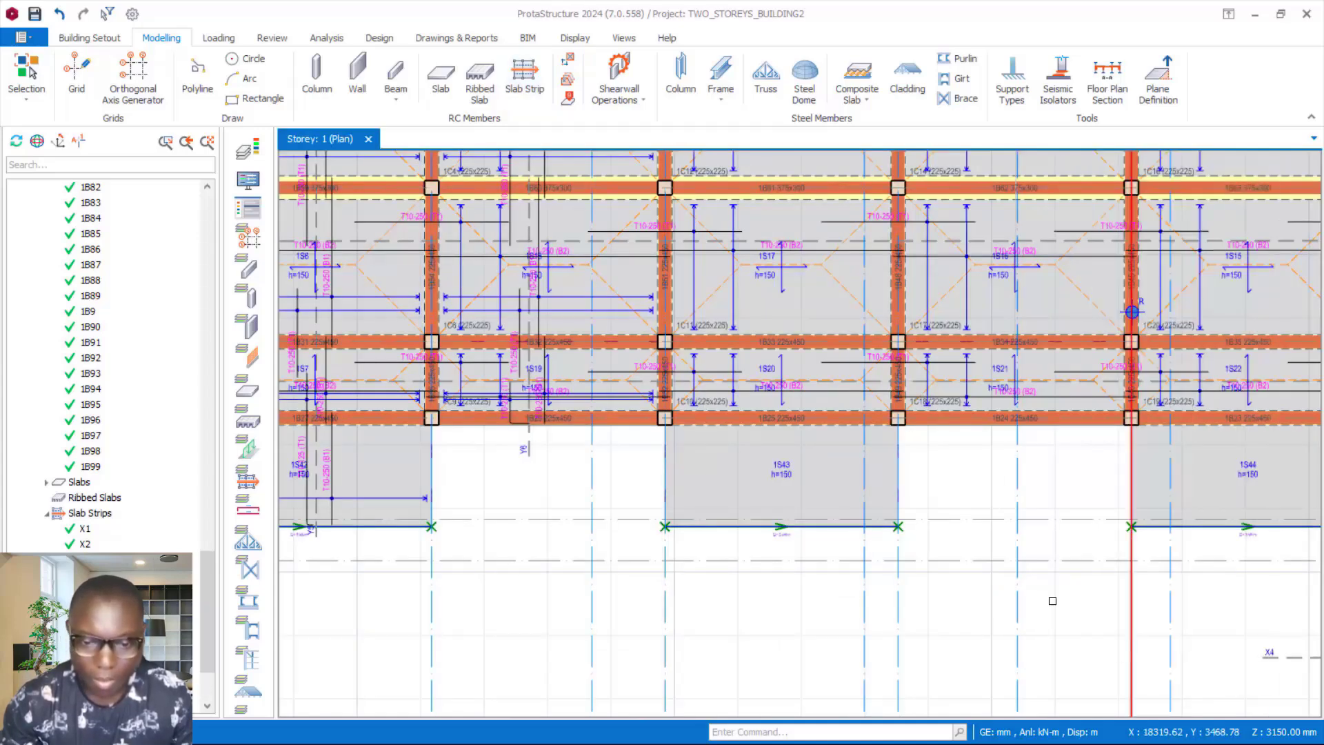
Save the project
scroll(813, 542, down, 4)
scroll(744, 468, up, 2)
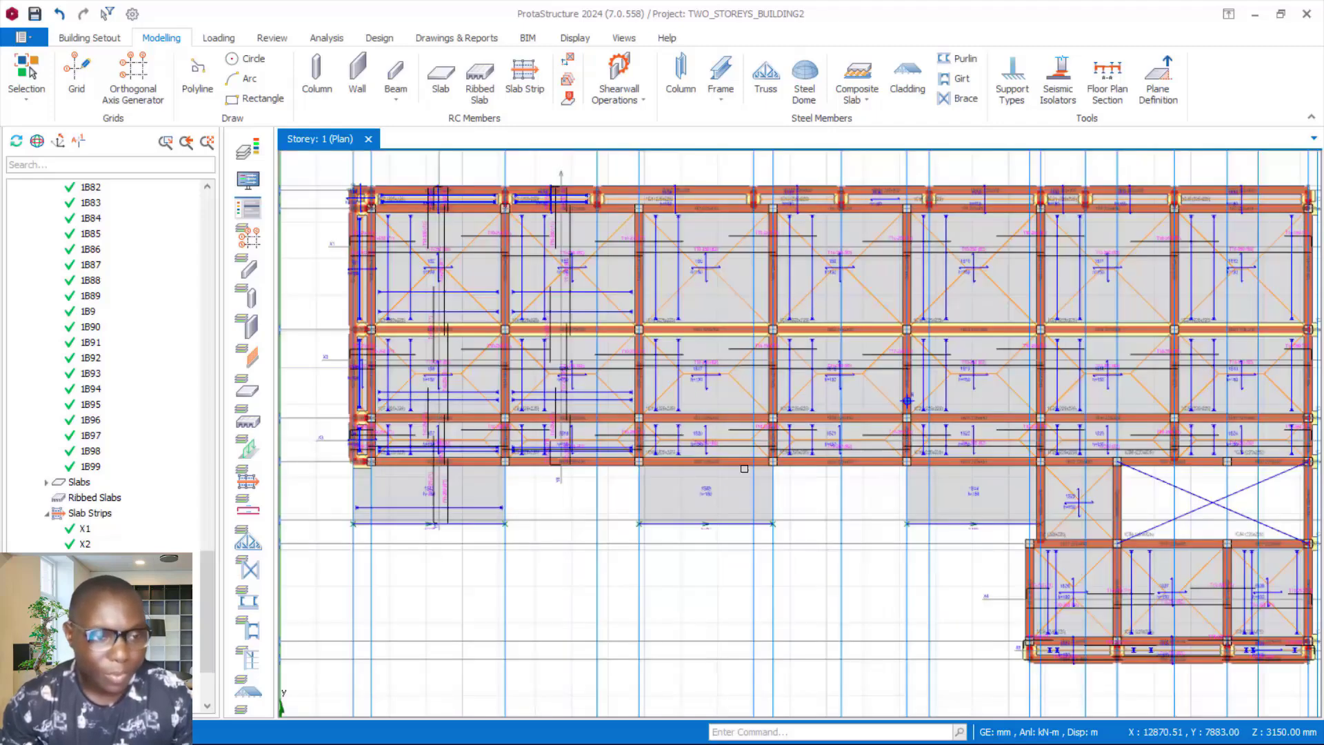
click(40, 14)
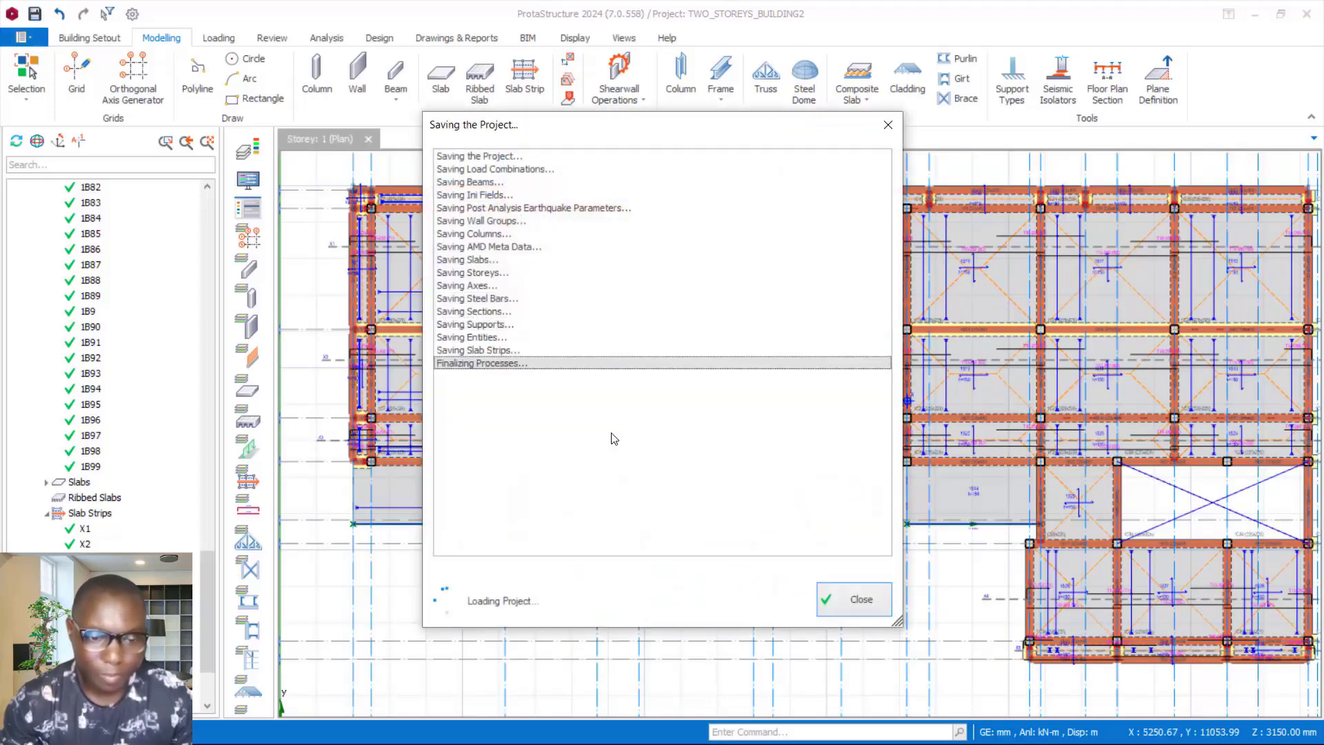
scroll(650, 443, up, 2)
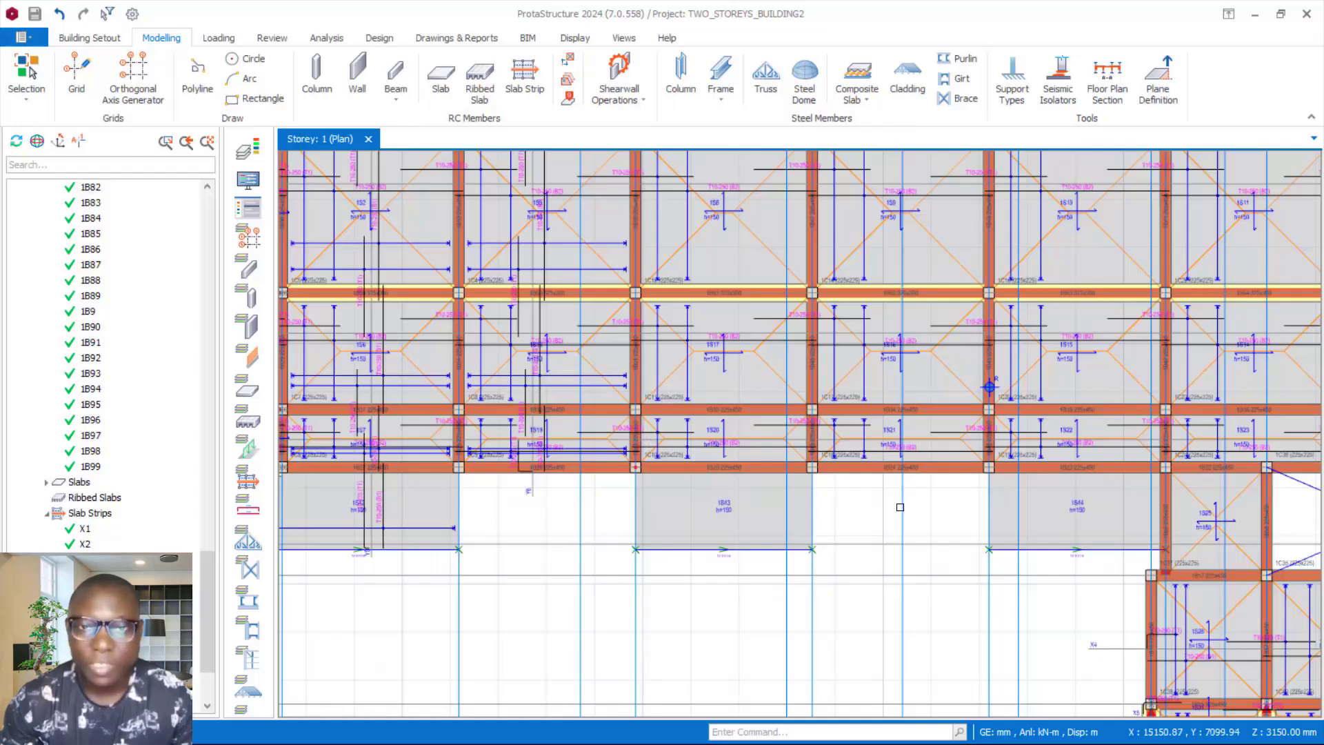
click(854, 476)
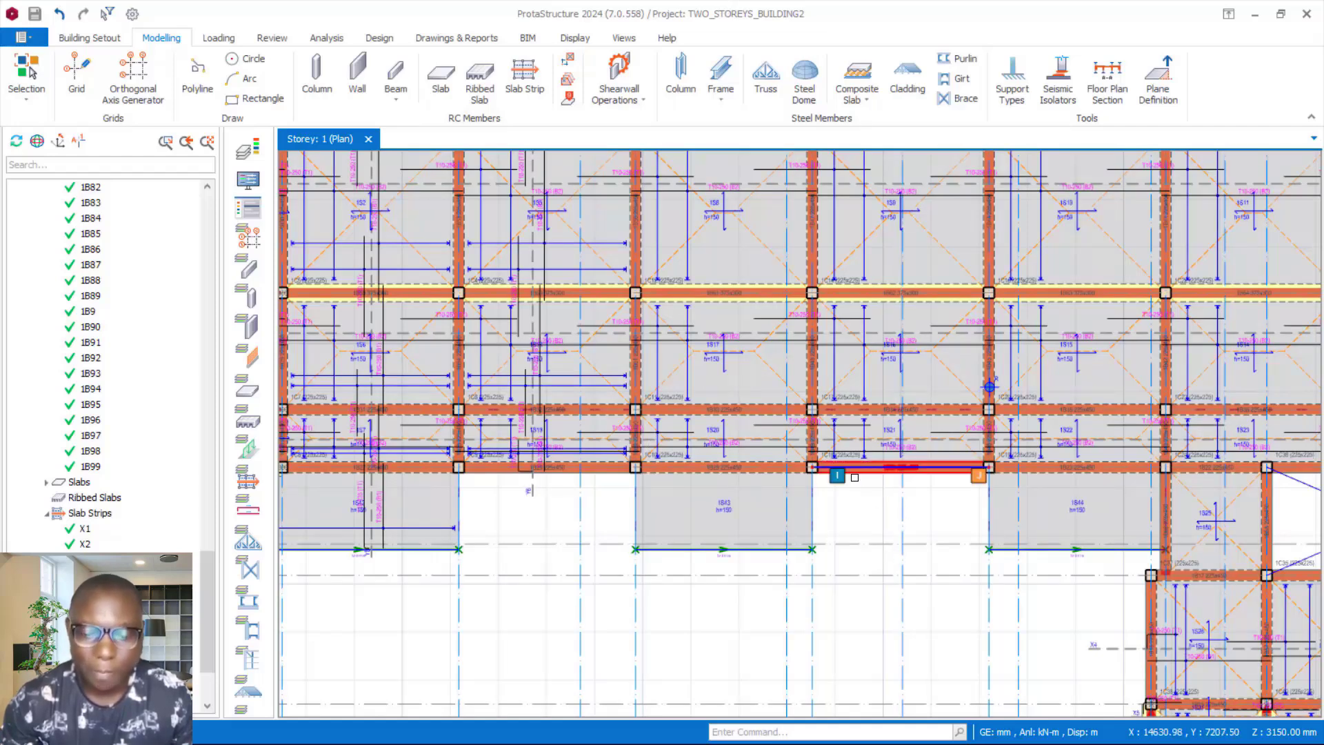
scroll(855, 551, up, 2)
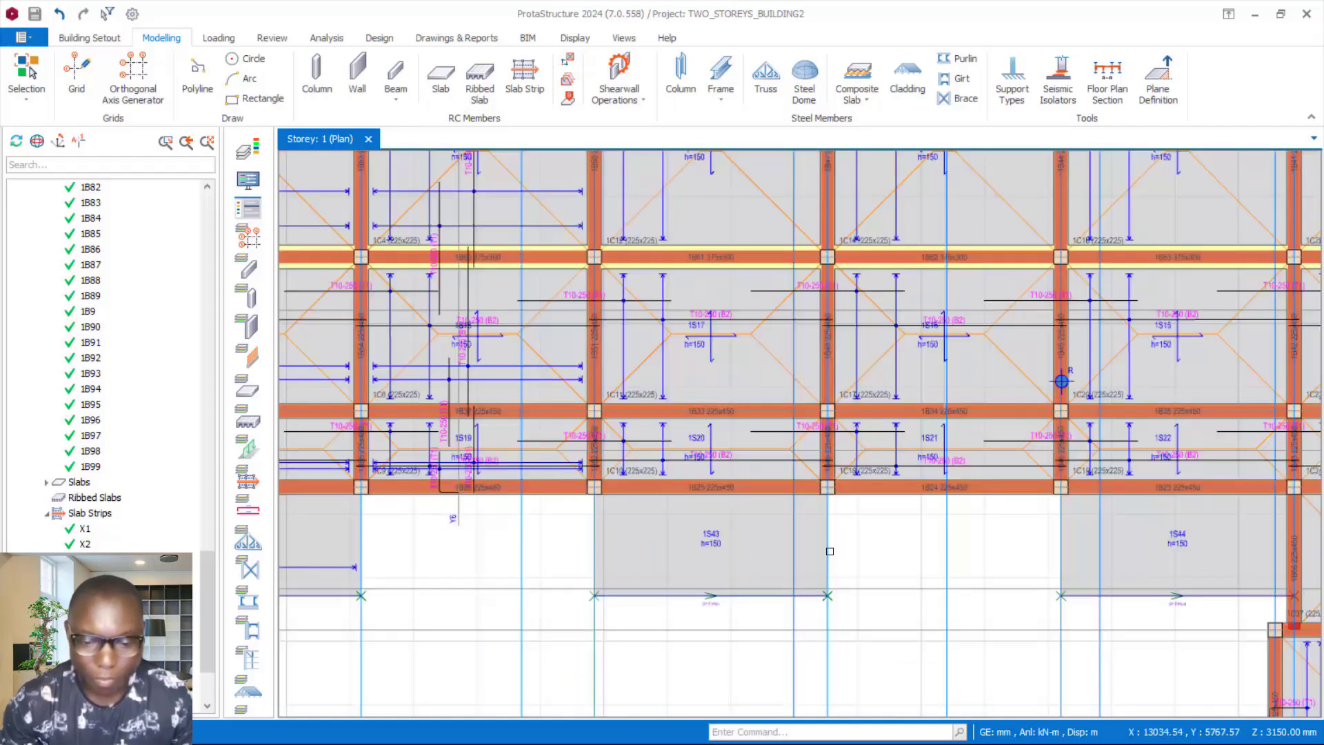
scroll(850, 543, up, 2)
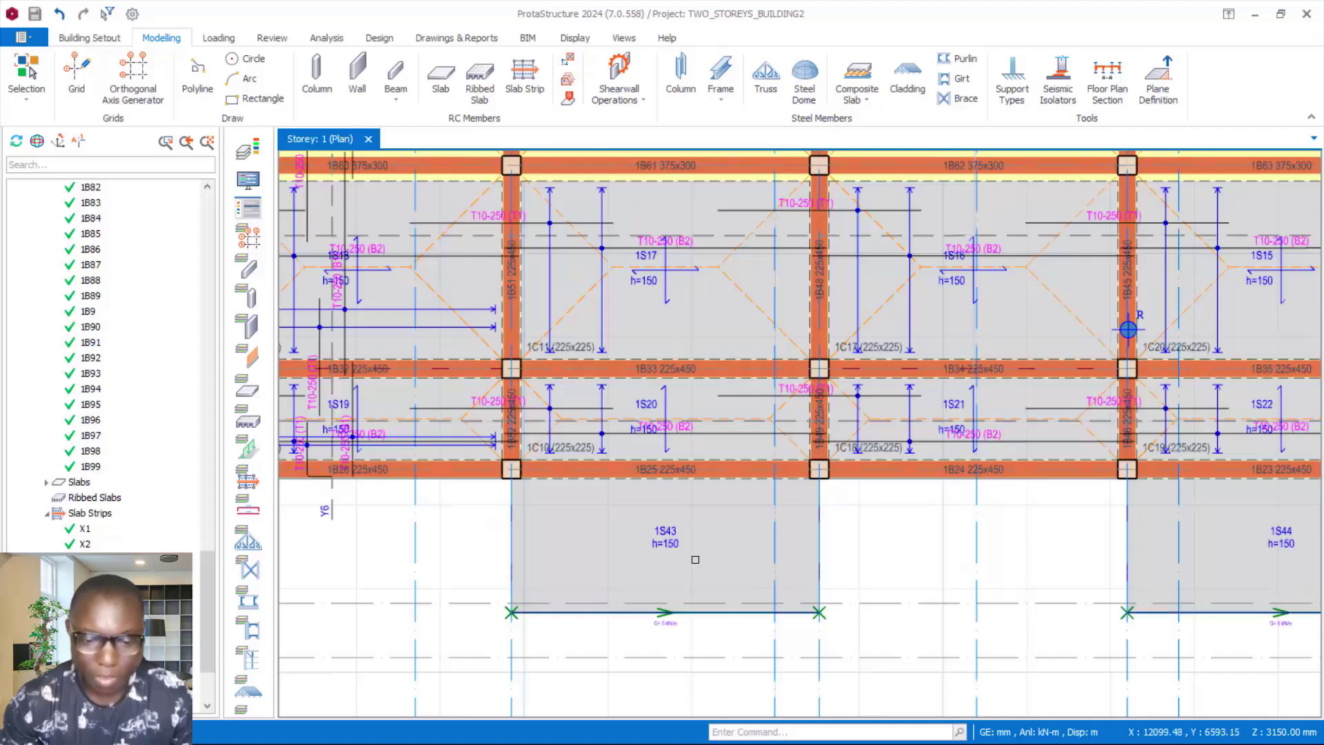
scroll(690, 545, down, 2)
scroll(702, 488, down, 2)
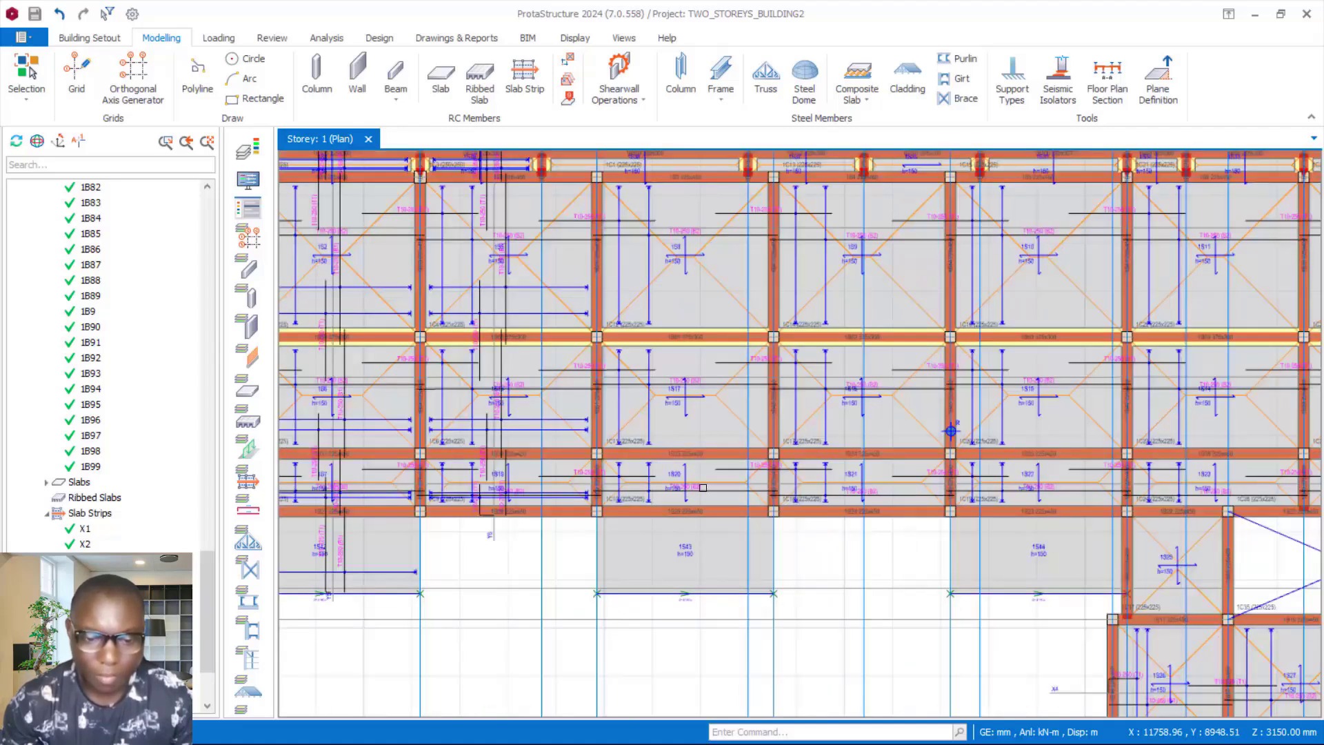
key(ctrl+a)
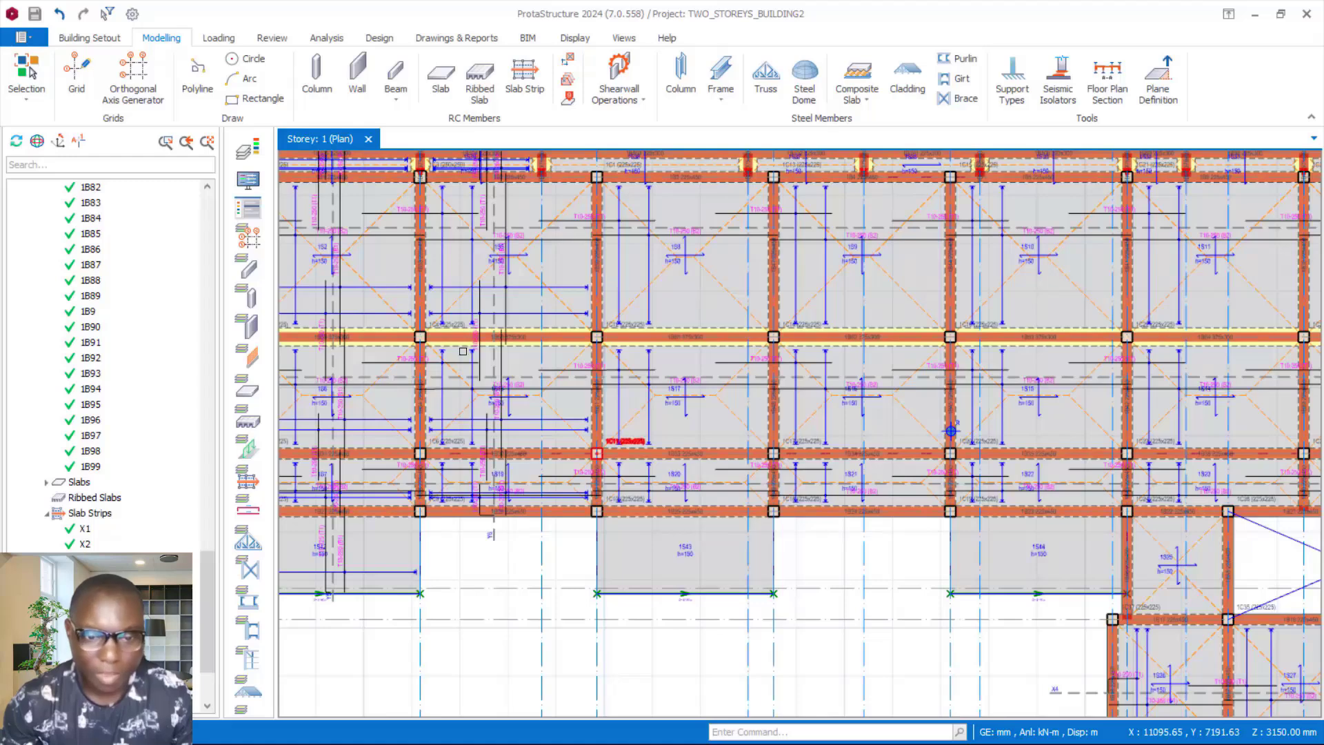
Draw a vertical analytical strip about 10000 mm long through slab 1S43 past axis H, using the third start and second end boundary conditions
click(524, 78)
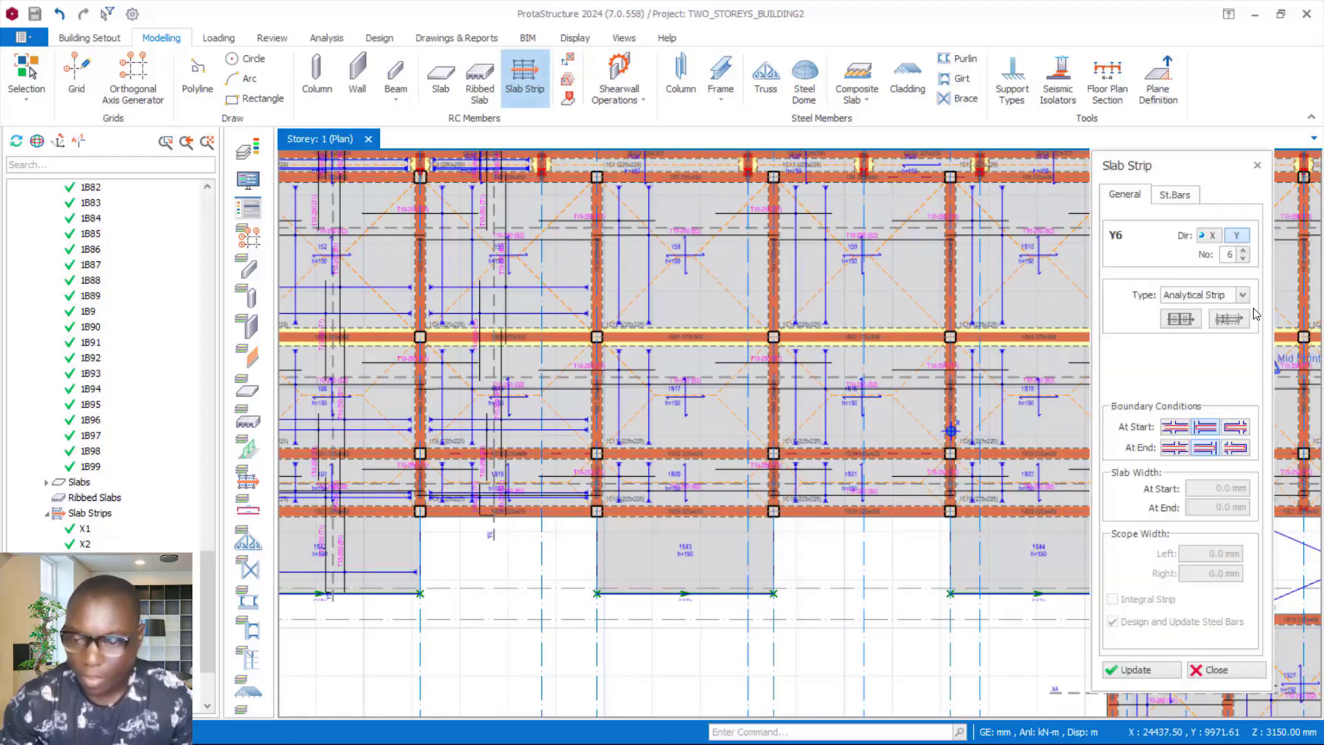
click(1234, 254)
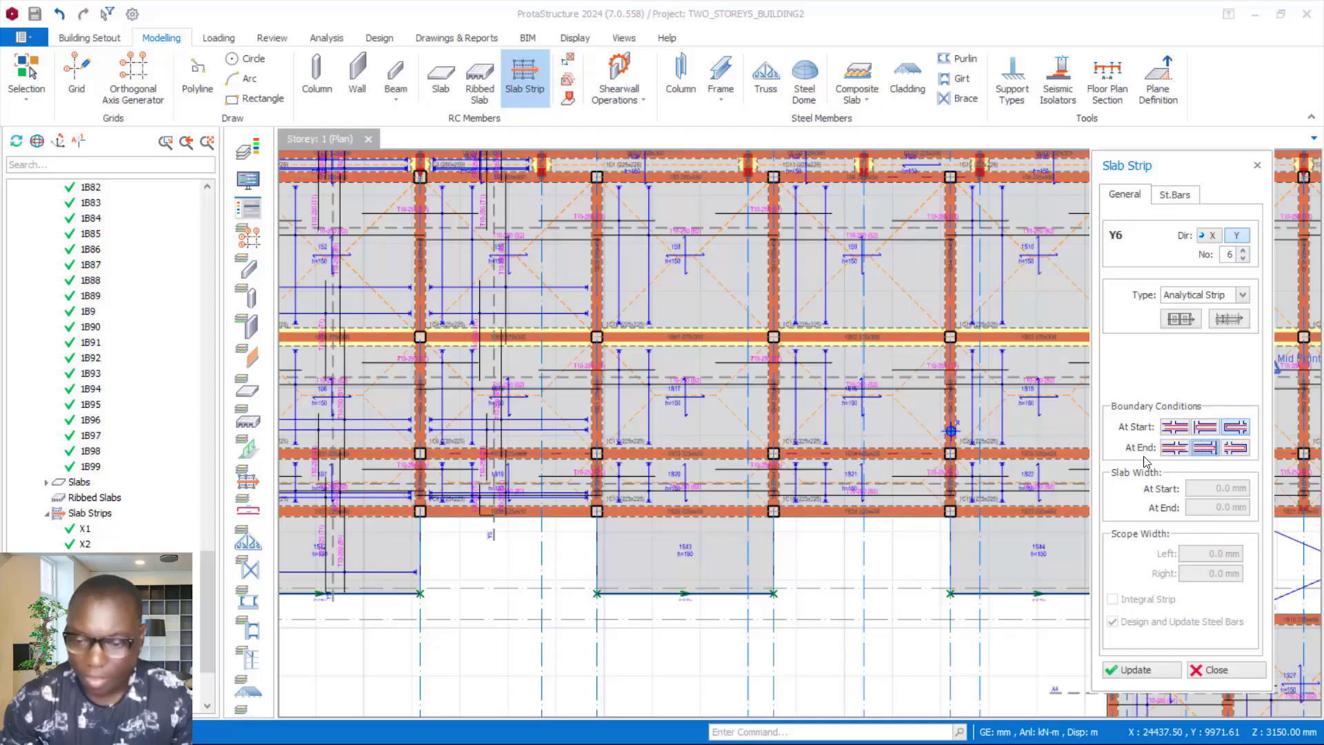
scroll(714, 596, up, 2)
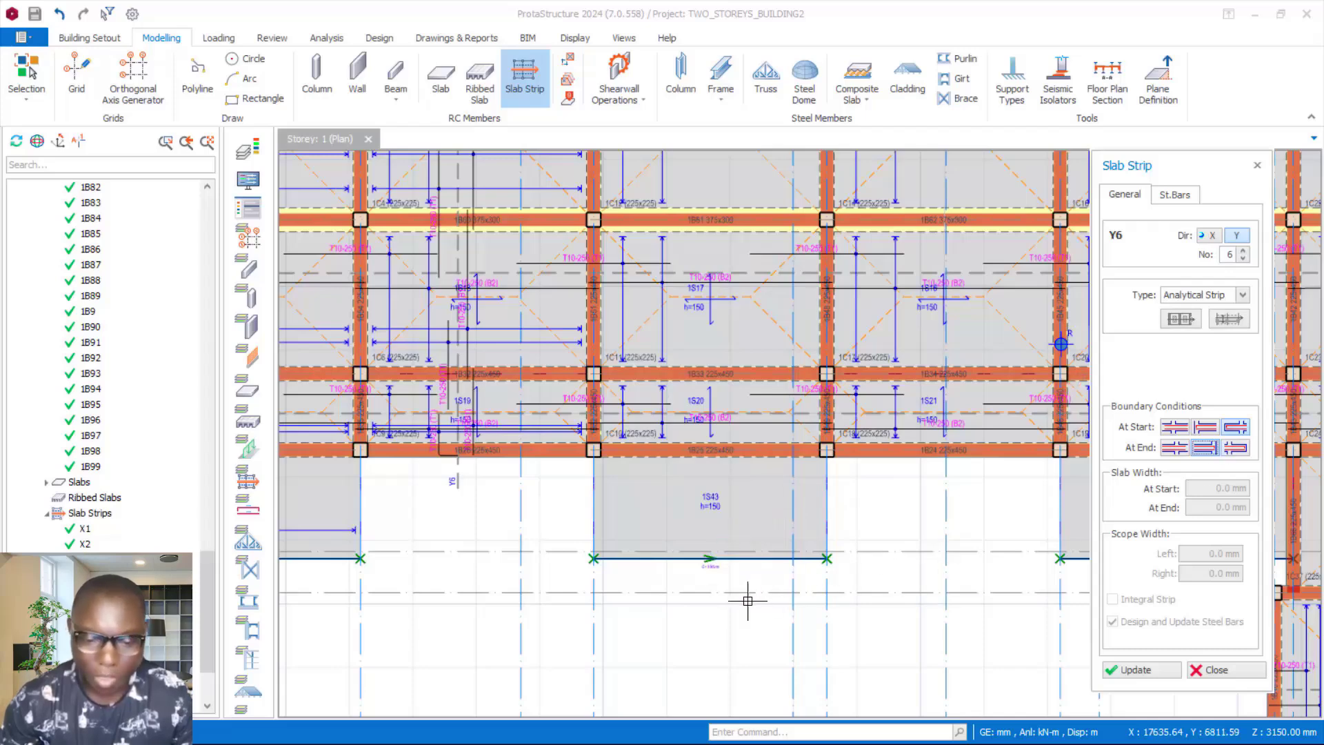
scroll(748, 601, up, 2)
click(752, 560)
scroll(752, 562, down, 3)
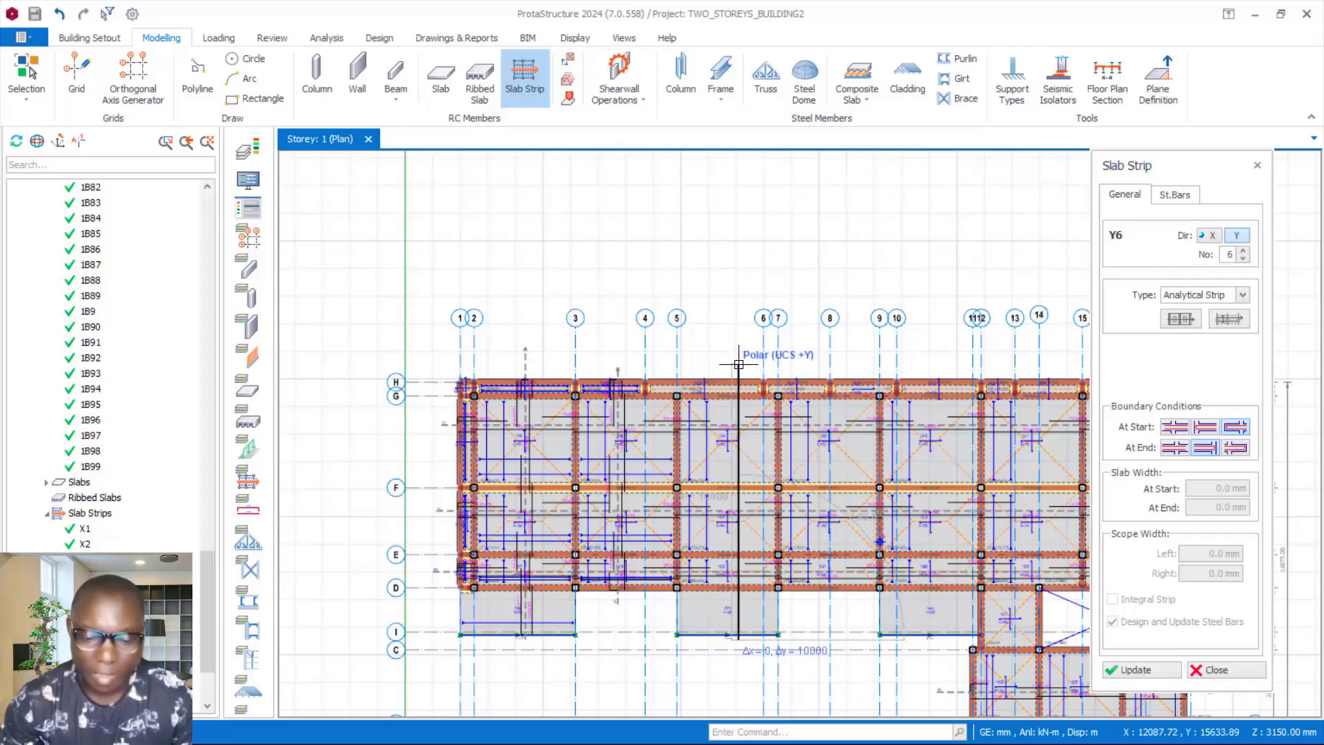
click(738, 364)
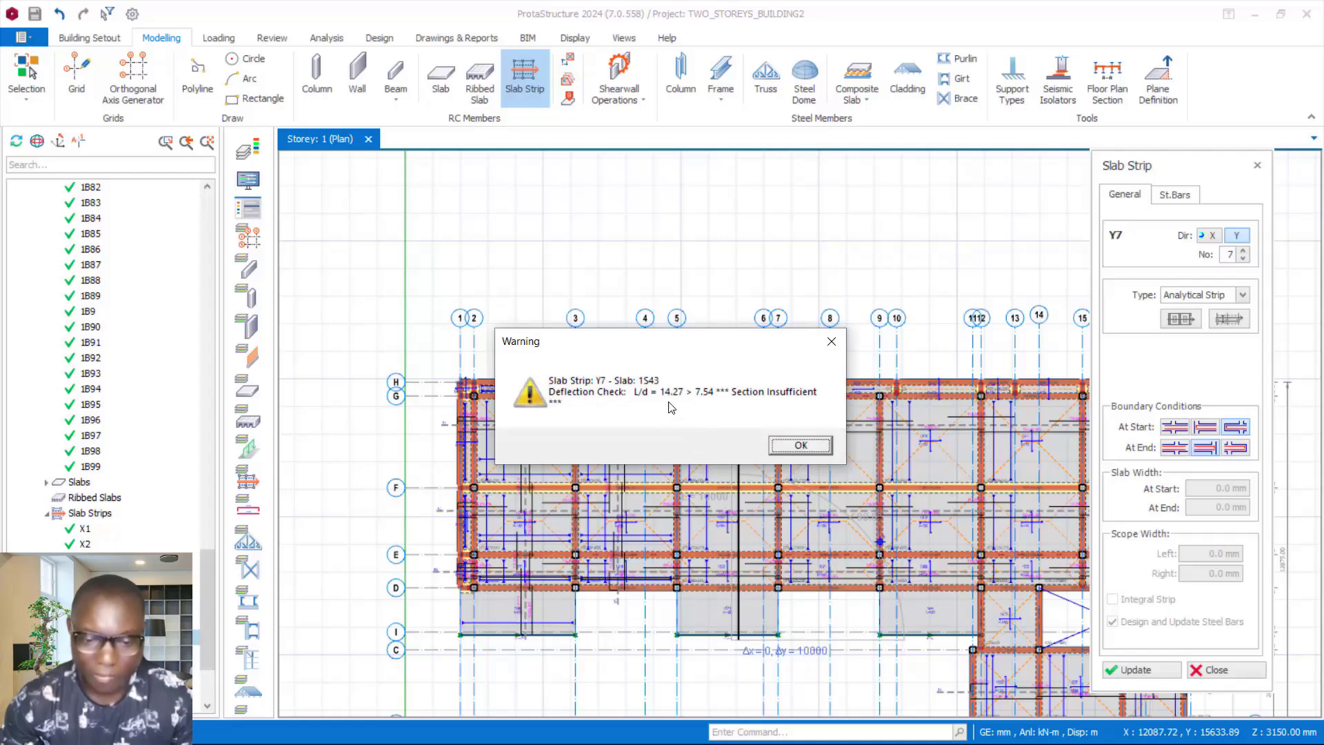
click(801, 446)
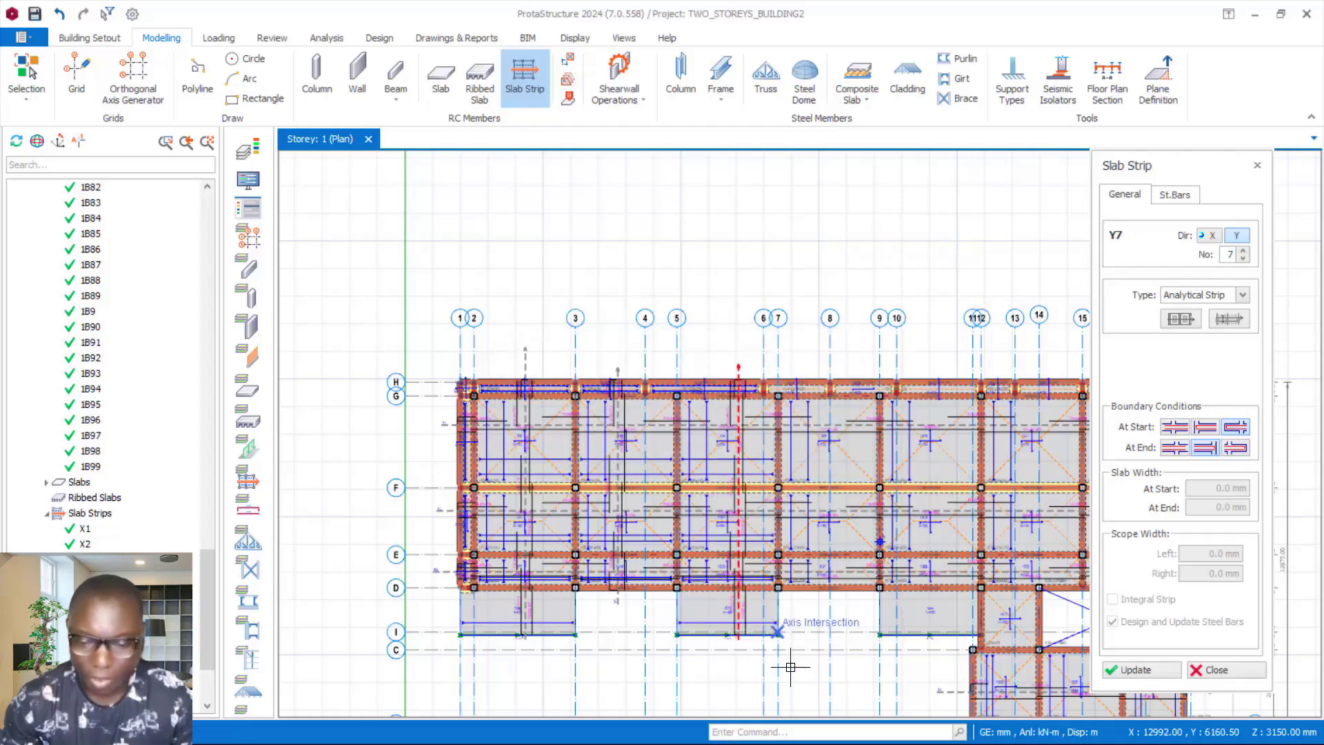
Draw a vertical analytical strip about 10000 mm long through slab 1S44 up past axis H, using the third start and second end boundary conditions
scroll(434, 612, down, 3)
scroll(743, 512, up, 3)
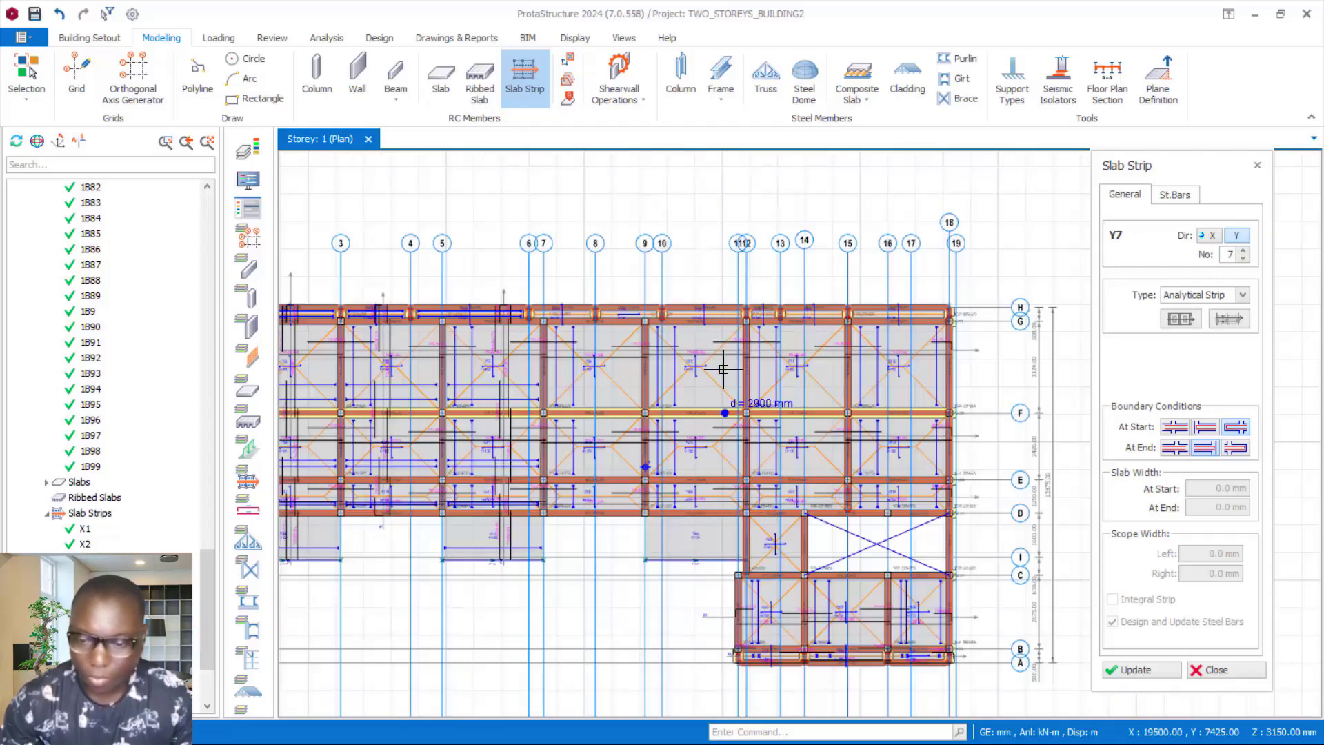
scroll(703, 562, up, 5)
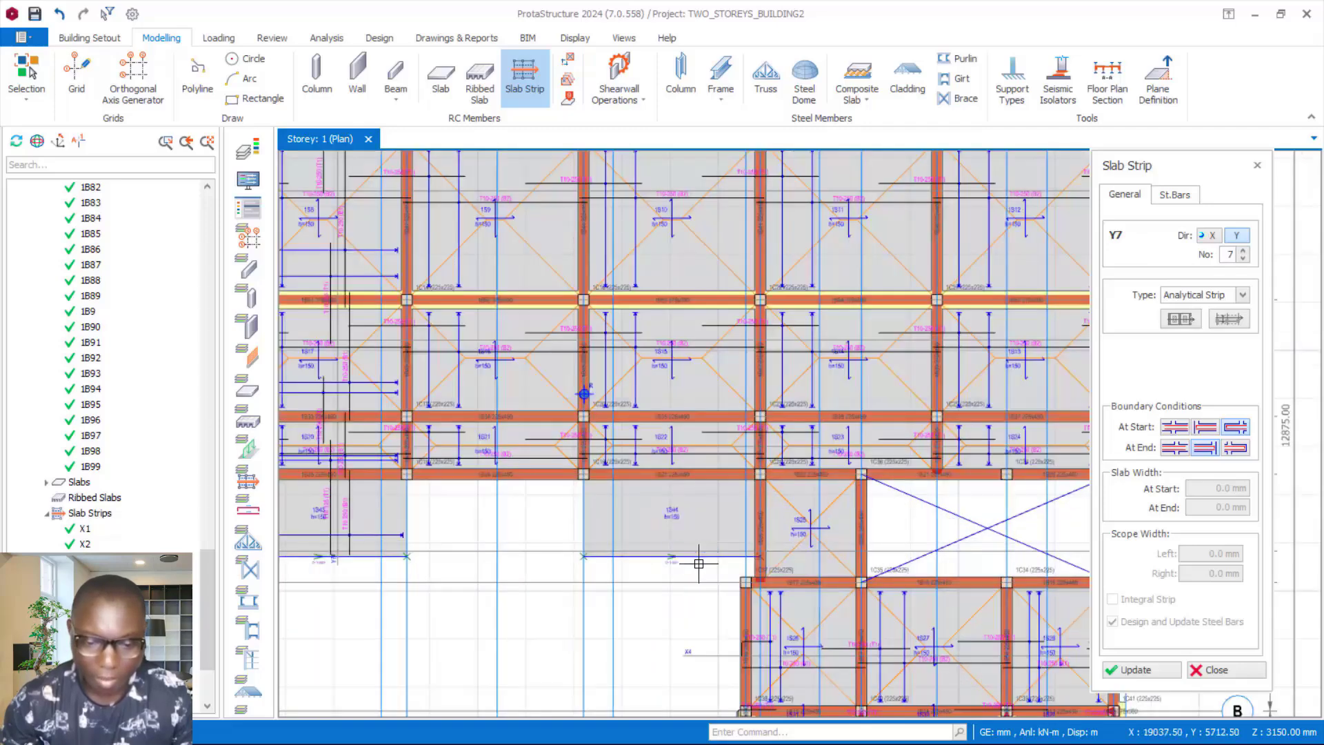
scroll(702, 654, down, 5)
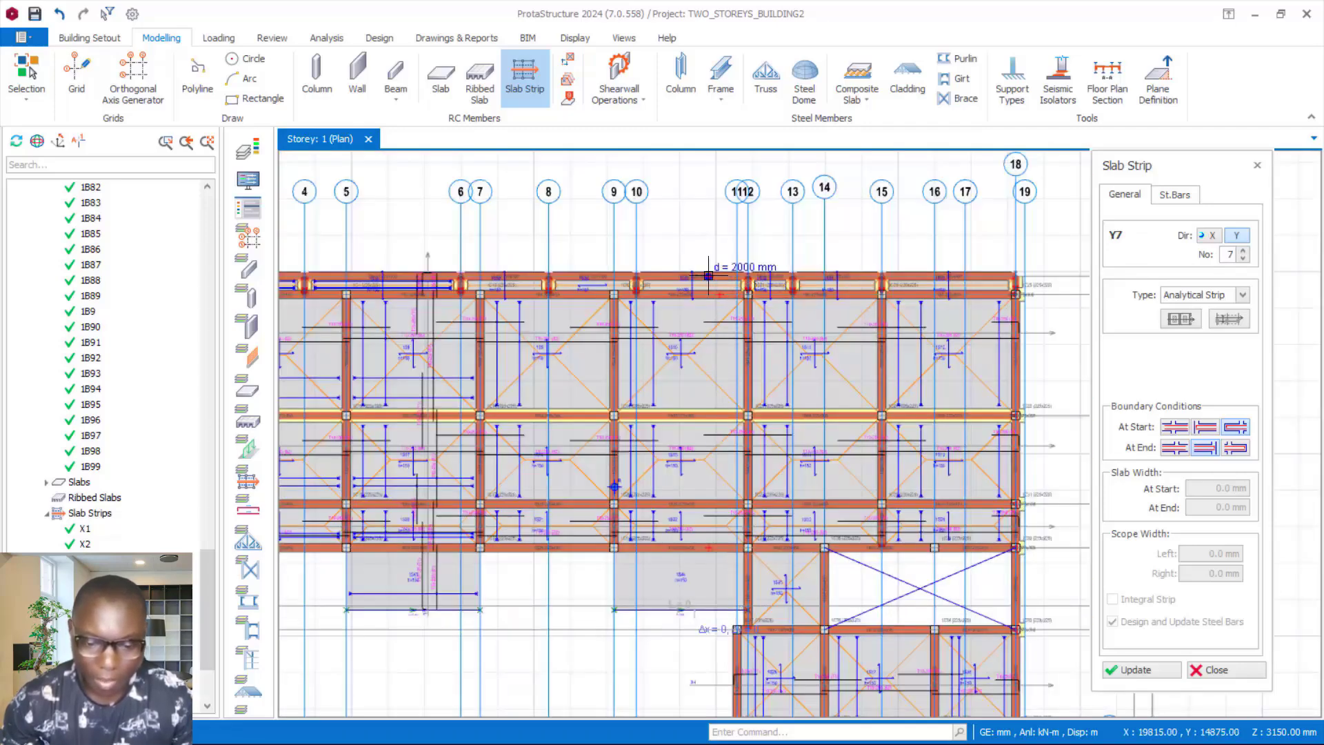
scroll(598, 659, up, 3)
scroll(599, 659, up, 2)
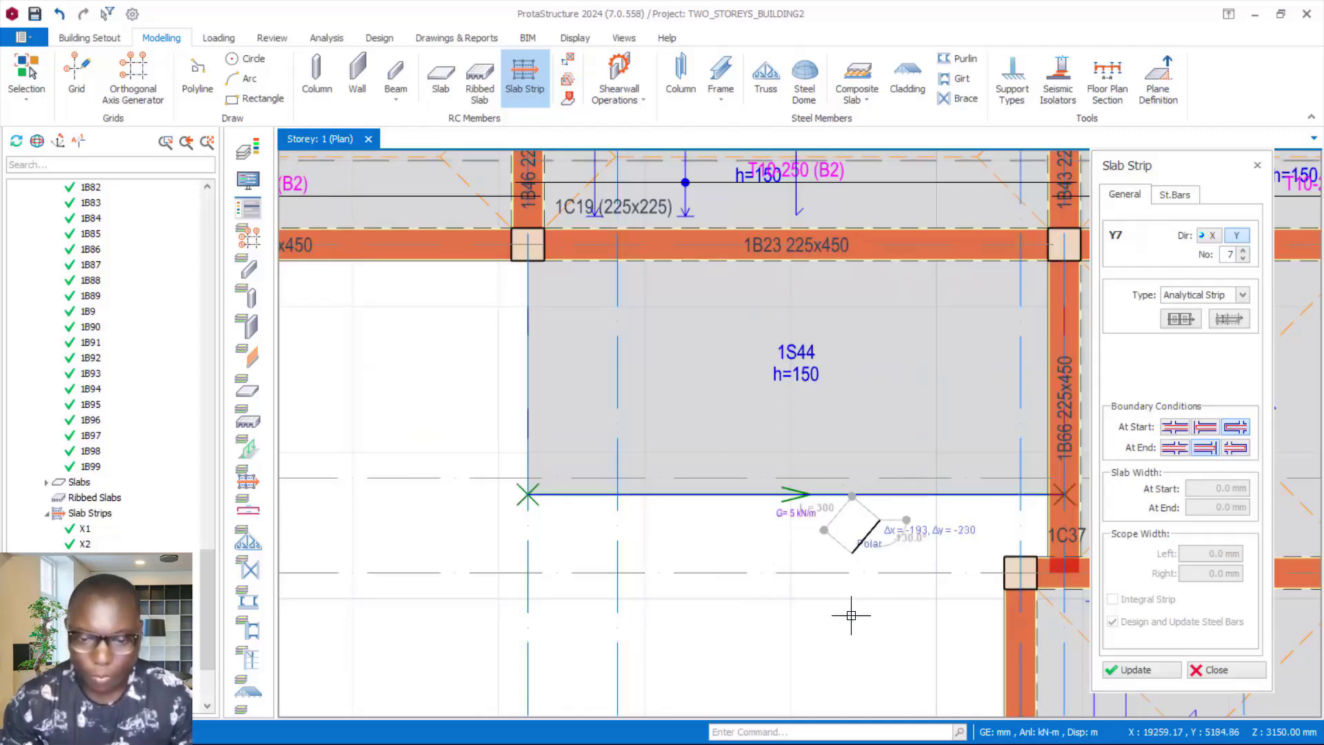
scroll(850, 614, down, 3)
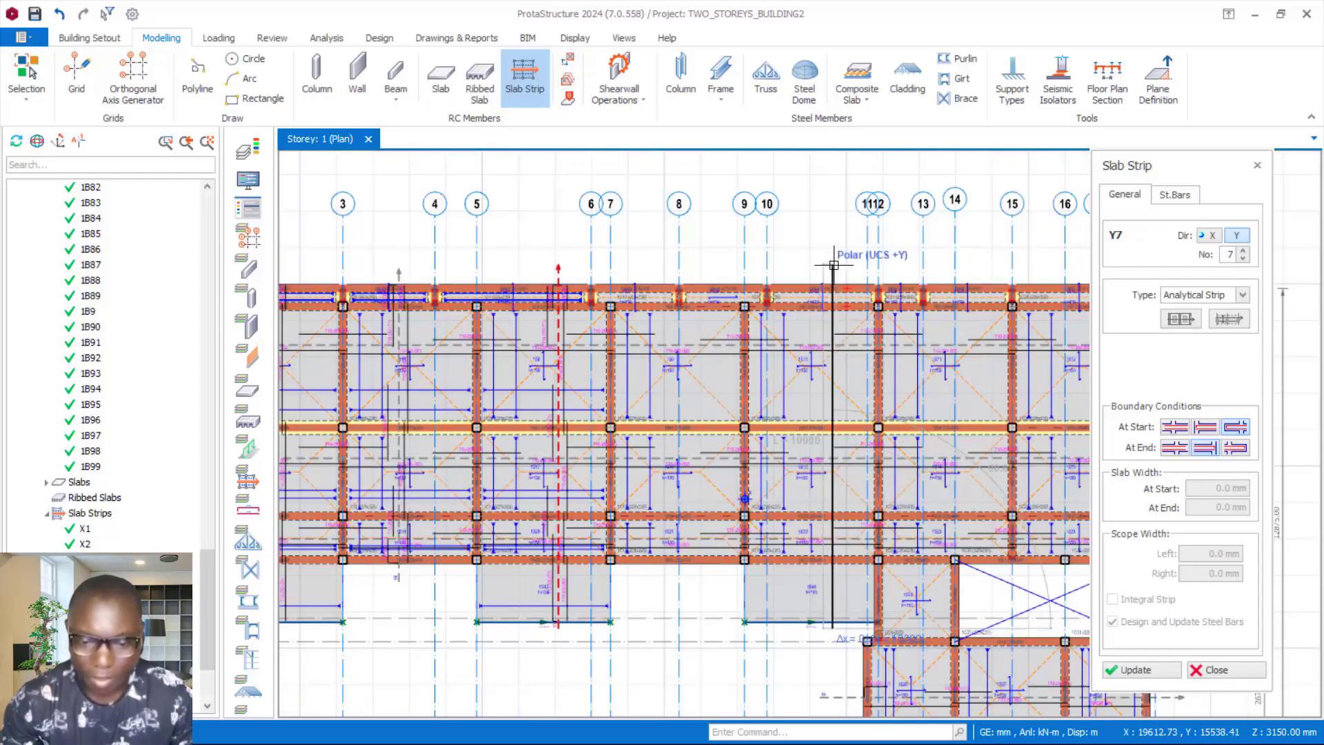
click(833, 265)
click(798, 446)
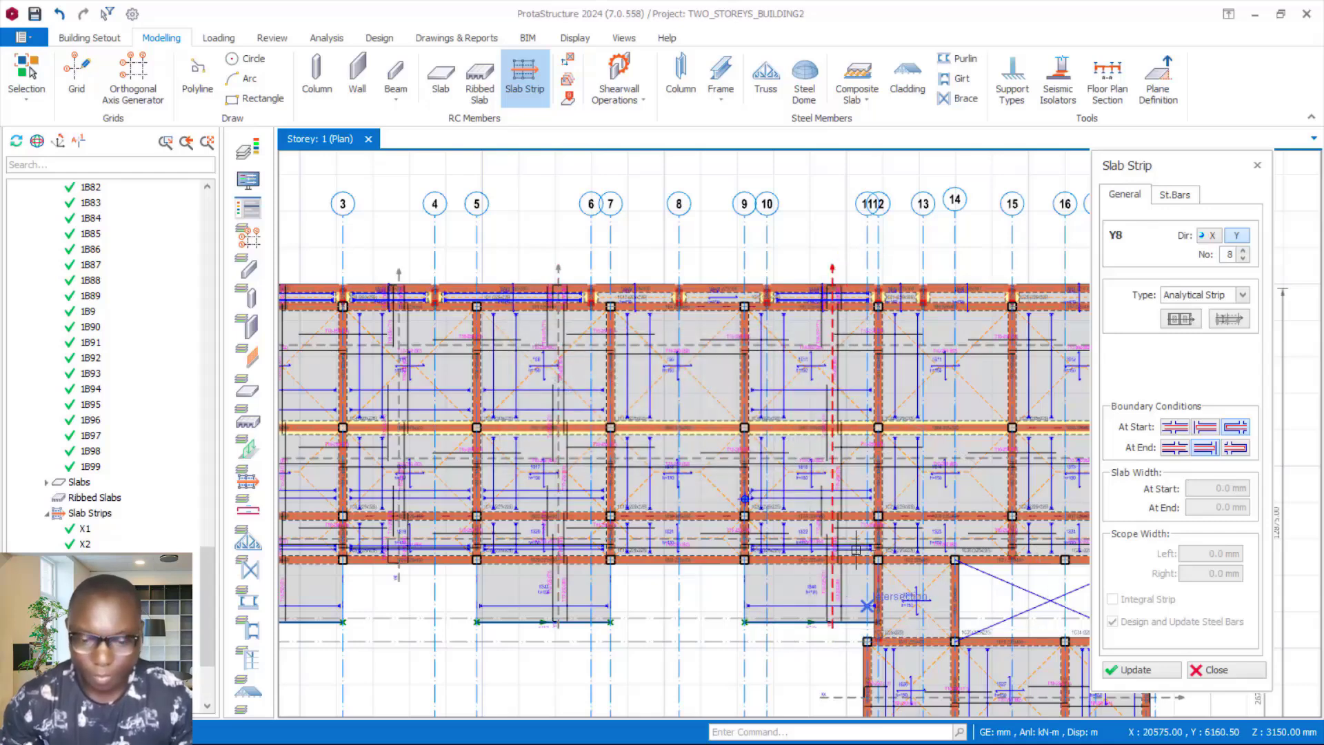
scroll(872, 453, down, 3)
scroll(872, 454, up, 3)
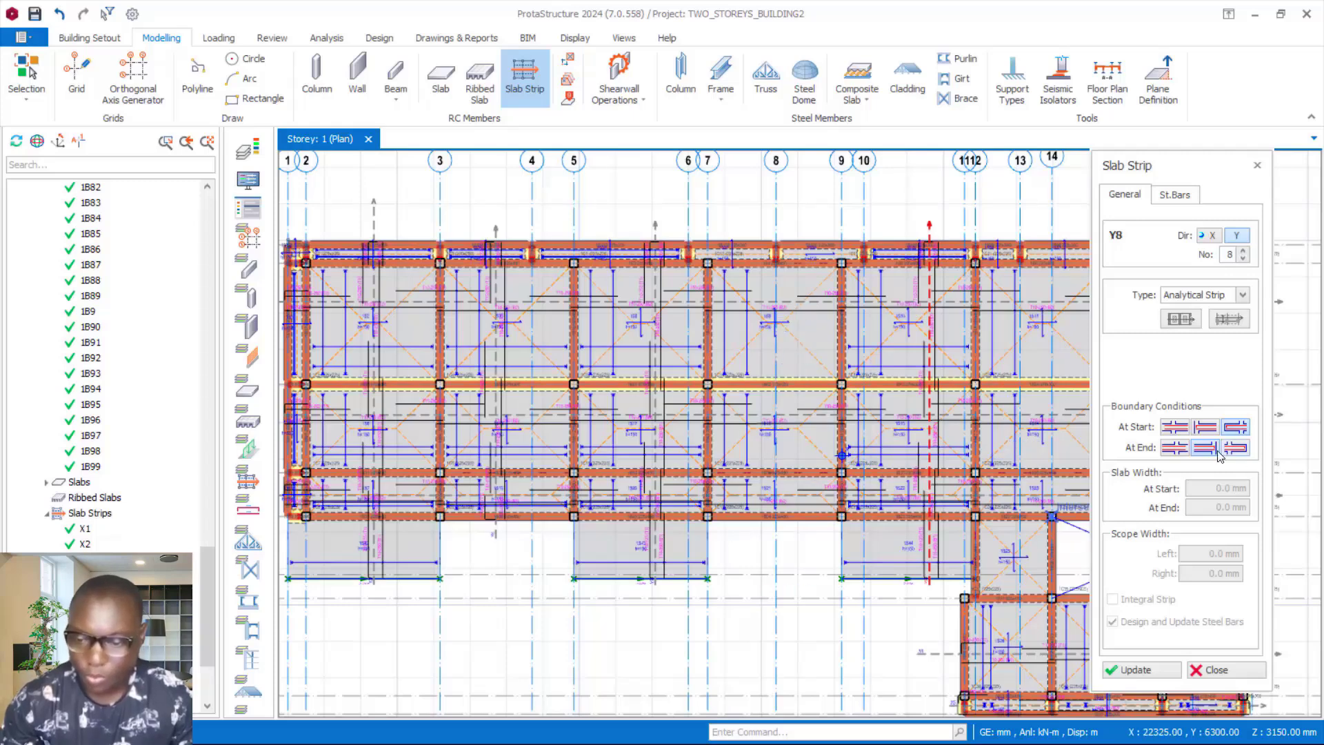
click(1206, 427)
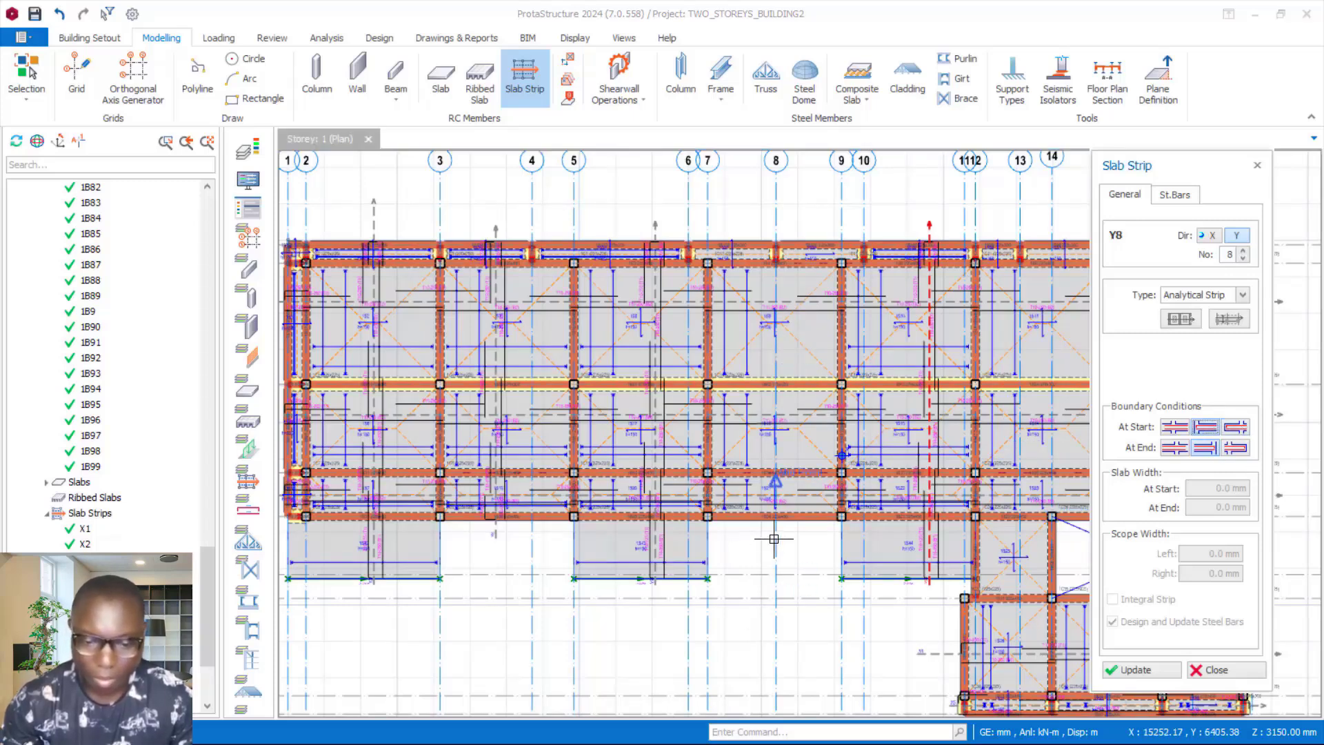
scroll(759, 536, up, 3)
click(749, 527)
scroll(749, 527, down, 3)
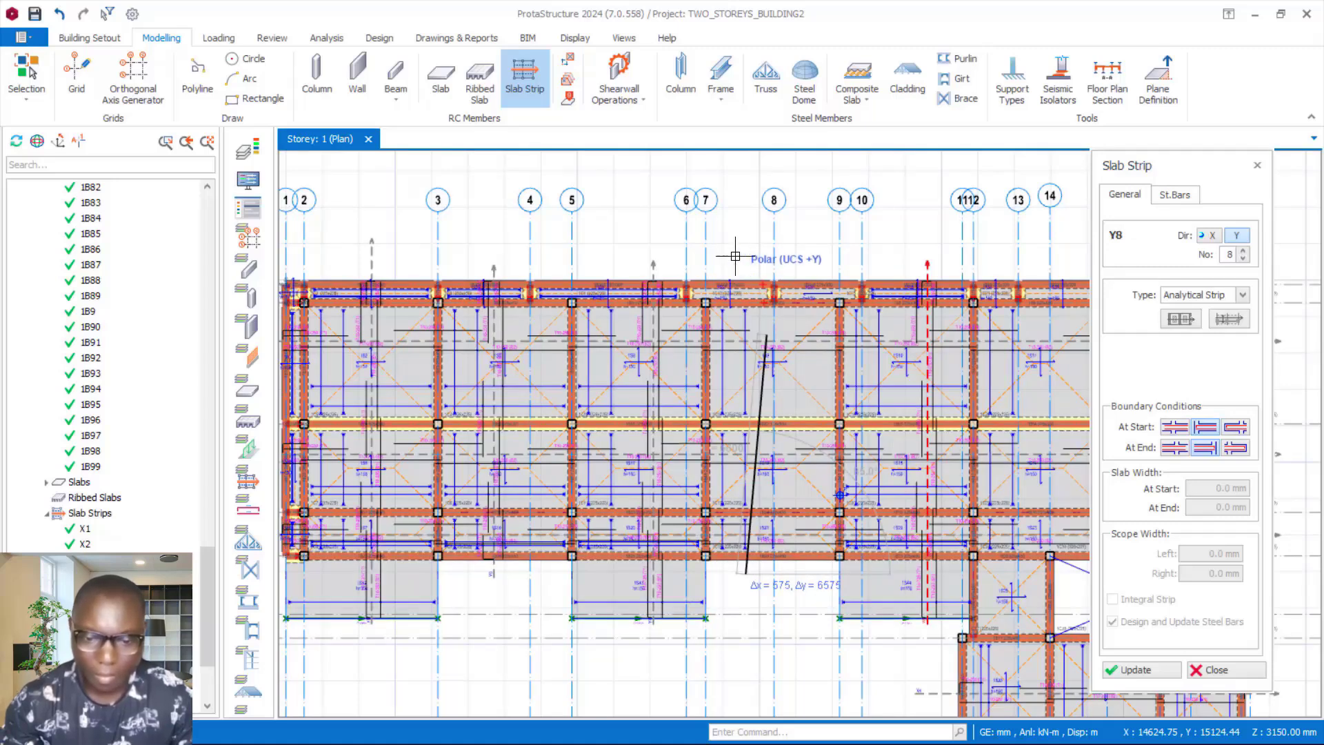
scroll(740, 433, down, 3)
scroll(745, 434, up, 2)
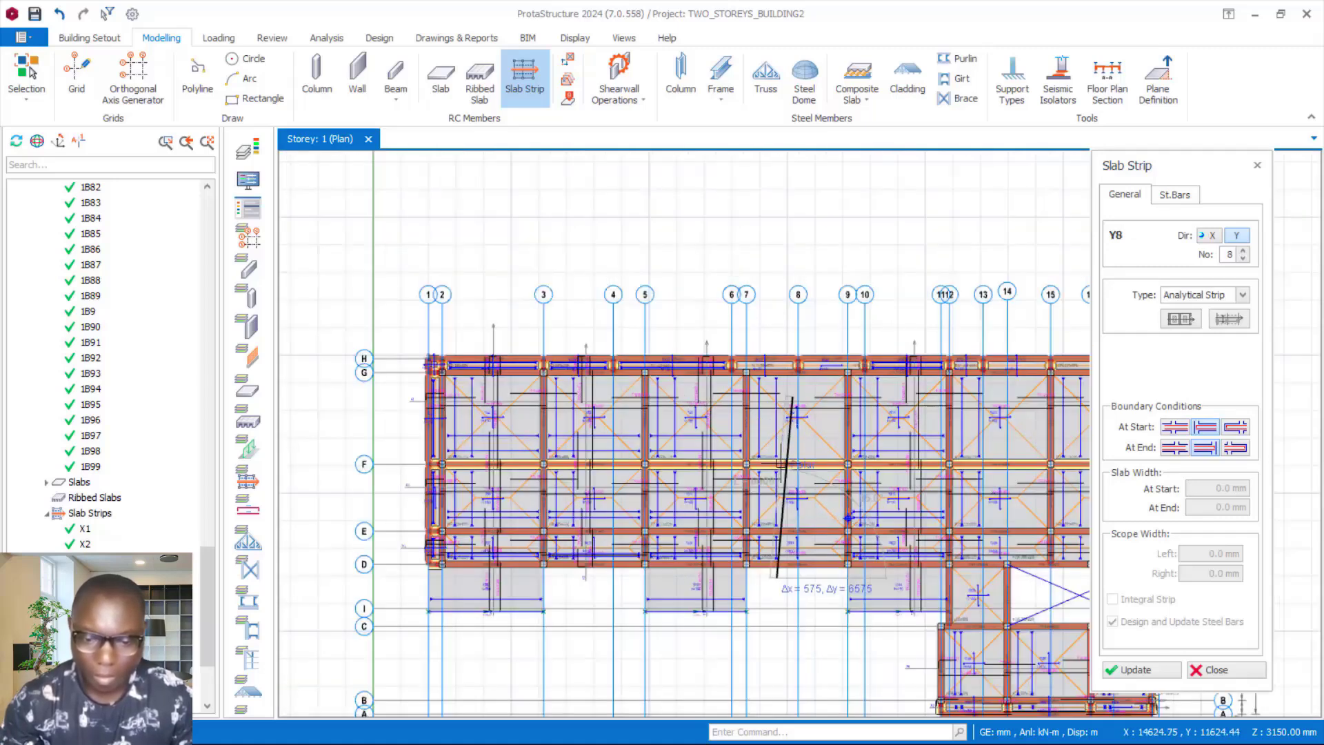
scroll(779, 455, up, 2)
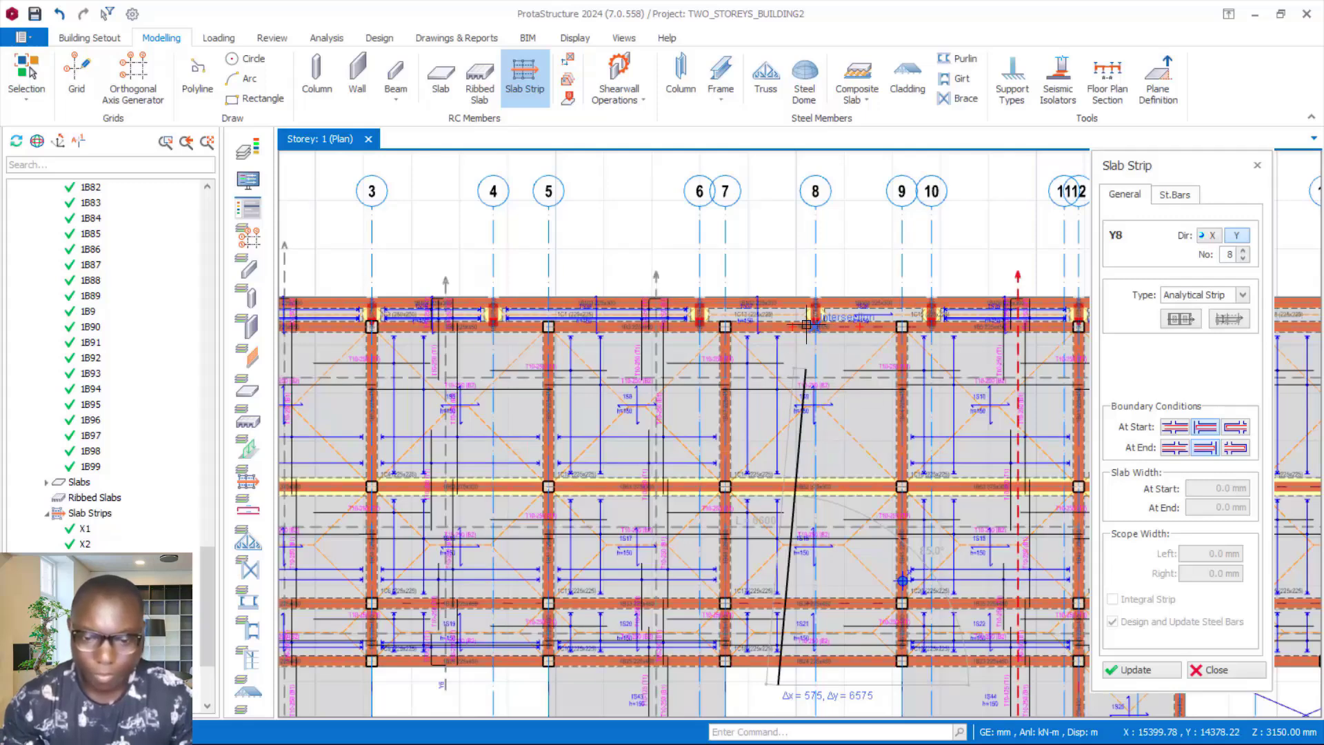
key(Escape)
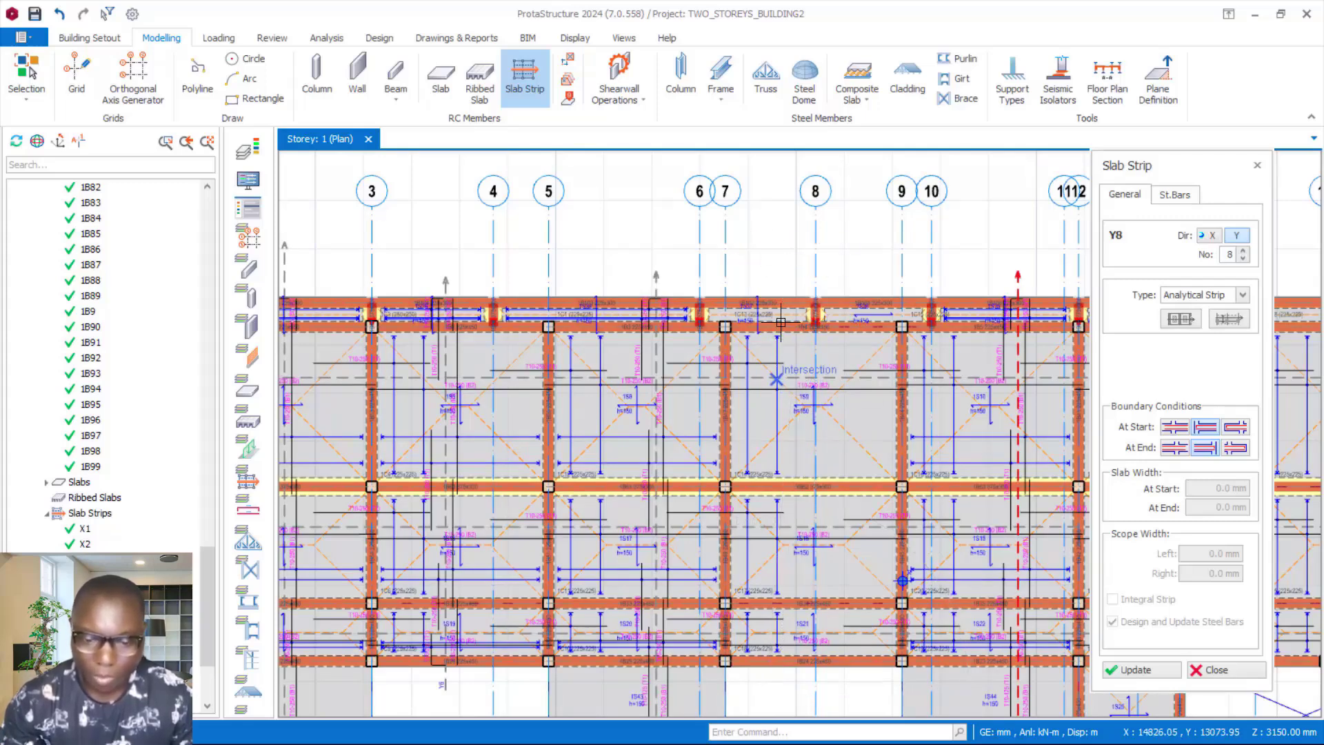
Try to draw a vertical strip between axes 7 and 9 from below axis D past axis H with the second start boundary condition
scroll(780, 322, down, 3)
scroll(783, 541, up, 3)
click(773, 542)
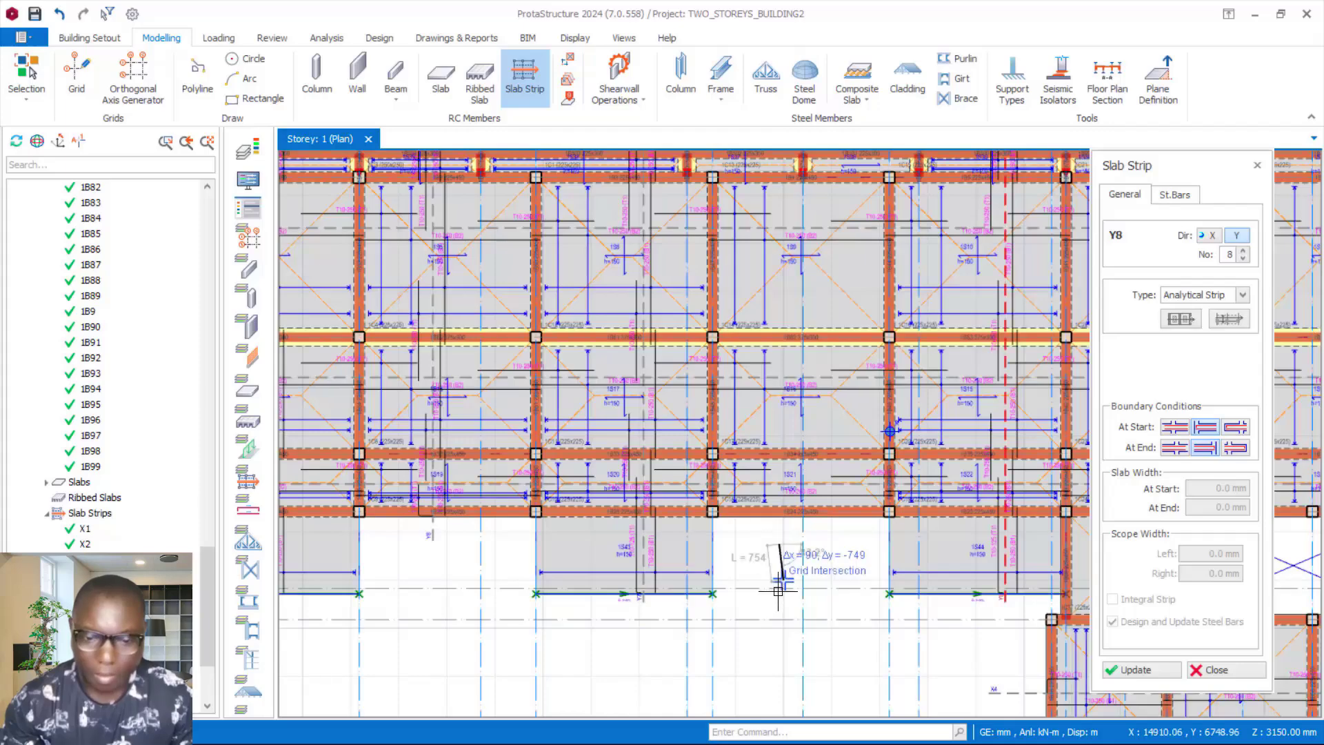
scroll(778, 591, down, 2)
scroll(768, 228, up, 2)
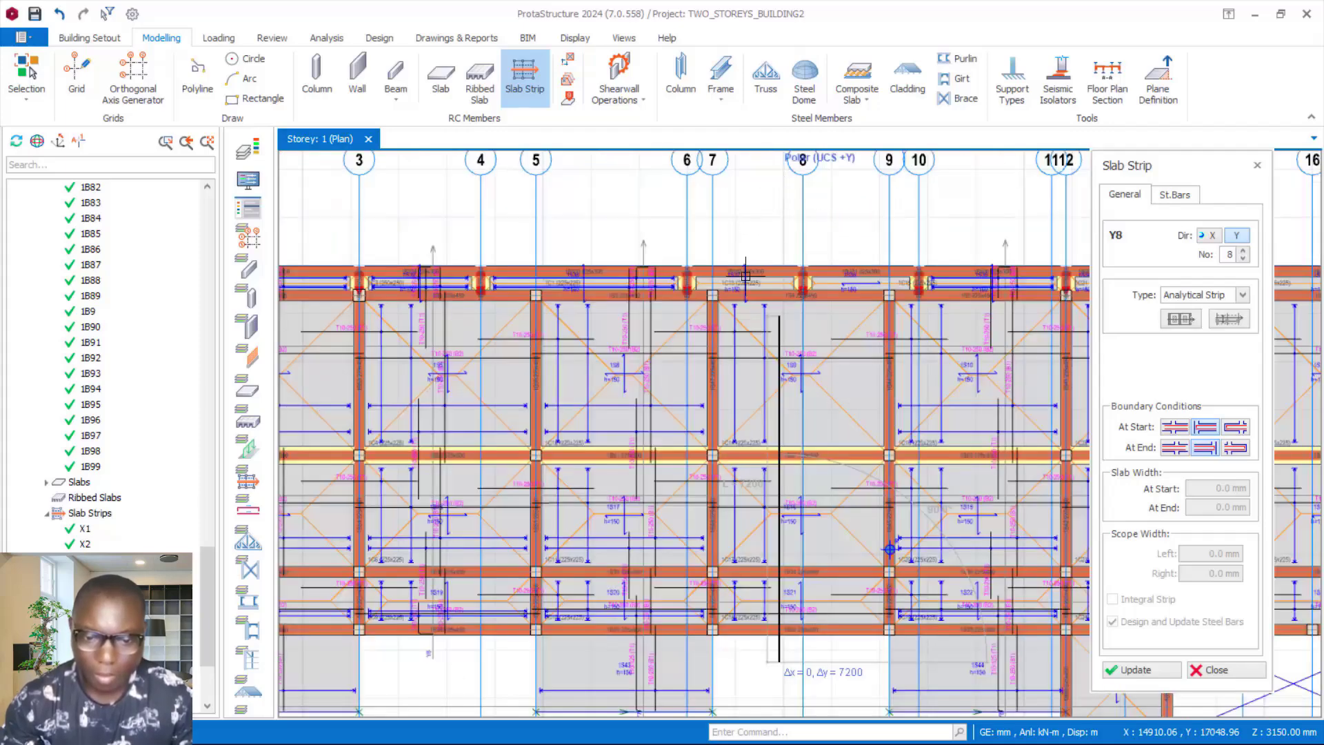
scroll(745, 274, down, 3)
scroll(758, 255, up, 3)
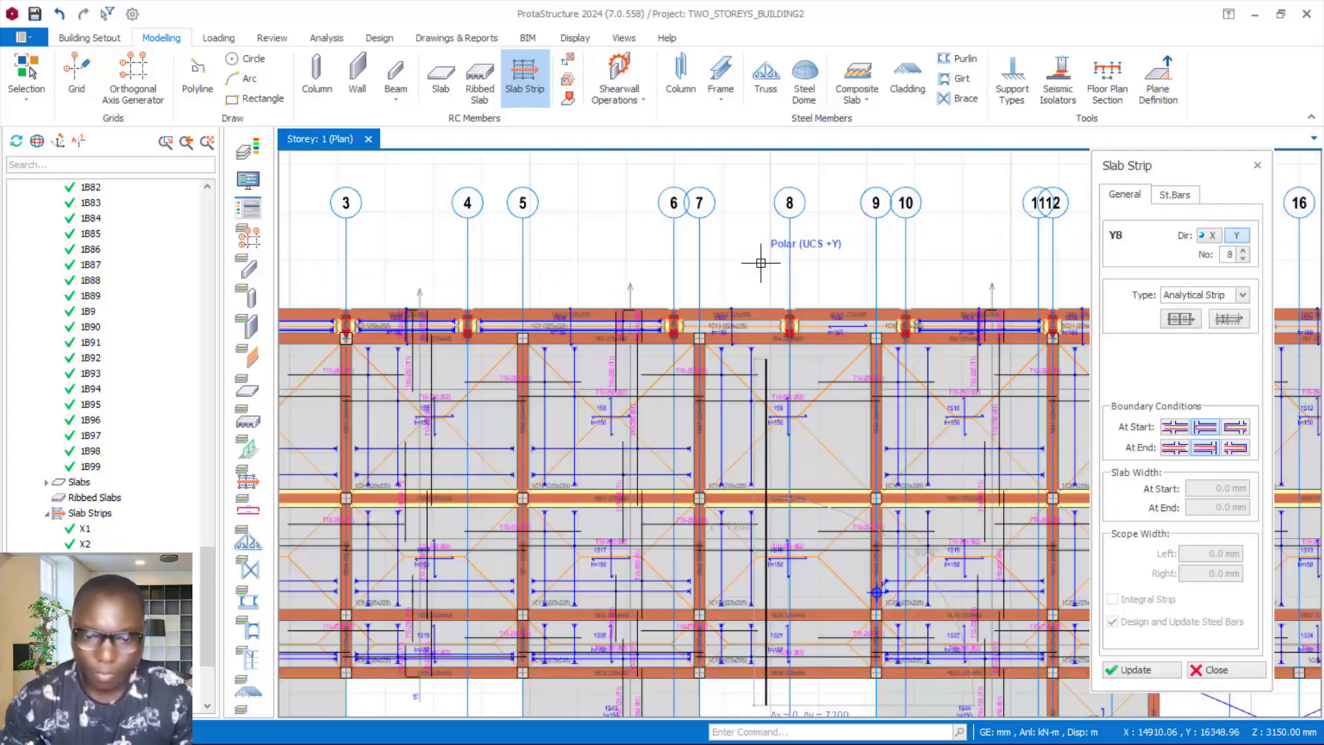
click(762, 256)
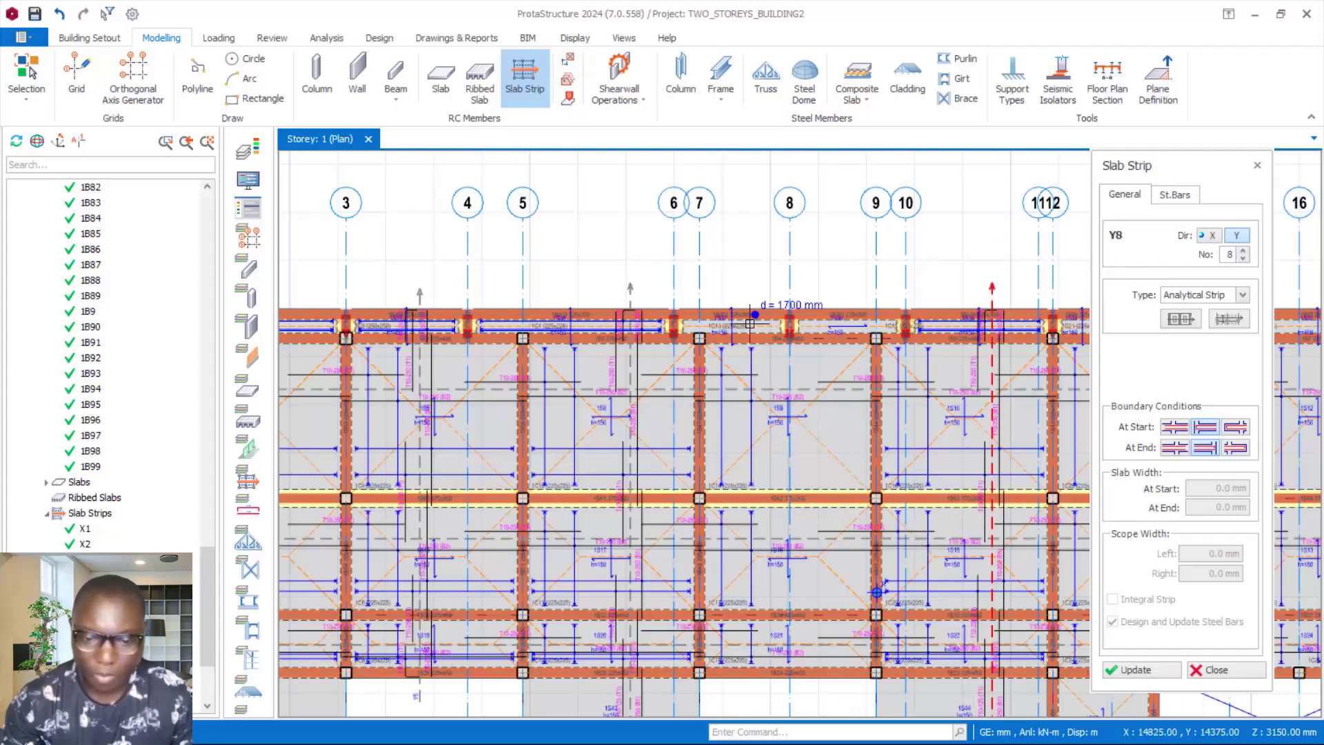
Leave the slab strip command and save the project
scroll(751, 317, down, 1)
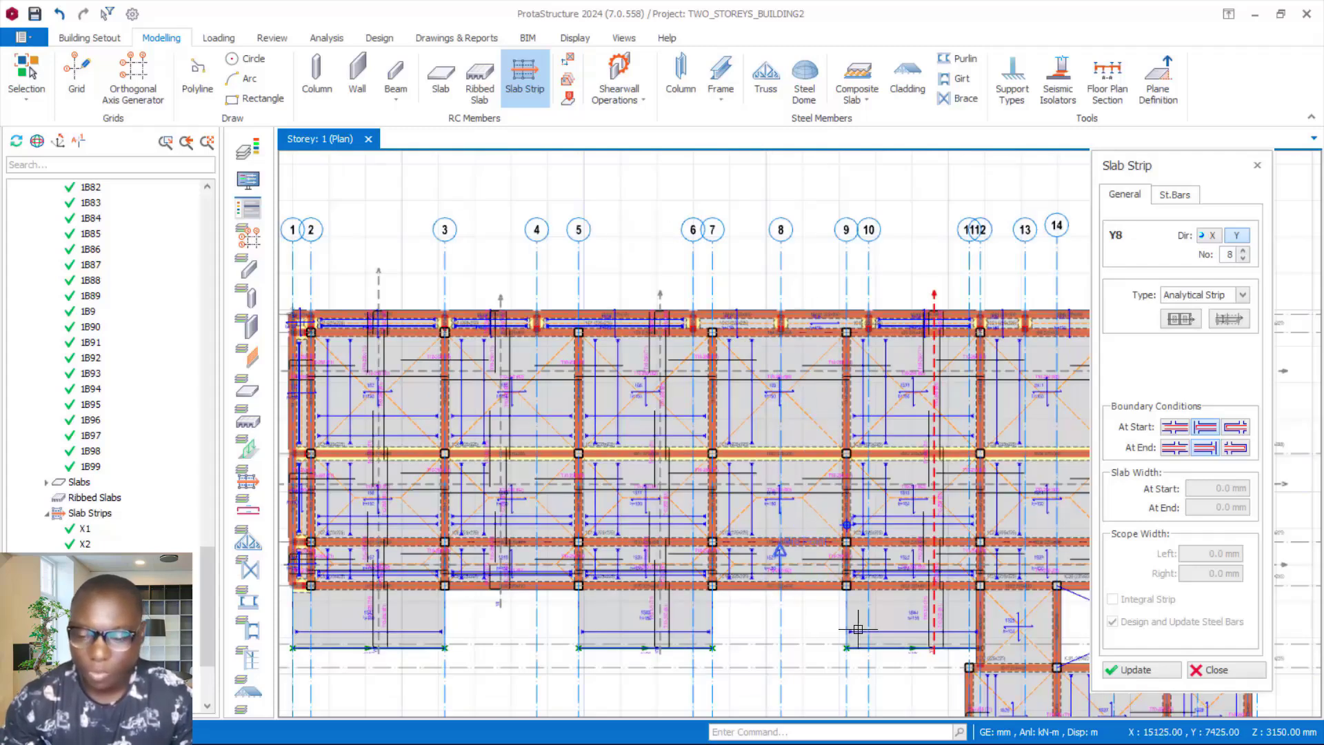
click(1215, 670)
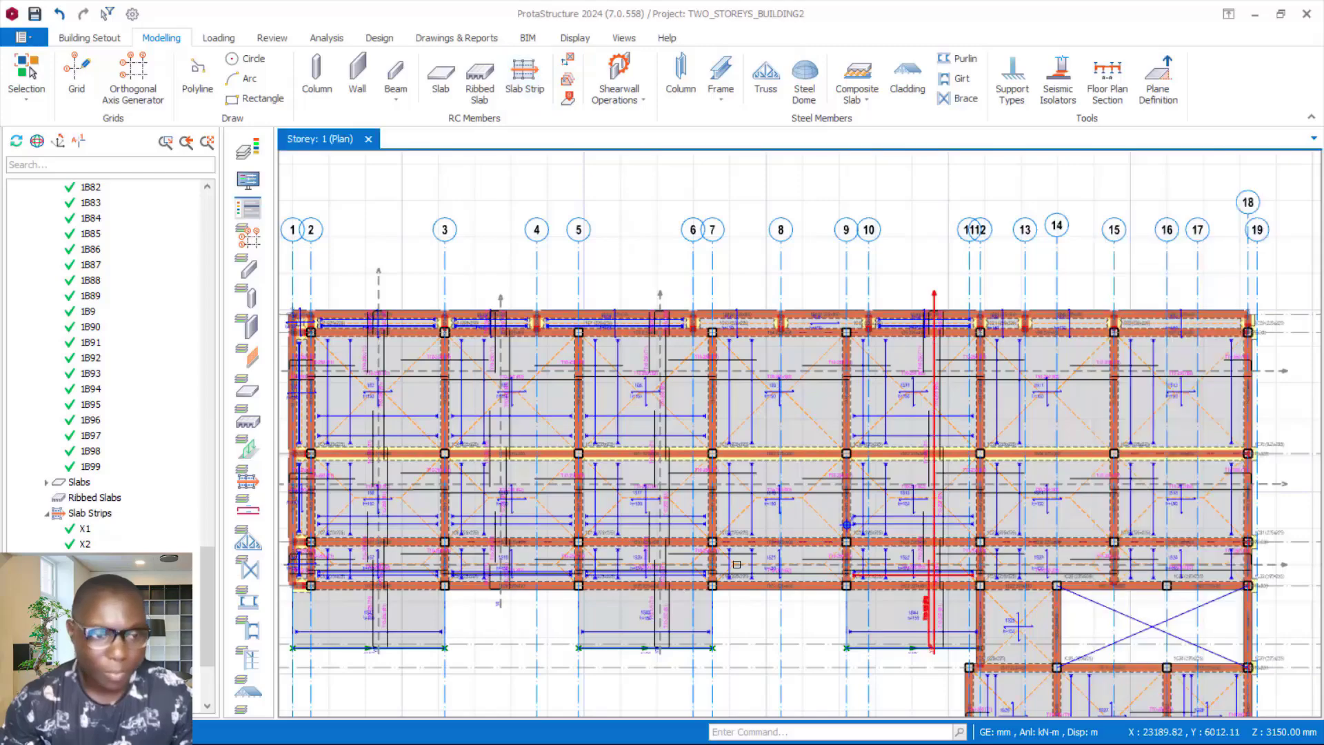
click(34, 15)
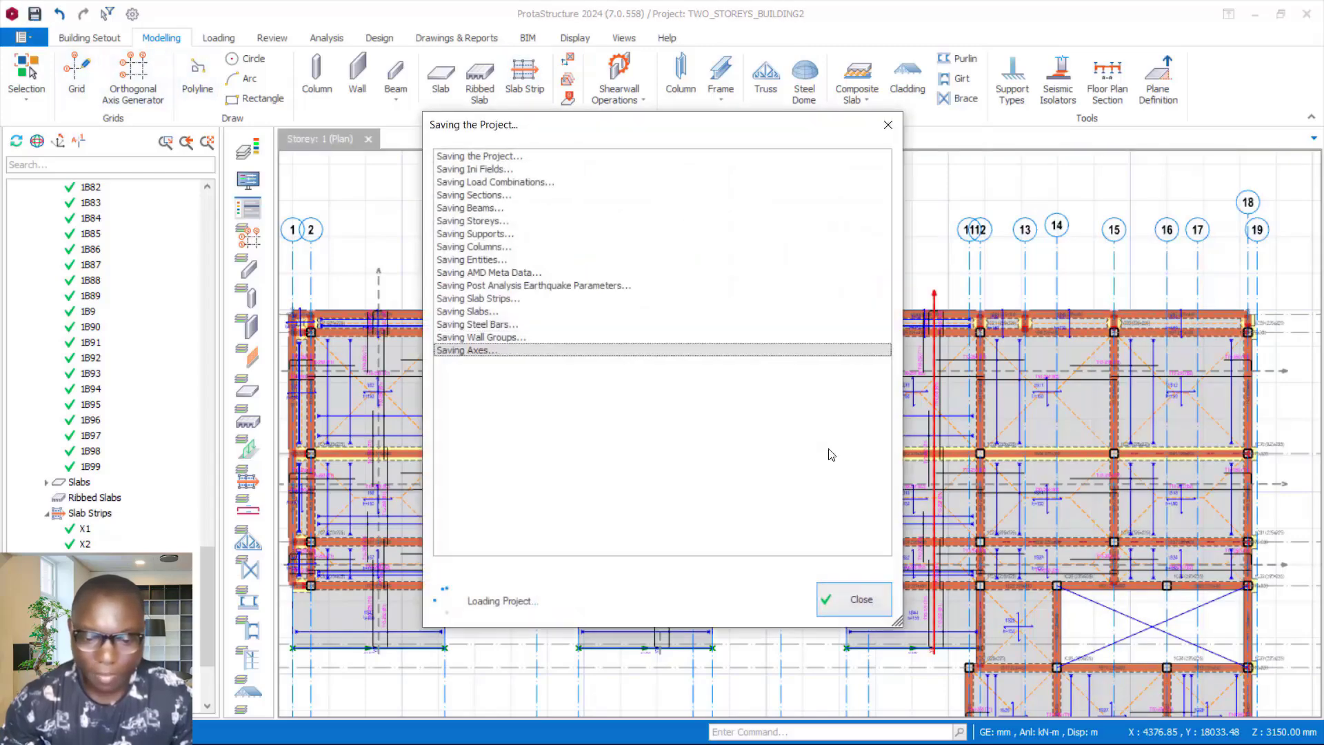
Draw a vertical analytical strip between axes 7 and 8 from below axis D past axis H, using the third start and second end boundary conditions
scroll(780, 385, up, 2)
scroll(780, 385, down, 3)
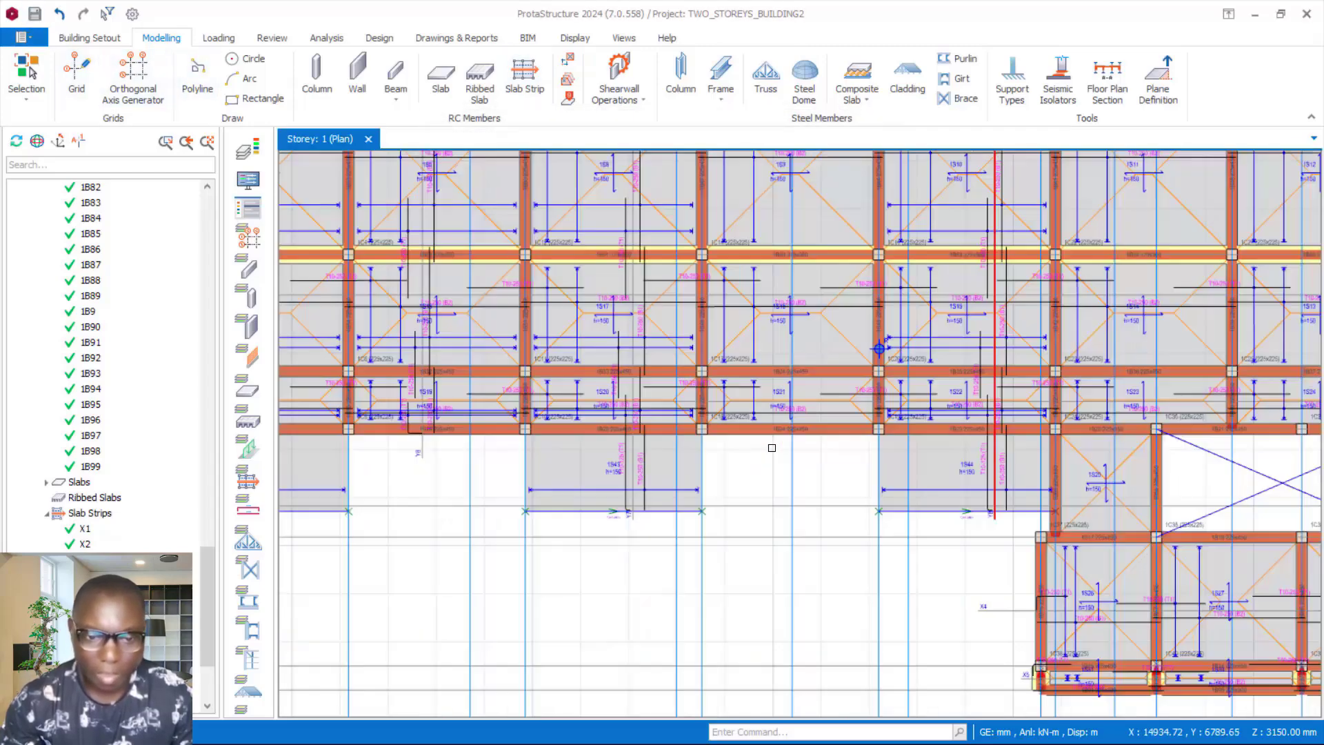
scroll(781, 406, up, 1)
click(534, 73)
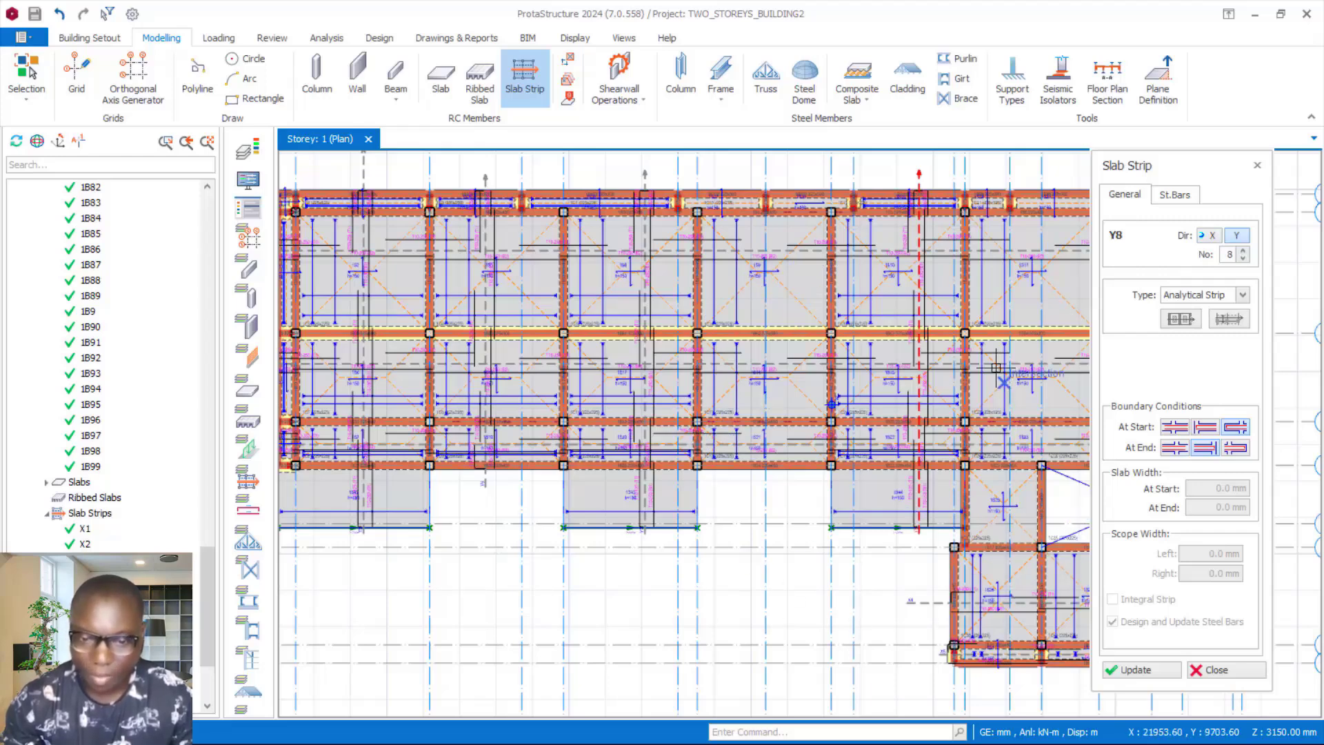
scroll(746, 218, up, 3)
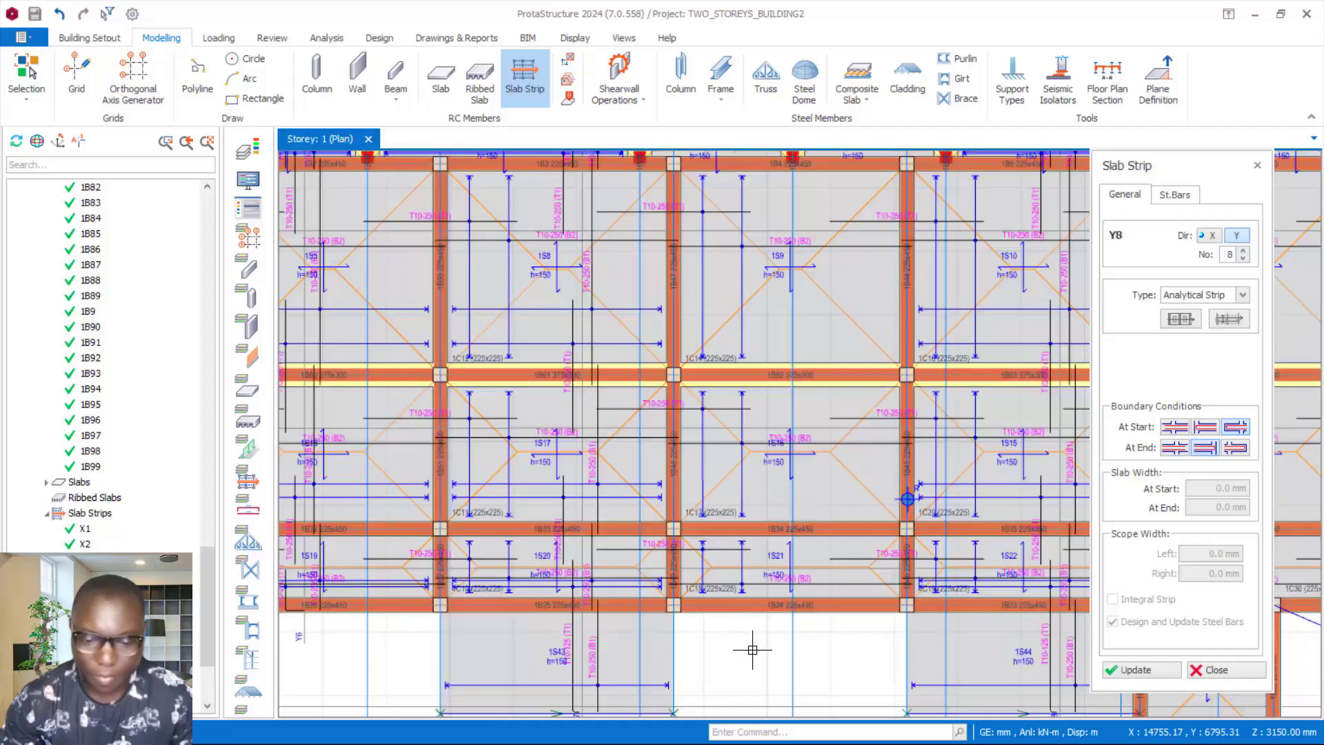
click(756, 629)
scroll(784, 572, down, 2)
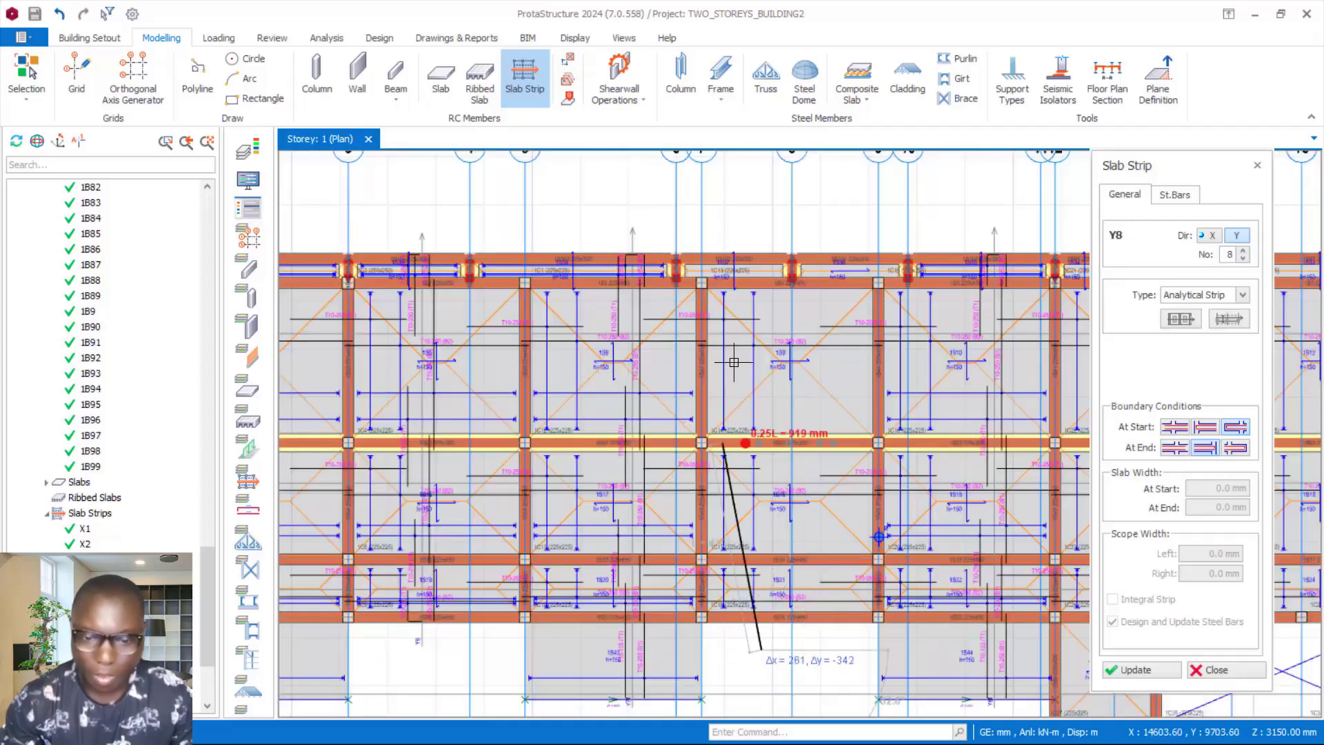
click(770, 231)
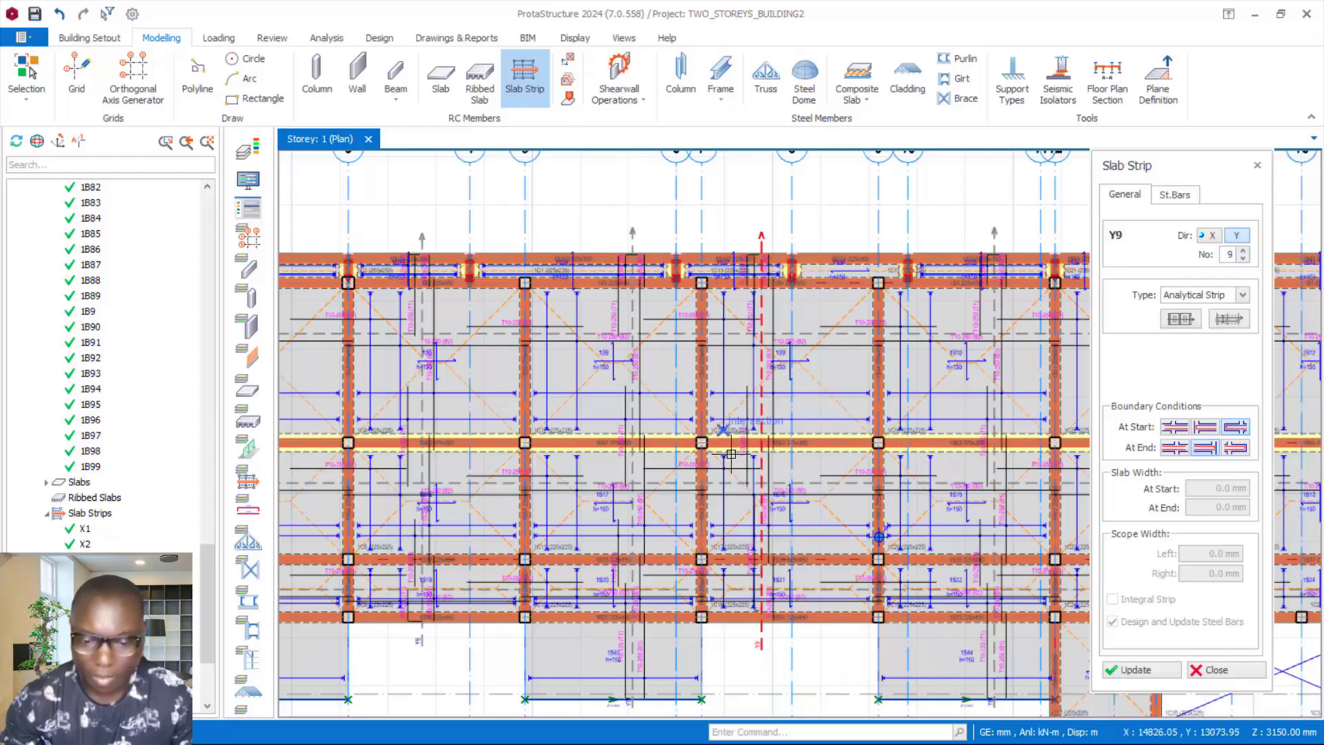
Draw a vertical analytical strip about 9000 mm long between axes 14 and 15, from just below axis D up past axis H
scroll(779, 476, down, 3)
scroll(941, 524, up, 3)
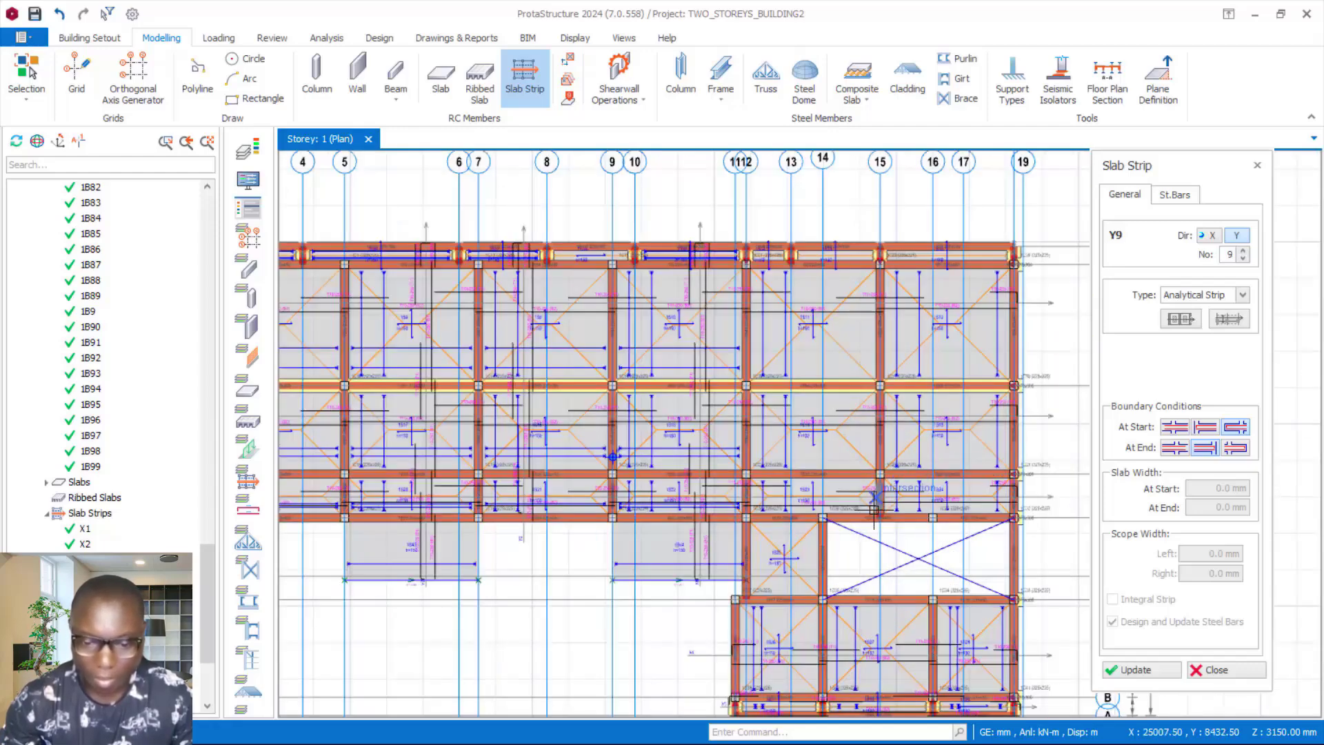
middle_drag(874, 509, 858, 498)
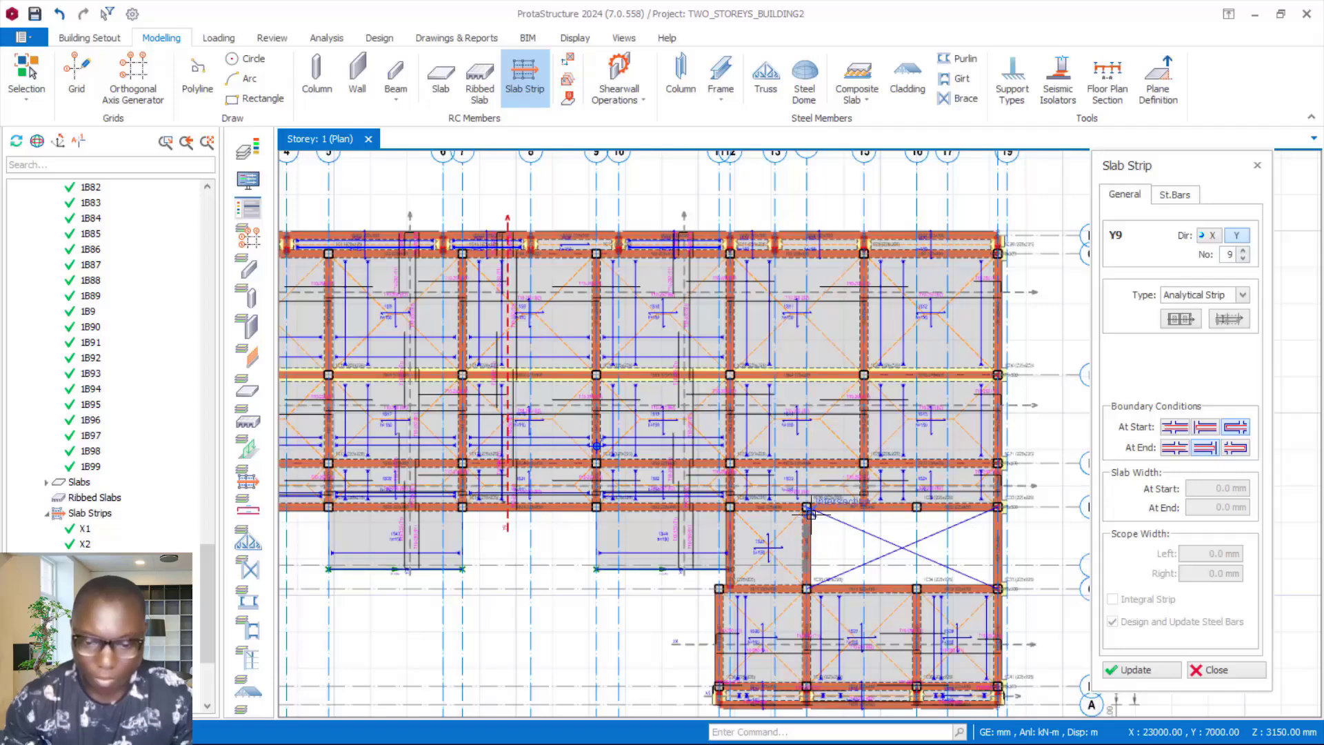
scroll(825, 532, up, 1)
click(825, 522)
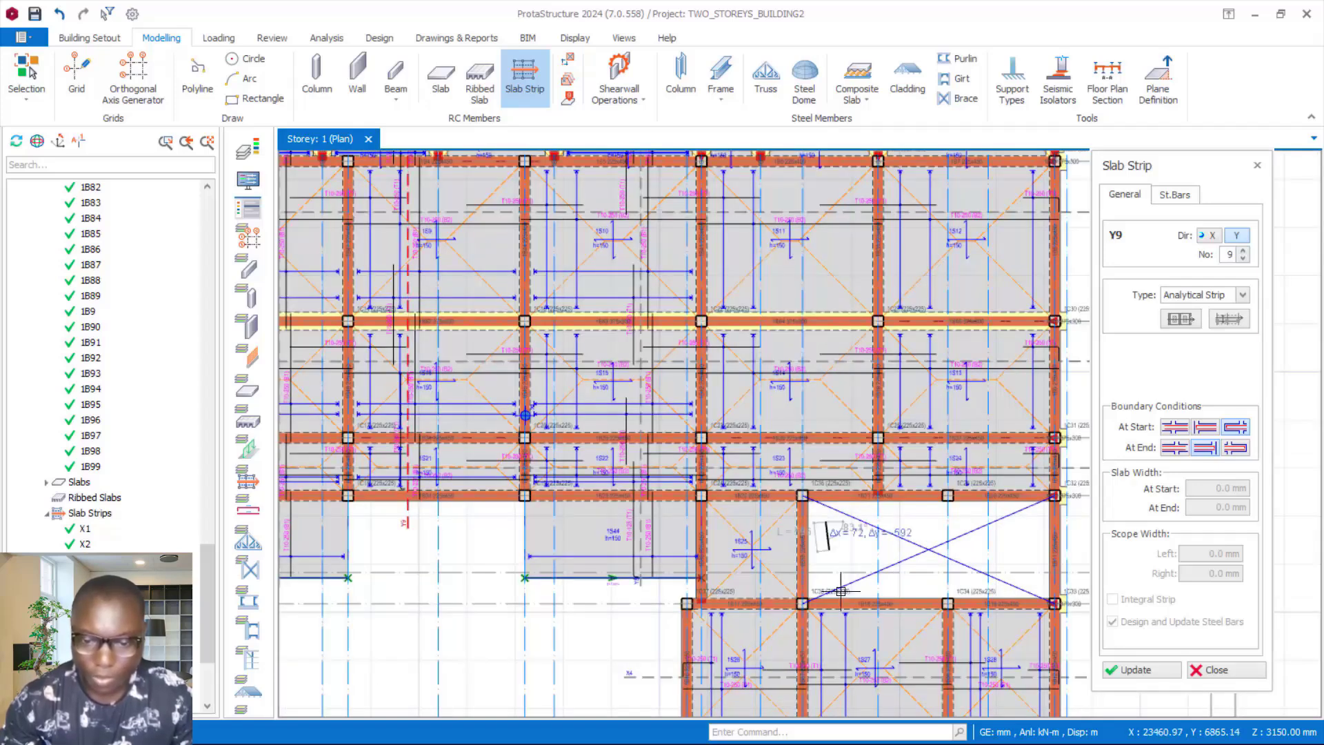
scroll(826, 522, down, 2)
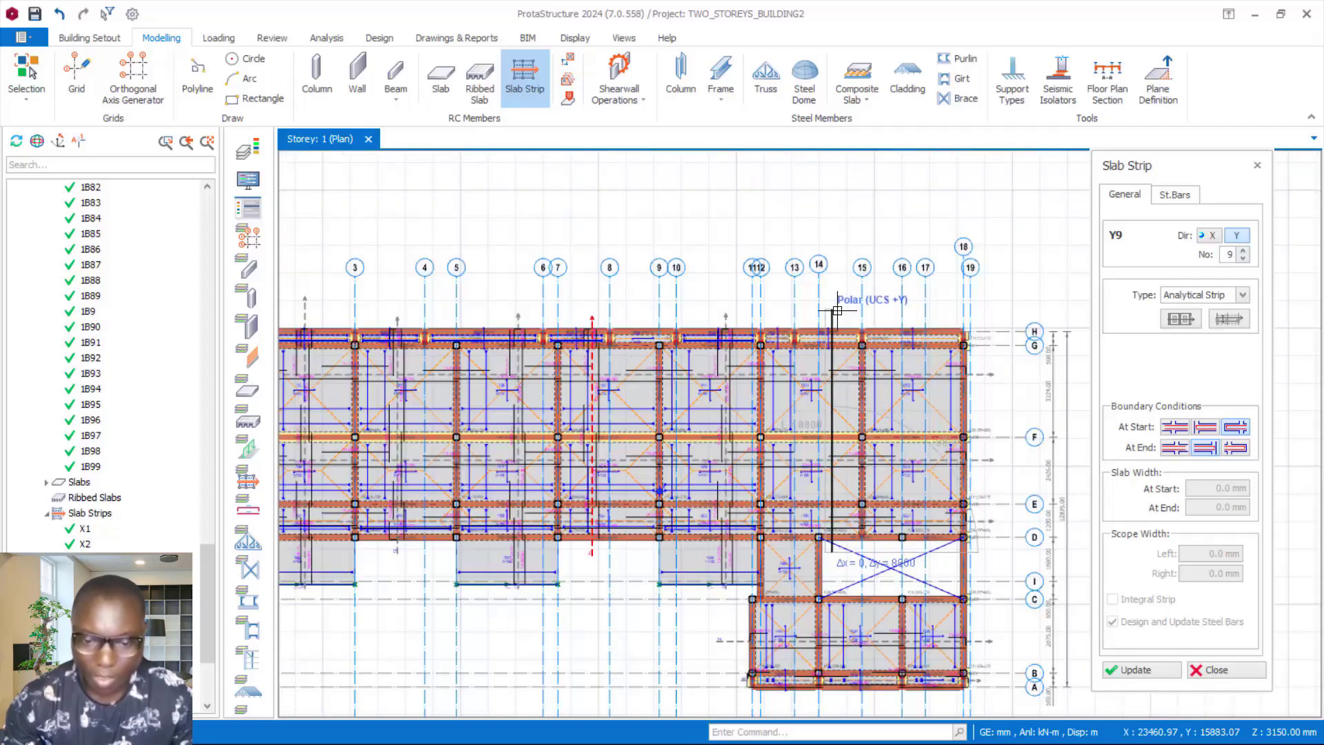
click(875, 344)
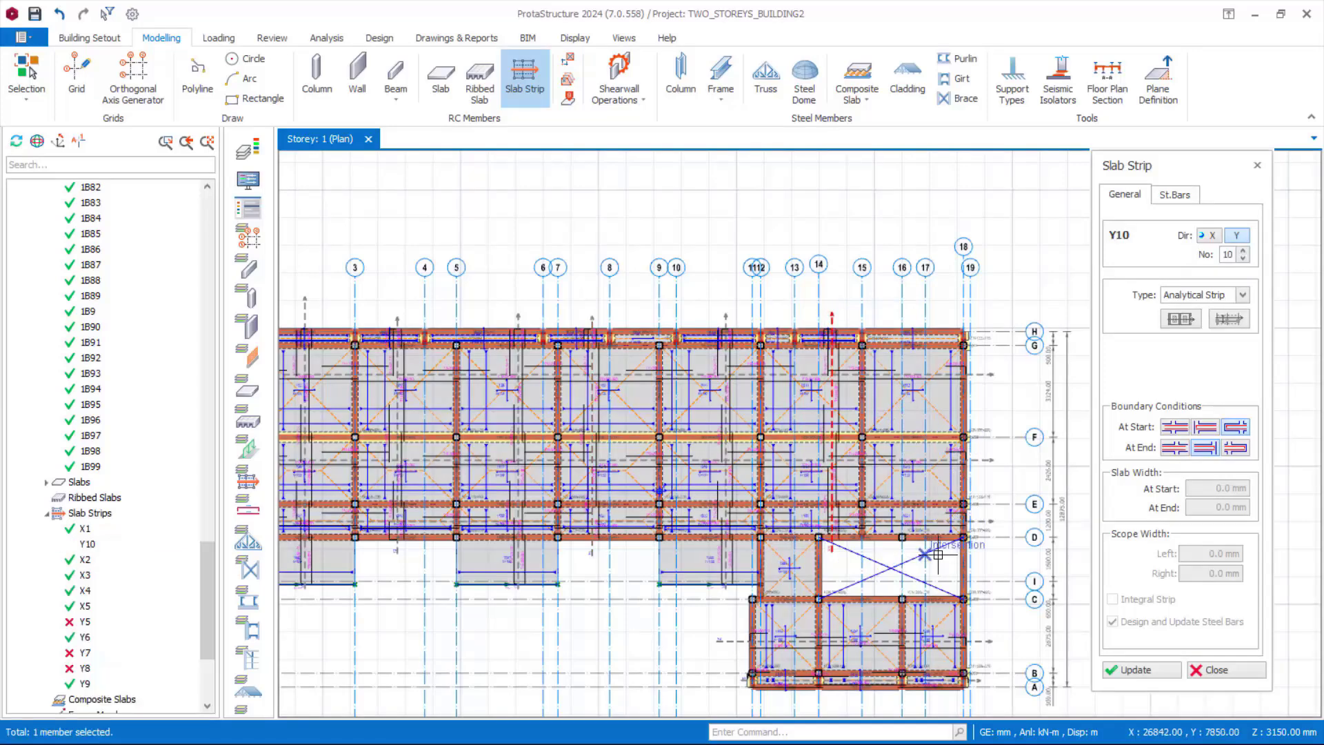
Draw a vertical analytical strip between axes 16 and 17, from just below axis D up past axis H
scroll(916, 548, up, 3)
click(888, 543)
scroll(888, 543, down, 2)
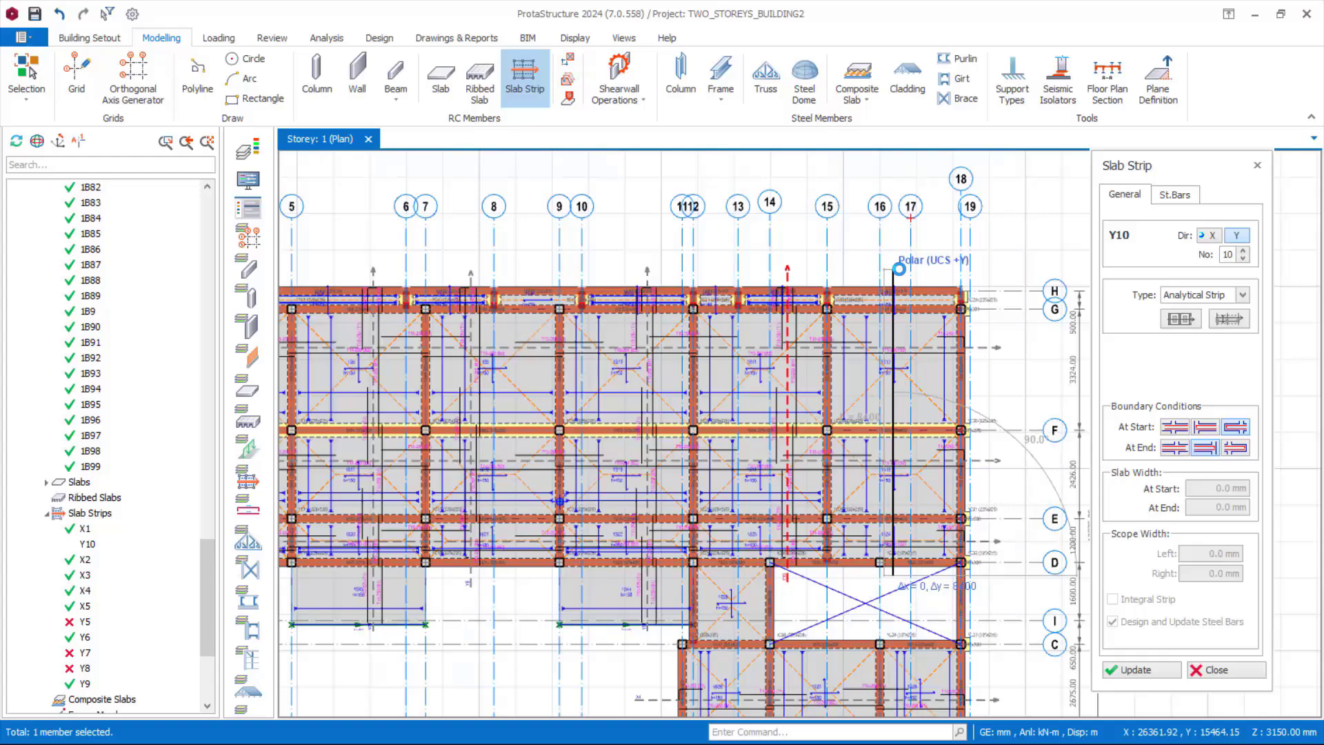
click(898, 269)
scroll(725, 562, down, 2)
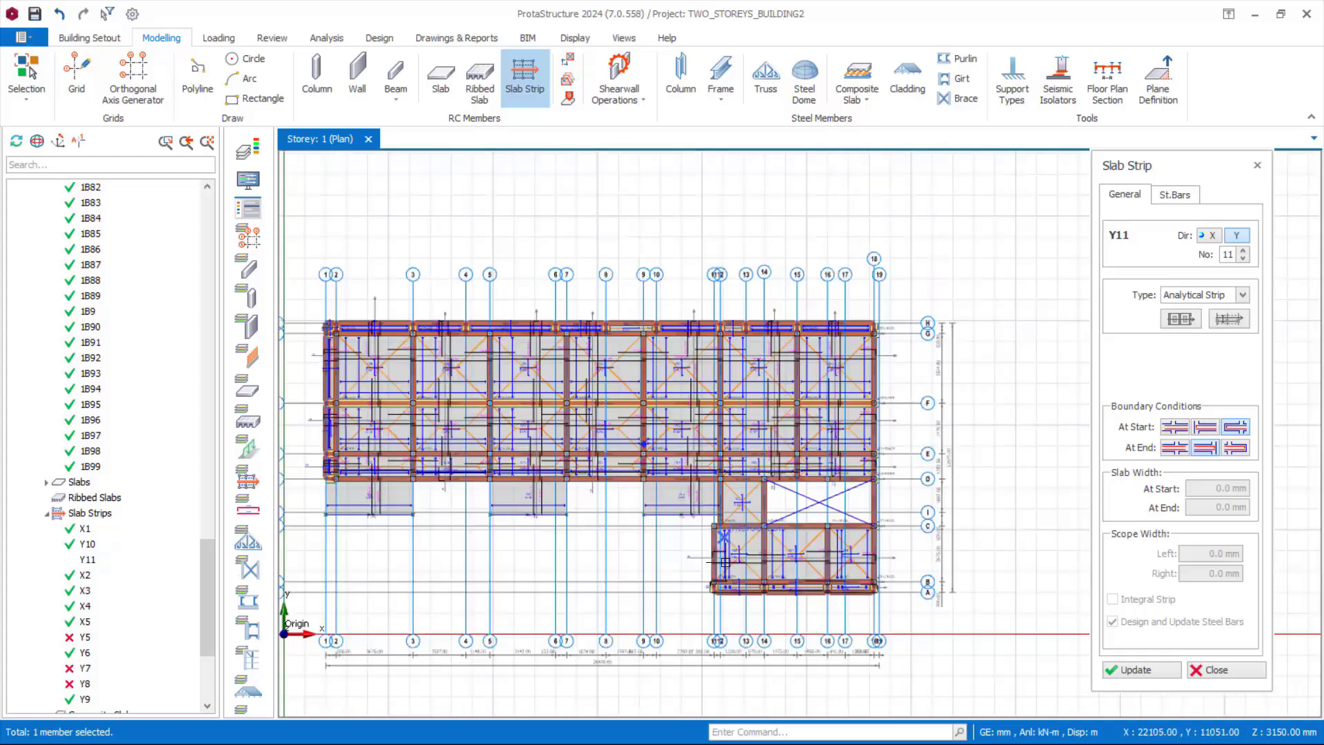
Draw an X-direction analytical strip 3000 mm long across slab 1S25 into slab 1S44, using the second start and third end boundary conditions
scroll(726, 562, up, 3)
scroll(782, 425, up, 2)
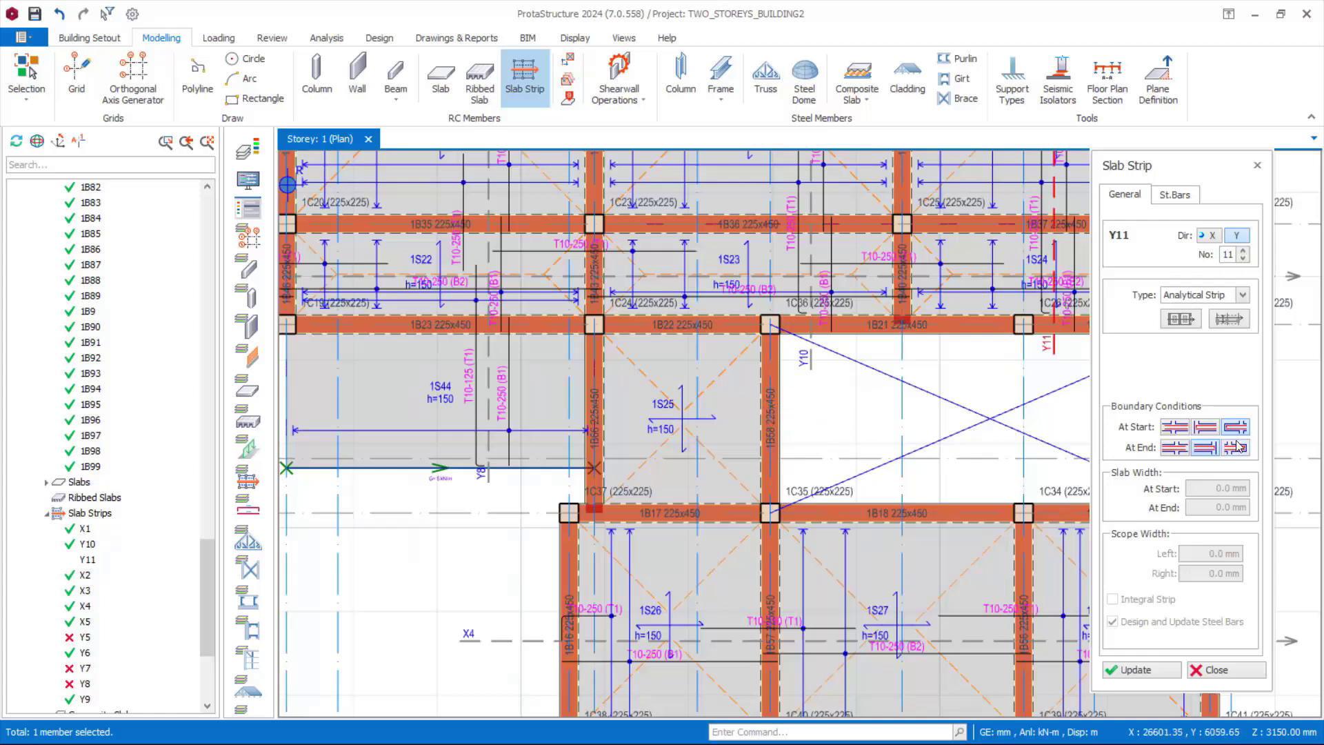
click(1202, 429)
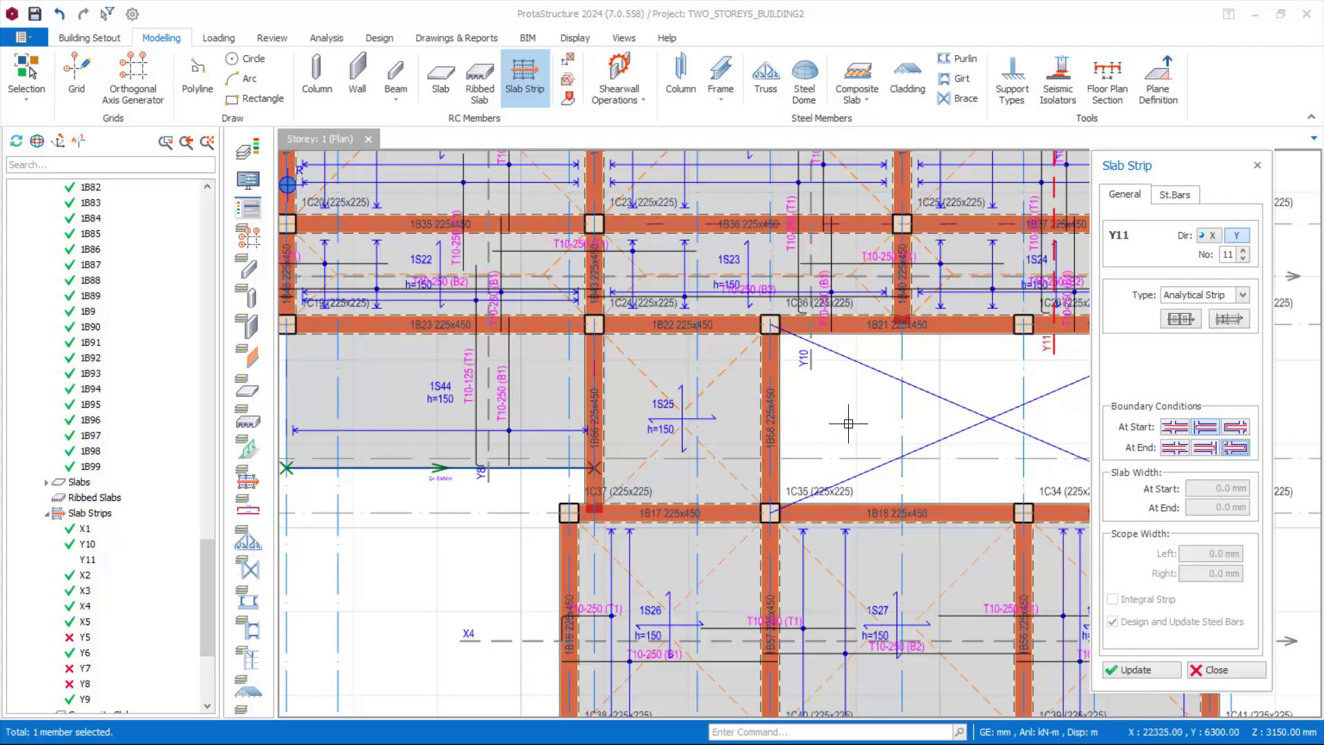
click(806, 396)
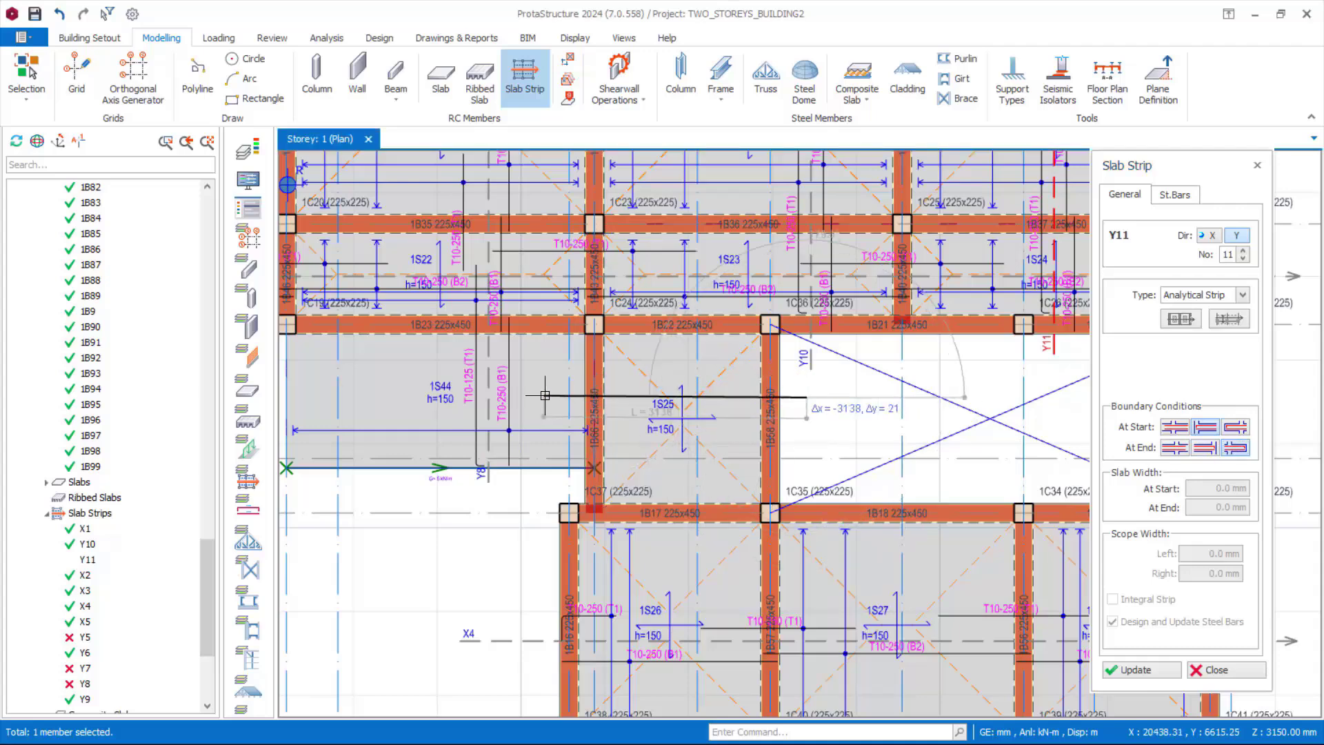
click(557, 397)
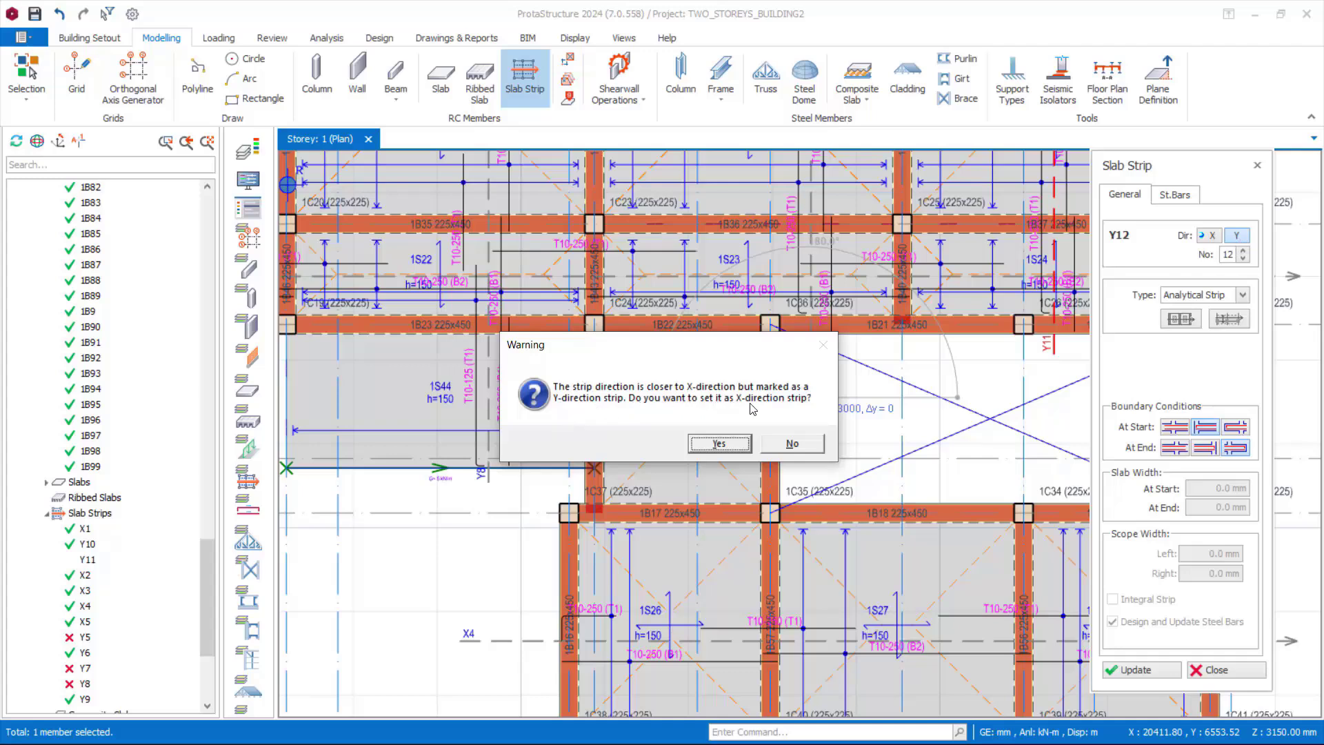
click(718, 444)
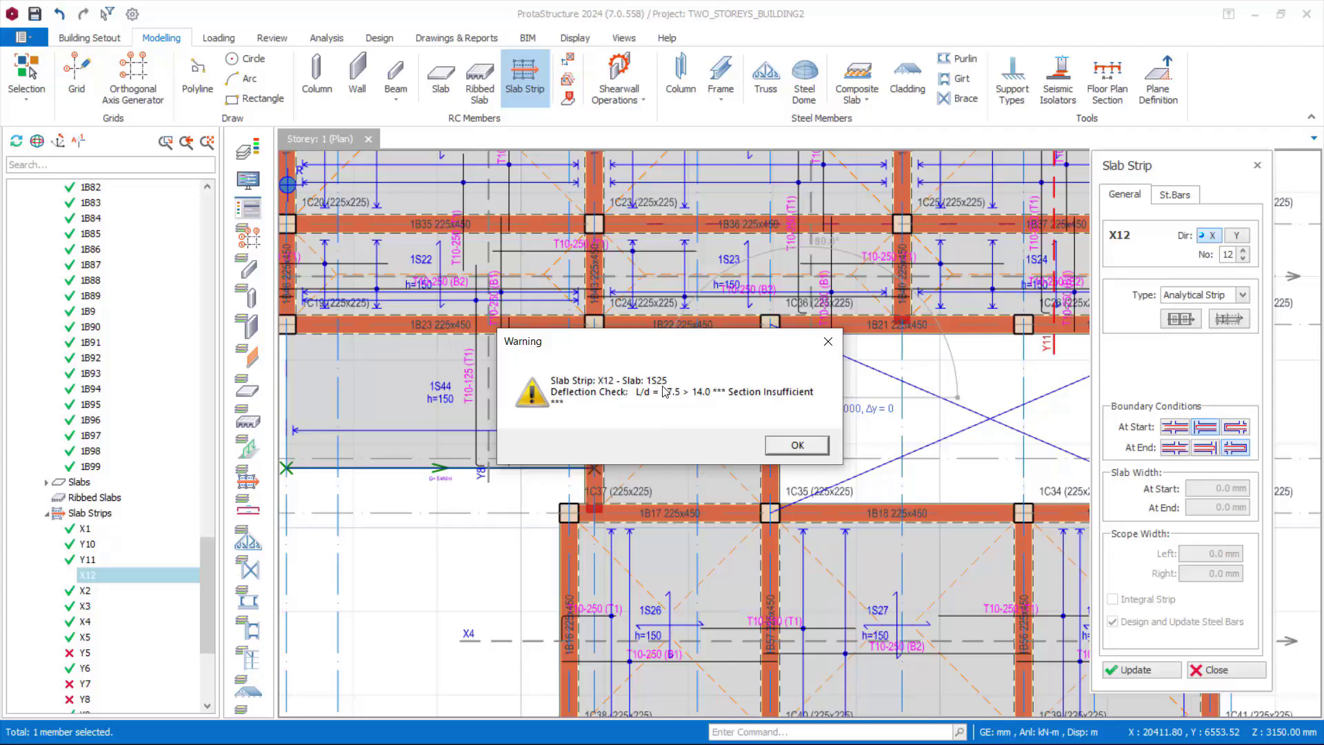
click(796, 446)
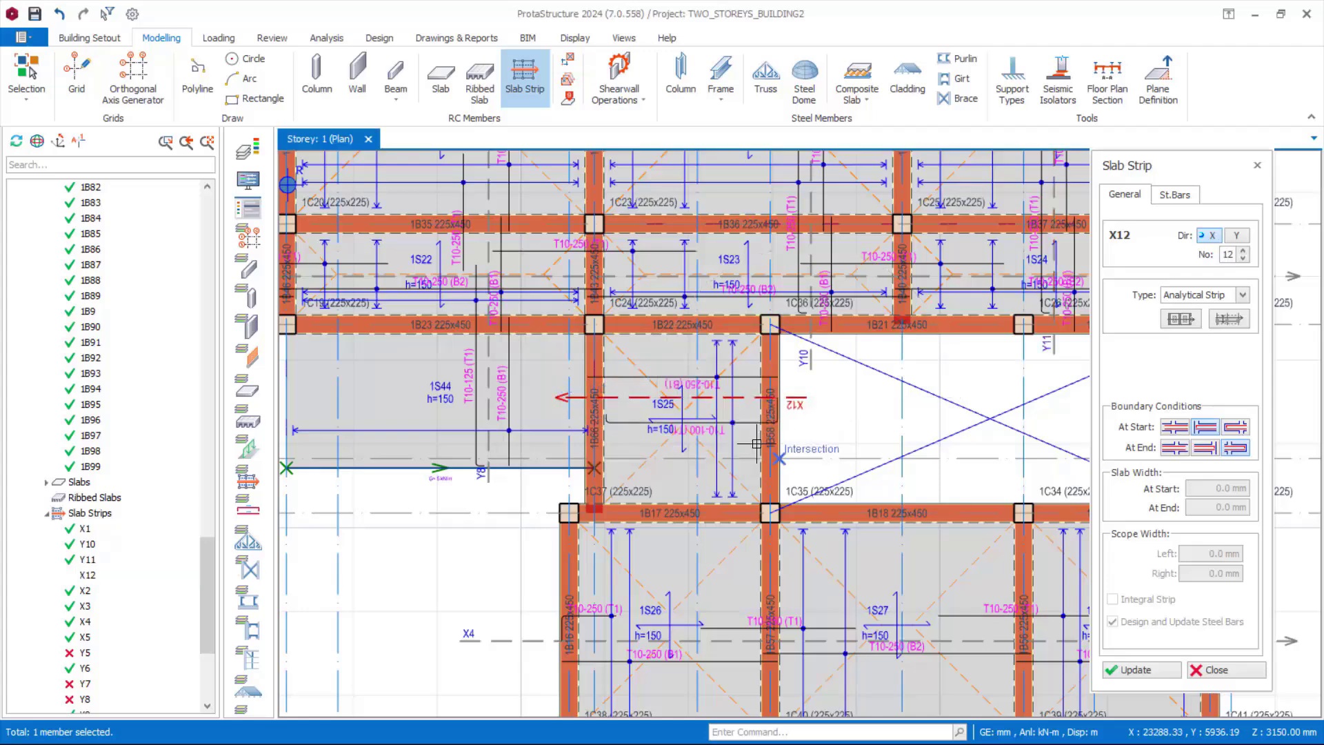
Draw Y-direction analytical strips through slabs 1S27 and 1S28 from below axis A past axis C, using the second start and end boundary conditions
scroll(576, 412, up, 2)
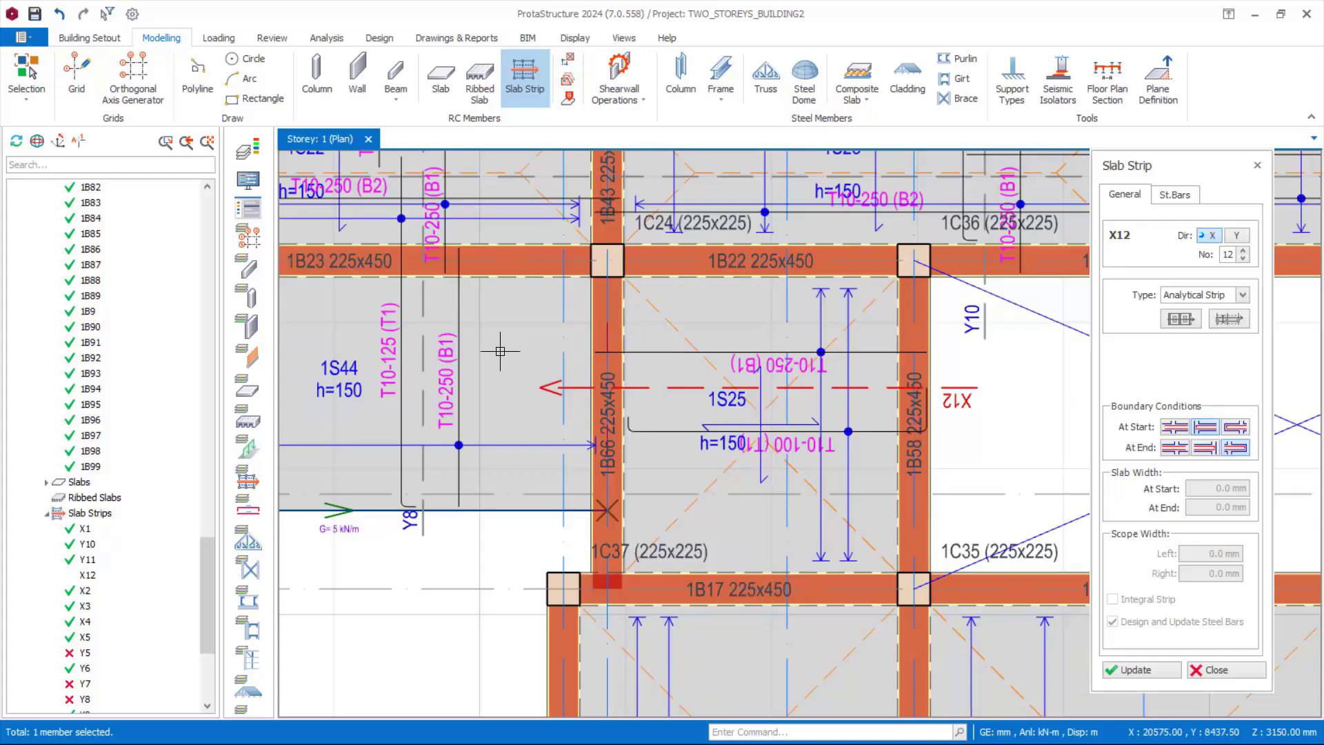
scroll(483, 378, down, 1)
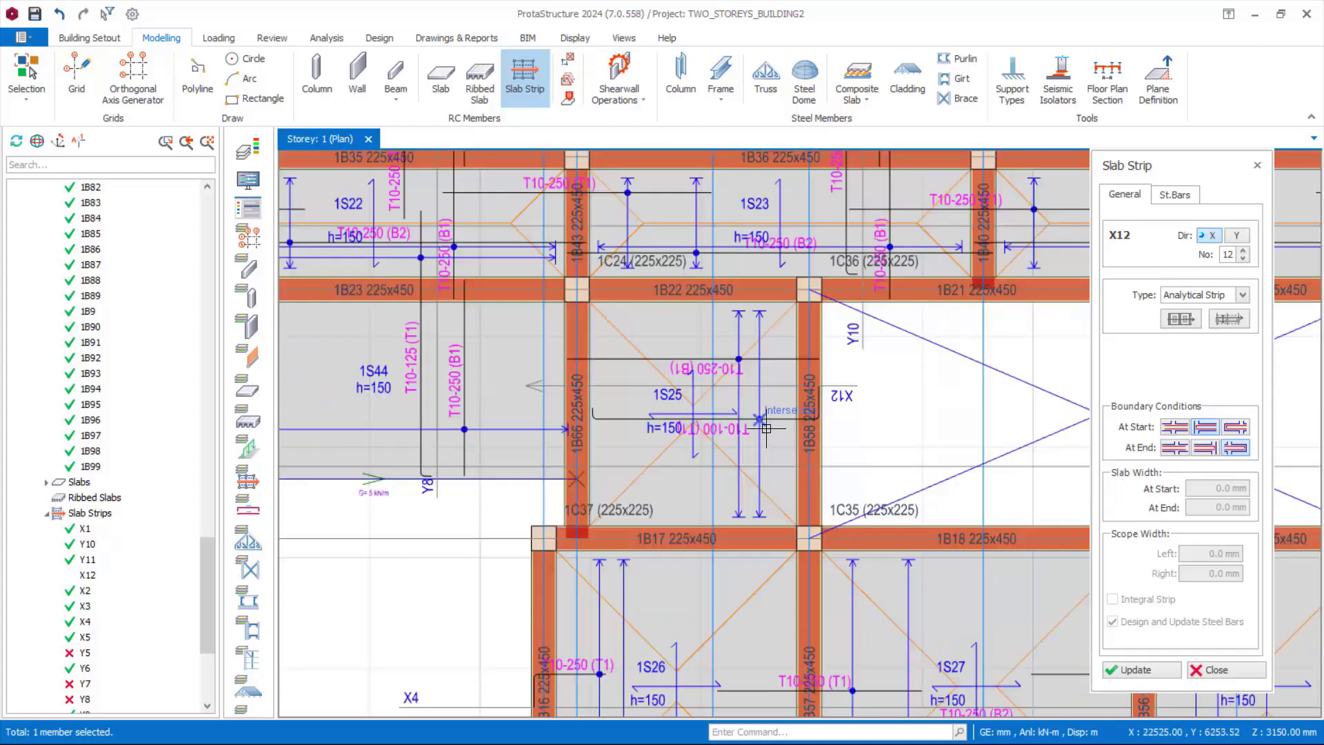
scroll(813, 462, down, 2)
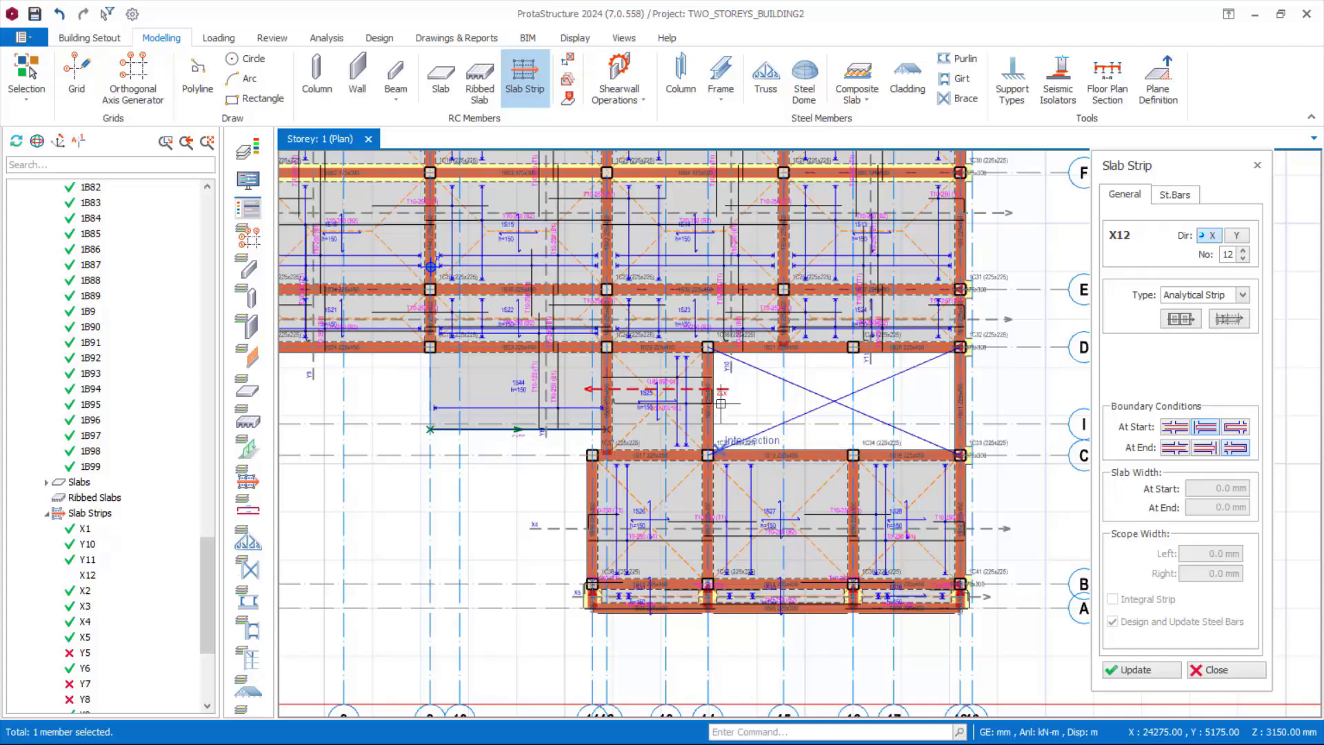
scroll(743, 393, up, 2)
scroll(743, 394, down, 2)
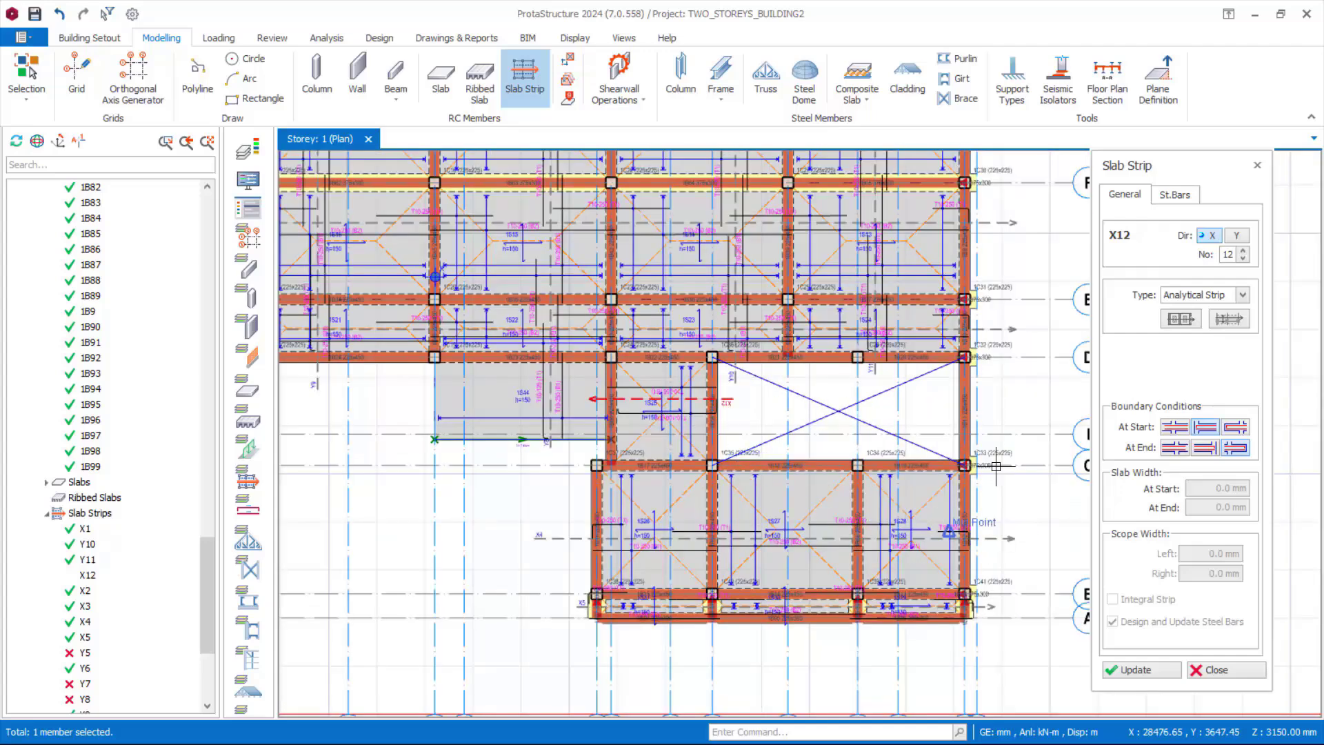
click(1236, 238)
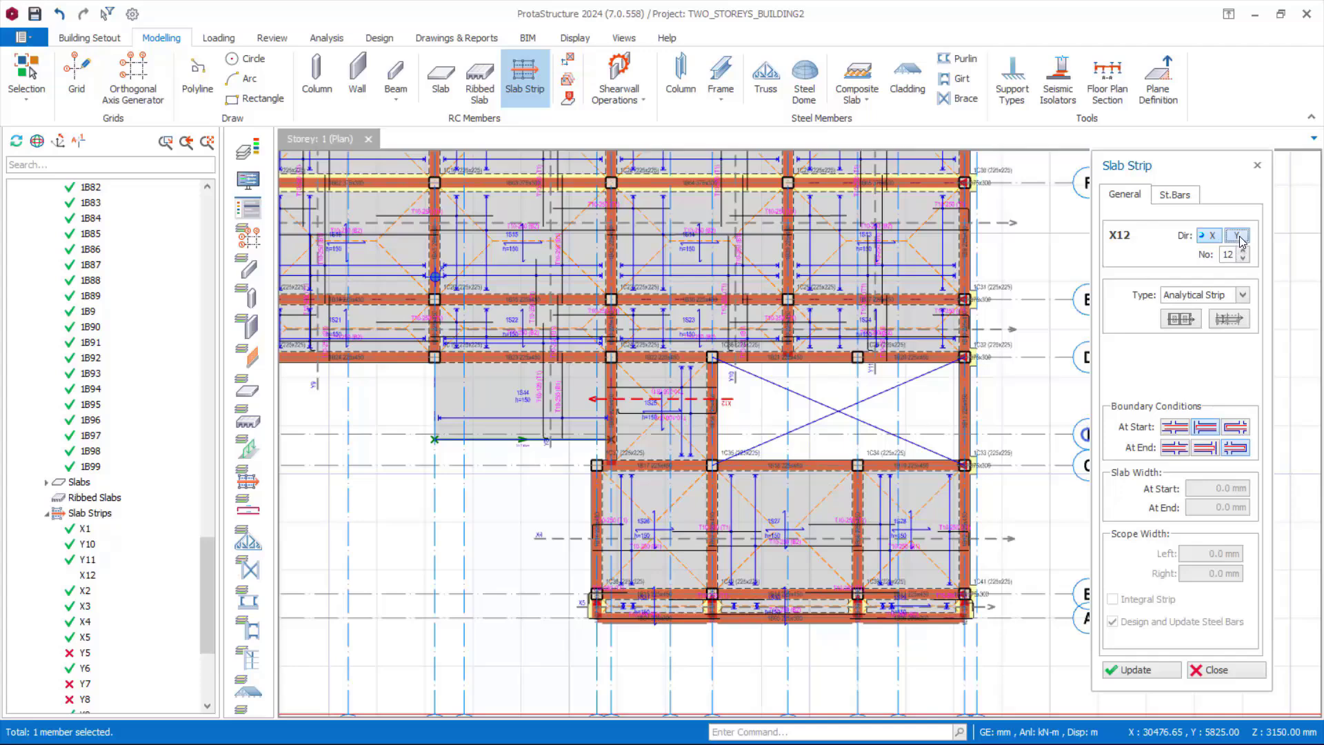
click(1204, 449)
scroll(804, 651, up, 2)
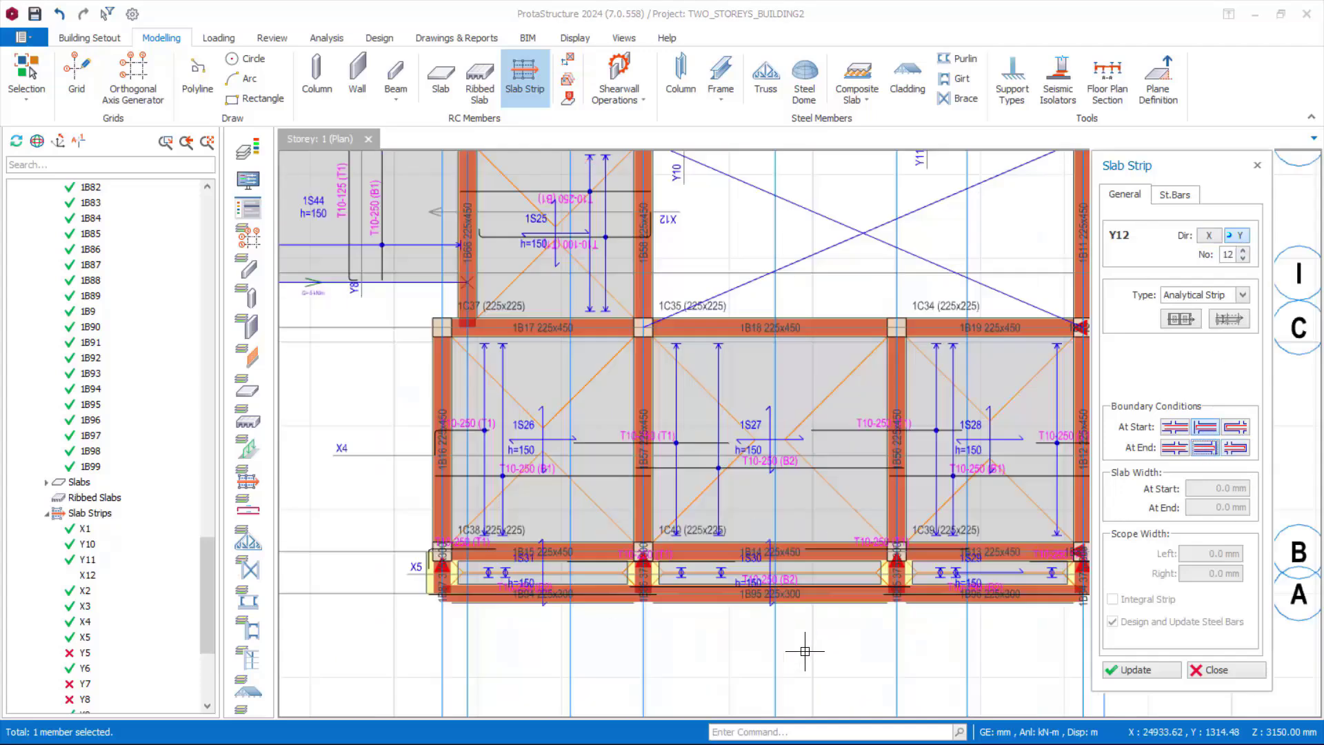
click(739, 631)
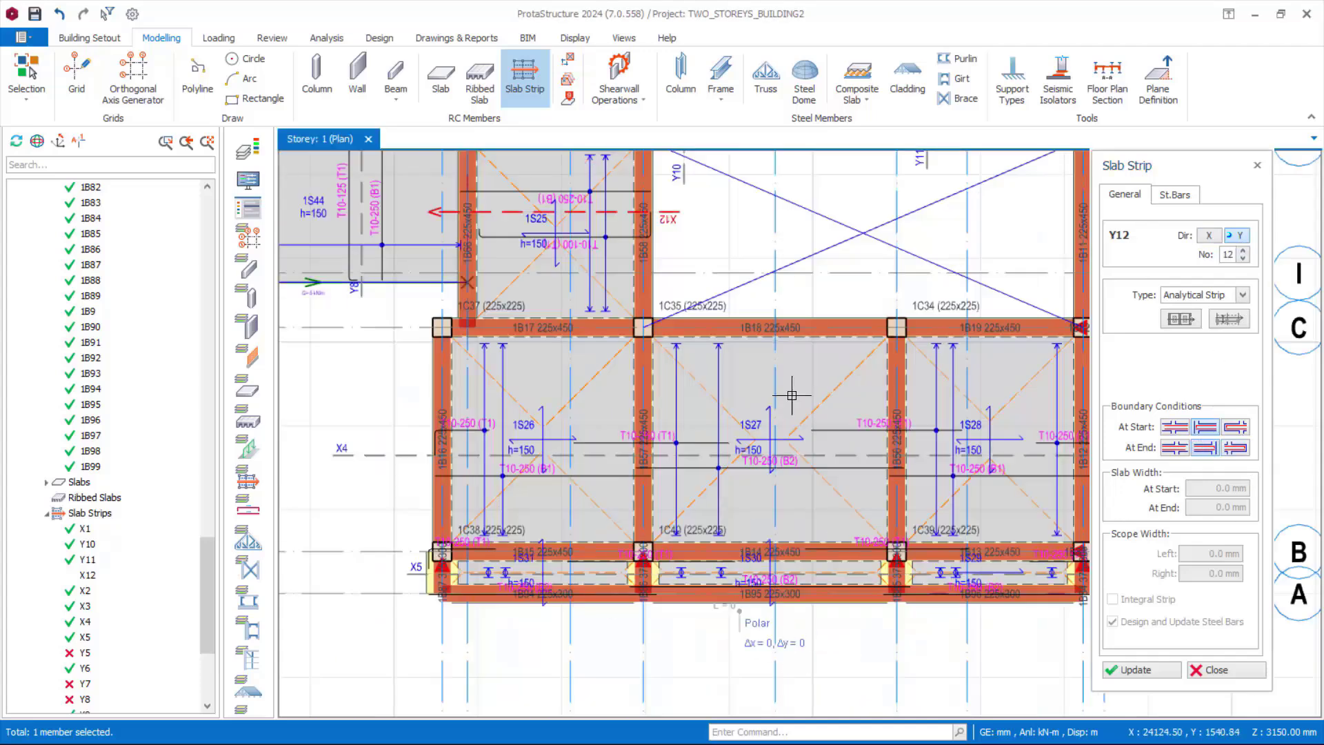
click(749, 295)
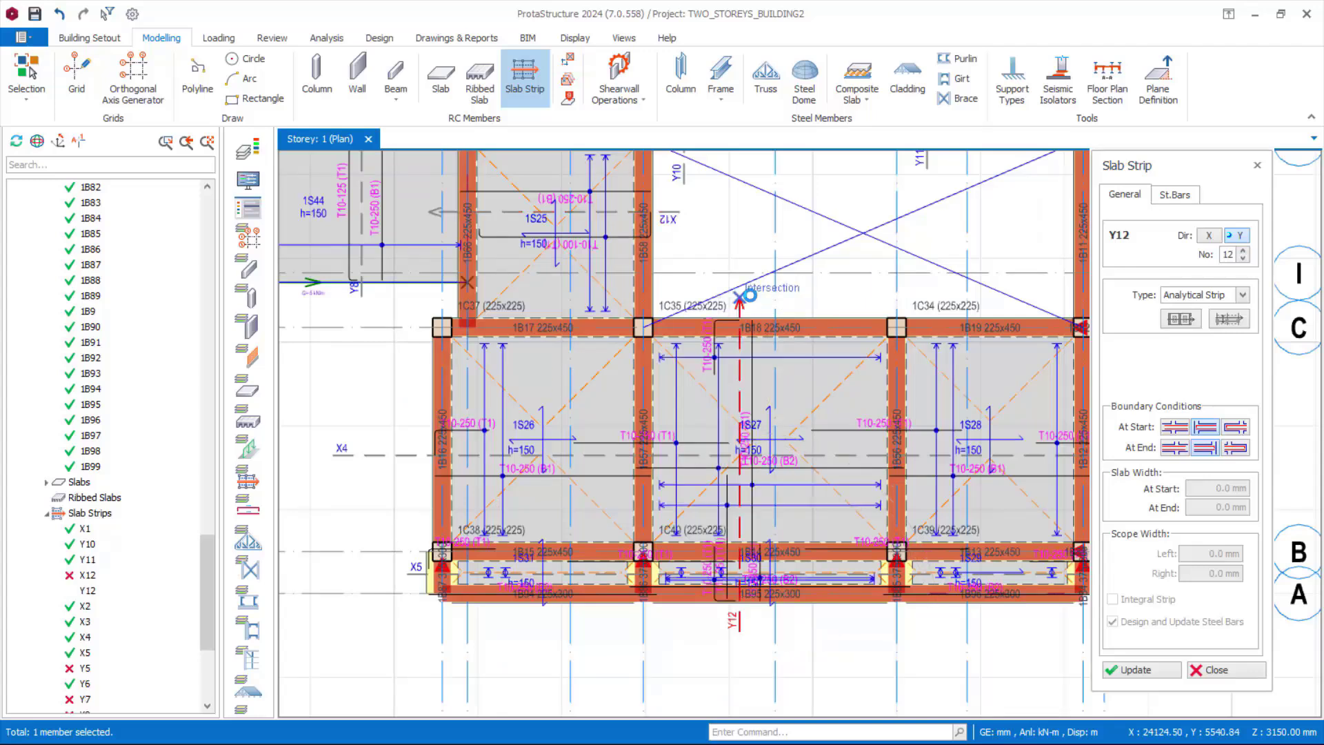
click(990, 616)
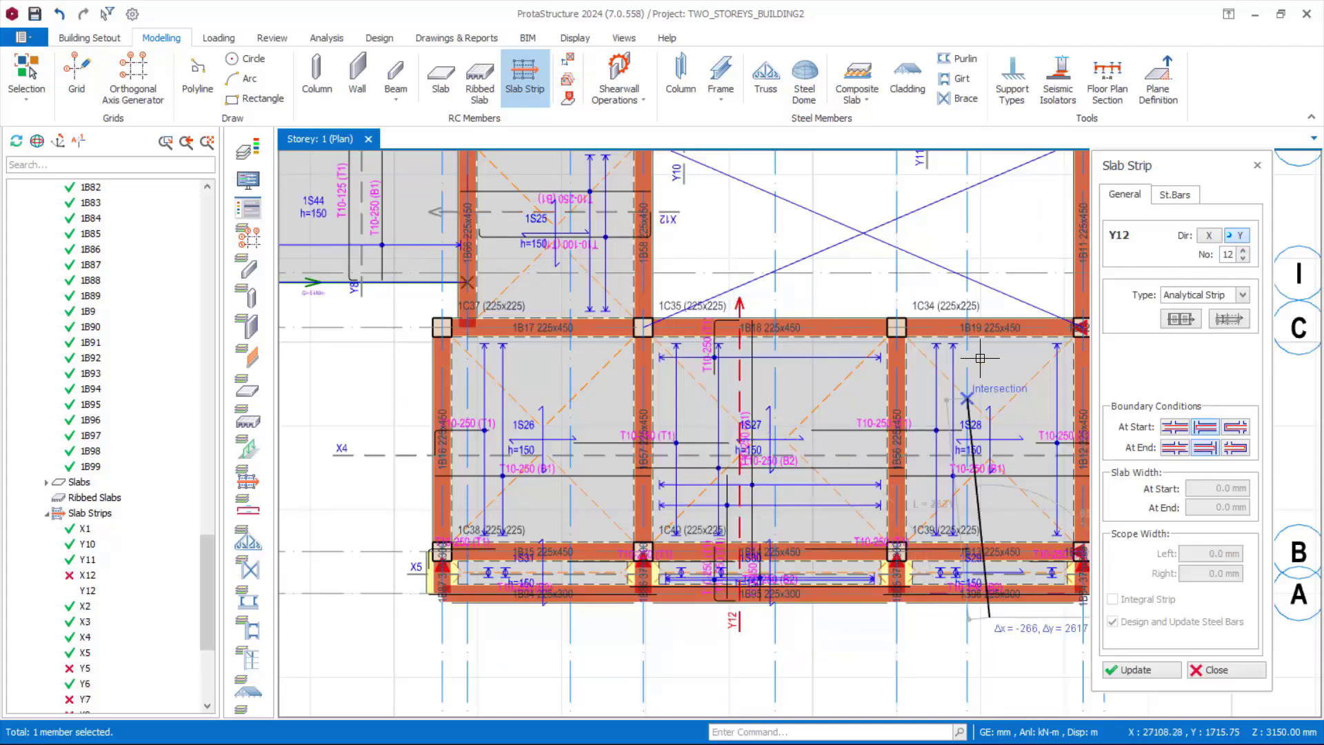
click(986, 293)
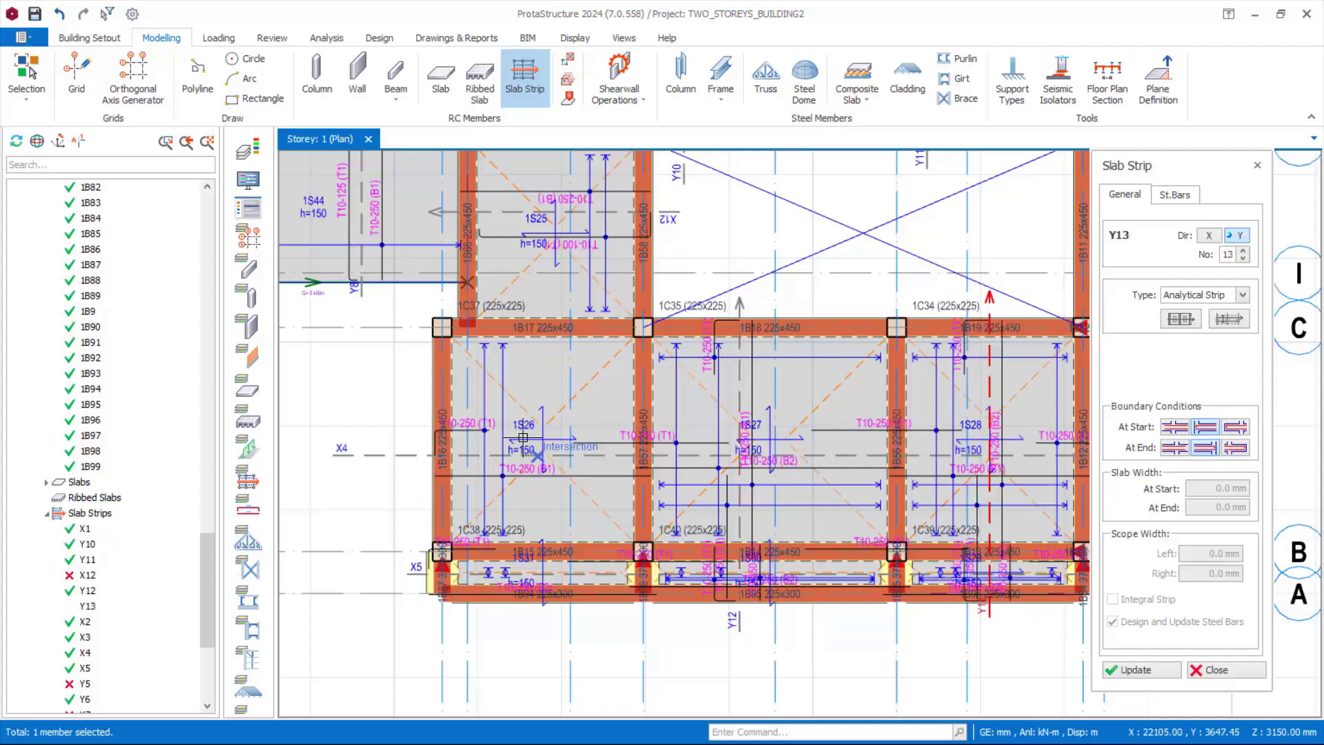
Examine the slab panels and strip layout around slabs 1S25 and 1S26 between axes 11 and 14
scroll(679, 498, down, 1)
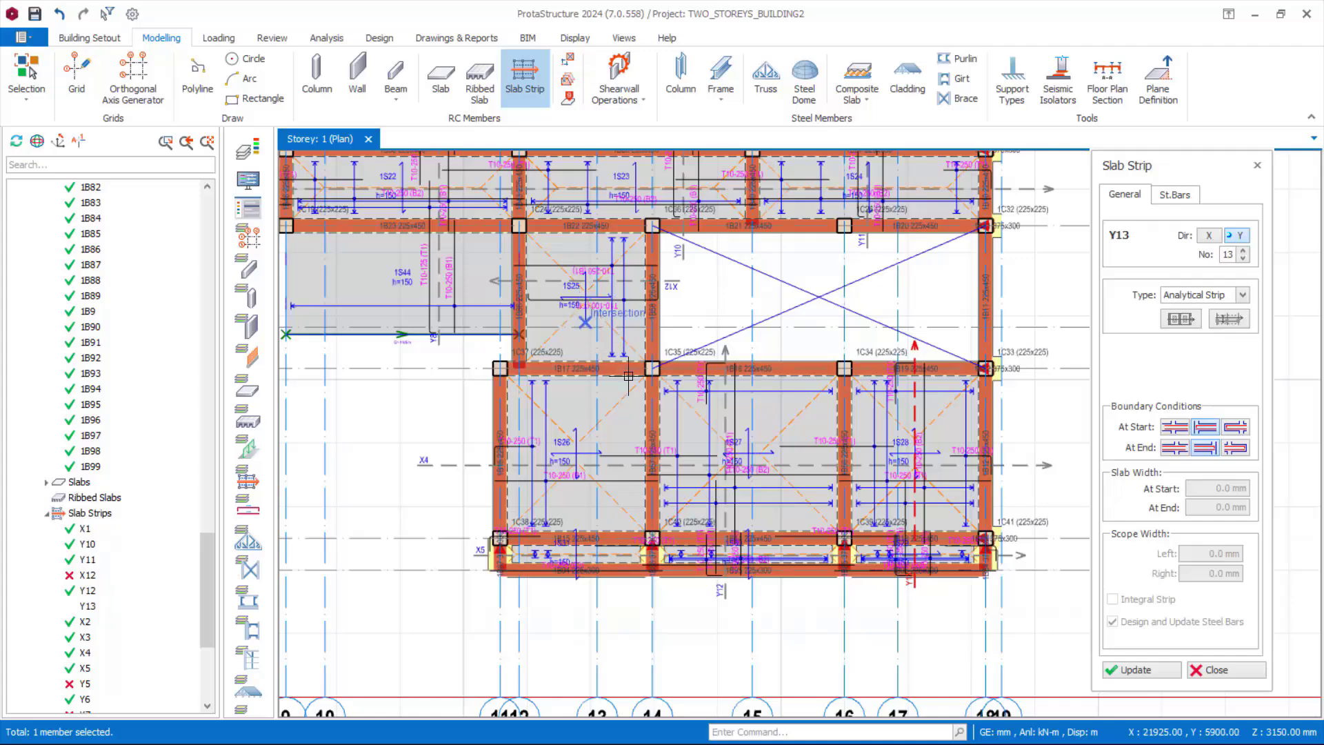
scroll(659, 387, down, 1)
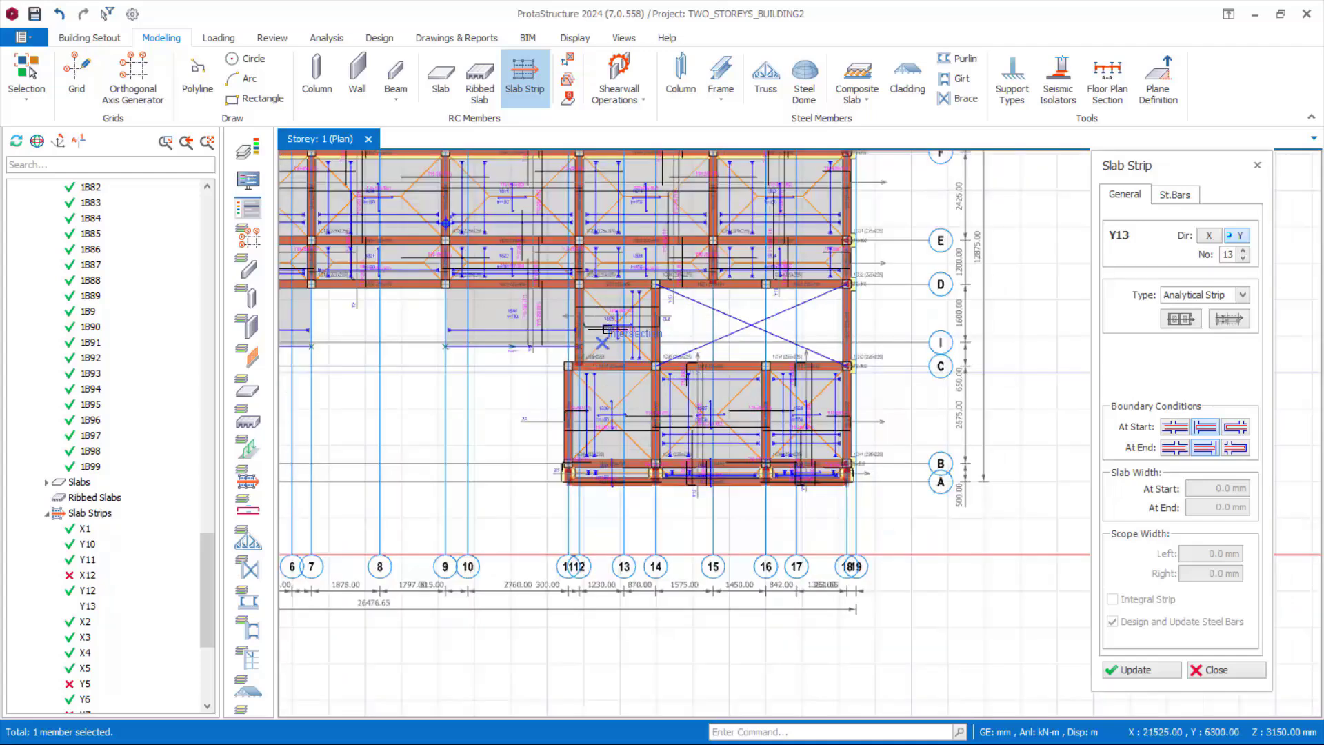
scroll(648, 448, down, 1)
scroll(647, 456, up, 1)
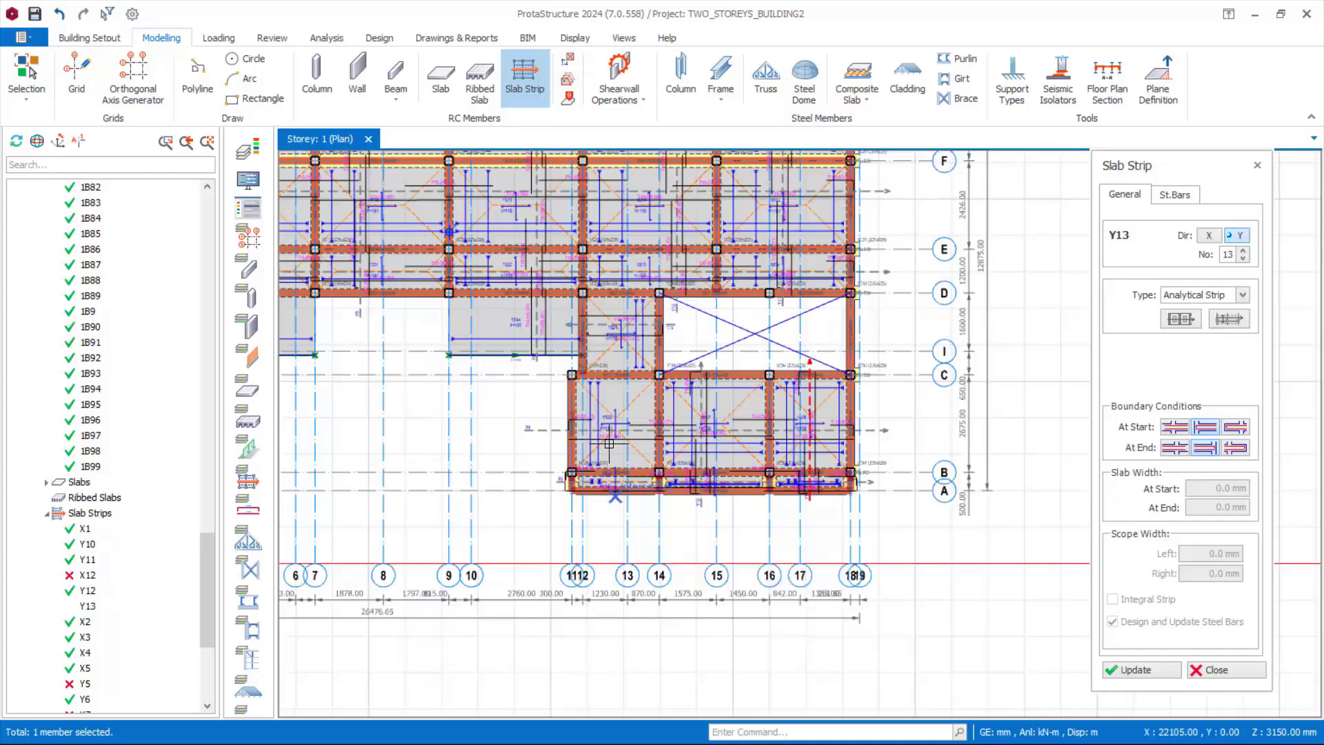
scroll(610, 386, up, 1)
scroll(621, 237, up, 1)
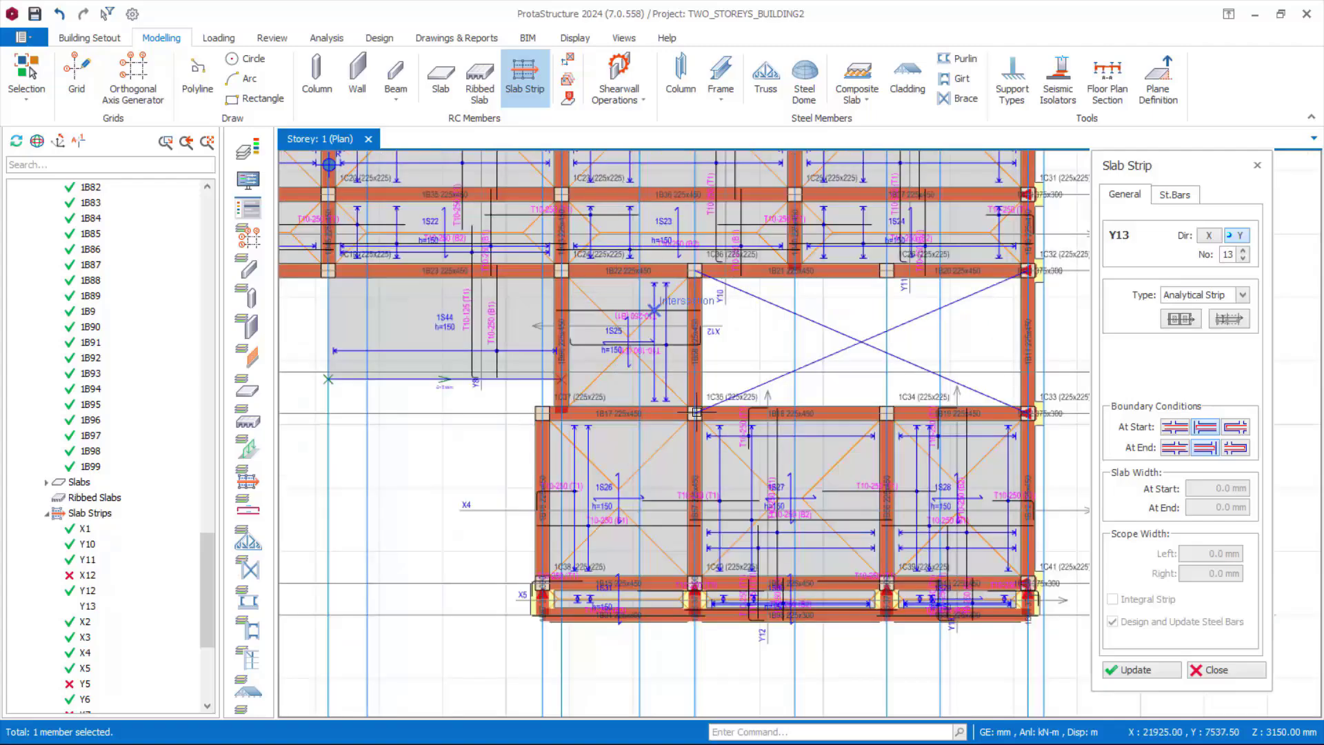
scroll(641, 227, down, 1)
scroll(663, 210, up, 1)
scroll(663, 209, down, 1)
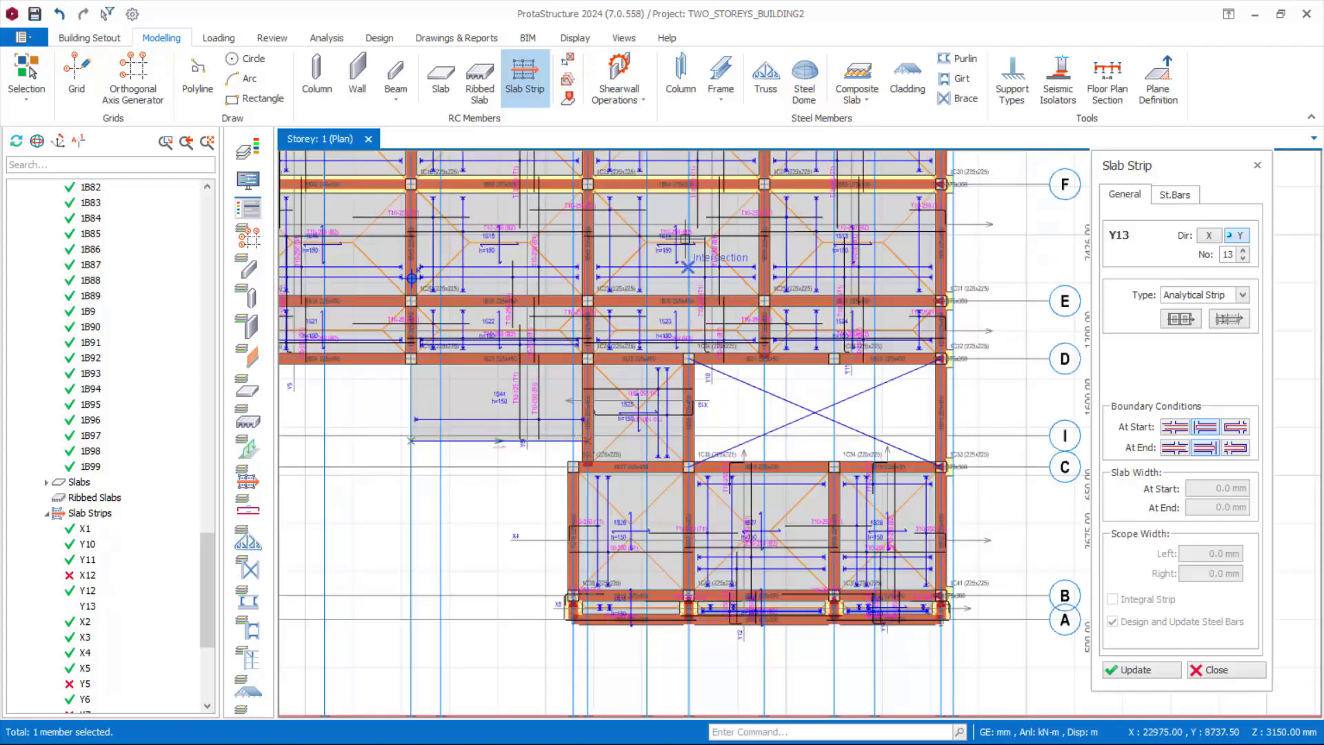
scroll(676, 199, up, 1)
scroll(680, 200, up, 1)
scroll(724, 254, down, 3)
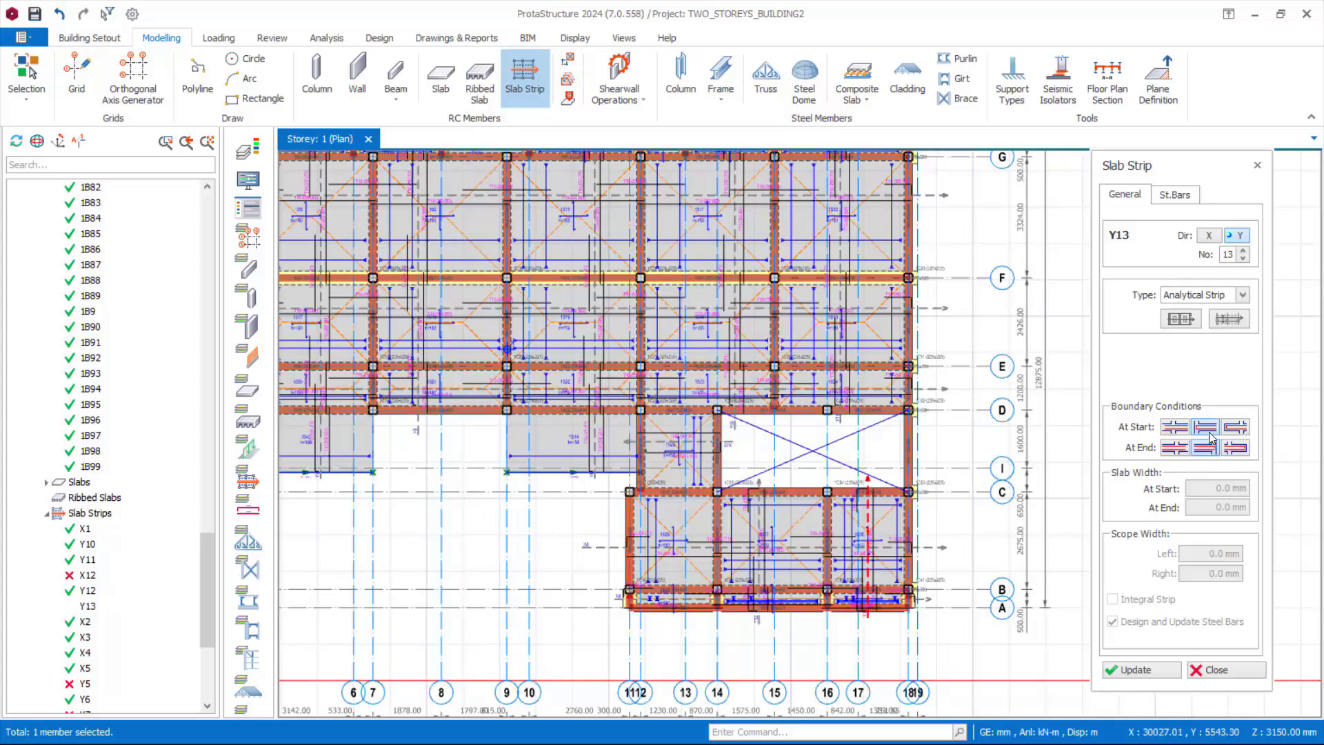
click(1181, 450)
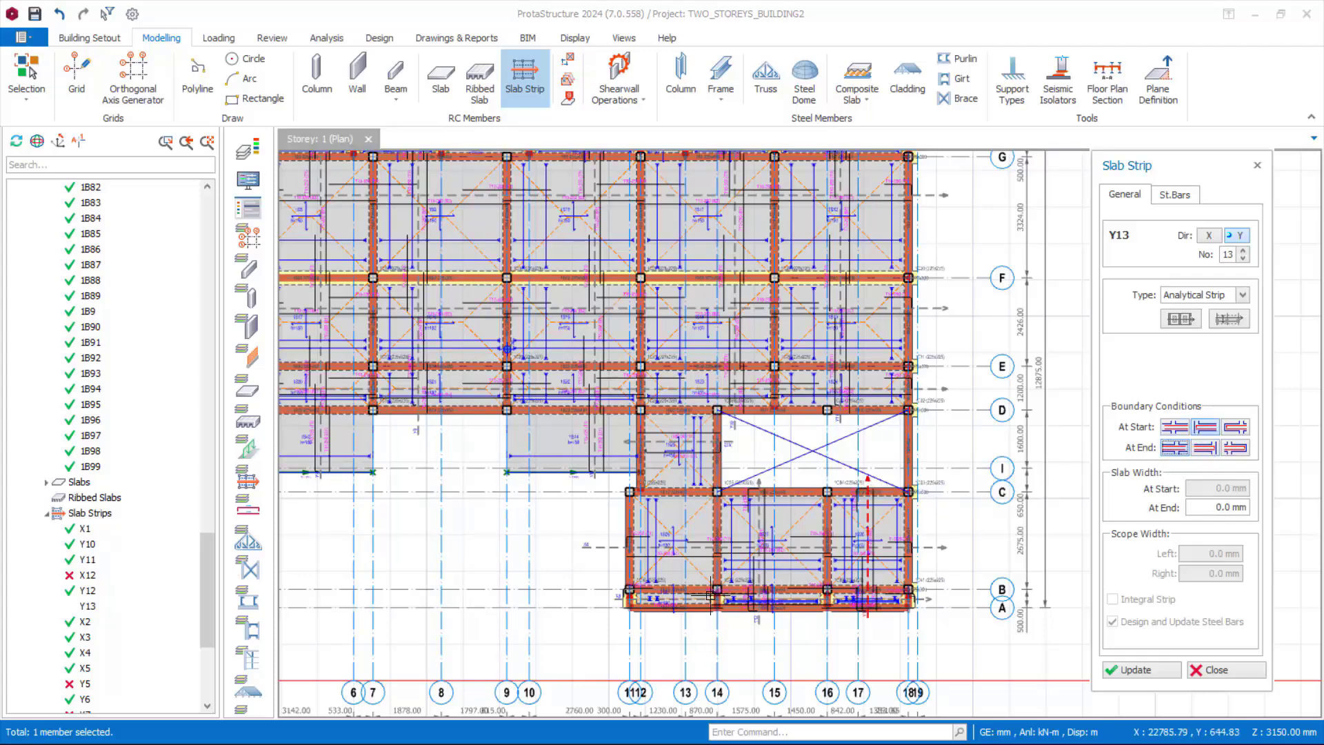
scroll(734, 623, up, 2)
click(638, 658)
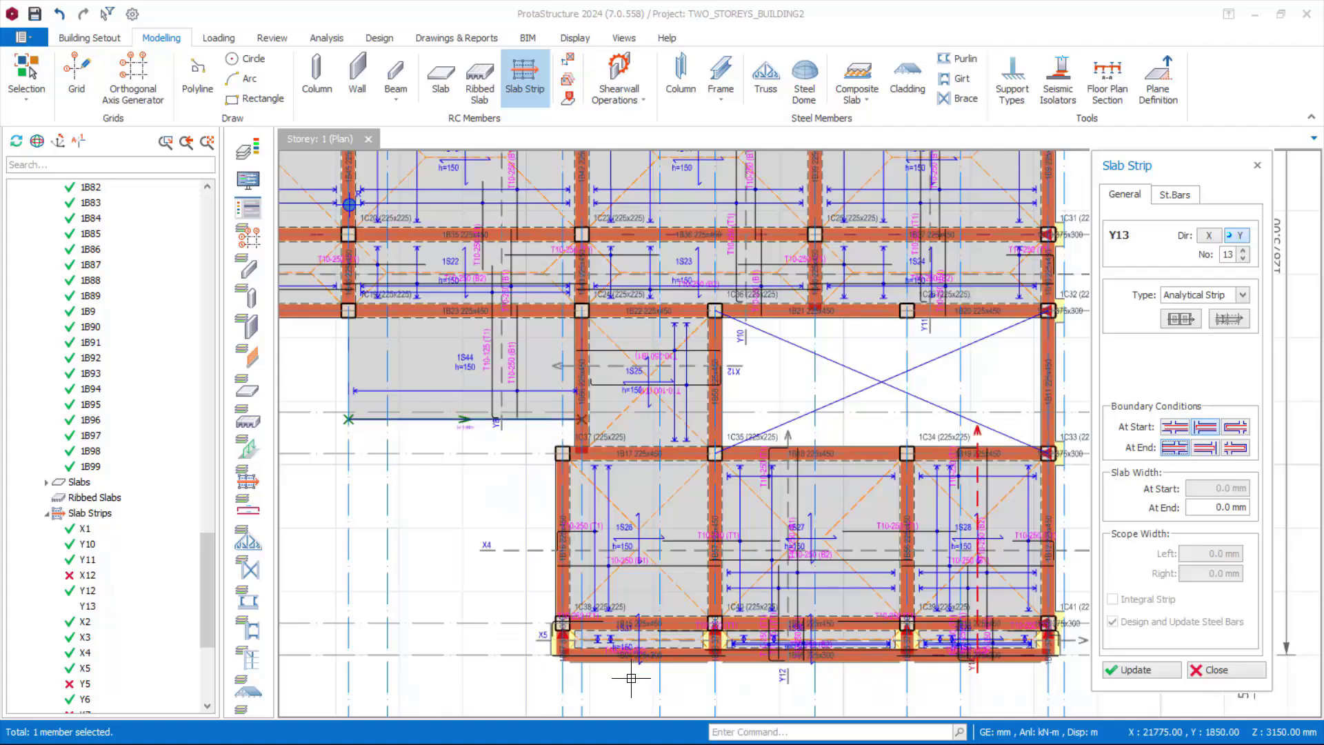
scroll(655, 510, down, 2)
scroll(655, 491, up, 2)
scroll(655, 492, up, 3)
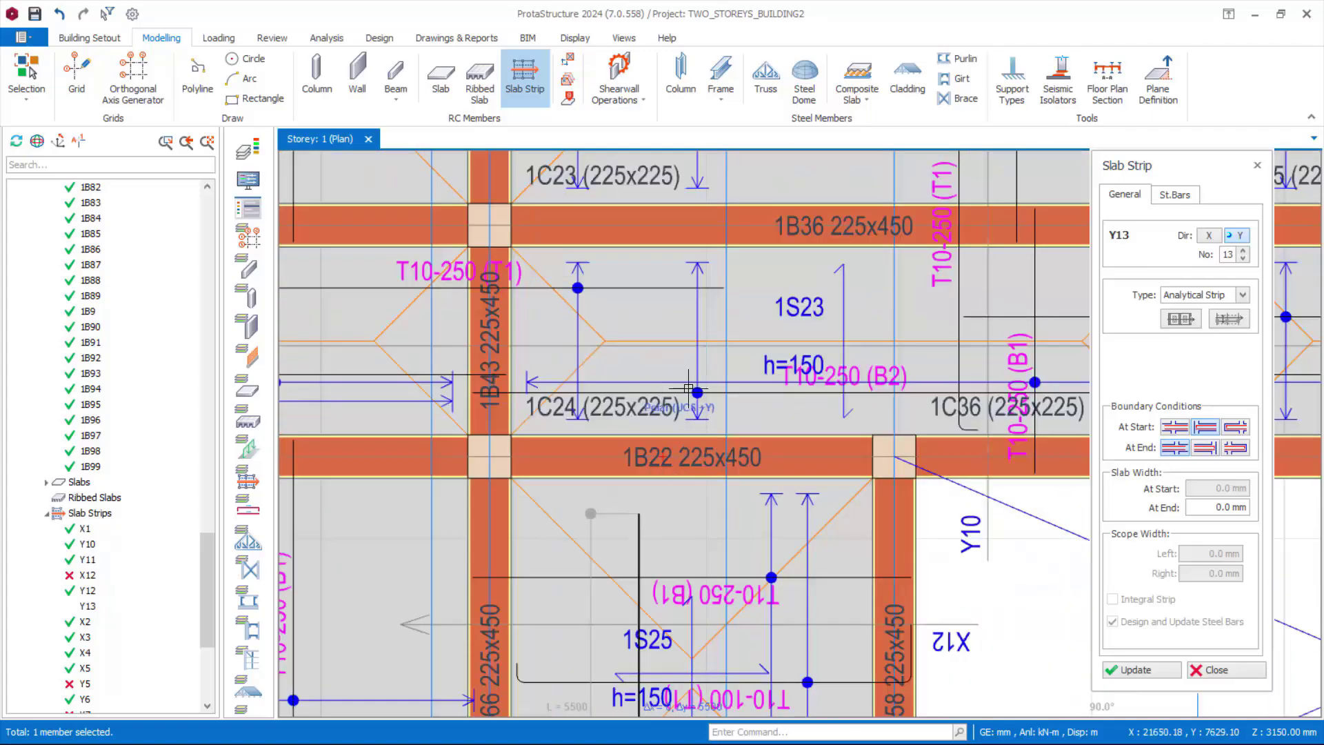
scroll(679, 375, down, 4)
scroll(688, 305, up, 3)
scroll(688, 306, down, 2)
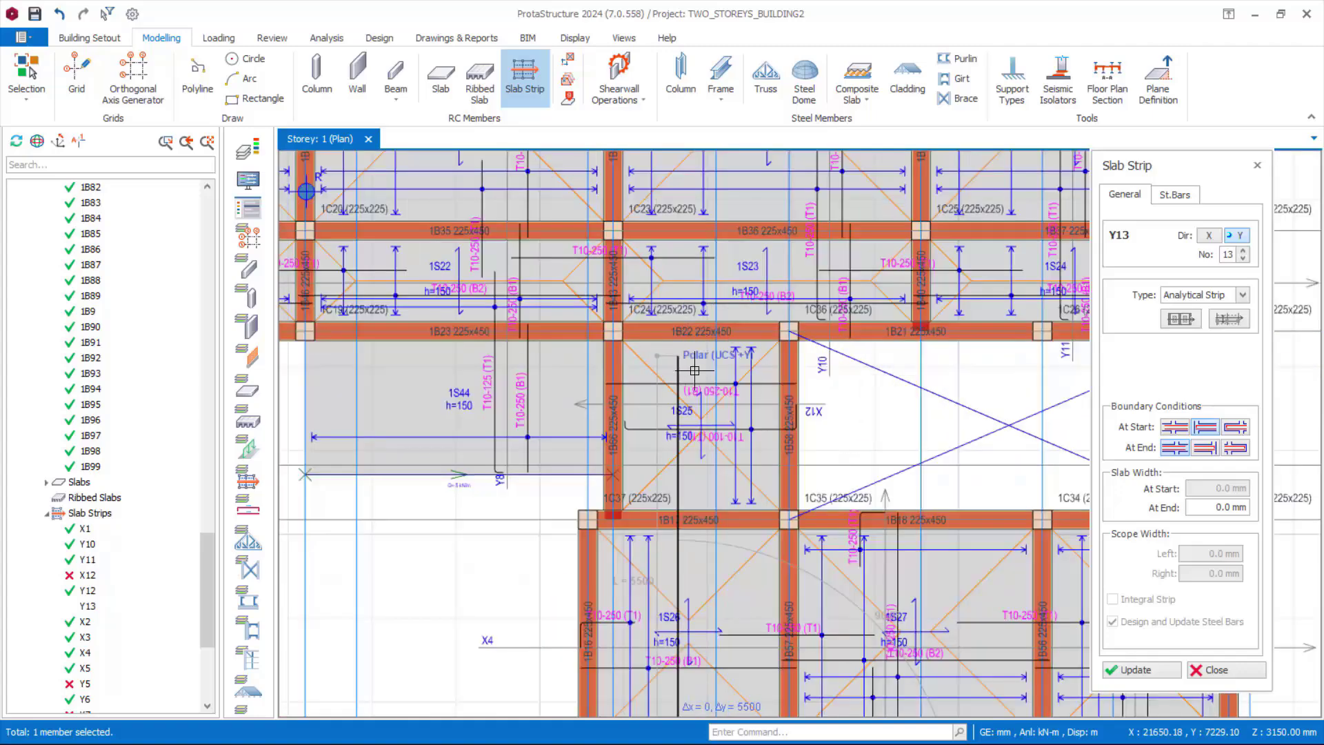
scroll(688, 305, up, 4)
scroll(694, 369, down, 4)
scroll(695, 369, up, 1)
scroll(695, 369, down, 2)
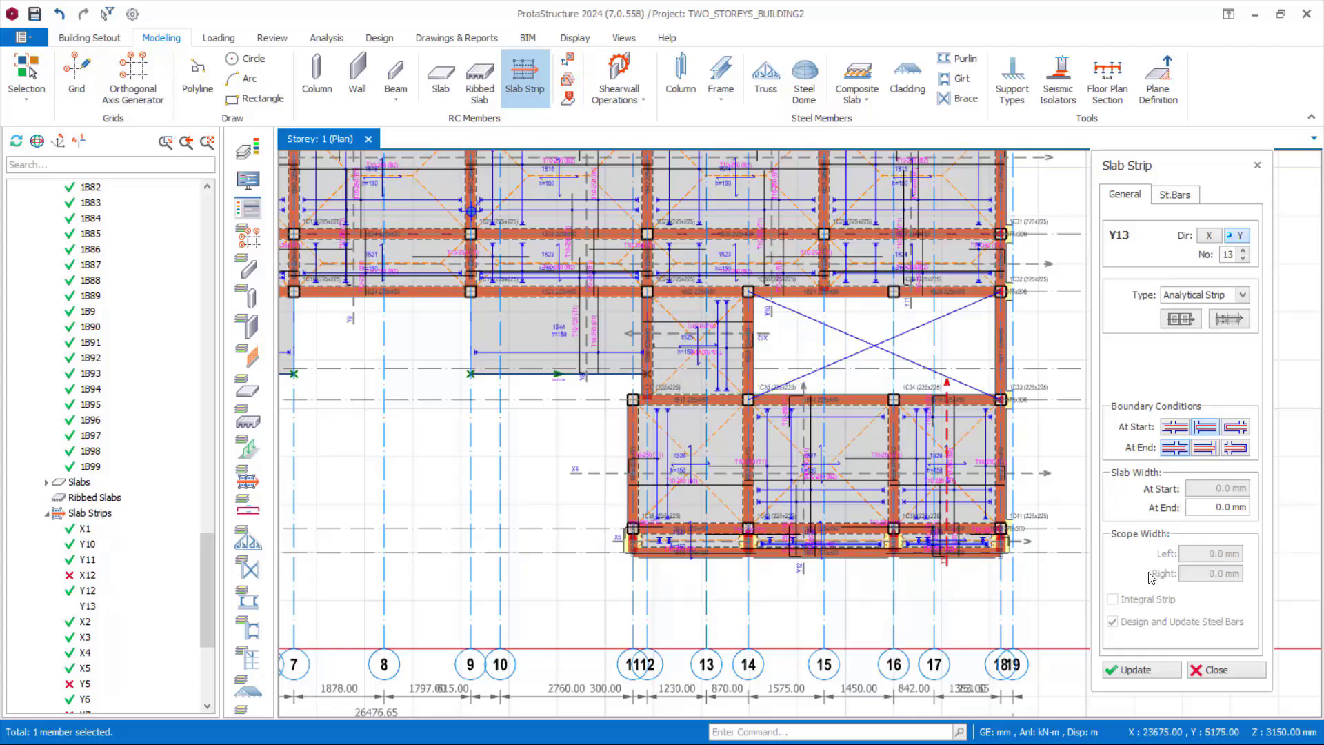
Leave the slab strip command and save the project
click(1207, 670)
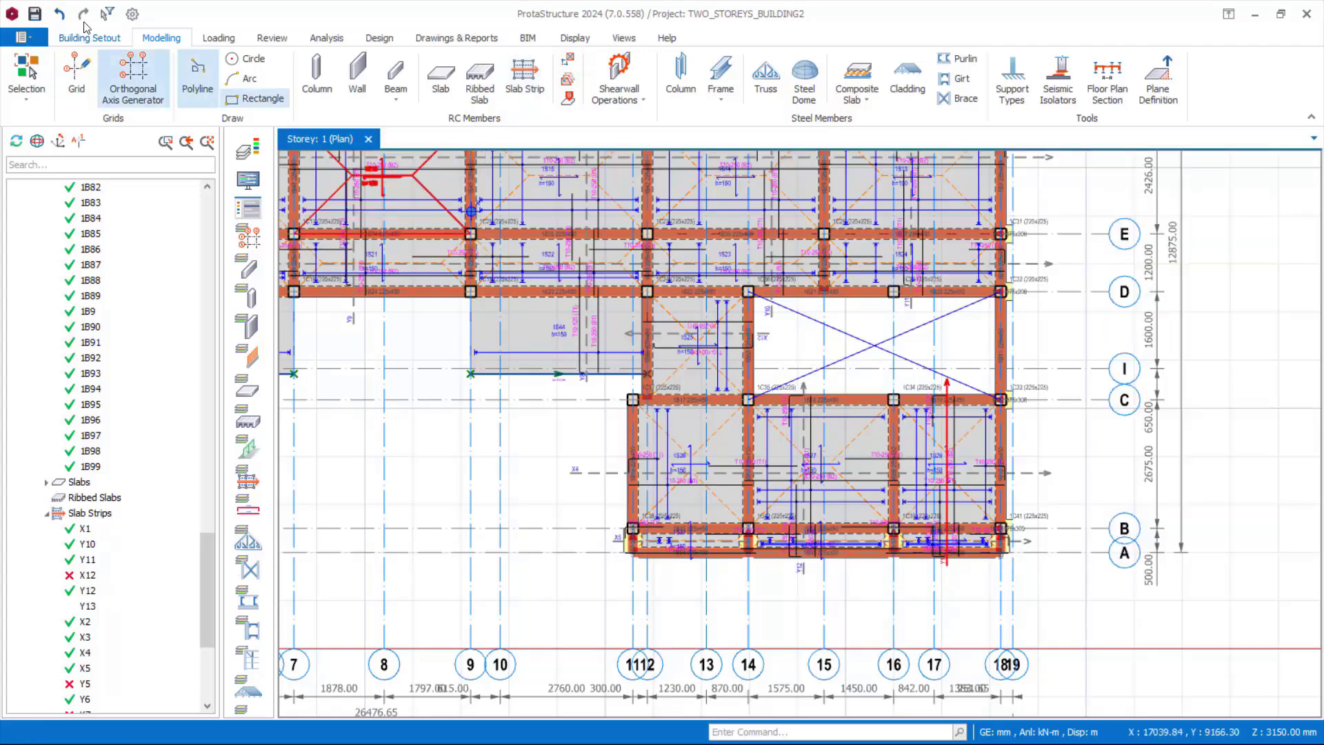
click(34, 14)
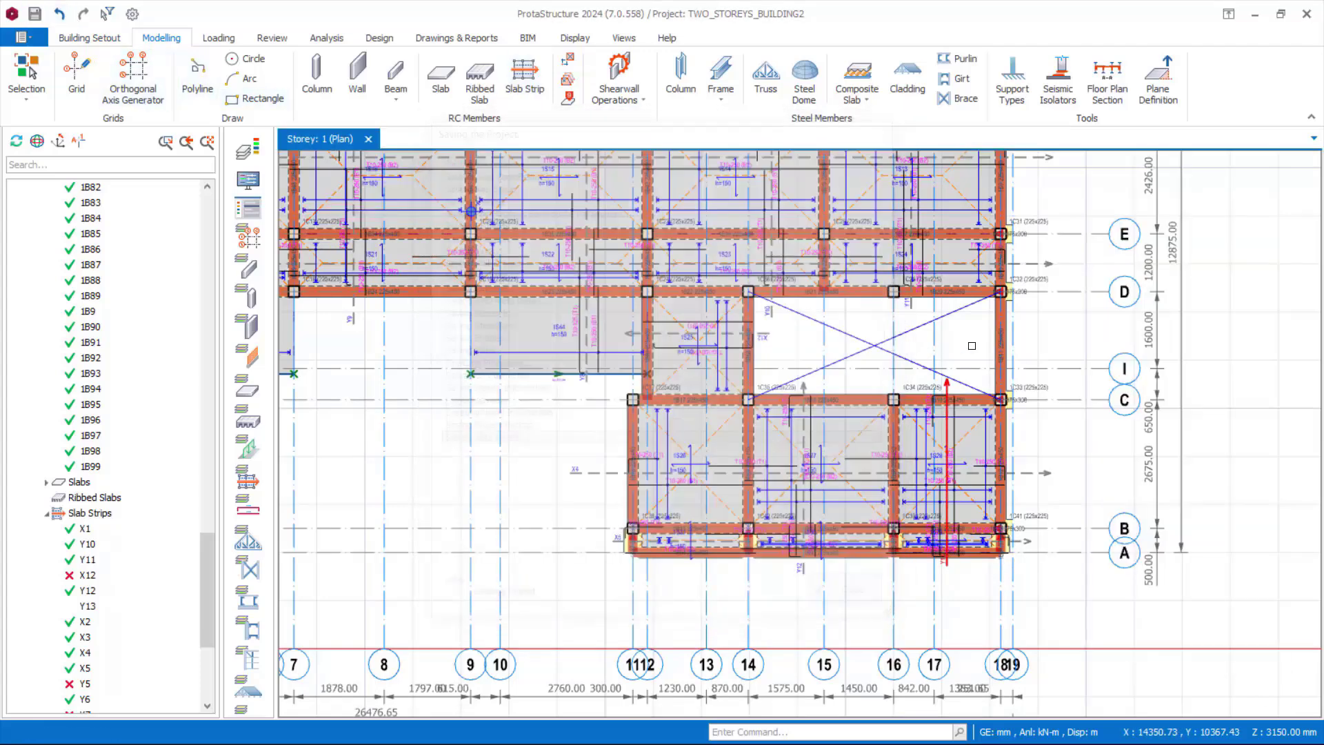
Draw a Y-direction analytical strip about 6300 mm long through slabs 1S26 and 1S25 past axis D, using the second start and third end boundary conditions
scroll(559, 237, up, 1)
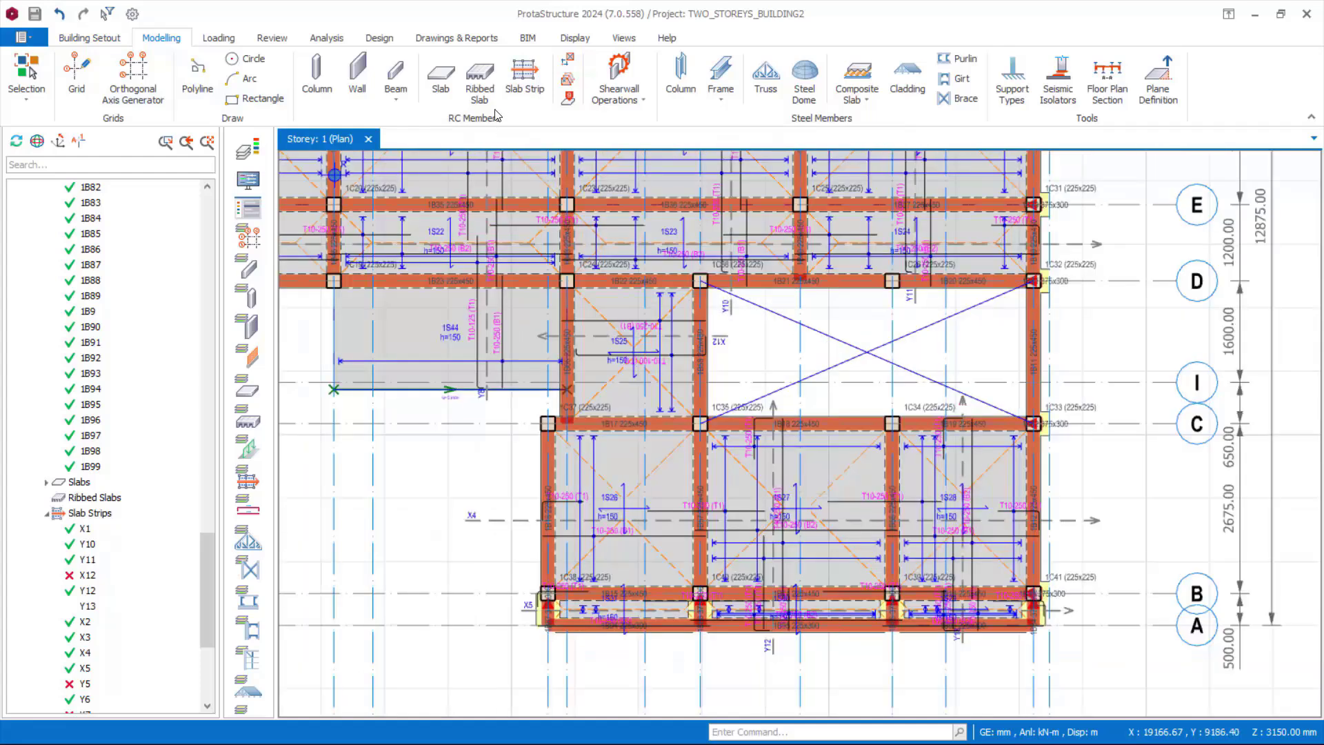
click(524, 78)
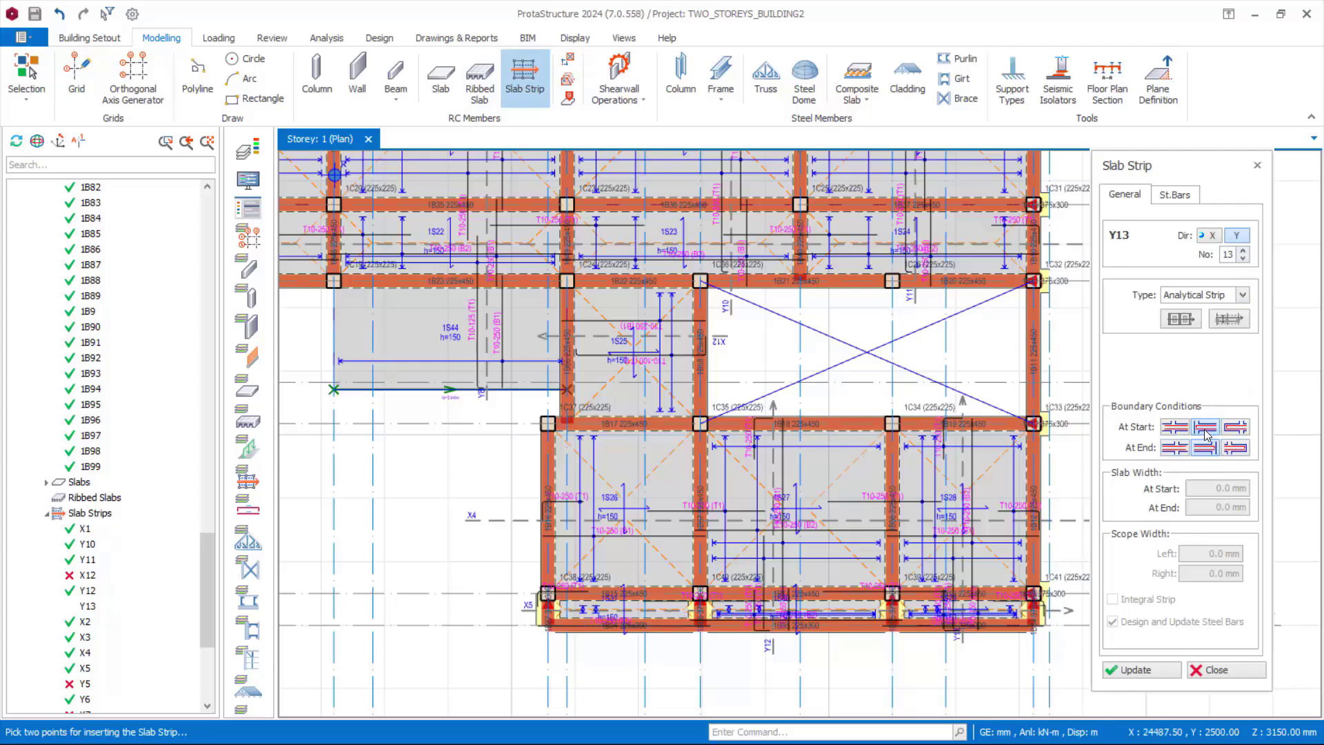
click(1235, 447)
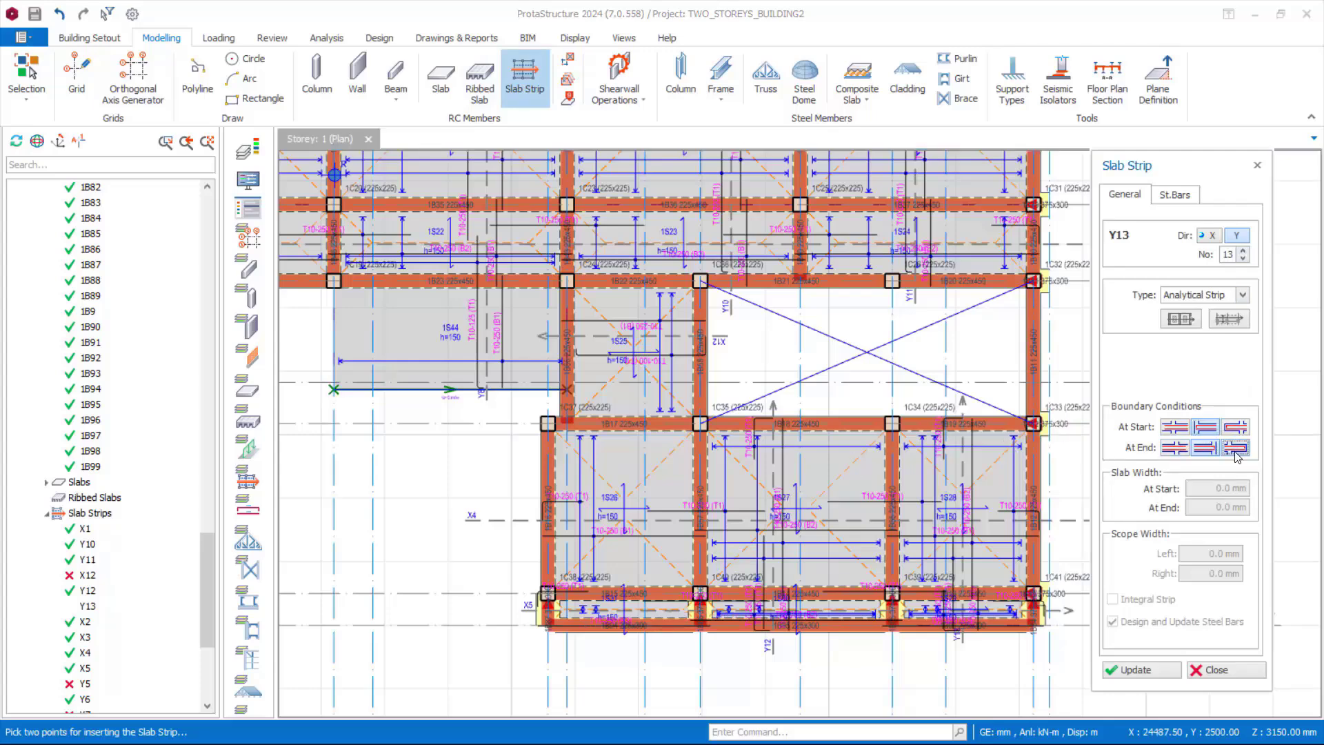
click(618, 638)
scroll(635, 249, up, 2)
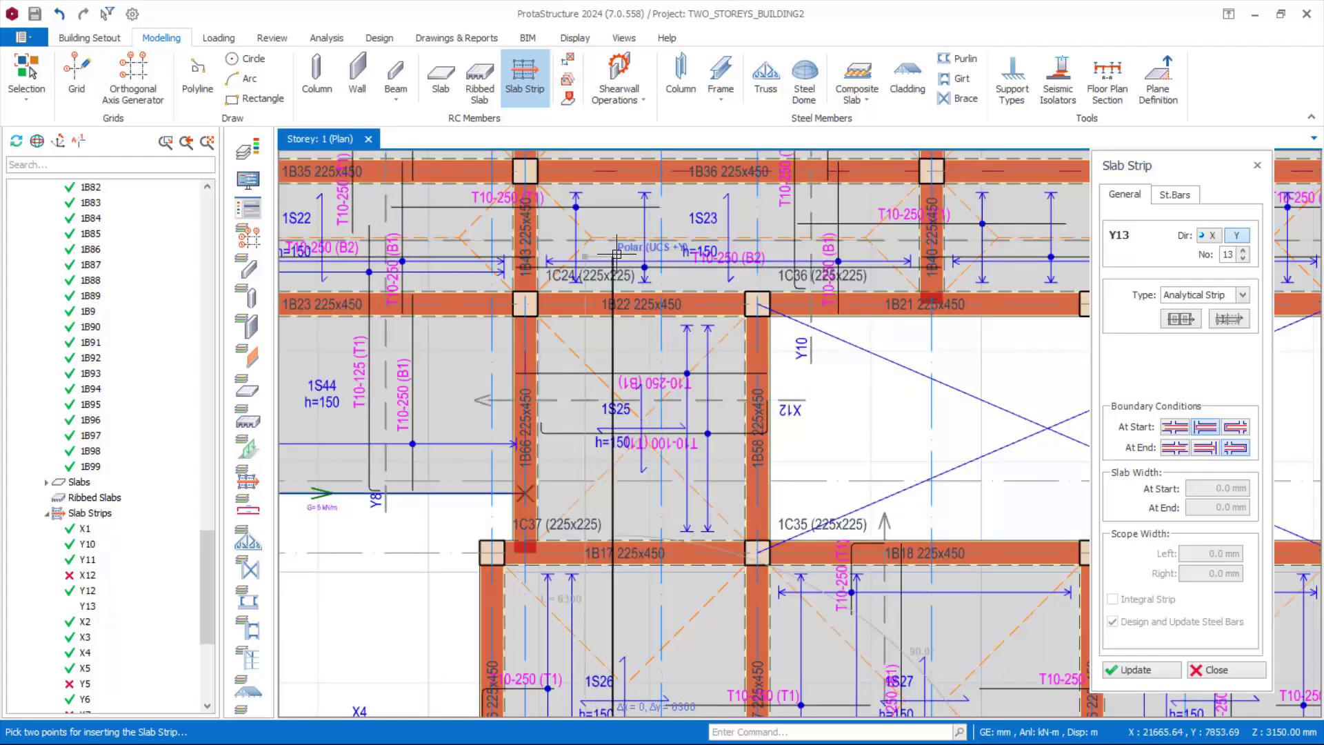
click(616, 254)
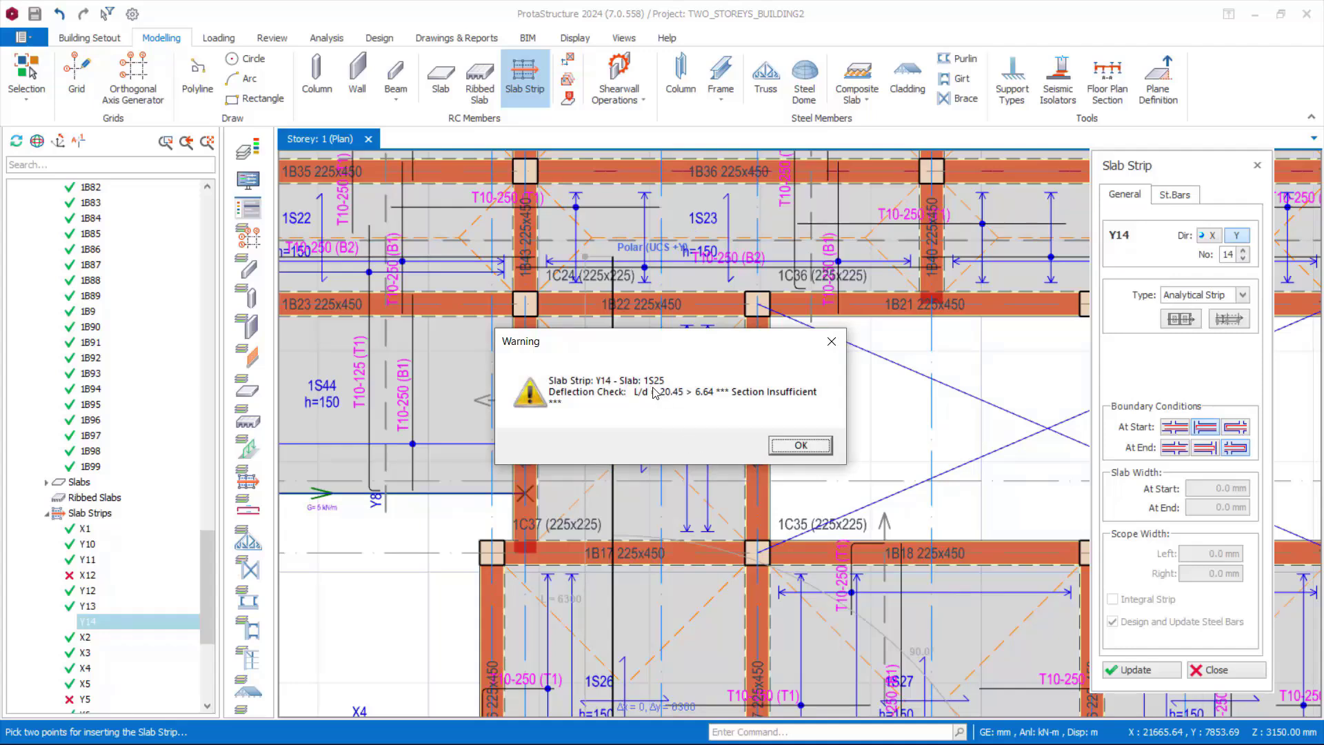
click(804, 446)
scroll(640, 423, up, 2)
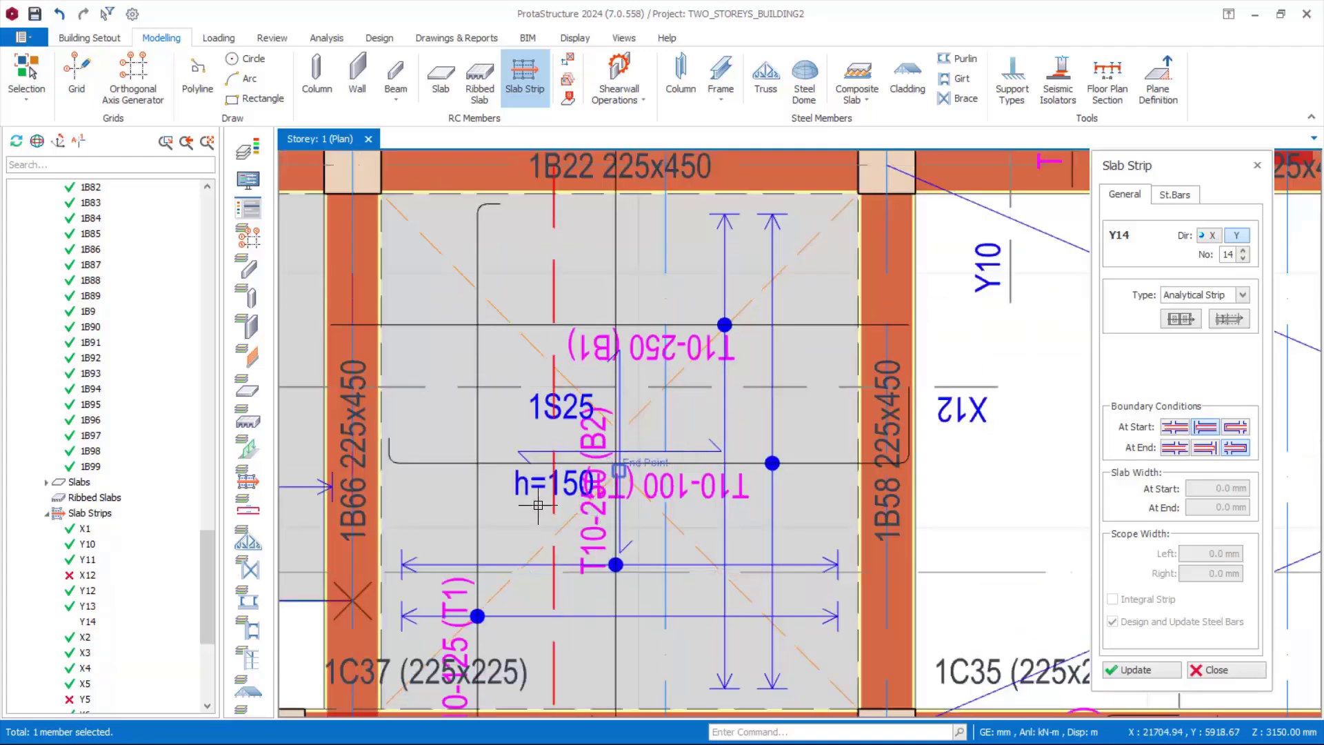
Leave the slab strip command and examine the strips and slab reinforcement around slab 1S25
scroll(620, 337, down, 2)
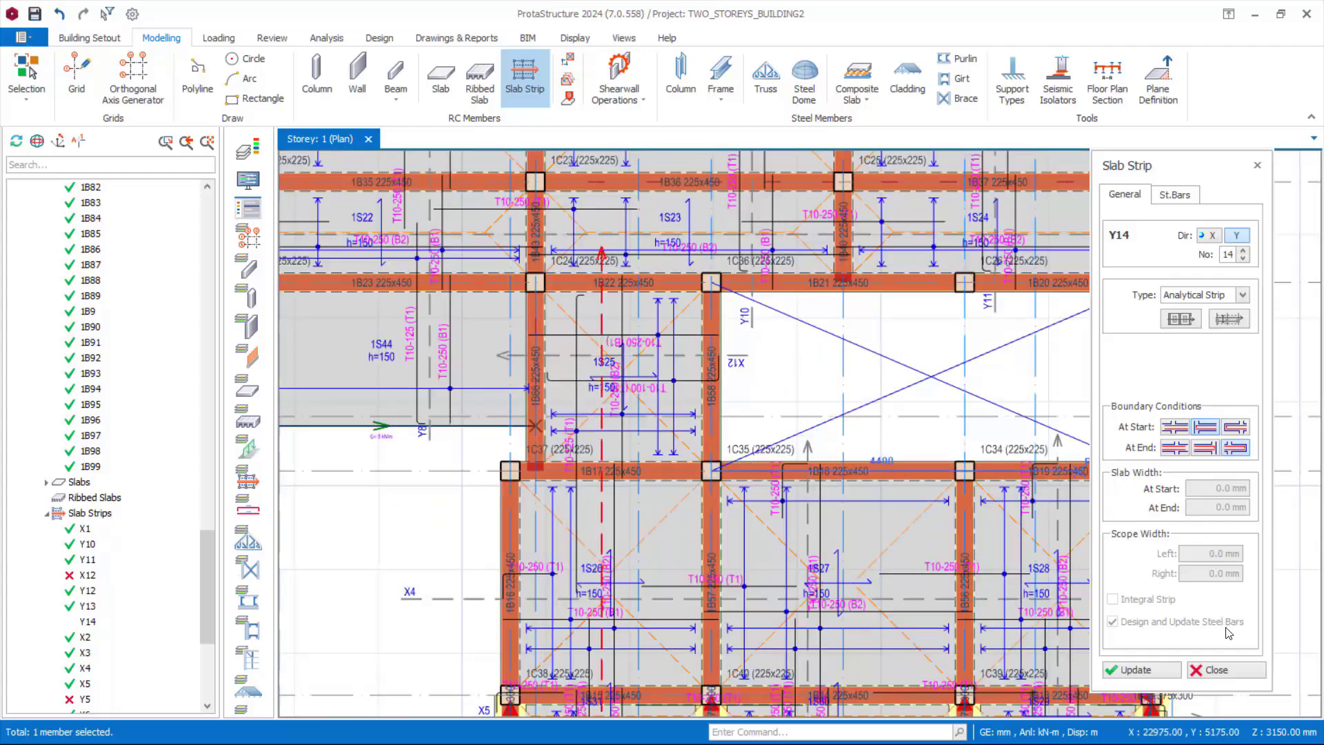
scroll(735, 490, down, 1)
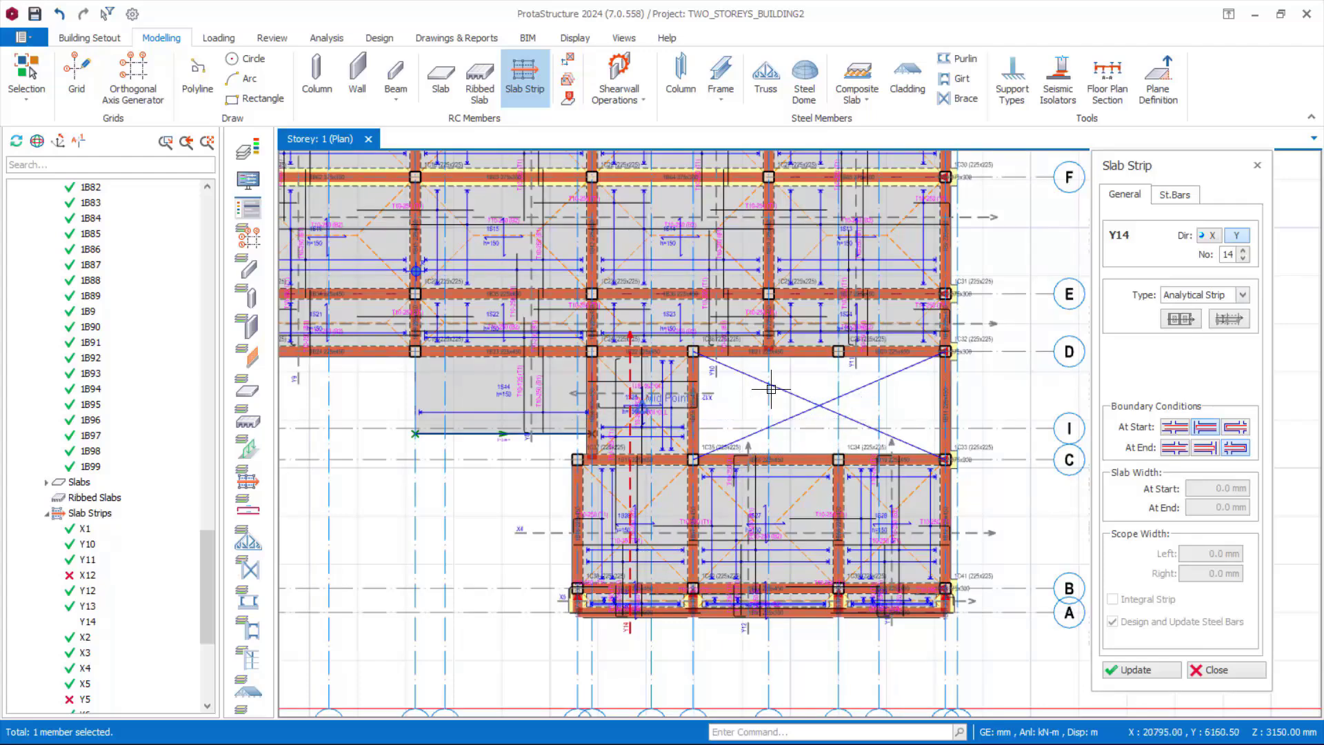
click(1215, 670)
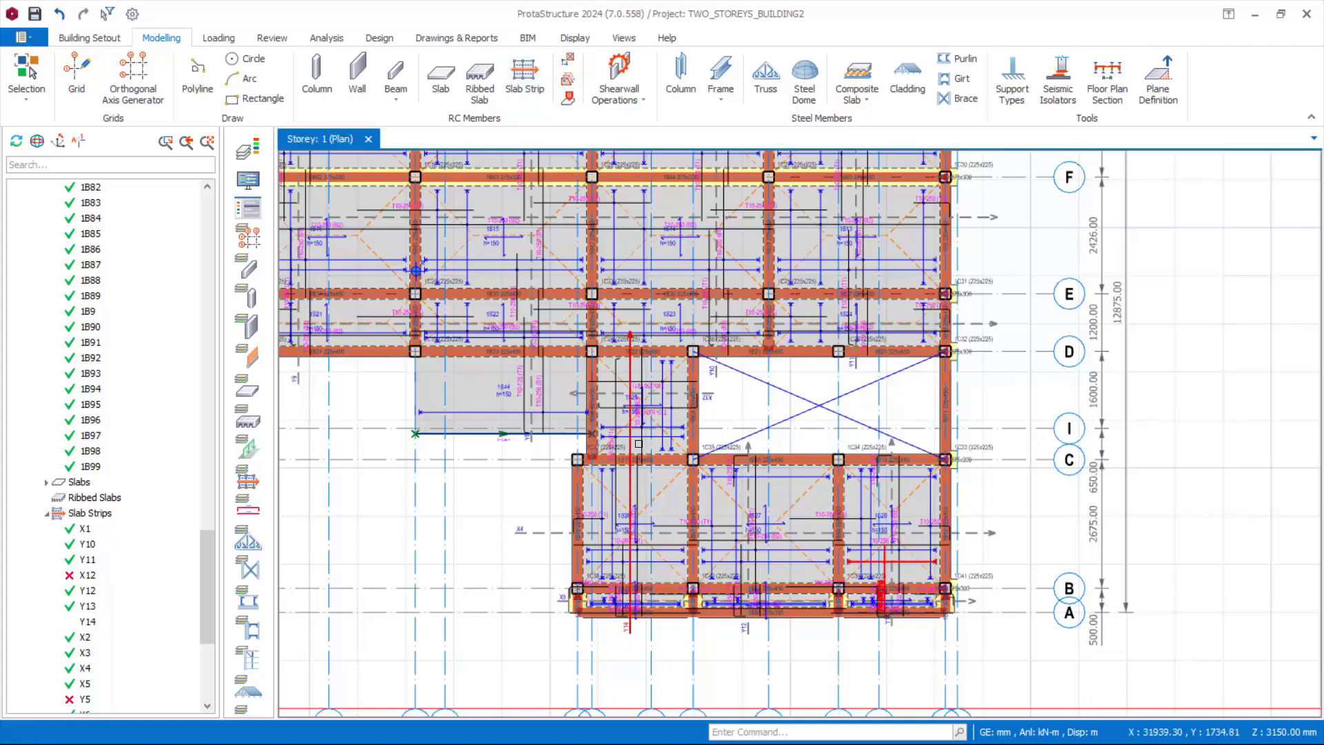
scroll(793, 414, up, 1)
scroll(793, 414, down, 1)
scroll(813, 482, up, 2)
scroll(813, 482, down, 1)
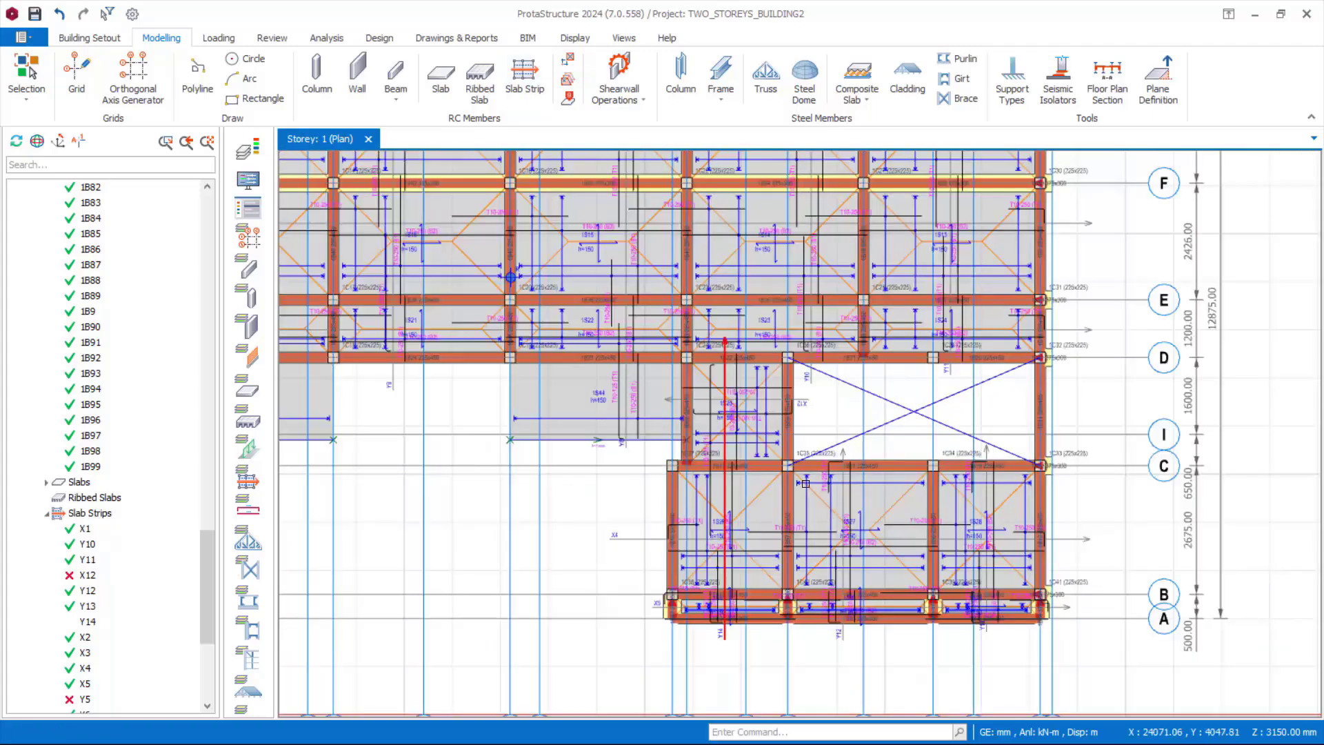
scroll(834, 469, up, 3)
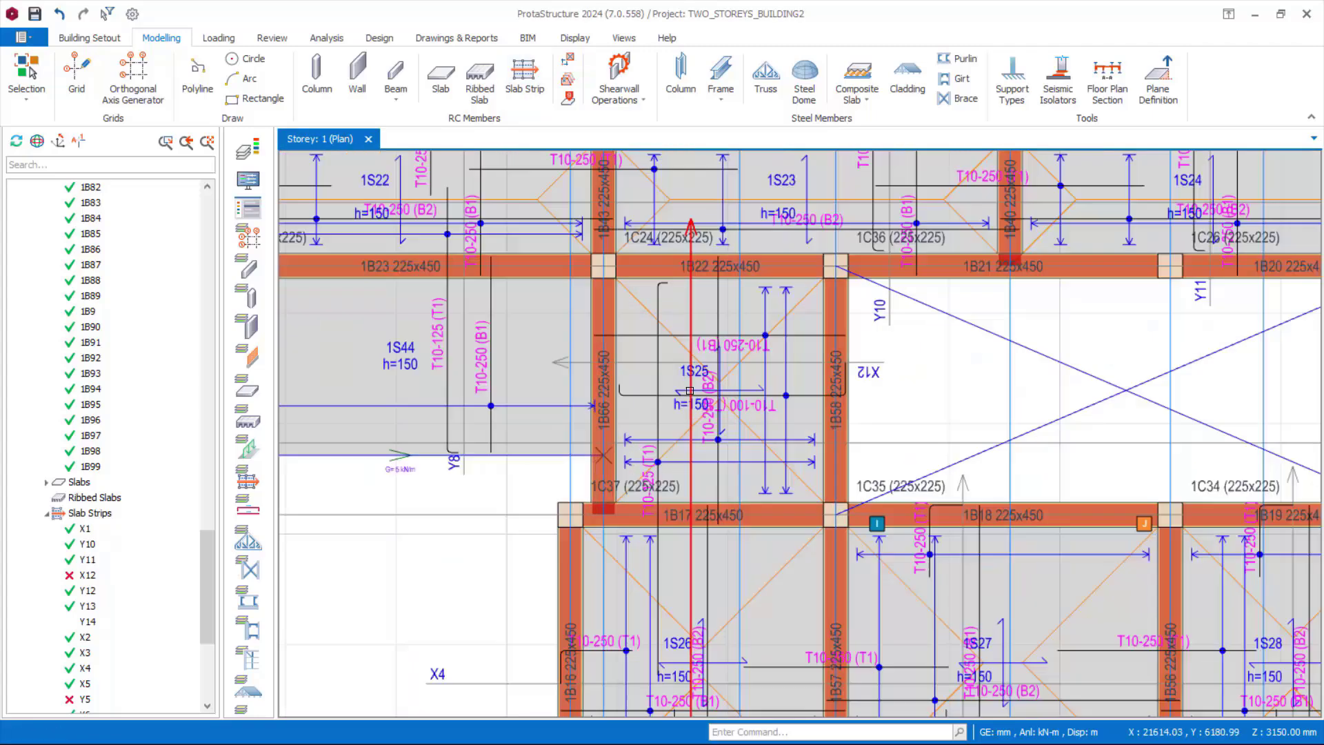
scroll(674, 445, up, 1)
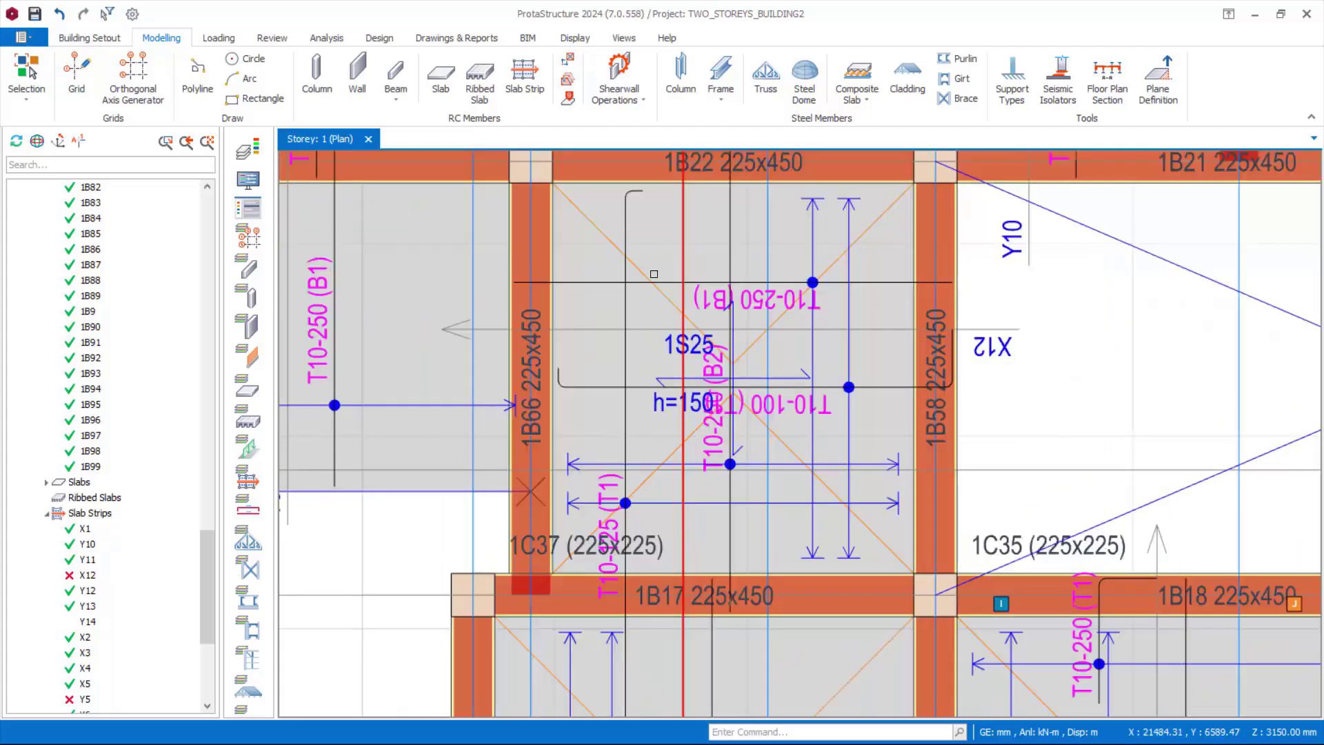
click(746, 334)
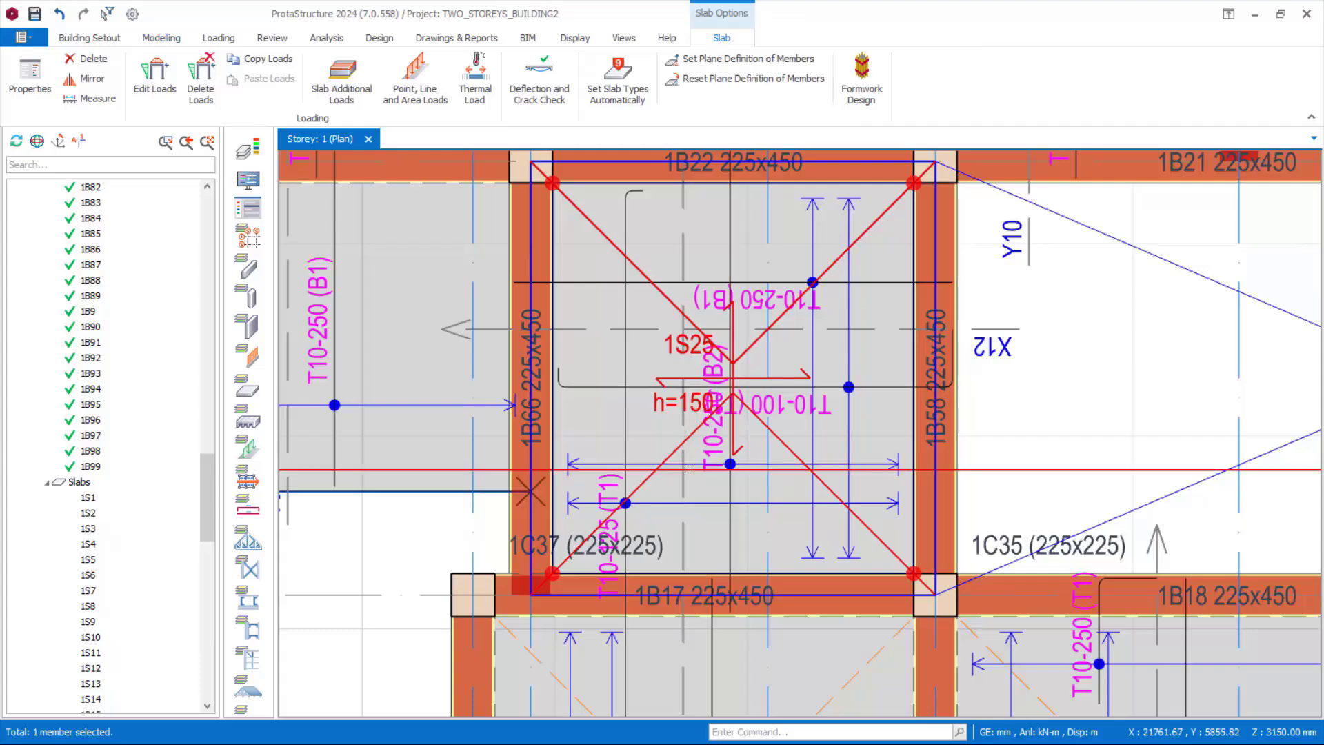
scroll(731, 403, down, 1)
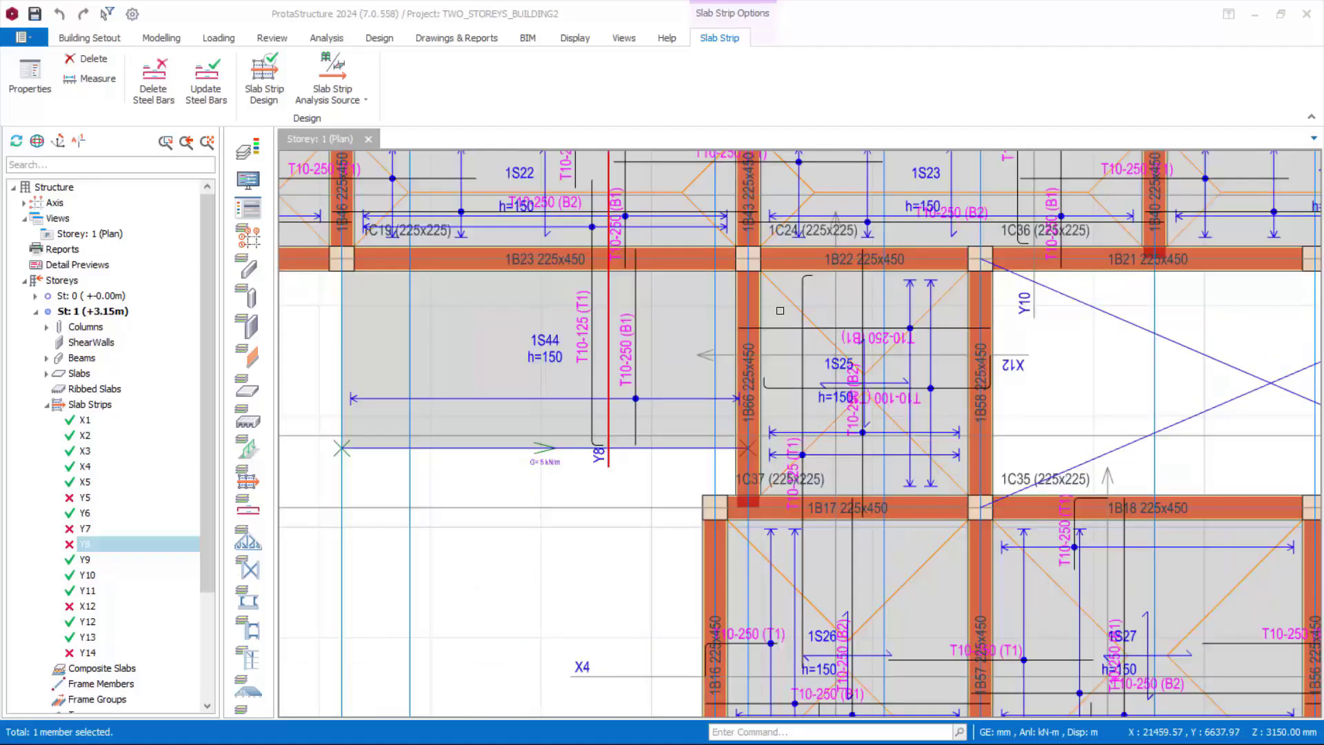
Set the thickness of slab 1S25 to 180 mm and accept invalidating the building analysis results
click(783, 296)
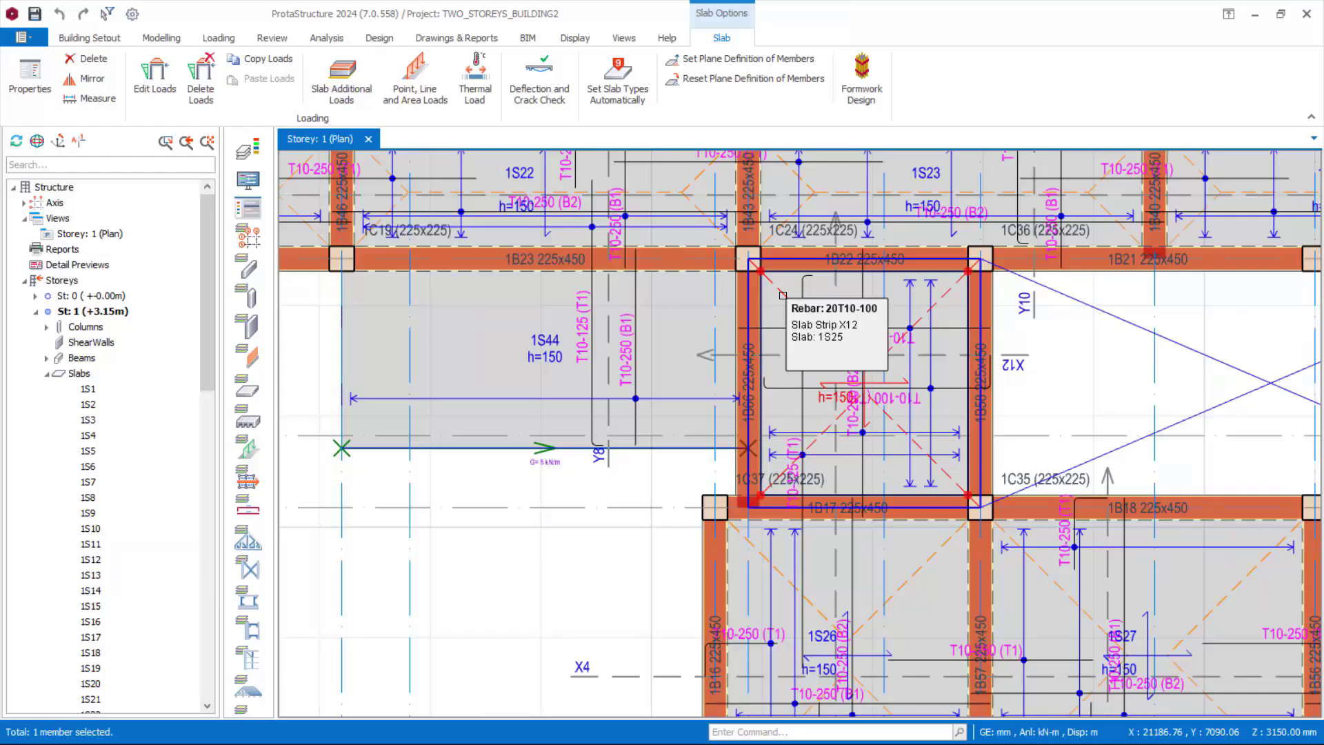
right_click(783, 296)
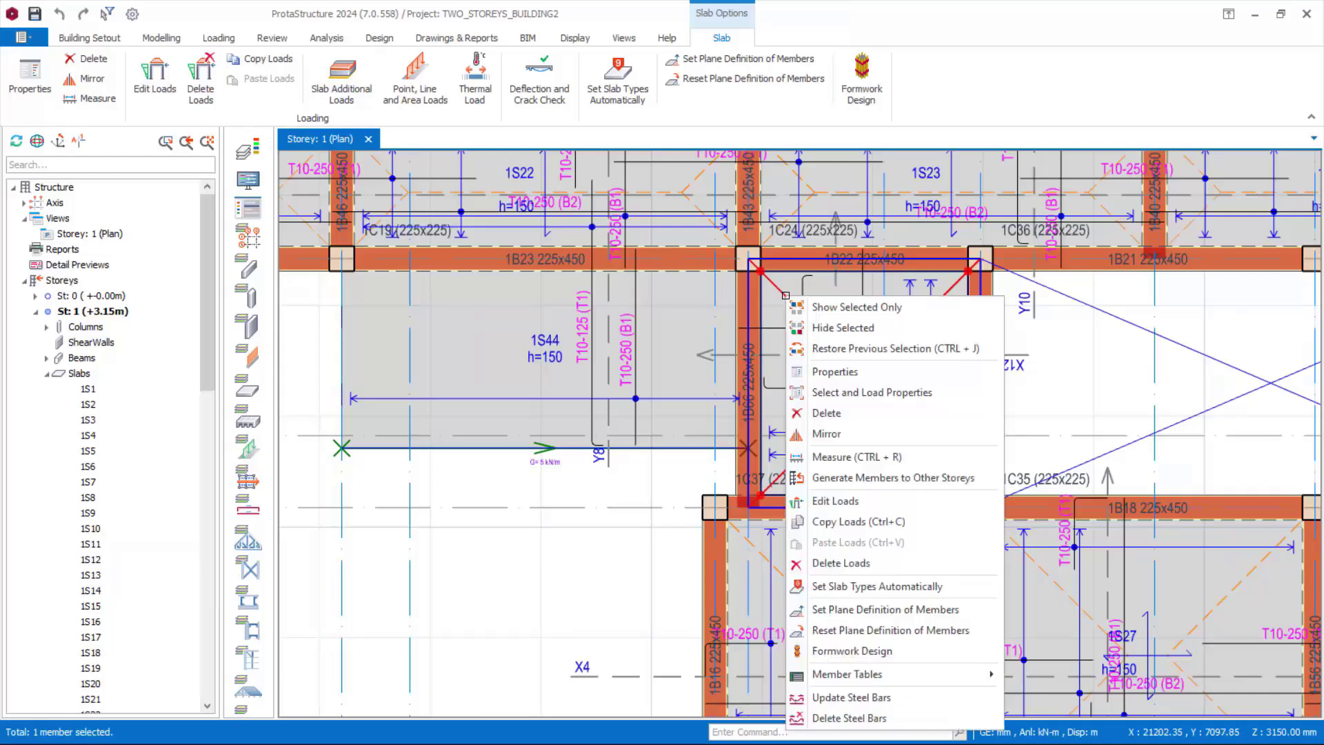
click(839, 384)
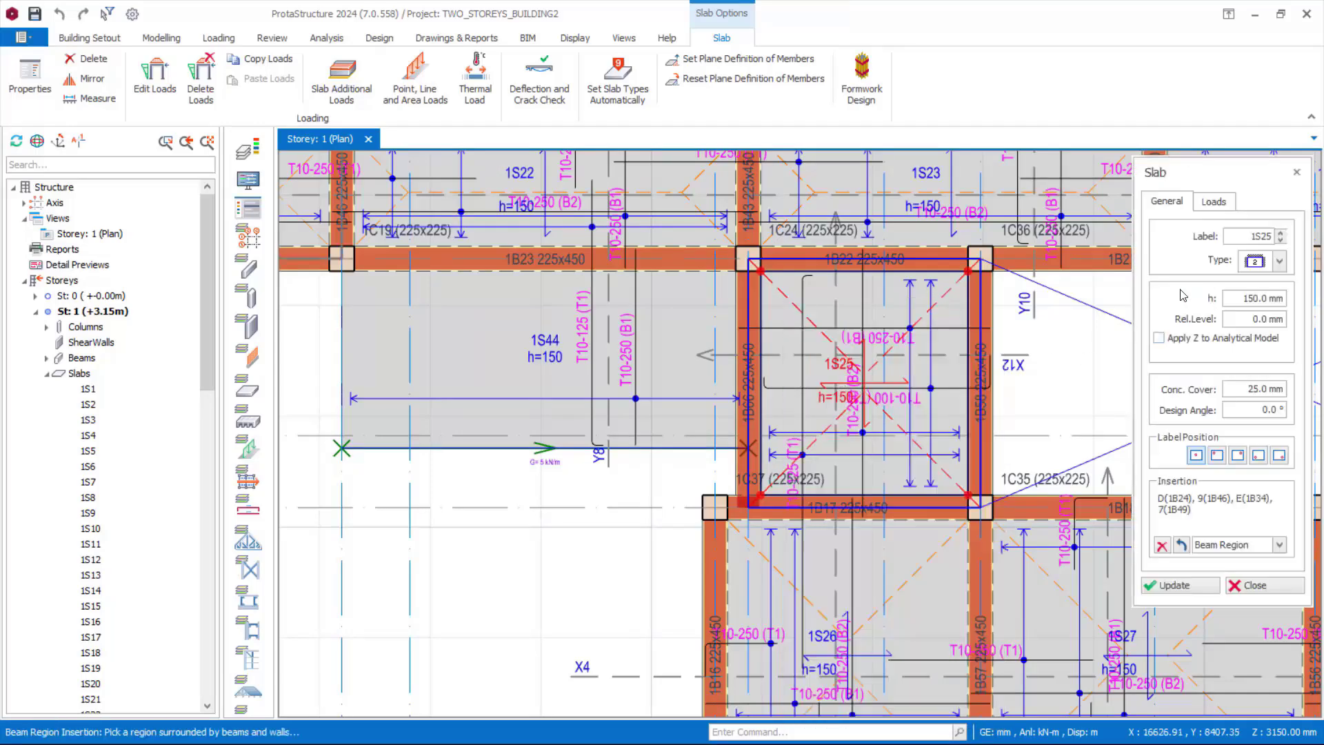
double_click(1246, 298)
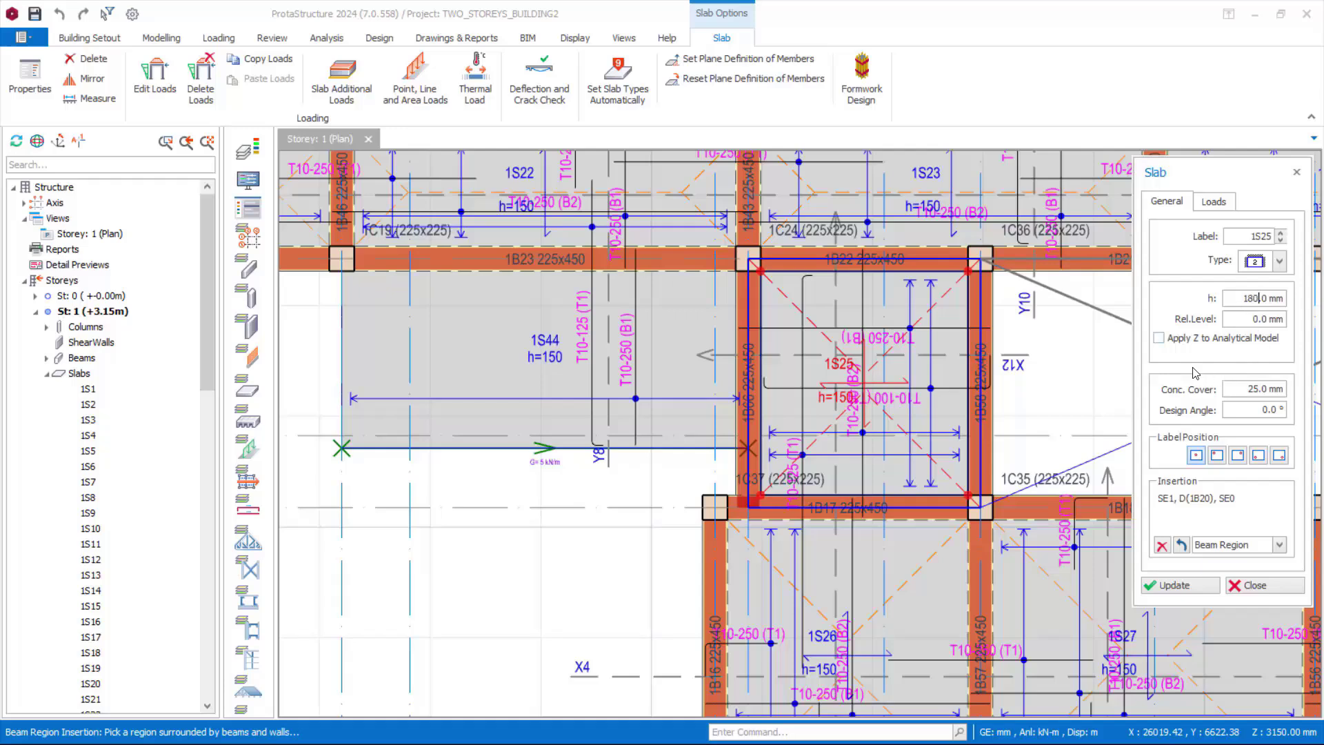
click(1183, 590)
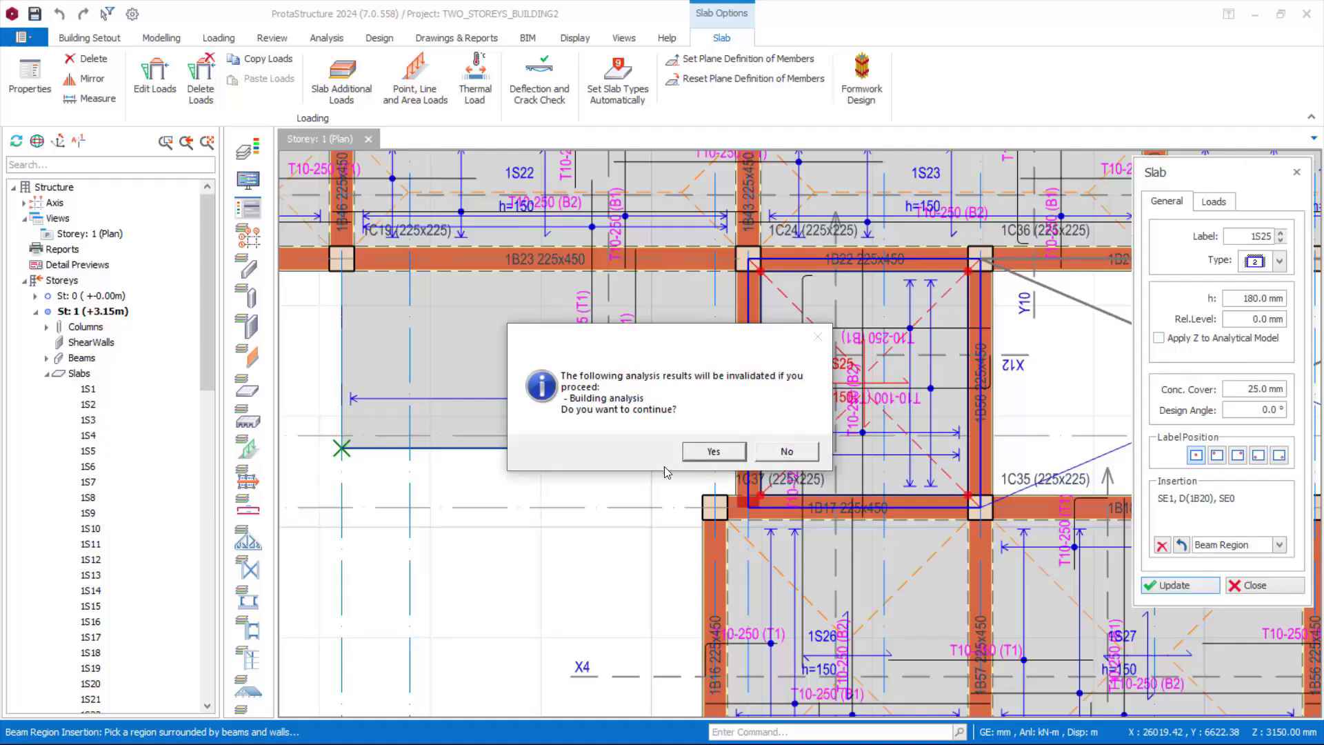
click(713, 452)
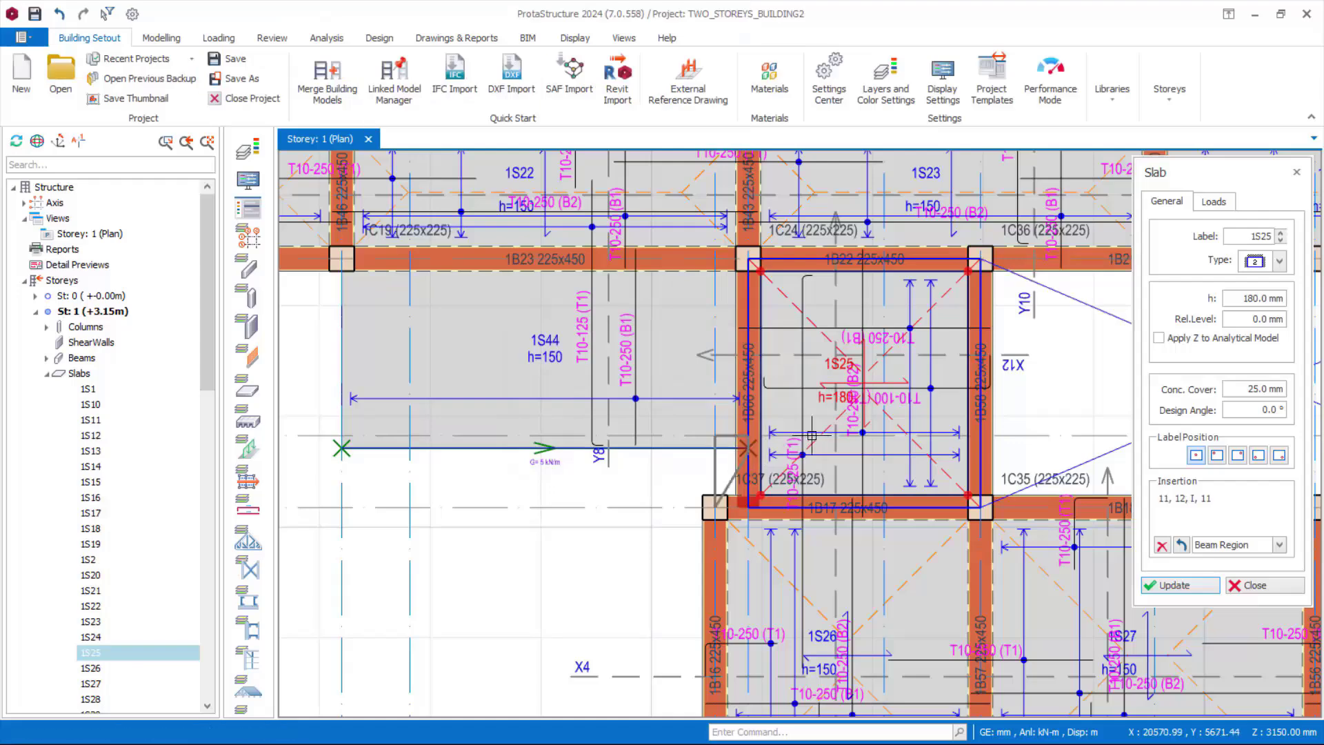
click(862, 407)
scroll(859, 405, up, 4)
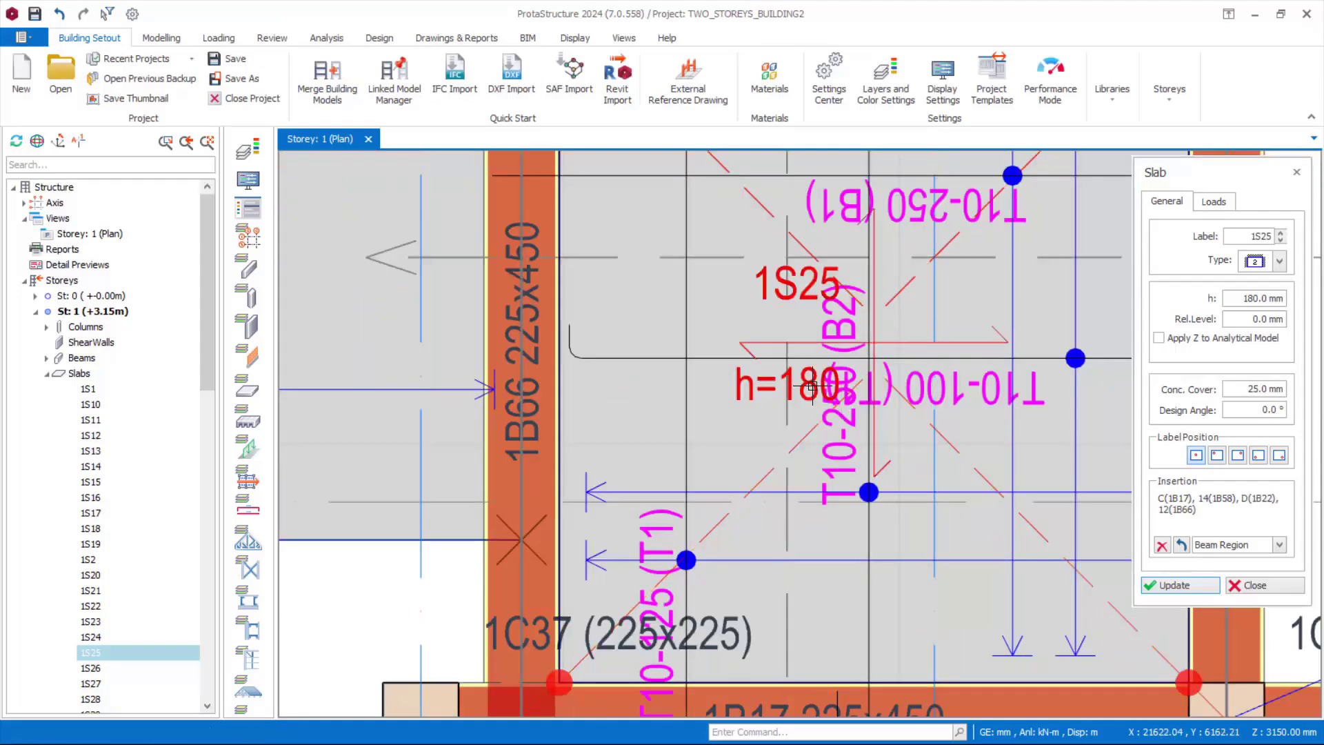
click(1252, 586)
Set the thickness of cantilever slab 1S44 to 180 mm and finish editing its properties
scroll(705, 422, down, 6)
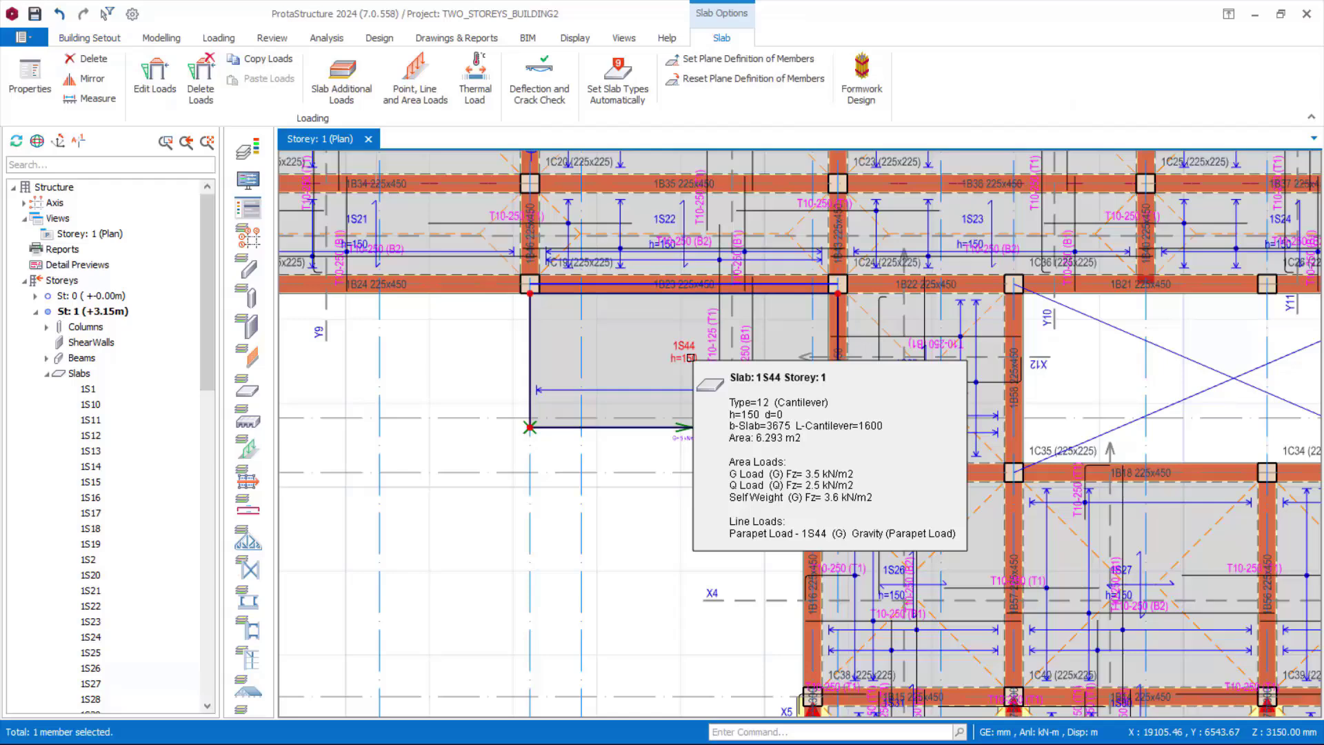
double_click(691, 357)
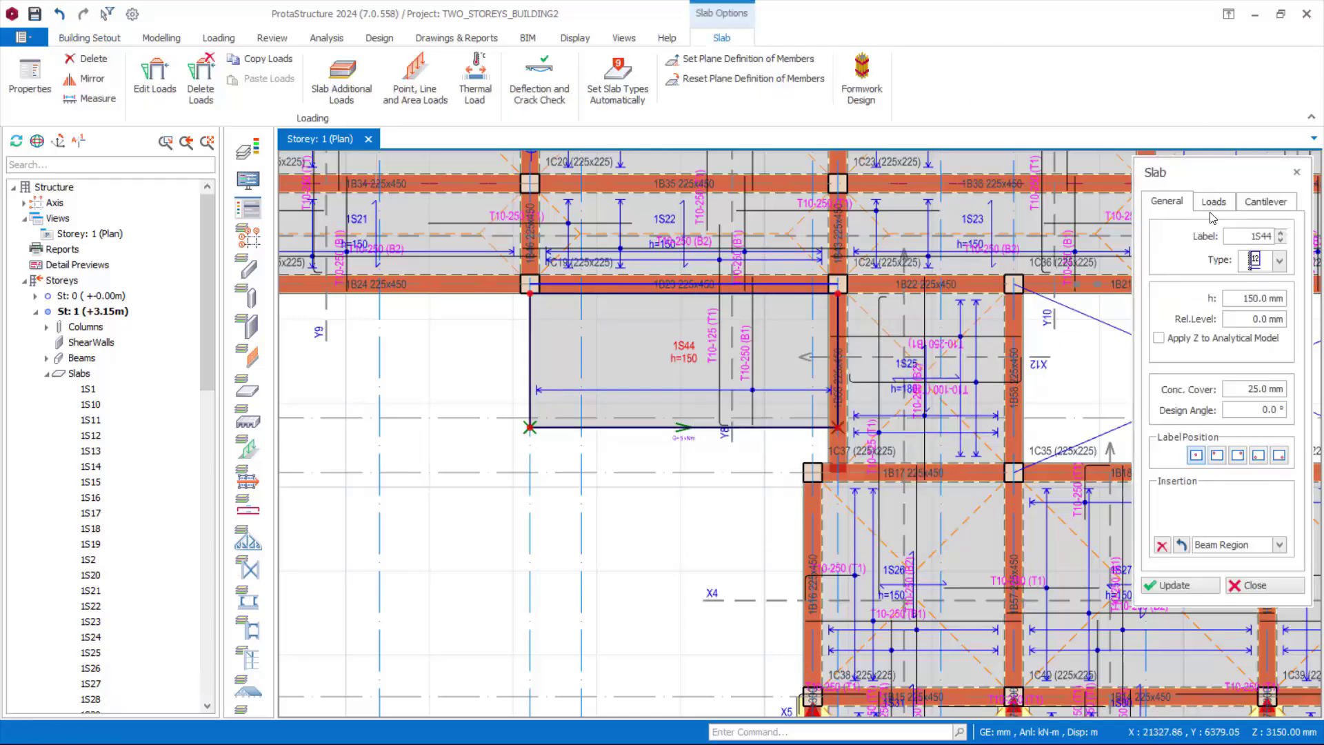
click(1245, 299)
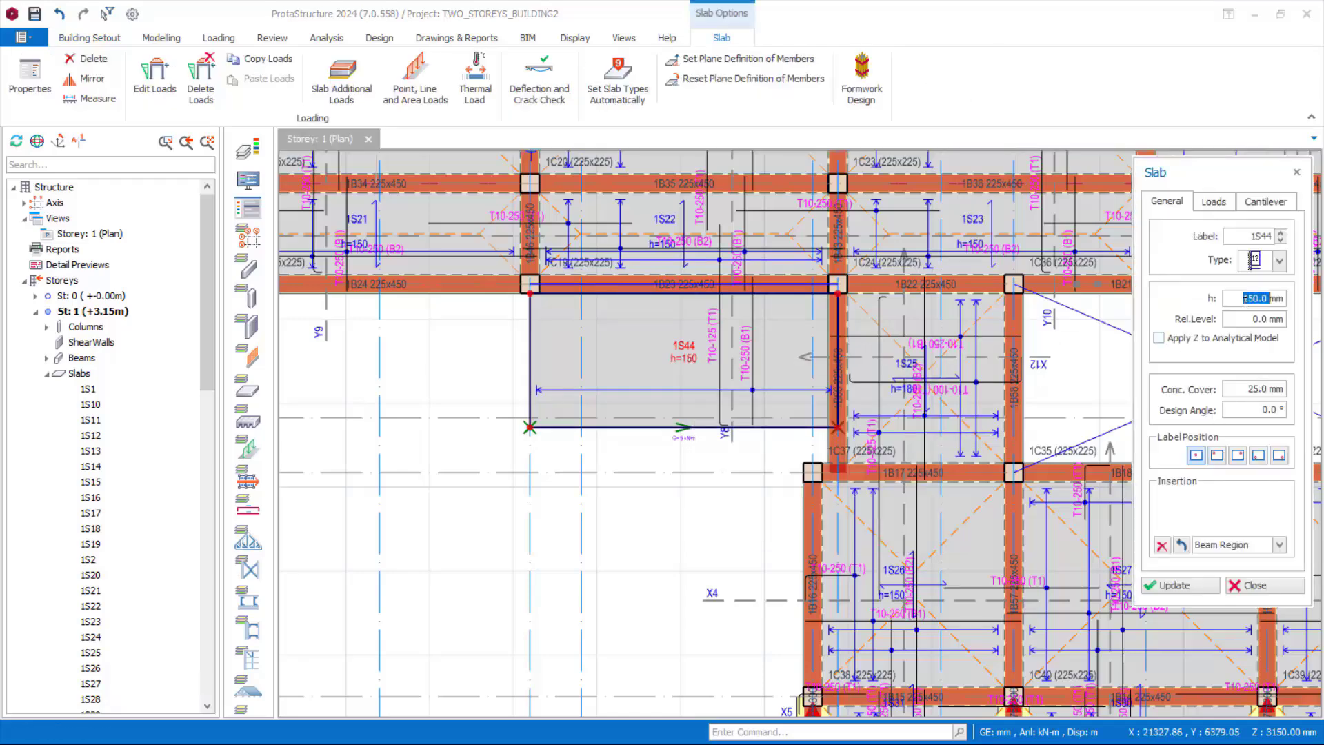
text(110)
click(1179, 586)
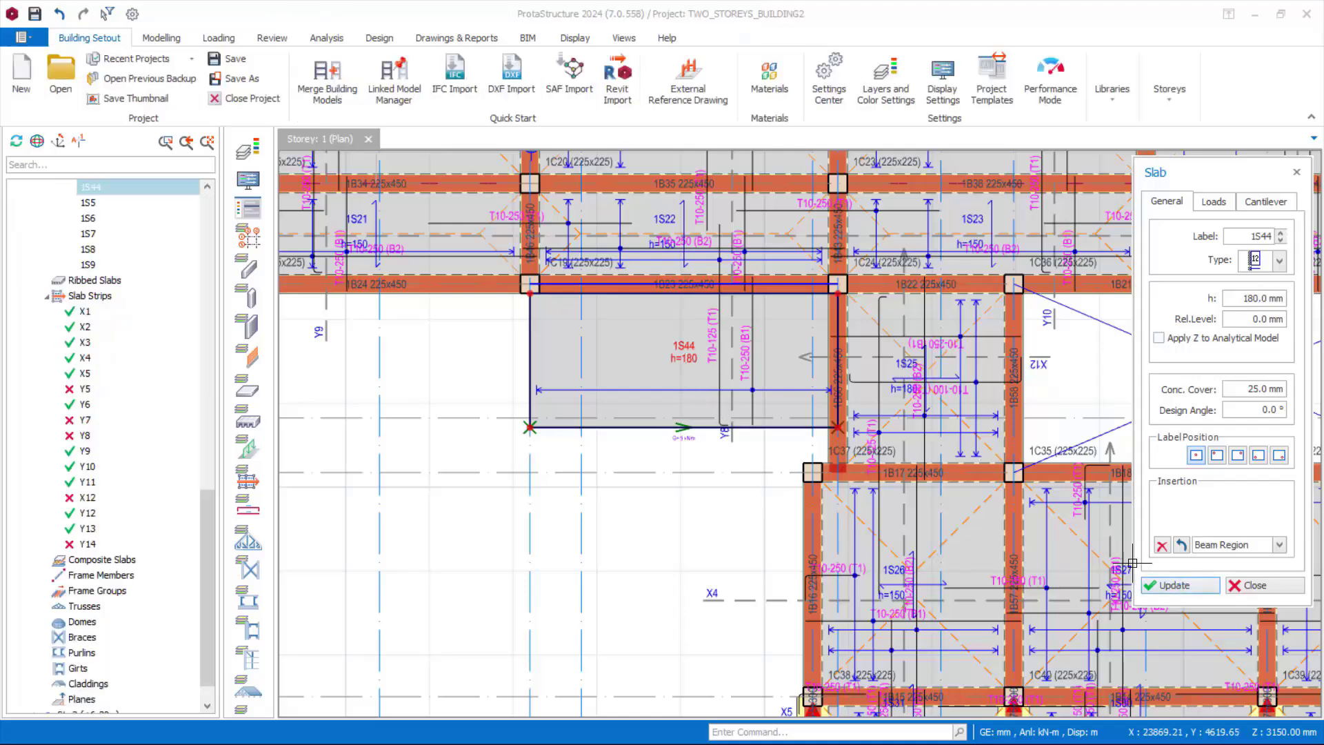
click(1256, 586)
Select cantilever slabs 1S42 and 1S43 together and open their shared properties table
scroll(744, 455, down, 5)
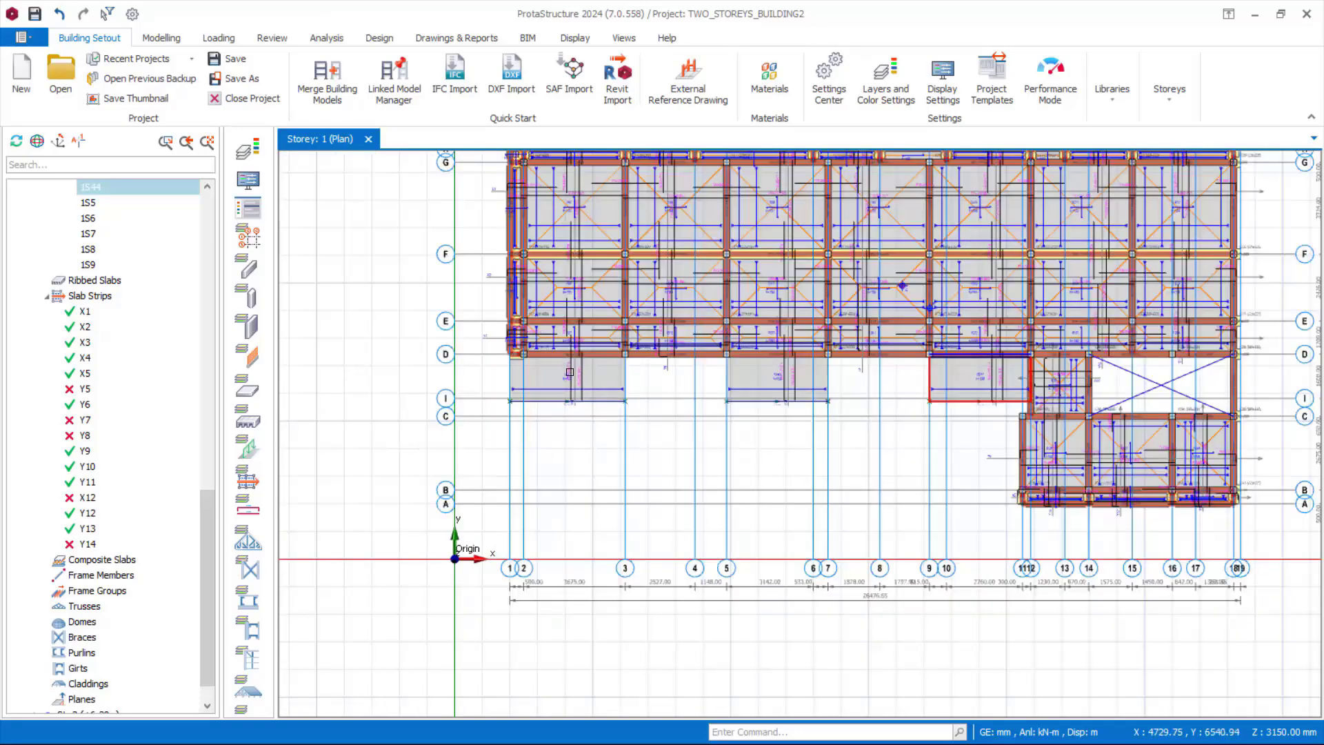
scroll(559, 393, up, 6)
click(559, 393)
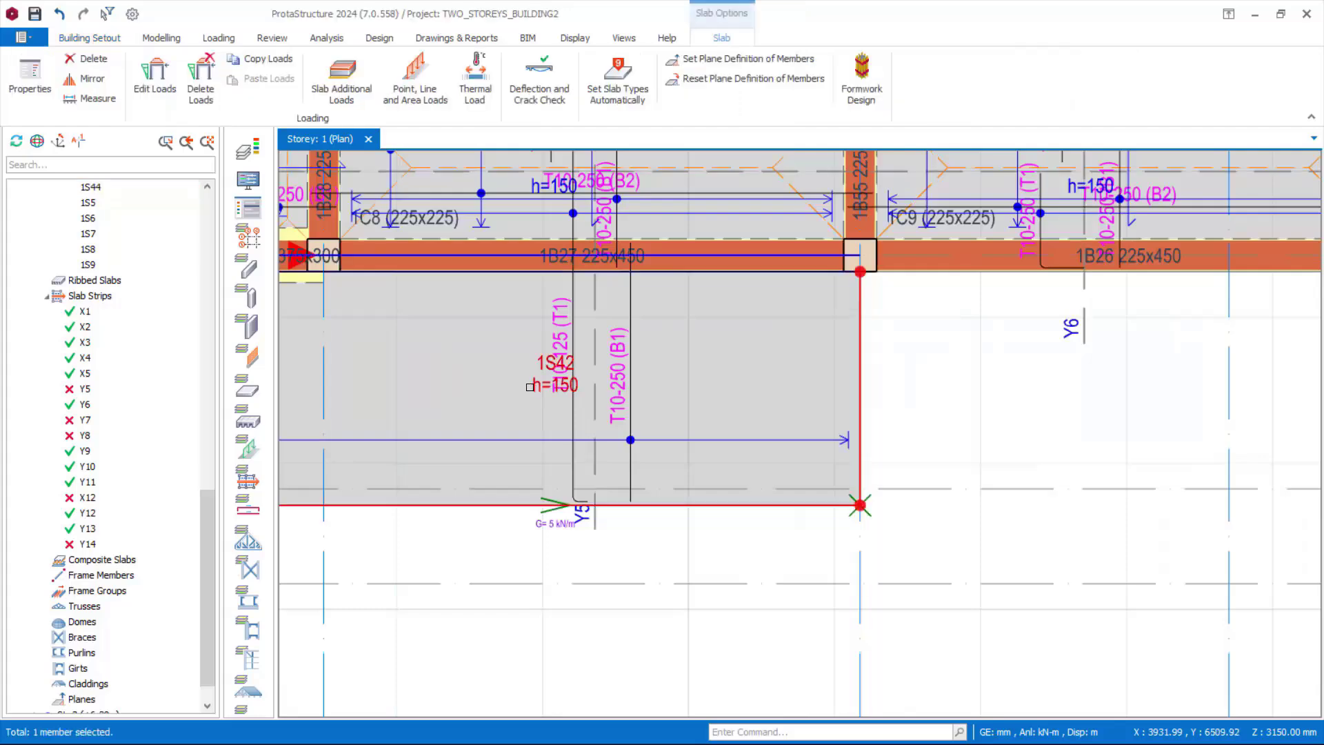
scroll(559, 393, down, 4)
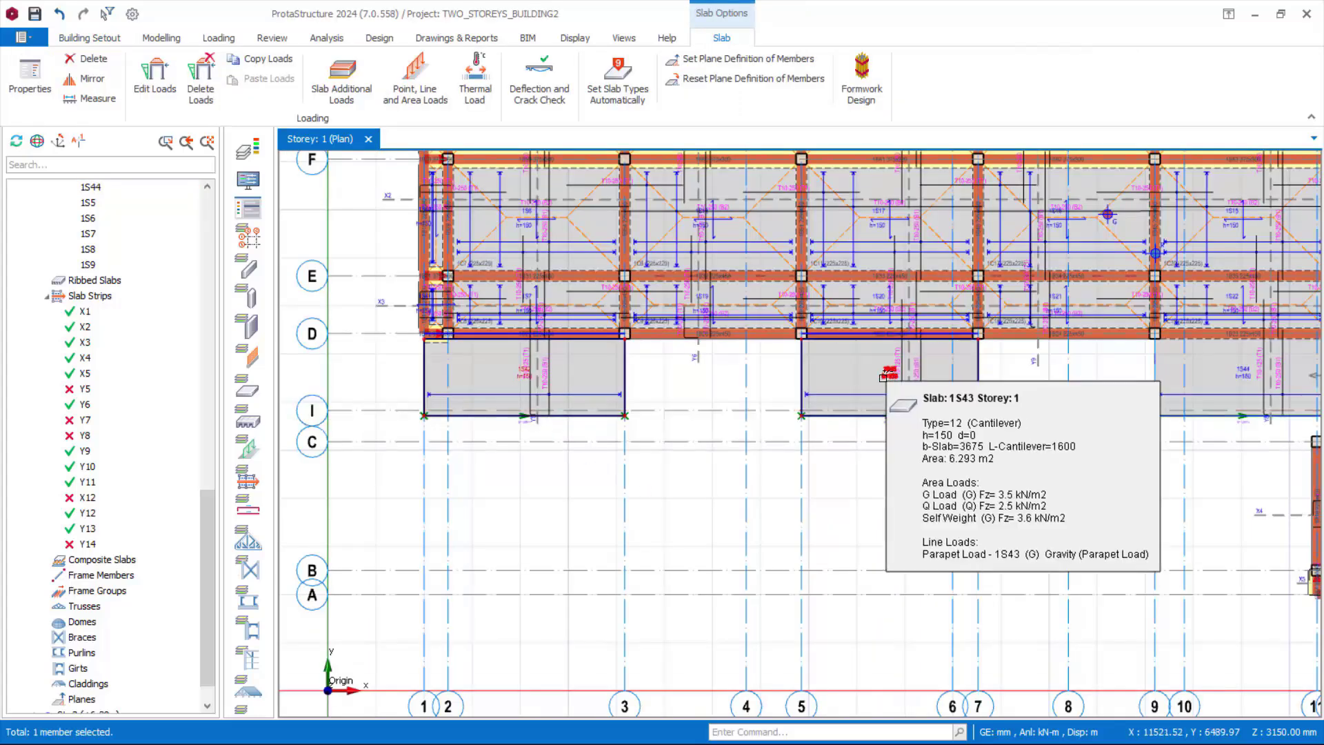
click(883, 377)
right_click(855, 351)
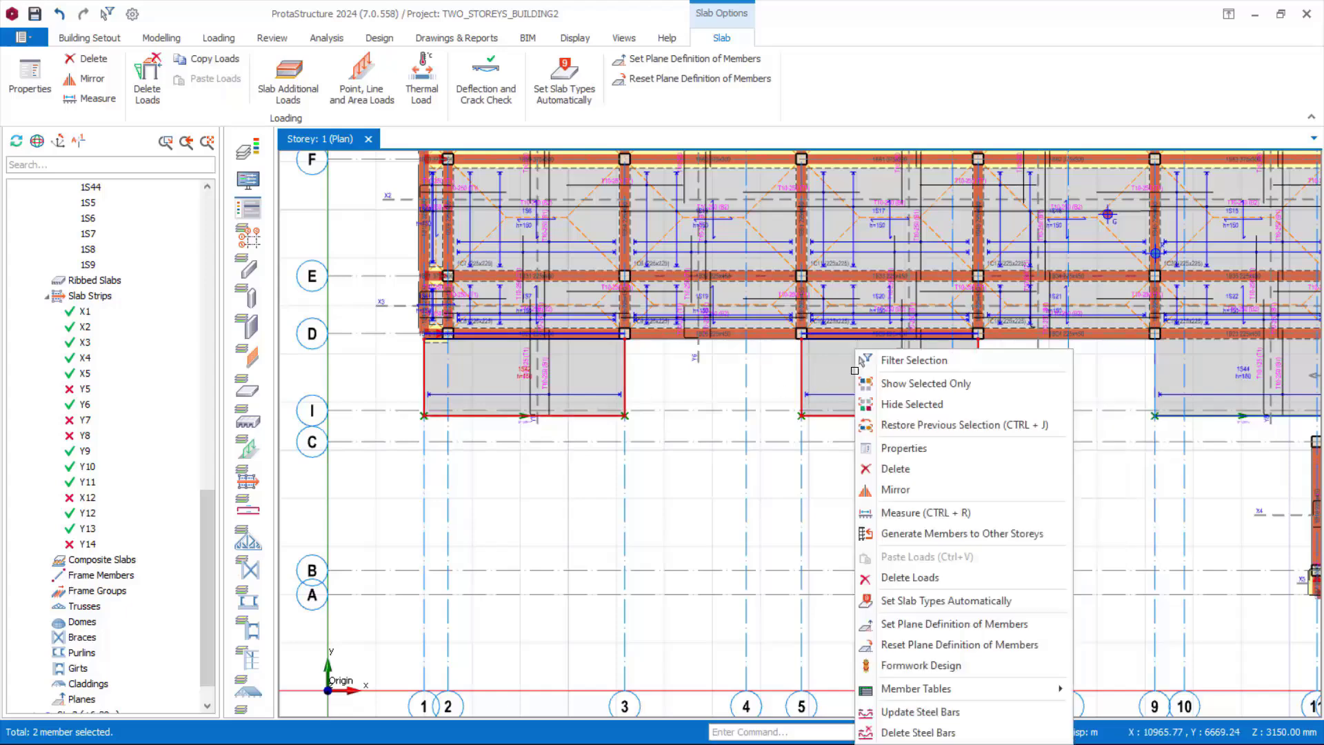
click(901, 462)
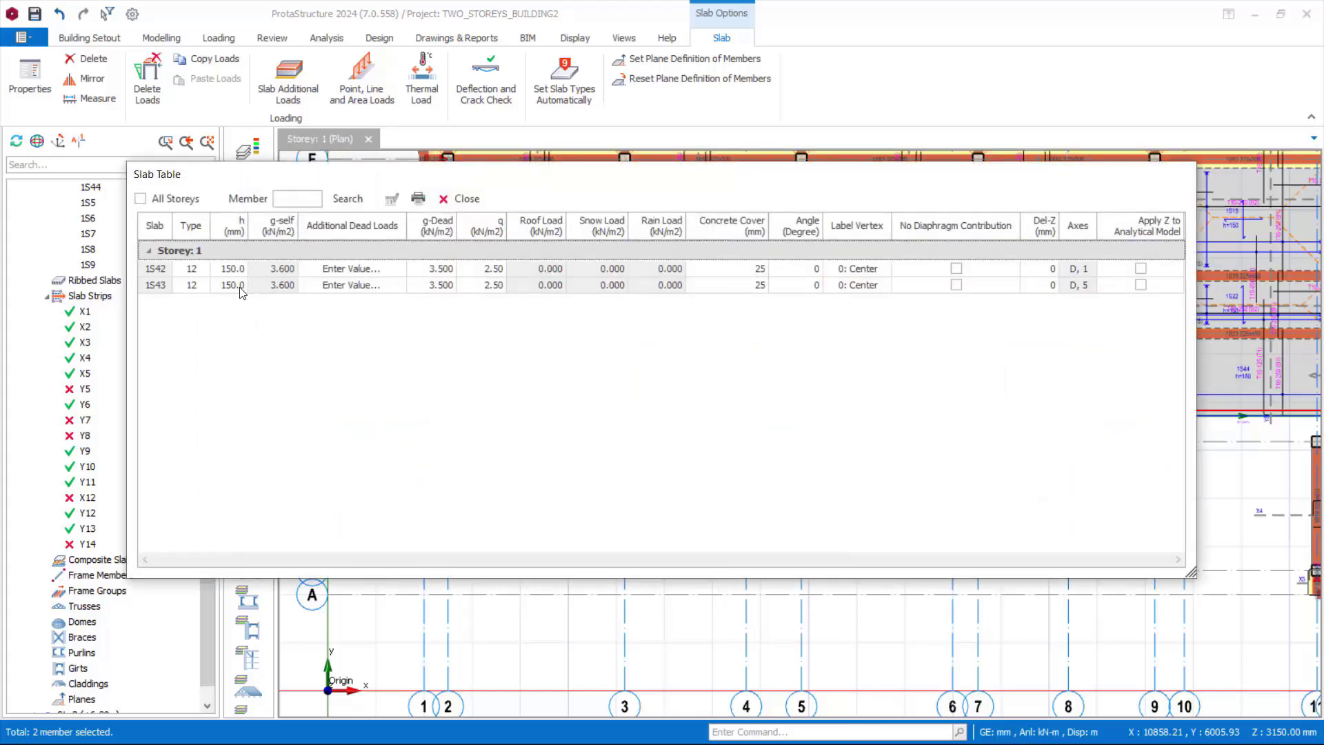
Set the thickness h of both slabs 1S42 and 1S43 to 180 mm in the slab table and close it
click(231, 233)
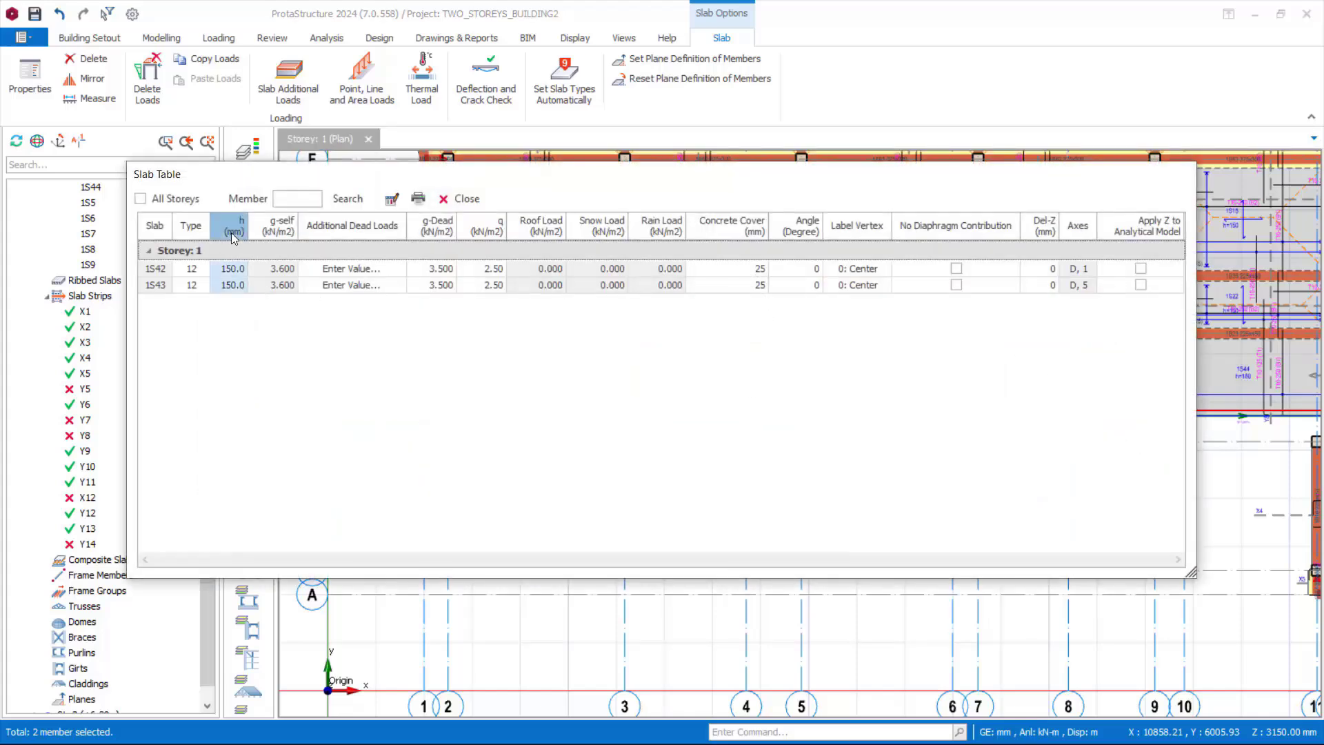
click(392, 199)
click(611, 356)
text(.)
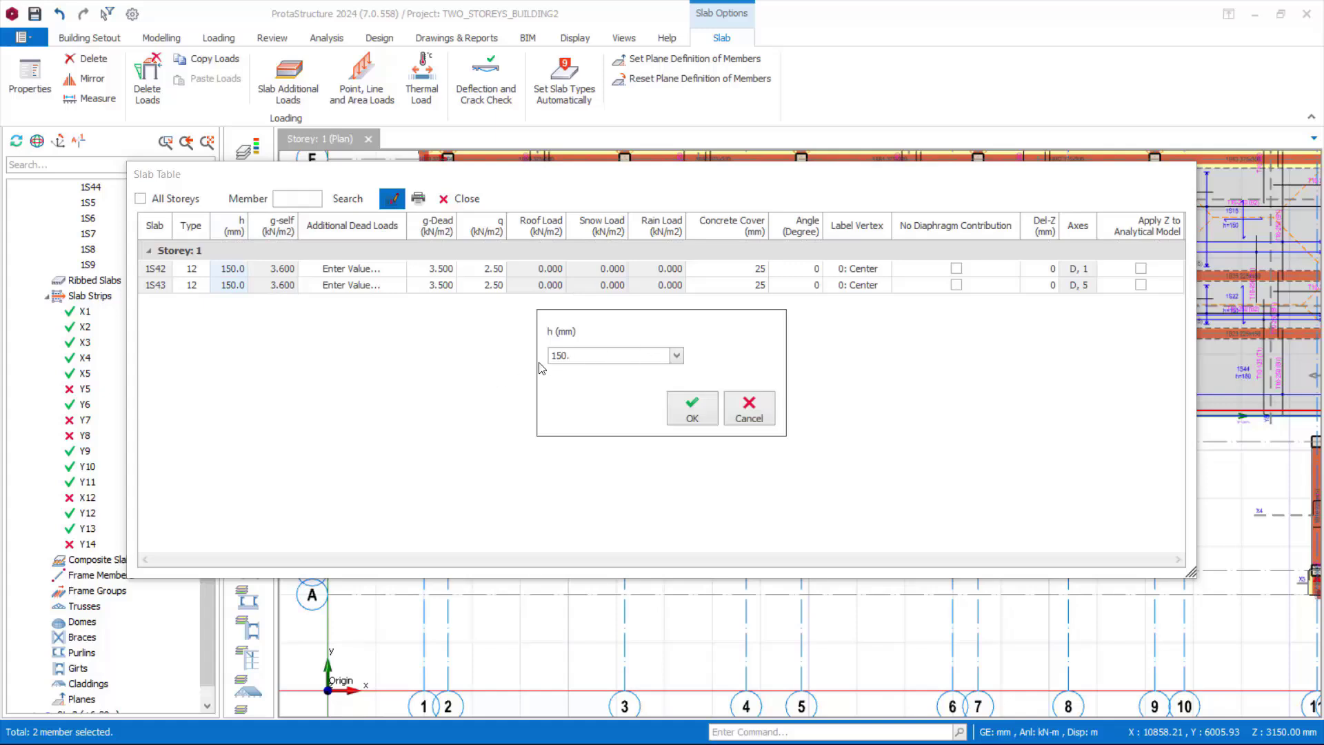
drag(603, 352, 522, 362)
text(1)
key(BackSpace)
click(698, 410)
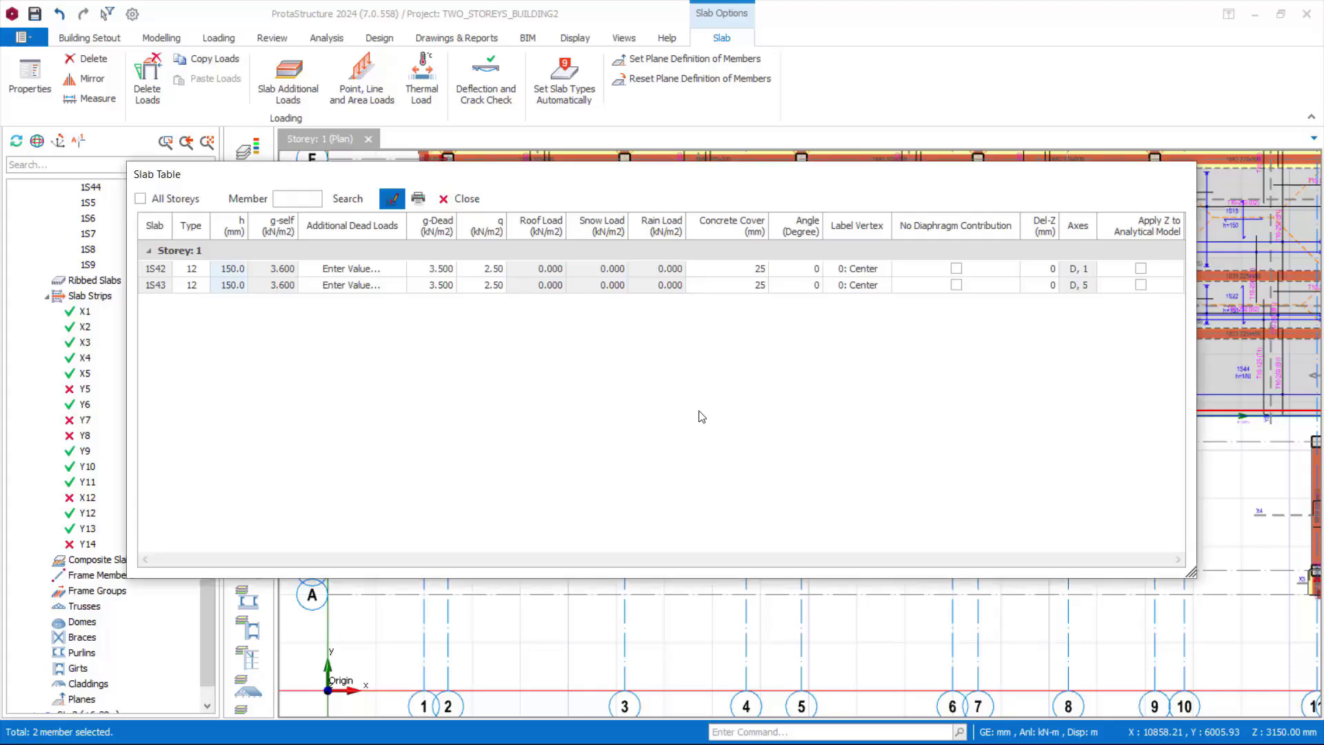
click(475, 202)
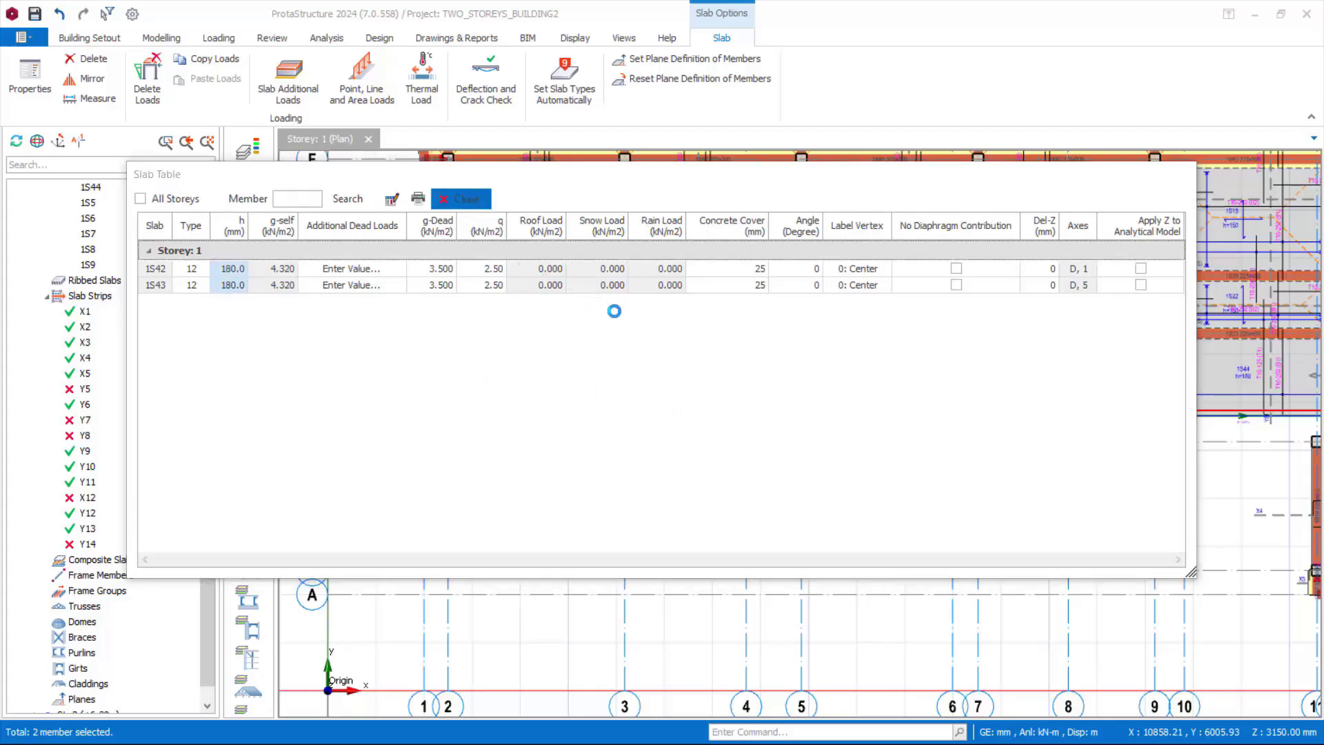
Examine cantilever slabs 1S42 to 1S44 below axis D and strip Y8 running through slab 1S44
scroll(792, 443, up, 2)
scroll(833, 379, up, 2)
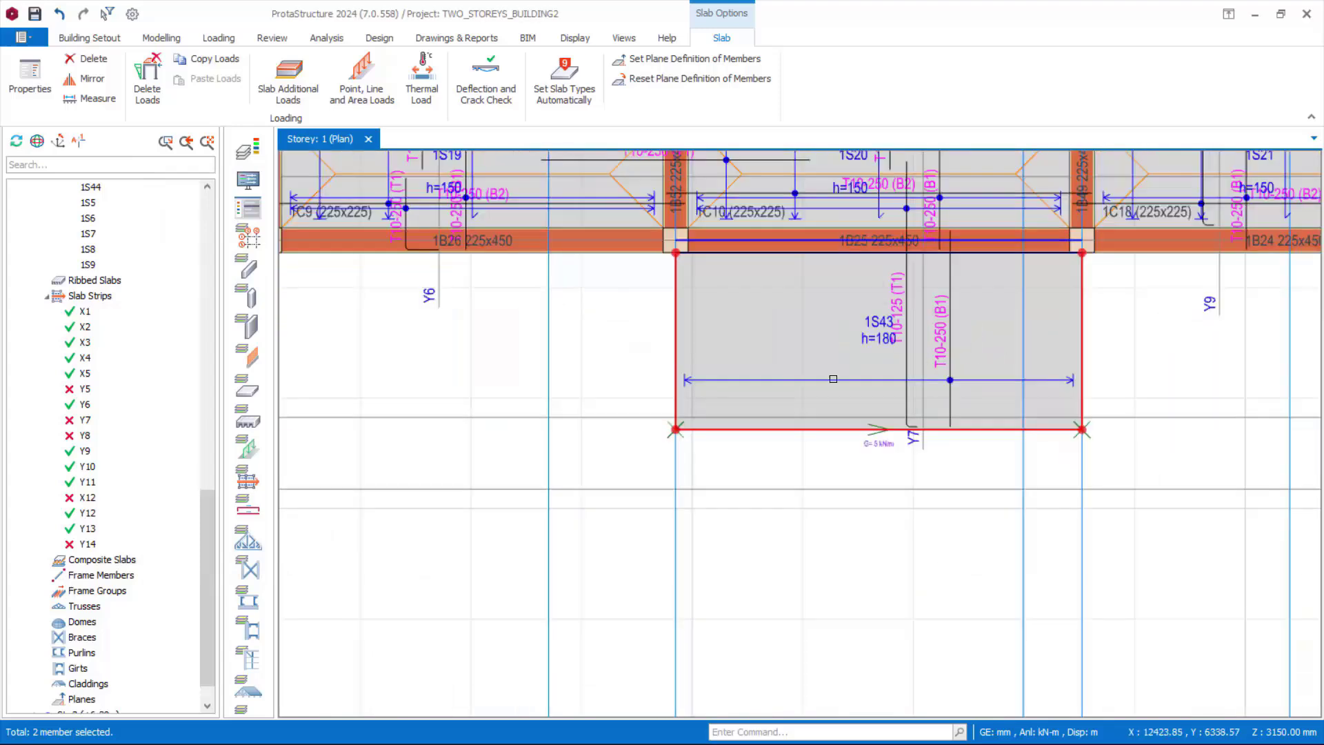
scroll(751, 441, down, 2)
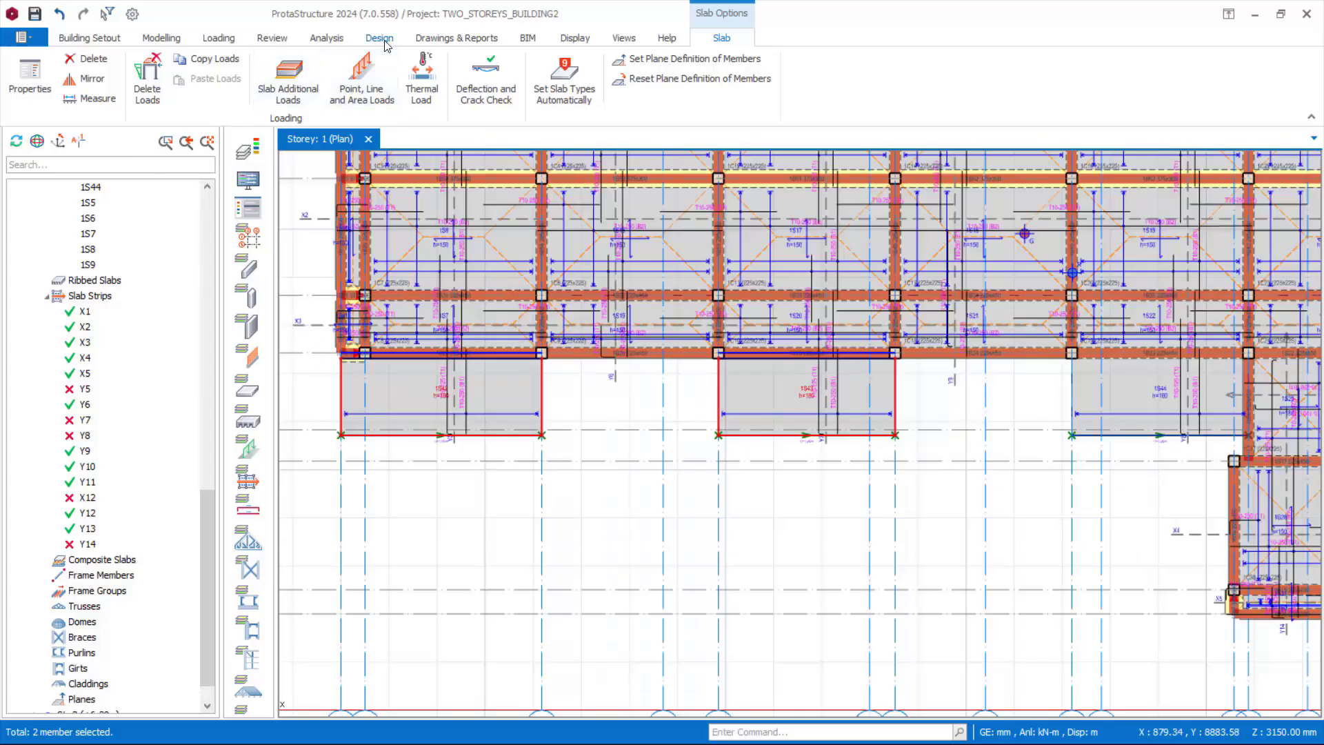
click(326, 40)
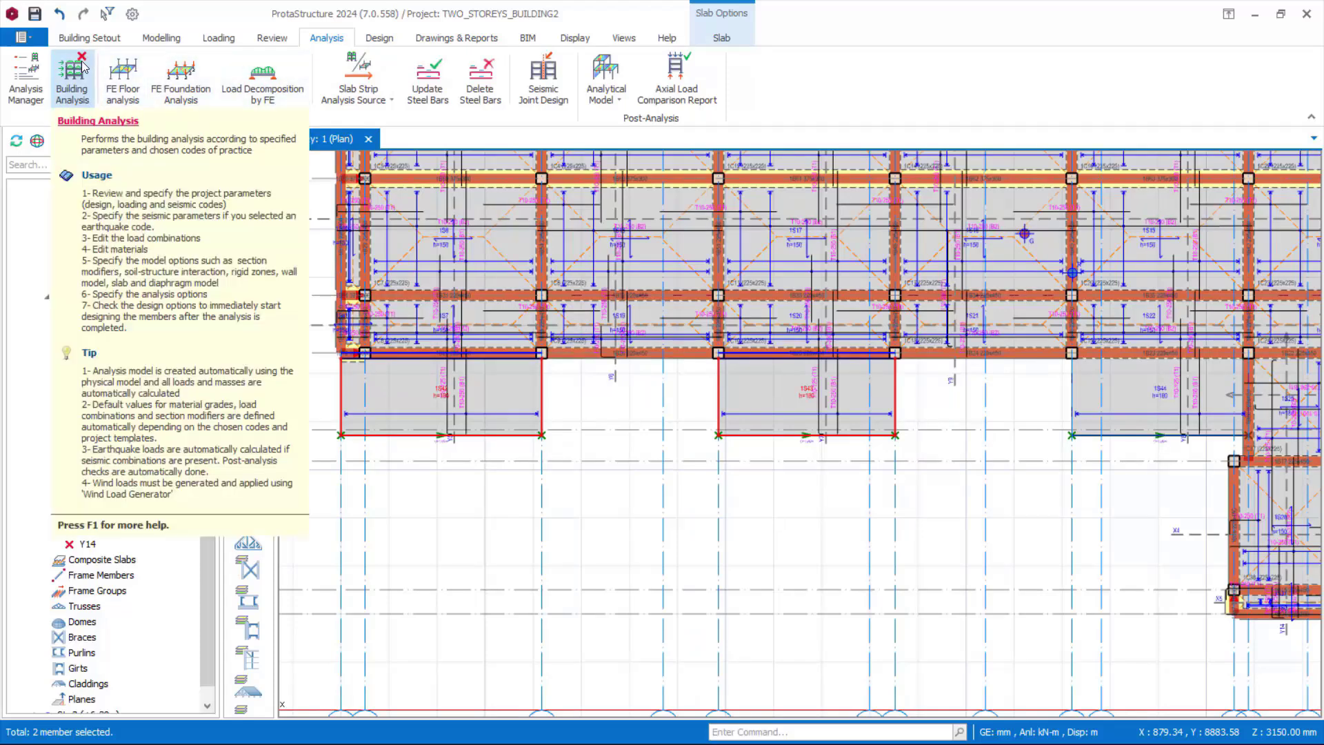
key(Escape)
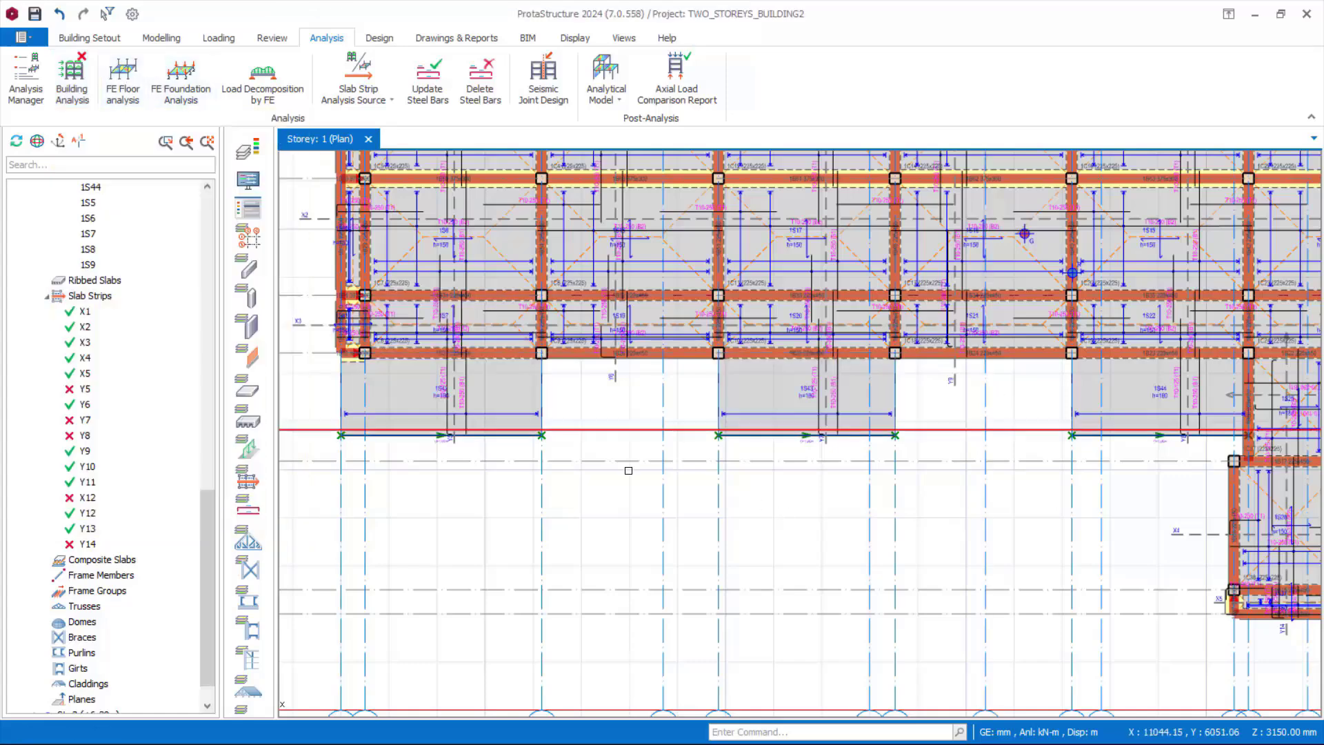
scroll(544, 404, down, 3)
scroll(679, 413, up, 4)
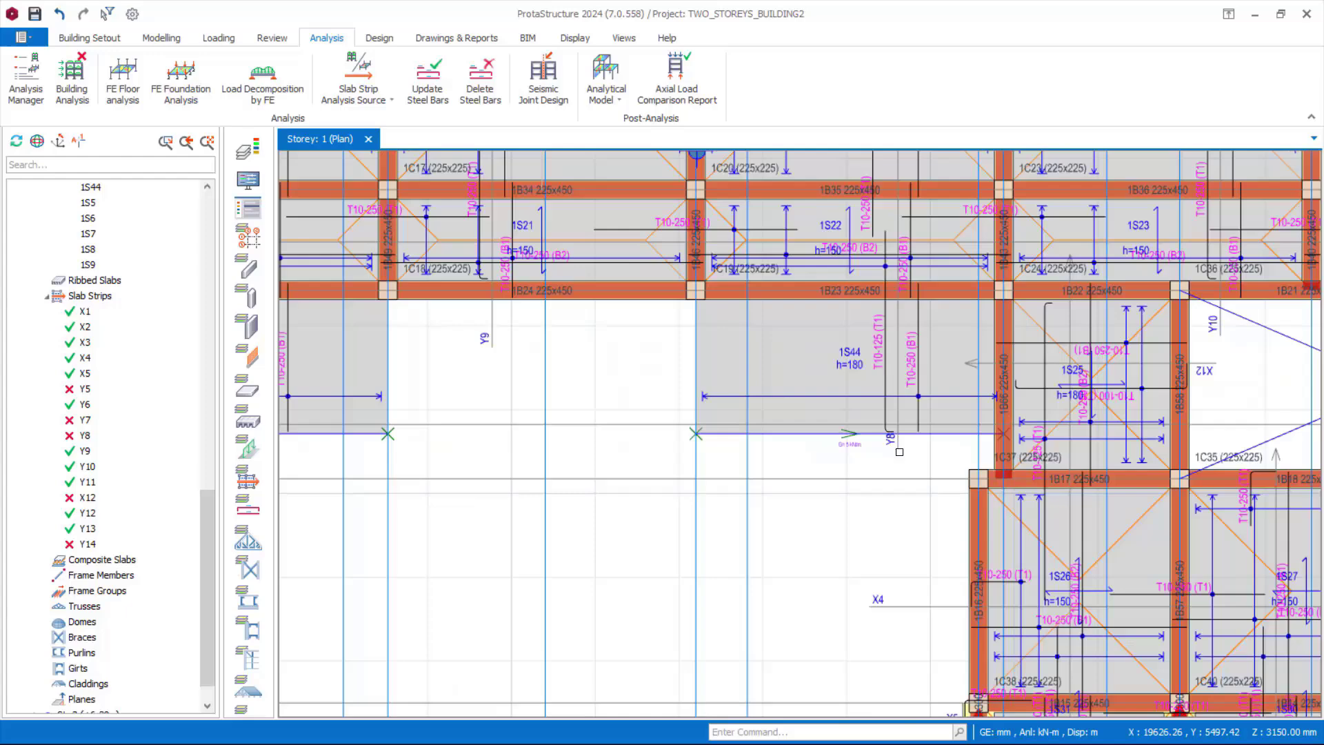
click(898, 448)
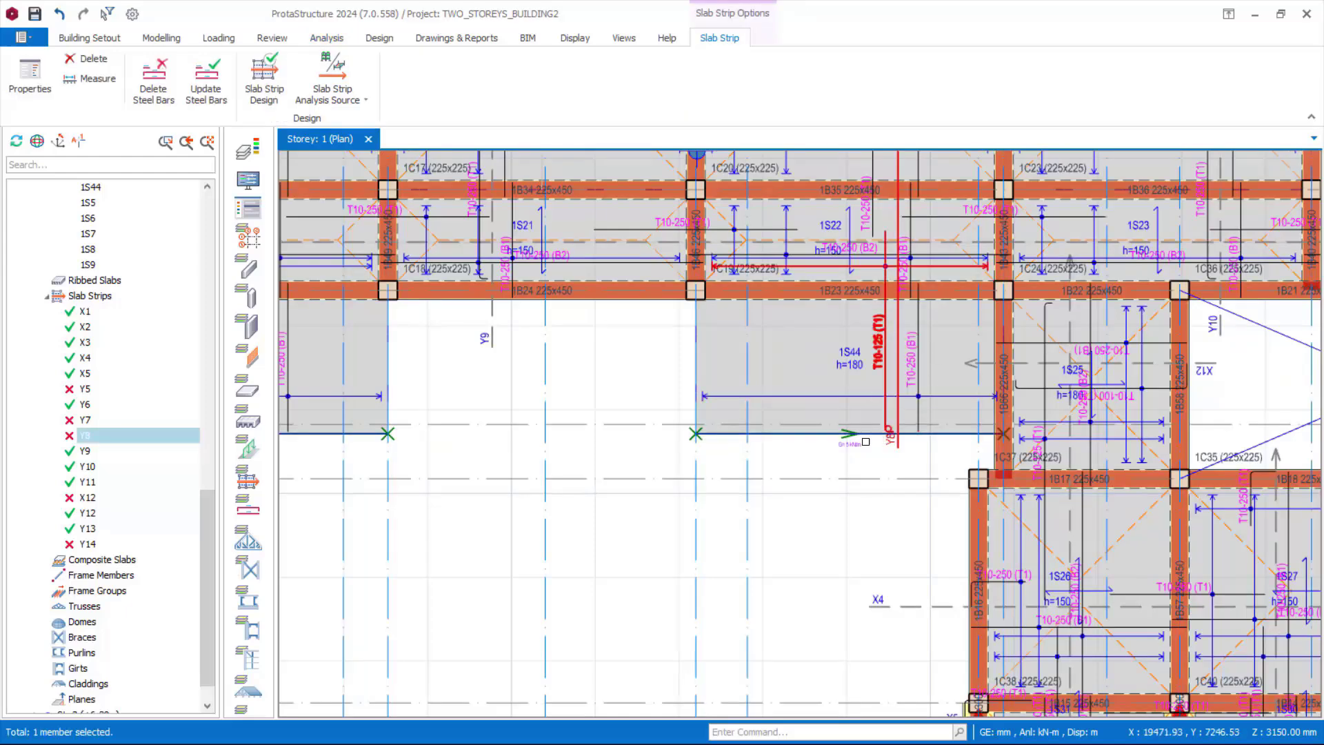
scroll(872, 399, down, 2)
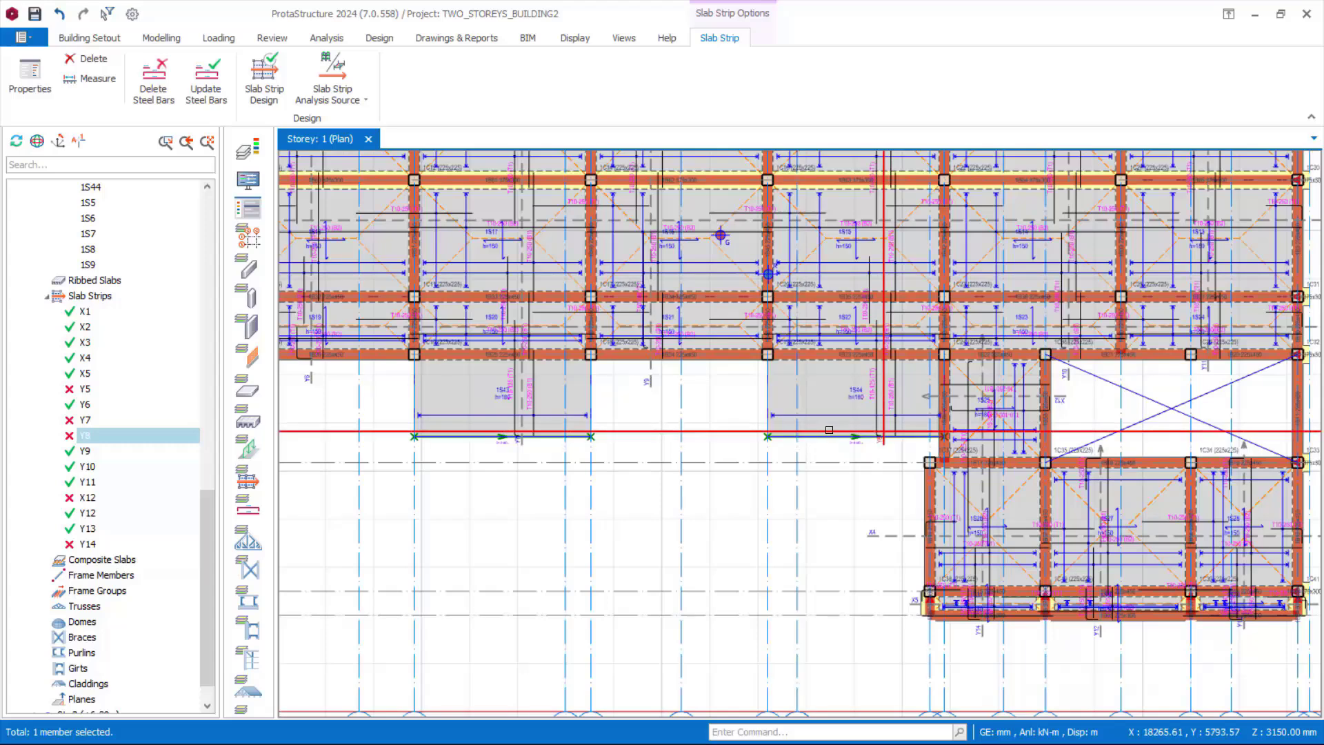
Add slab strips Y7 and Y5 to the selected Y8 and delete all three strips crossing the cantilever slabs
scroll(897, 408, down, 2)
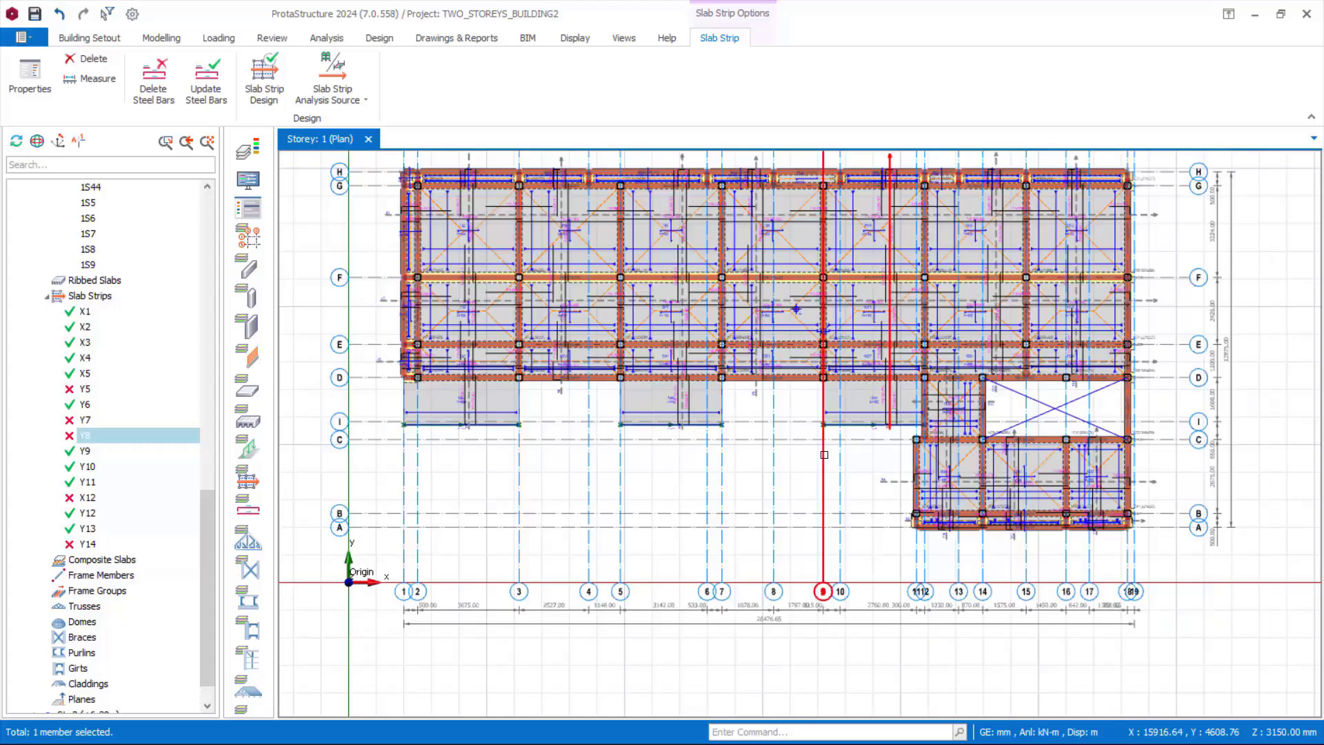
scroll(648, 474, up, 3)
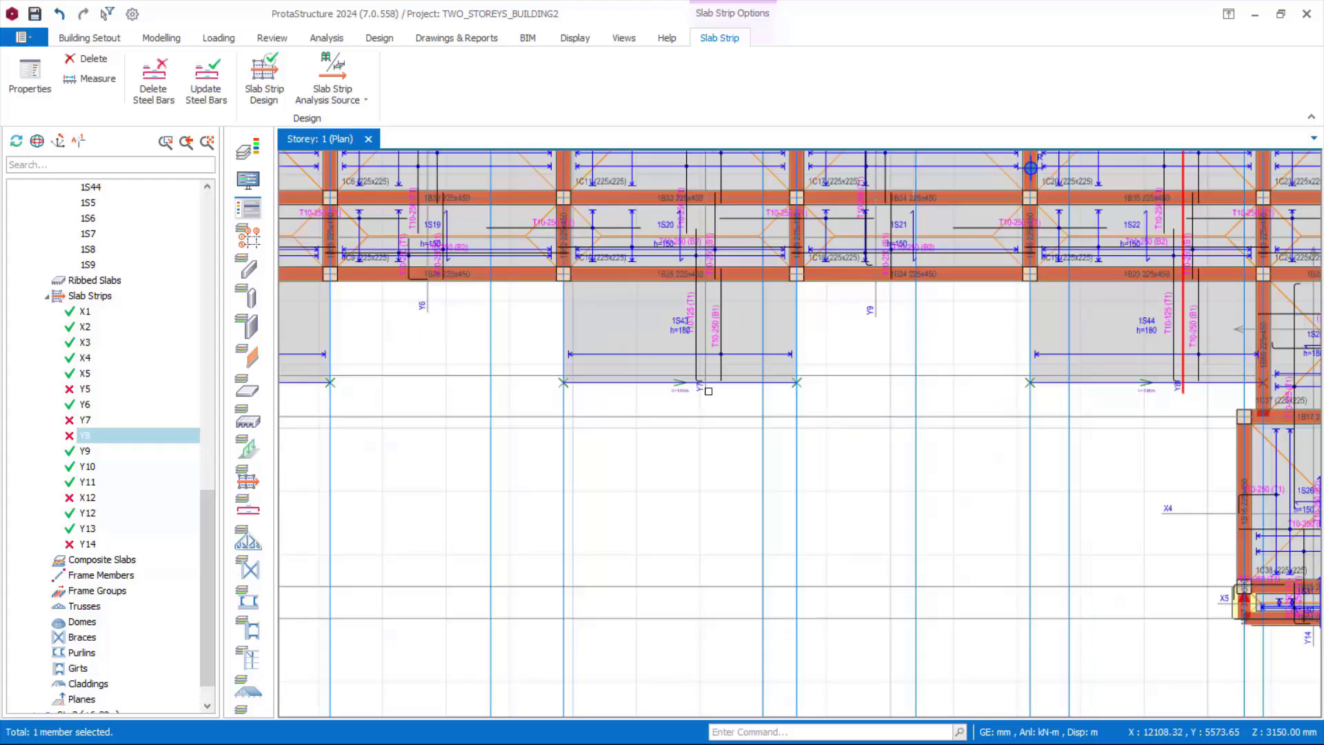
ctrl+click(705, 390)
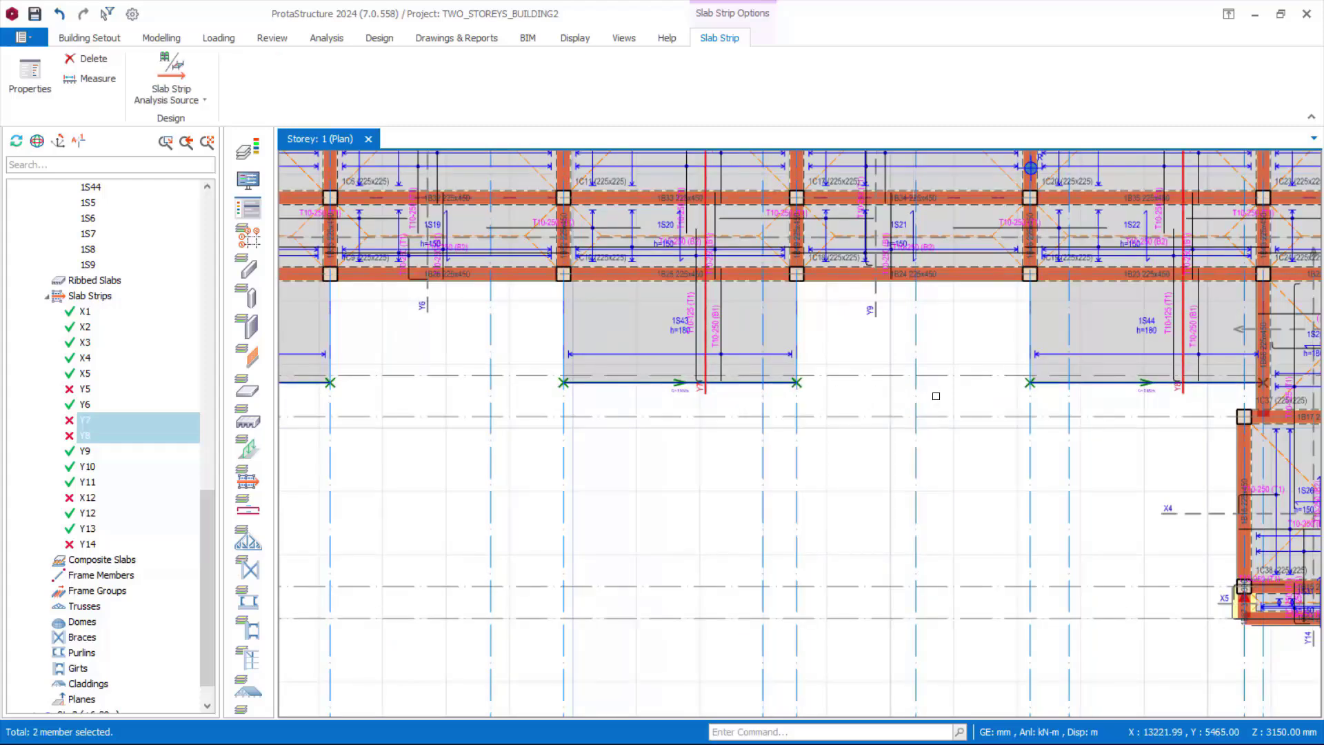
scroll(934, 395, down, 2)
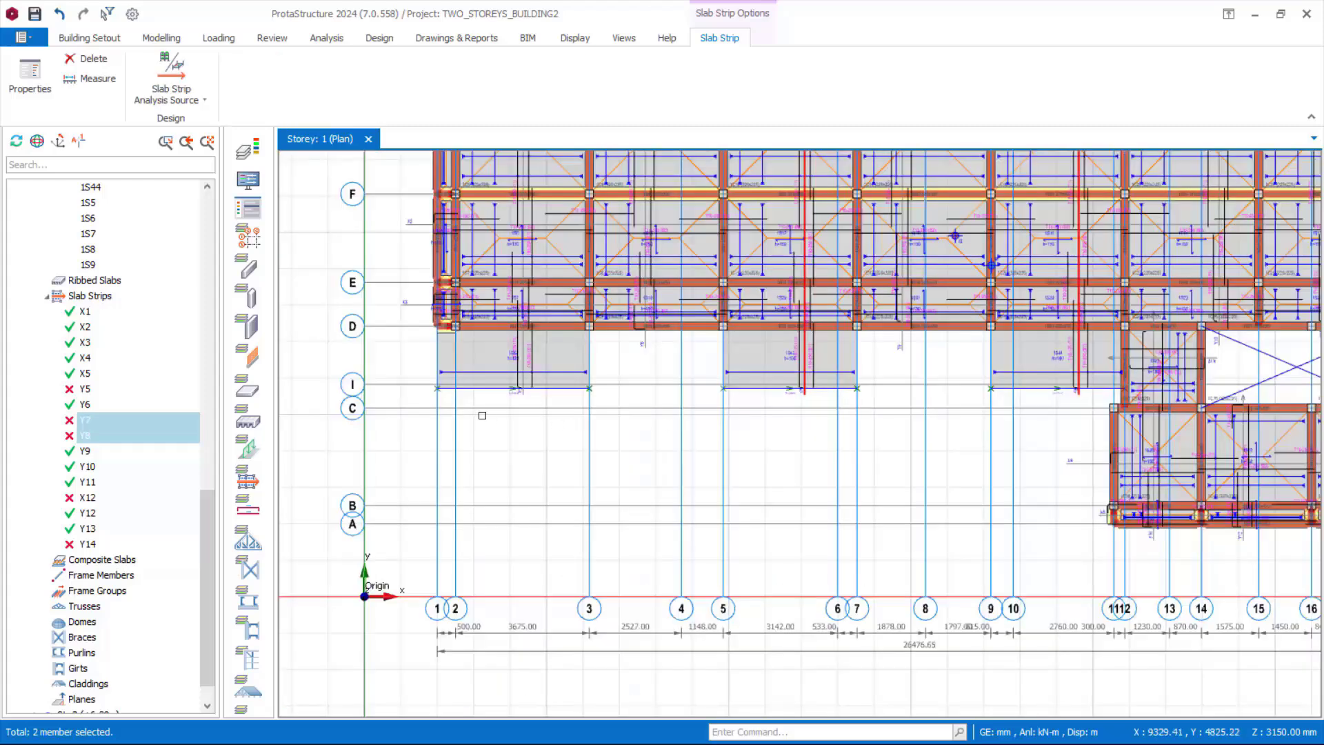
ctrl+click(522, 397)
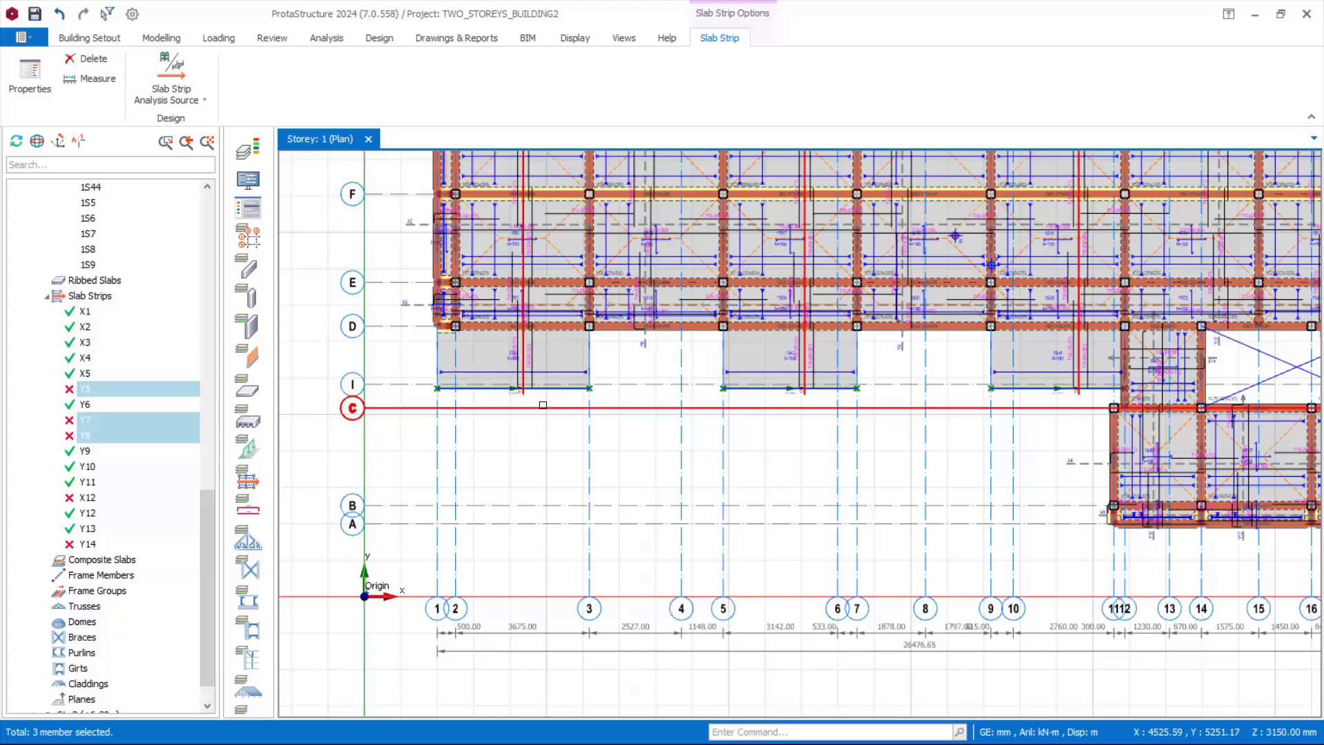
click(77, 60)
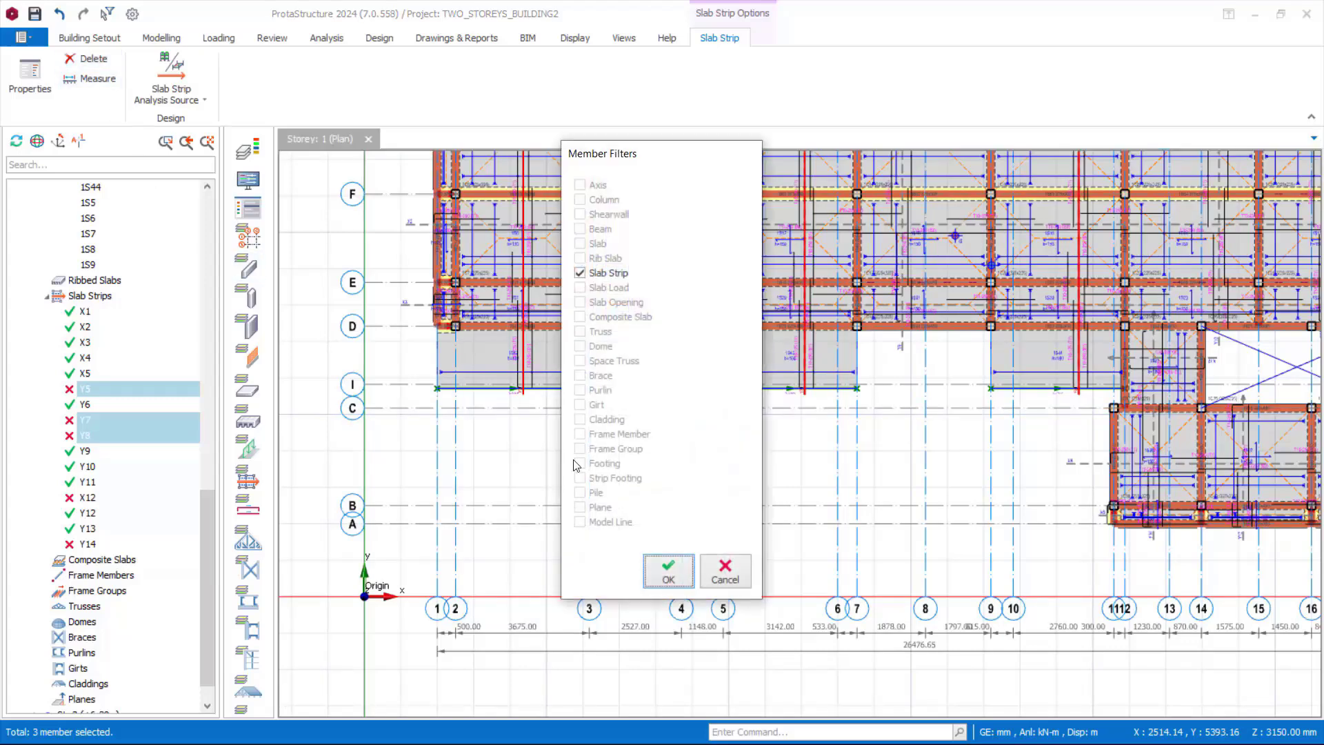
click(666, 581)
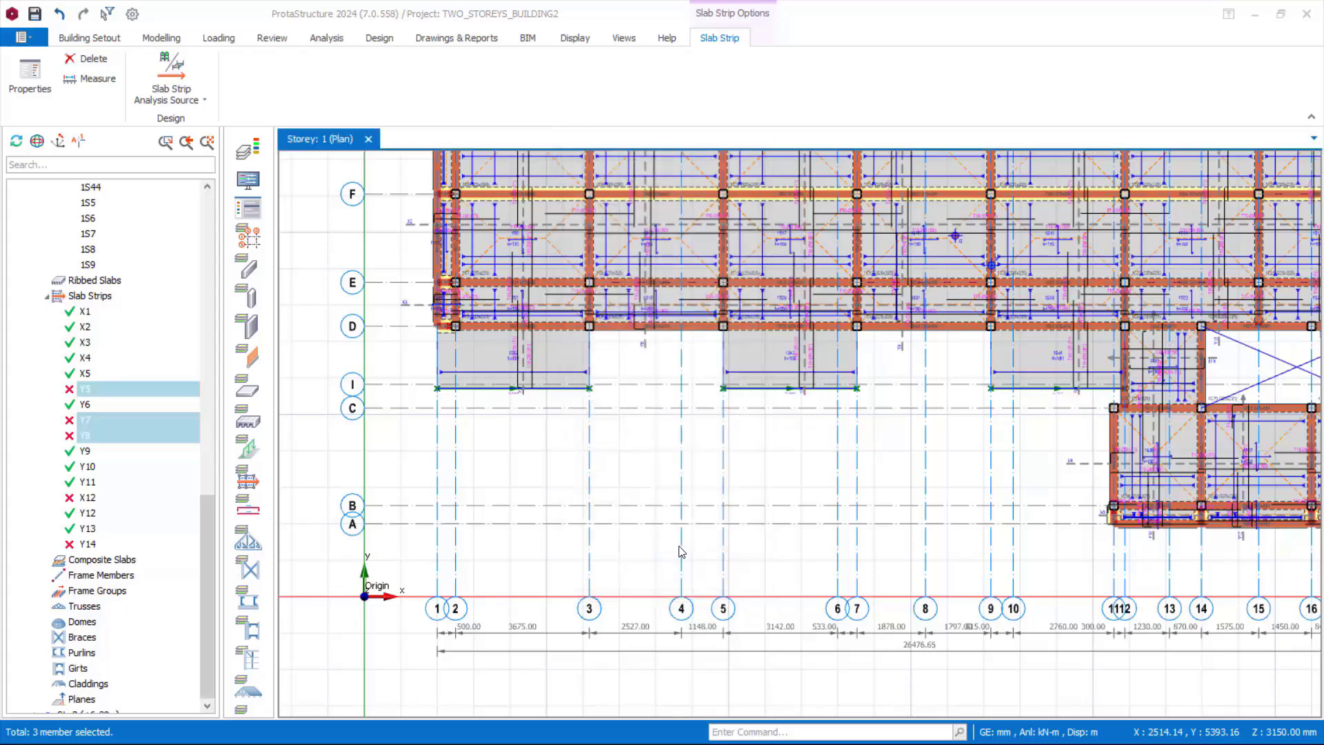
Examine the storey 1 plan below axis D, focusing on slab 1S25's reinforcement and strips X12 and Y14 crossing it
scroll(814, 376, up, 1)
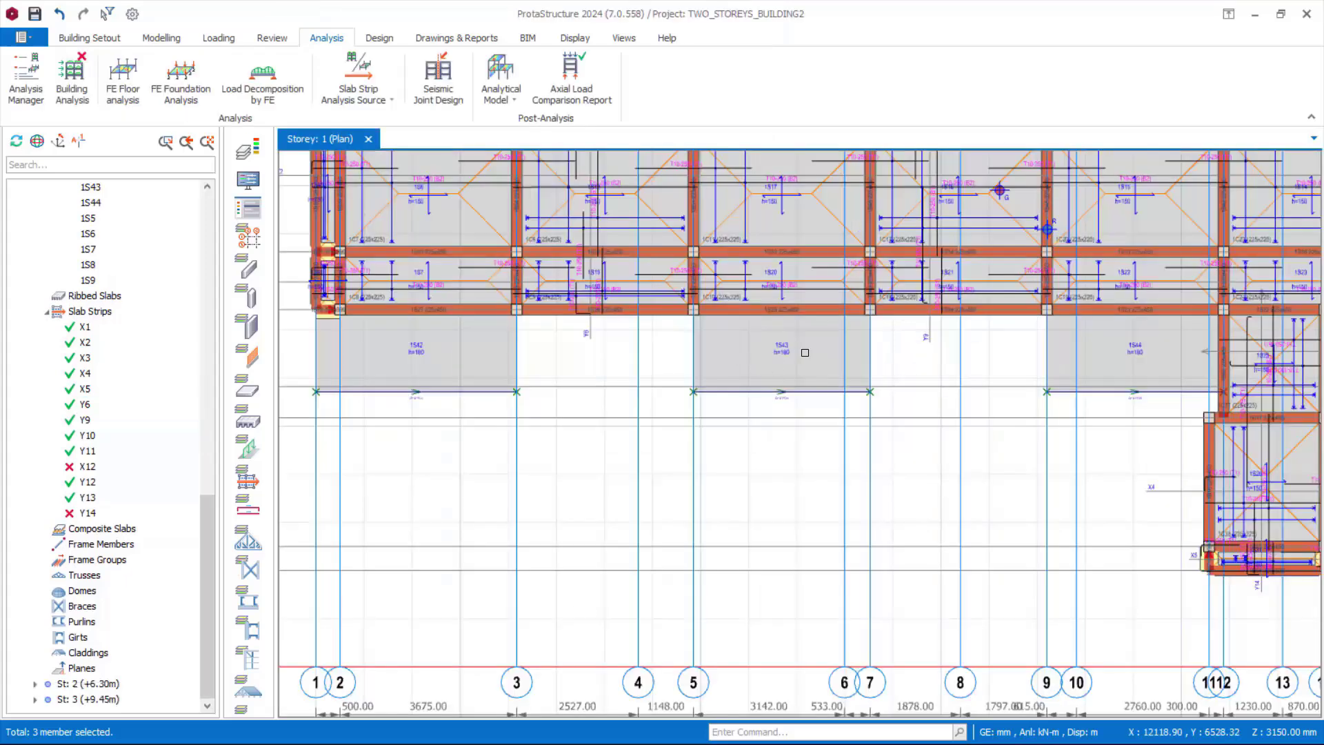
scroll(385, 349, down, 1)
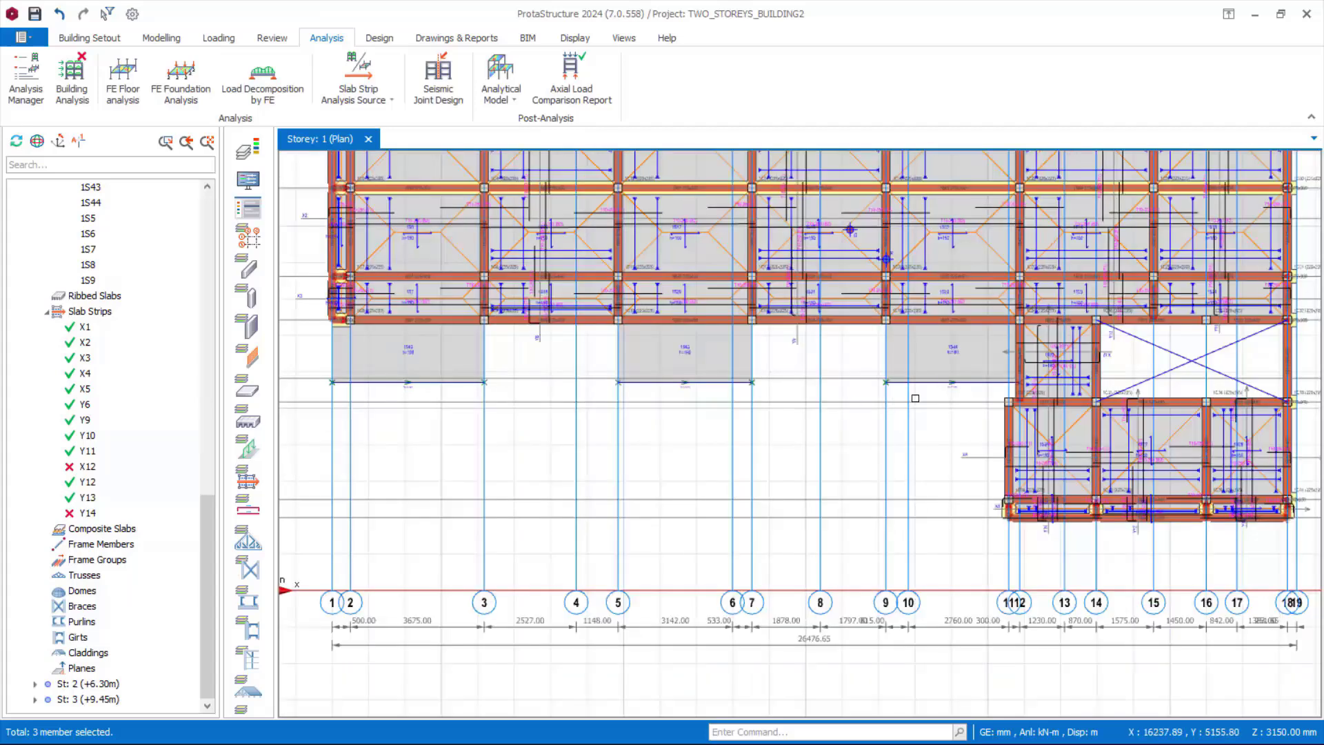
scroll(841, 405, down, 2)
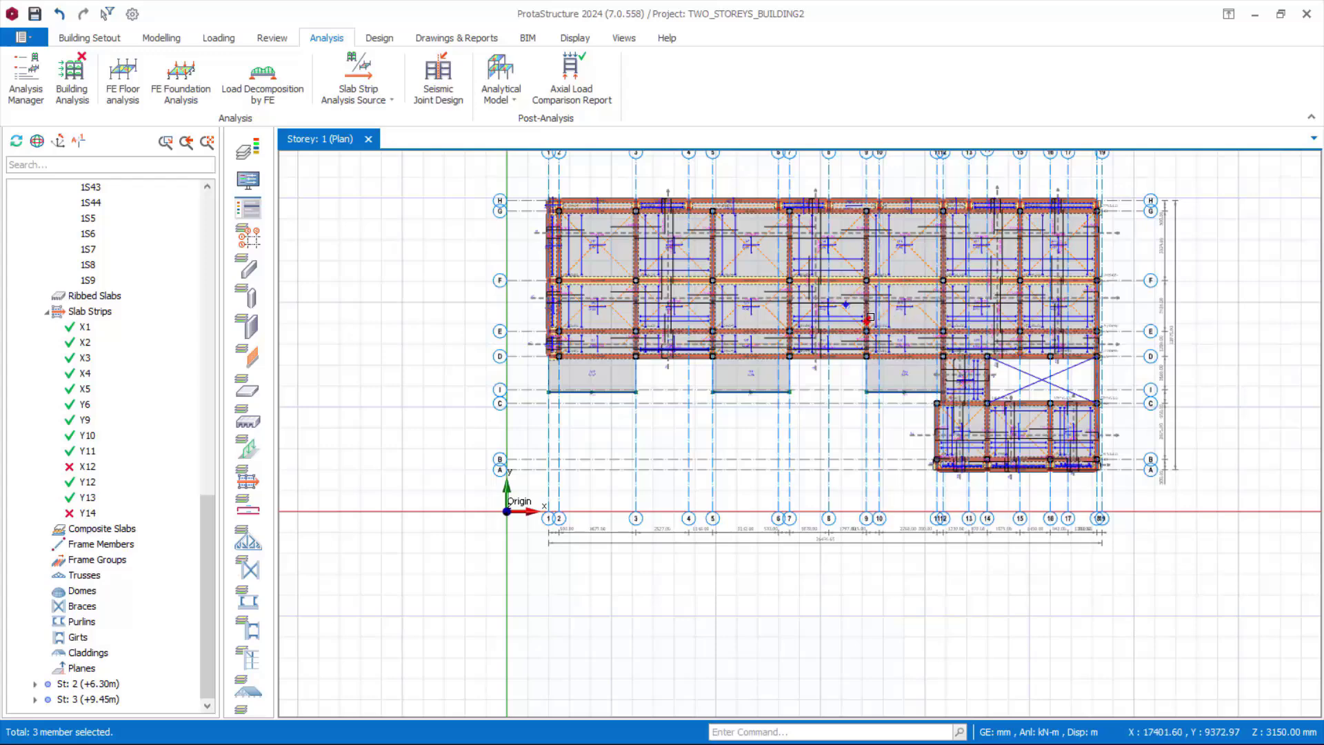
scroll(951, 290, up, 1)
scroll(757, 322, up, 1)
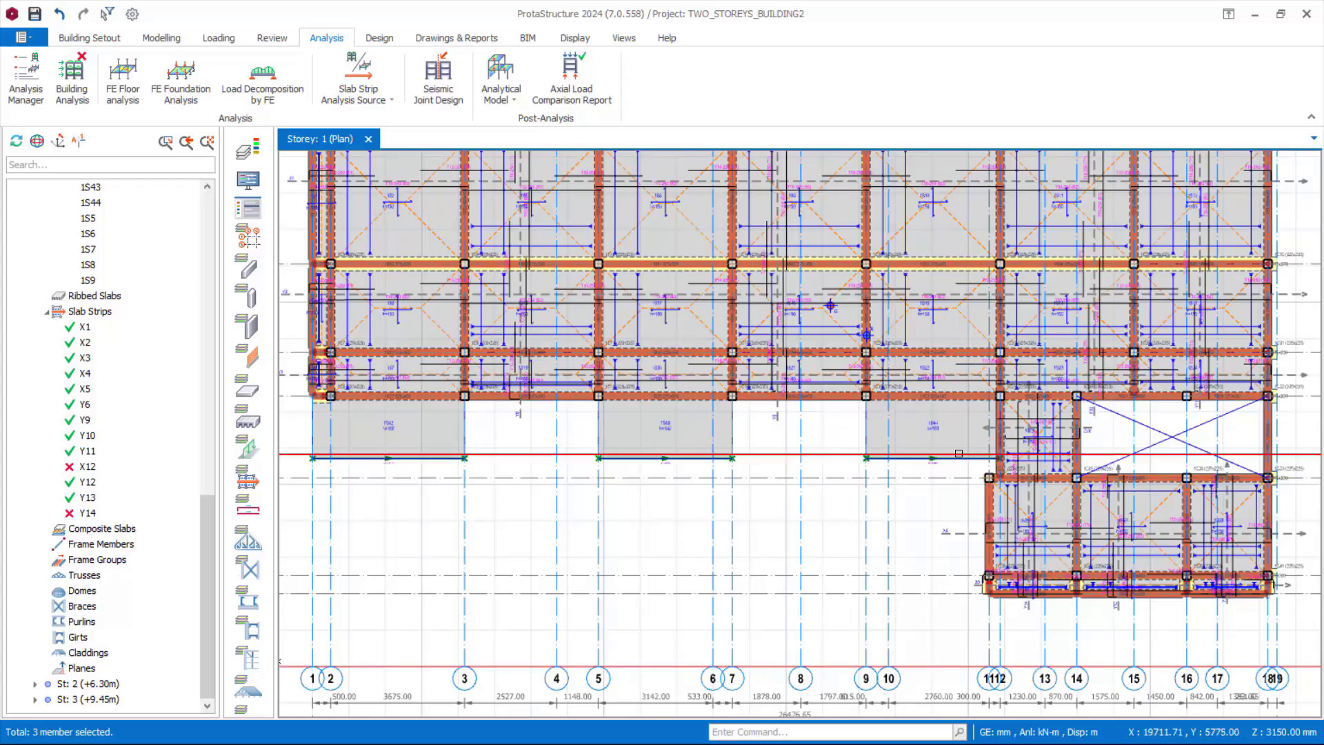
scroll(927, 420, up, 1)
scroll(1056, 466, up, 1)
scroll(1064, 468, up, 1)
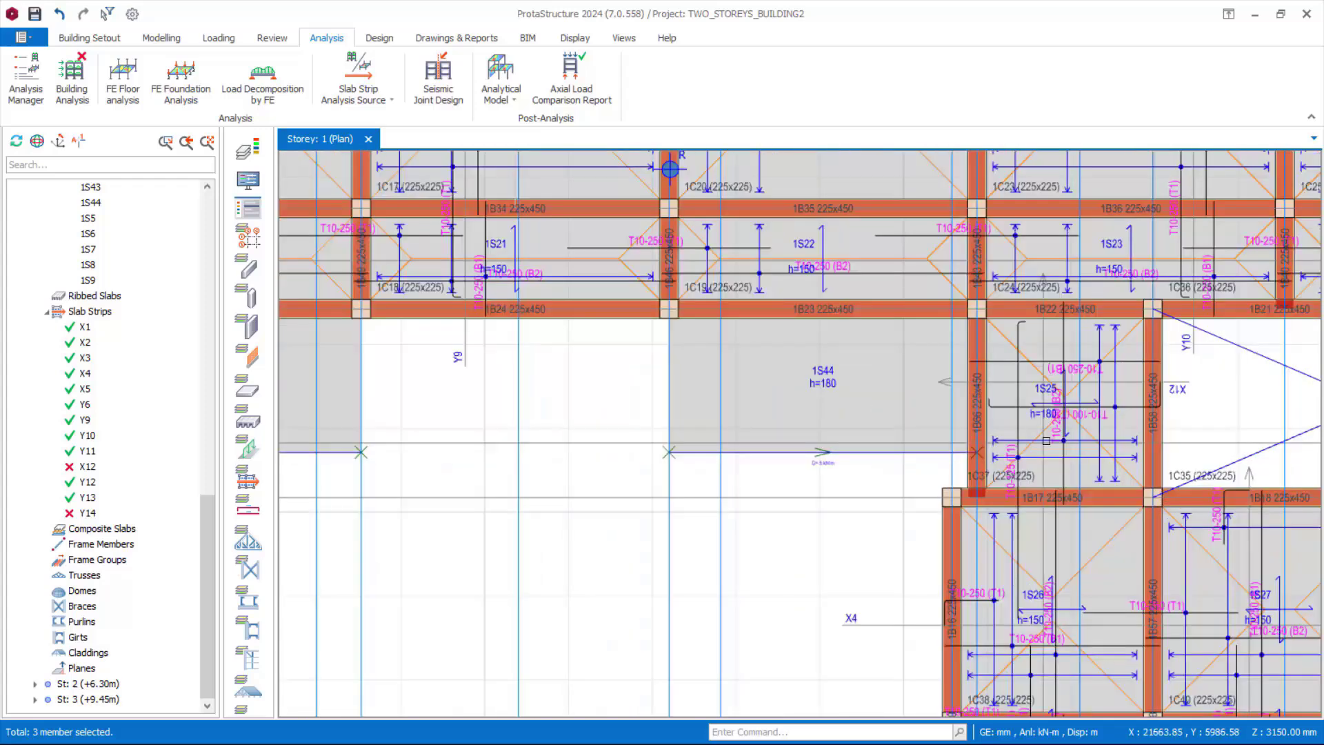
scroll(1046, 440, up, 3)
scroll(1041, 447, down, 4)
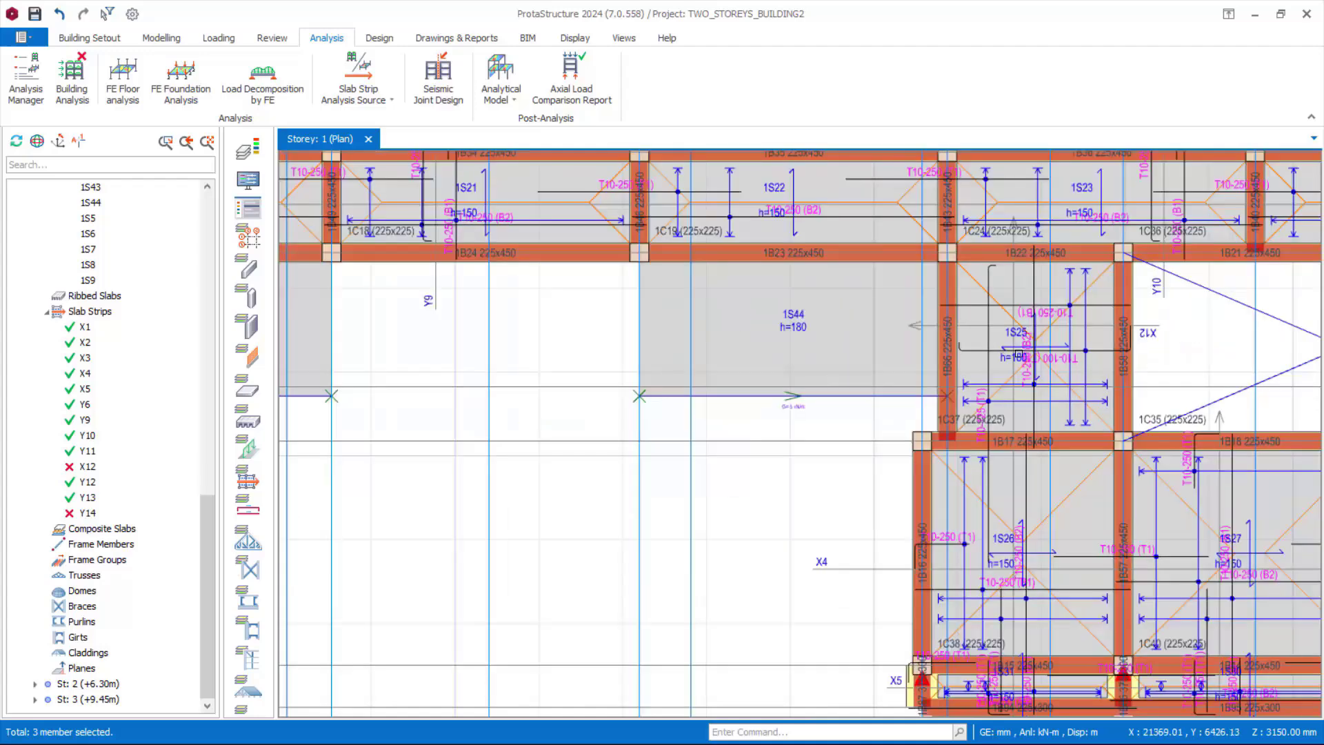
scroll(1048, 324, up, 4)
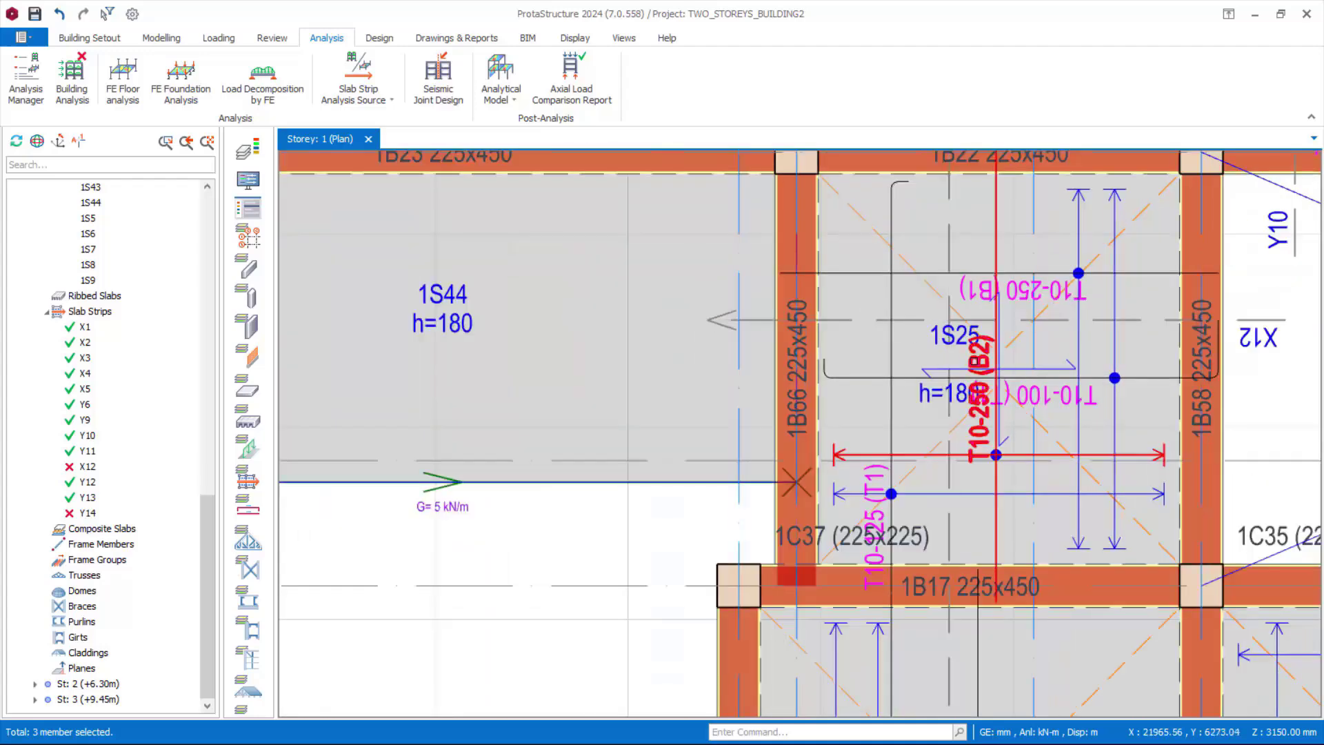
scroll(986, 365, down, 2)
scroll(972, 398, up, 2)
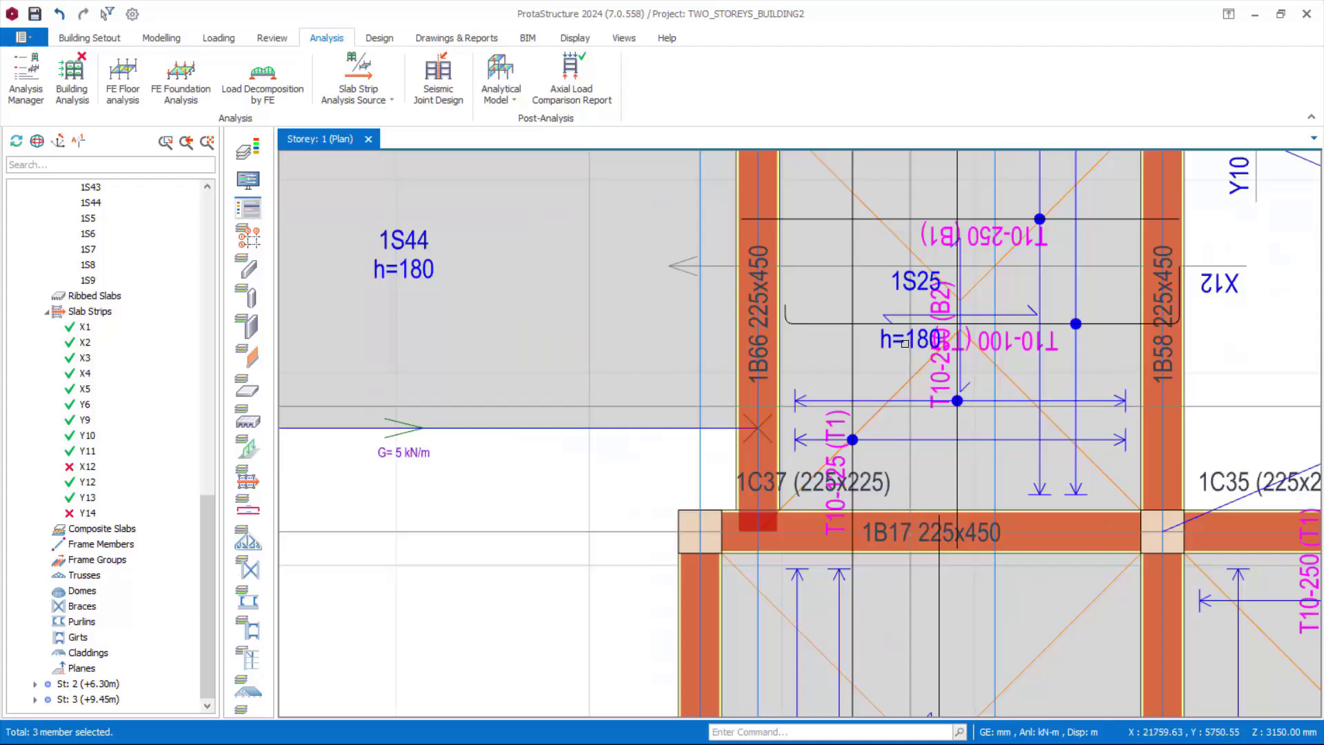
scroll(903, 359, down, 4)
scroll(895, 601, up, 4)
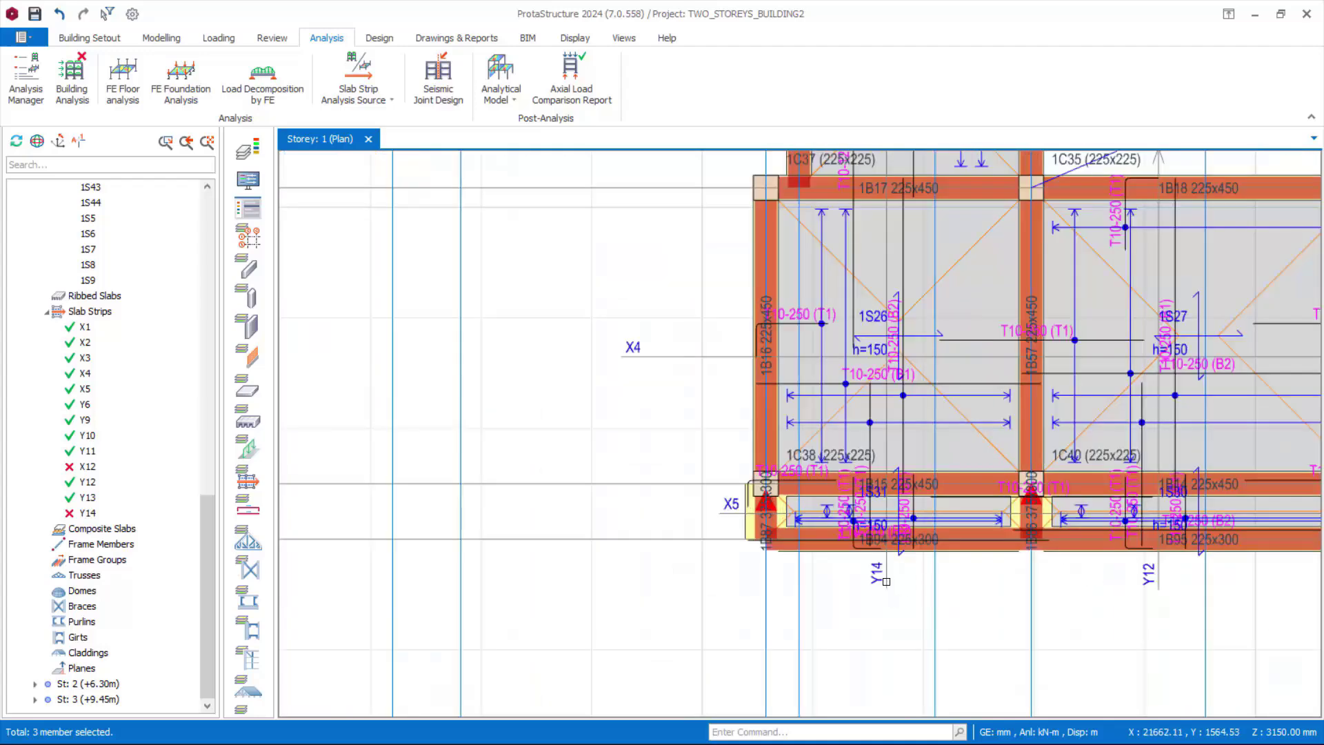
Delete slab strips Y14 and X12, which cross slab 1S25
click(886, 581)
scroll(882, 586, down, 3)
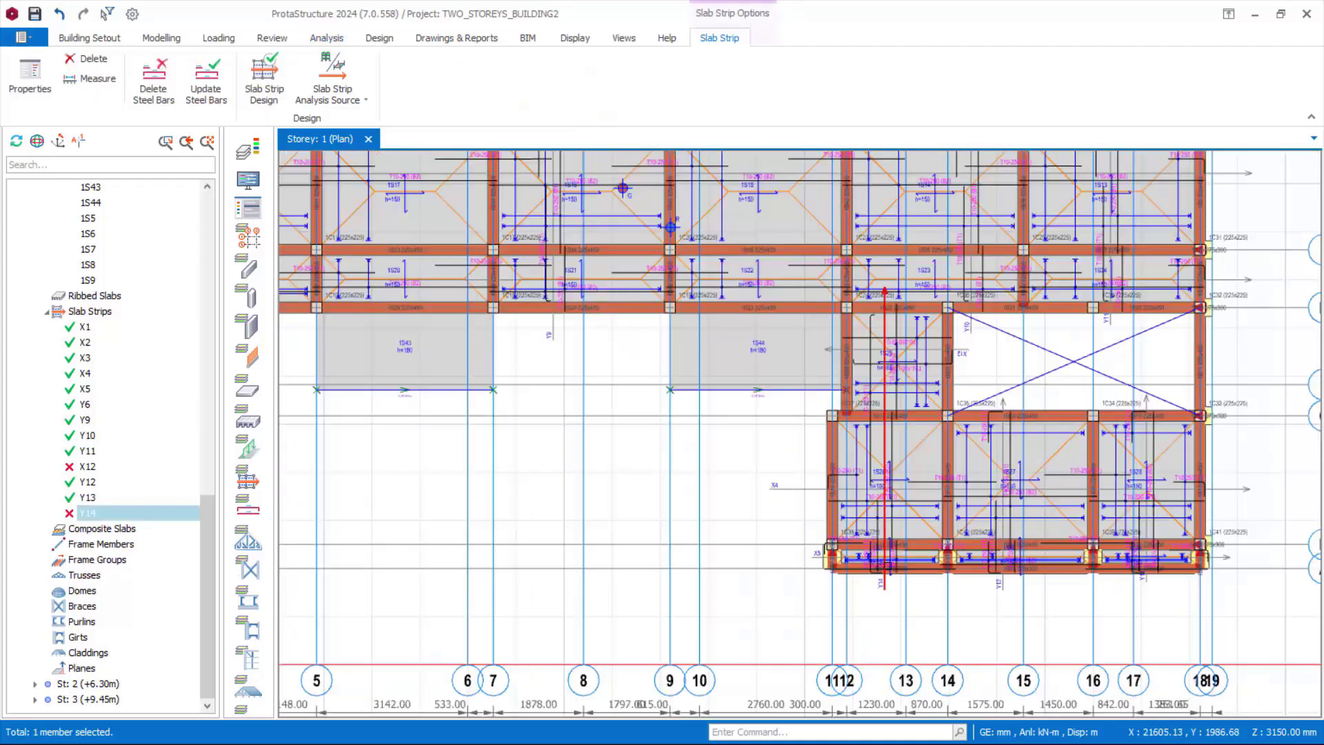
scroll(894, 297, up, 2)
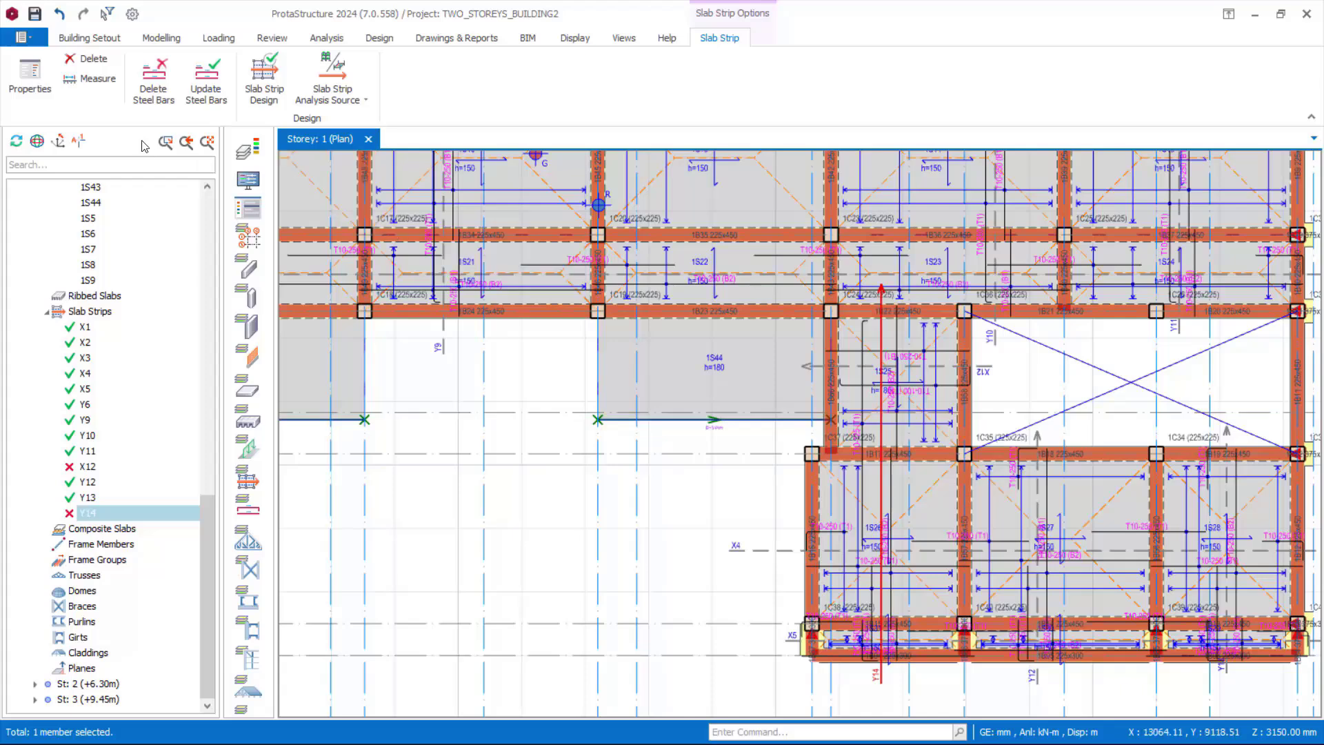
click(89, 58)
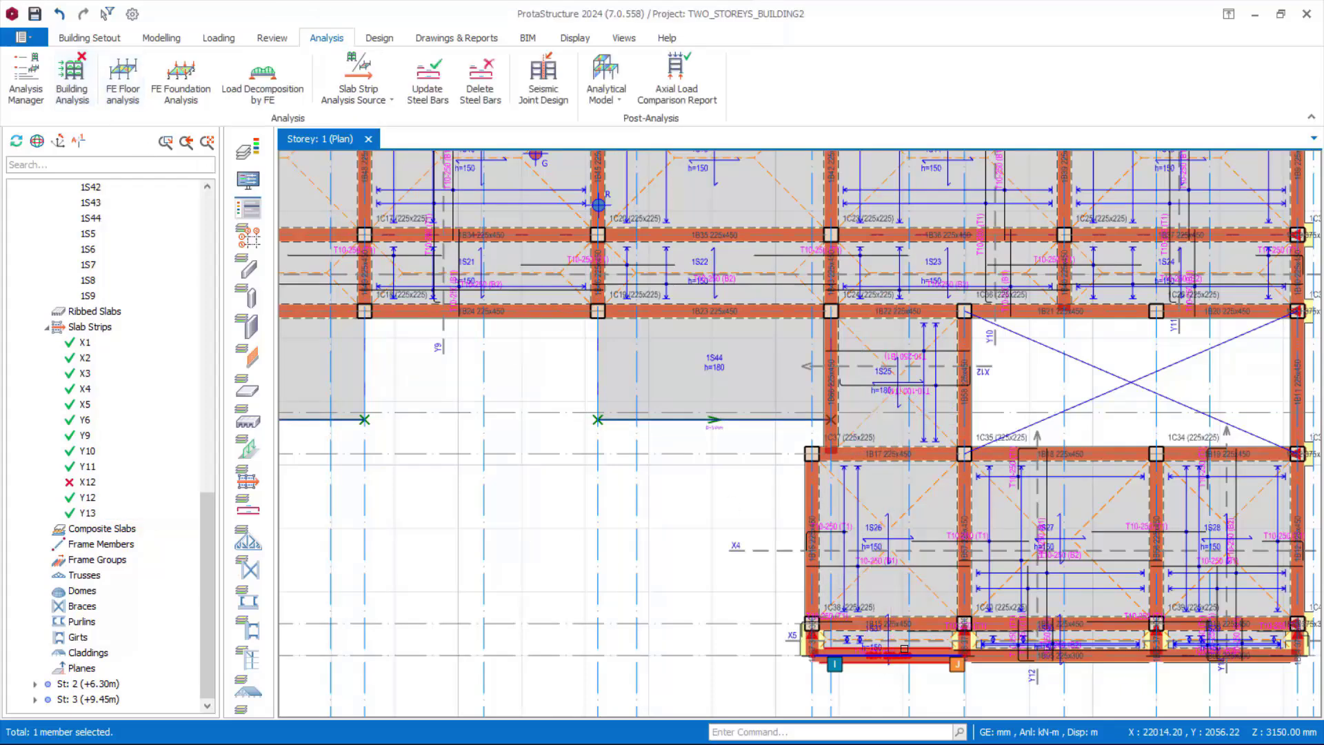
click(996, 362)
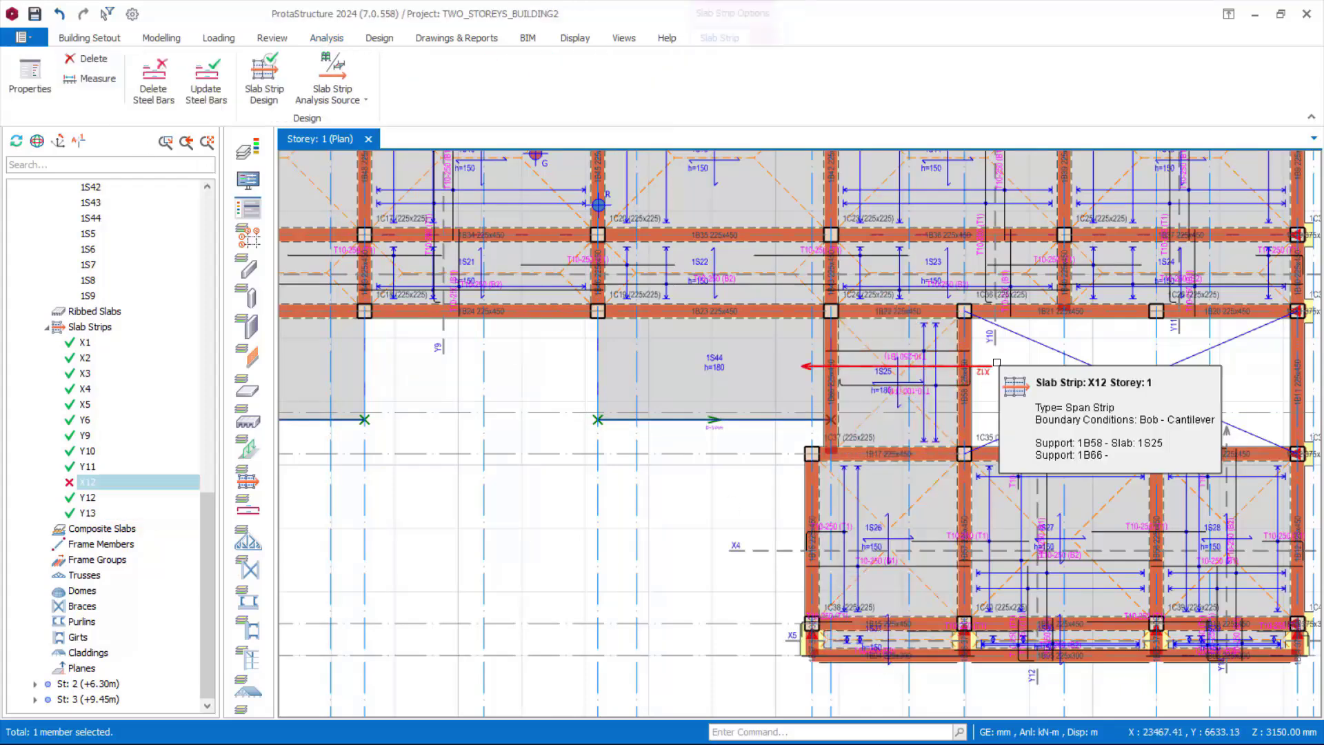
click(89, 58)
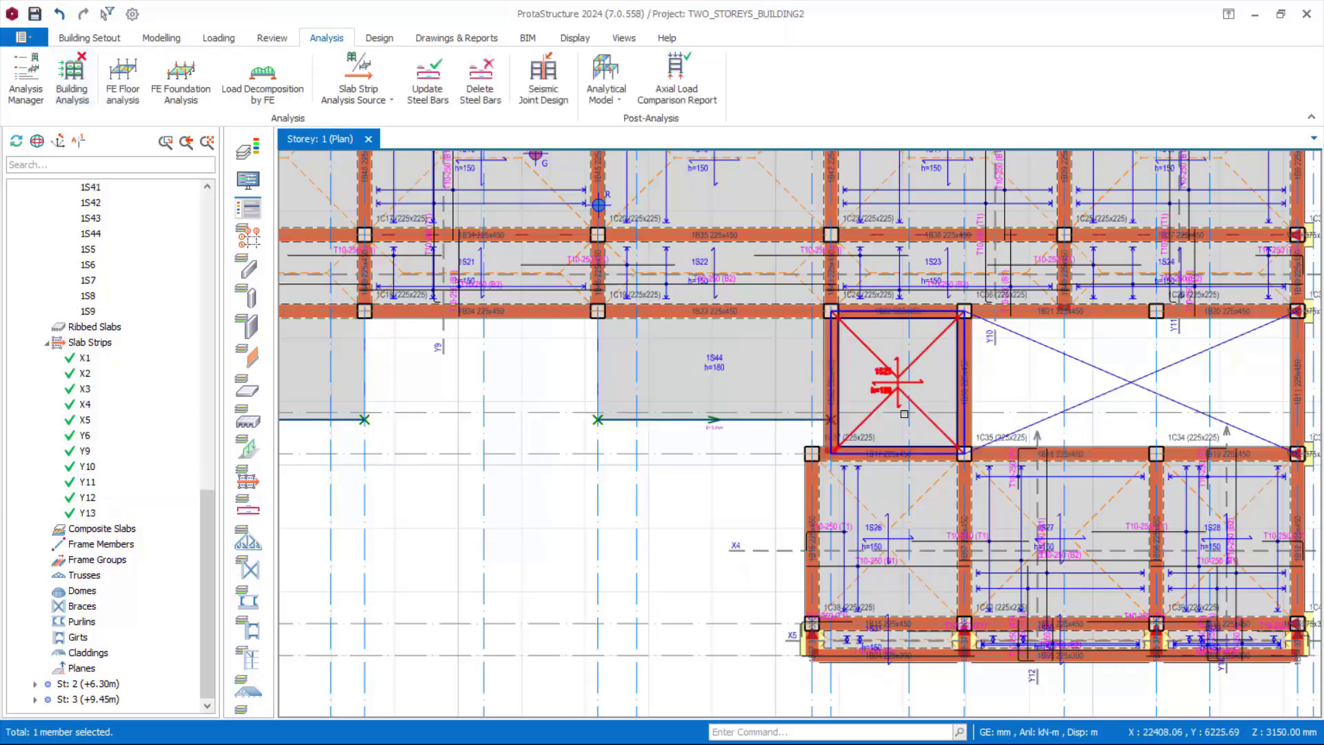
Check slab 1S25 and the overall storey 1 plan, and save the project
scroll(897, 373, up, 3)
scroll(888, 410, up, 1)
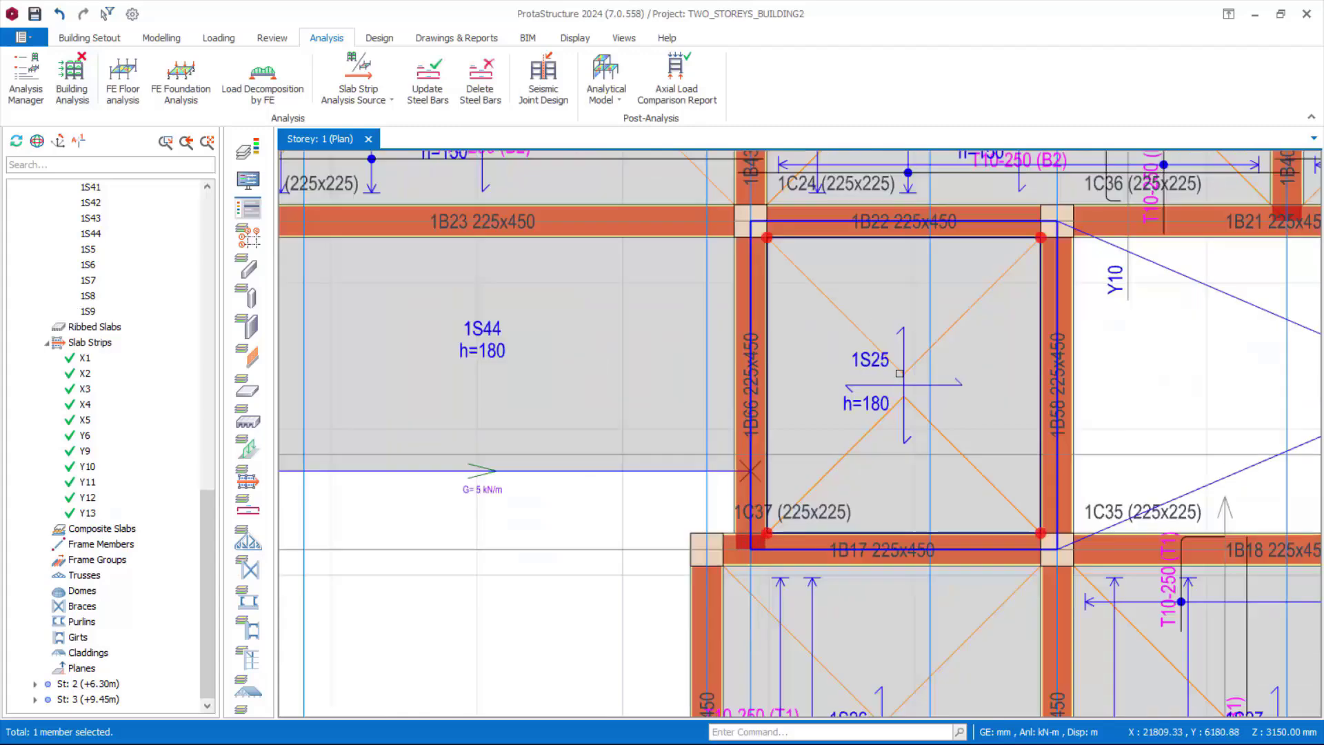
scroll(910, 362, down, 3)
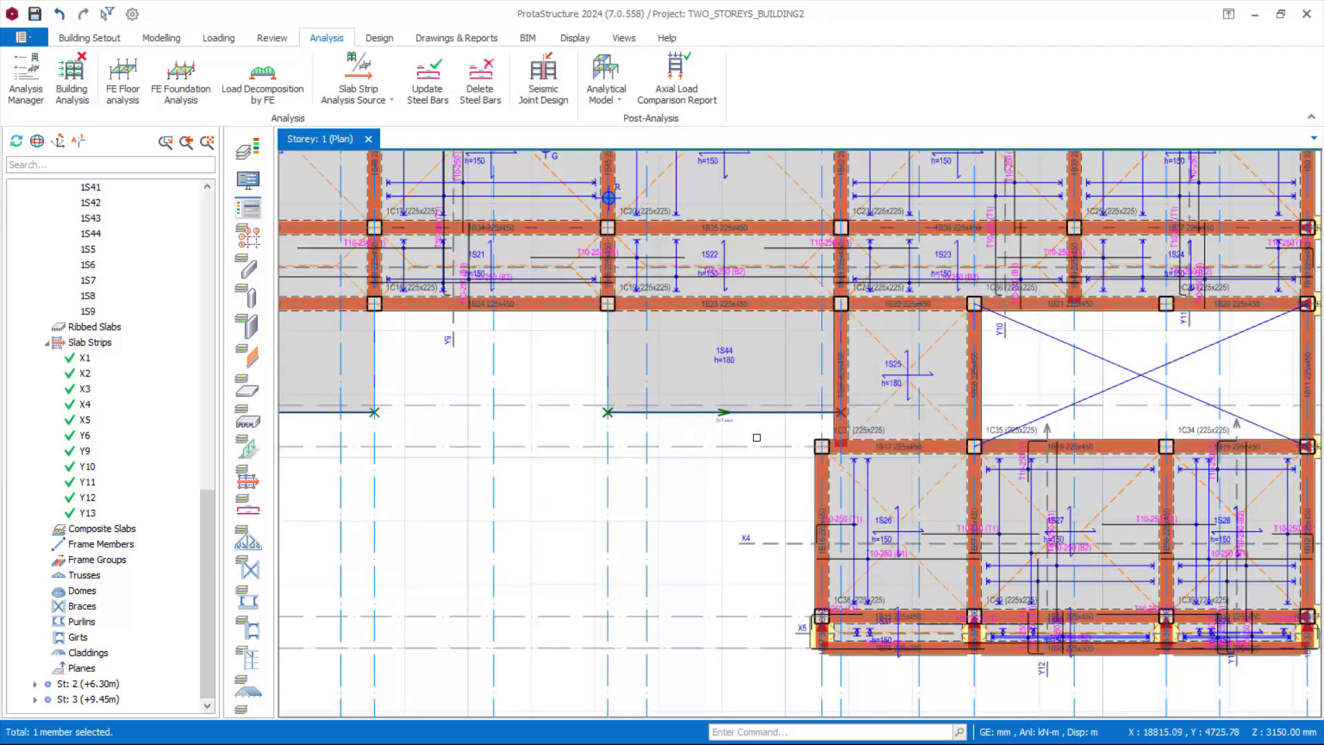
scroll(919, 368, down, 1)
scroll(919, 367, down, 3)
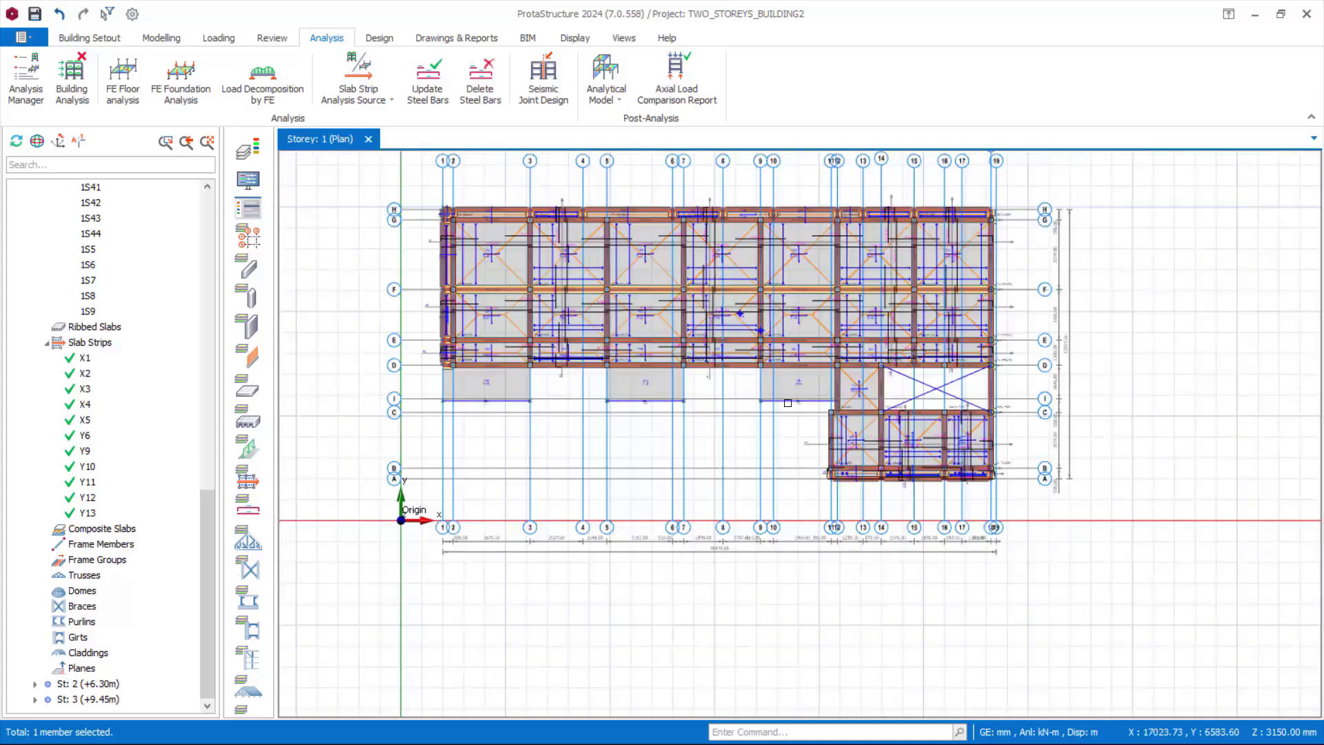
click(34, 14)
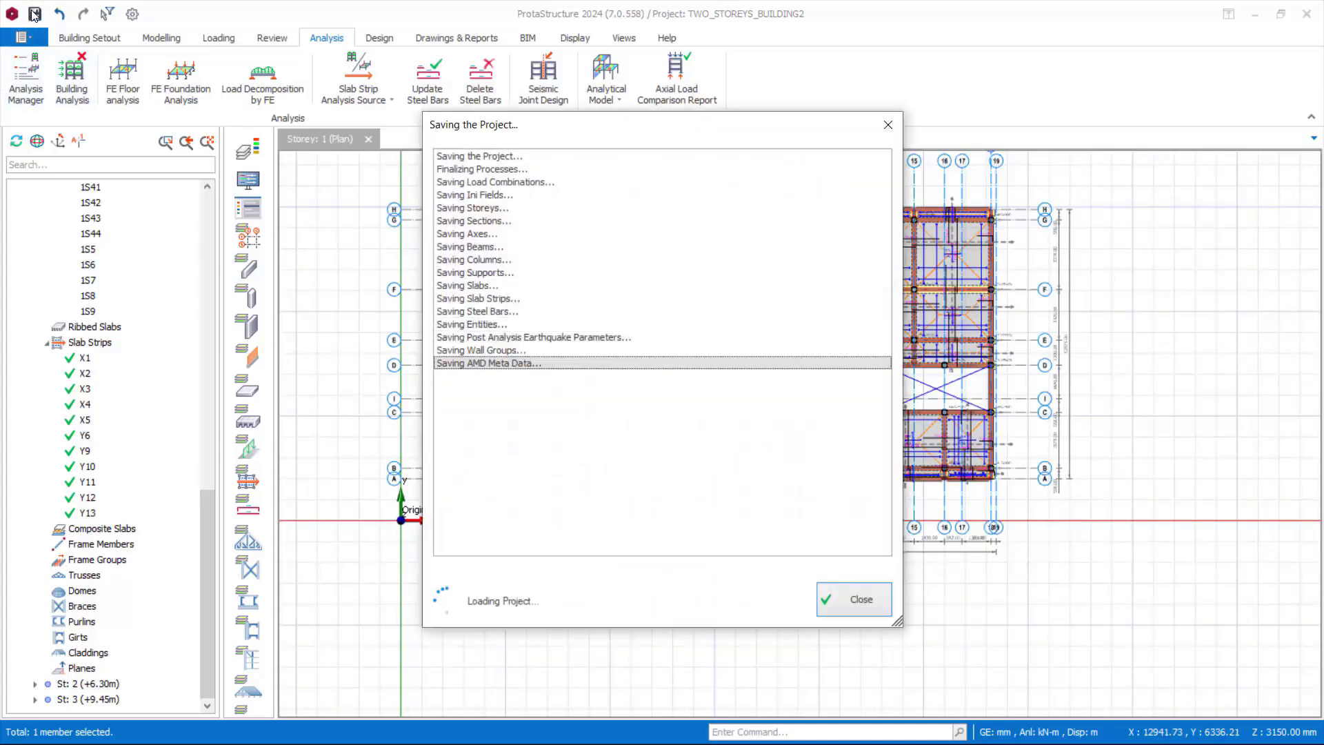
Open the Building Analysis settings and display the analysis and design run options
click(72, 79)
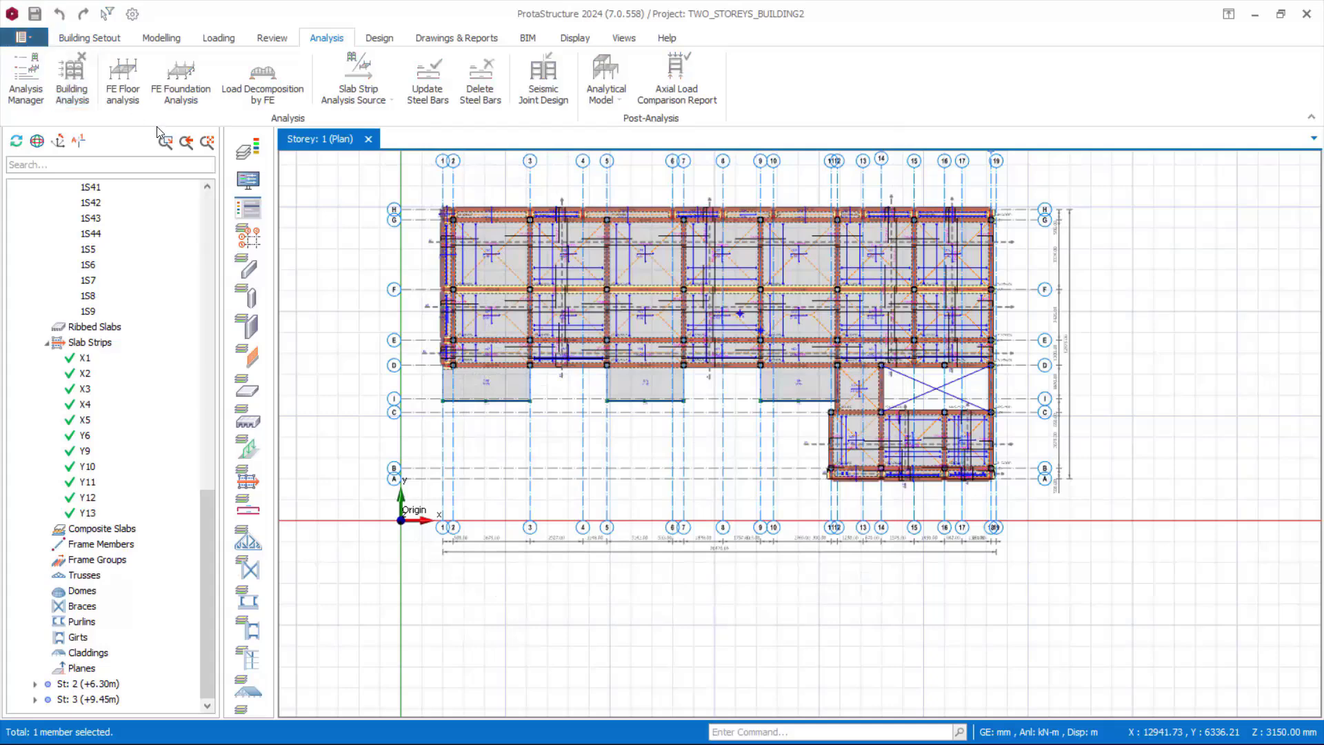
click(608, 110)
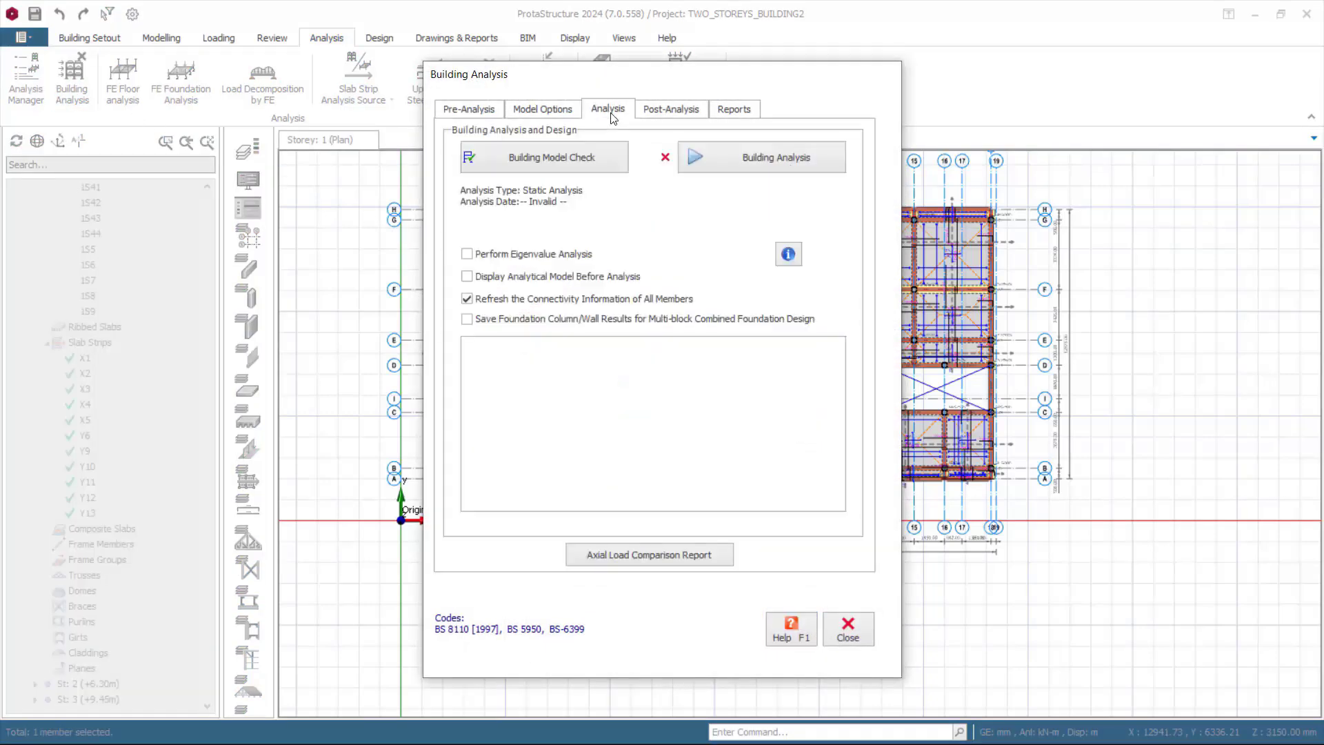
Run the building analysis without any batch design options, accept the storey drift message and close the Building Analysis dialog
click(768, 158)
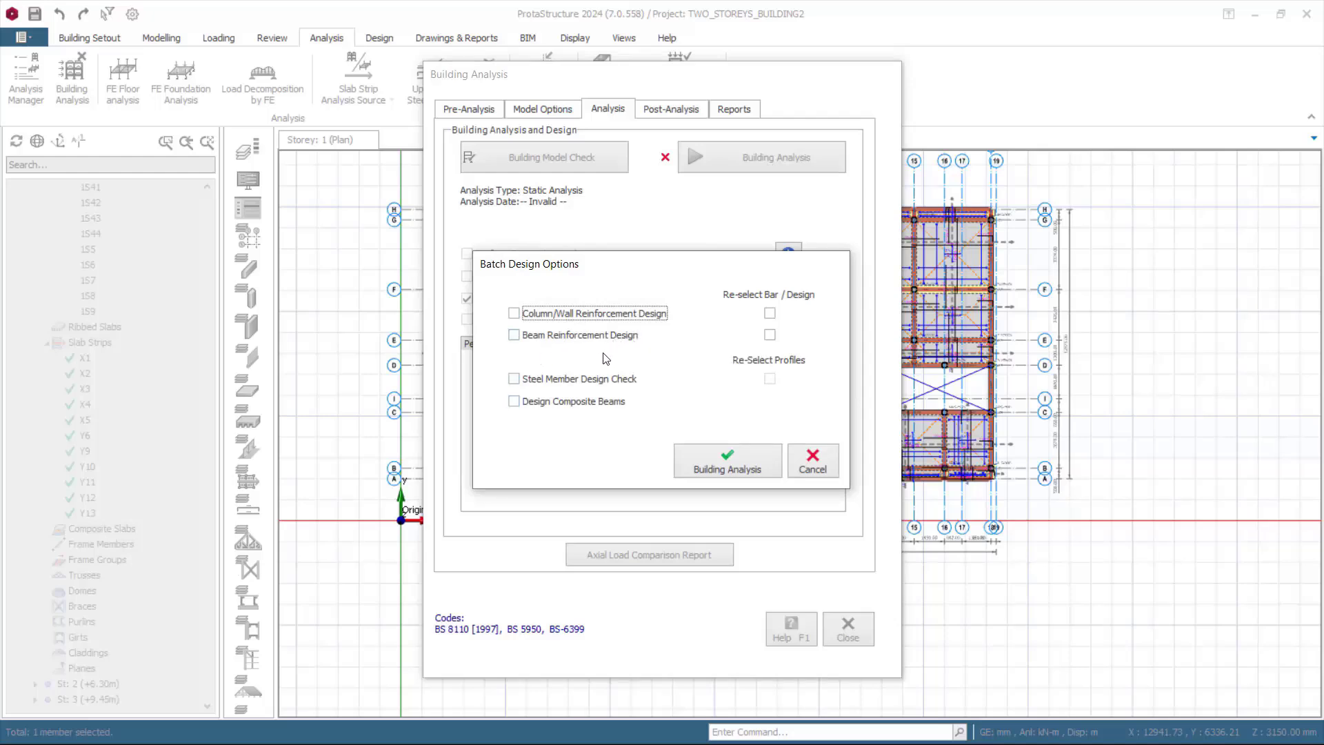
click(735, 459)
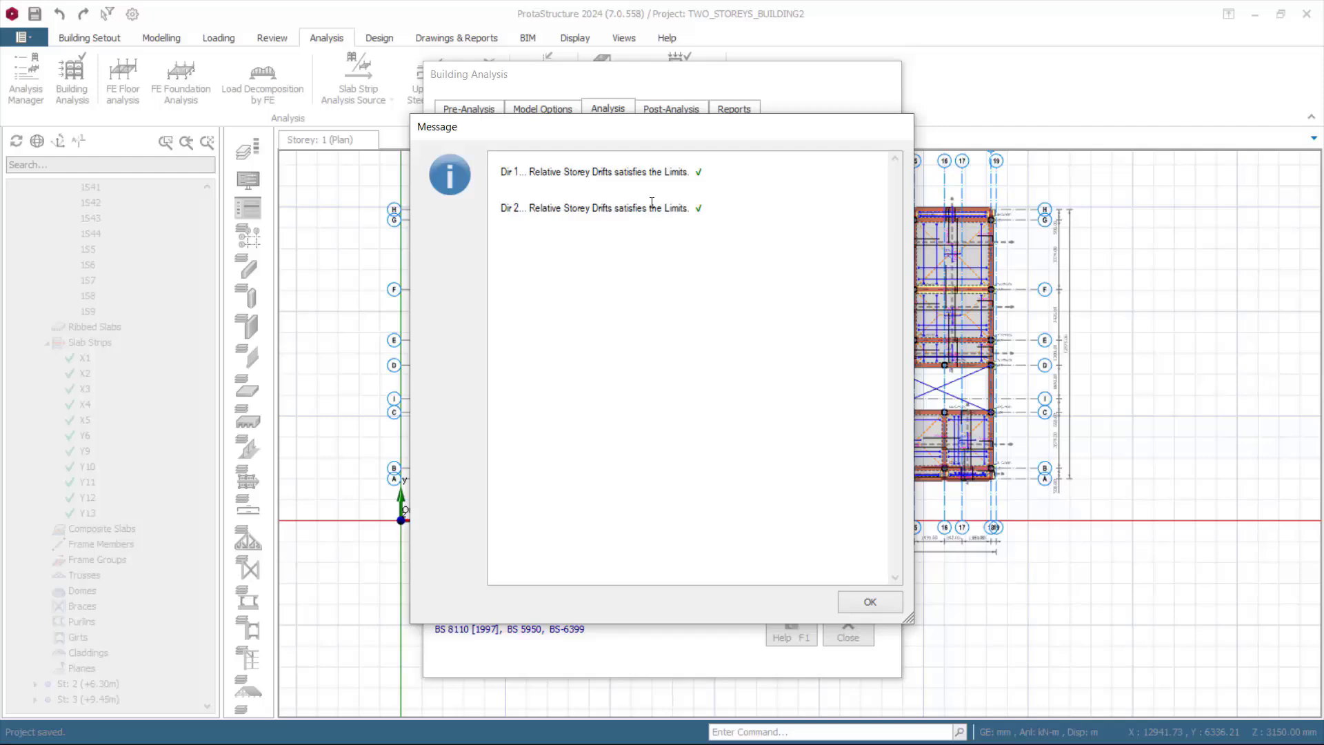
click(870, 604)
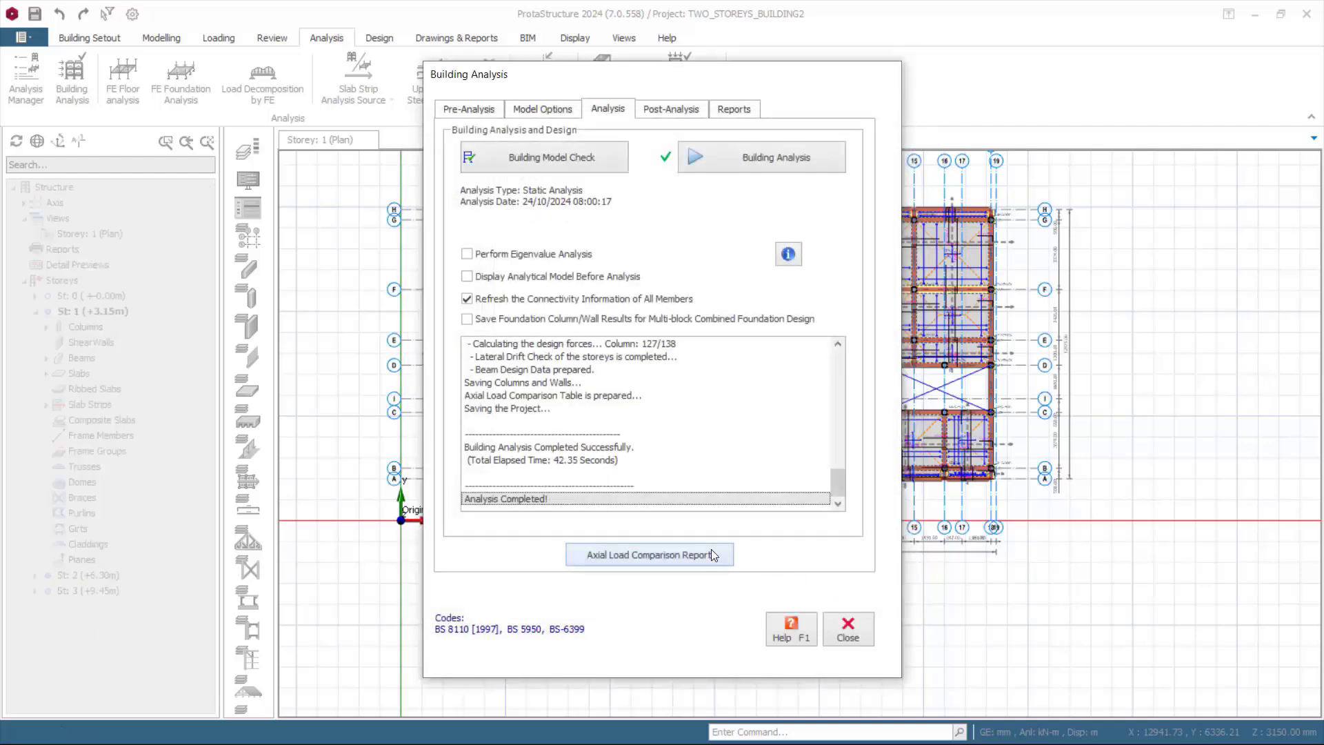
click(848, 628)
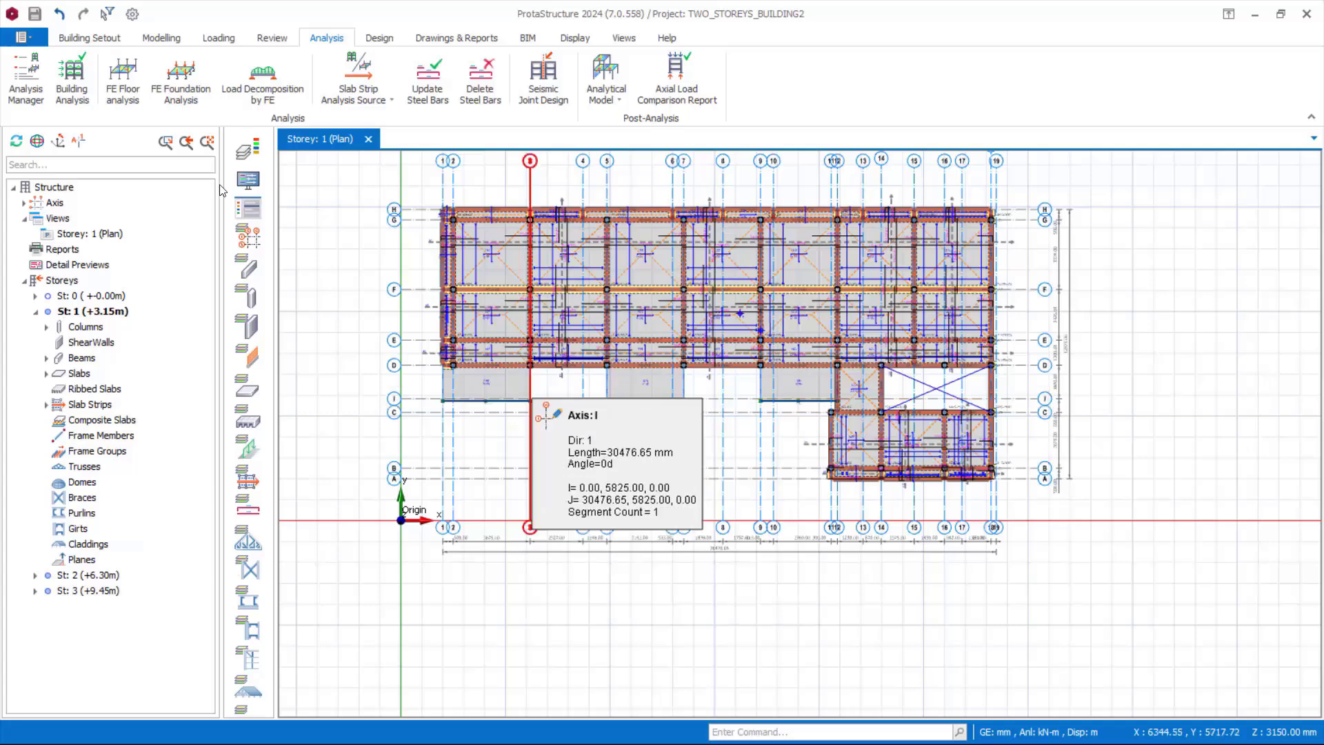
Start a Y-direction analytical slab strip with boundary conditions Cantilever at the start and Bob at the end
scroll(214, 53, up, 3)
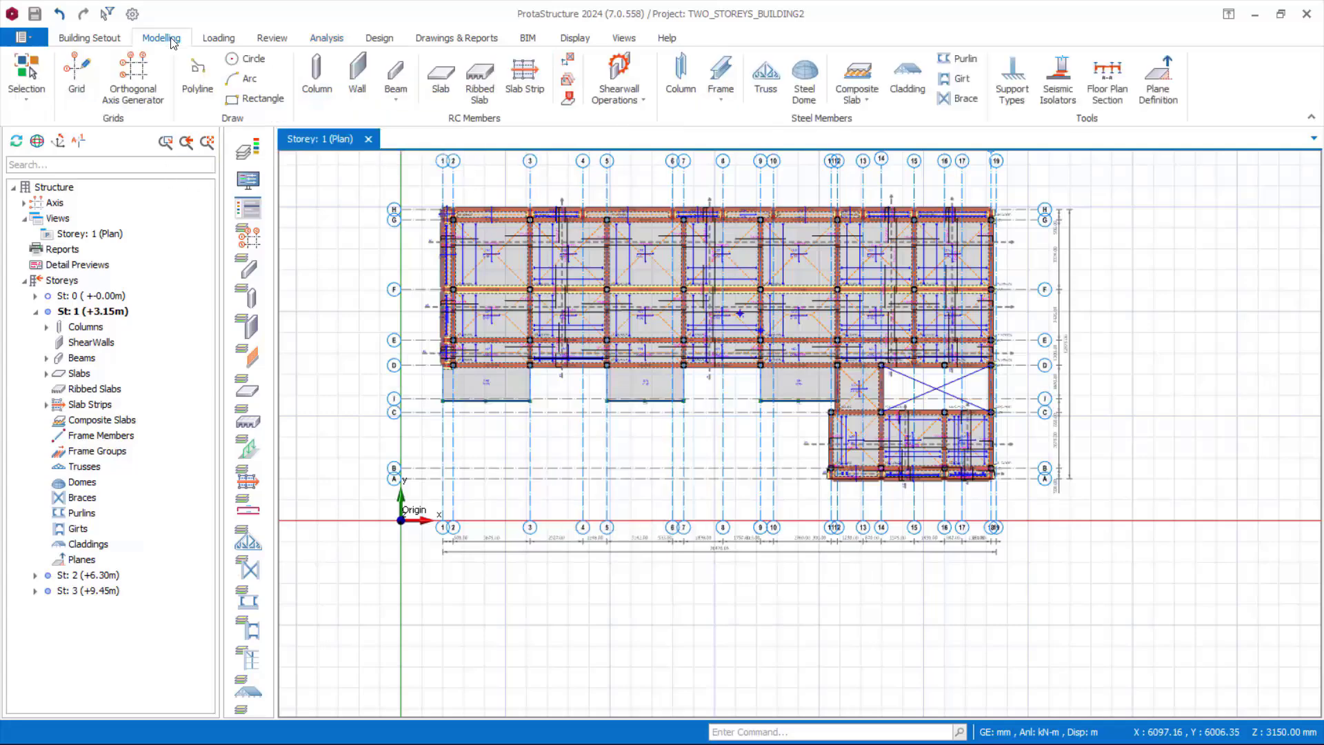
click(532, 78)
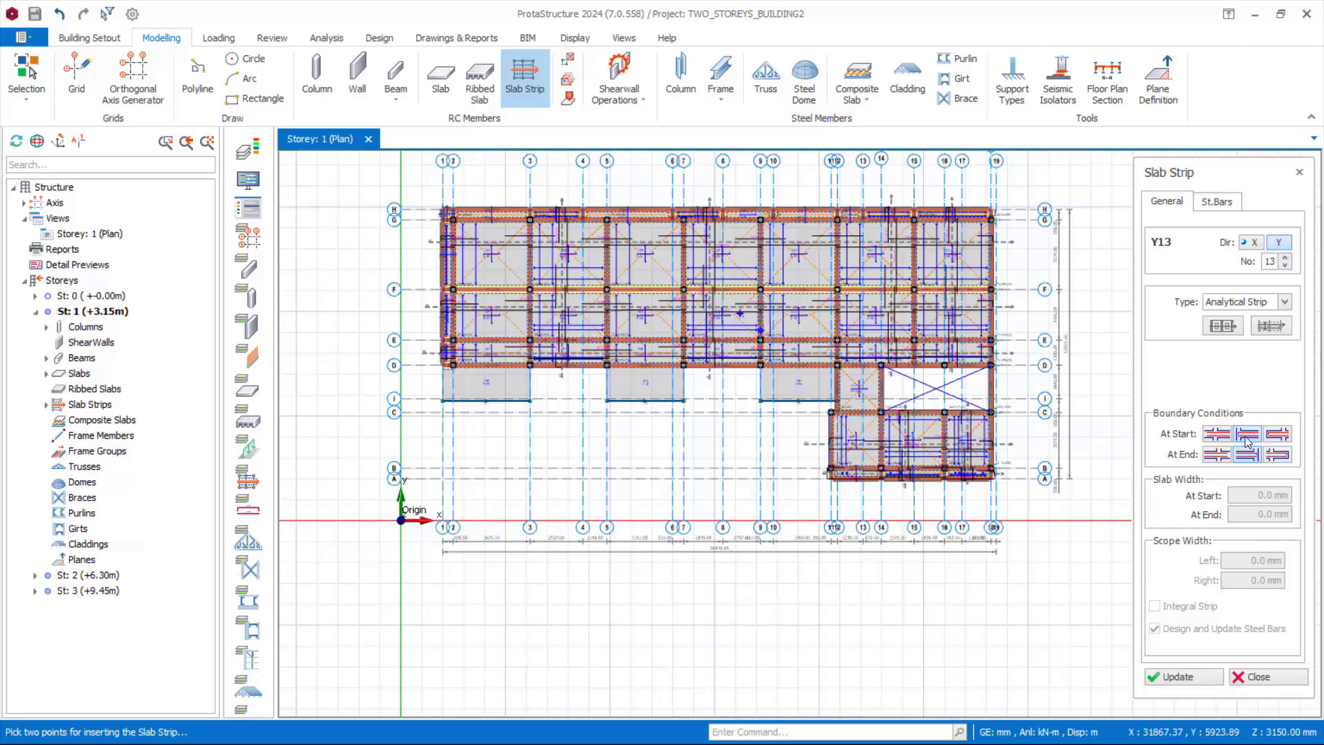
click(1277, 455)
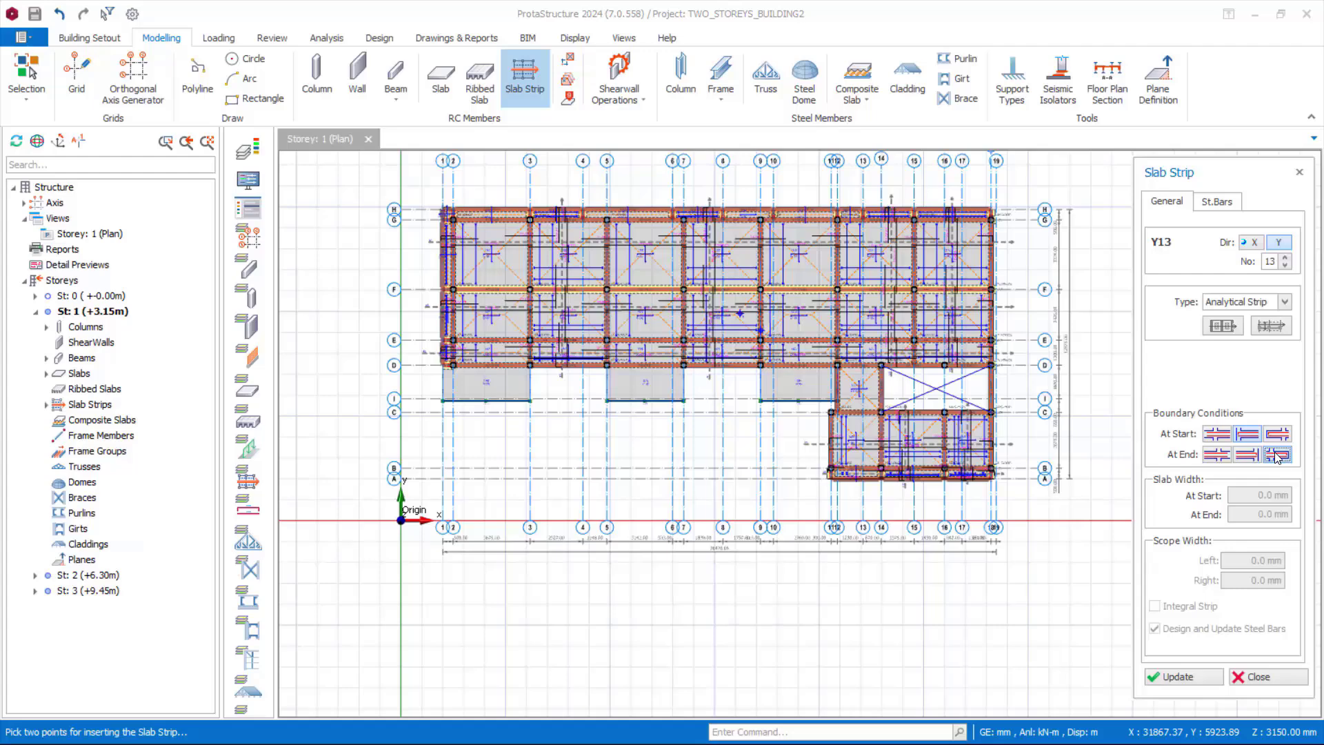
click(1277, 436)
click(1247, 456)
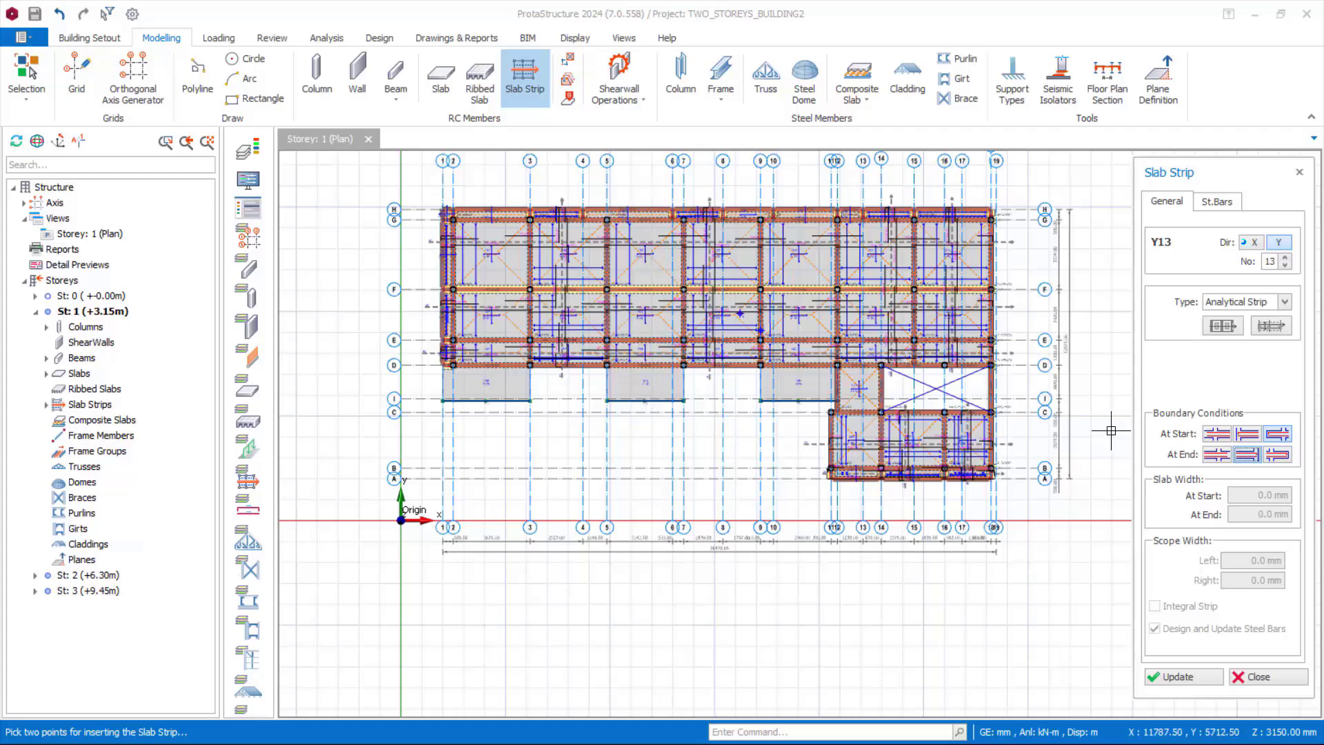
Draw the slab strip about 10200 mm long in the Y direction, from below cantilever slab 1S42 to beyond axis H, and dismiss the warning
scroll(665, 412, up, 2)
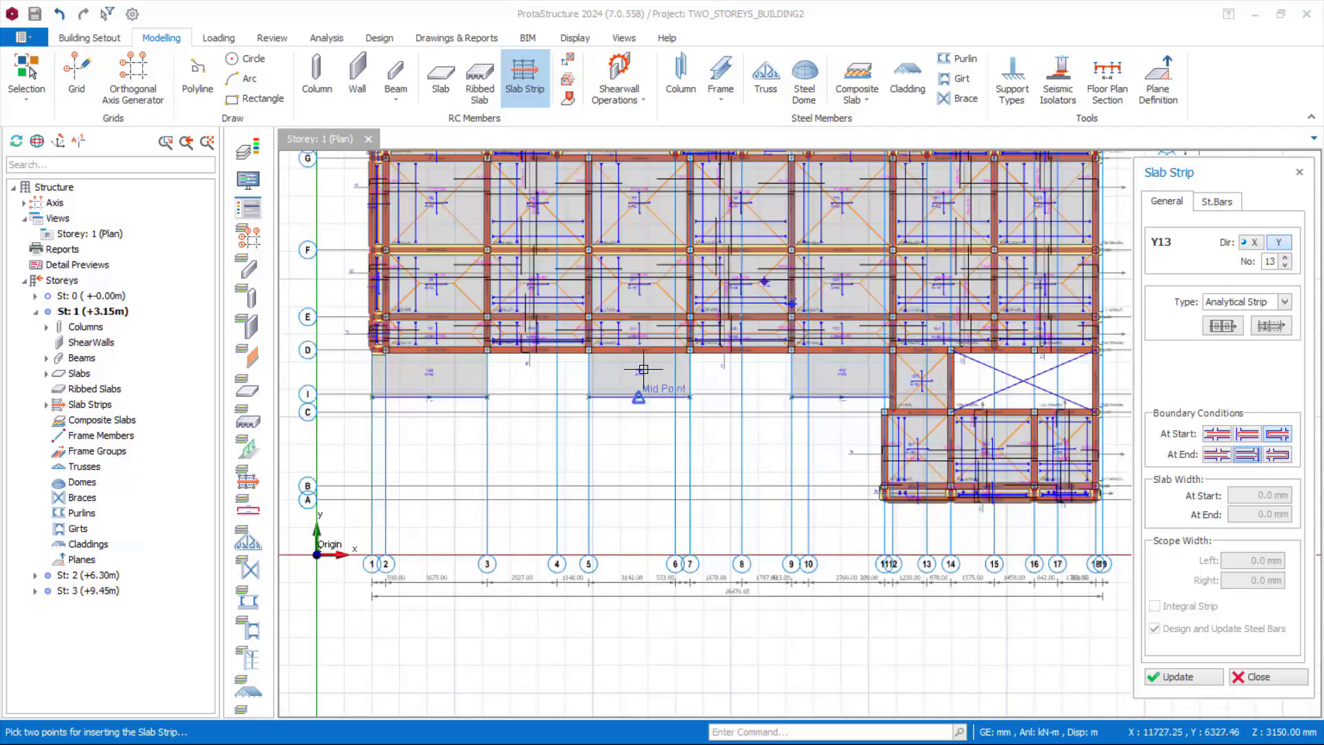
scroll(668, 329, down, 1)
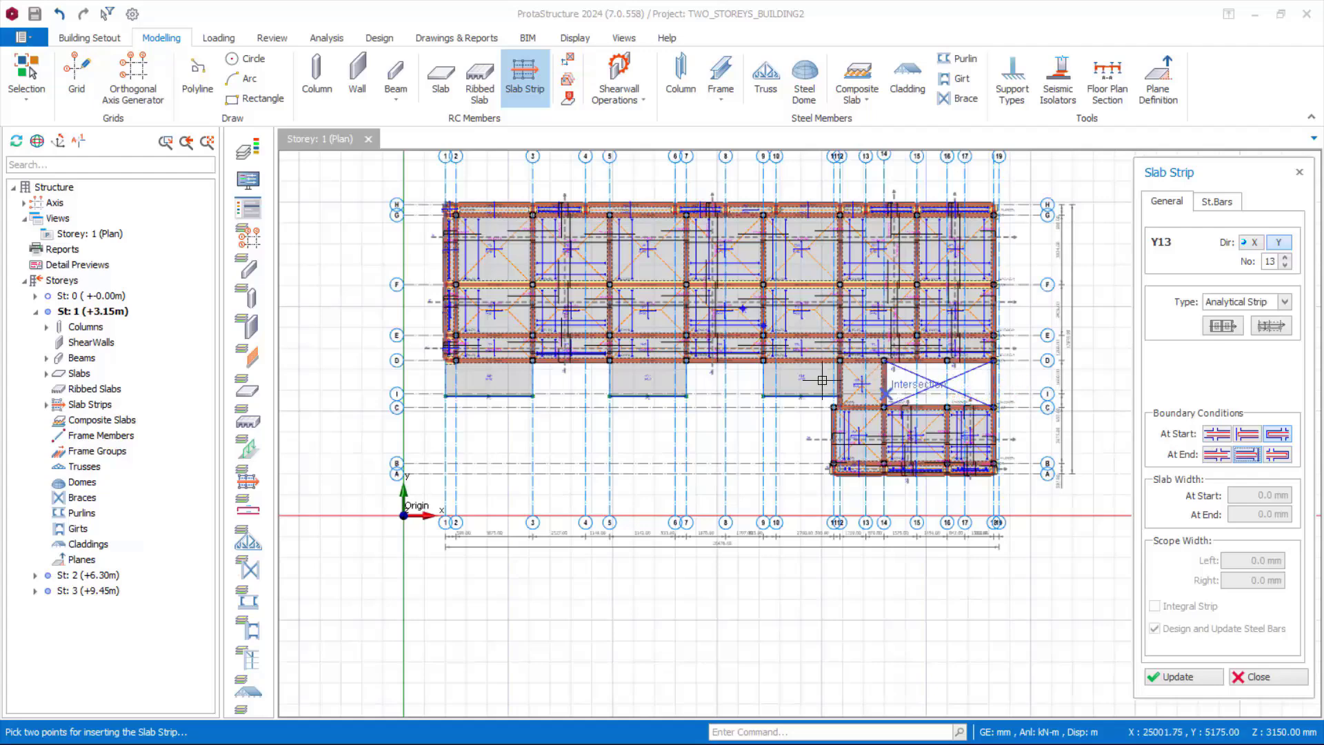
scroll(449, 301, up, 2)
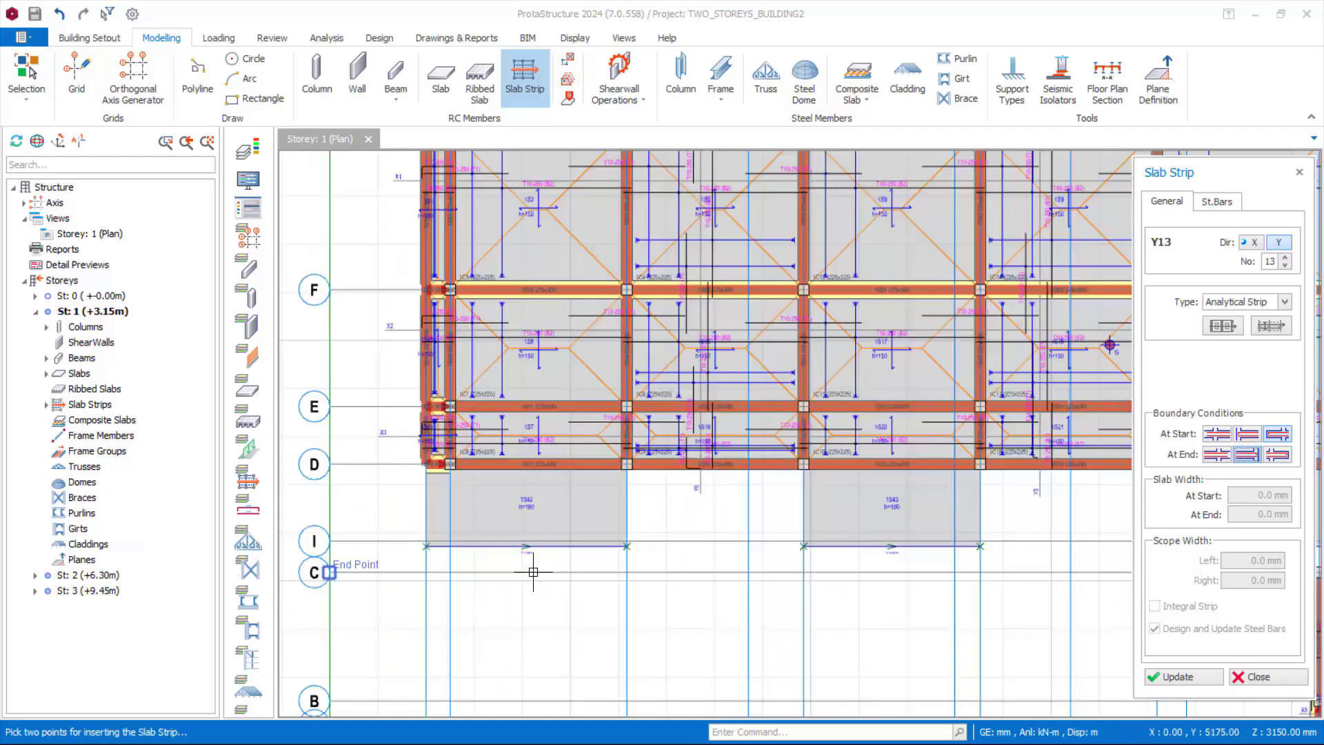
scroll(581, 564, up, 2)
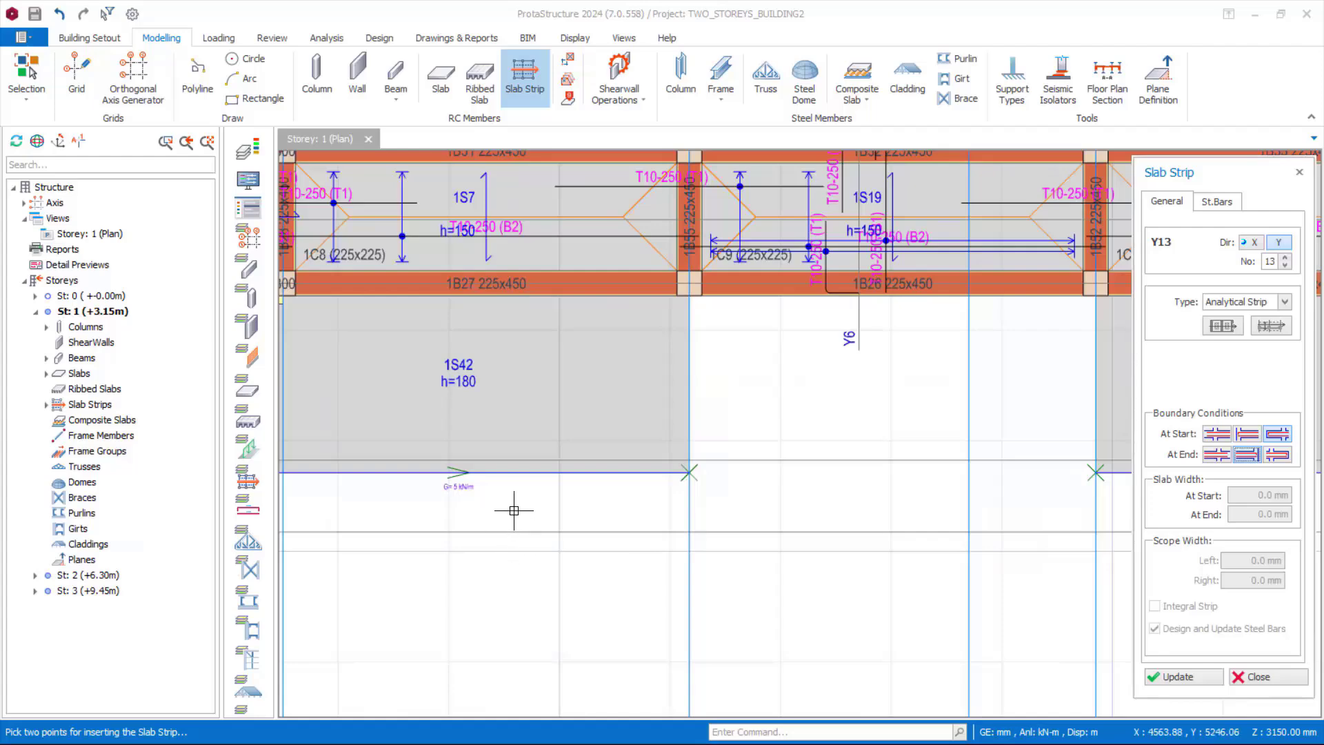
scroll(682, 532, down, 2)
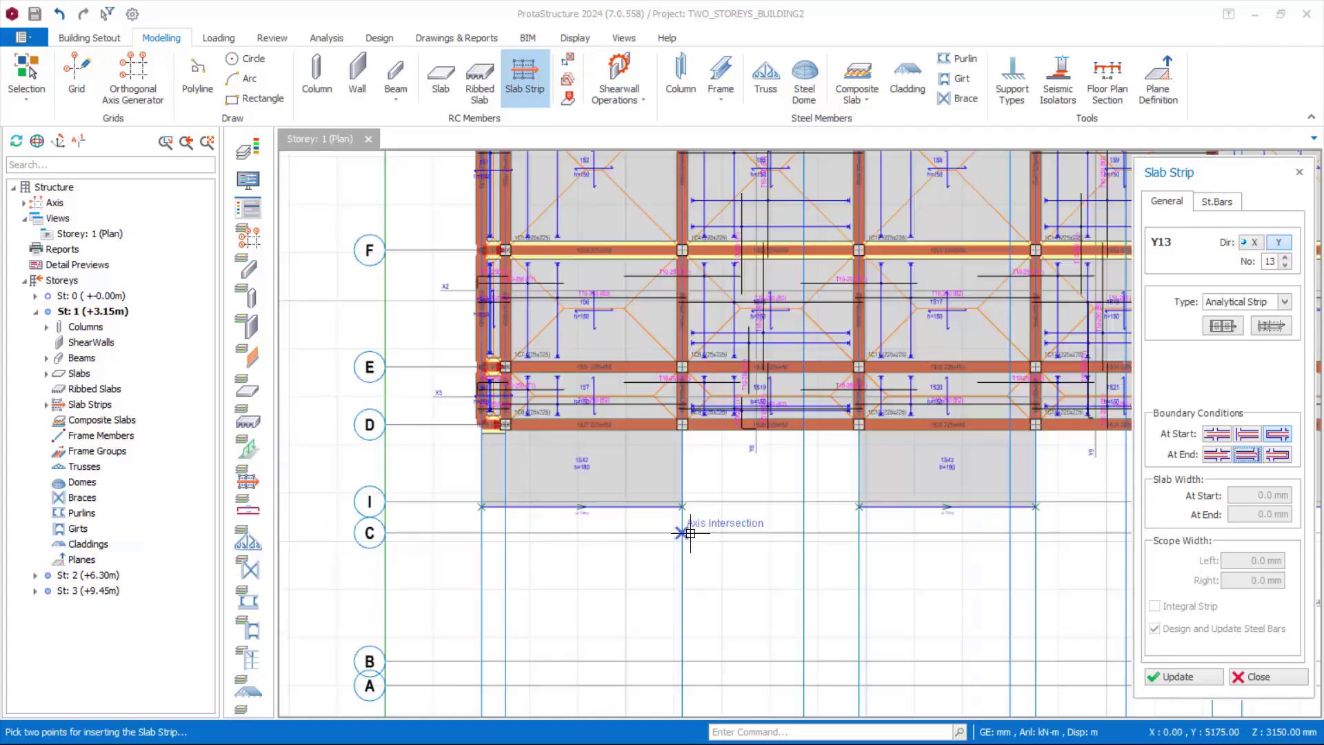
click(615, 524)
scroll(607, 579, down, 3)
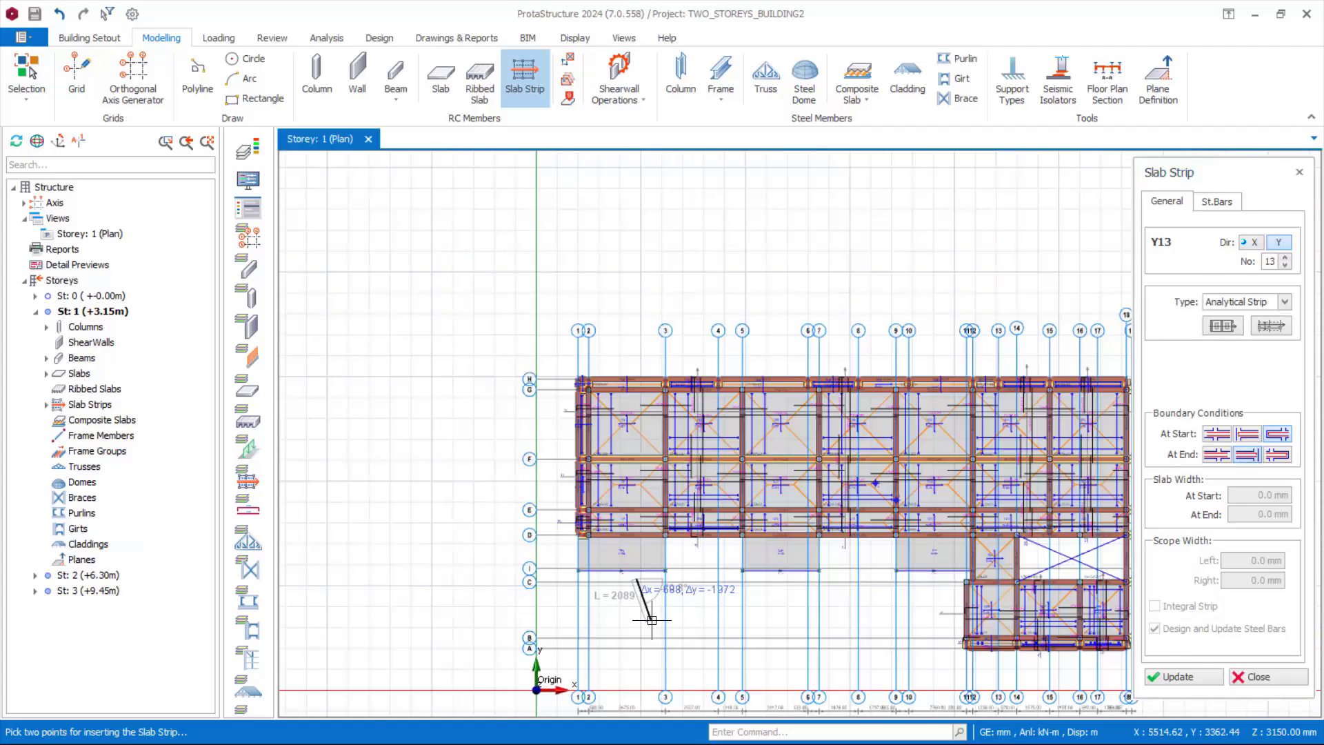
scroll(628, 592, up, 2)
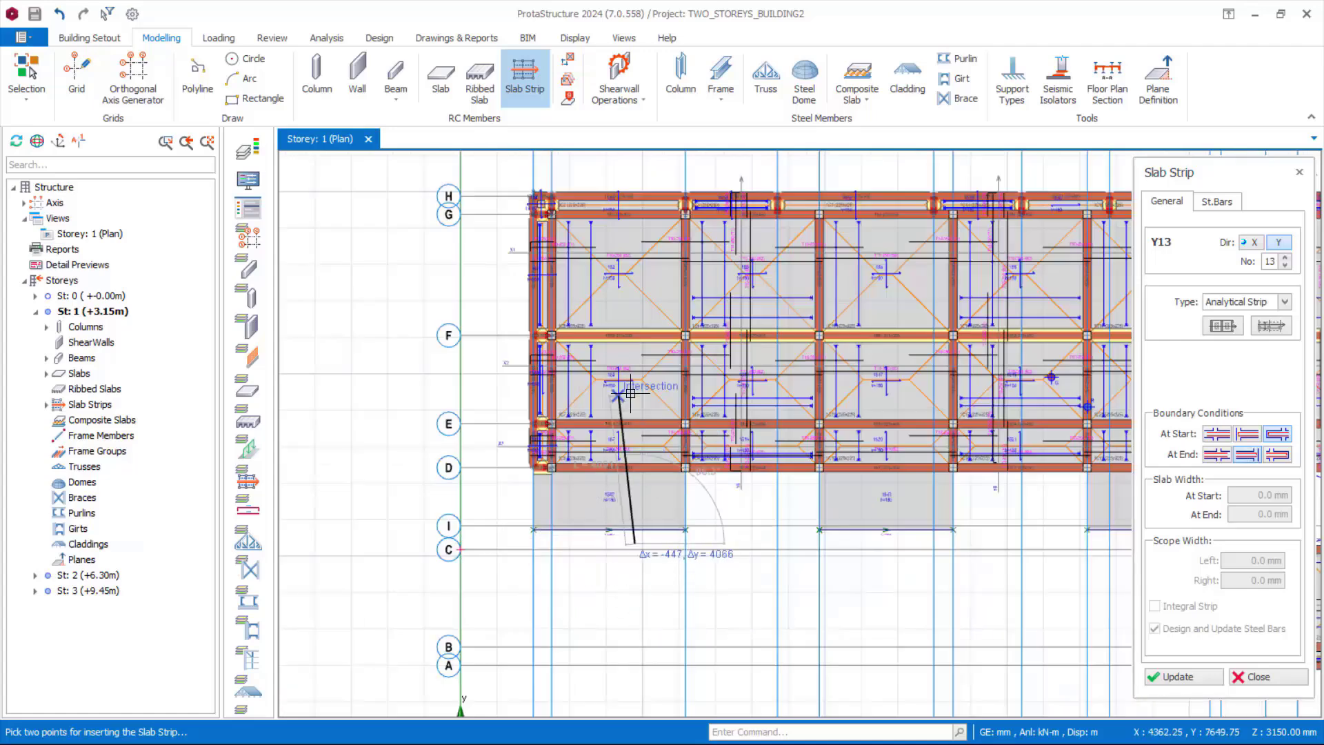
click(632, 173)
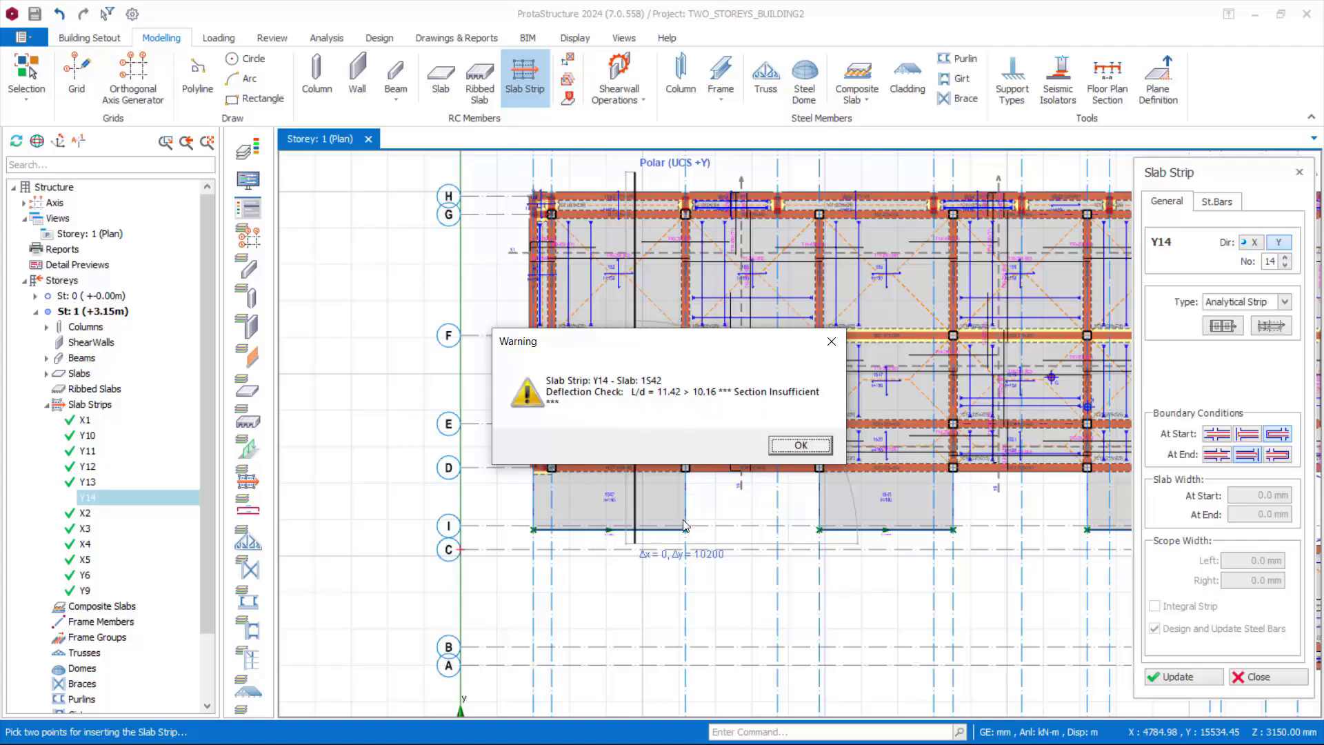
click(800, 446)
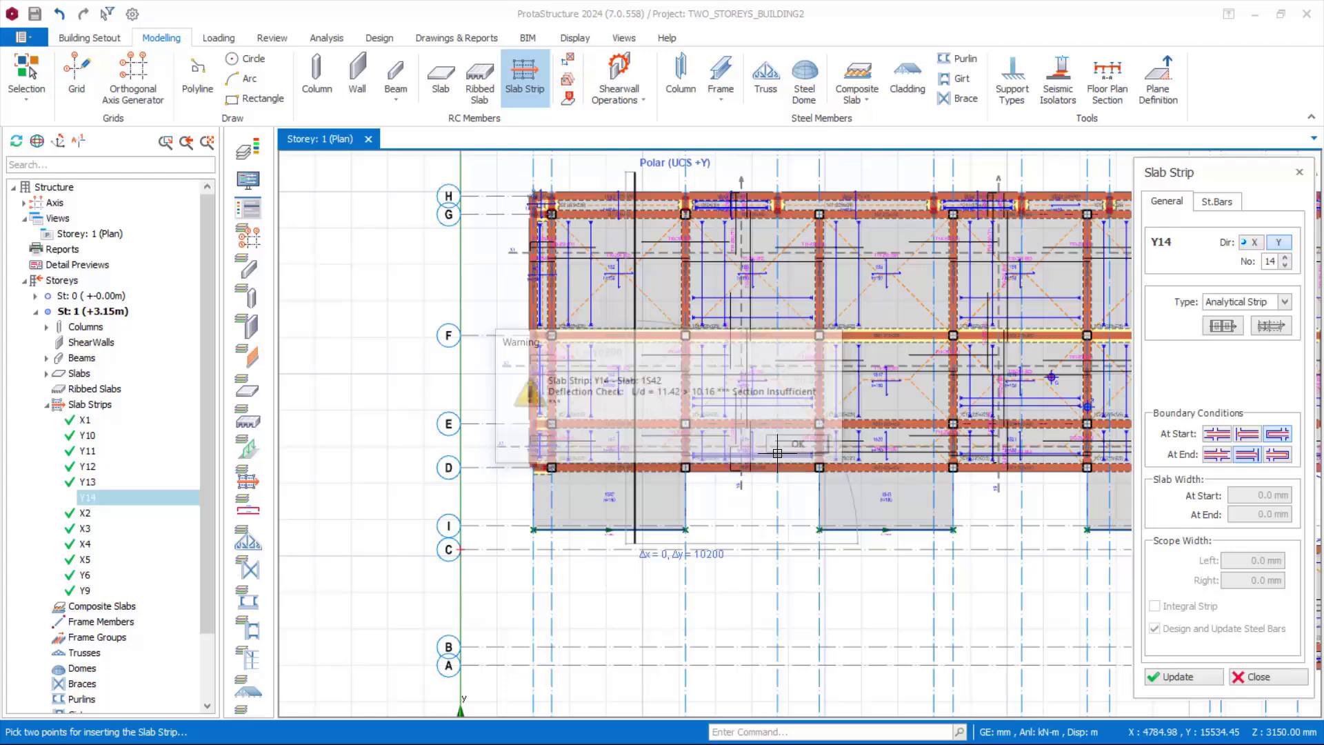
Leave the Slab Strip command and delete the newly drawn strip running through cantilever slab 1S42
click(667, 529)
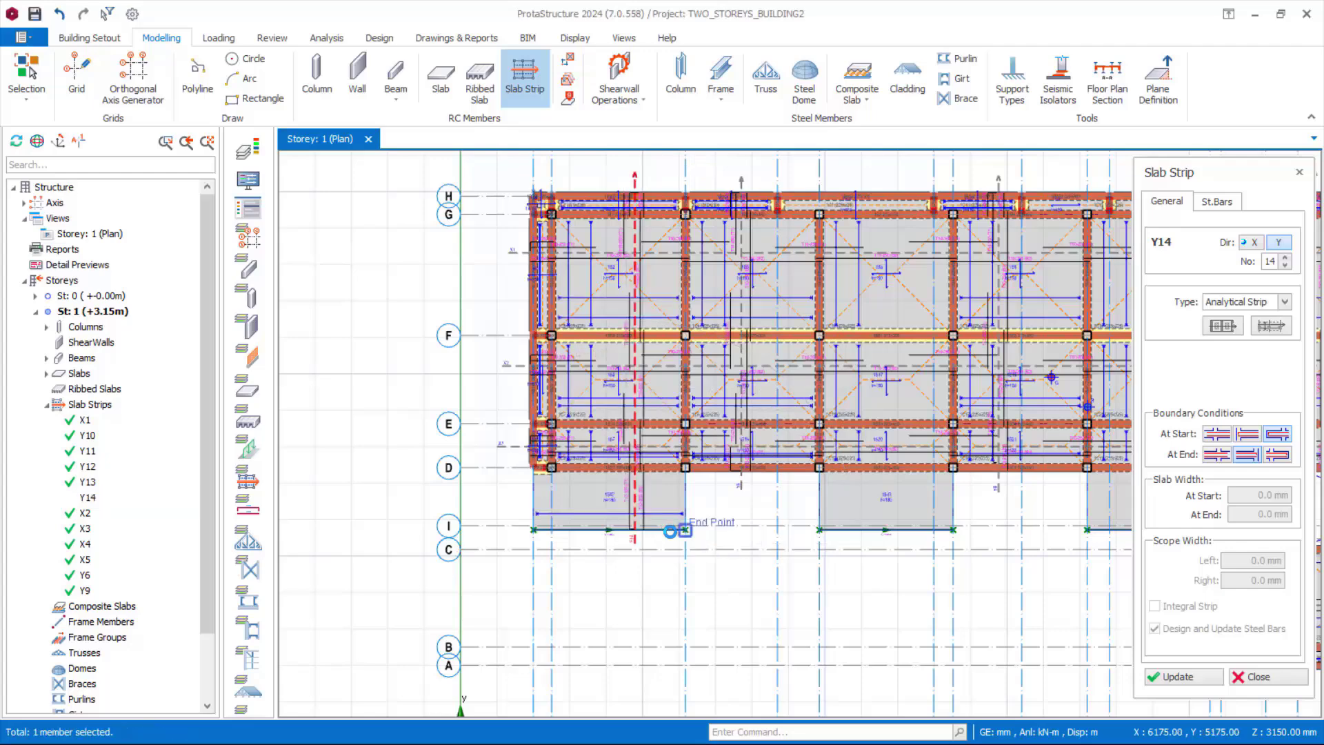
right_click(725, 495)
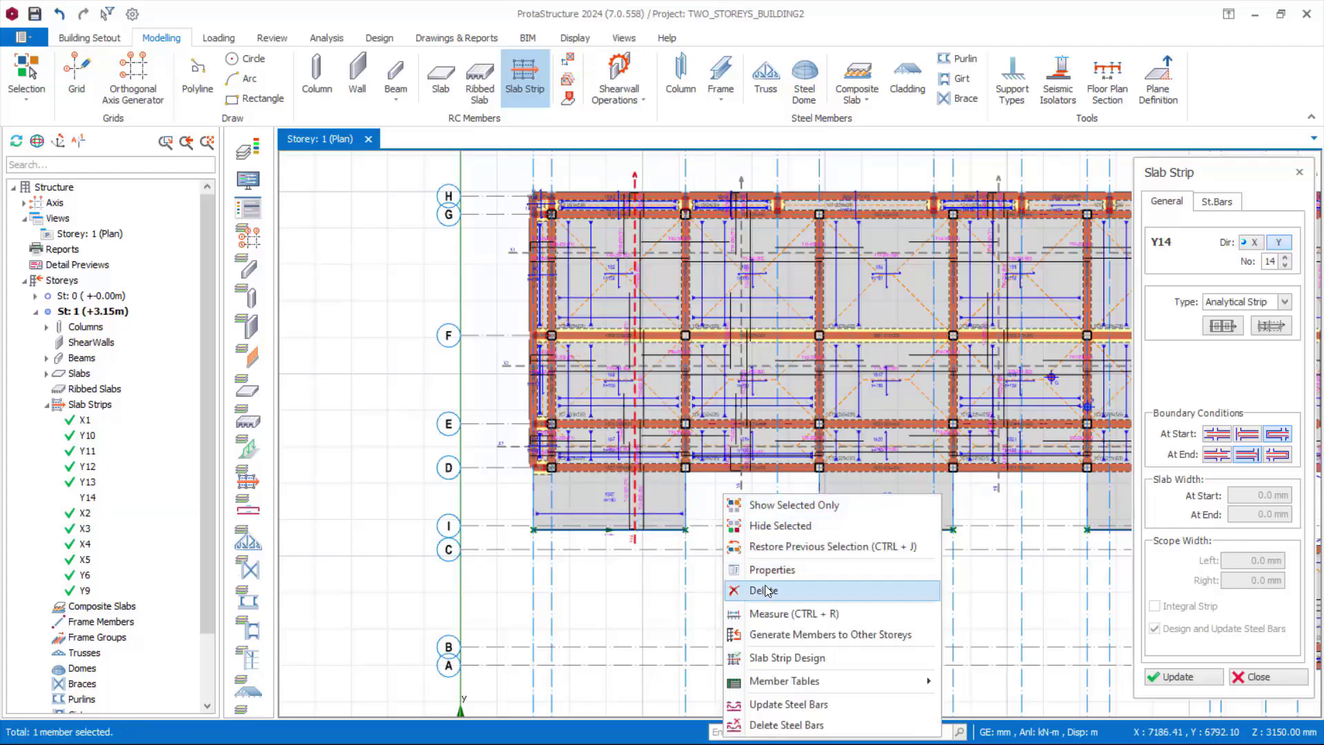
click(665, 552)
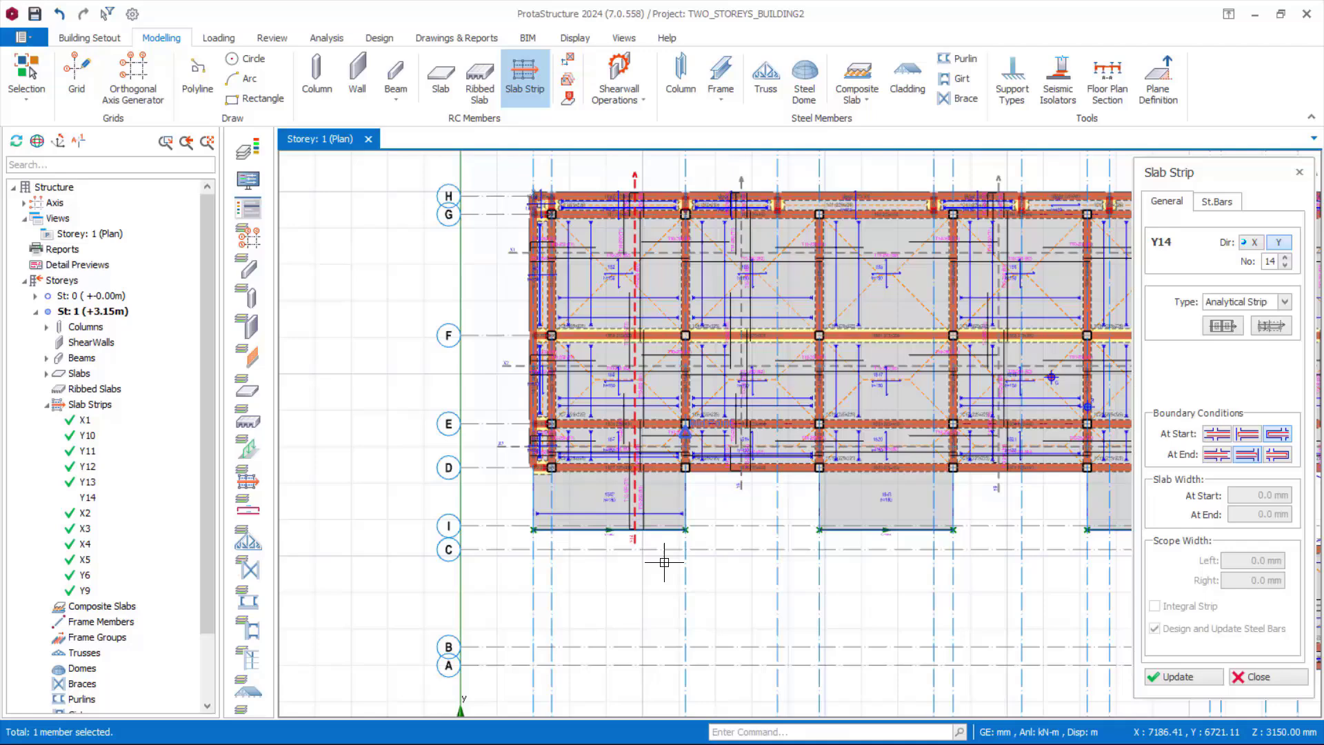
scroll(667, 510, up, 2)
click(663, 511)
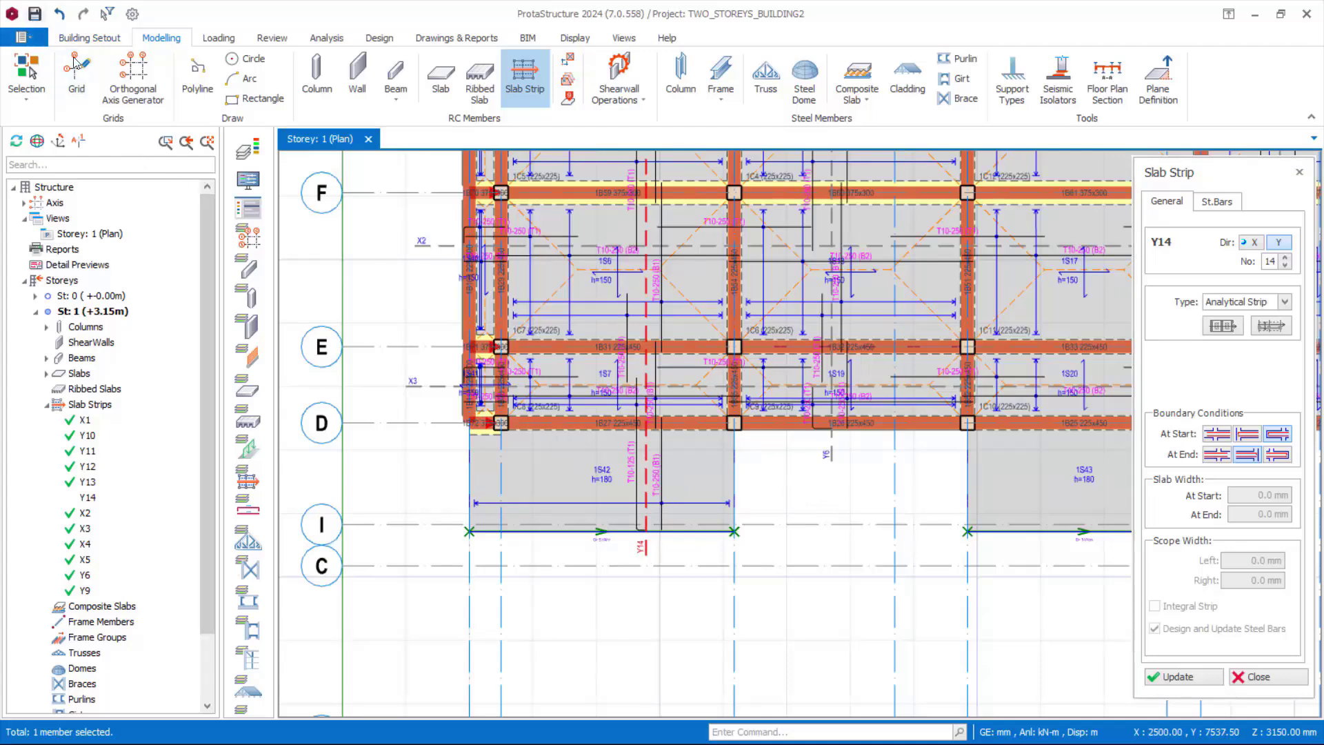
scroll(648, 518, up, 2)
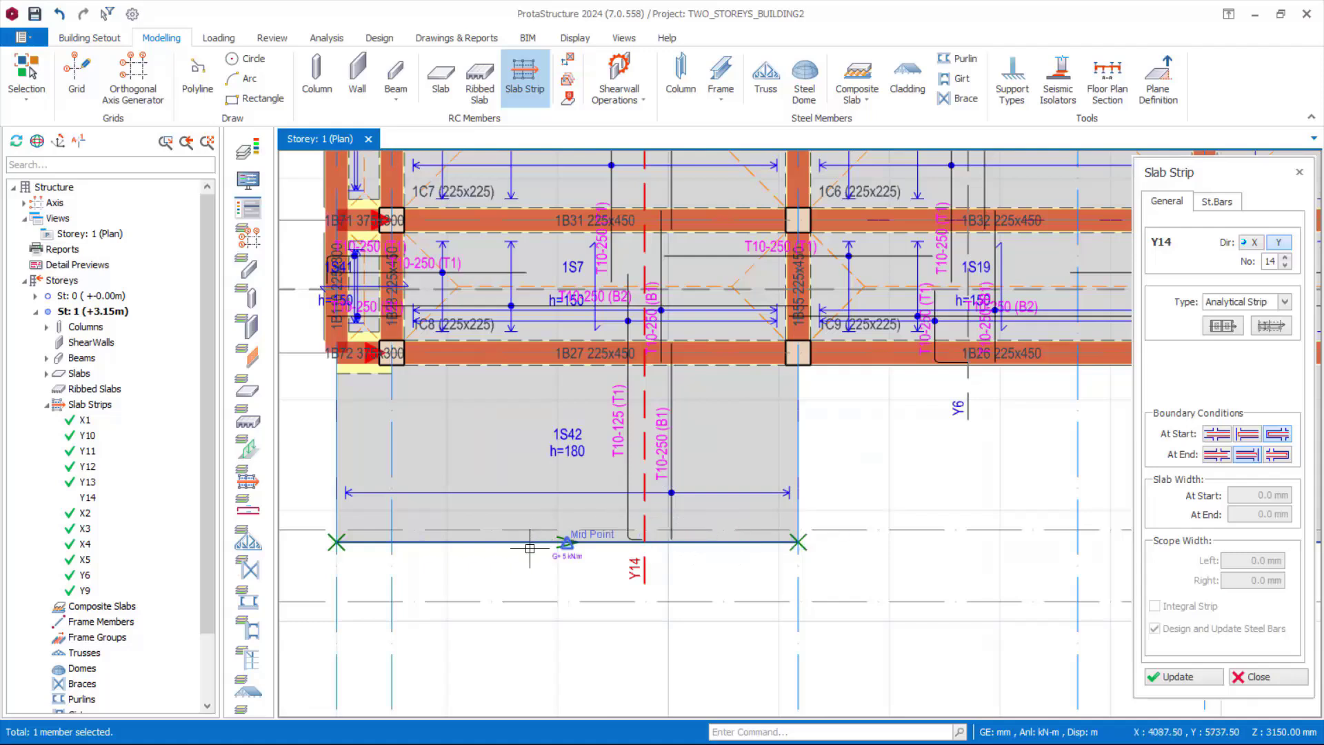
click(1272, 680)
click(644, 582)
right_click(643, 581)
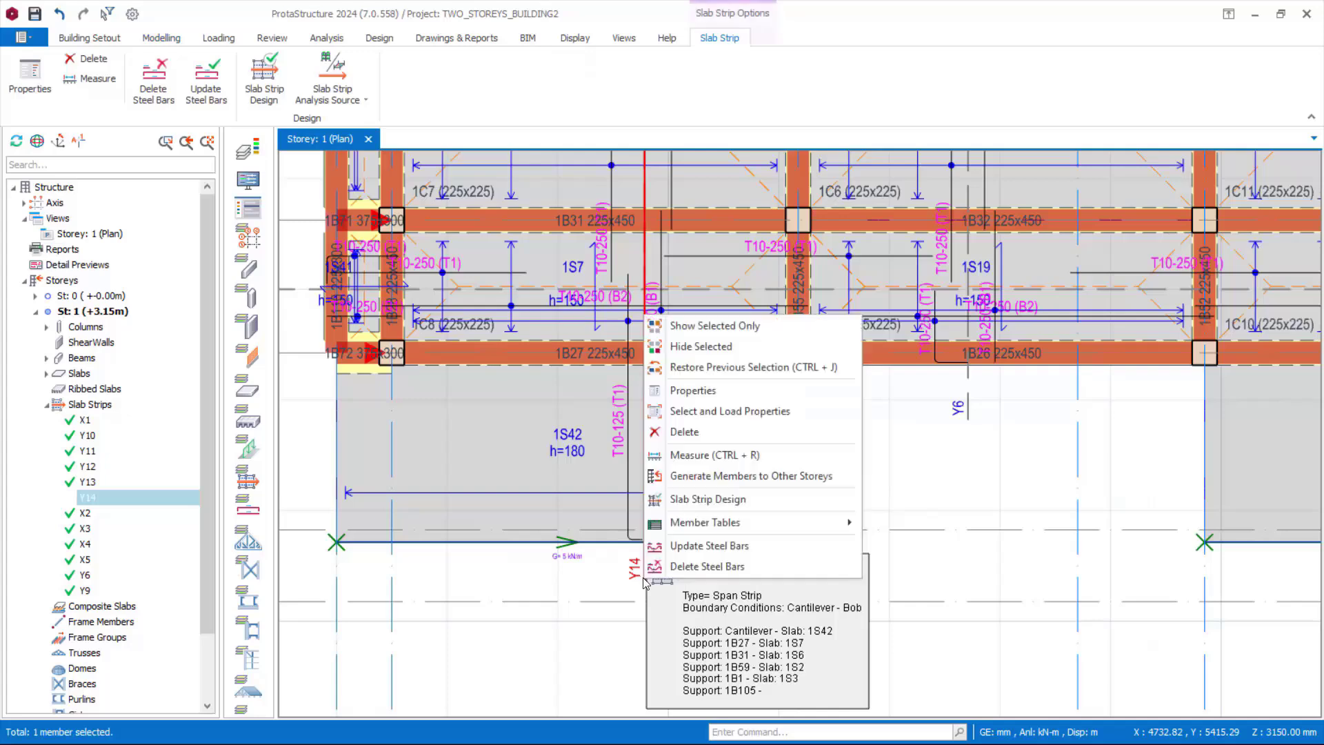
click(684, 432)
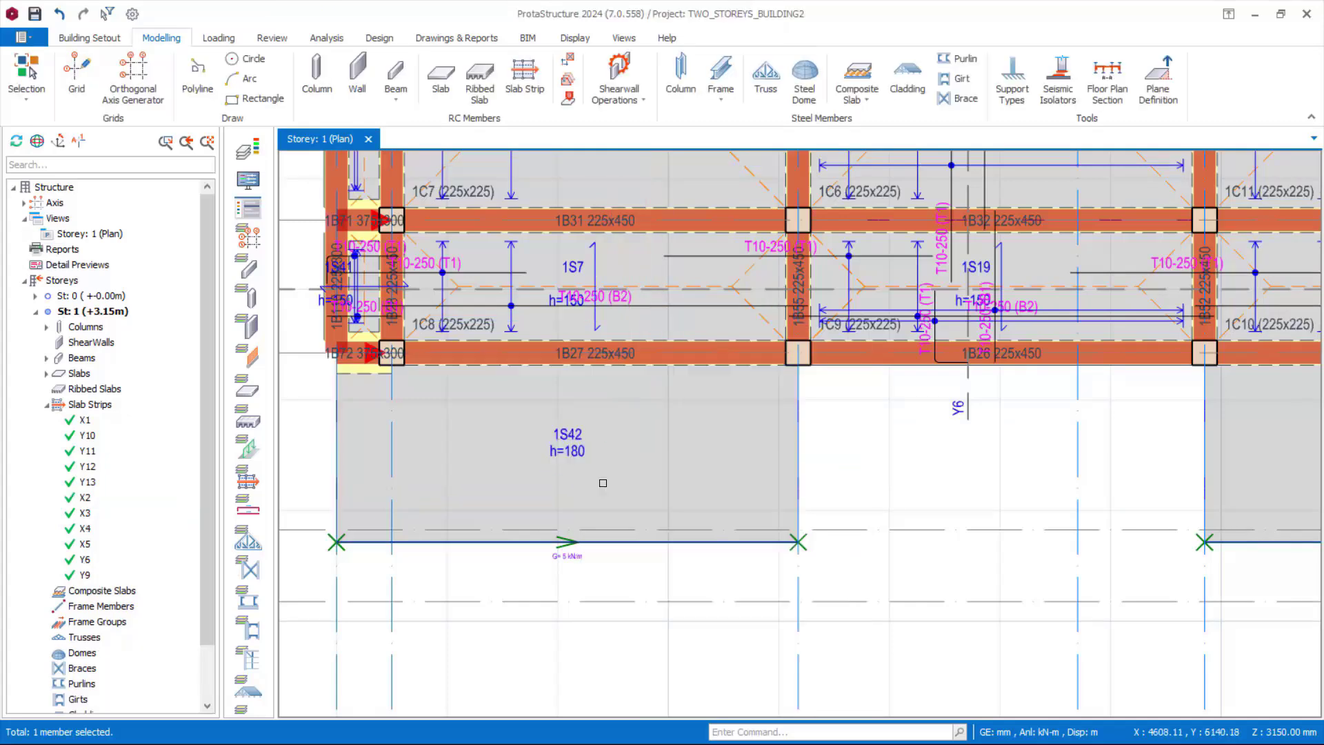
click(582, 456)
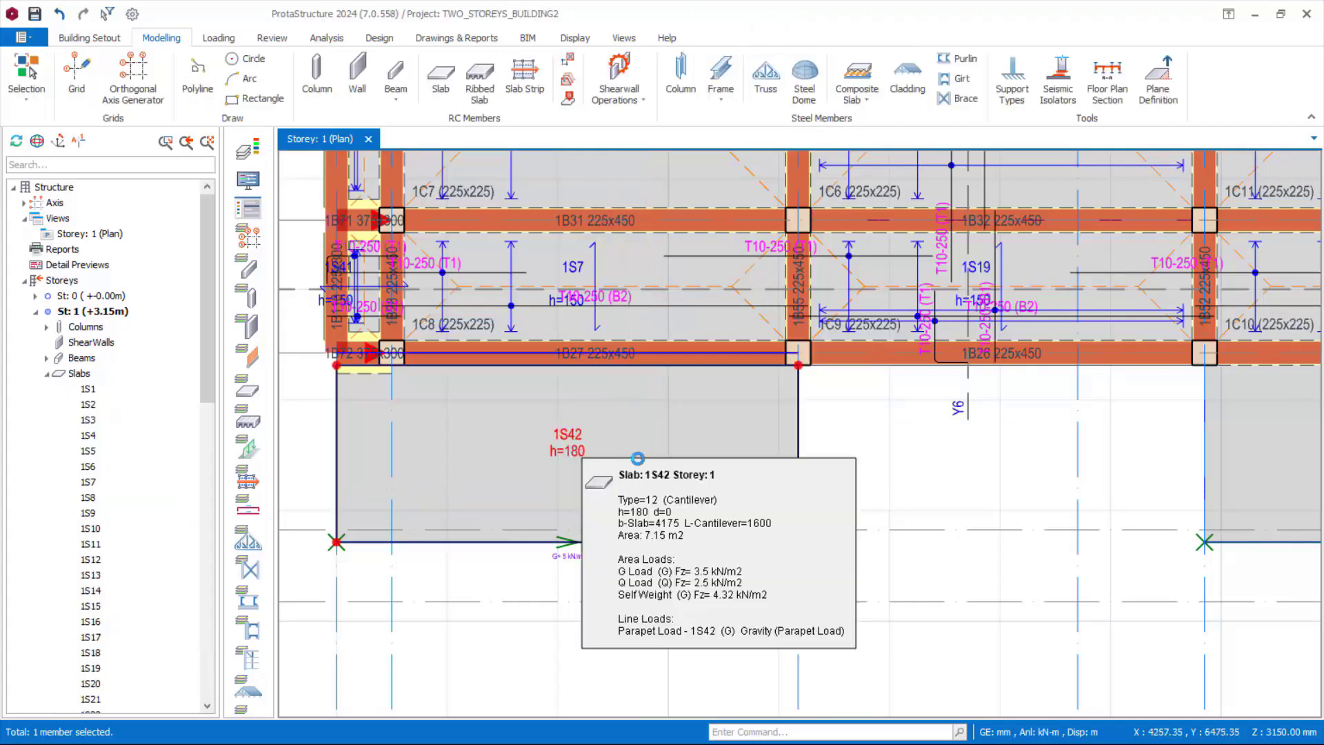
double_click(637, 458)
key(Escape)
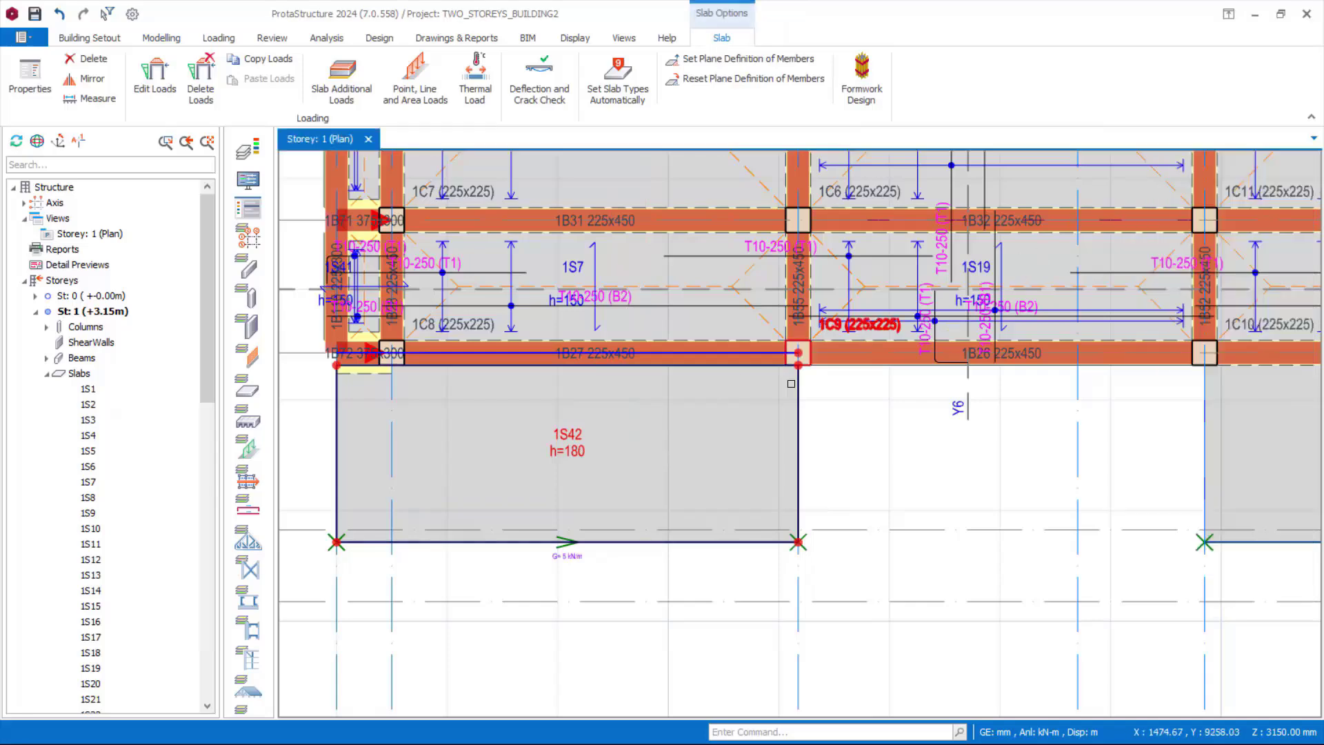
Select cantilever slabs 1S42, 1S43 and 1S44 together with slab 1S25 and open their properties in the Slab Table
scroll(566, 452, down, 3)
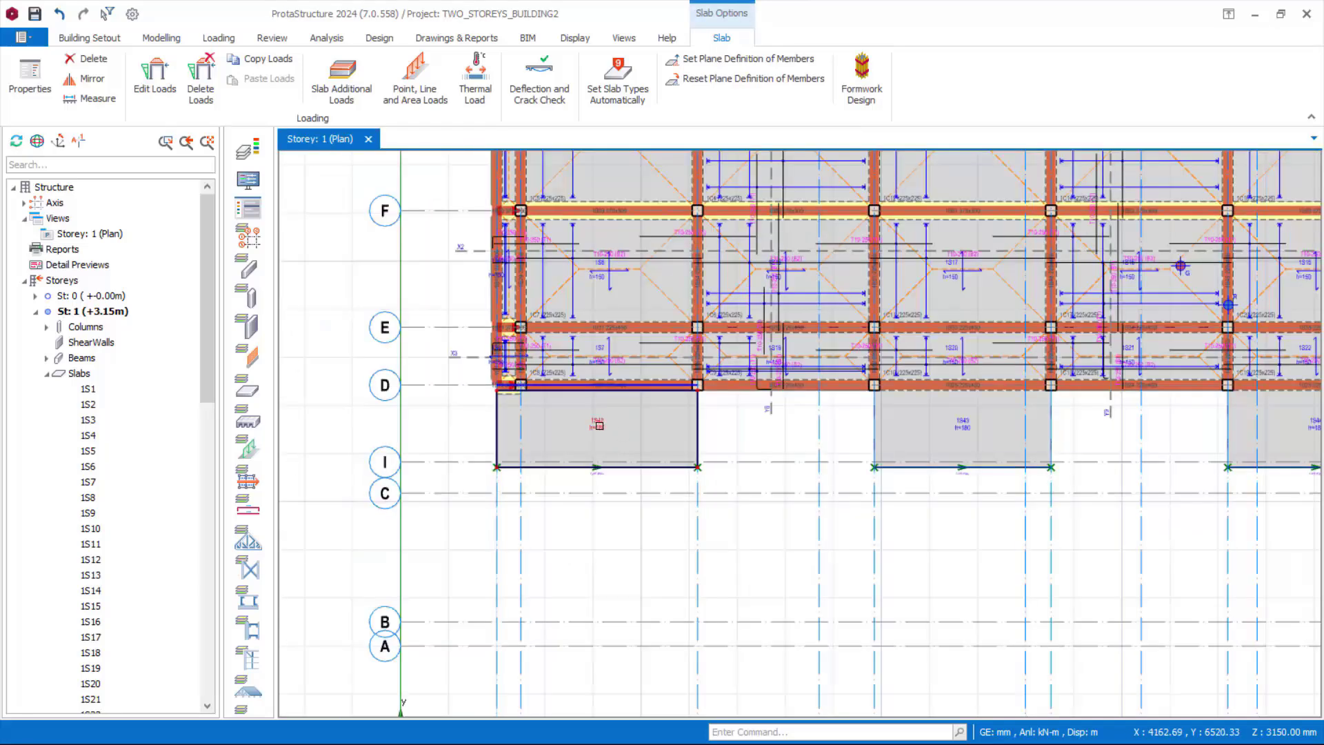
click(599, 425)
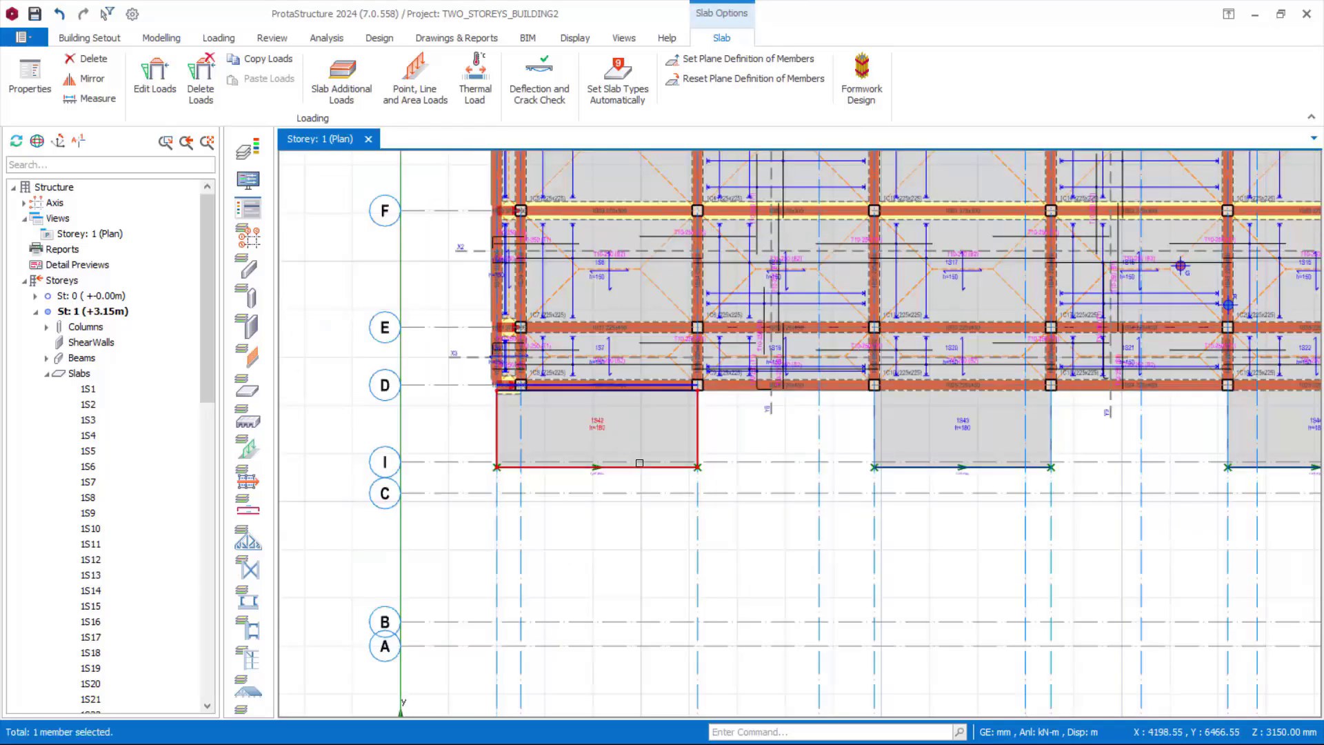
click(971, 430)
scroll(896, 433, down, 3)
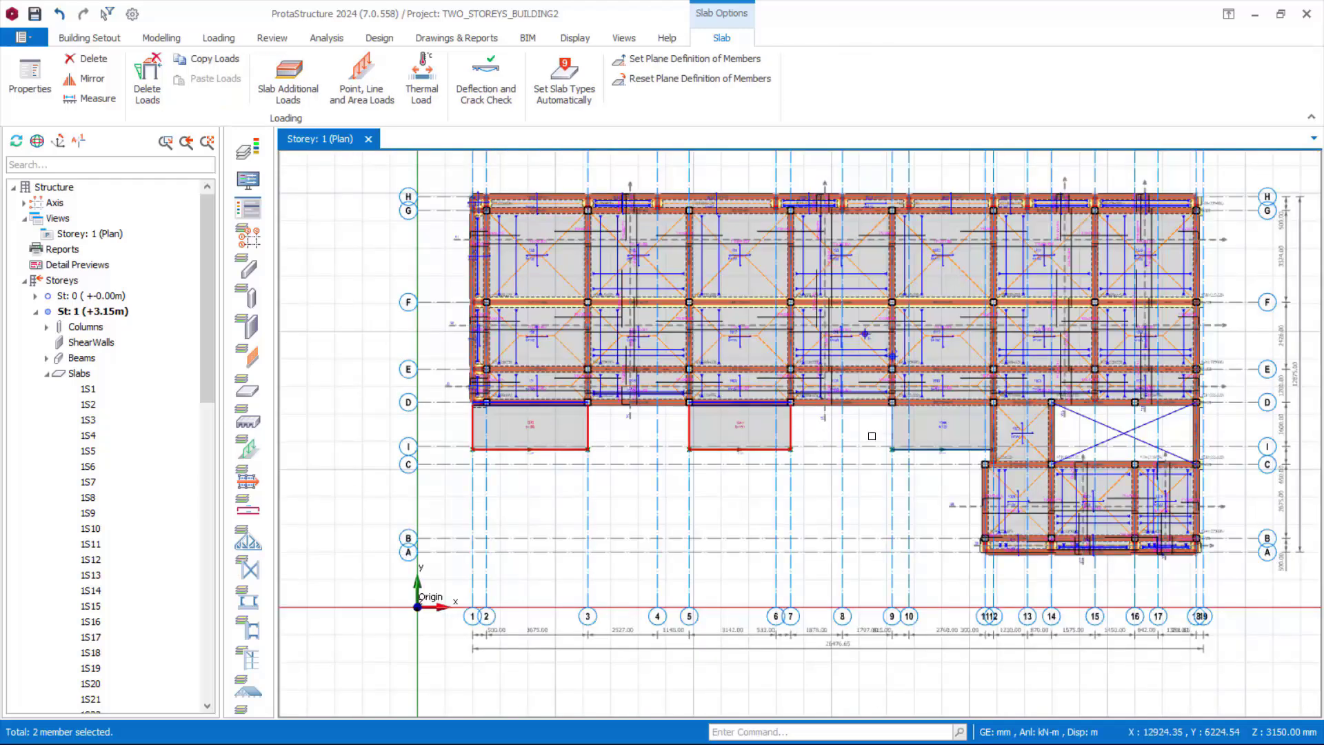
click(945, 424)
scroll(1018, 435, up, 3)
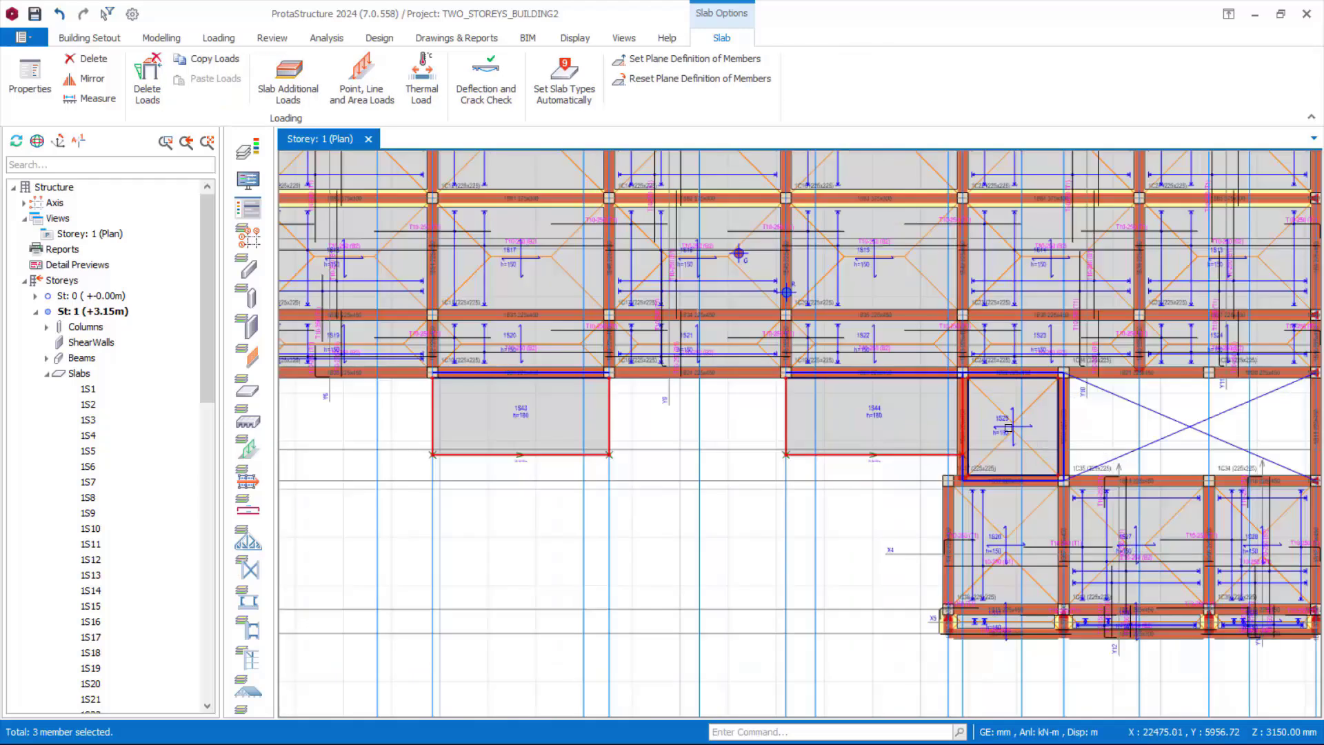
click(1008, 429)
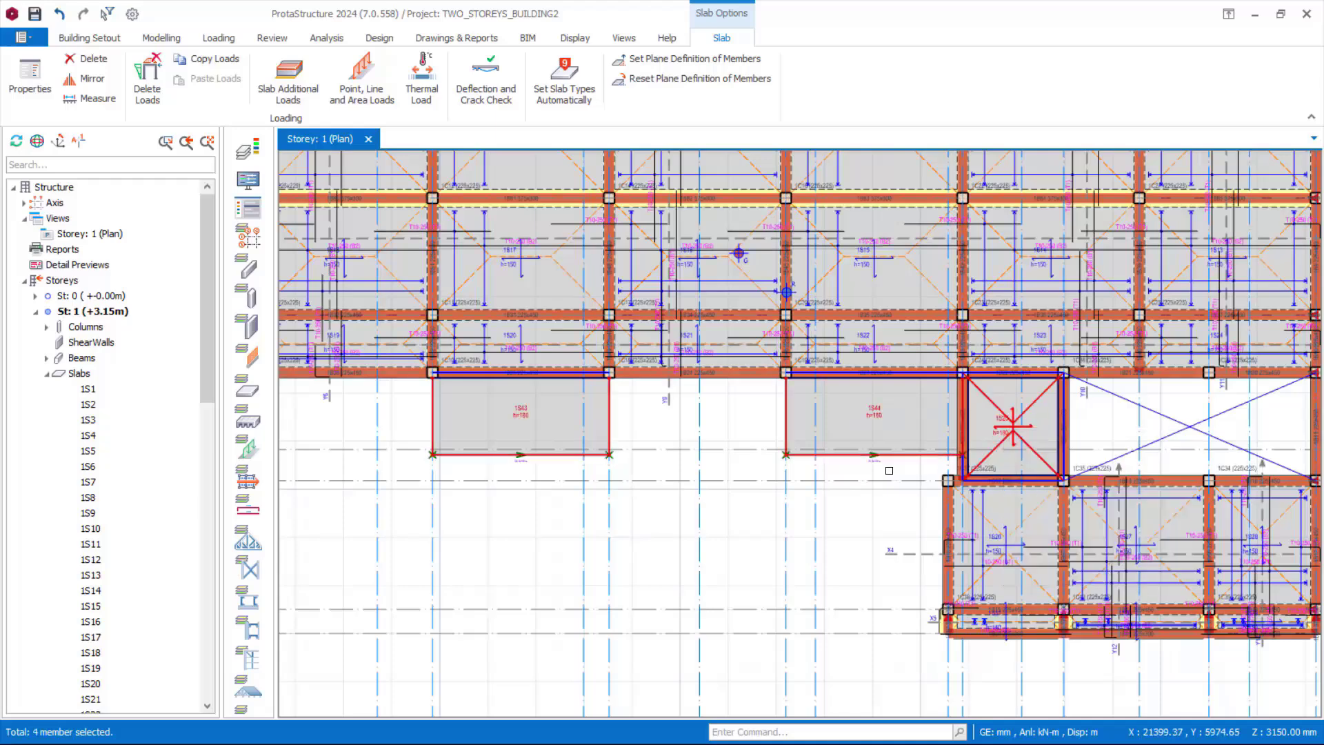
right_click(744, 416)
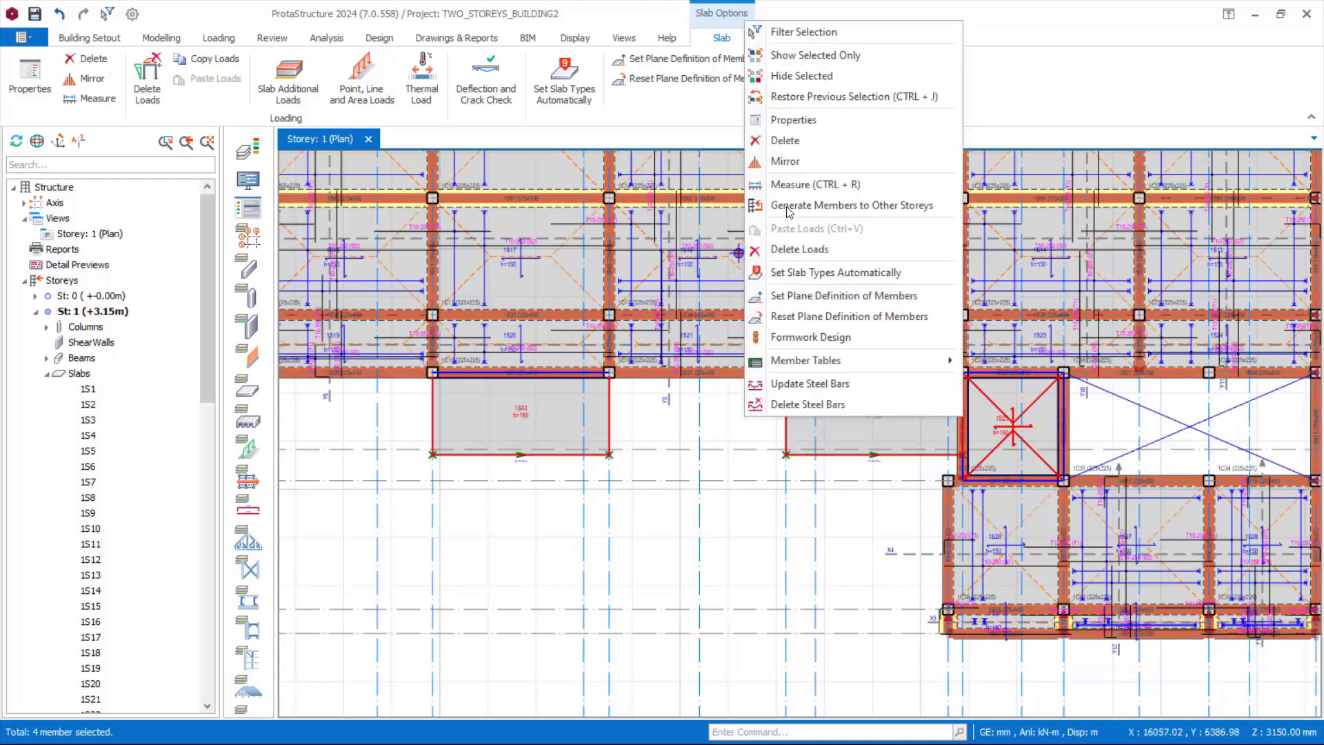
click(796, 121)
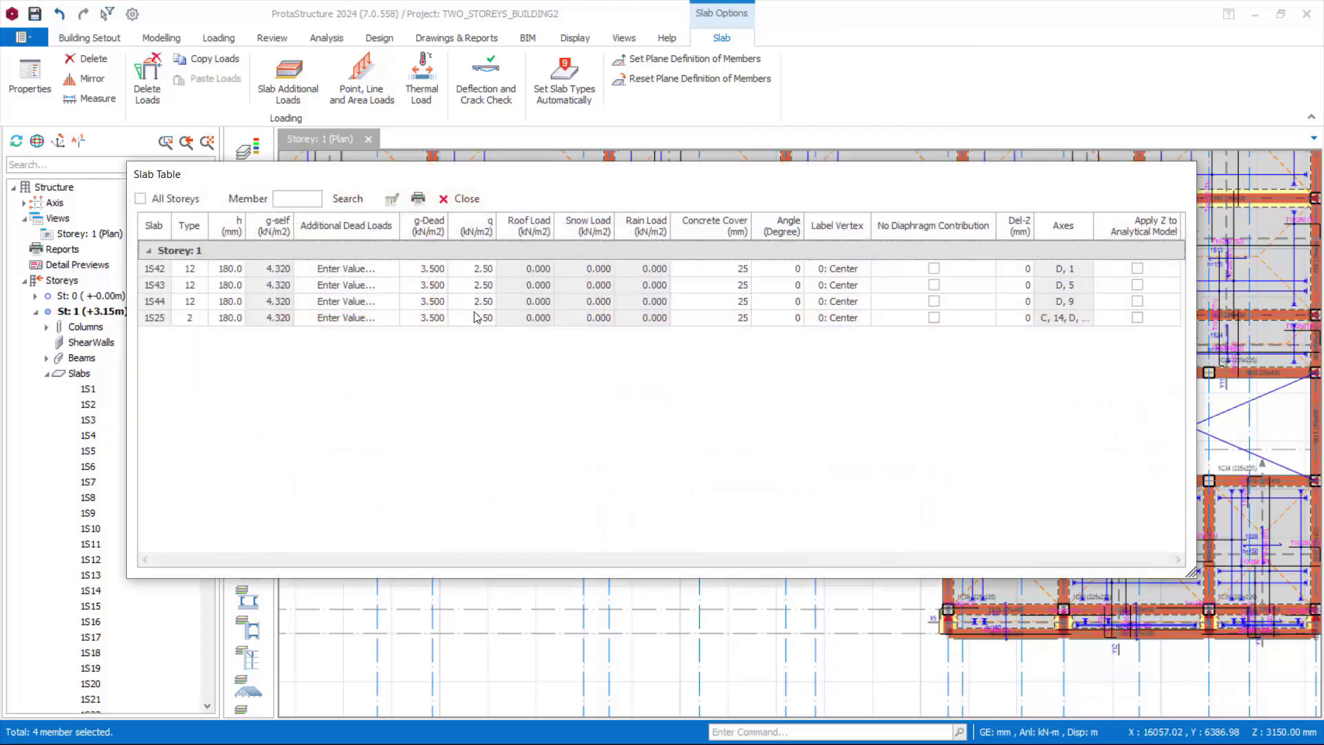
Set the thickness h of all four listed slabs to 200 mm, accepting the invalidation of the building analysis, and close the Slab Table
click(230, 225)
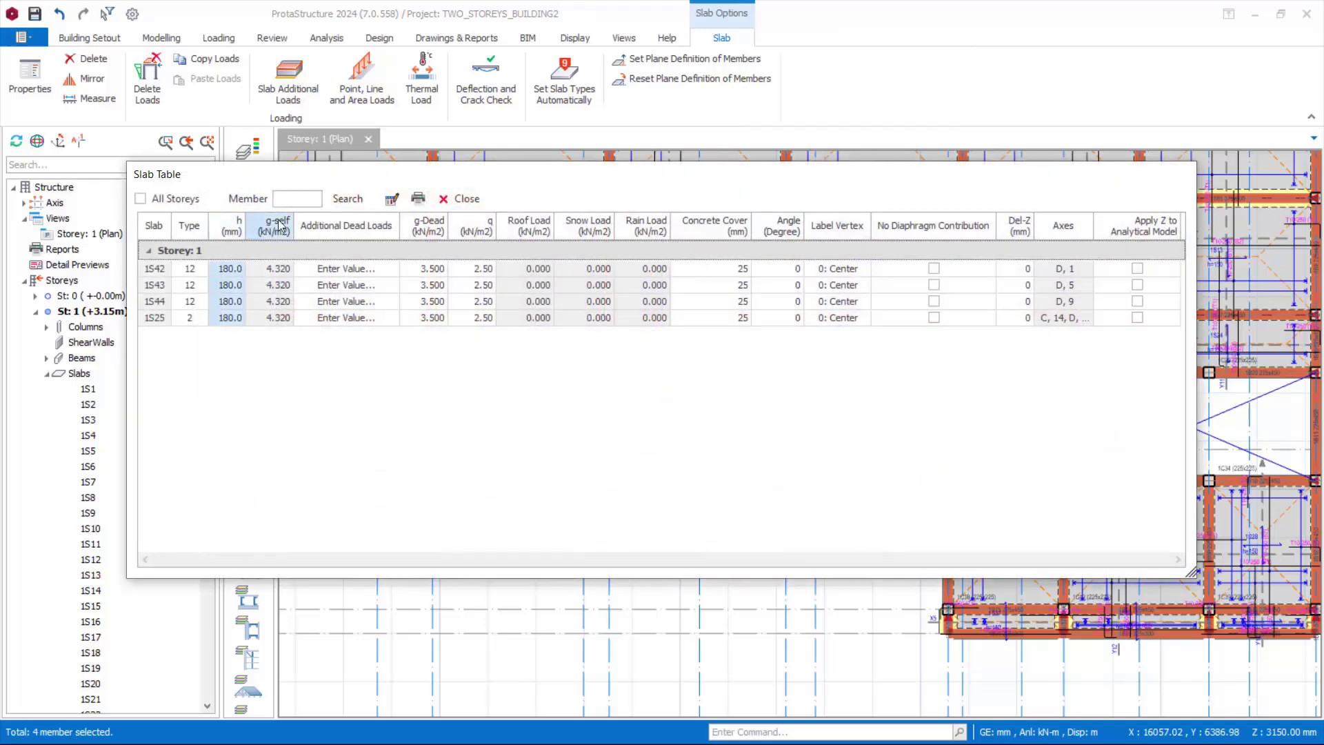
click(391, 204)
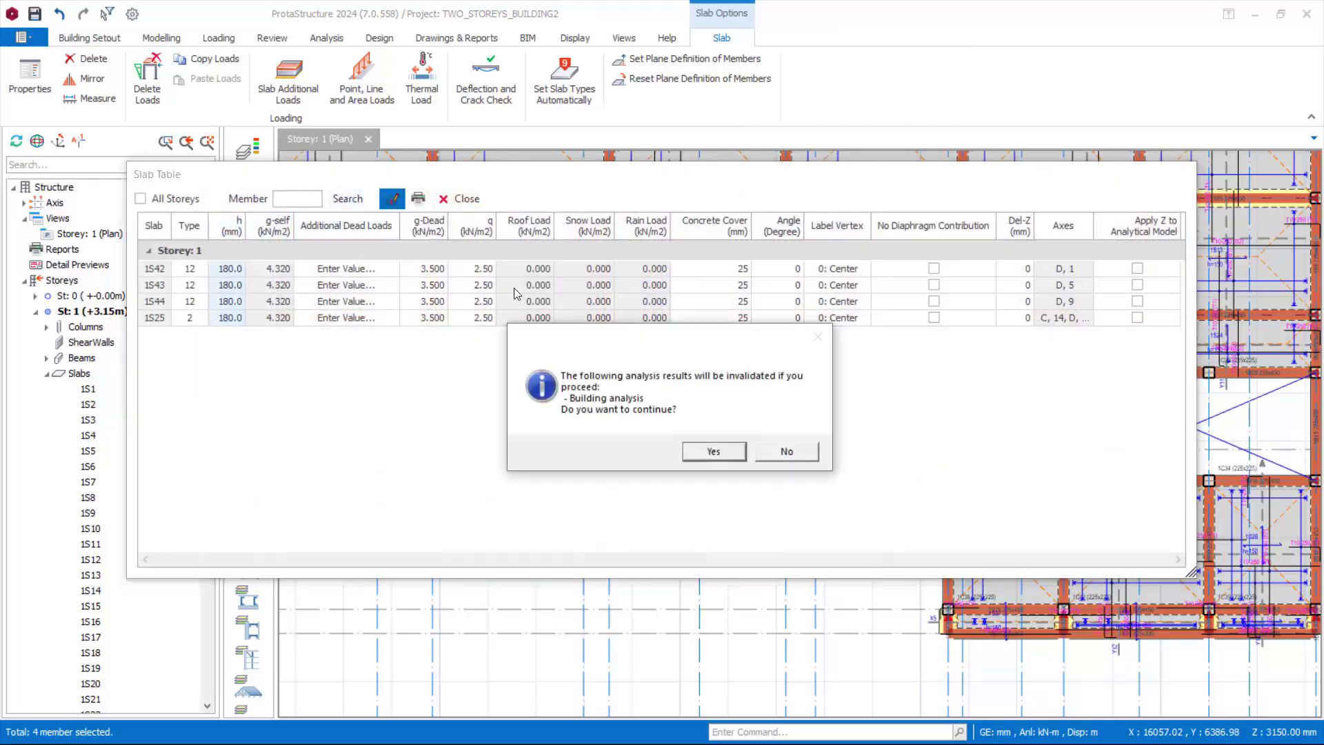
click(715, 452)
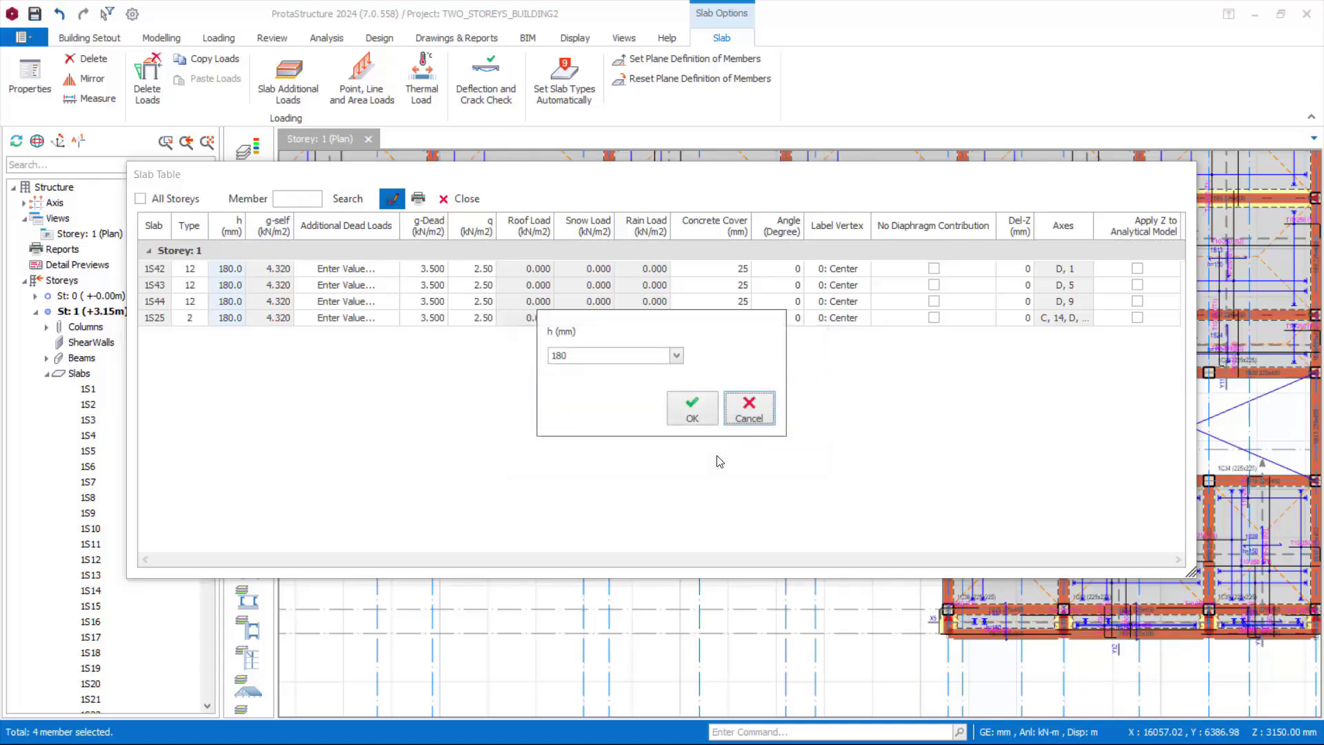
double_click(587, 356)
click(695, 421)
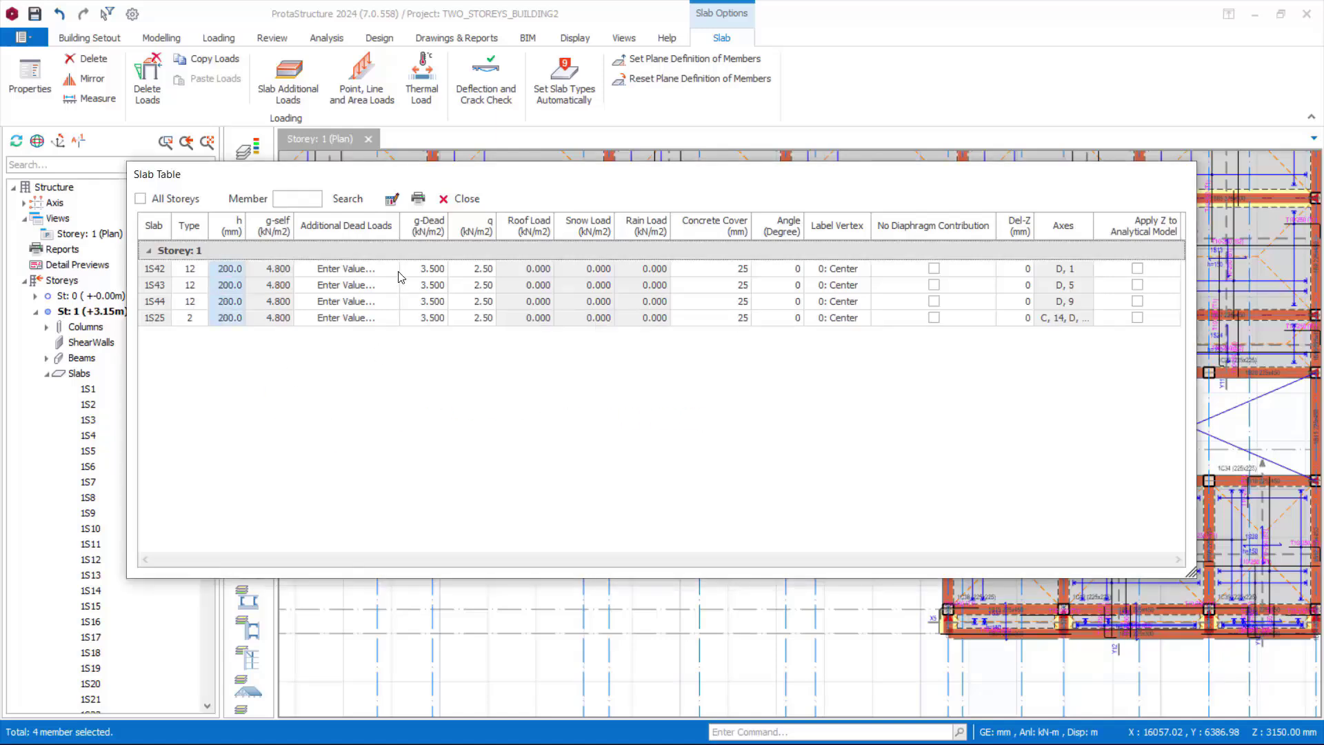
click(460, 198)
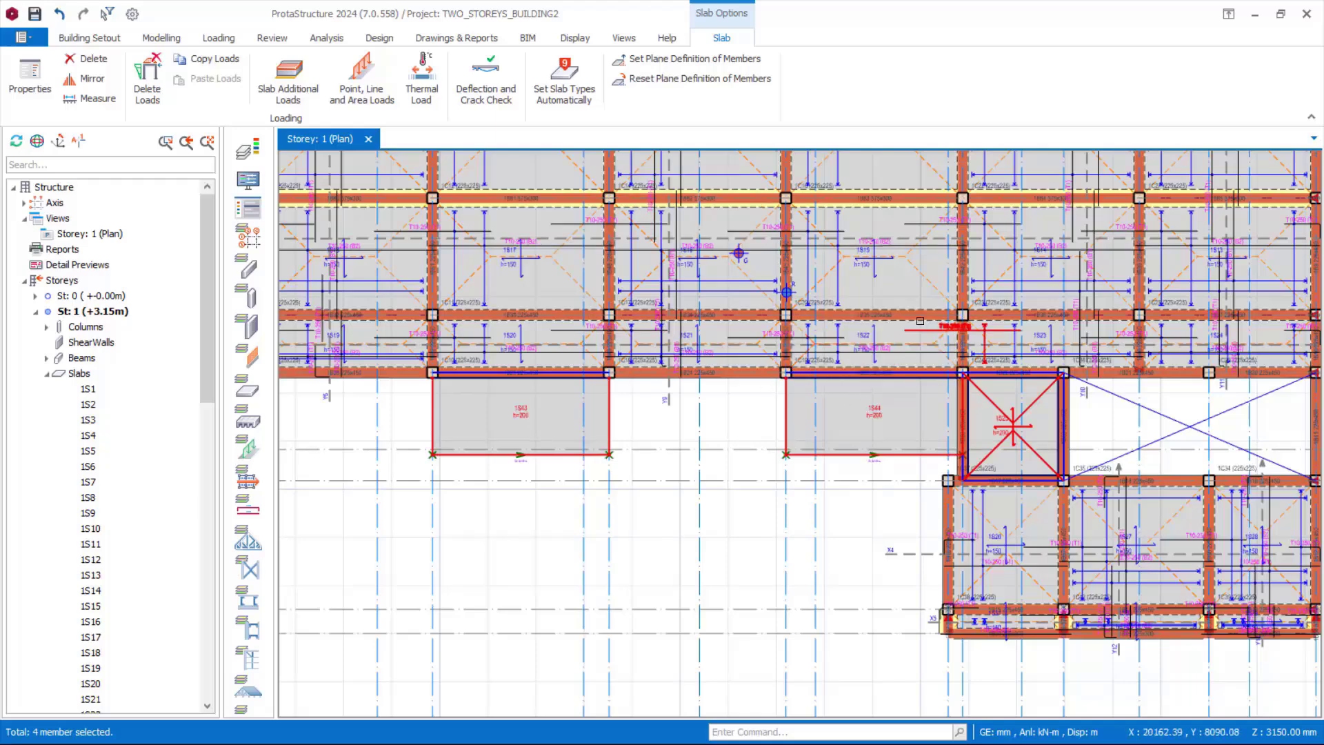
Save the project and rerun the building analysis without any batch design options, closing its dialogs and clearing the slab selection
scroll(875, 456, down, 2)
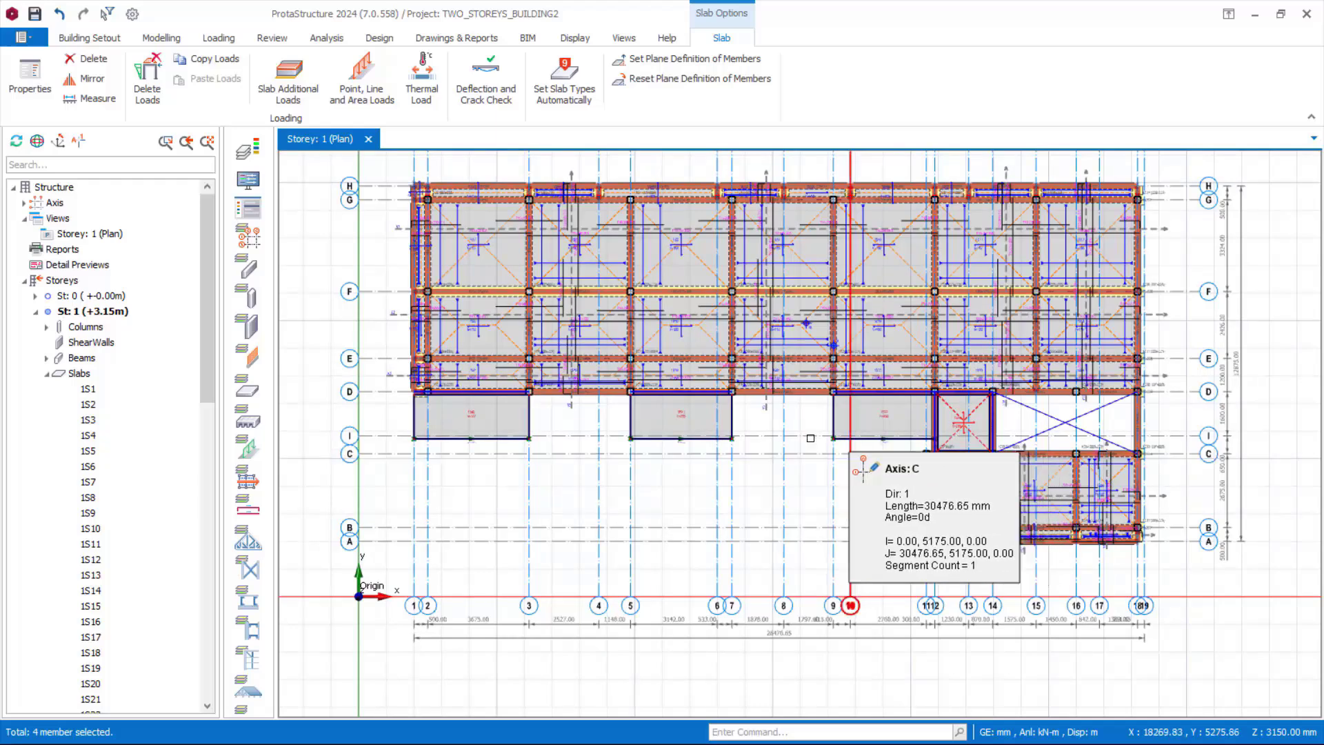
scroll(816, 395, up, 2)
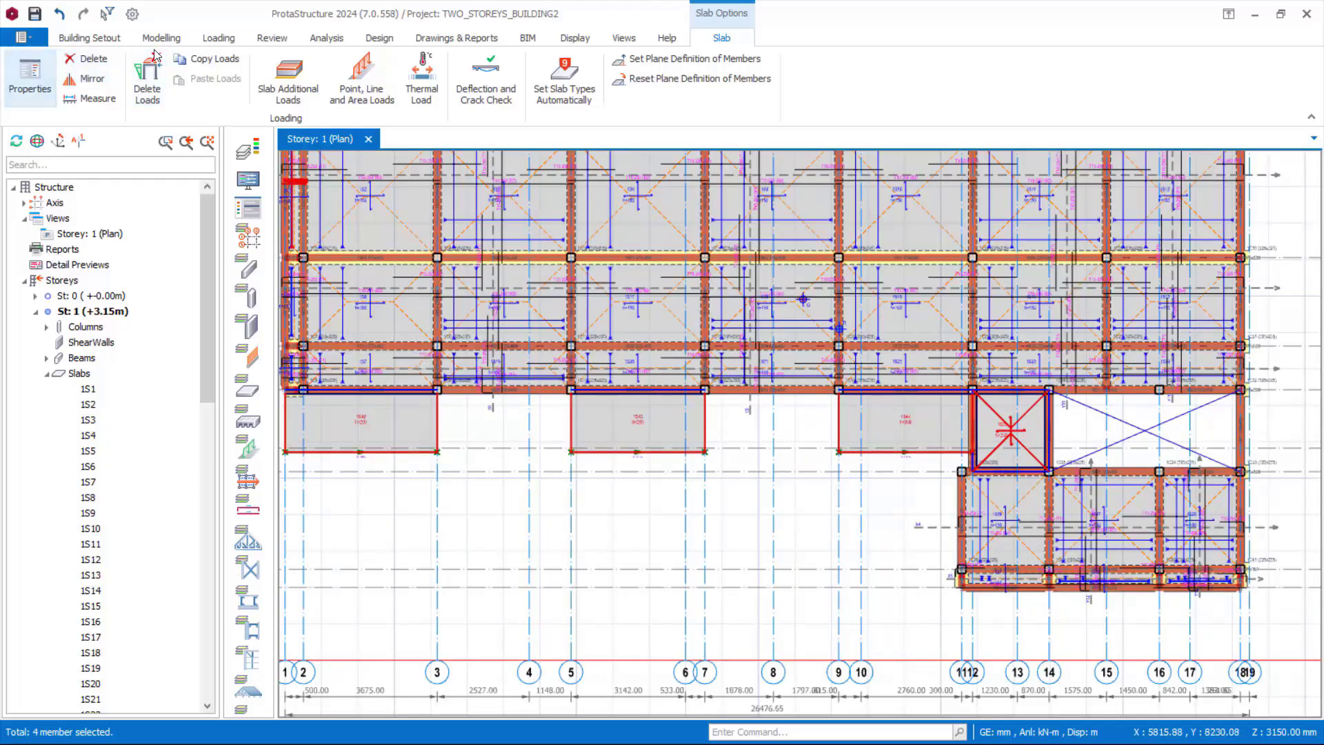
click(34, 14)
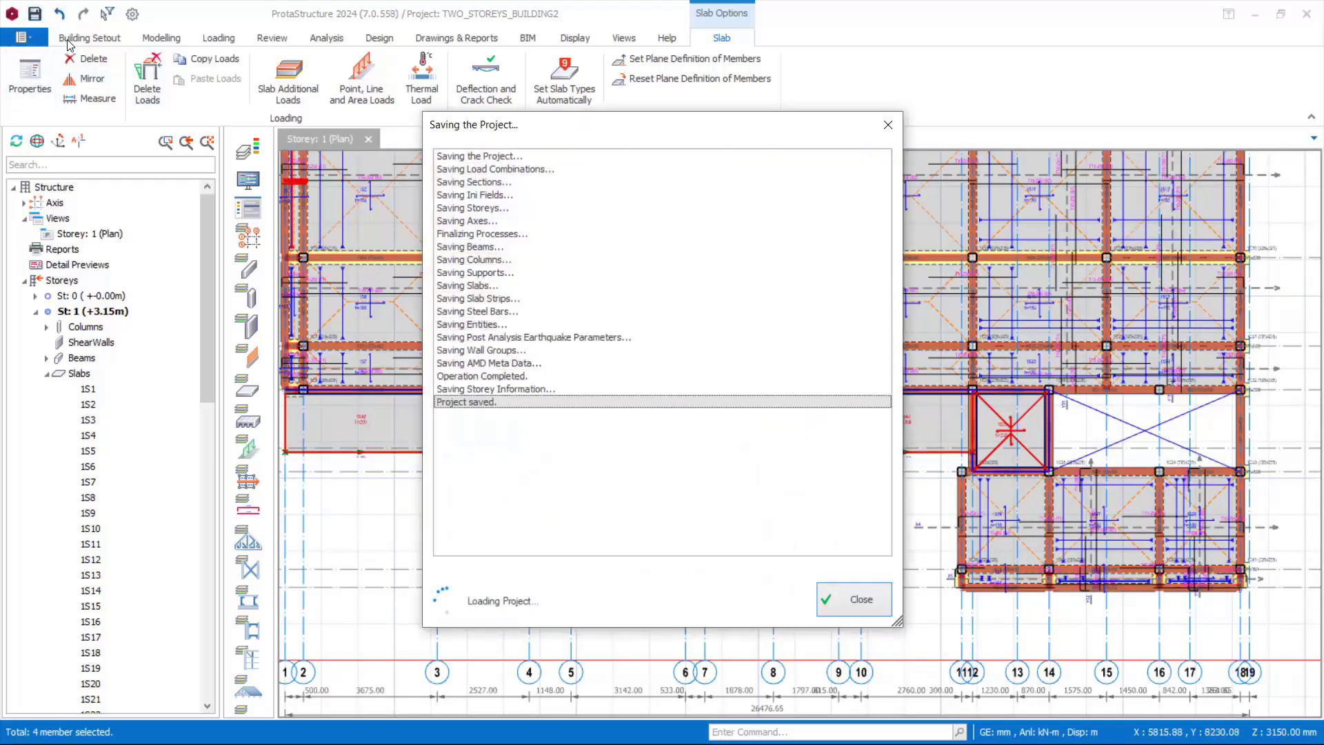
click(331, 40)
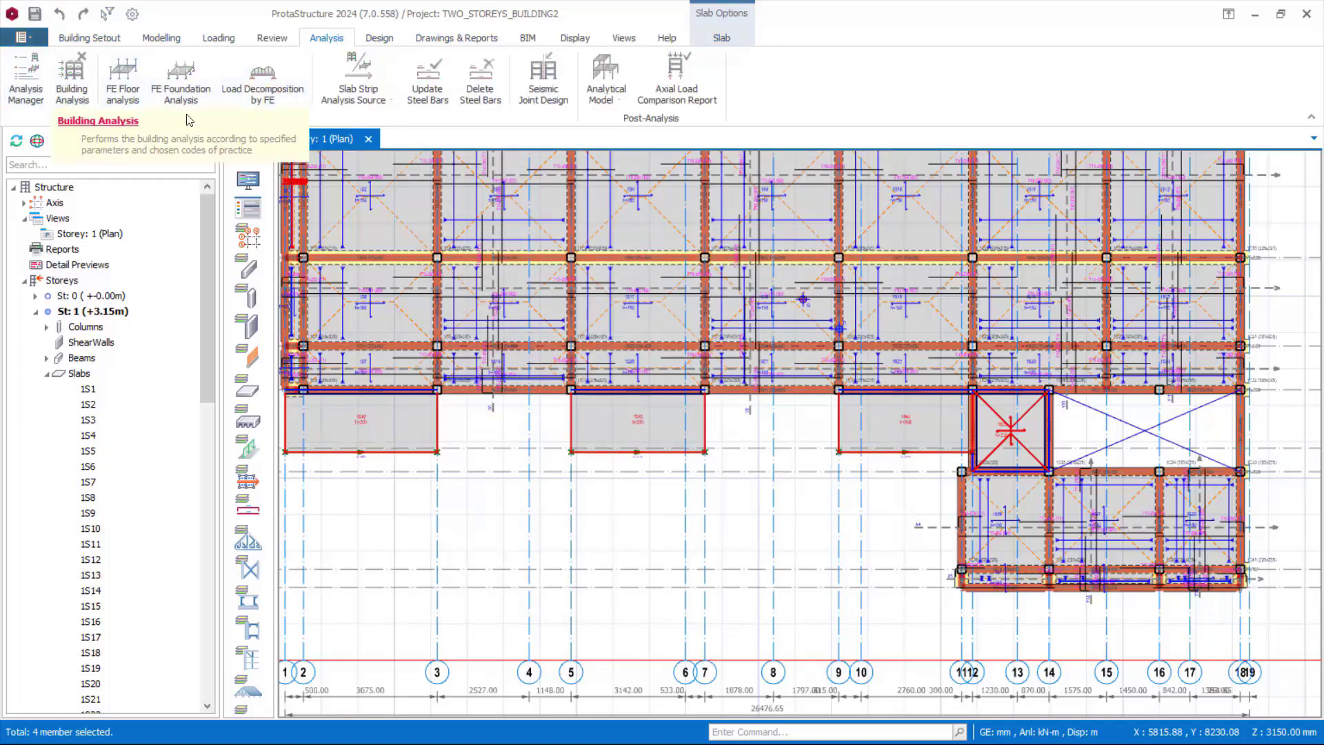
click(72, 81)
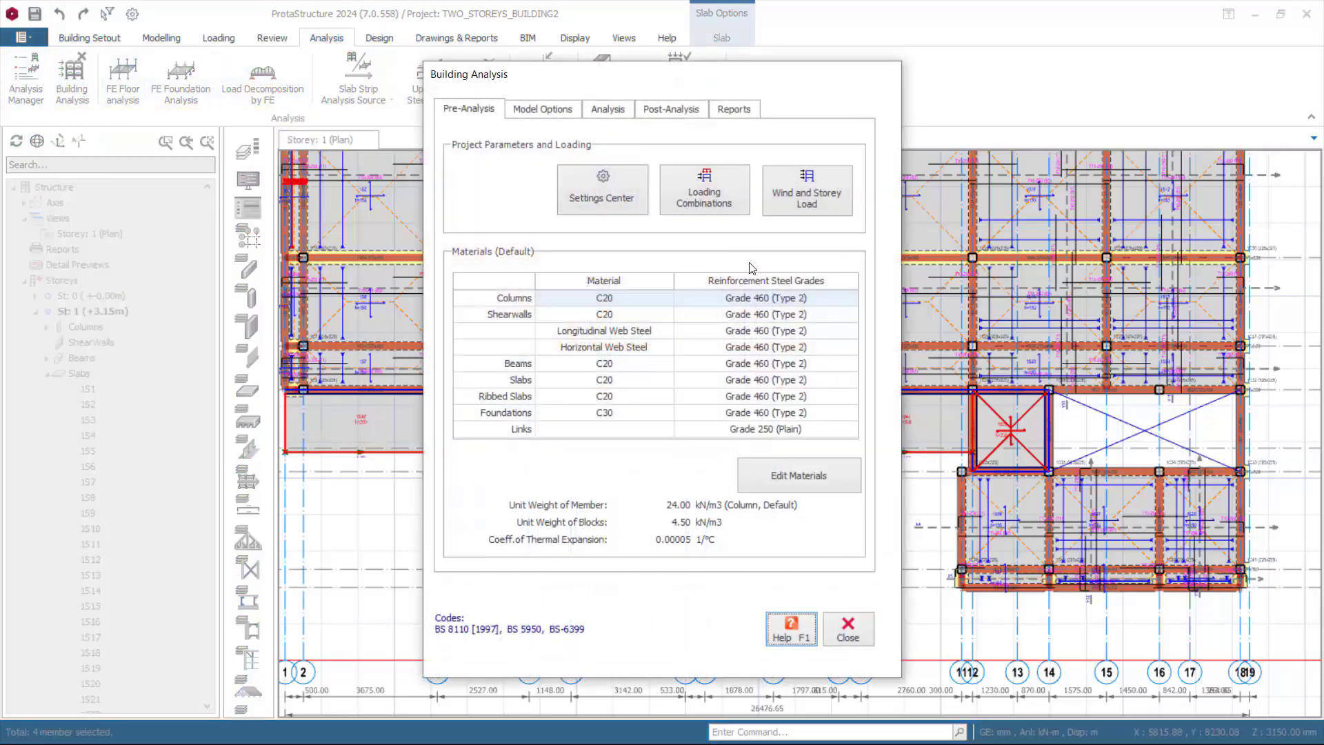
click(608, 110)
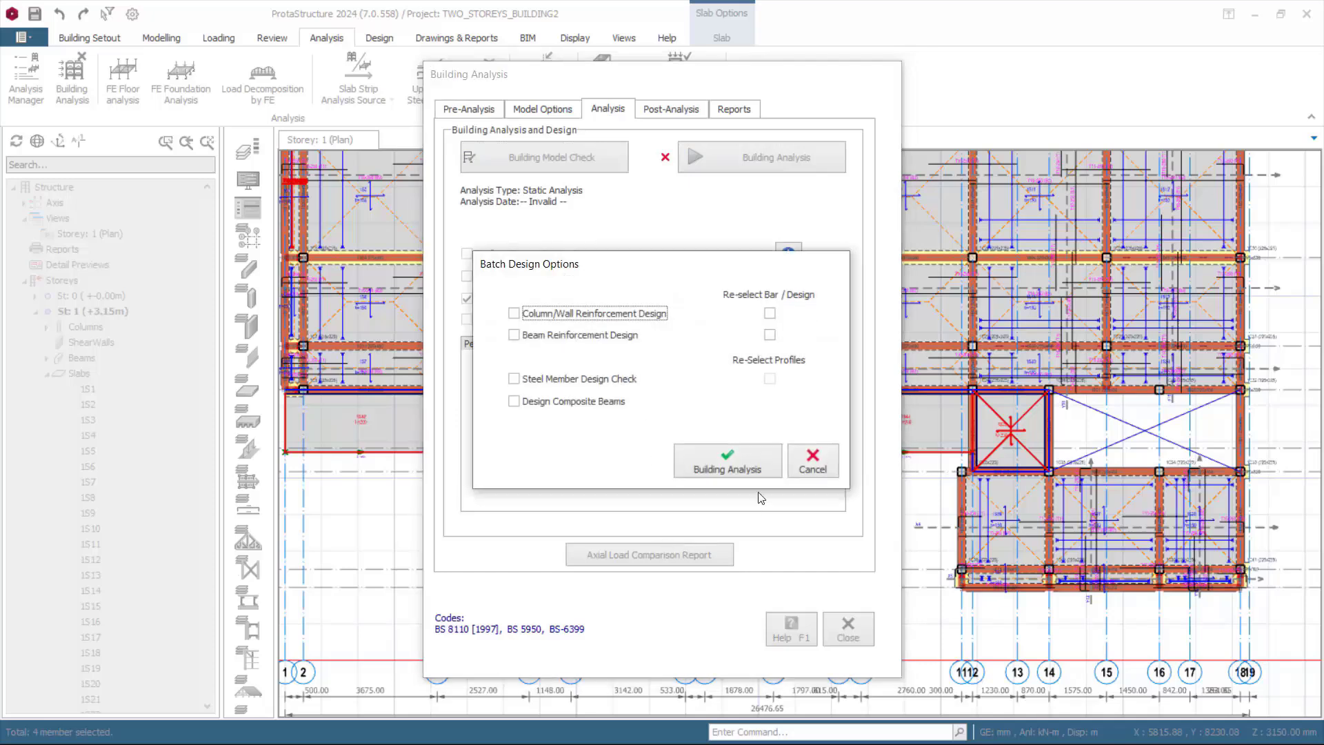
click(751, 460)
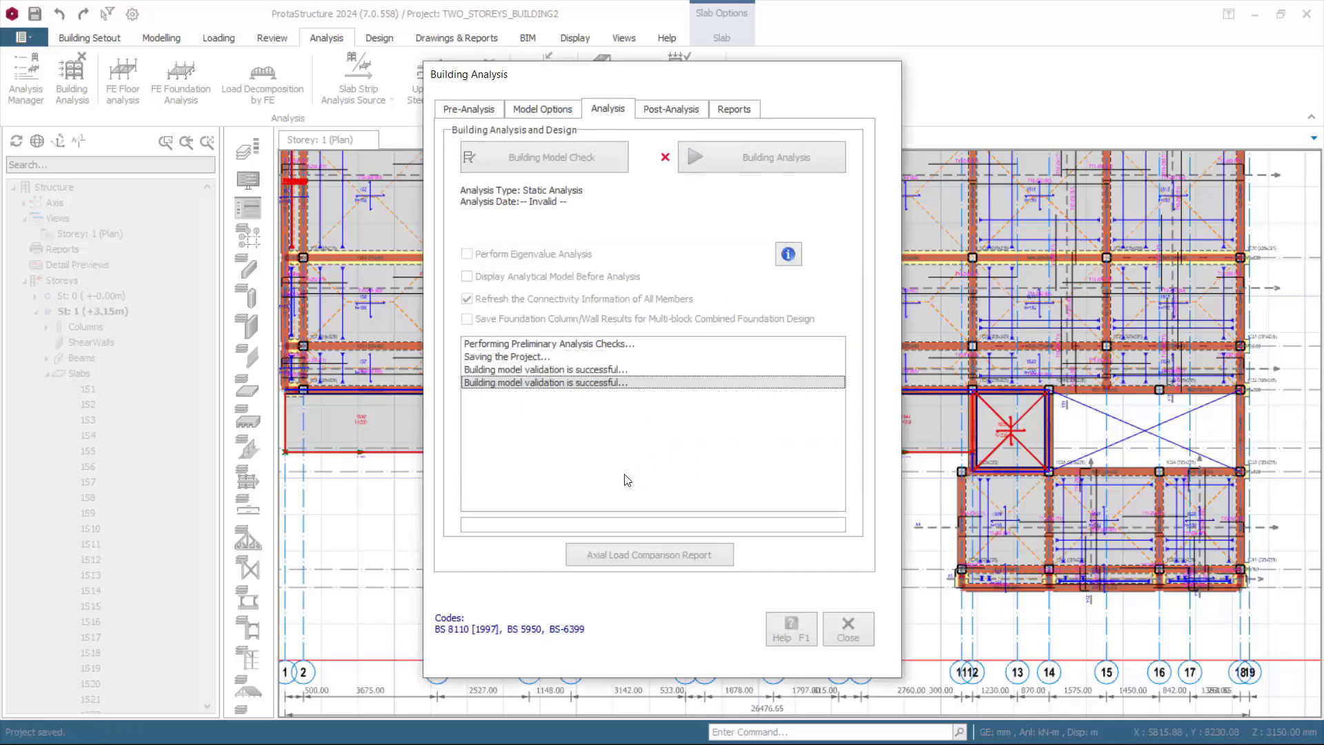
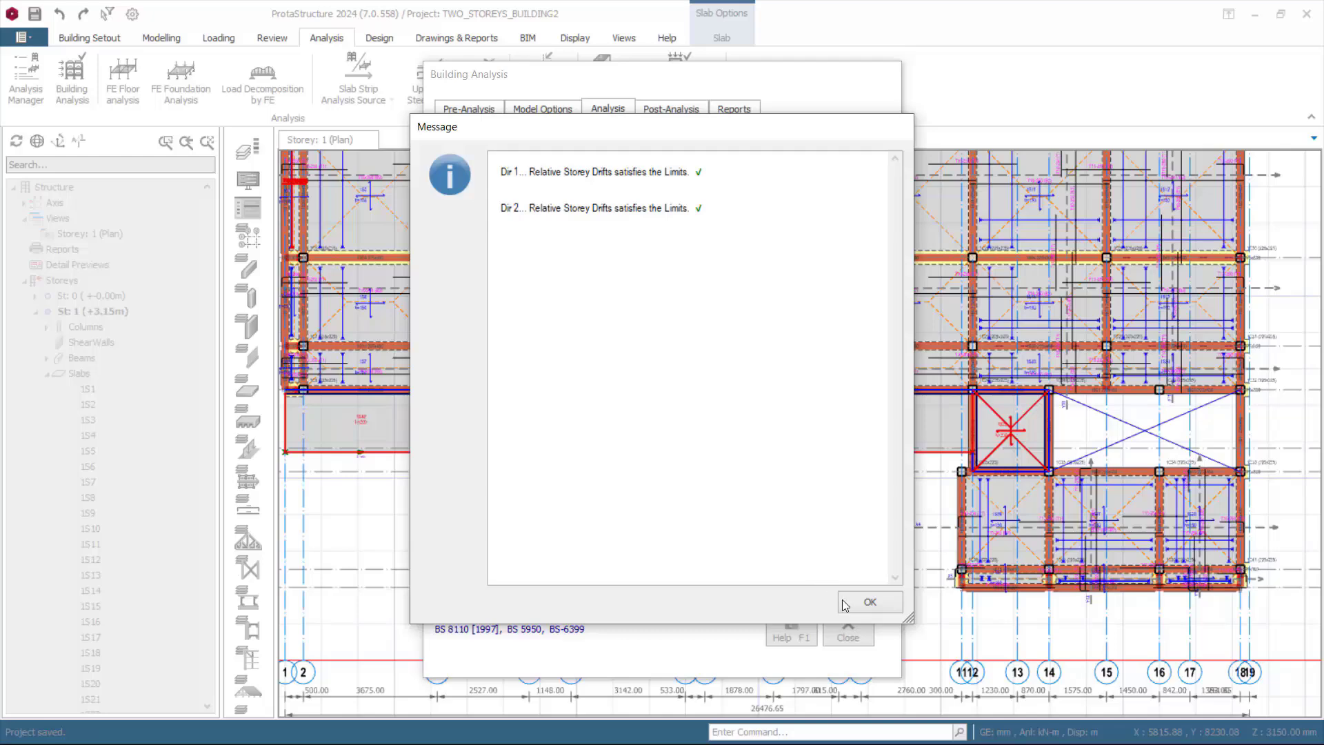
click(870, 604)
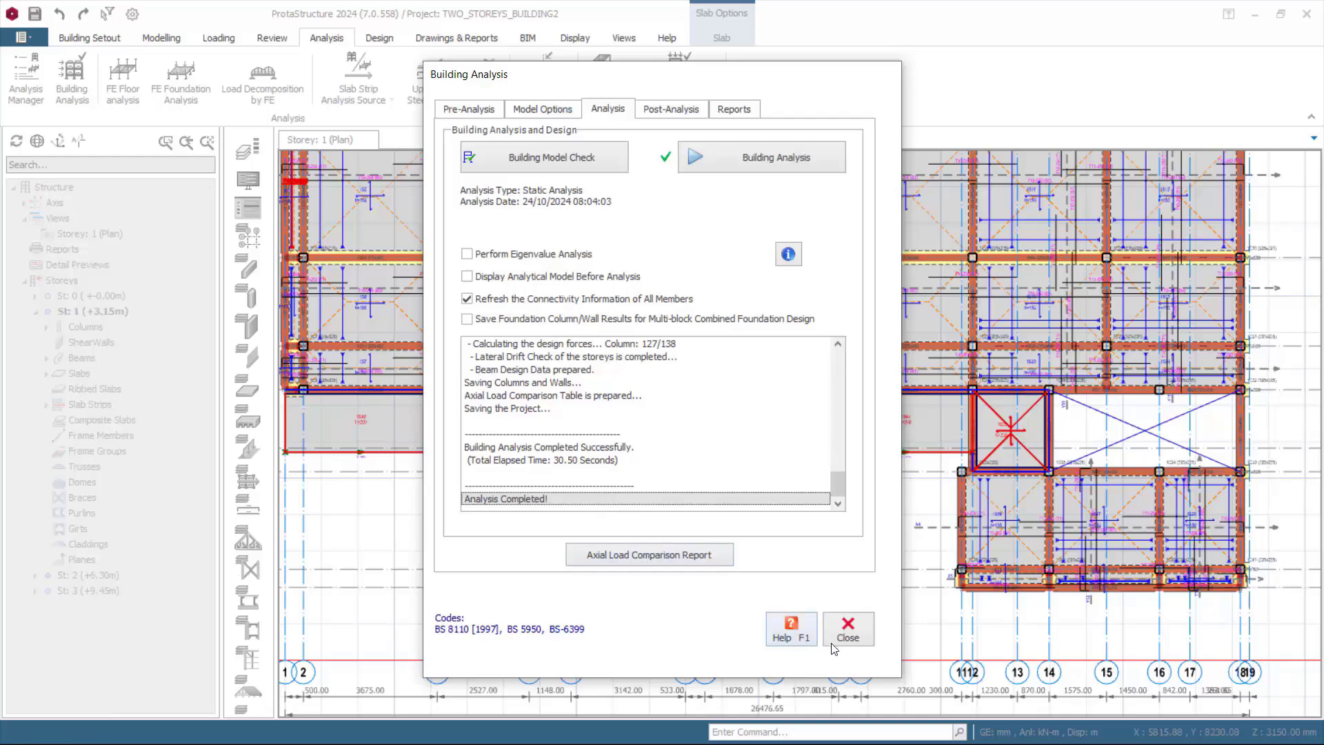
click(850, 640)
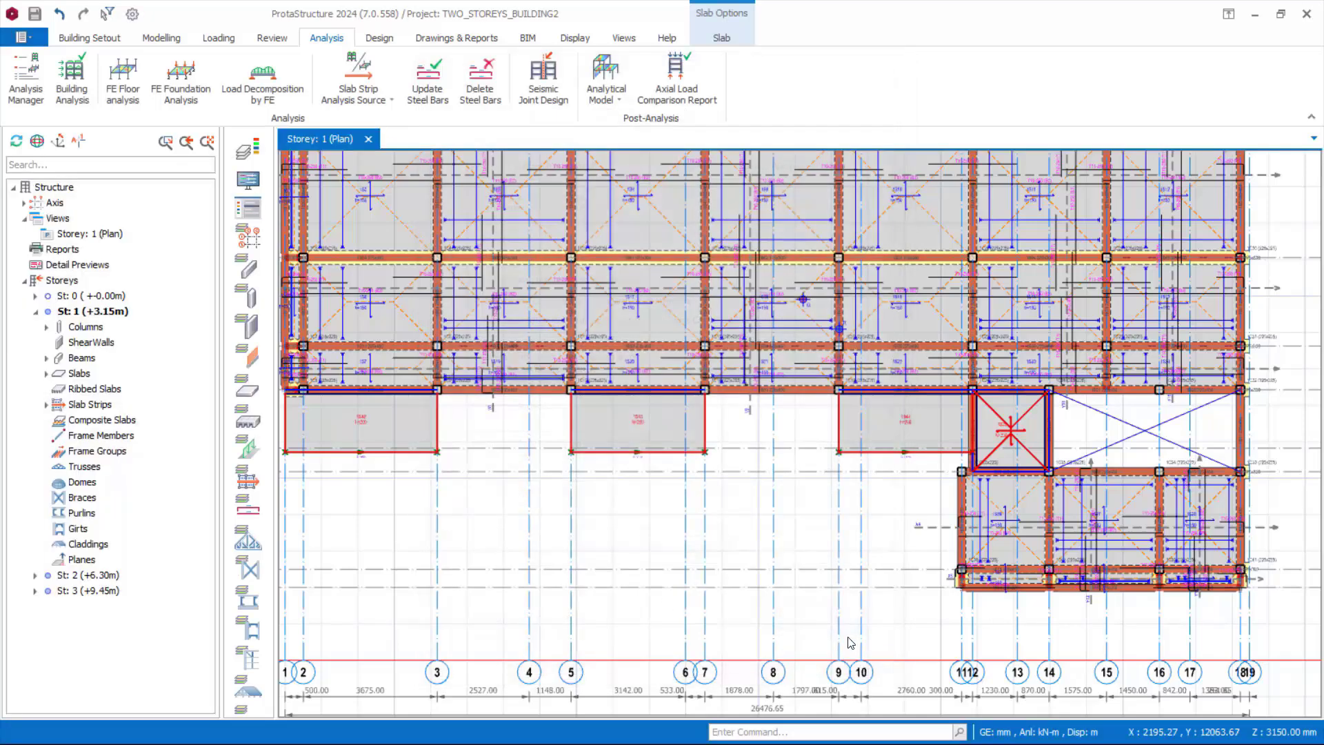
key(Escape)
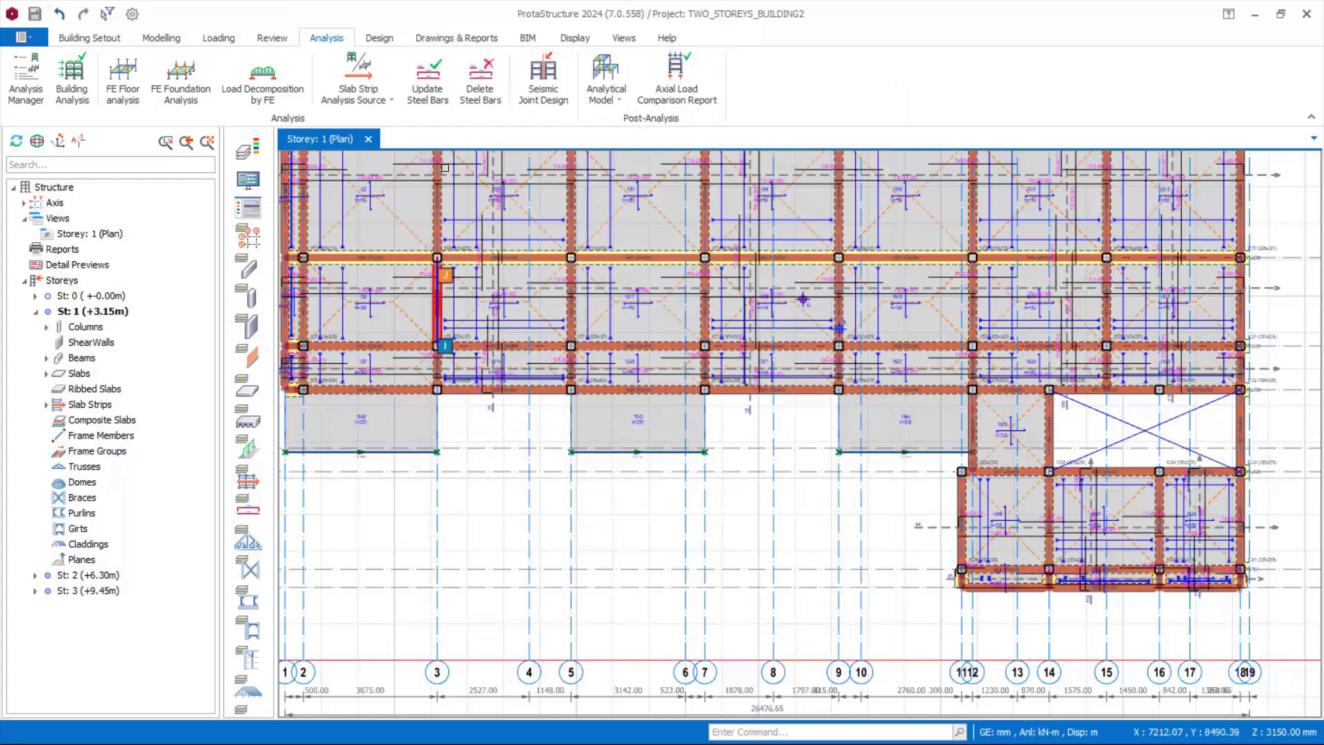
click(79, 67)
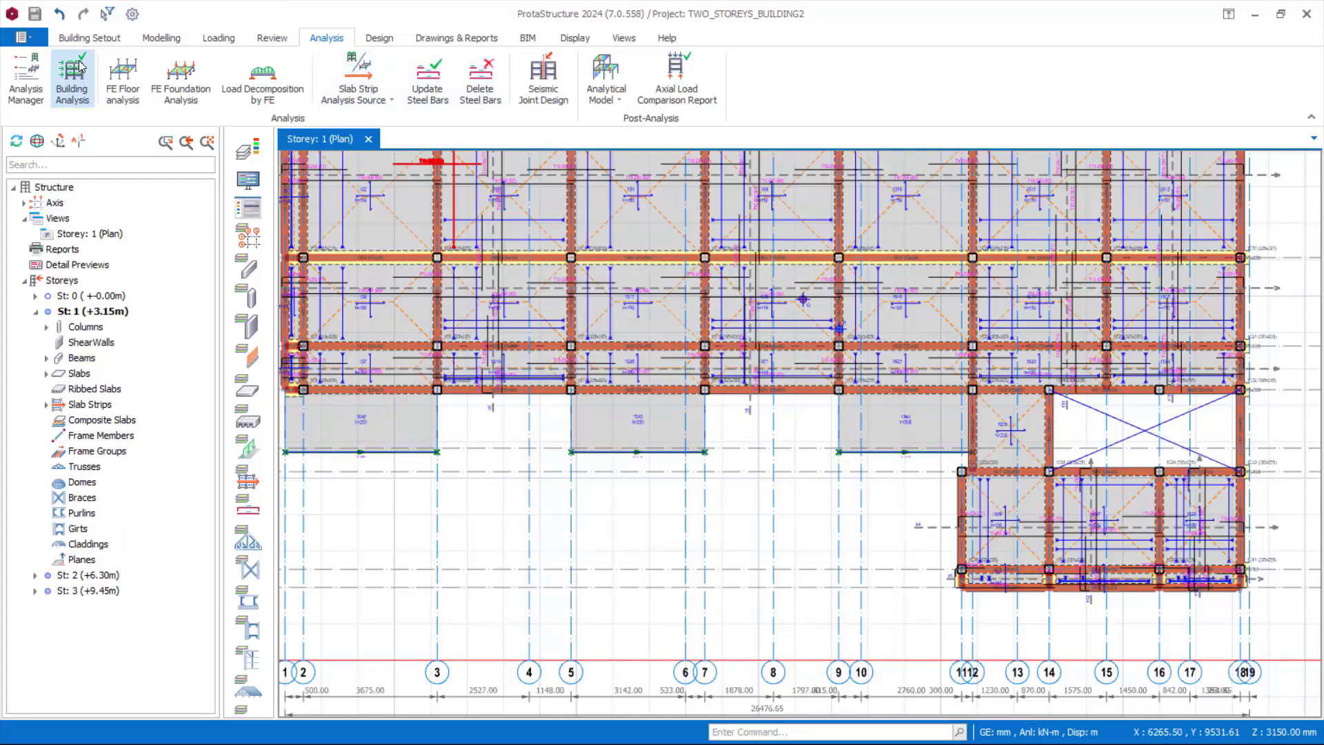
Start a new Y-direction analytical slab strip with Cantilever as the start boundary condition and Bob as the end condition
scroll(757, 399, up, 3)
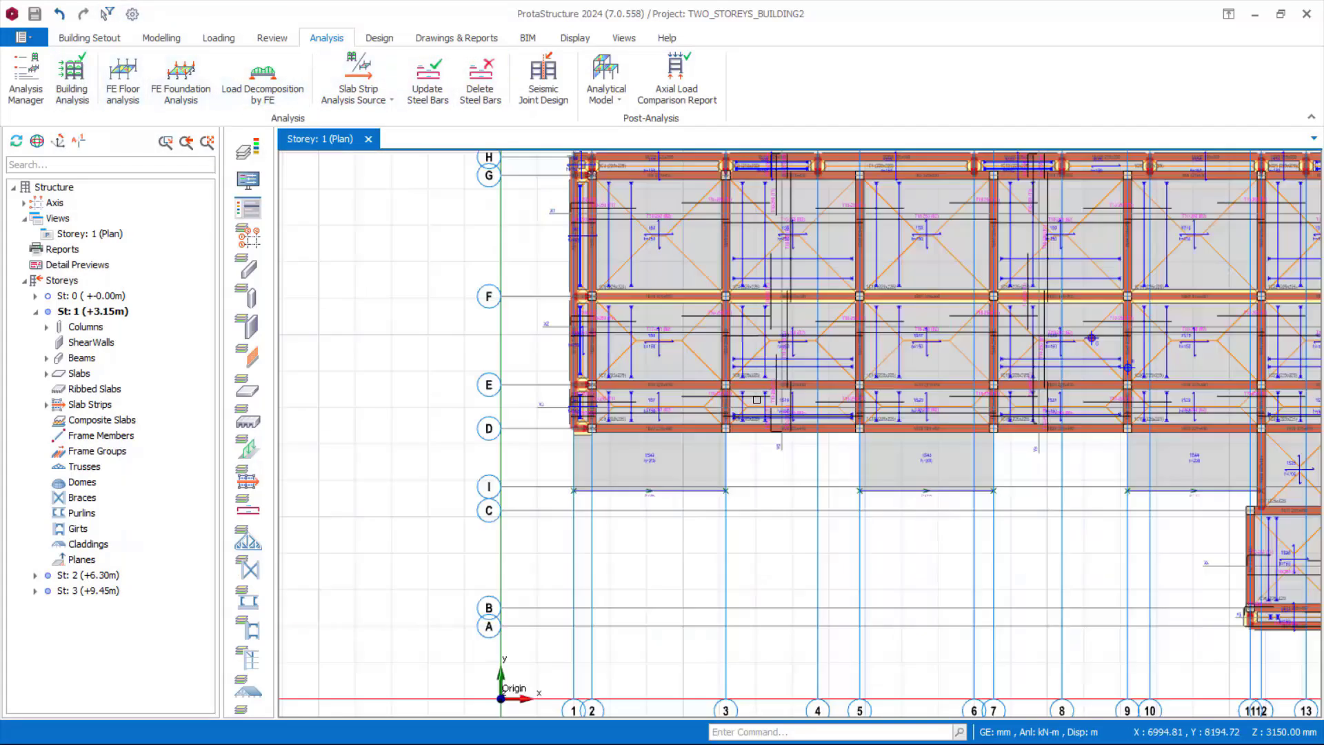
scroll(731, 390, down, 3)
scroll(563, 564, up, 3)
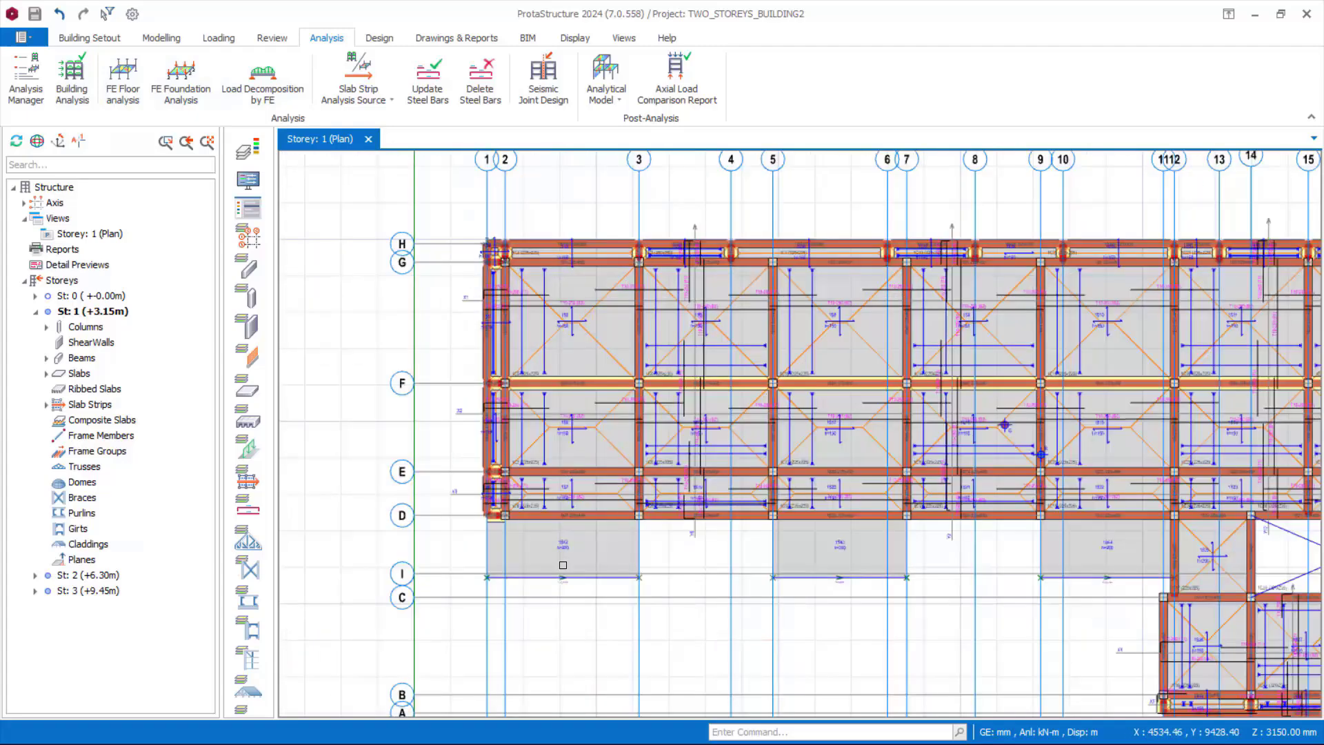
scroll(568, 559, up, 3)
scroll(568, 560, down, 1)
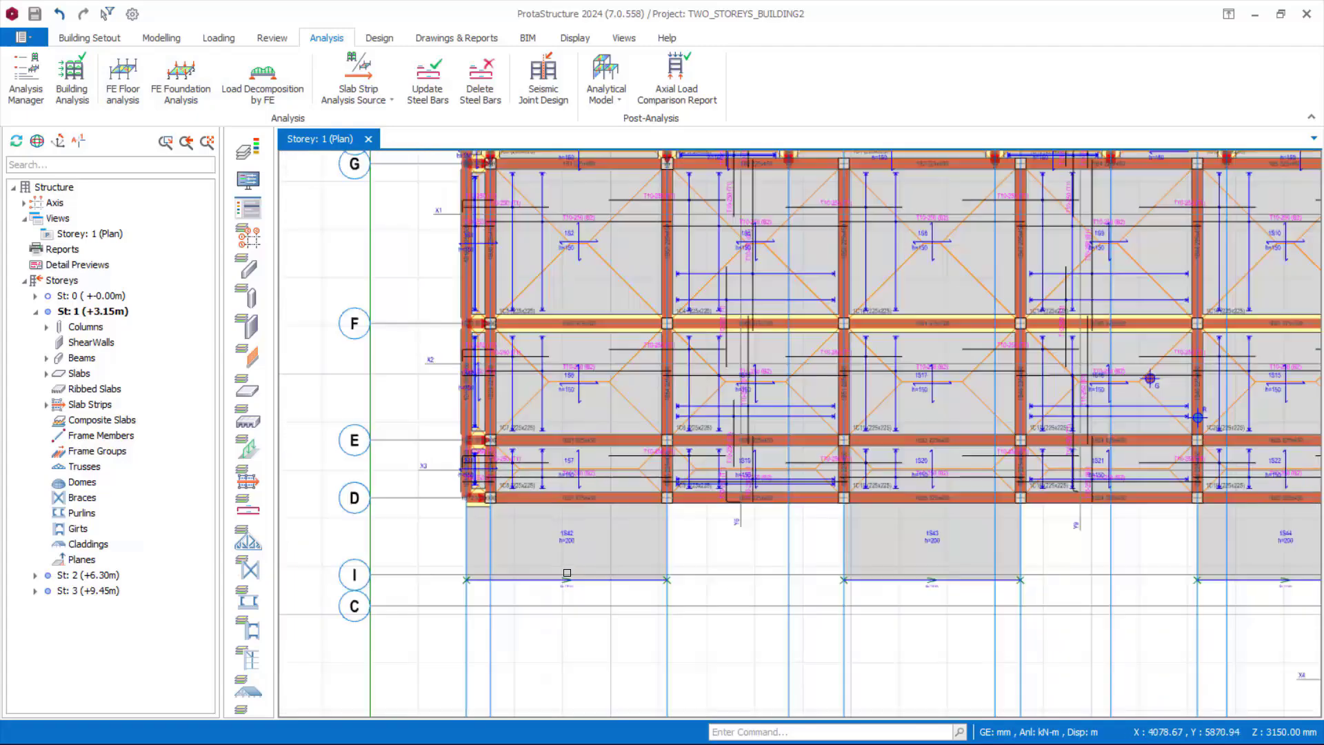
click(161, 38)
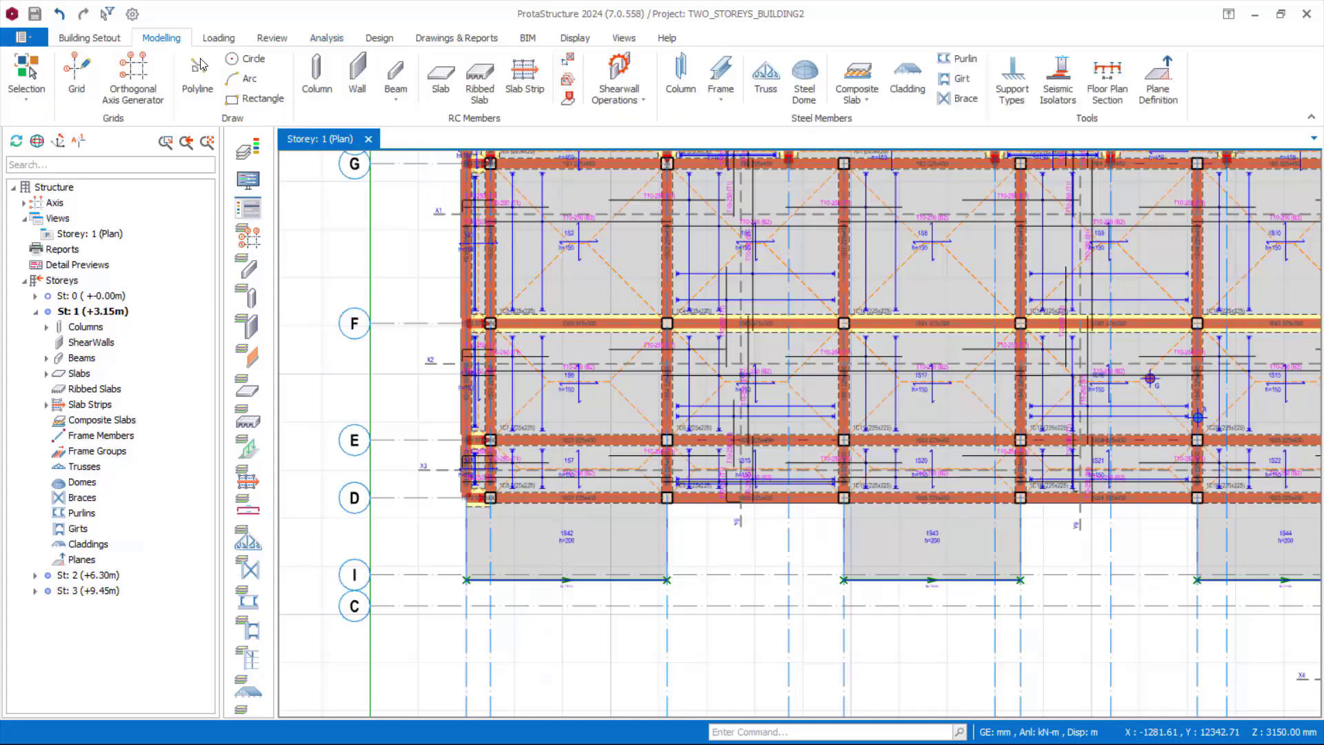
click(526, 85)
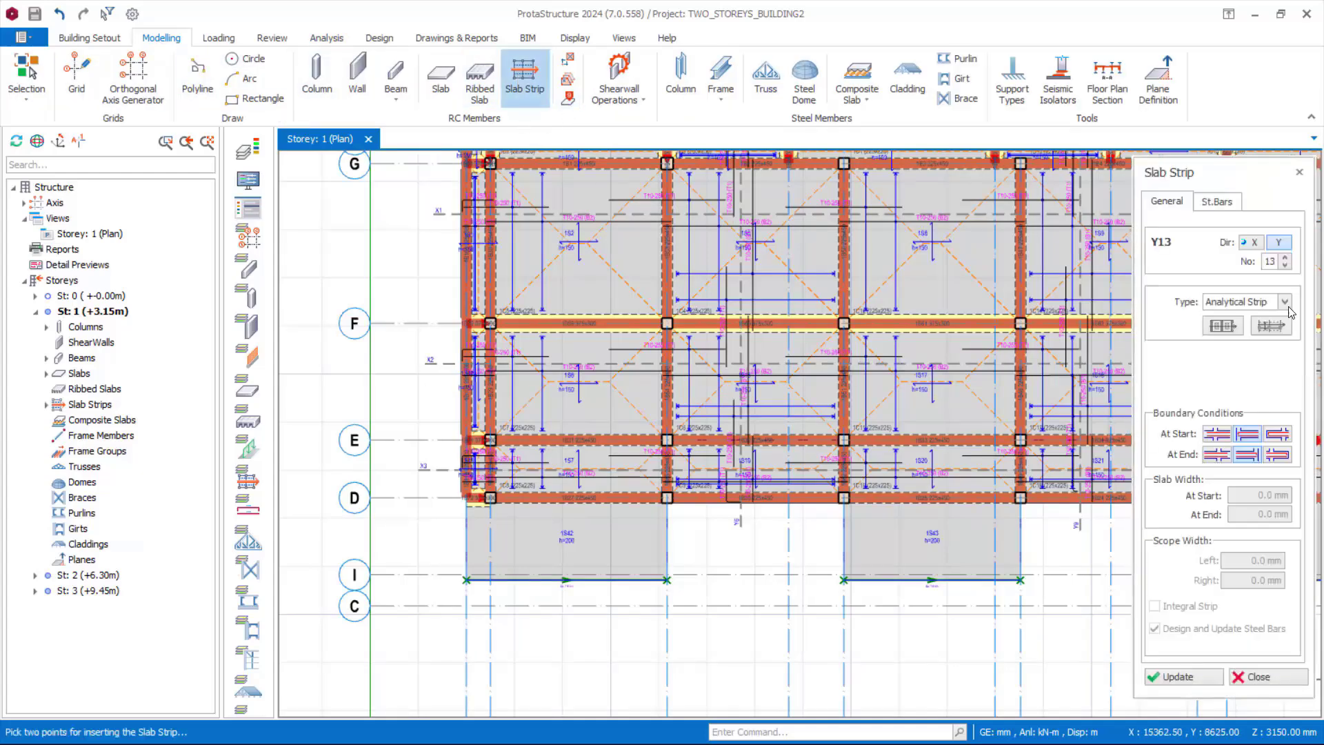
click(1277, 435)
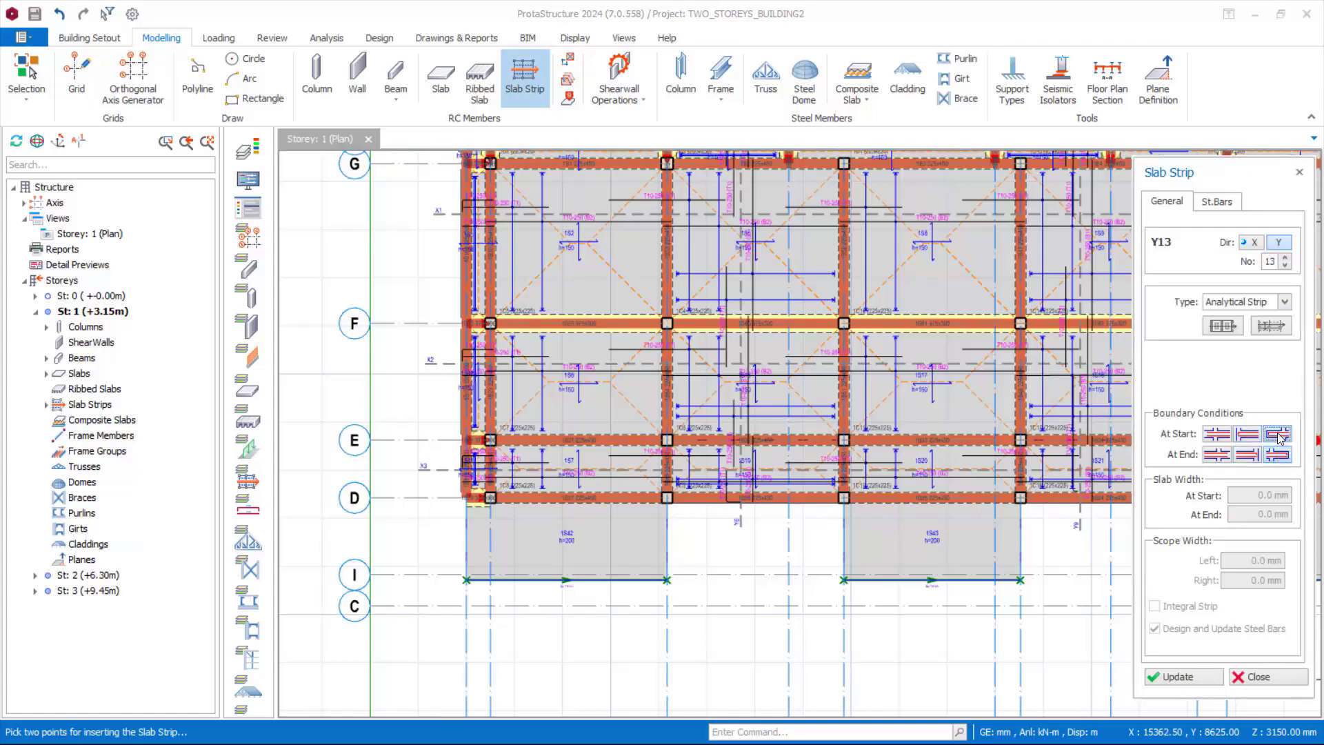
click(1246, 455)
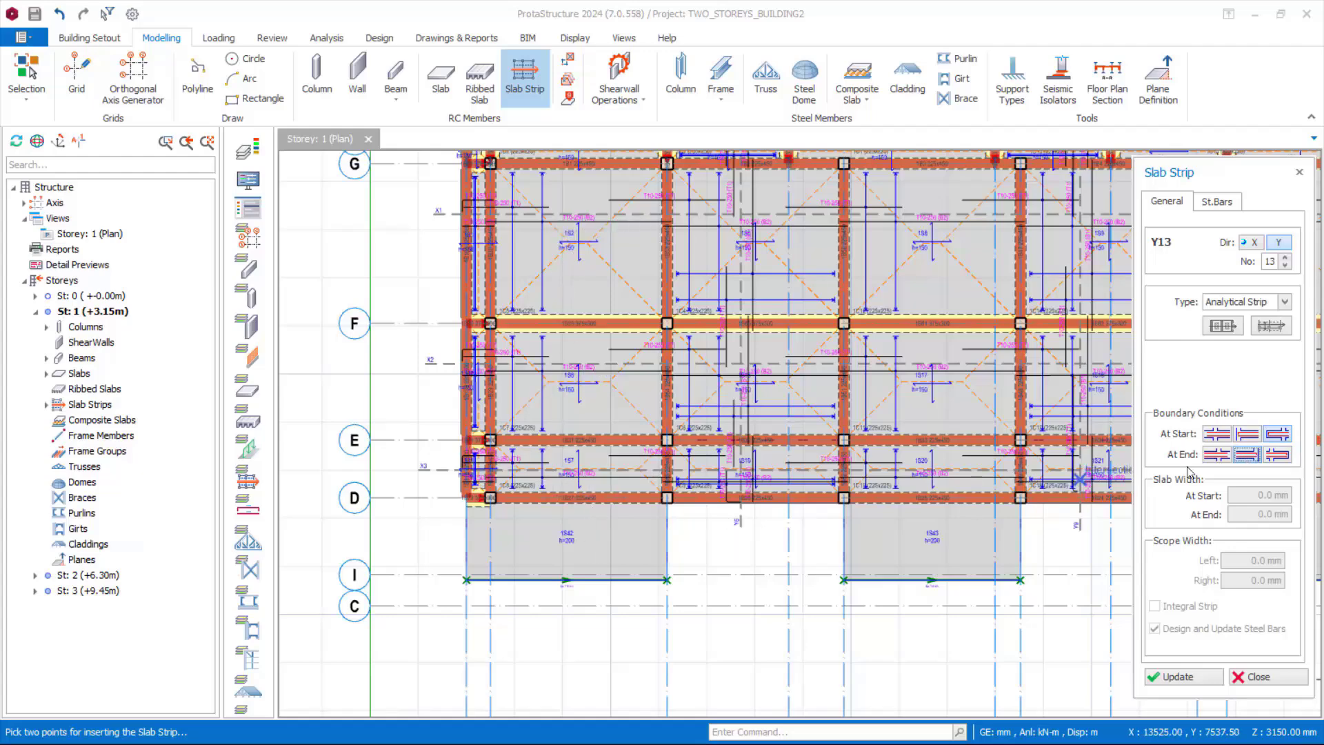
Draw the slab strip about 10700 mm long in the Y direction, from below cantilever slab 1S42 to beyond axis H
scroll(602, 598, up, 3)
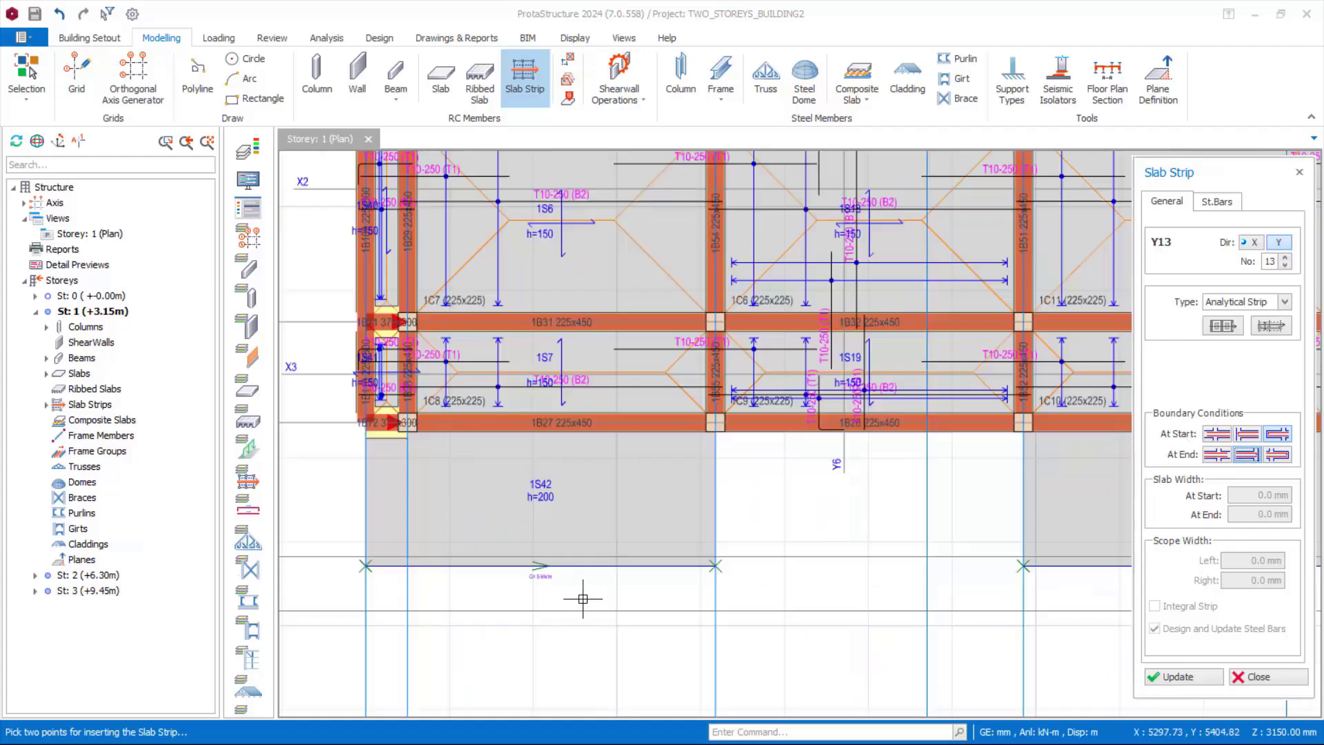
scroll(624, 596, down, 5)
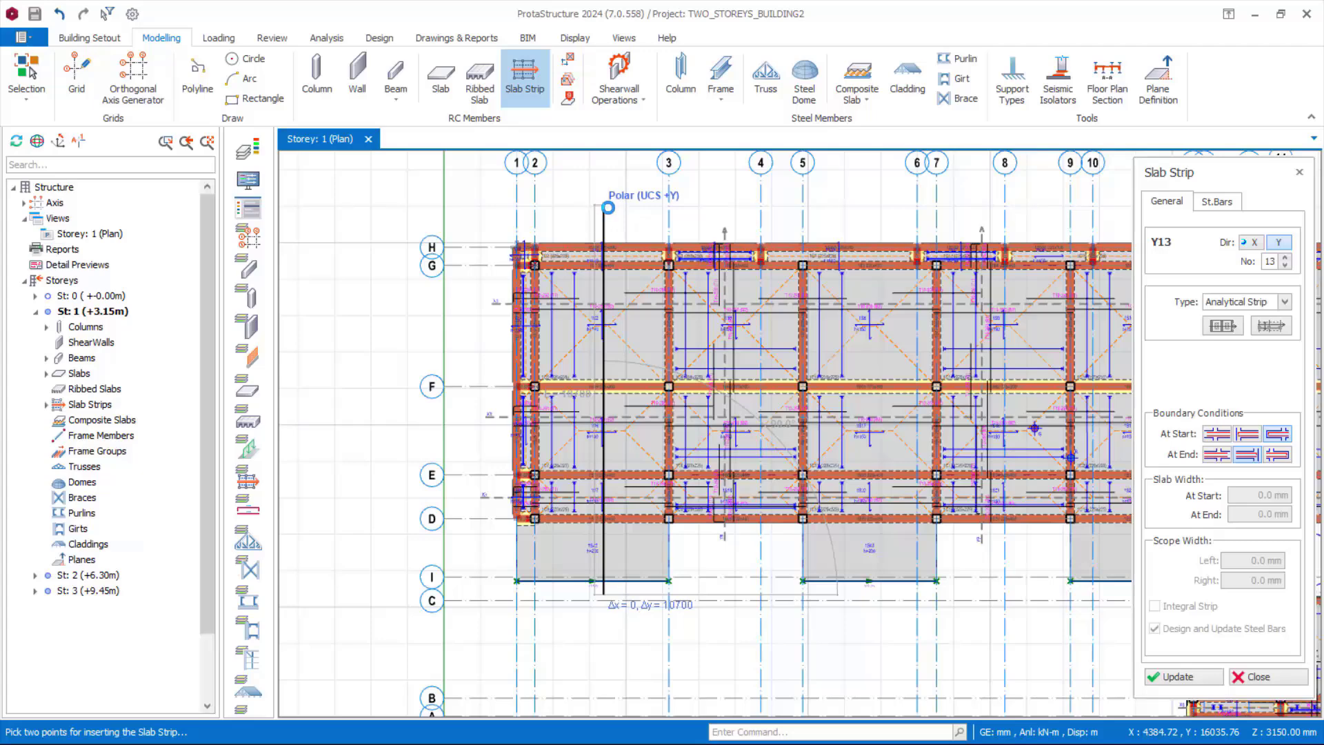
click(607, 205)
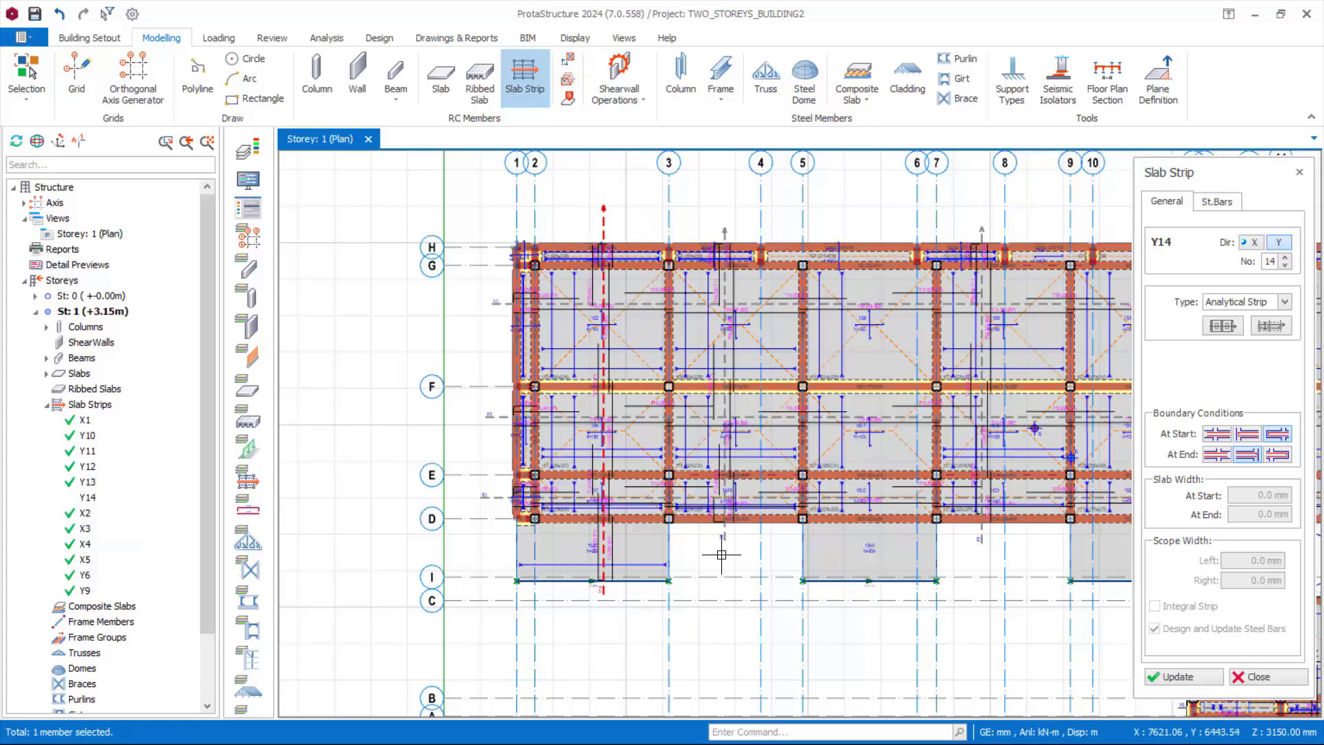
scroll(624, 555, up, 6)
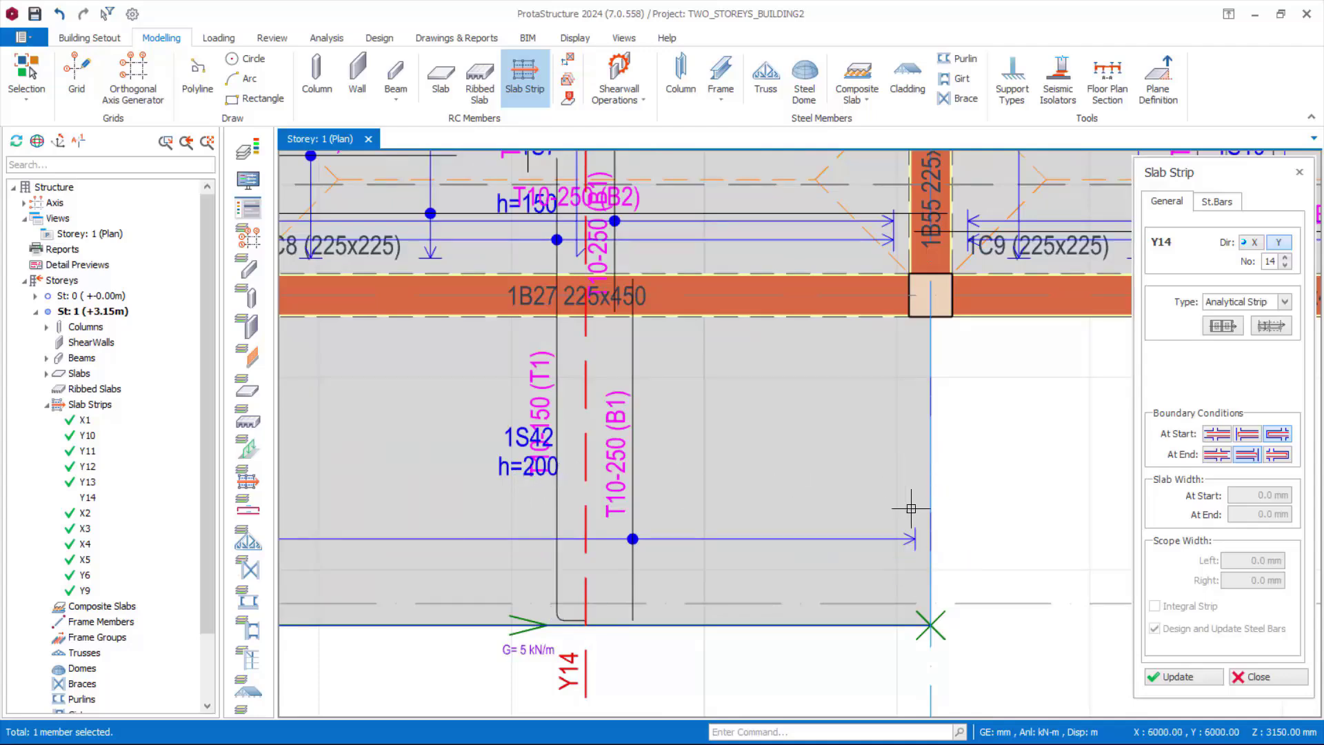
scroll(670, 558, down, 4)
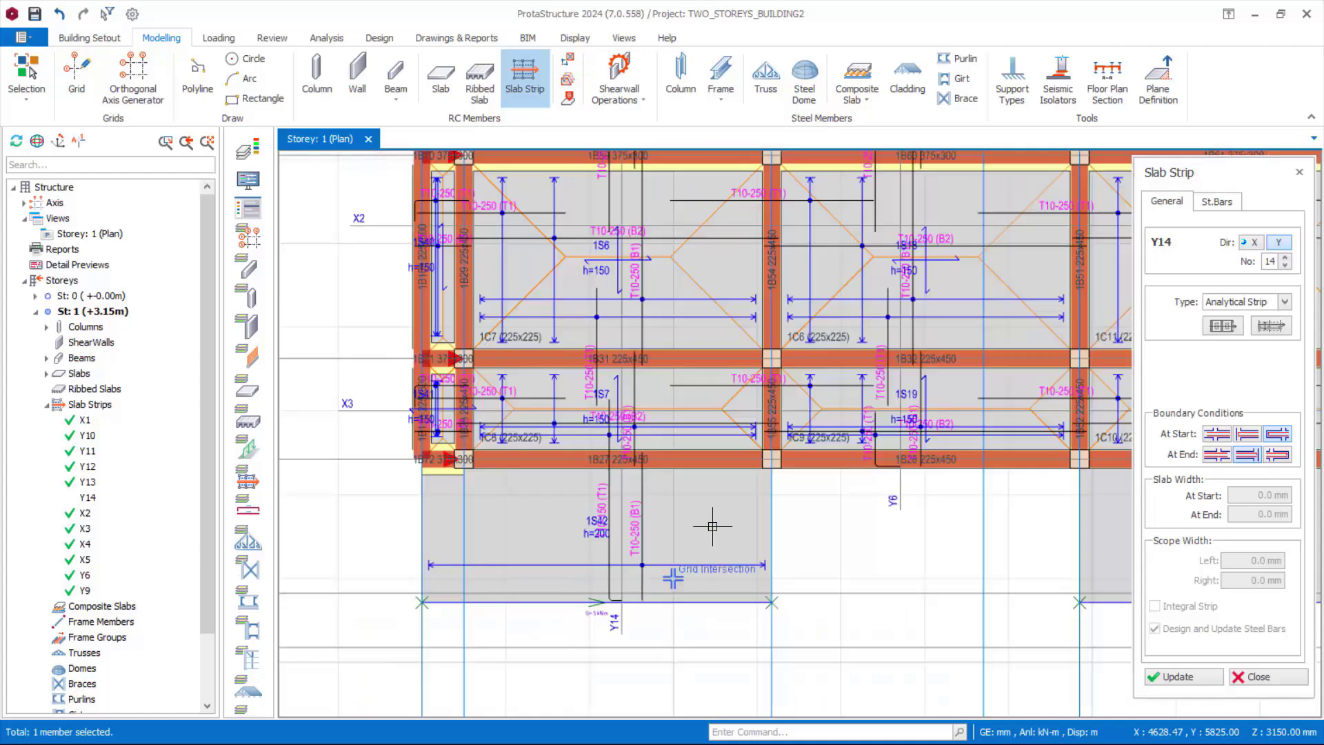
Draw a second slab strip about 10500 mm long in the Y direction, from below cantilever slab 1S43 to beyond axis H
scroll(967, 534, up, 1)
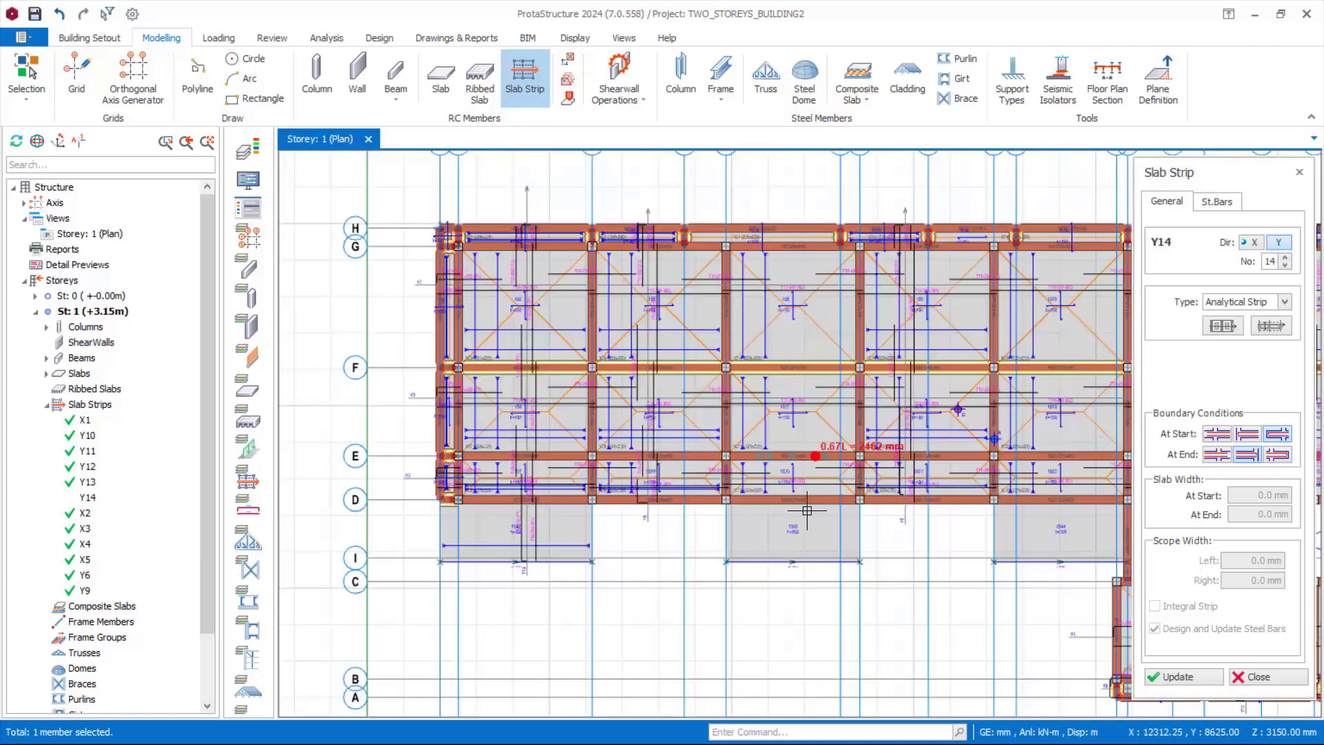
scroll(823, 560, up, 5)
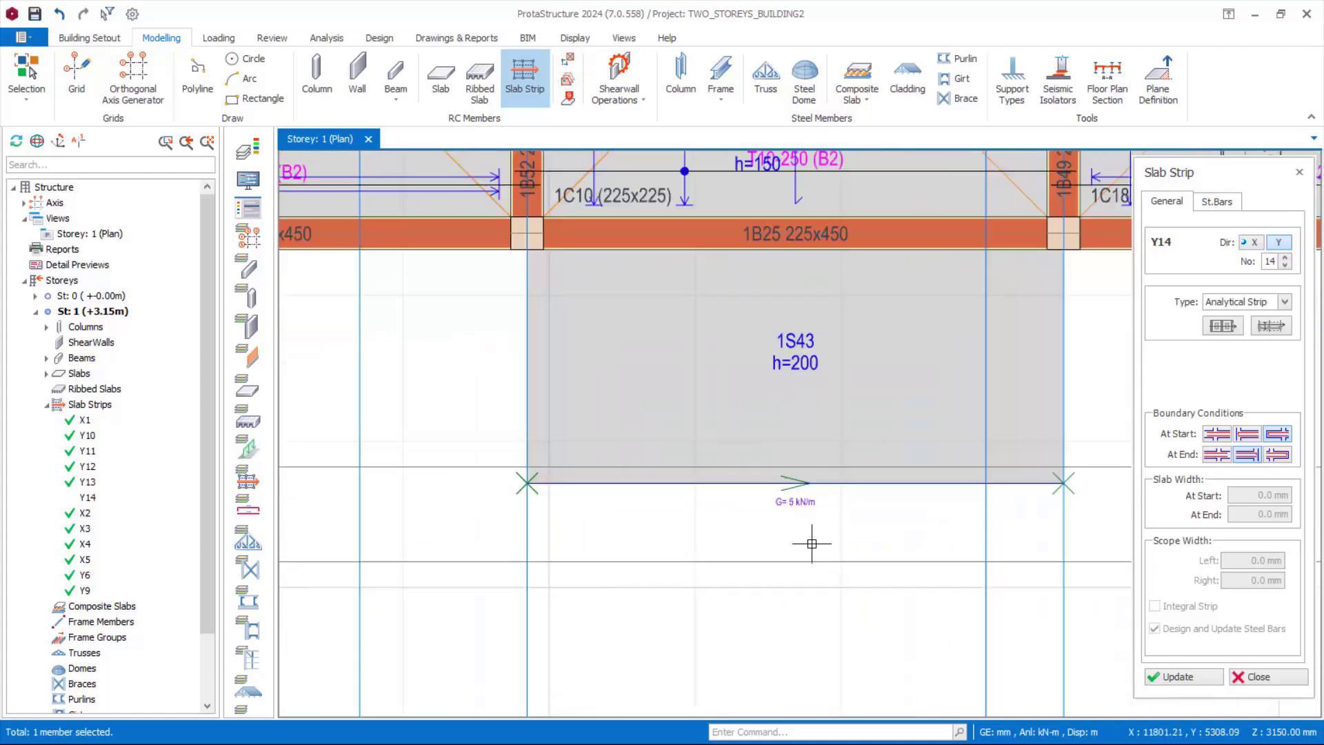
scroll(812, 543, down, 5)
click(806, 597)
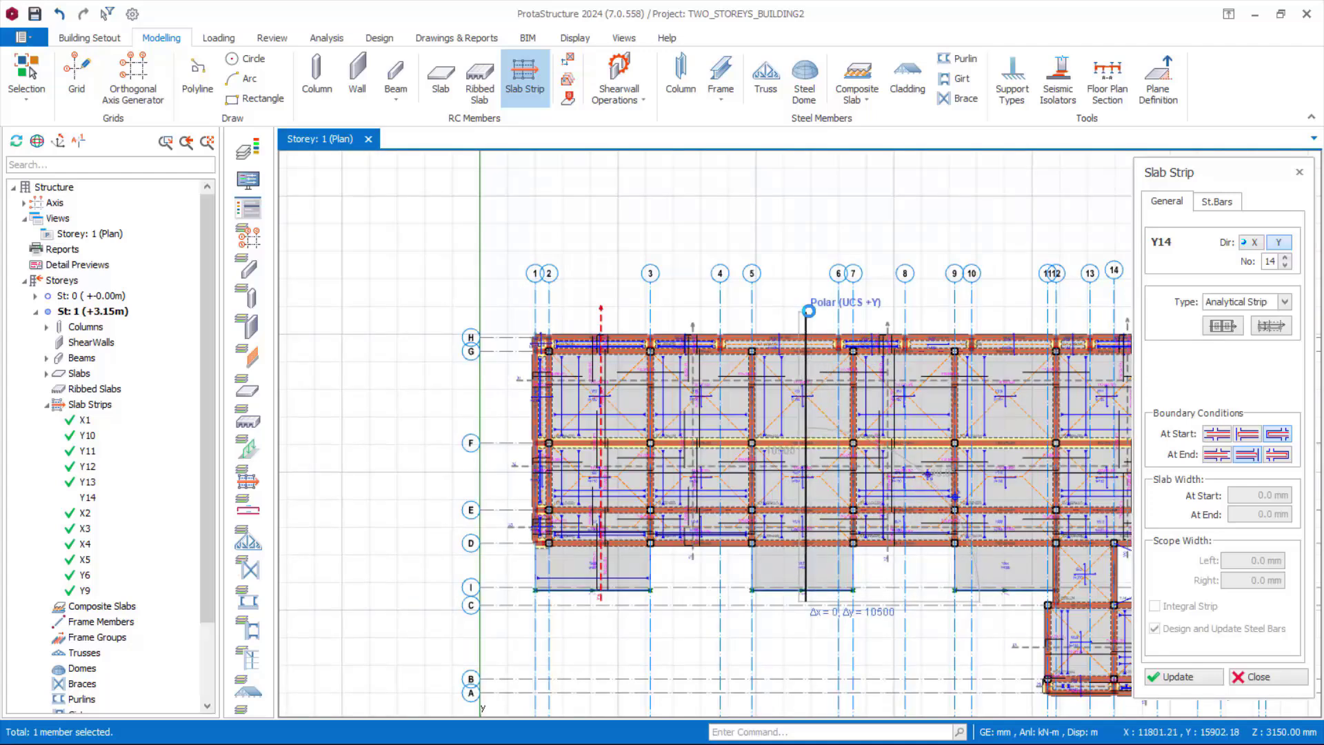
click(831, 441)
scroll(837, 593, up, 2)
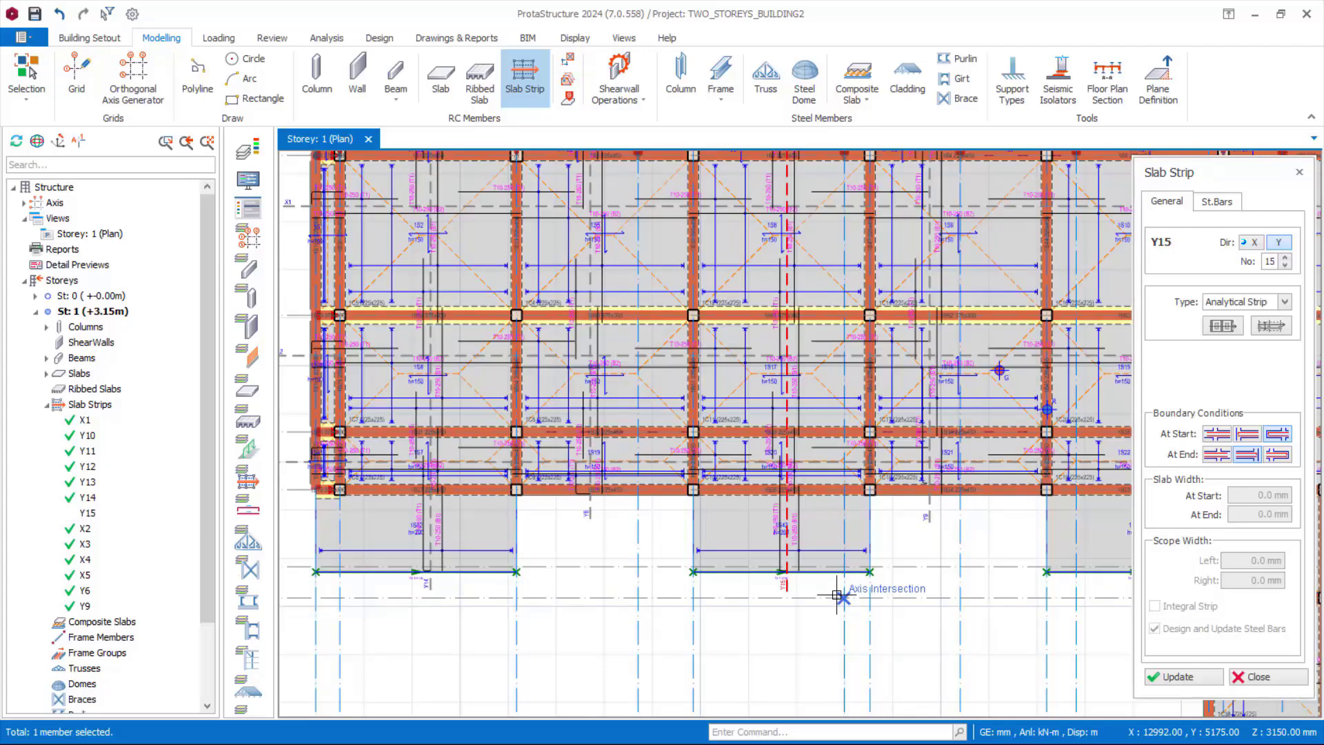
Draw a third slab strip about 10200 mm long in the Y direction, from below cantilever slab 1S44 to beyond axis H
scroll(816, 575, down, 3)
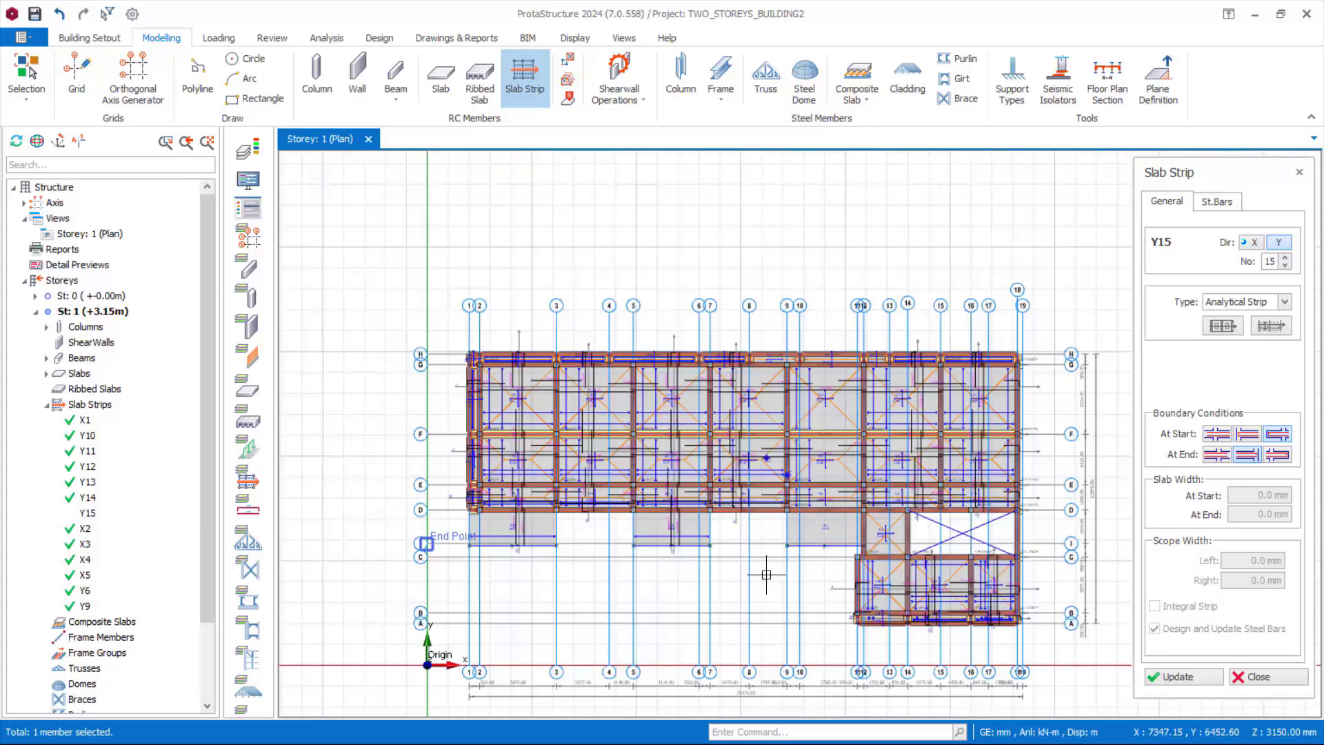
scroll(821, 562, up, 3)
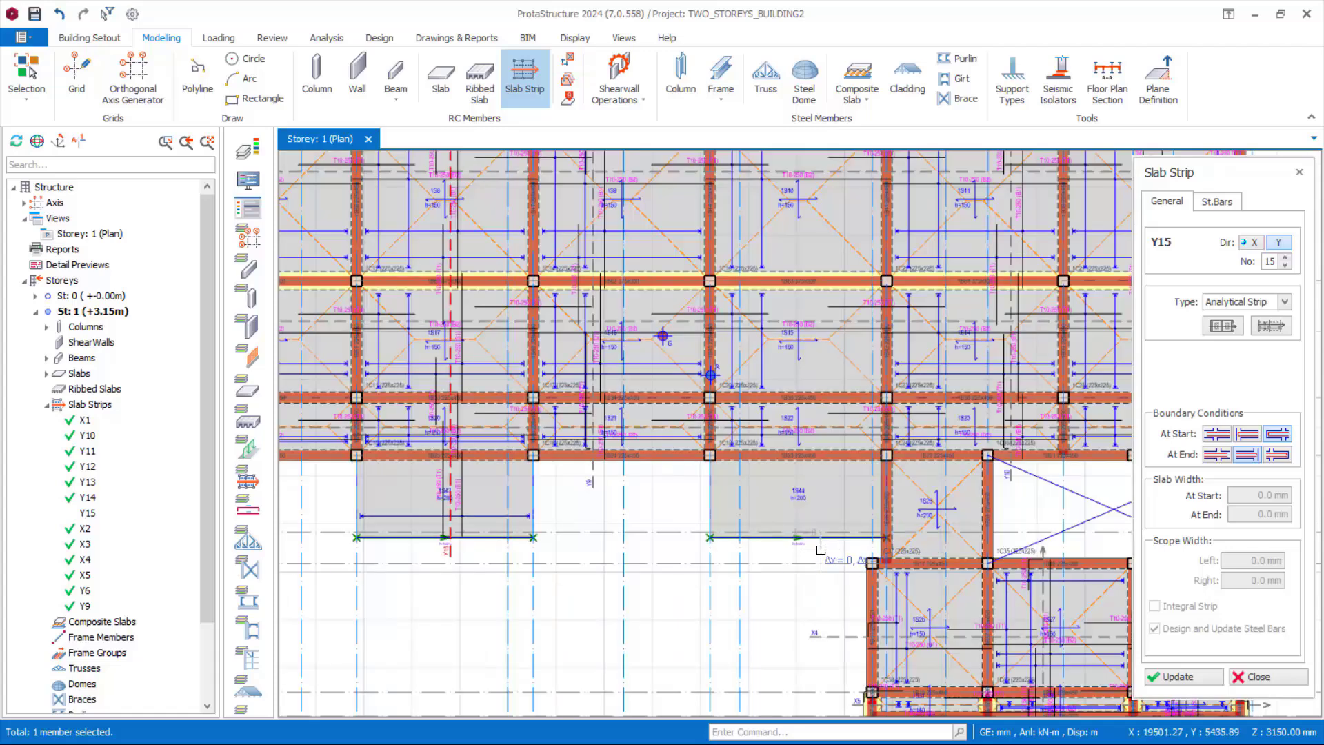
click(817, 544)
scroll(814, 542, down, 3)
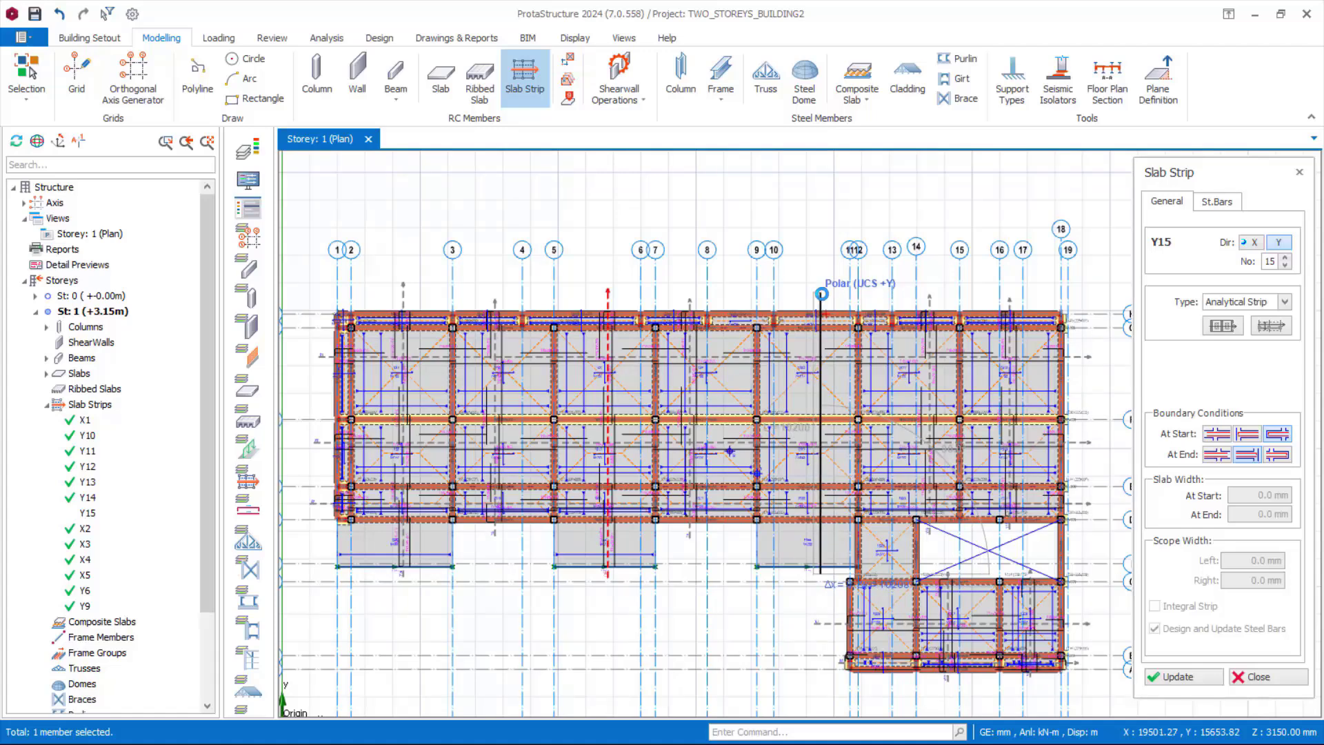
click(823, 295)
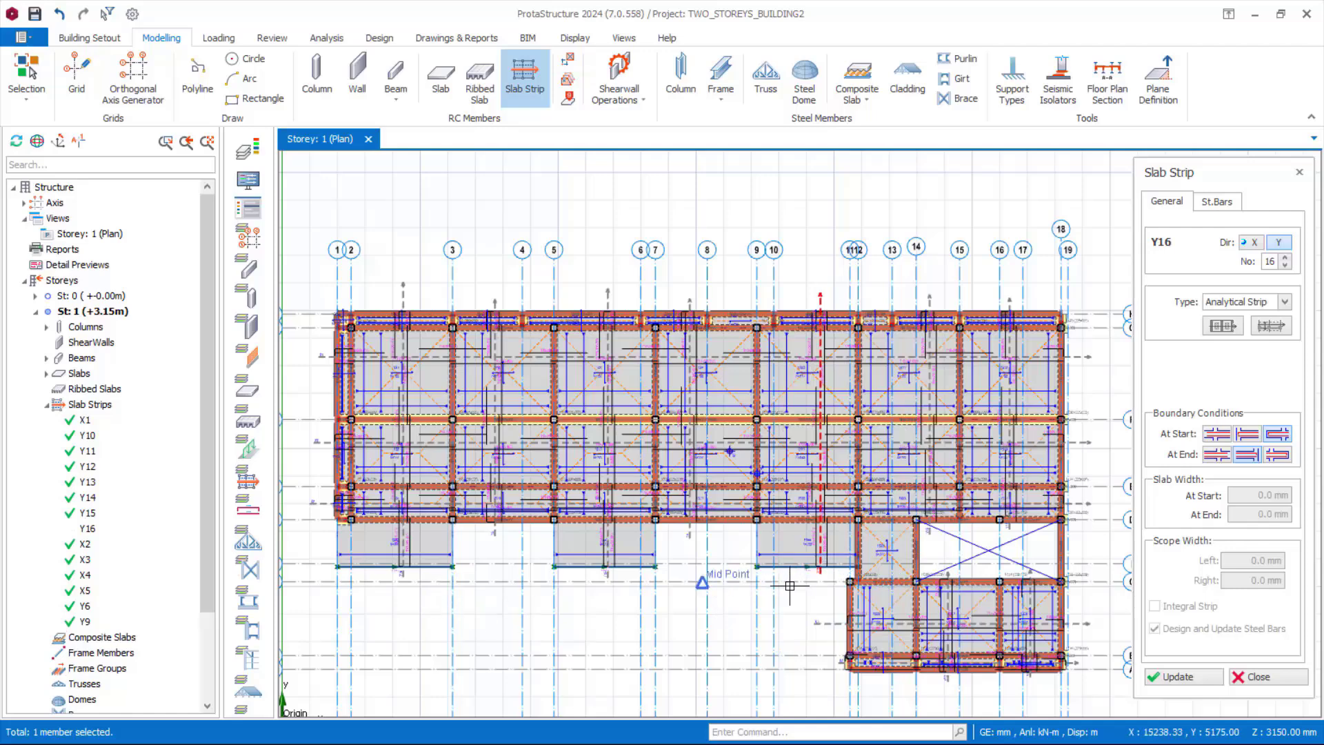
scroll(831, 604, up, 4)
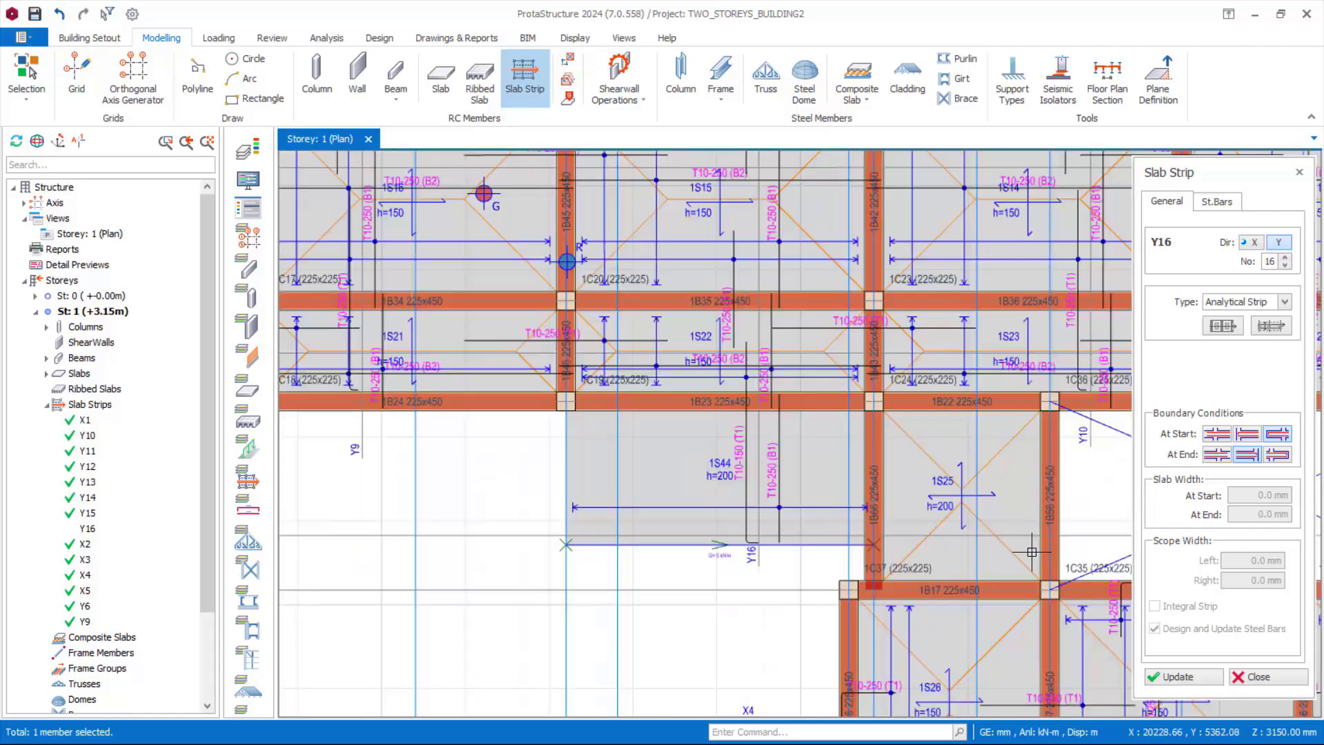
scroll(733, 513, down, 3)
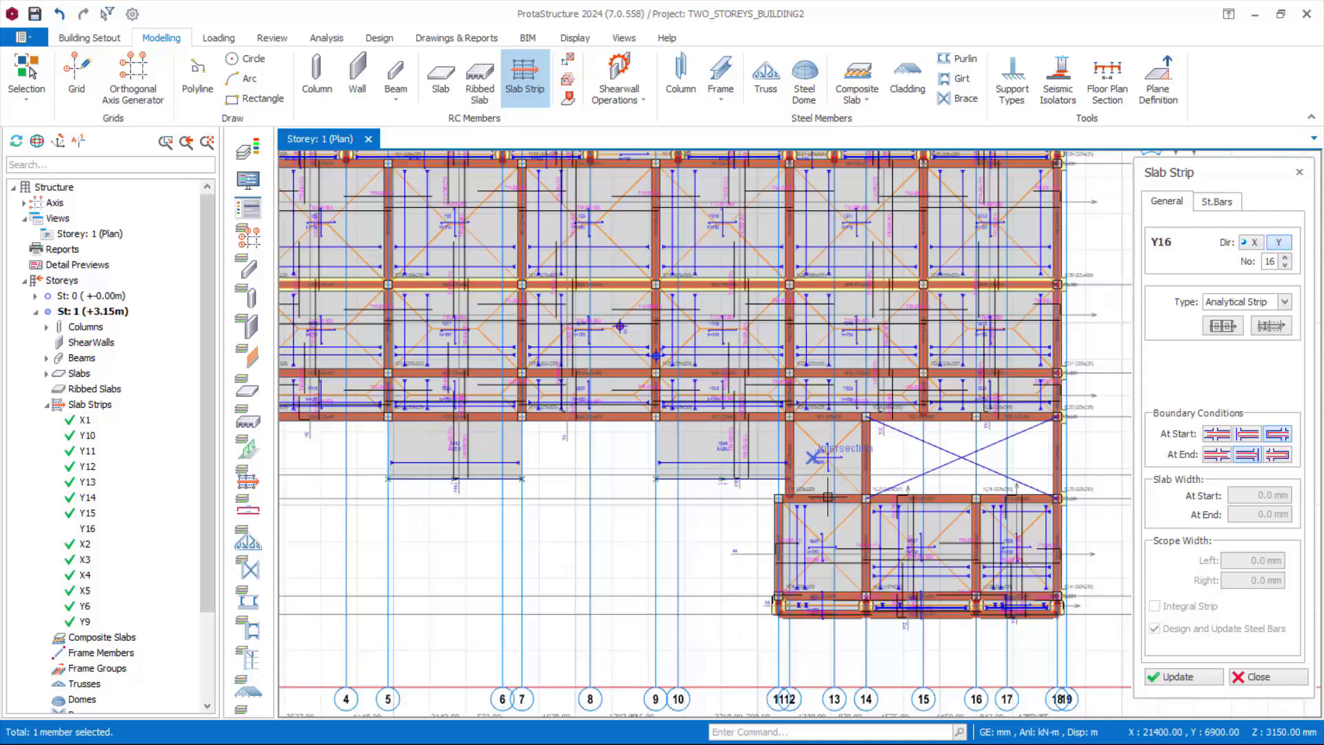
scroll(827, 497, up, 2)
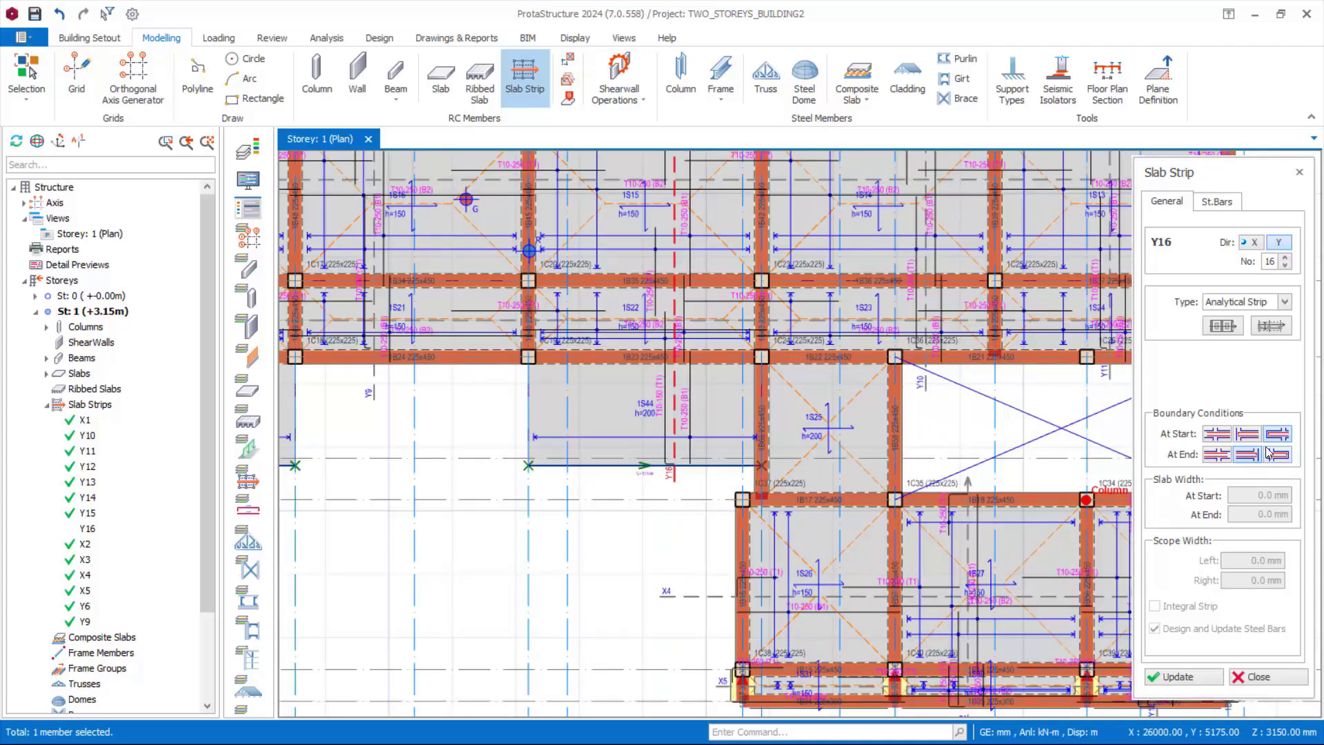
click(1244, 435)
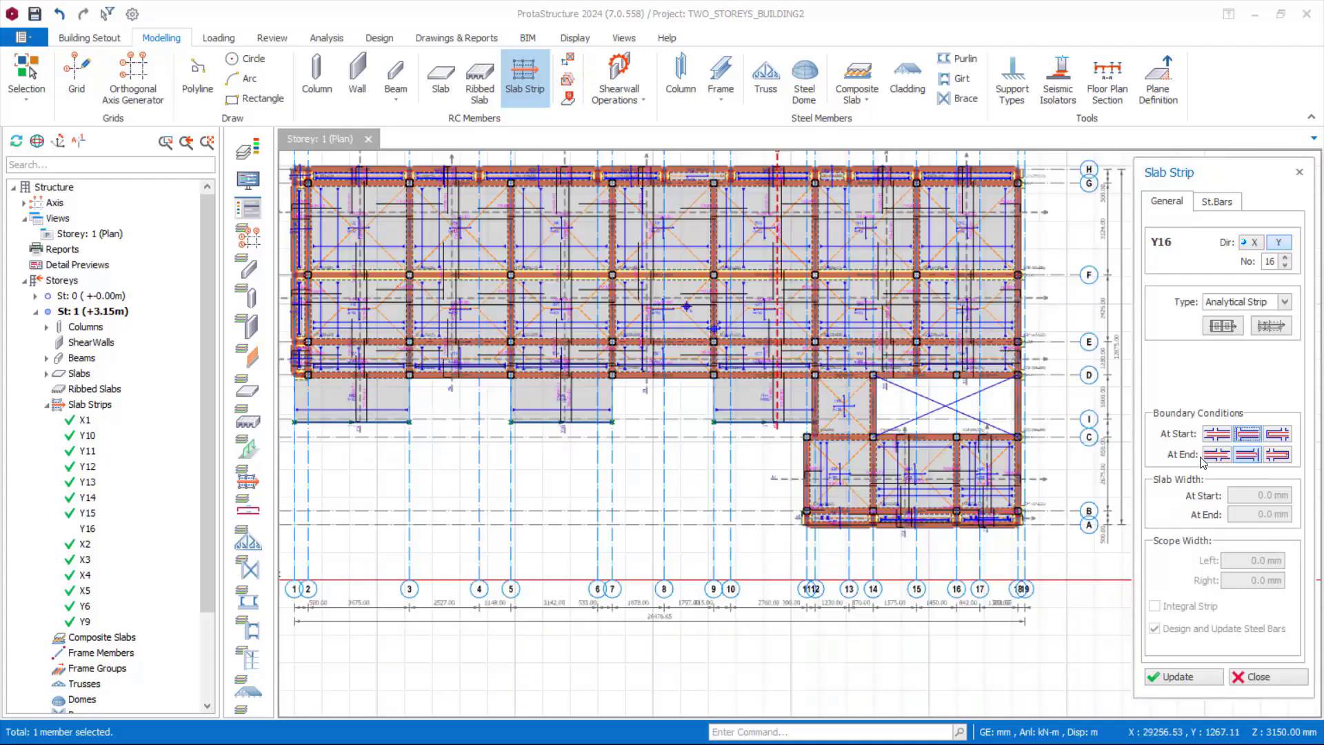
scroll(850, 380, up, 2)
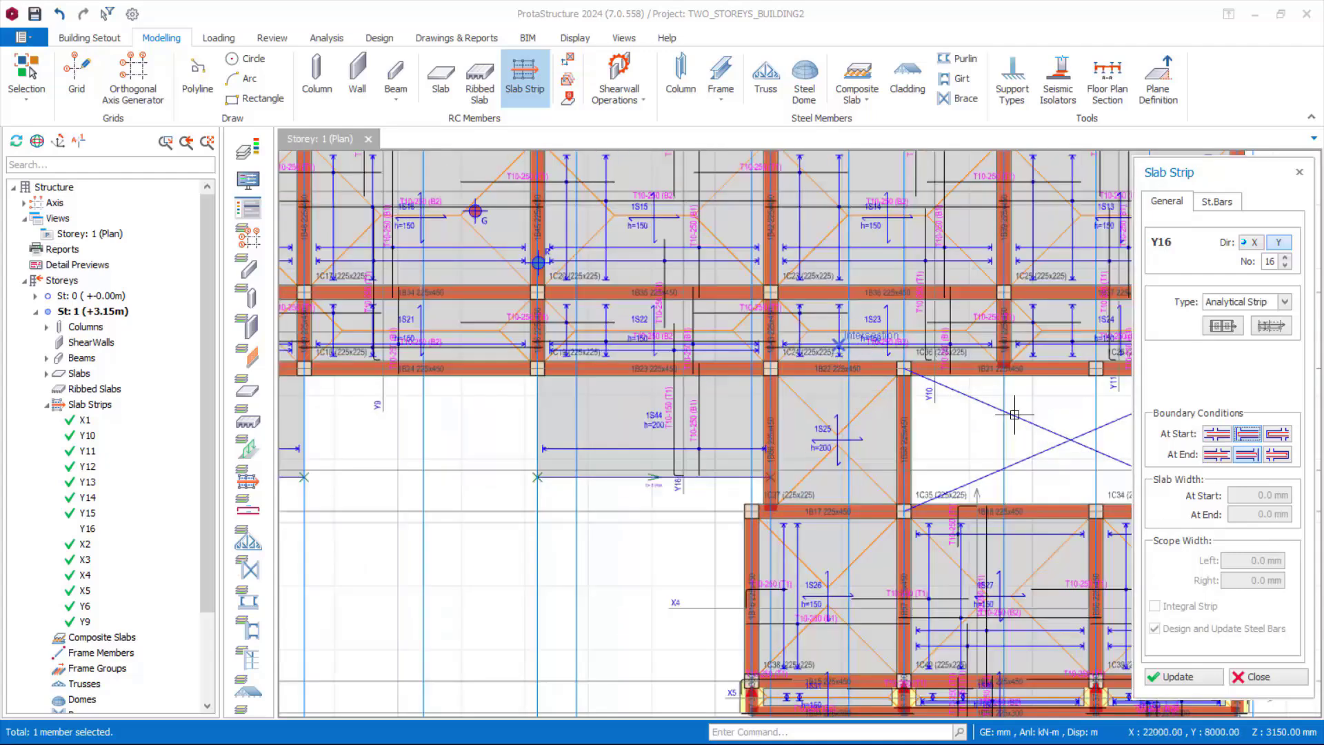
click(1222, 458)
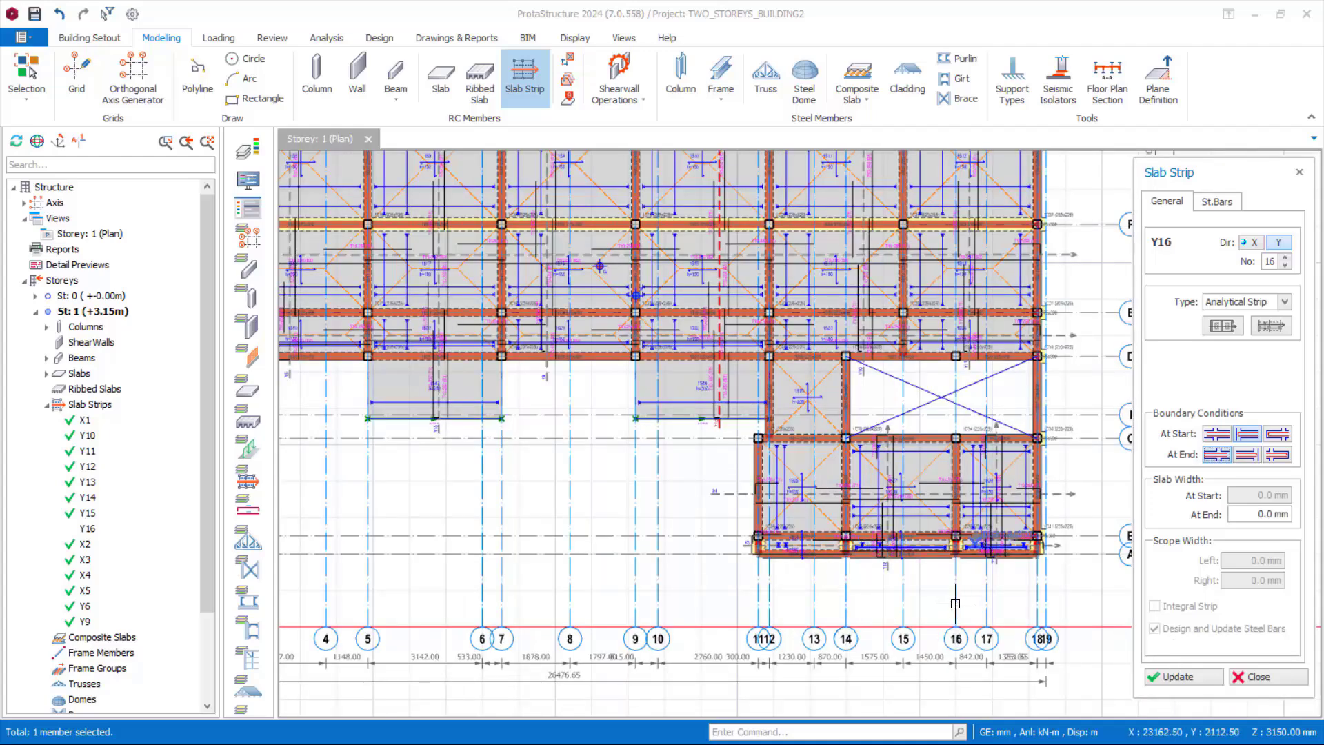
scroll(845, 528, up, 1)
scroll(792, 591, up, 2)
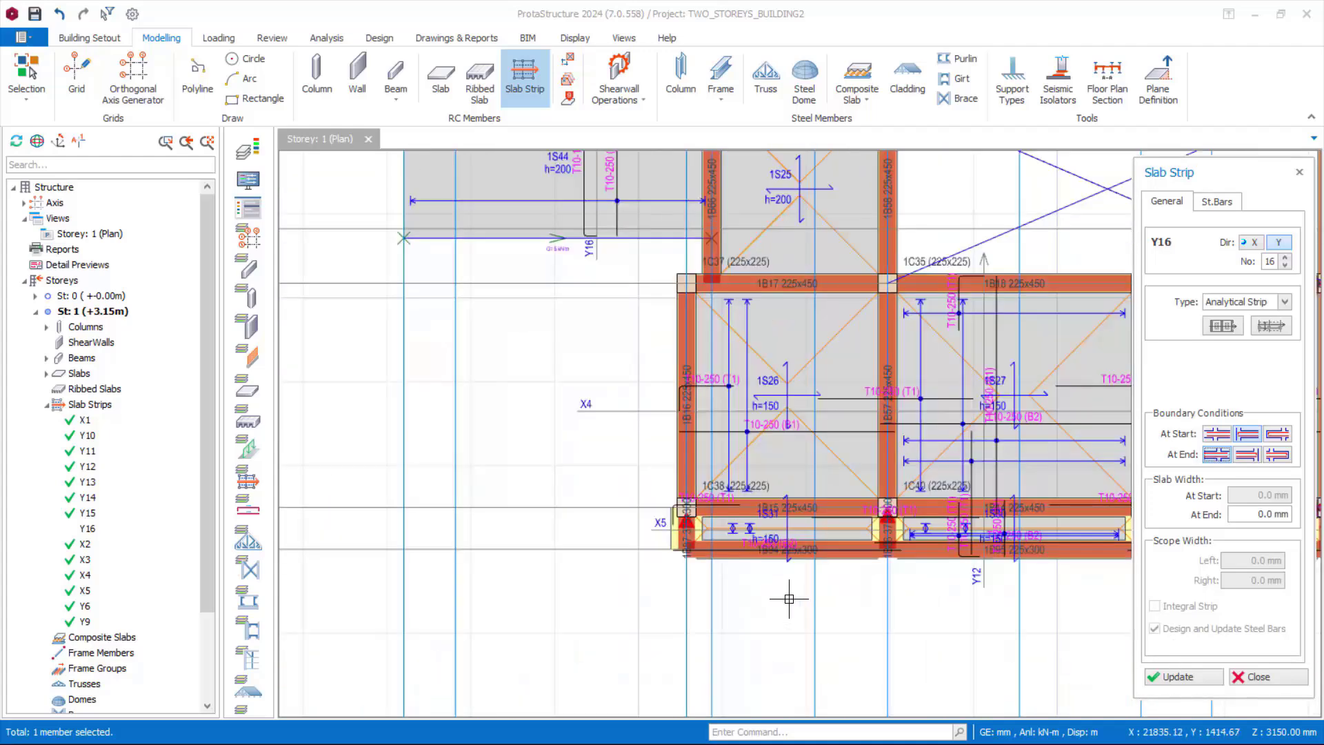
scroll(778, 584, down, 3)
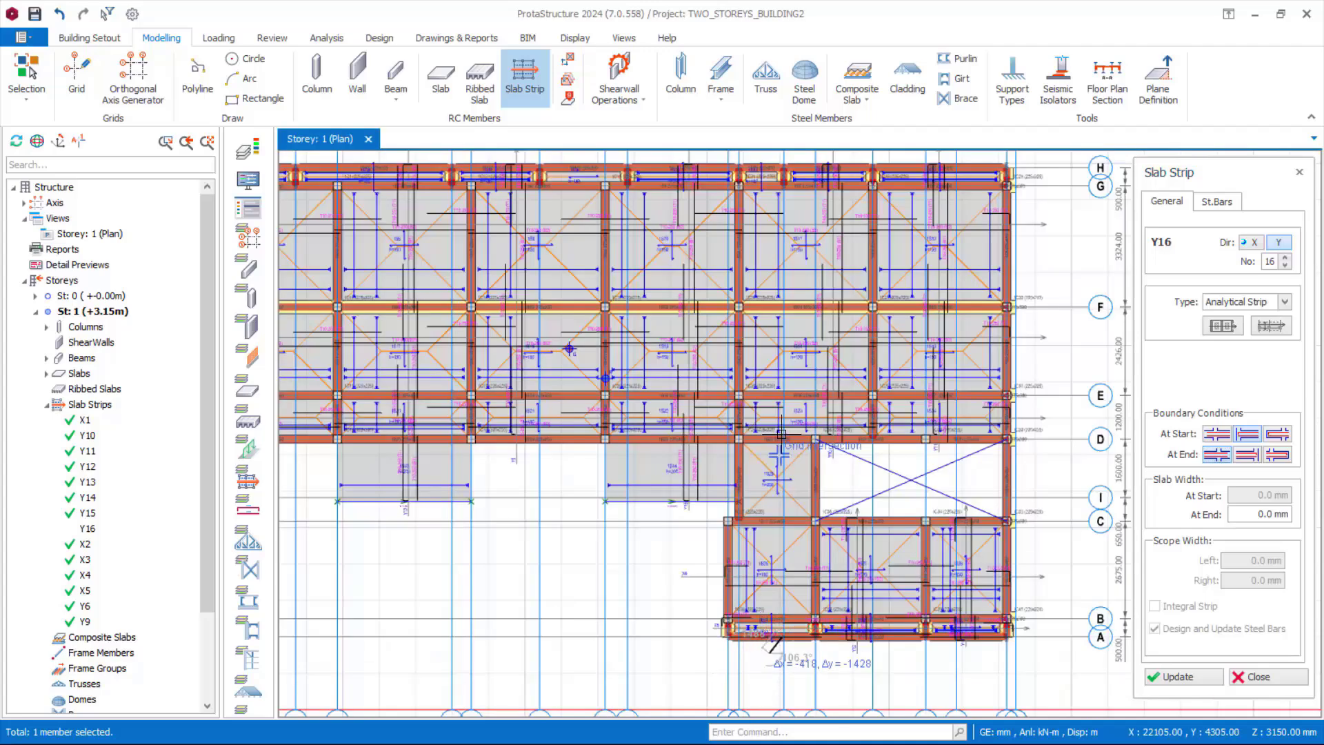
scroll(792, 440, up, 2)
scroll(792, 440, up, 2)
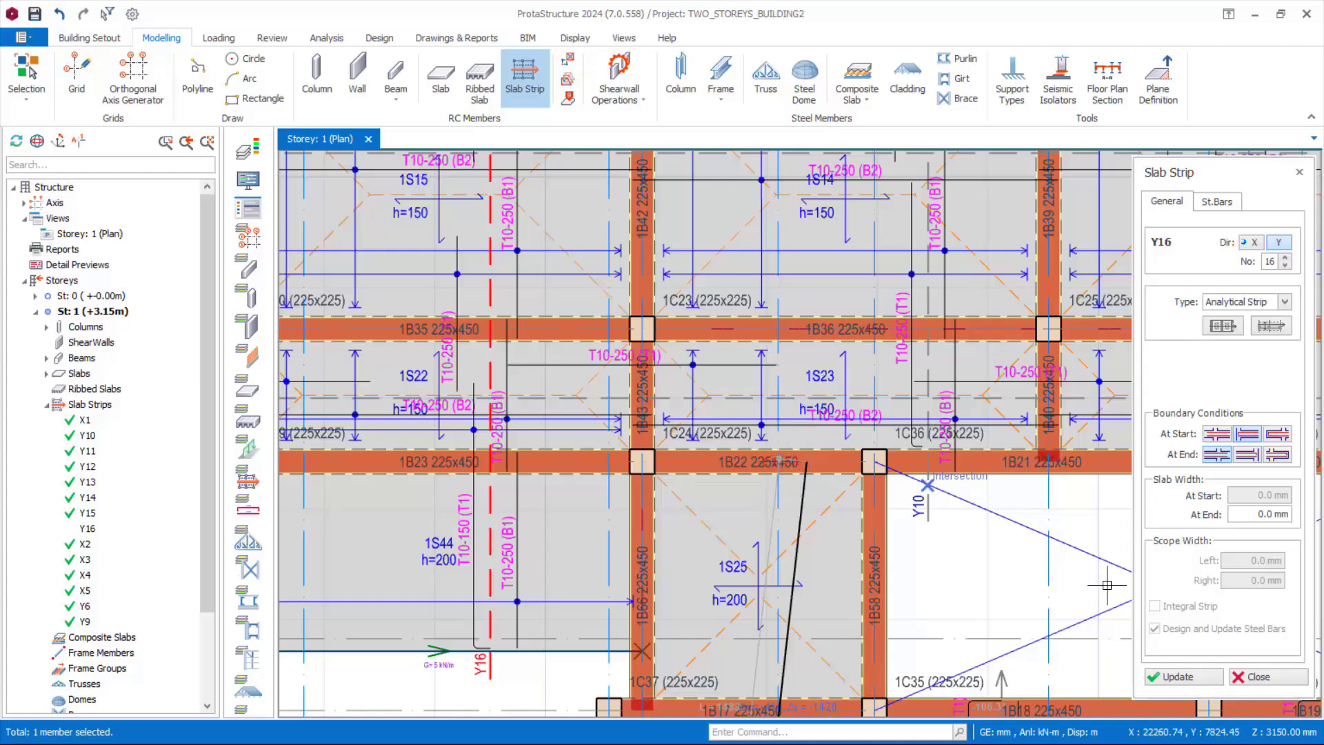
click(1274, 679)
Save the project and start a new Y-direction analytical slab strip with Bob as the start condition and the first end-condition option
scroll(922, 486, down, 4)
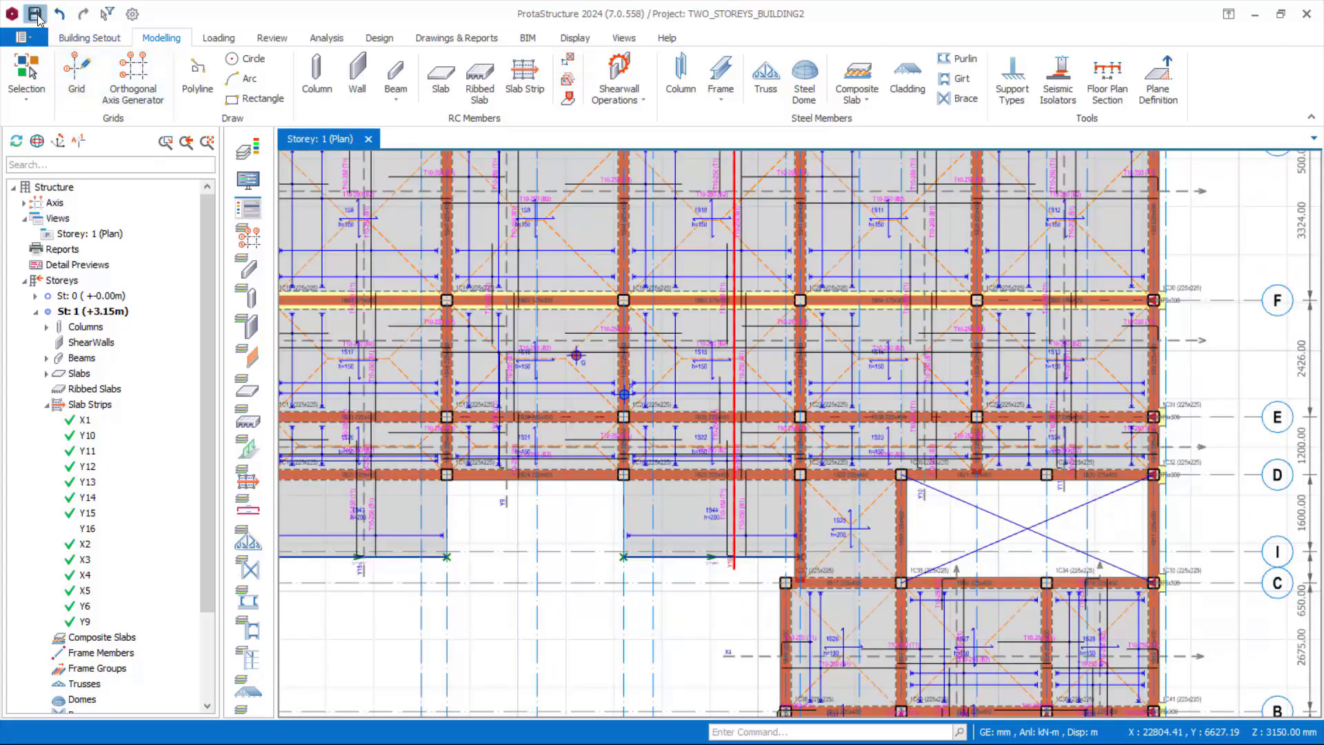
click(34, 14)
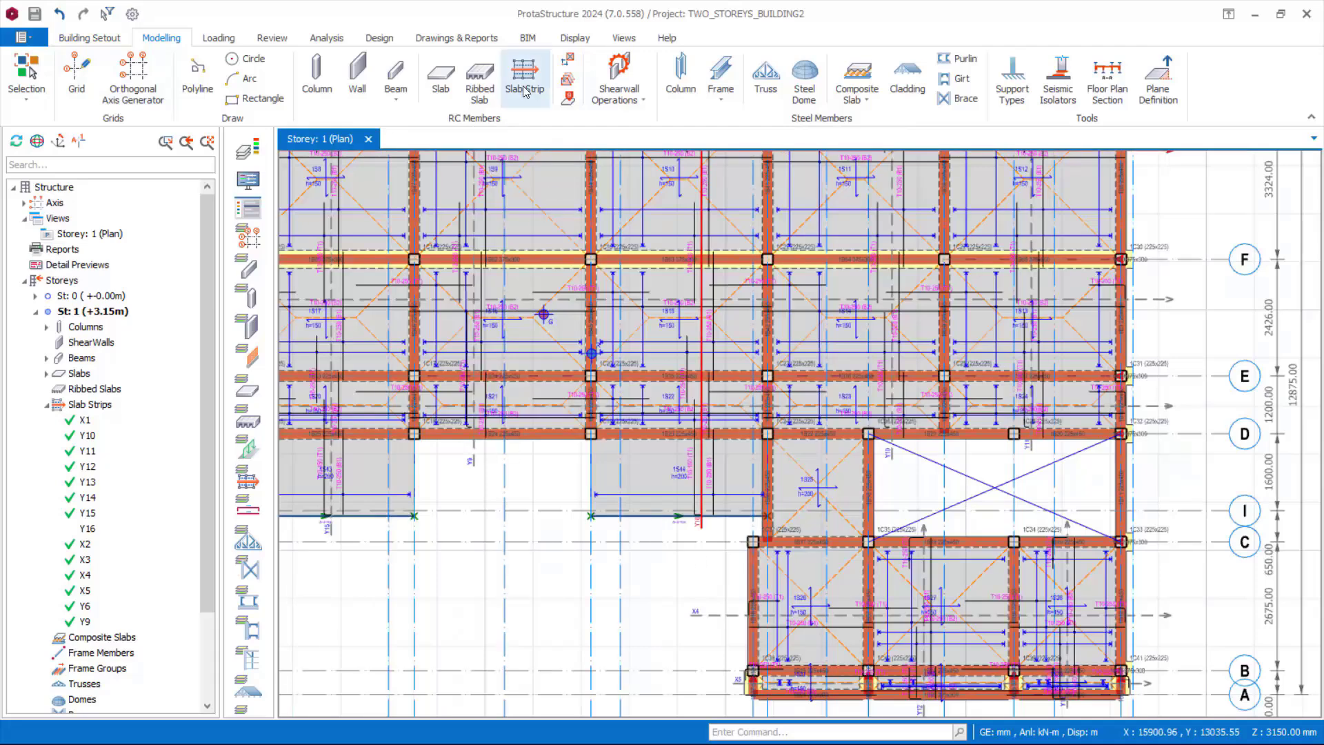
click(534, 104)
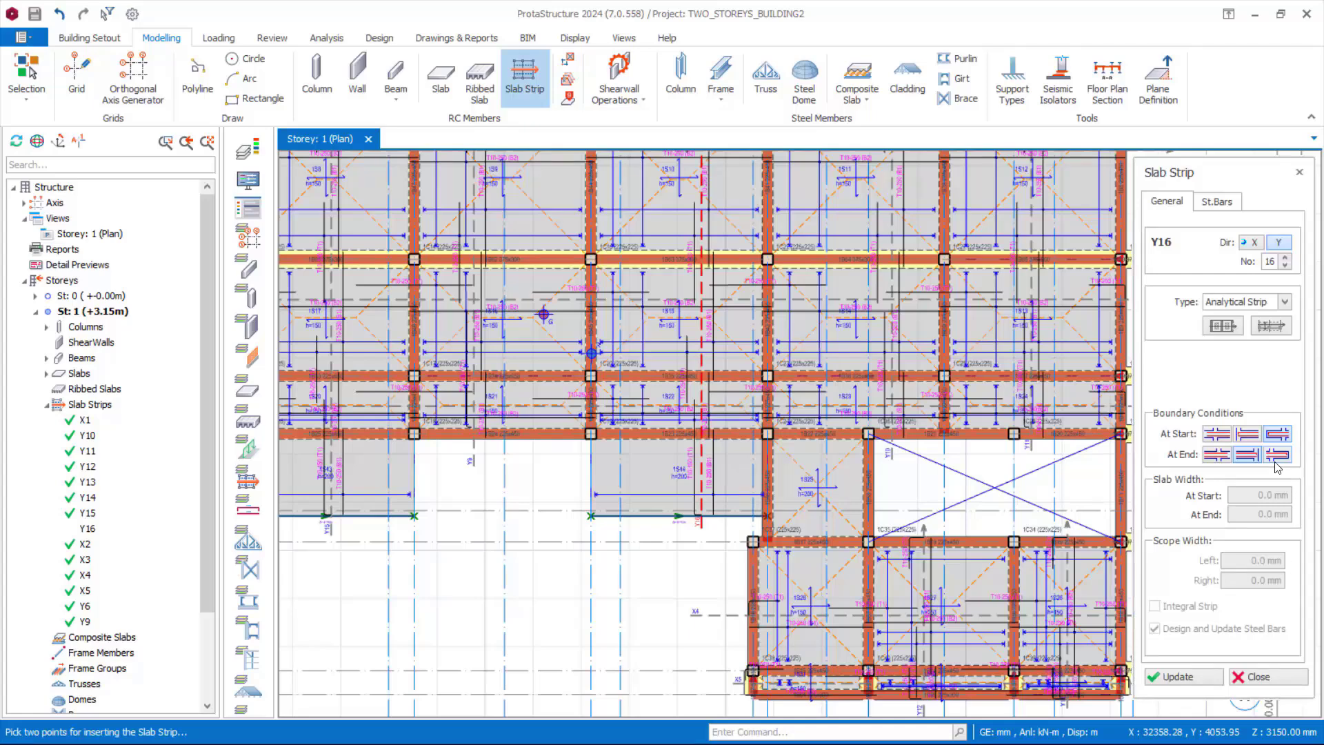
click(1247, 439)
click(1216, 455)
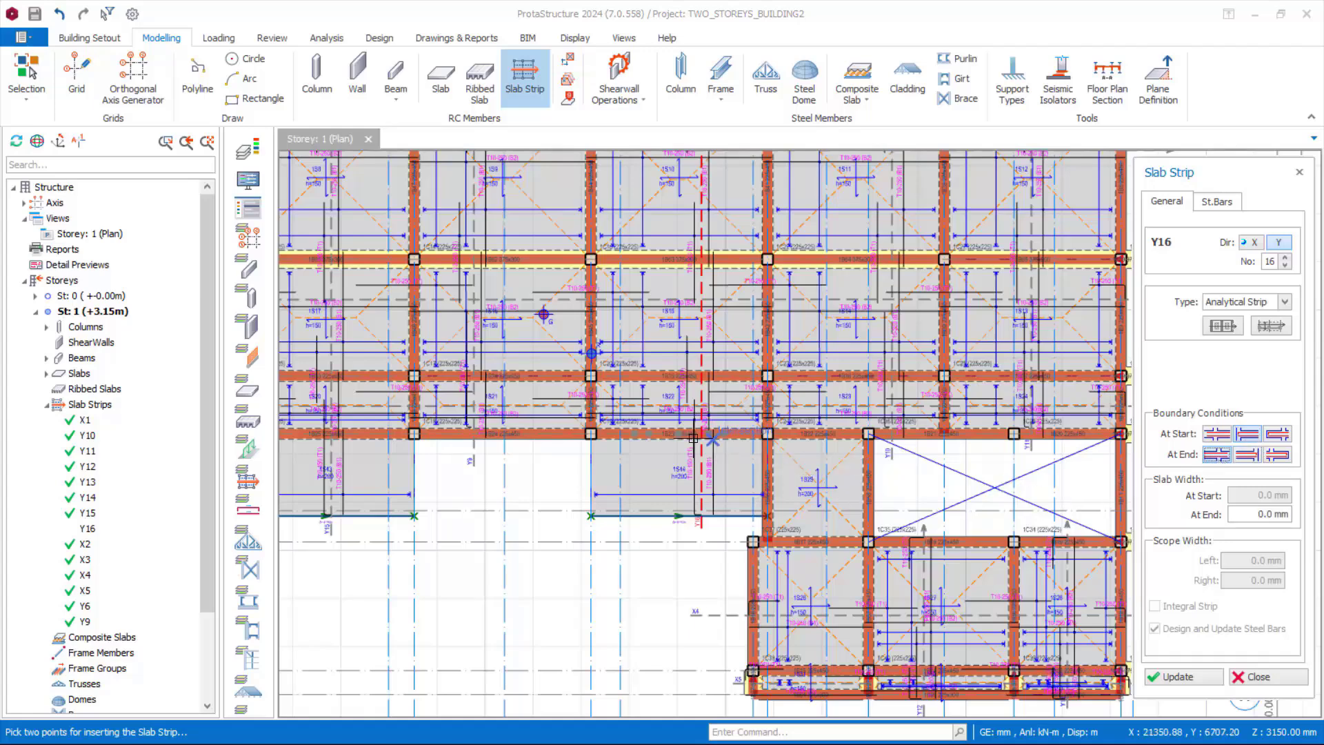
Draw the slab strip about 6400 mm long in the Y direction, from below axis A through slabs 1S26 and 1S25 into slab 1S23
scroll(698, 438, down, 3)
scroll(758, 491, up, 6)
click(756, 487)
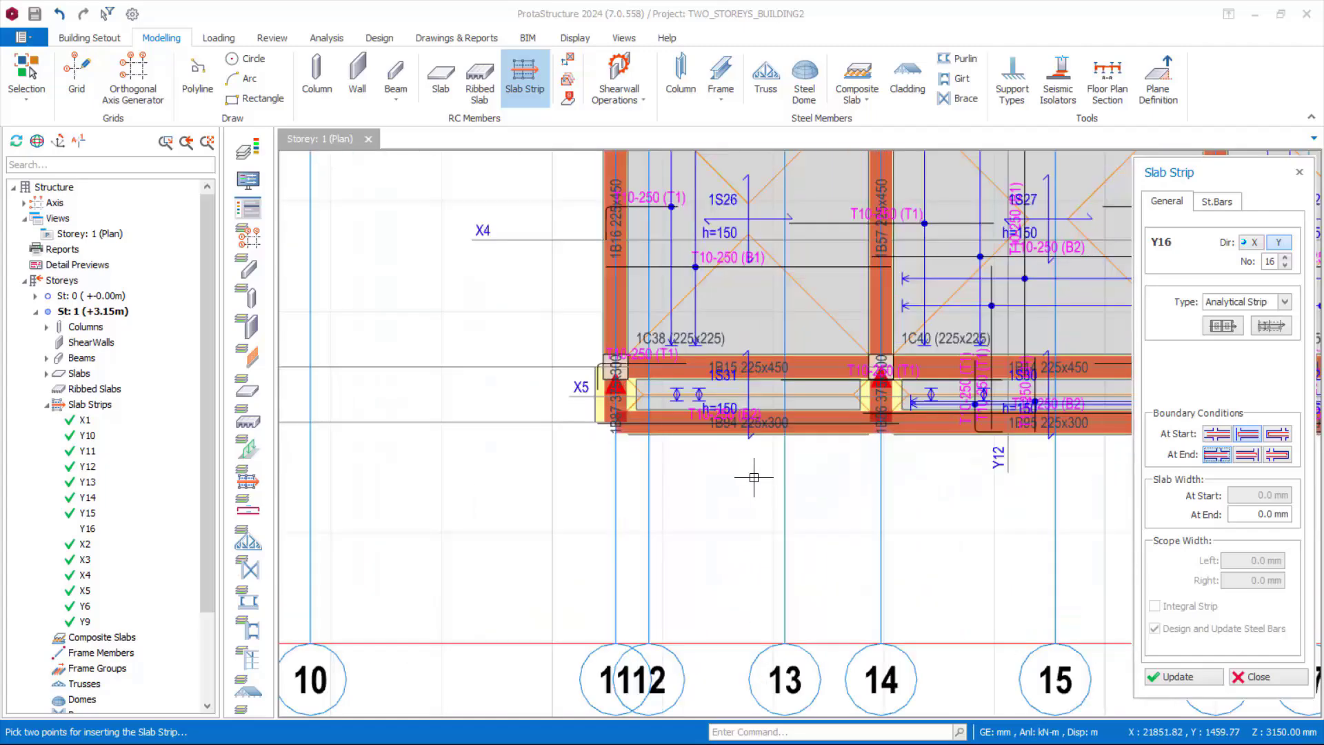
scroll(755, 479, down, 5)
scroll(746, 390, up, 3)
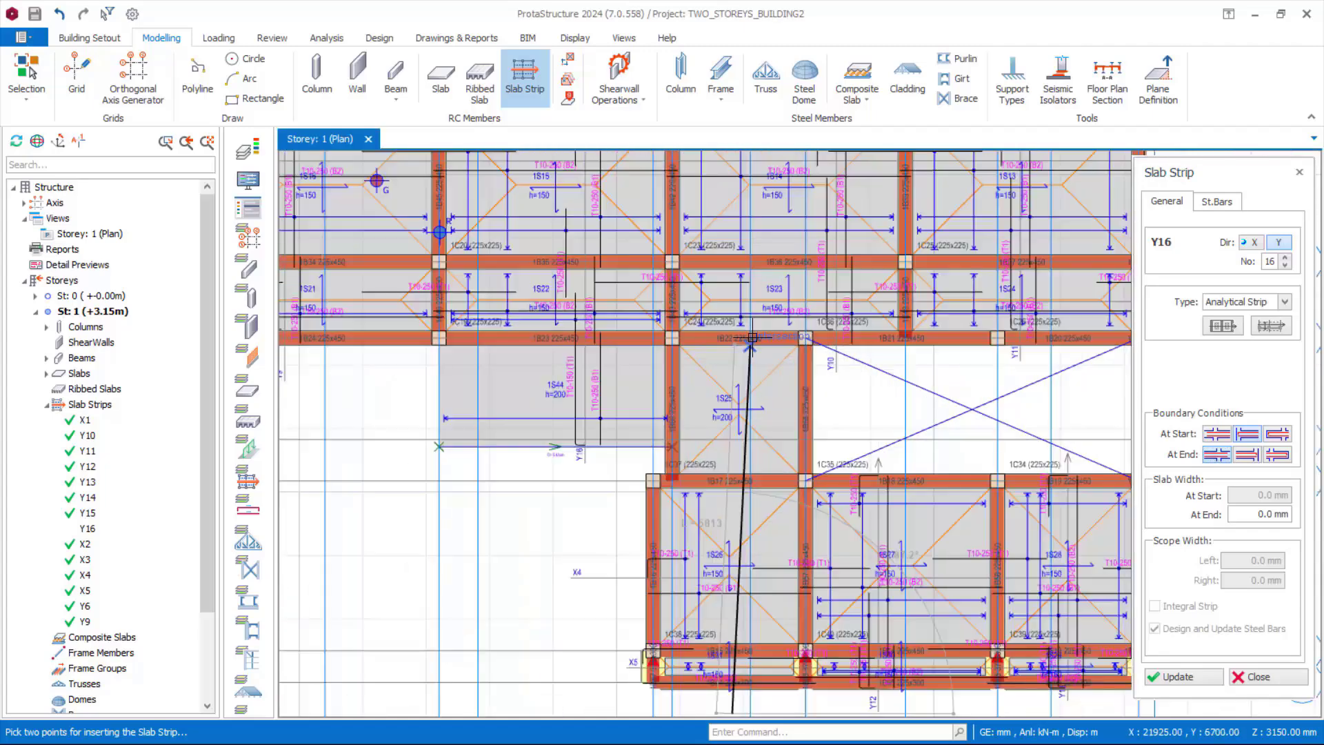
scroll(740, 306, down, 1)
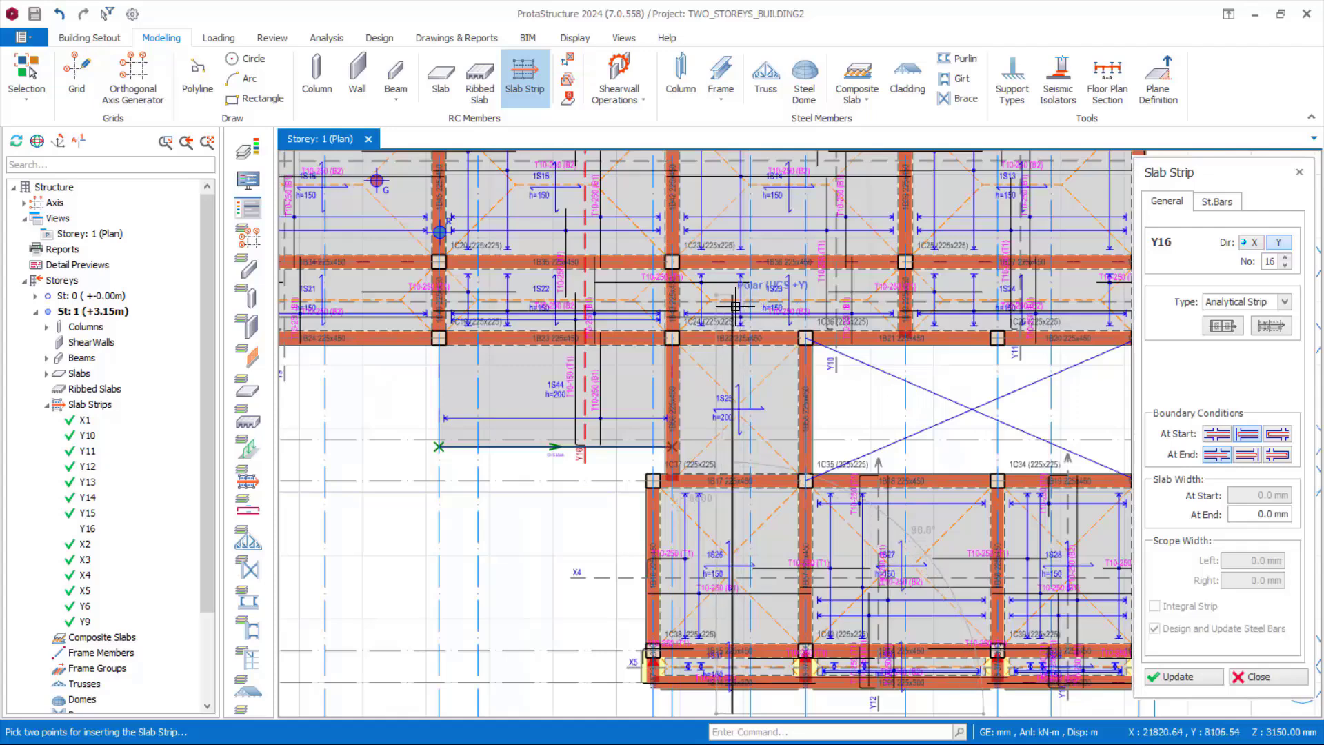
scroll(739, 305, up, 2)
scroll(740, 303, down, 1)
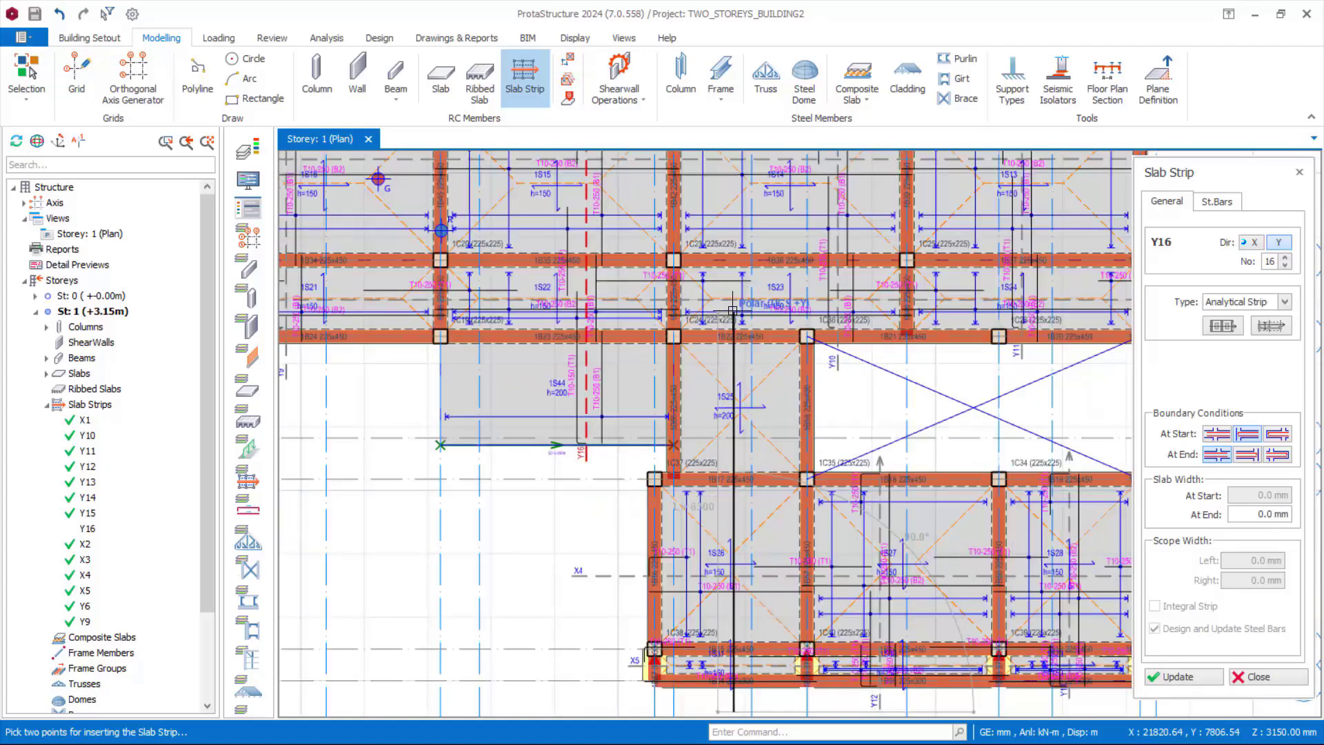
click(732, 311)
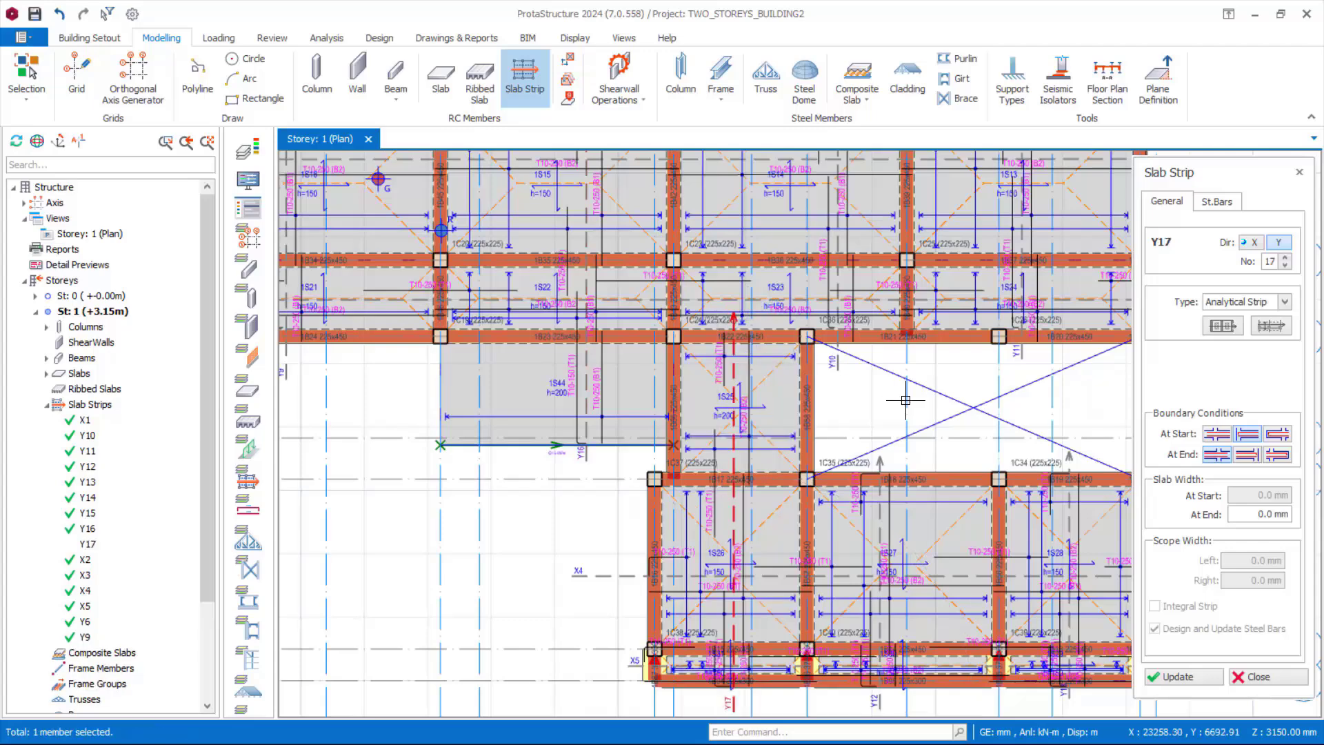
Draw an X-direction slab strip about 3000 mm long across slab 1S25, from outside beam 1B66 to beyond beam 1B58, with Bob at both ends
scroll(772, 446, up, 3)
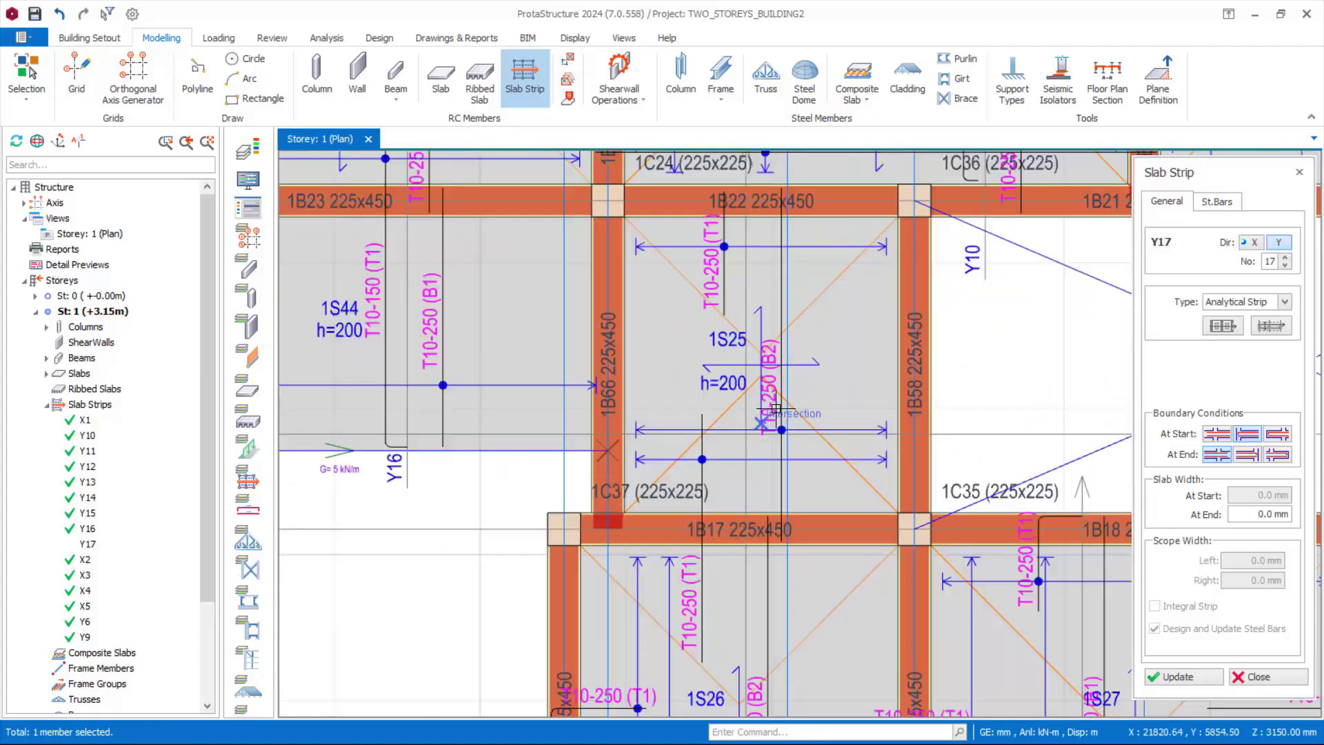
scroll(776, 420, down, 1)
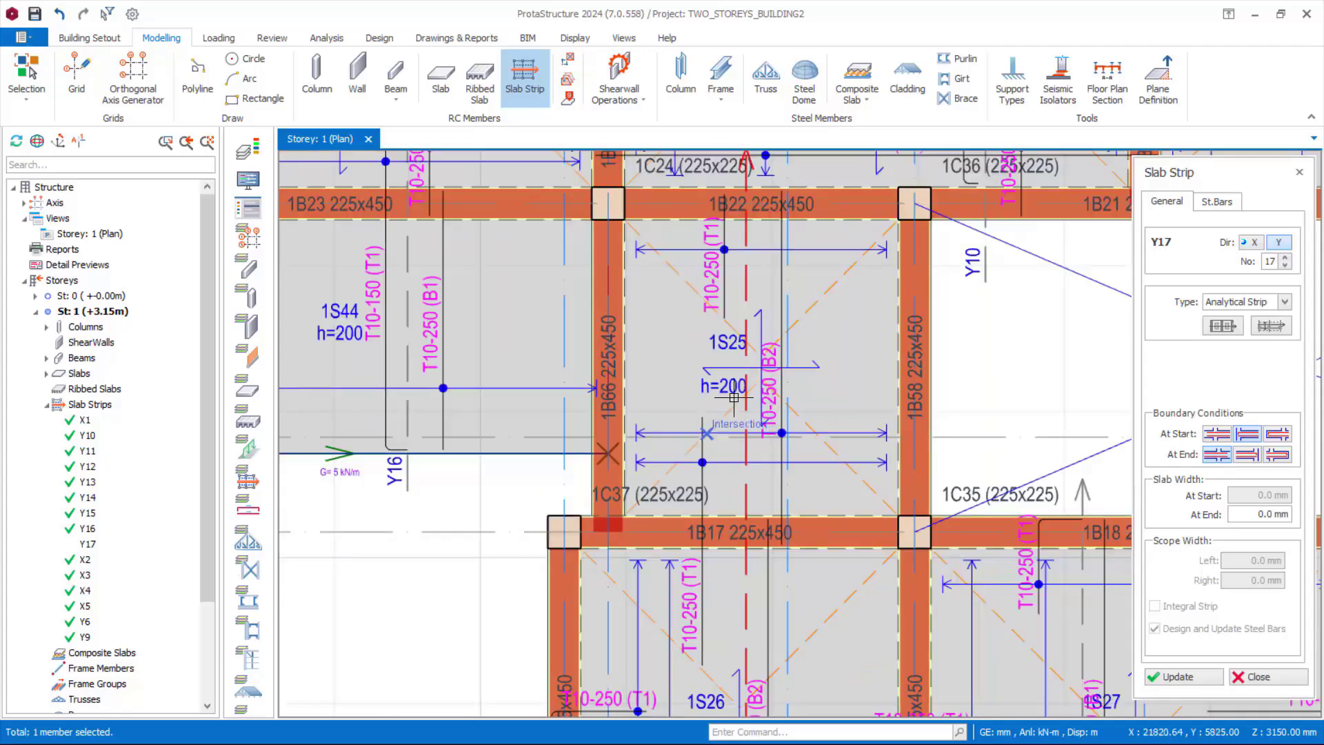
scroll(778, 401, up, 2)
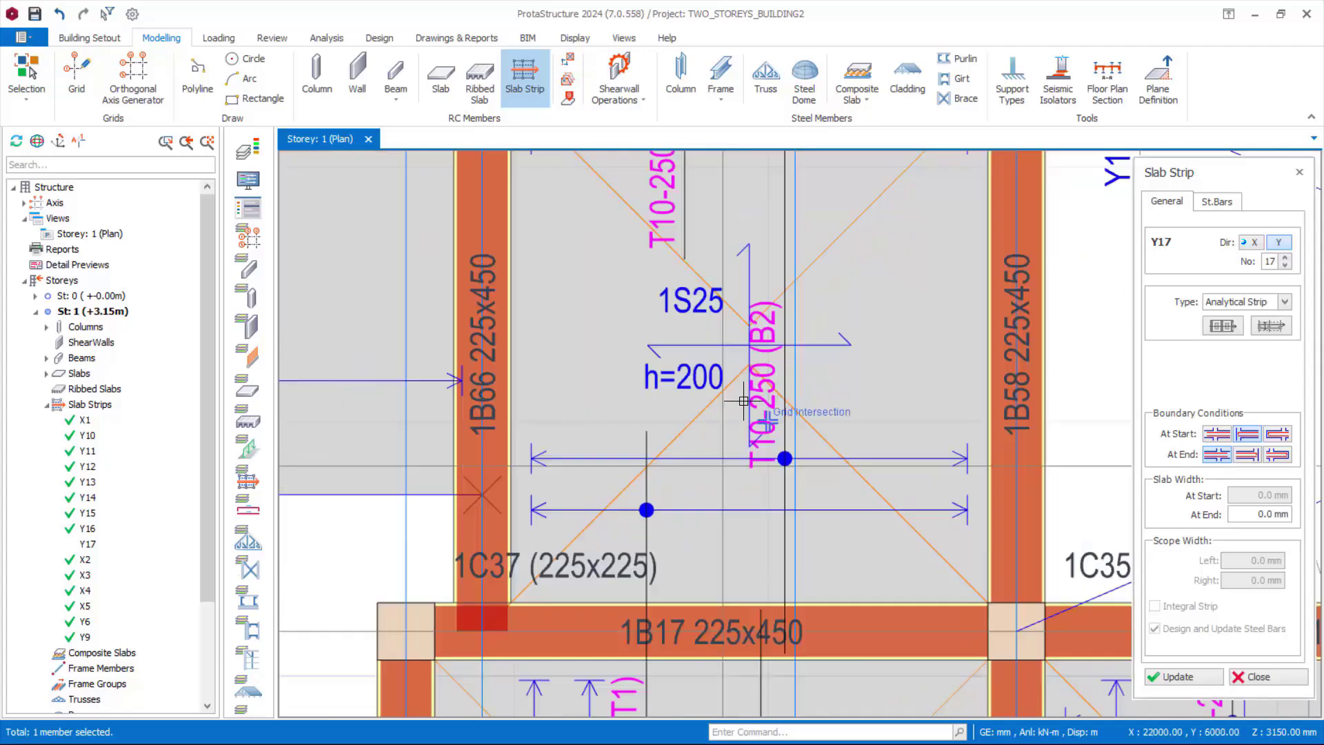
scroll(753, 388, down, 2)
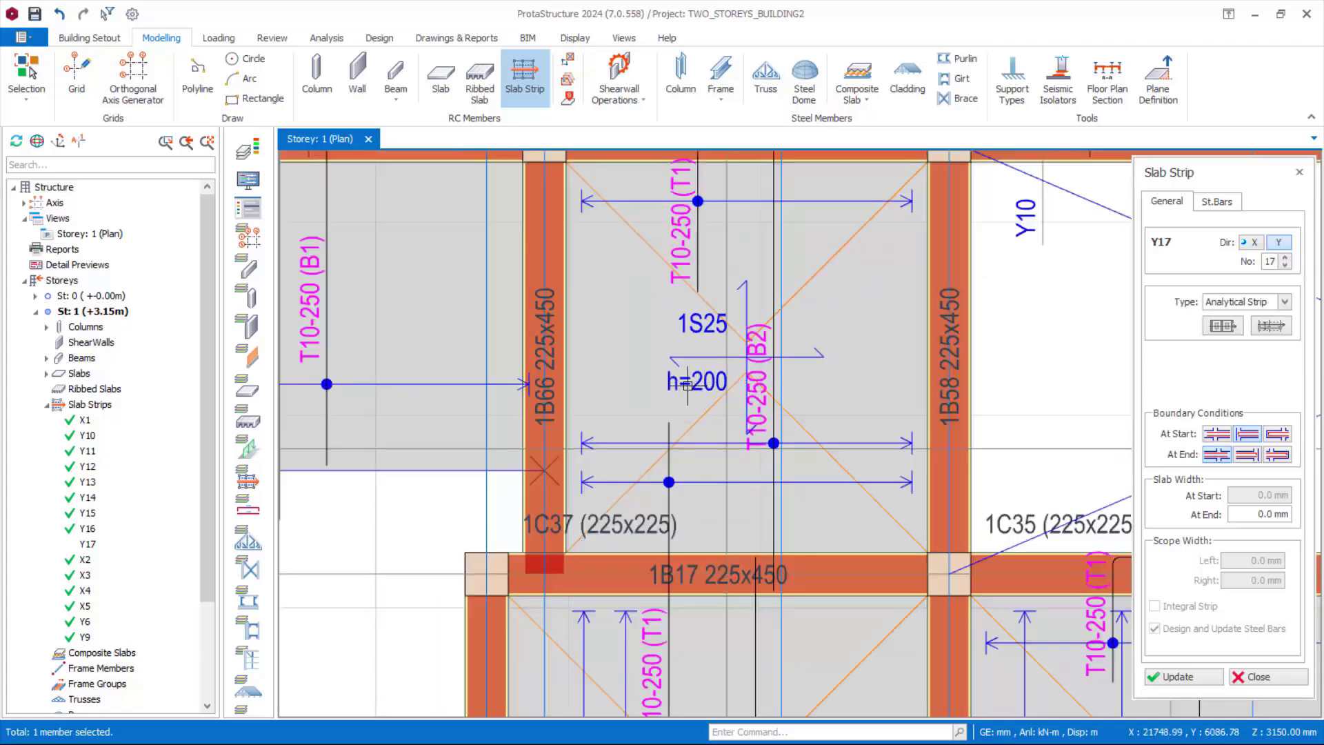
scroll(731, 388, up, 3)
scroll(727, 388, down, 3)
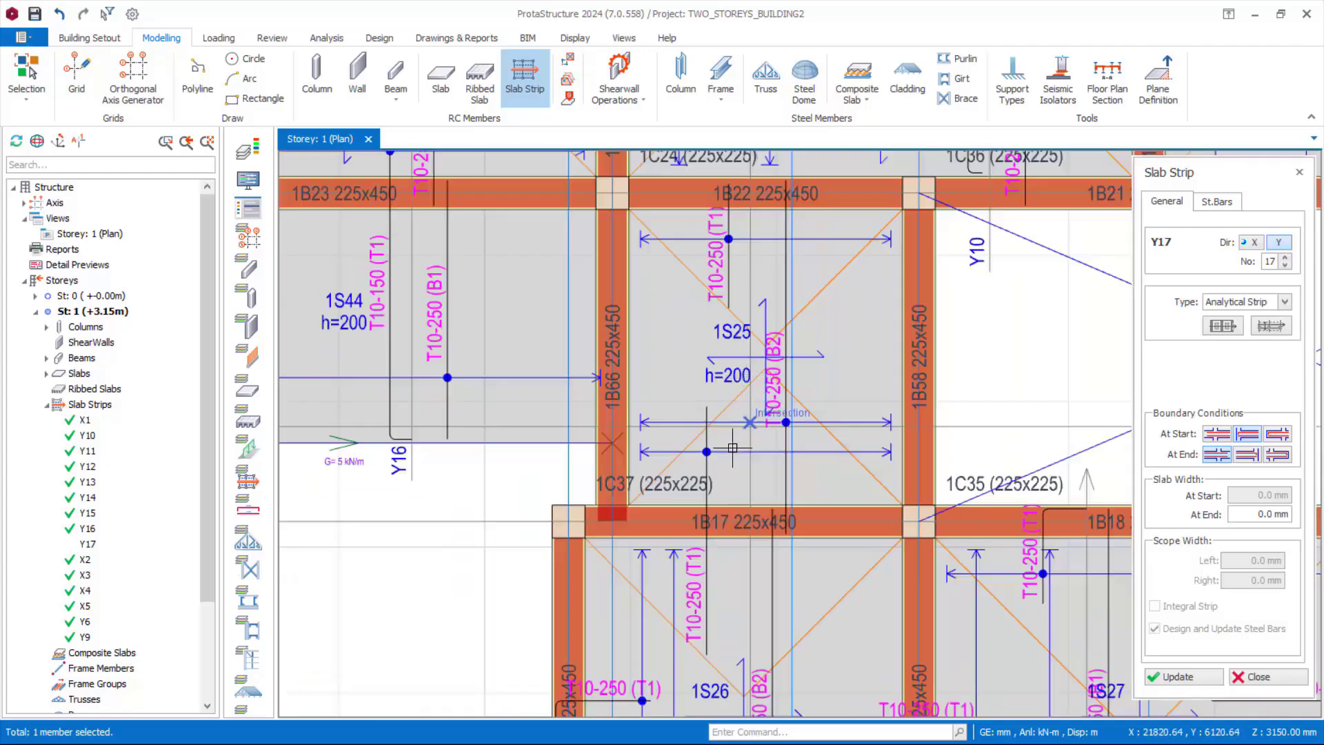
click(1255, 243)
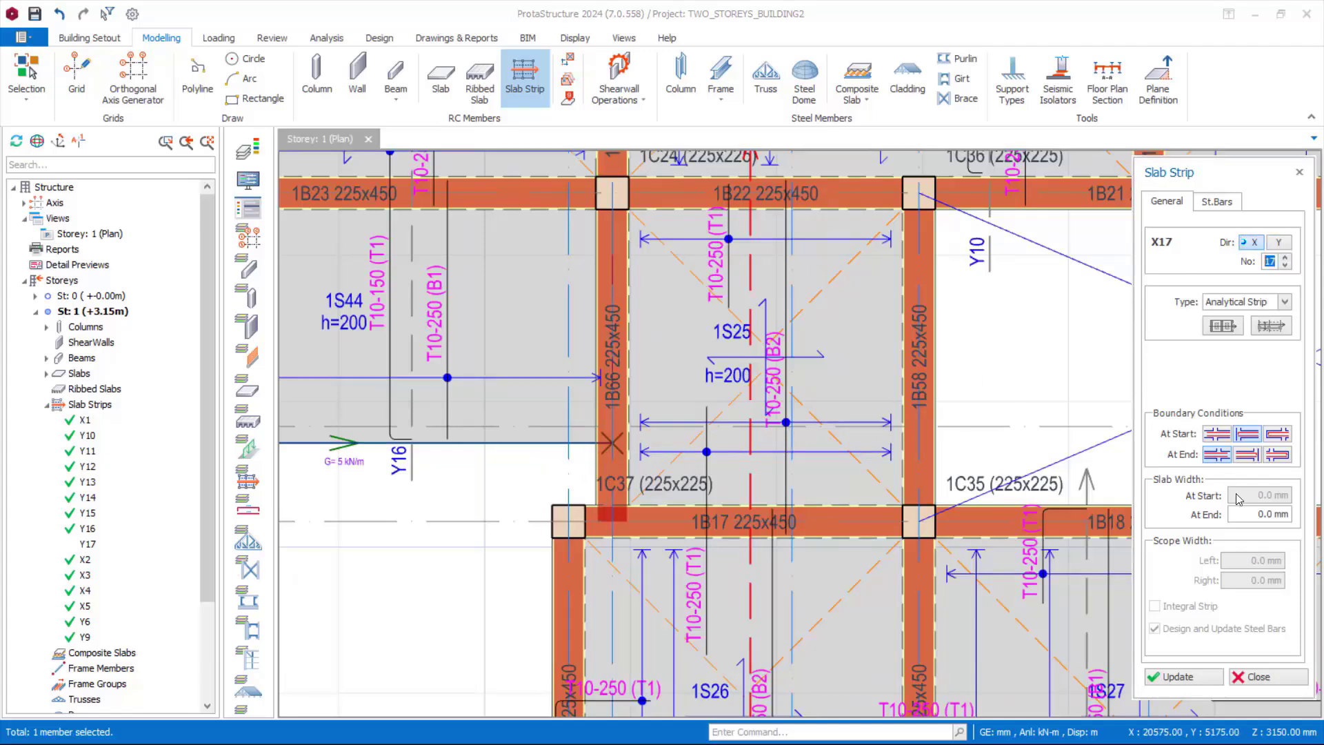
click(1249, 457)
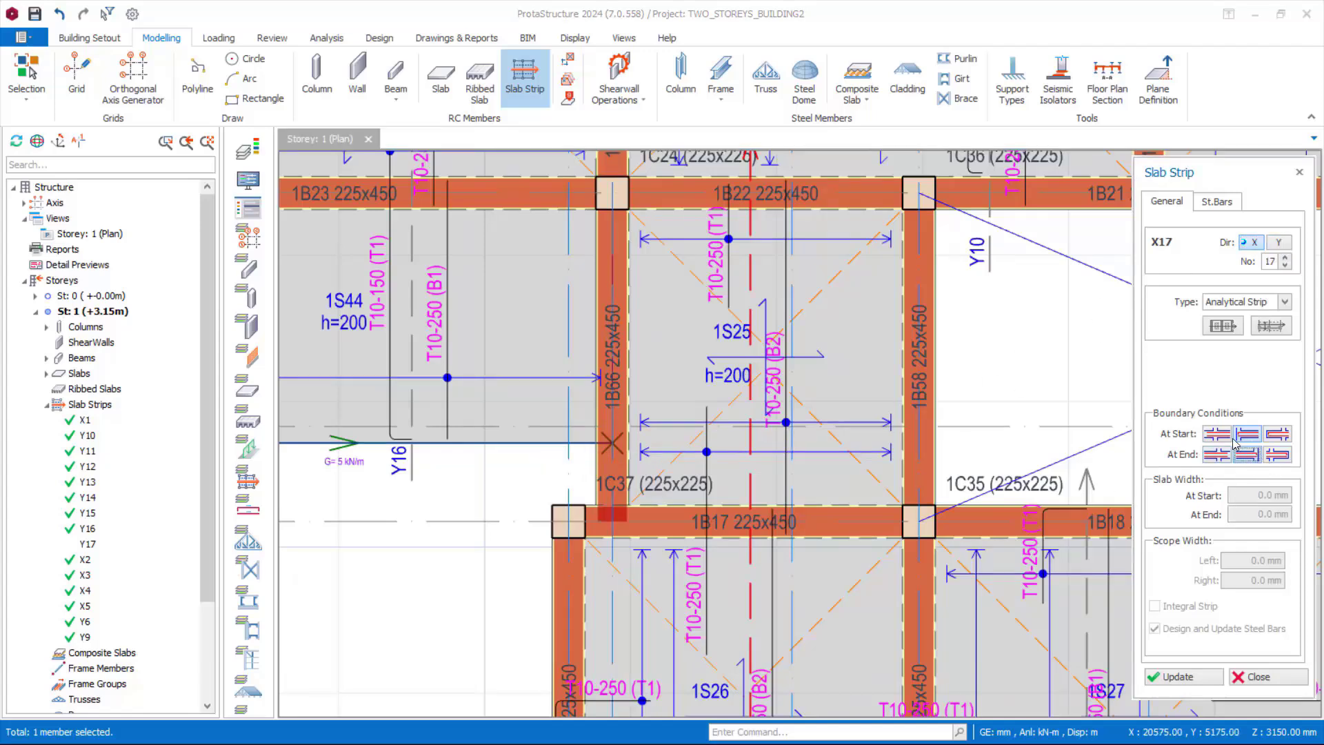
click(547, 461)
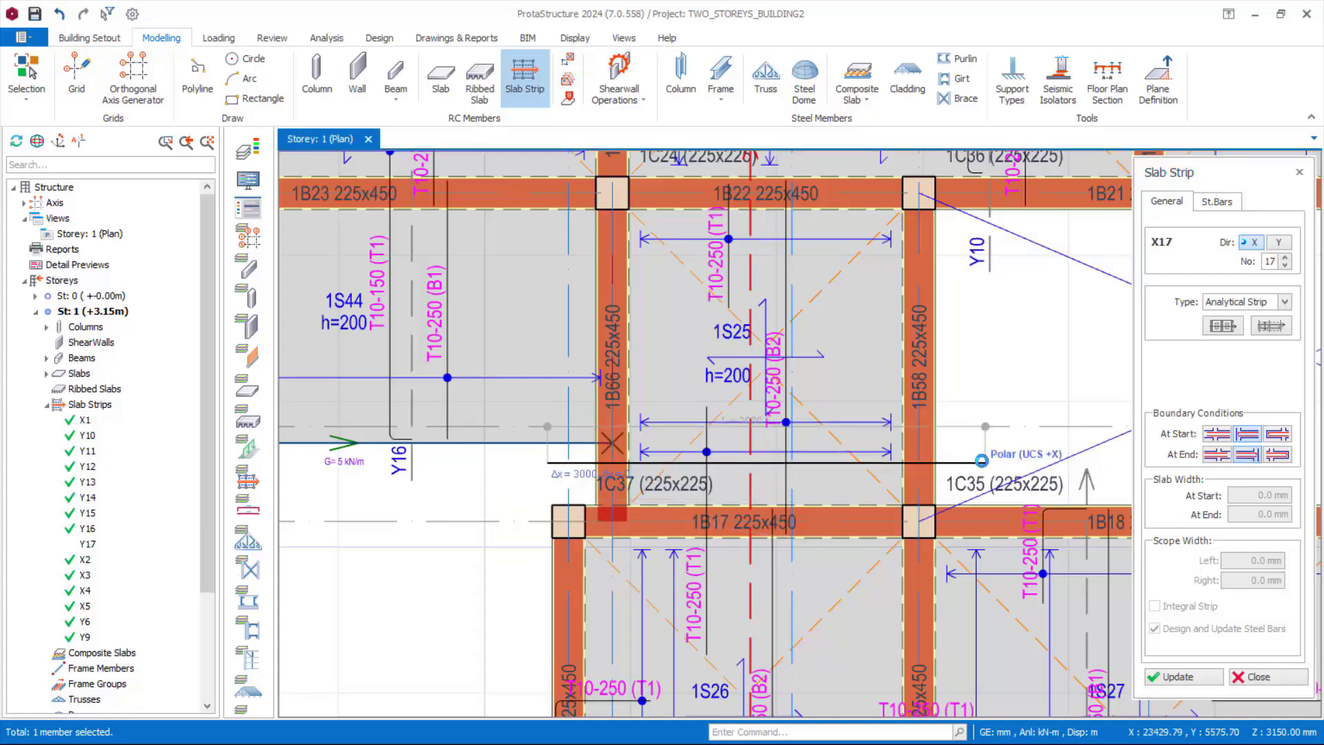
click(981, 460)
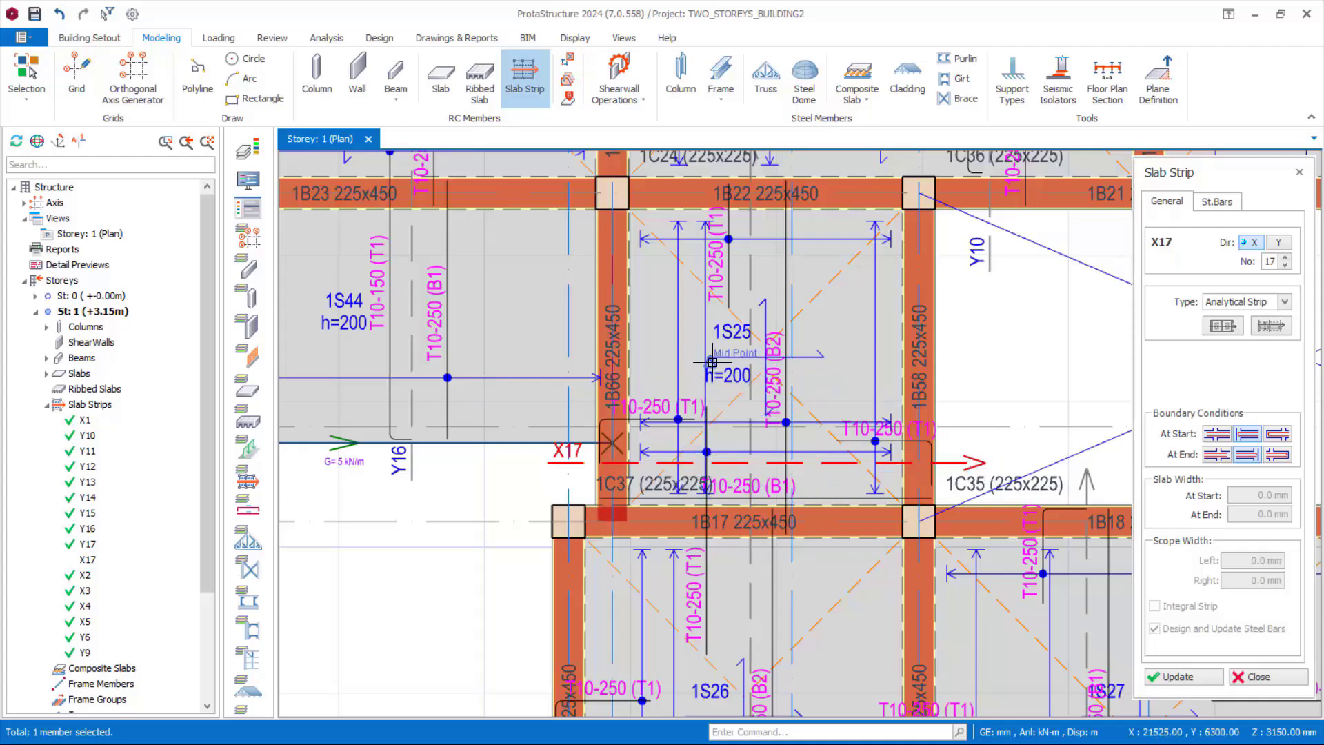
Finish inserting slab strips and save the project
scroll(786, 338, down, 5)
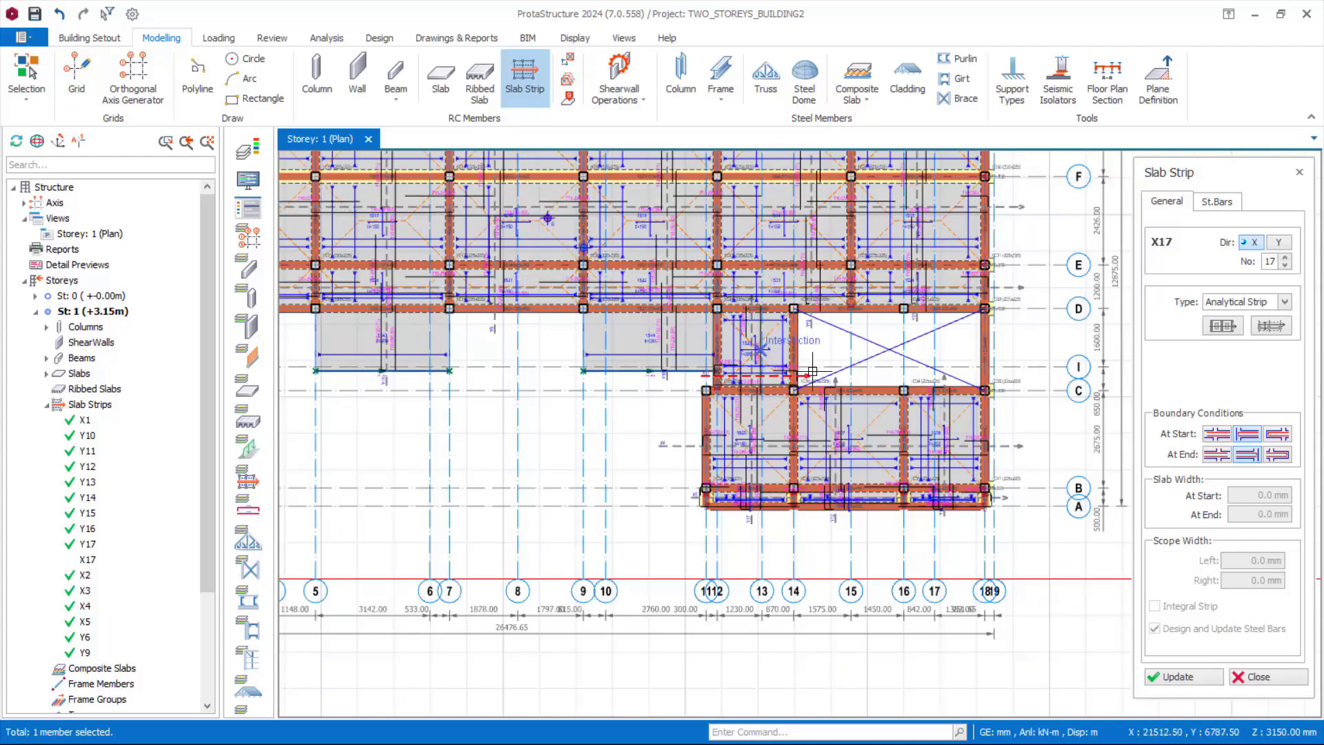
scroll(867, 354, down, 2)
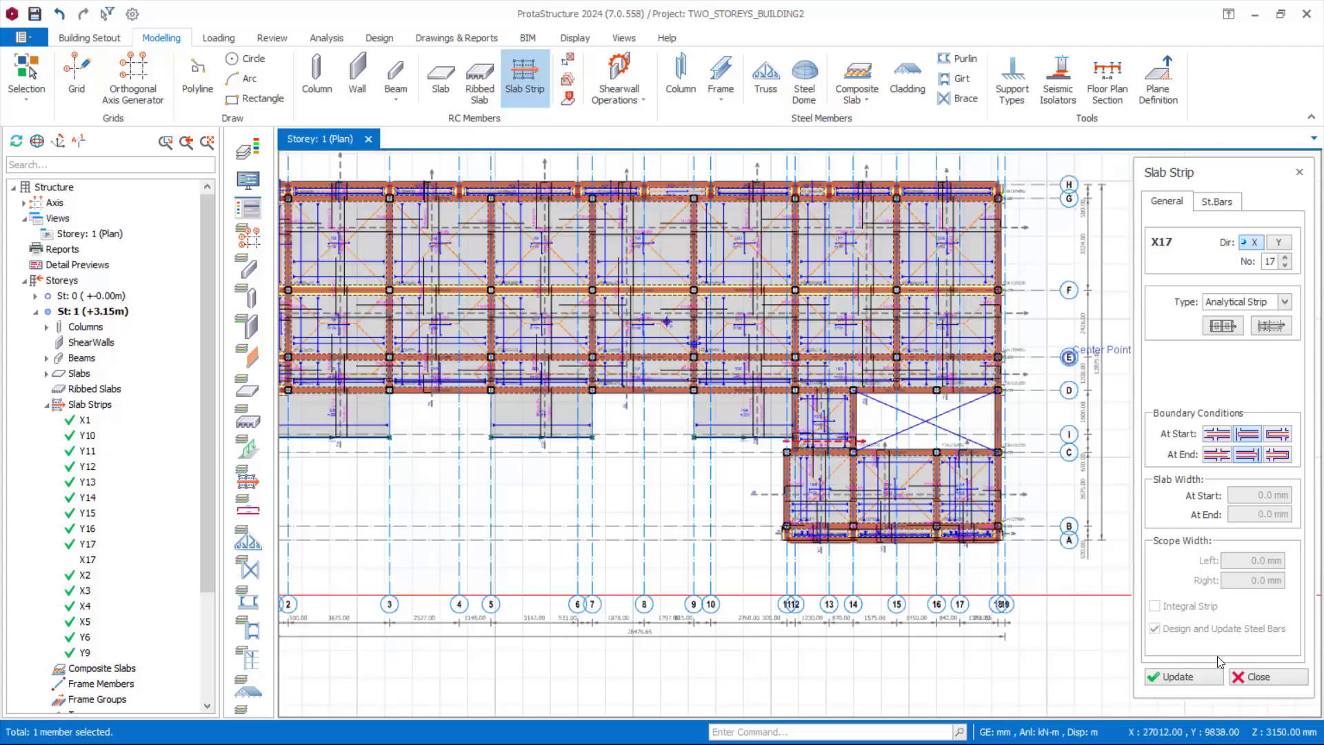
click(1273, 682)
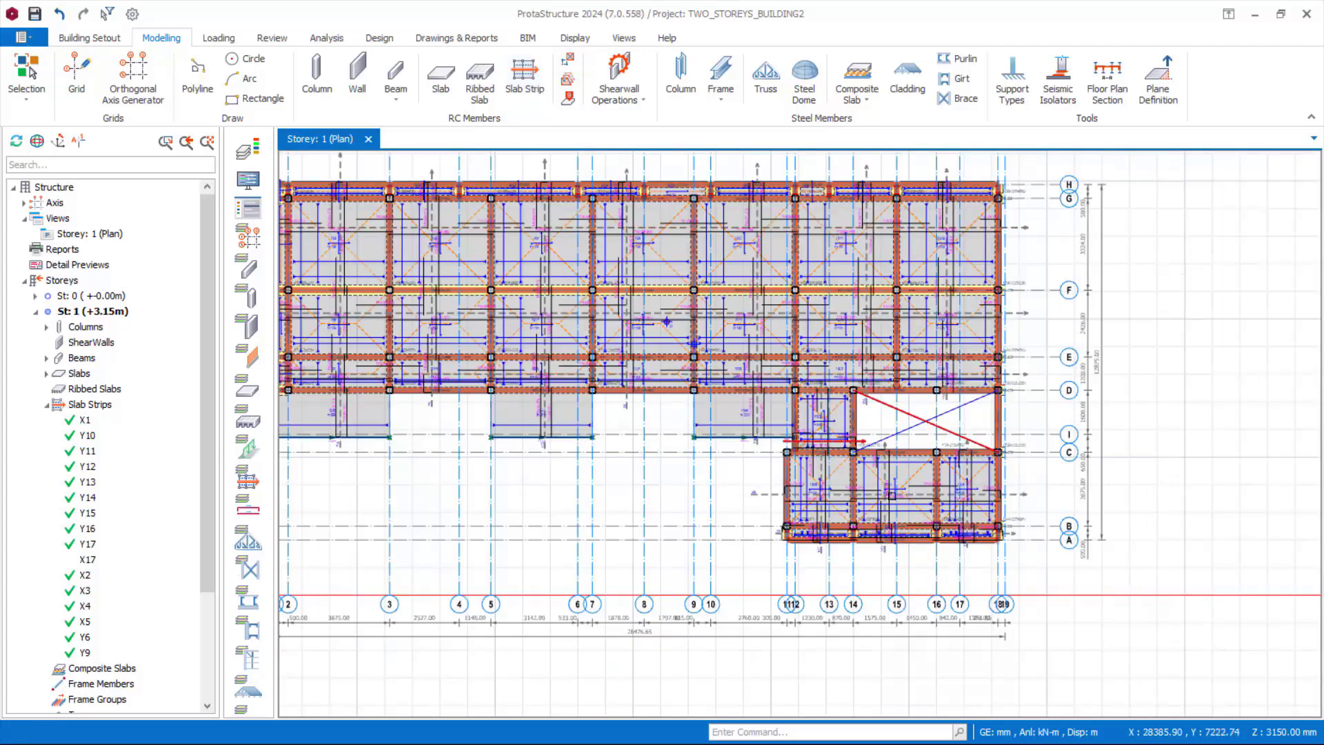
middle_drag(571, 329, 734, 401)
click(35, 14)
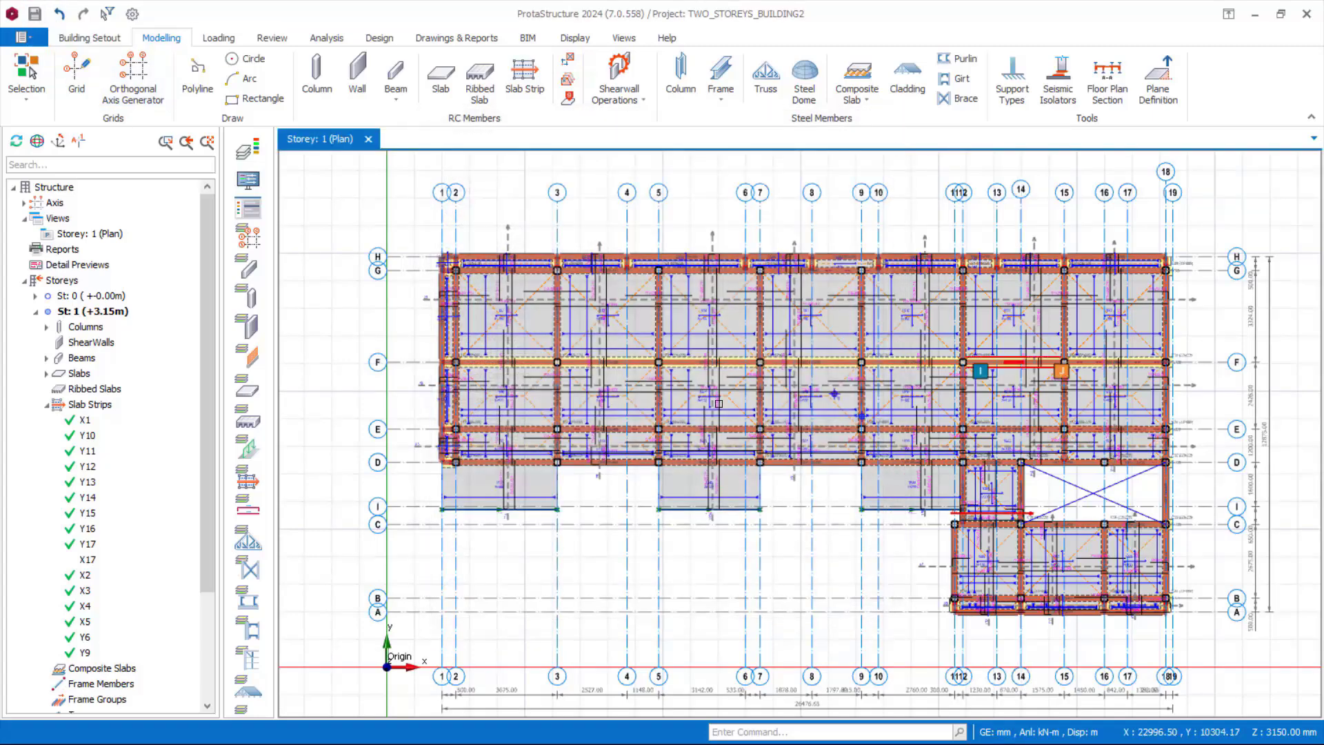
scroll(742, 382, up, 3)
scroll(742, 382, down, 3)
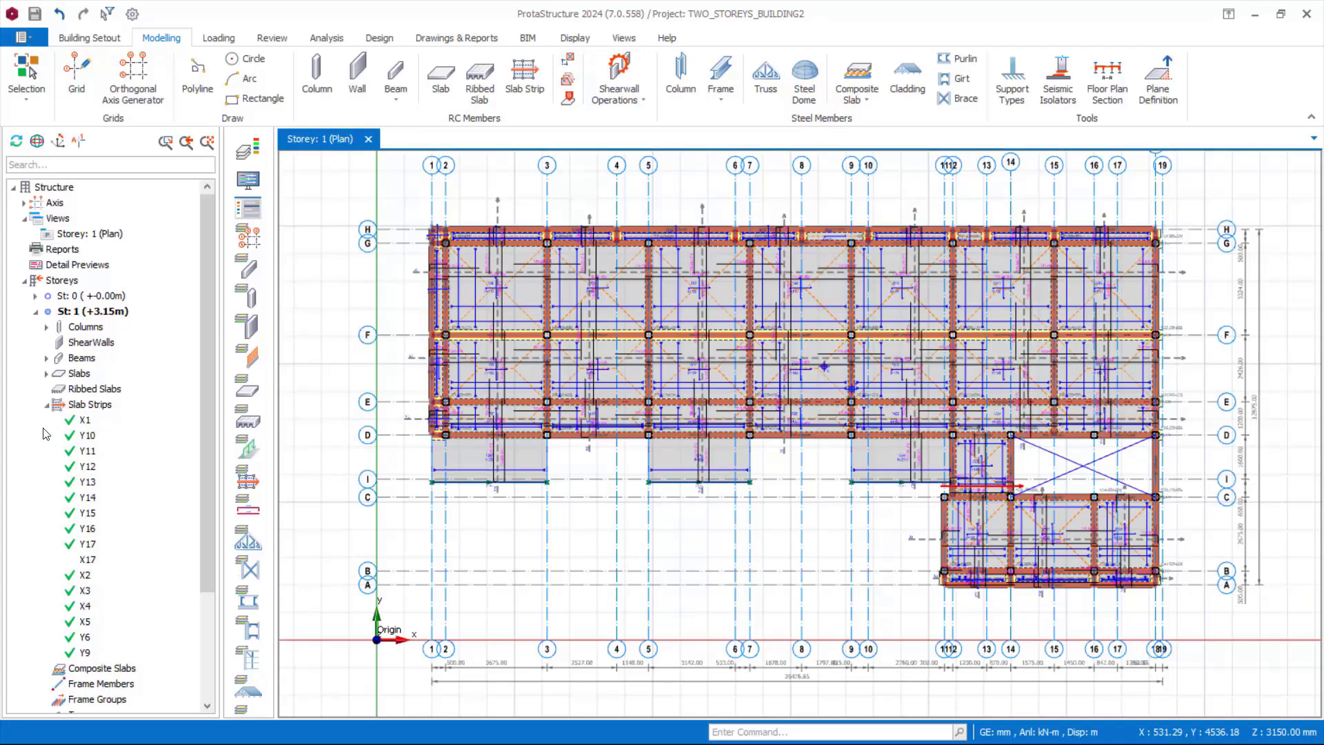
click(46, 405)
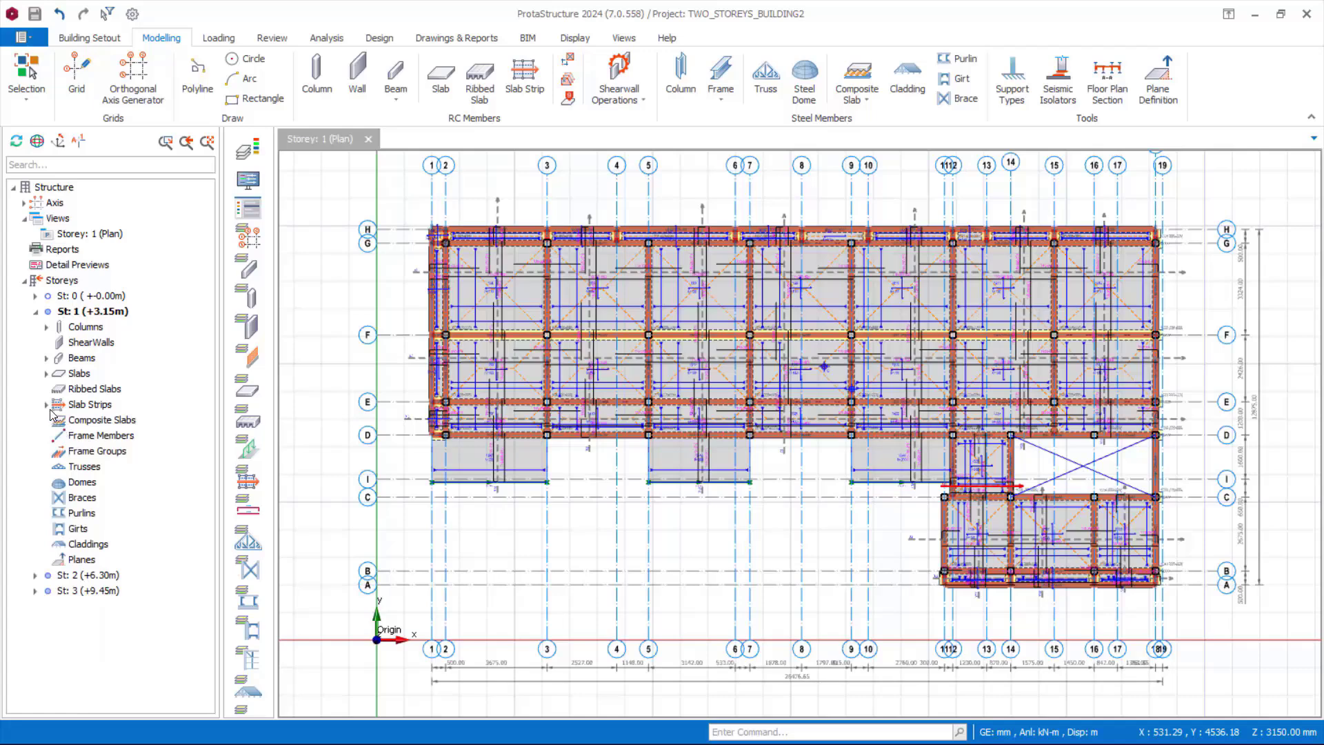
click(46, 405)
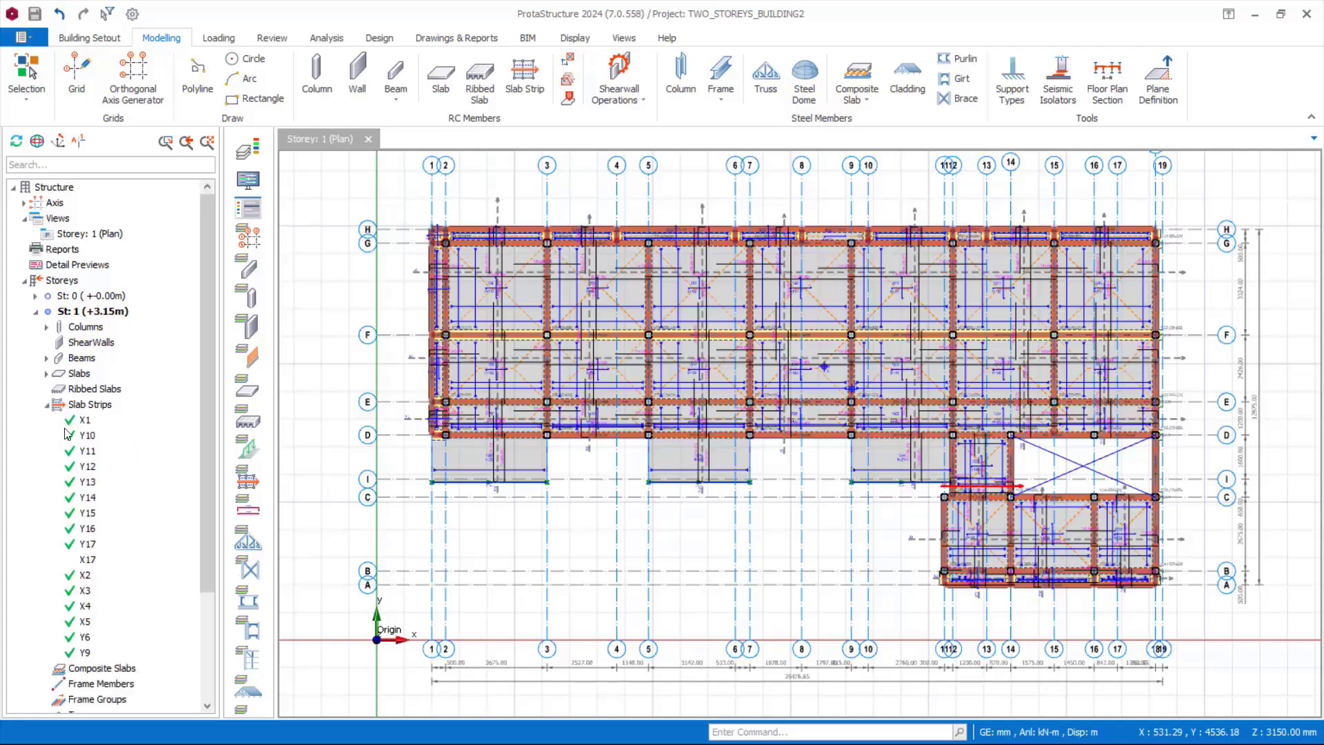
click(88, 407)
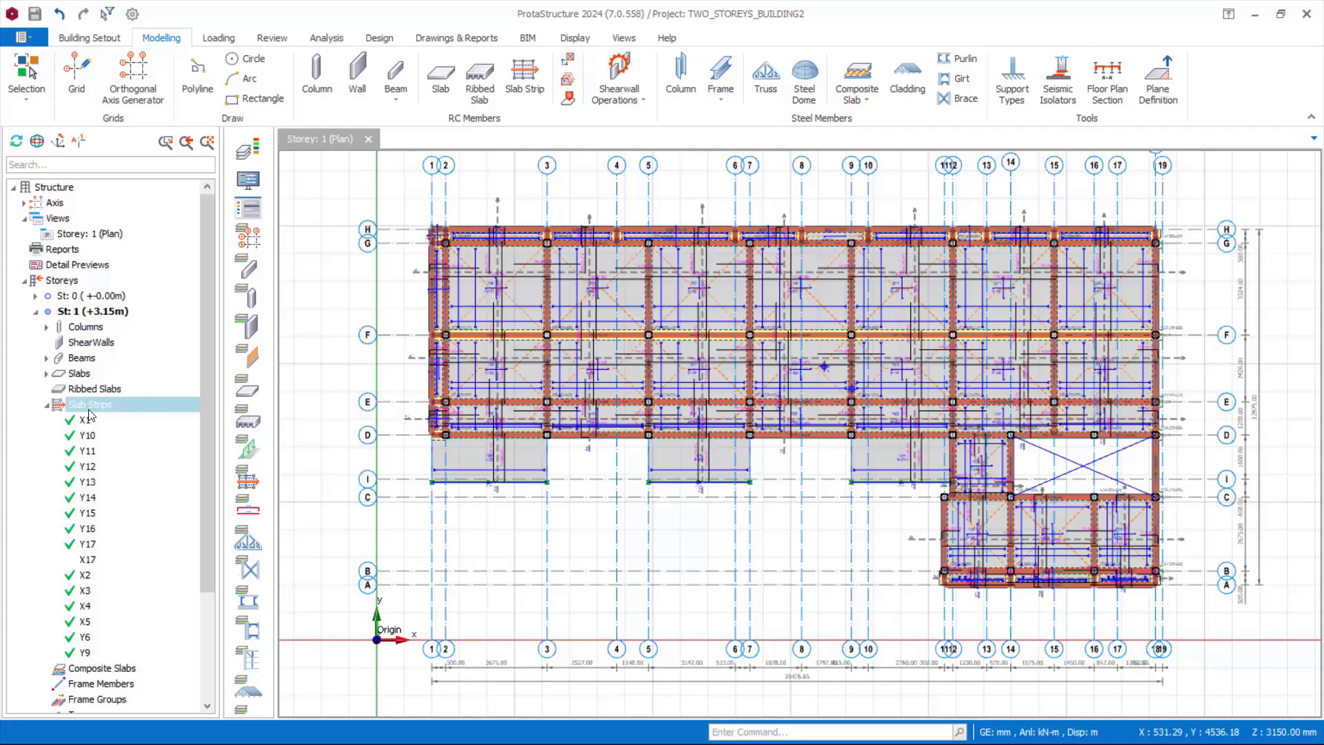
right_click(89, 415)
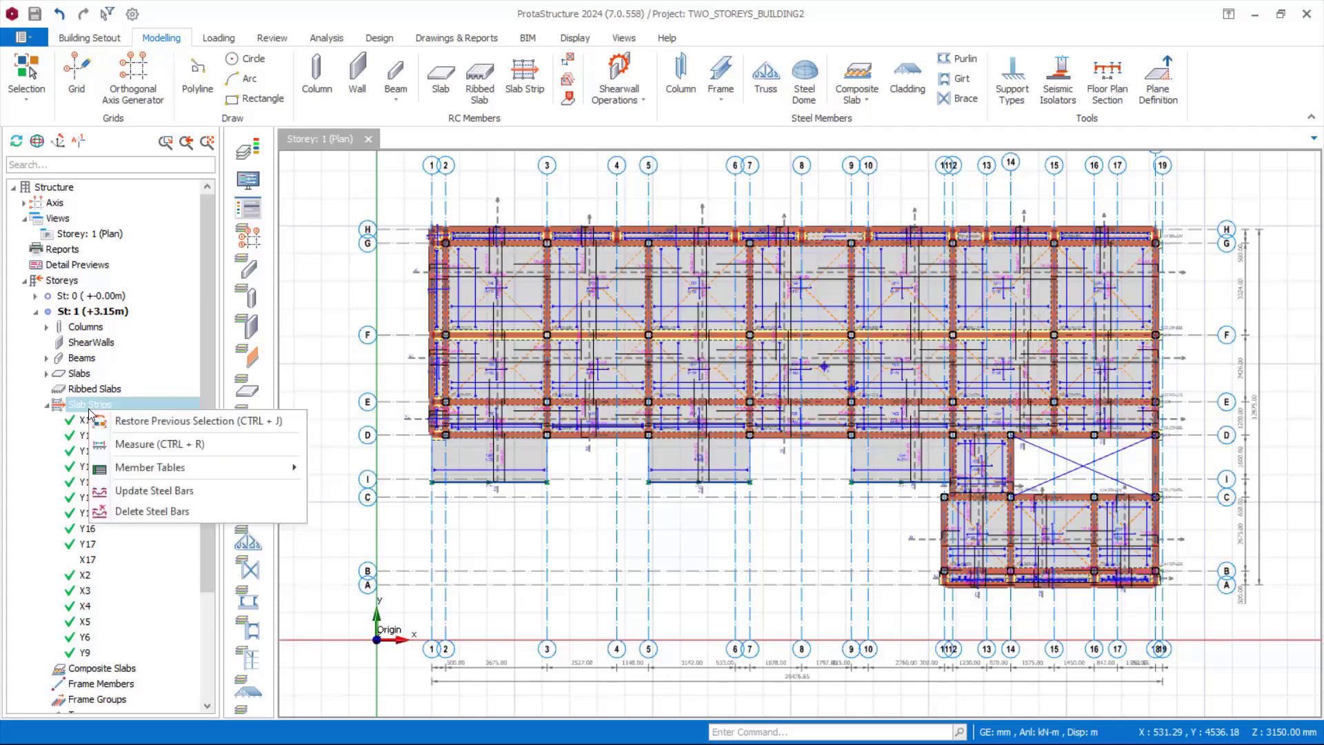
key(Escape)
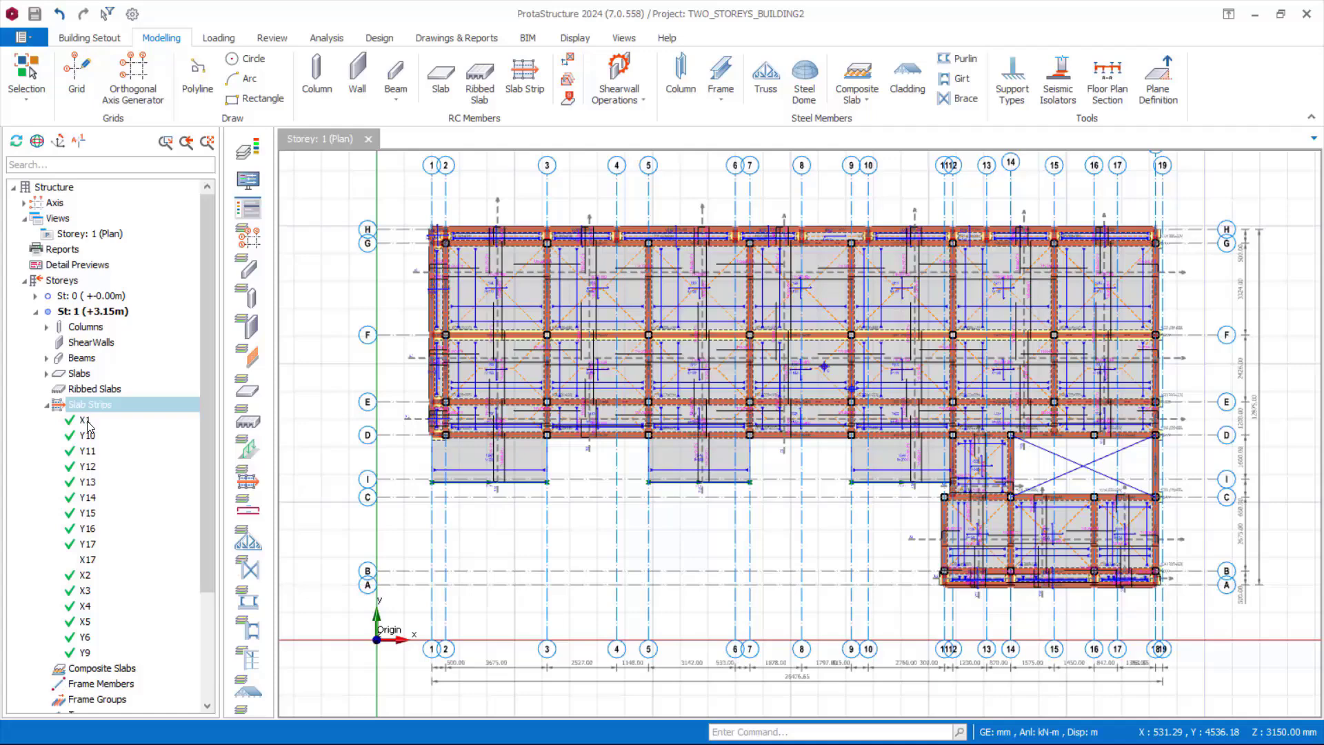
click(88, 422)
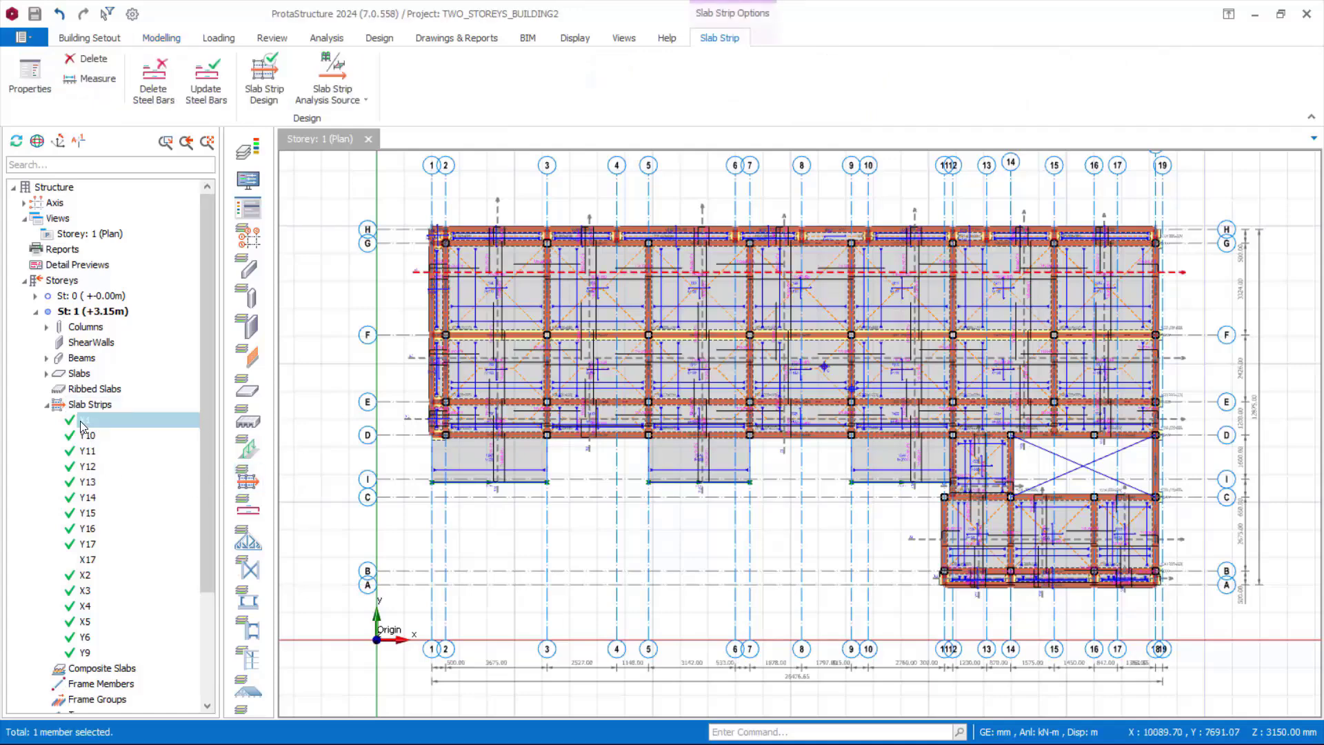
right_click(82, 426)
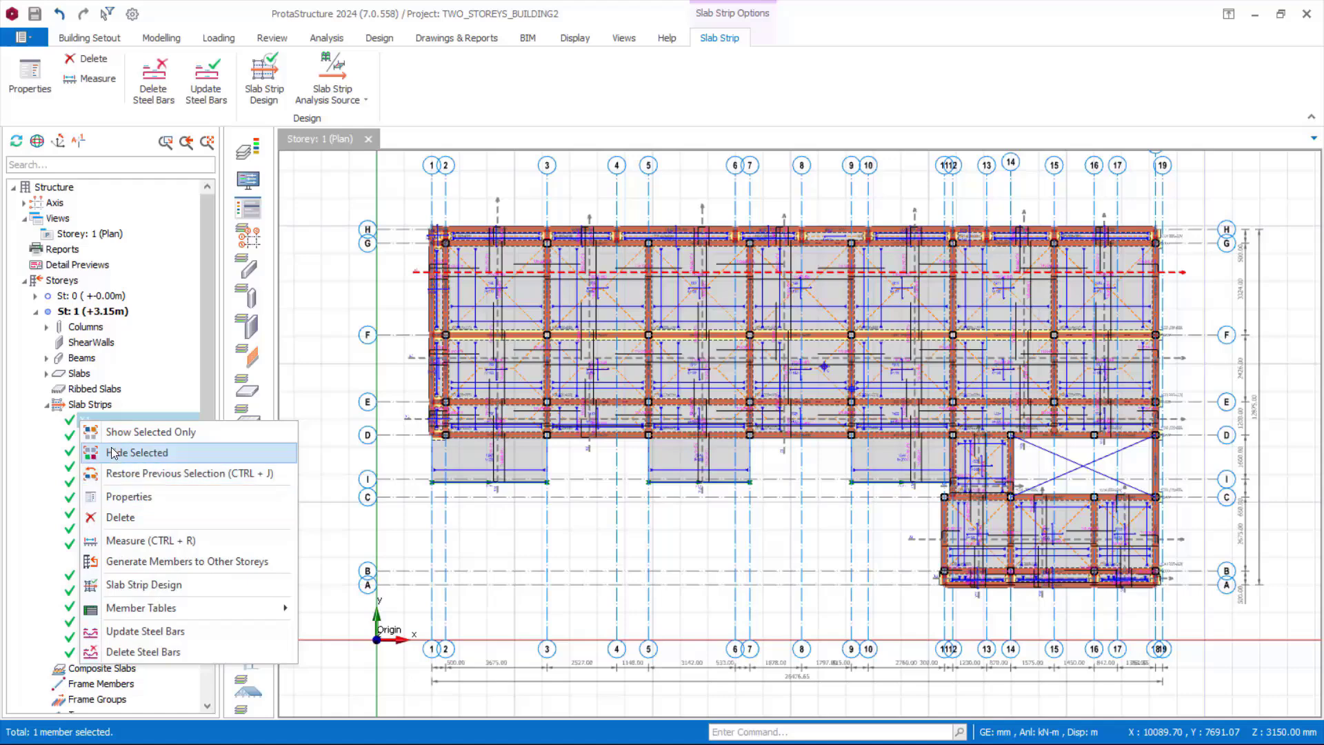
click(521, 536)
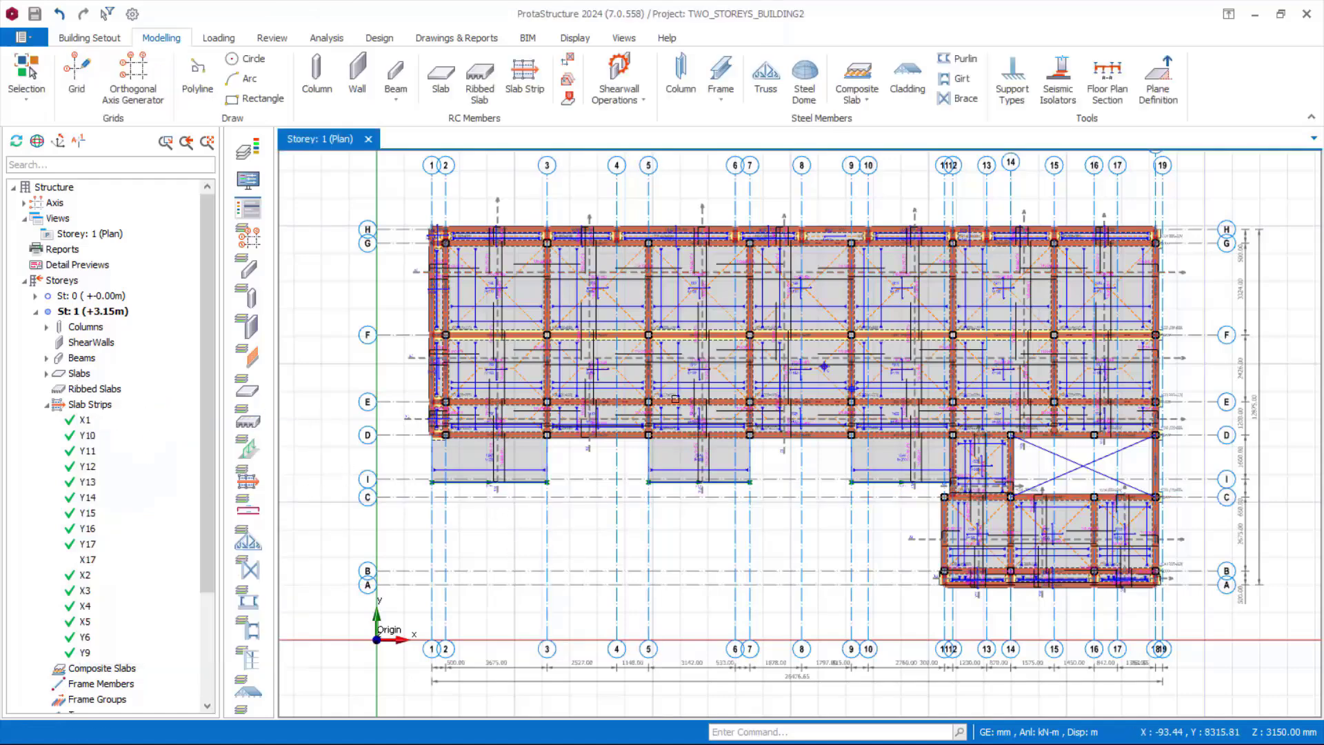
Open Slab Analysis and Design for the storey 1 slabs from the structure tree
click(46, 404)
click(46, 374)
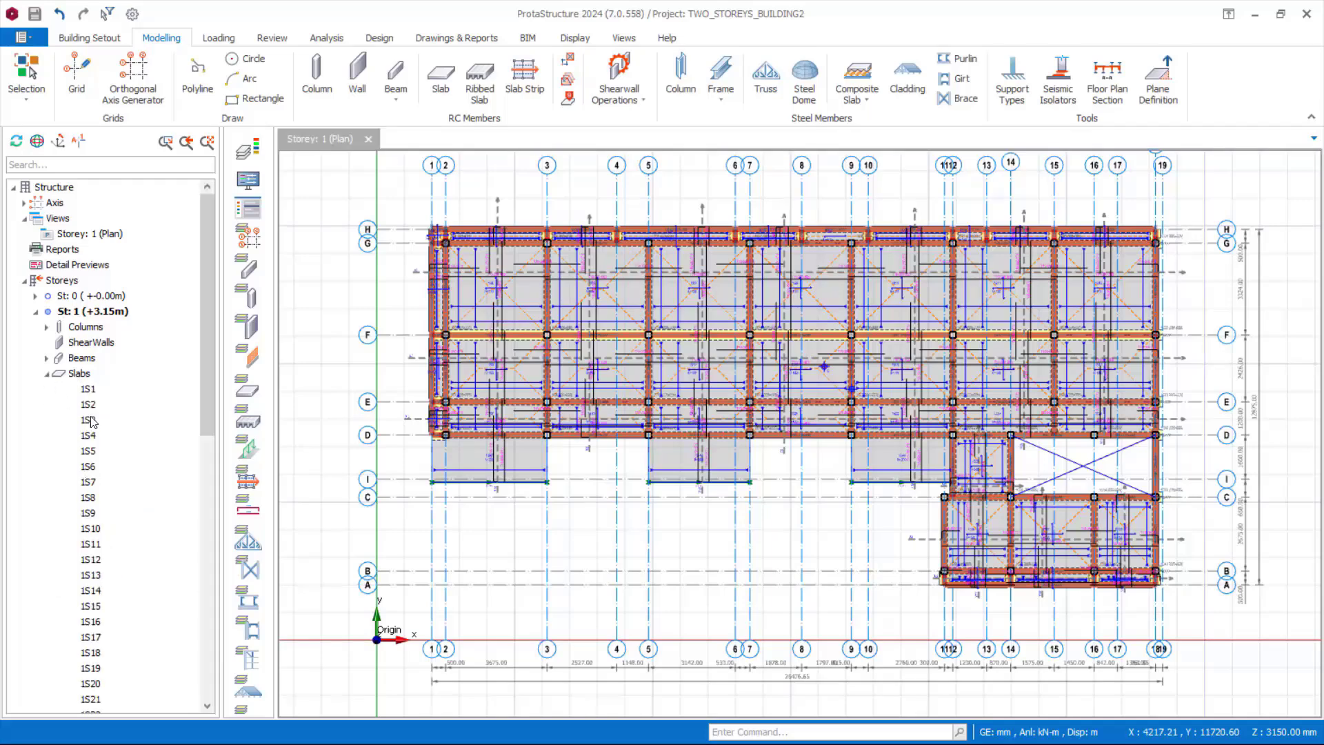
scroll(93, 613, down, 8)
scroll(86, 665, up, 4)
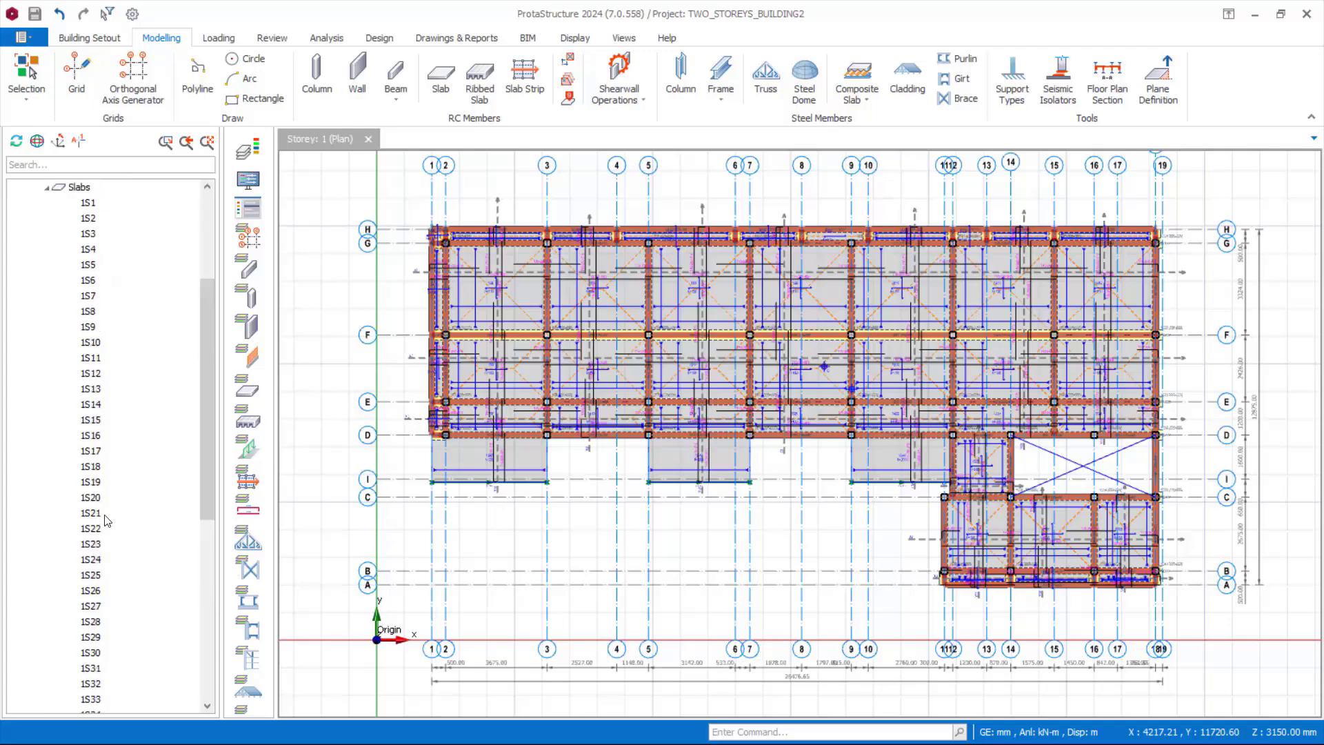
scroll(105, 393, up, 4)
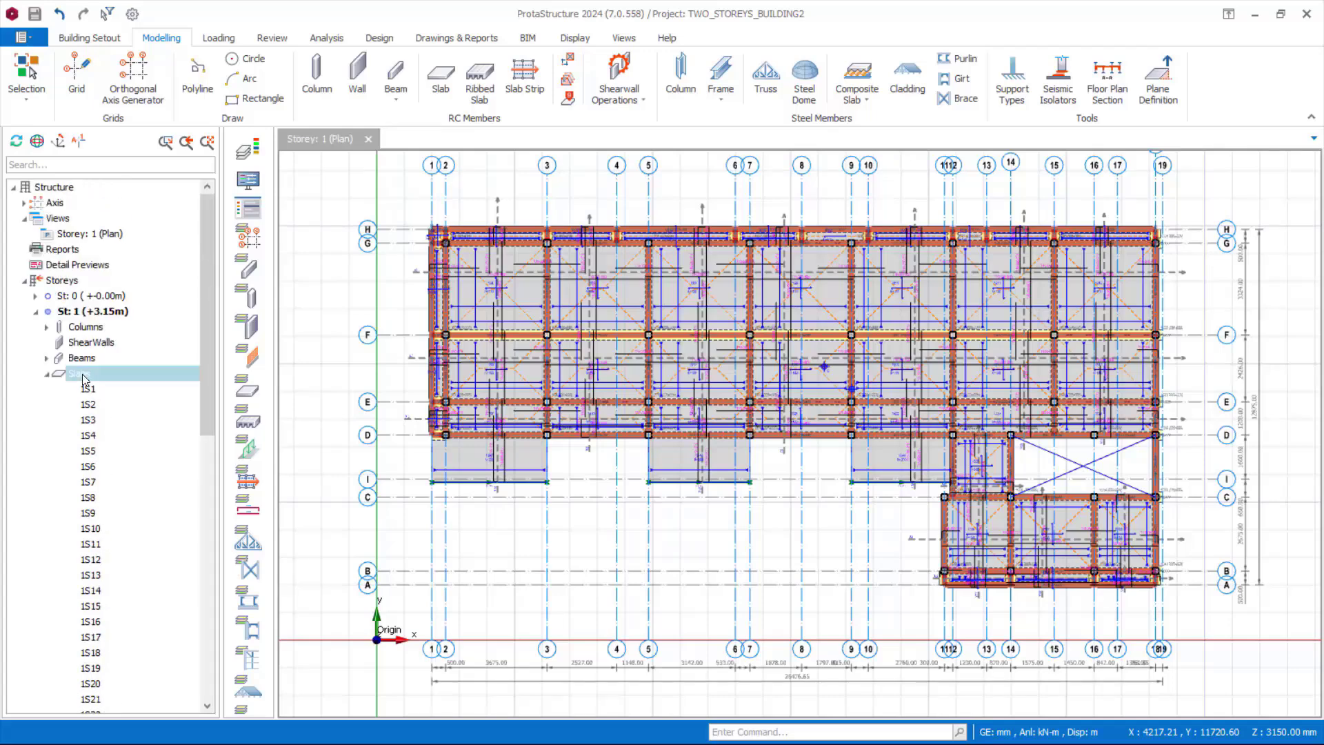
right_click(82, 374)
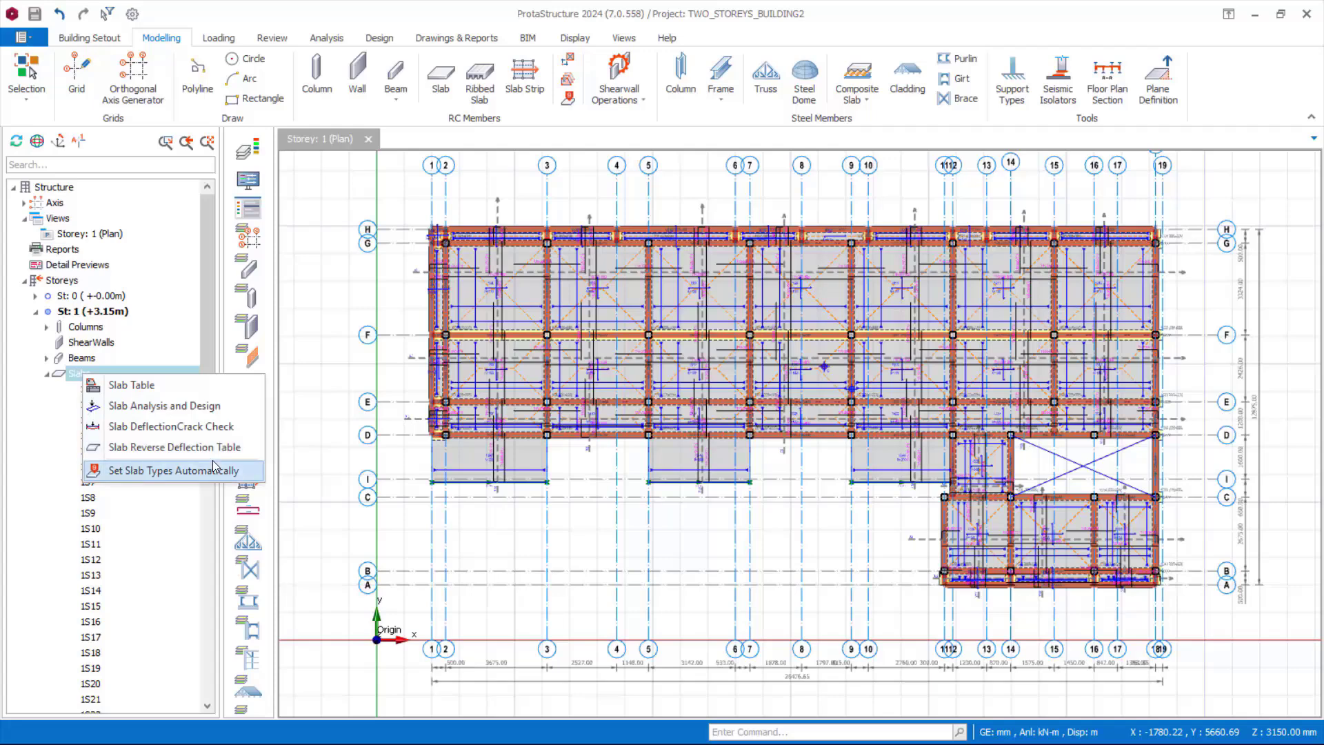
click(156, 411)
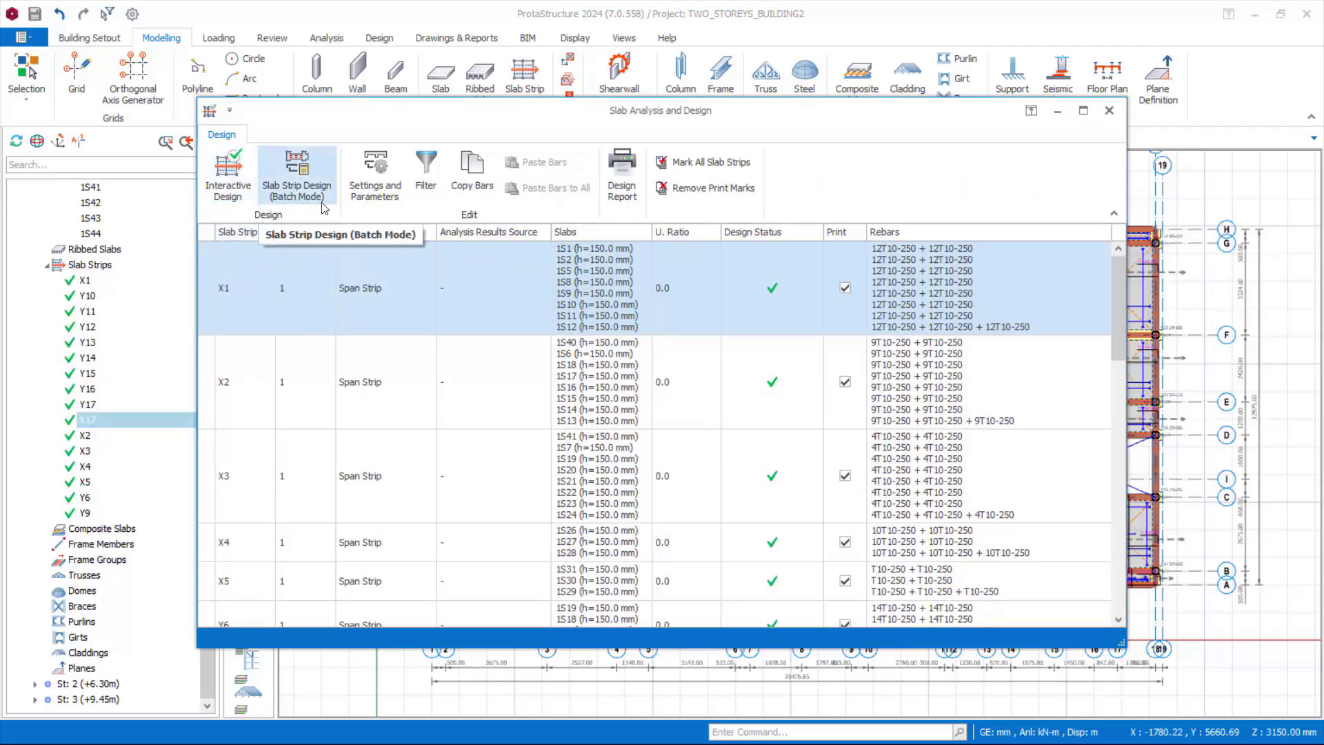
Run the batch slab strip design for all storeys with the option to delete and re-select all steel bars
click(304, 206)
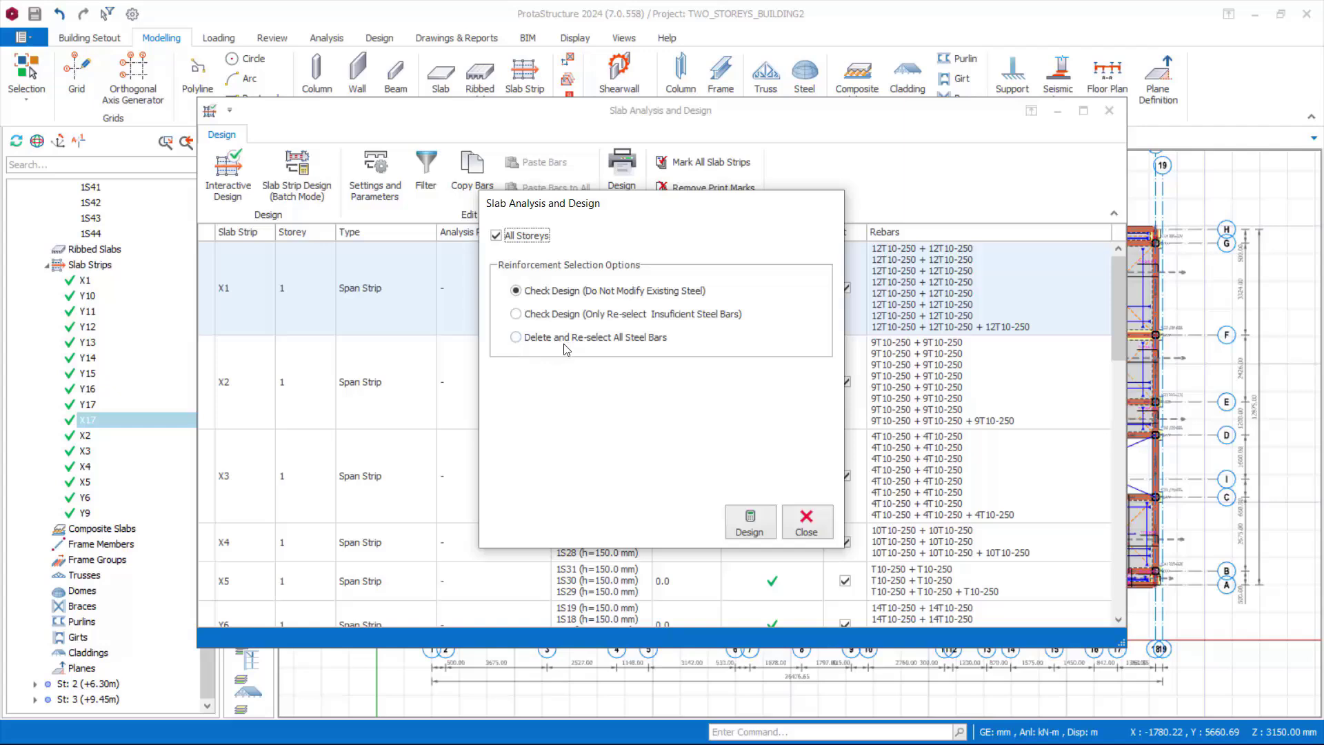
click(519, 343)
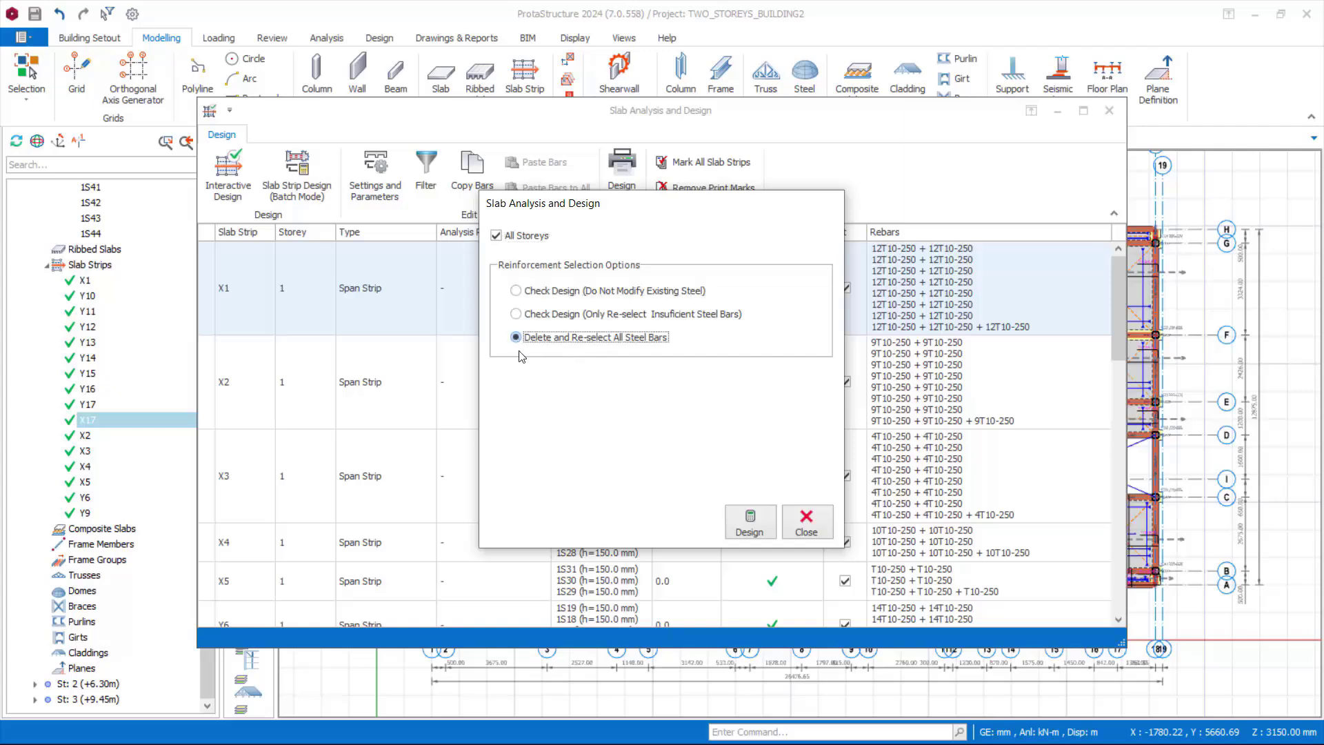
click(745, 527)
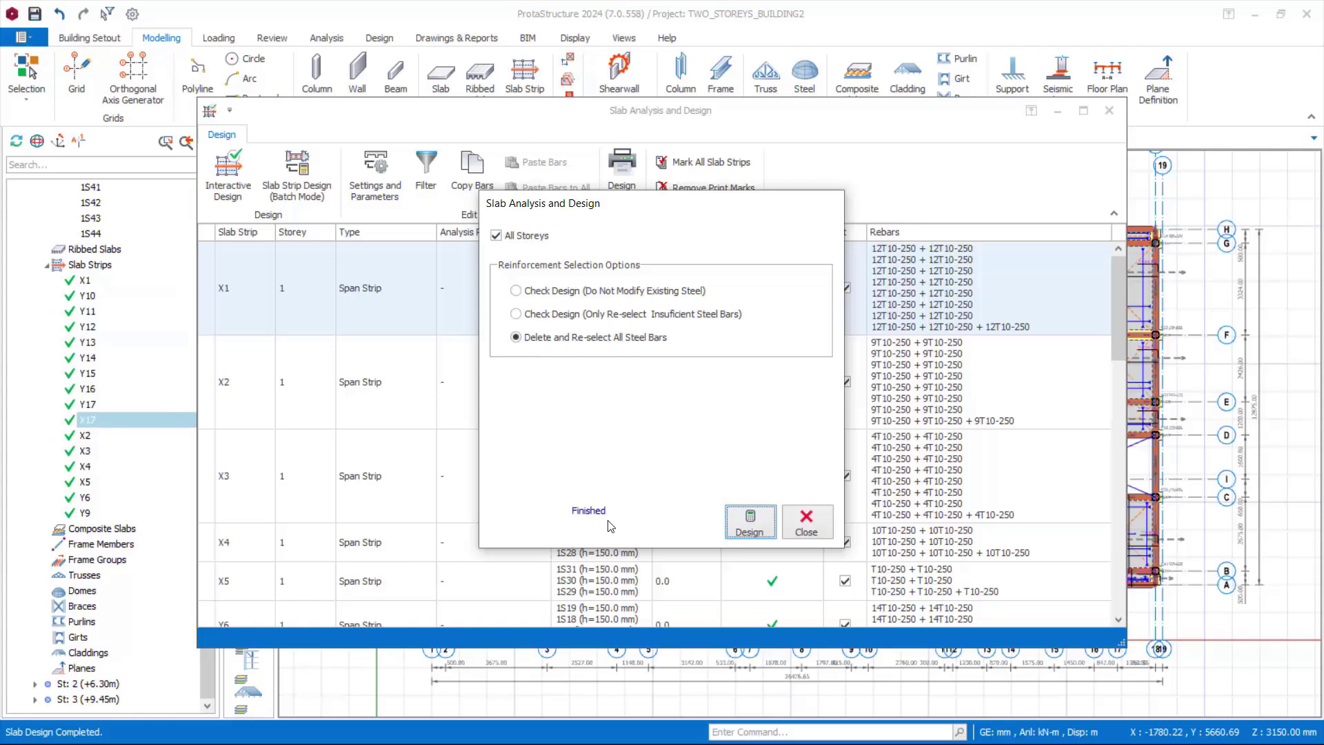
click(806, 531)
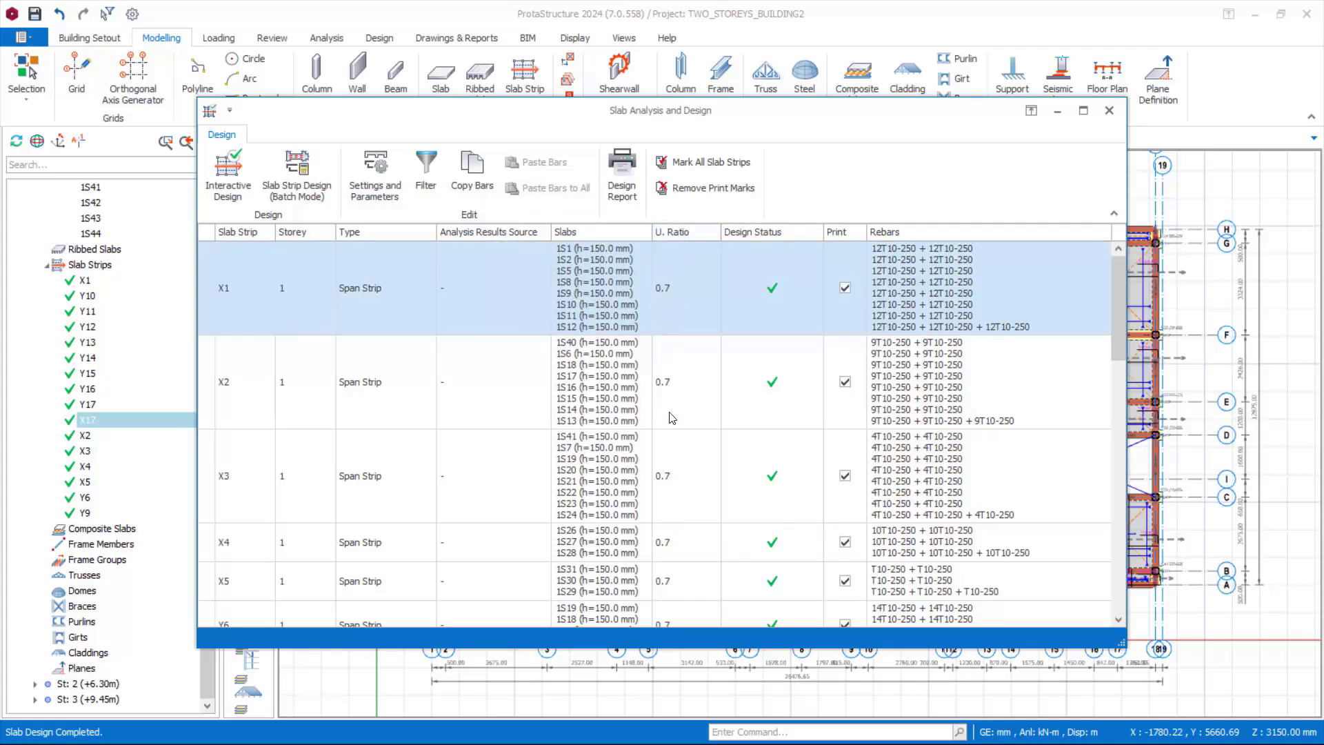
Review the utilization ratios, design status and rebars of all slab strips, then close the slab design window
scroll(672, 344, down, 5)
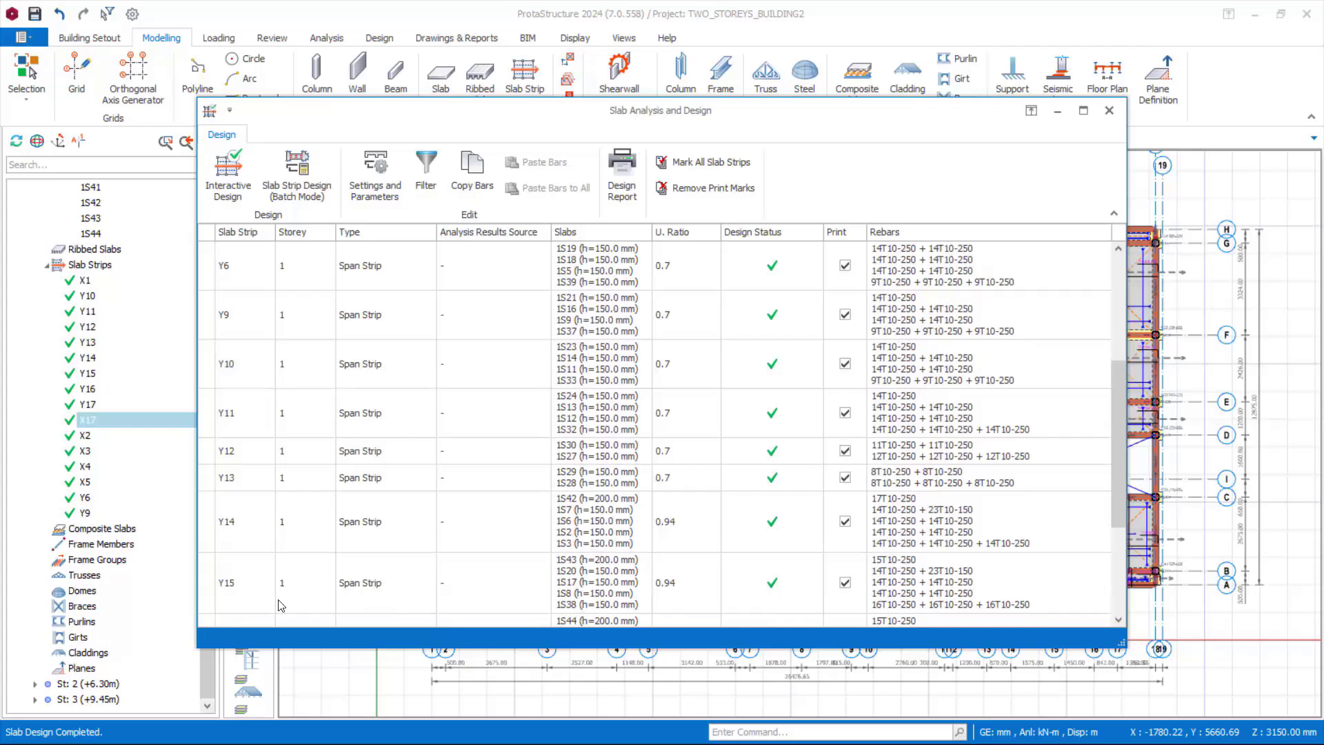
scroll(230, 594, down, 1)
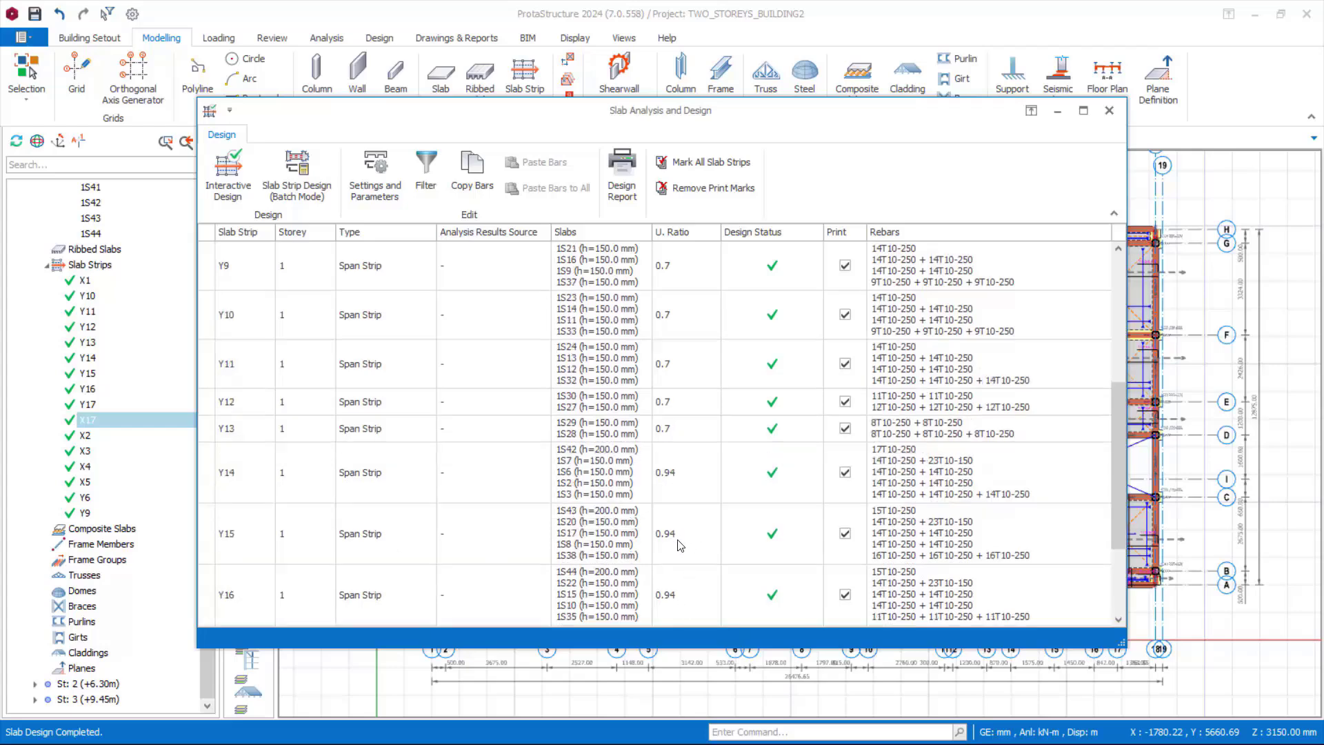
scroll(496, 572, down, 3)
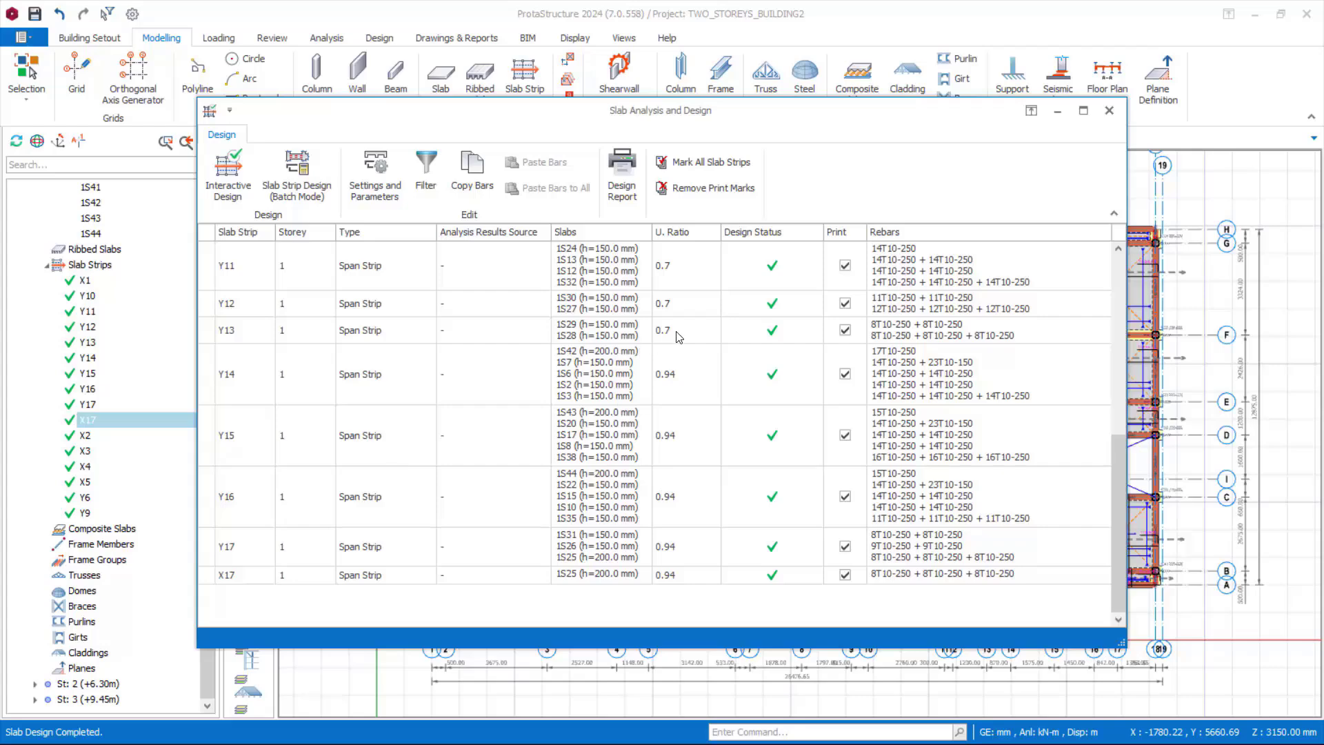
scroll(676, 336, up, 5)
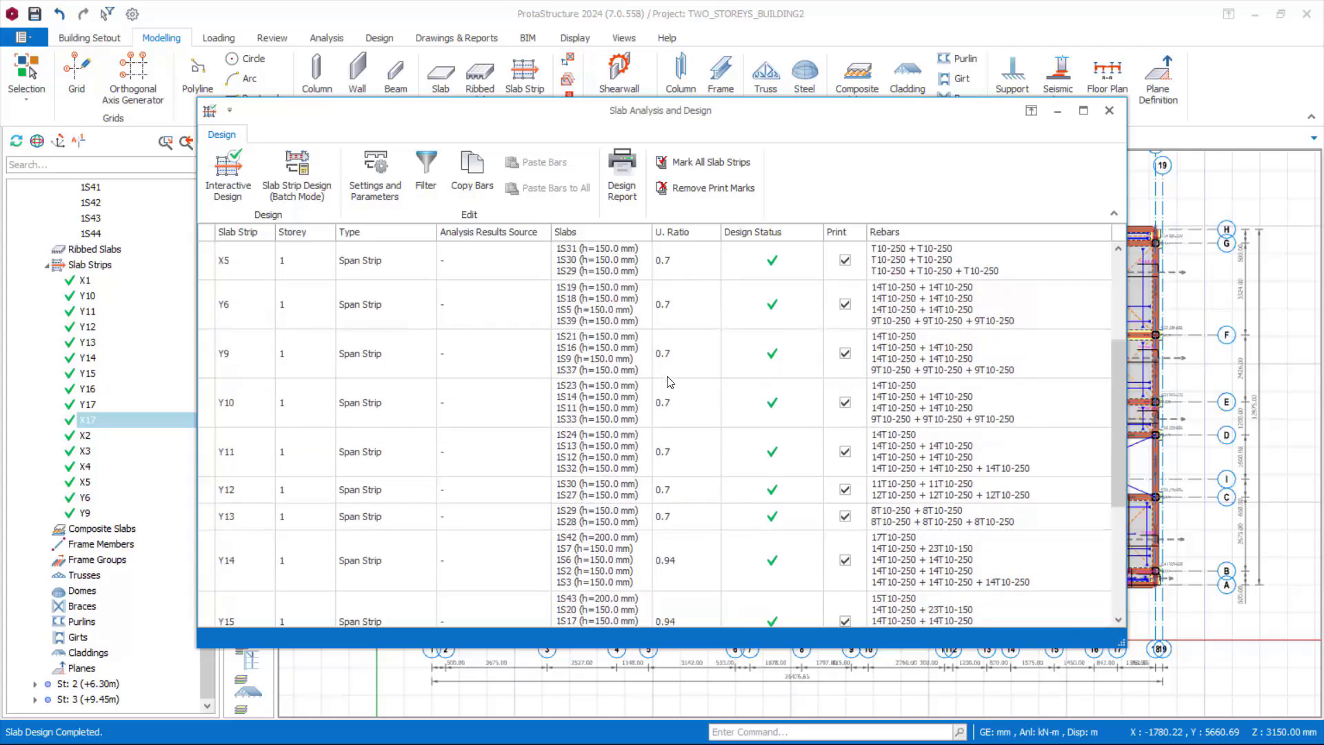
scroll(675, 428, down, 3)
scroll(682, 552, down, 2)
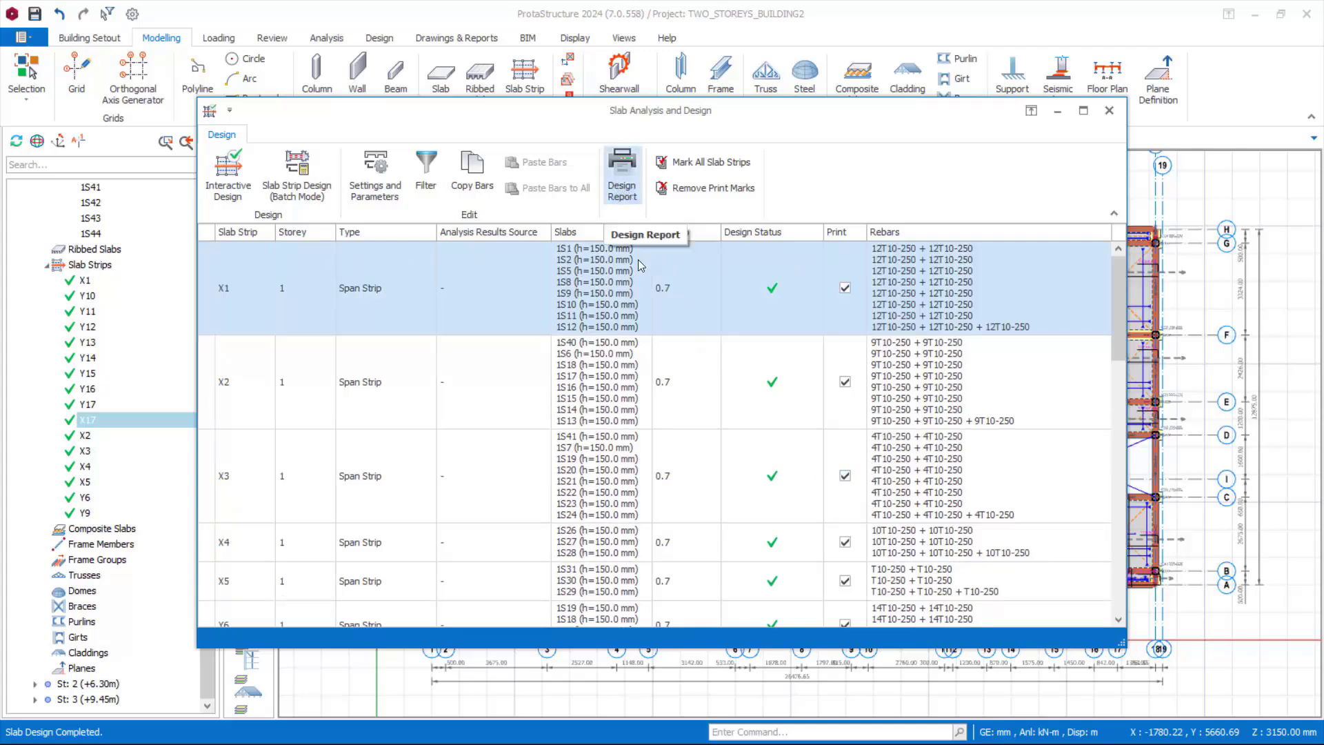
drag(868, 130, 849, 428)
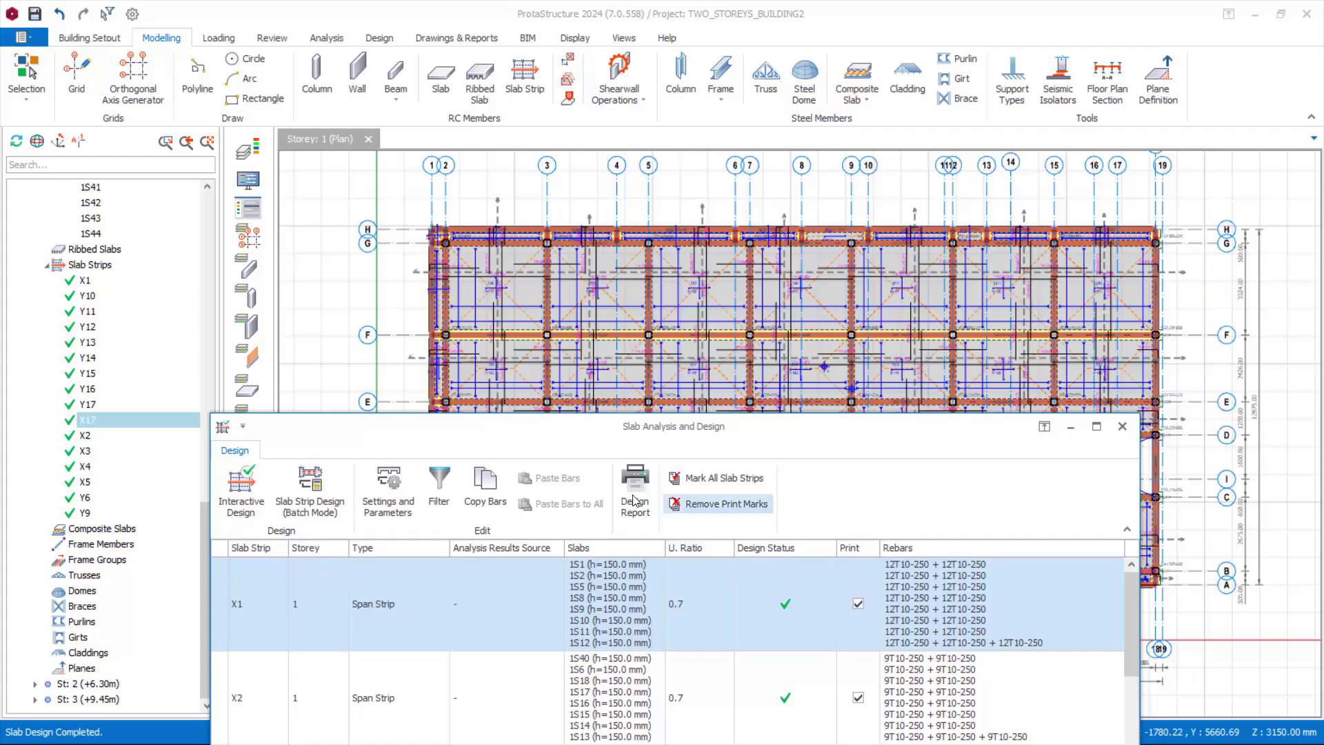
drag(805, 436, 850, 173)
click(1200, 177)
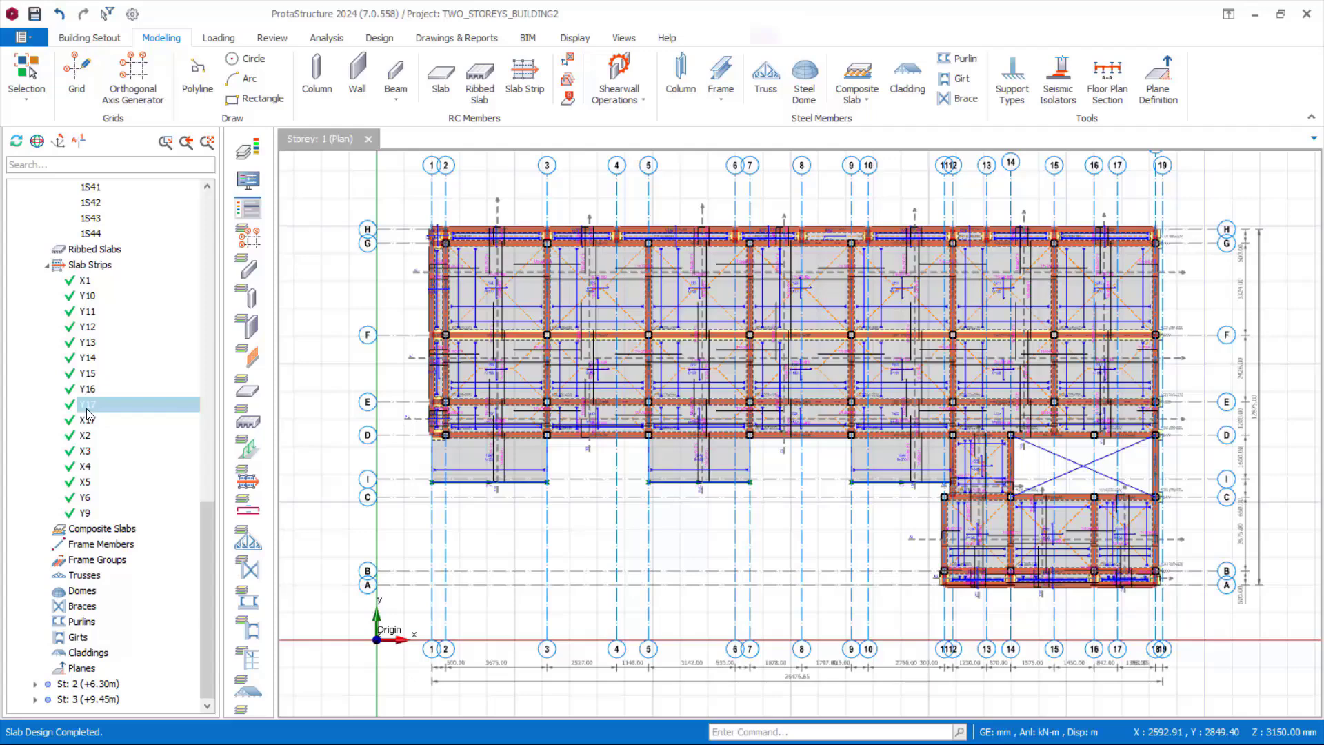
Select slab strip Y17 and inspect its reinforcement through slab 1S26 on the storey 1 plan
scroll(964, 590, up, 5)
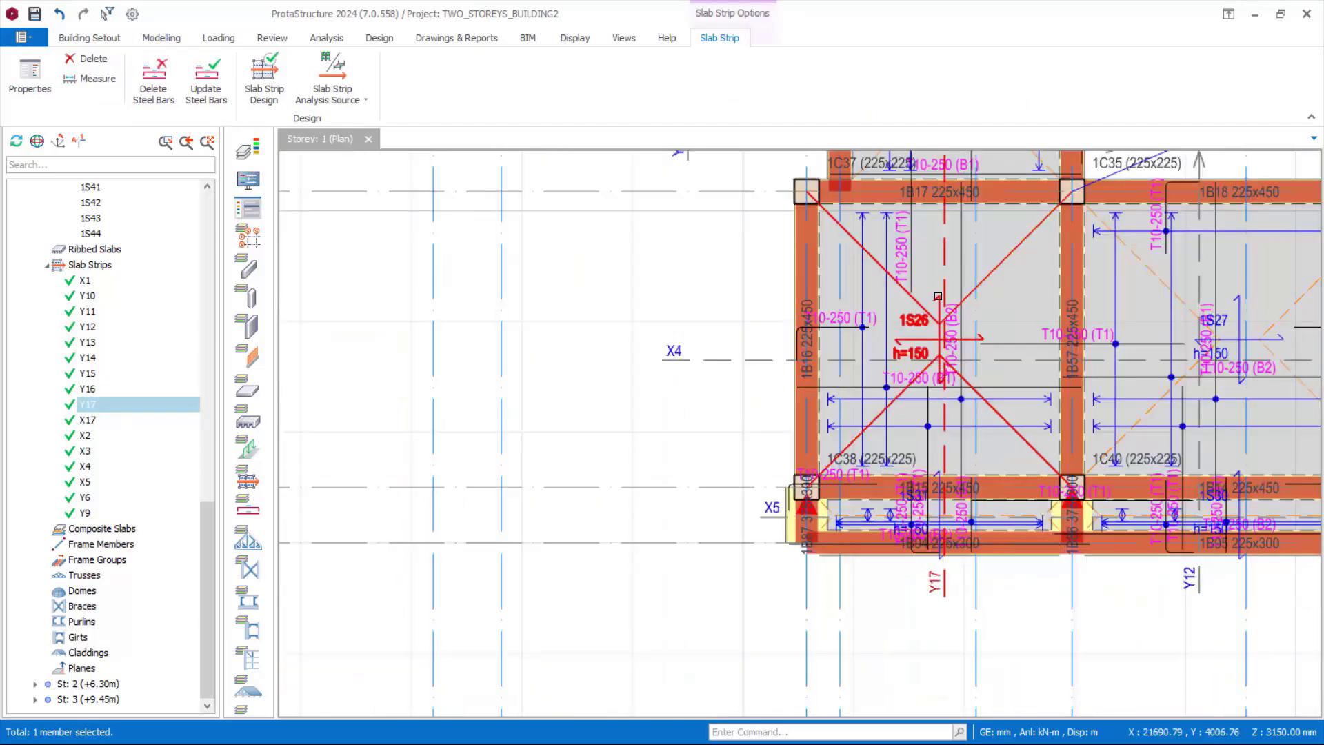
scroll(930, 445, up, 1)
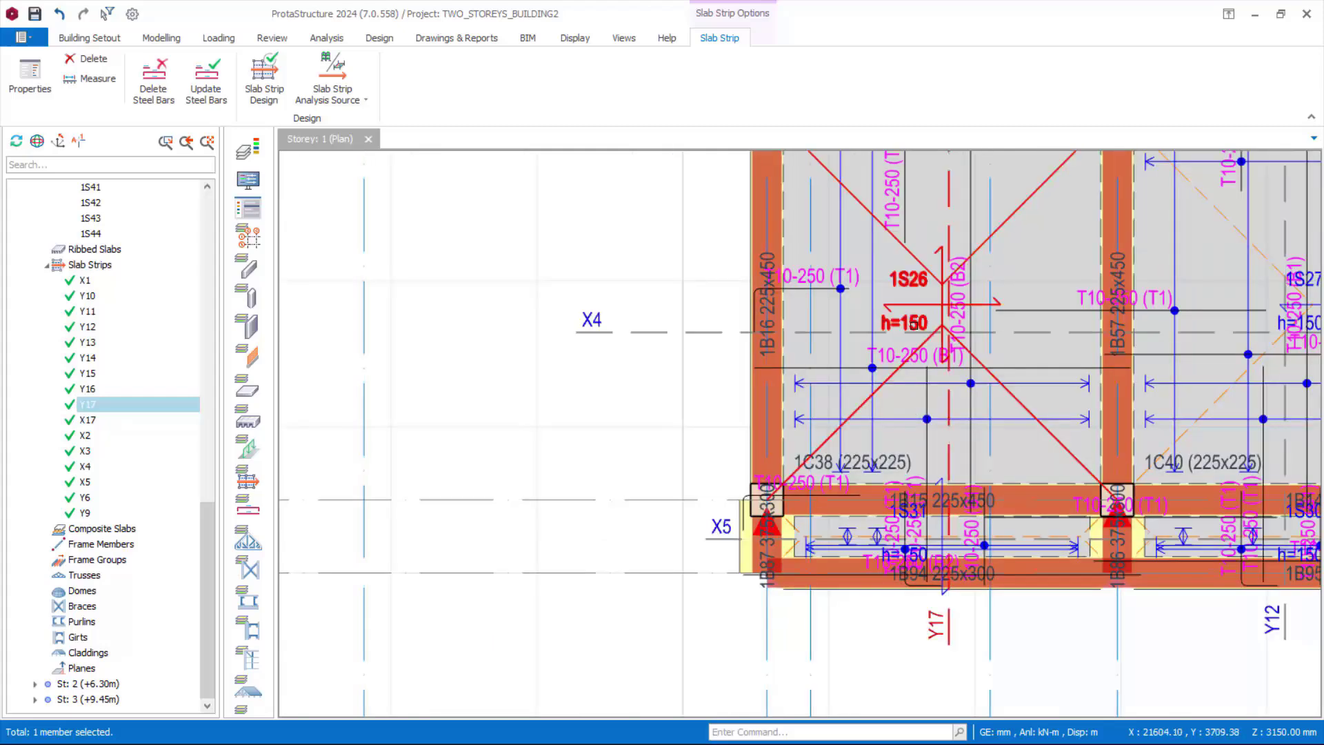
scroll(913, 324, down, 1)
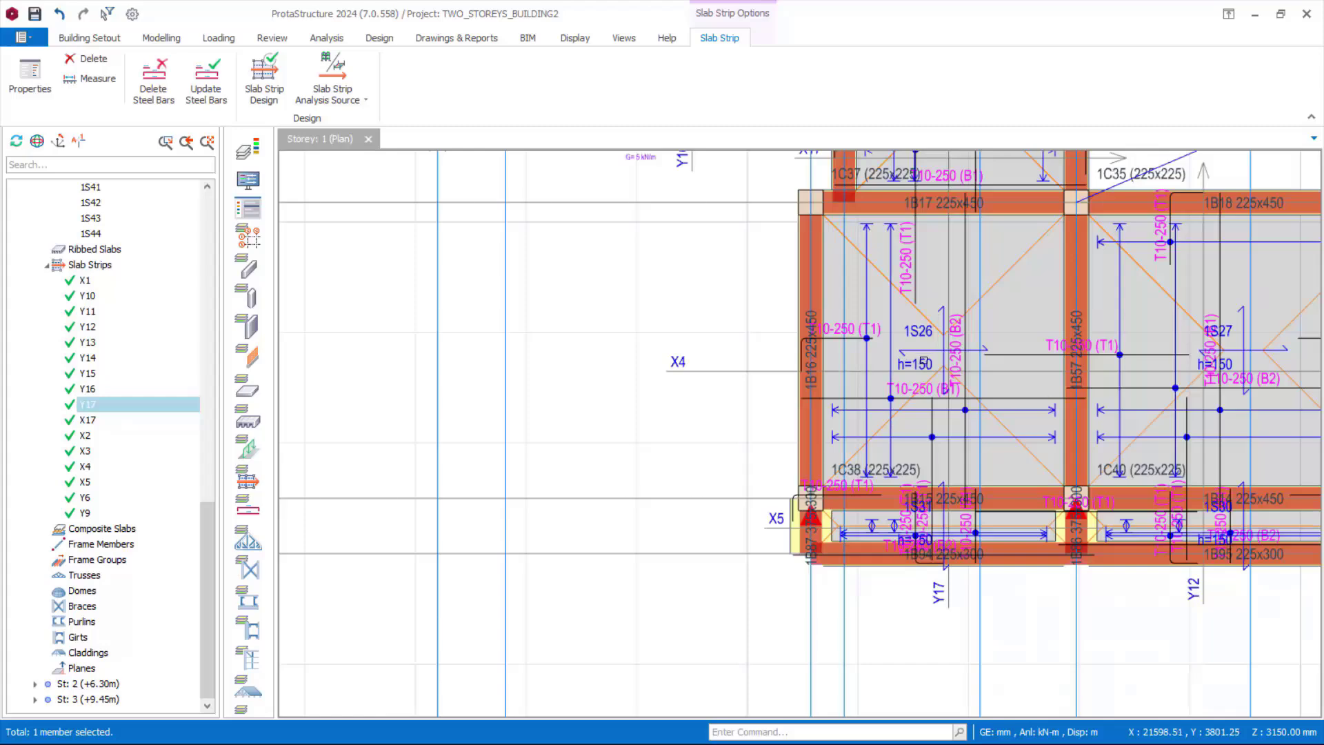
scroll(922, 361, down, 2)
scroll(914, 390, down, 1)
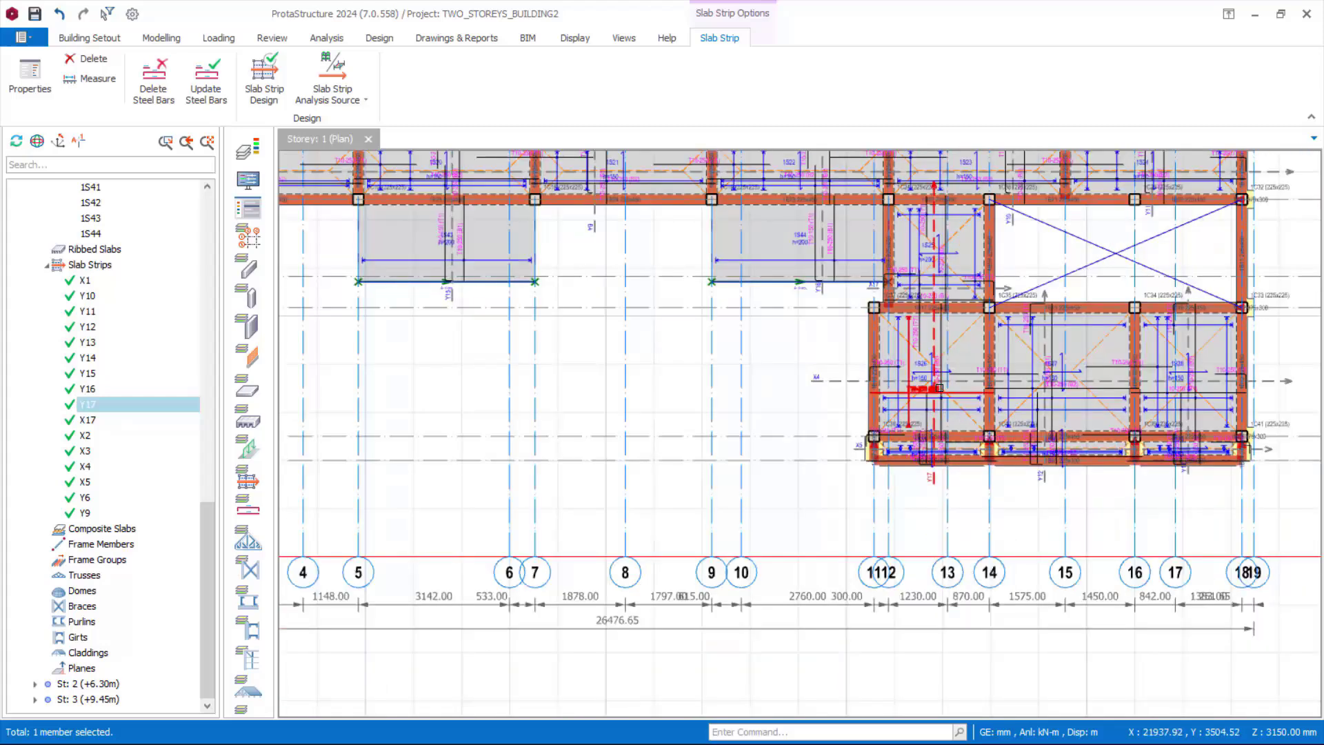
Select slab strip Y16 and examine the reinforcement labels on cantilever slab 1S43 and the neighbouring slabs
click(95, 388)
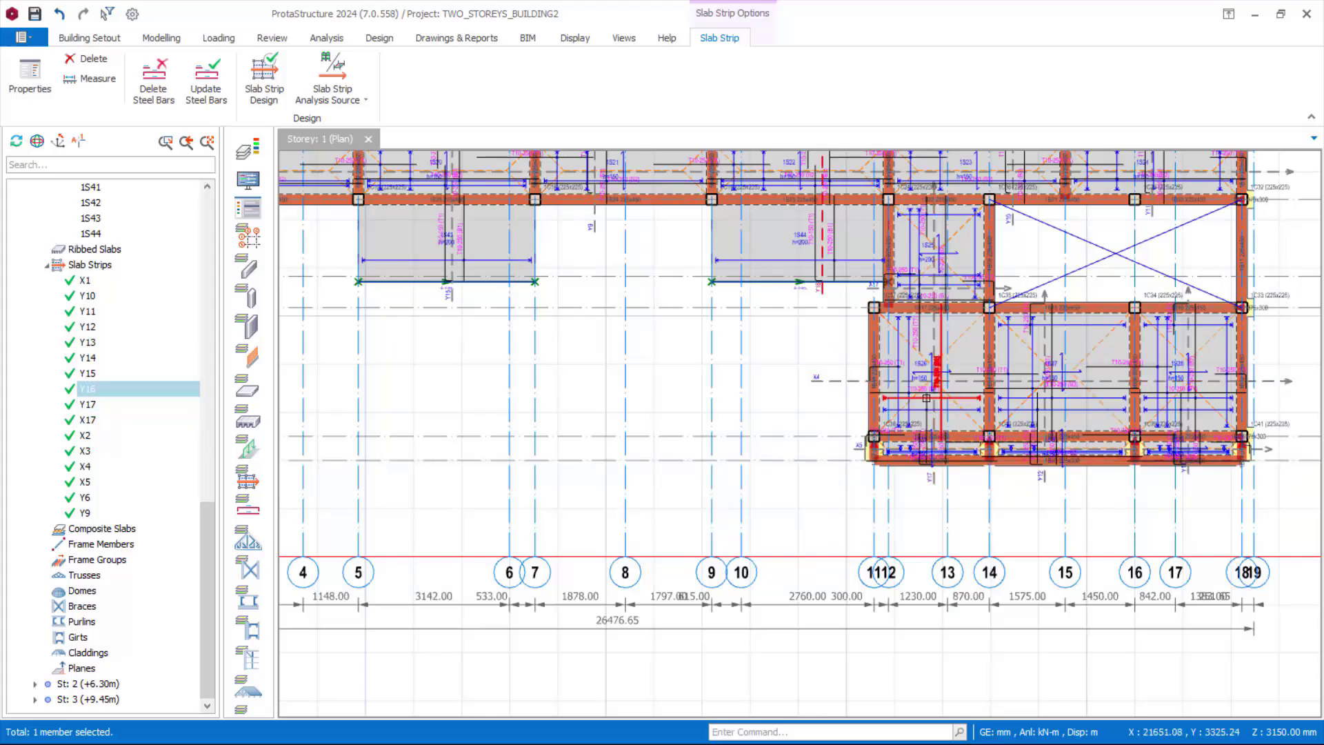
scroll(845, 441, down, 5)
scroll(479, 362, up, 4)
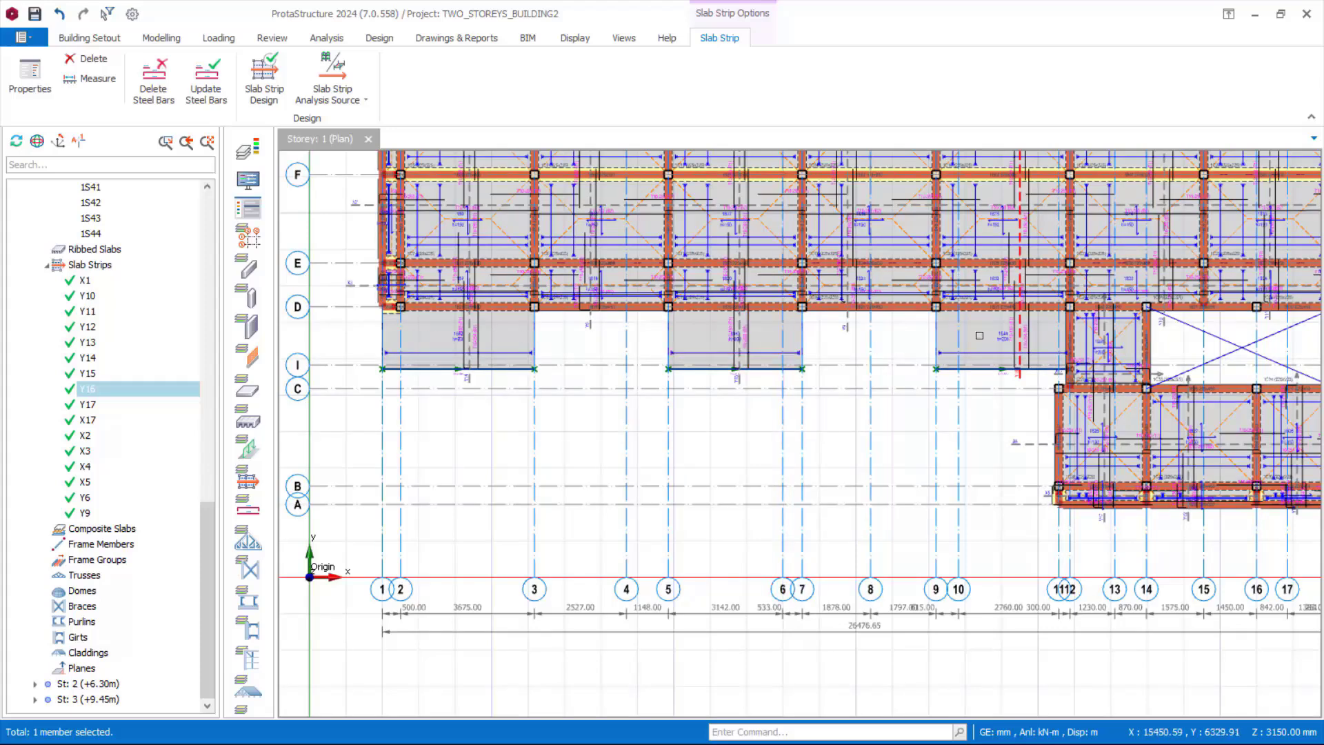
scroll(979, 335, up, 2)
scroll(537, 345, up, 3)
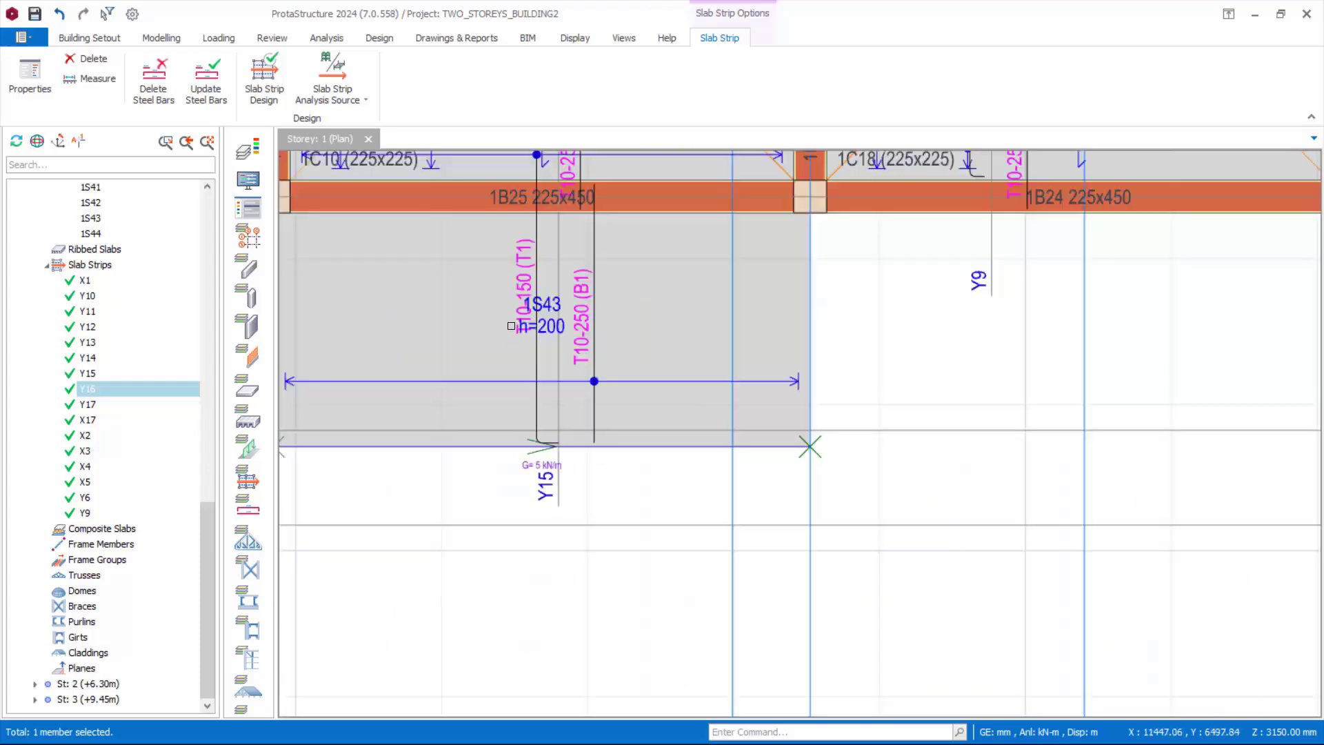
scroll(548, 278, down, 2)
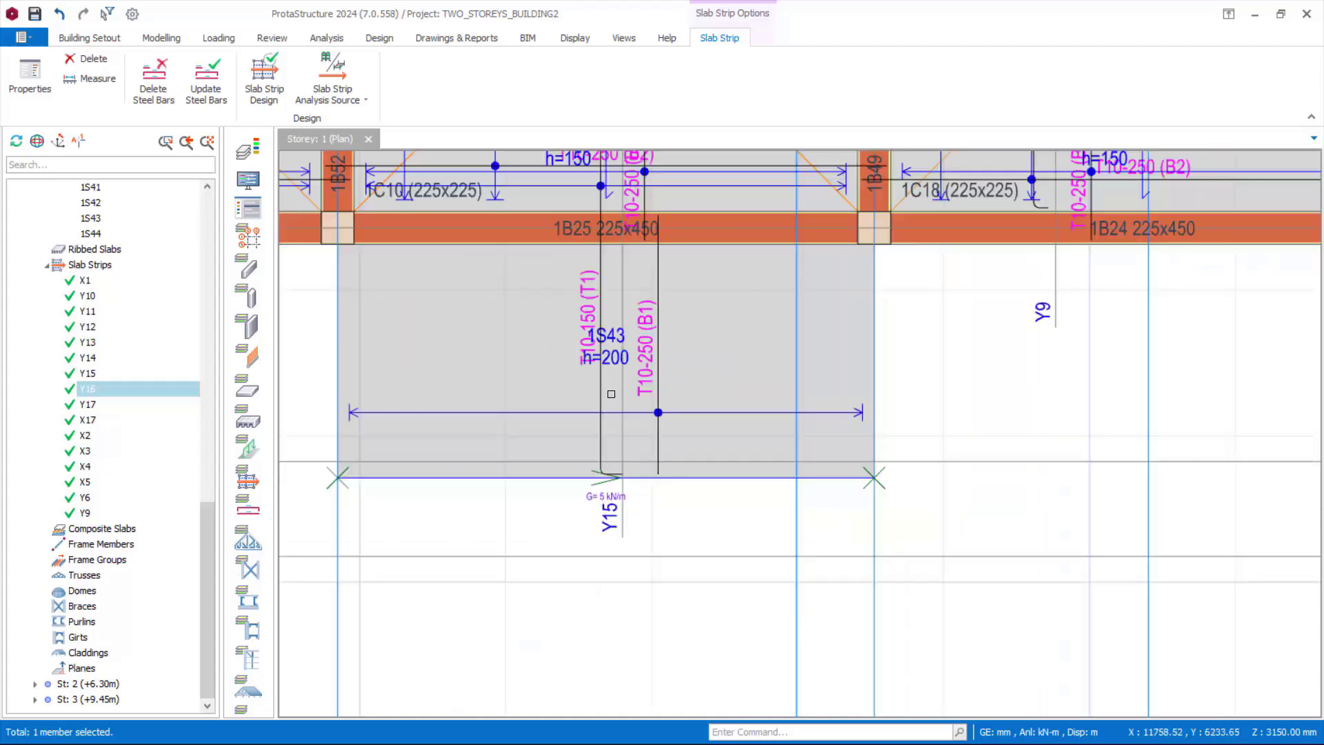
scroll(723, 387, down, 5)
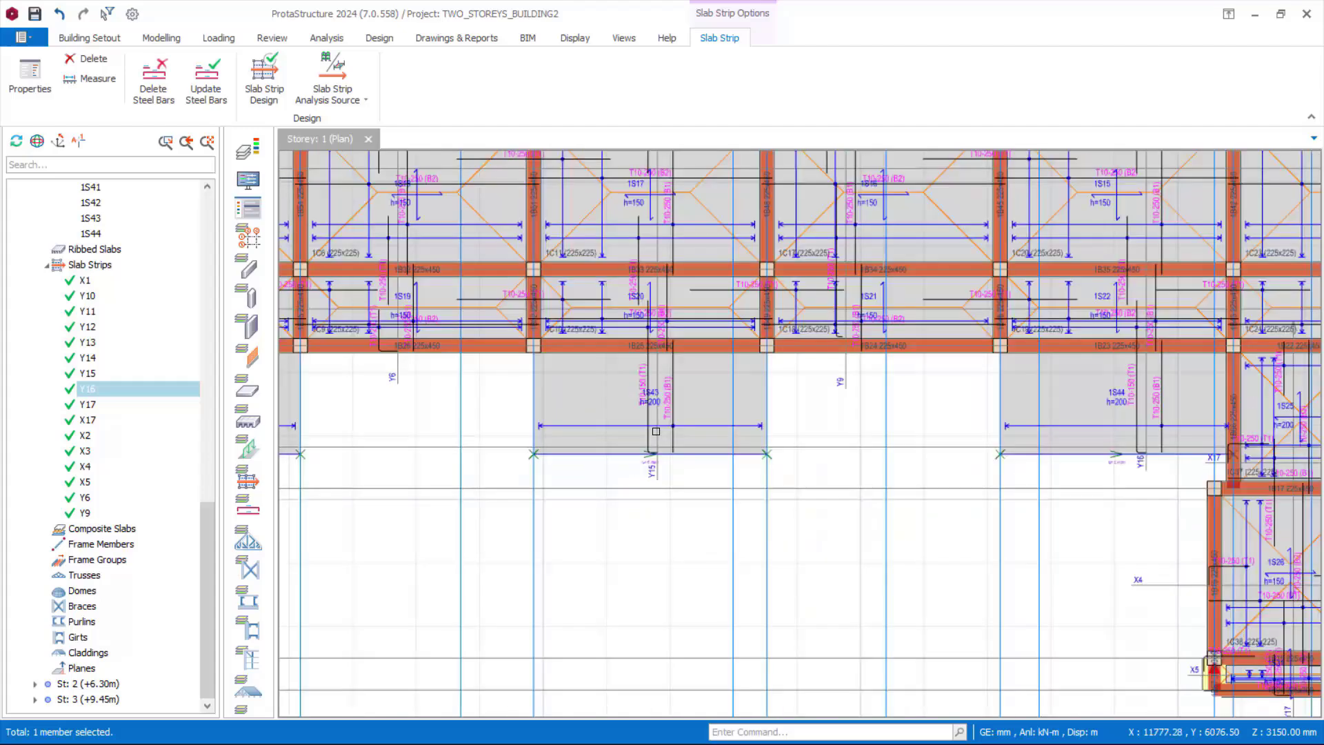
scroll(871, 510, up, 4)
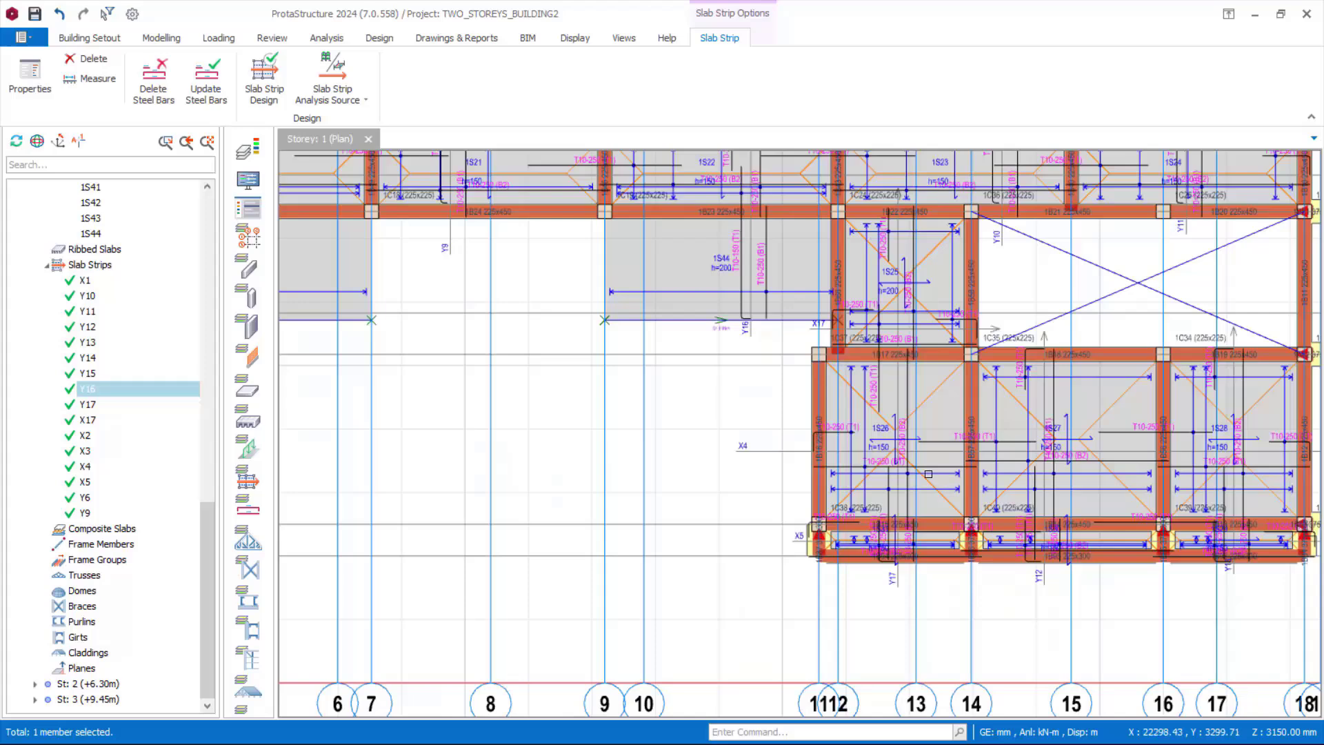
Collapse the storey 1 slab list in the model tree and open the deflection and crack check for the slabs
scroll(912, 434, down, 1)
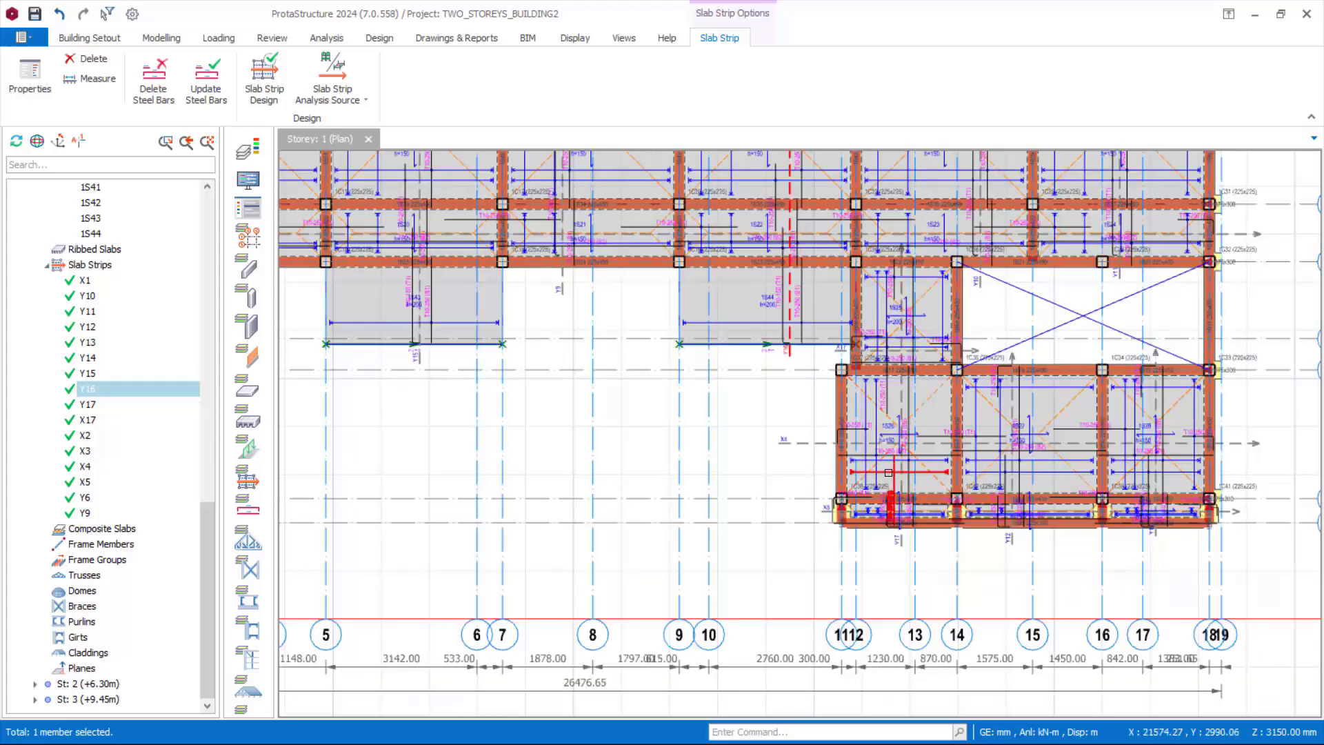
mouse_move(888, 472)
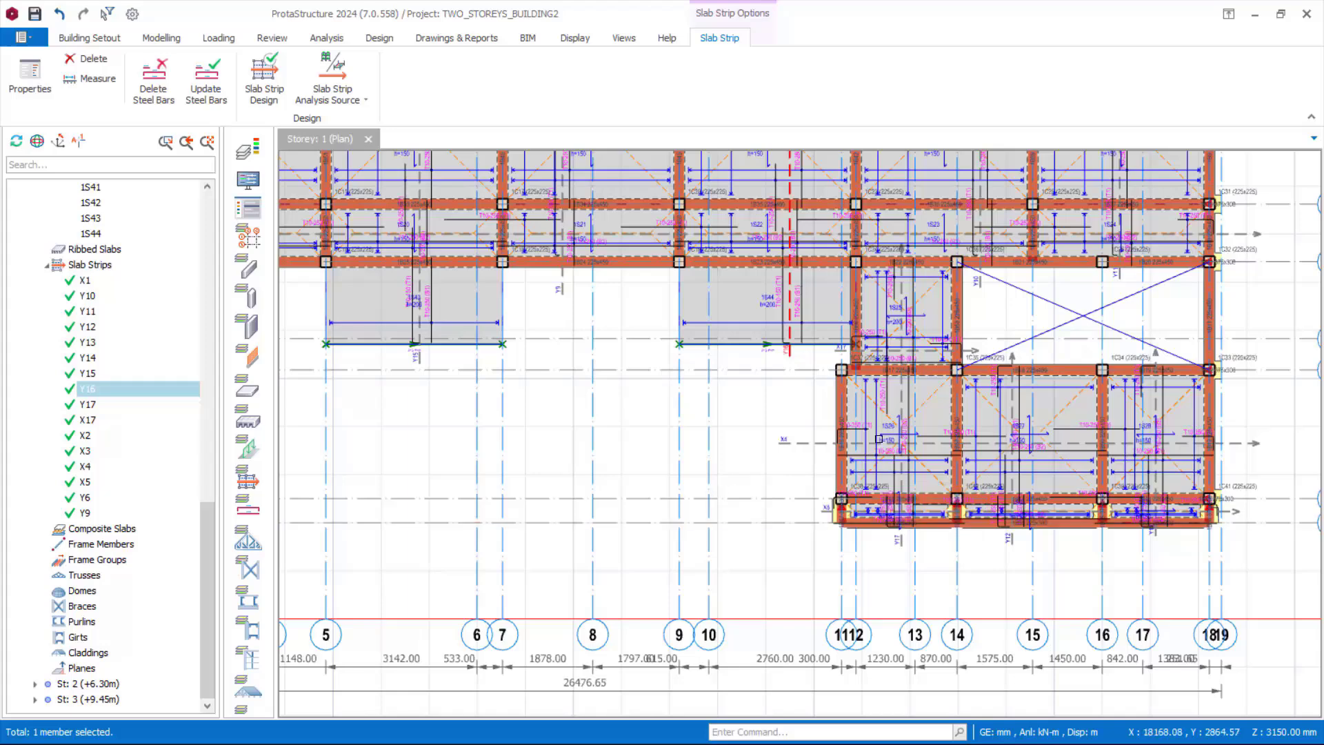
scroll(903, 441, down, 2)
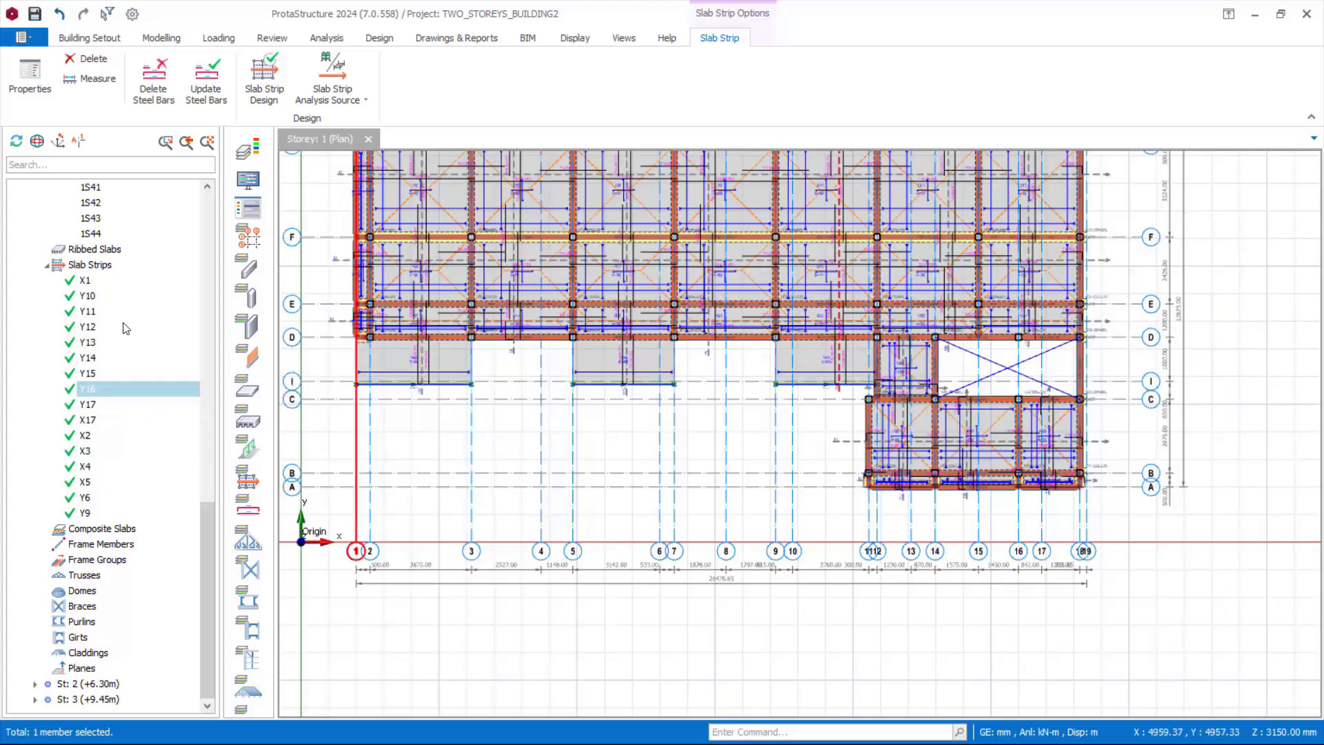
scroll(127, 328, up, 12)
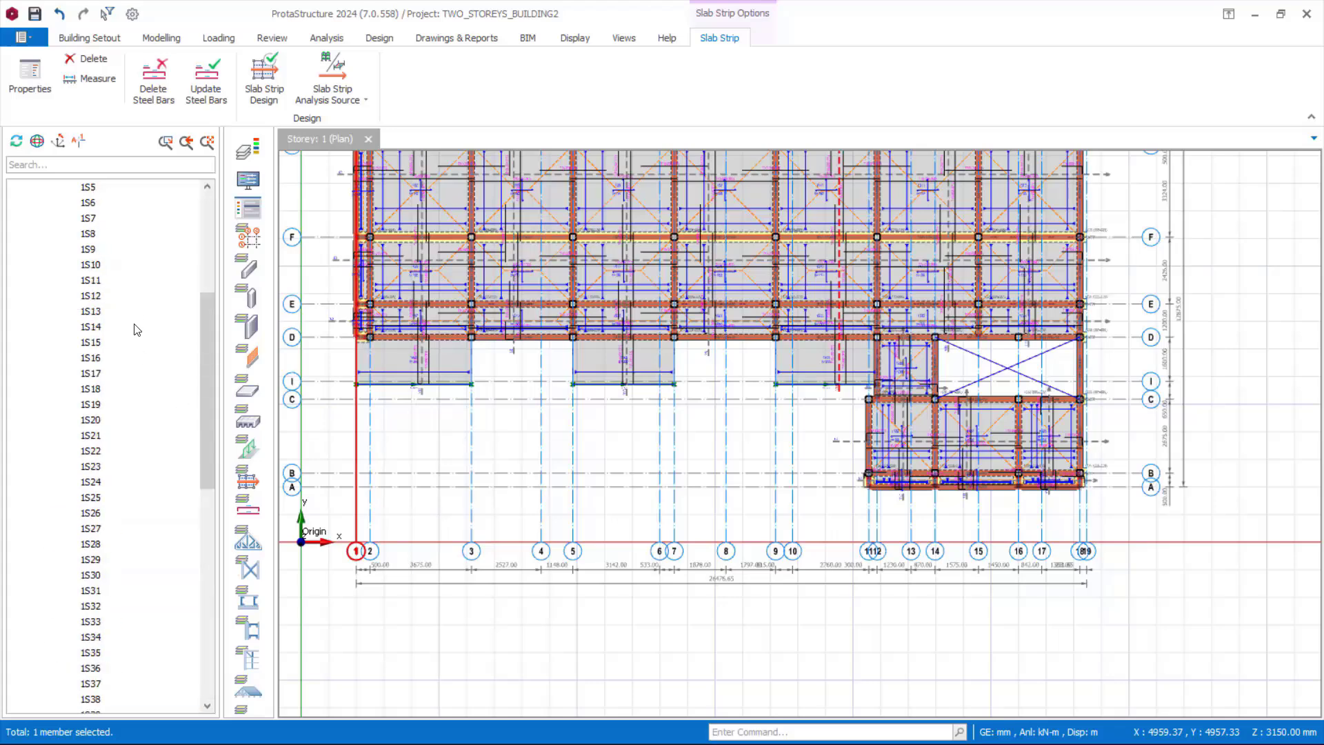
scroll(136, 329, up, 3)
click(48, 205)
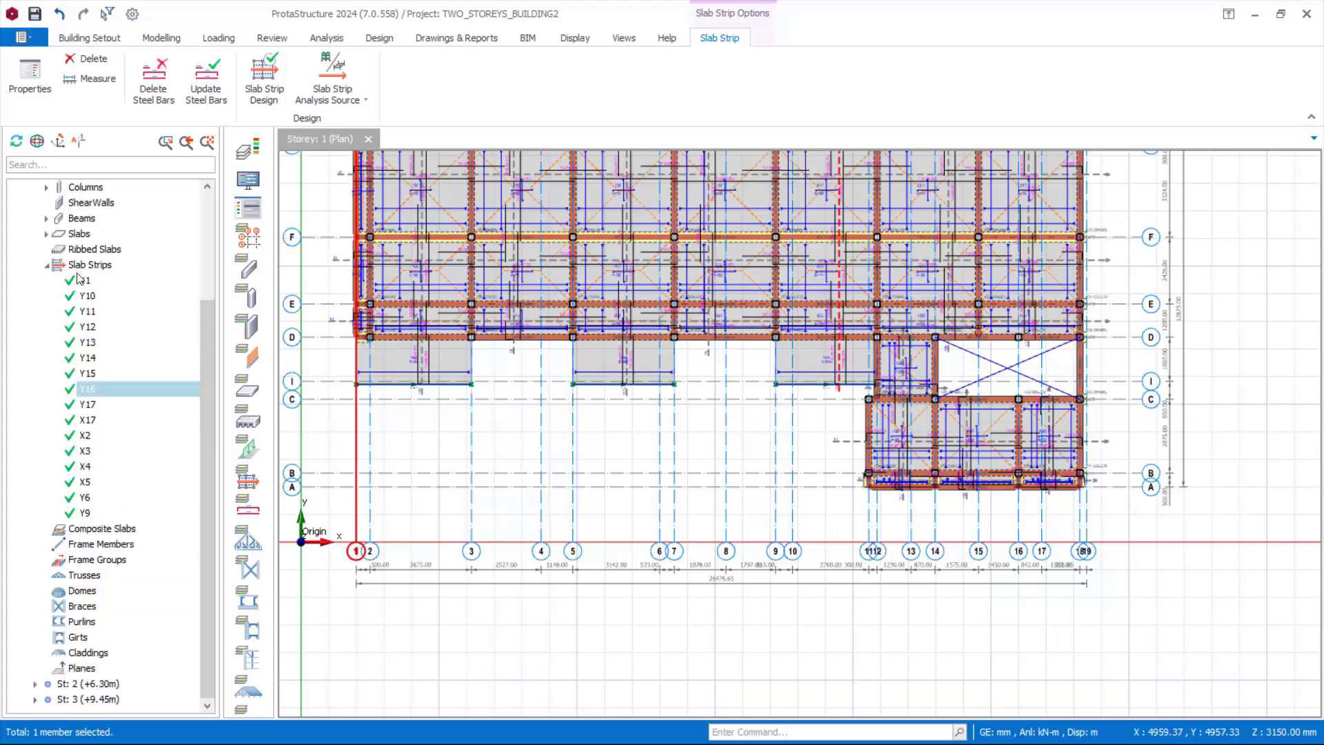
click(79, 233)
right_click(79, 234)
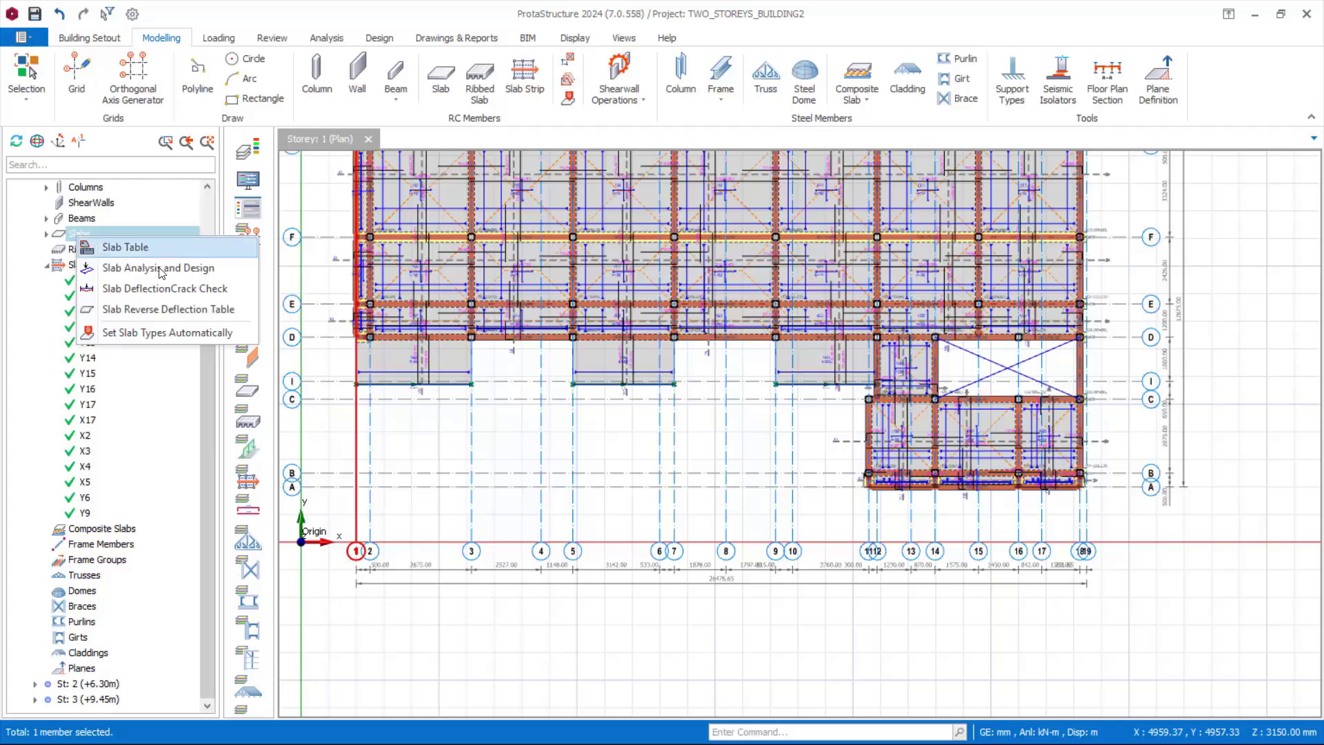
click(190, 293)
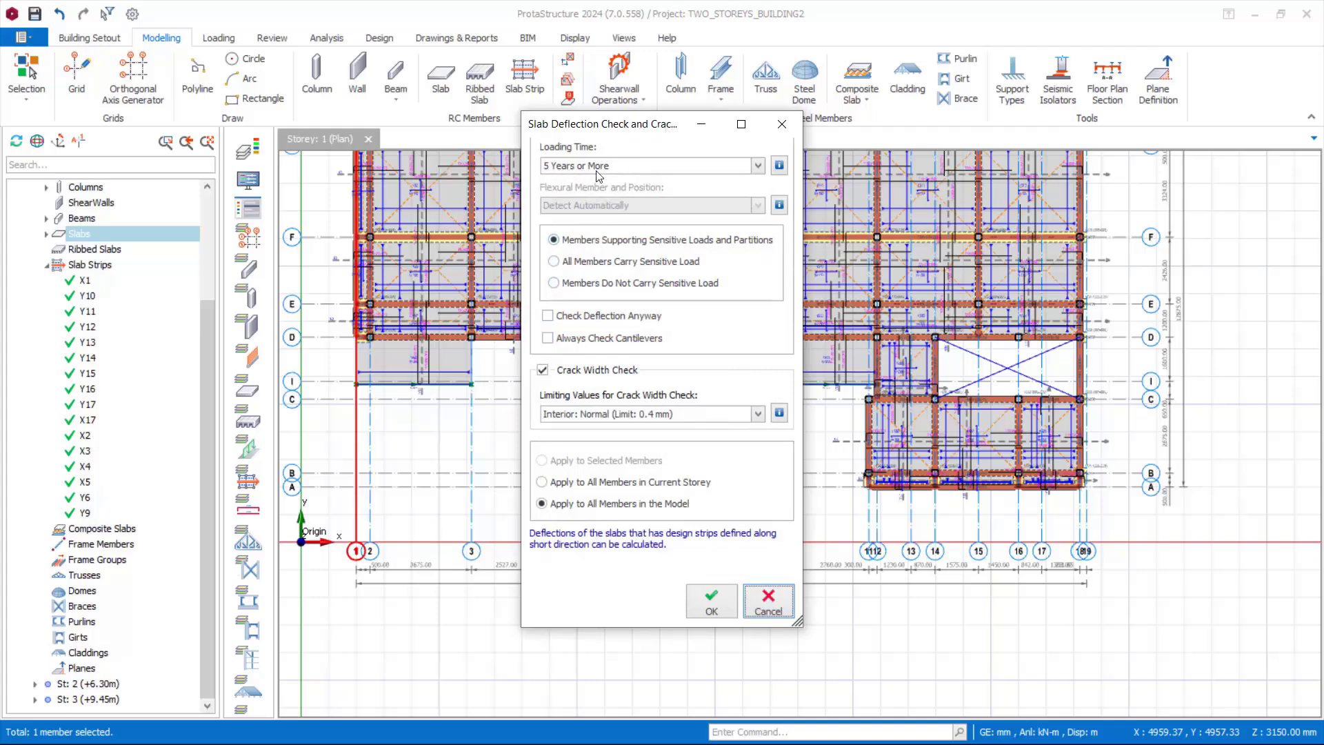
Set the loading time to 5 Years or More and enable Check Deflection Anyway and Always Check Cantilevers
click(755, 167)
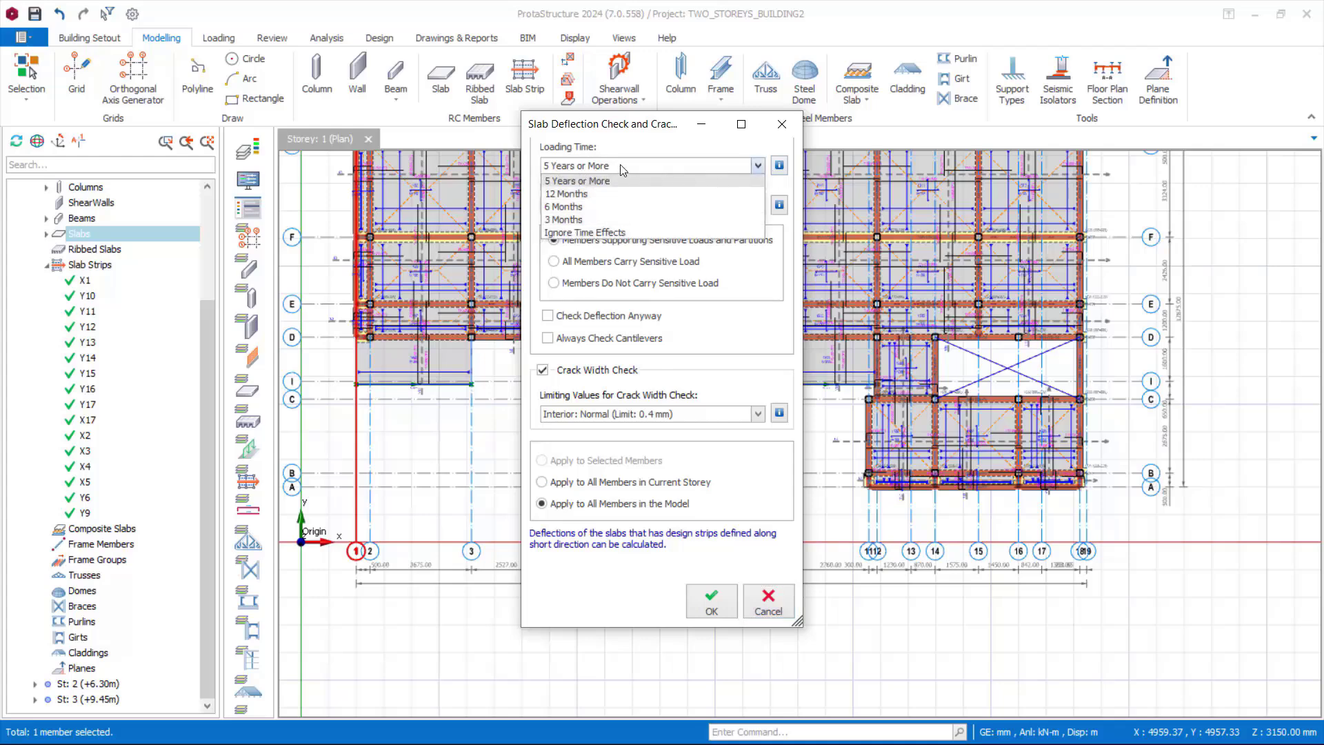
click(660, 165)
click(693, 168)
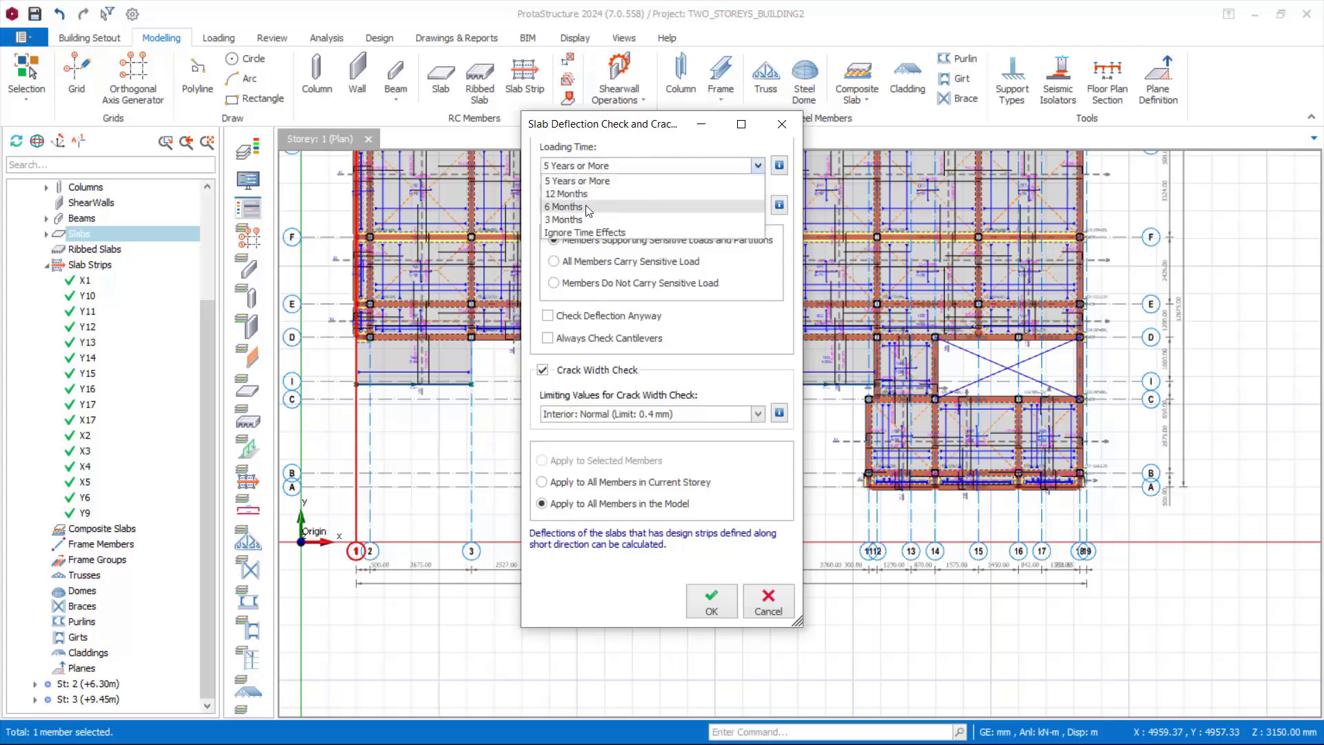
click(584, 180)
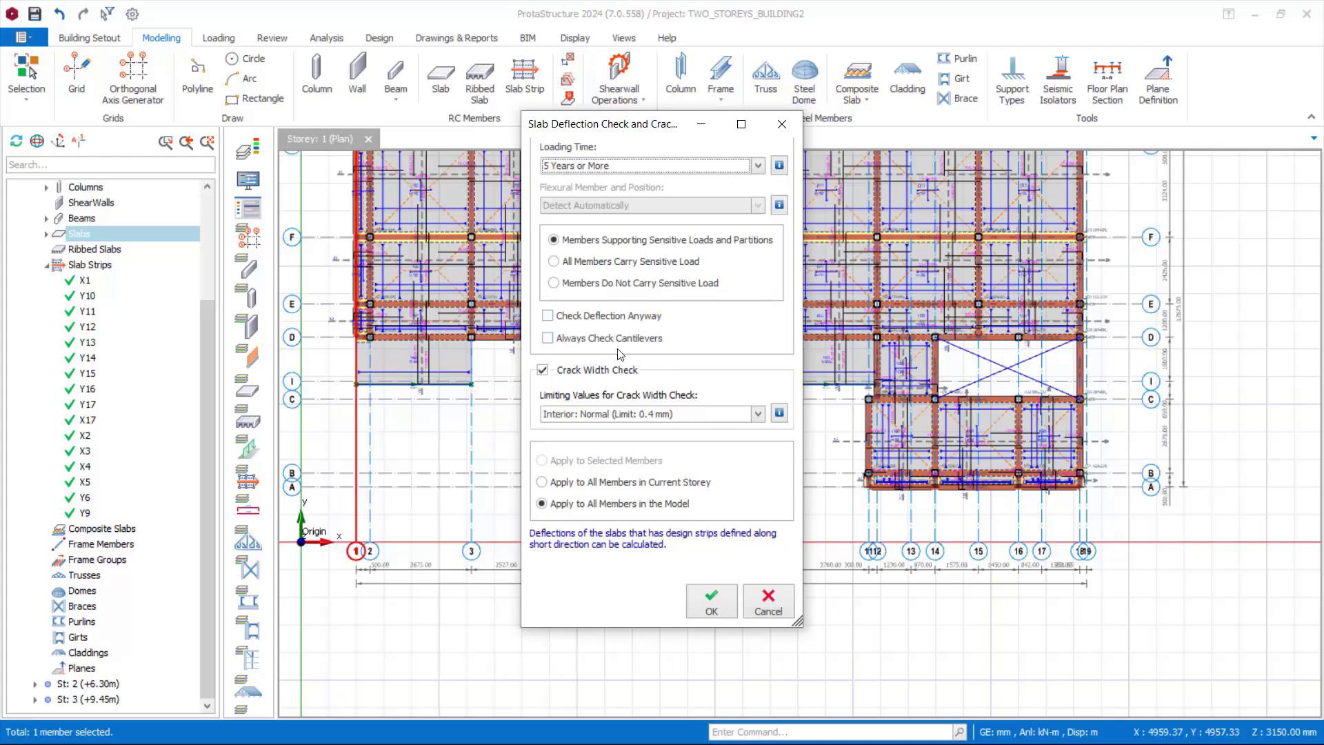
click(549, 316)
click(549, 338)
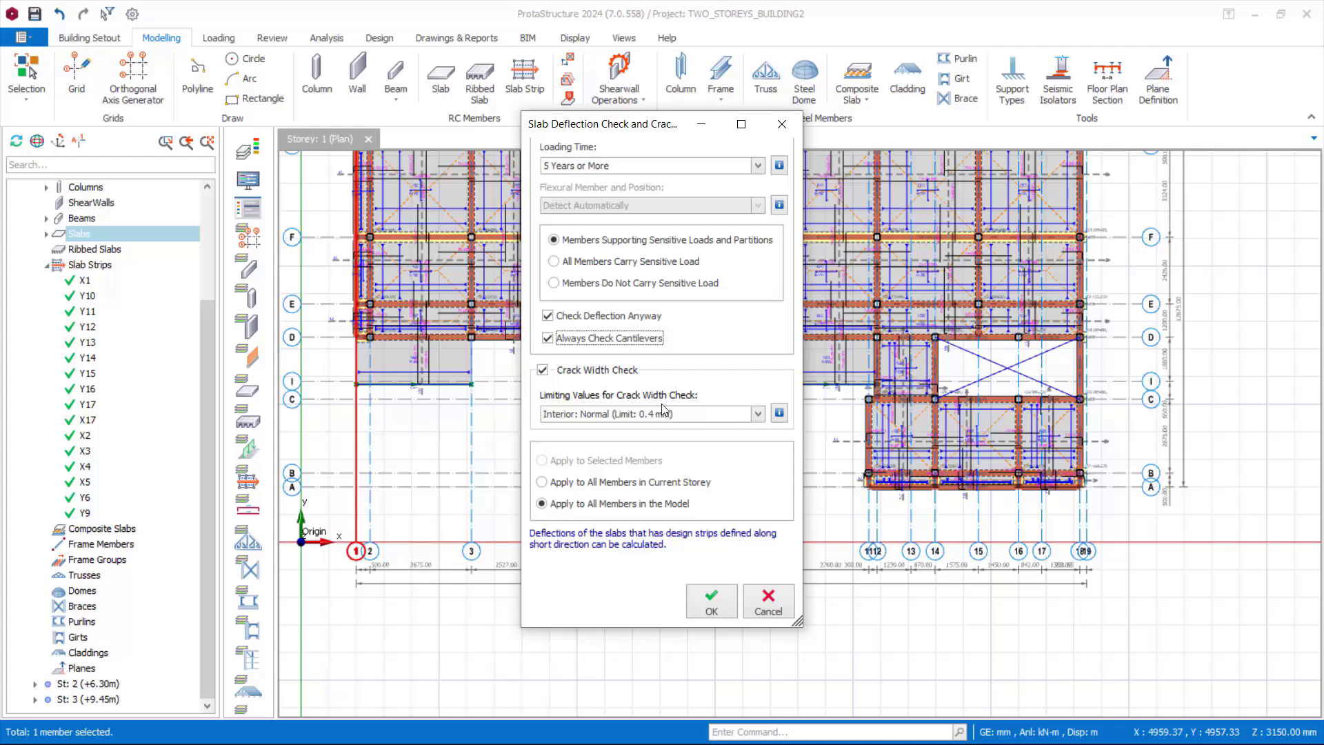
Run the check for all members in the current storey with the crack width limit Interior: Normal (Limit: 0.4 mm)
click(701, 422)
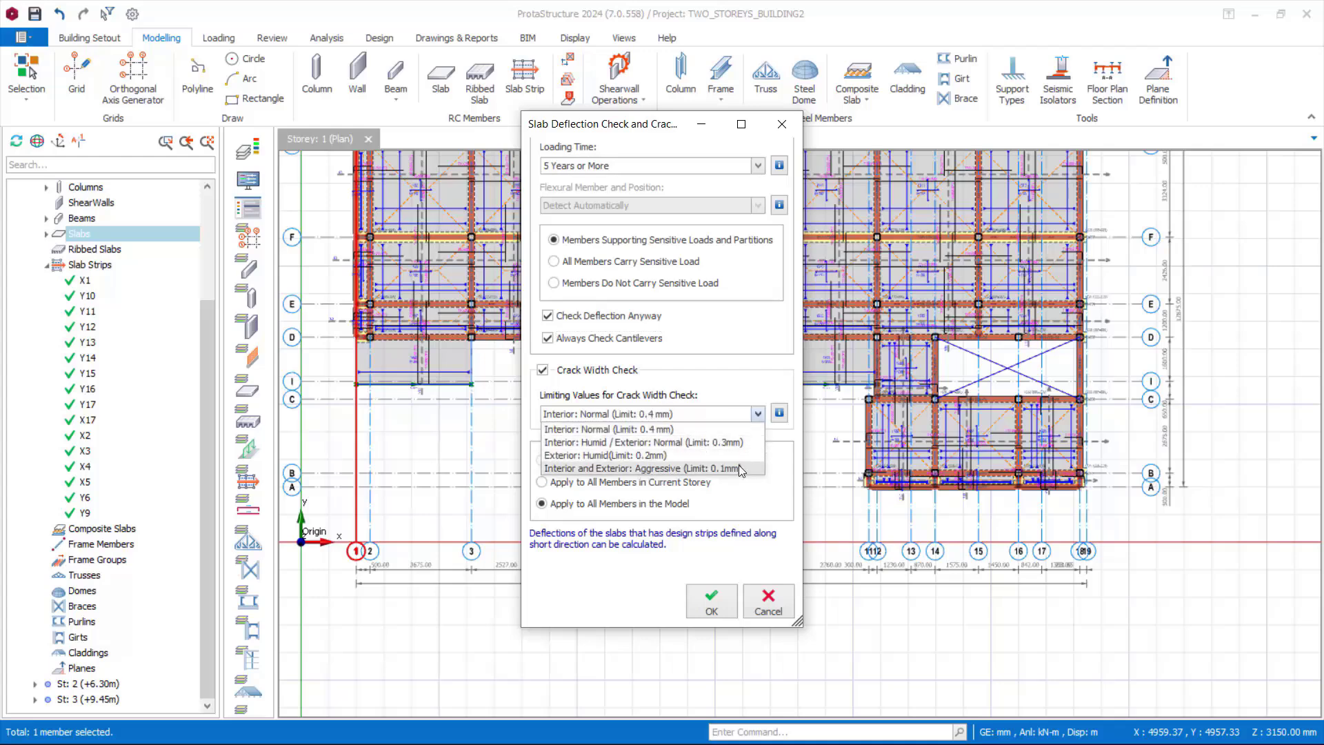
click(642, 430)
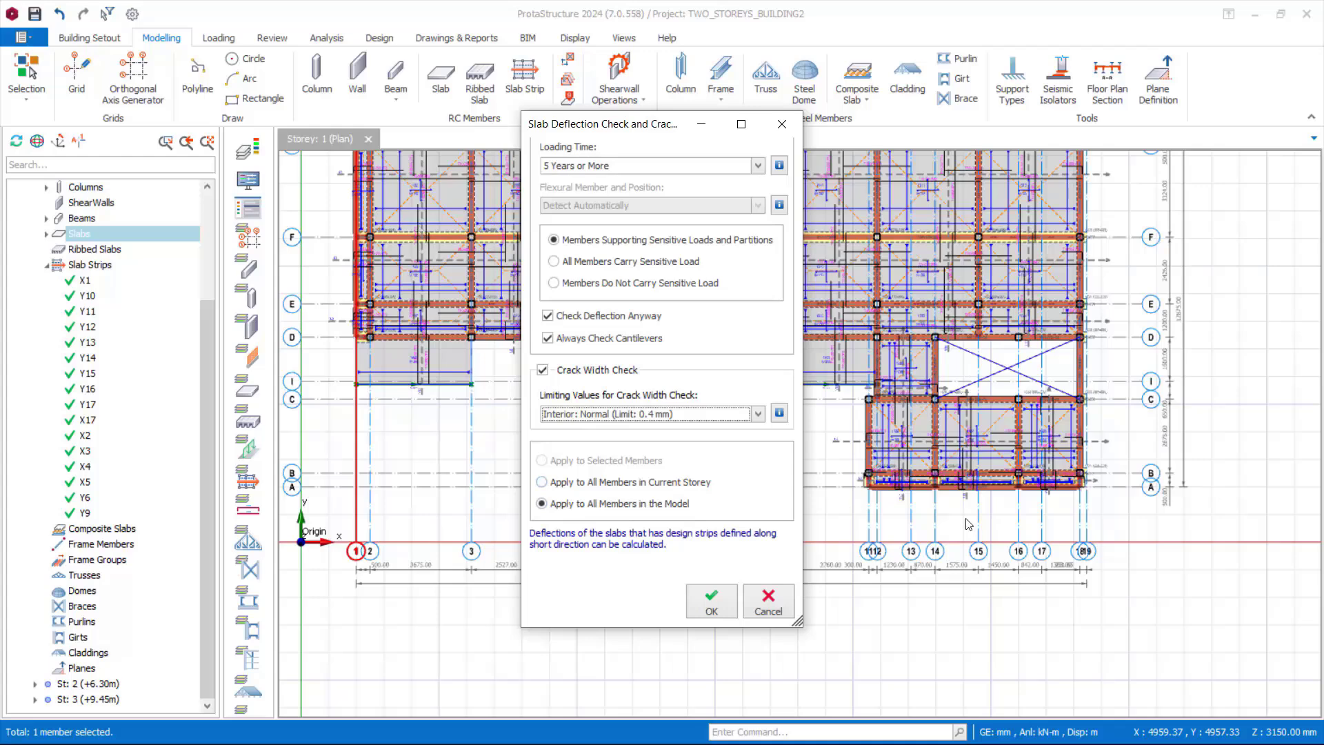
click(542, 482)
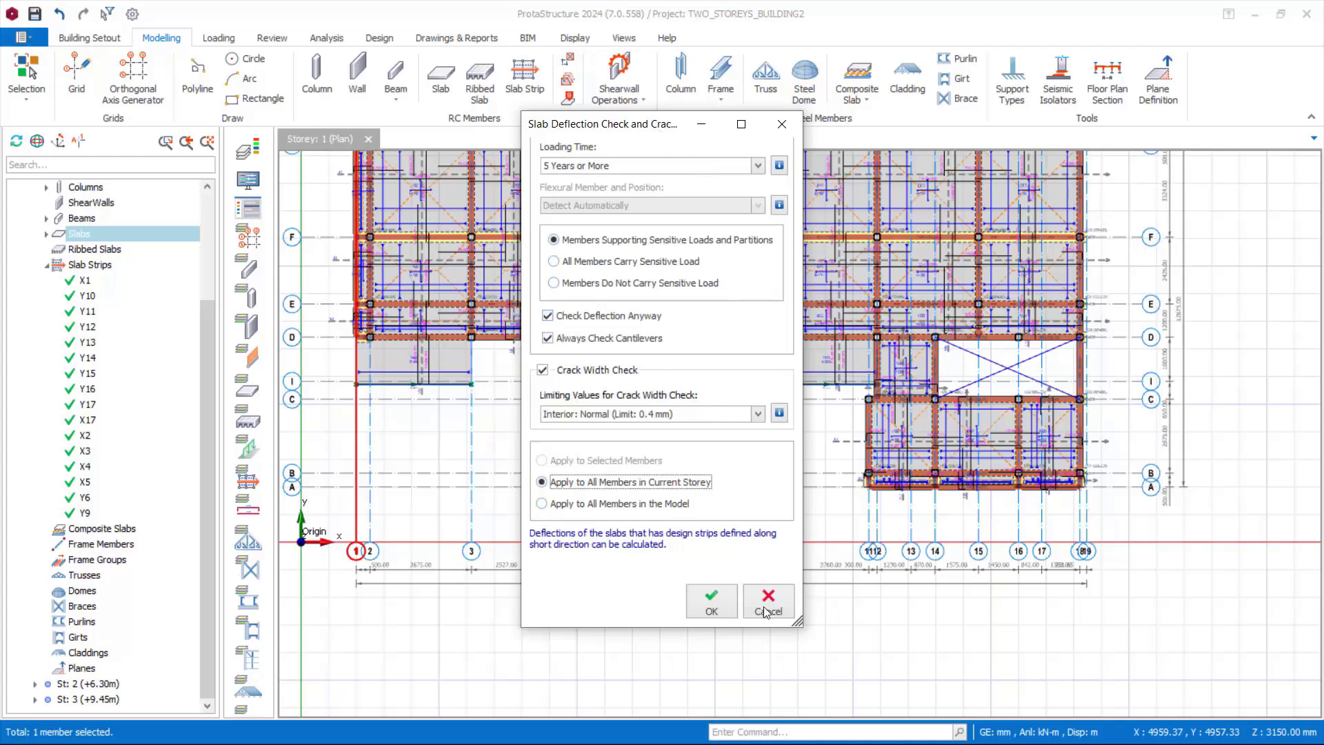
click(720, 600)
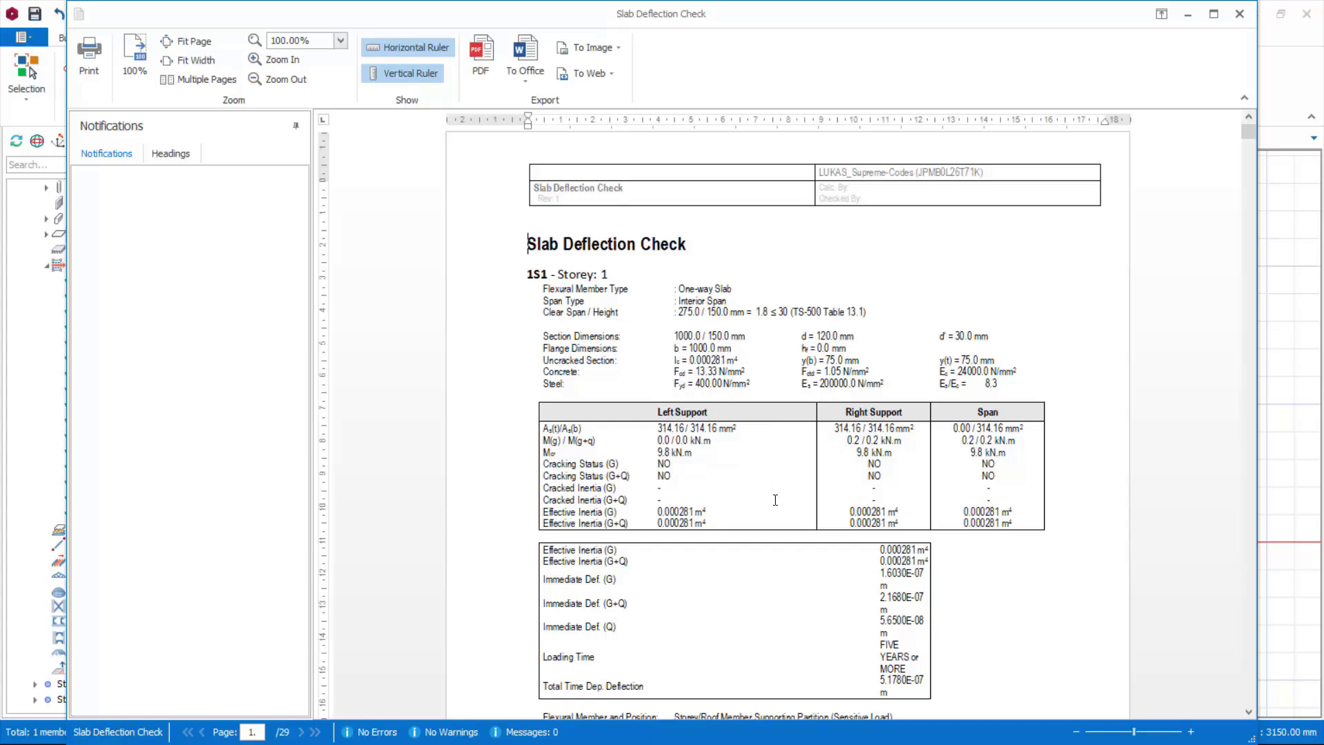
Review the deflection and crack width checks of the first storey 1 slabs in the Slab Deflection Check report, then close it
scroll(581, 382, down, 2)
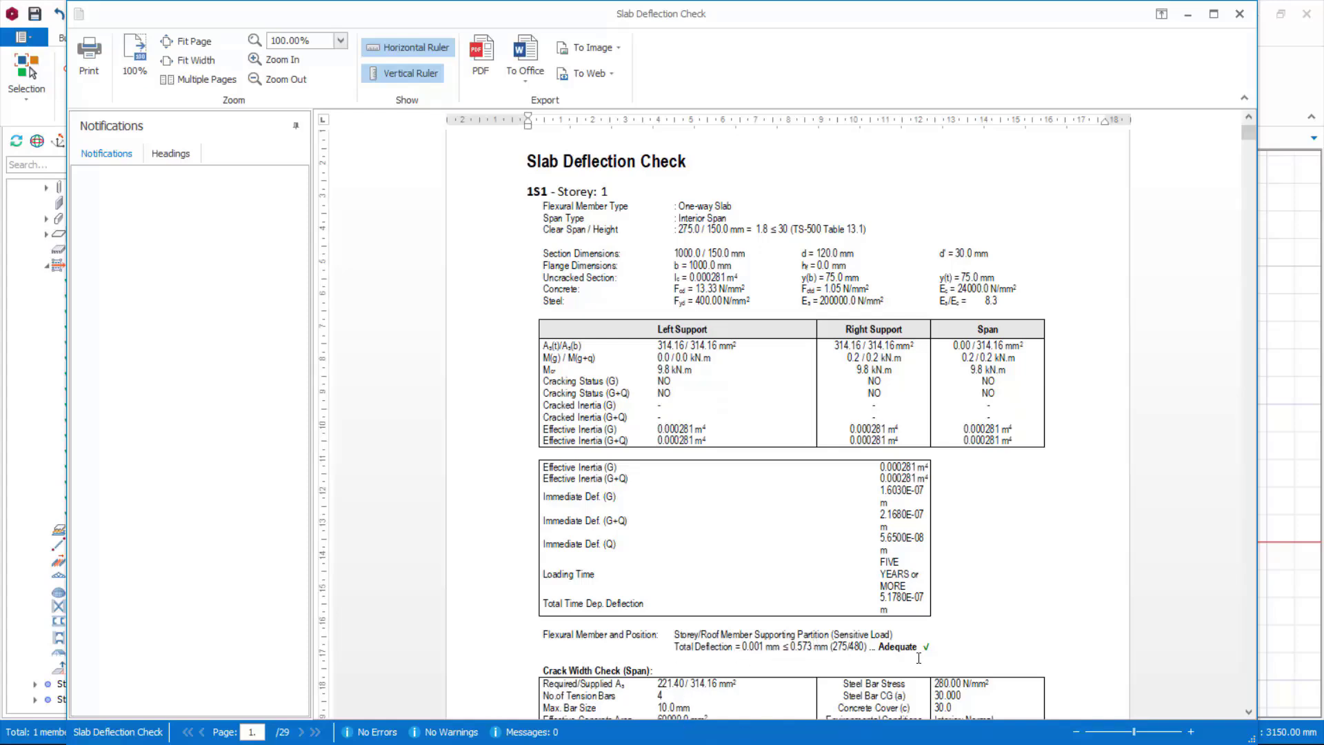
scroll(916, 655, down, 2)
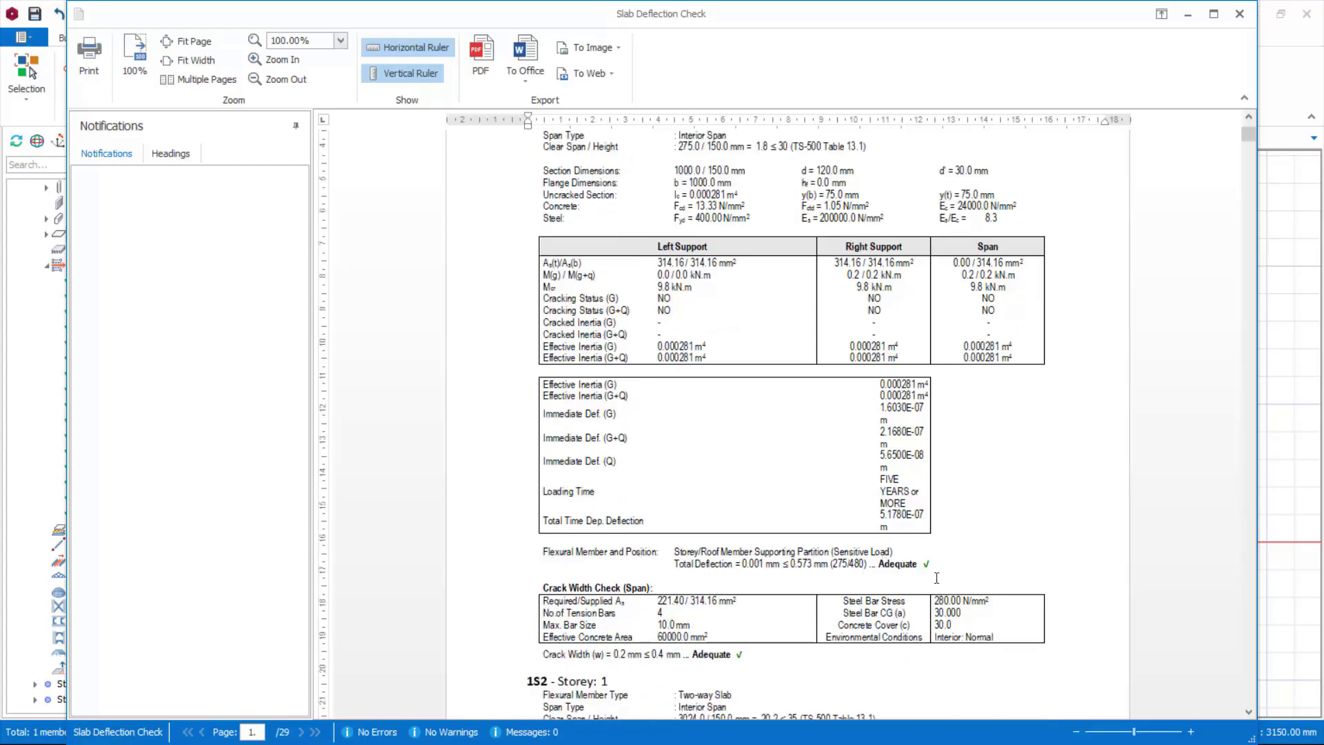
scroll(755, 551, down, 2)
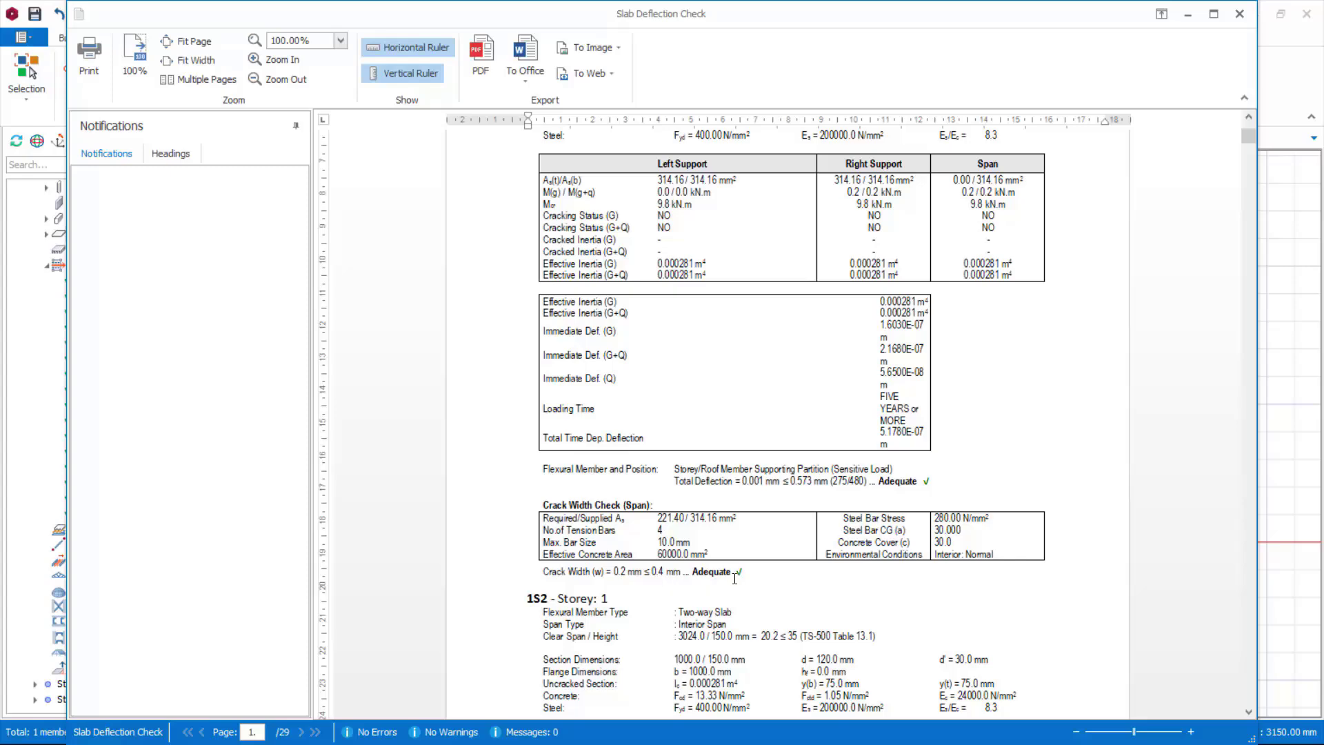
scroll(734, 578, down, 5)
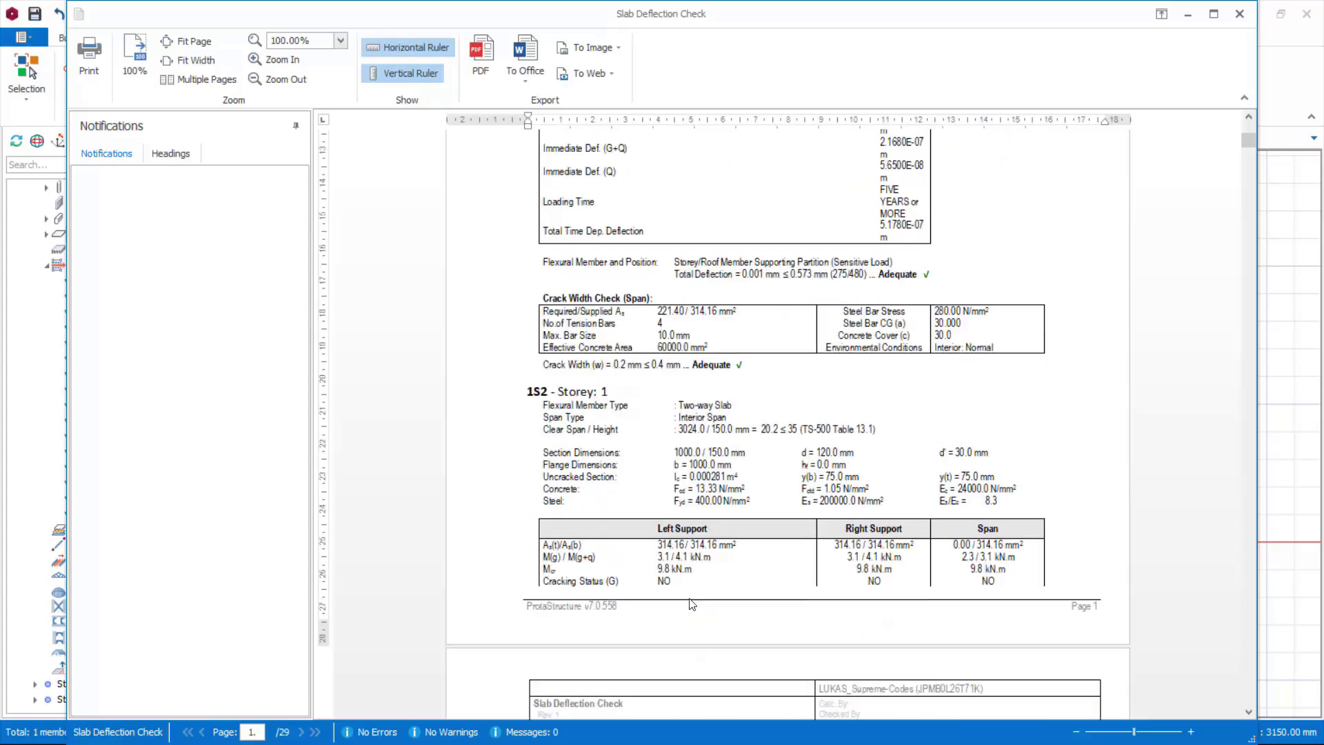
scroll(661, 600, down, 4)
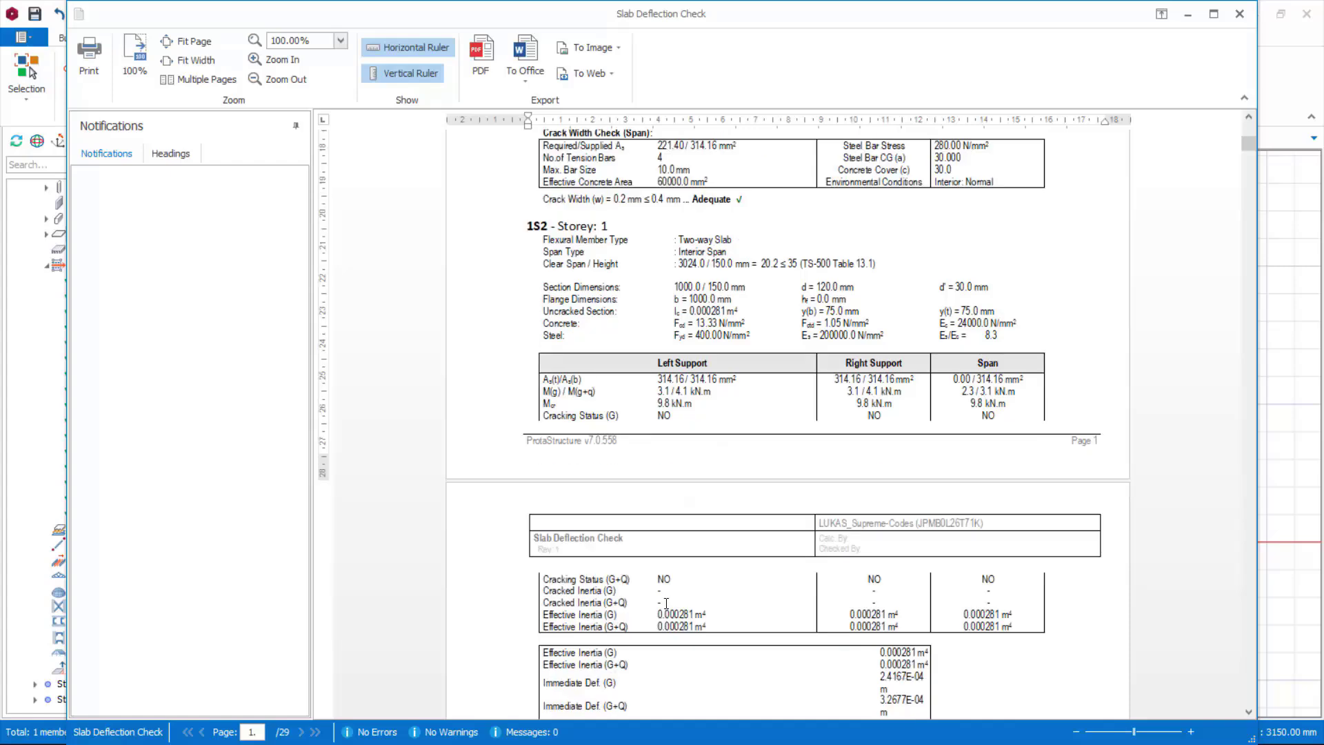
scroll(669, 598, down, 1)
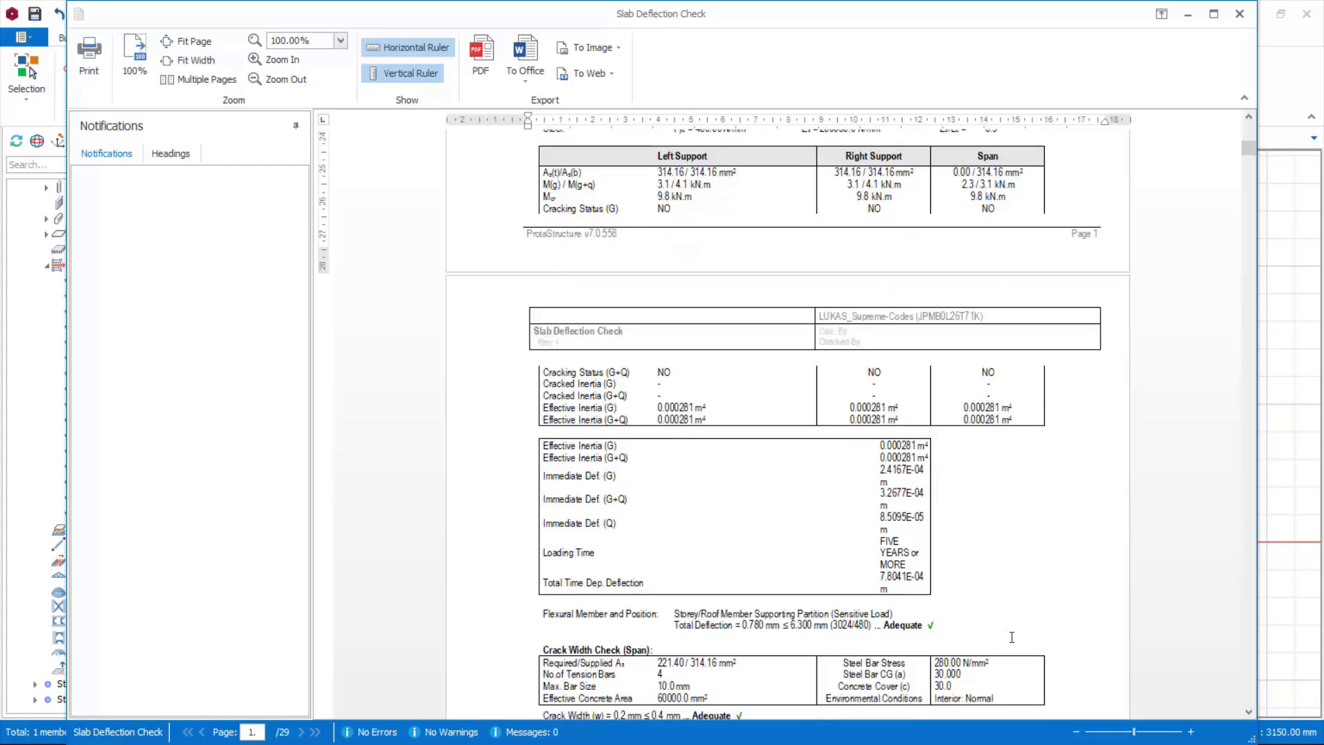
scroll(814, 645, down, 2)
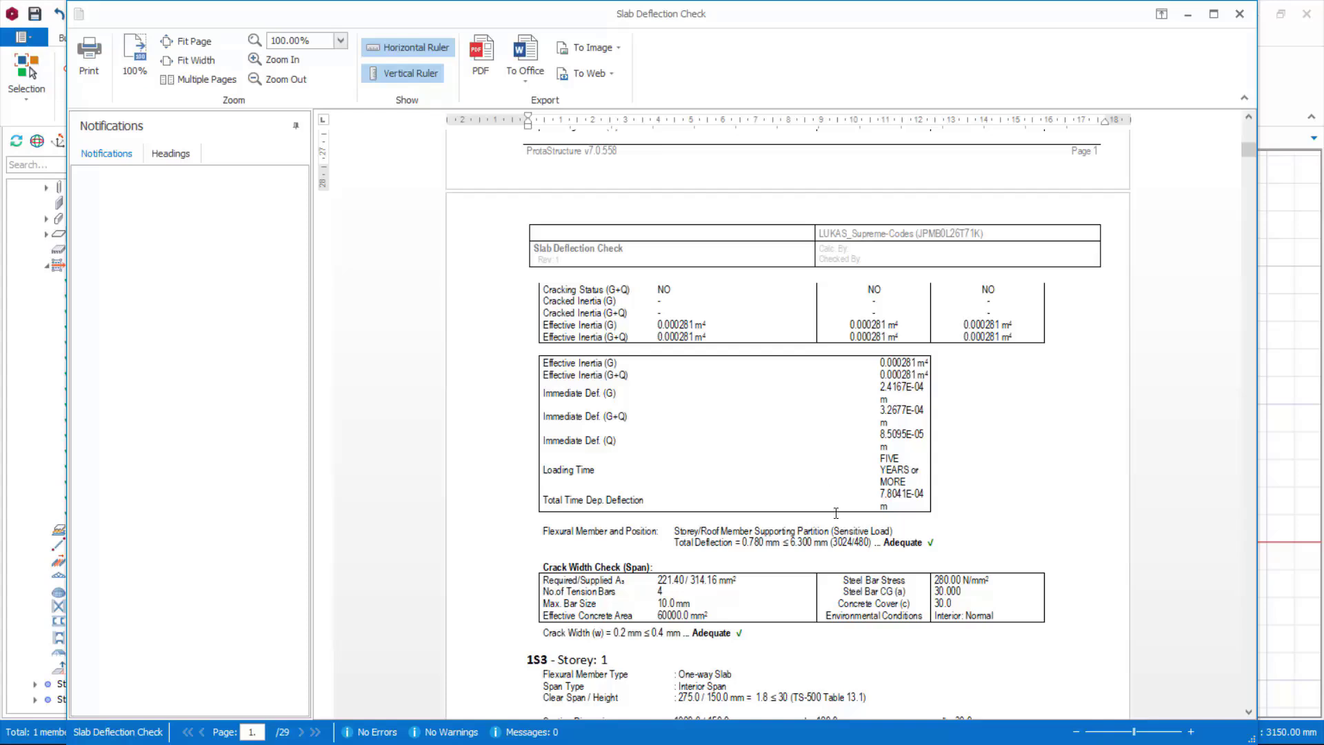
scroll(840, 529, down, 1)
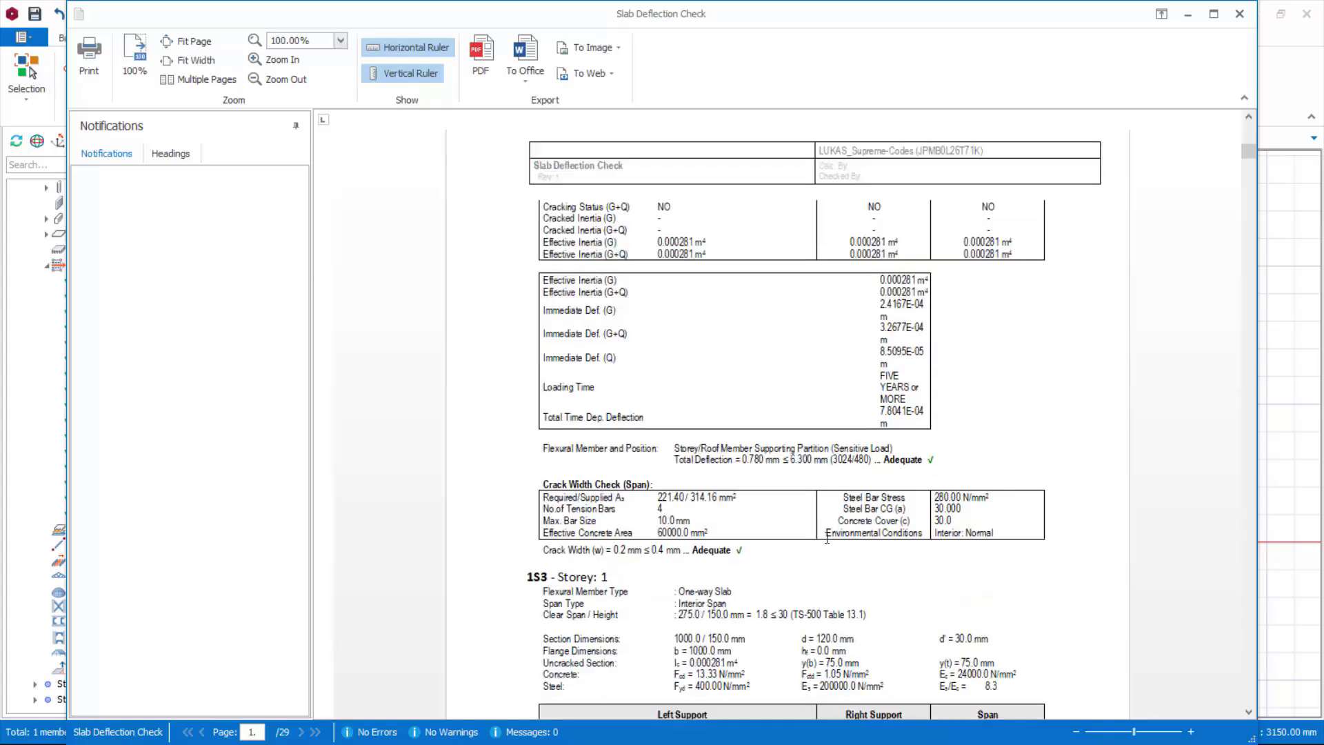
scroll(826, 535, down, 2)
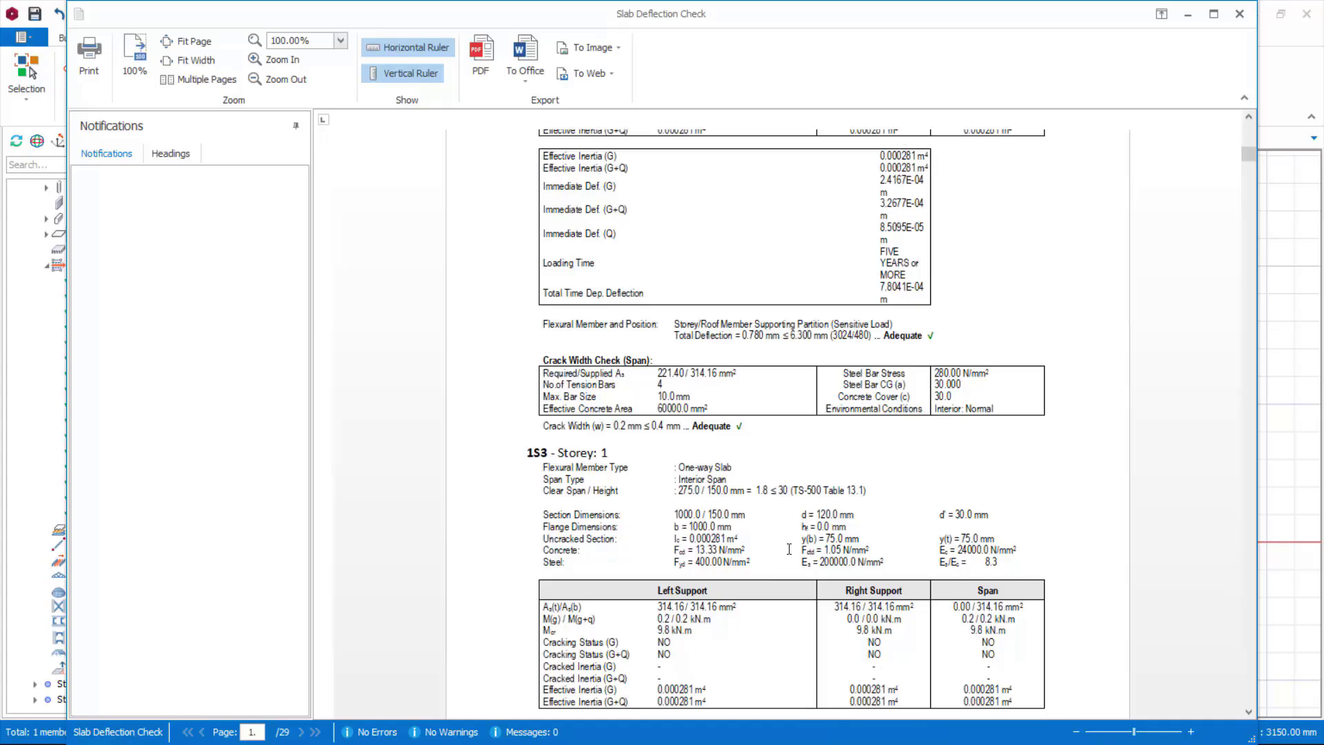
scroll(779, 552, down, 3)
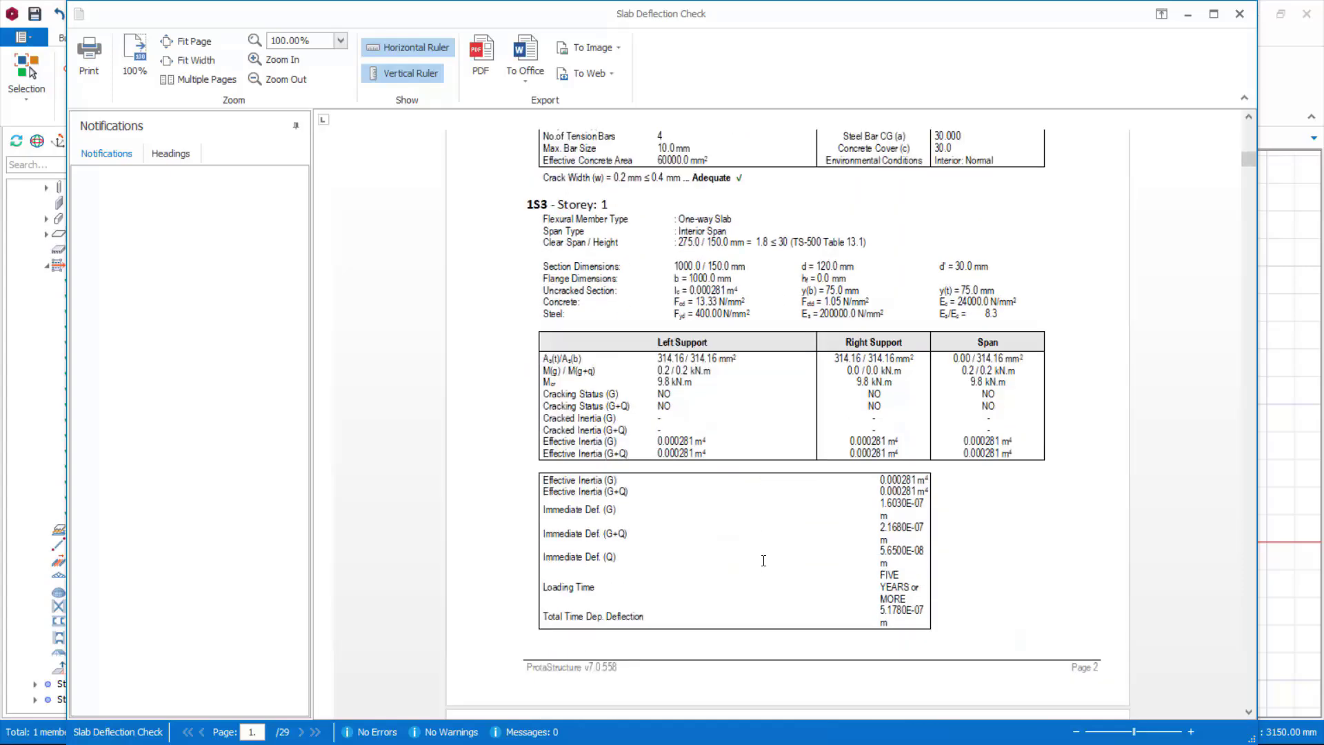
scroll(763, 561, down, 1)
scroll(763, 560, down, 5)
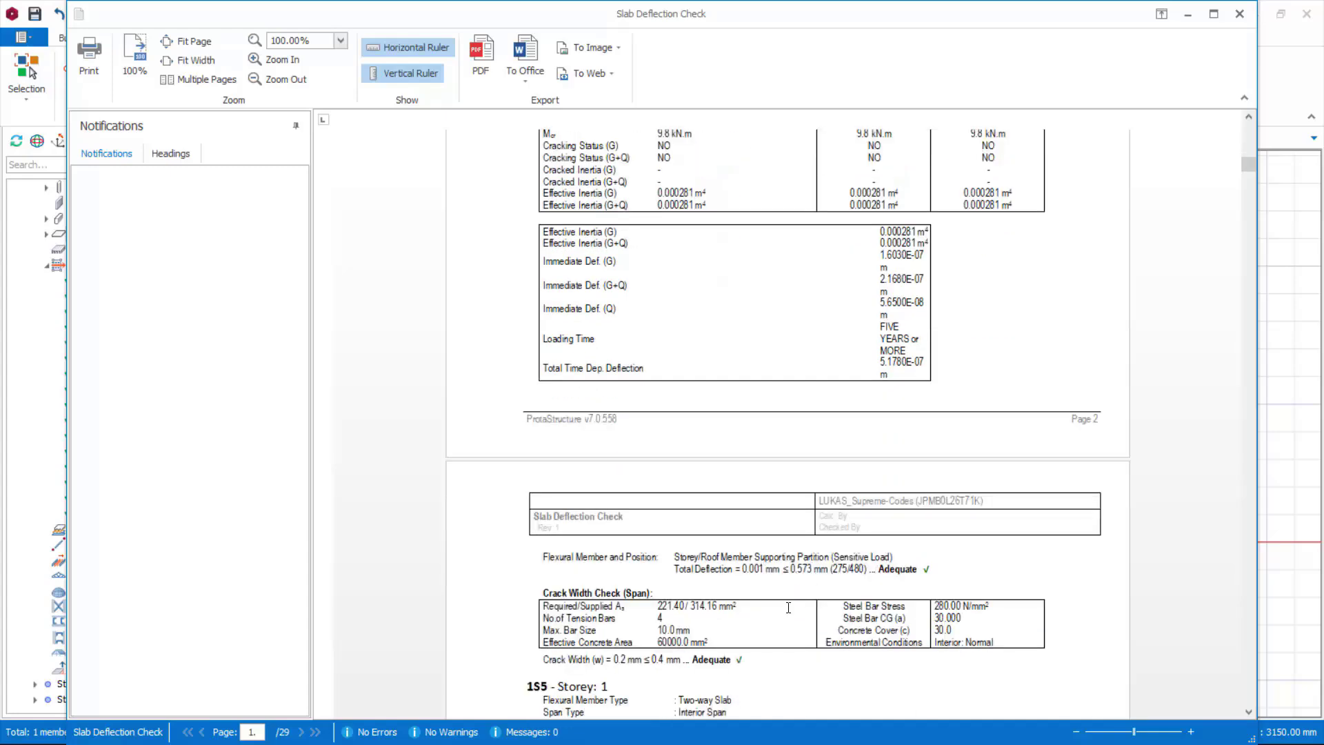
scroll(743, 662, down, 3)
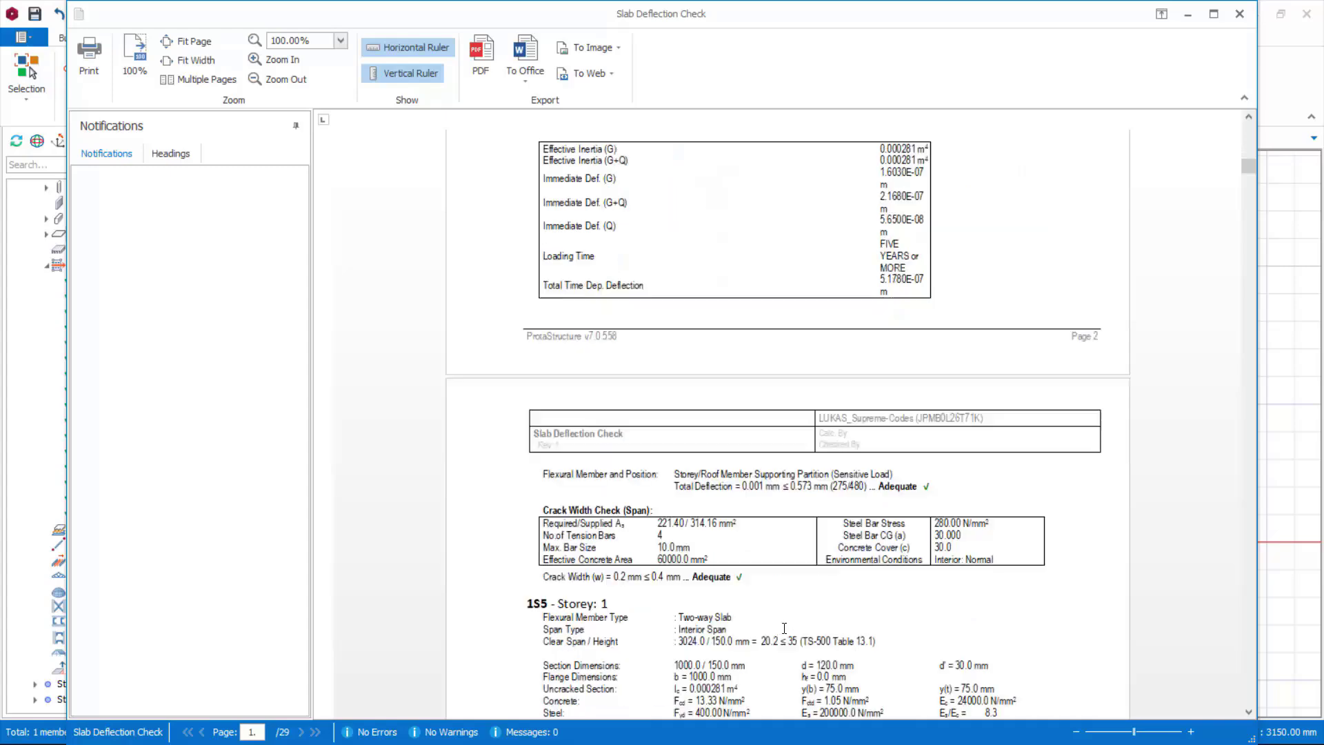
scroll(784, 633, up, 2)
scroll(783, 633, up, 15)
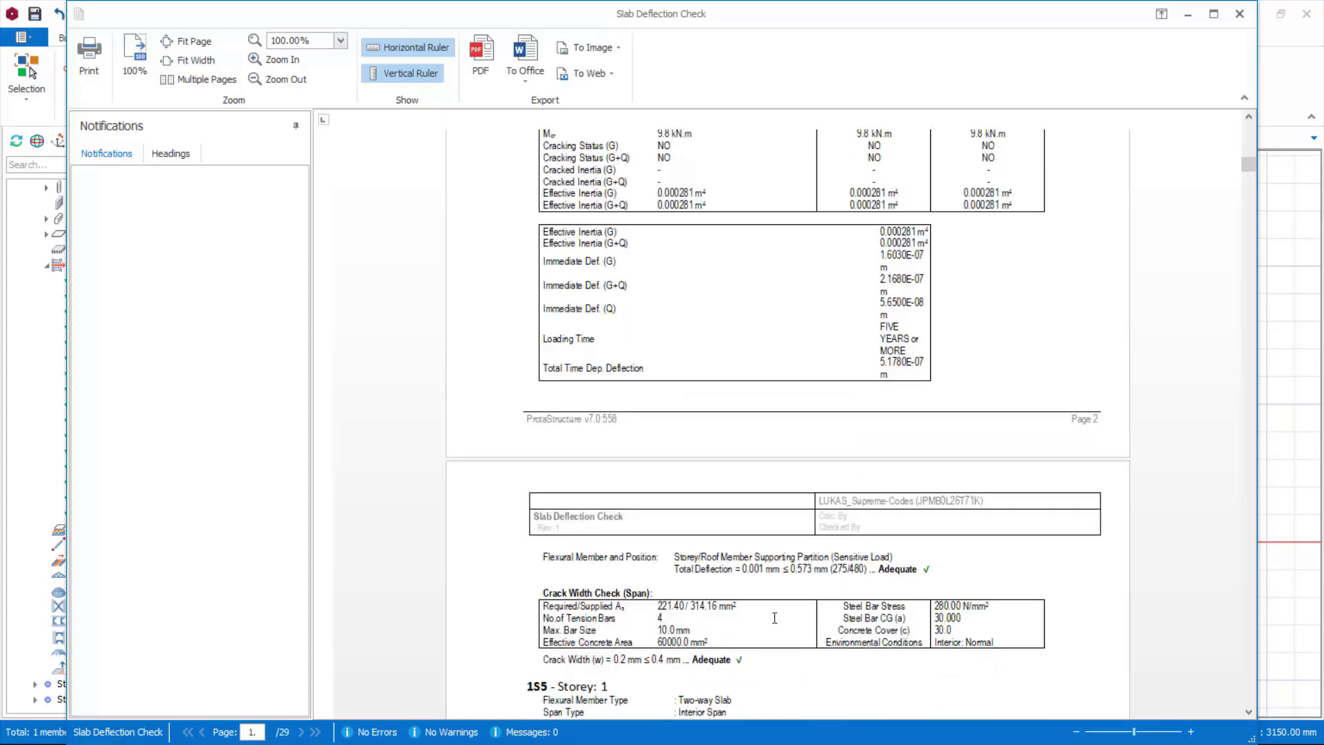
scroll(769, 610, up, 5)
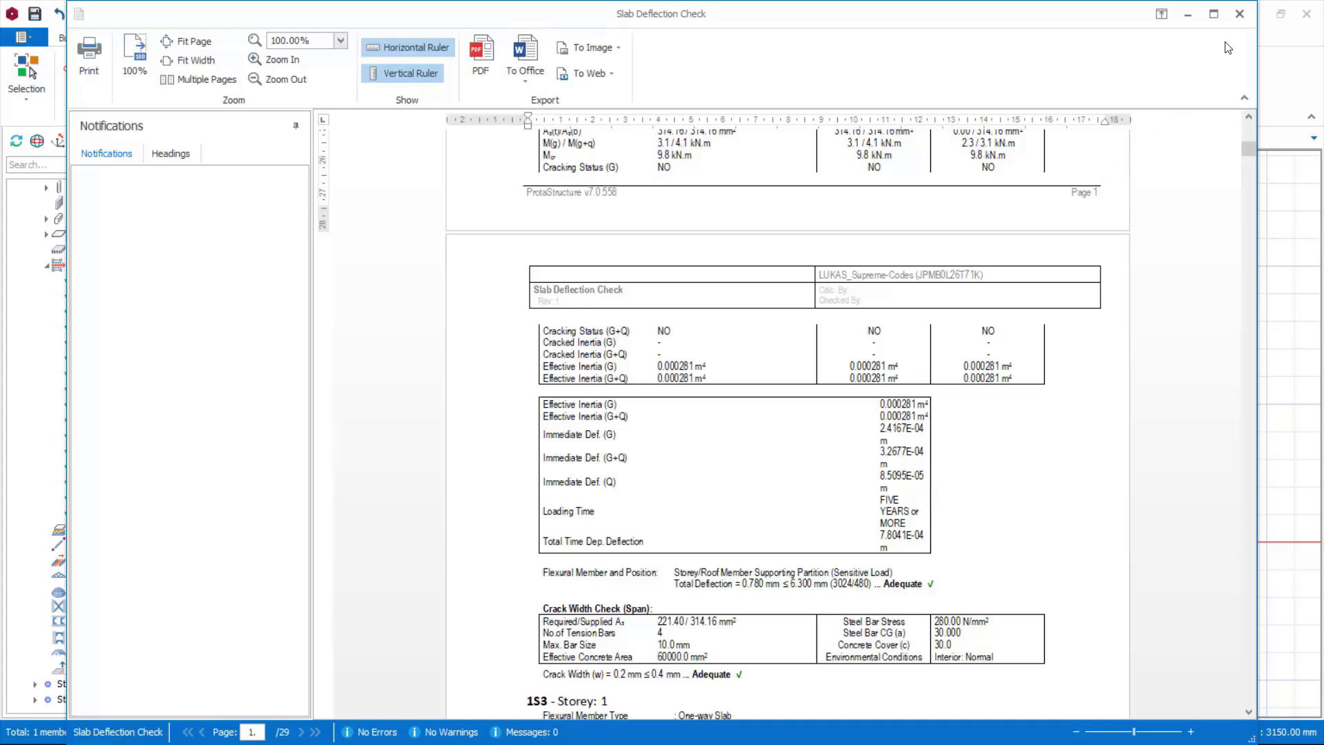
click(1238, 13)
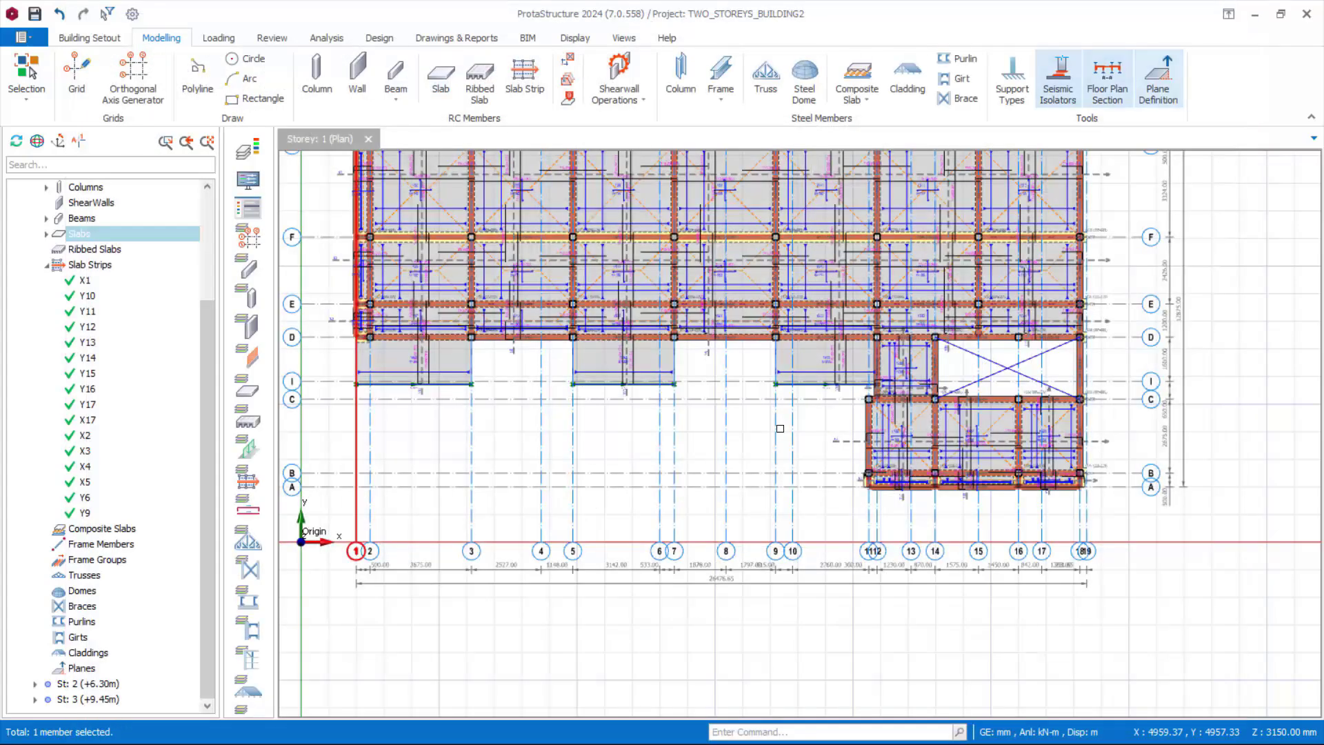
Look over the whole storey 1 plan and save the project
scroll(756, 481, down, 3)
scroll(691, 217, up, 1)
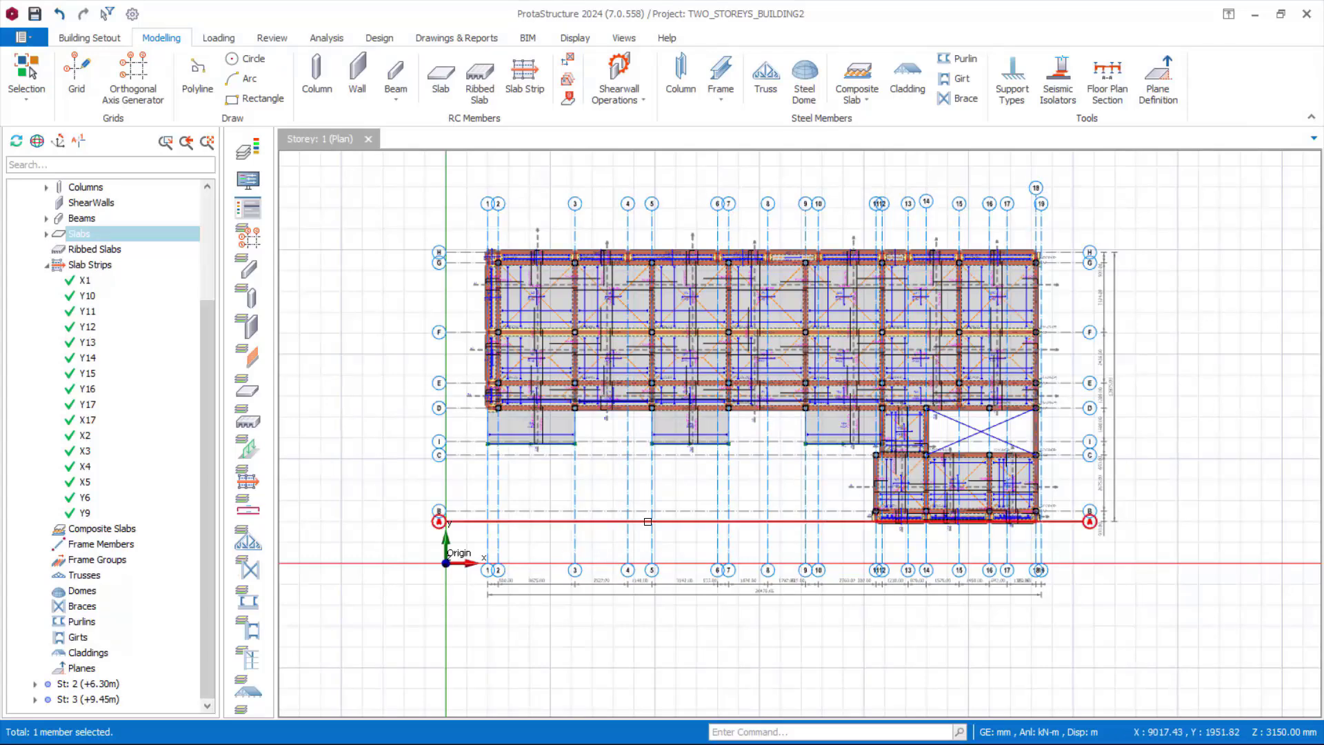
mouse_move(649, 521)
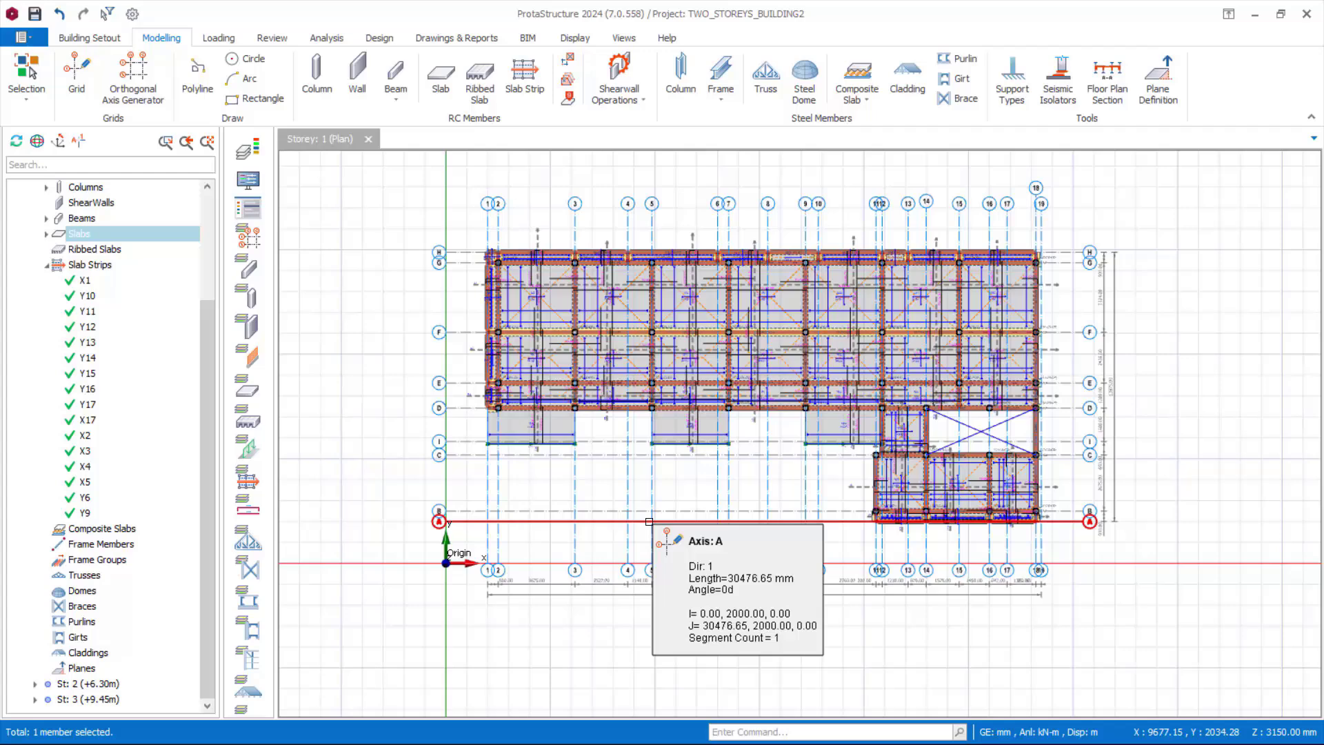
scroll(644, 466, up, 2)
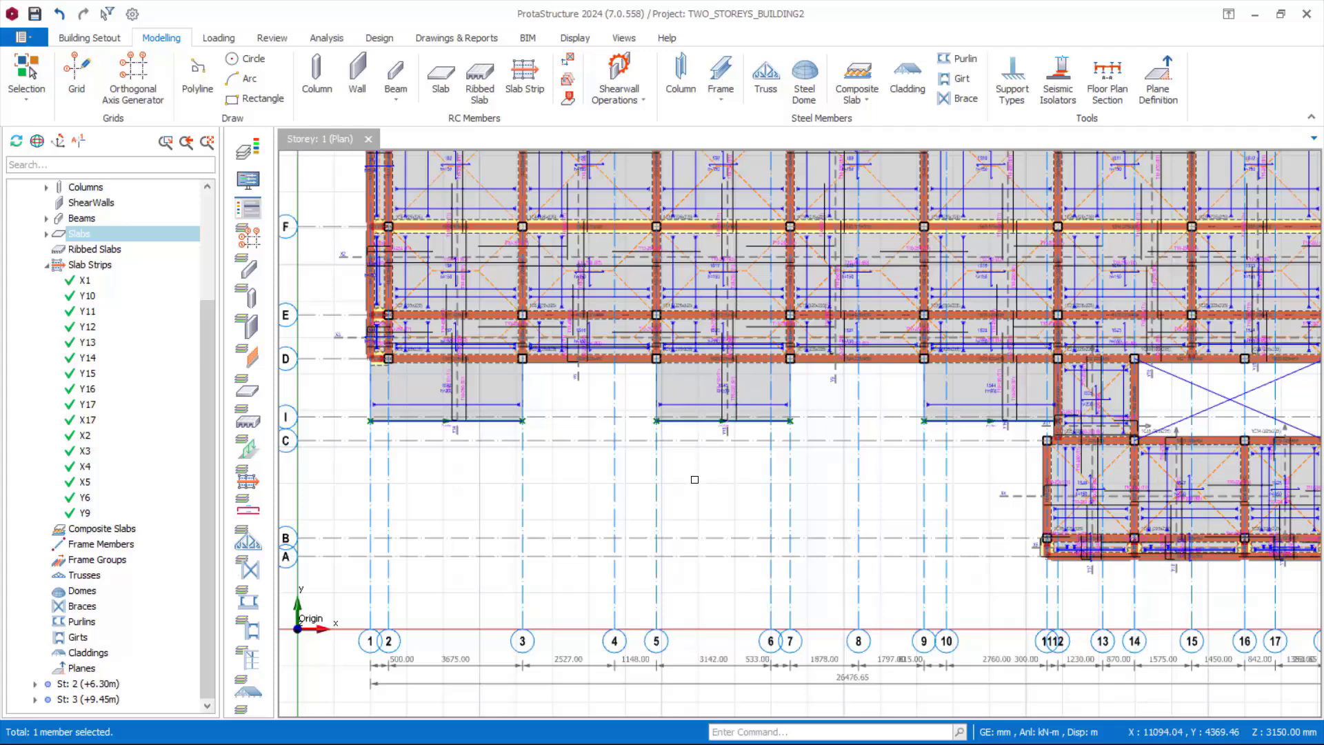
scroll(693, 513, down, 3)
scroll(776, 400, up, 2)
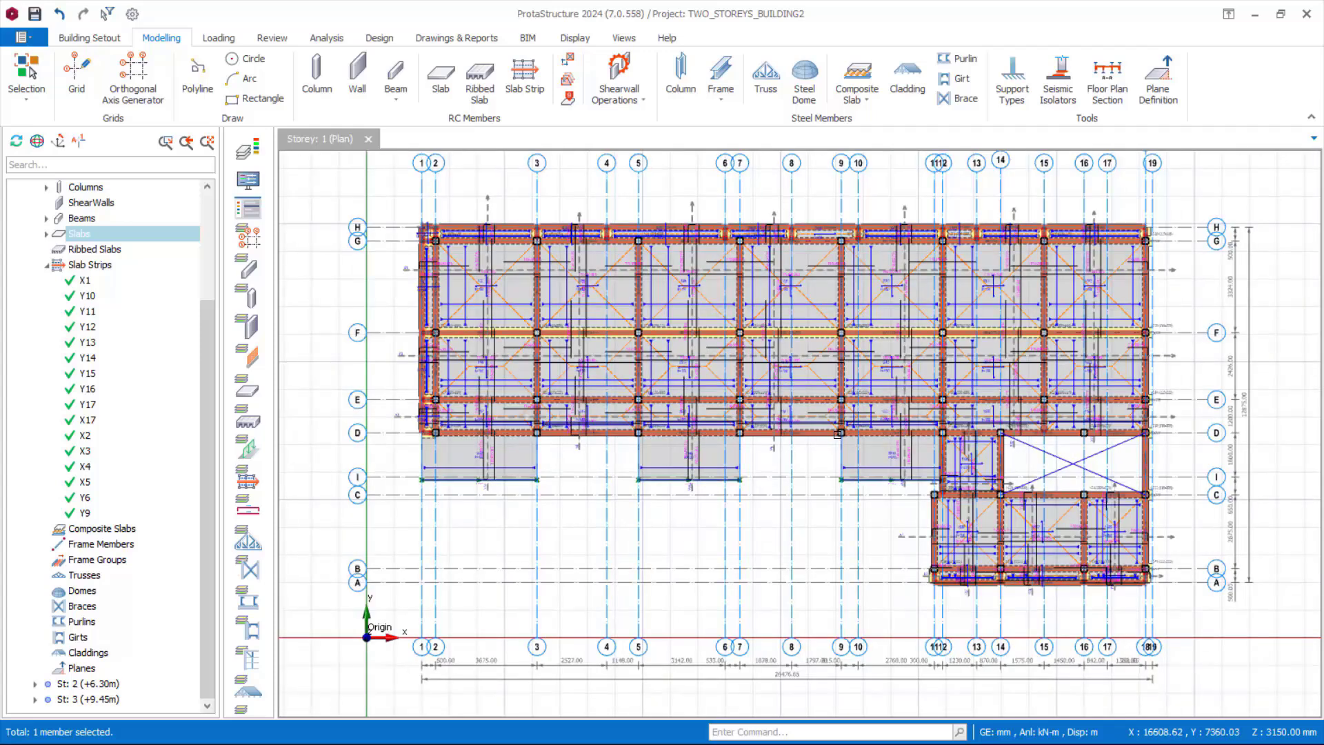
mouse_move(813, 436)
click(34, 14)
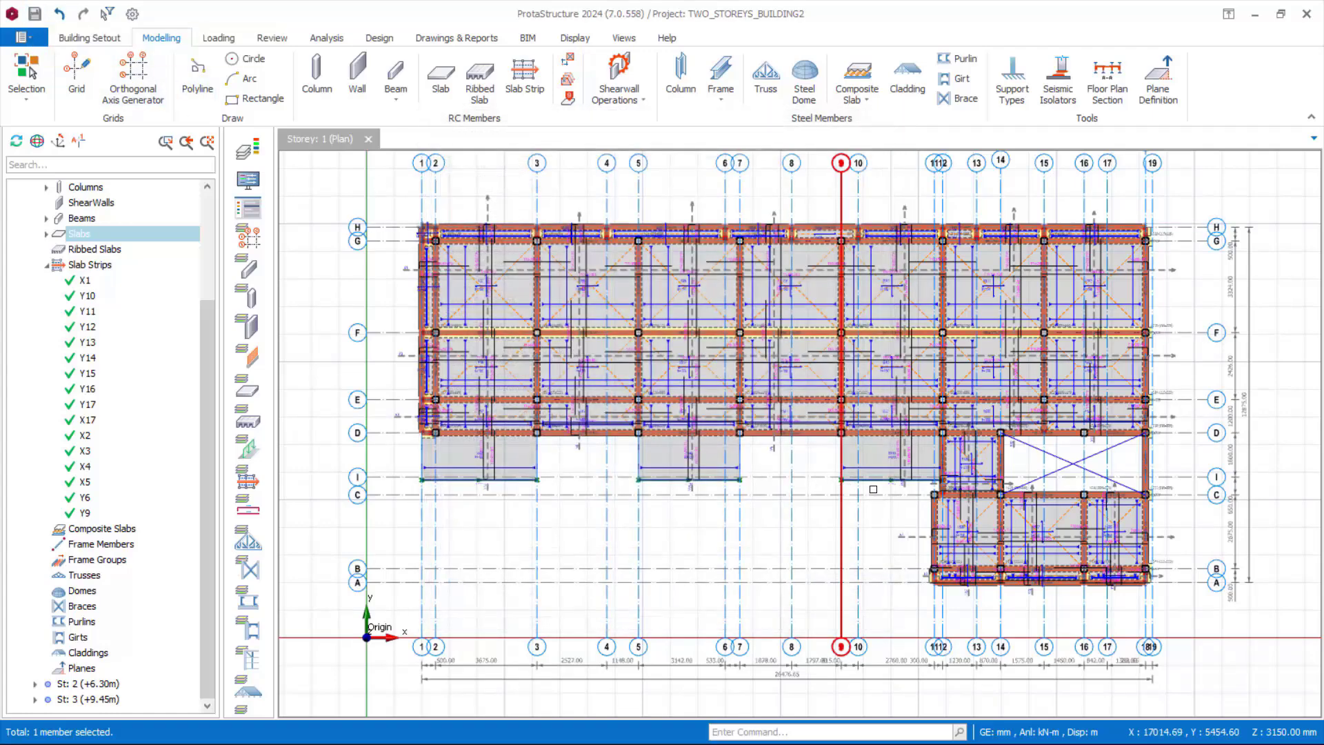
Examine the top and bottom reinforcement labels of slab 1S25 and the neighbouring cantilever slab 1S44 on the storey 1 plan
scroll(835, 487, up, 4)
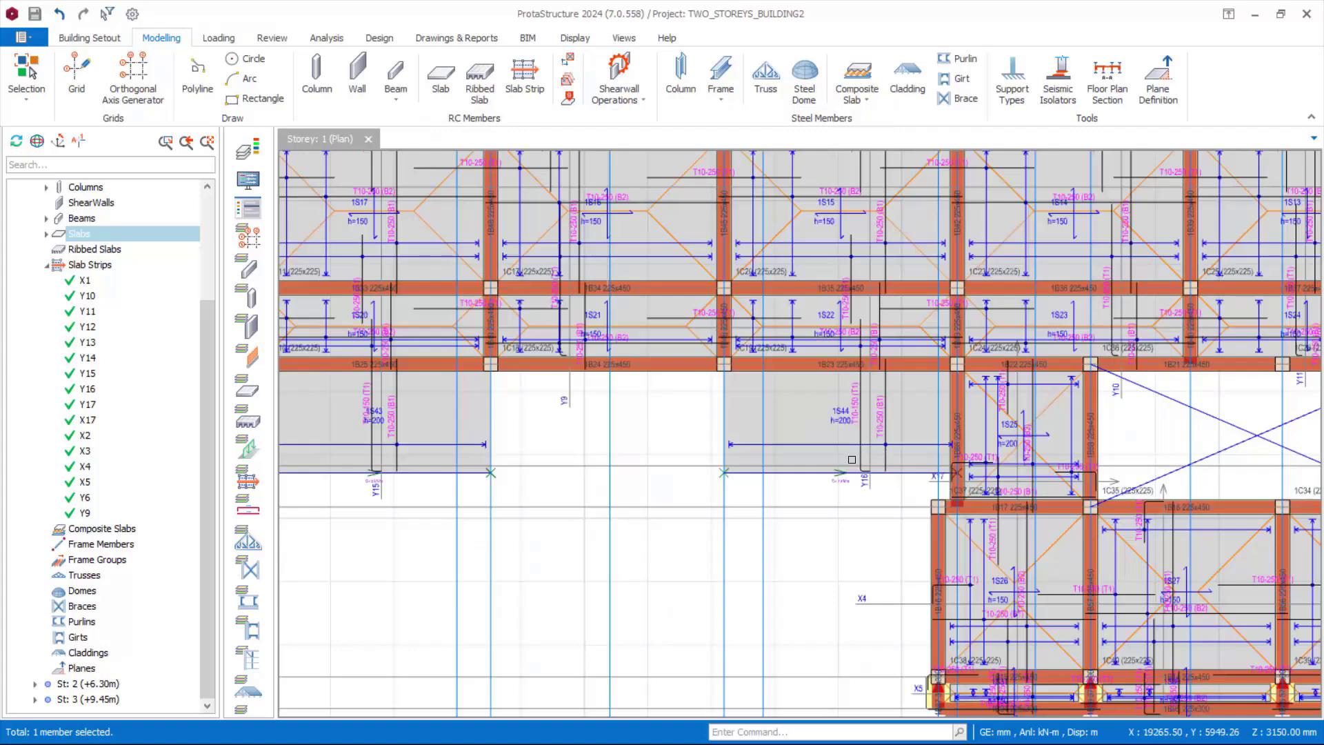
scroll(976, 448, up, 2)
scroll(934, 456, down, 2)
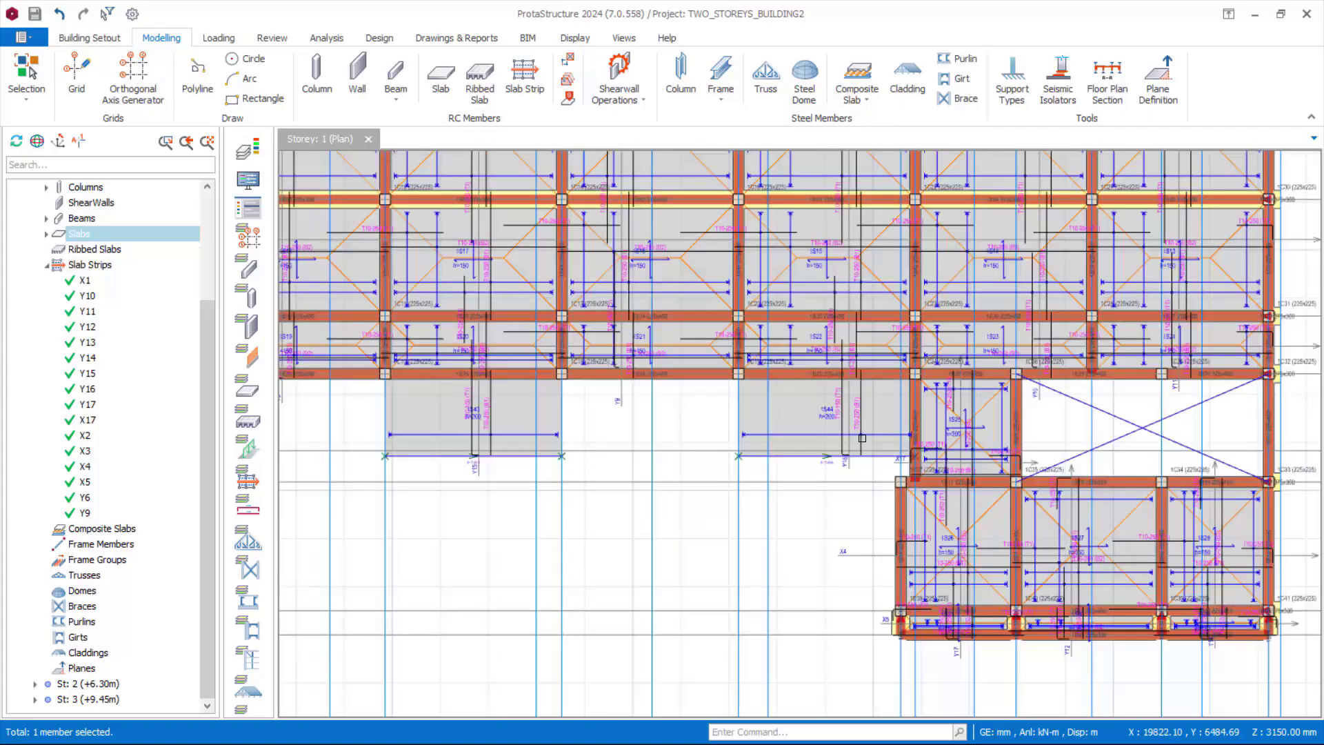
scroll(976, 449, up, 4)
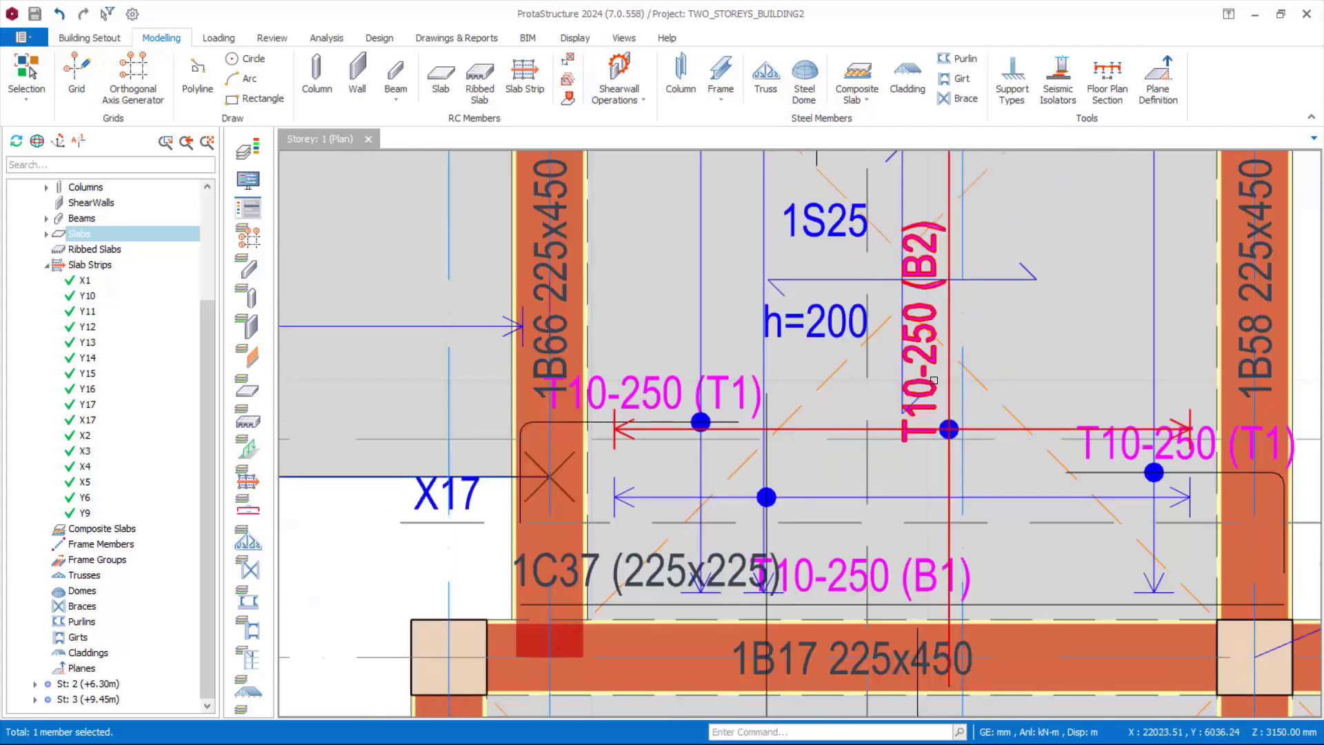
scroll(920, 346, up, 1)
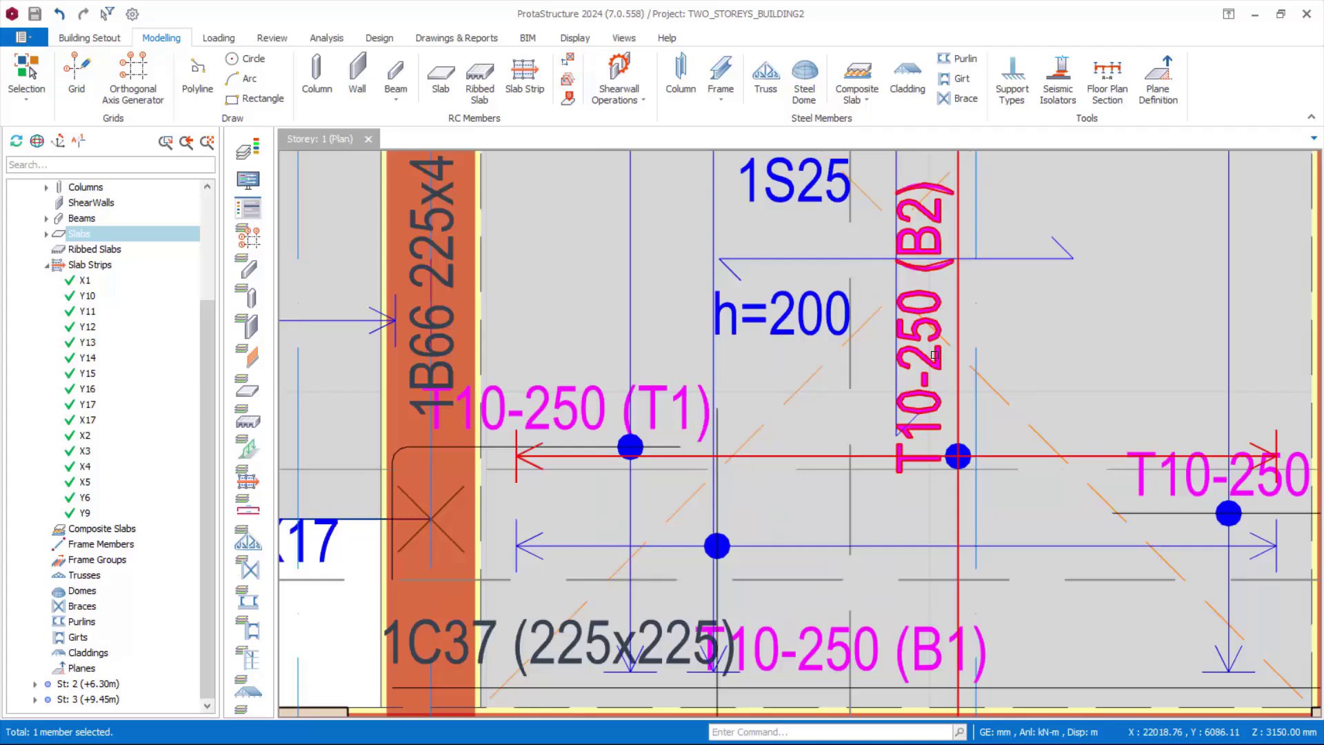
scroll(945, 351, down, 1)
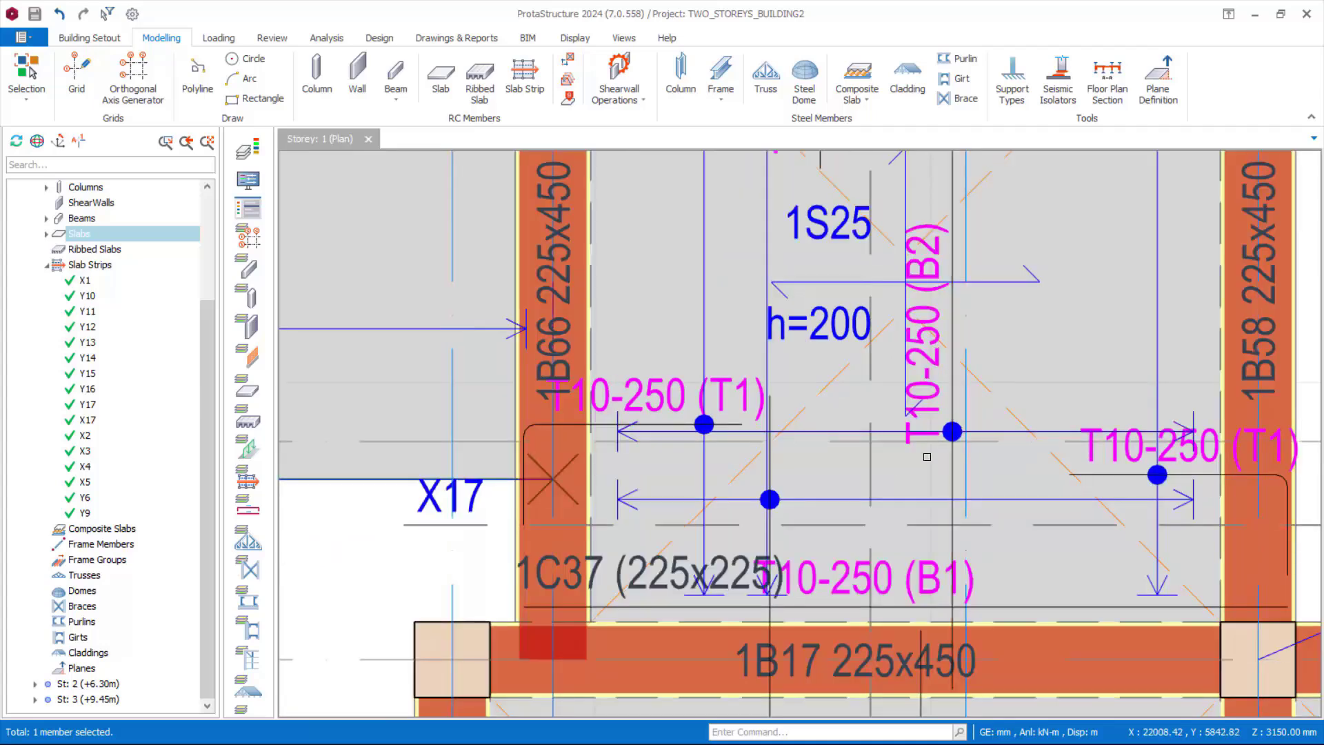
scroll(863, 391, down, 2)
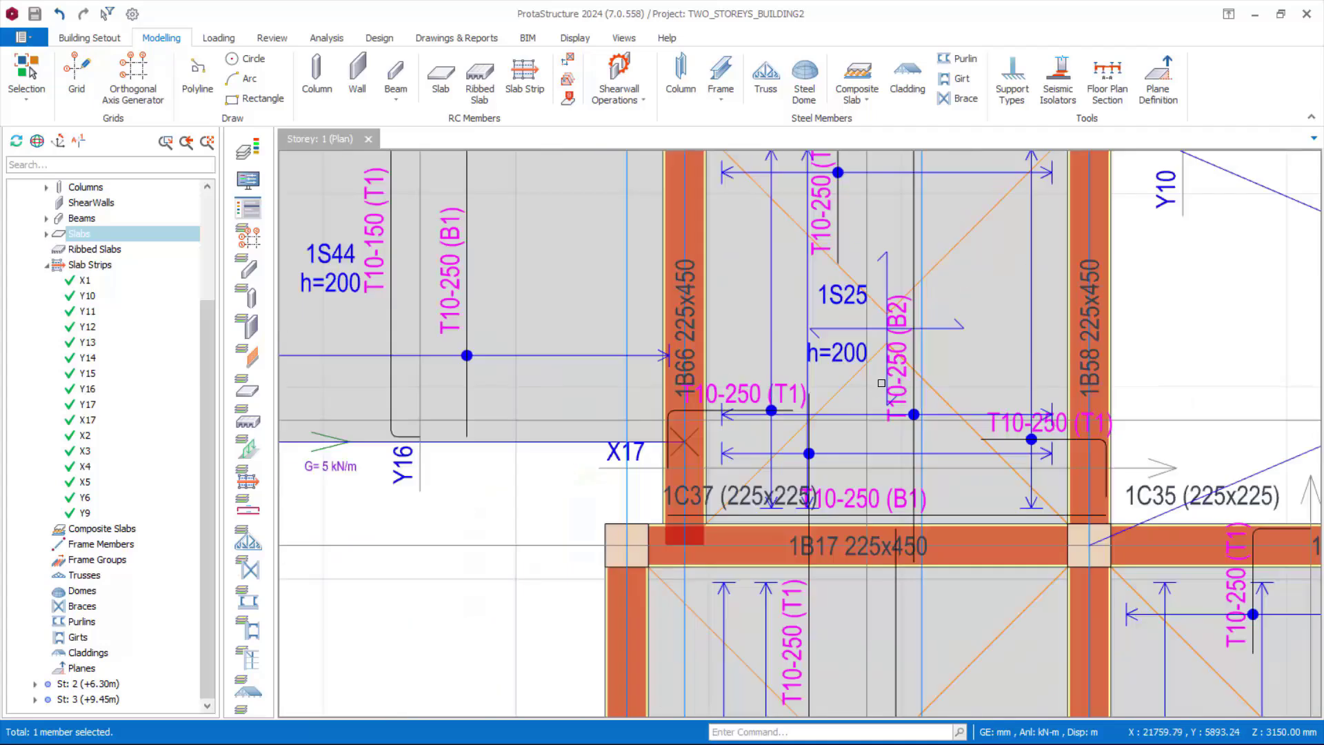
scroll(881, 380, up, 1)
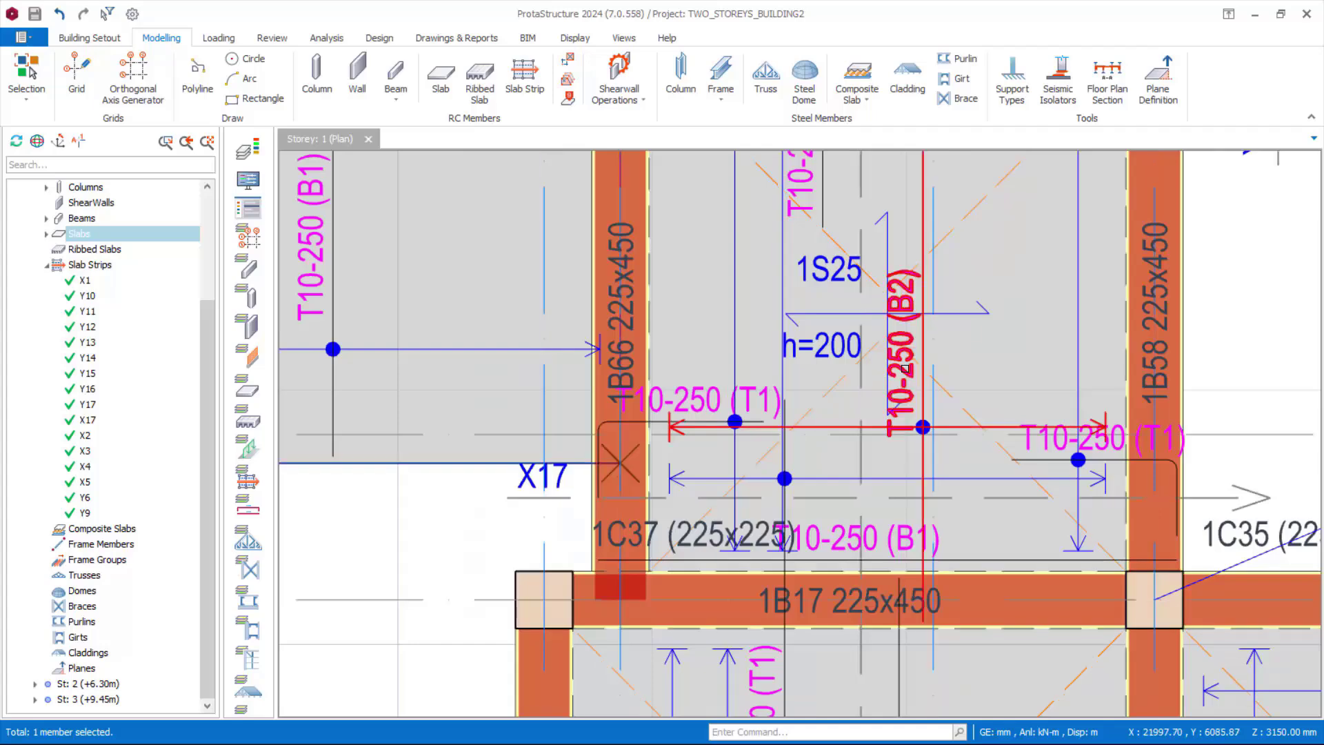
scroll(919, 529, up, 2)
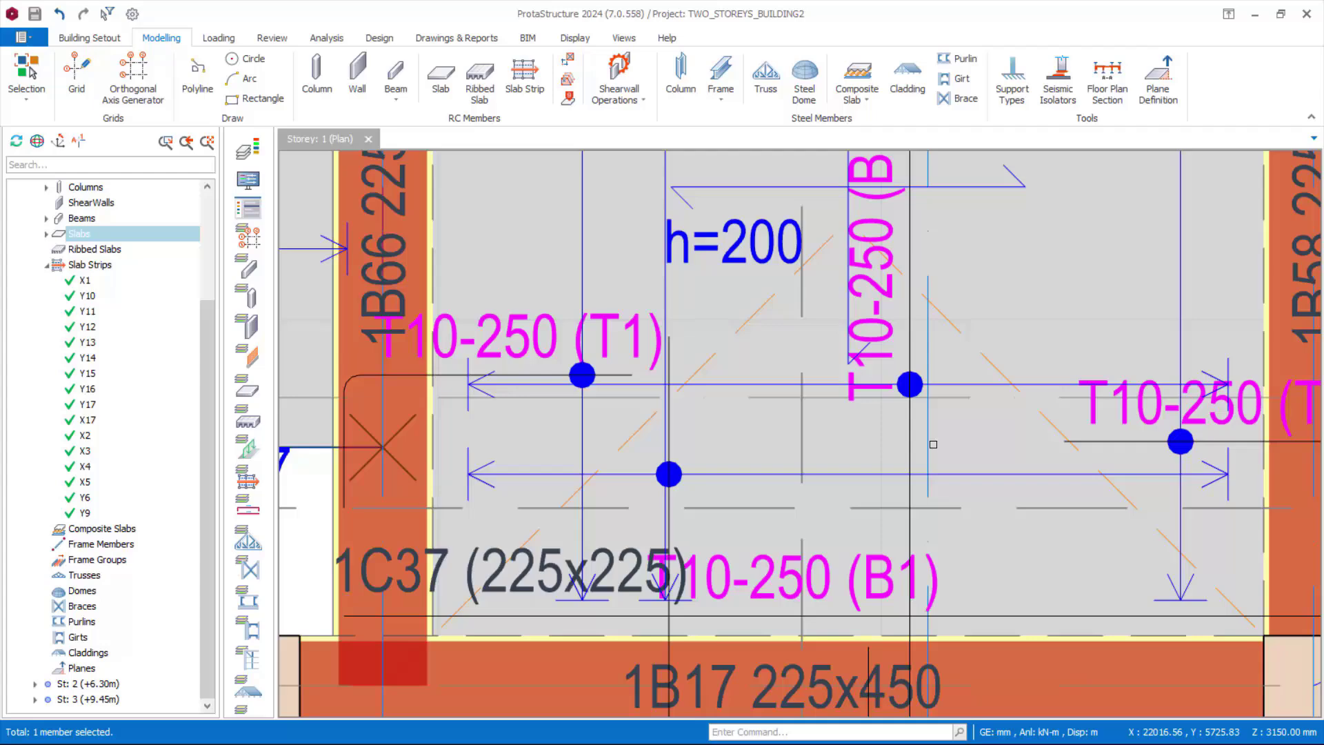
scroll(927, 407, down, 1)
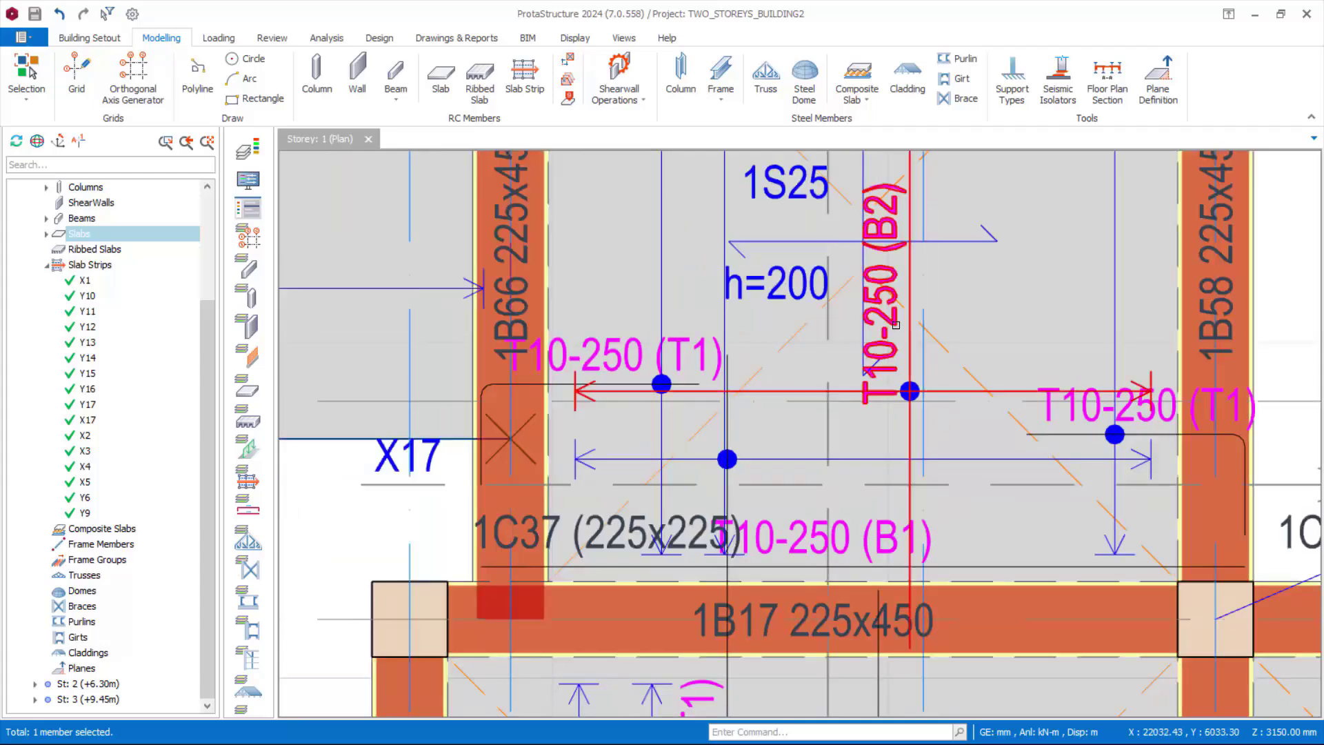
scroll(842, 402, down, 2)
scroll(841, 402, down, 2)
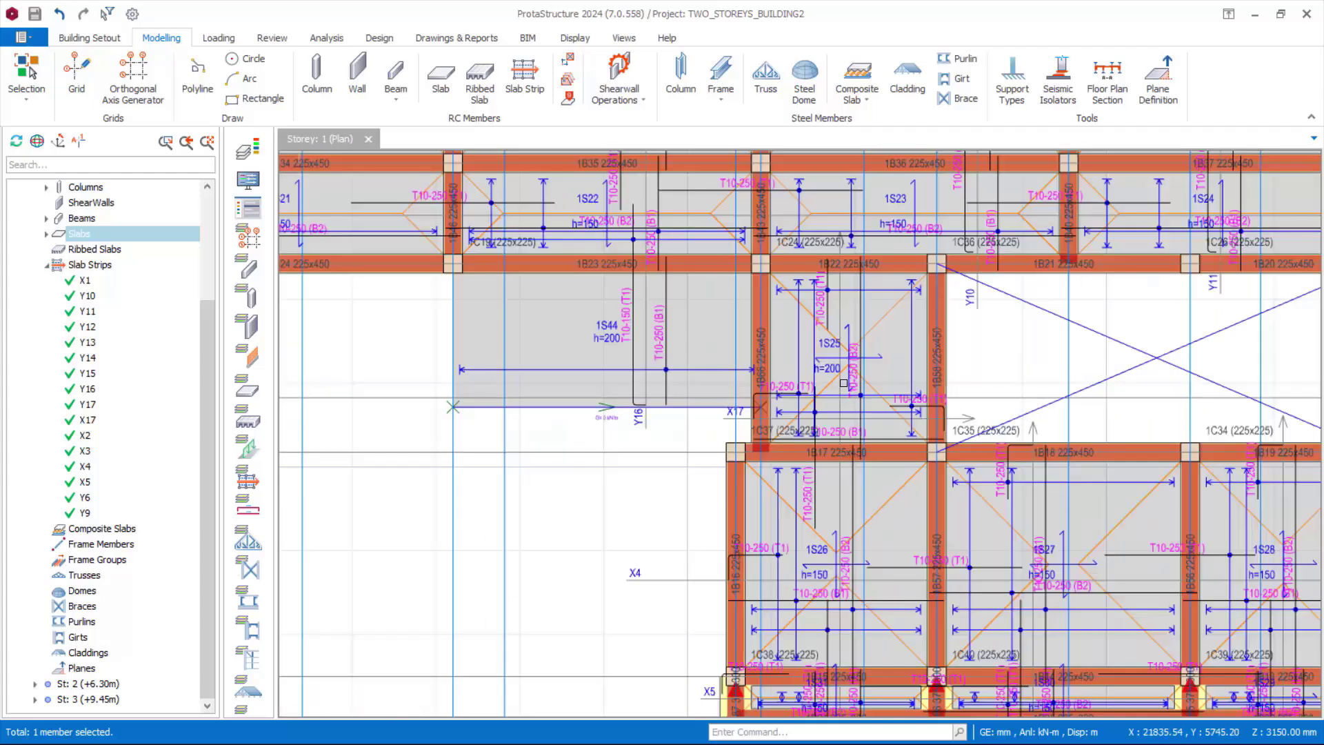
Open the project options, look through the slab design settings, and inspect the minimum and maximum bar spacing in the slab rebar settings
click(581, 543)
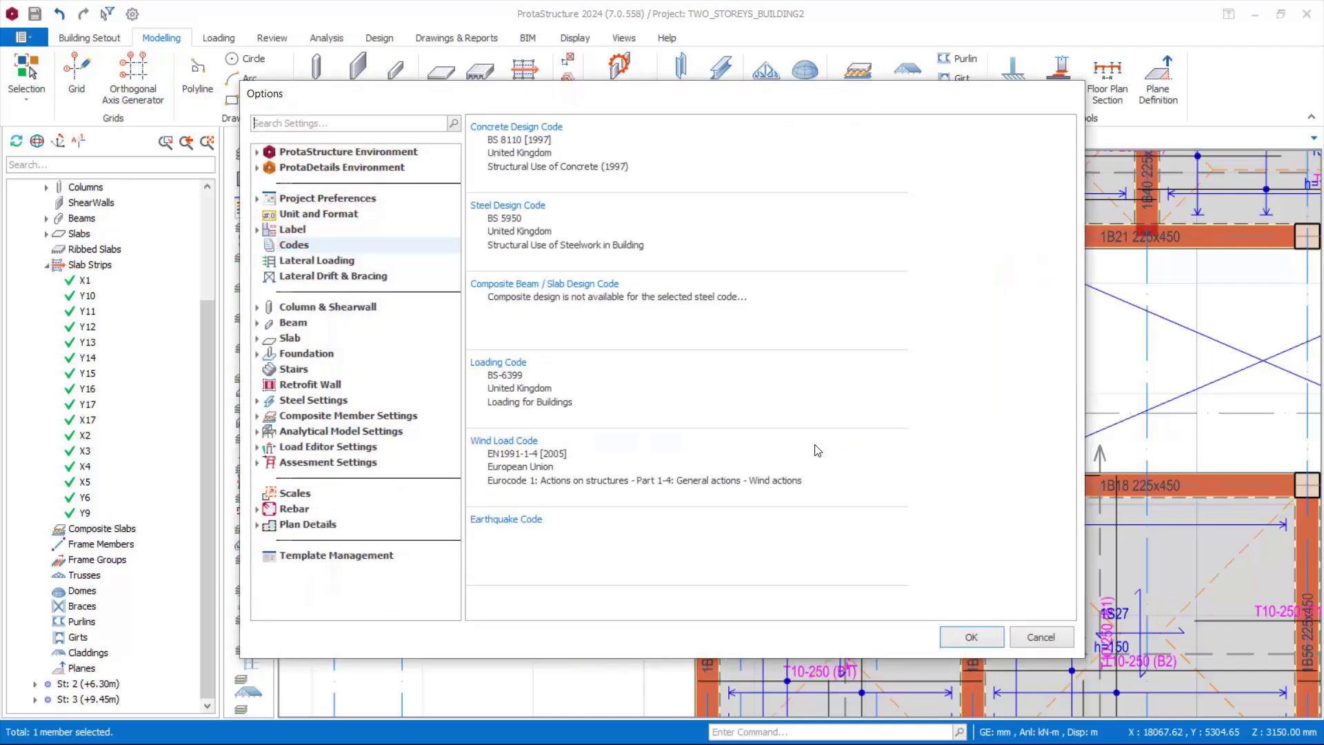
click(289, 342)
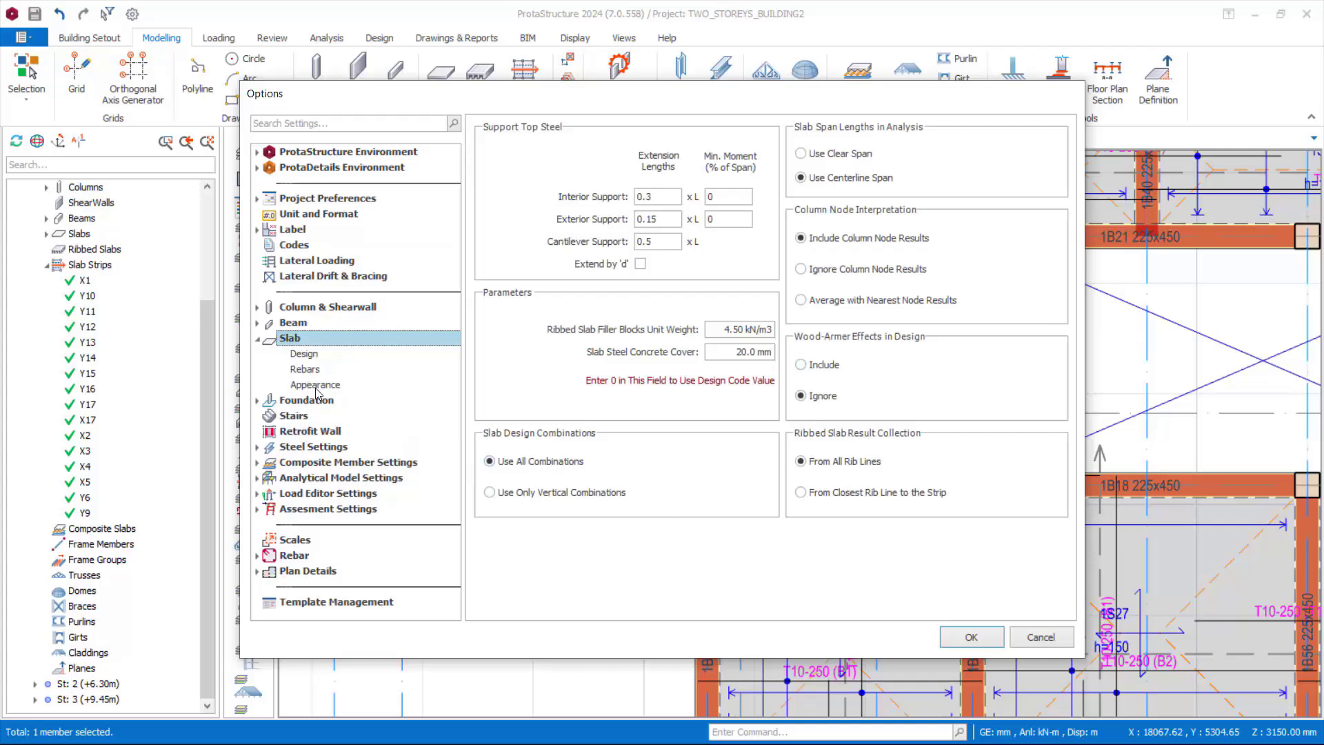
click(304, 355)
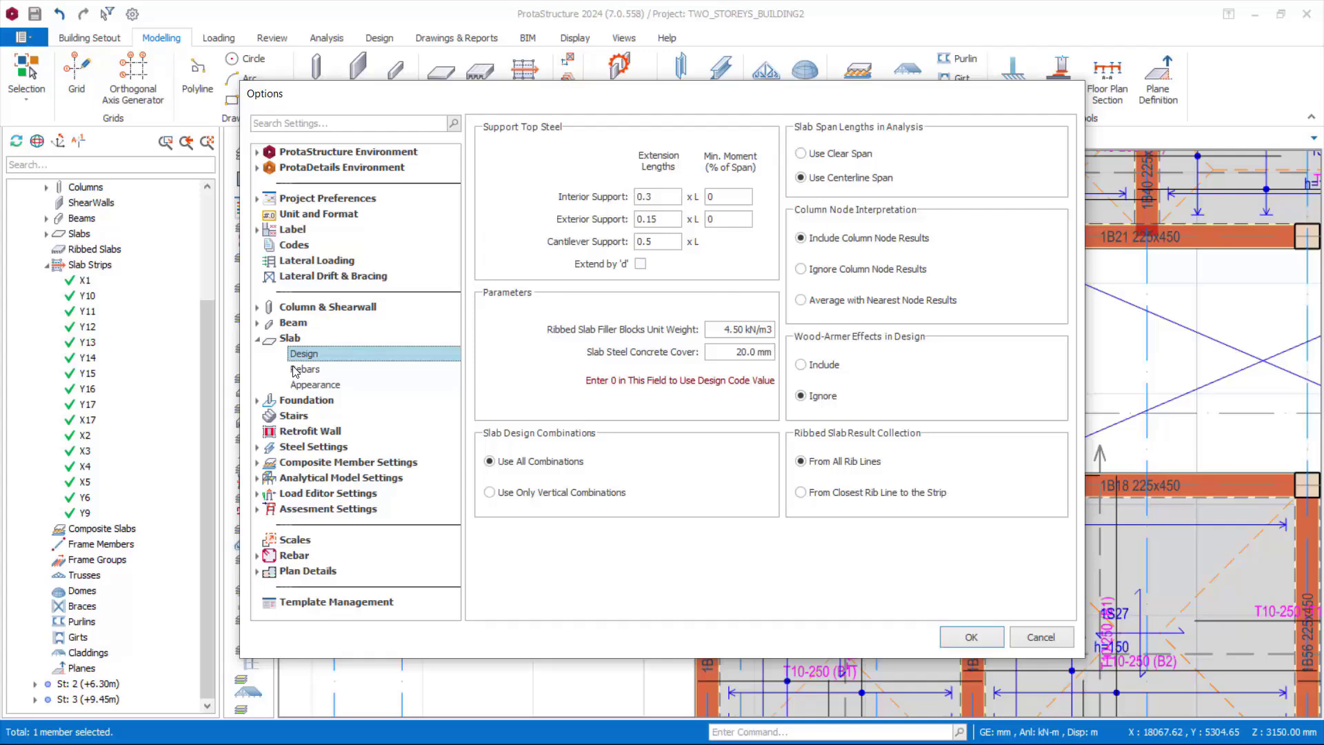
click(297, 369)
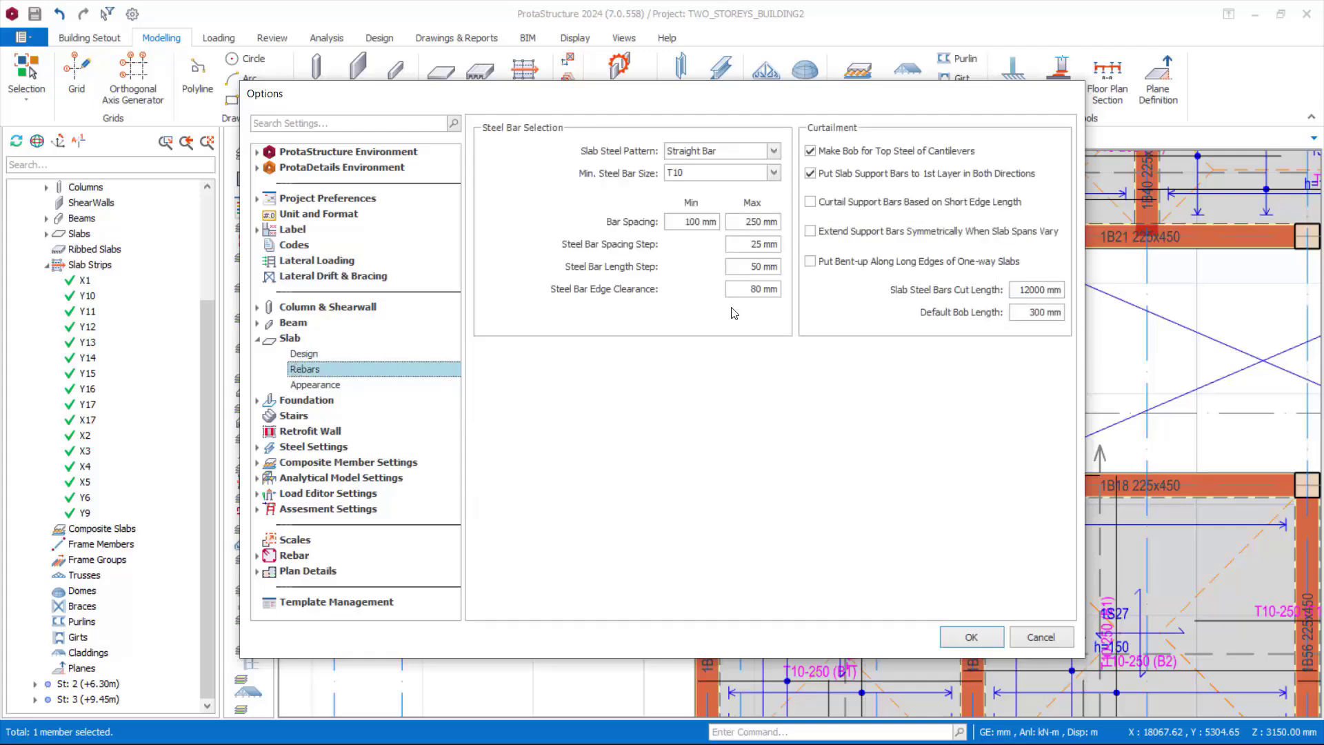
click(688, 219)
drag(741, 221, 776, 226)
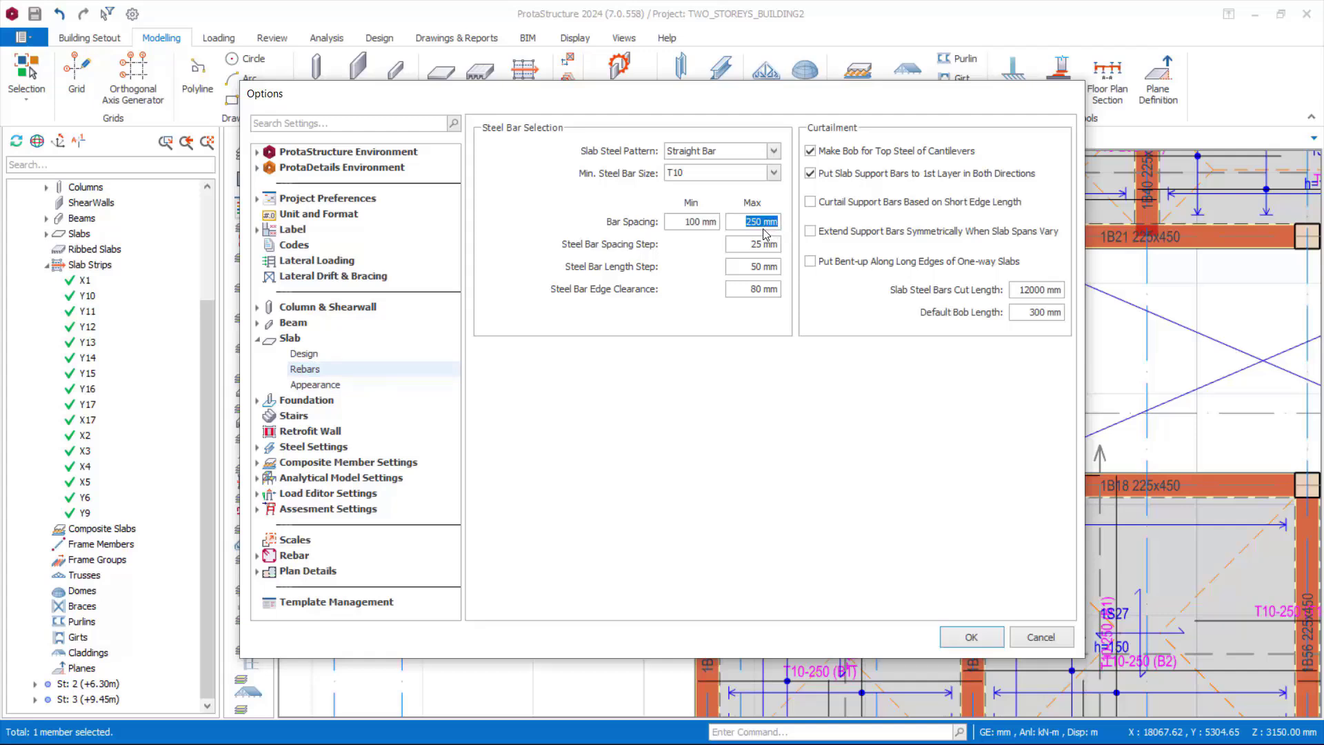
drag(747, 223, 761, 225)
Inspect the Slab Steel Bars Cut Length in the slab curtailment settings
click(1023, 289)
key(shift+Right)
key(shift+Right)
key(shift+Right)
key(shift+Right)
key(shift+Right)
key(shift+Right)
drag(1019, 292, 1023, 292)
Review the available minimum steel bar sizes and slab steel patterns, keeping T10 and Straight Bar
click(726, 174)
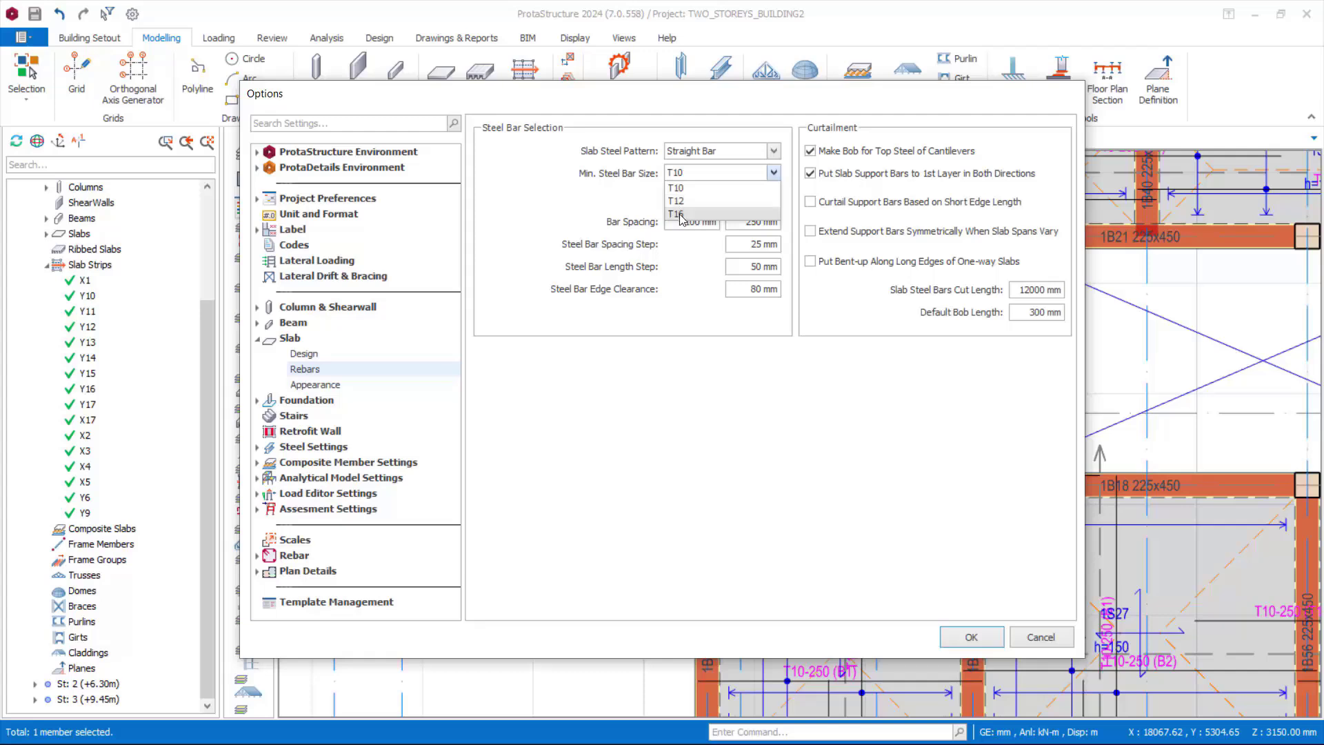
click(695, 187)
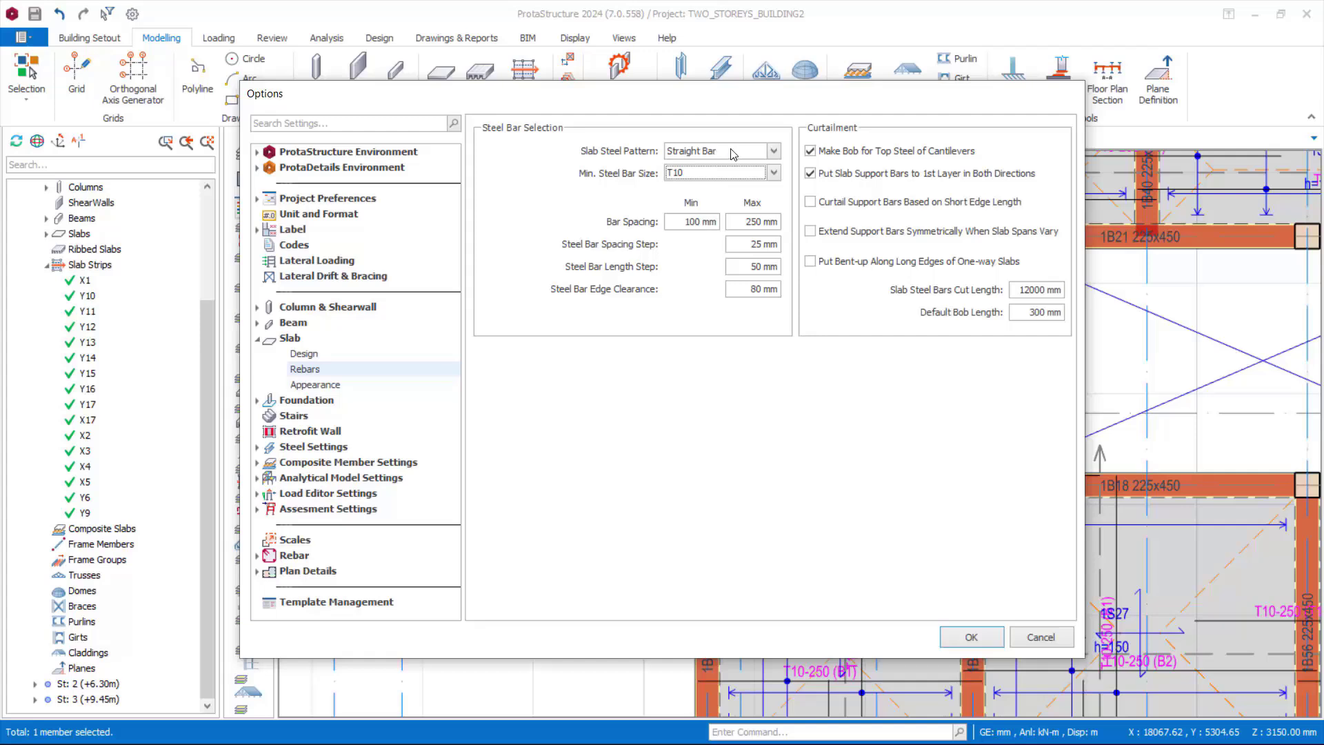
click(699, 173)
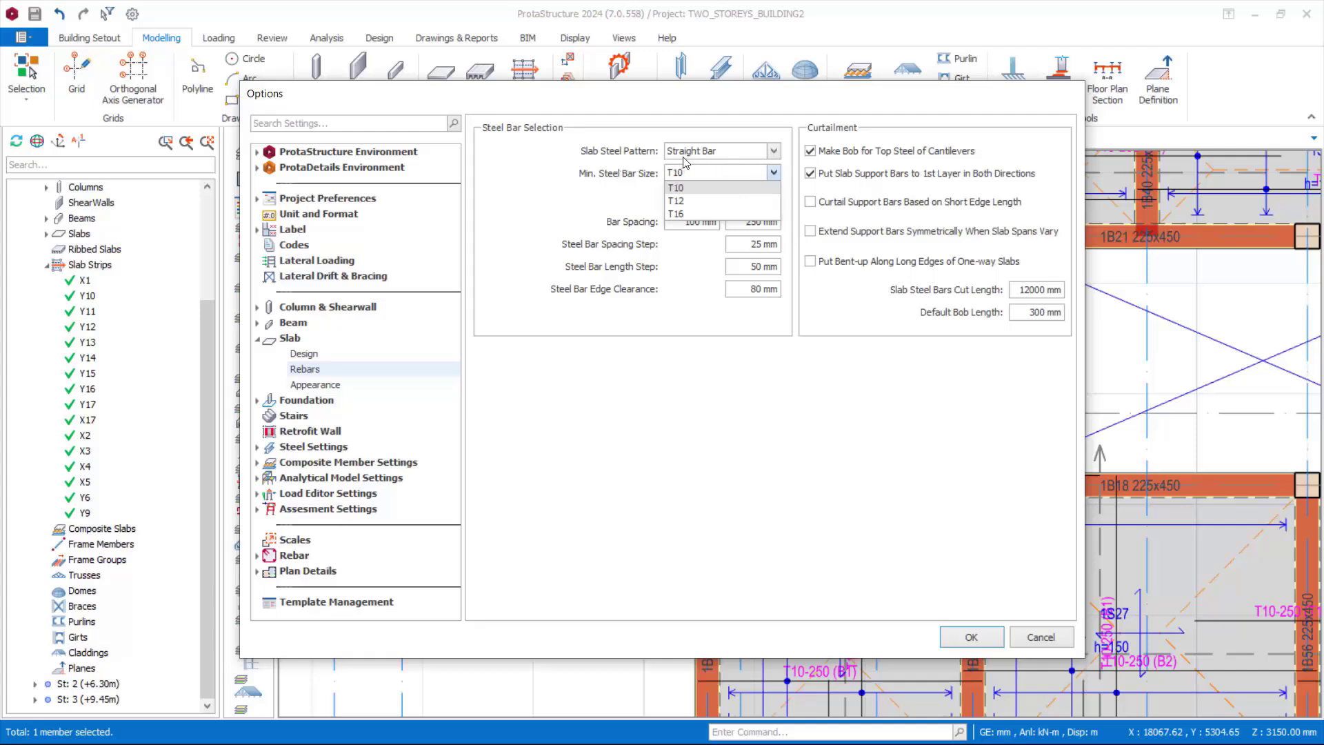
click(721, 156)
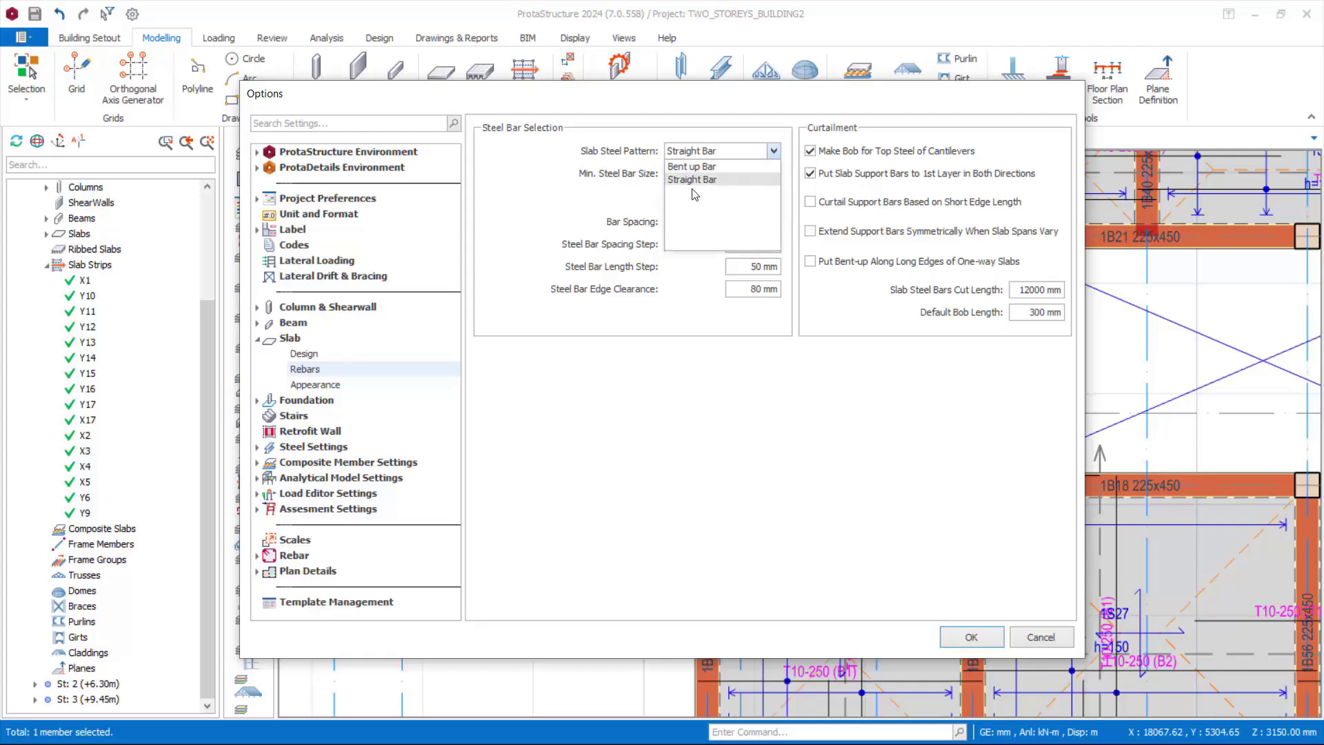
click(728, 156)
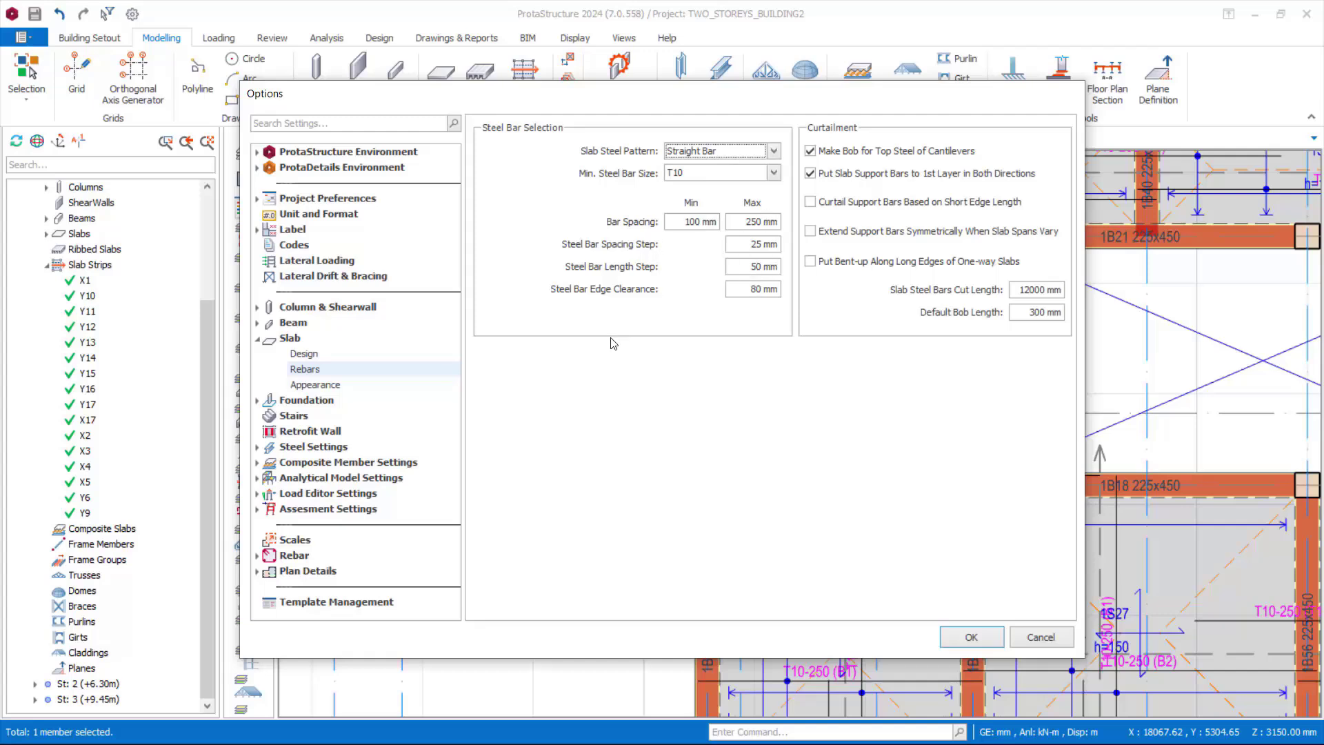
Review the slab appearance options against the bar labels on the plan, leave Print Steel Bar Total Length off, and accept the options
click(321, 388)
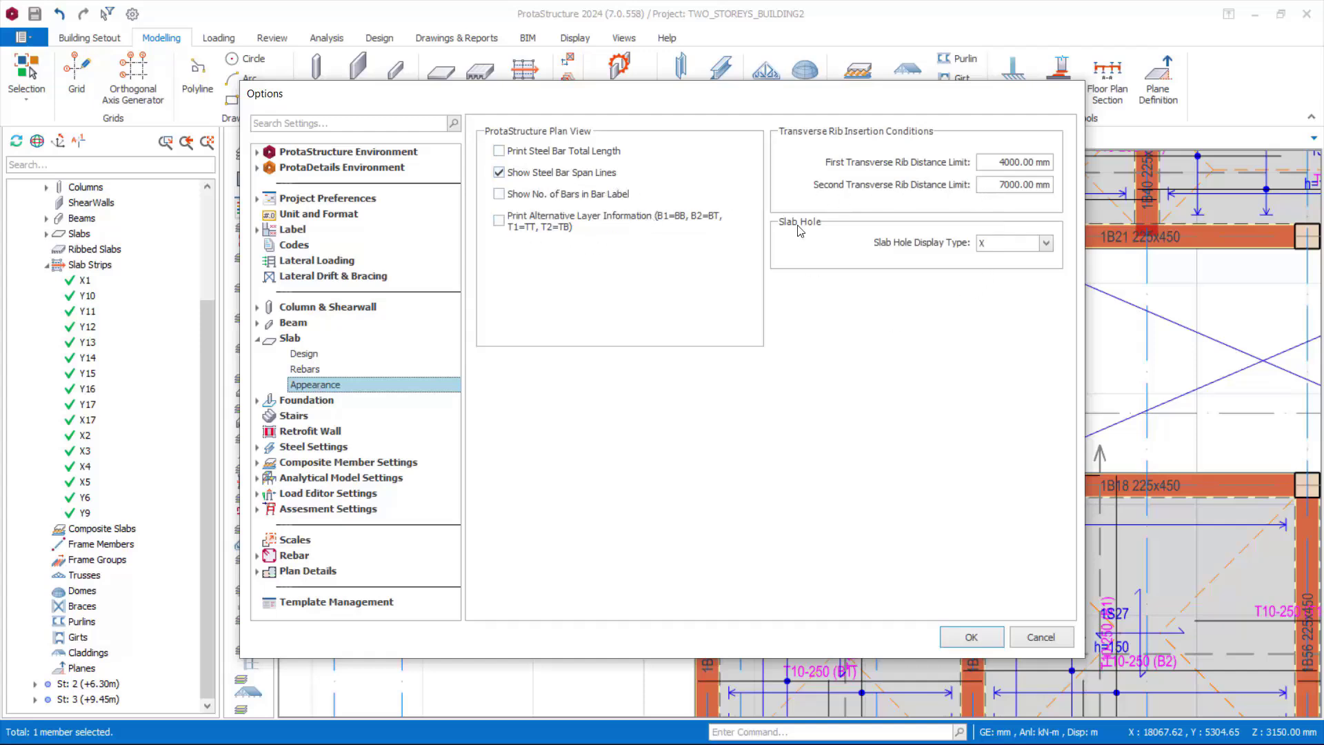
drag(808, 105, 978, 446)
drag(891, 473, 777, 452)
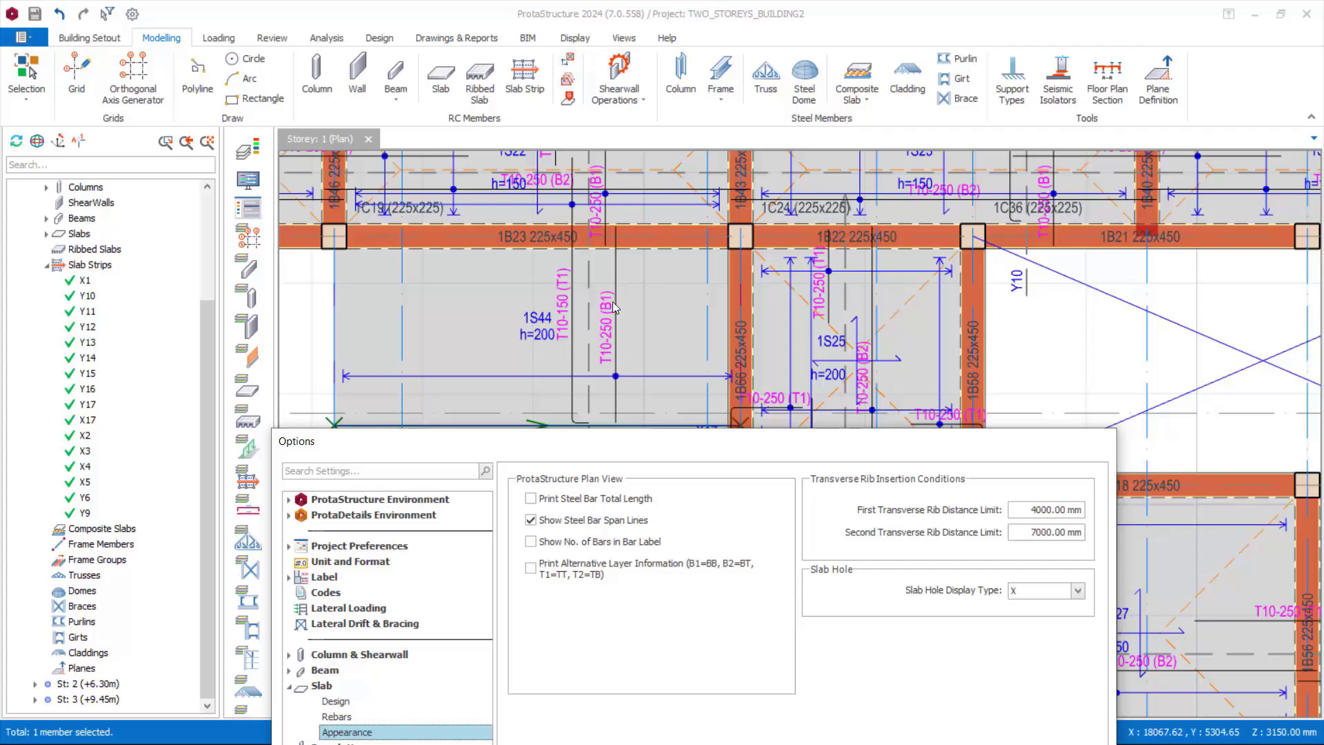
drag(672, 442, 713, 237)
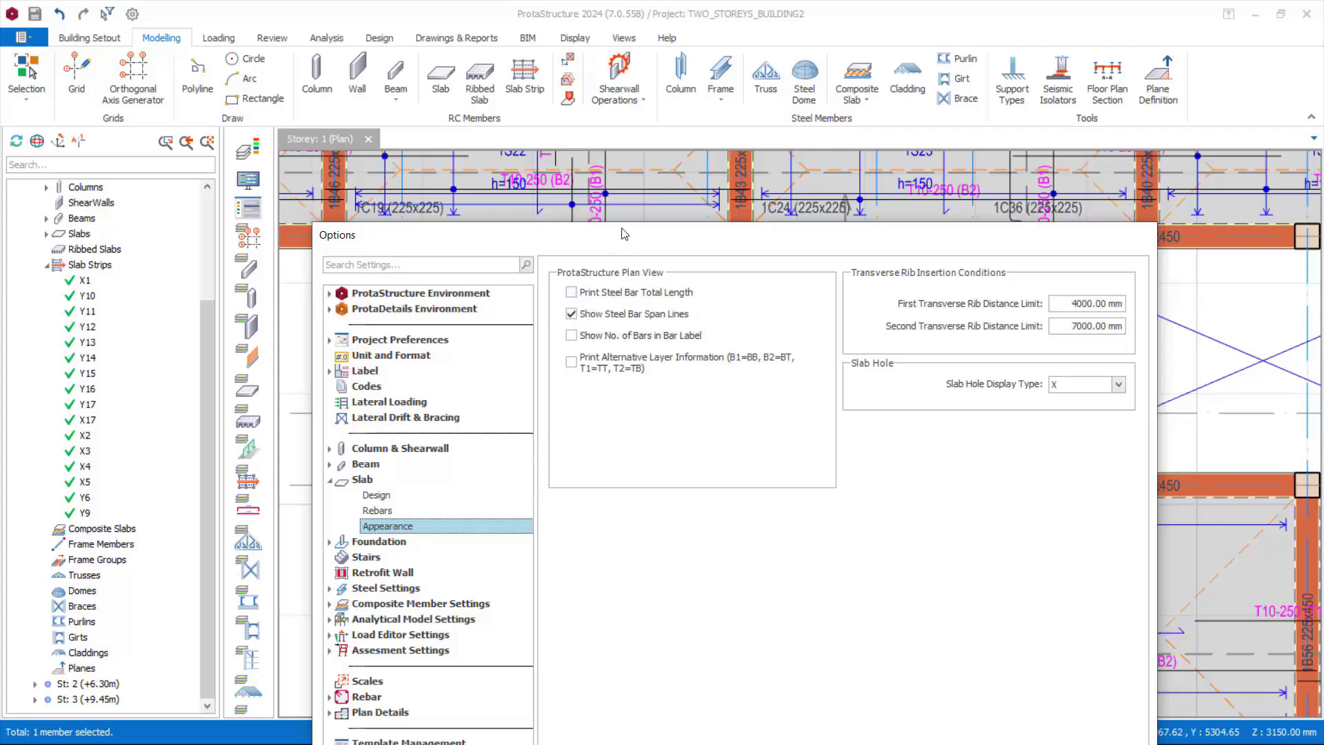
drag(624, 234, 573, 454)
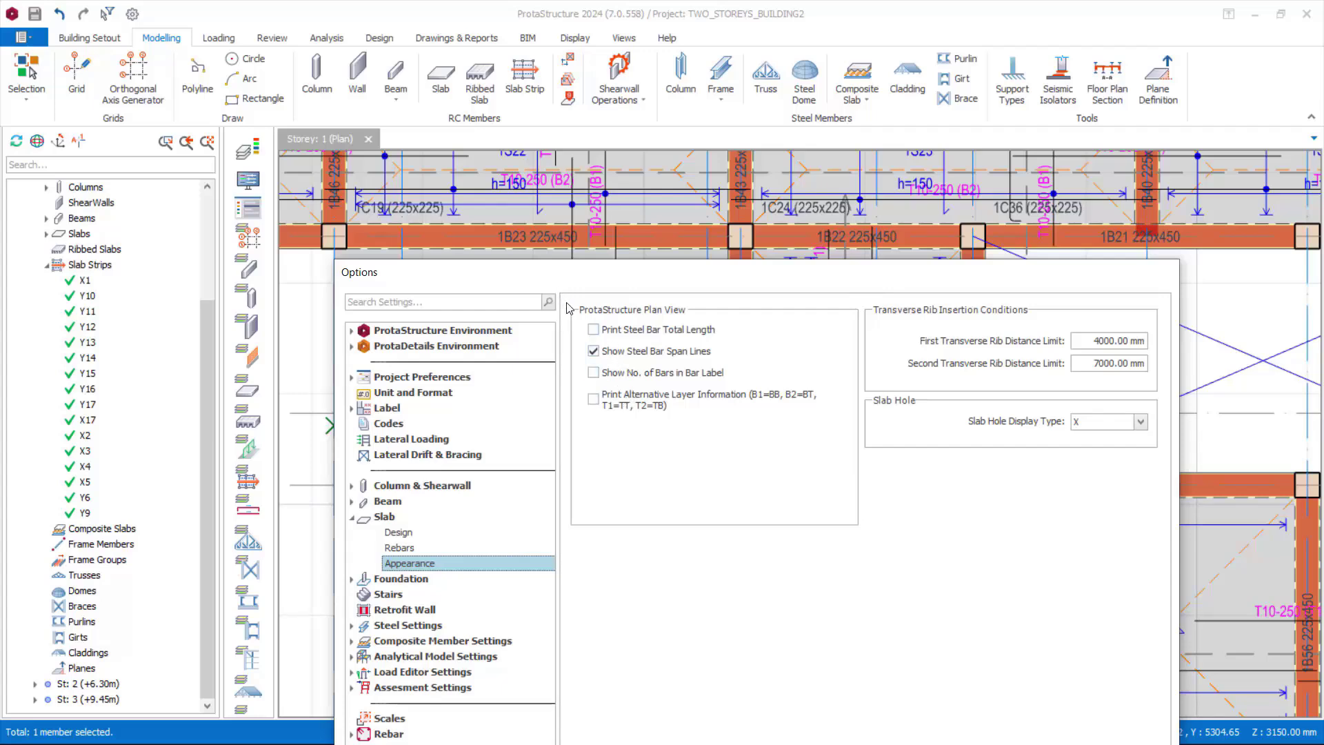
click(593, 331)
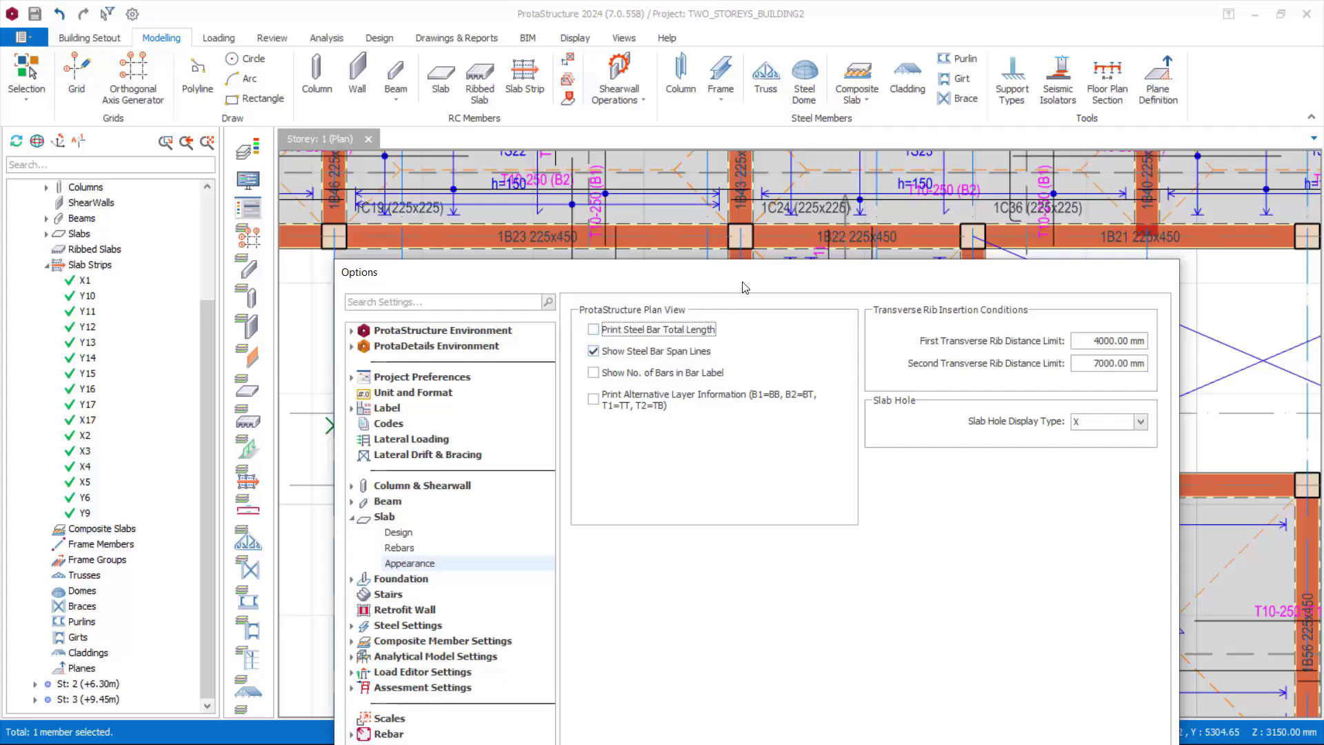
drag(752, 275, 828, 119)
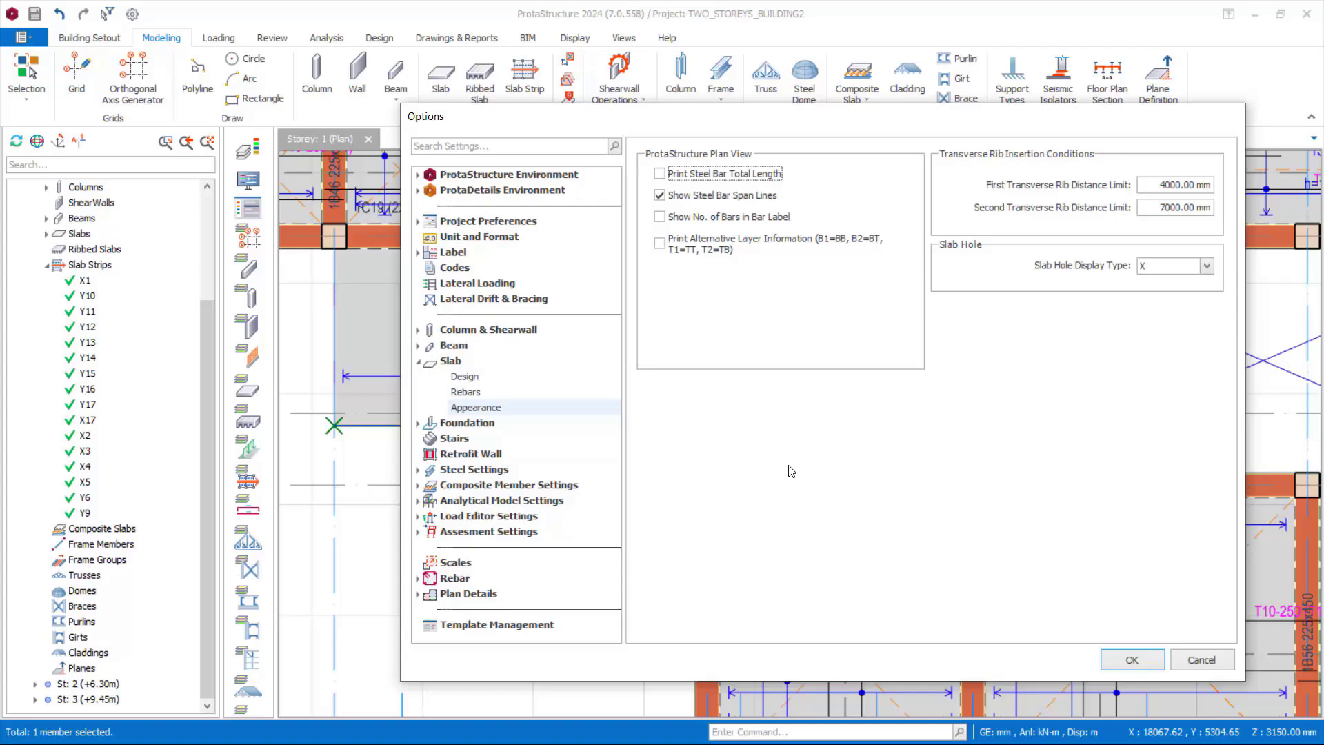
click(1131, 659)
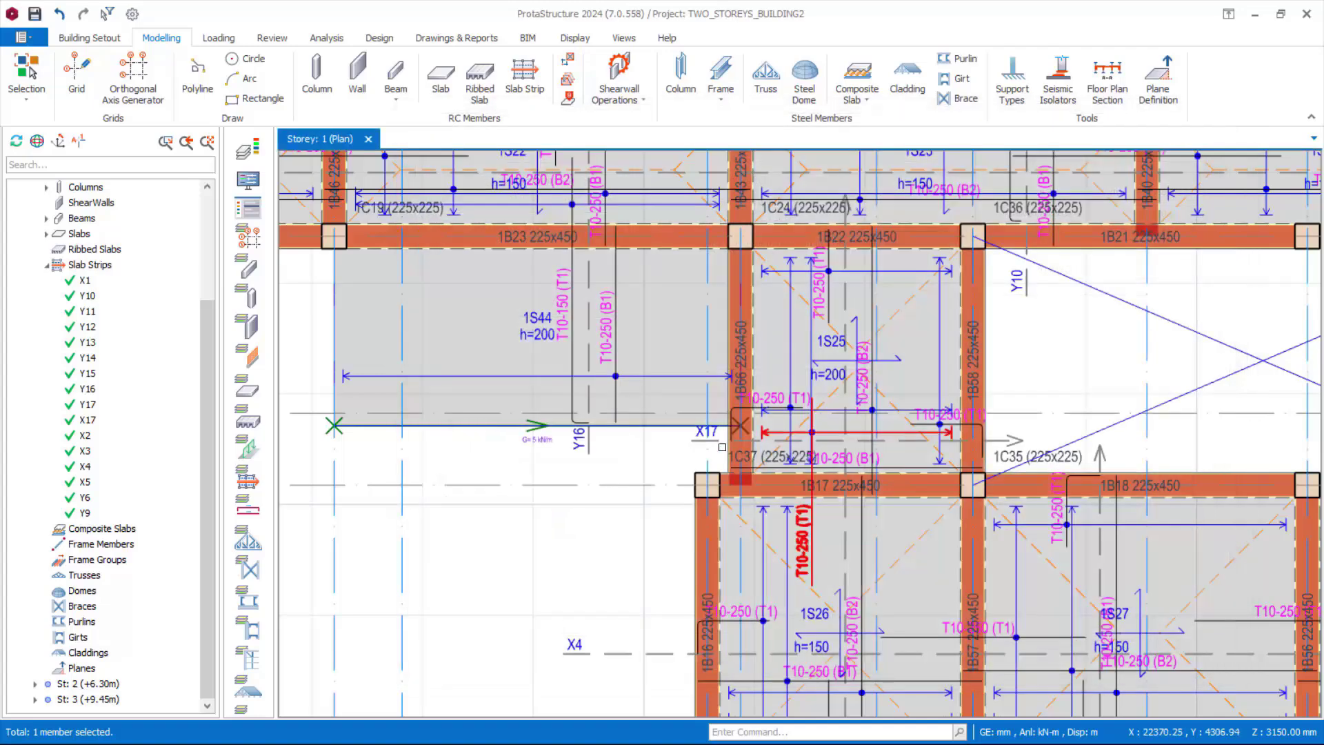
Save the project and look over the whole storey 1 plan
scroll(722, 447, down, 6)
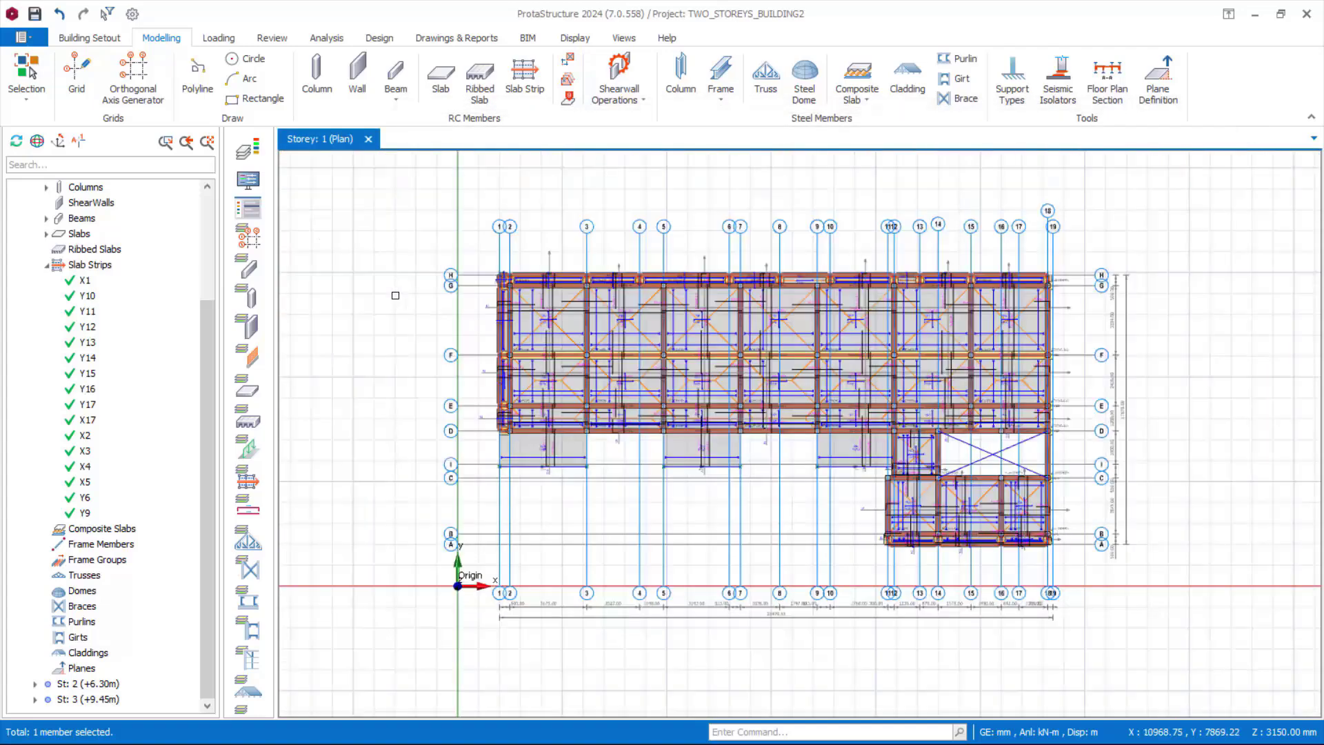
click(34, 14)
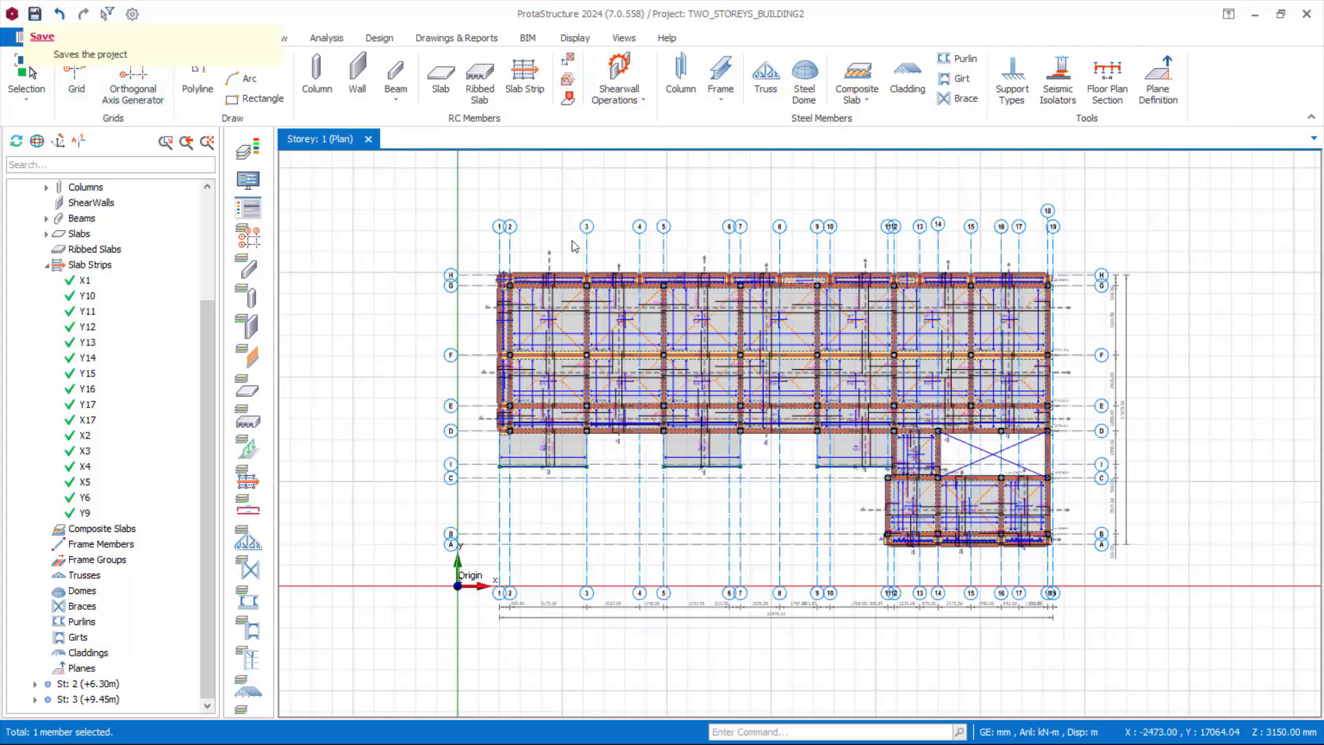
scroll(932, 217, up, 1)
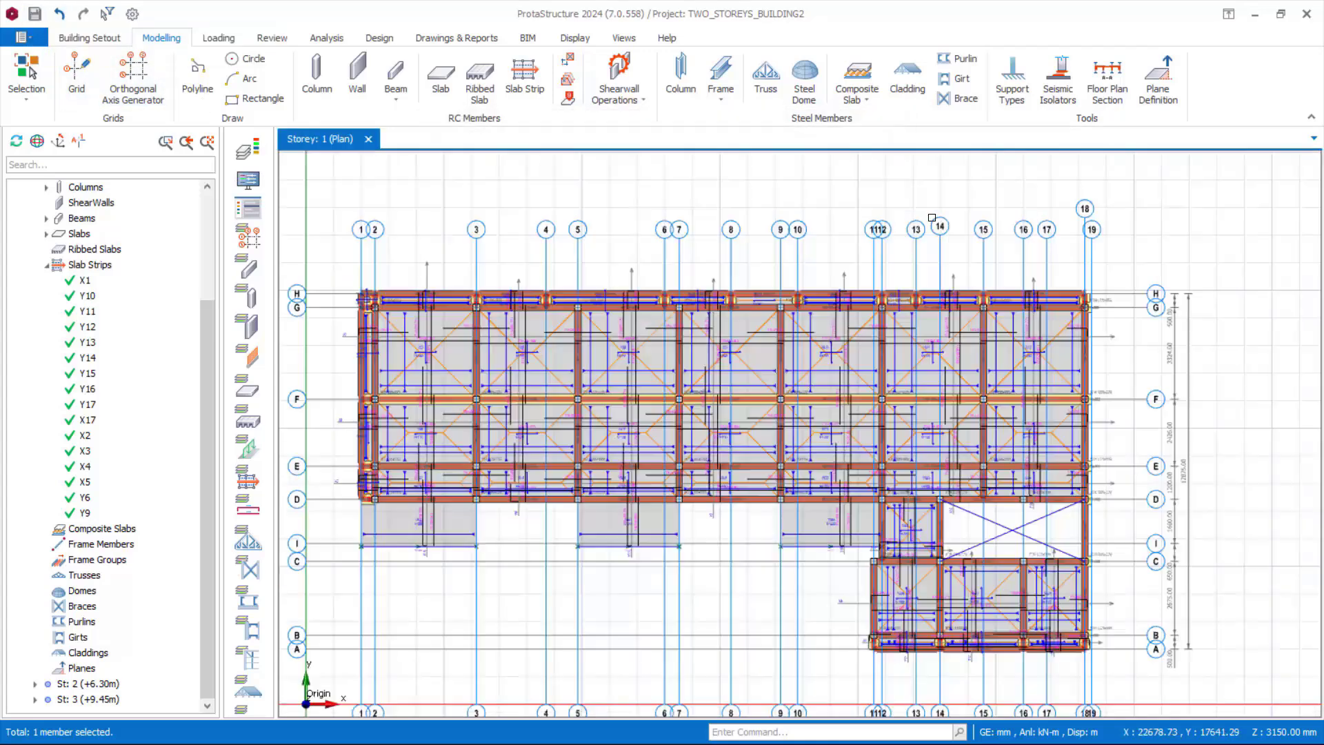
scroll(932, 217, up, 1)
scroll(863, 324, down, 2)
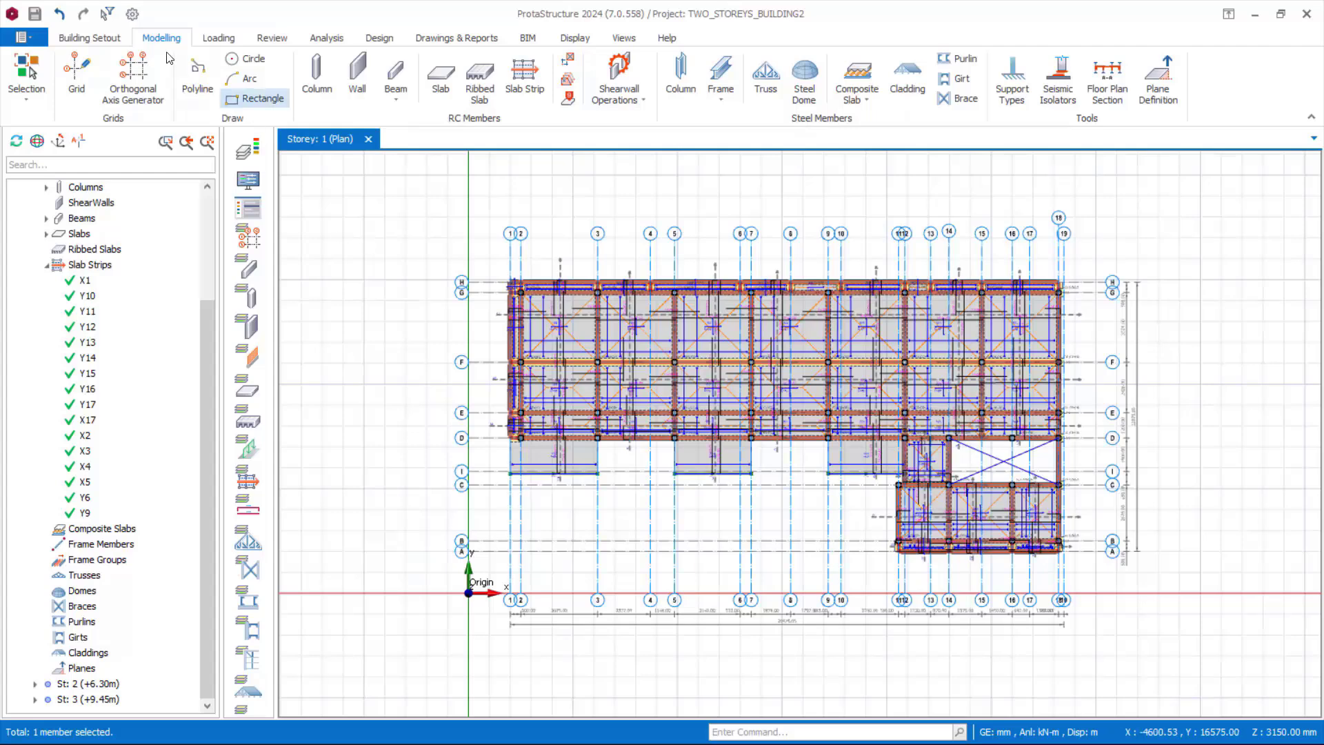
Reopen the project options, review the consultant and project fields in Project Preferences, and accept the dialog
click(132, 14)
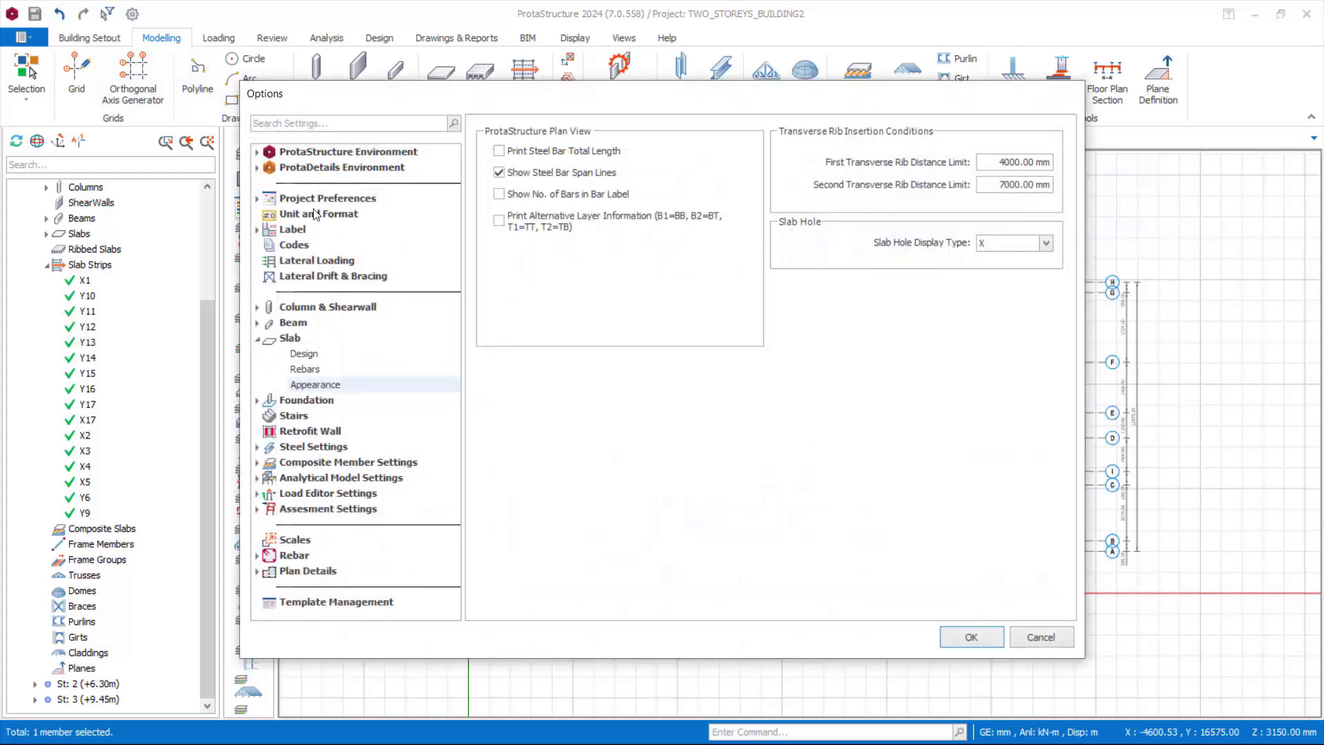
click(303, 200)
click(358, 202)
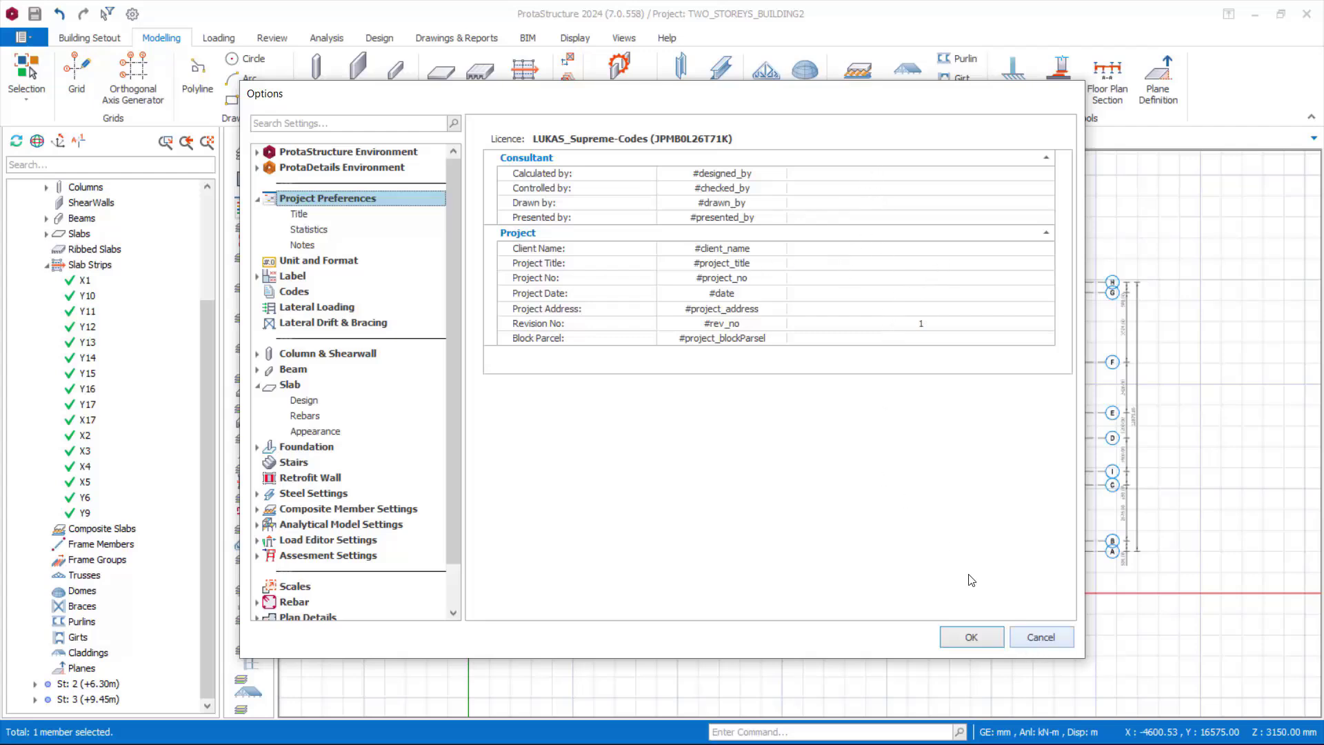
click(979, 641)
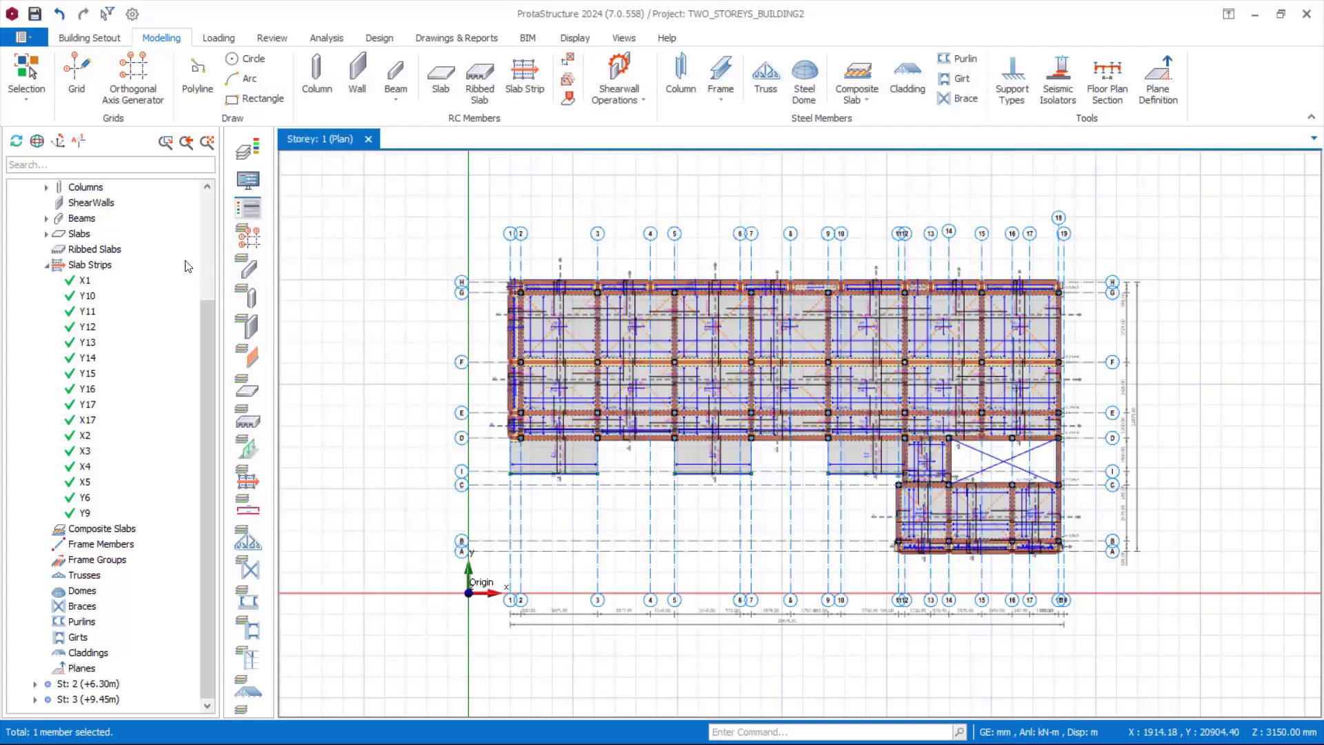
Review the slab commands for storey 1, look over the slab rebar across the plan, and save the project
right_click(85, 236)
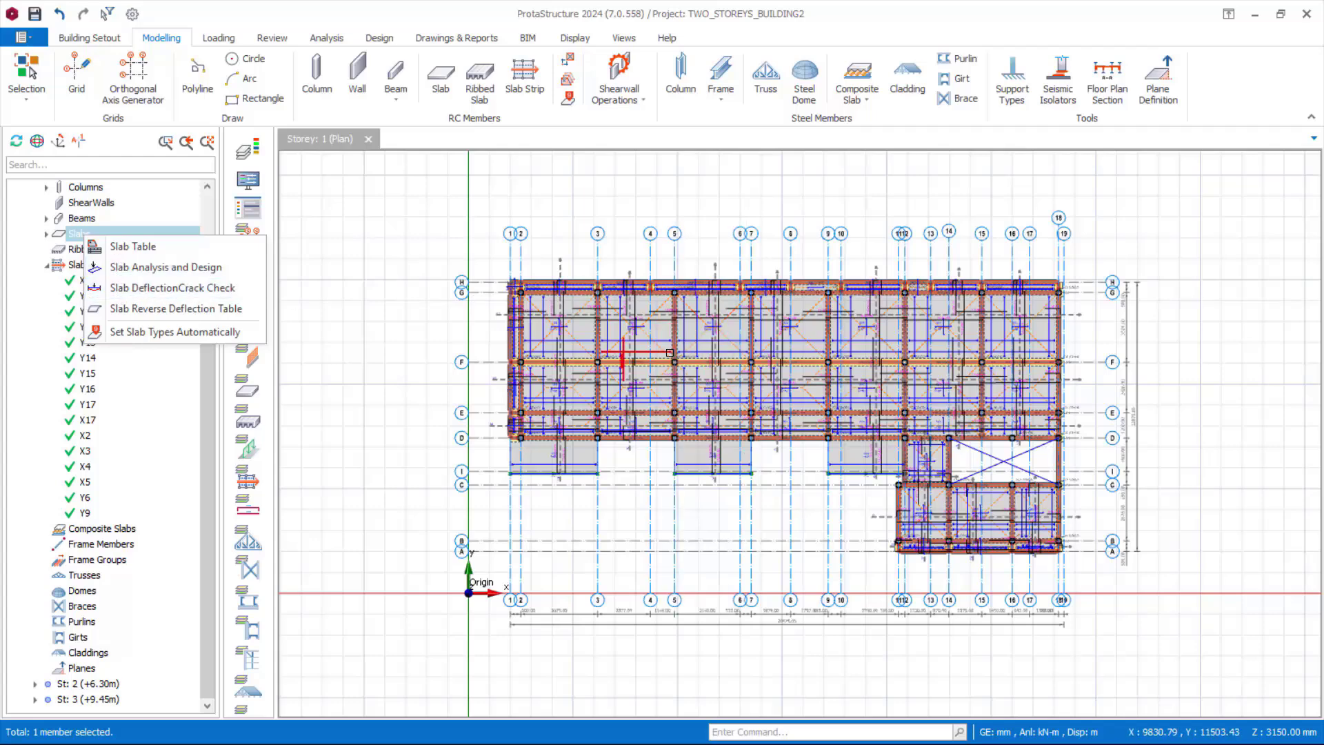
mouse_move(669, 352)
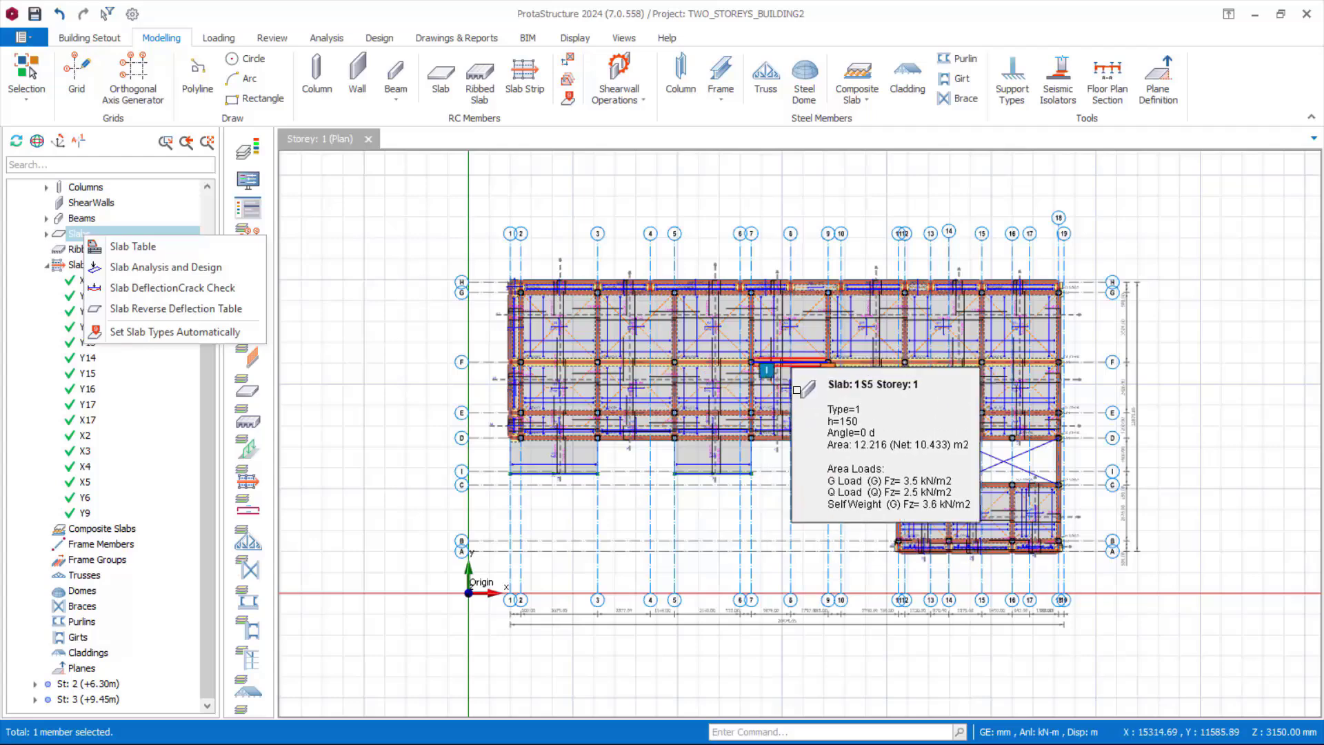
scroll(811, 457, up, 3)
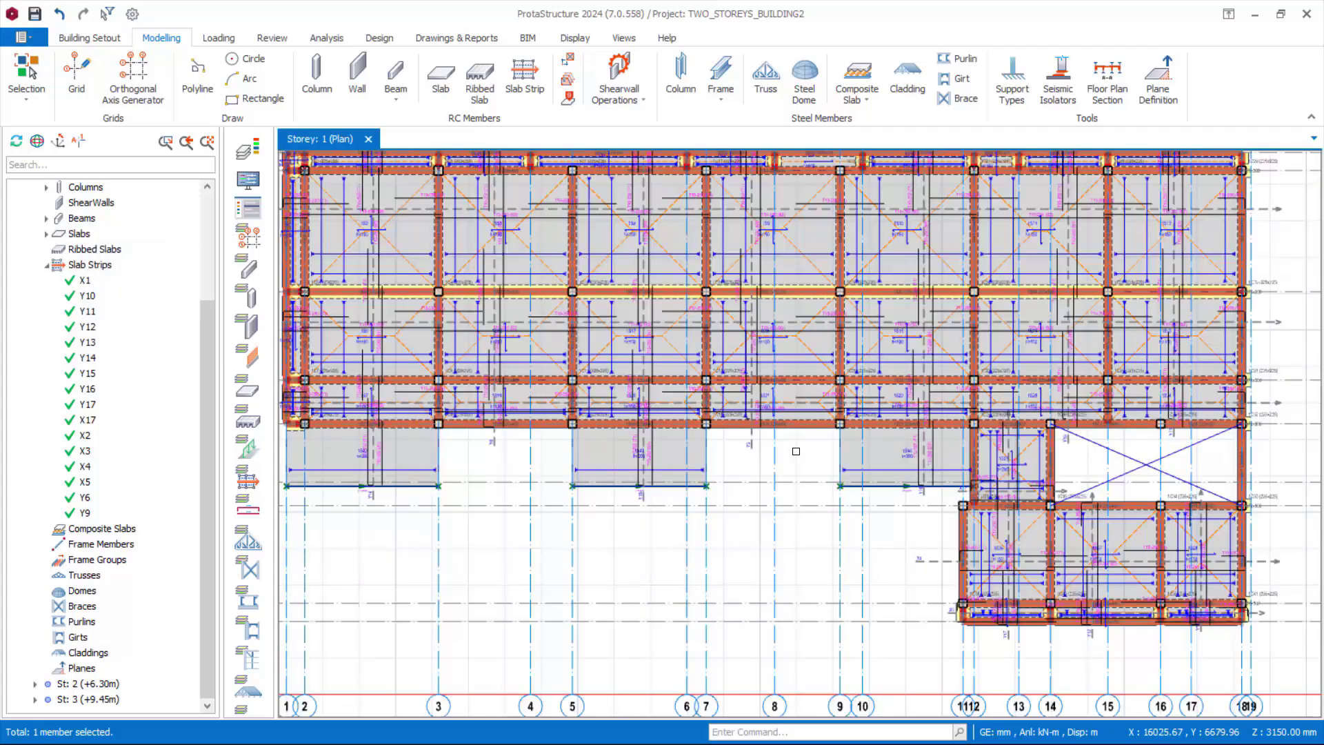
scroll(796, 451, down, 2)
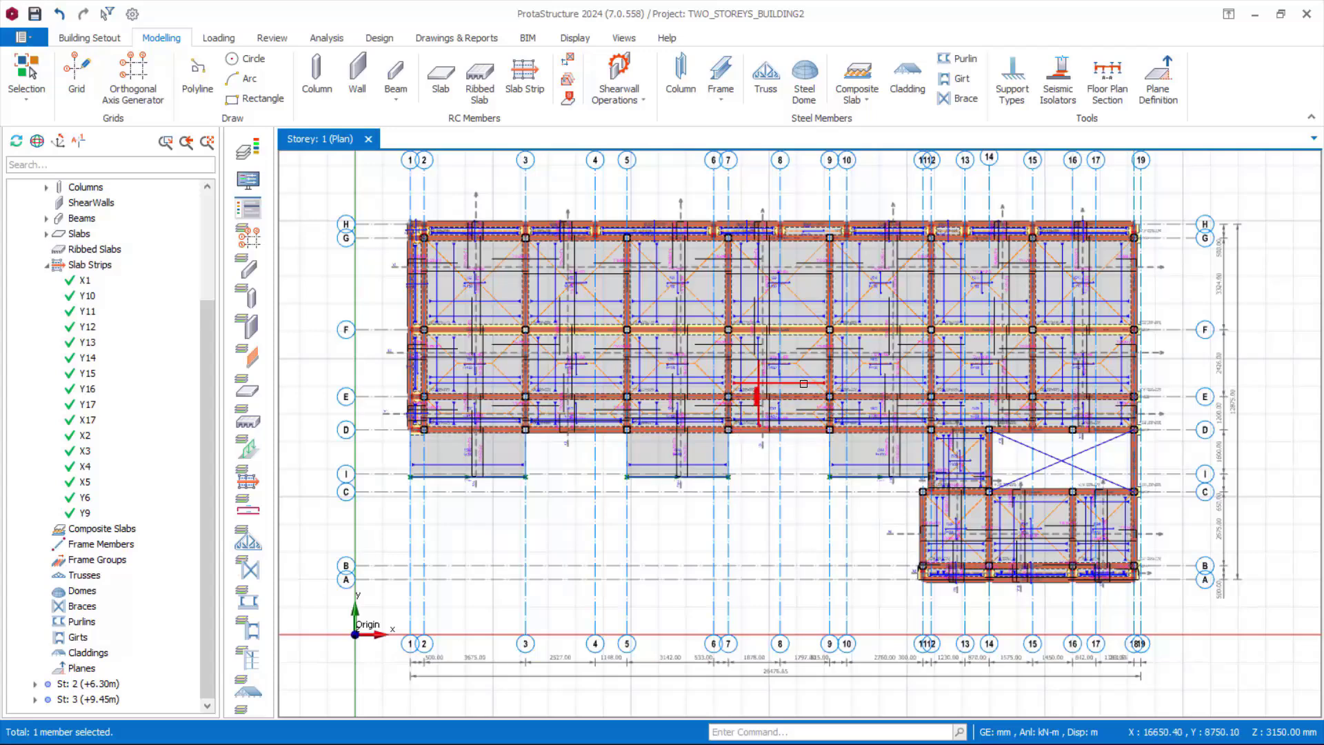
middle_drag(803, 366, 799, 426)
scroll(794, 469, up, 1)
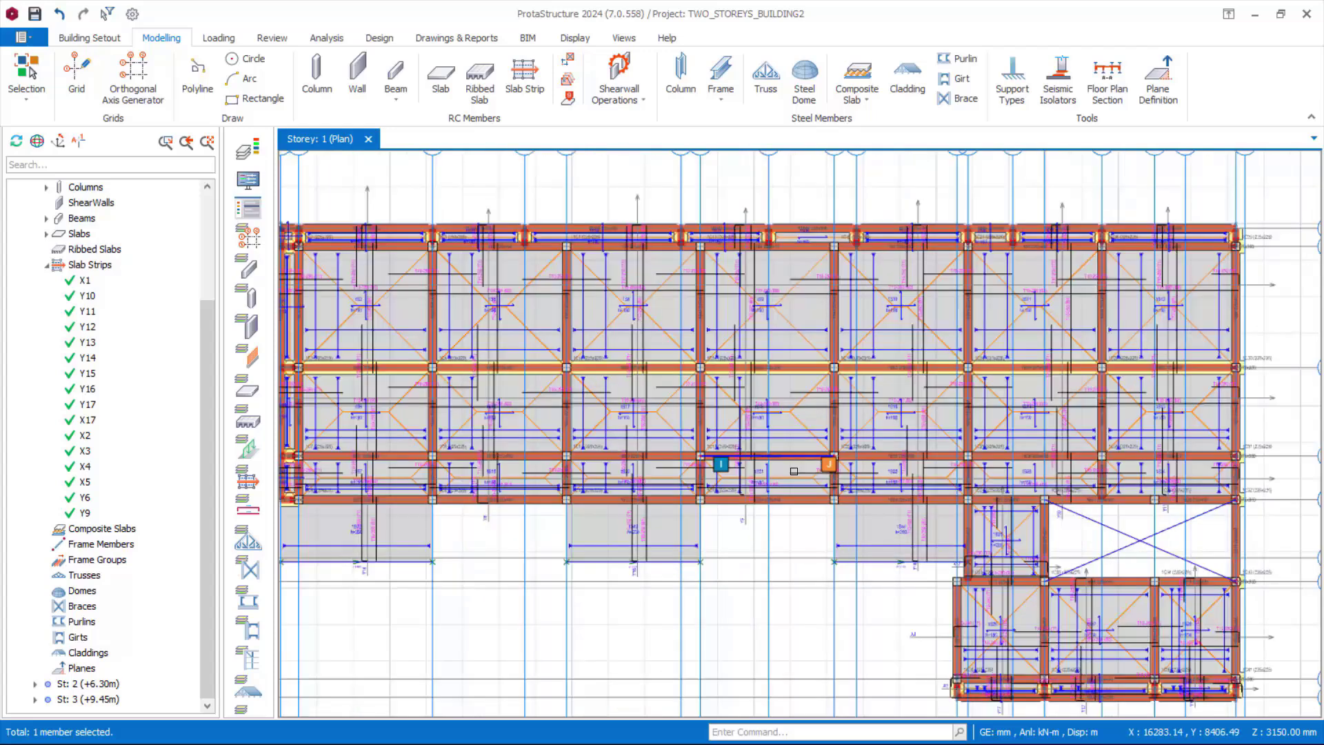
scroll(801, 399, down, 2)
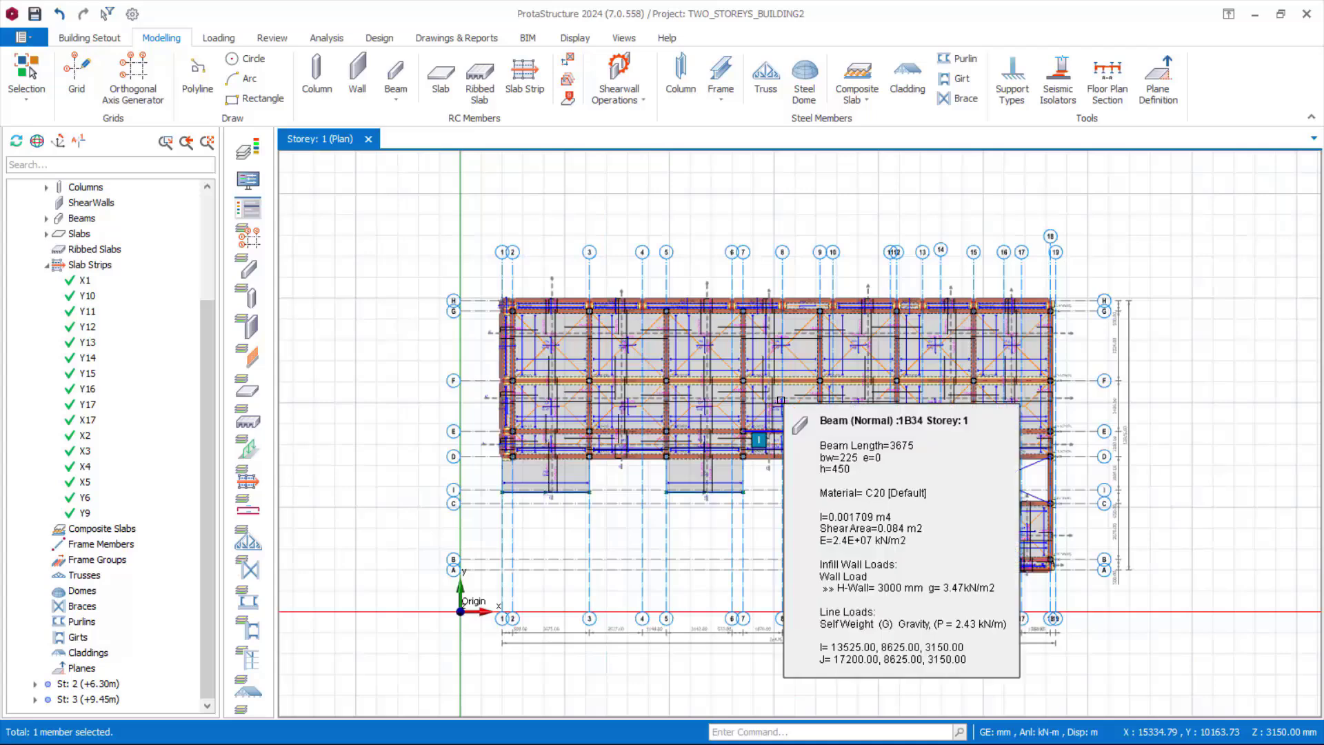
scroll(863, 550, up, 1)
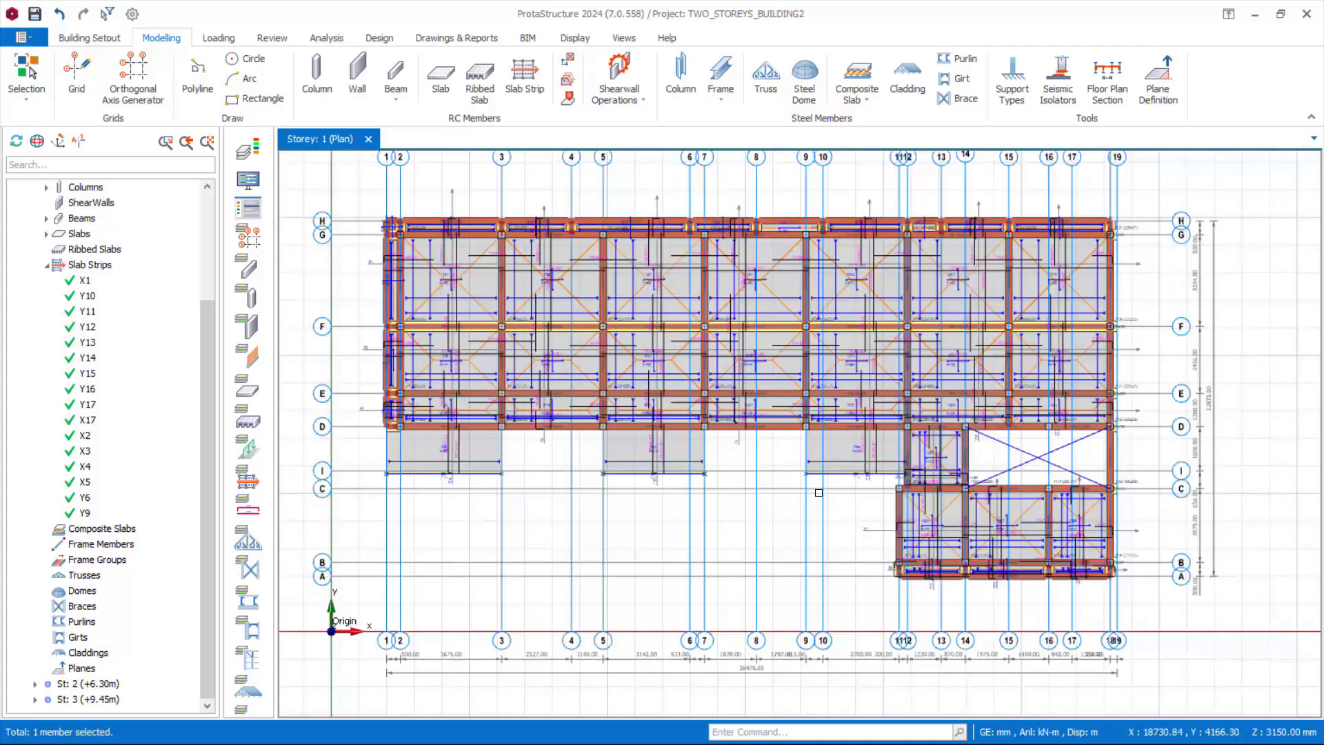
middle_drag(806, 486, 813, 535)
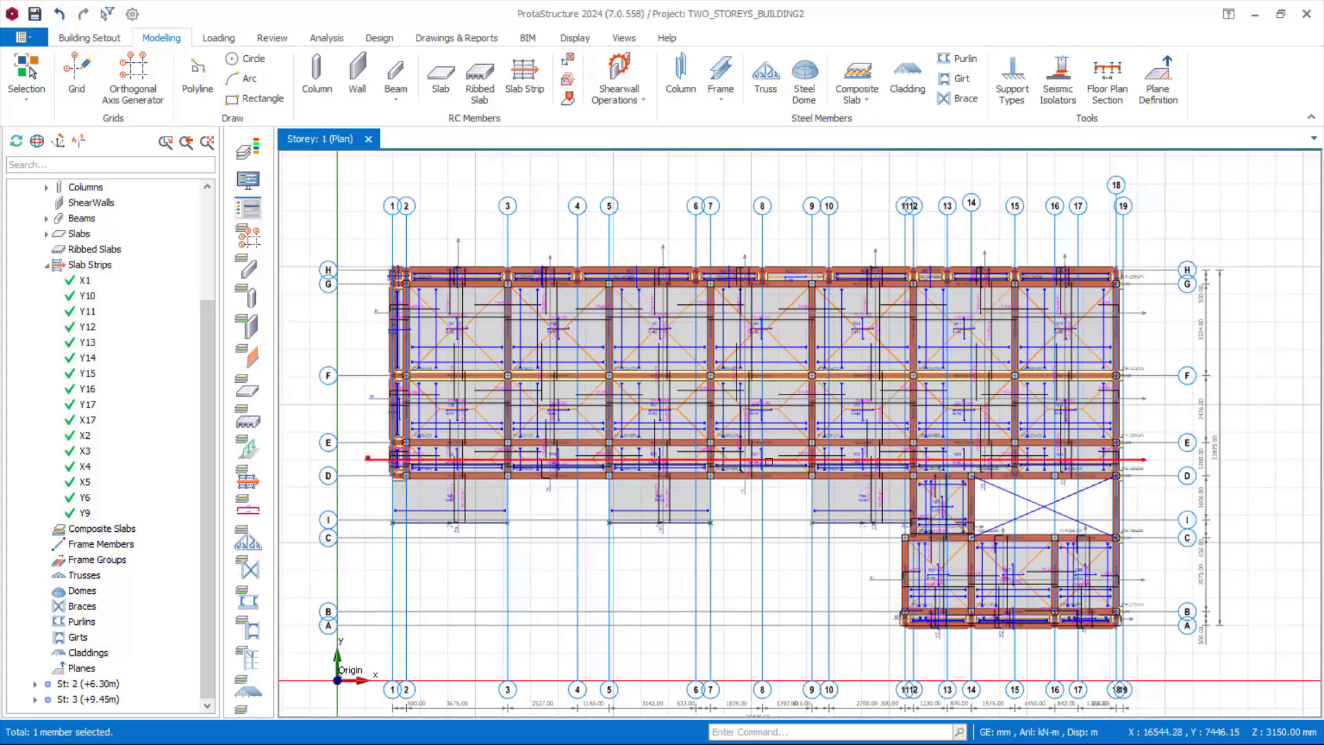
click(35, 14)
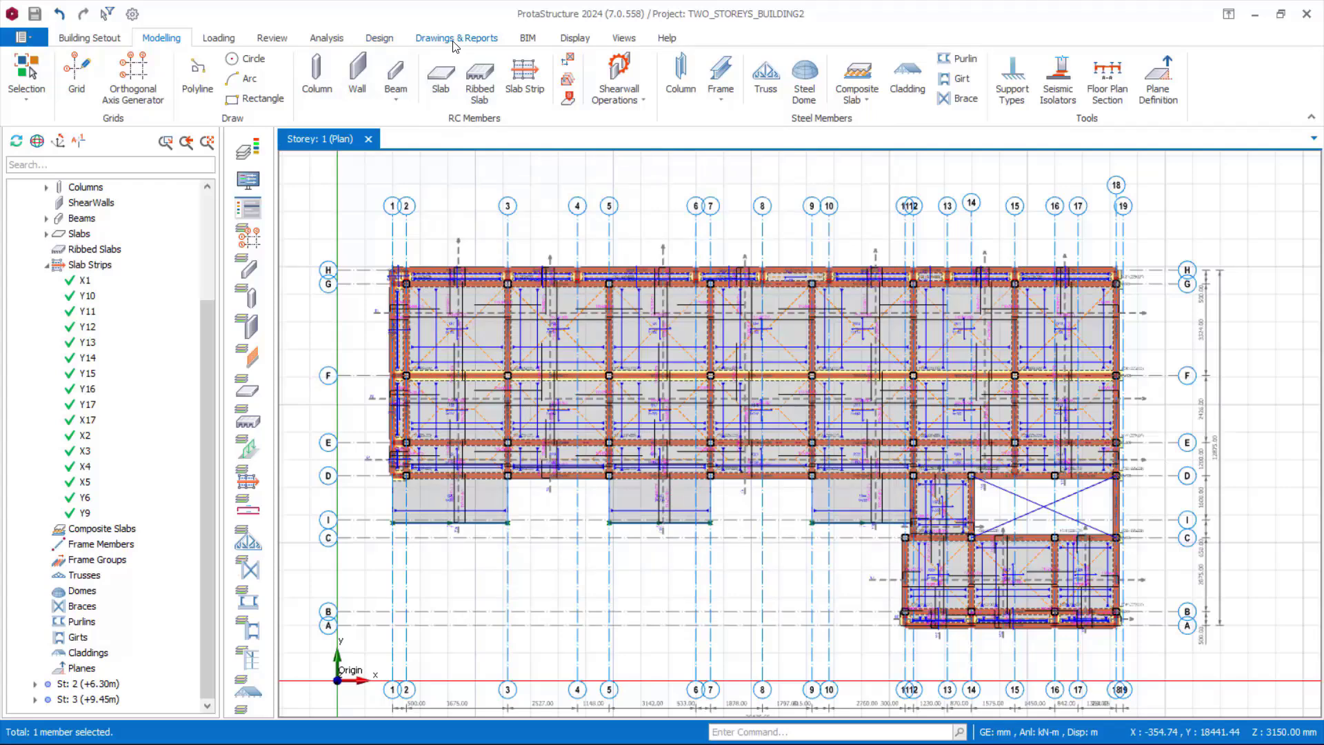
Cut a horizontal floor plan section through the slabs between axes F and G across the full building, placing it above the grid labels
click(1112, 90)
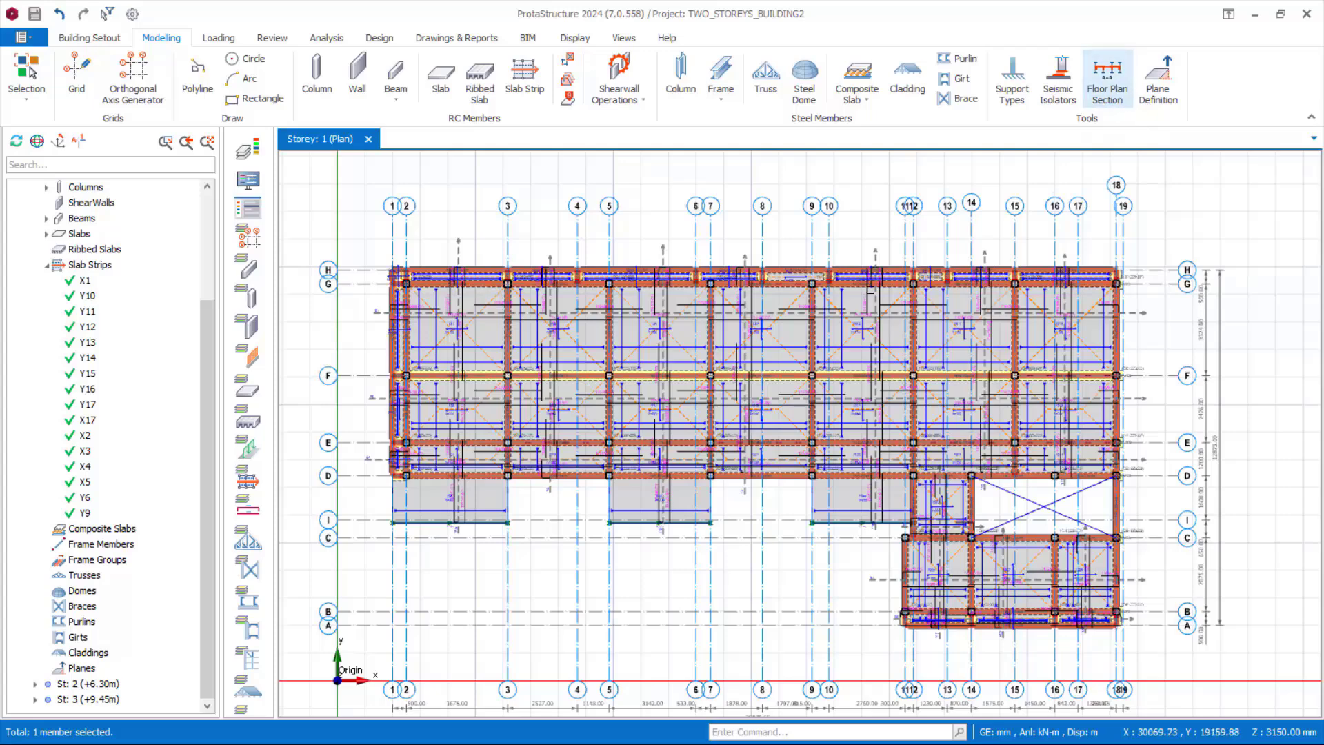
click(1109, 93)
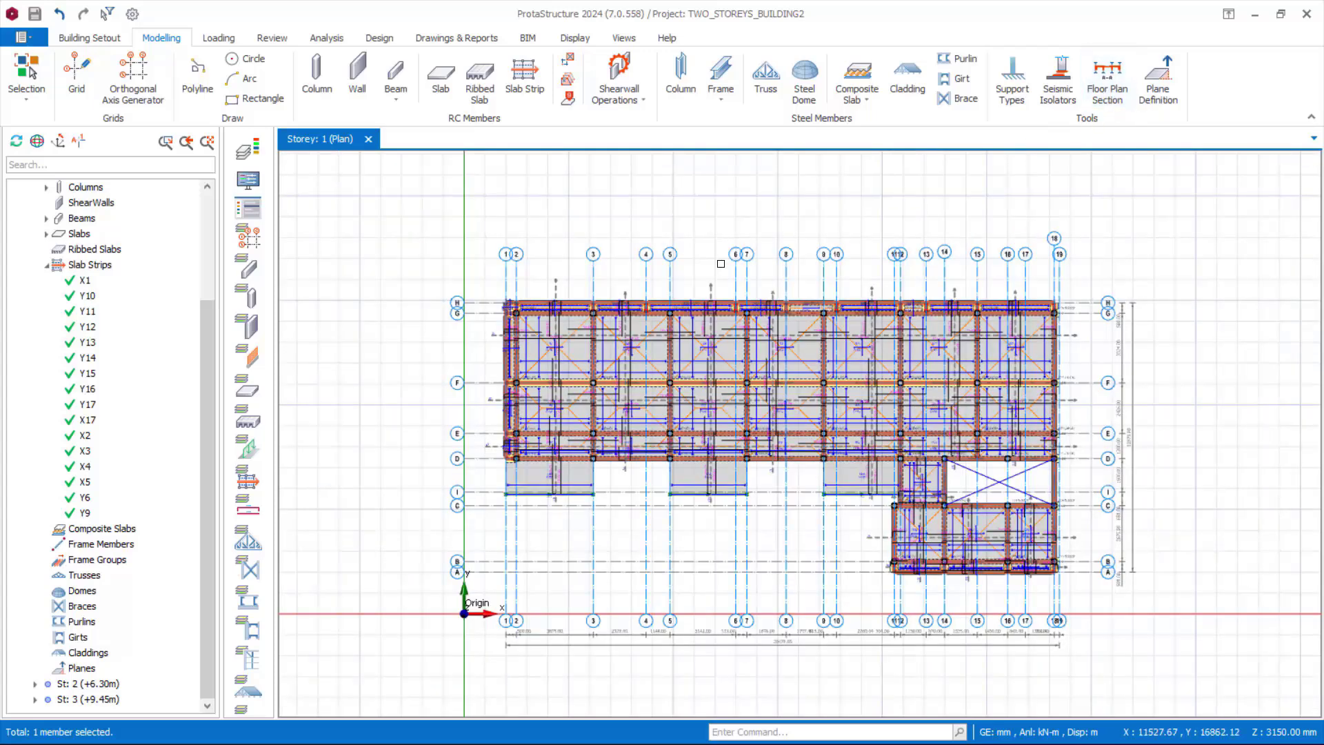
scroll(721, 263, up, 2)
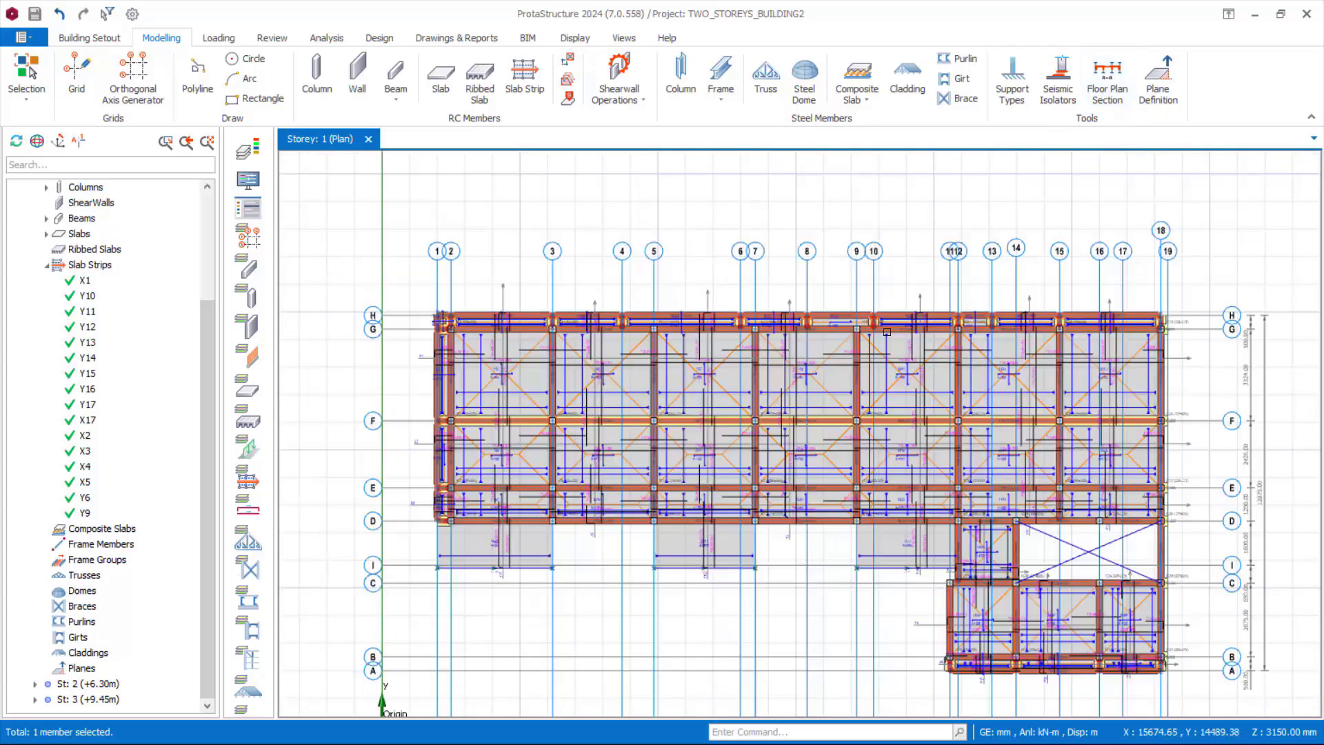
click(1108, 88)
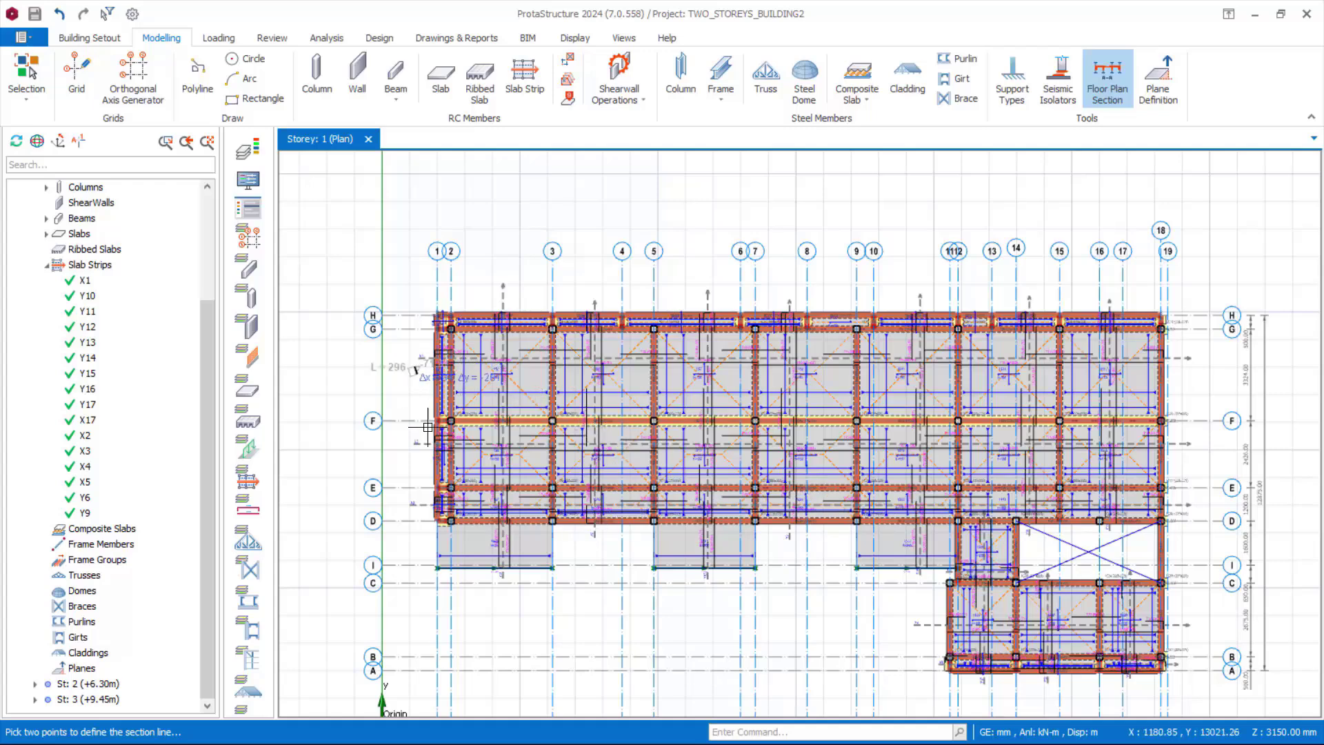
click(417, 360)
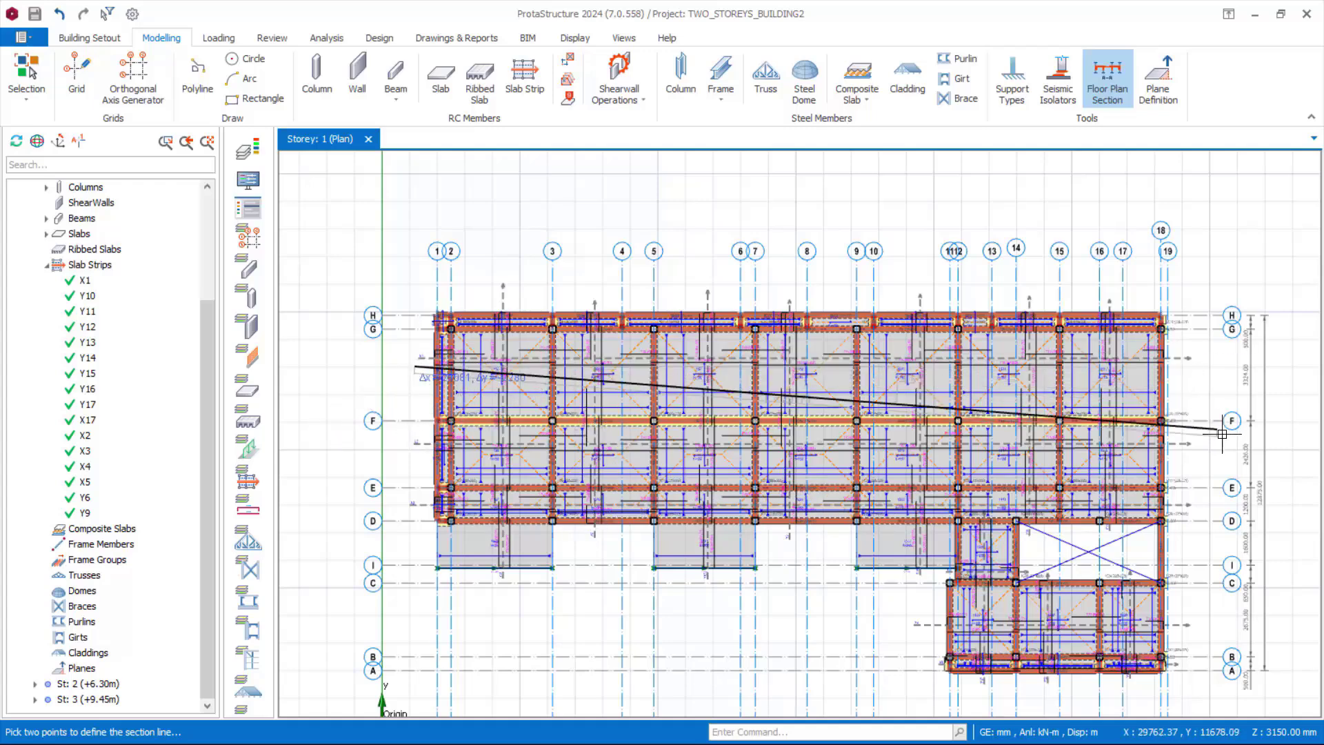
click(1186, 364)
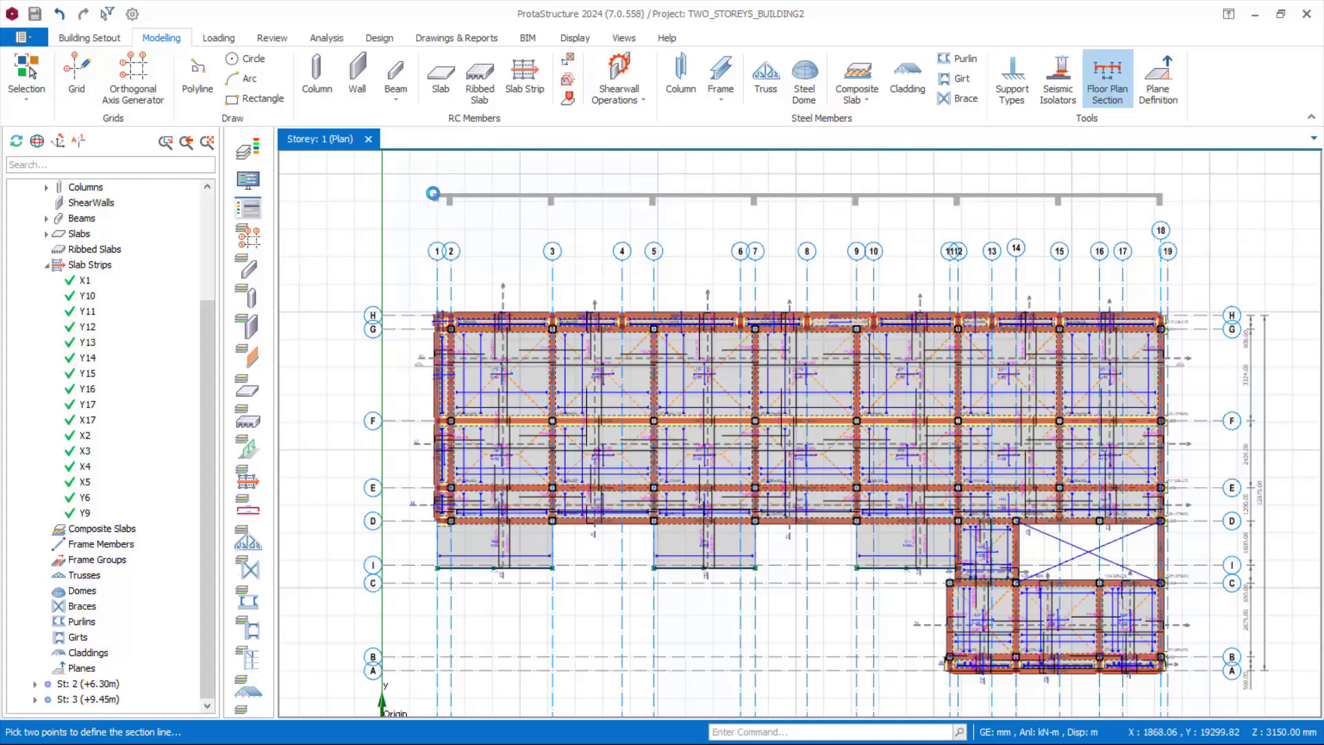
click(498, 248)
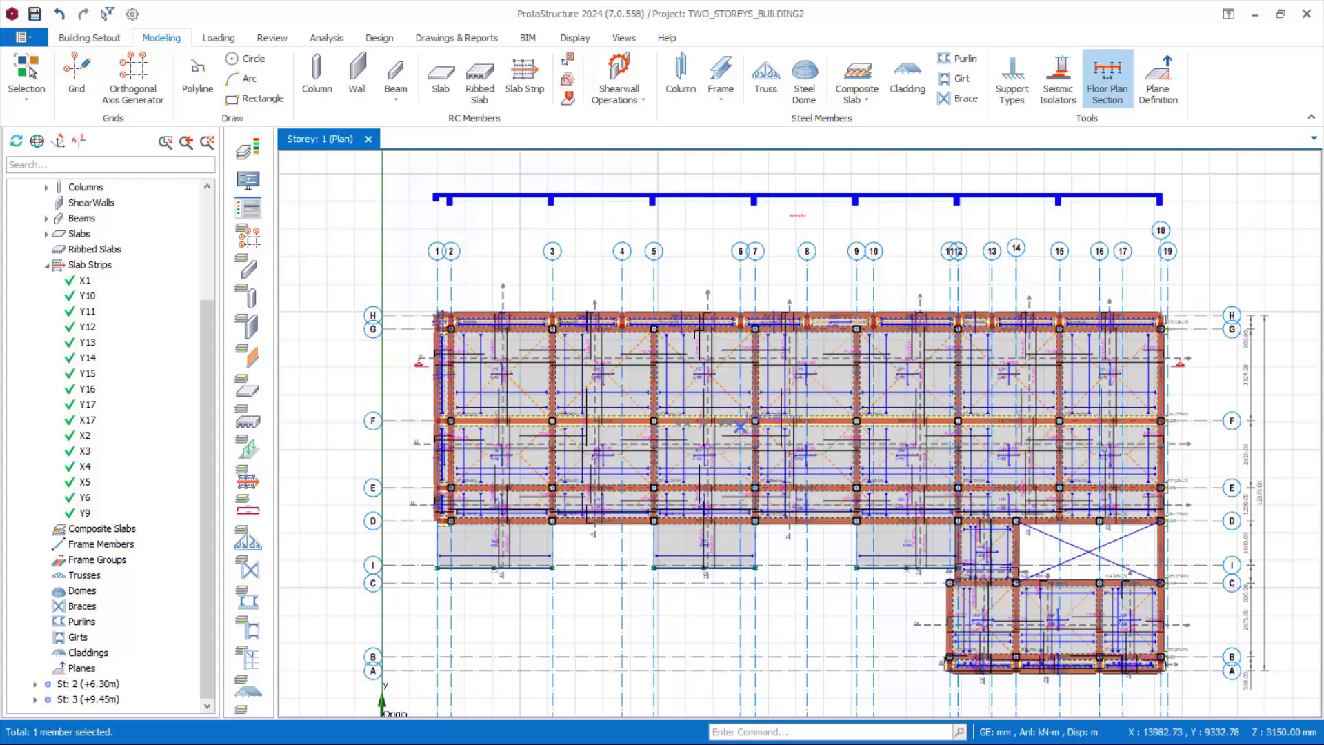
Inspect the section profile and its label above the storey 1 plan, and save the project
scroll(791, 186, up, 5)
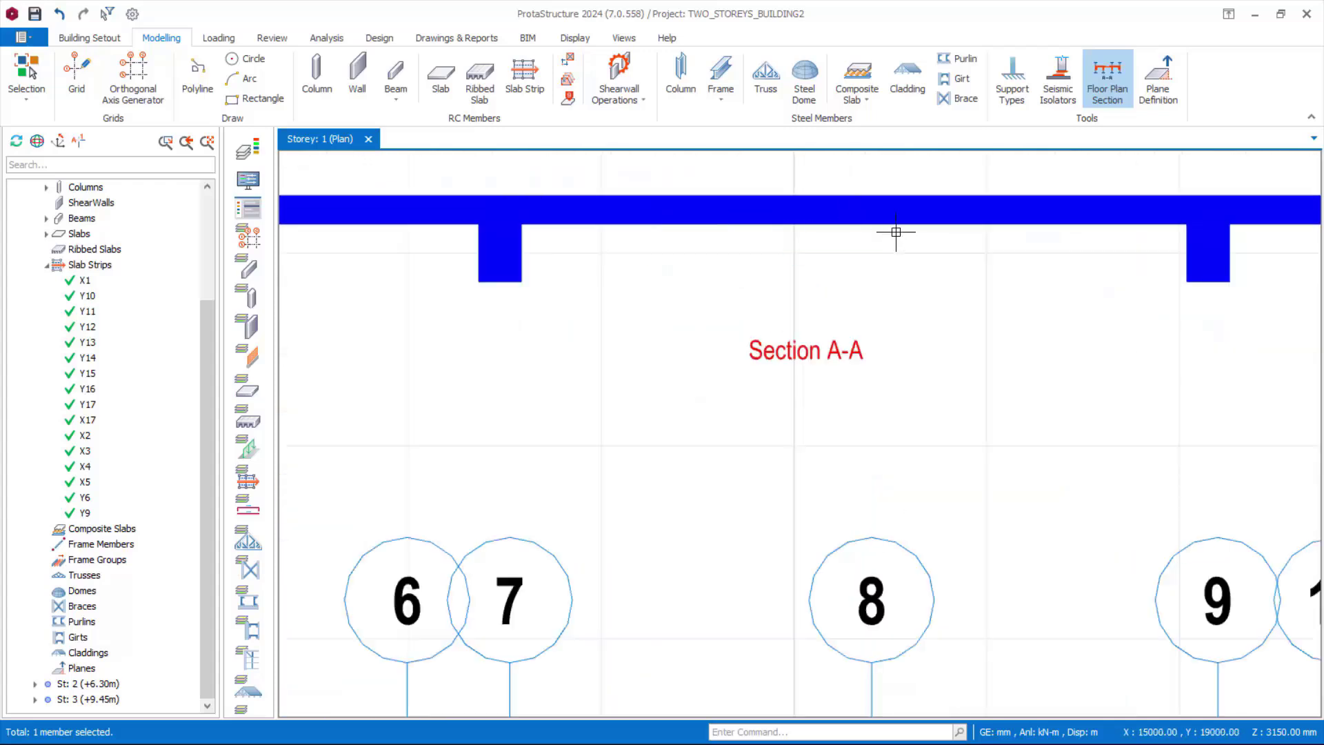
scroll(640, 224, up, 1)
scroll(792, 255, down, 5)
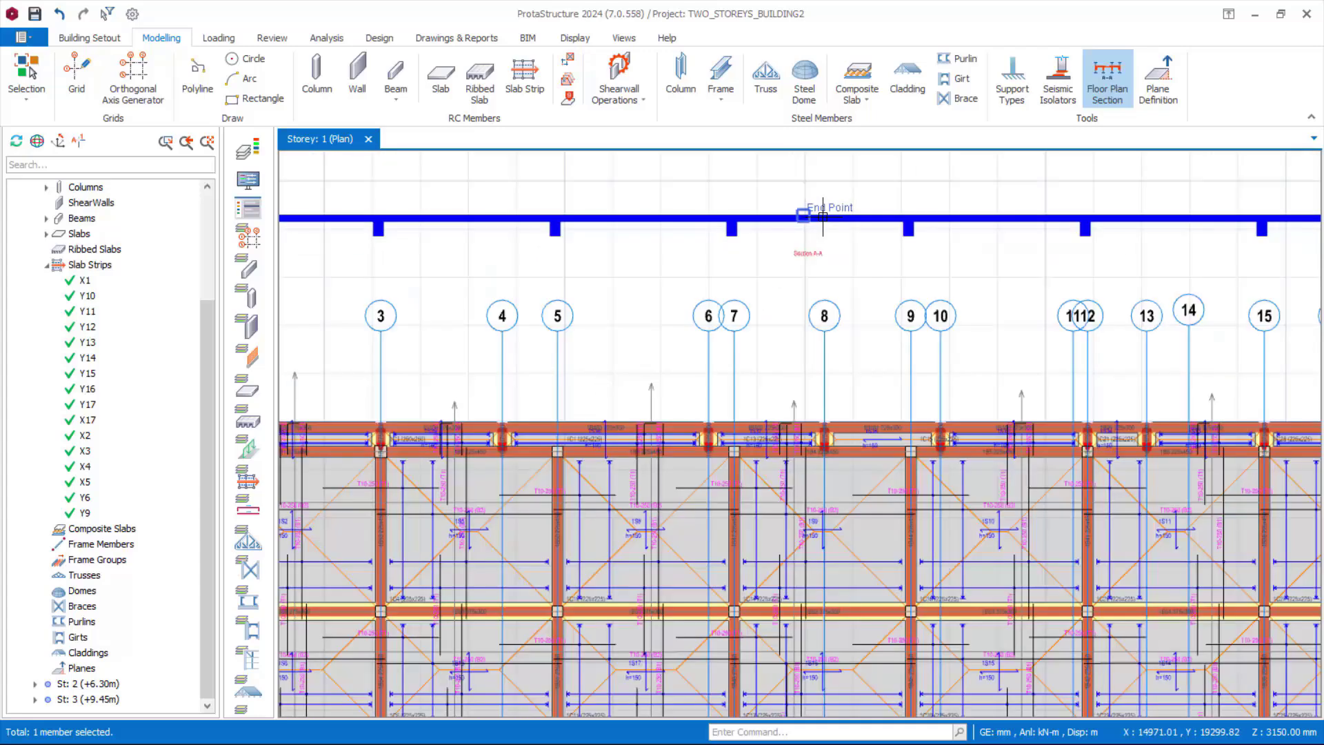
scroll(821, 204, down, 2)
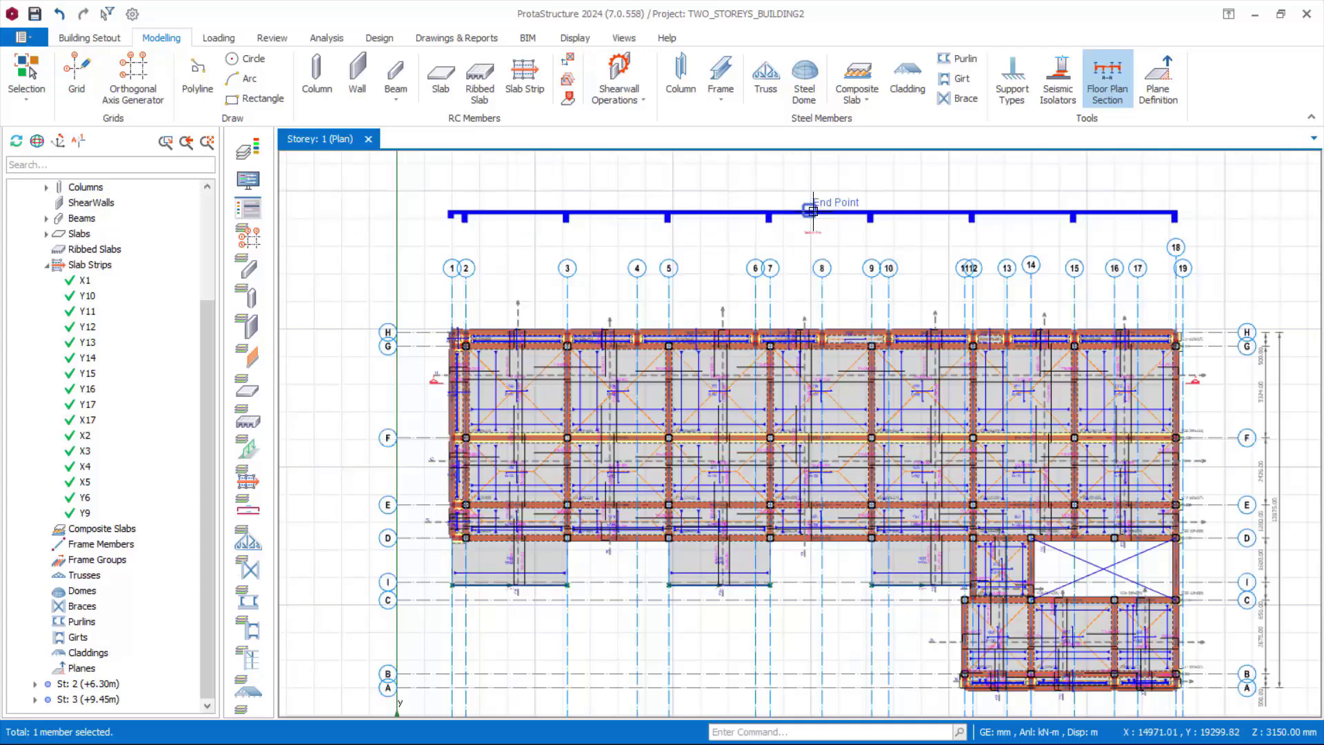
scroll(705, 258, down, 1)
scroll(824, 358, up, 1)
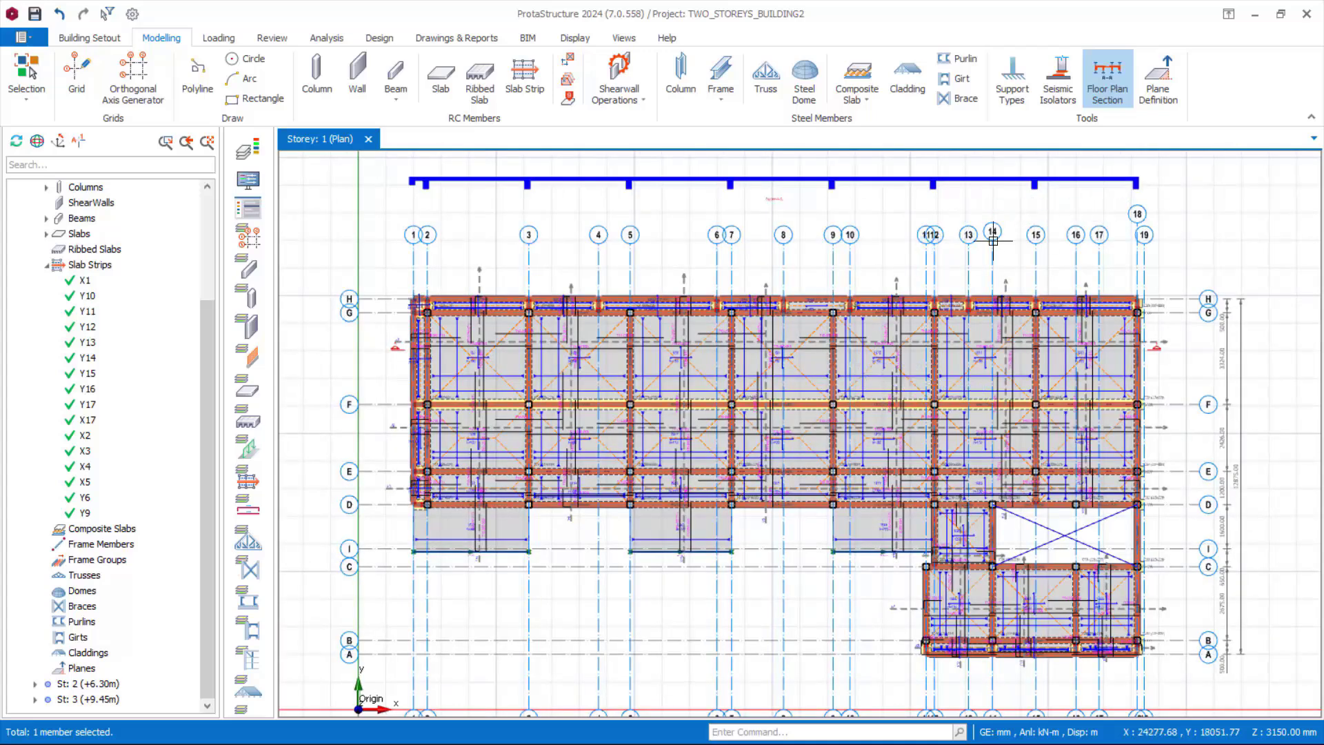
click(34, 14)
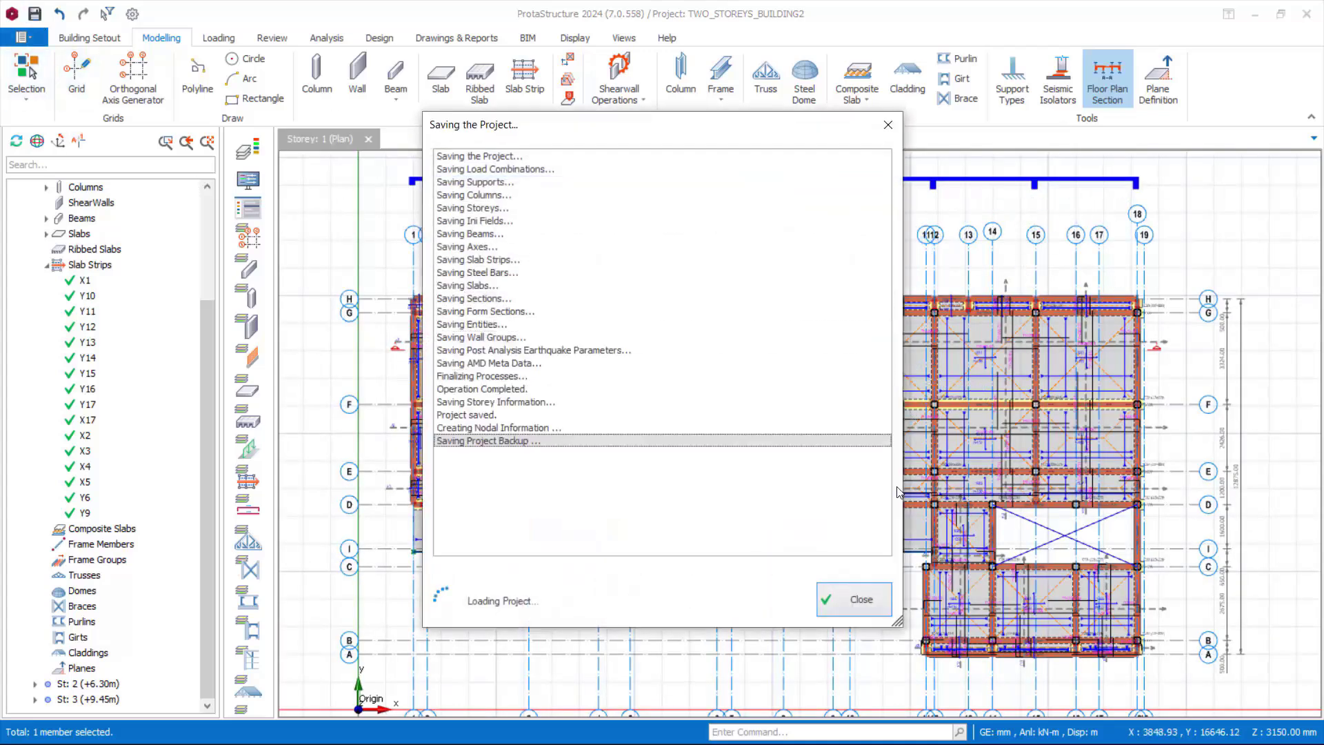
Look over the slab rebar on the storey 1 plan and switch to ProtaDetails for concrete detailing
scroll(712, 202, down, 1)
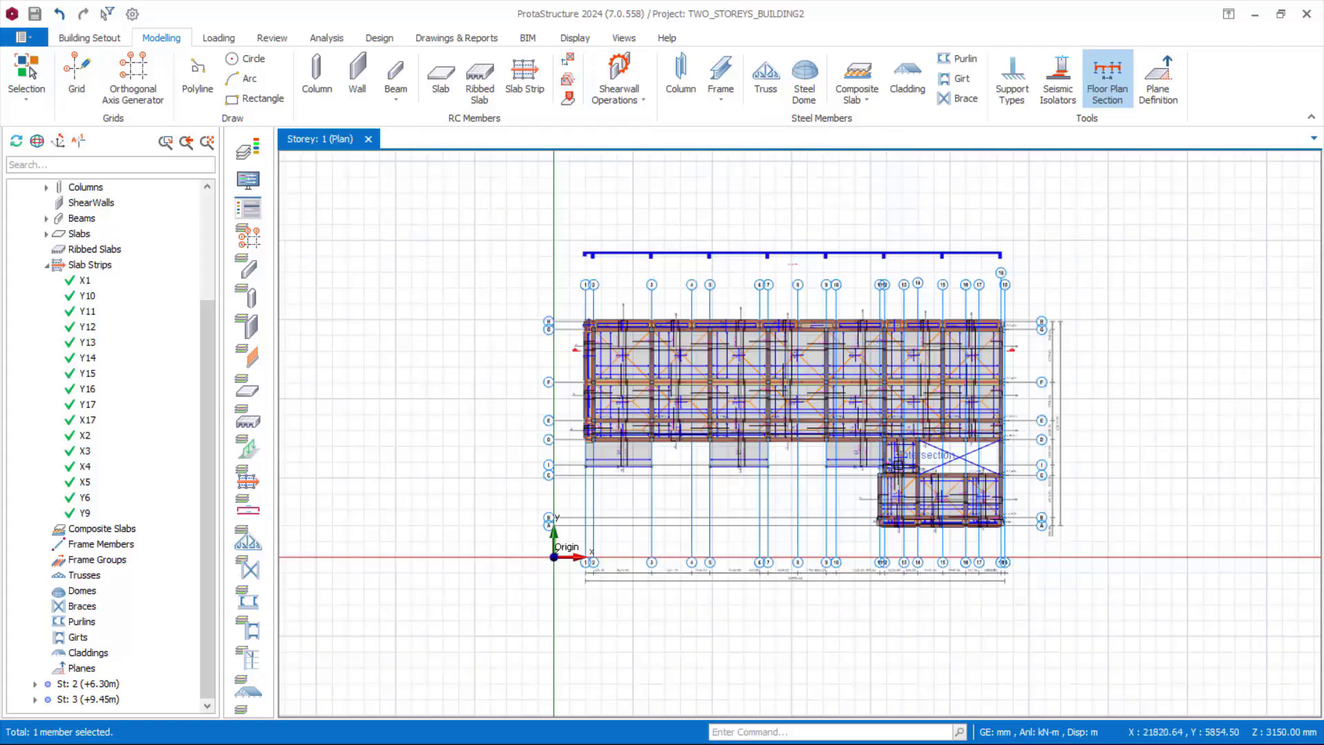
scroll(651, 475, up, 3)
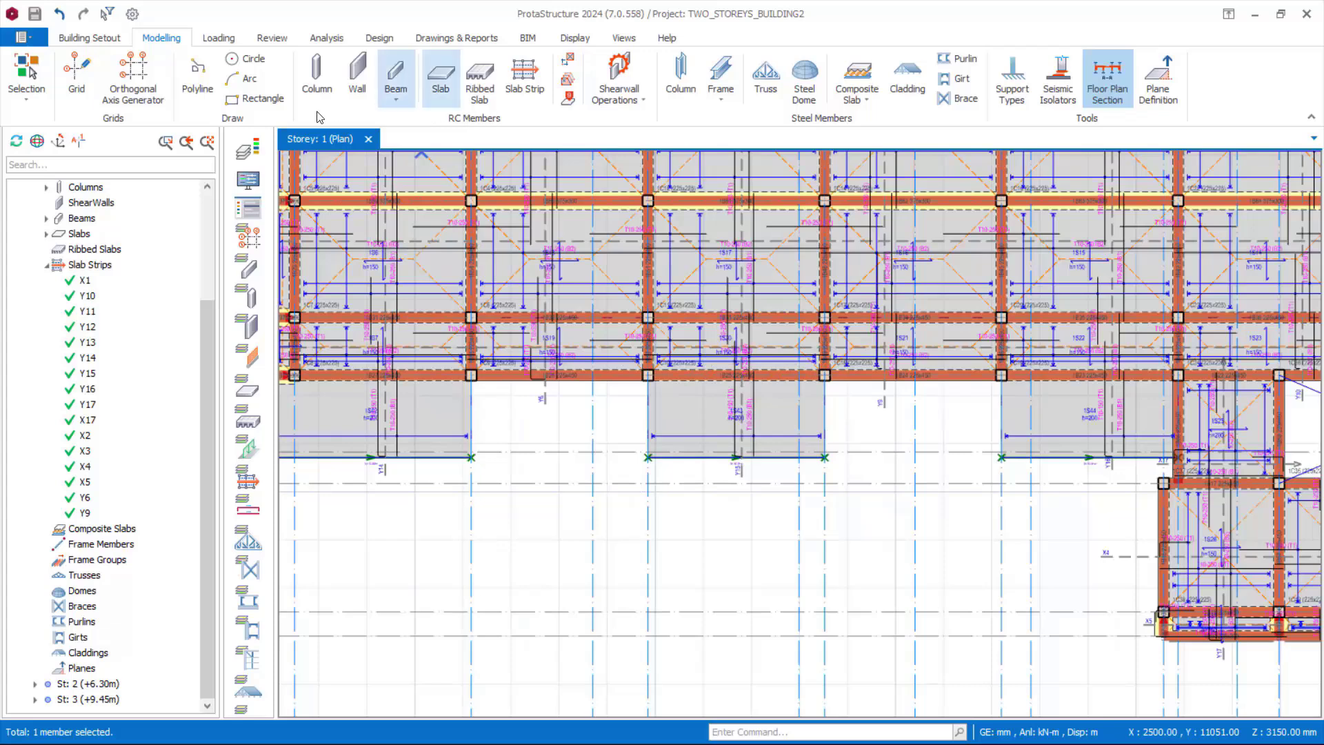
click(449, 39)
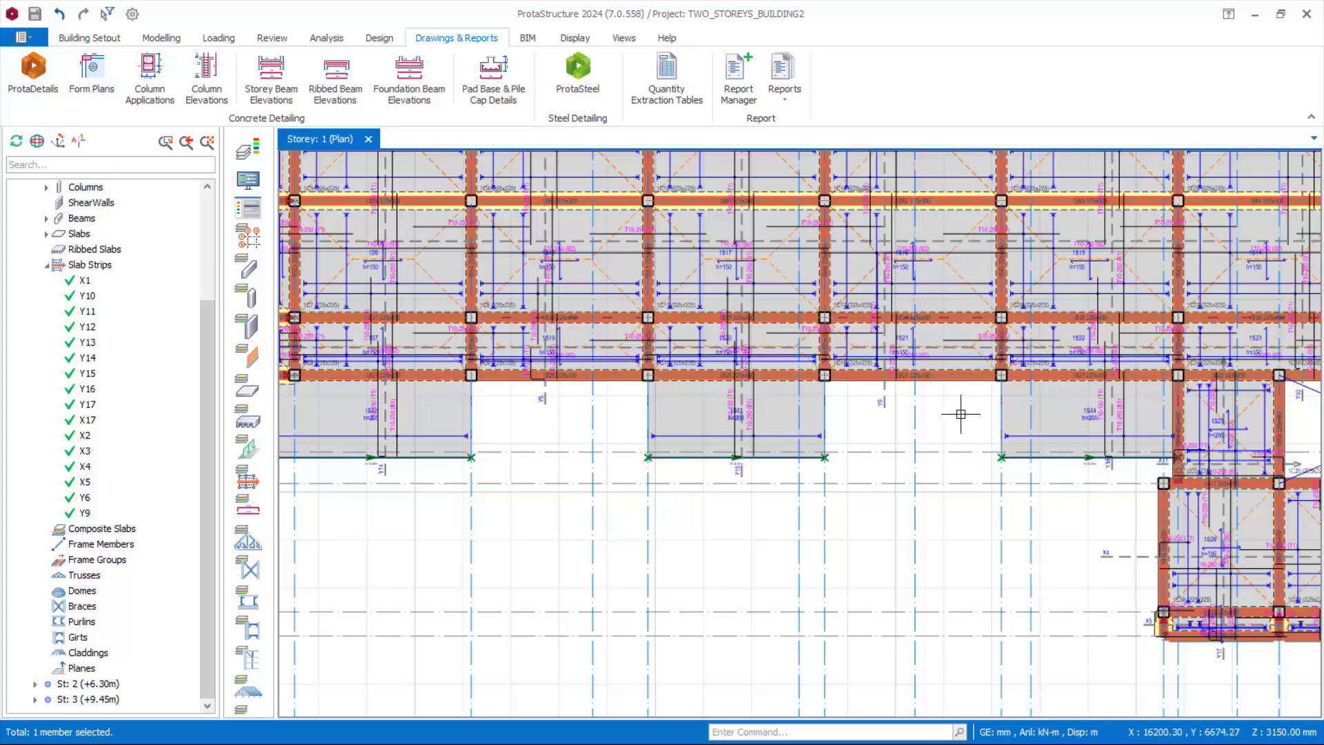
scroll(803, 441, down, 3)
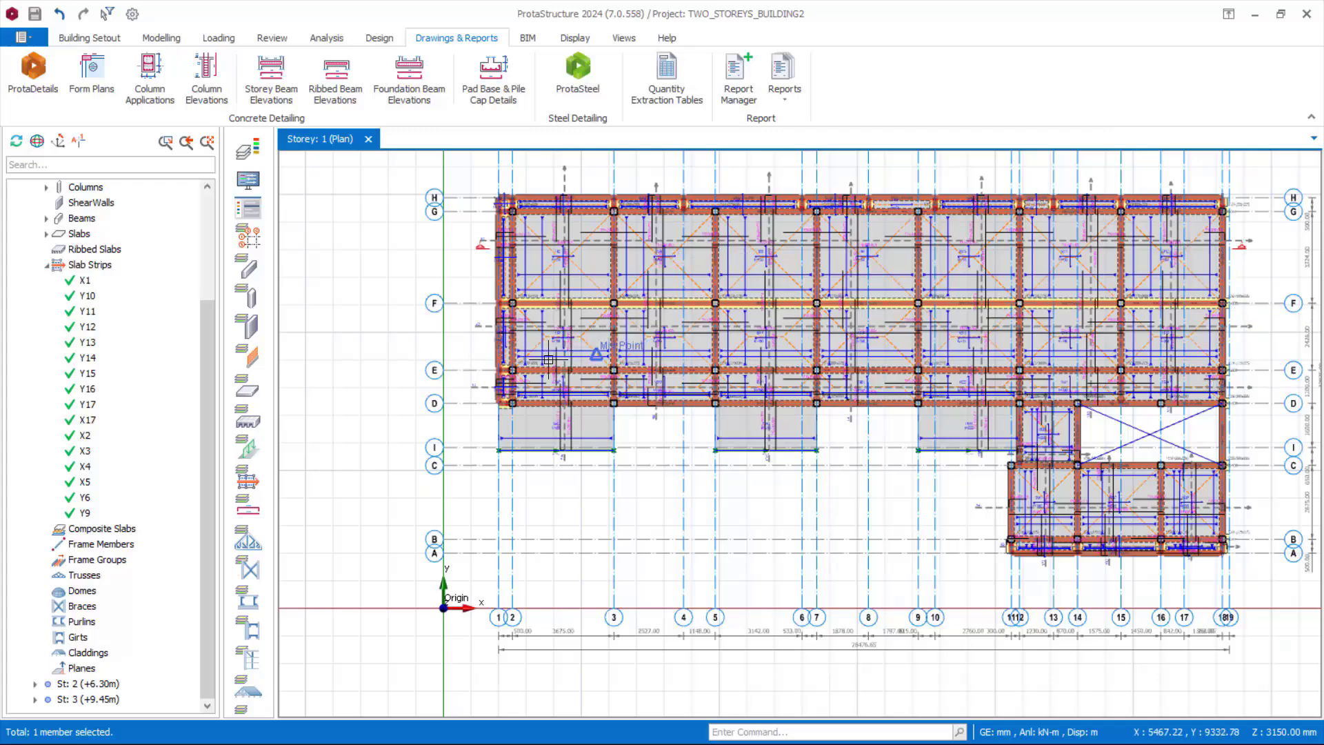
scroll(695, 365, up, 1)
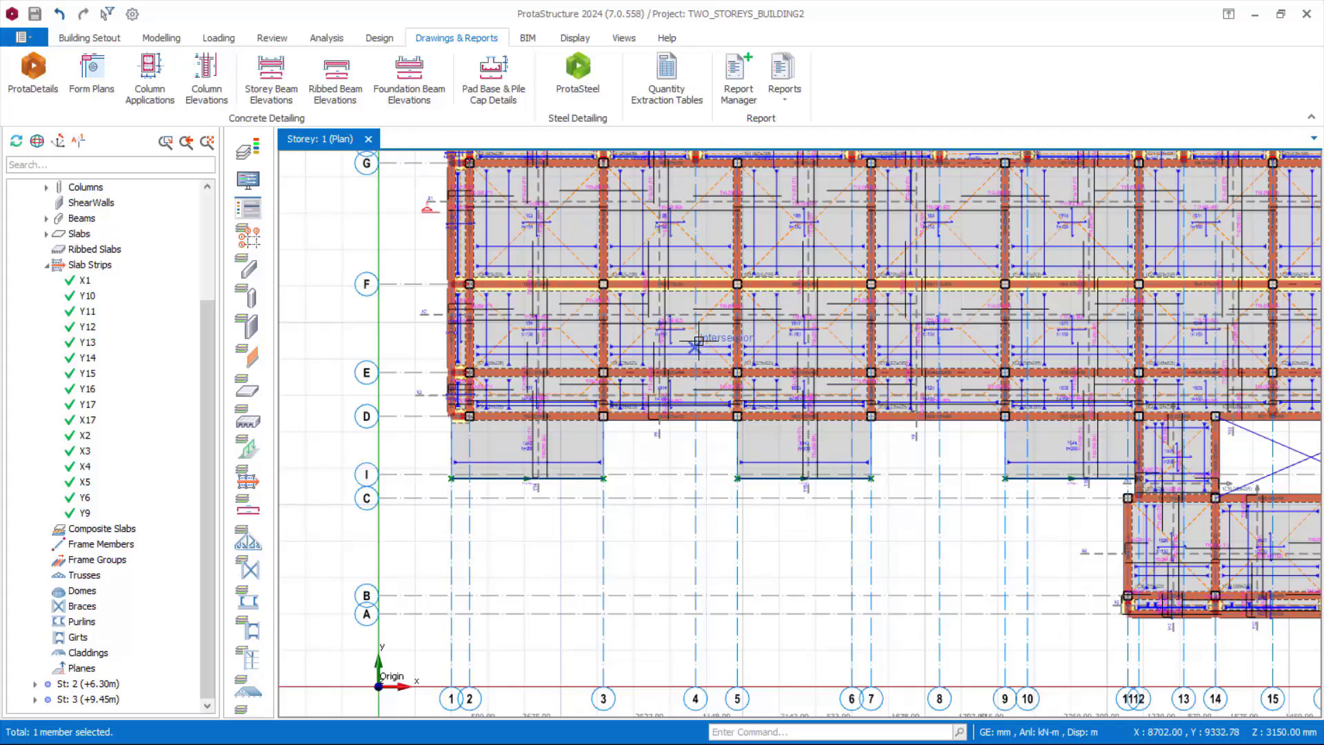
scroll(758, 324, down, 1)
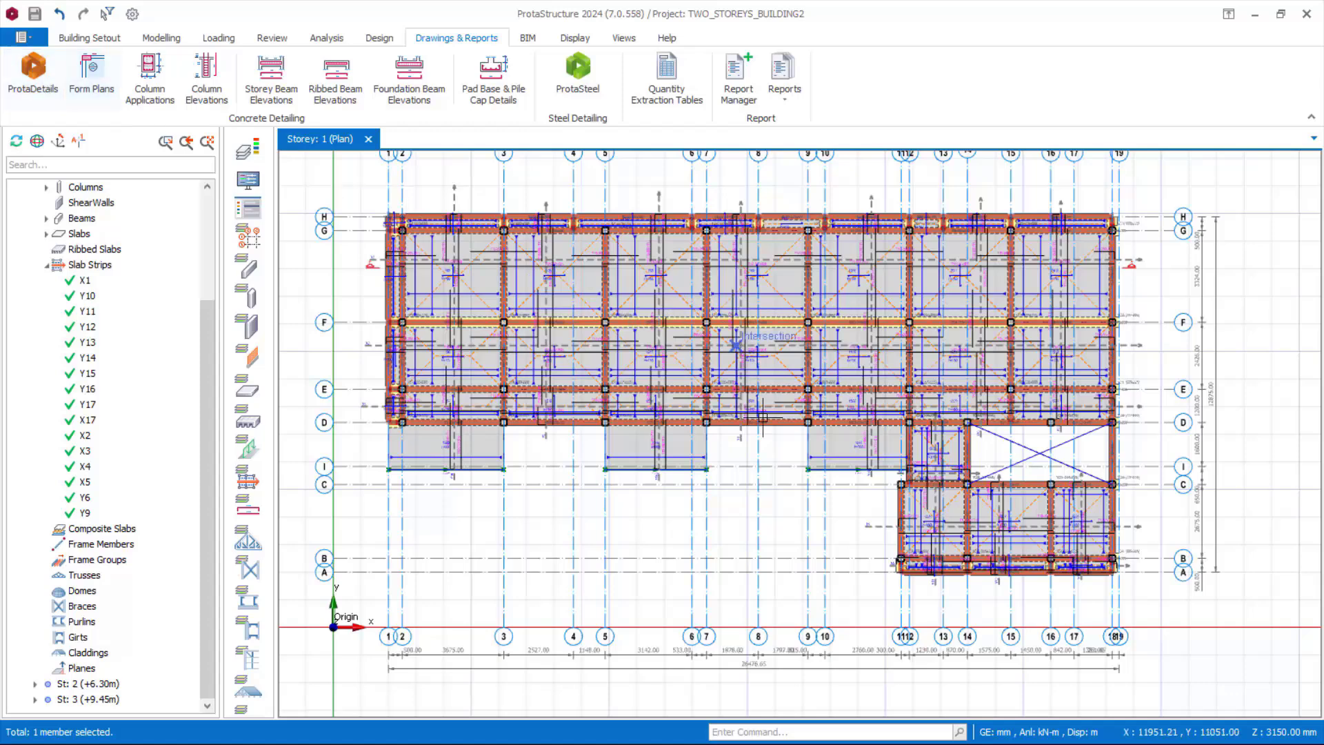
scroll(331, 261, down, 1)
scroll(331, 261, up, 1)
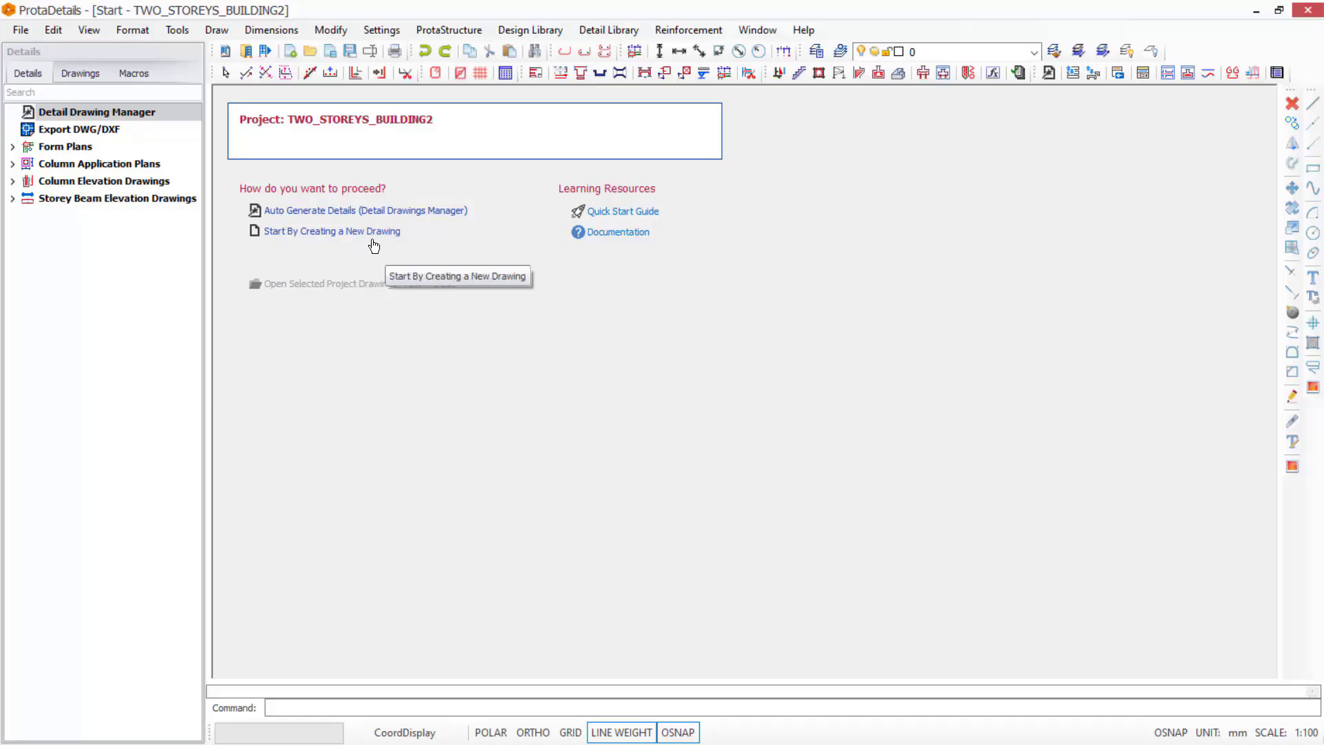
Start automatic detail generation and enable Insert To Sheet for the form plans, keeping the 1/100 scale
click(306, 213)
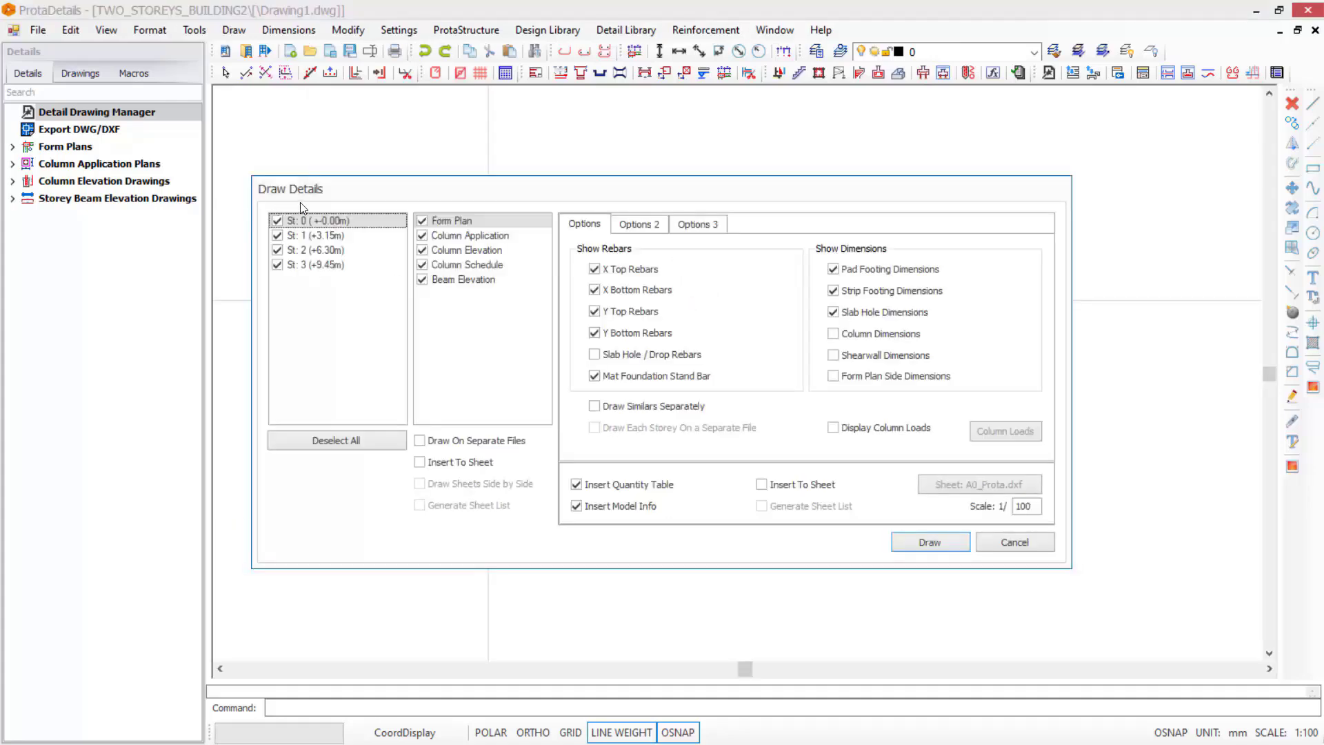
drag(529, 189, 523, 152)
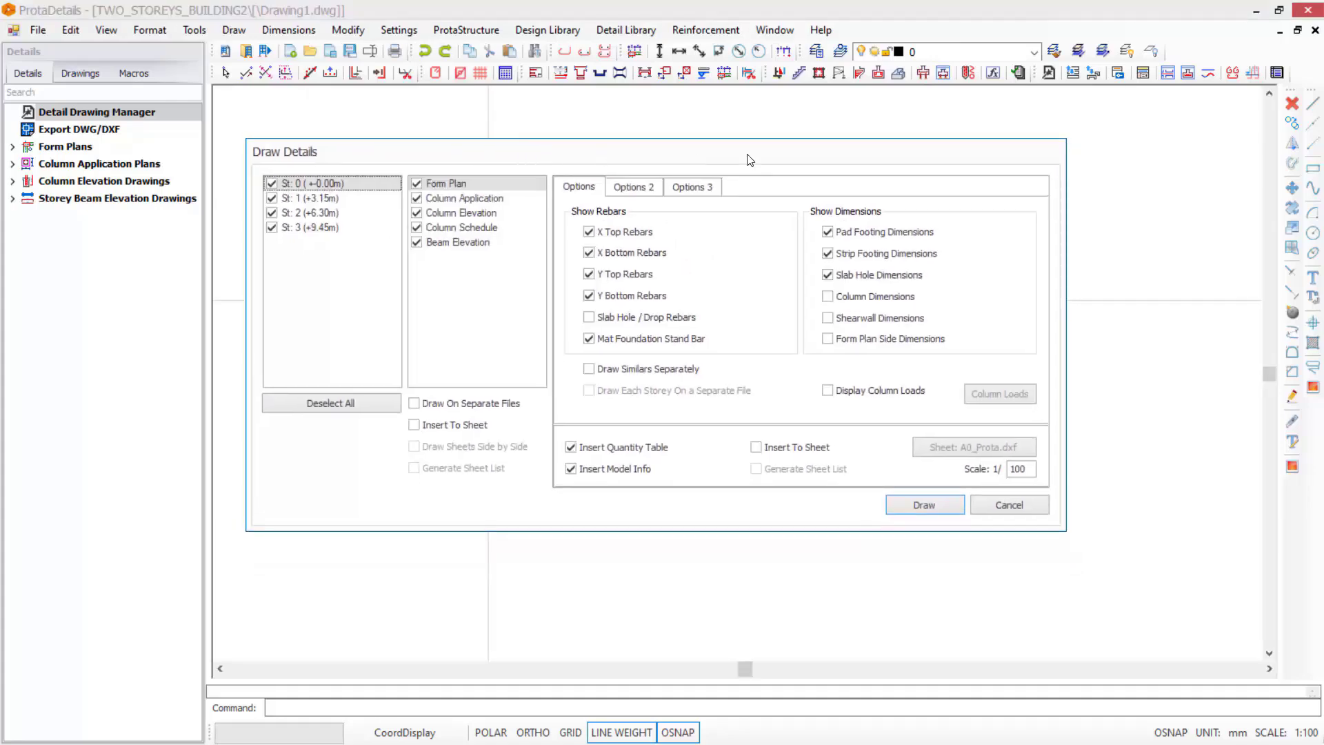
double_click(1028, 470)
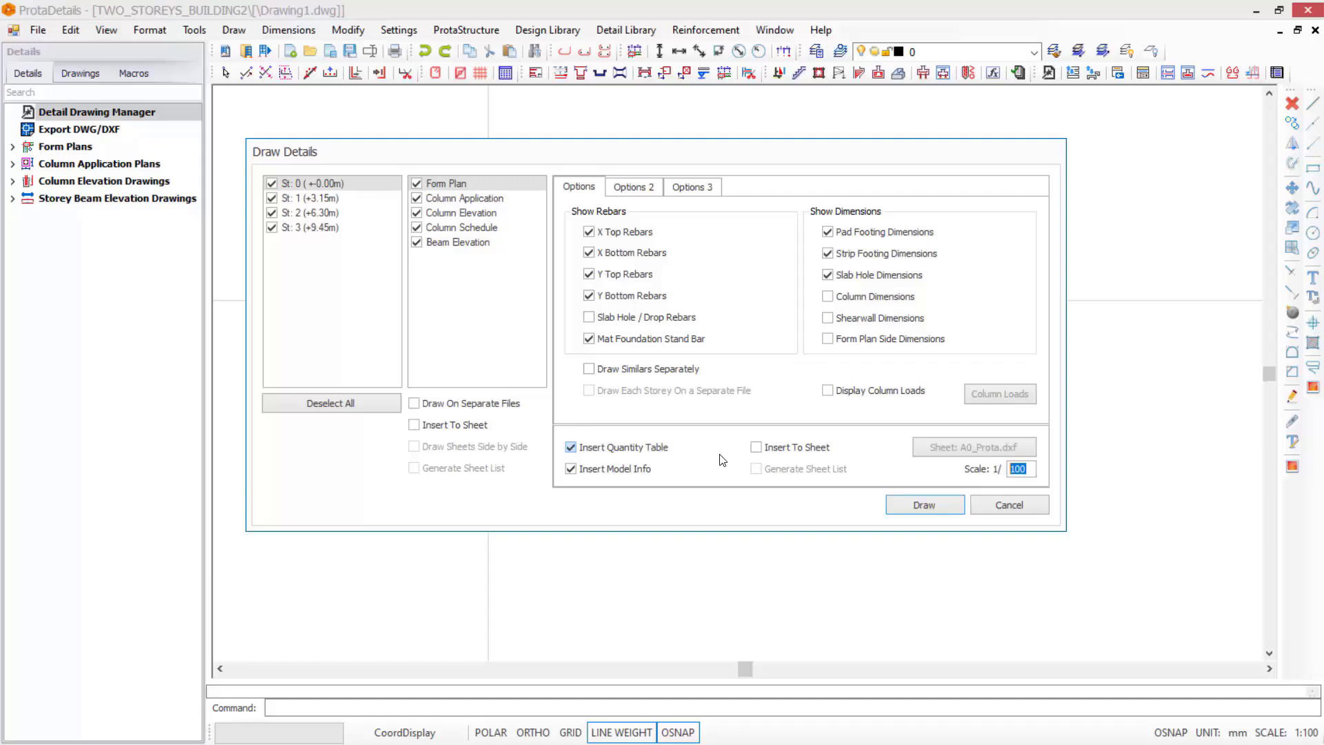
click(756, 448)
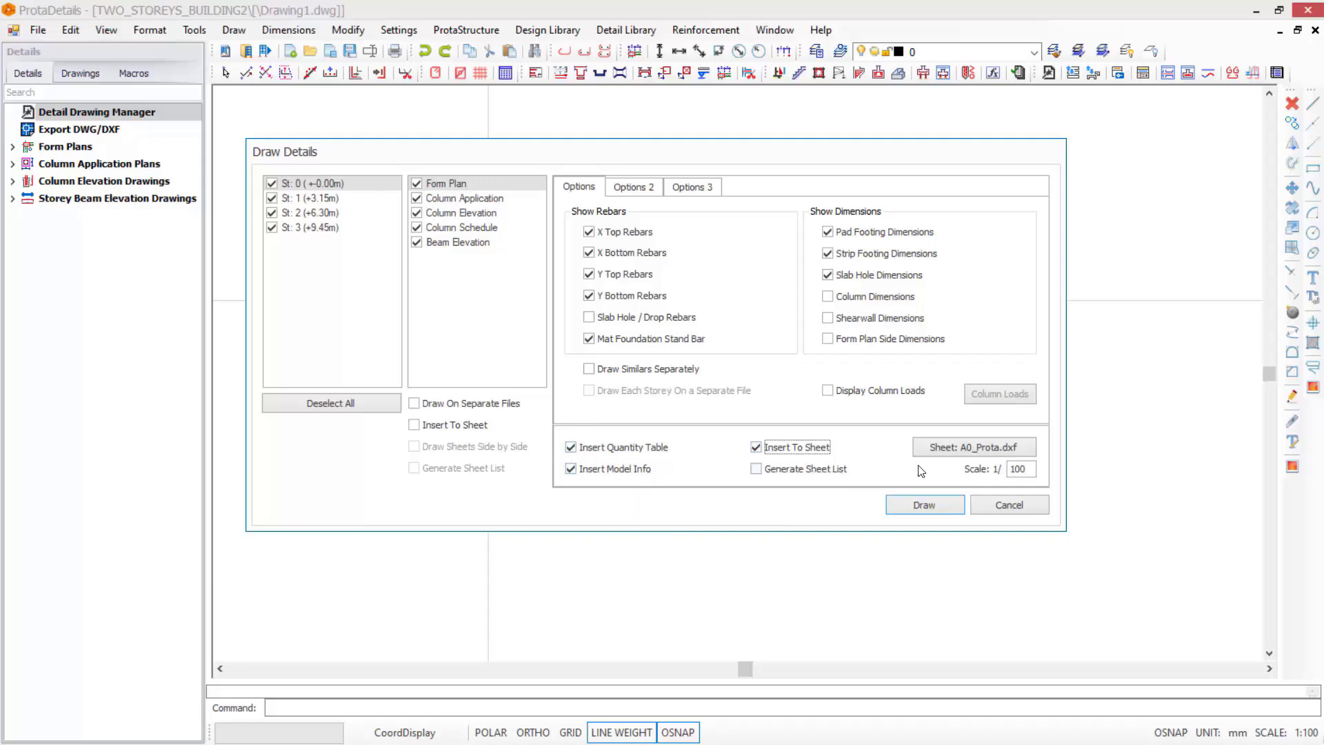
Set the form plans' sheet template to A0_Prota.dxf, keeping the sheet name FORM PLANS and the prefix FP
click(975, 457)
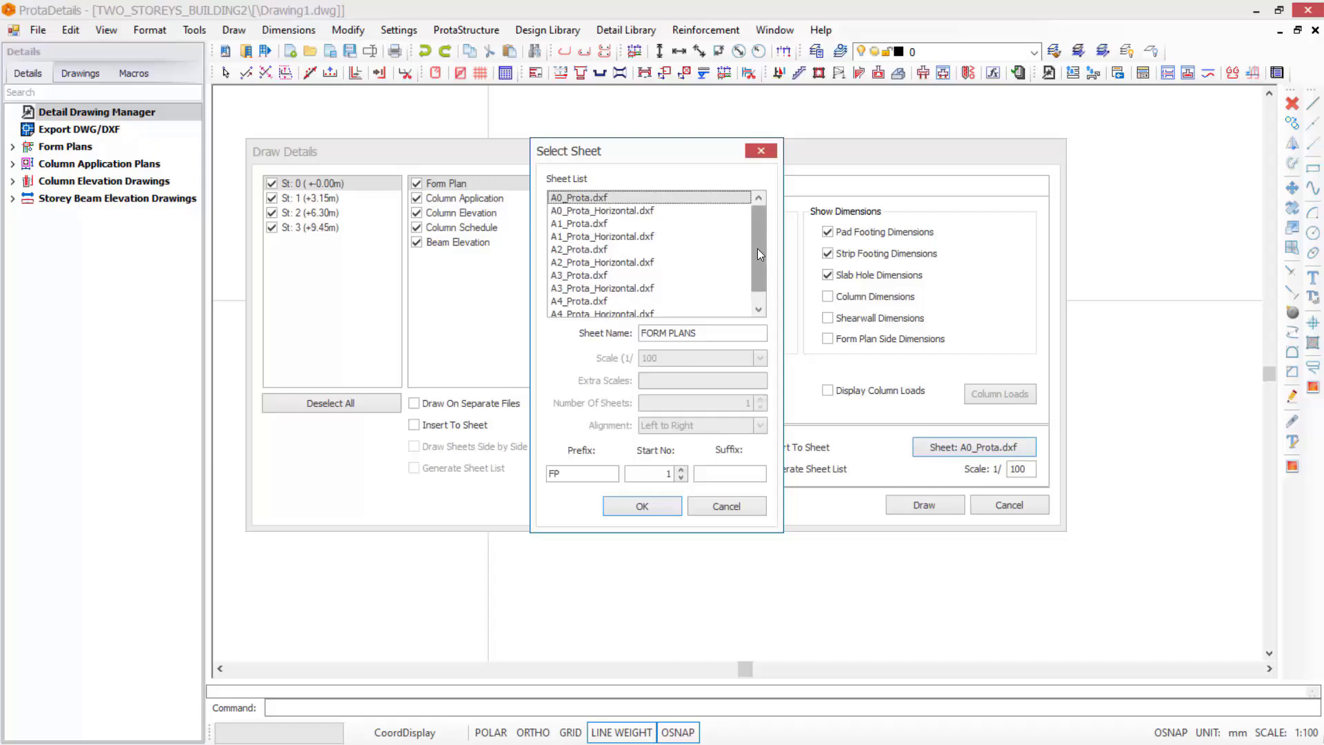
drag(756, 252, 756, 262)
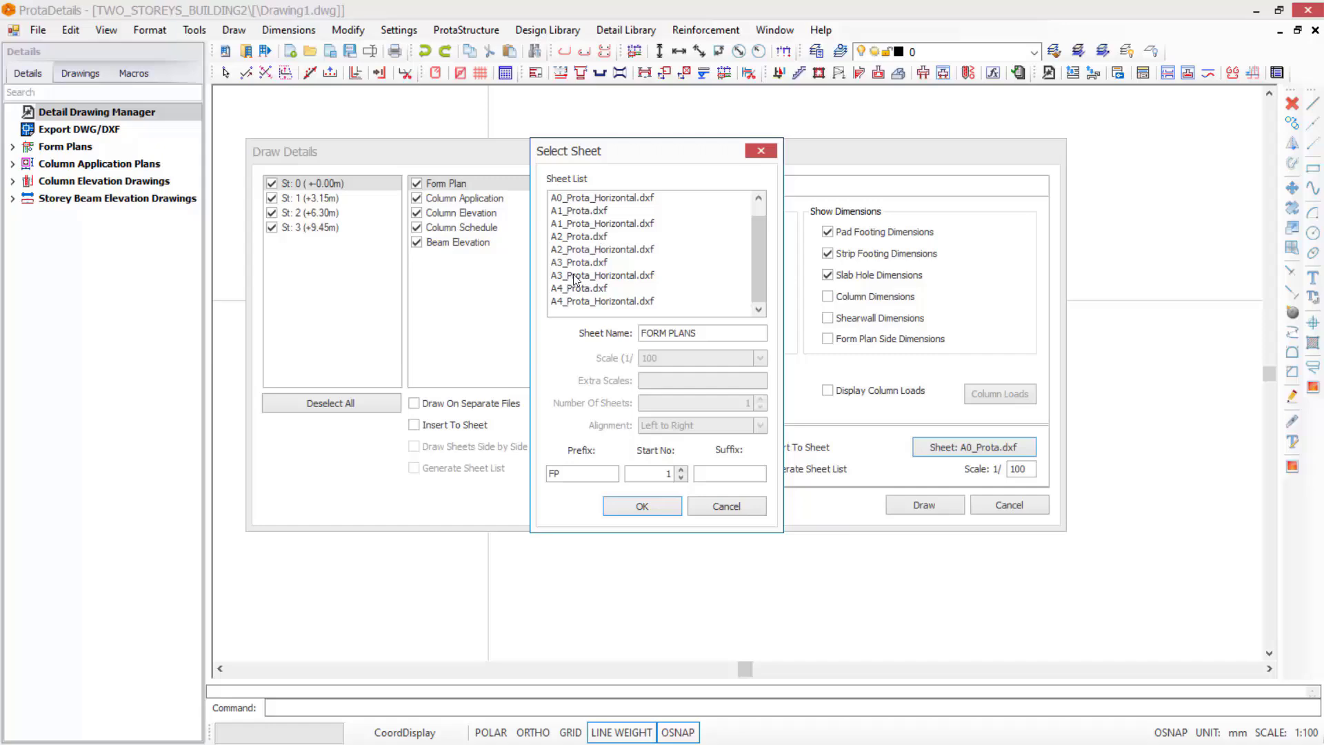
scroll(579, 248, up, 1)
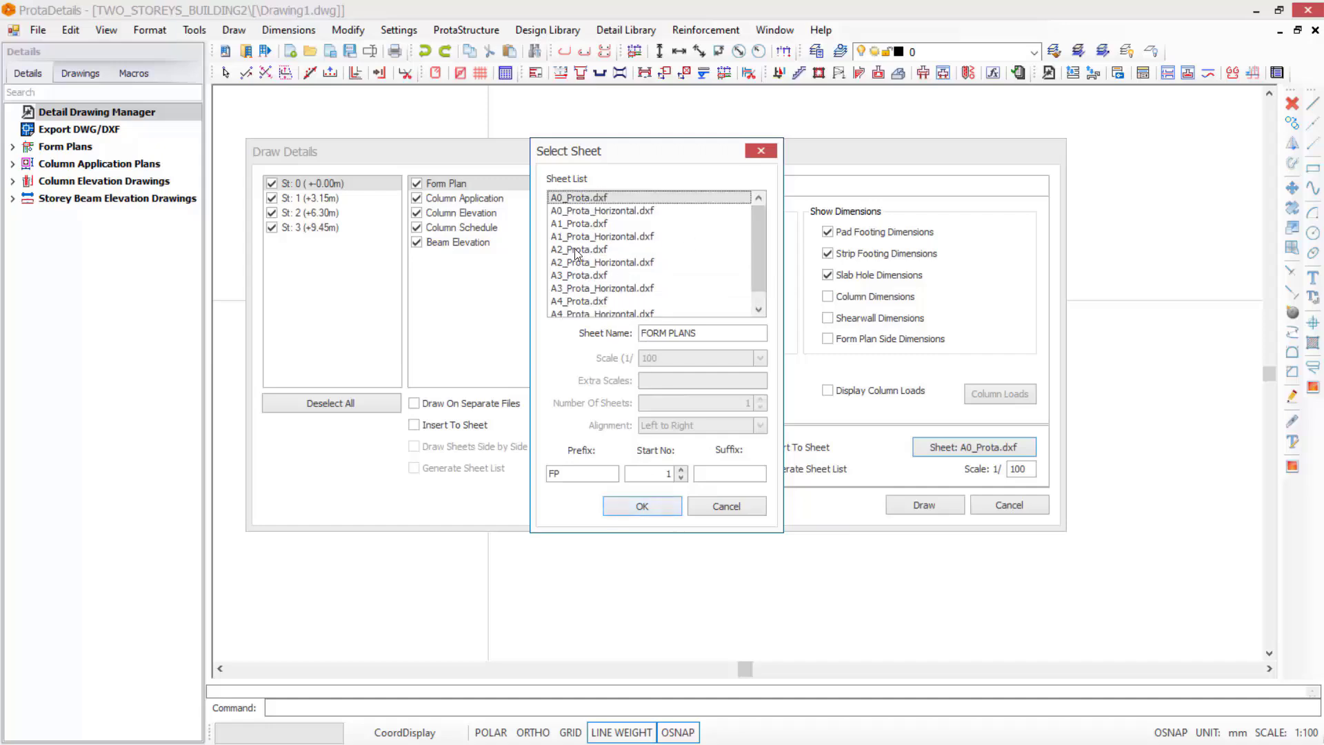
click(563, 276)
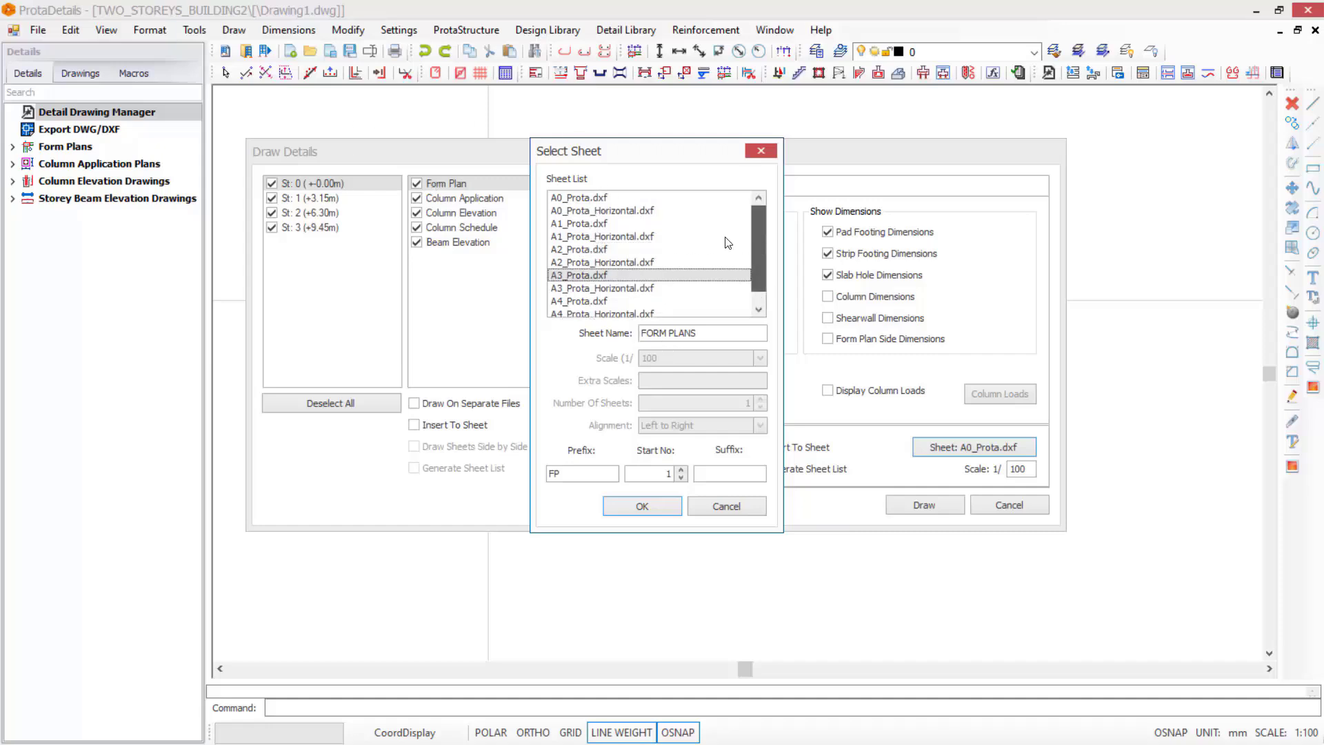
click(582, 199)
click(641, 505)
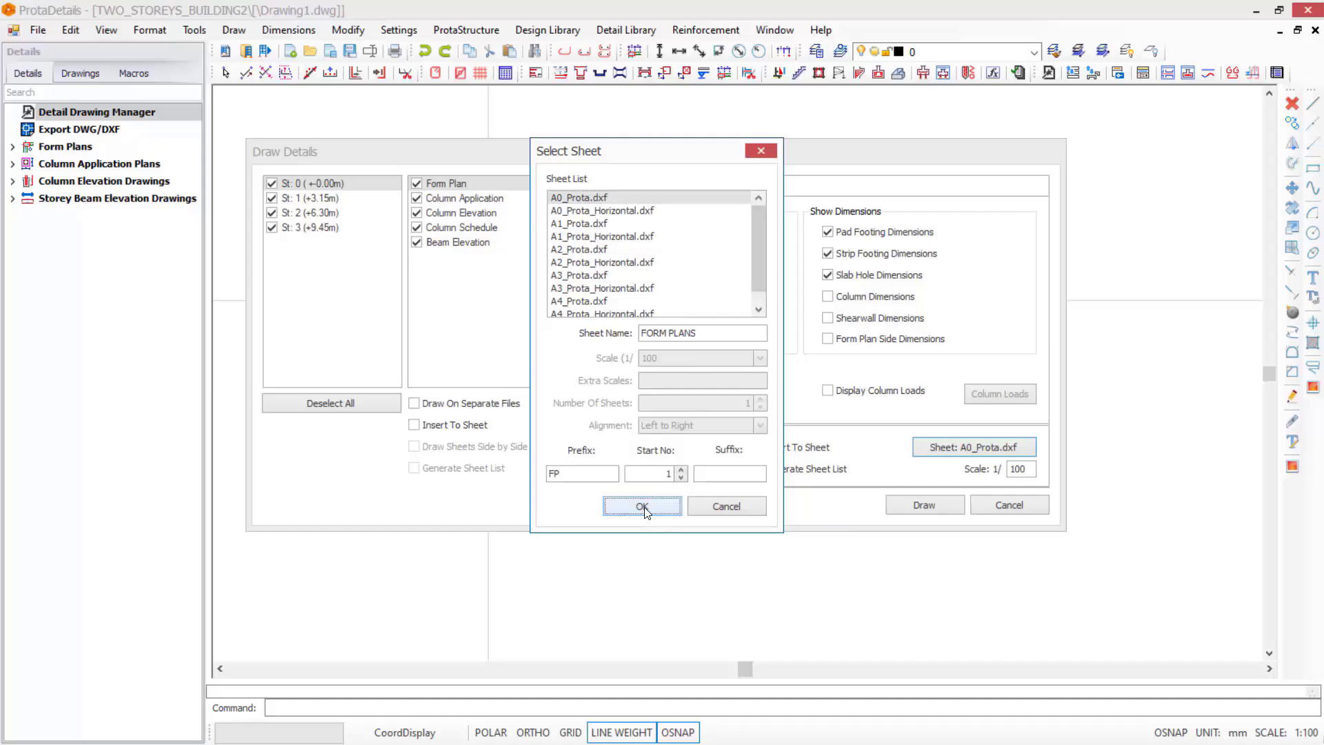
Generate the selected detail drawings for all storeys and place them in the empty drawing
click(924, 505)
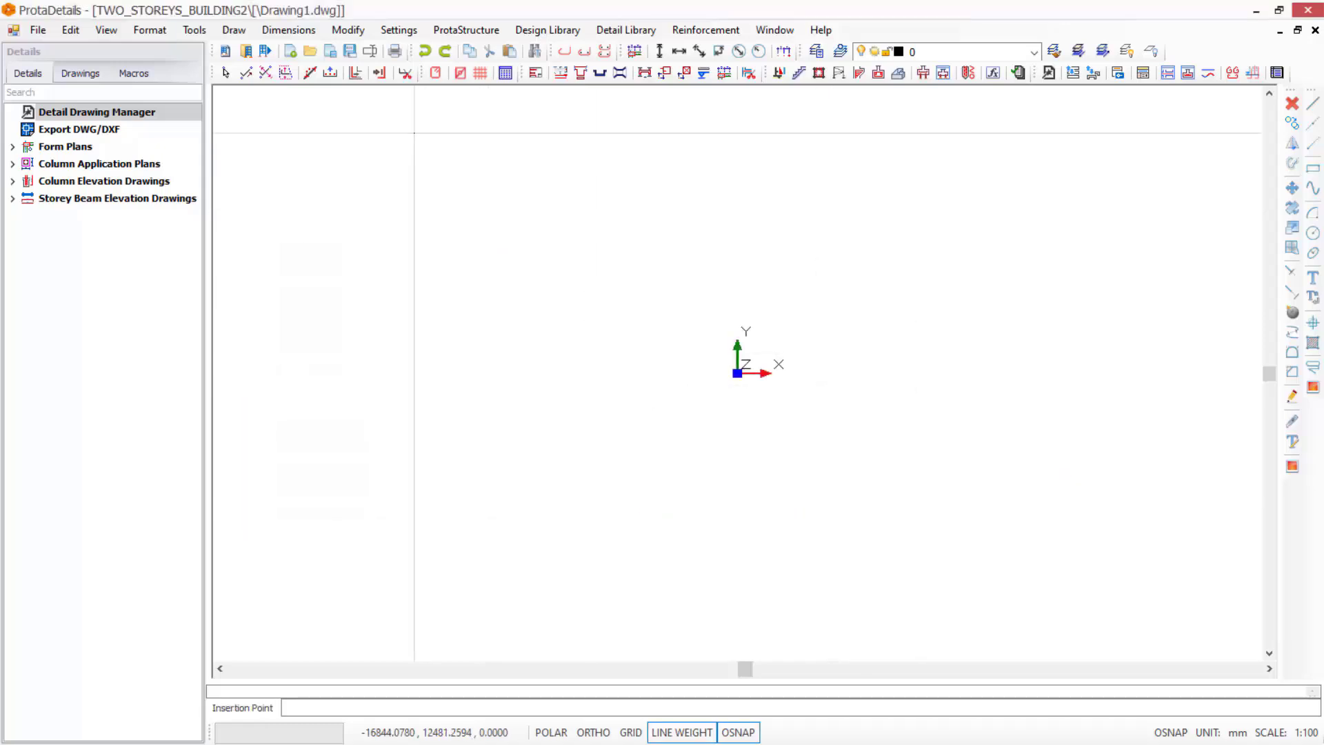
click(414, 133)
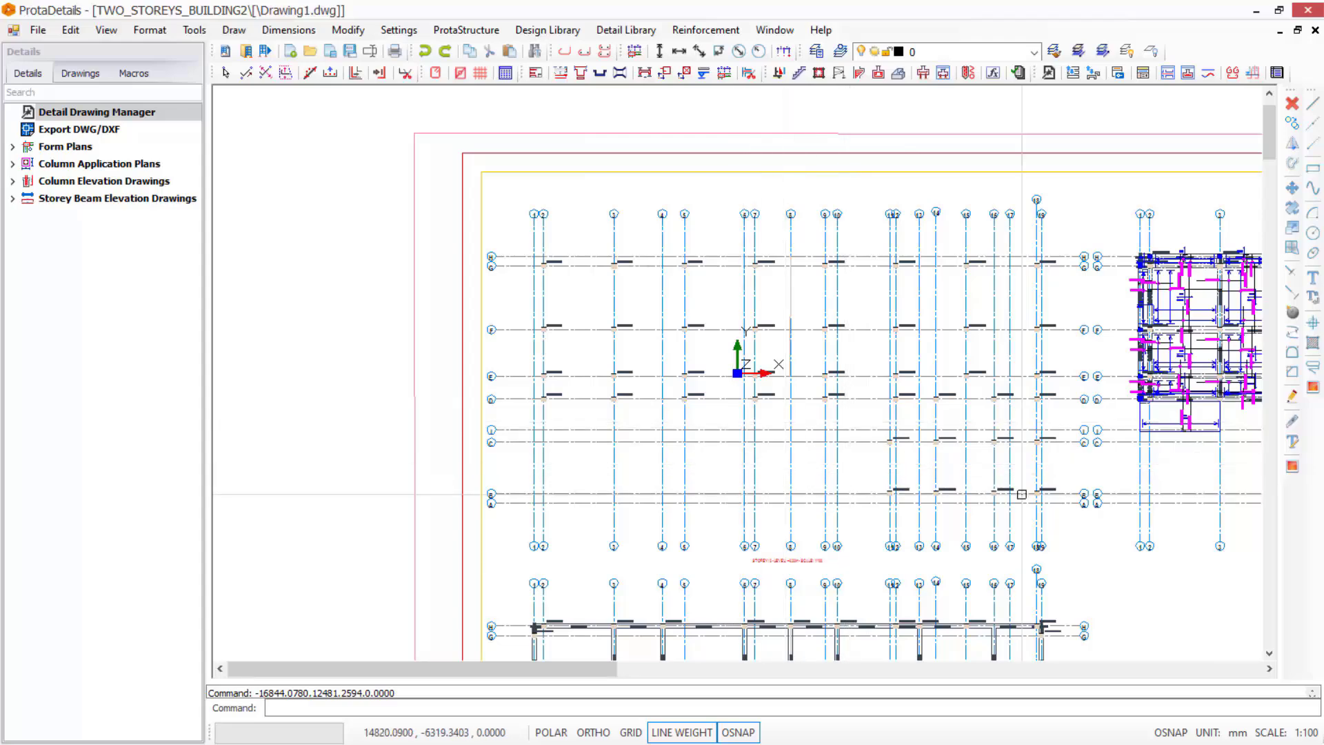
Look over the generated set, from the A0 form plan sheet to the column and beam details beneath it
scroll(527, 306, down, 2)
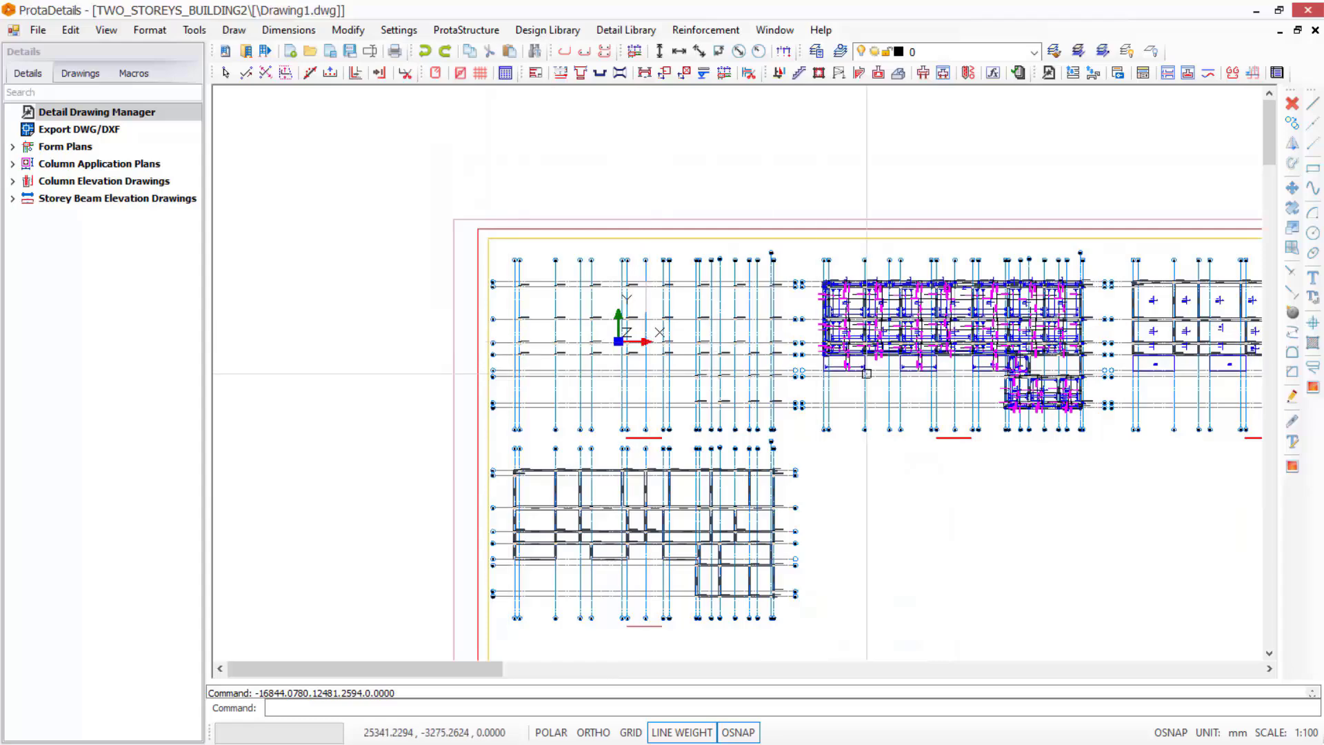
scroll(896, 383, down, 2)
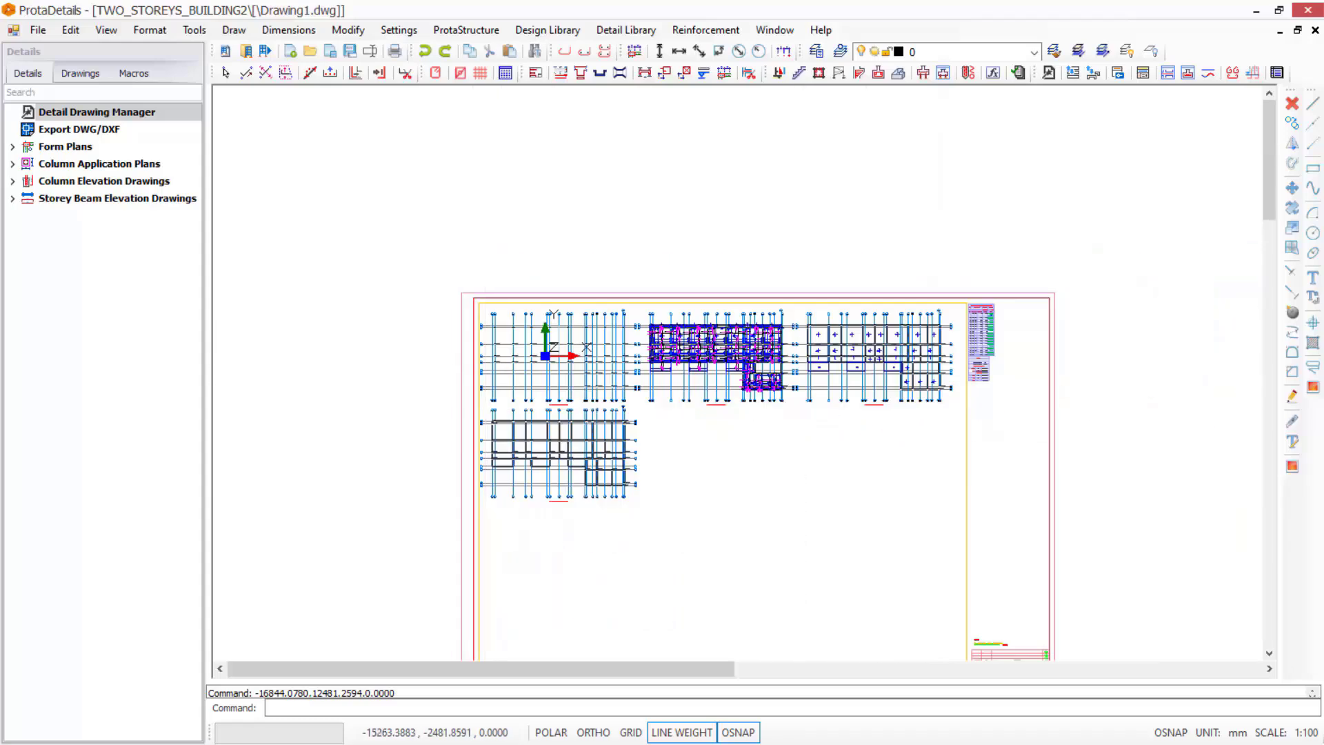
scroll(732, 383, down, 2)
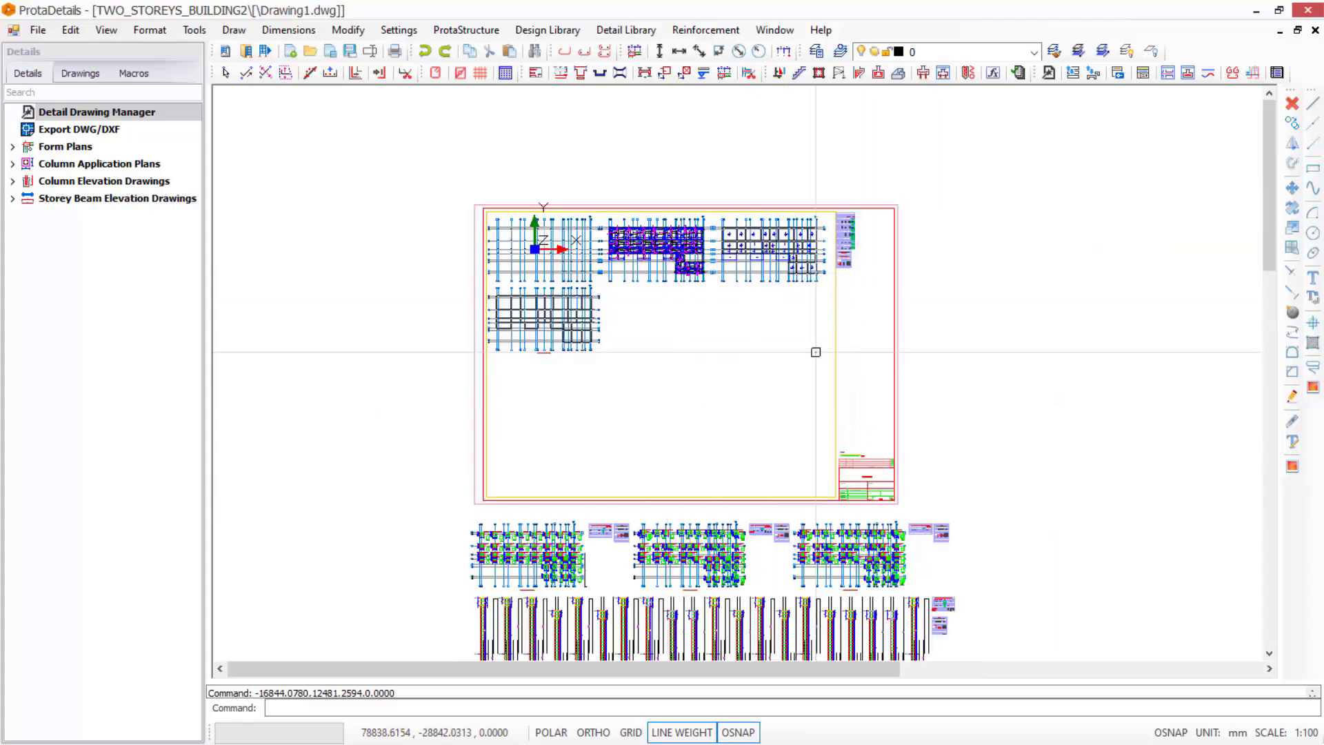
scroll(797, 357, down, 3)
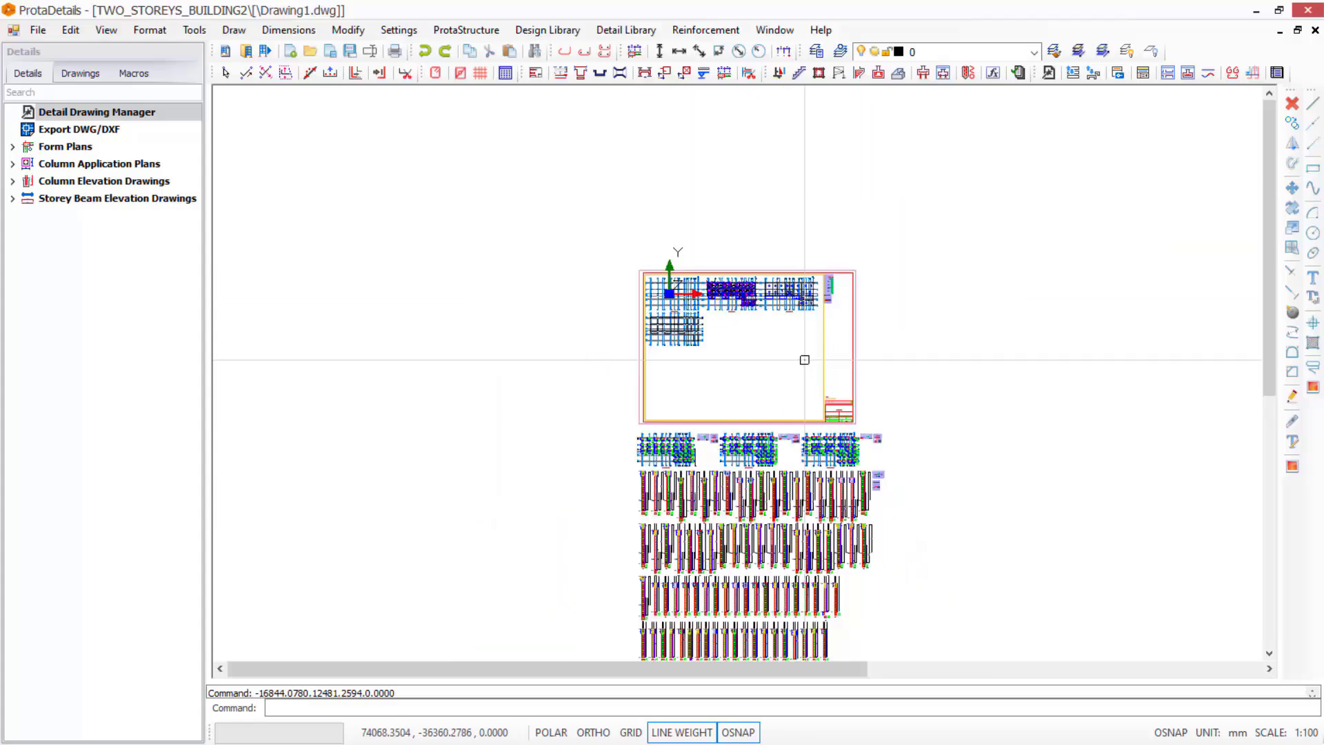
scroll(798, 357, up, 4)
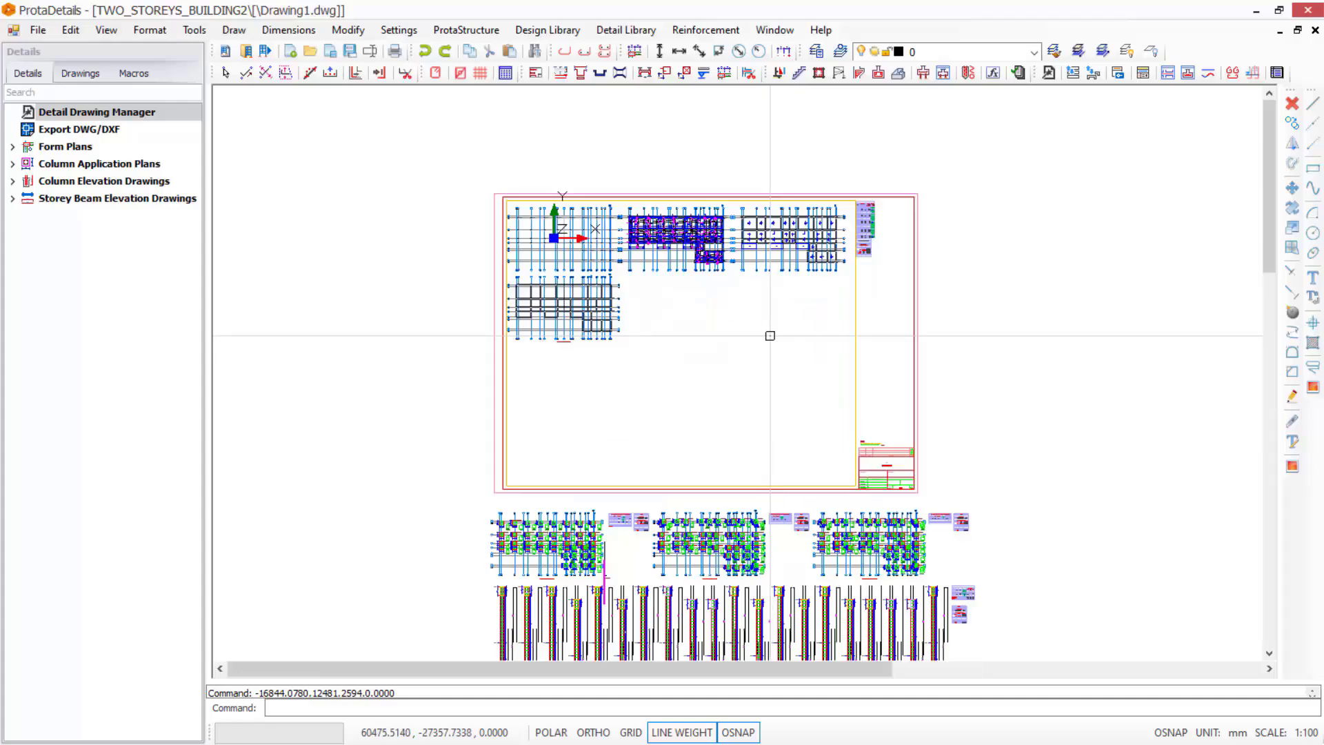
scroll(768, 334, down, 5)
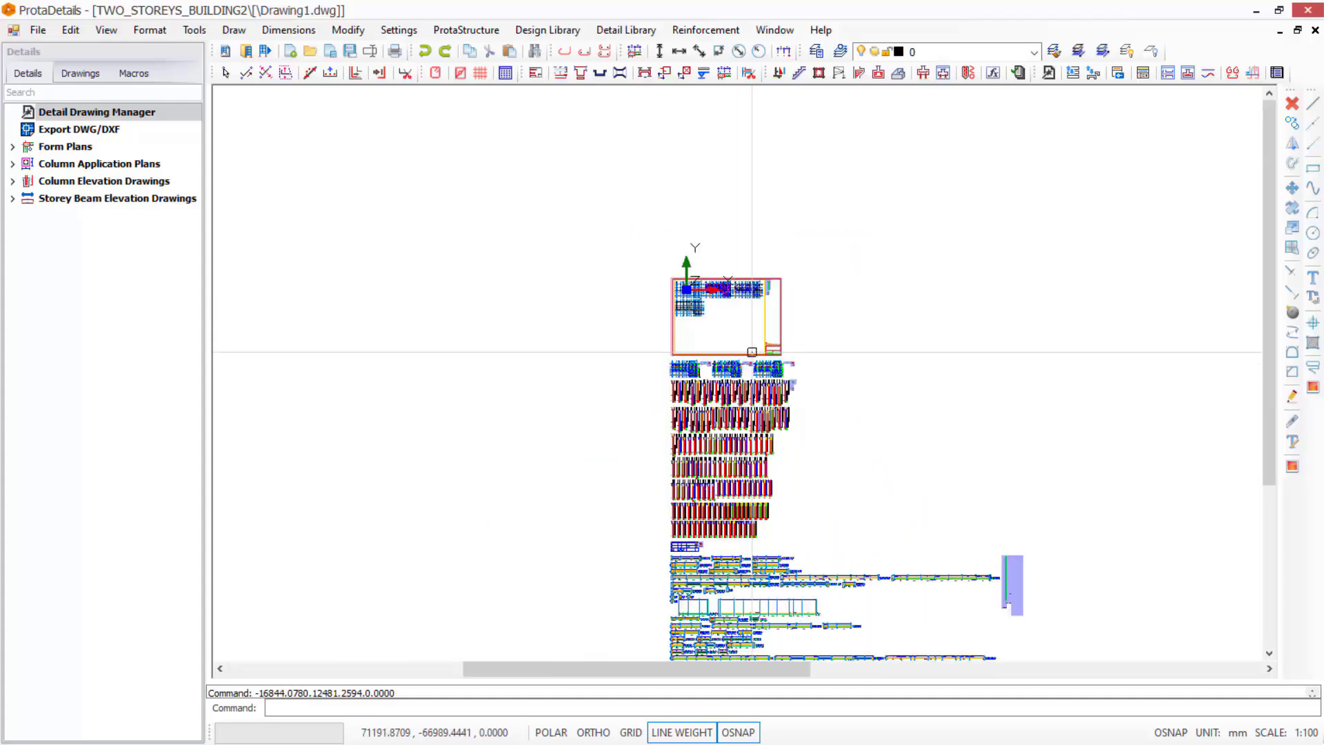
scroll(730, 347, up, 2)
scroll(701, 285, up, 5)
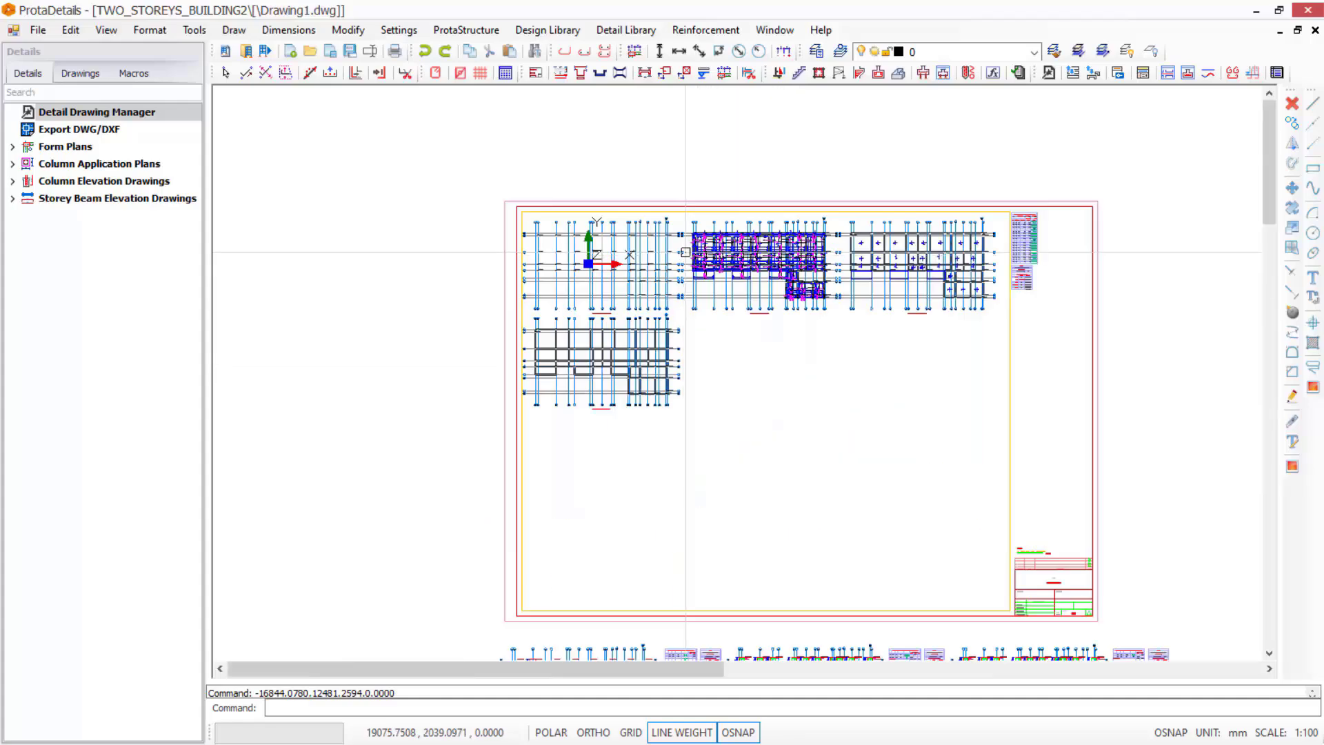
Examine the sheet frame and how the storey form plans are arranged inside it
scroll(629, 223, down, 2)
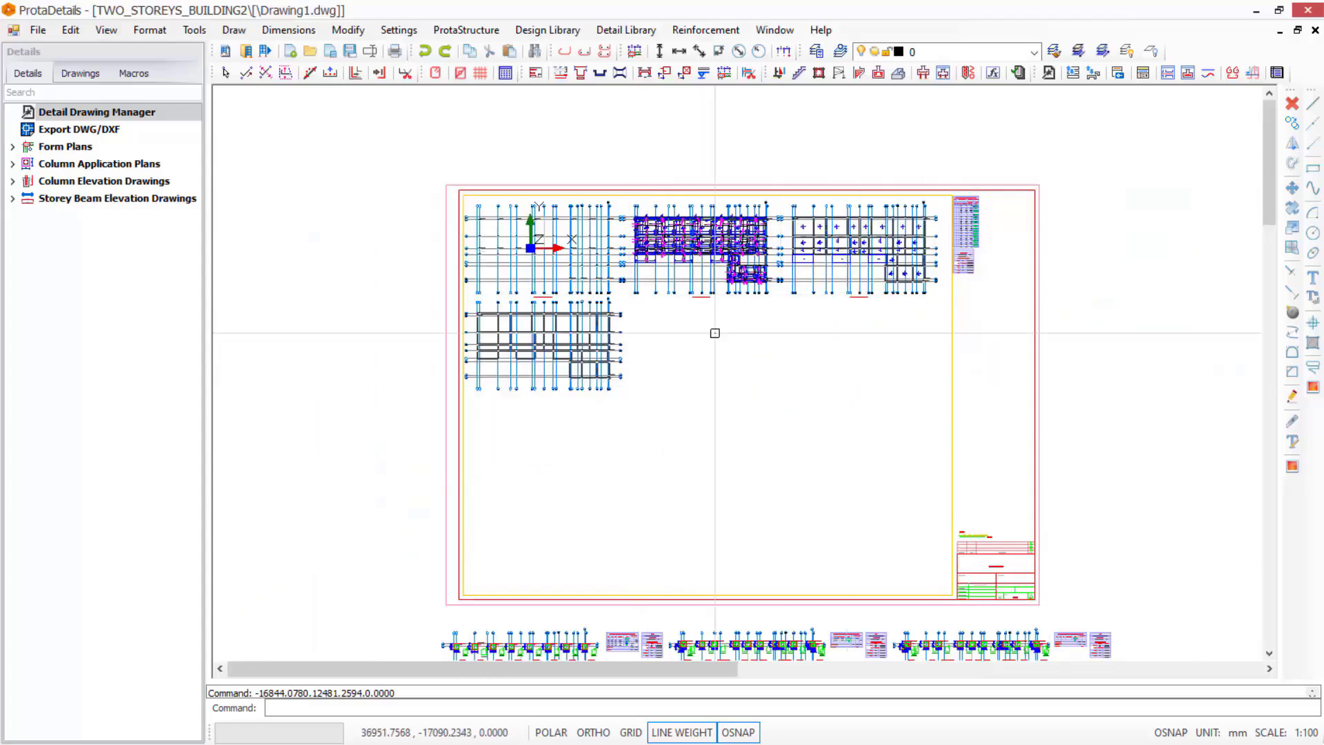
scroll(715, 333, up, 4)
scroll(721, 334, down, 2)
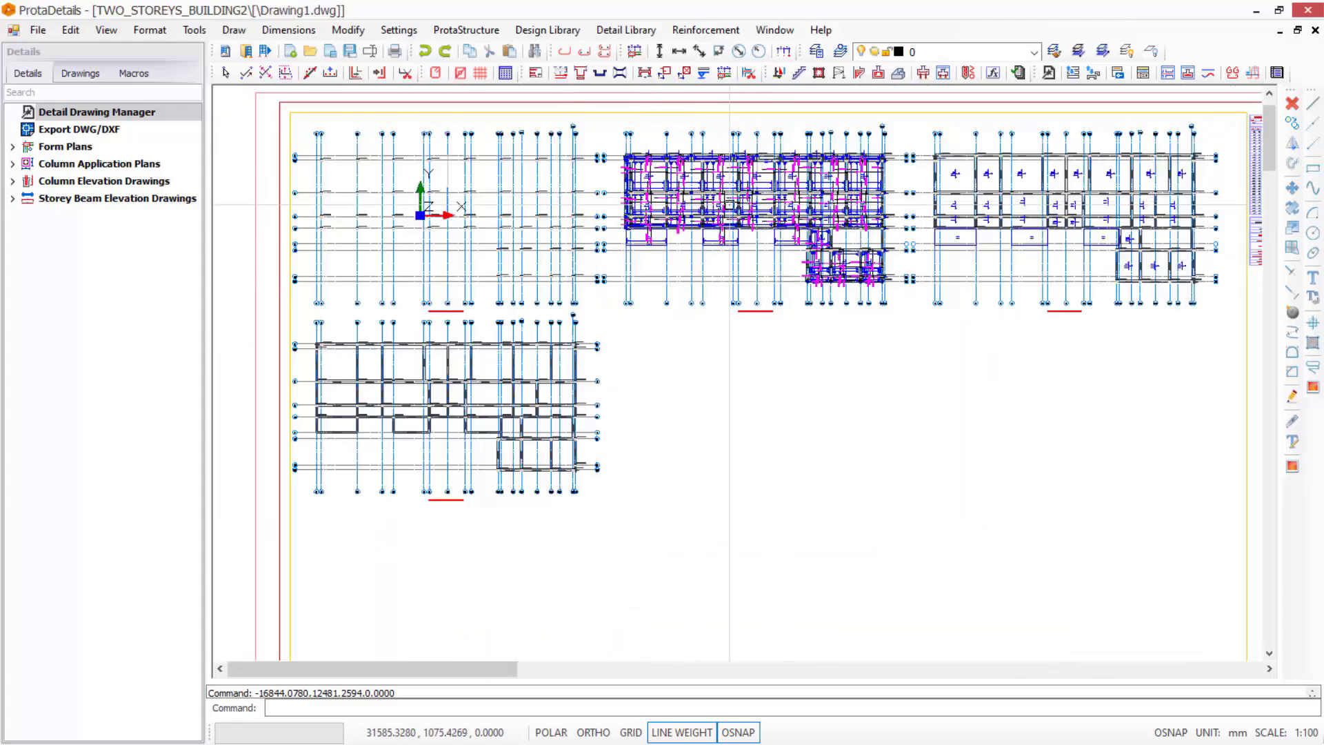
scroll(805, 276, down, 2)
scroll(793, 269, up, 4)
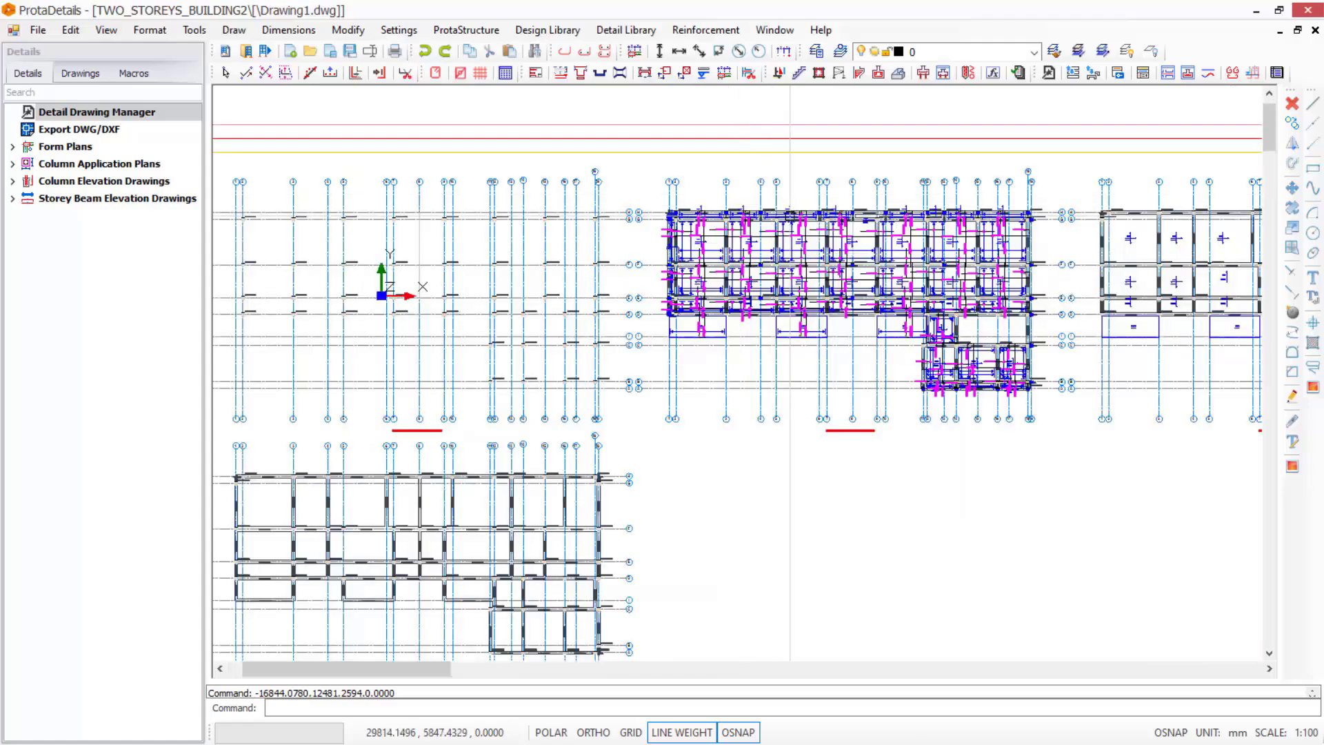
scroll(695, 248, down, 1)
scroll(603, 257, down, 2)
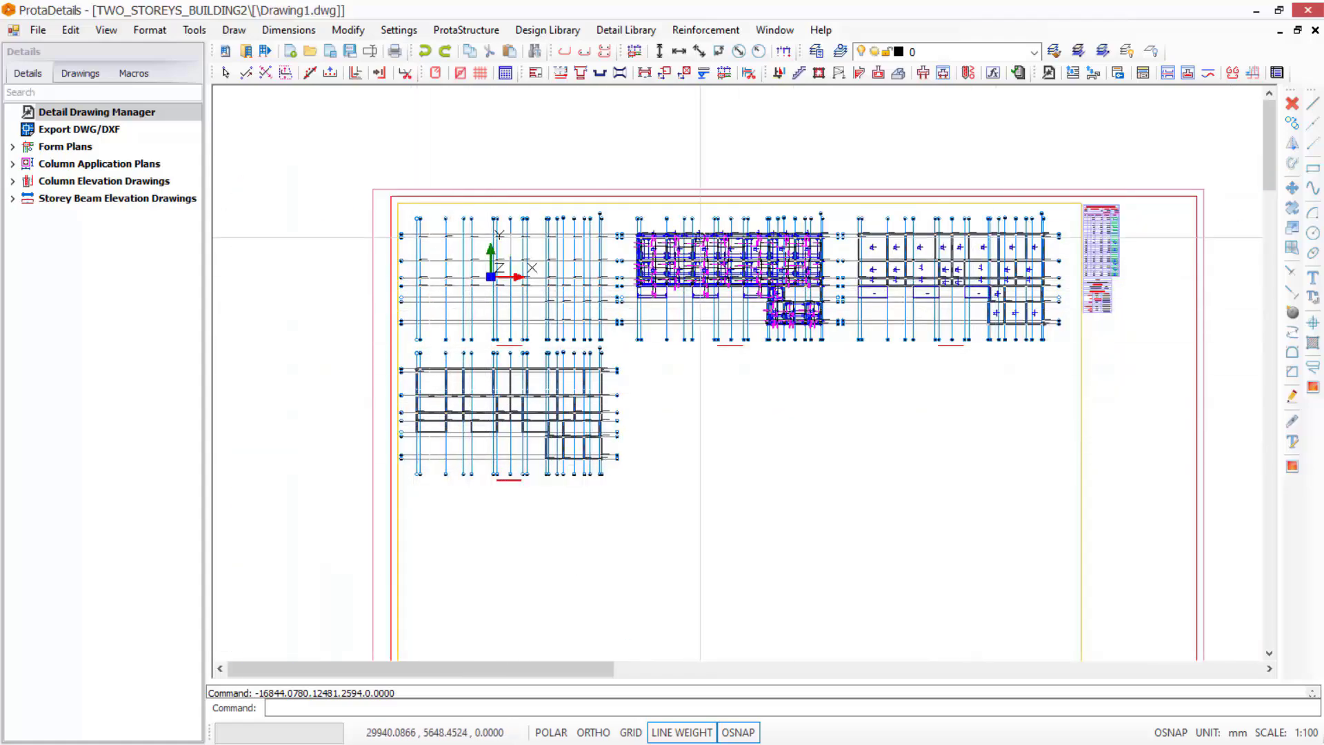
scroll(802, 285, down, 1)
scroll(802, 284, down, 1)
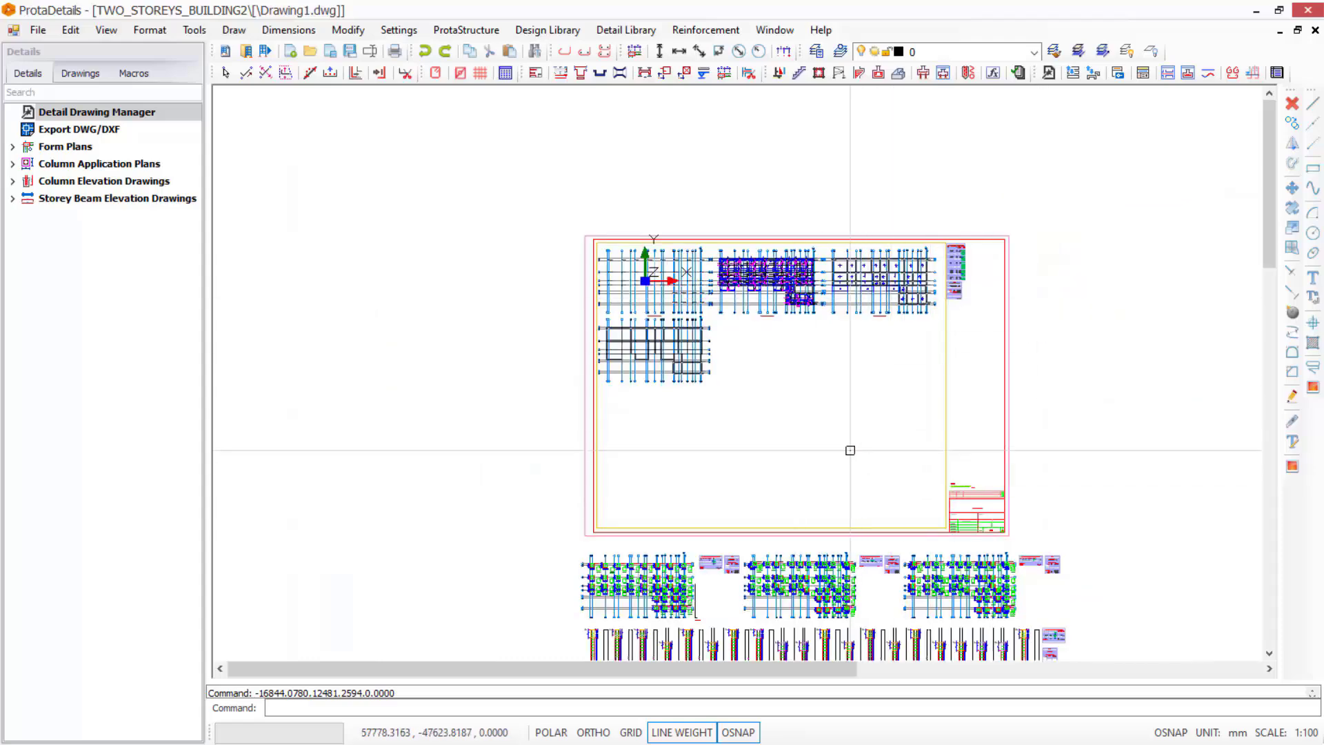
scroll(960, 424, up, 1)
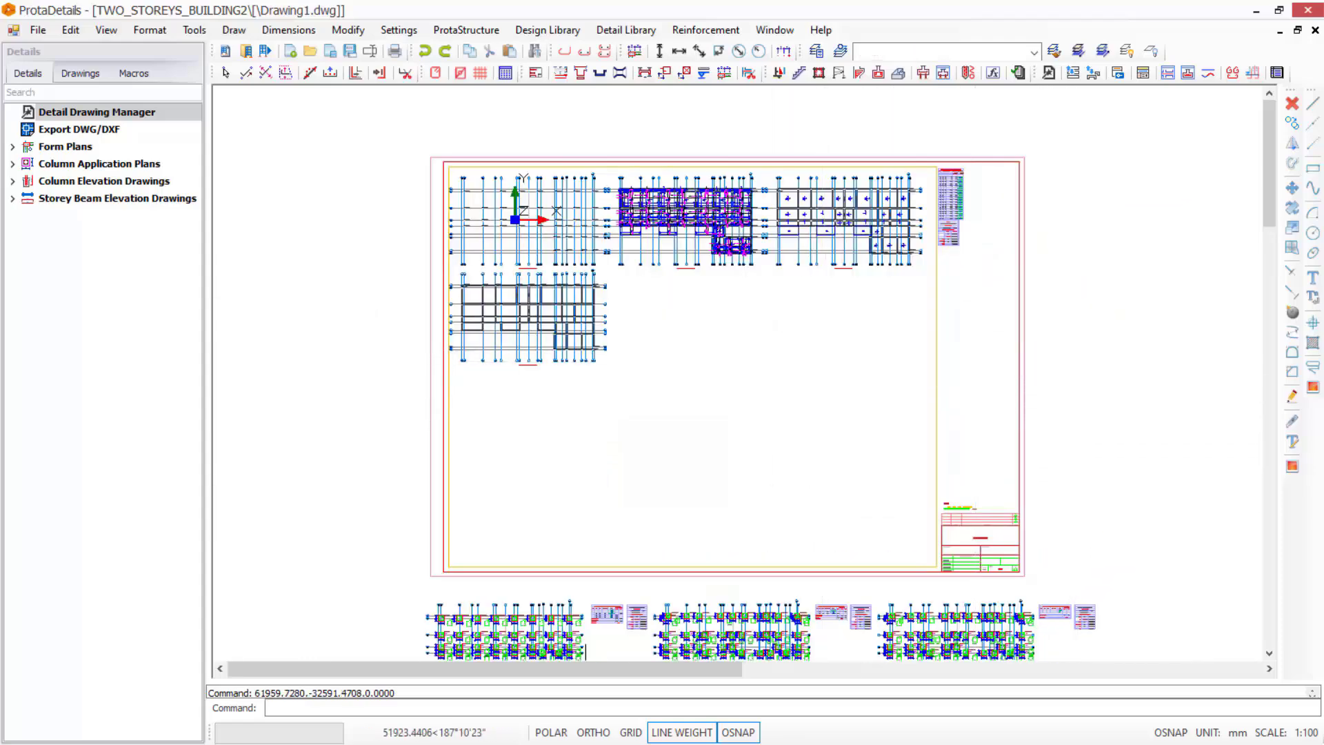
scroll(882, 293, down, 1)
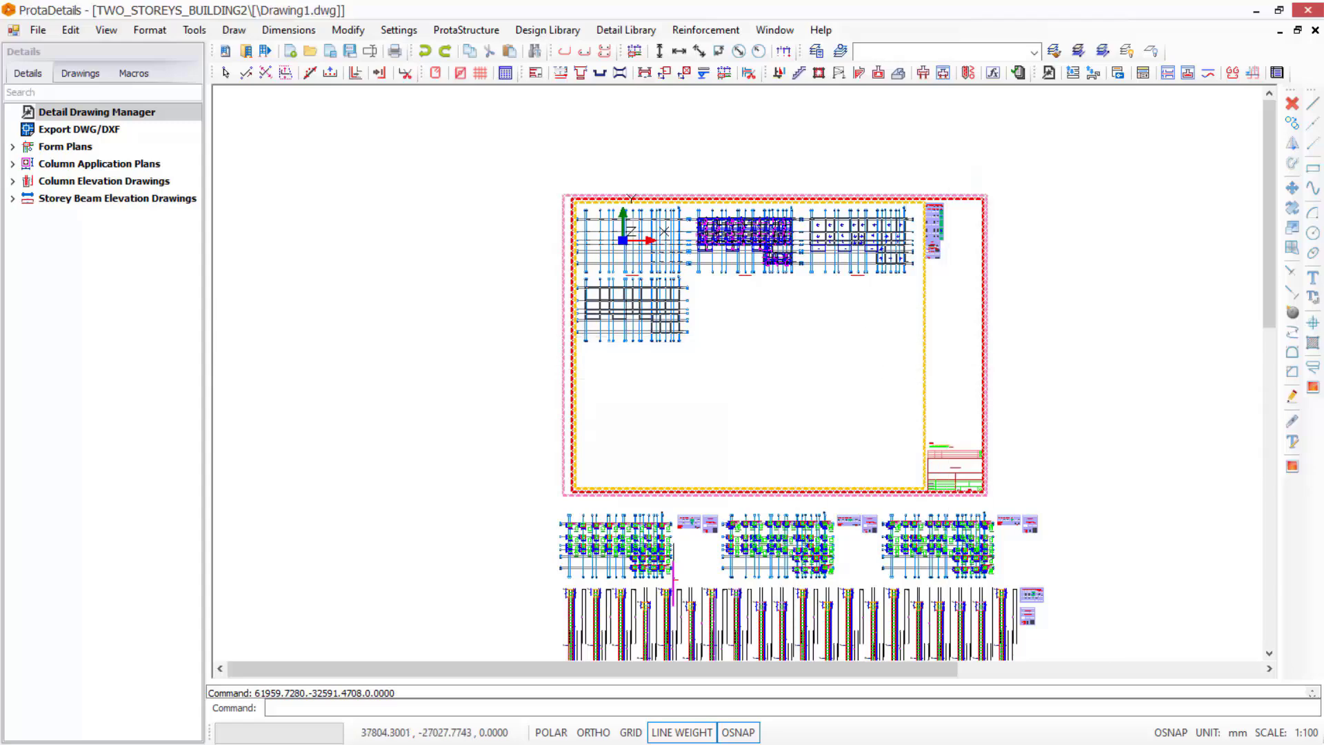
scroll(1131, 333, down, 1)
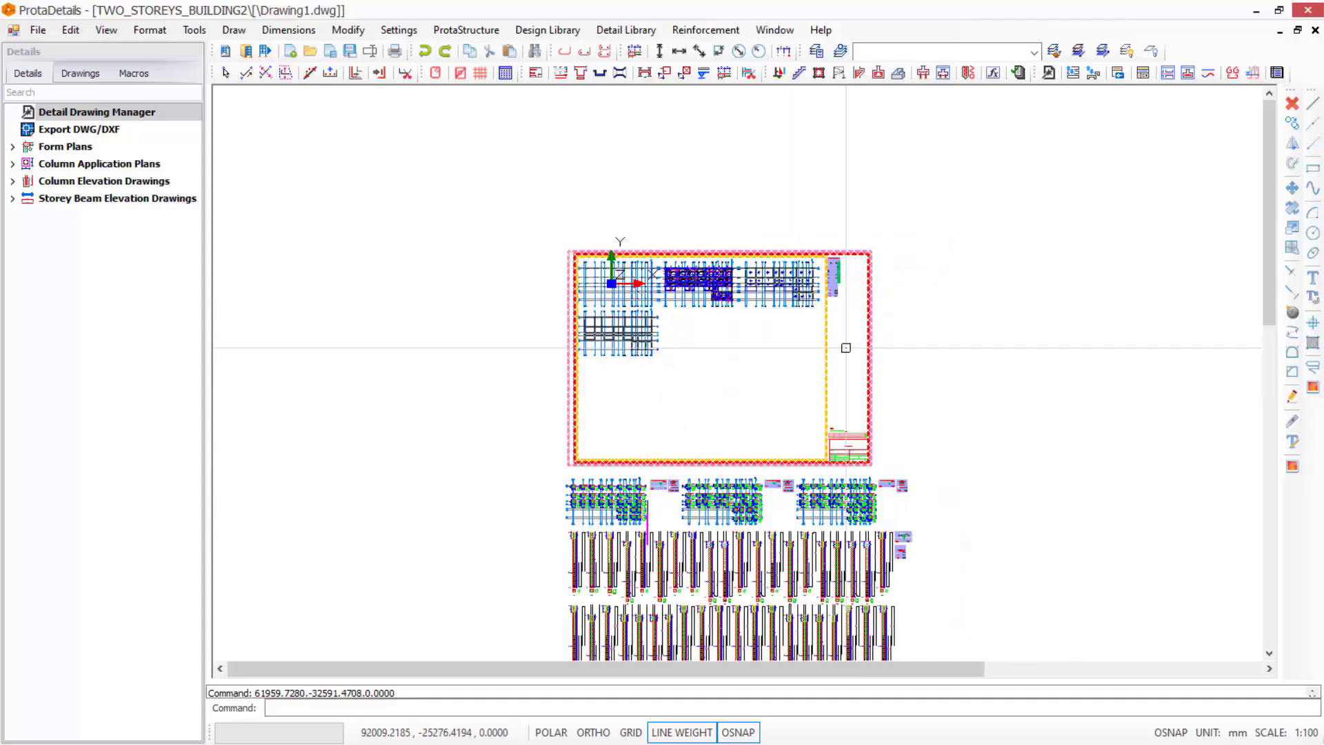
scroll(771, 360, up, 1)
scroll(743, 310, down, 2)
Inspect the slab rebar, slab labels and beam labels on the storey 1 form plan at close range
scroll(743, 309, up, 4)
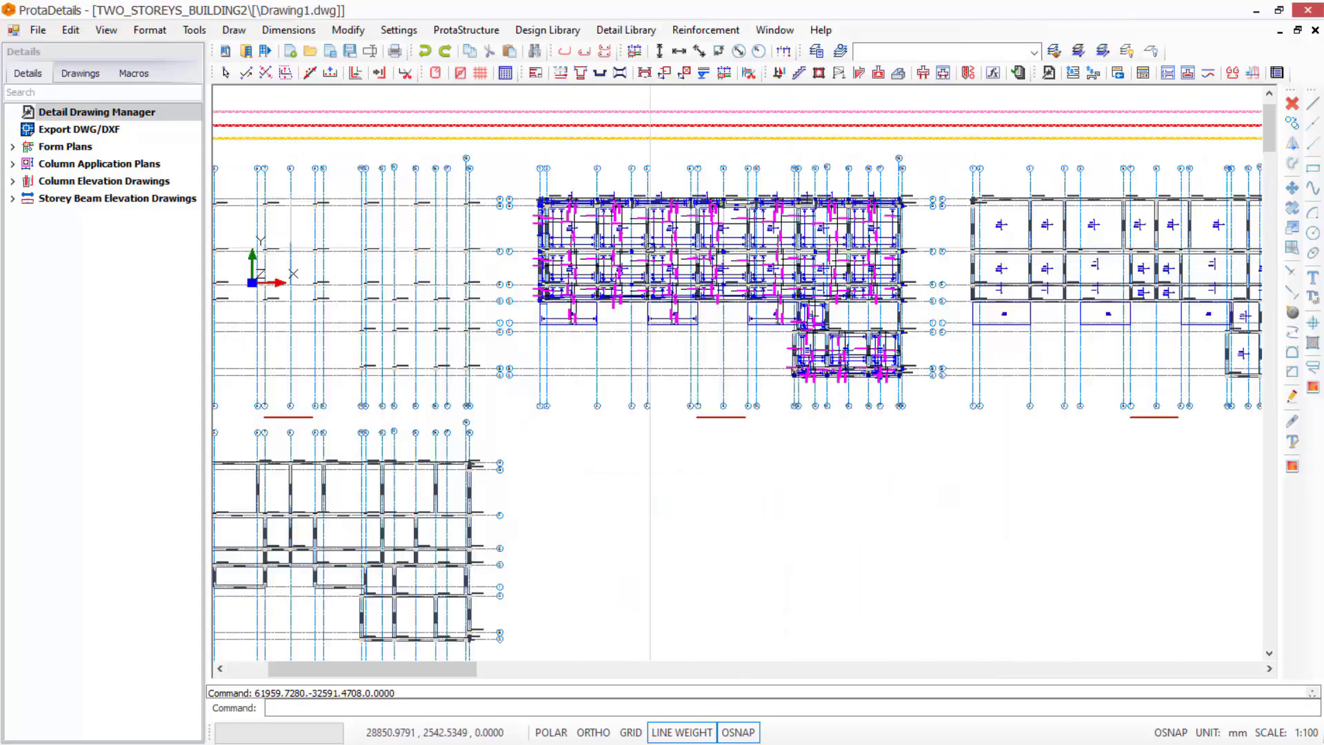
scroll(663, 380, up, 1)
scroll(663, 380, up, 1)
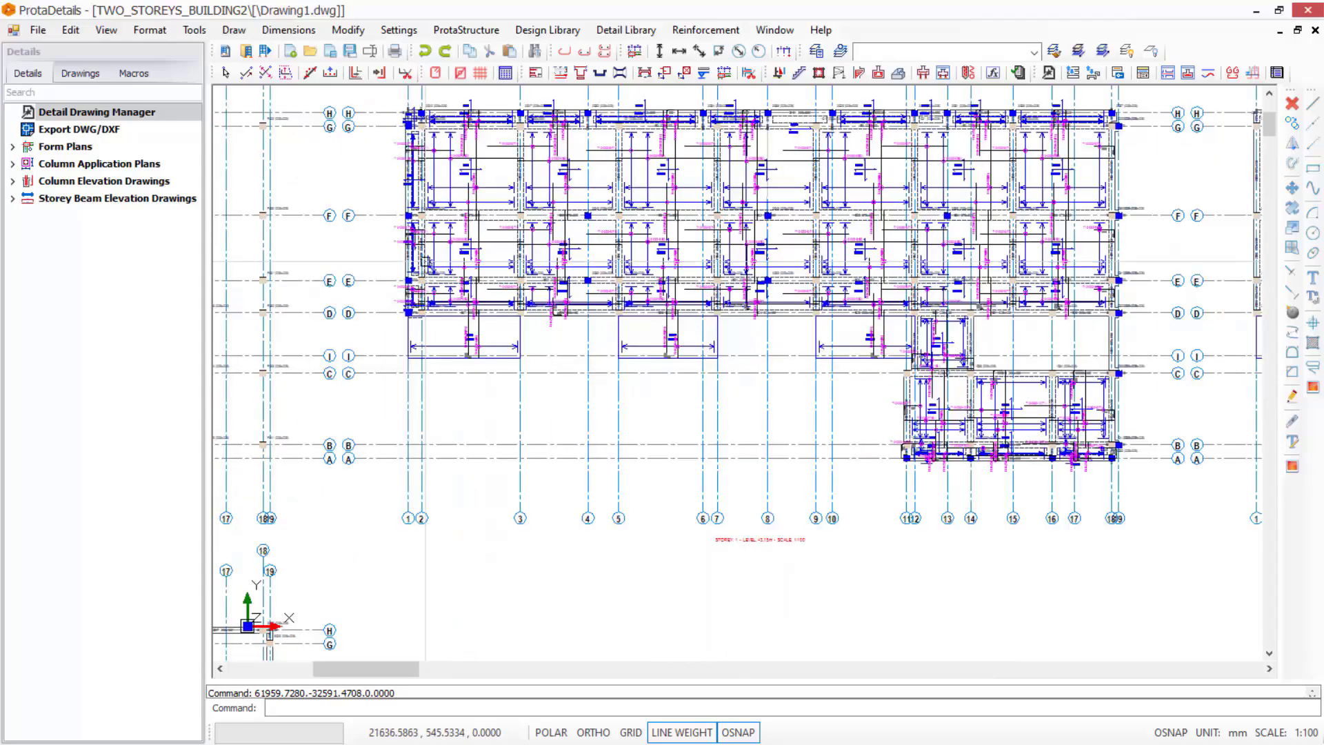
scroll(664, 379, down, 1)
scroll(663, 379, up, 3)
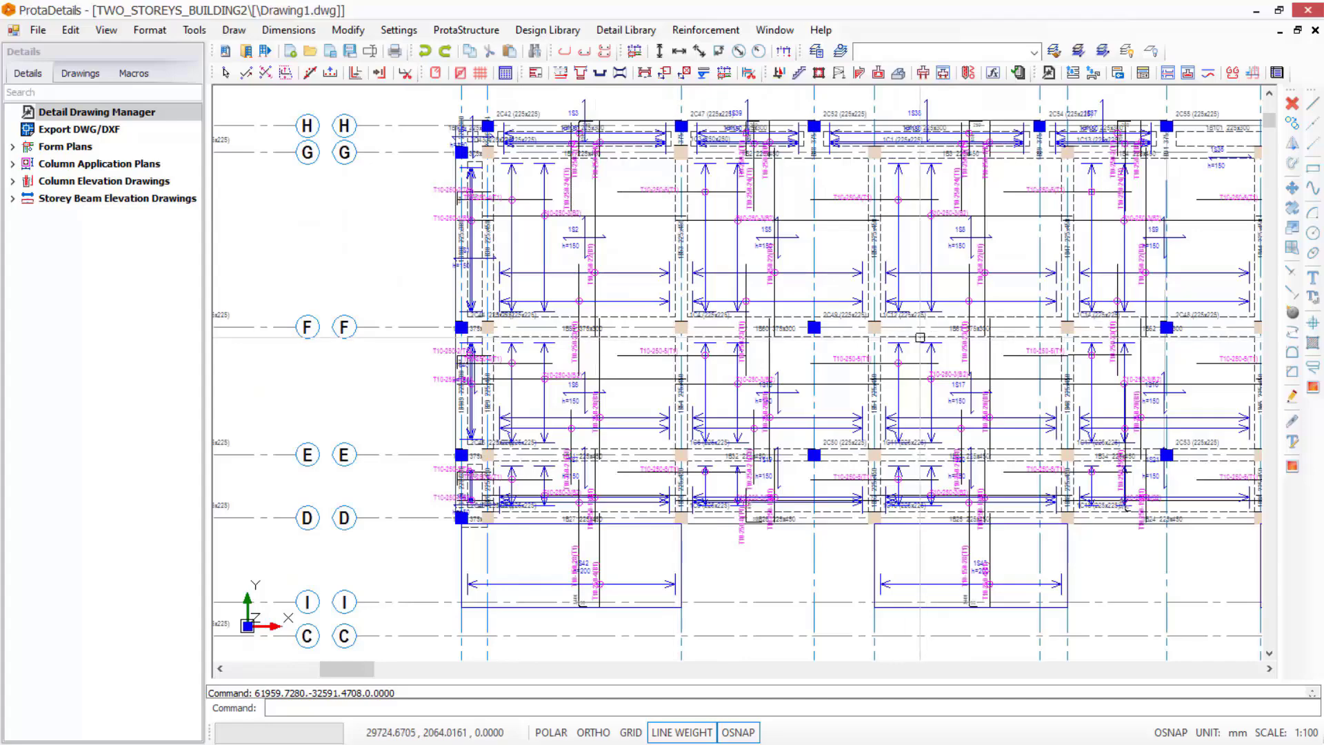
scroll(847, 273, down, 1)
scroll(847, 274, down, 4)
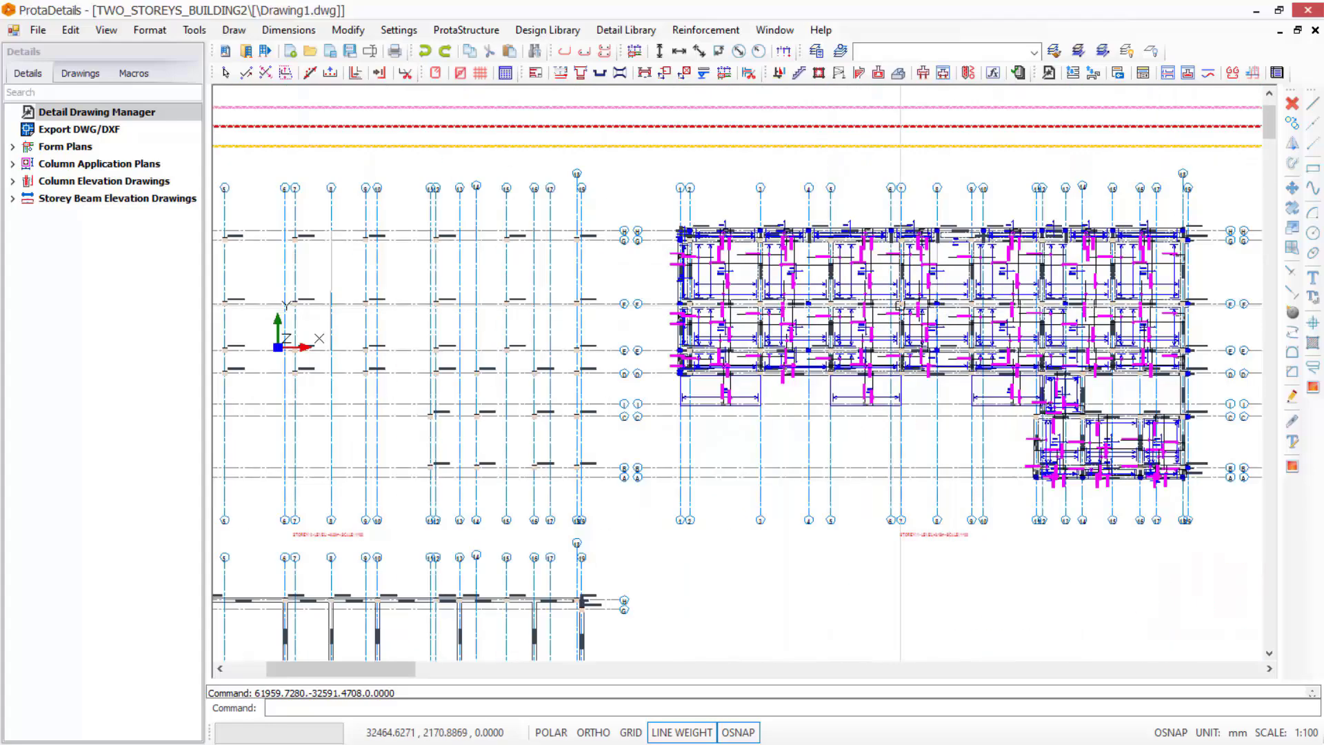
scroll(770, 313, down, 1)
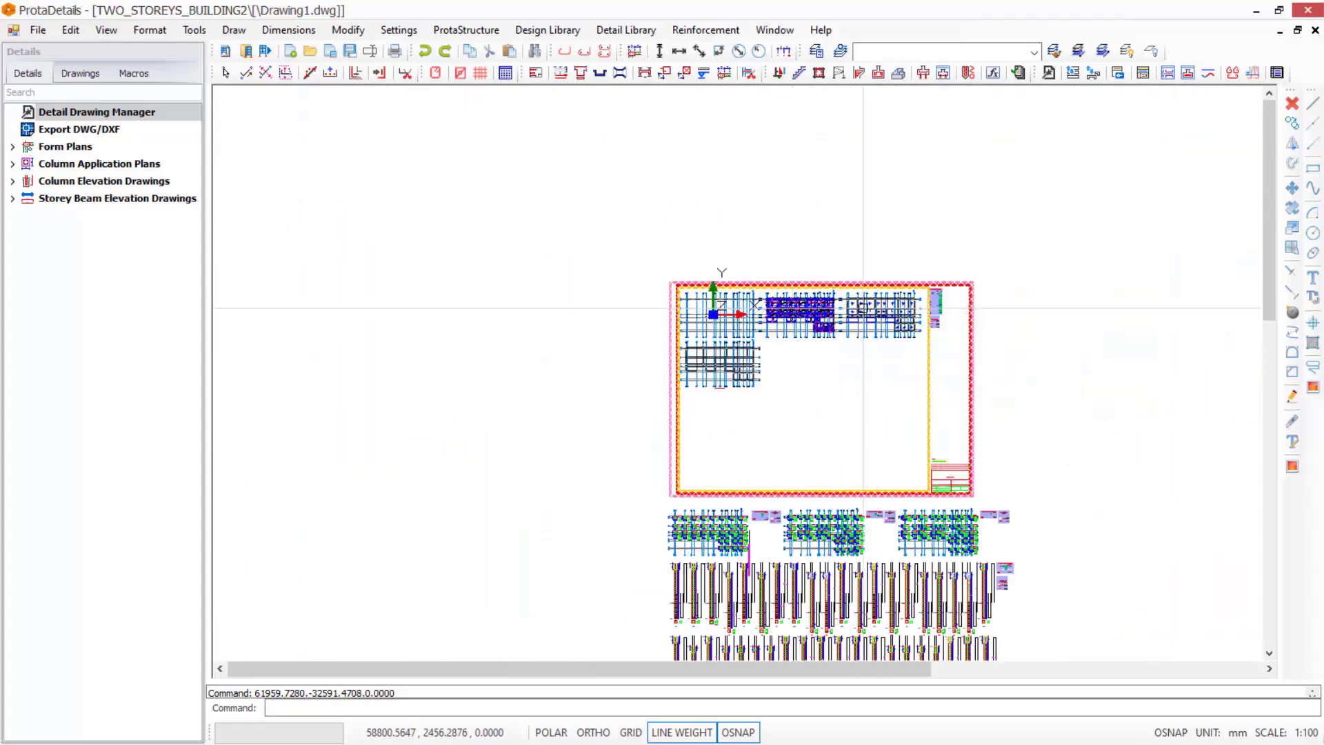
scroll(681, 318, up, 4)
scroll(681, 319, up, 3)
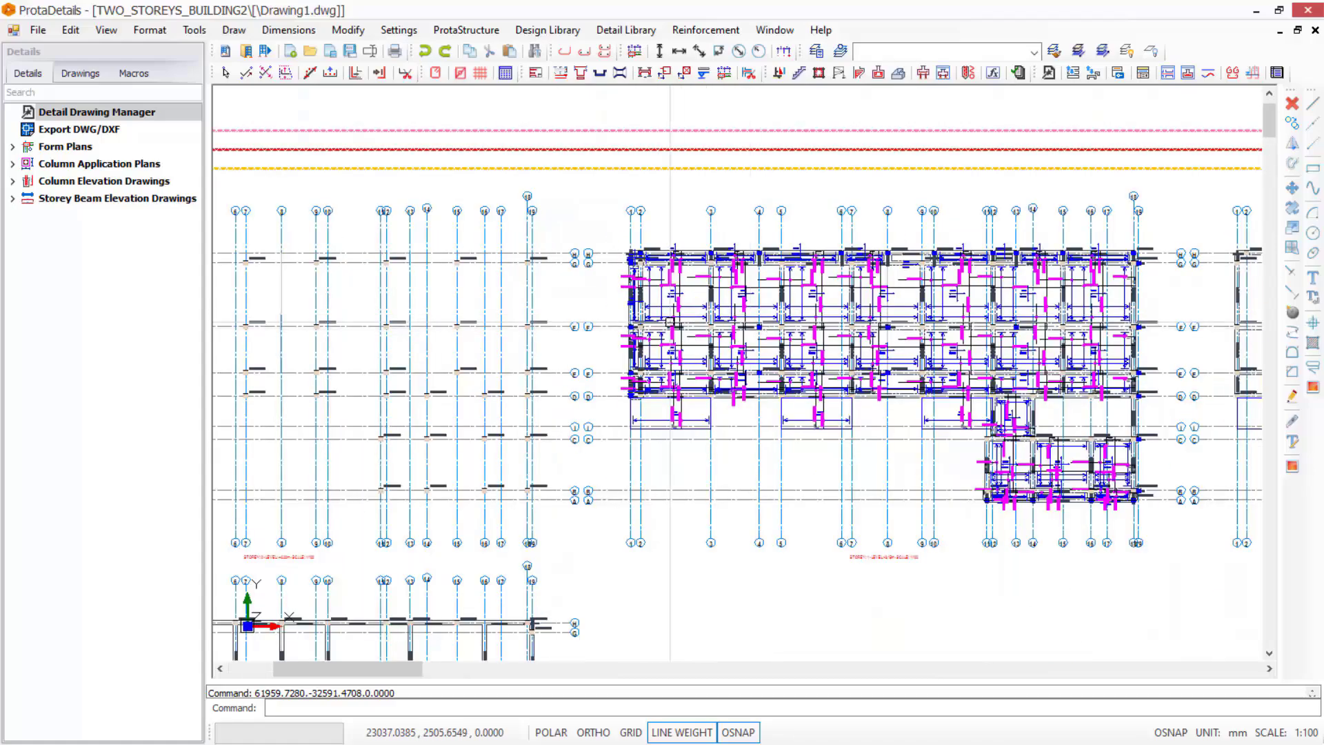
scroll(954, 340, up, 1)
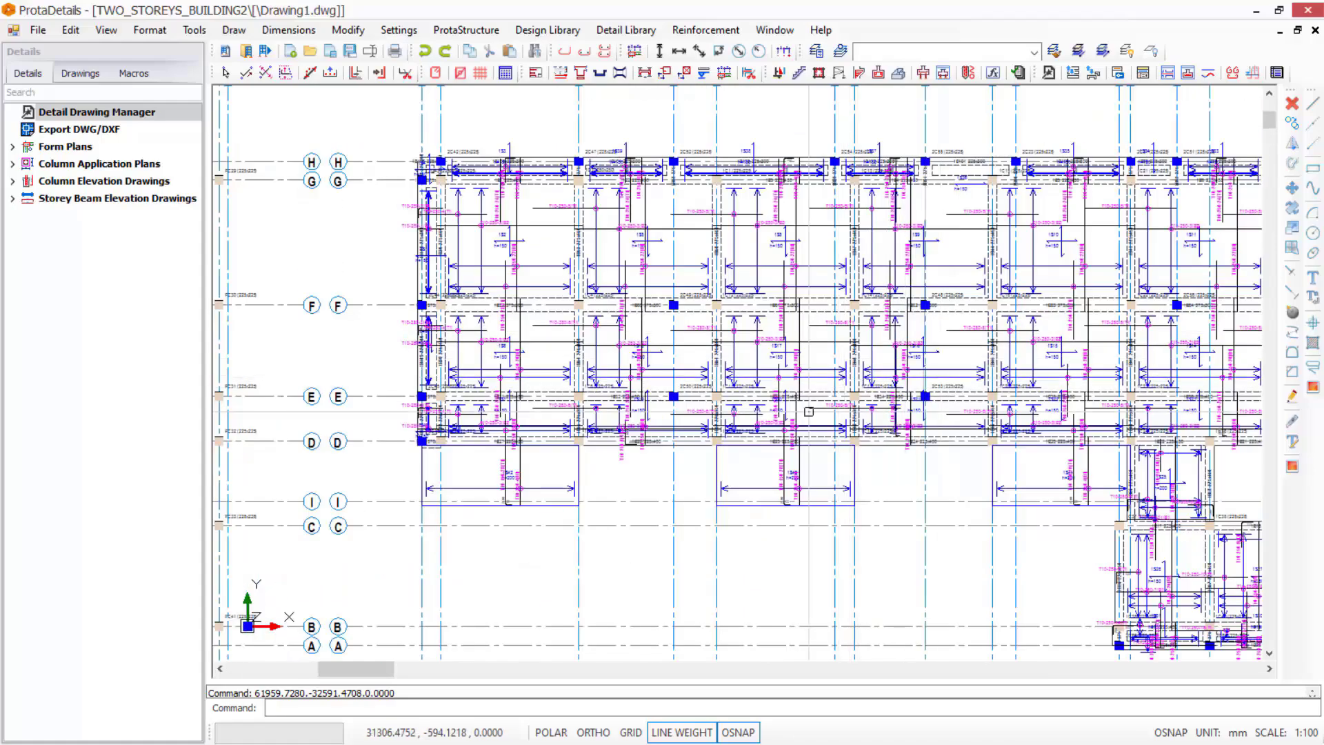
scroll(763, 458, up, 4)
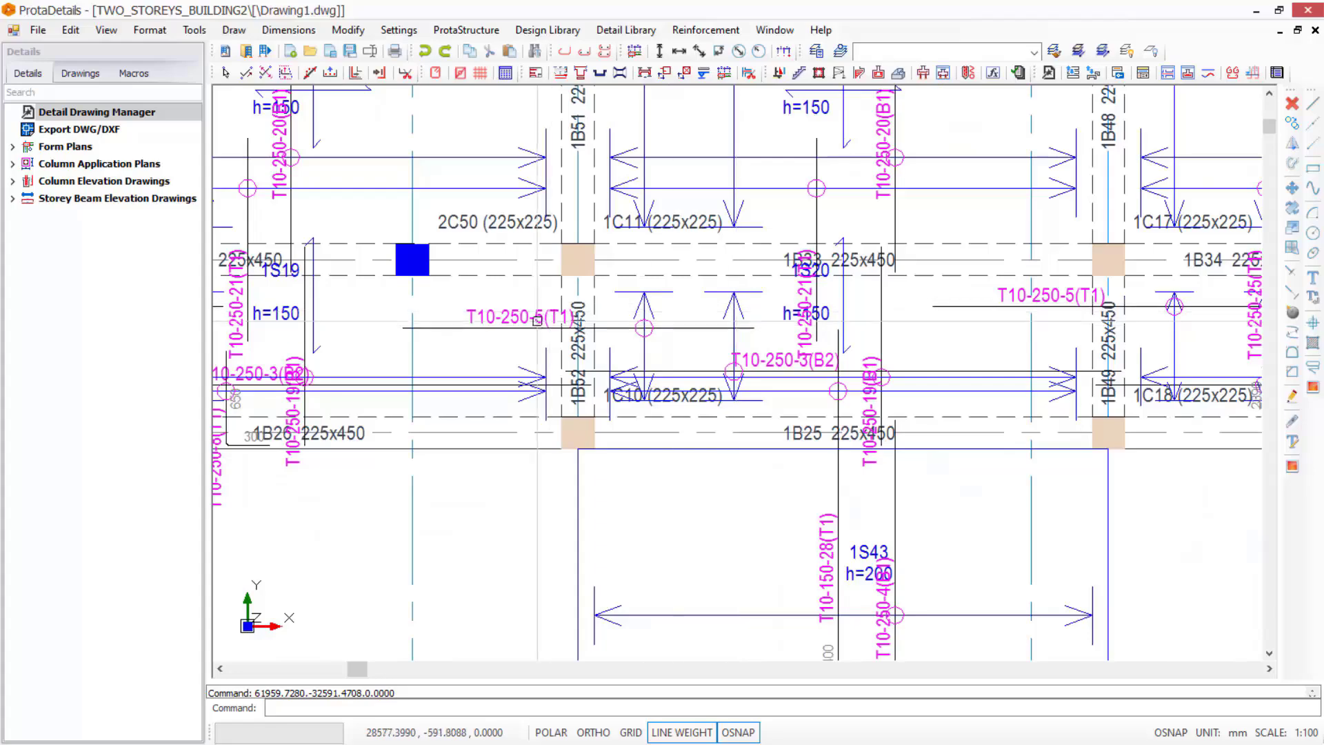
scroll(537, 321, down, 5)
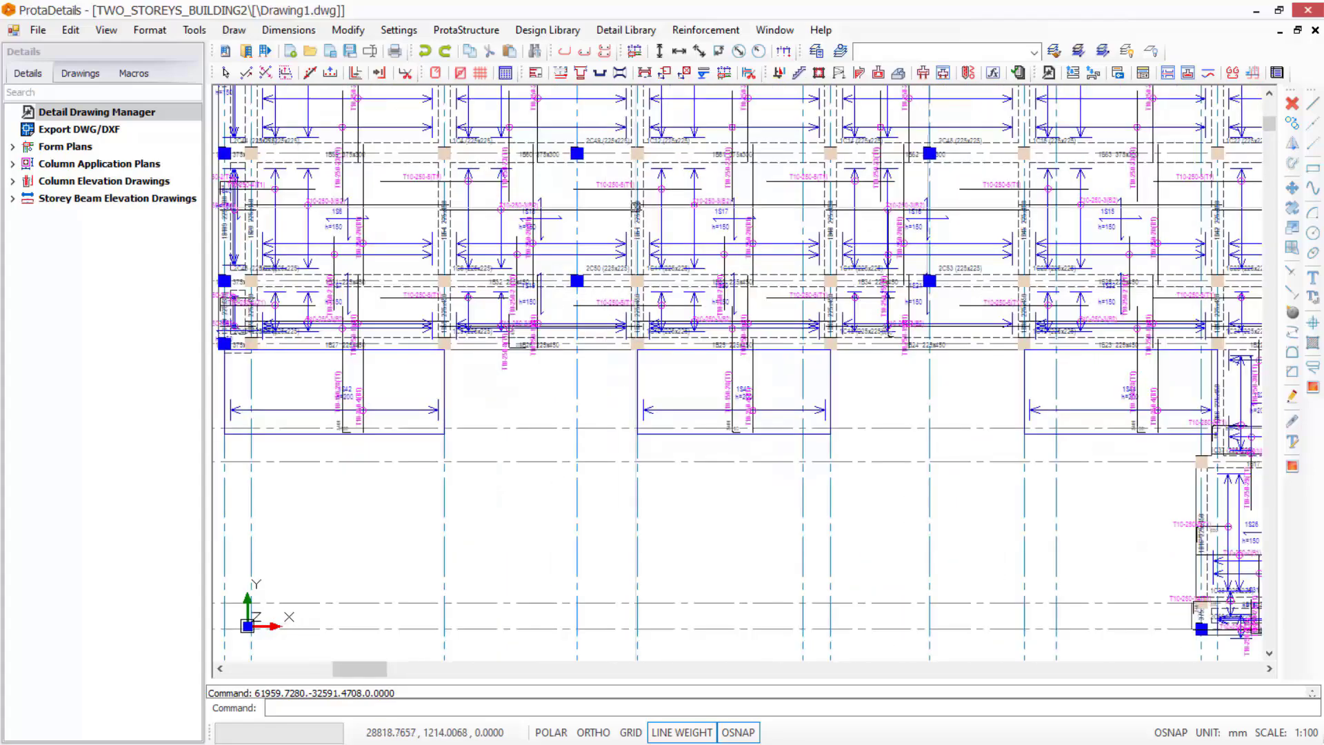
scroll(770, 227, down, 6)
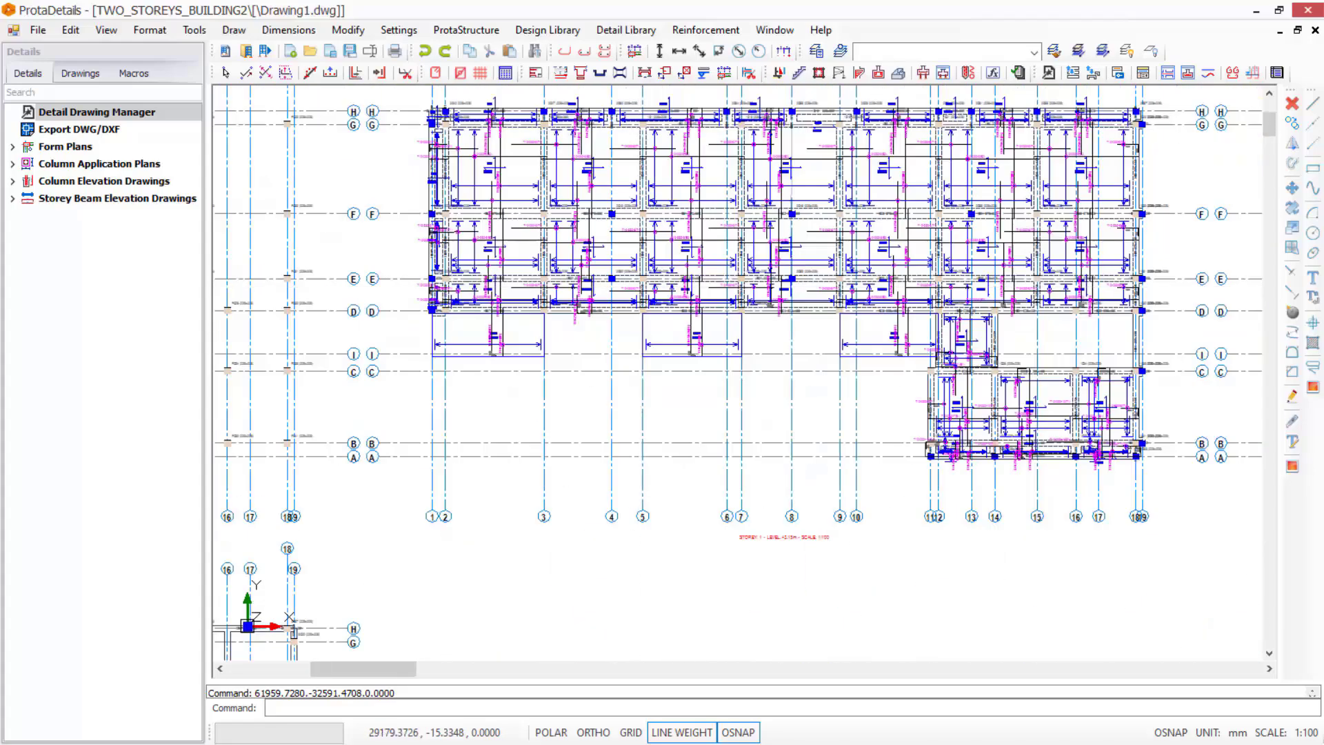
Review the sheet's quantity tables and compare the storey 1 form plan with the adjacent storey plans
scroll(676, 362, up, 4)
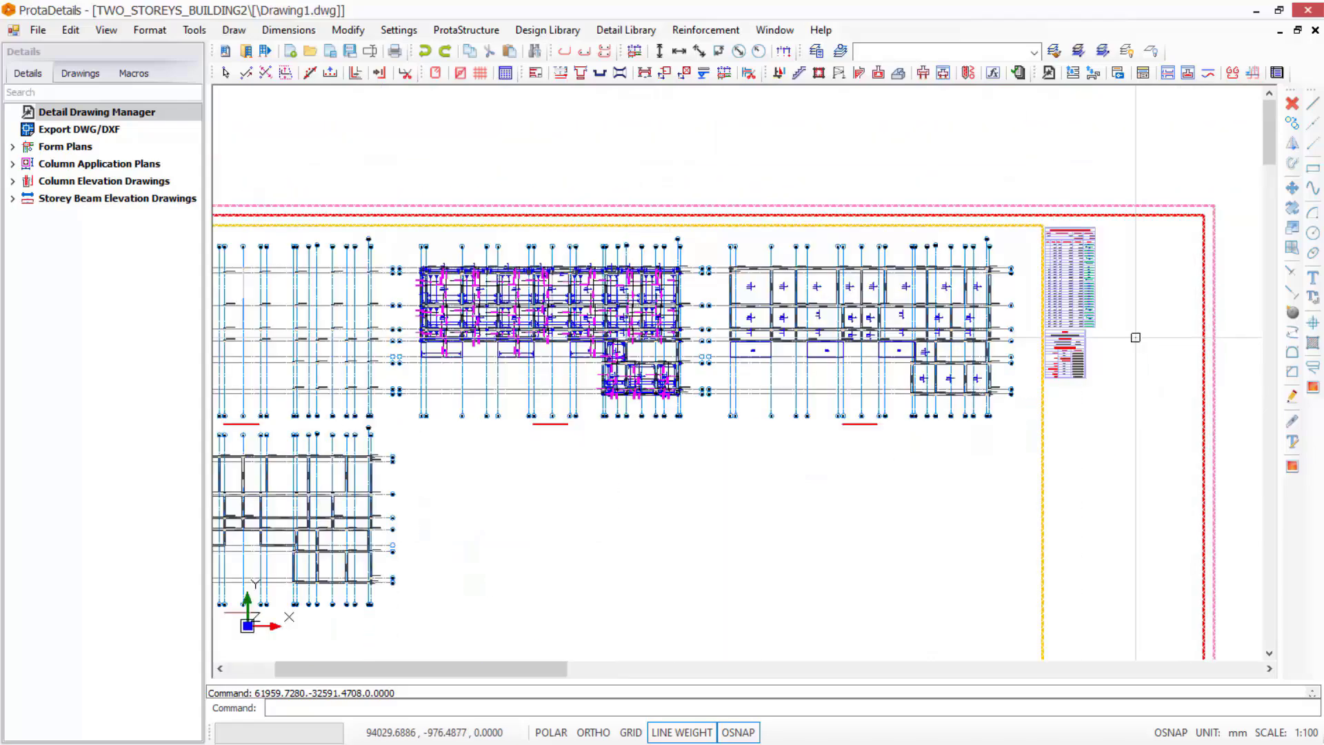
scroll(501, 343, down, 4)
scroll(501, 343, up, 2)
scroll(482, 338, up, 2)
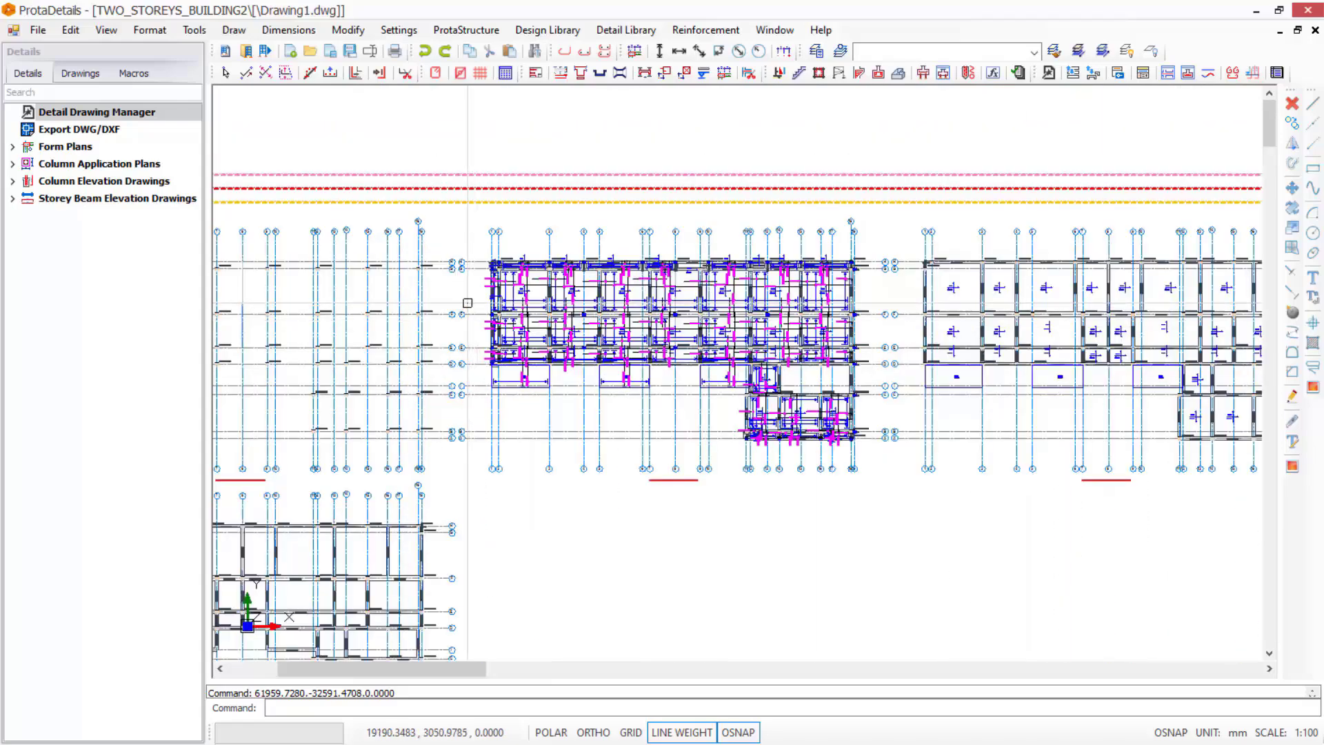
scroll(662, 348, down, 4)
scroll(658, 342, up, 4)
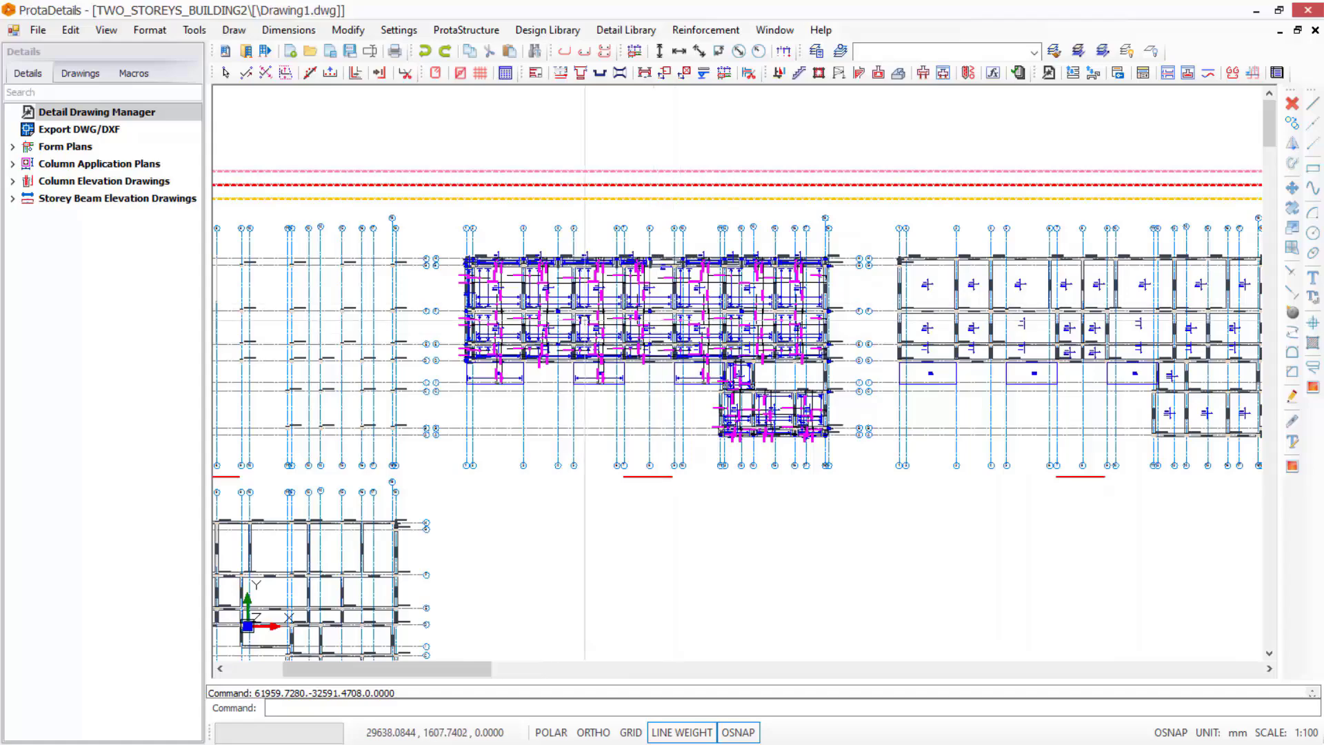
Examine the form plan quantity take-off table and the codes and soil parameters table beside the storey plans
scroll(524, 297, up, 4)
scroll(704, 310, down, 4)
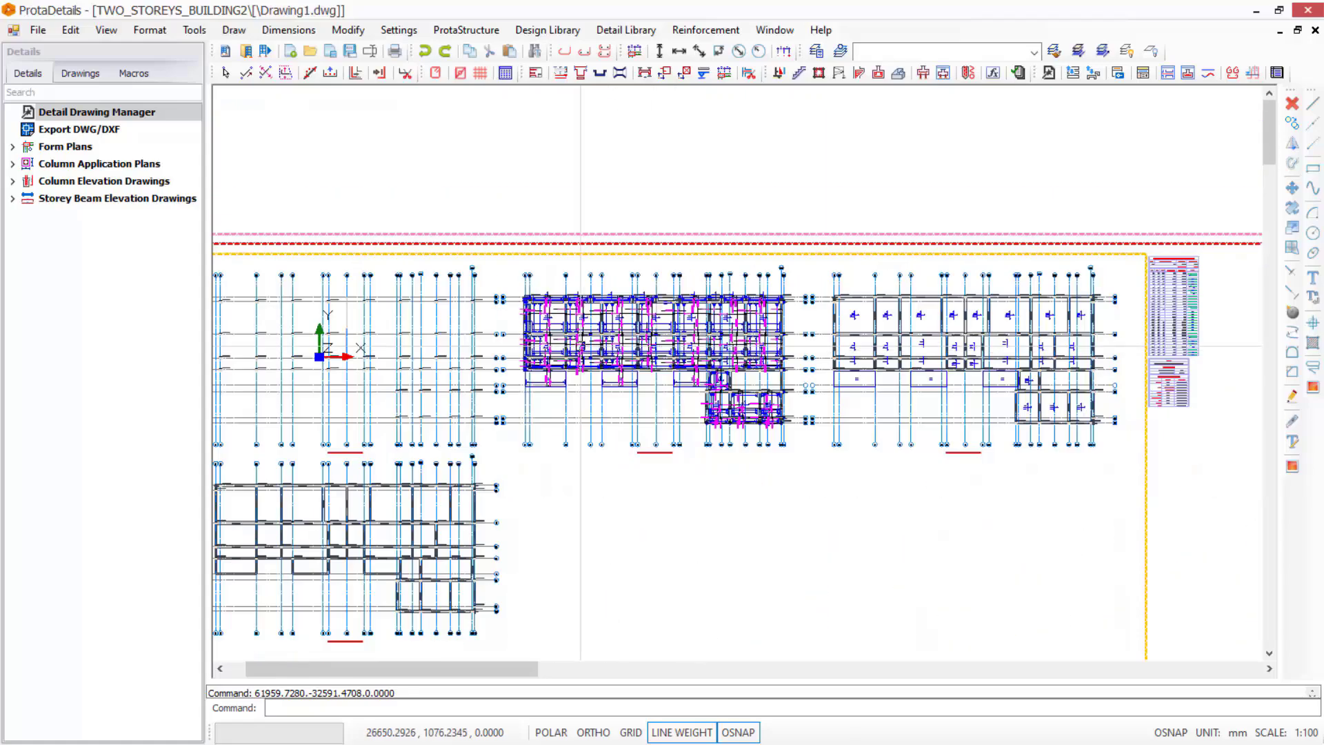
scroll(954, 317, up, 4)
scroll(954, 317, up, 4)
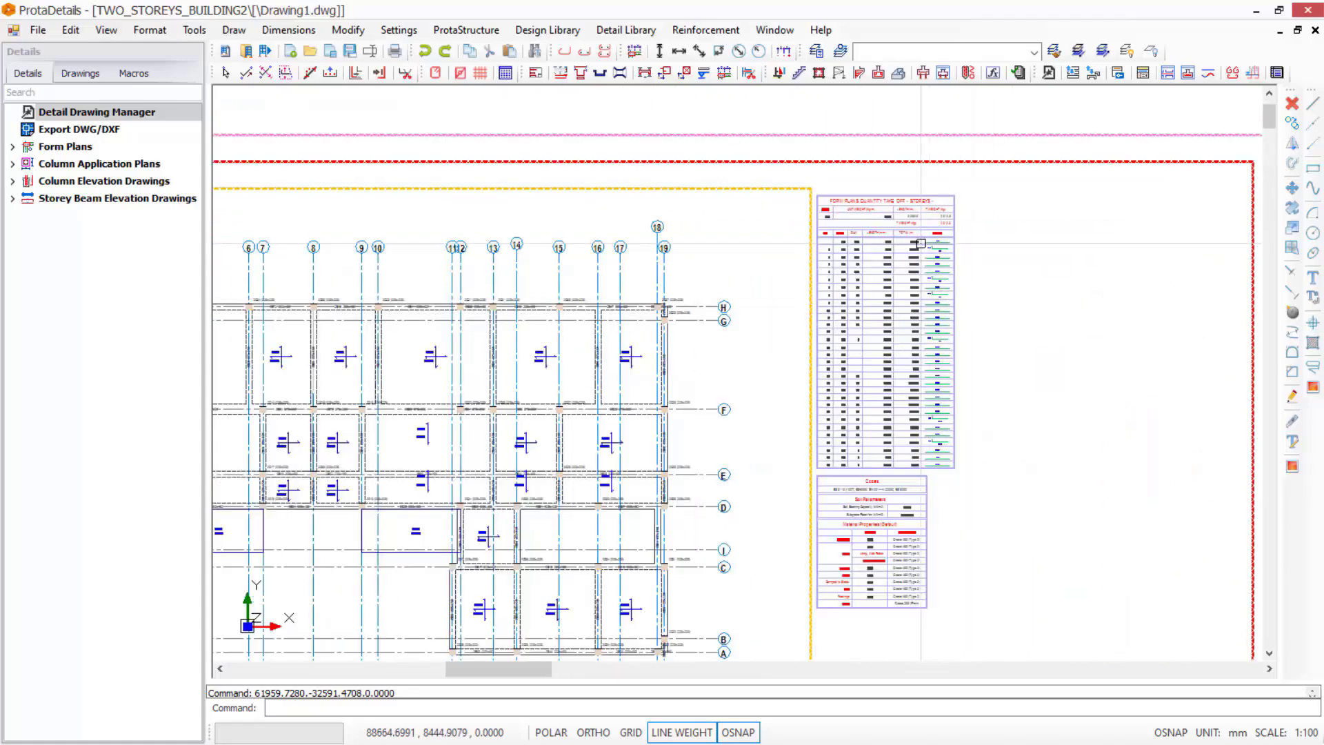
scroll(941, 223, down, 3)
scroll(972, 334, up, 3)
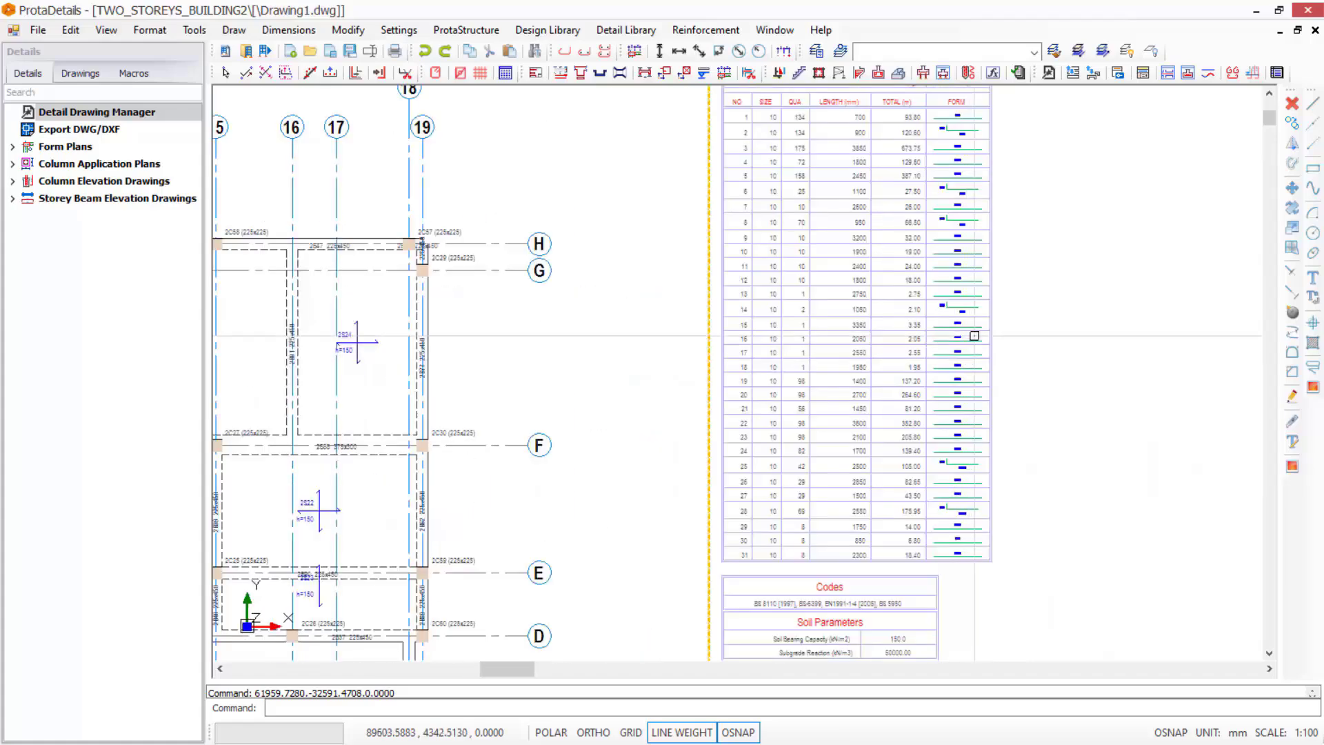
scroll(945, 535, up, 3)
scroll(959, 474, up, 2)
scroll(876, 401, down, 6)
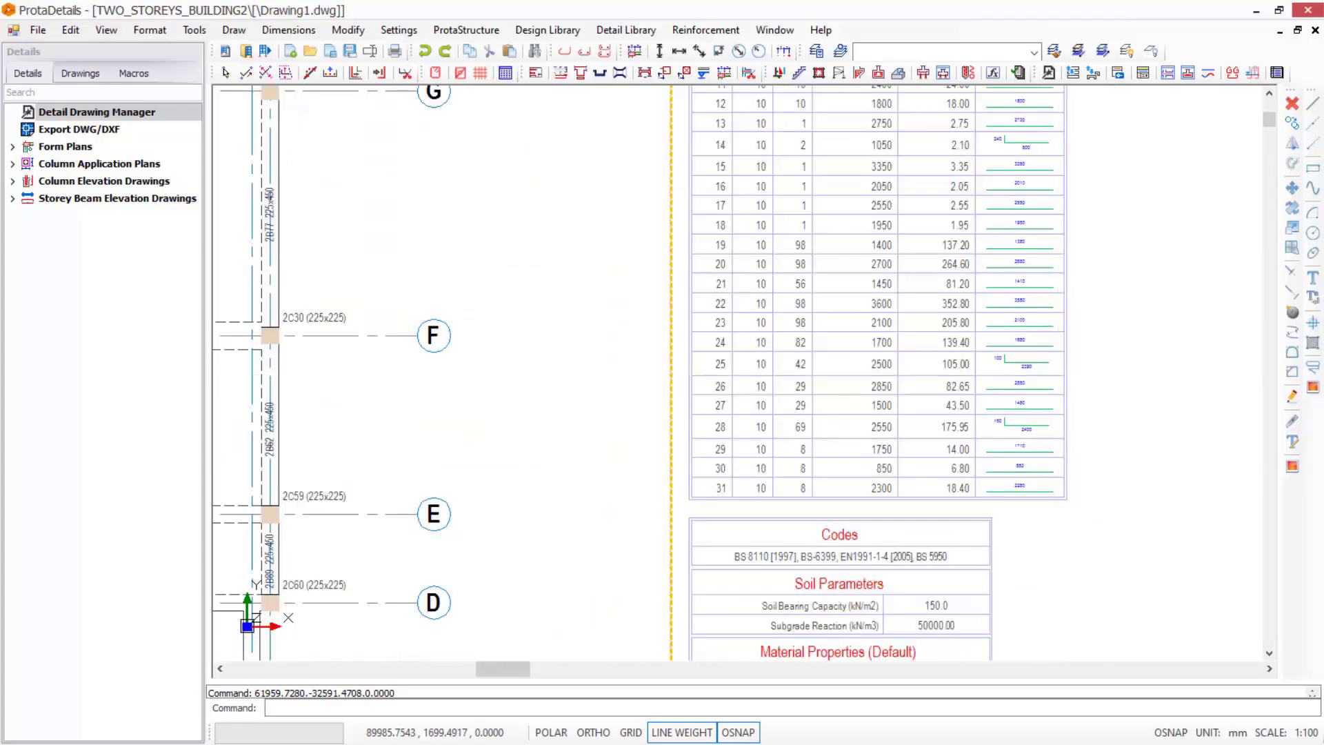
Inspect the slab rebar and its labels around slabs 1S9 and 1S10 on the storey 1 form plan
scroll(876, 401, up, 6)
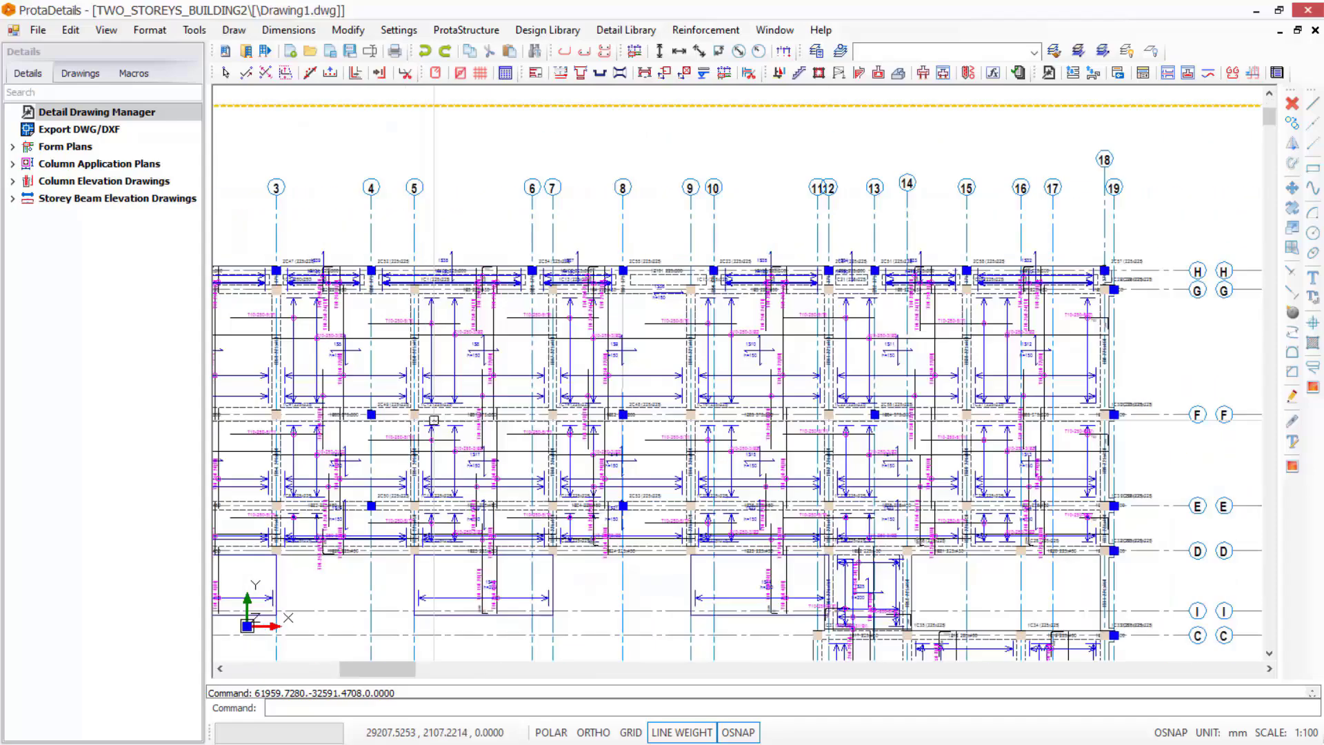
scroll(853, 302, up, 1)
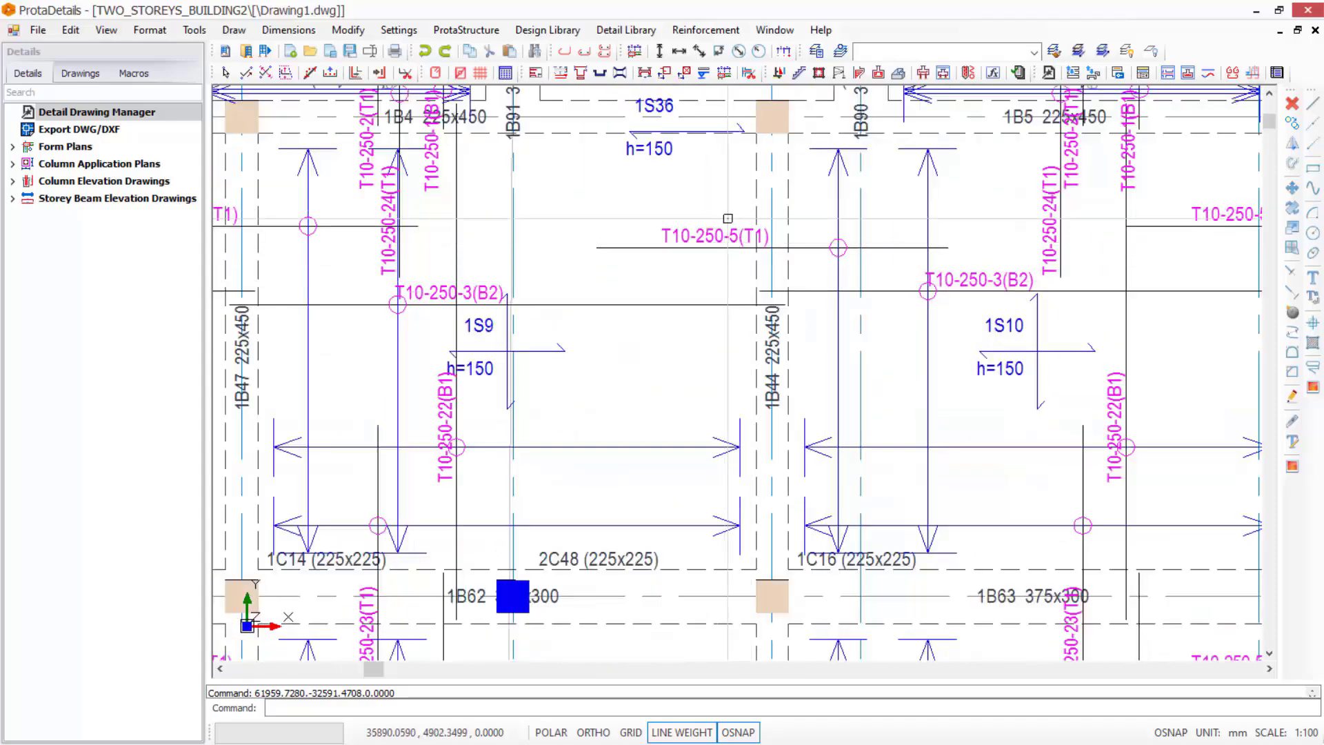
scroll(734, 232, up, 1)
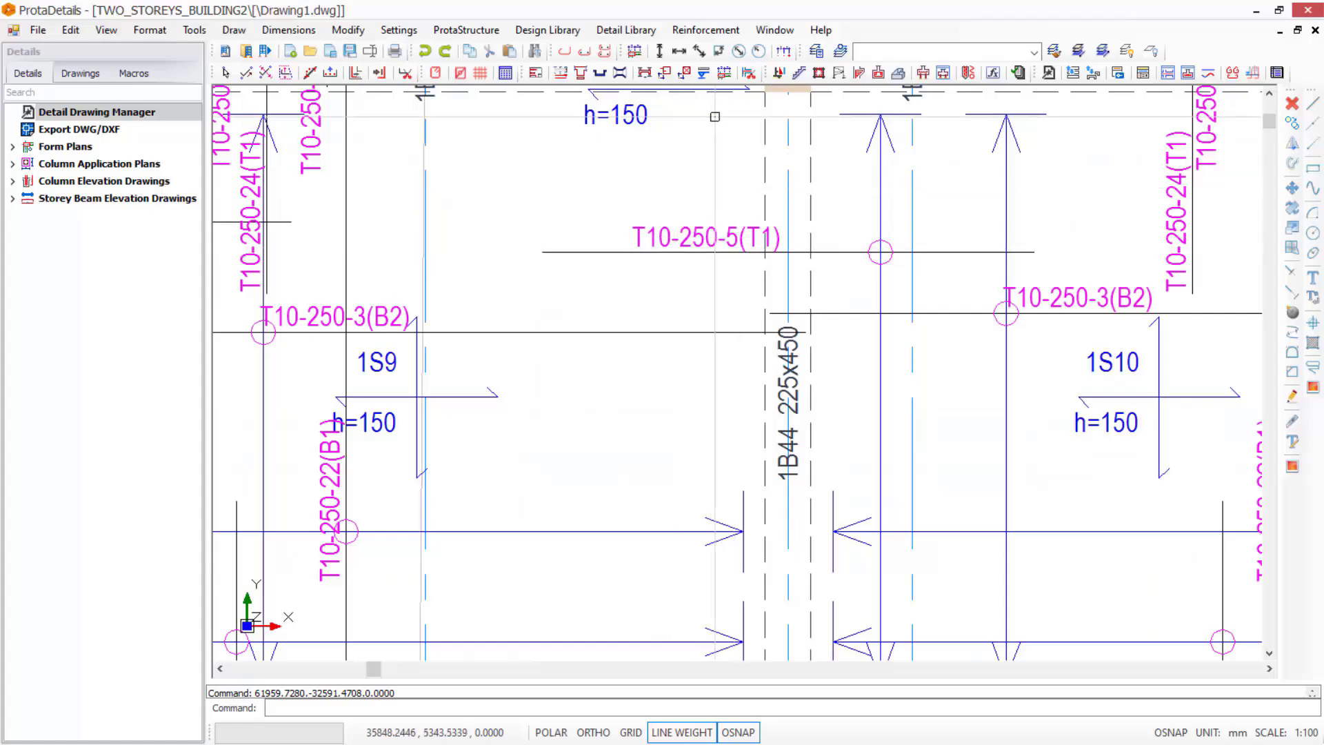
scroll(747, 325, down, 2)
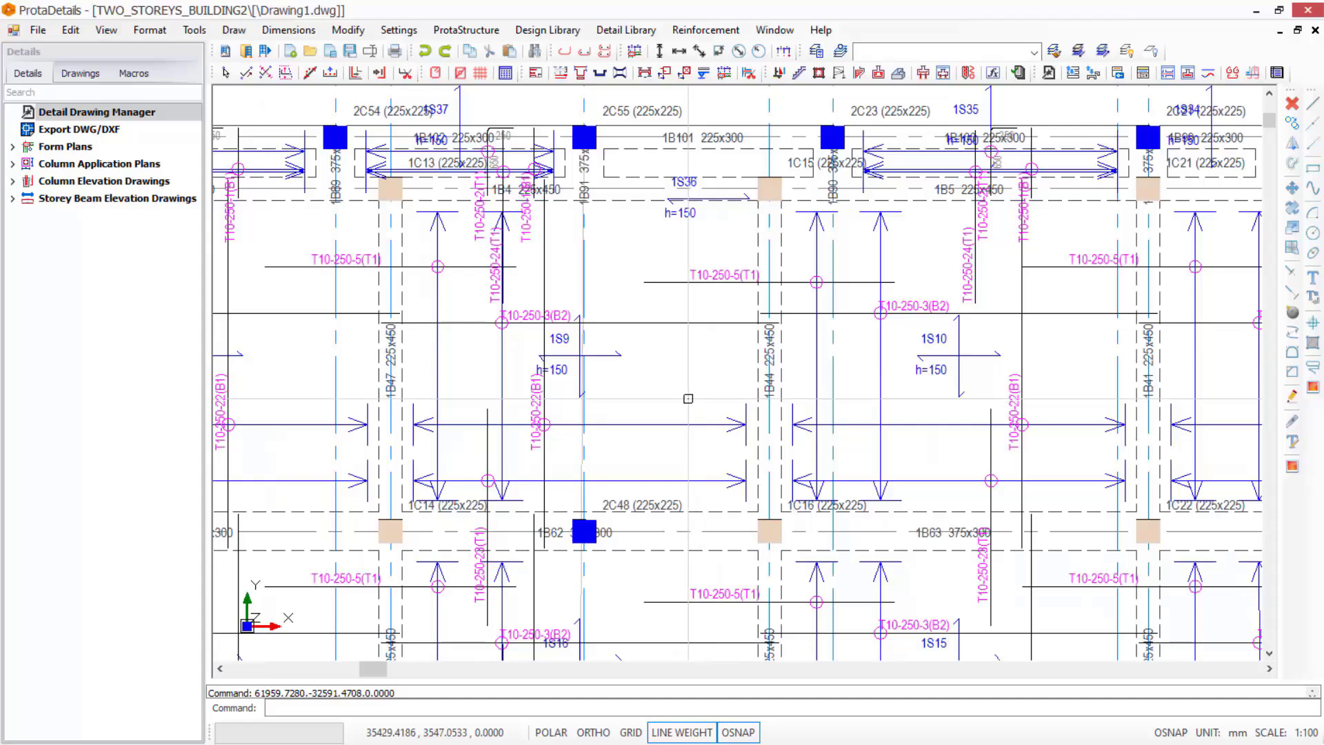
scroll(757, 269, up, 1)
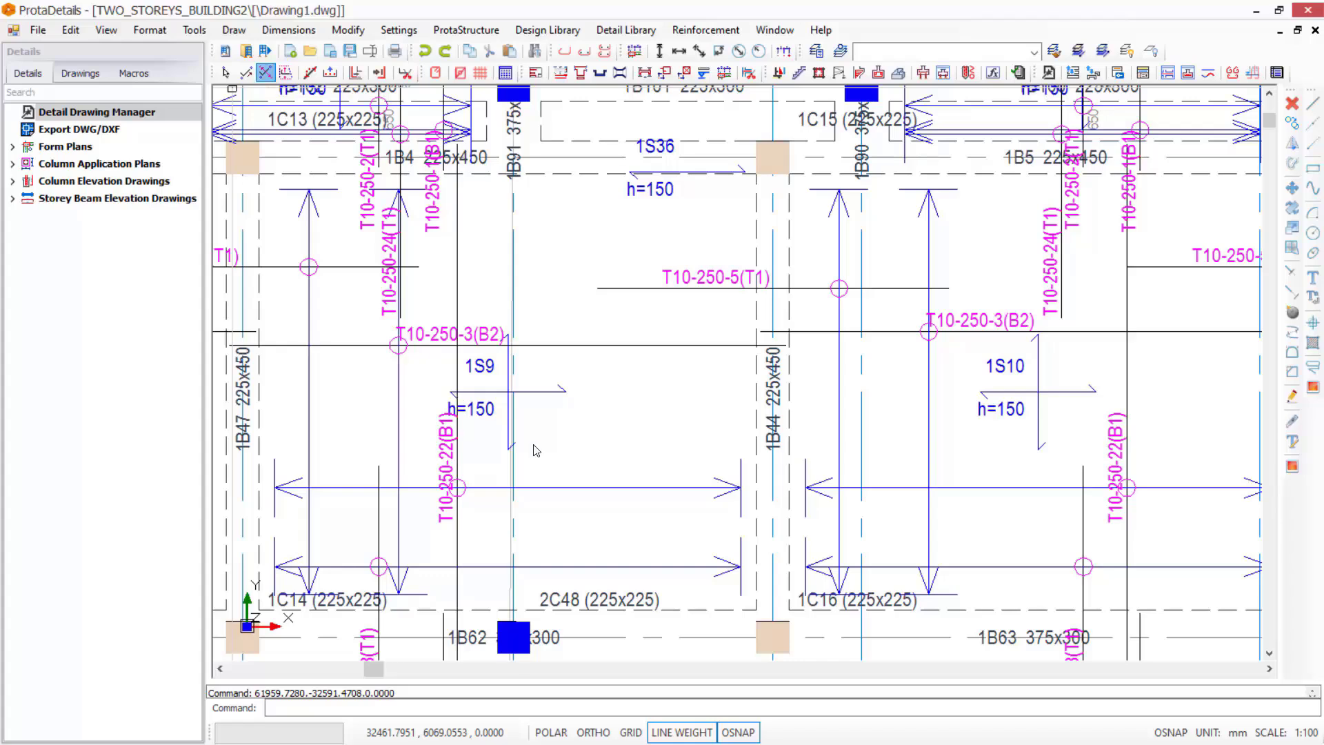
Start a new rebar, review the available bar shapes and set the concrete cover to 25
click(266, 72)
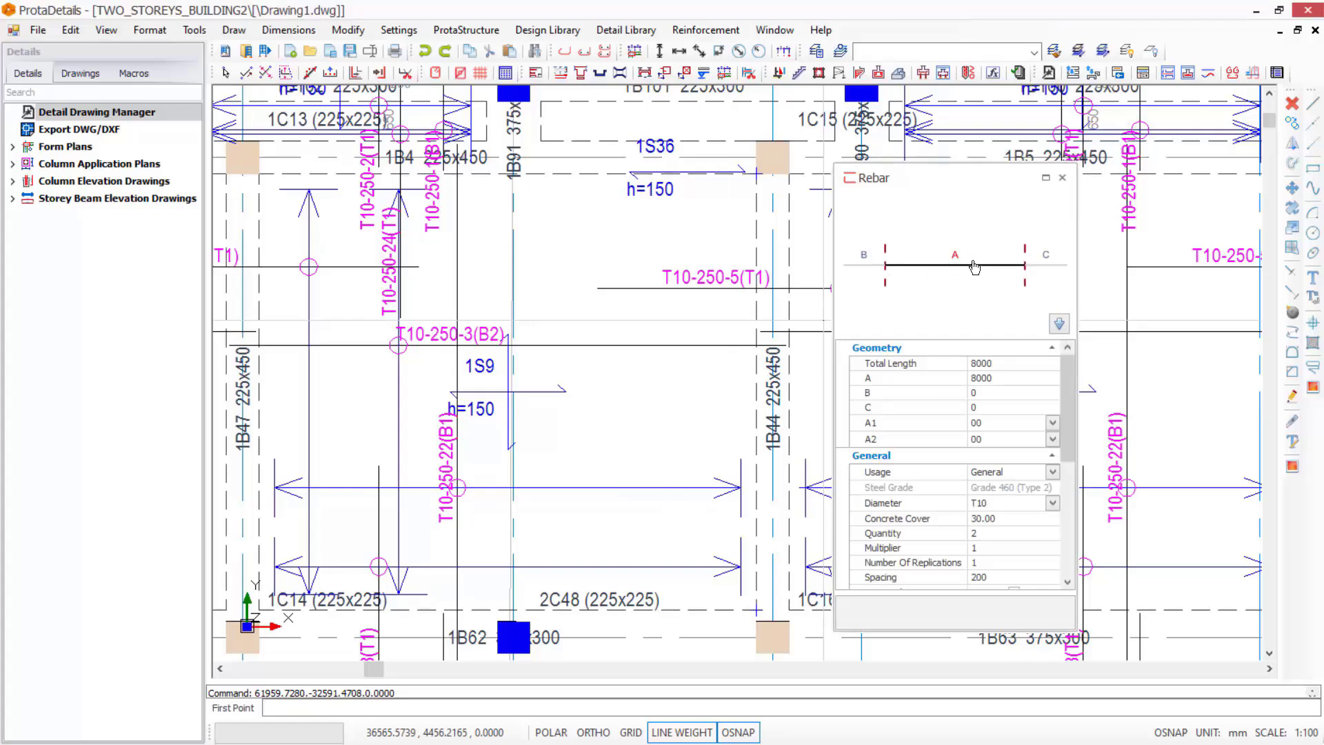
click(1059, 324)
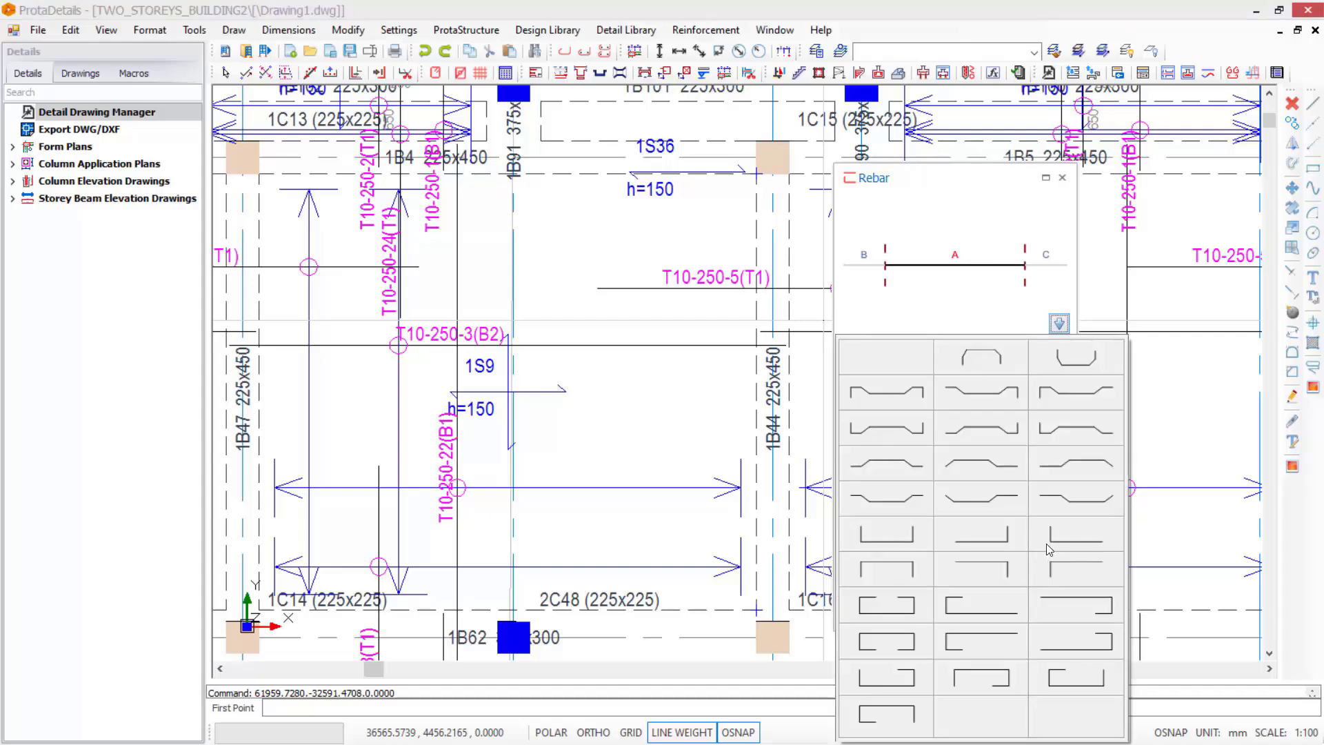
click(1059, 327)
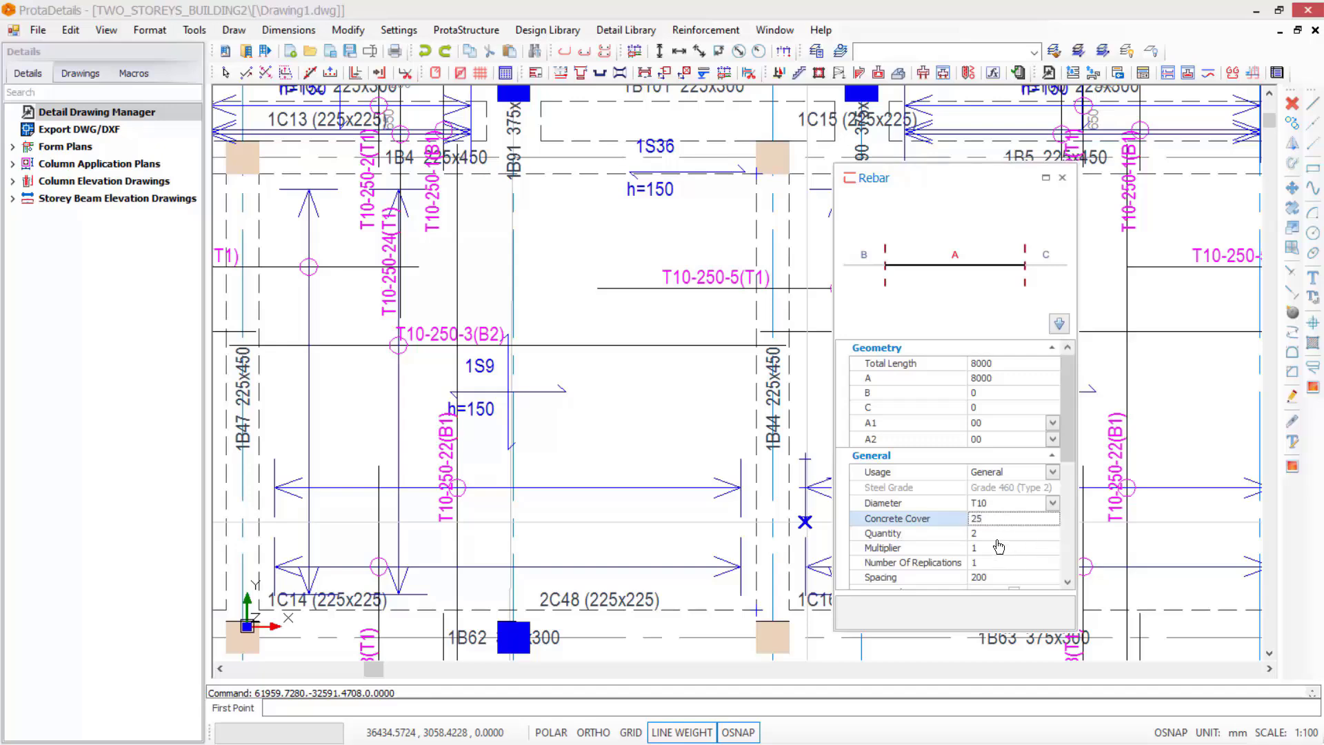
key(Tab)
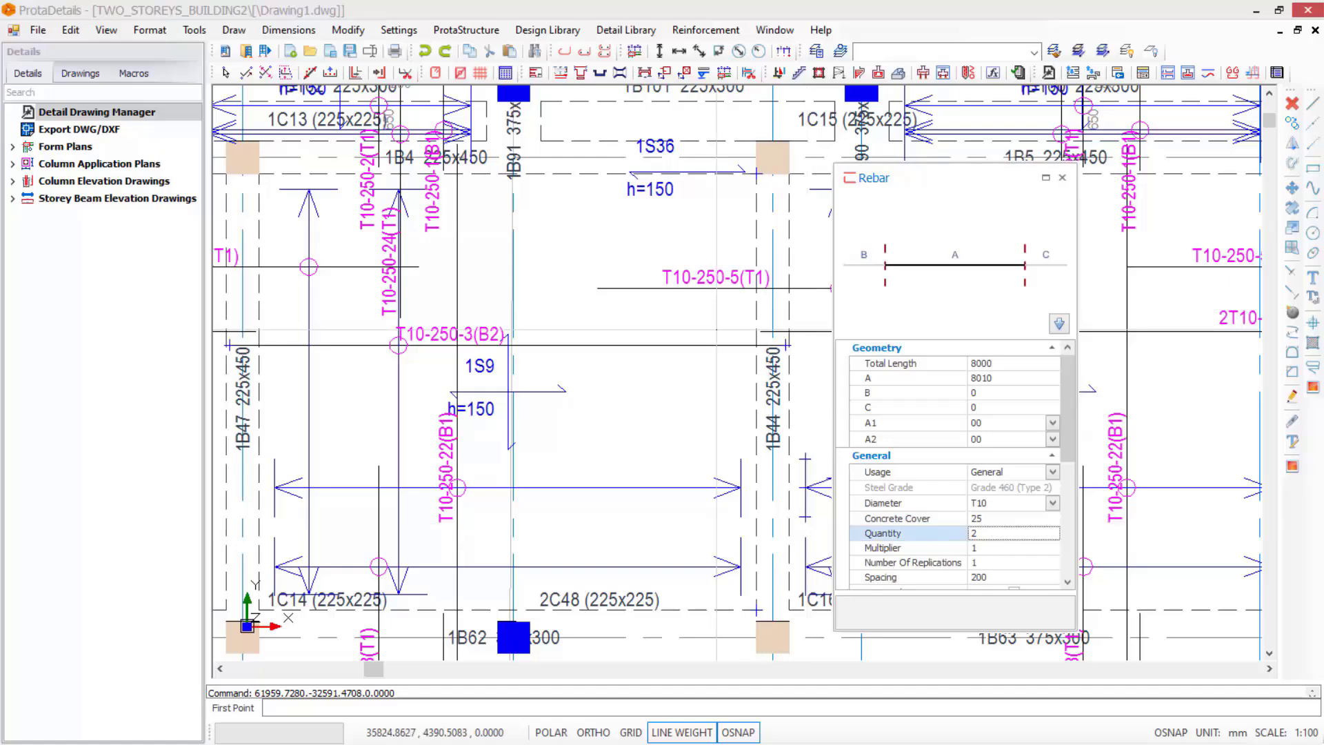
Draw a straight T10 bar about 2900 mm long in slab 1S9, parallel to and beside beam 1B44
scroll(531, 396, down, 3)
scroll(652, 319, up, 3)
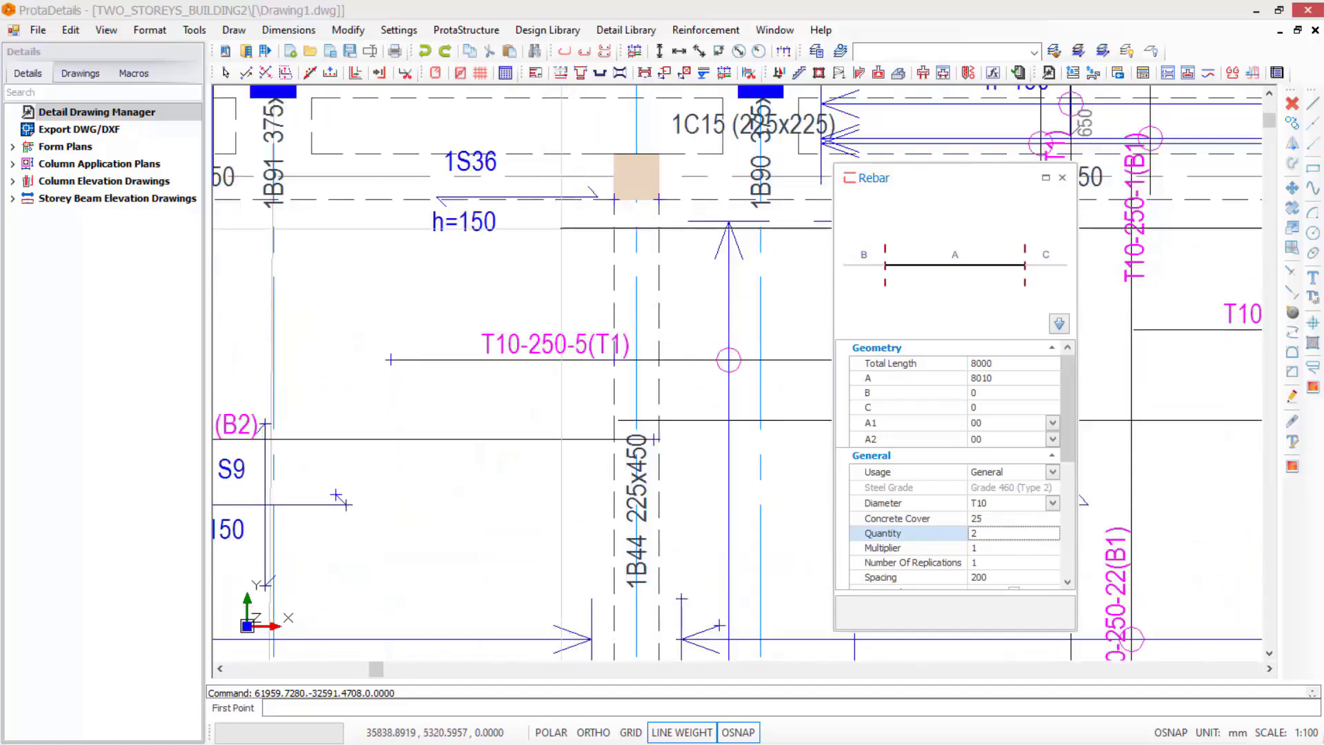
scroll(388, 359, down, 3)
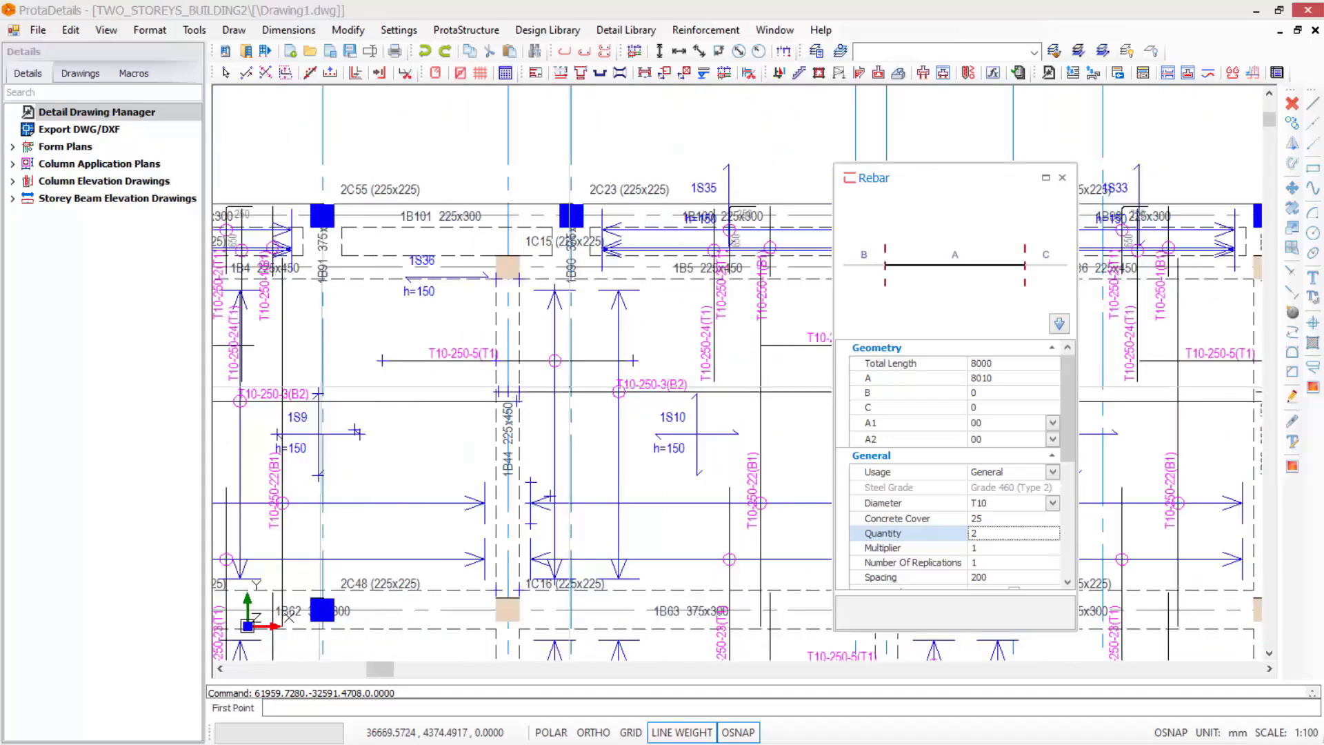
scroll(396, 419, up, 2)
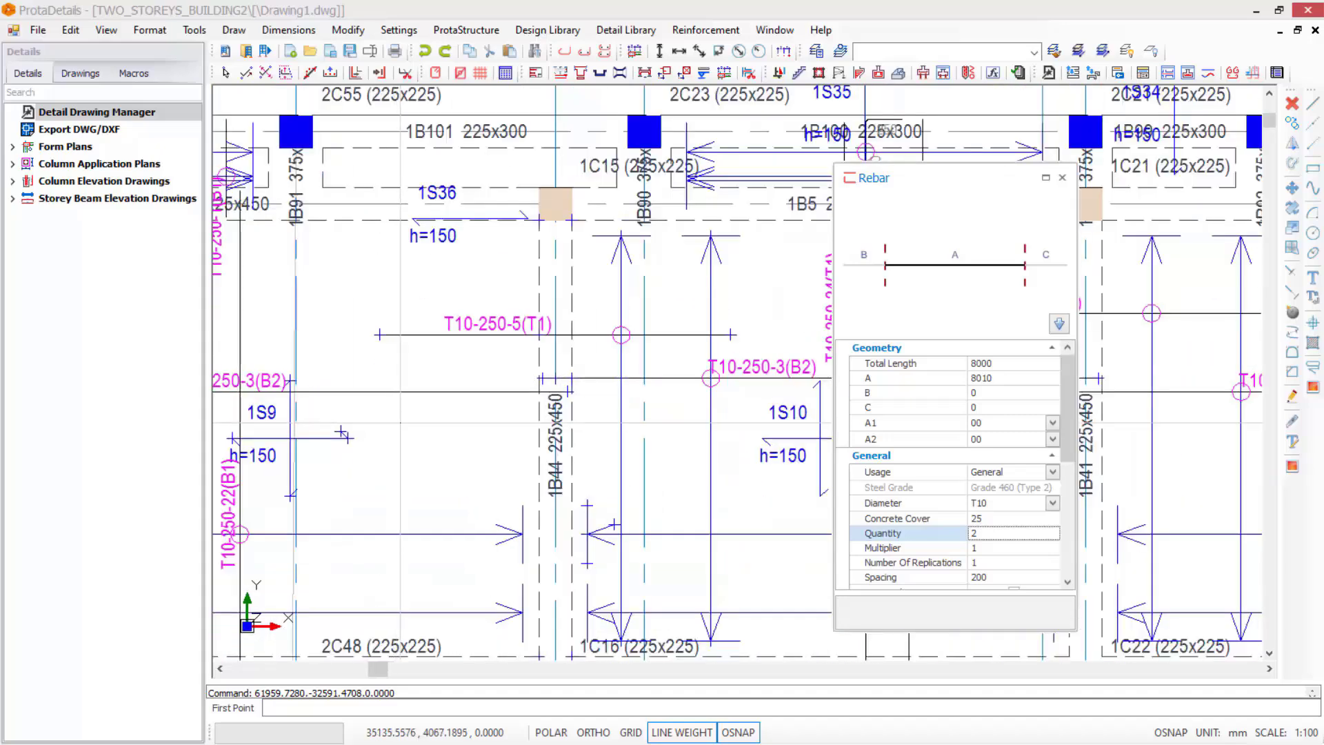
scroll(345, 441, up, 1)
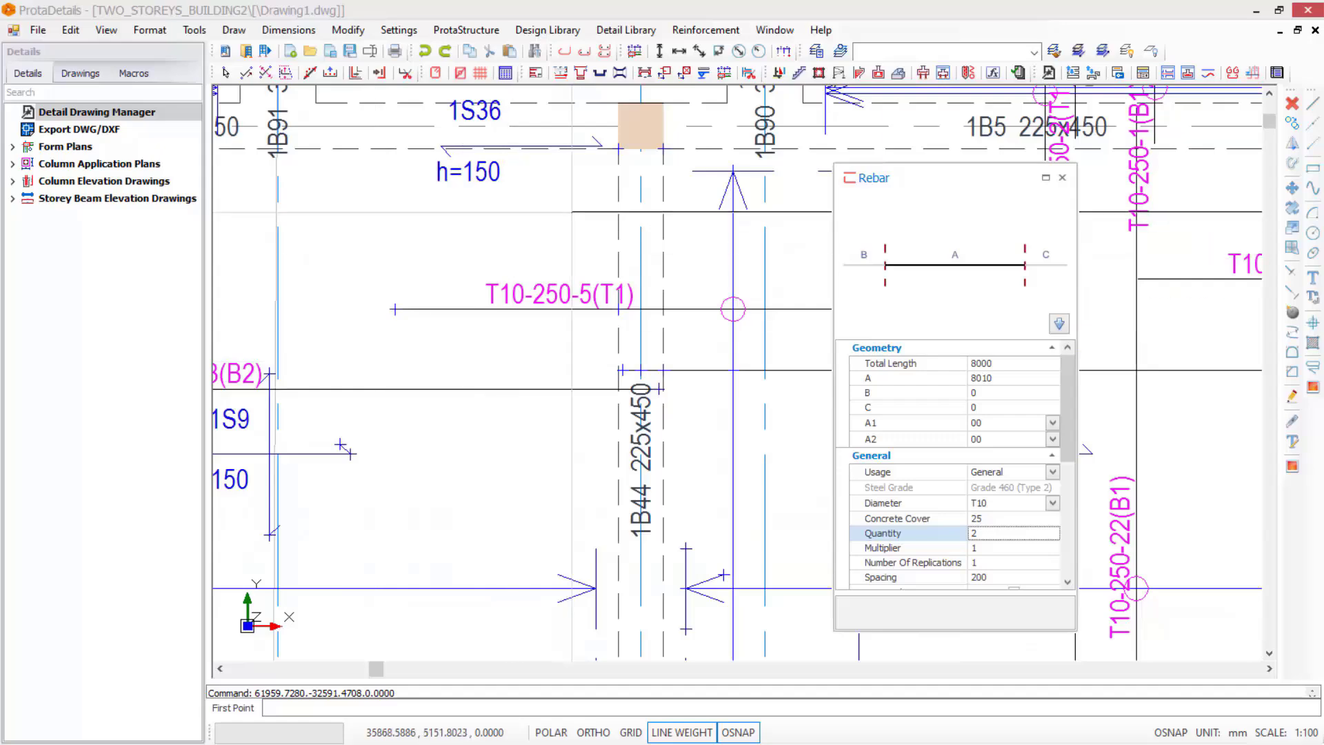
click(585, 157)
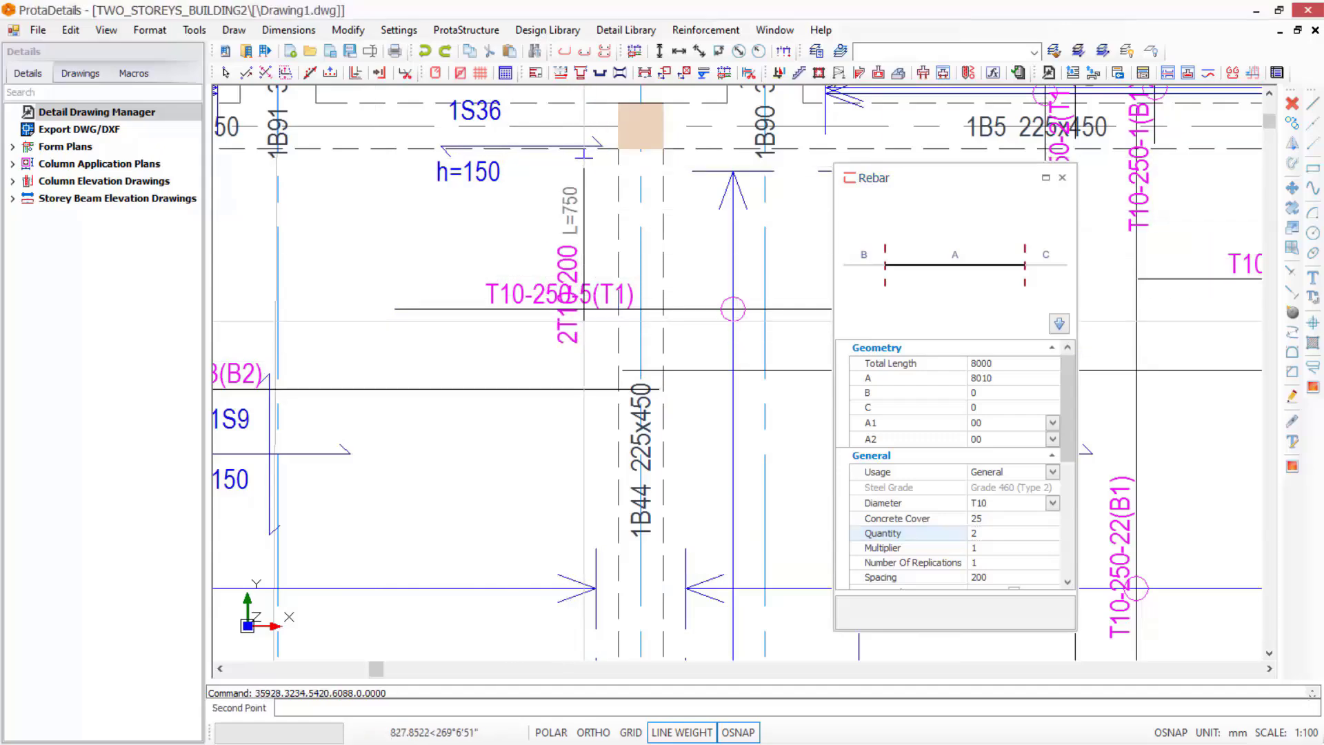
scroll(585, 331, down, 1)
scroll(586, 545, up, 2)
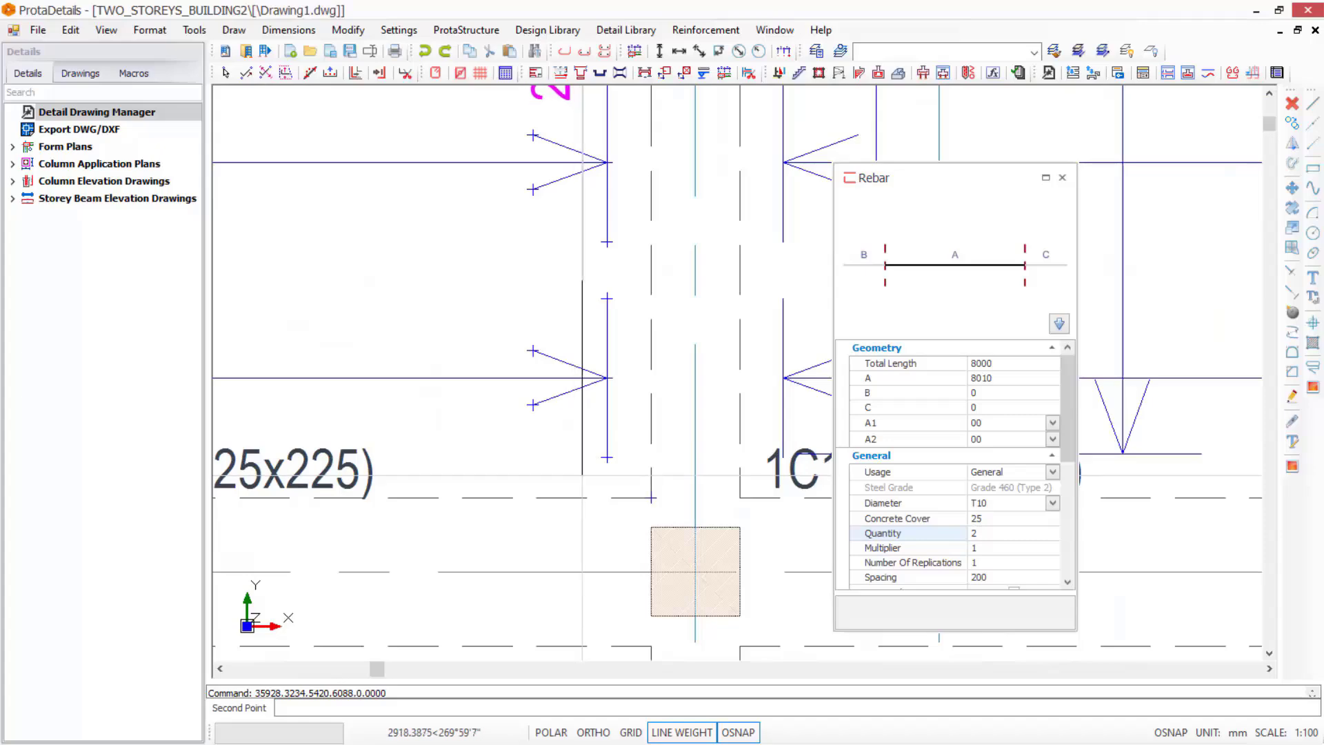
scroll(583, 475, down, 3)
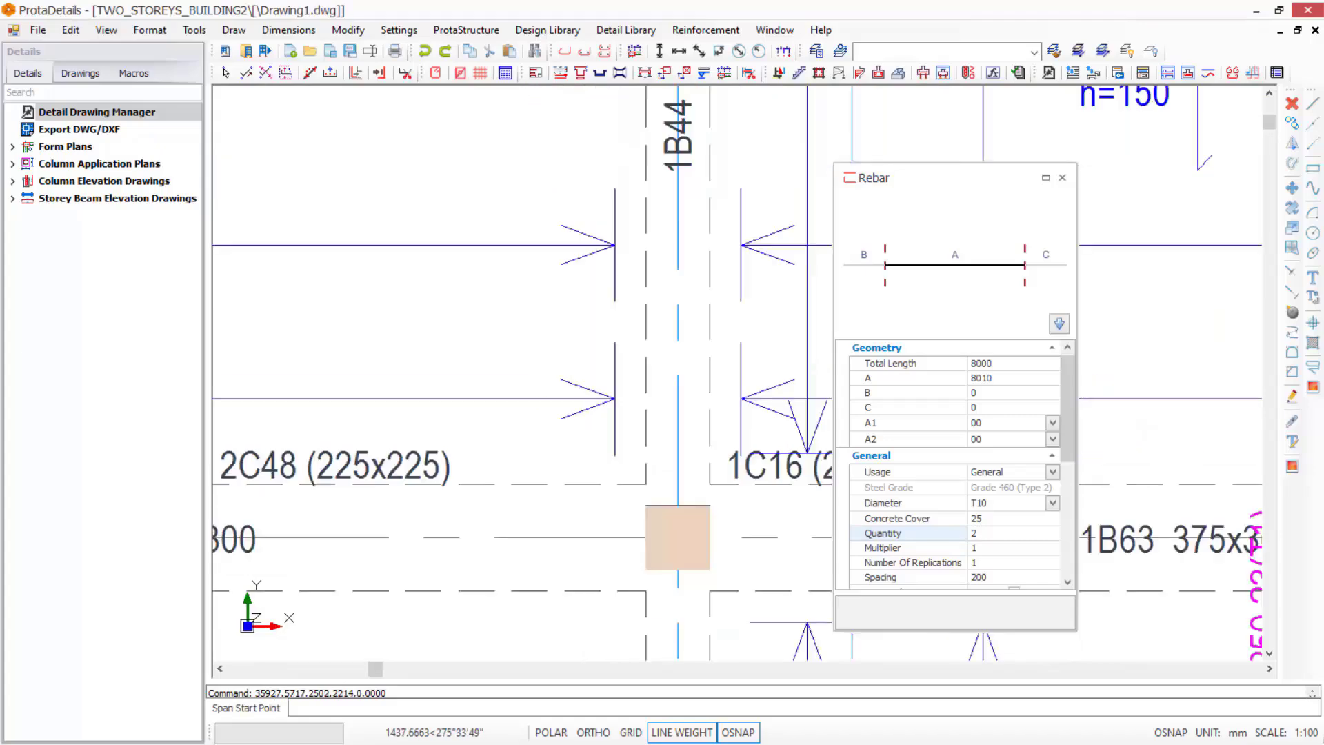
Distribute the bar horizontally across beam 1B44 from slab 1S9 into slab 1S10 over about 2430 mm, and end the Rebar command
scroll(617, 261, down, 3)
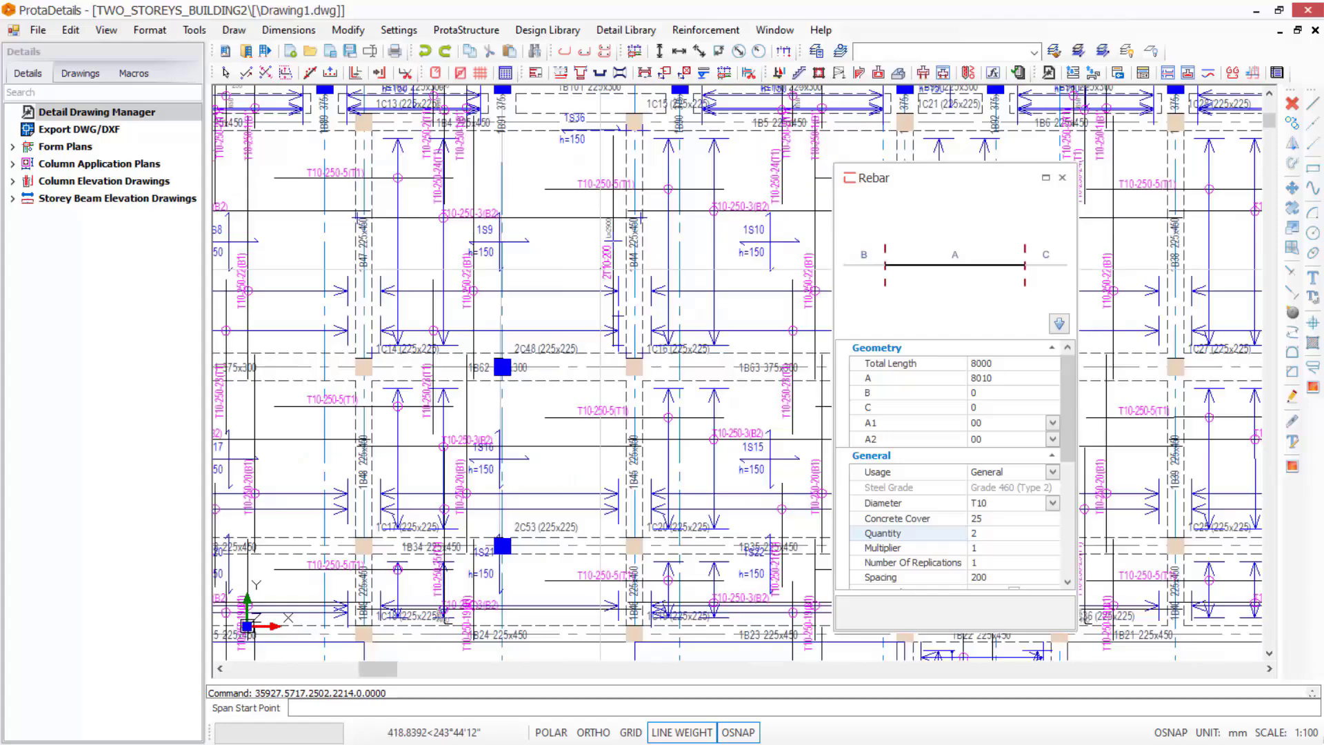
scroll(641, 227, up, 2)
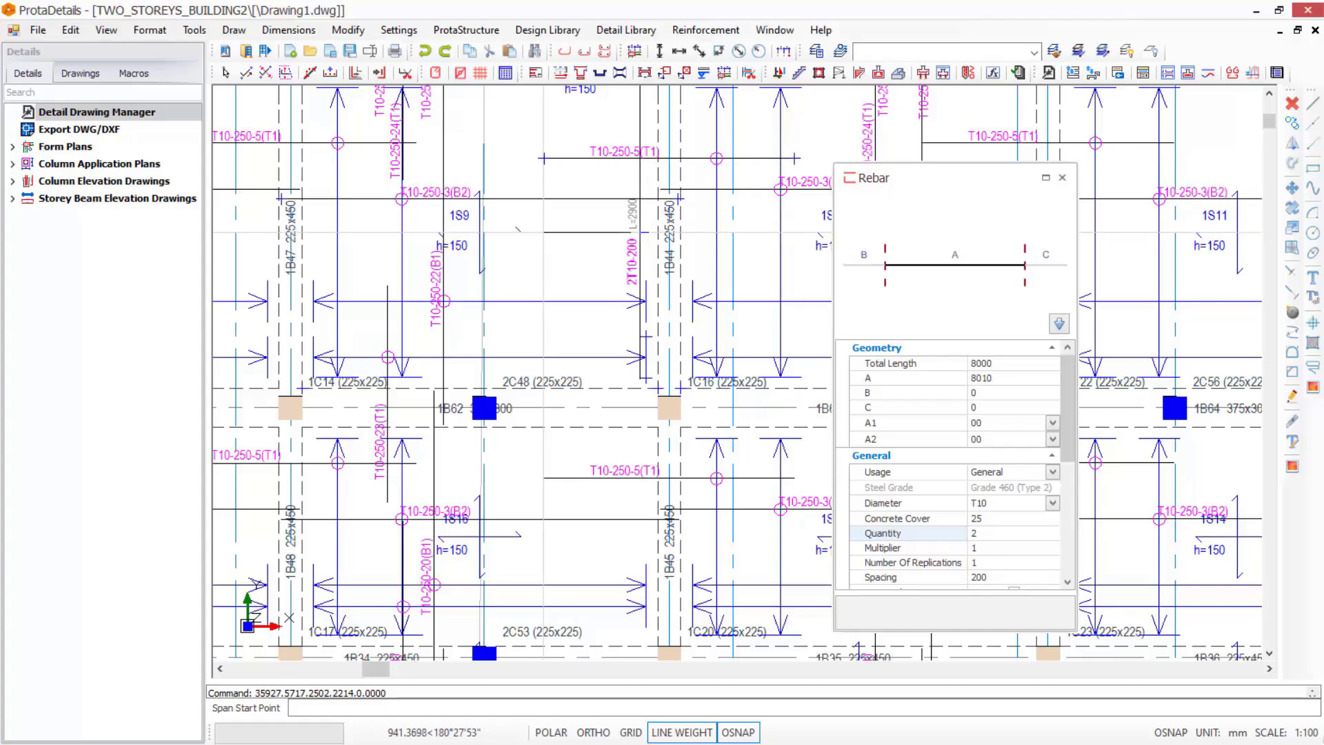
click(545, 230)
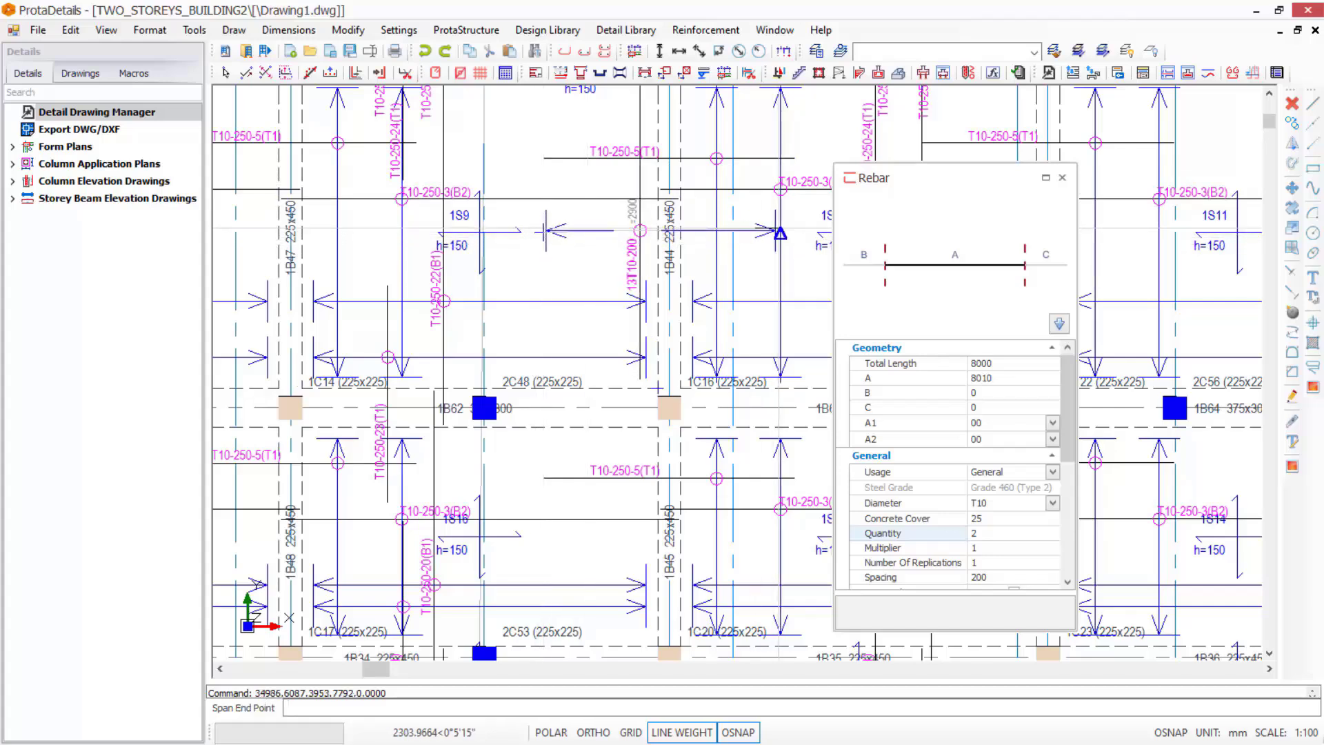
click(790, 230)
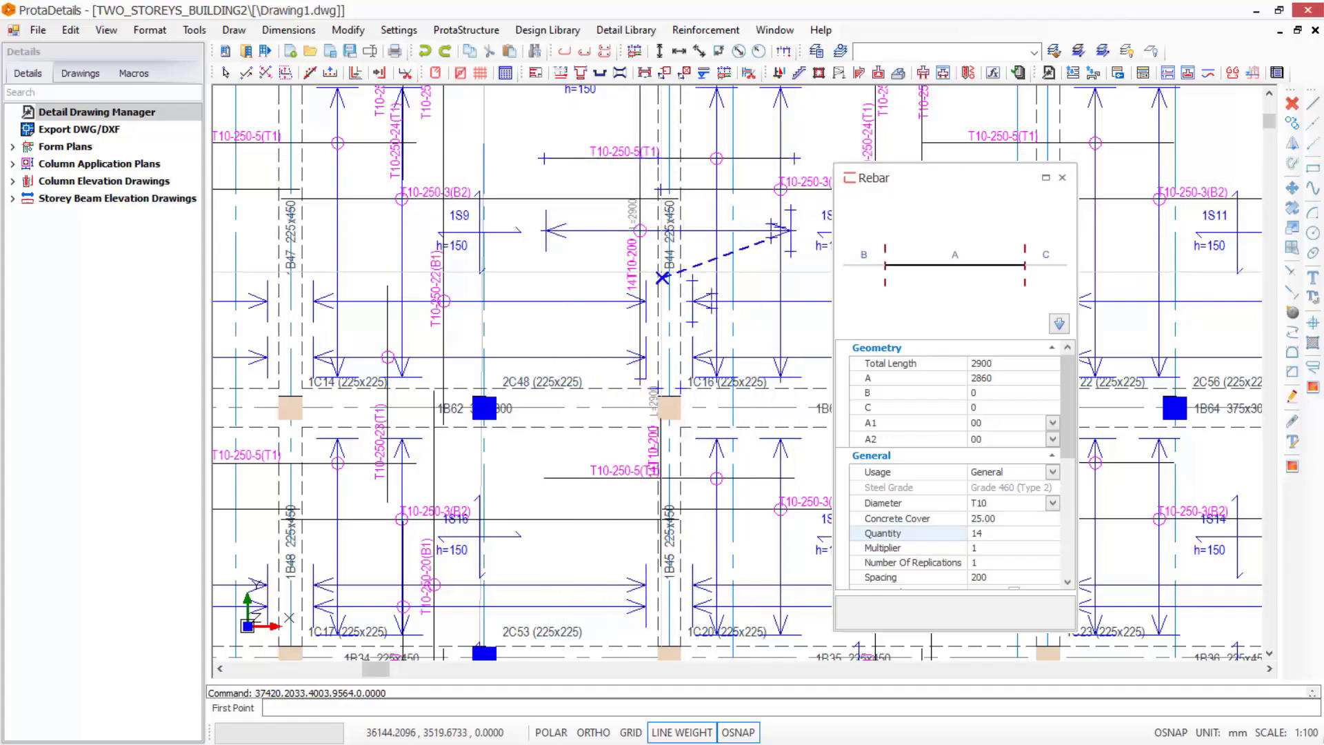
scroll(648, 272, up, 5)
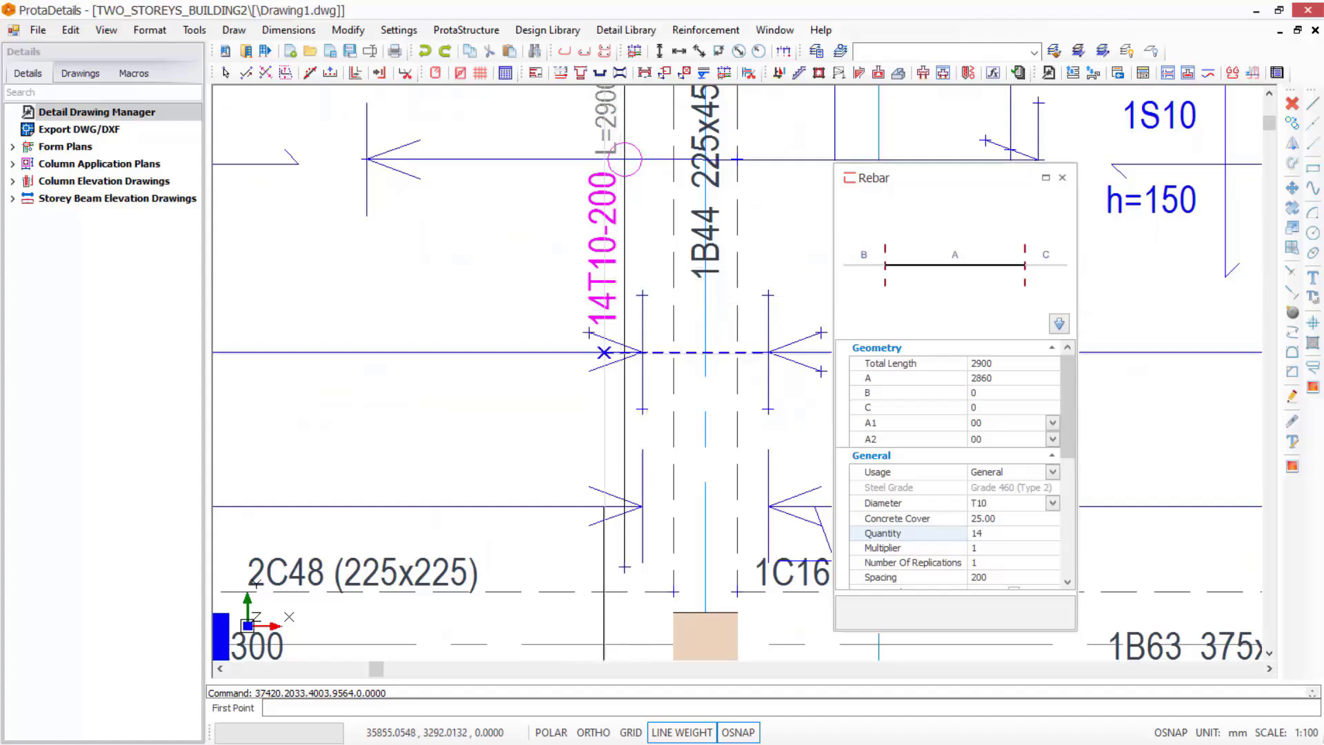
scroll(607, 448, down, 2)
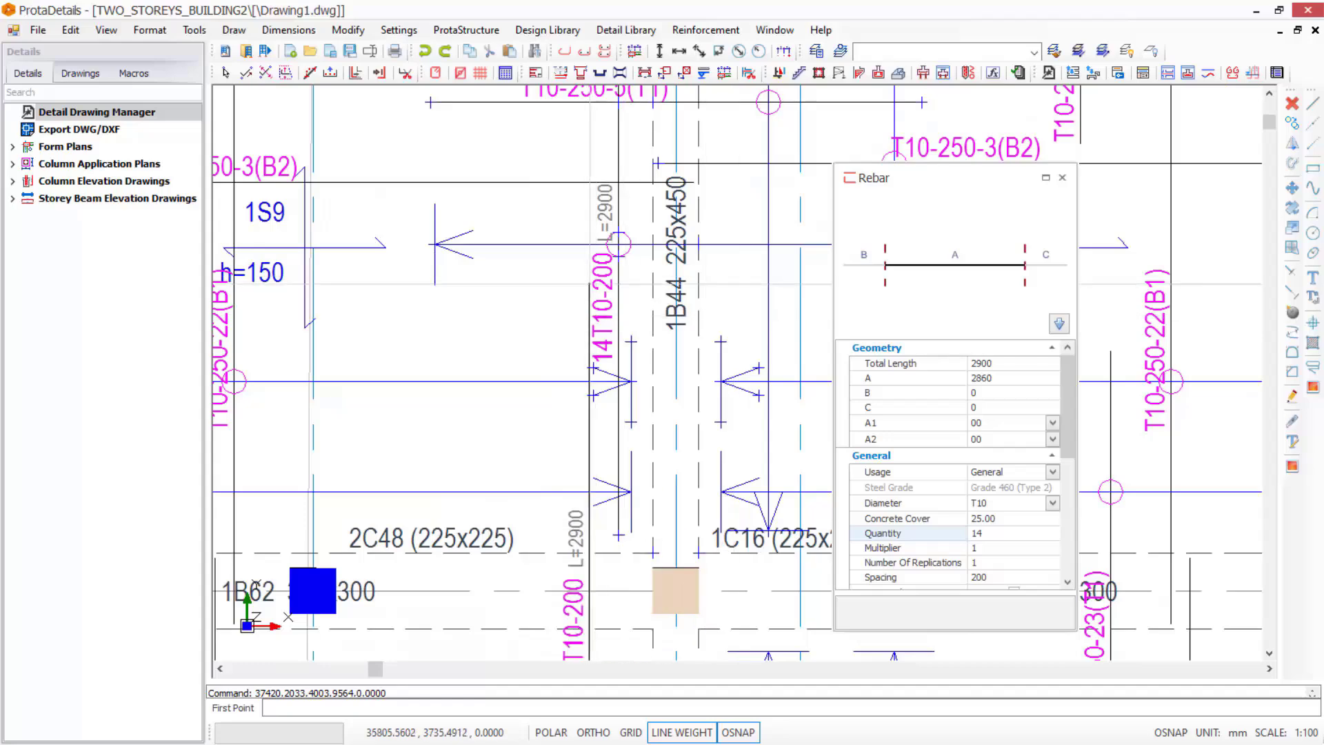
click(477, 283)
right_click(478, 282)
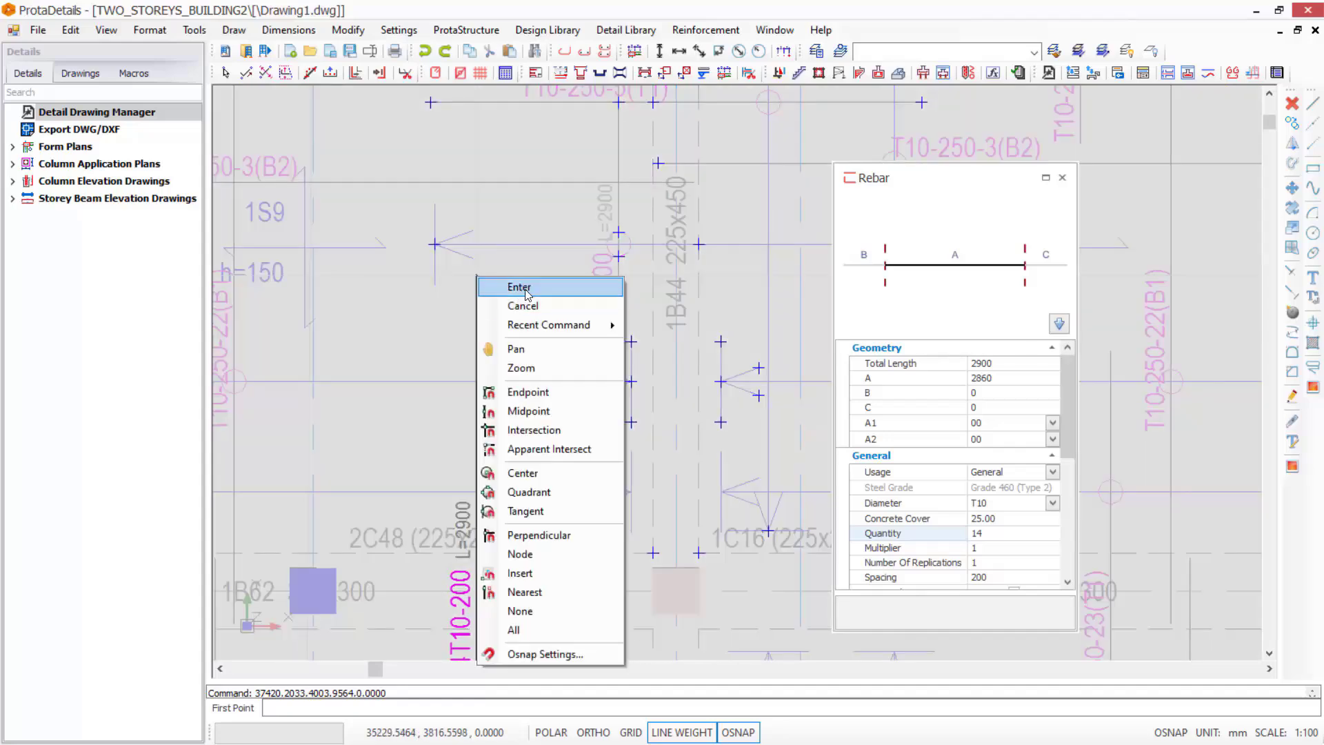
click(526, 288)
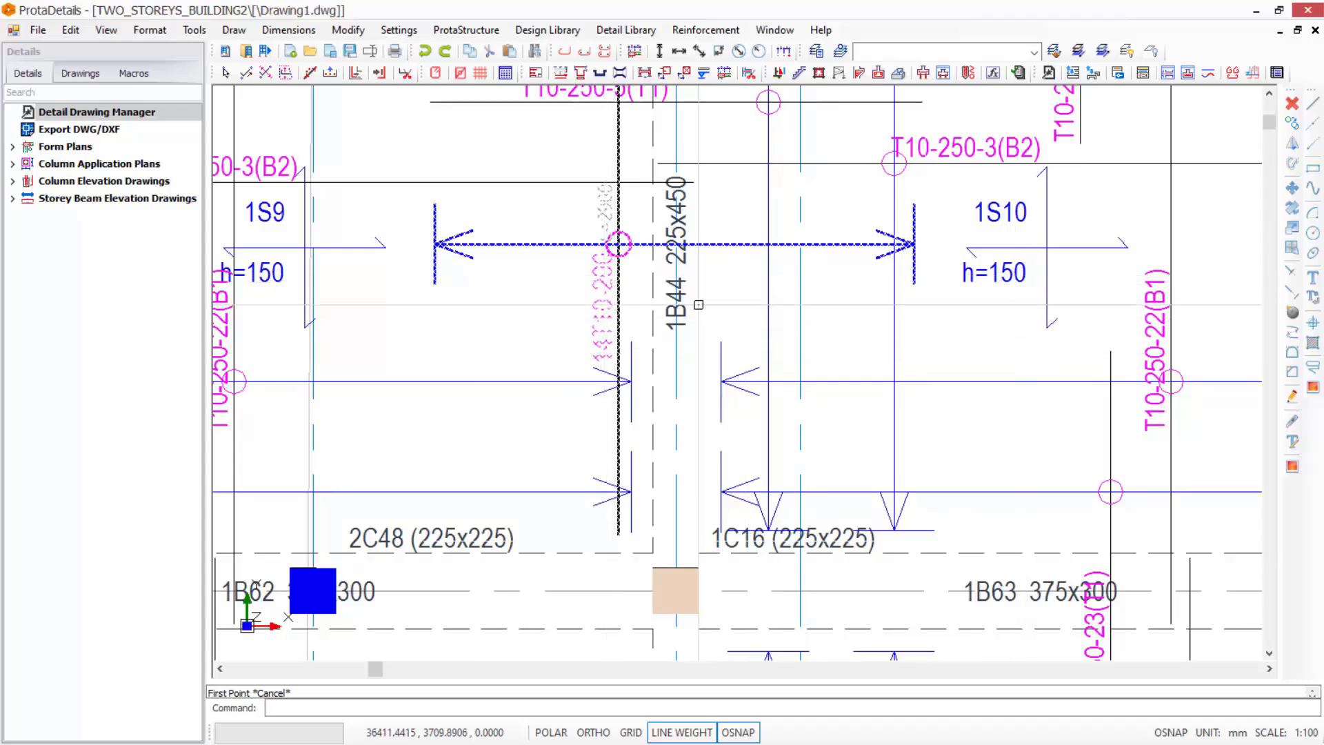
scroll(586, 272, down, 3)
scroll(576, 257, up, 3)
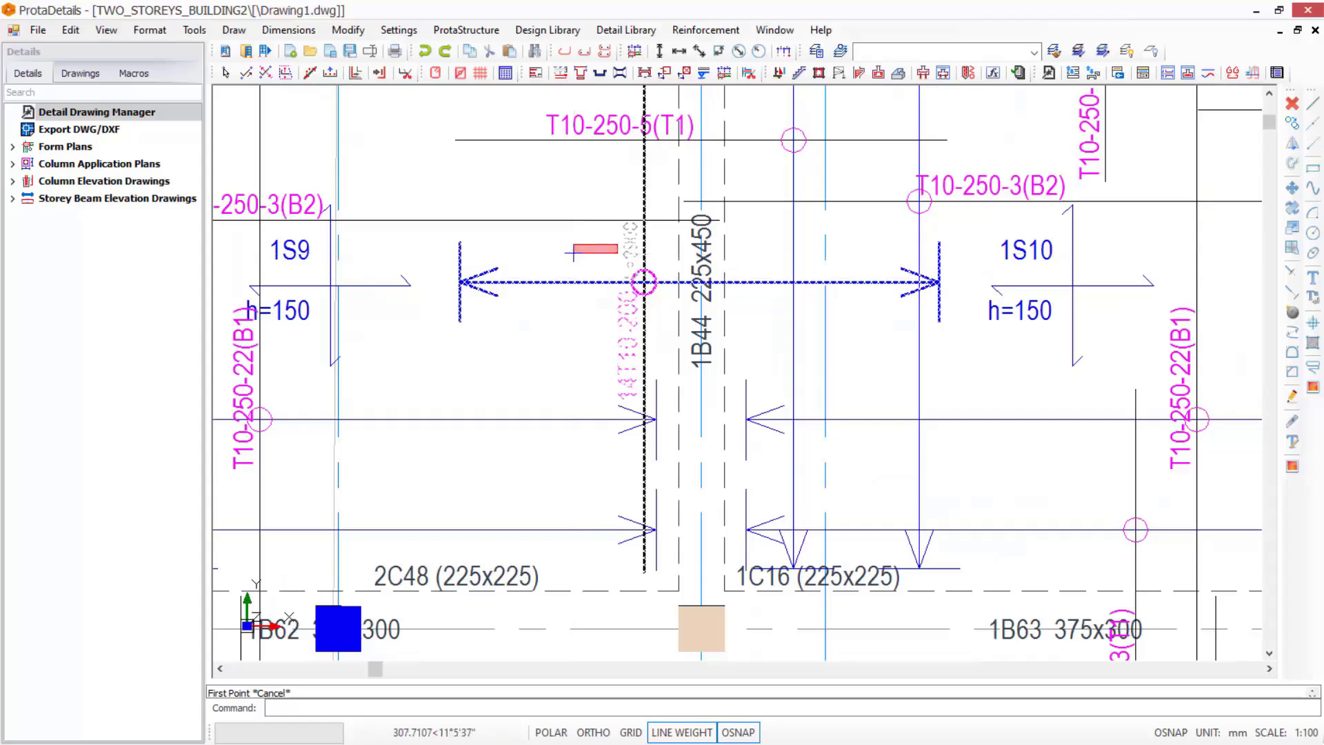
key(Escape)
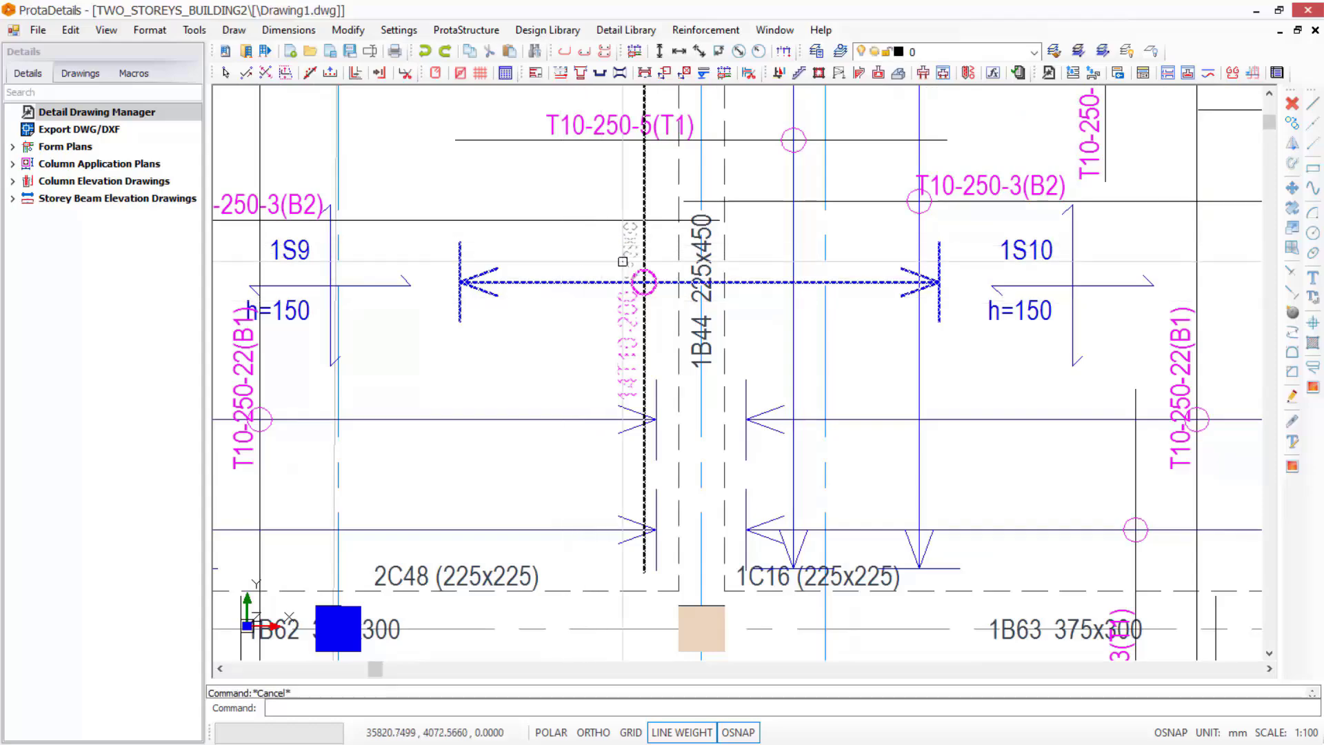
Edit the new T10 bar group crossing beam 1B44 and set its spacing to 150 mm
scroll(641, 213, down, 3)
scroll(607, 249, up, 3)
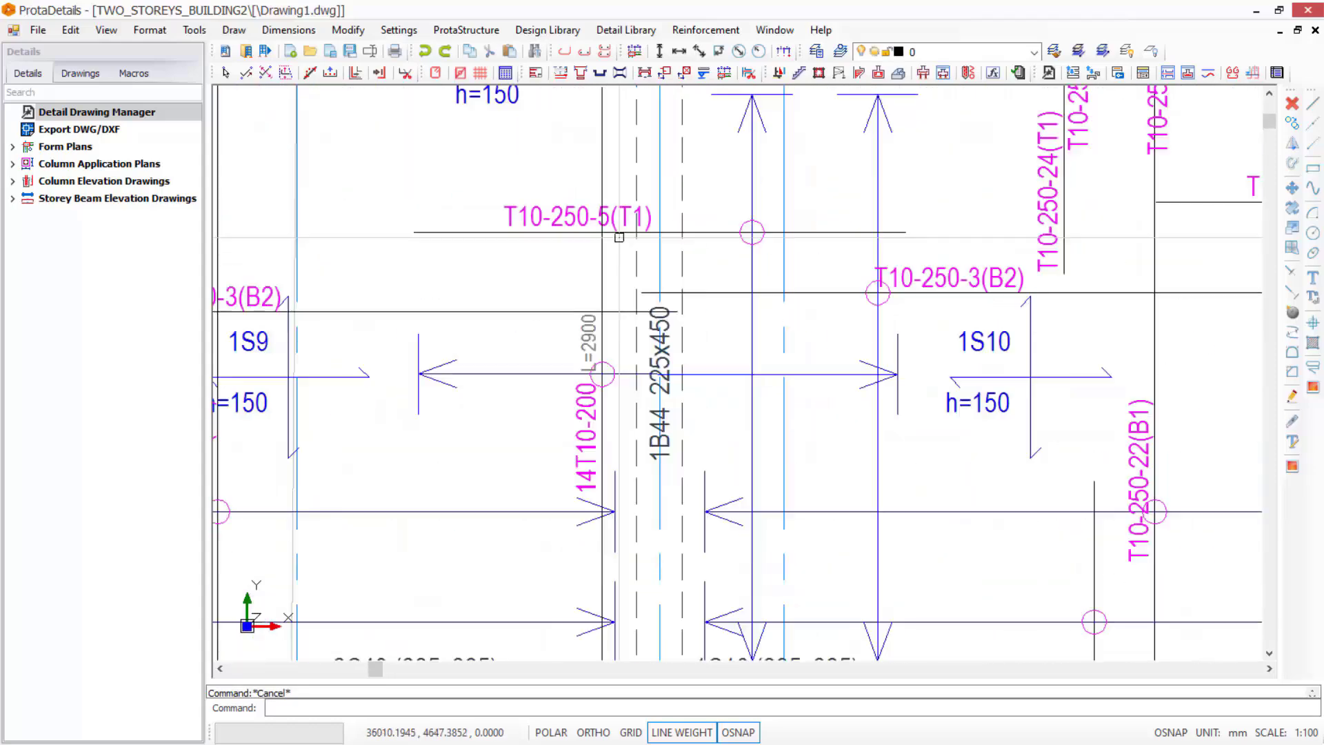
double_click(602, 253)
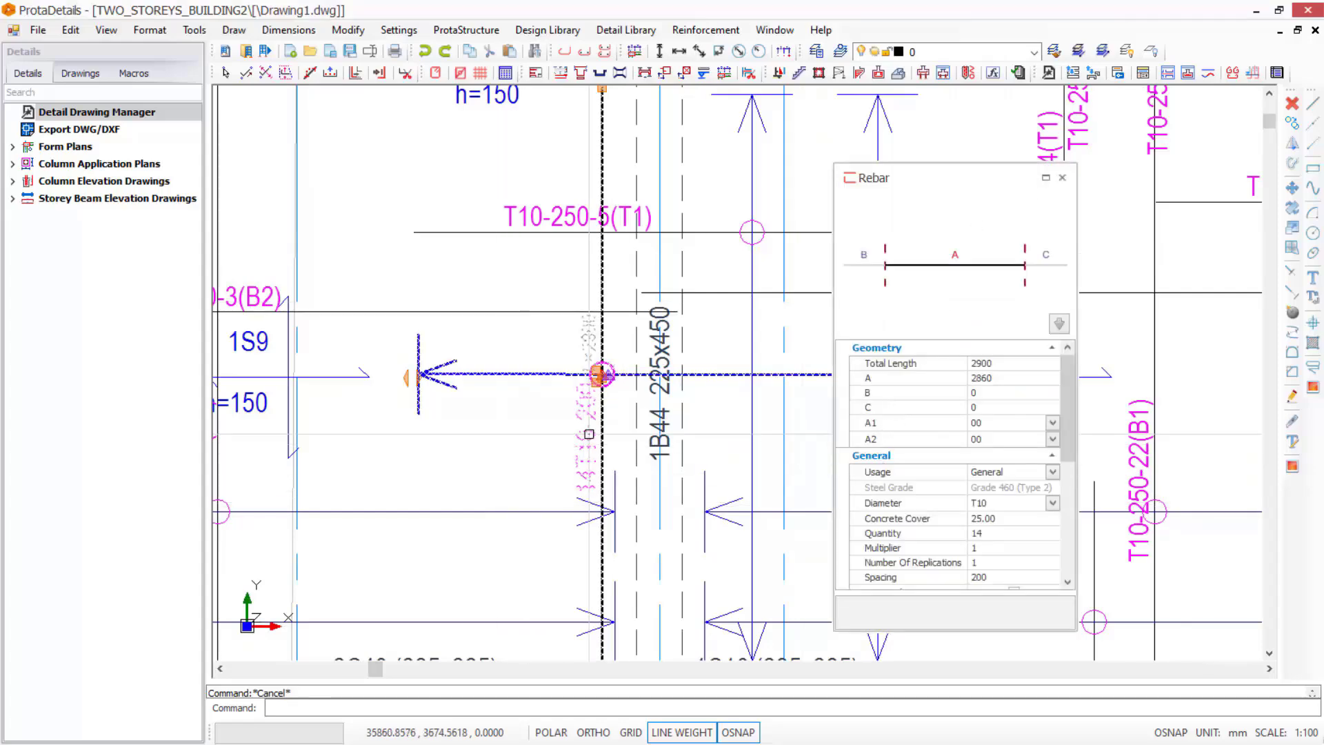
scroll(597, 424, up, 2)
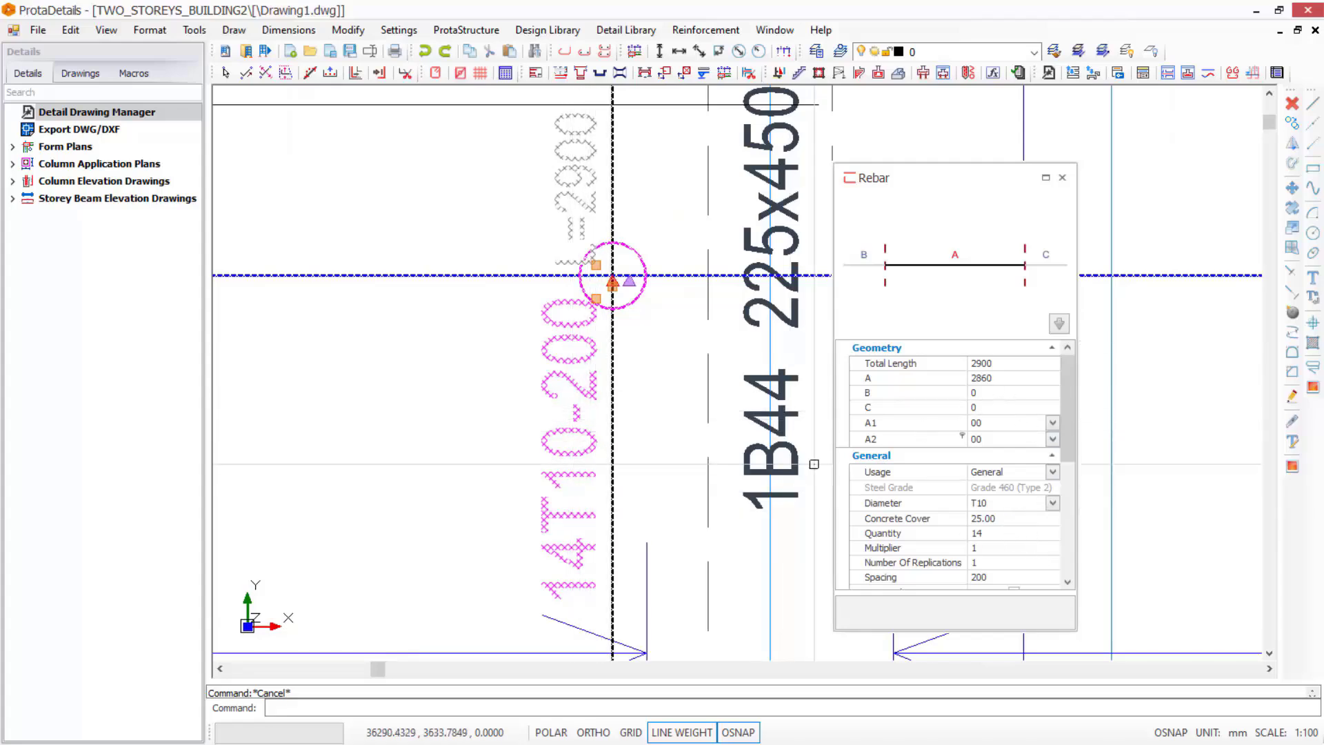
drag(1065, 431, 1065, 480)
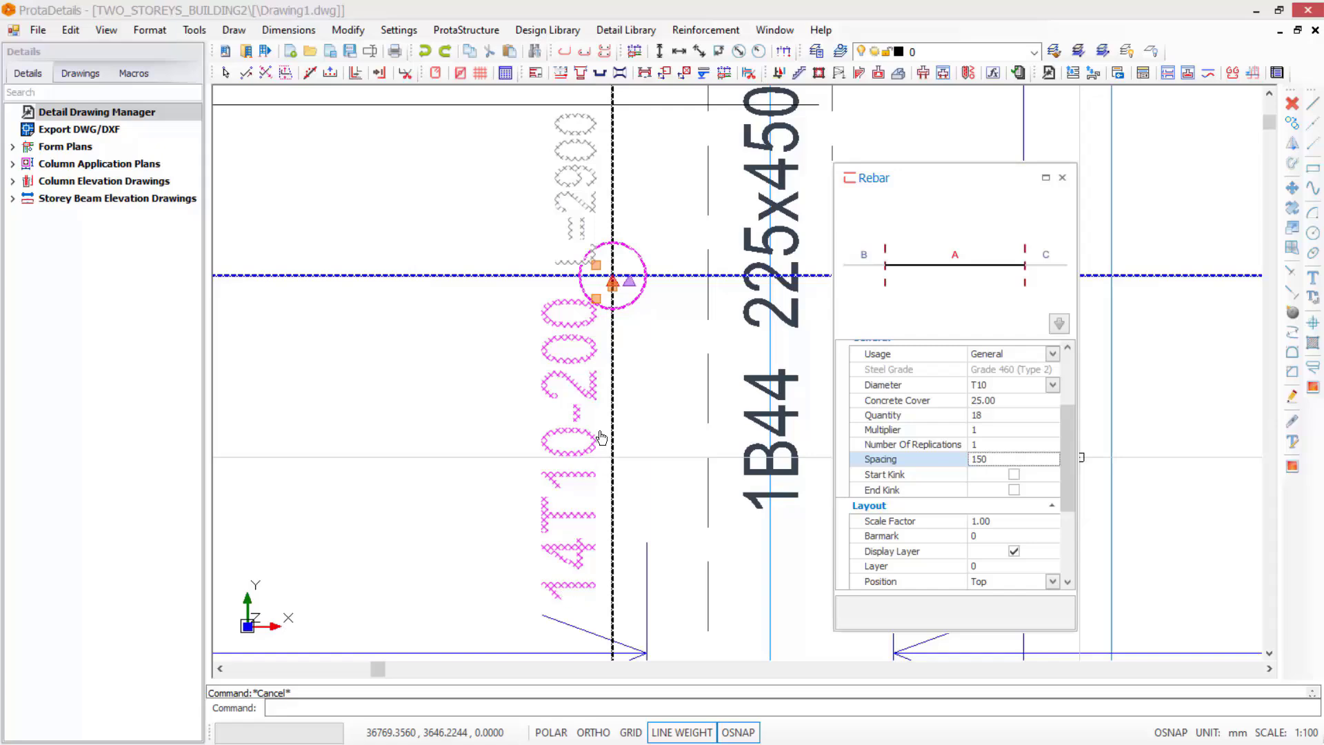
key(shift+Tab)
key(shift+Tab)
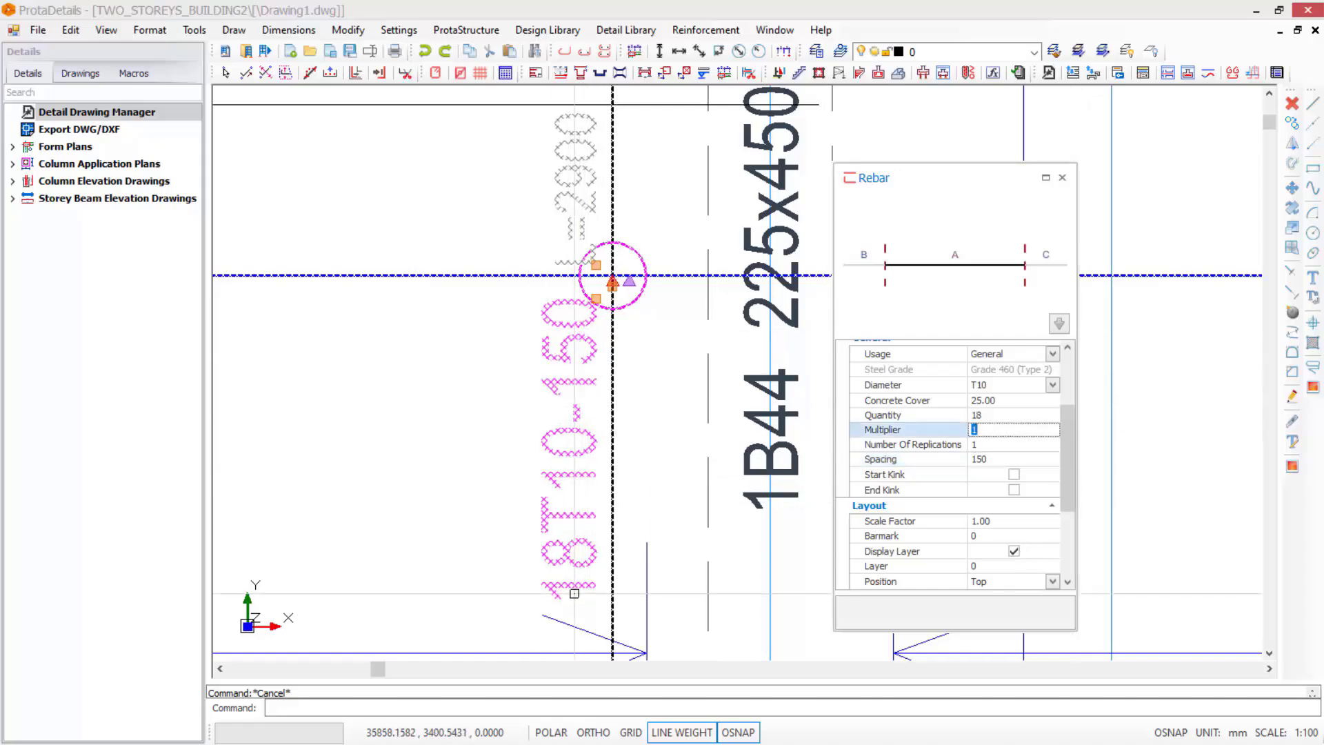
Close the properties of the T10 bar group across beam 1B44 and examine it against the surrounding slab reinforcement
scroll(579, 565, up, 2)
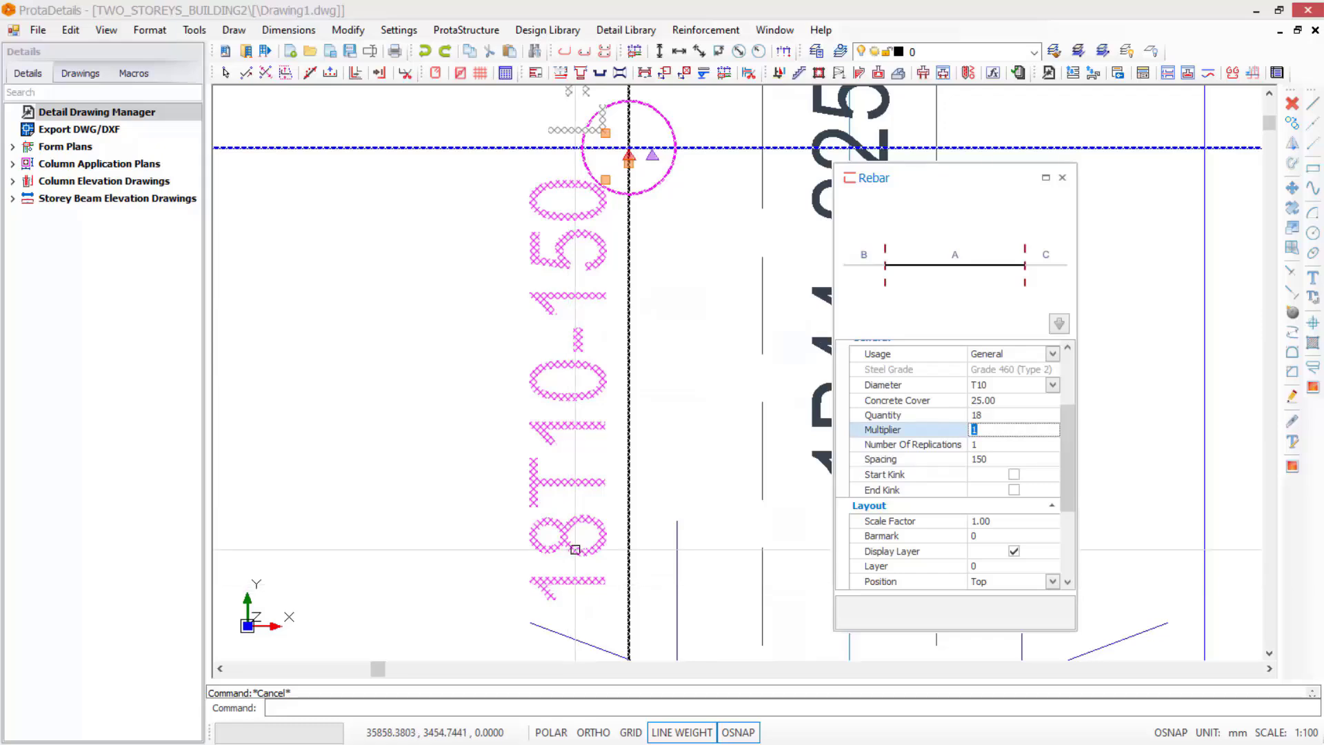
scroll(593, 482, down, 2)
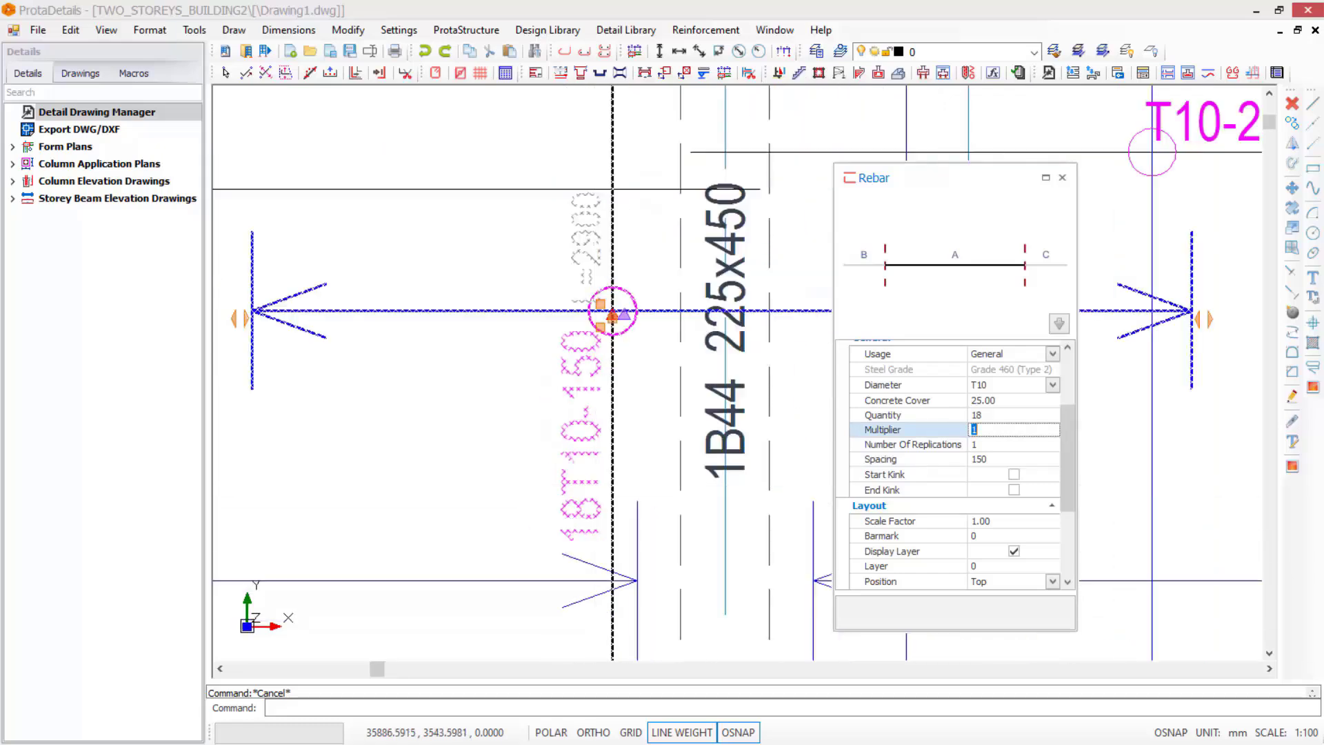
click(1062, 179)
scroll(629, 393, down, 2)
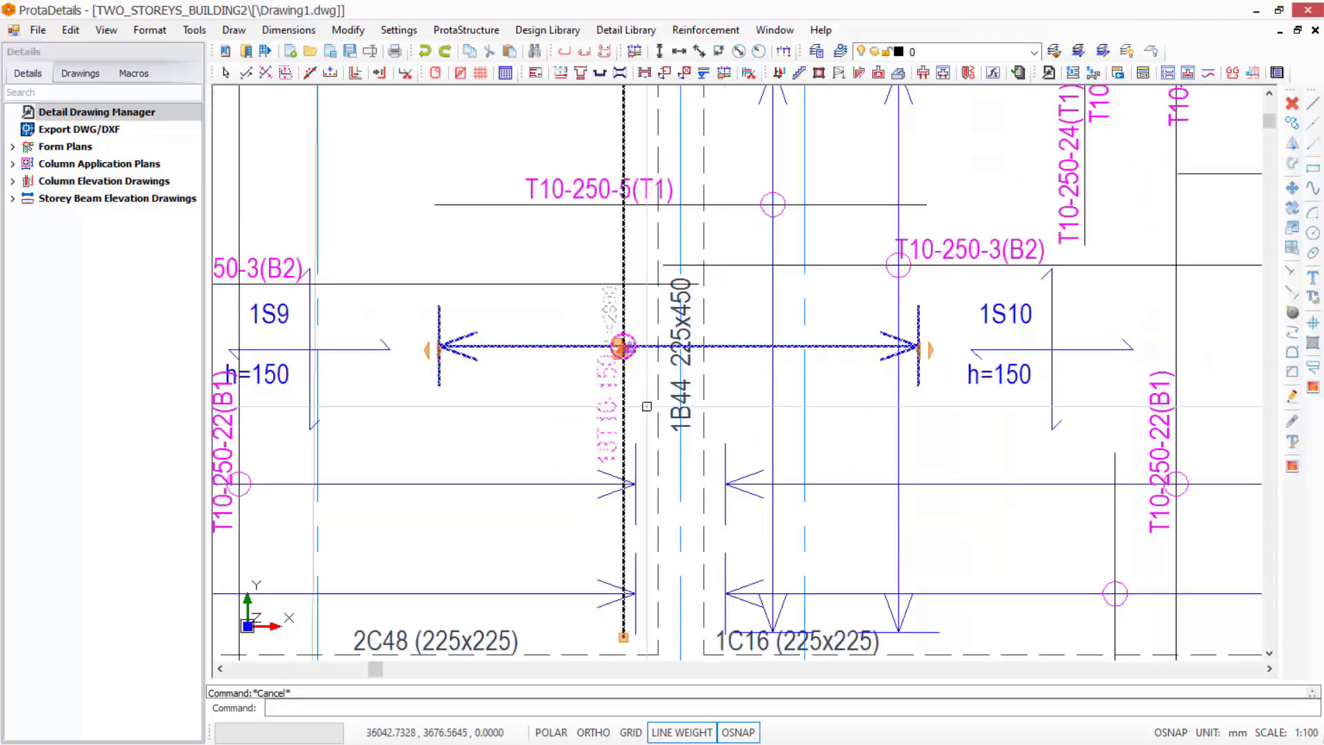
scroll(759, 338, down, 2)
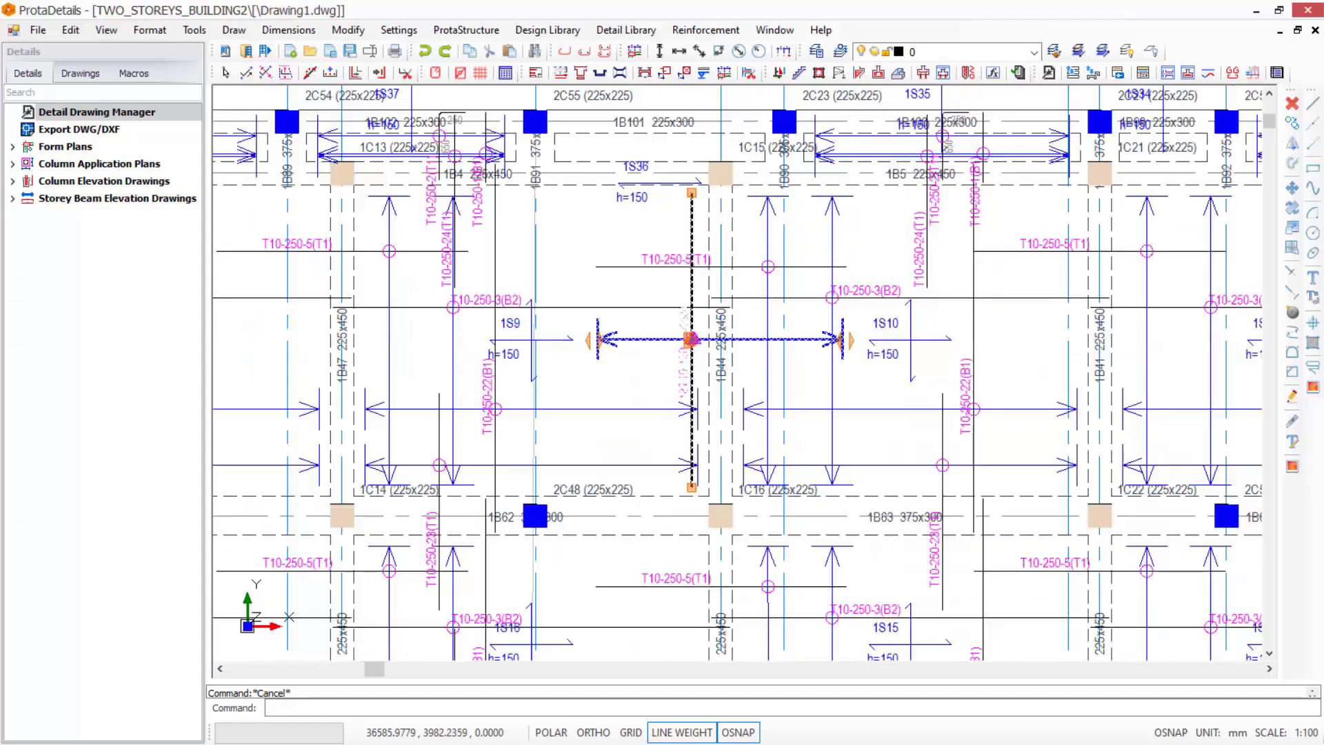
scroll(758, 338, up, 1)
scroll(759, 337, down, 1)
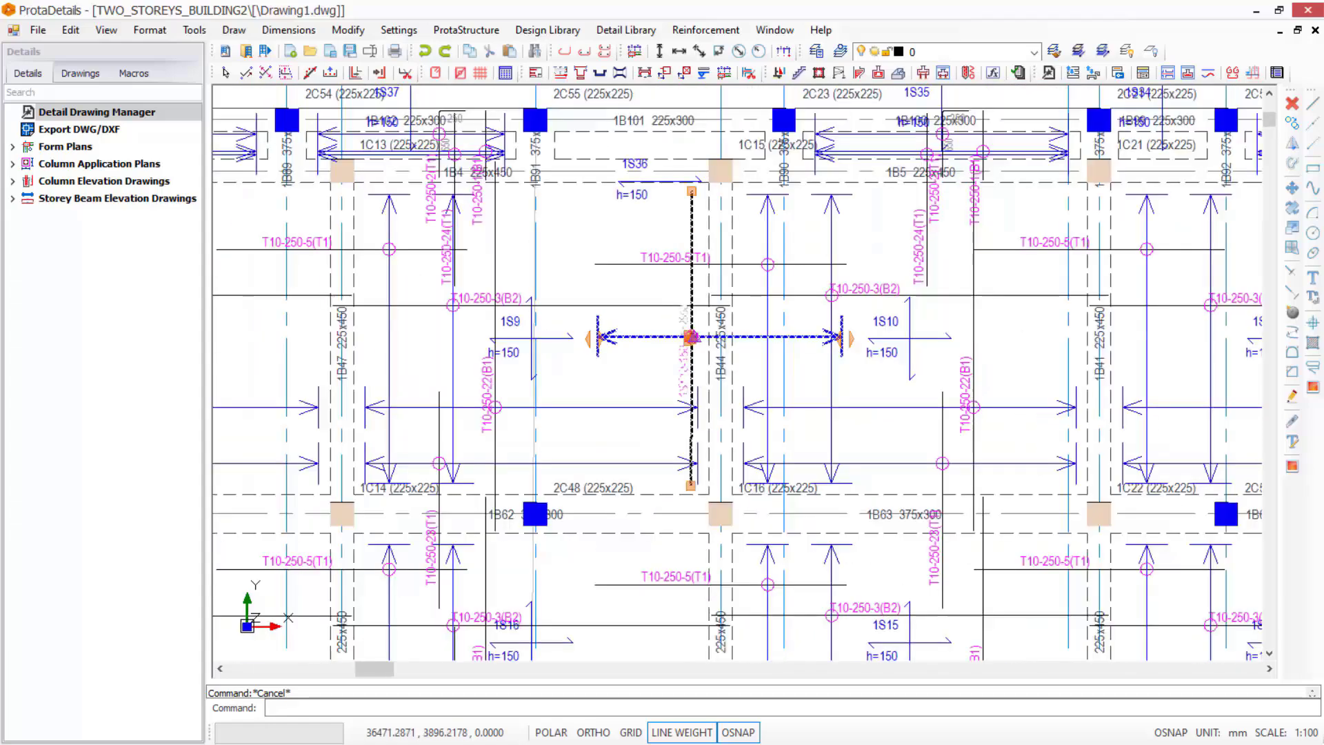
scroll(744, 351, down, 1)
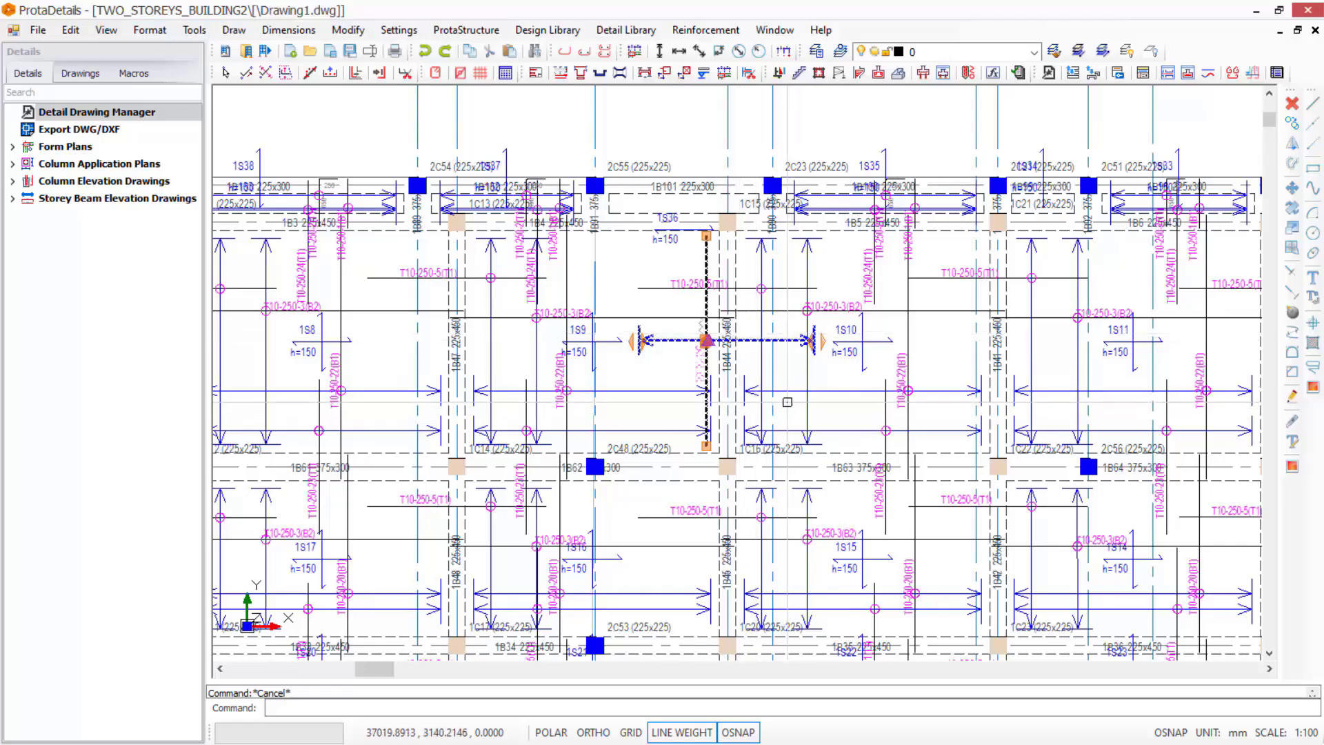
scroll(745, 324, up, 1)
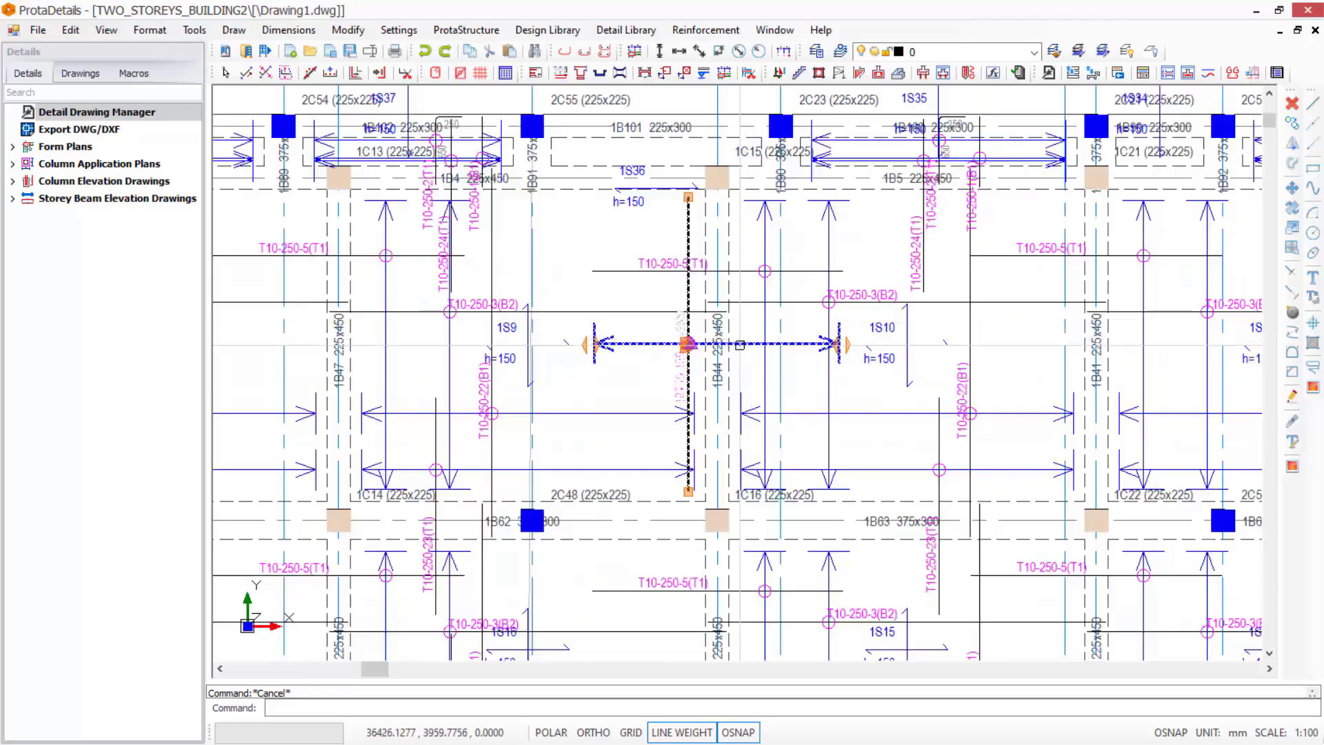
scroll(747, 322, up, 1)
scroll(748, 400, down, 2)
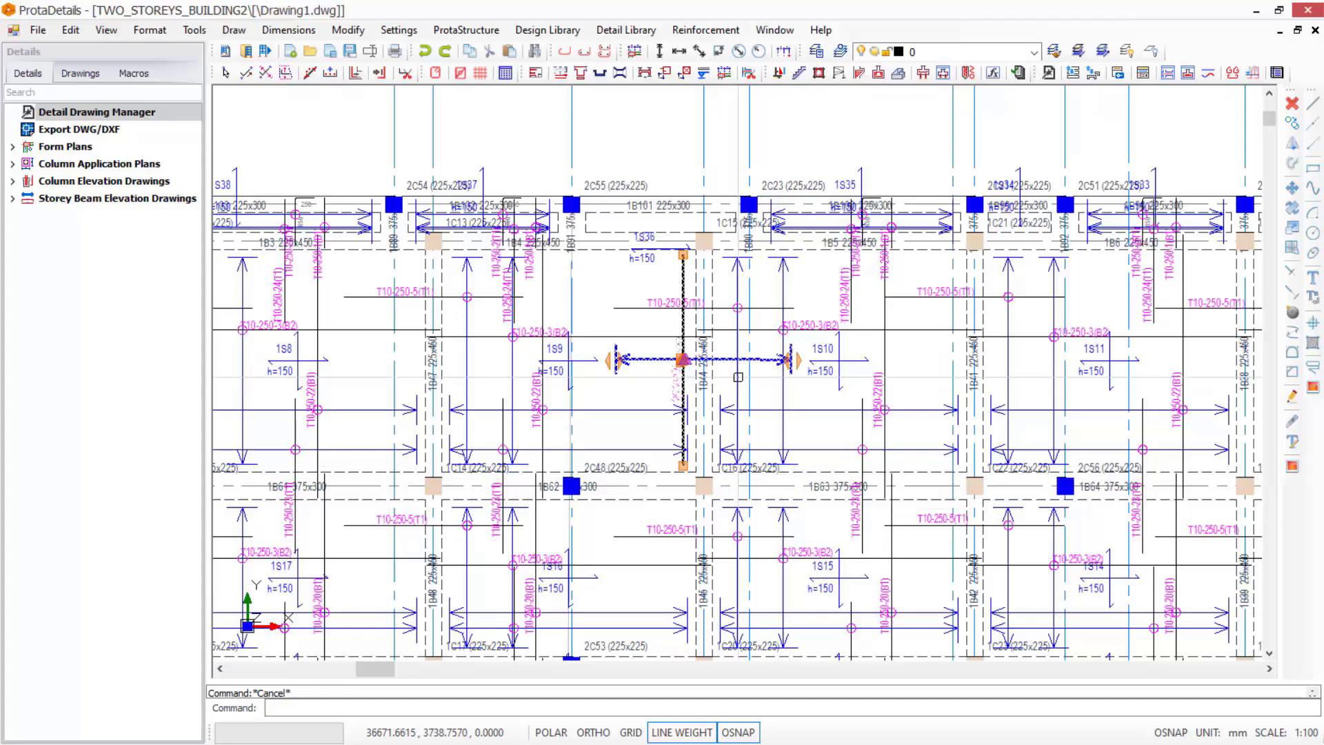
scroll(748, 400, up, 3)
scroll(720, 483, down, 2)
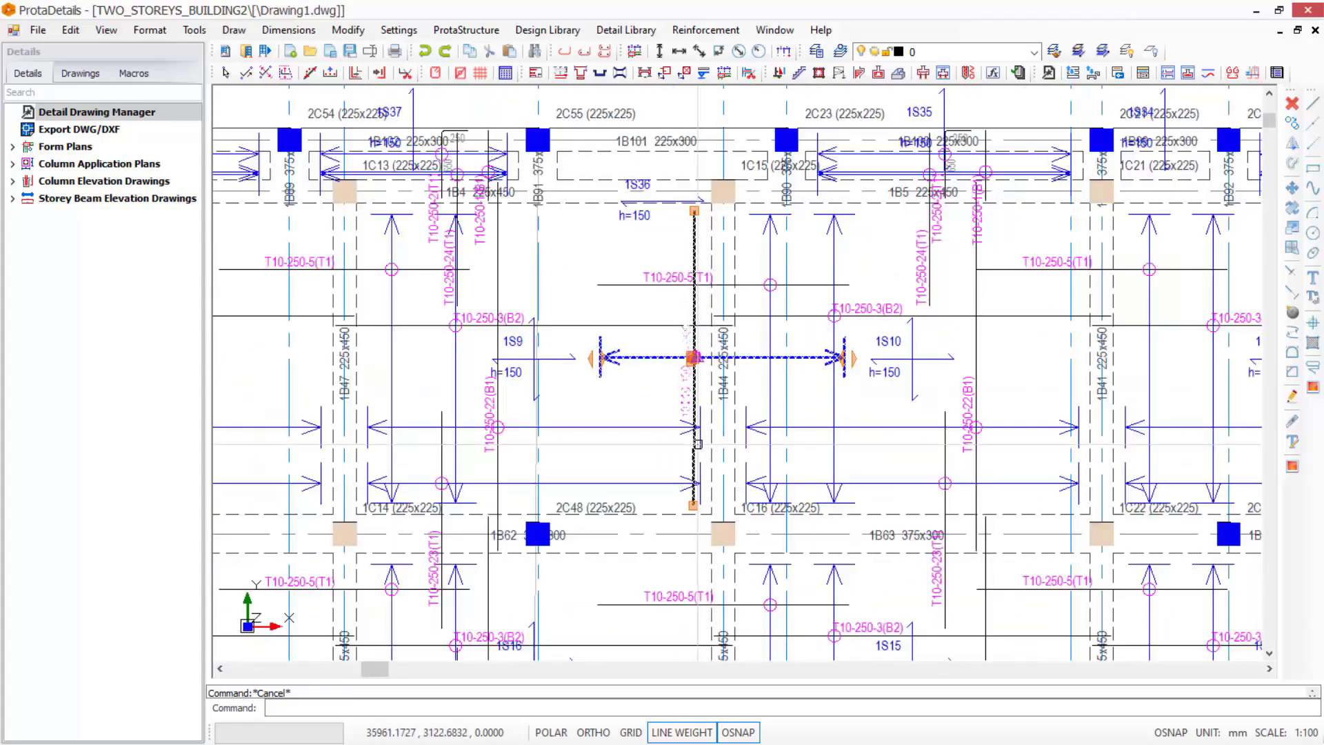
scroll(685, 287, up, 2)
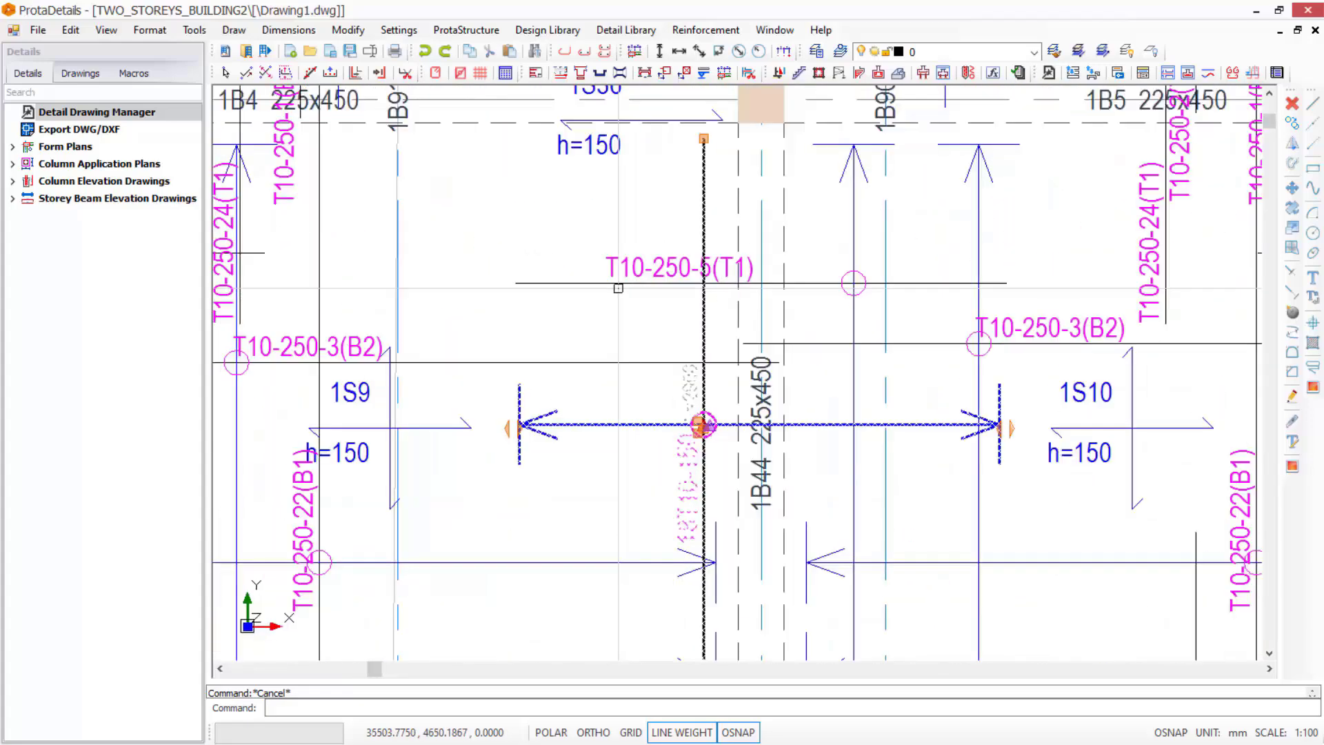
Select the T10-250-5 (T1) bar crossing beam 1B44 and compare its label with the new bar group and neighbouring slab bars
click(635, 283)
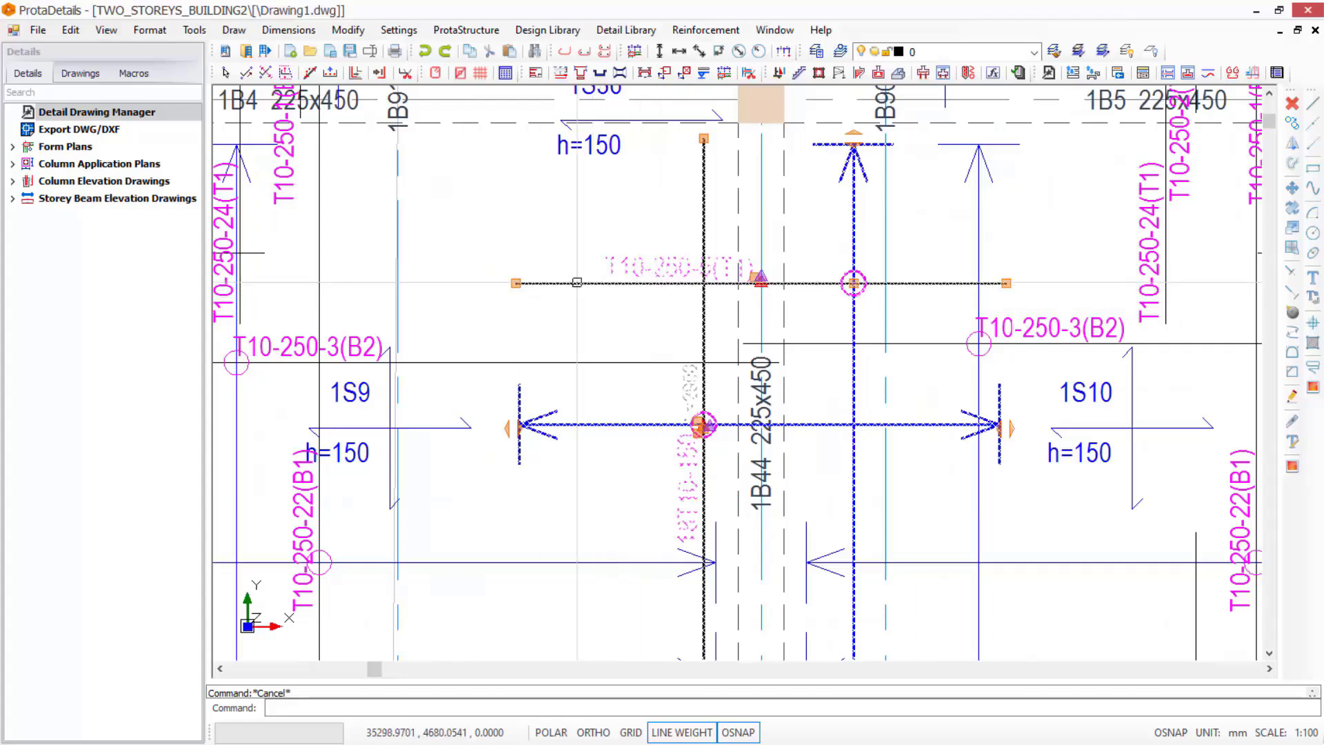
scroll(620, 272, down, 1)
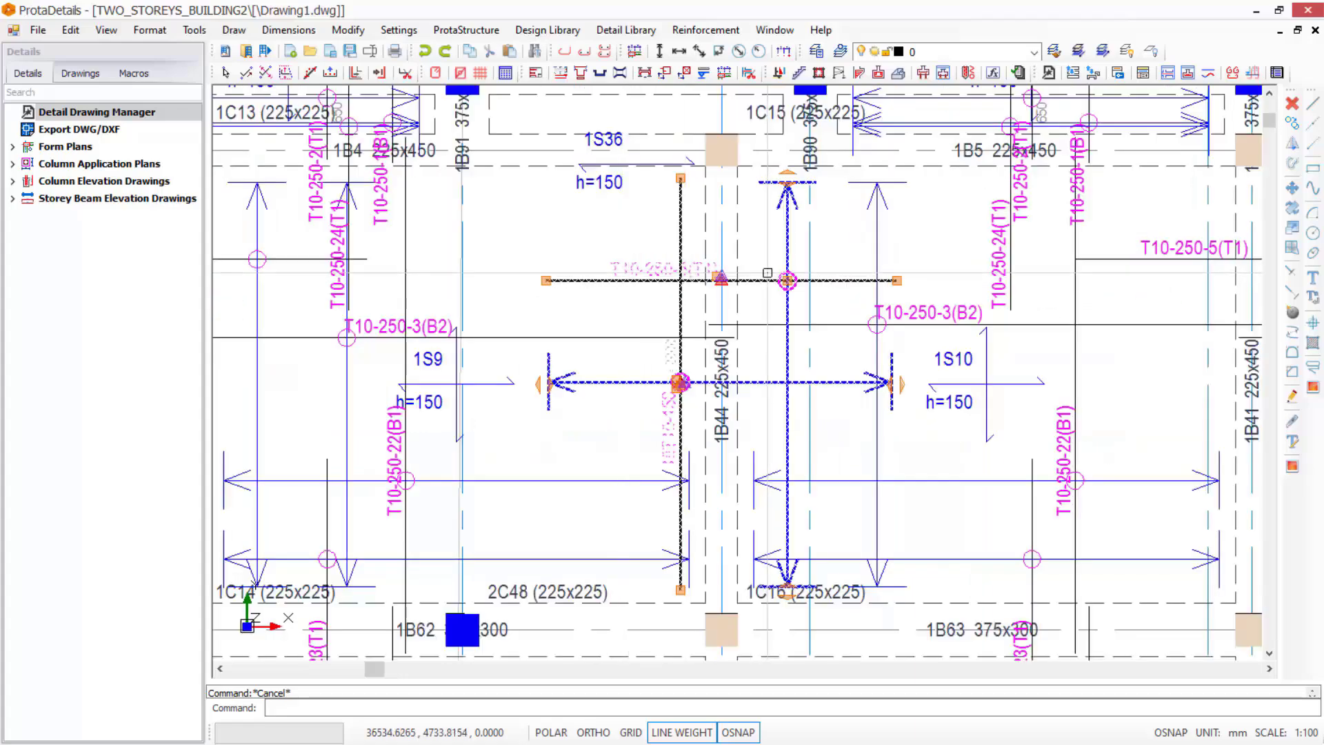
scroll(800, 276, down, 1)
scroll(996, 169, up, 2)
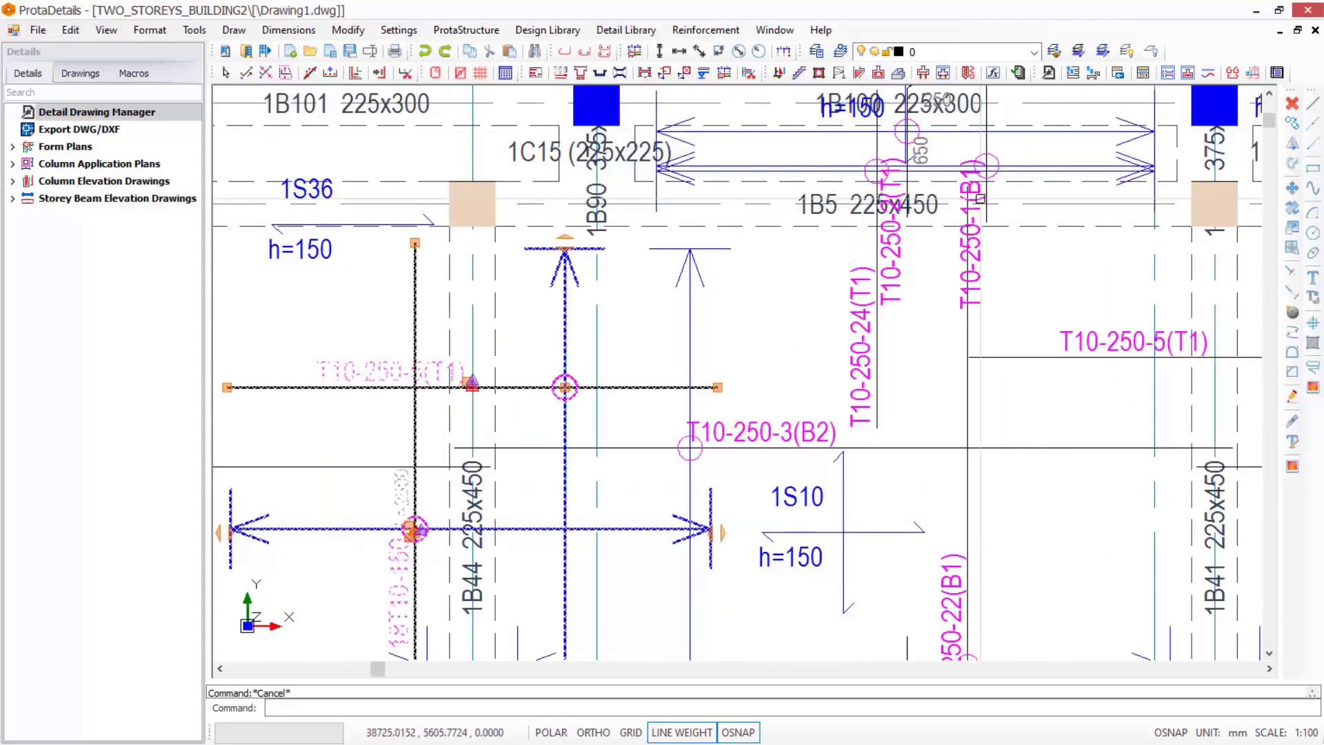
scroll(733, 242, down, 2)
scroll(758, 293, down, 2)
scroll(686, 321, up, 2)
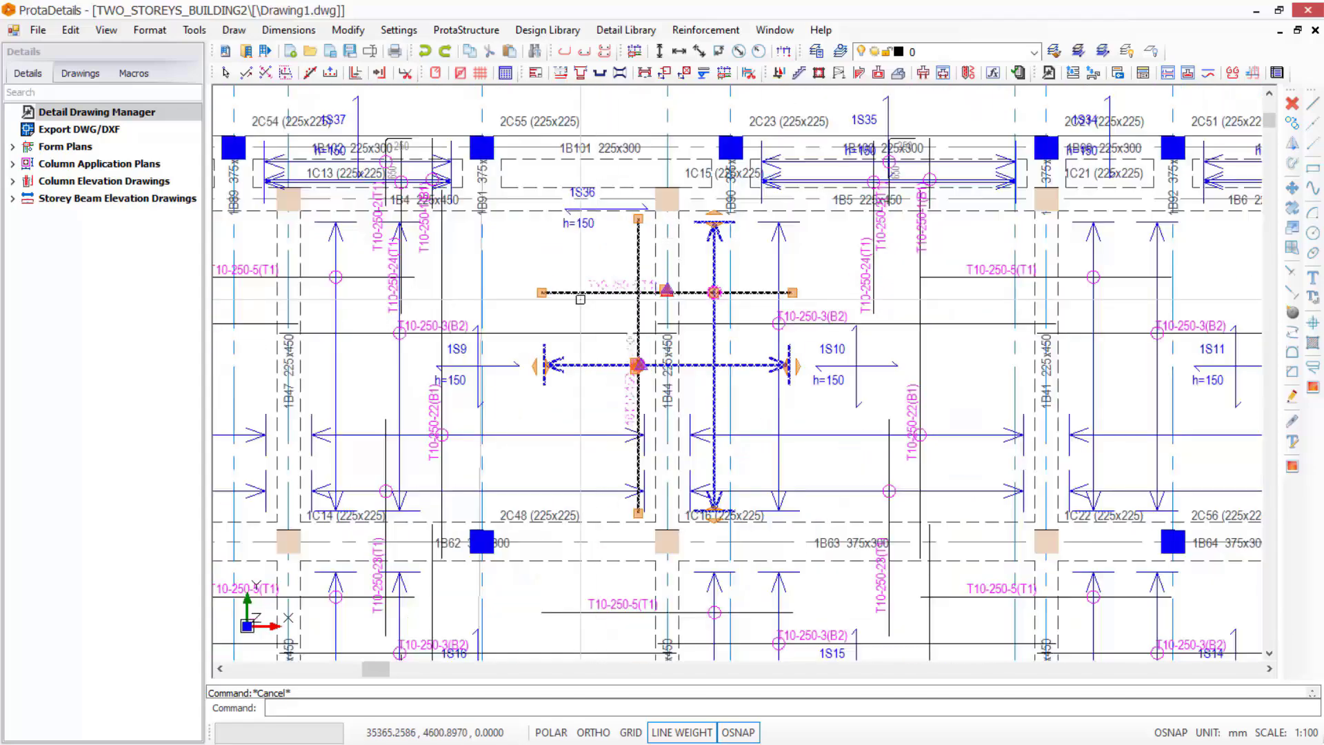
scroll(686, 320, down, 7)
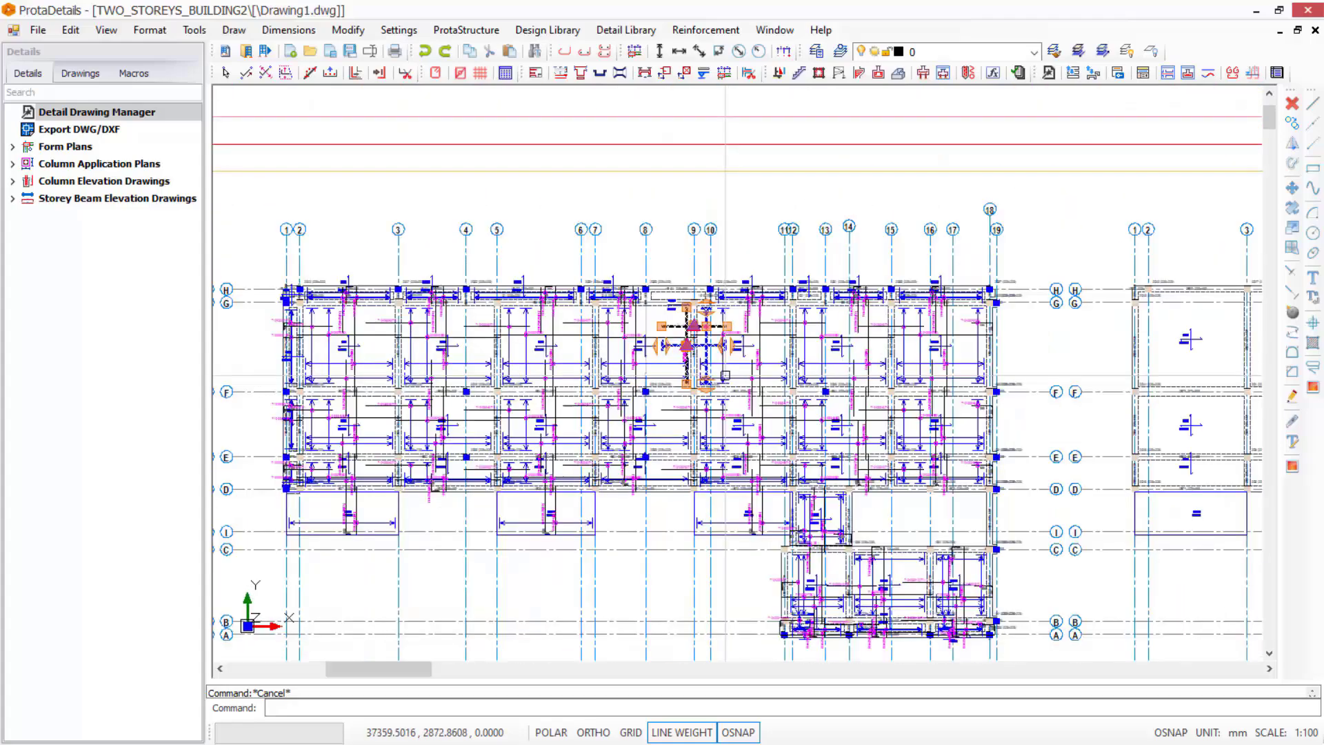
scroll(652, 341, up, 8)
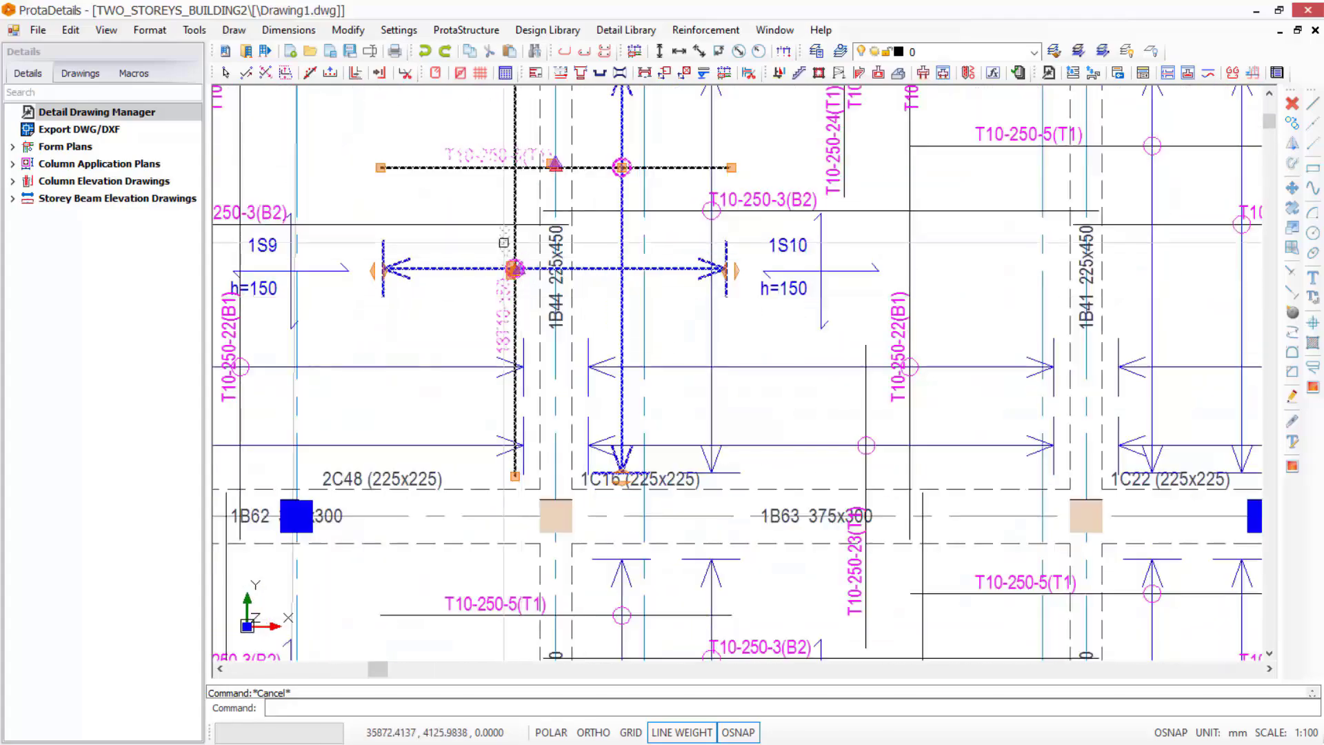
Examine the existing rebar quantity table beside the slab plans, including its barmarks, lengths and bar shapes
scroll(541, 359, down, 4)
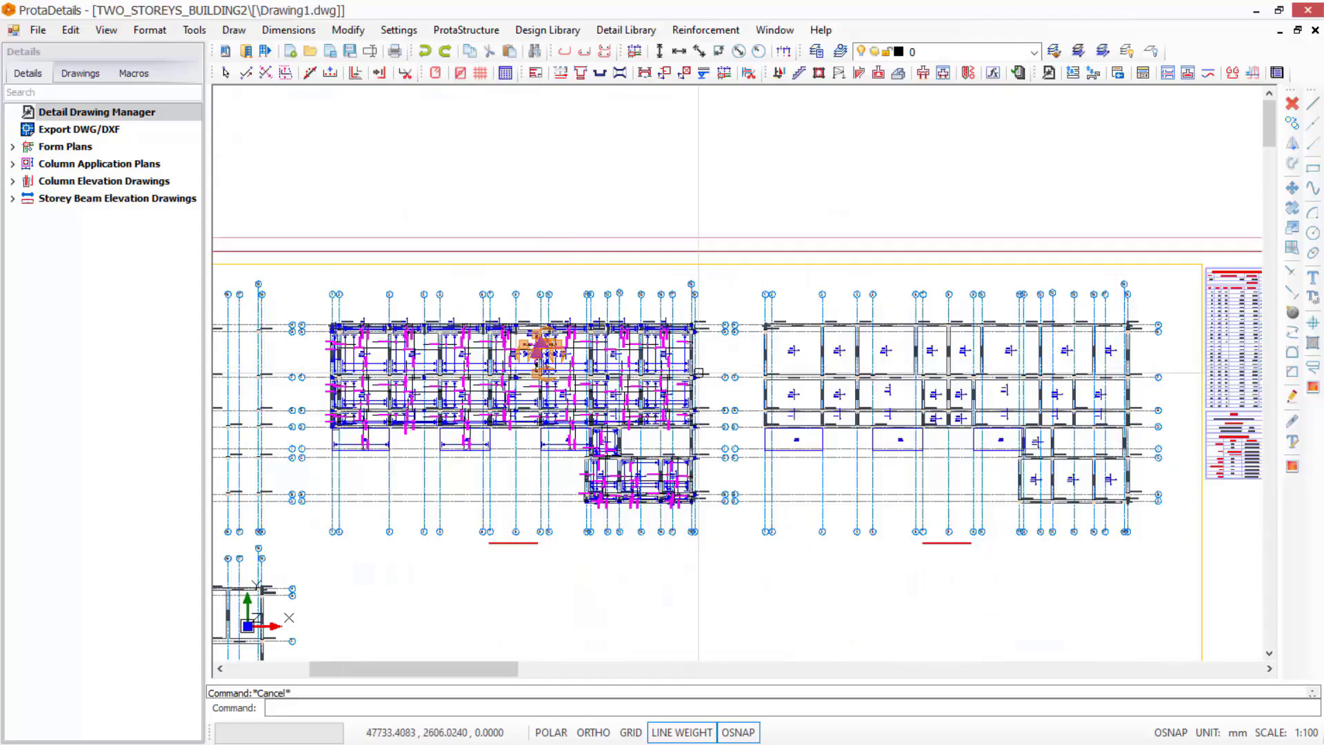
scroll(896, 384, up, 3)
scroll(875, 363, up, 3)
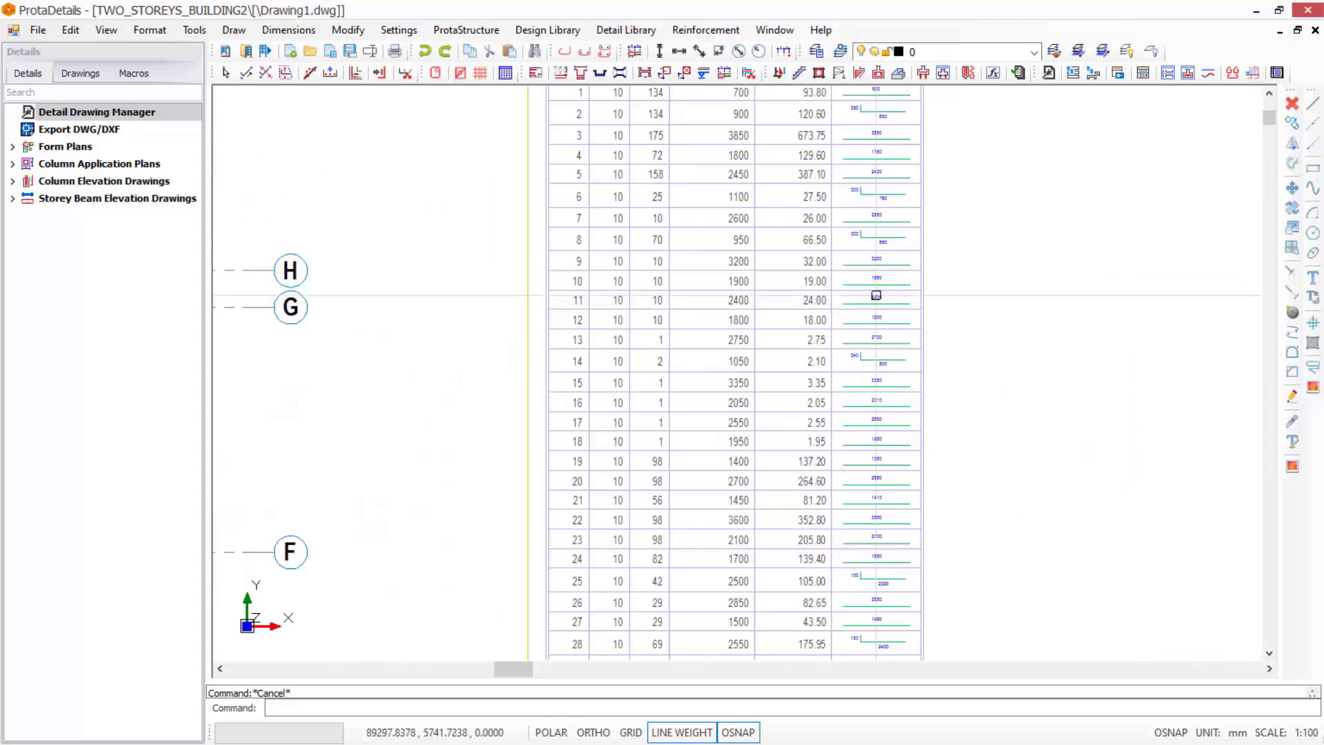
scroll(896, 344, down, 6)
scroll(929, 316, down, 1)
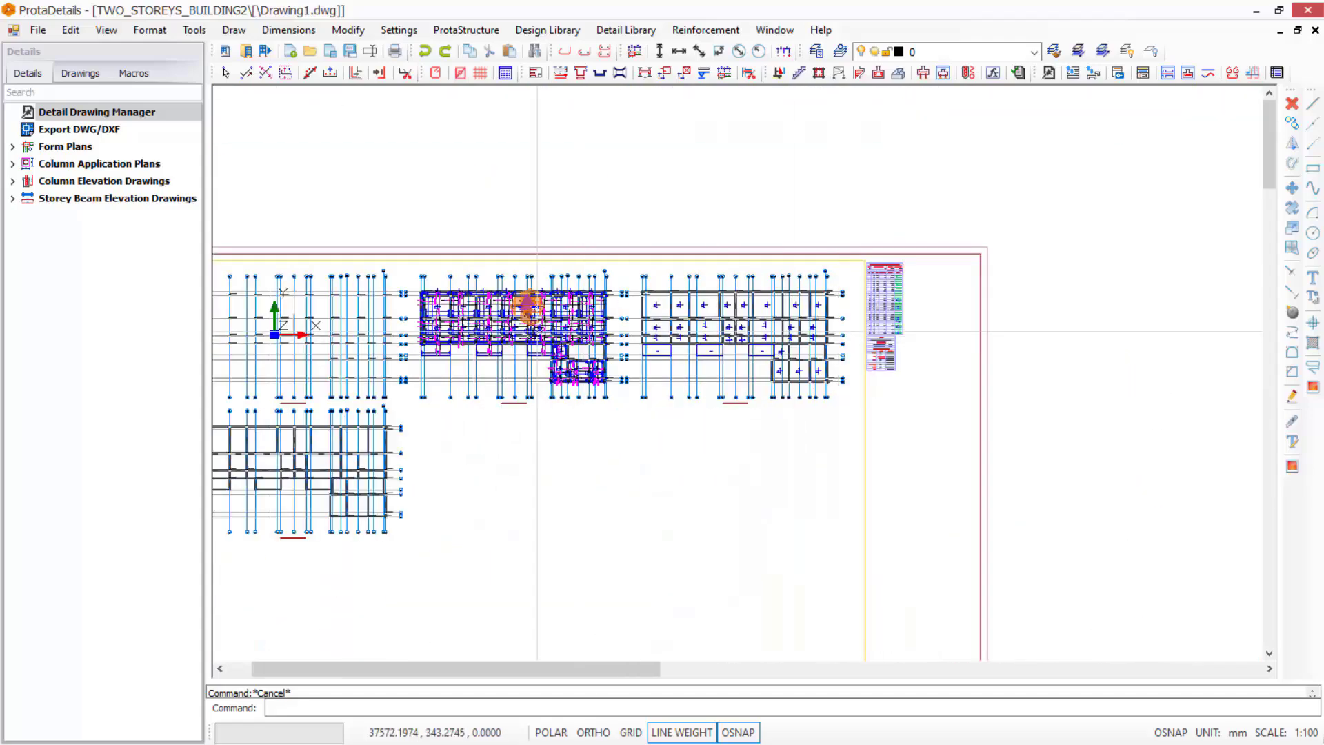
Clear the selection and check the label of the new 18T10-150 bar group beside beam 1B44 for a barmark
scroll(779, 600, up, 4)
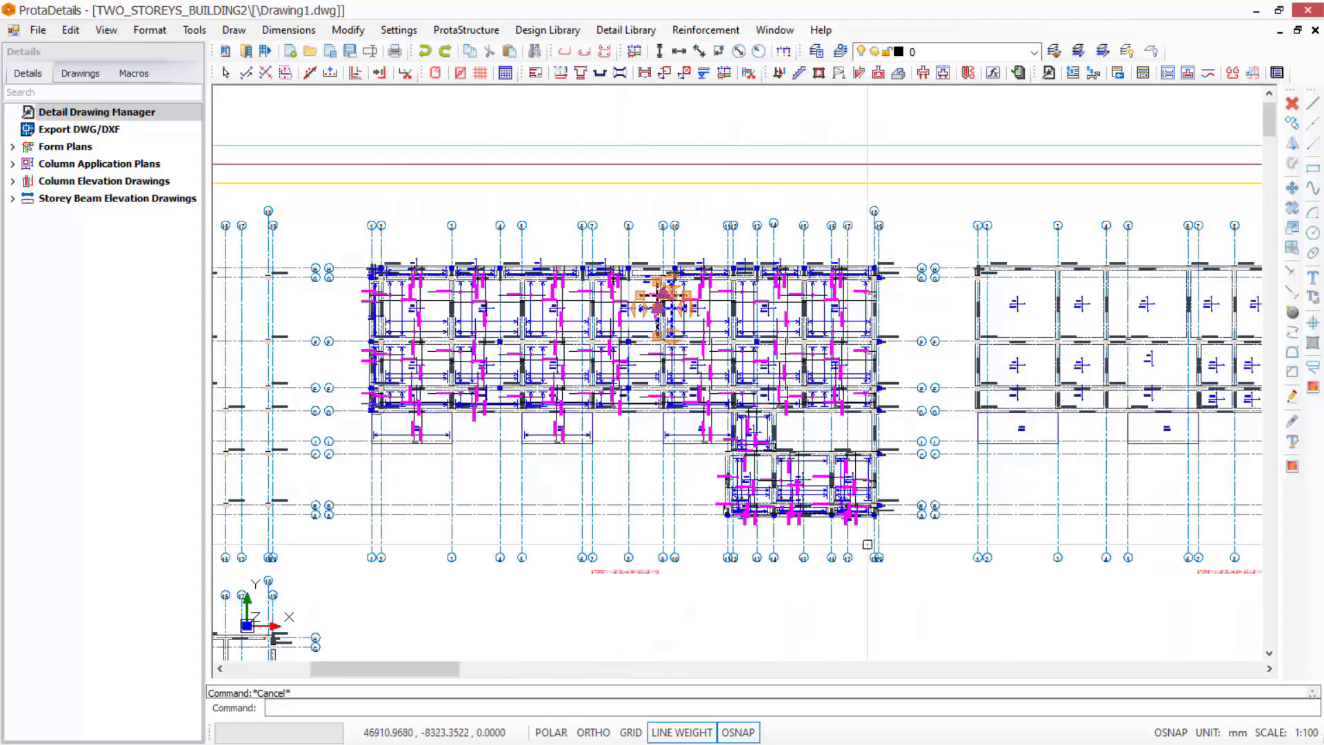
scroll(662, 298, up, 3)
scroll(661, 298, up, 5)
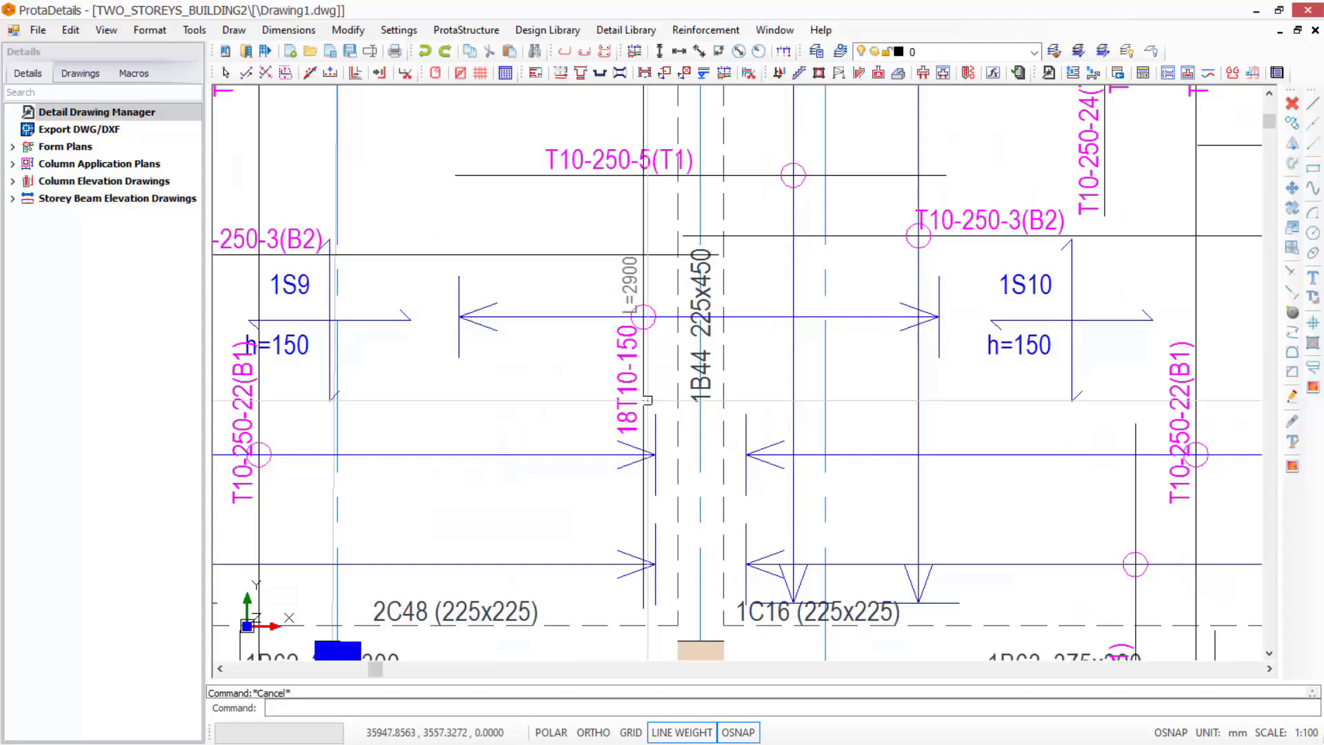
scroll(648, 398, up, 3)
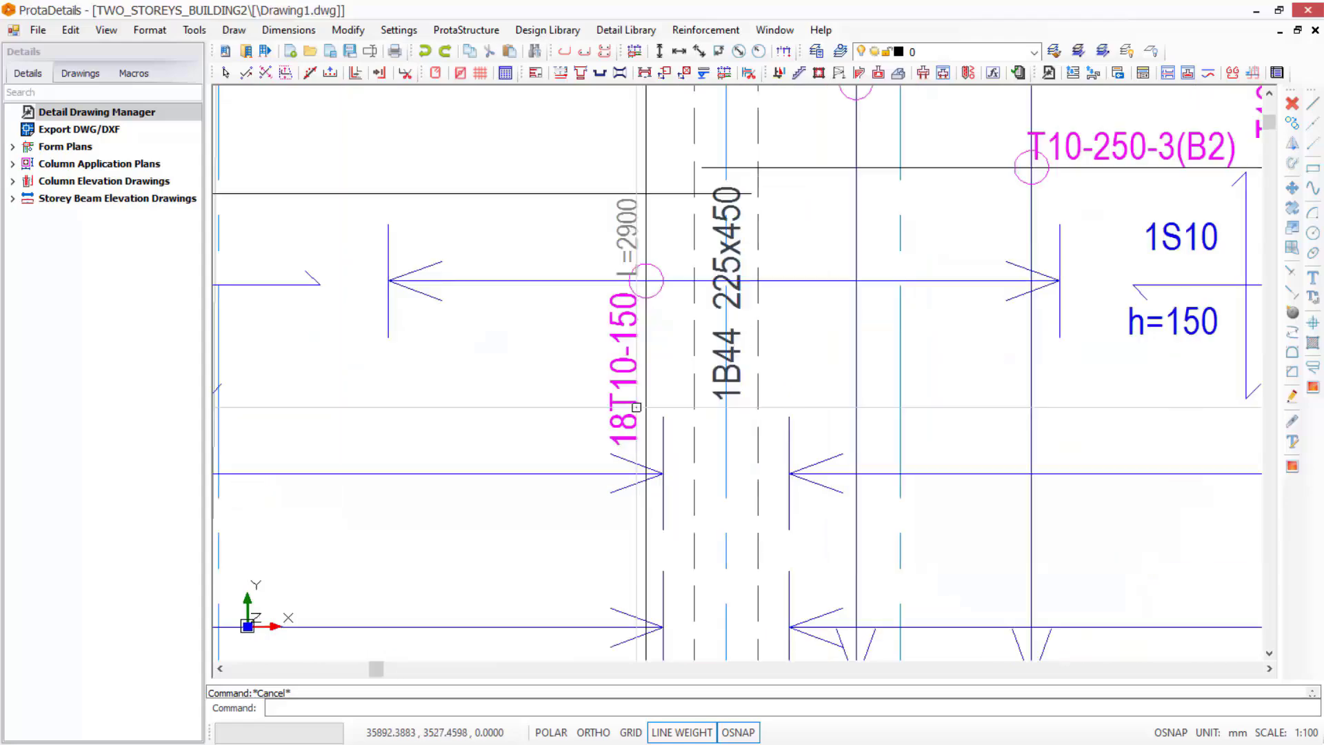
scroll(661, 367, down, 3)
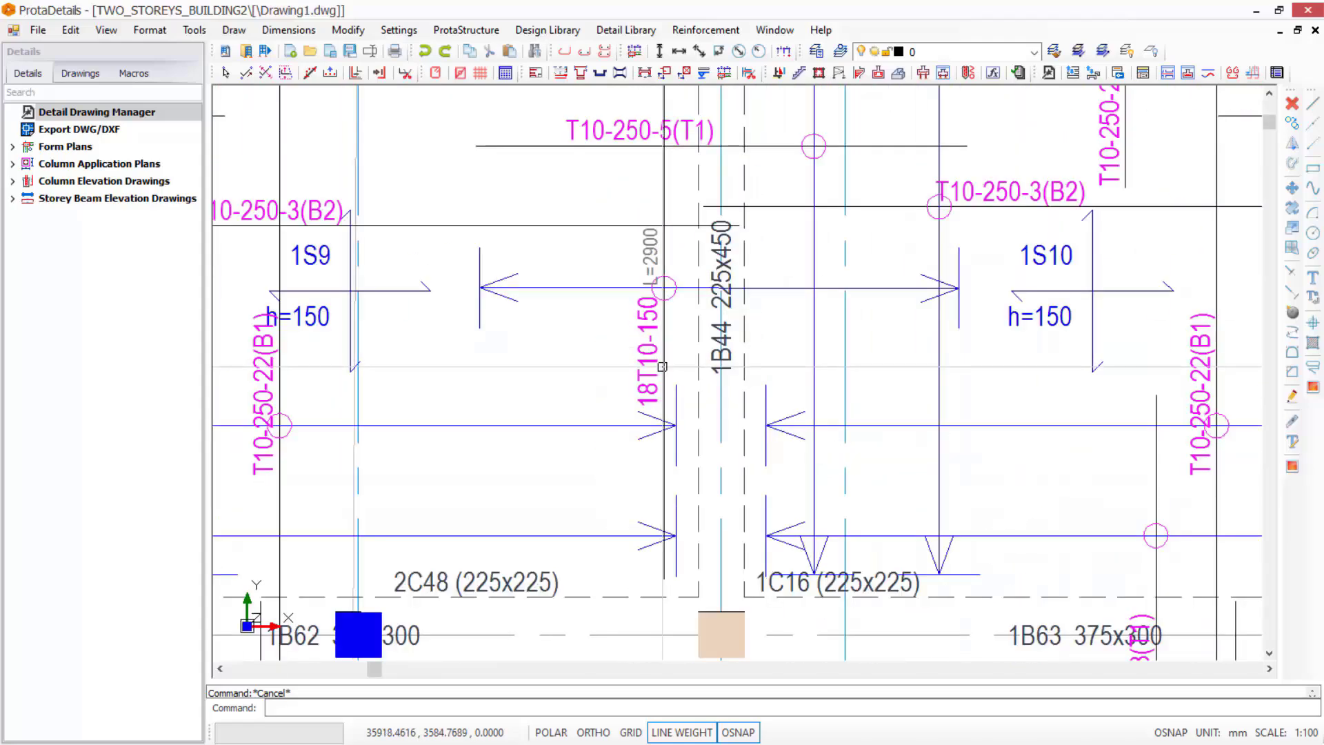
Select the whole storey 1 slab detail plan and create a quantity table titled QUANTITY TABLE, accepting reassignment of all barmarks
scroll(662, 366, down, 10)
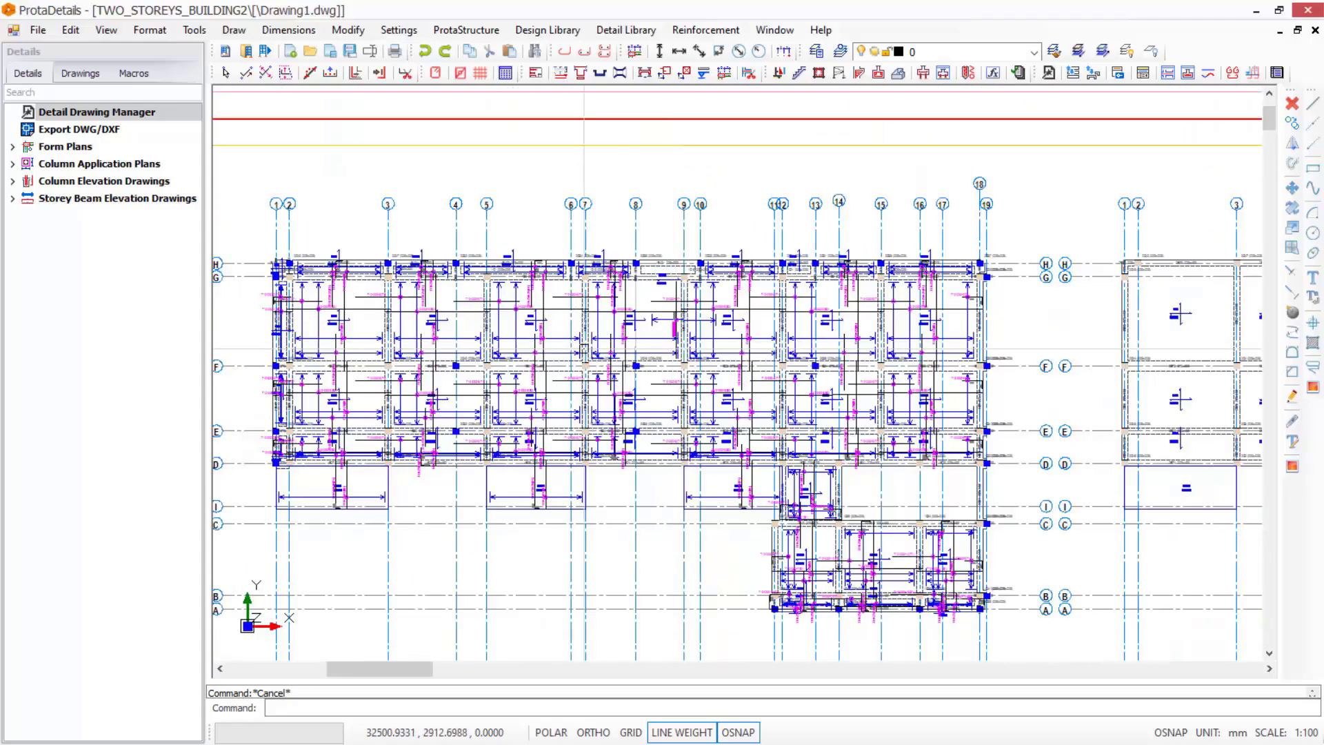
scroll(445, 204, down, 3)
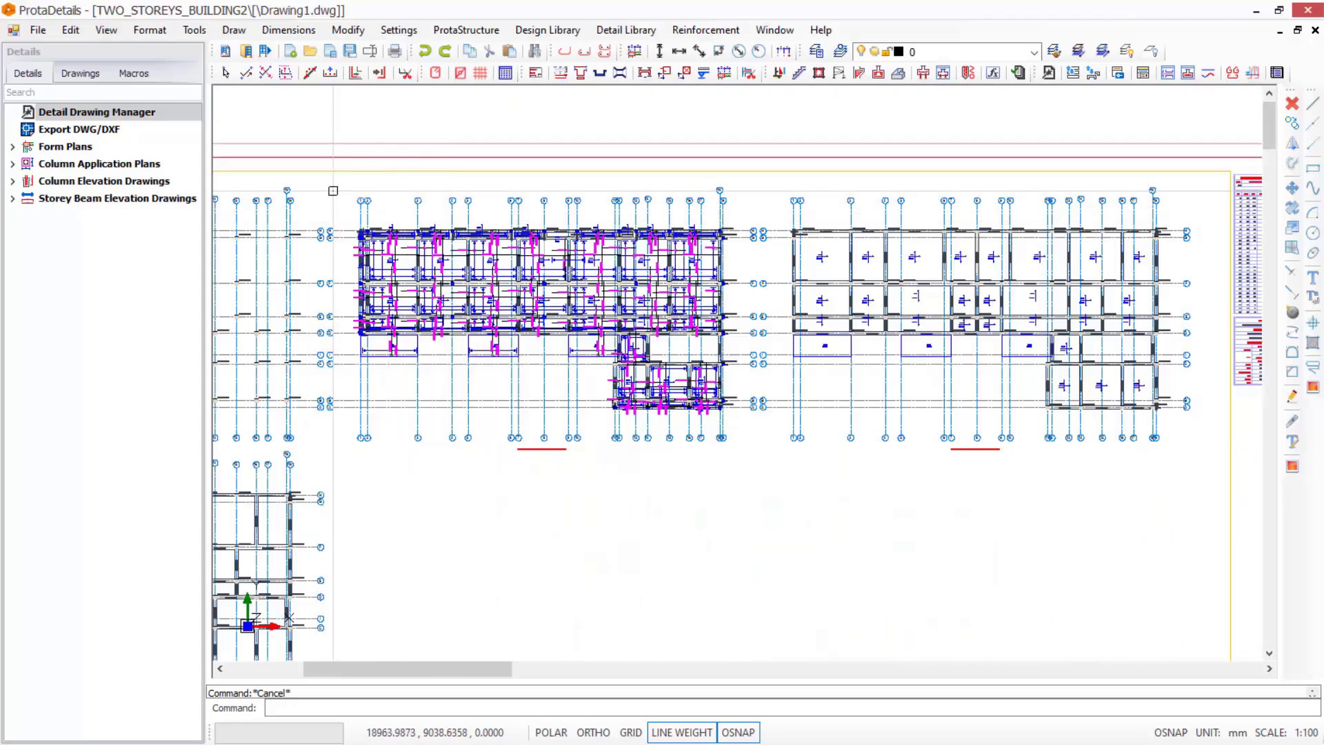
click(331, 187)
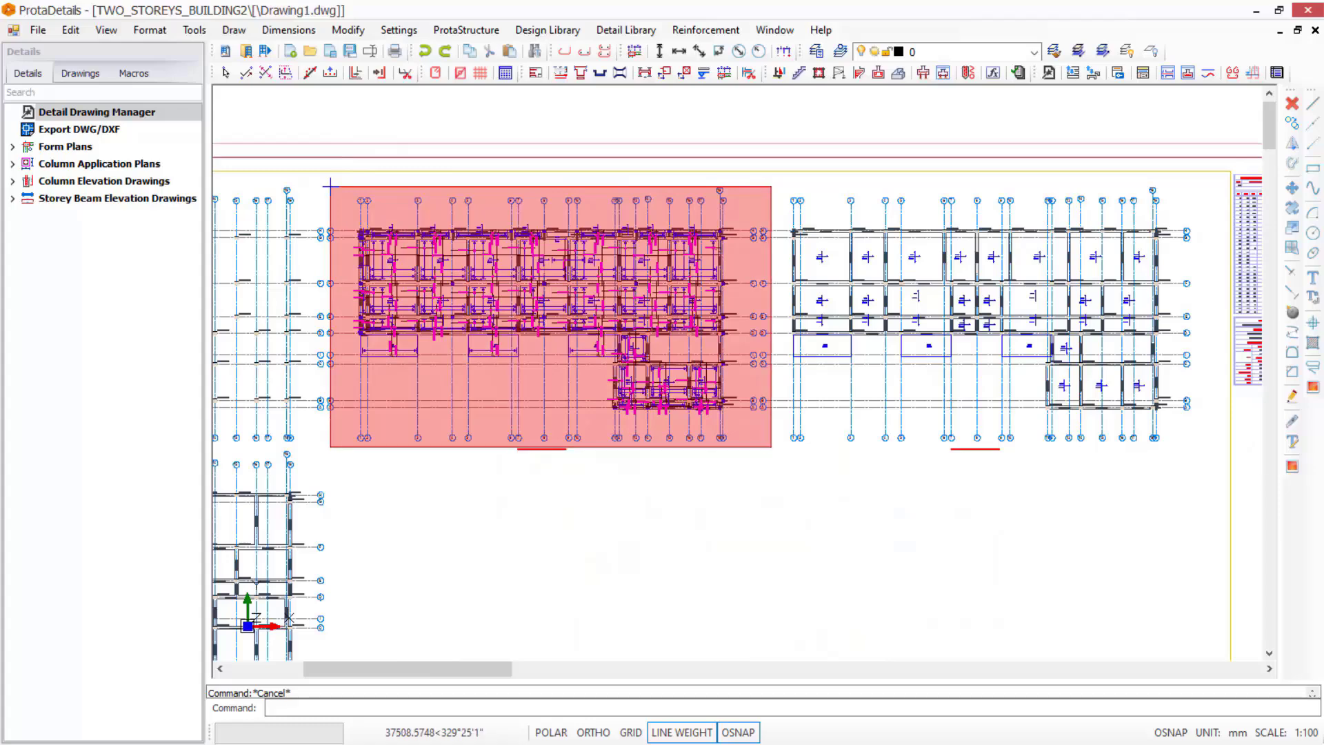
click(755, 445)
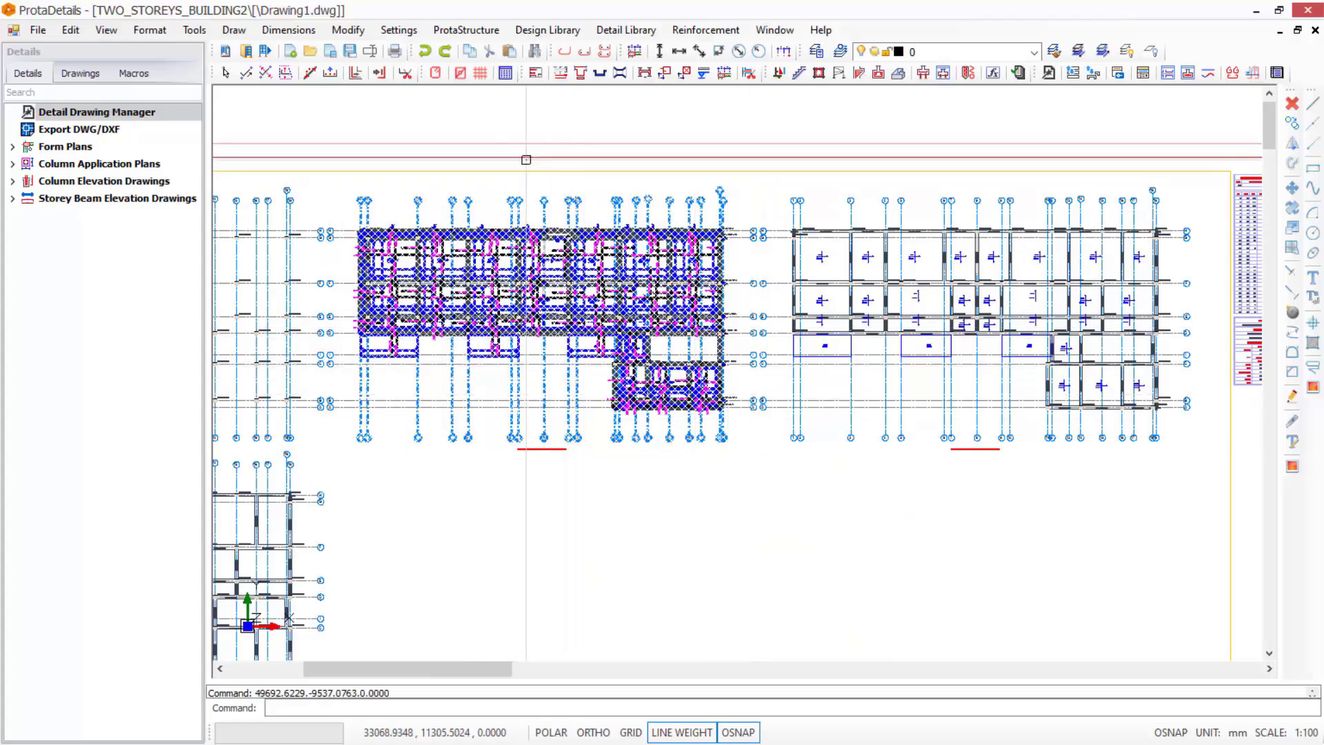
click(506, 77)
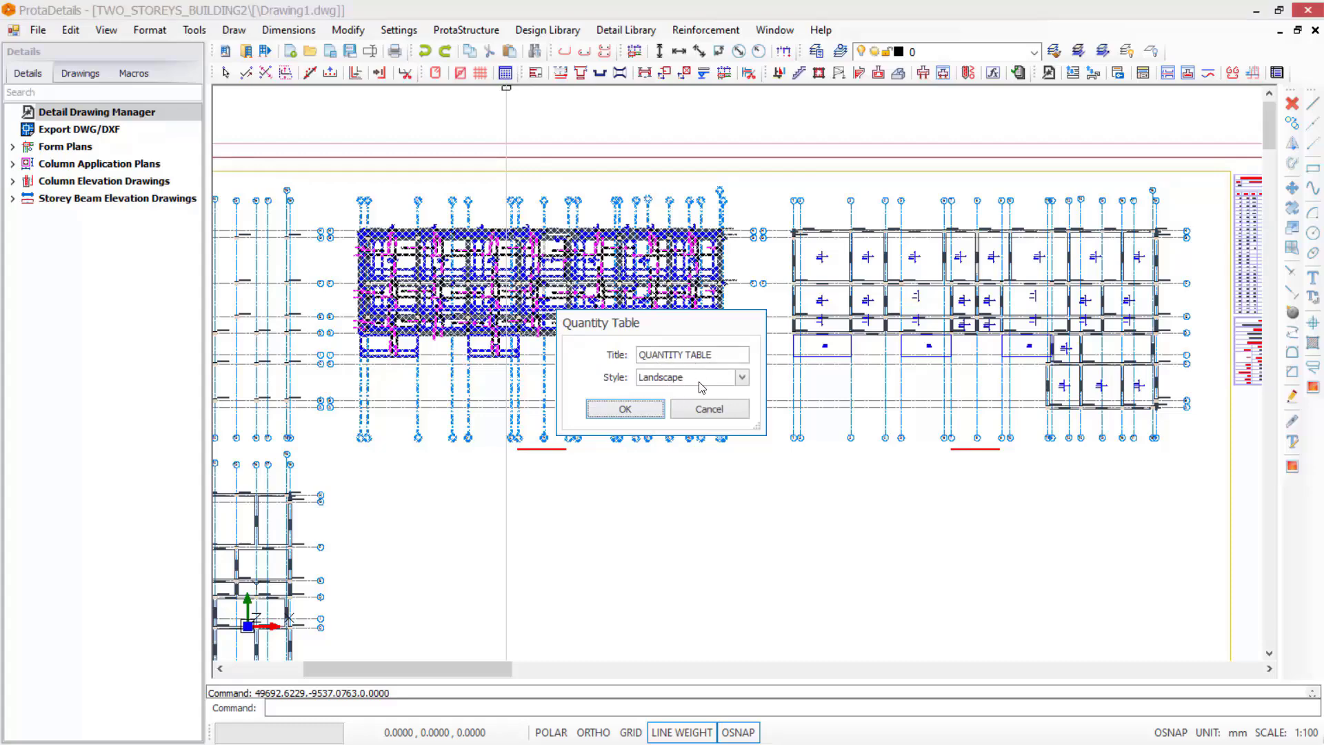
click(743, 378)
click(679, 405)
click(624, 409)
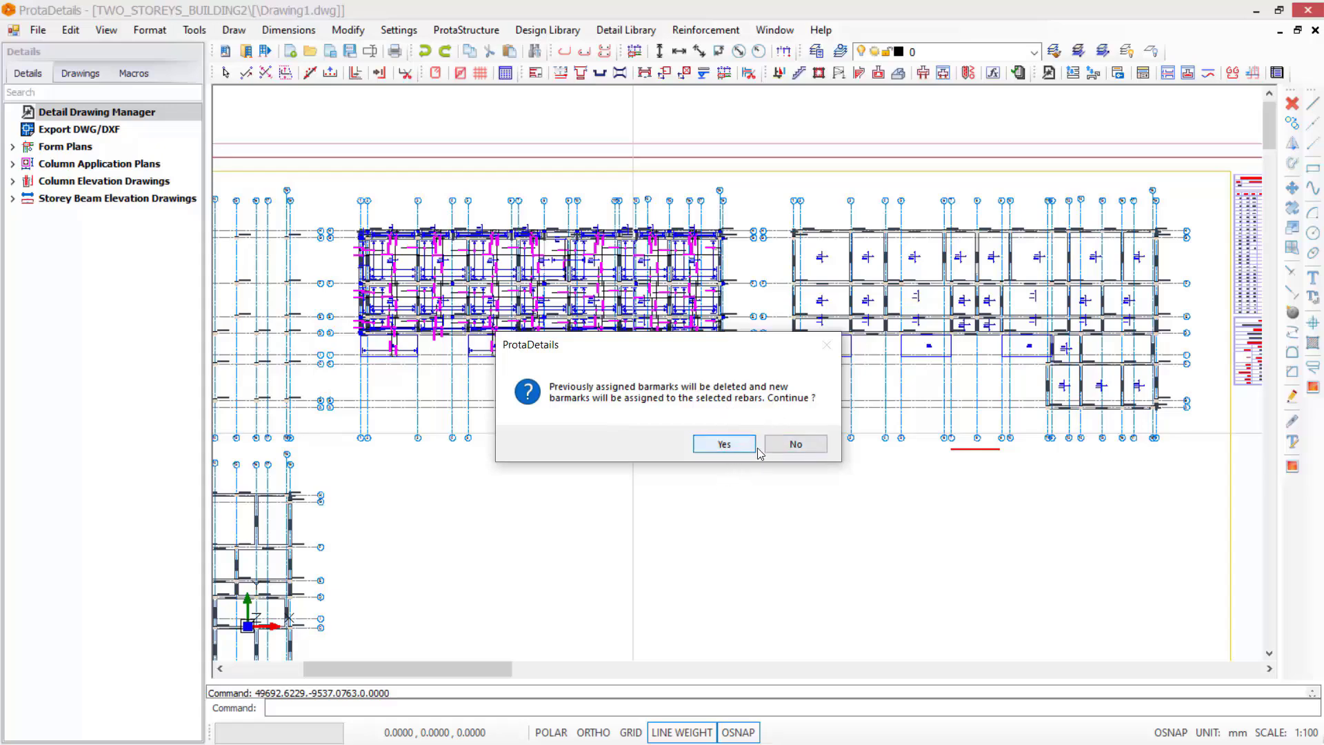
click(724, 445)
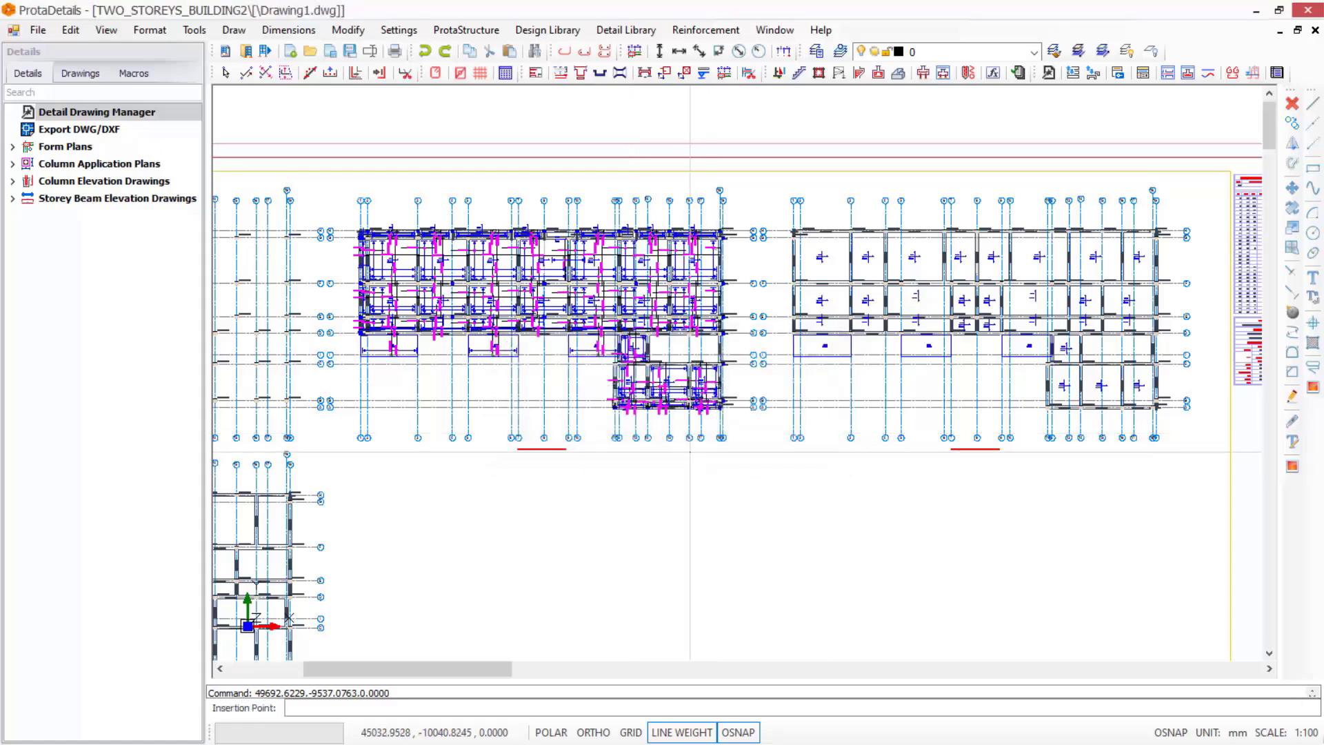
Place the new quantity table in the empty sheet area below the slab plans
scroll(665, 354, down, 5)
scroll(760, 380, up, 3)
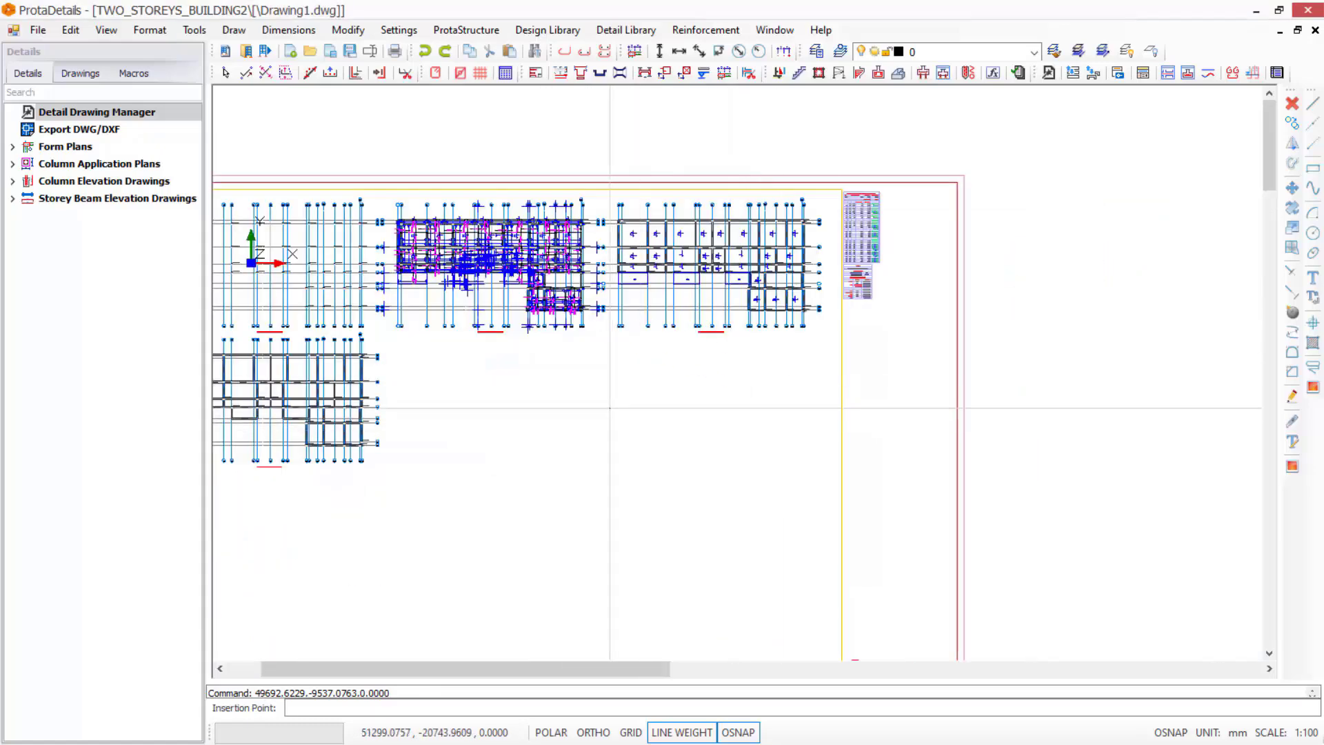
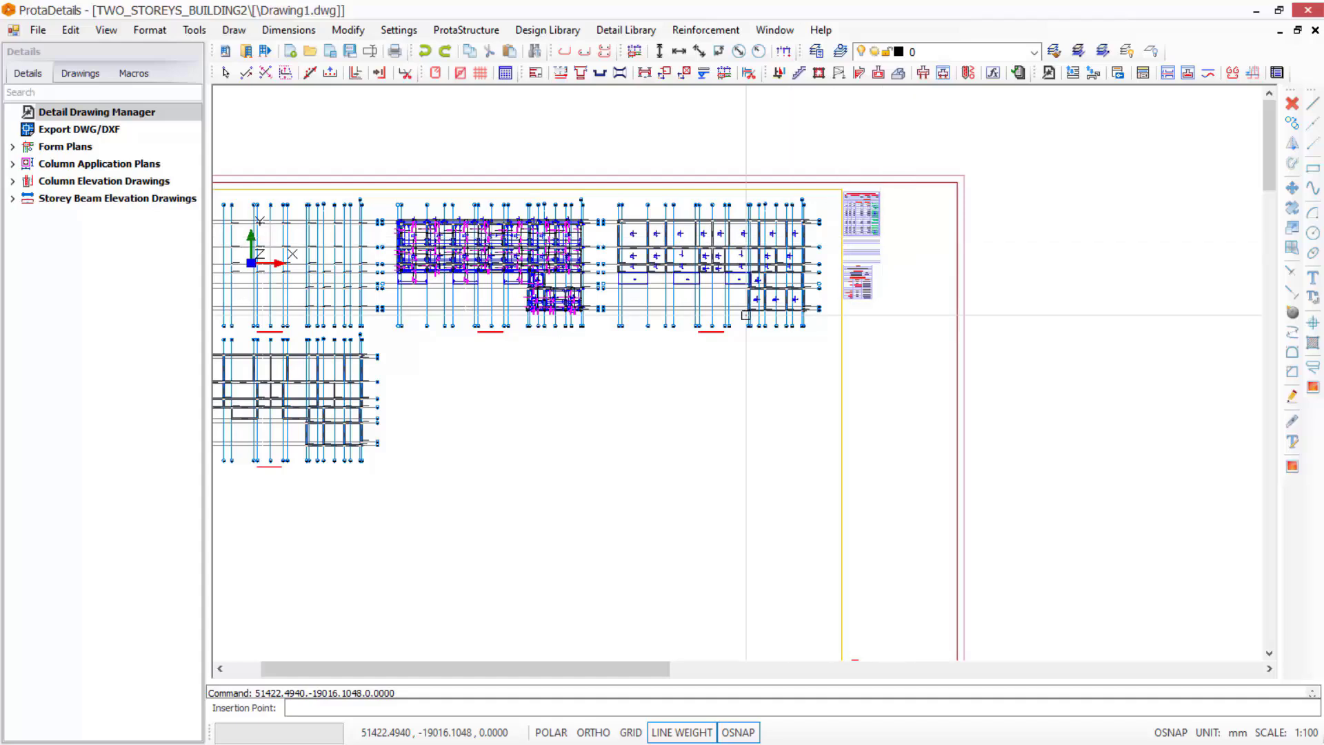
click(608, 394)
scroll(620, 373, up, 2)
click(704, 320)
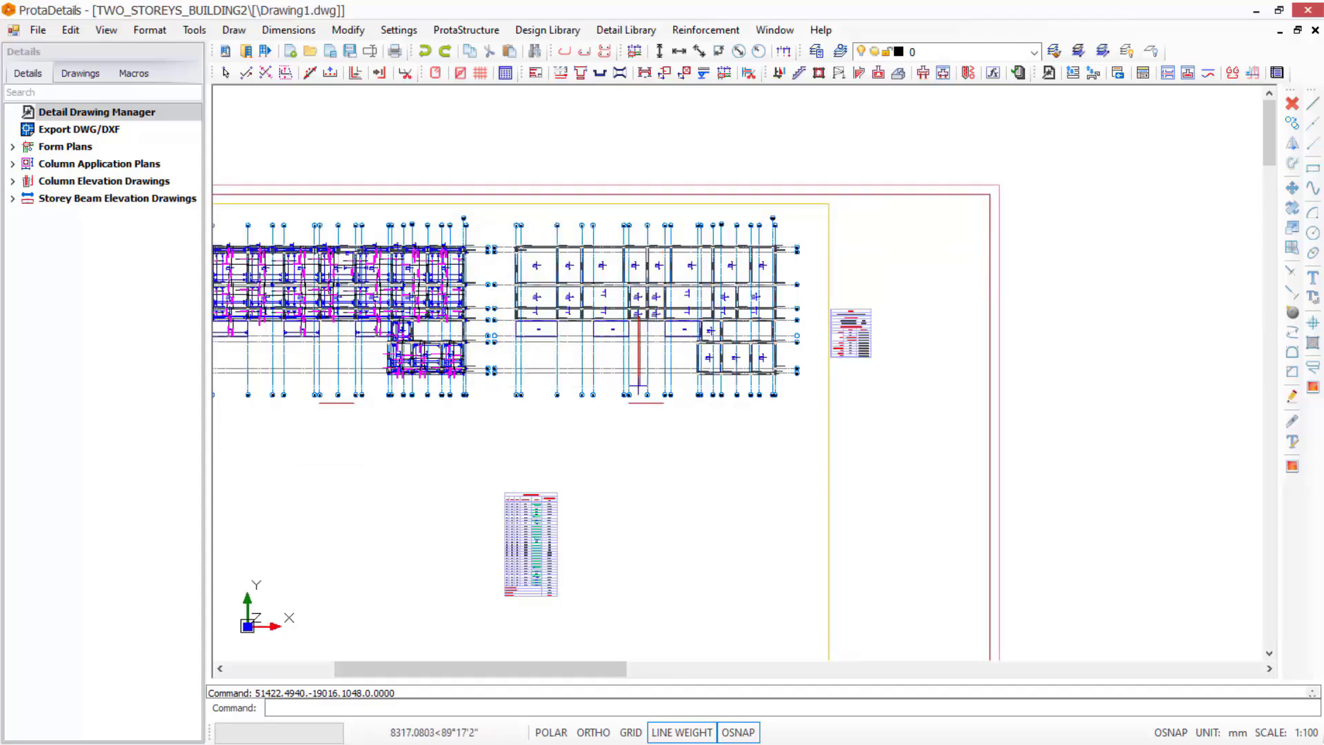
click(643, 318)
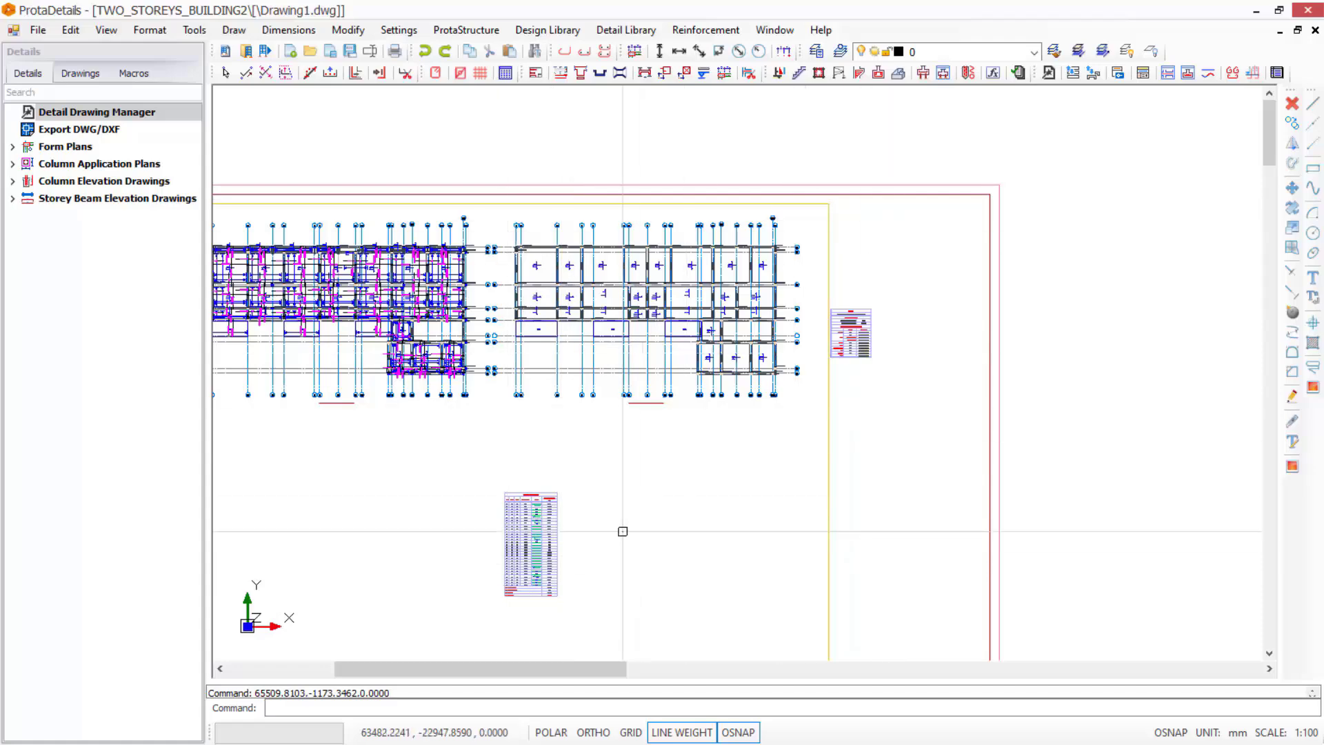
scroll(510, 586, up, 2)
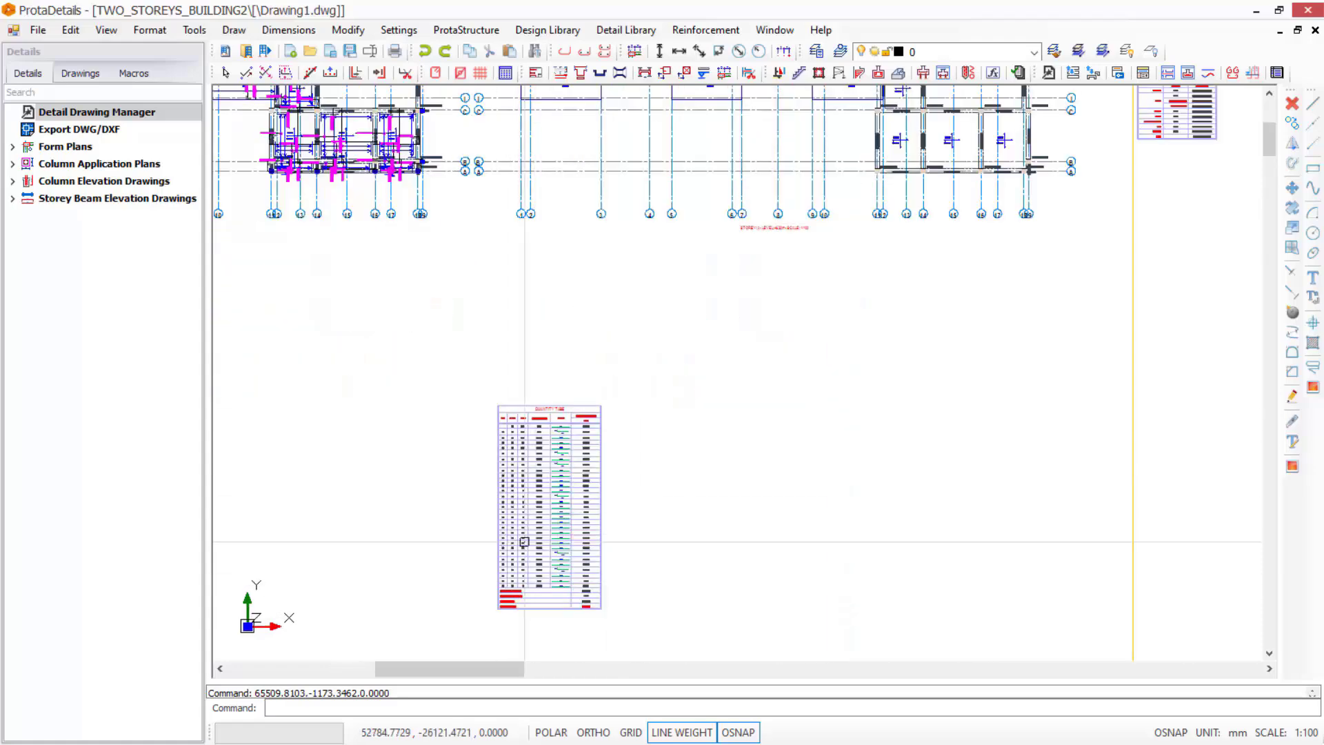
Examine the new quantity table's bar rows and its placement below the storey 1 slab detail plan
scroll(497, 591, up, 7)
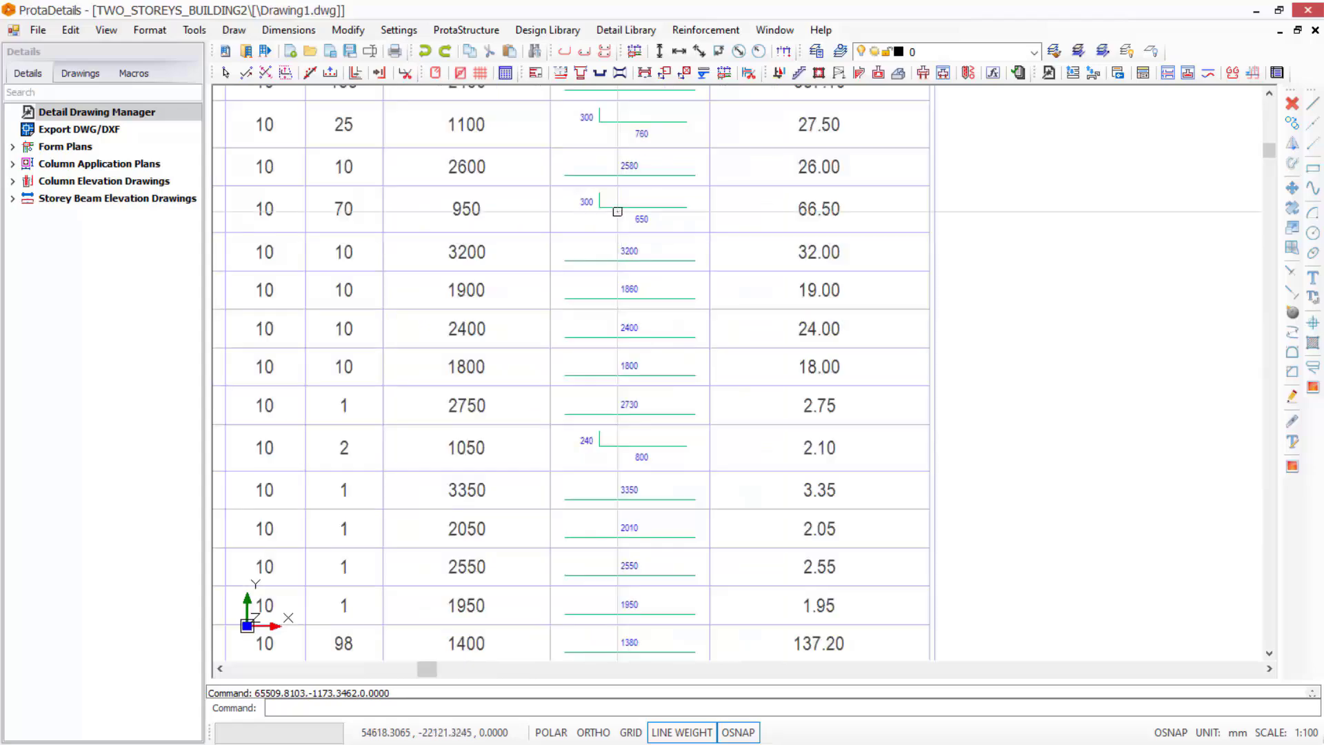
scroll(623, 179, down, 10)
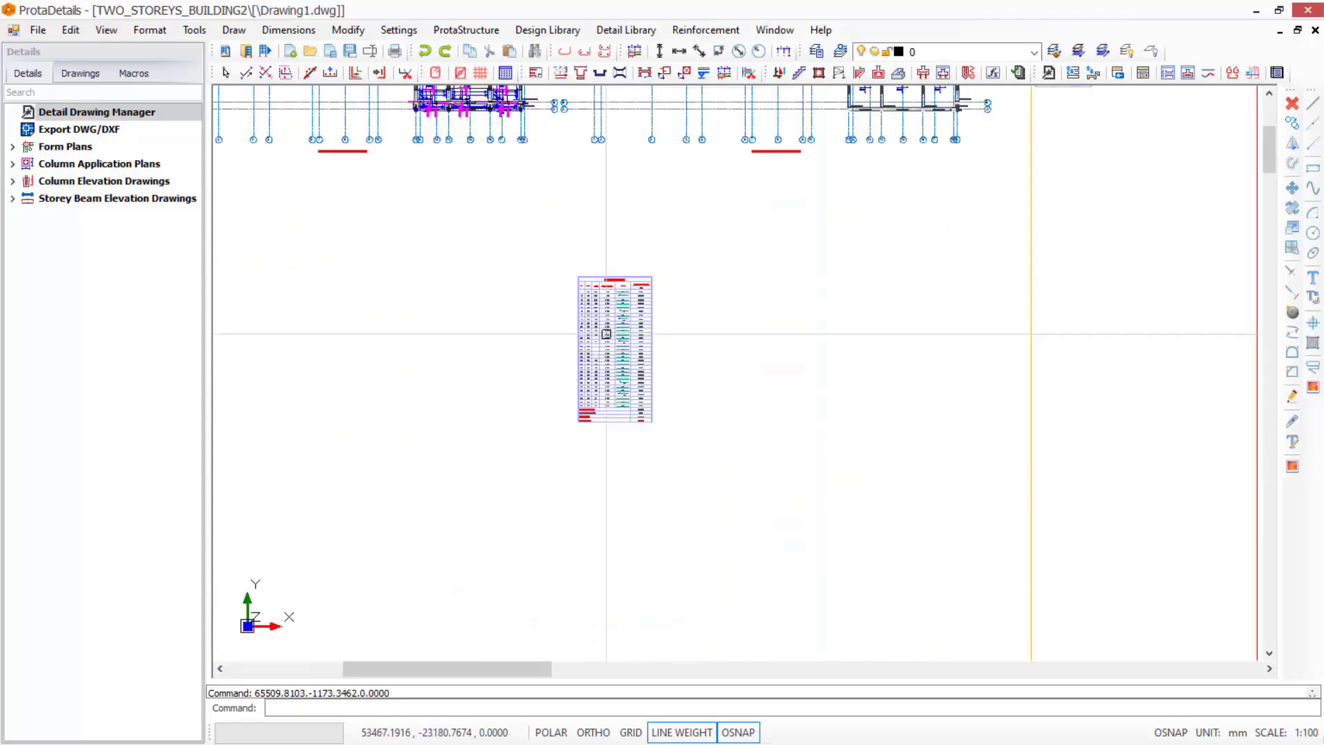
scroll(638, 268, up, 6)
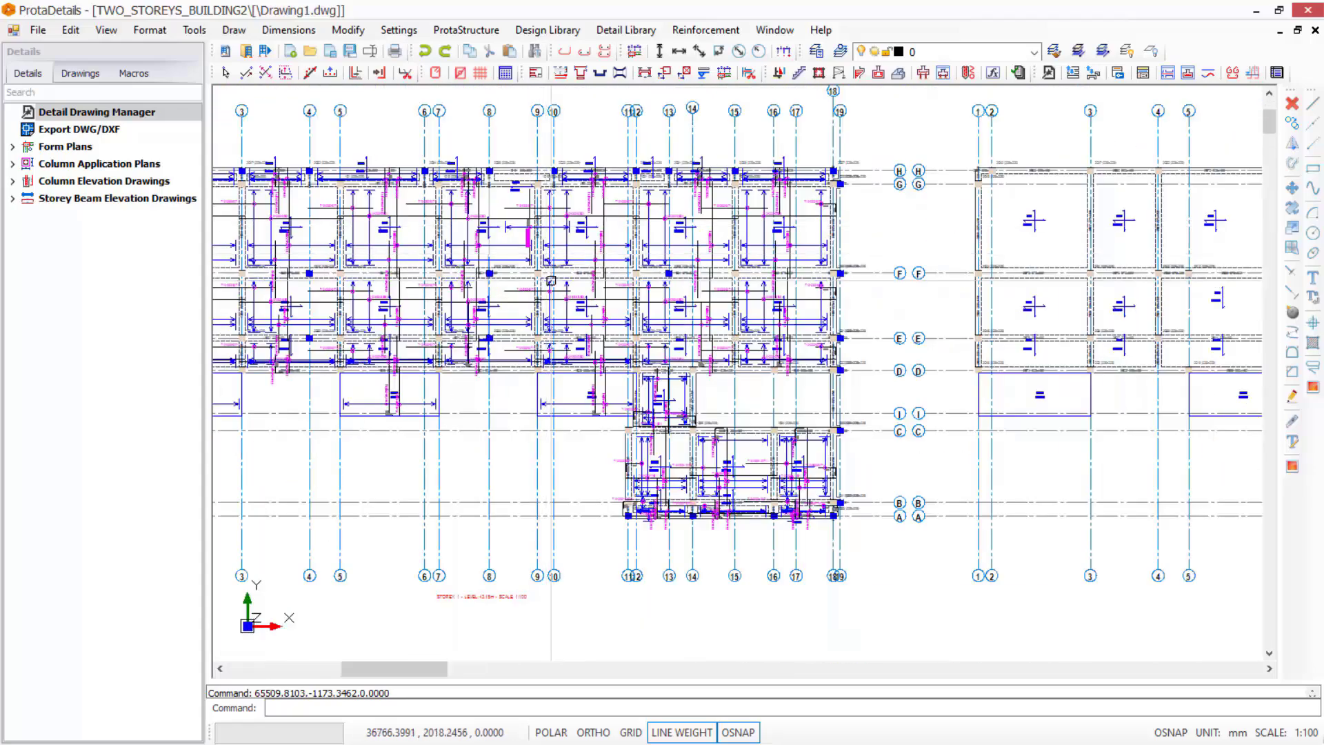
scroll(549, 249, down, 4)
scroll(724, 414, up, 6)
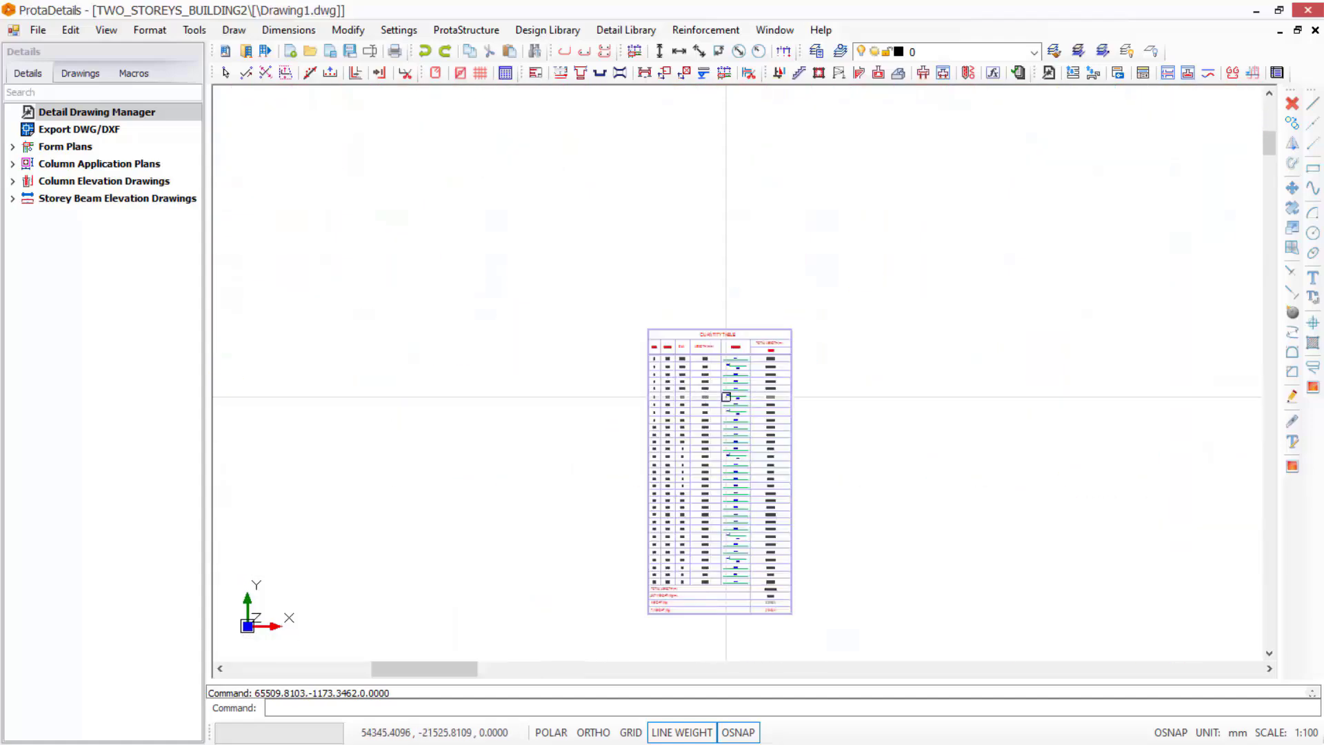
scroll(763, 413, down, 5)
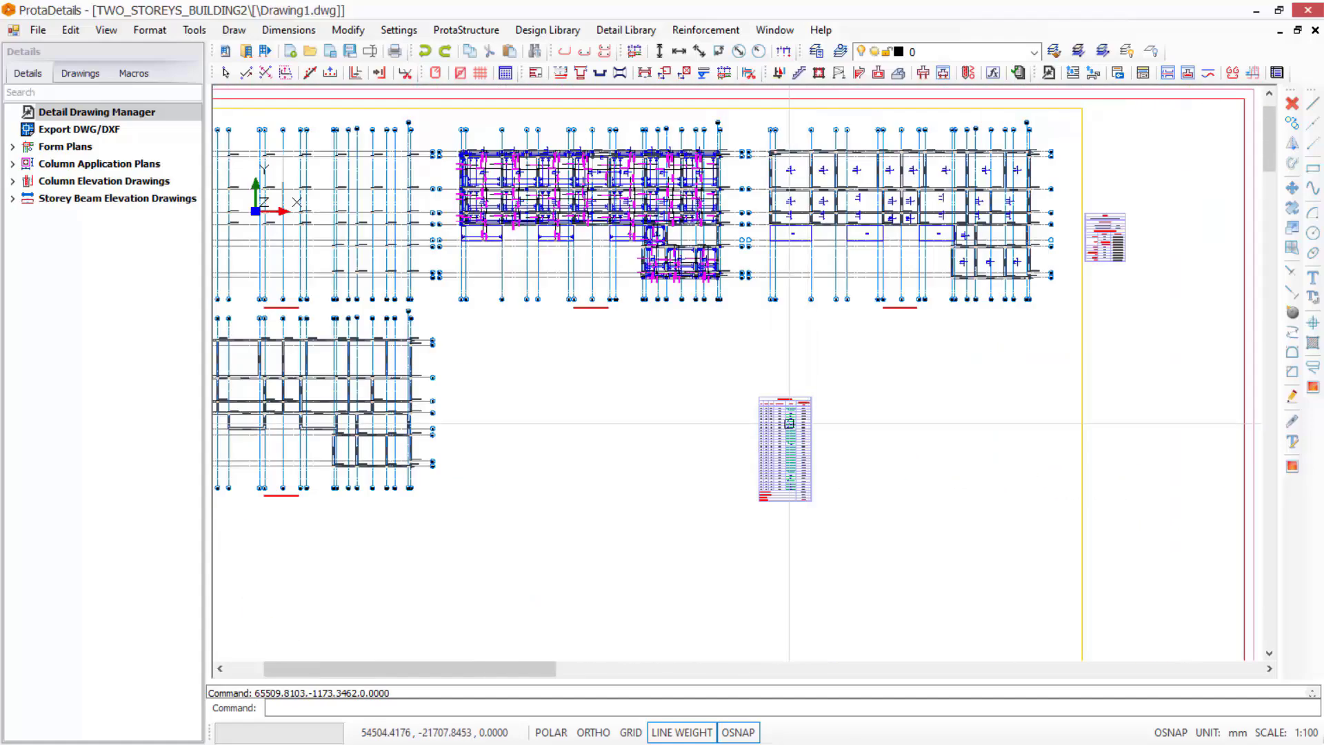
scroll(712, 382, up, 5)
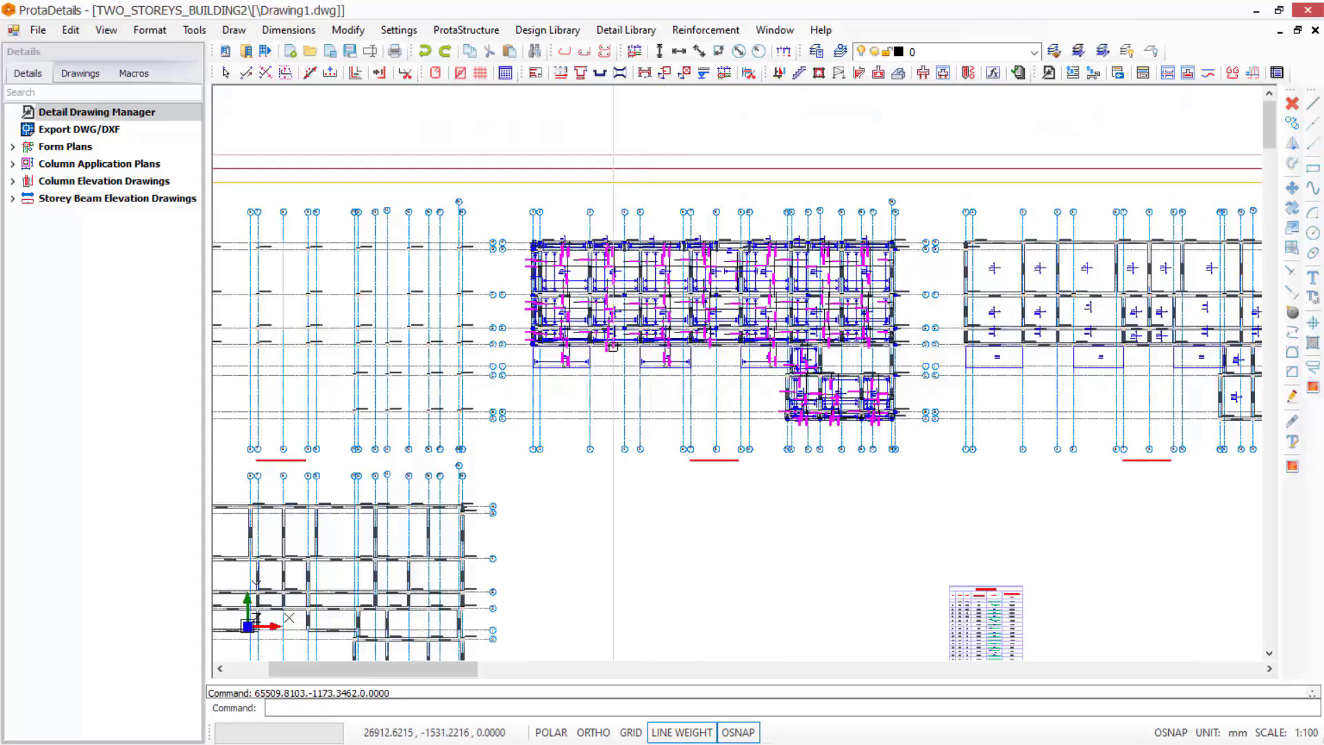
scroll(727, 265, down, 2)
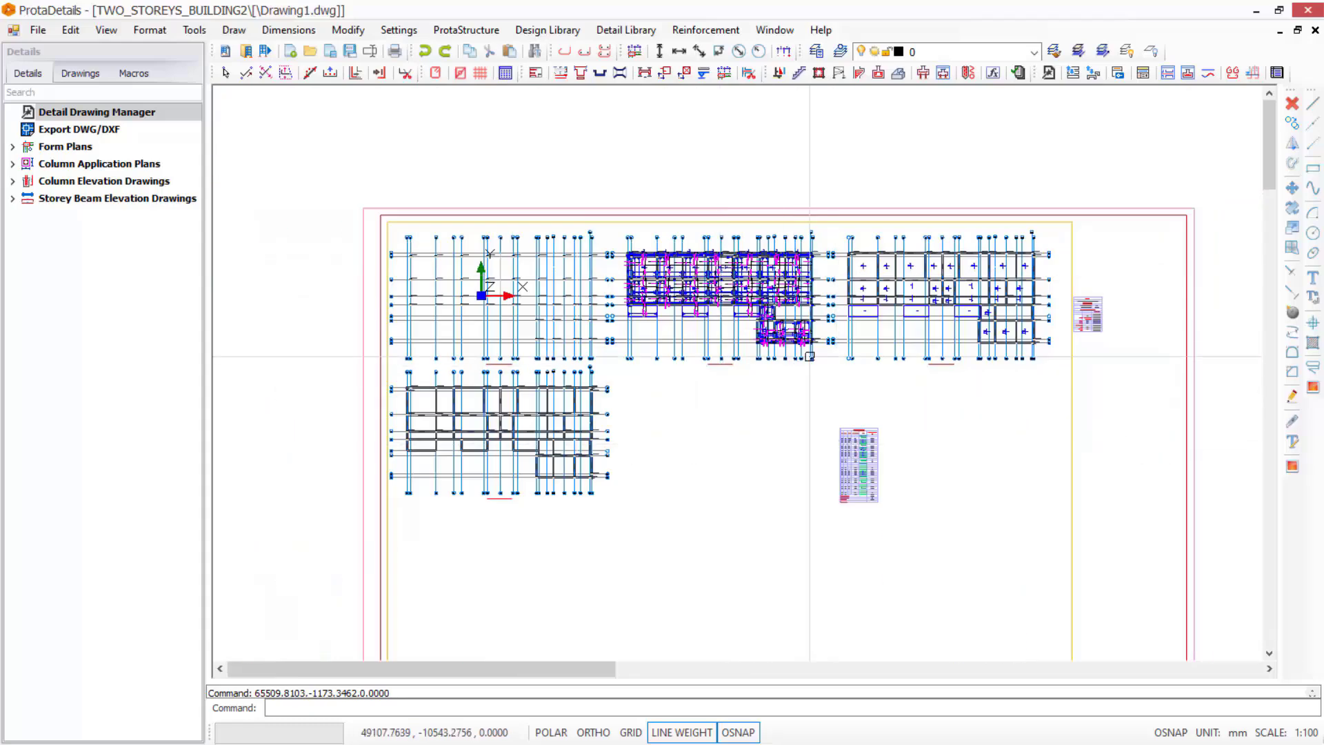
click(50, 131)
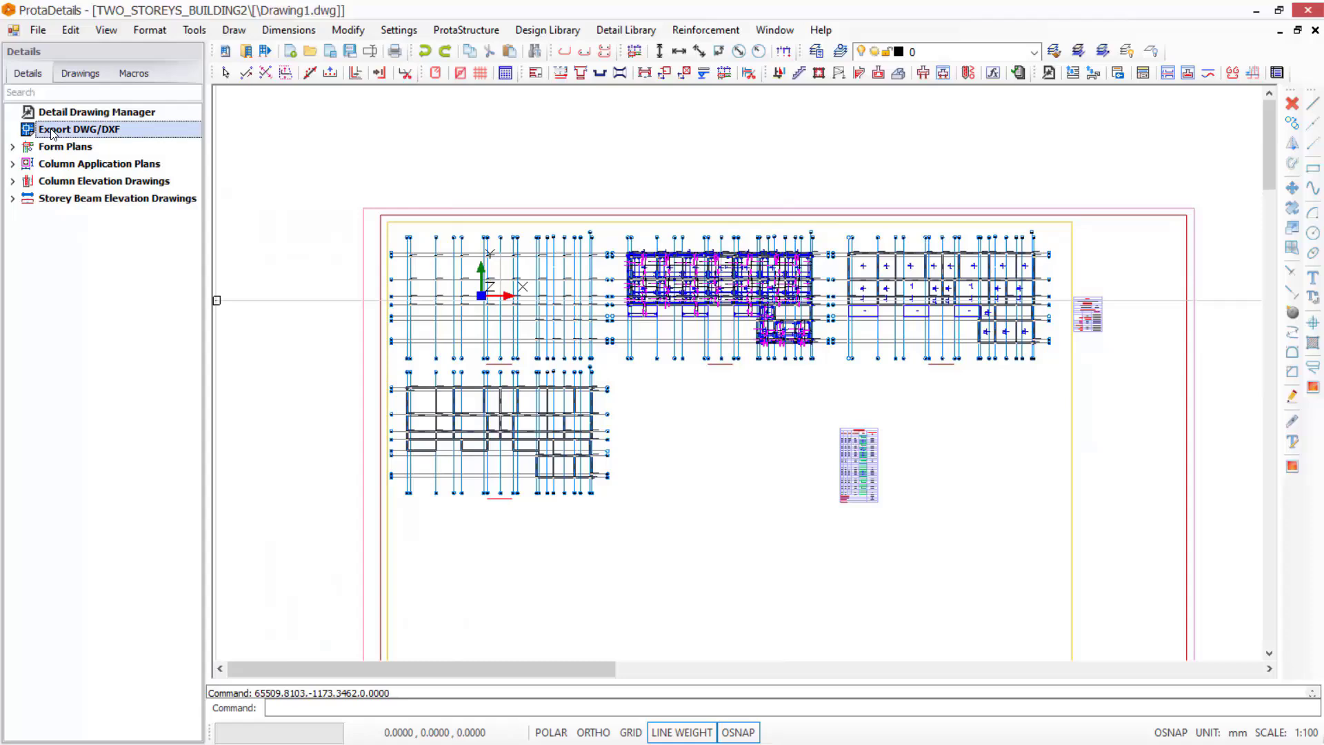
right_click(104, 136)
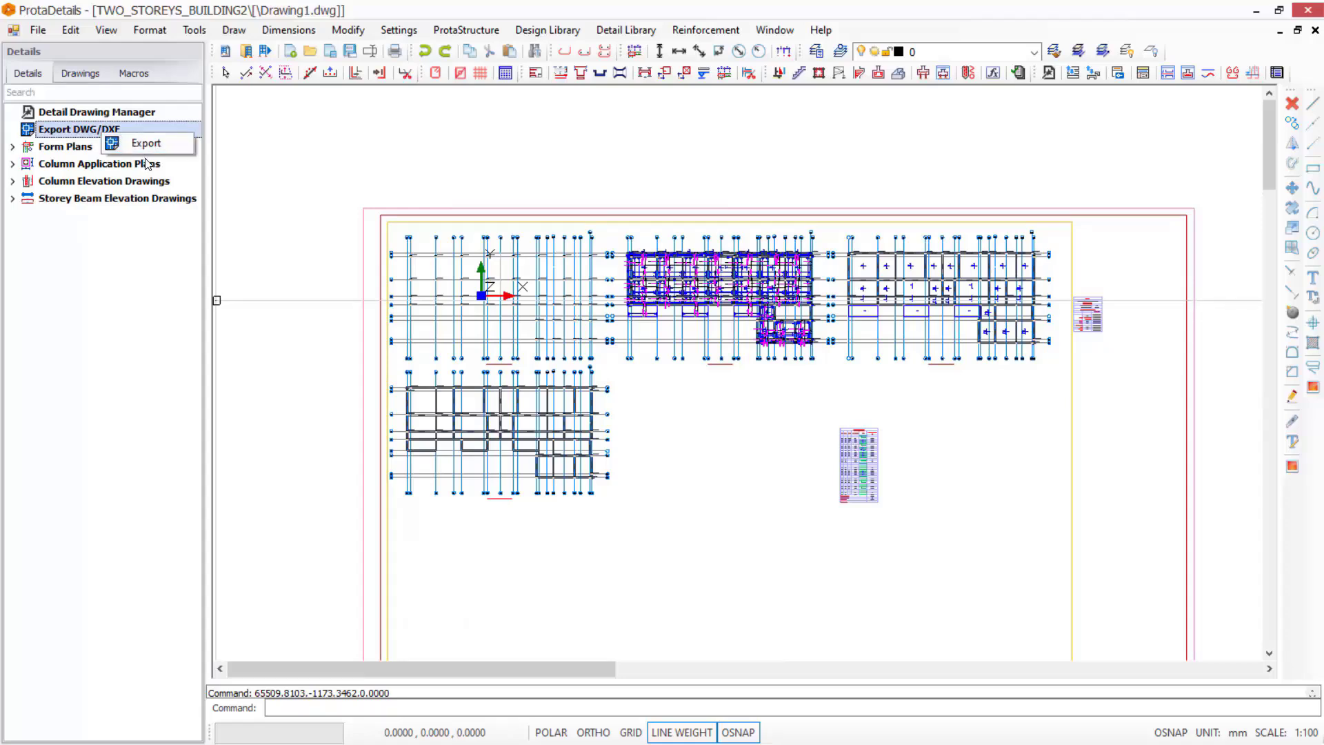
click(137, 149)
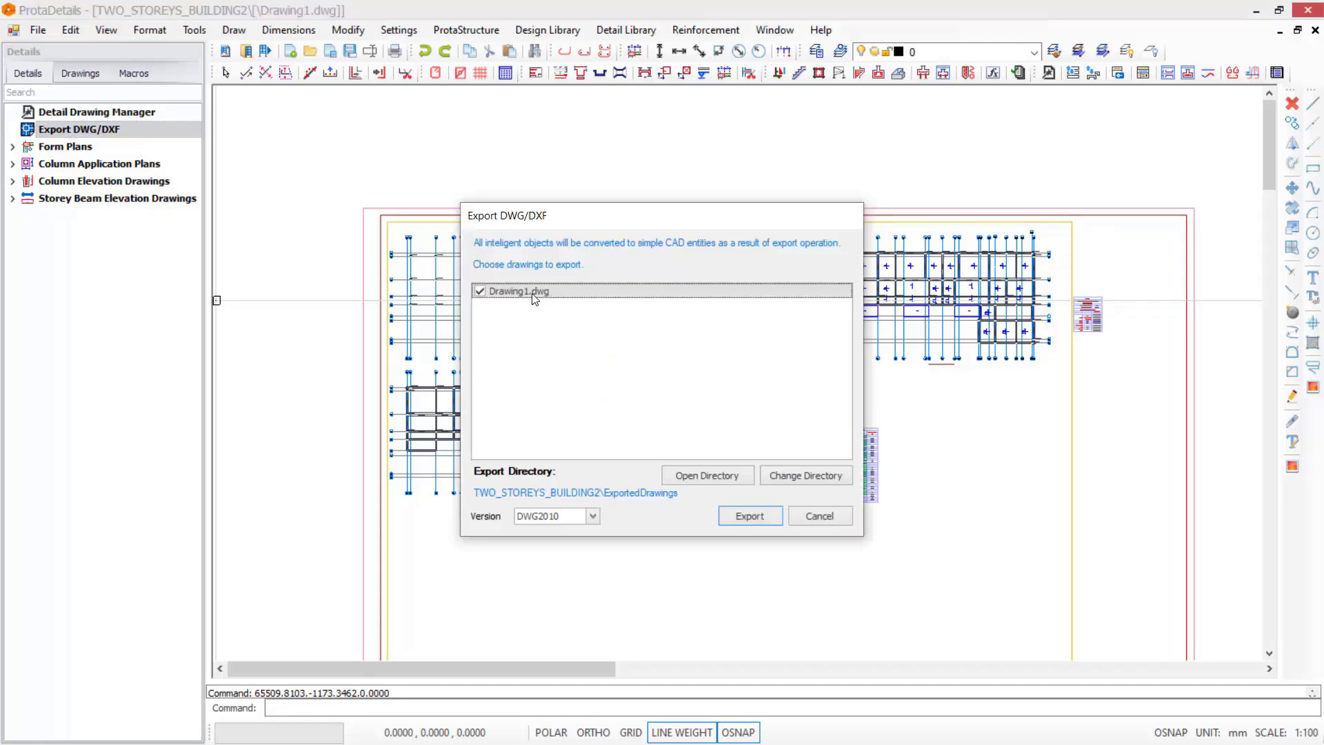
click(826, 517)
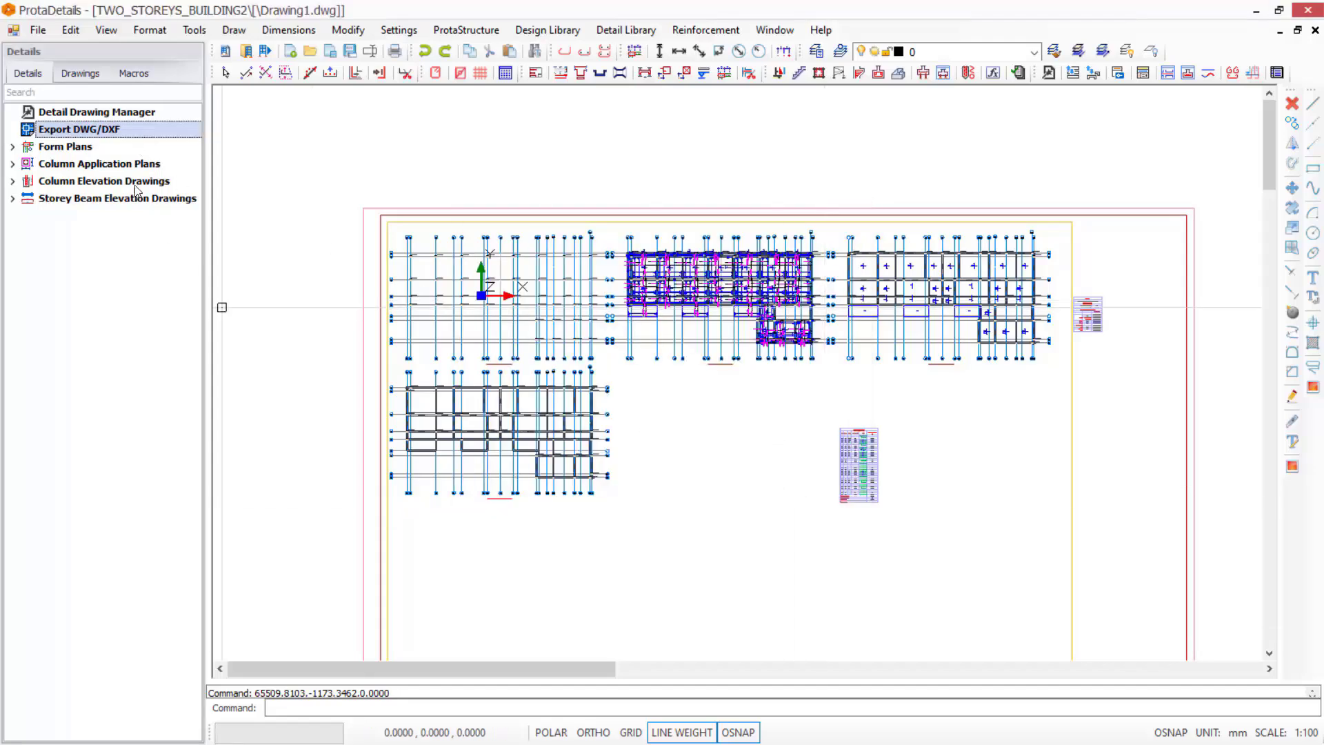
click(42, 31)
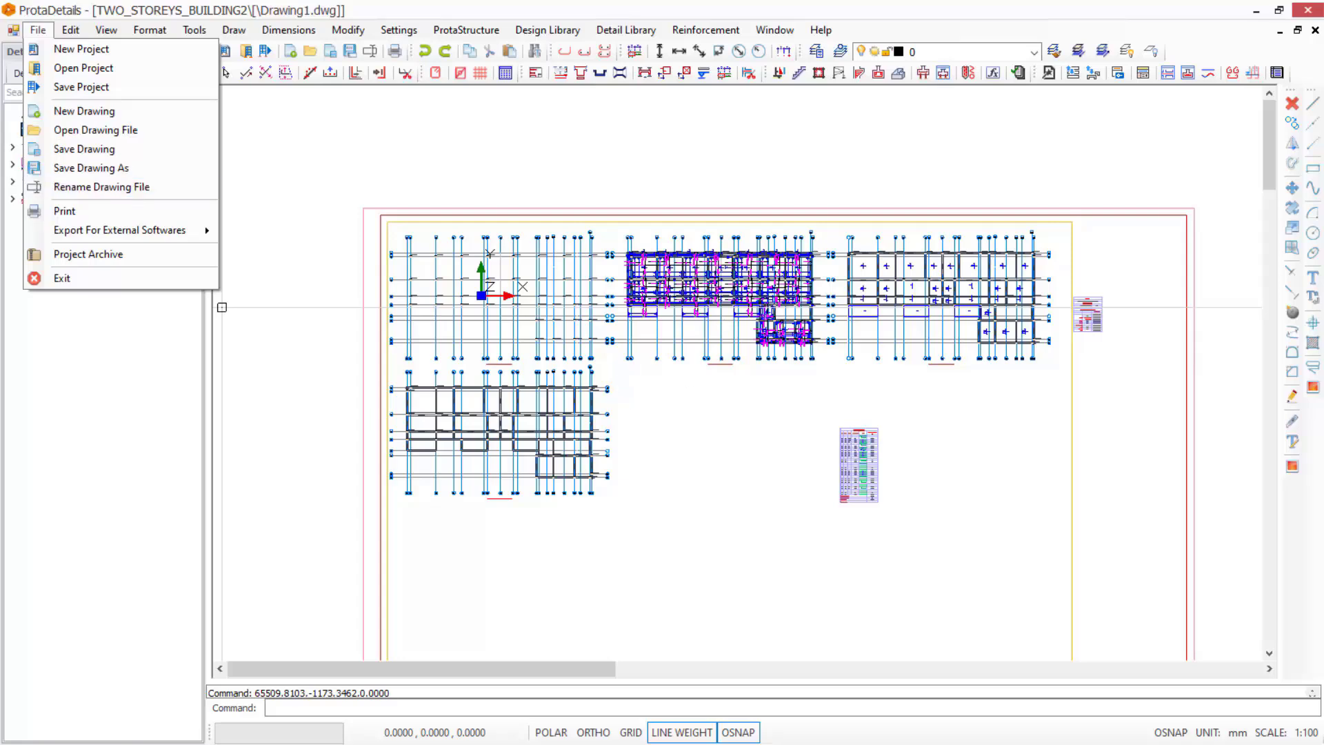
drag(221, 306, 426, 414)
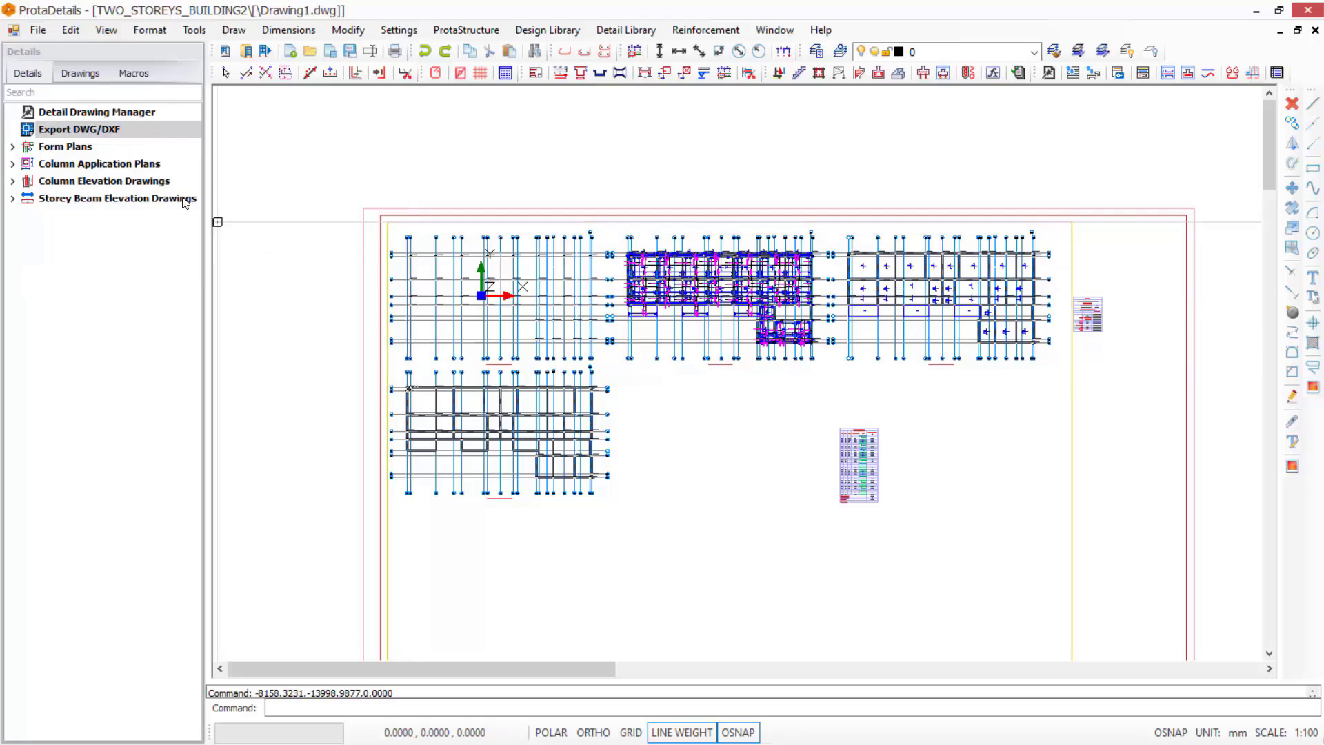
Export Drawing1.dwg in DWG2007 version to the ExportedDrawings directory and check the exported file in its folder
right_click(60, 128)
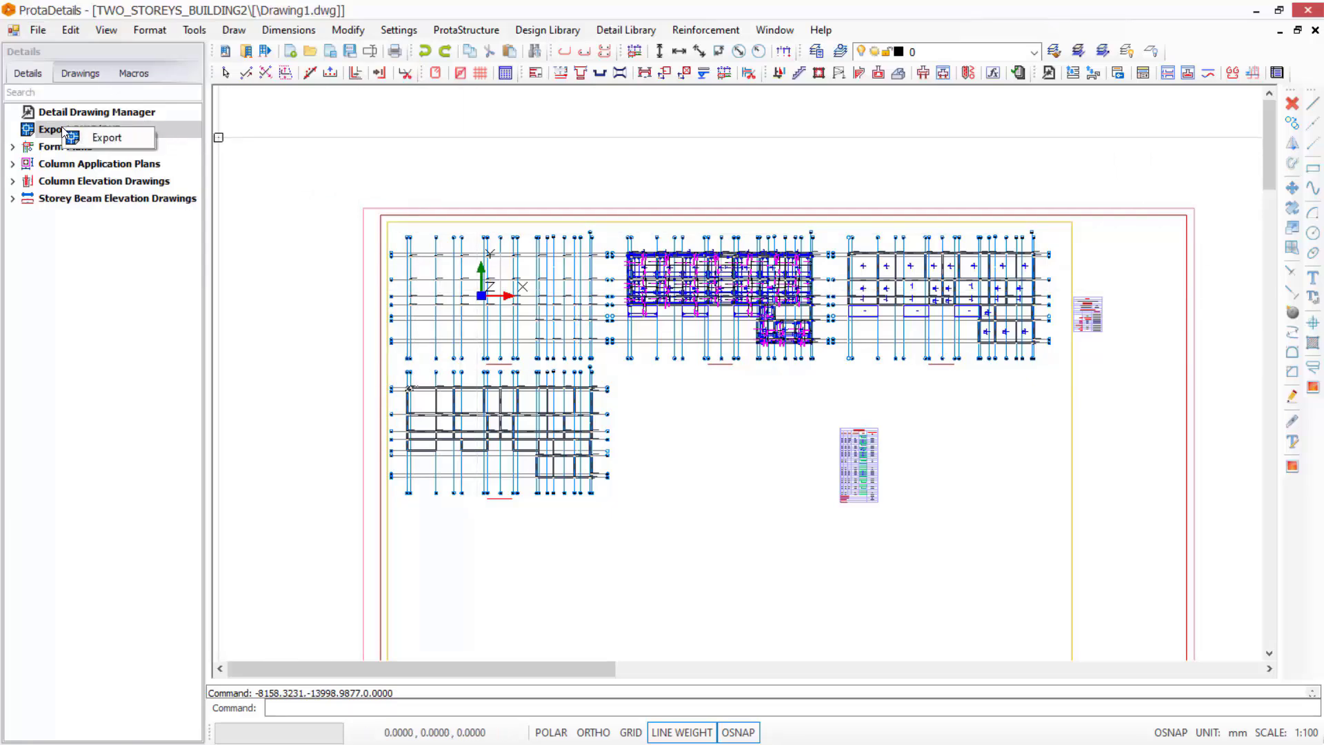
click(102, 139)
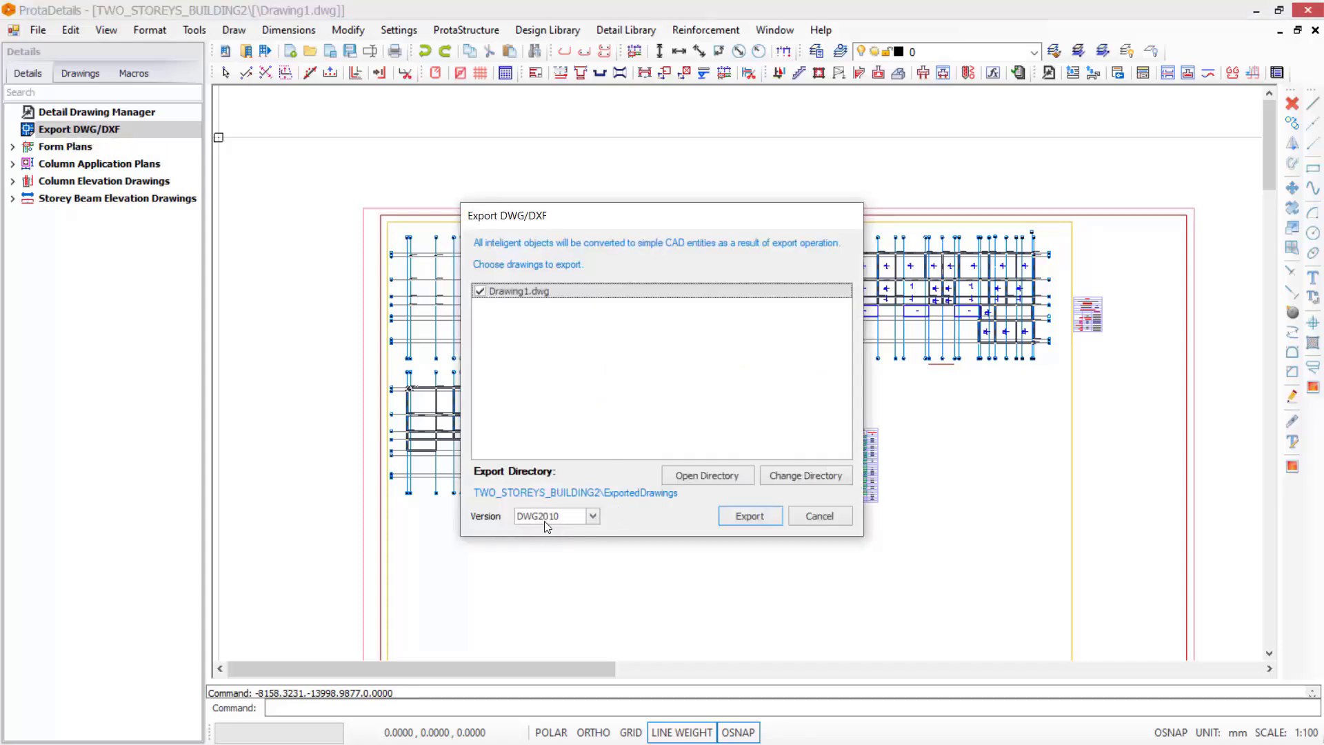
click(572, 518)
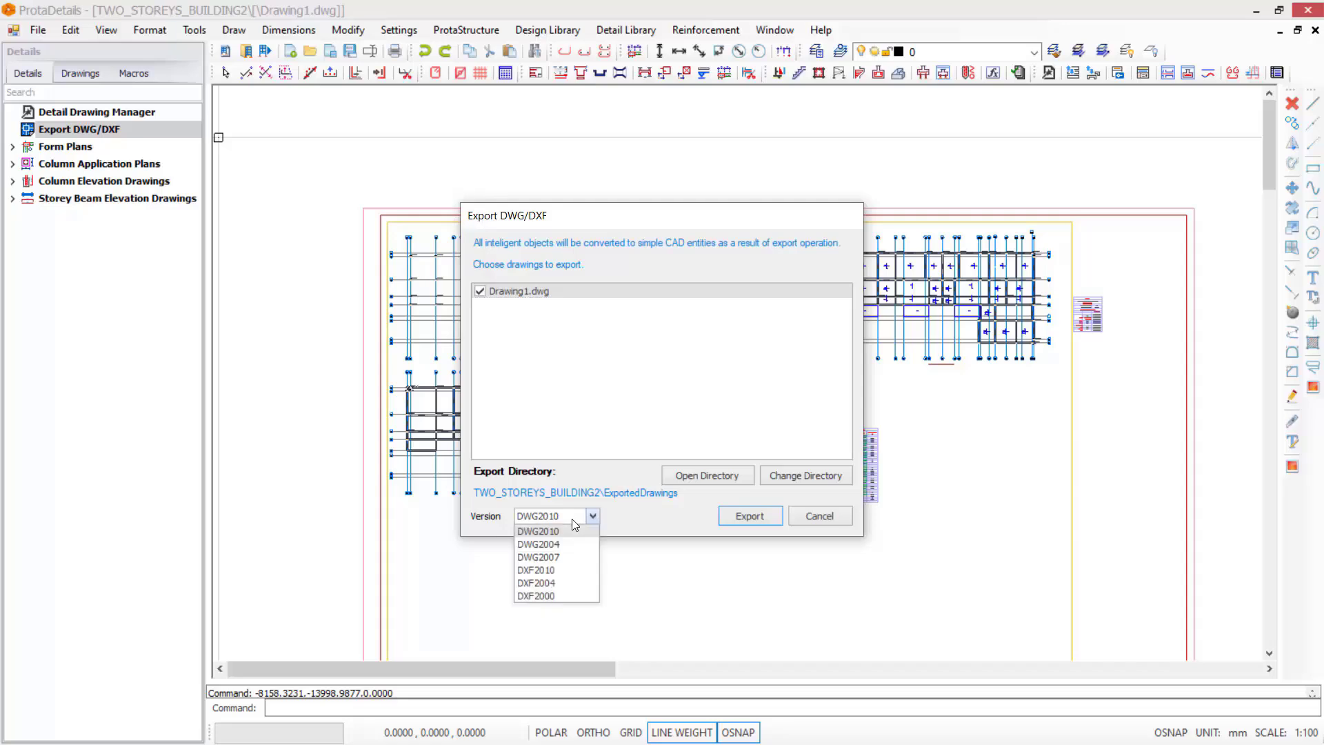
click(547, 557)
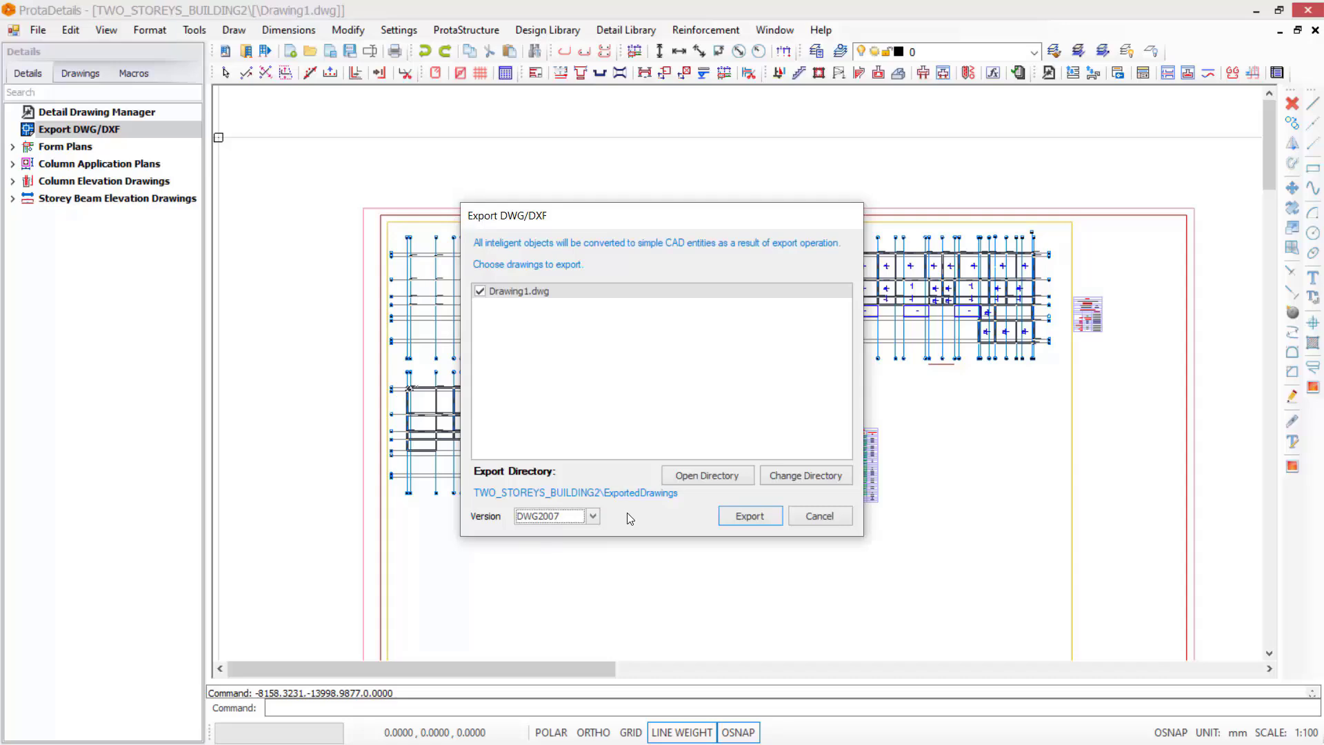
click(752, 516)
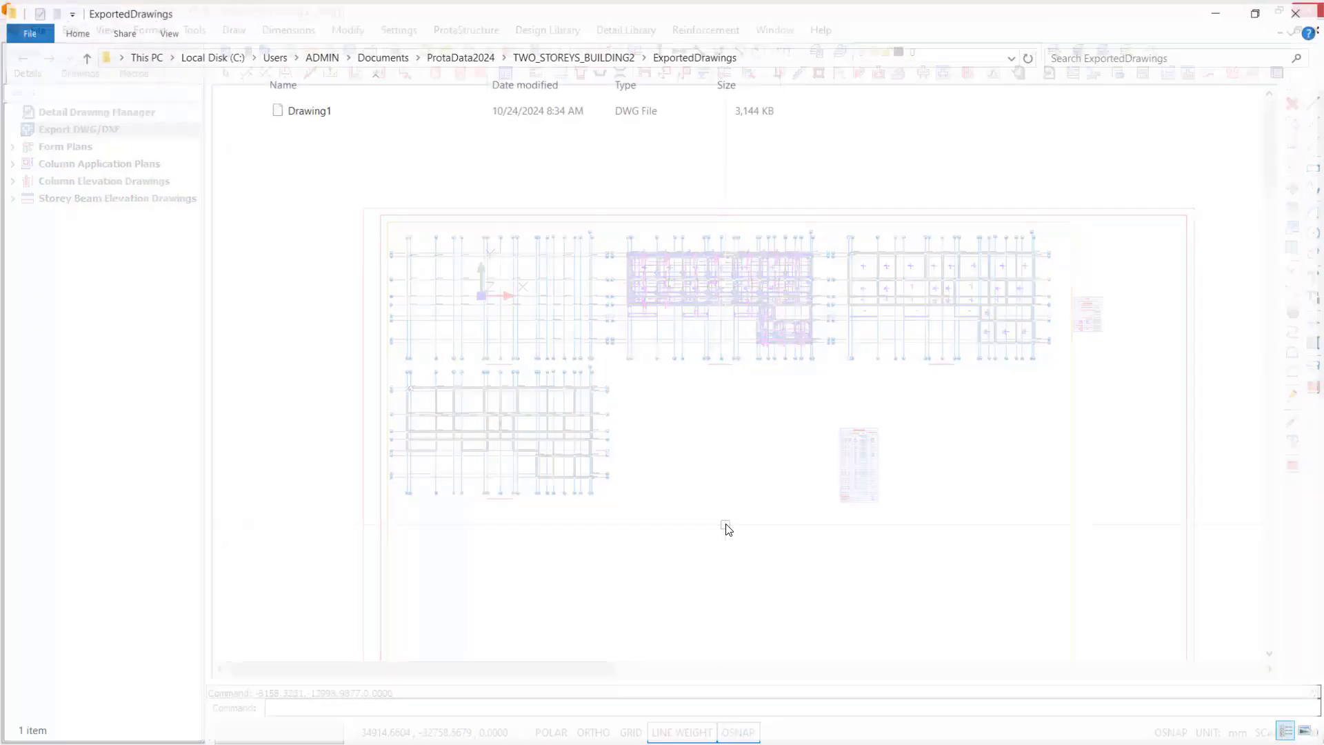
click(293, 113)
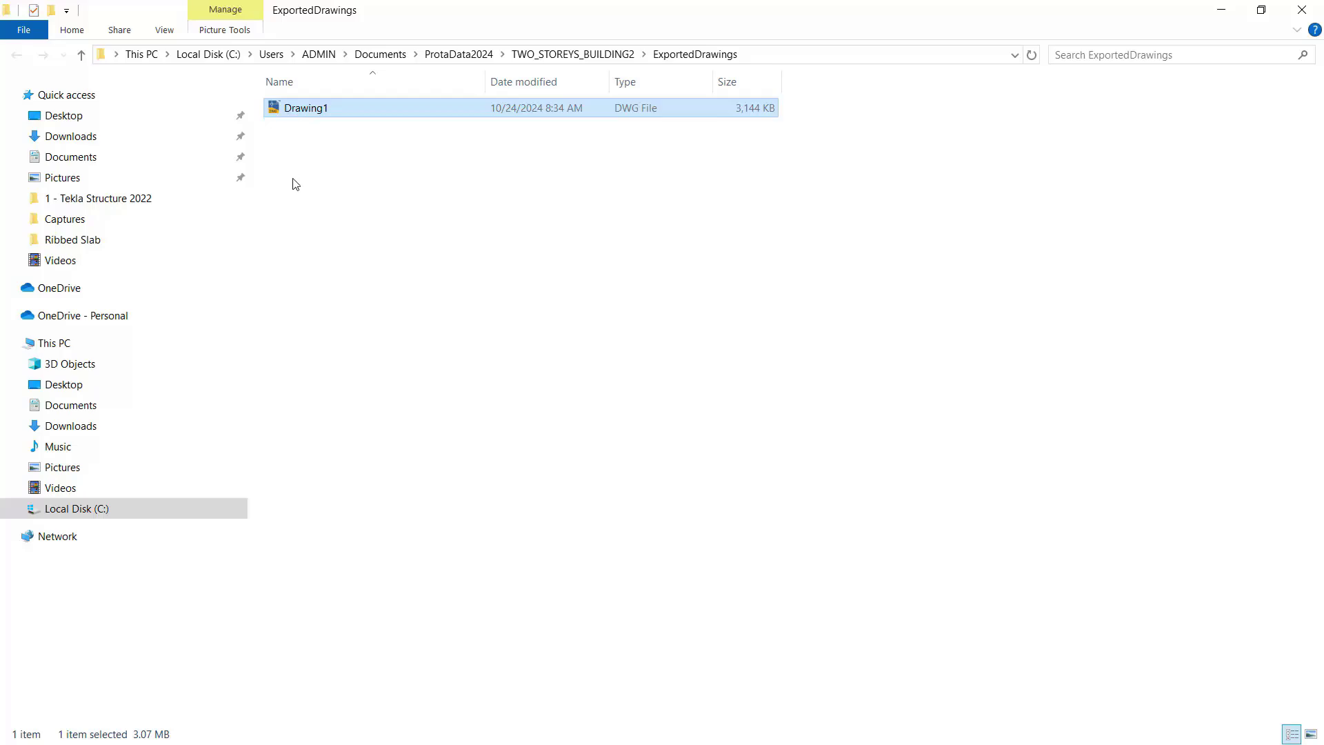
click(1219, 10)
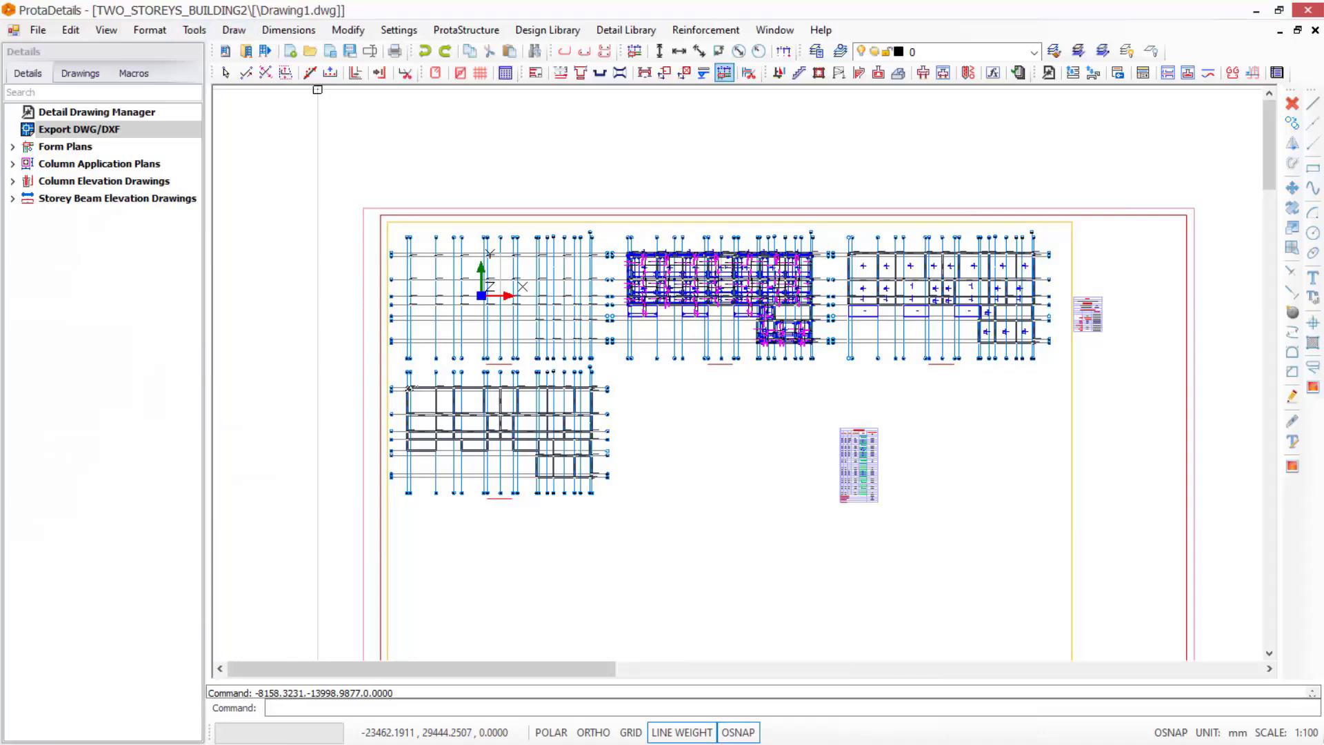